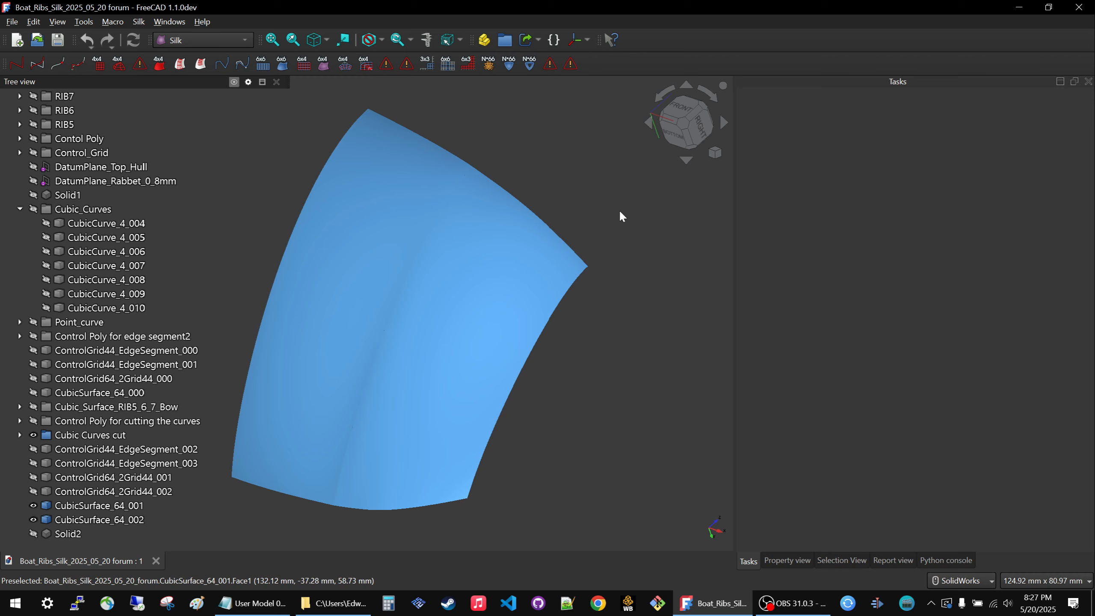
Examine the two adjoining blue hull surfaces and their shared seam from several angles, and look over the objects in the tree.
{"action": "scroll", "coordinate": [621, 212], "scroll_direction": "down", "scroll_amount": 1}
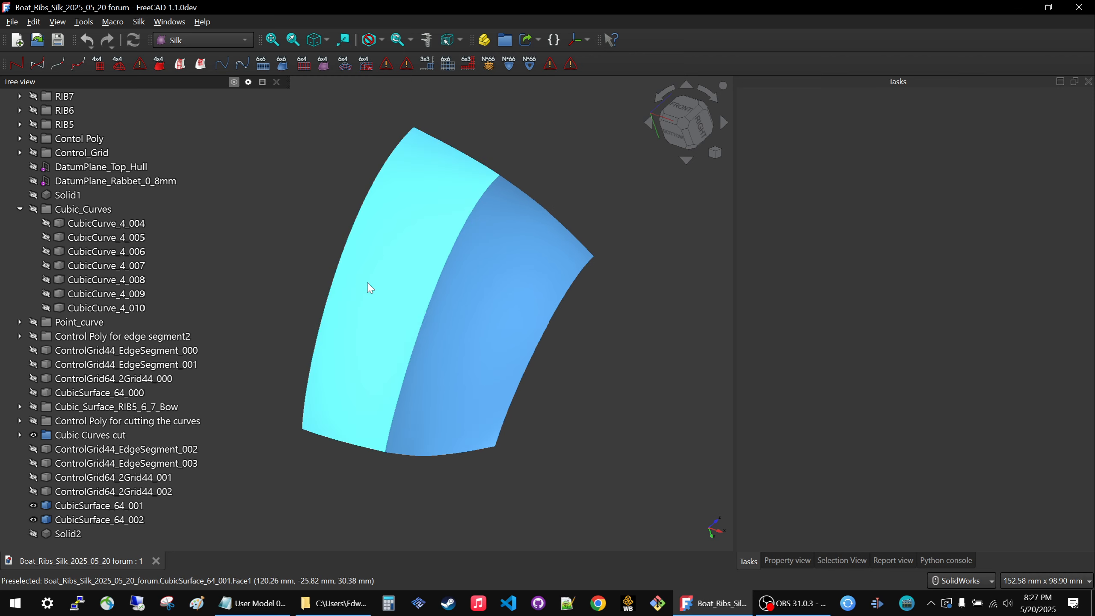
{"action": "left_click", "coordinate": [261, 267]}
{"action": "left_click", "coordinate": [341, 245]}
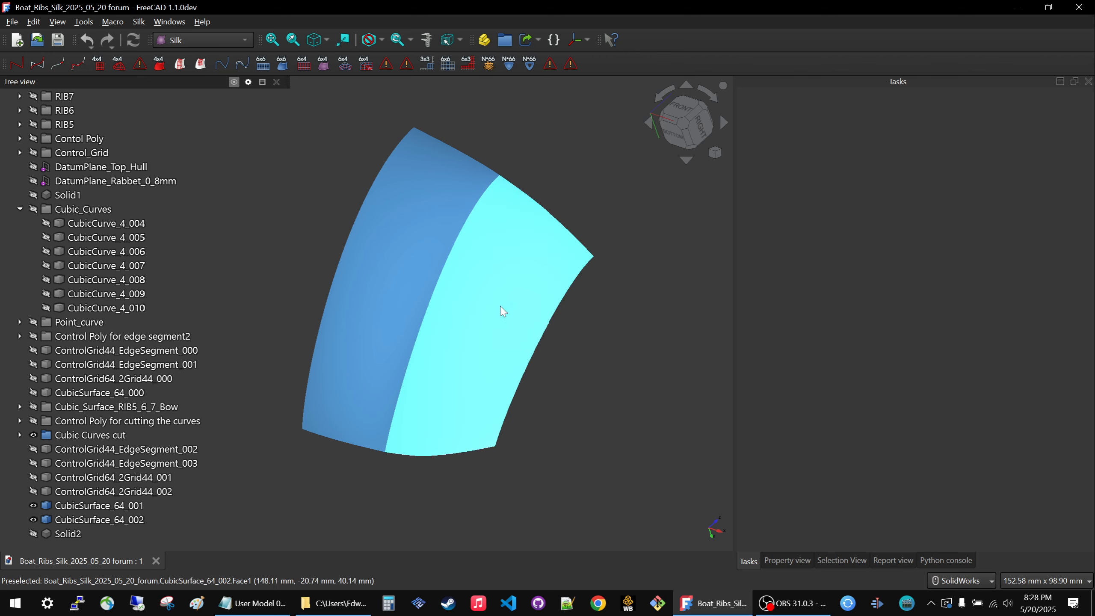
{"action": "left_click", "coordinate": [29, 263]}
{"action": "scroll", "coordinate": [28, 261], "scroll_direction": "up", "scroll_amount": 2}
{"action": "left_click", "coordinate": [115, 309]}
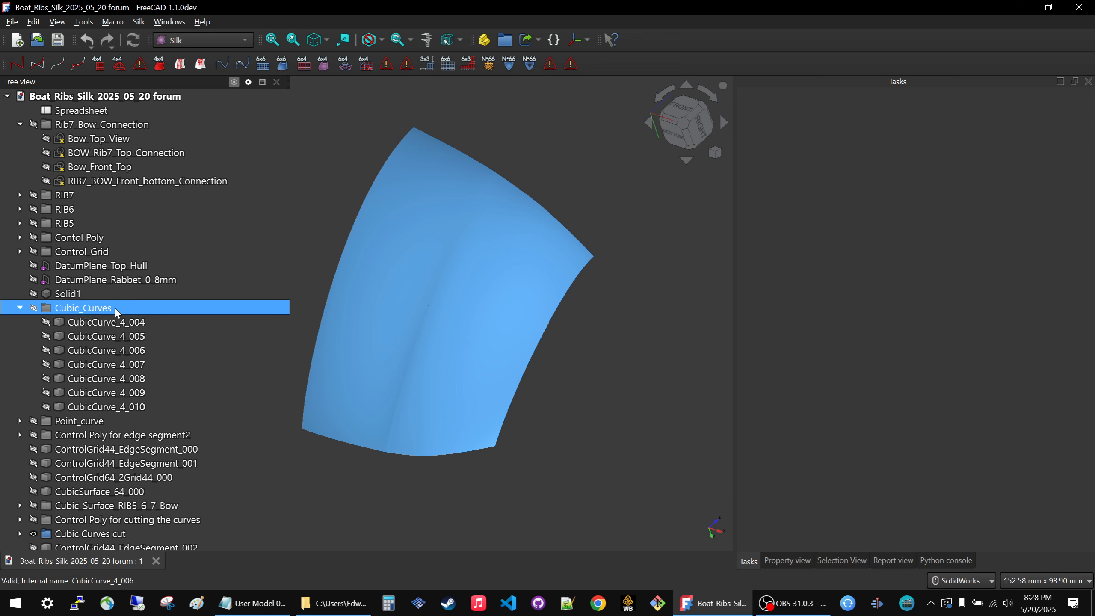
{"action": "scroll", "coordinate": [125, 310], "scroll_direction": "down", "scroll_amount": 2}
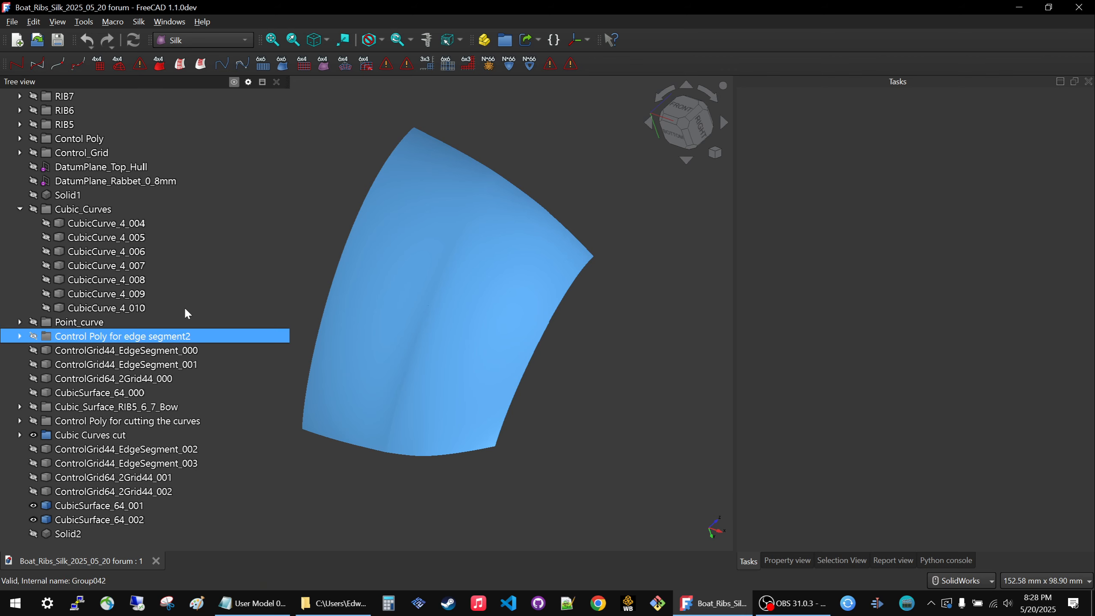
{"action": "middle_click_drag", "start_coordinate": [440, 347], "coordinate": [578, 390]}
{"action": "middle_click_drag", "start_coordinate": [473, 482], "coordinate": [369, 440]}
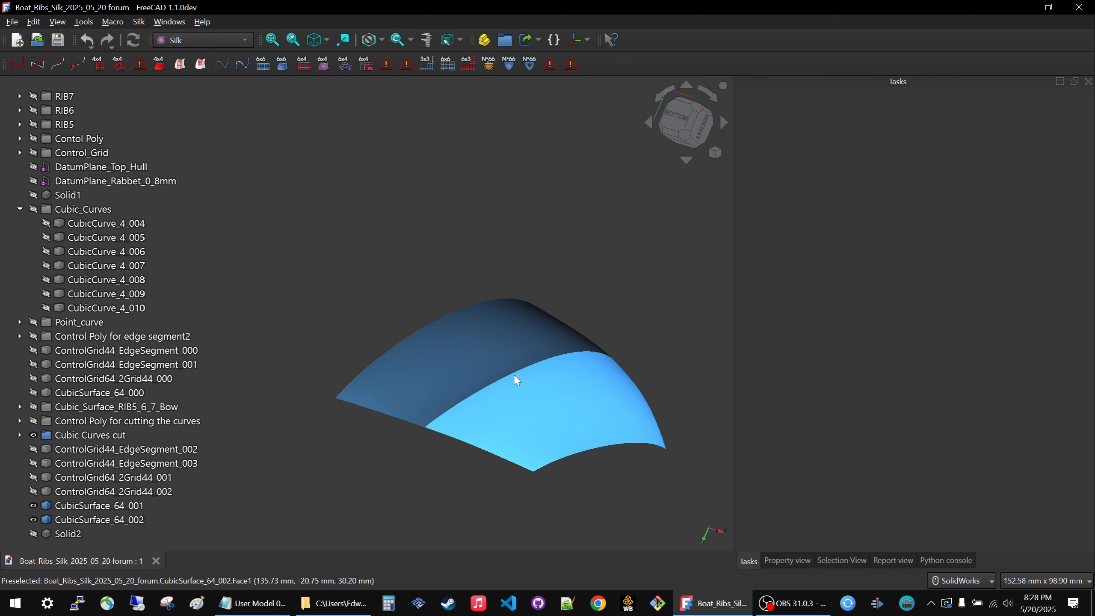
{"action": "middle_click_drag", "start_coordinate": [515, 375], "coordinate": [432, 254]}
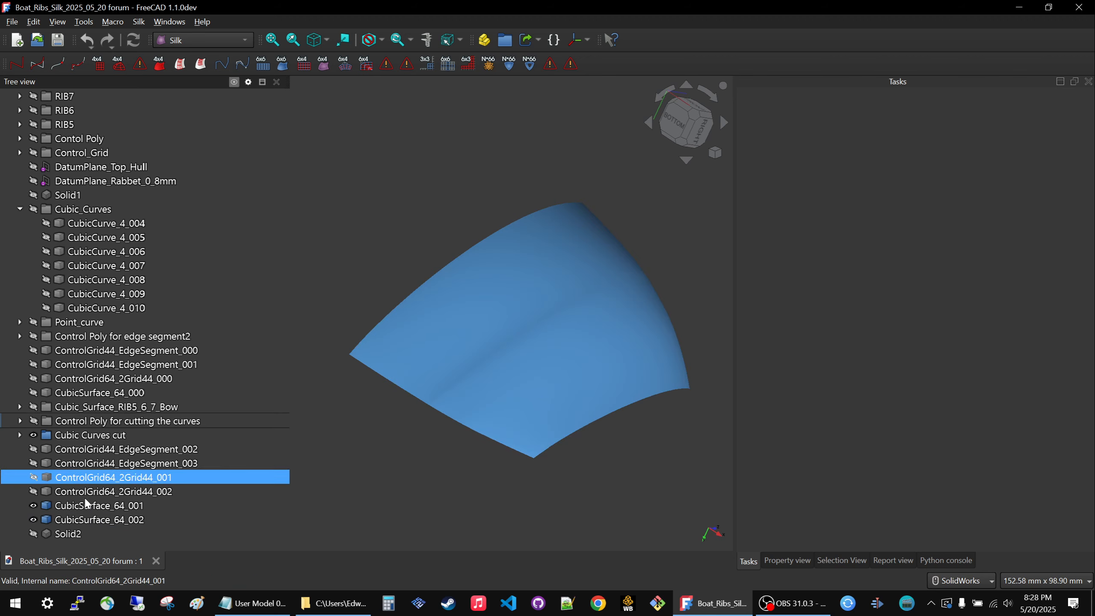
Highlight CubicSurface_64_001 and CubicSurface_64_002 one at a time to identify which hull patch each one is.
{"action": "left_click", "coordinate": [87, 520]}
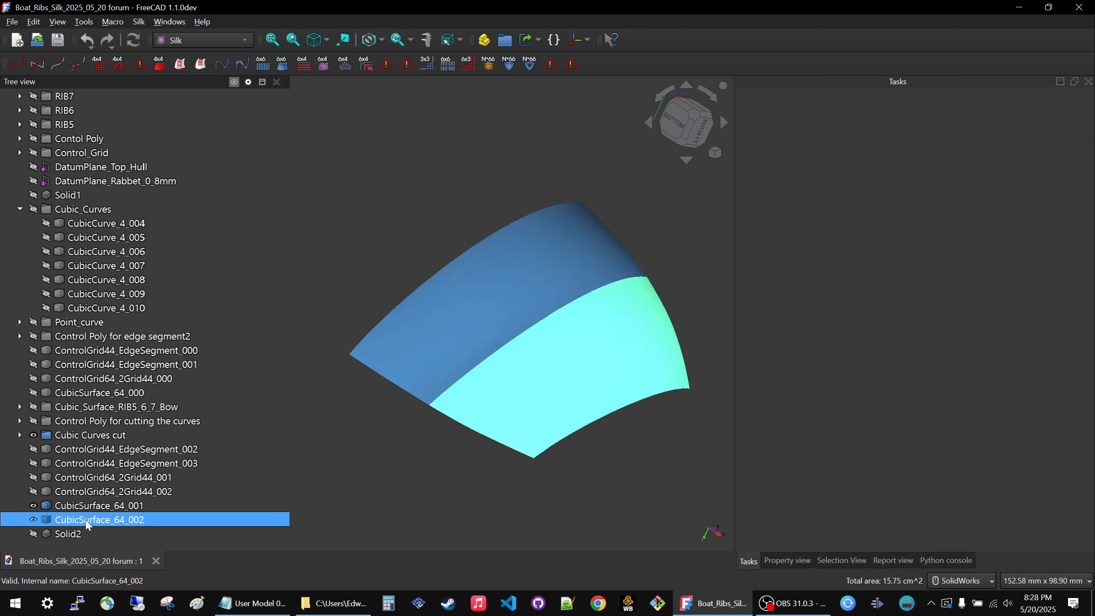
{"action": "left_click", "coordinate": [440, 204]}
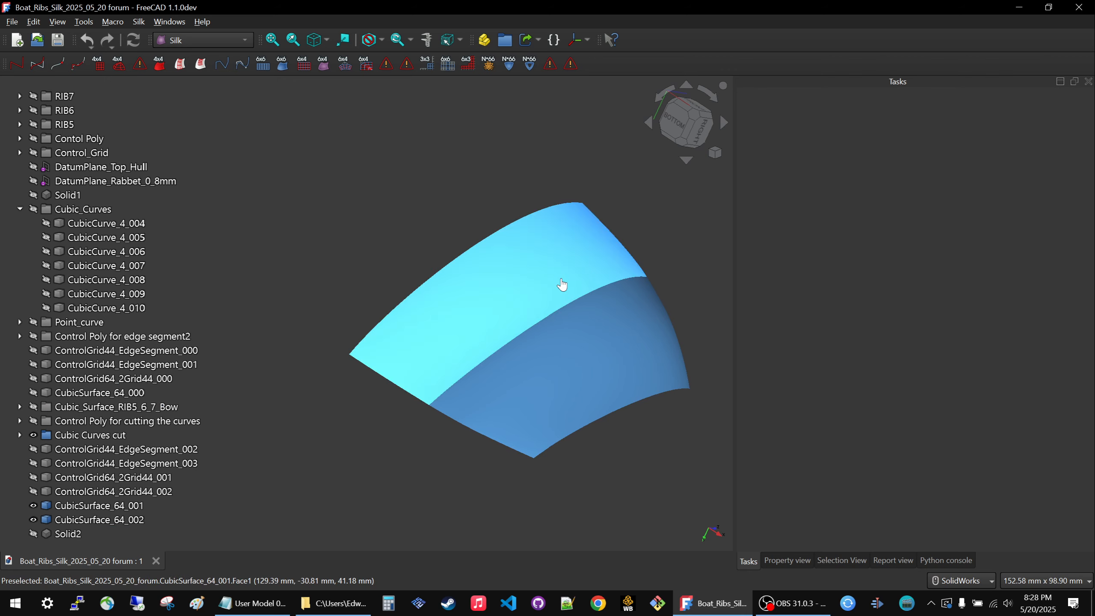
{"action": "left_click", "coordinate": [547, 283]}
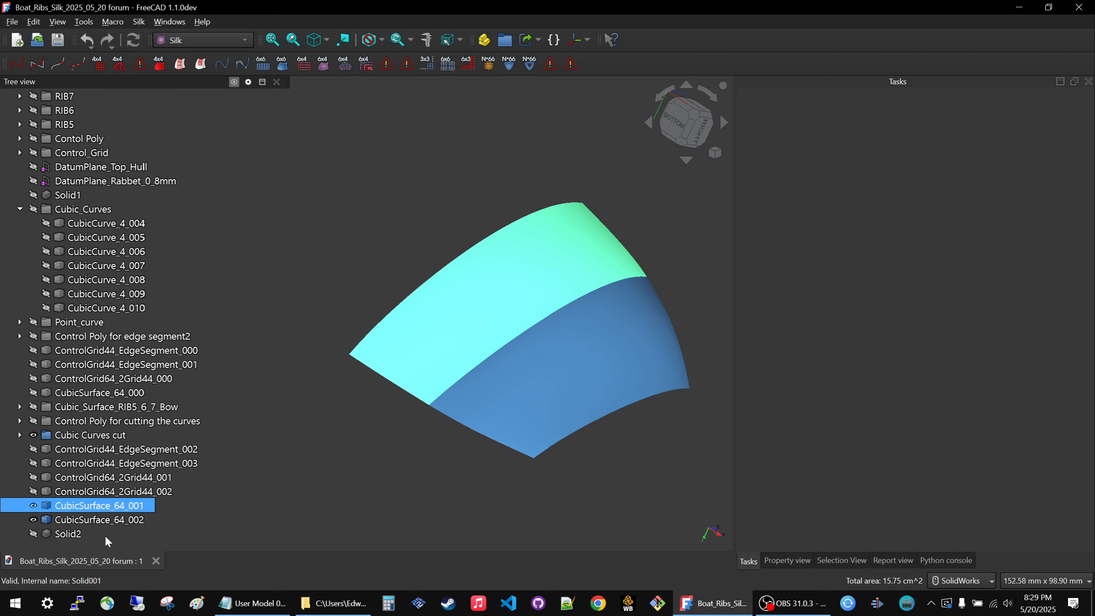
{"action": "left_click", "coordinate": [103, 519]}
{"action": "left_click", "coordinate": [101, 507], "text": "ctrl"}
{"action": "left_click", "coordinate": [100, 522]}
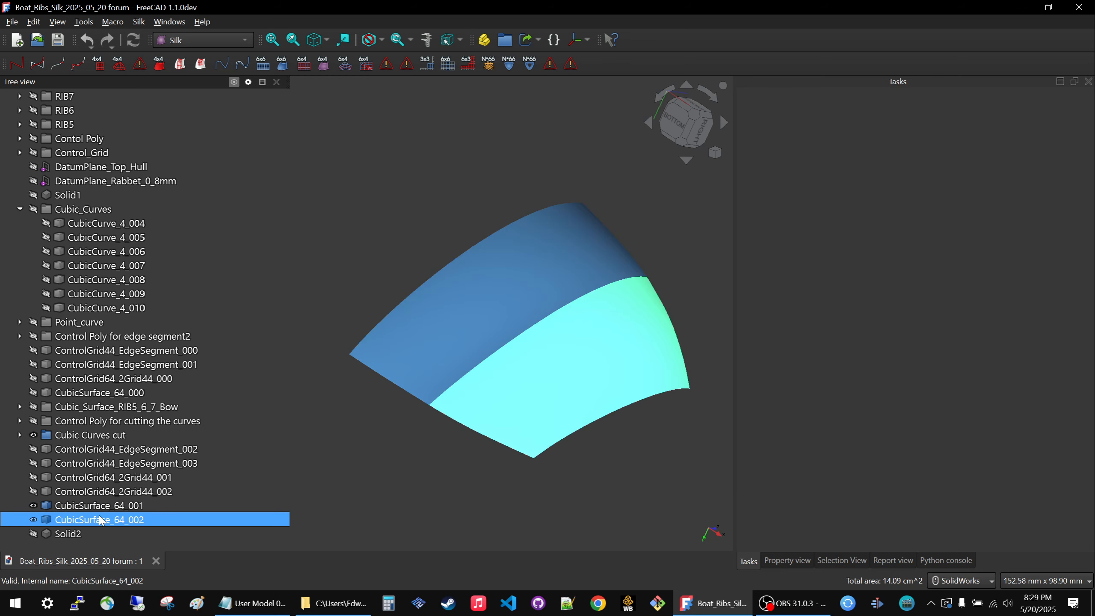
Show Solid2 and hide CubicSurface_64_001 and CubicSurface_64_002.
{"action": "left_click", "coordinate": [80, 535]}
{"action": "key", "text": "space"}
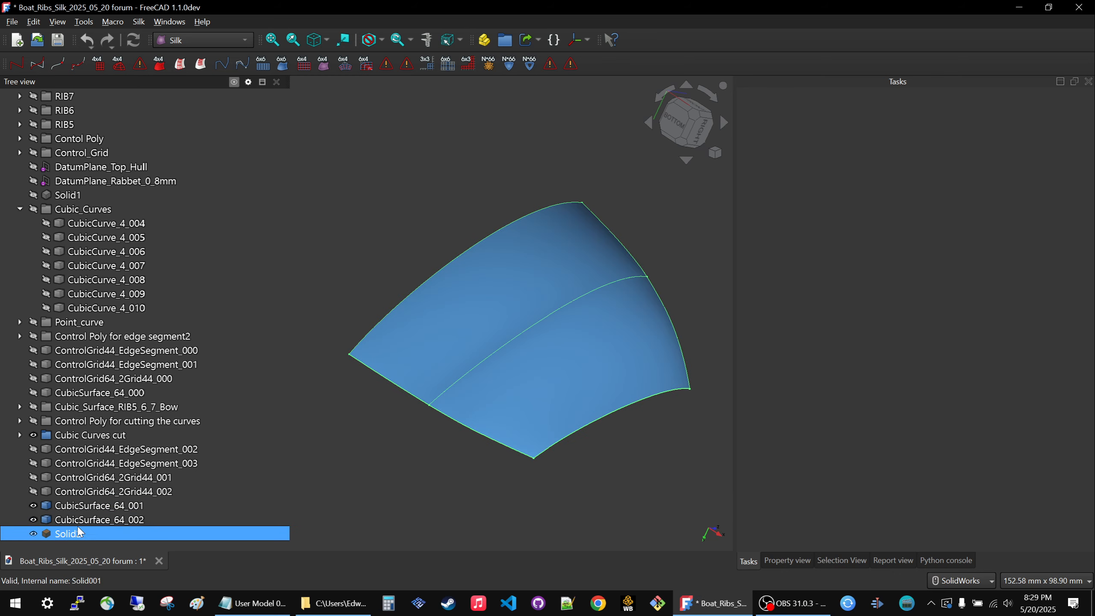
{"action": "left_click", "coordinate": [79, 522]}
{"action": "key", "text": "space"}
Show CubicSurface_64_002 and CubicSurface_64_001 again and hide Solid2.
{"action": "key", "text": "space"}
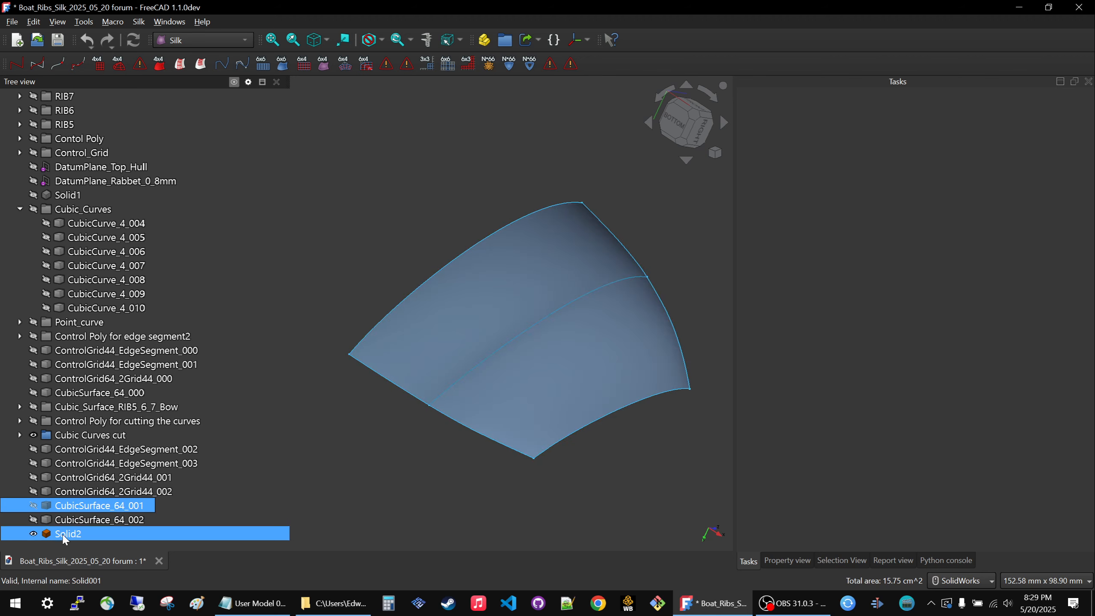
{"action": "left_click", "coordinate": [75, 520]}
{"action": "key", "text": "space"}
{"action": "left_click", "coordinate": [75, 506]}
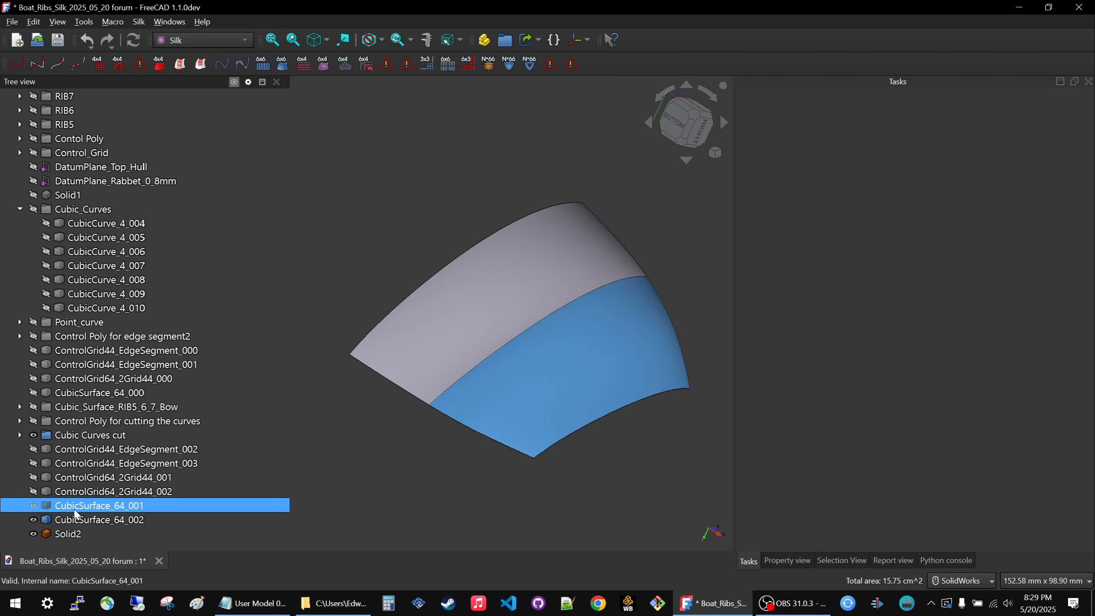
{"action": "key", "text": "space"}
{"action": "left_click", "coordinate": [394, 477]}
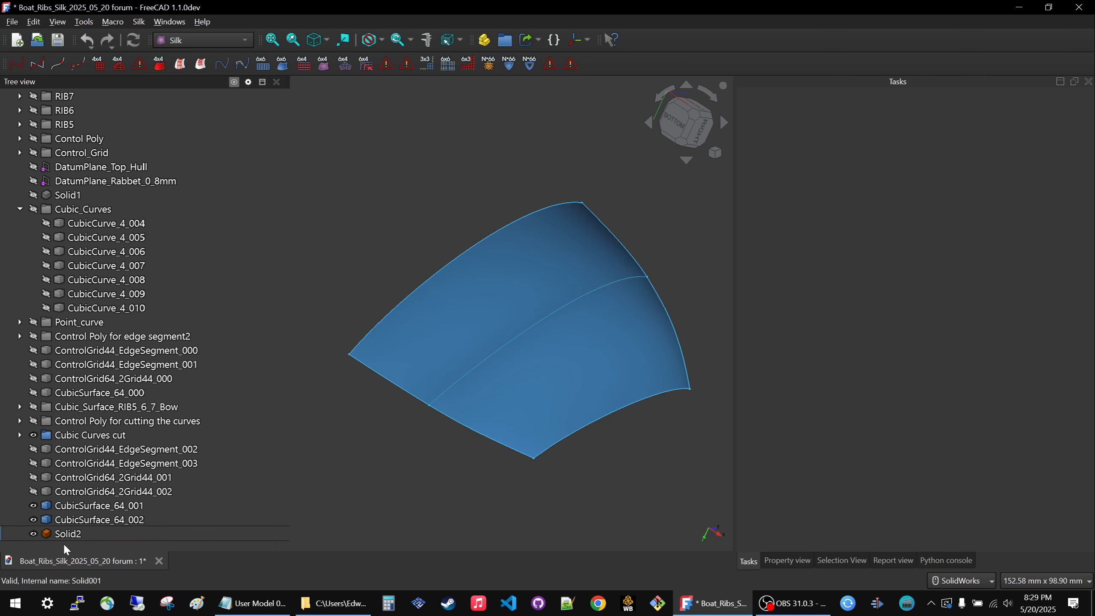
{"action": "left_click", "coordinate": [63, 537]}
{"action": "key", "text": "space"}
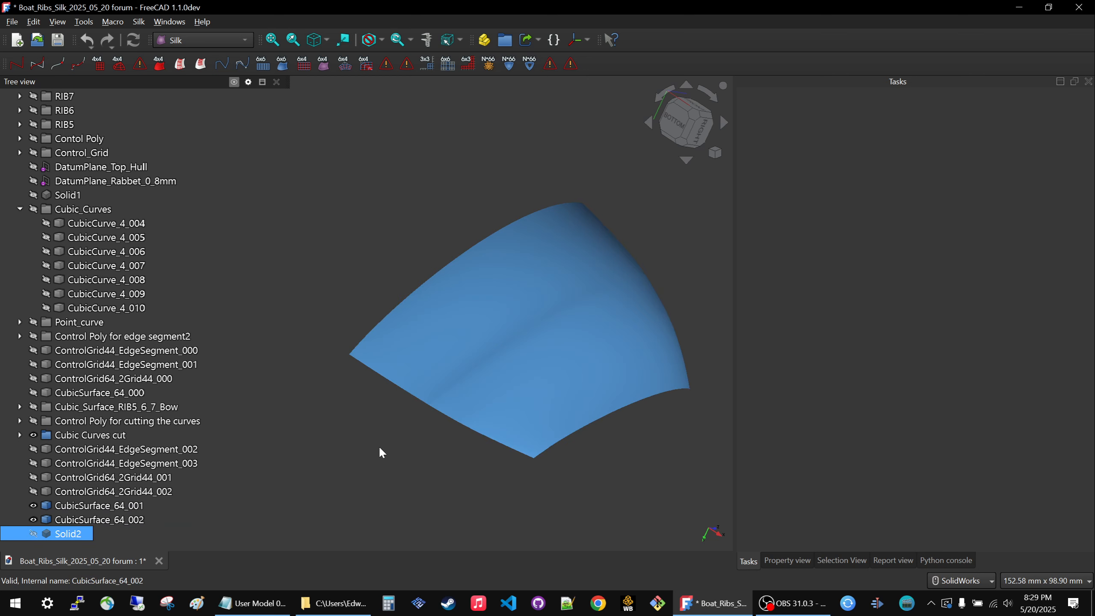
{"action": "left_click", "coordinate": [378, 446]}
Hide both hull surfaces, CubicSurface_64_002 and CubicSurface_64_001.
{"action": "left_click", "coordinate": [73, 509]}
{"action": "left_click", "coordinate": [74, 520]}
{"action": "key", "text": "space"}
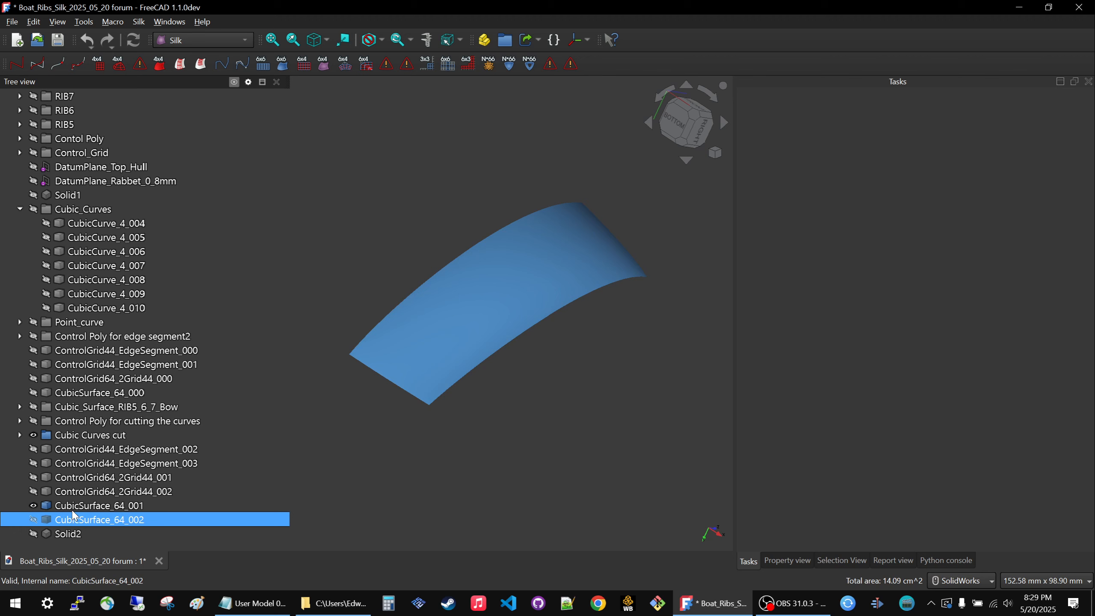
{"action": "left_click", "coordinate": [74, 505]}
{"action": "key", "text": "space"}
Show the control grids ControlGrid64_2Grid44_002 and ControlGrid64_2Grid44_001.
{"action": "left_click", "coordinate": [74, 491]}
{"action": "key", "text": "space"}
{"action": "left_click", "coordinate": [74, 481]}
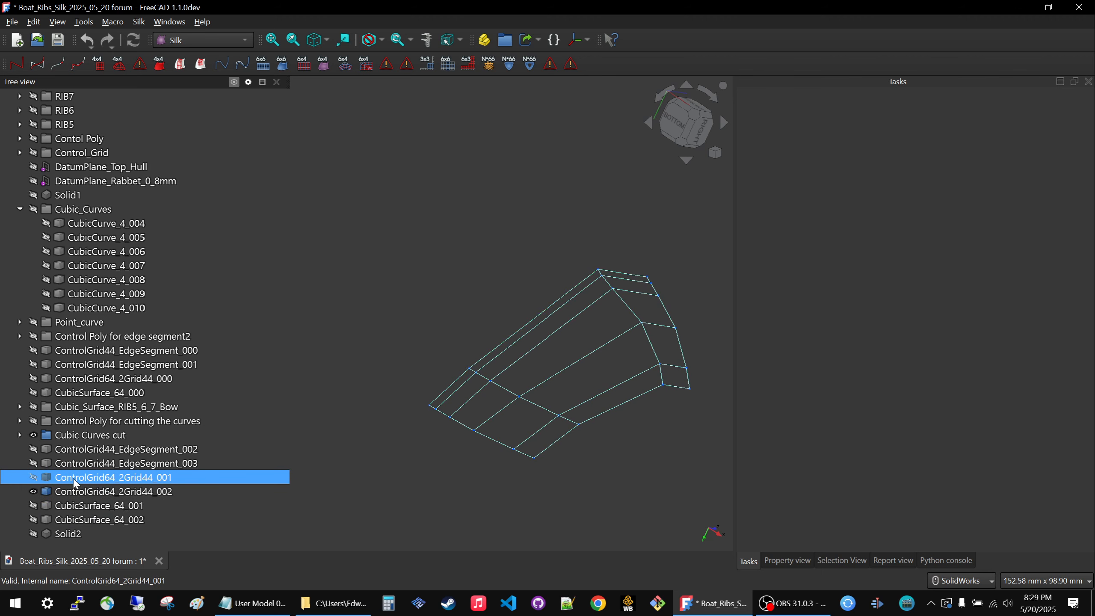
{"action": "key", "text": "space"}
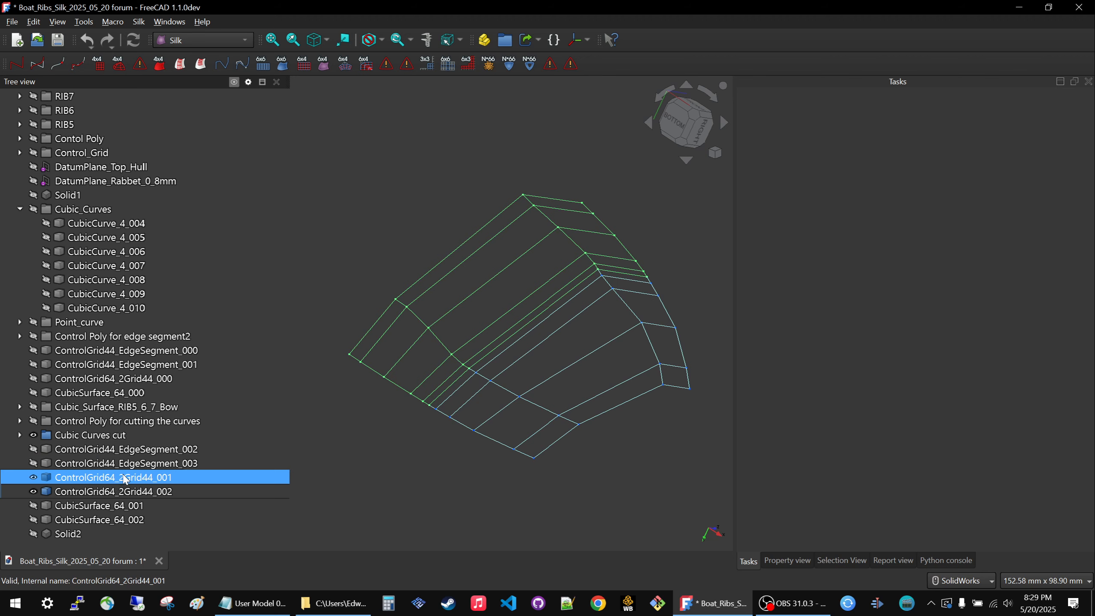
Show the edge segment grids ControlGrid44_EdgeSegment_003 and ControlGrid44_EdgeSegment_002 together with the two 64 control grids.
{"action": "left_click", "coordinate": [56, 463], "text": "ctrl"}
{"action": "left_click", "coordinate": [76, 475]}
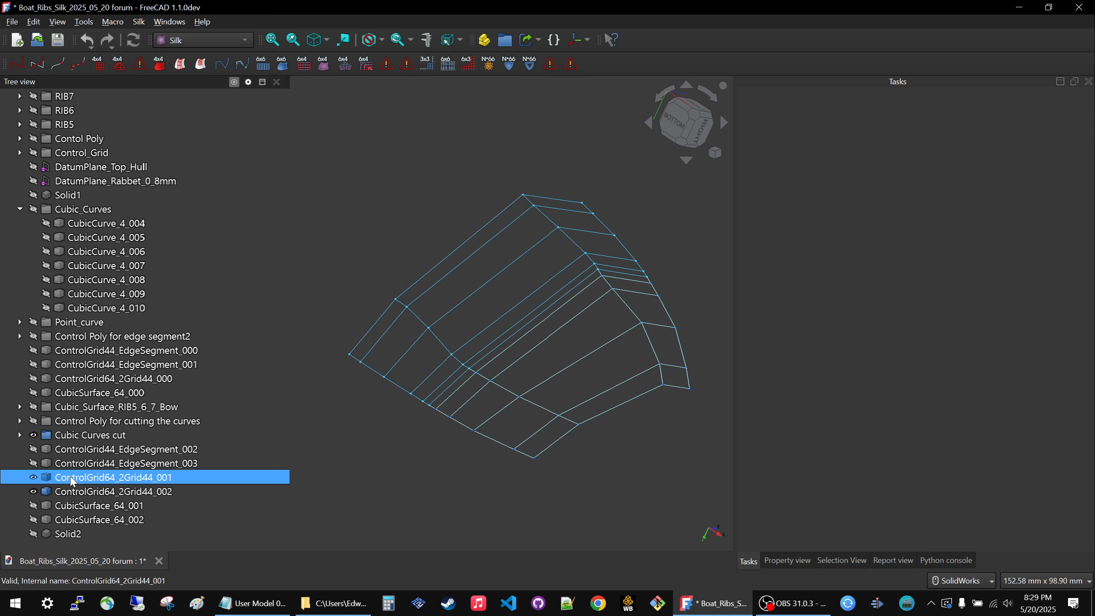
{"action": "left_click", "coordinate": [82, 464], "text": "ctrl"}
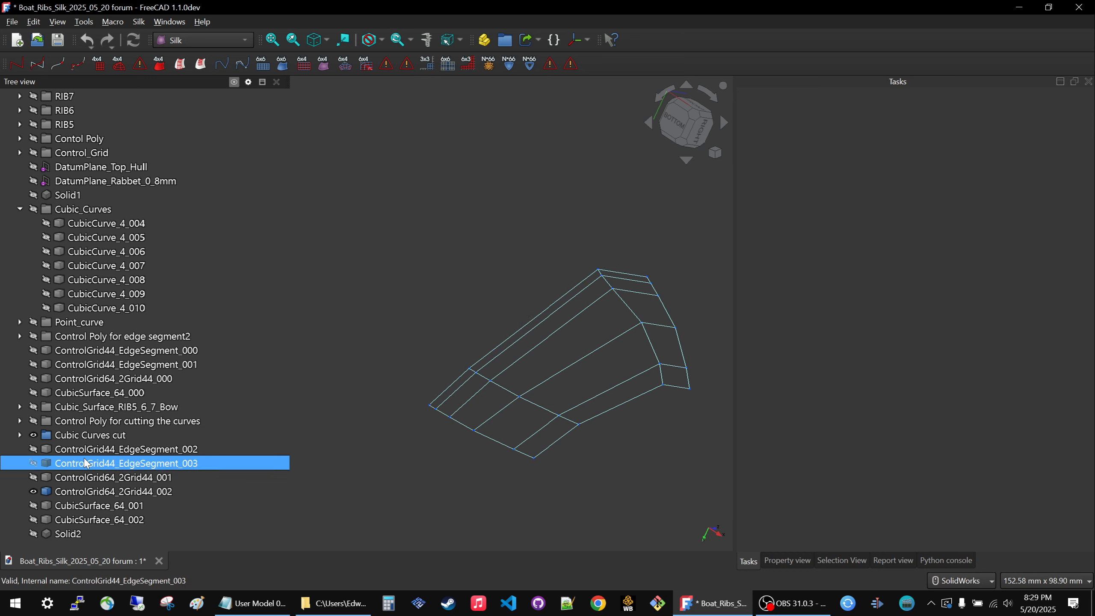
{"action": "key", "text": "space"}
{"action": "left_click", "coordinate": [80, 466], "text": "ctrl"}
{"action": "key", "text": "space"}
Show the "Control Poly for cutting the curves" group briefly and hide it again.
{"action": "key", "text": "space"}
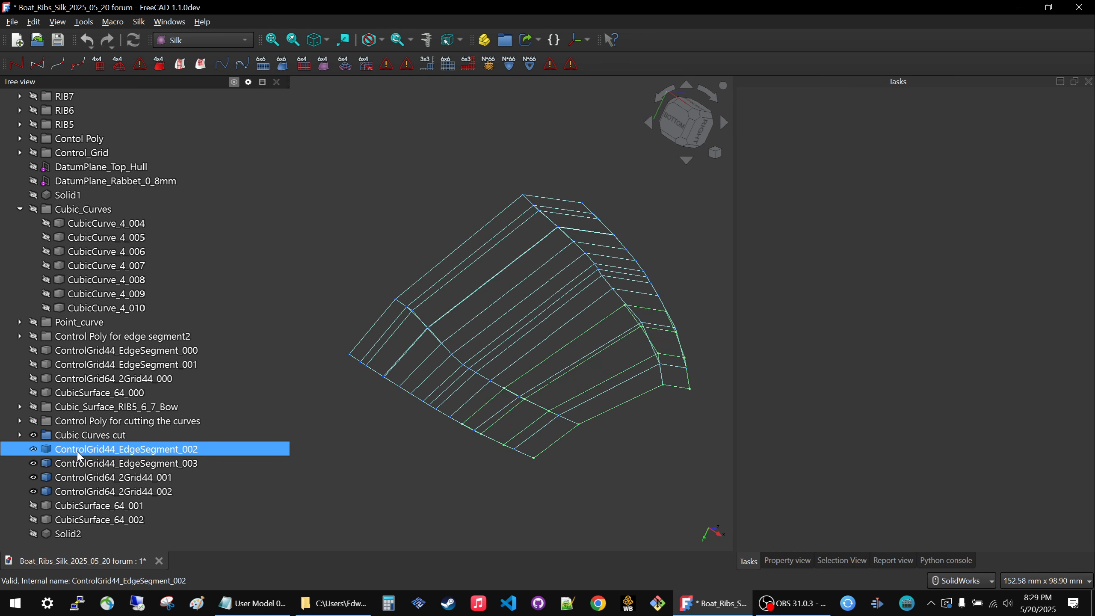
{"action": "left_click", "coordinate": [85, 421]}
{"action": "key", "text": "space"}
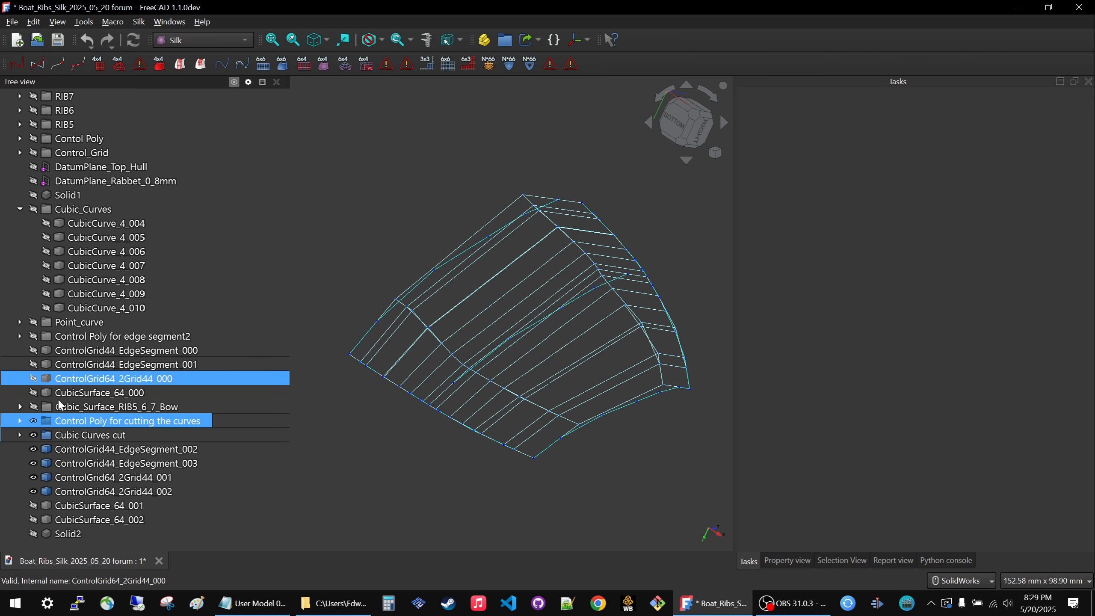
{"action": "key", "text": "space"}
Hide the "Cubic Curves cut" group.
{"action": "left_click", "coordinate": [65, 436], "text": "ctrl"}
{"action": "left_click", "coordinate": [63, 437]}
{"action": "key", "text": "space"}
Hide ControlGrid44_EdgeSegment_002 and _003 and ControlGrid64_2Grid44_001 and _002.
{"action": "left_click", "coordinate": [61, 453]}
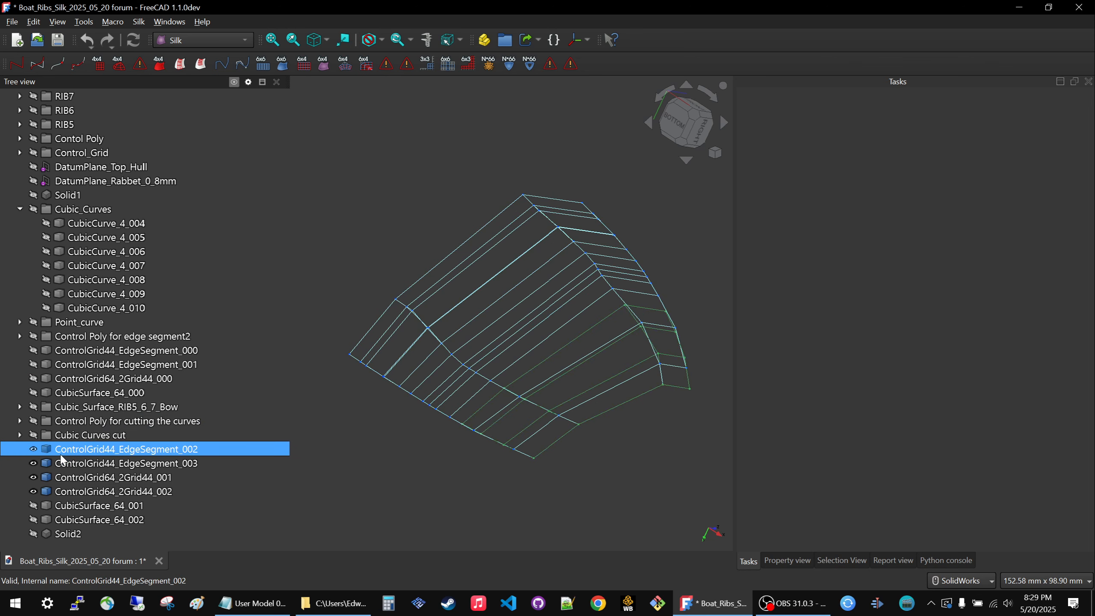
{"action": "key", "text": "space"}
{"action": "left_click", "coordinate": [60, 464]}
{"action": "key", "text": "space"}
{"action": "left_click", "coordinate": [64, 477]}
{"action": "key", "text": "space"}
{"action": "left_click", "coordinate": [64, 492]}
{"action": "key", "text": "space"}
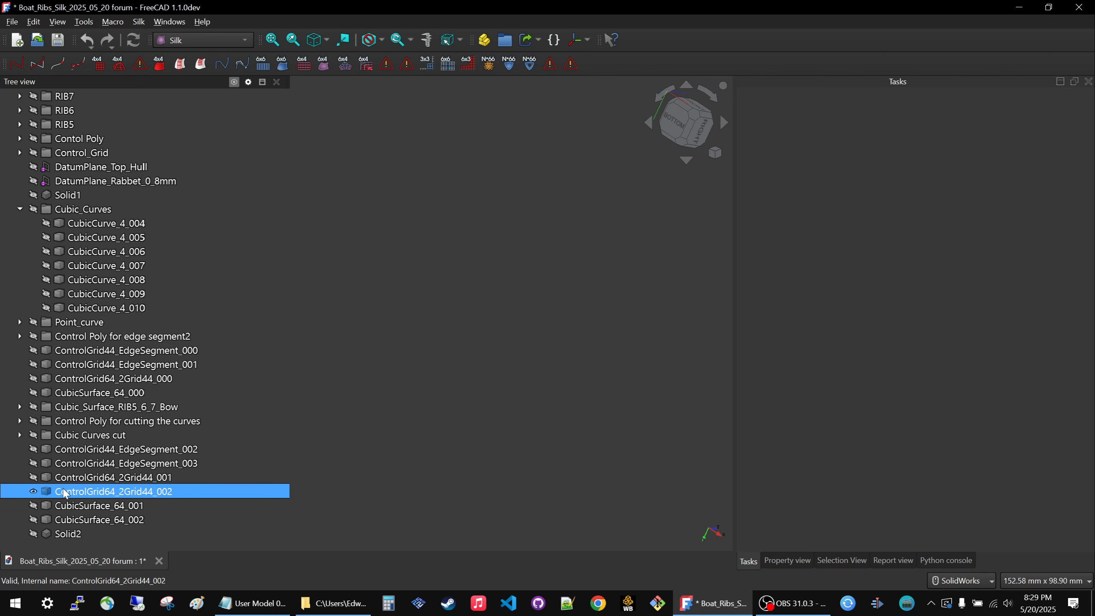
Collapse the Rib7_Bow_Connection group in the model tree.
{"action": "left_click", "coordinate": [84, 209]}
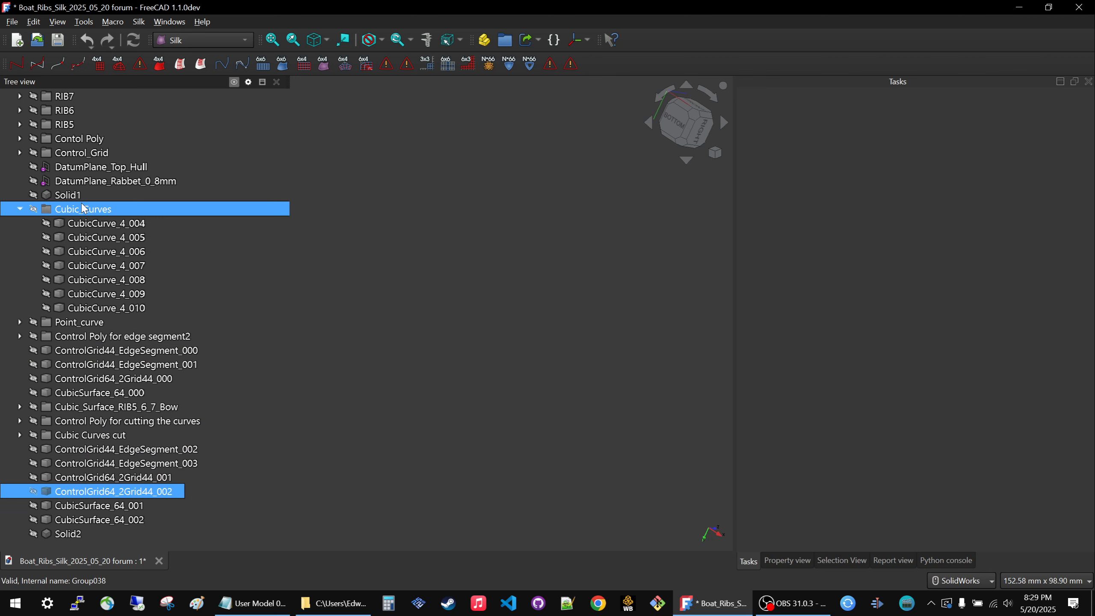
{"action": "scroll", "coordinate": [123, 266], "scroll_direction": "up", "scroll_amount": 3}
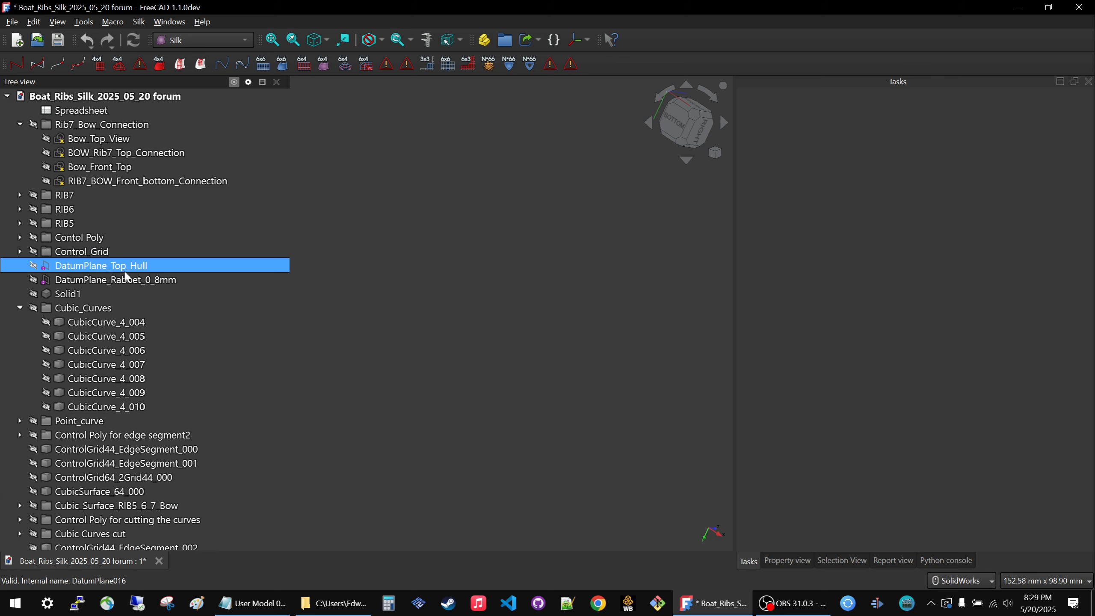
{"action": "left_click", "coordinate": [19, 125]}
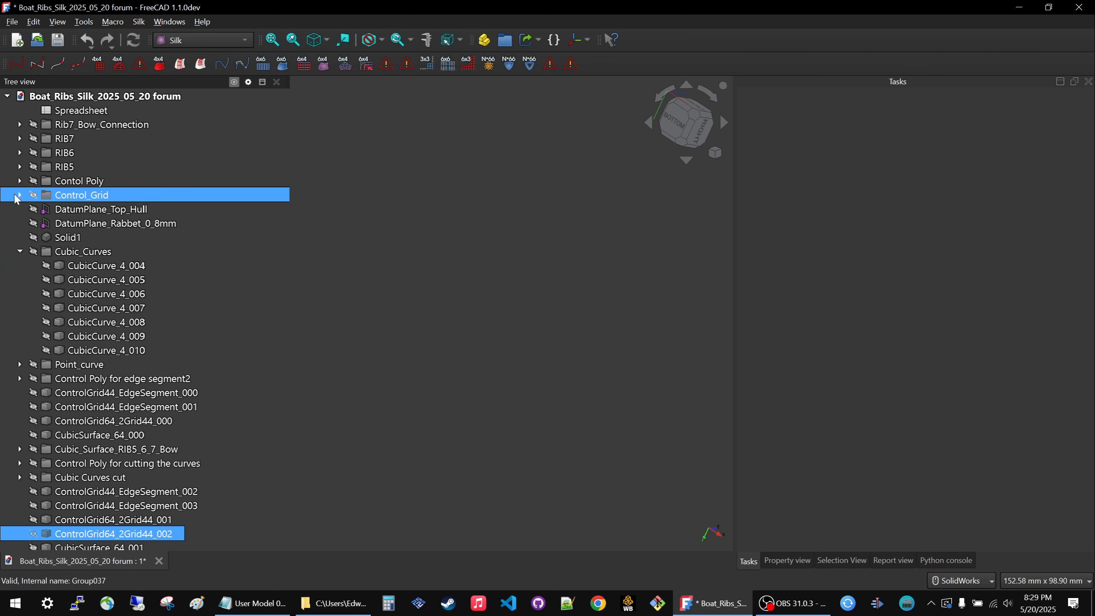
Show the Rib7_Bow_Connection group and the RIB7 group one after the other, hiding each again.
{"action": "left_click", "coordinate": [84, 124]}
{"action": "key", "text": "space"}
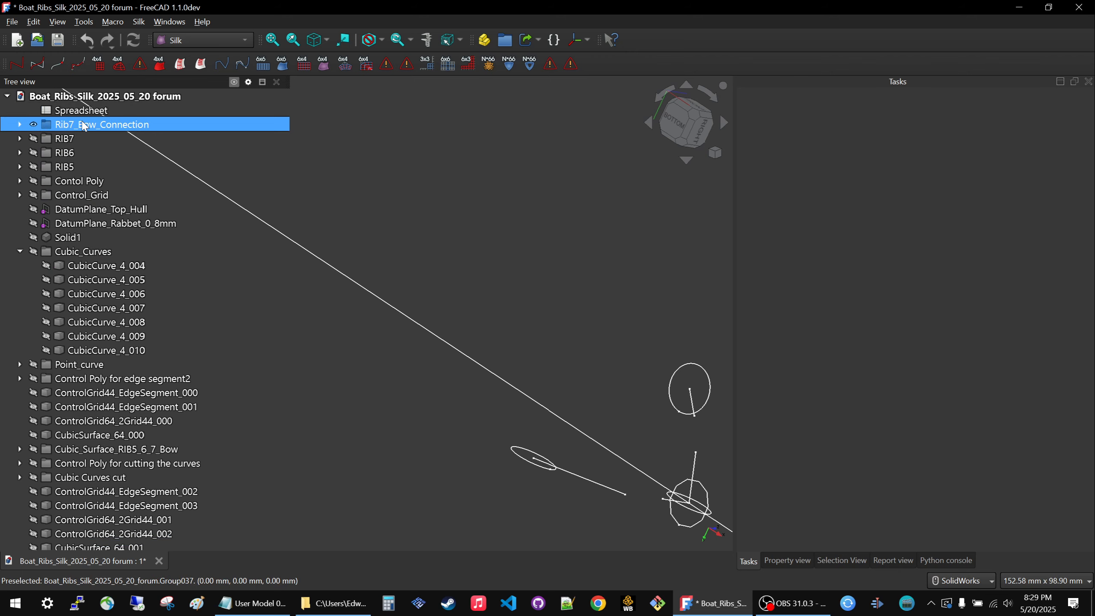
{"action": "scroll", "coordinate": [541, 364], "scroll_direction": "down", "scroll_amount": 4}
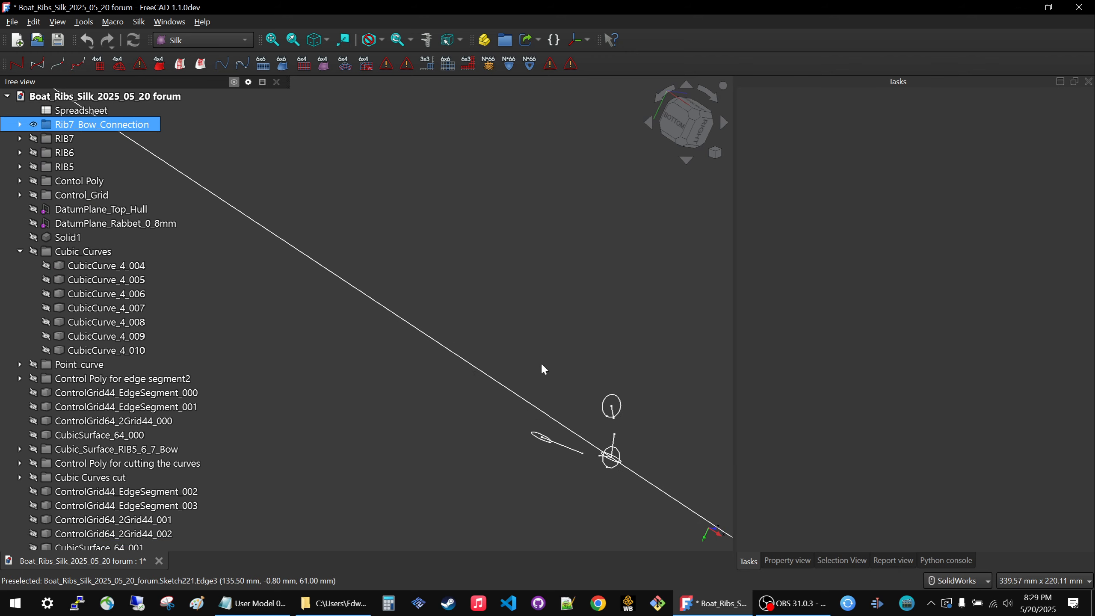
{"action": "key", "text": "space"}
{"action": "left_click", "coordinate": [65, 138]}
{"action": "key", "text": "space"}
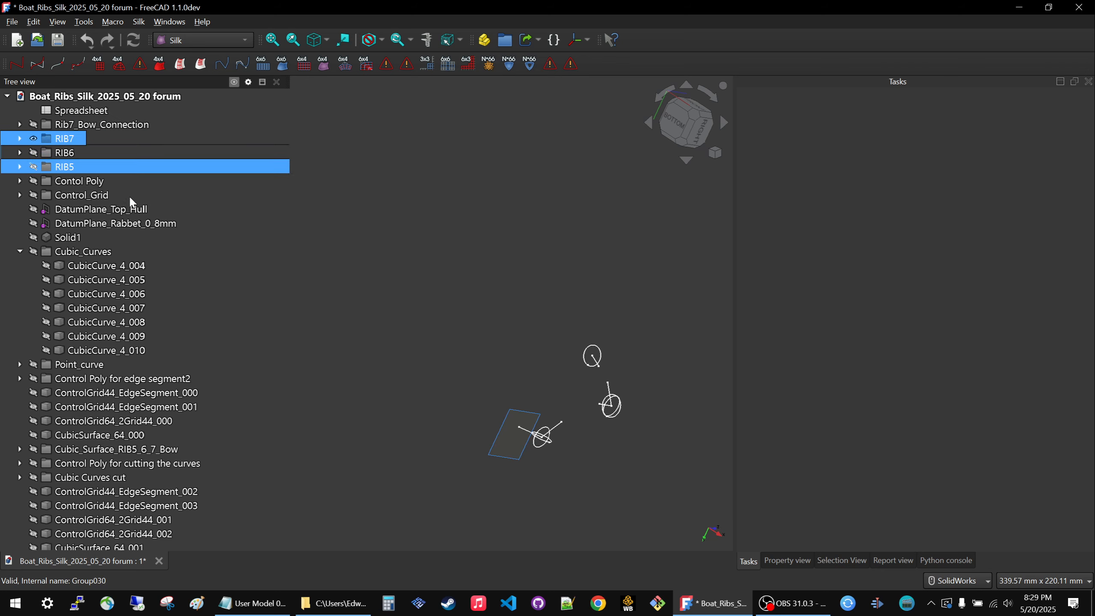
{"action": "key", "text": "space"}
Show the RIB6, RIB5 and Contol Poly groups.
{"action": "left_click", "coordinate": [60, 154]}
{"action": "key", "text": "space"}
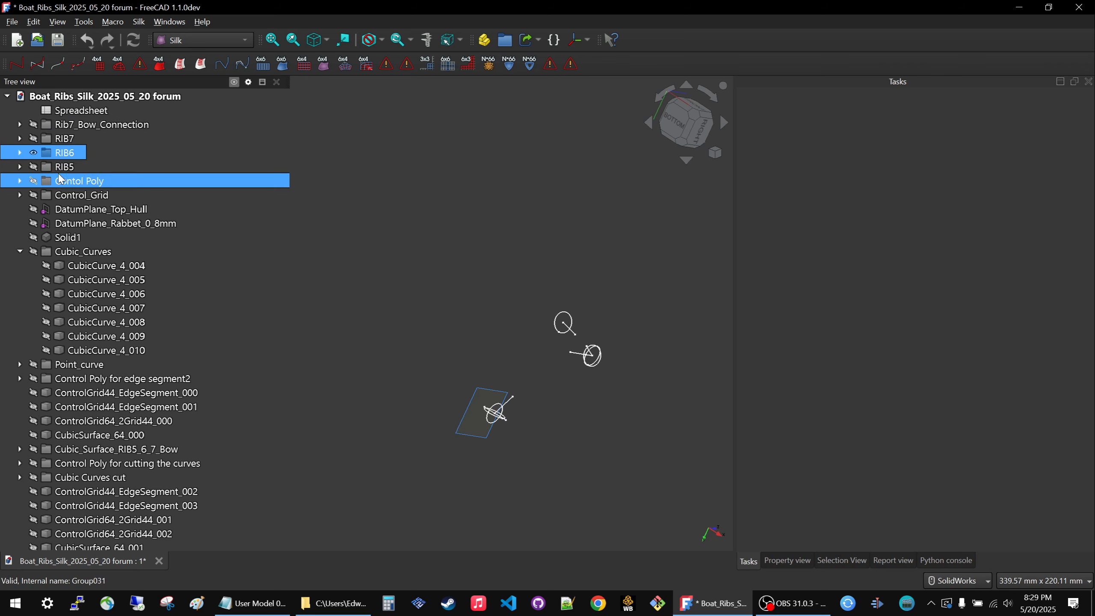
{"action": "left_click", "coordinate": [58, 168]}
{"action": "key", "text": "space"}
{"action": "left_click", "coordinate": [61, 177]}
{"action": "key", "text": "space"}
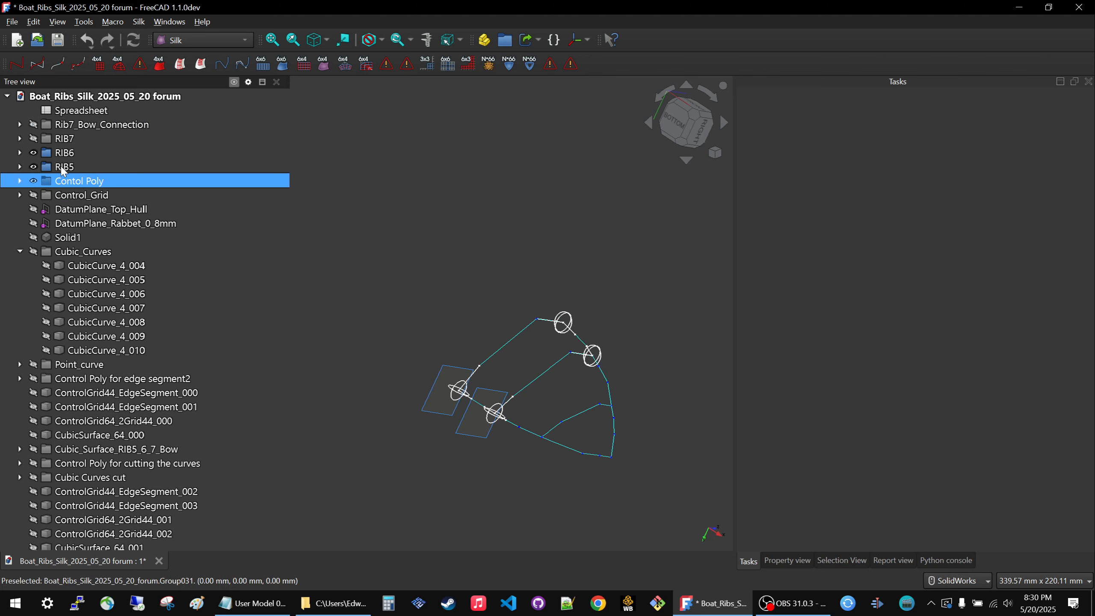
Show the Rib7_Bow_Connection and RIB7 groups alongside the other ribs.
{"action": "left_click", "coordinate": [62, 127]}
{"action": "key", "text": "space"}
{"action": "left_click", "coordinate": [60, 139]}
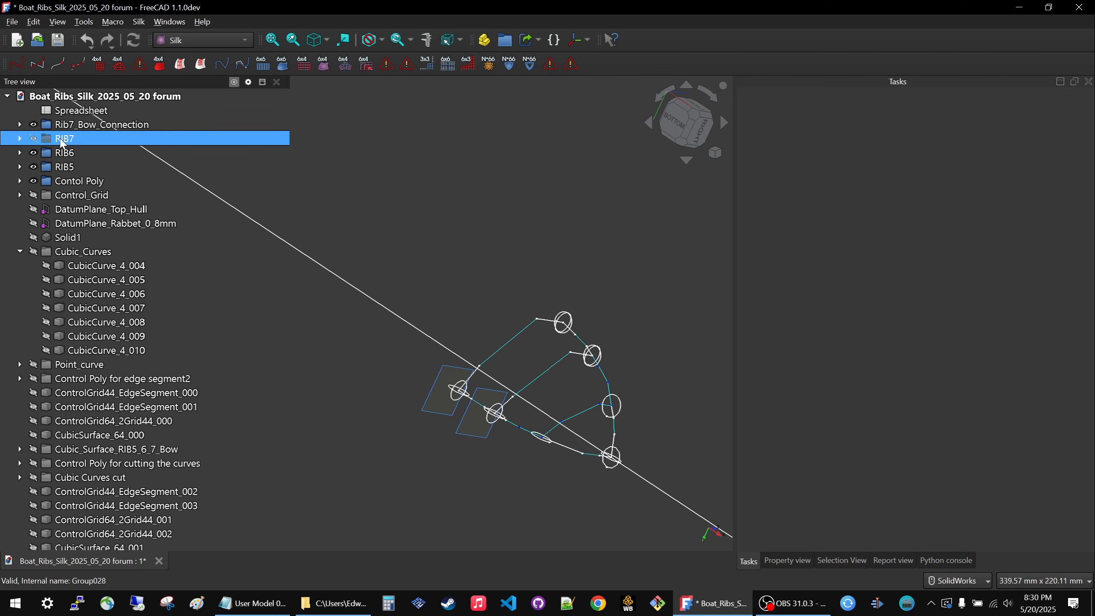
{"action": "key", "text": "space"}
Hide the Contol Poly group and view the rib sketches on their own from another angle.
{"action": "left_click", "coordinate": [65, 181]}
{"action": "key", "text": "space"}
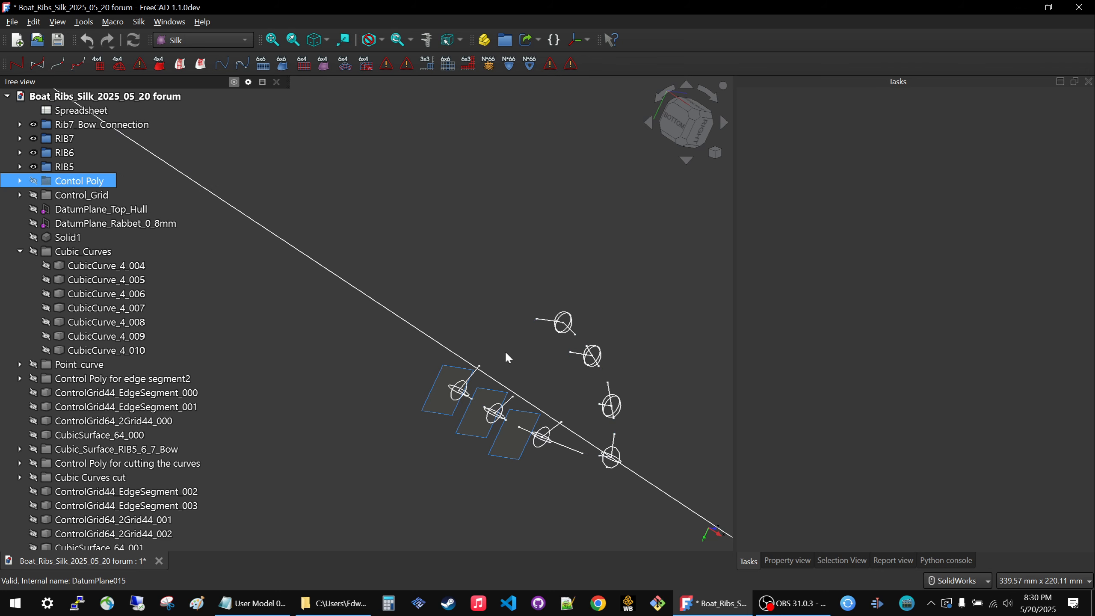
{"action": "middle_click_drag", "start_coordinate": [531, 401], "coordinate": [506, 424]}
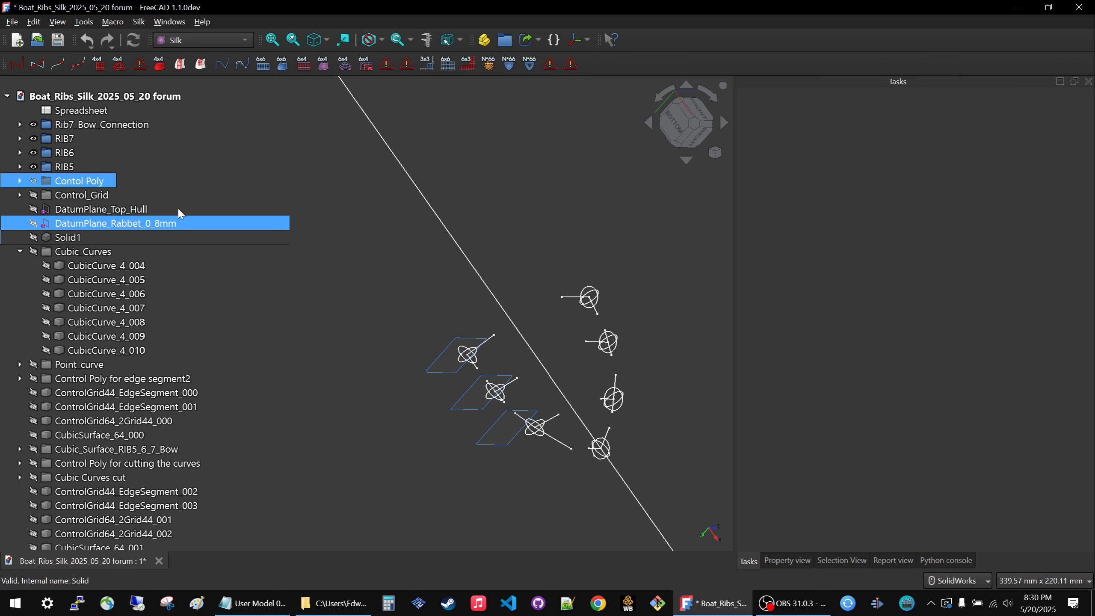
Show the Contol Poly and Control_Grid groups together with the rib sketches.
{"action": "key", "text": "space"}
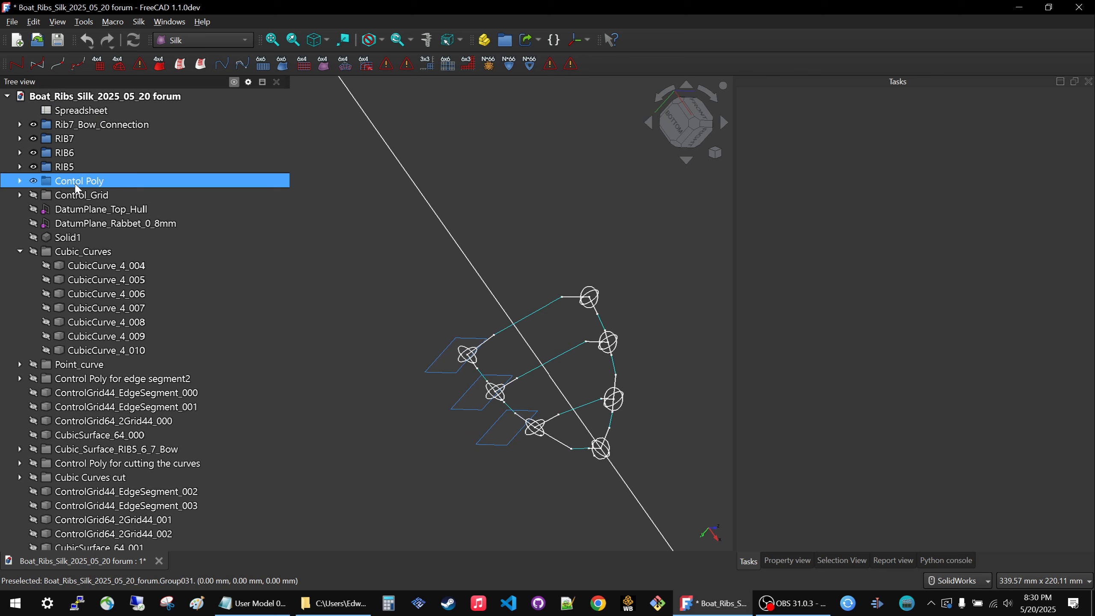
{"action": "left_click", "coordinate": [76, 197]}
{"action": "key", "text": "space"}
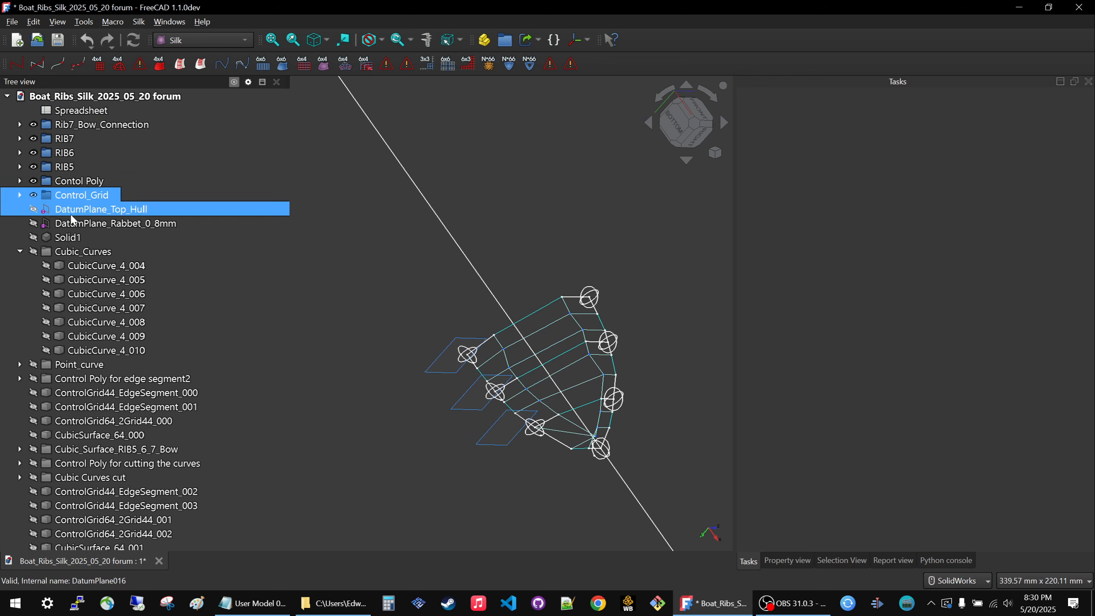
{"action": "left_click", "coordinate": [71, 250]}
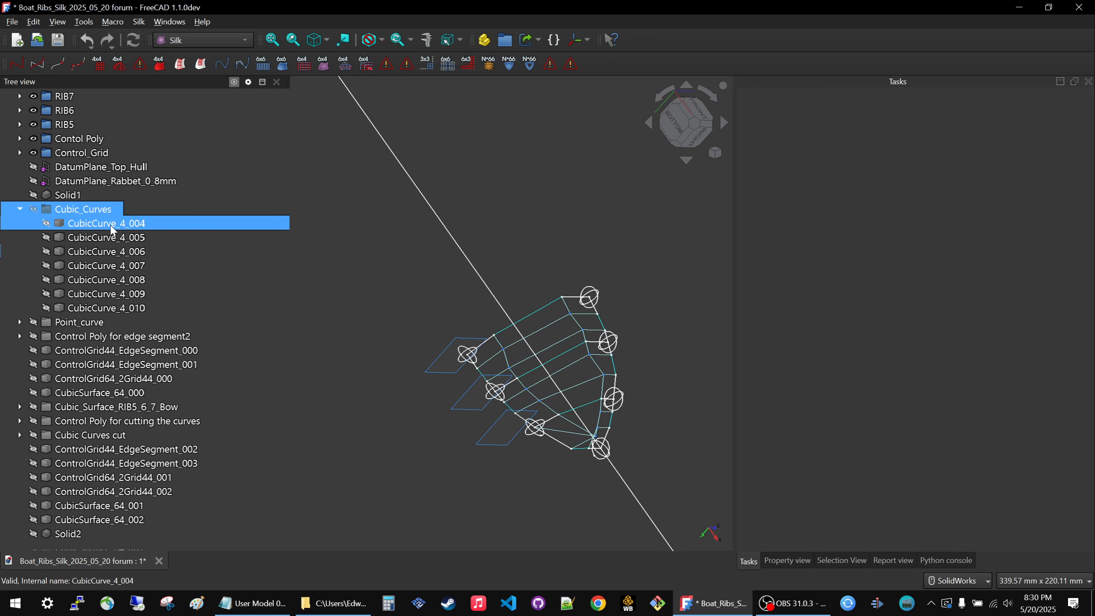
Hide the Control_Grid, Contol Poly and RIB5 groups.
{"action": "left_click", "coordinate": [90, 192]}
{"action": "key", "text": "space"}
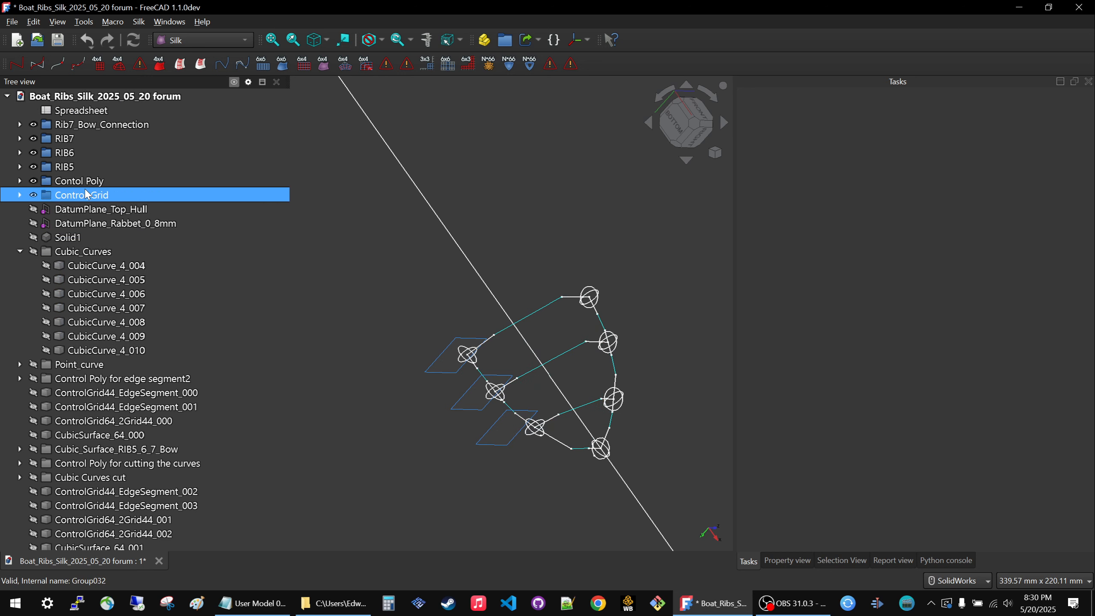
{"action": "left_click", "coordinate": [84, 180]}
{"action": "key", "text": "space"}
{"action": "left_click", "coordinate": [69, 169]}
{"action": "key", "text": "space"}
Hide the RIB7, RIB6 and Rib7_Bow_Connection groups and collapse the Cubic_Curves group.
{"action": "left_click", "coordinate": [60, 139]}
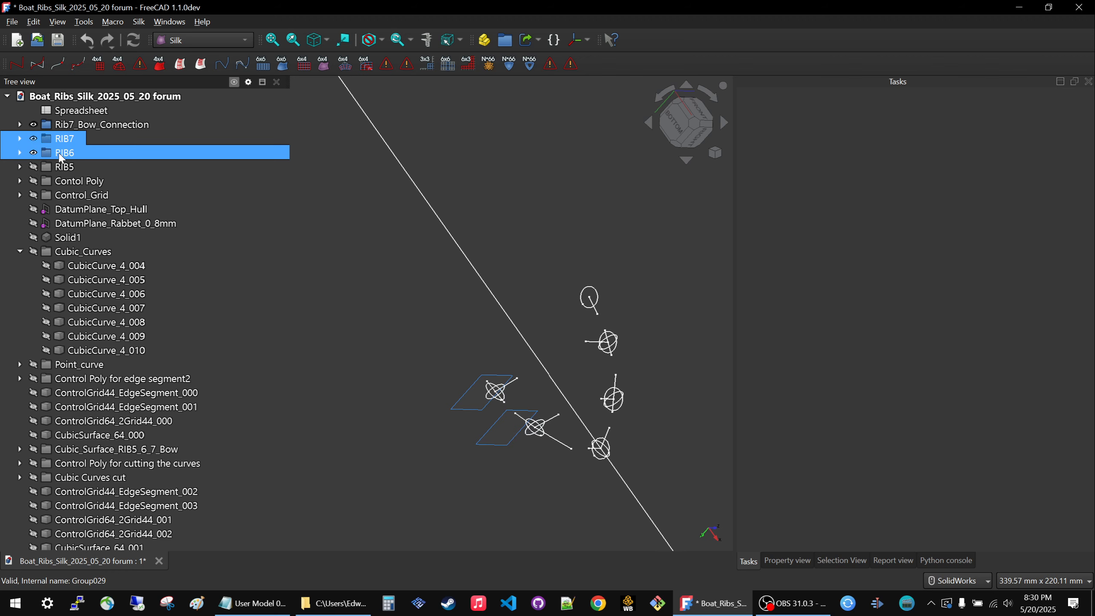
{"action": "key", "text": "space"}
{"action": "left_click", "coordinate": [61, 152]}
{"action": "key", "text": "space"}
{"action": "left_click", "coordinate": [63, 125]}
{"action": "key", "text": "space"}
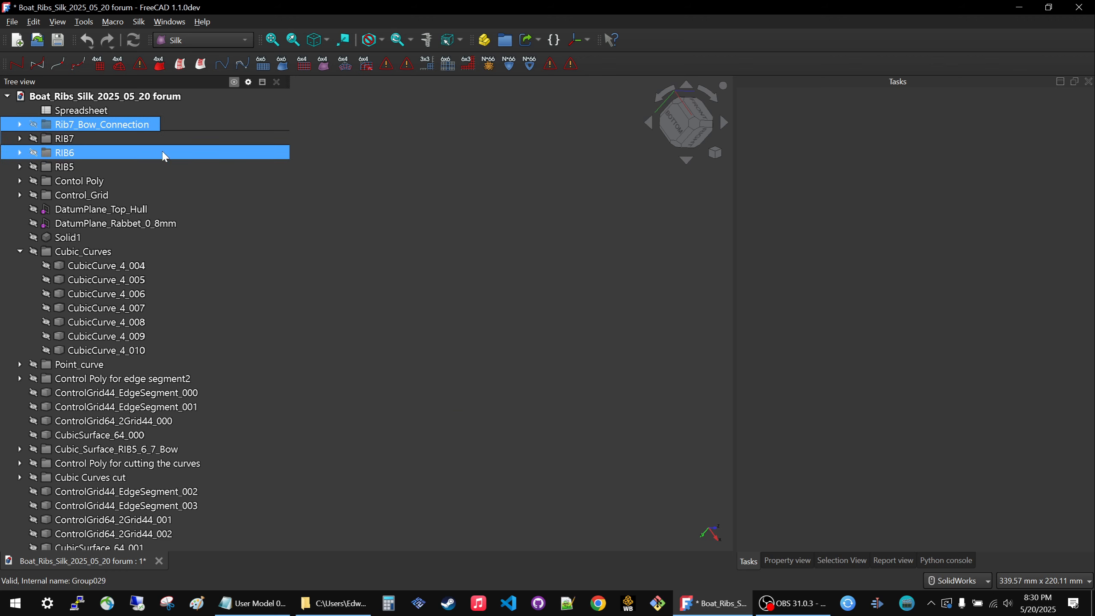
{"action": "left_click", "coordinate": [20, 252]}
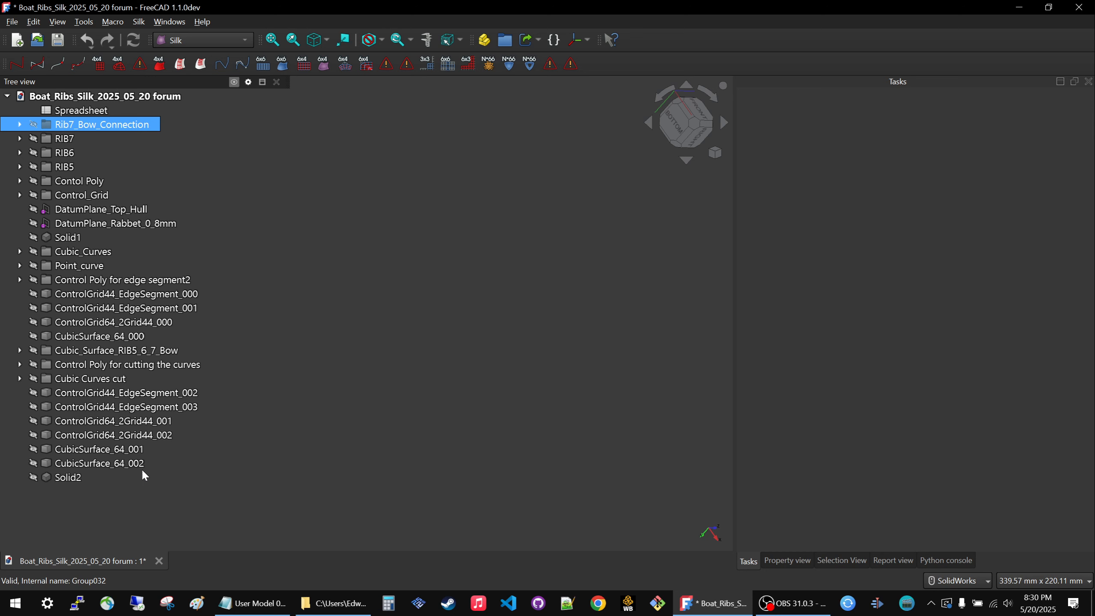
Show the groups from Rib7_Bow_Connection through Control_Grid one after another in tree order.
{"action": "key", "text": "space"}
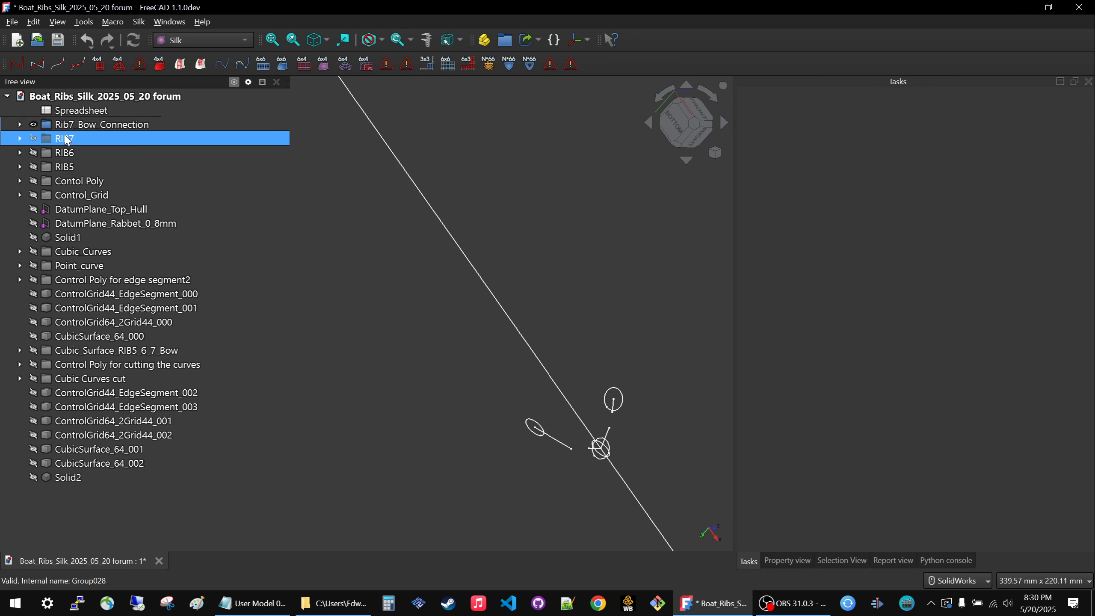
{"action": "key", "text": "space"}
{"action": "key", "text": "space"}
{"action": "key", "text": "space"}
{"action": "key", "text": "Down"}
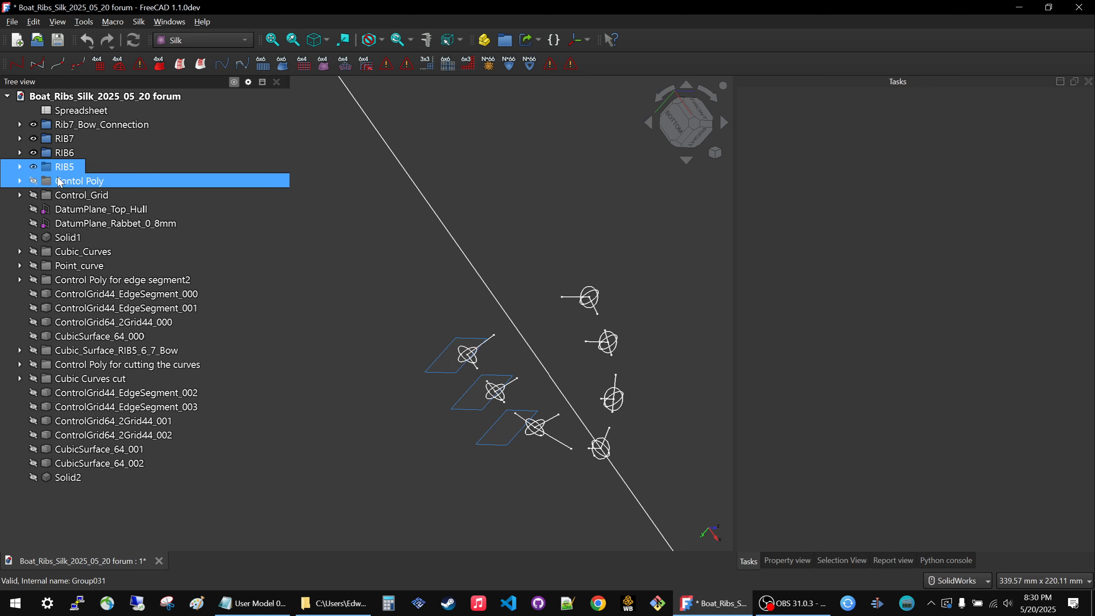
{"action": "key", "text": "space"}
{"action": "key", "text": "Down"}
{"action": "key", "text": "space"}
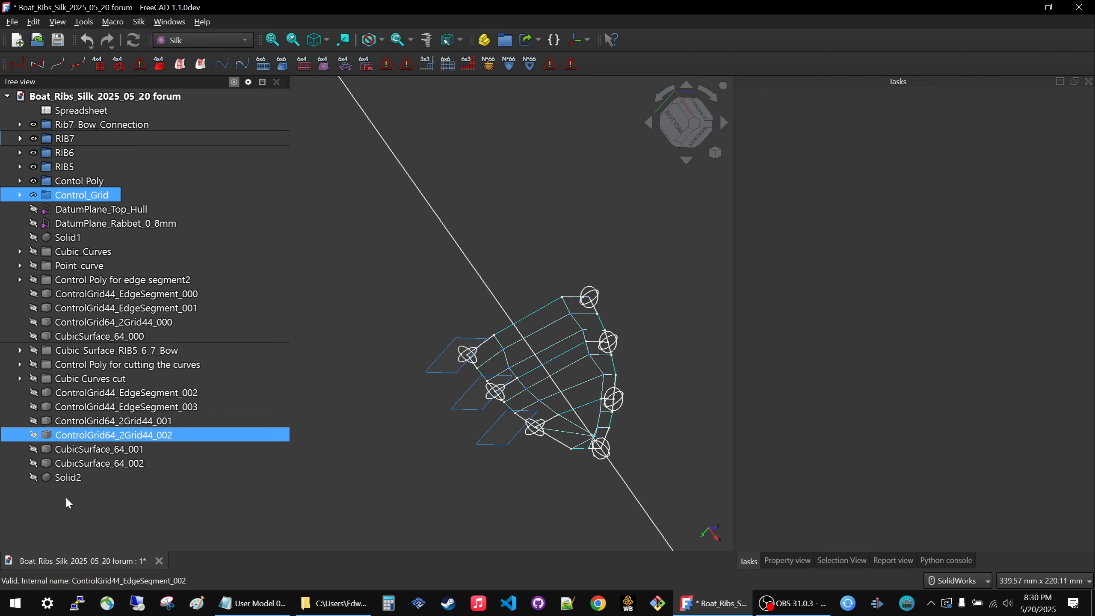
Hide the groups from Rib7_Bow_Connection through Control_Grid one by one until the model view is empty.
{"action": "left_click", "coordinate": [71, 125]}
{"action": "key", "text": "space"}
{"action": "key", "text": "Down"}
{"action": "key", "text": "space"}
{"action": "key", "text": "Down"}
{"action": "key", "text": "space"}
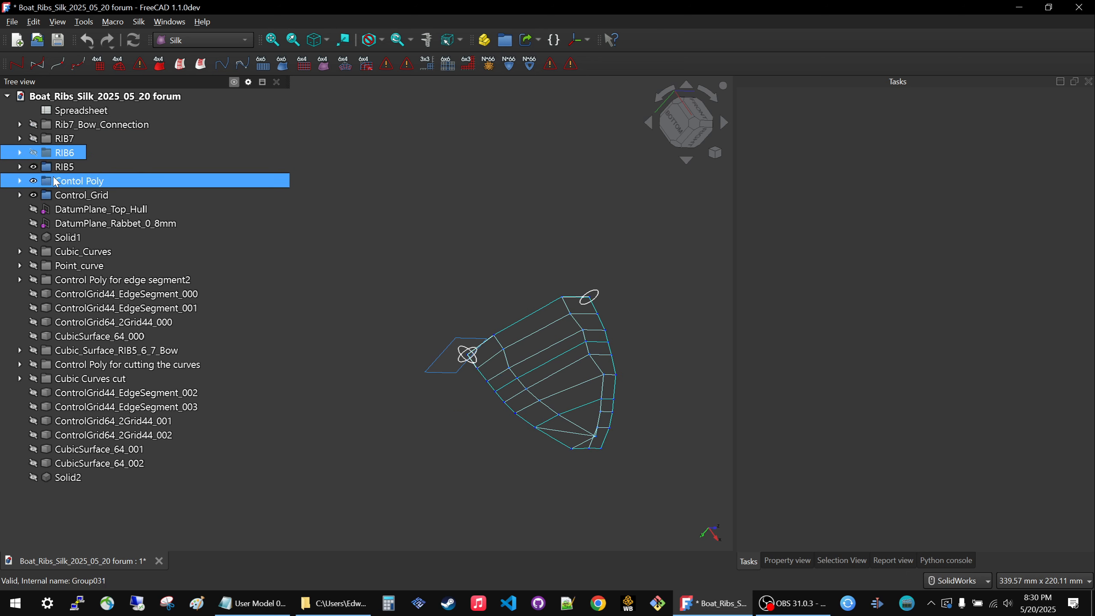
{"action": "key", "text": "Down"}
{"action": "key", "text": "space"}
{"action": "key", "text": "Down"}
{"action": "key", "text": "space"}
{"action": "key", "text": "space"}
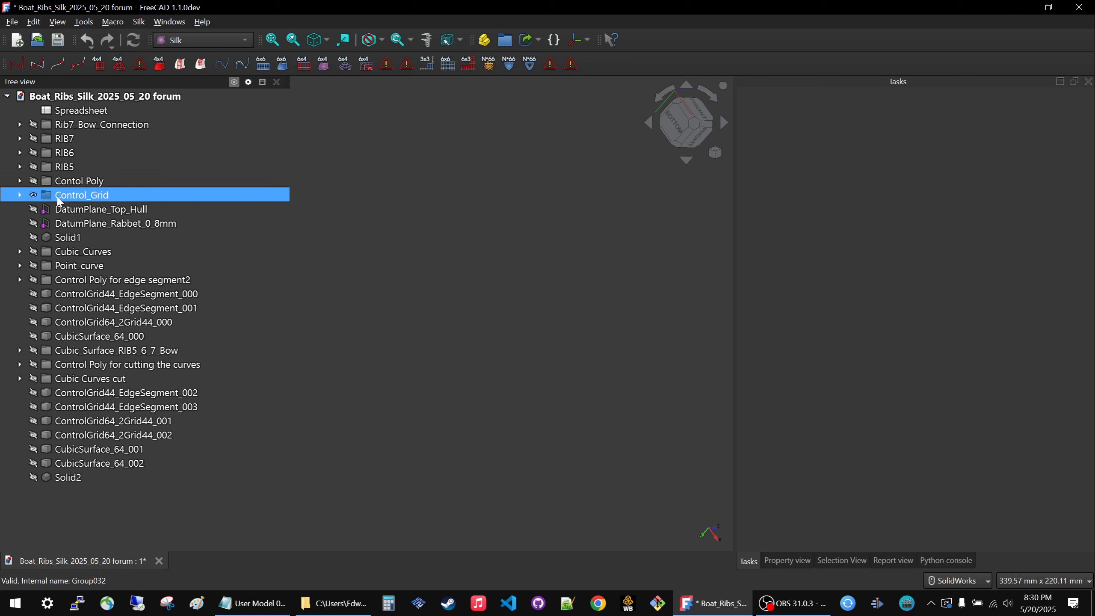
{"action": "left_click", "coordinate": [565, 176]}
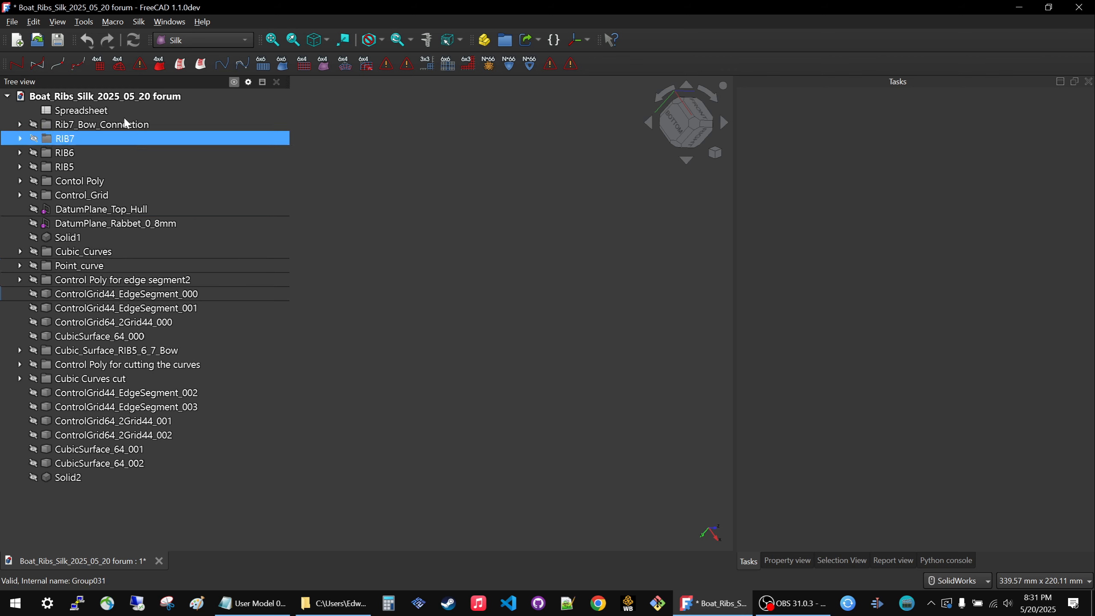
Create seven new empty groups in the document for organizing the model tree.
{"action": "left_click", "coordinate": [505, 40]}
{"action": "left_click", "coordinate": [505, 40]}
{"action": "left_click", "coordinate": [506, 40]}
{"action": "left_click", "coordinate": [505, 40]}
{"action": "left_click", "coordinate": [506, 40]}
{"action": "left_click", "coordinate": [505, 40]}
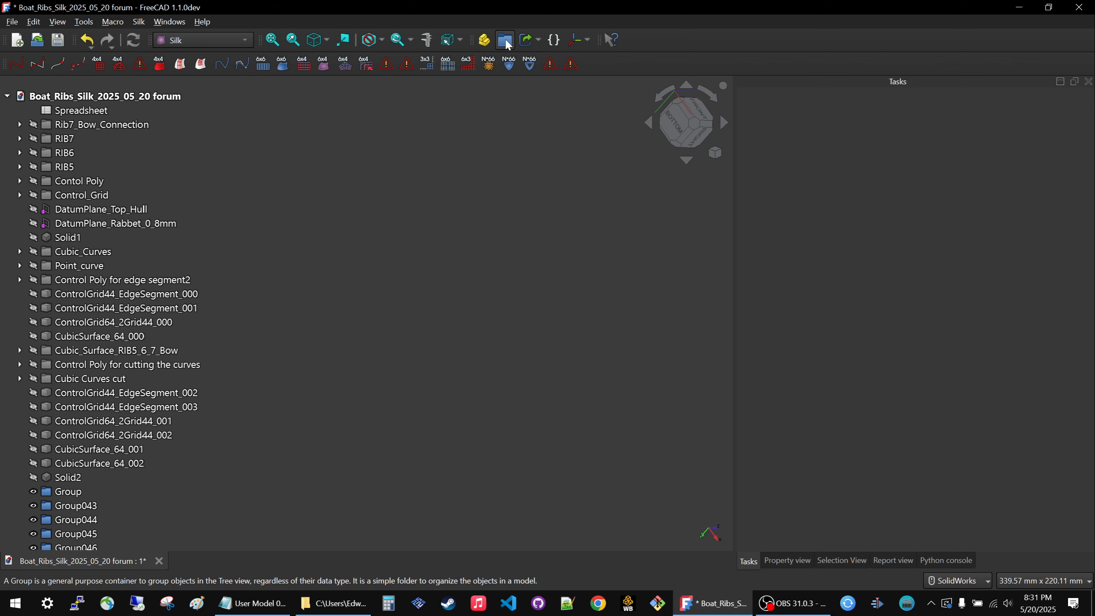
{"action": "left_click", "coordinate": [505, 40]}
{"action": "scroll", "coordinate": [215, 490], "scroll_direction": "down", "scroll_amount": 1}
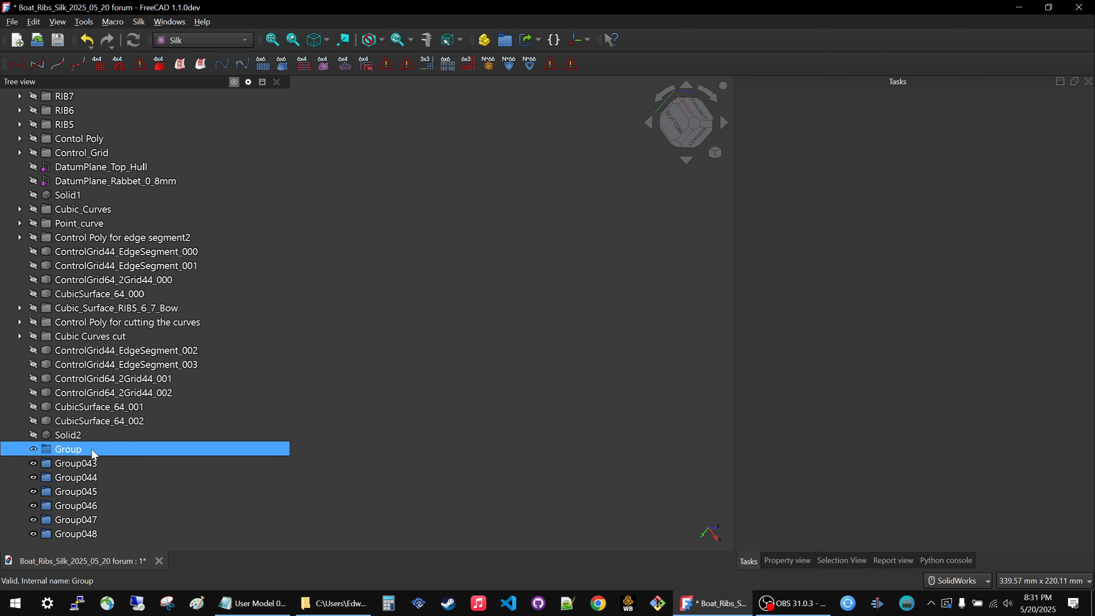
Rename the first new group as Viewsets.
{"action": "left_click", "coordinate": [104, 452]}
{"action": "type", "text": "Viewsets"}
{"action": "key", "text": "Return"}
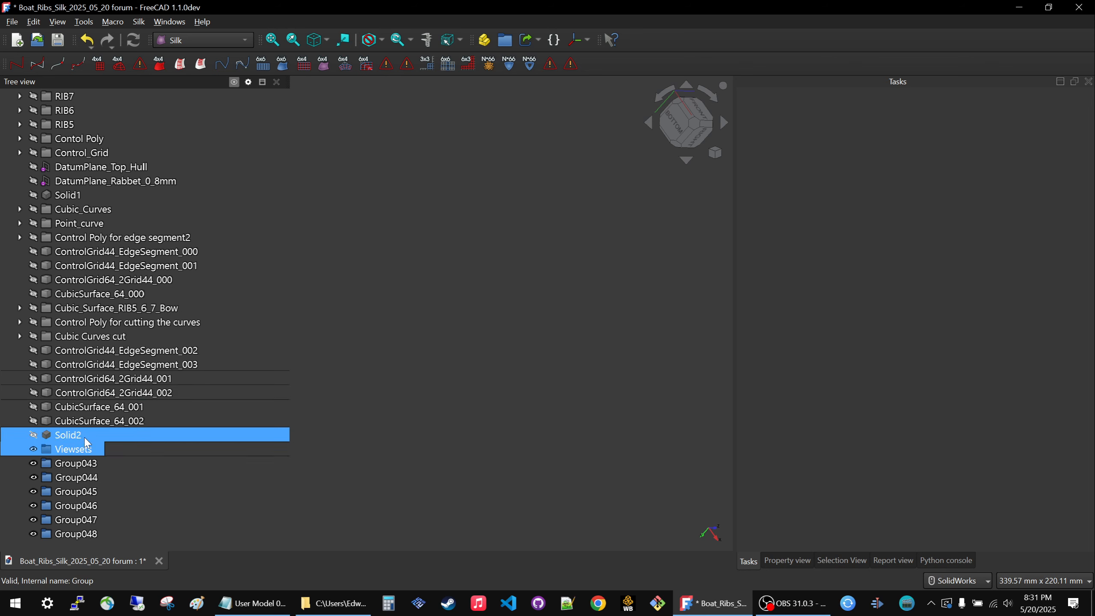
Move the Viewsets group below Group043 and back above it to try reordering the tree.
{"action": "left_click", "coordinate": [69, 449]}
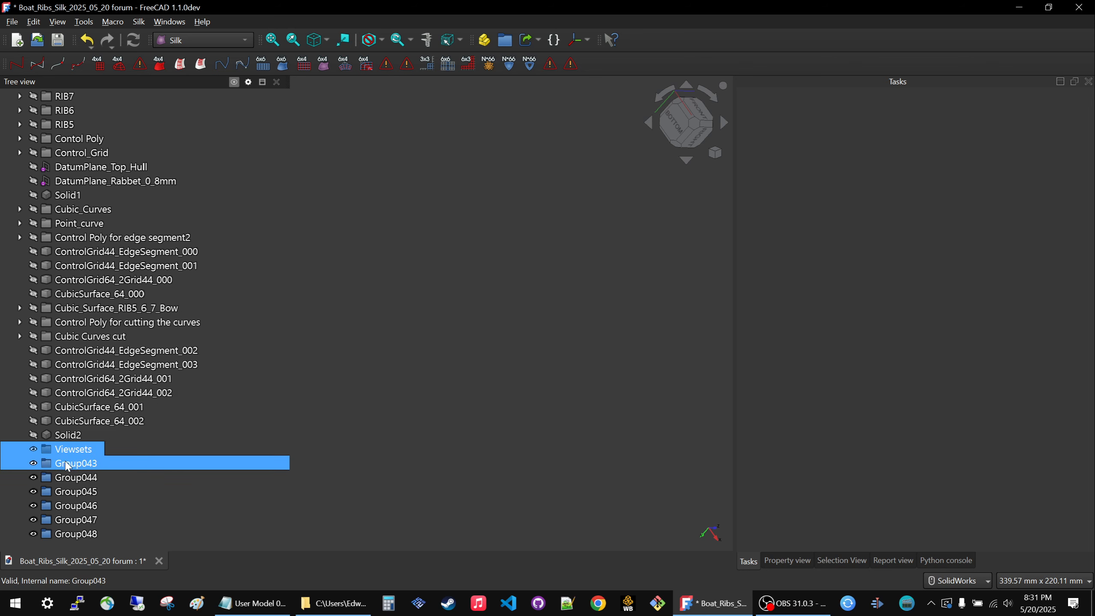
{"action": "left_click", "coordinate": [67, 467]}
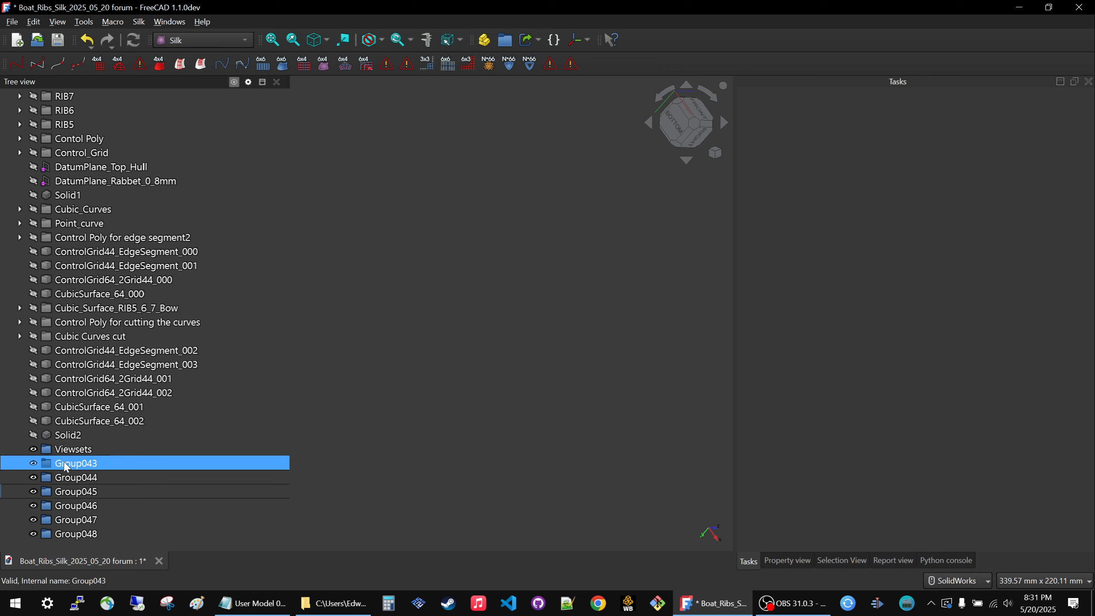
{"action": "left_click_drag", "start_coordinate": [66, 450], "coordinate": [68, 470]}
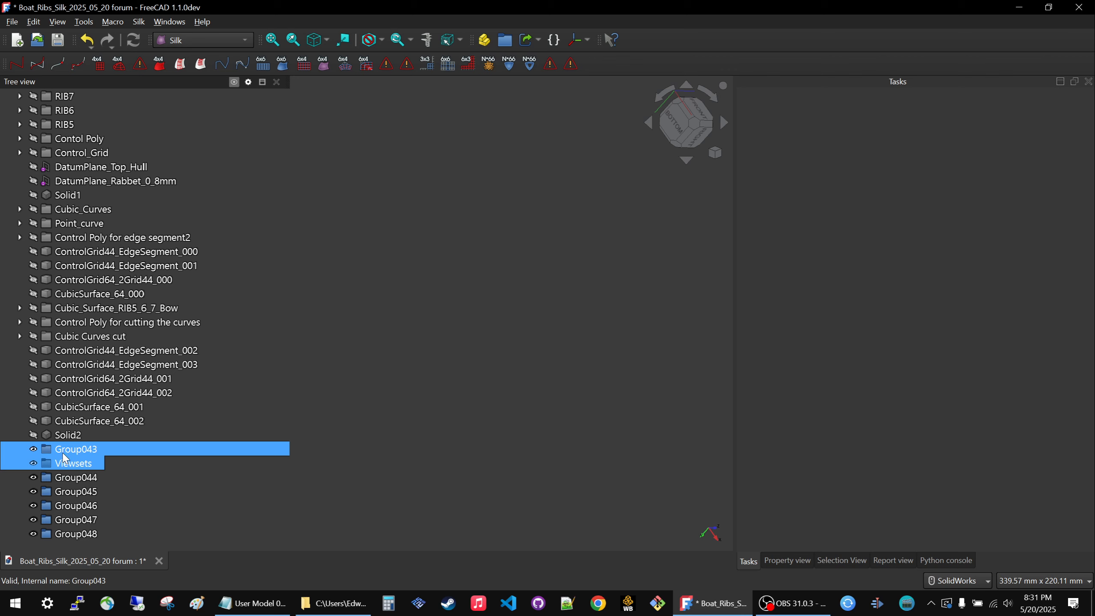
{"action": "left_click_drag", "start_coordinate": [61, 465], "coordinate": [63, 449]}
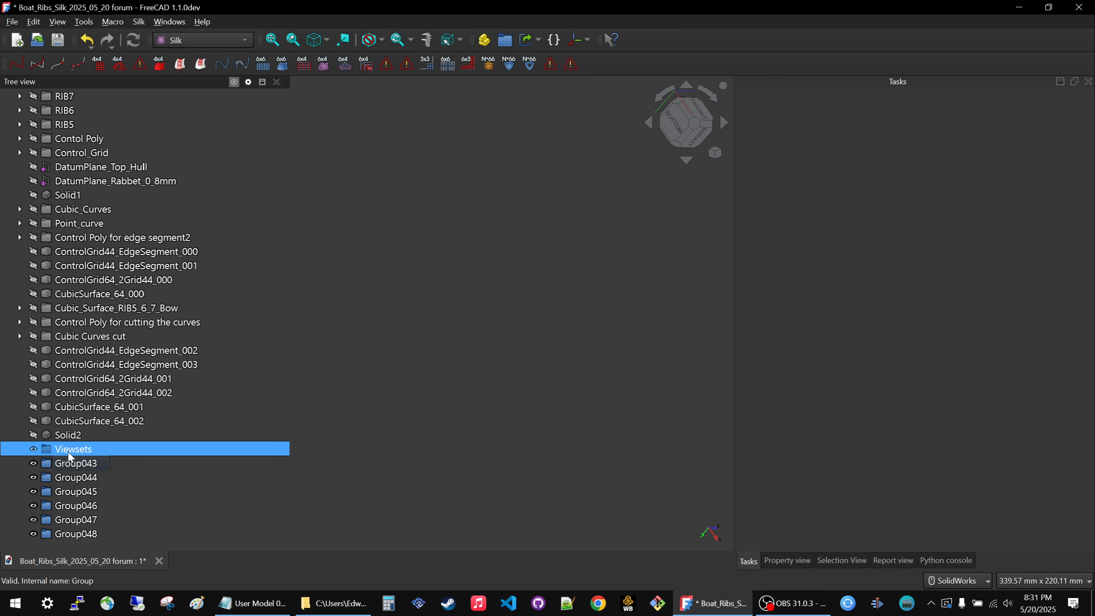
Rename the group Group043 as Layout.
{"action": "left_click", "coordinate": [70, 465]}
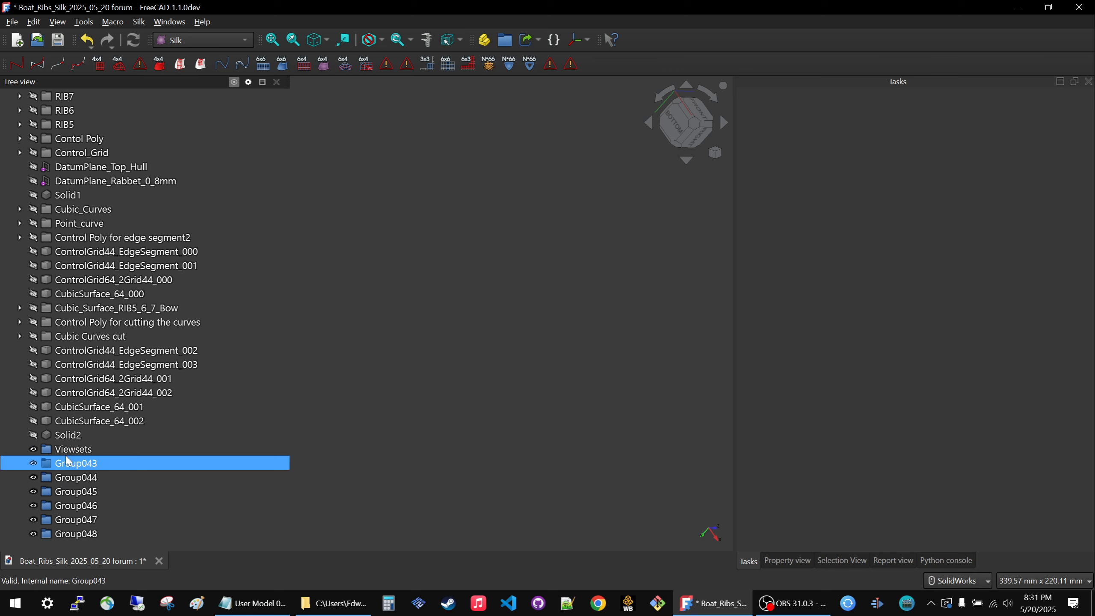
{"action": "type", "text": "Layout"}
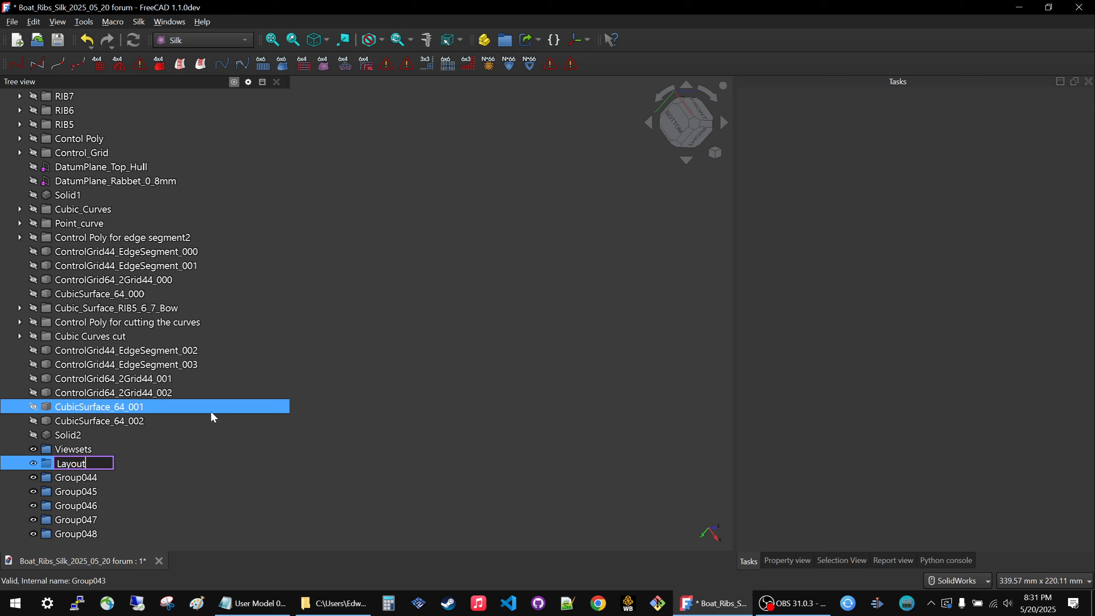
{"action": "key", "text": "Return"}
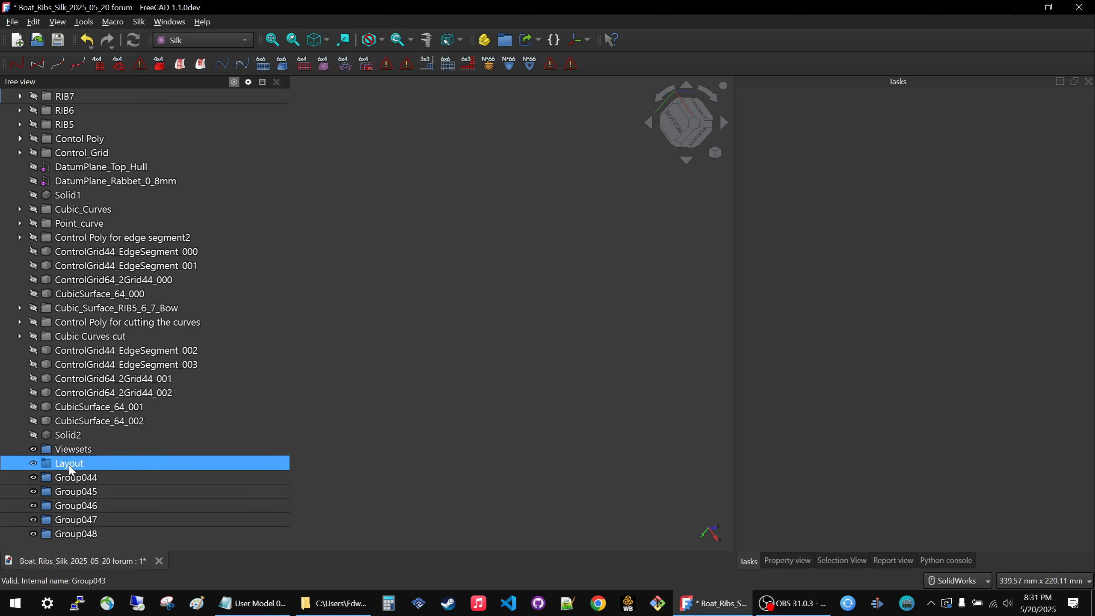
Rename the group Group044 as Silk_Design.
{"action": "left_click", "coordinate": [71, 475]}
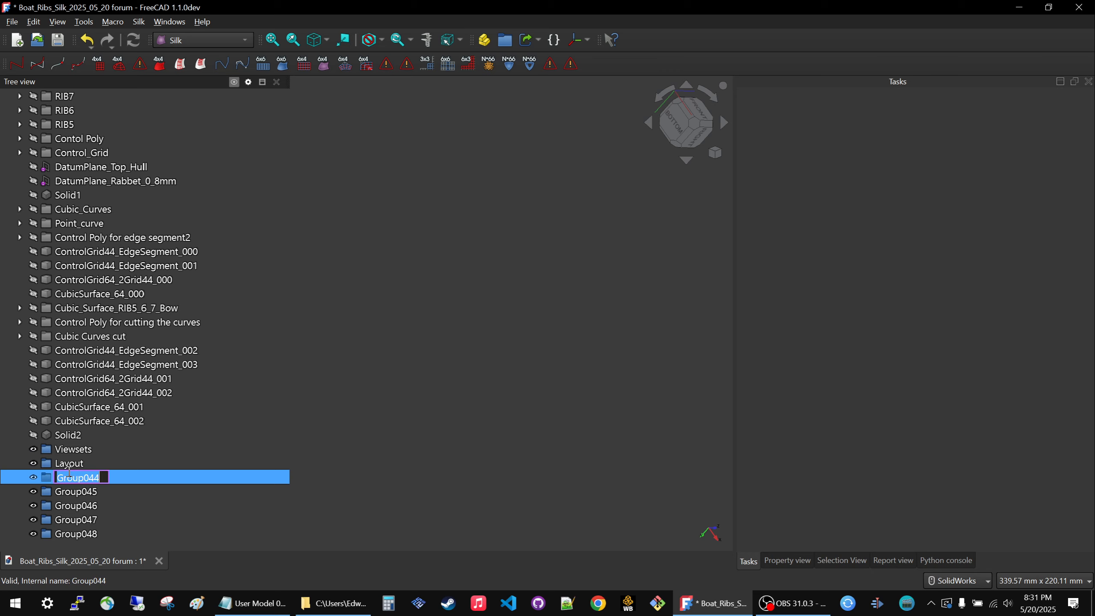
{"action": "type", "text": "Silk_Design"}
{"action": "key", "text": "Return"}
Rename the group Group045 as CAD.
{"action": "left_click", "coordinate": [72, 493]}
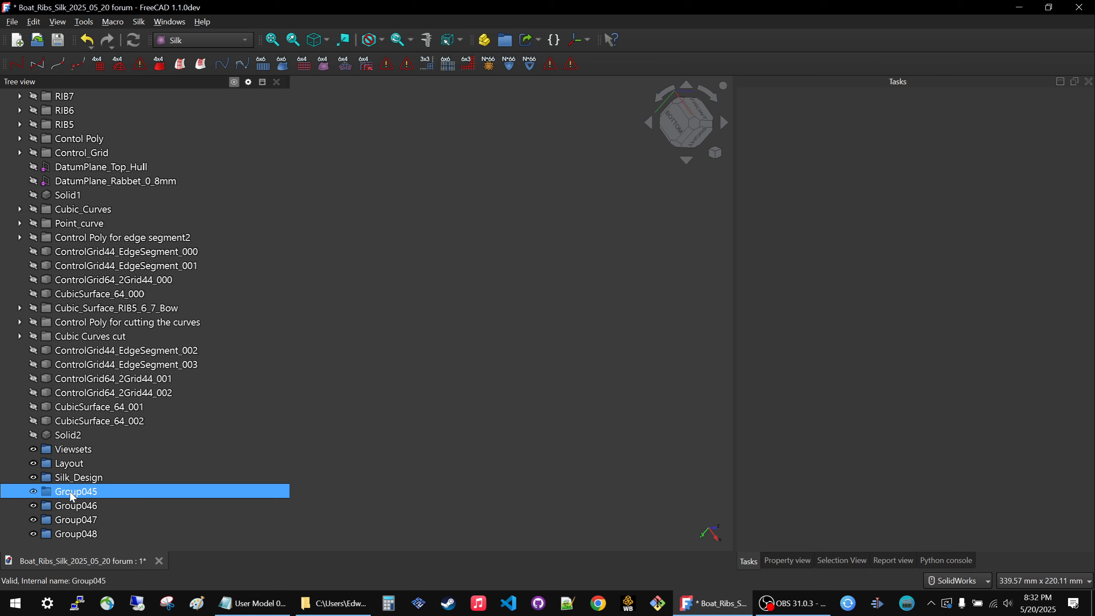
{"action": "left_click", "coordinate": [72, 496]}
{"action": "type", "text": "CA"}
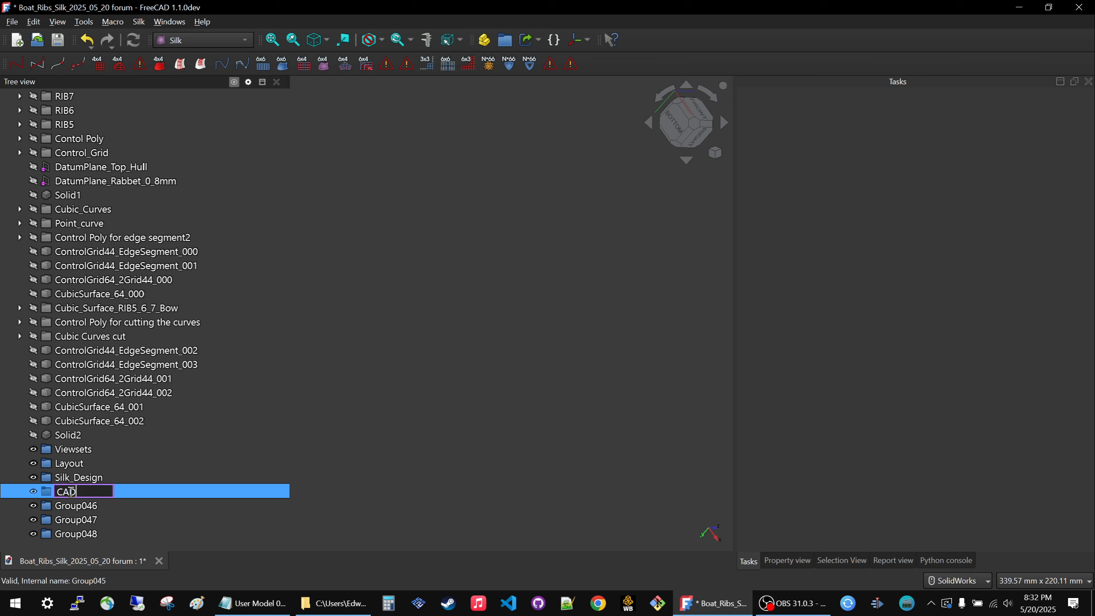
{"action": "type", "text": "D"}
{"action": "key", "text": "Return"}
{"action": "left_click", "coordinate": [383, 357]}
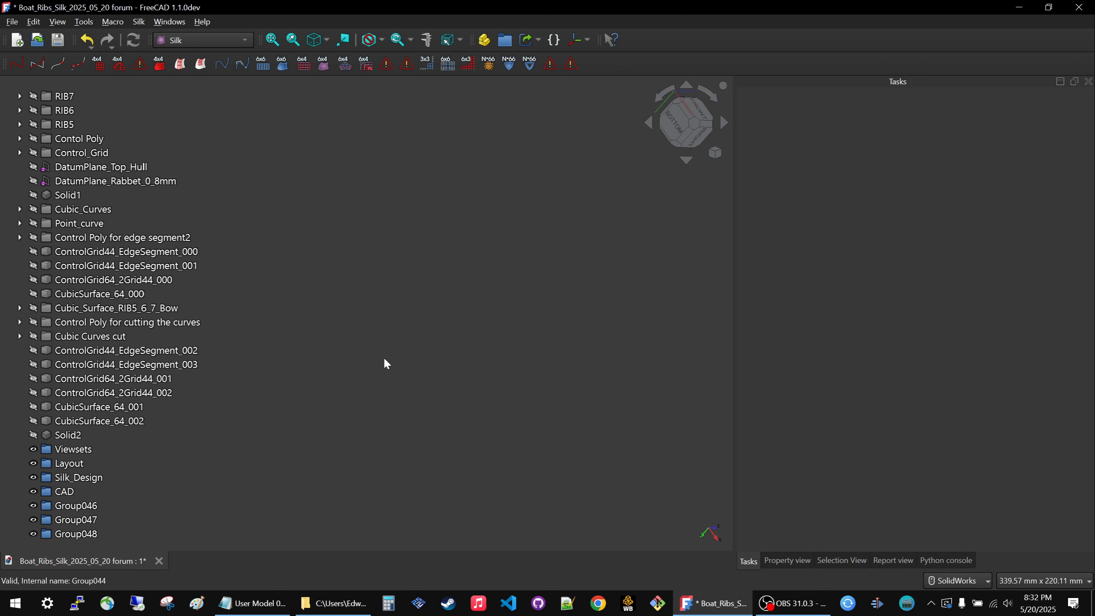
Delete the surplus groups Group047 and Group048 and rename Group046 as STUFF TO SORT.
{"action": "left_click", "coordinate": [74, 498]}
{"action": "left_click_drag", "start_coordinate": [74, 499], "coordinate": [80, 527]}
{"action": "scroll", "coordinate": [117, 450], "scroll_direction": "up", "scroll_amount": 1}
{"action": "scroll", "coordinate": [77, 215], "scroll_direction": "down", "scroll_amount": 1}
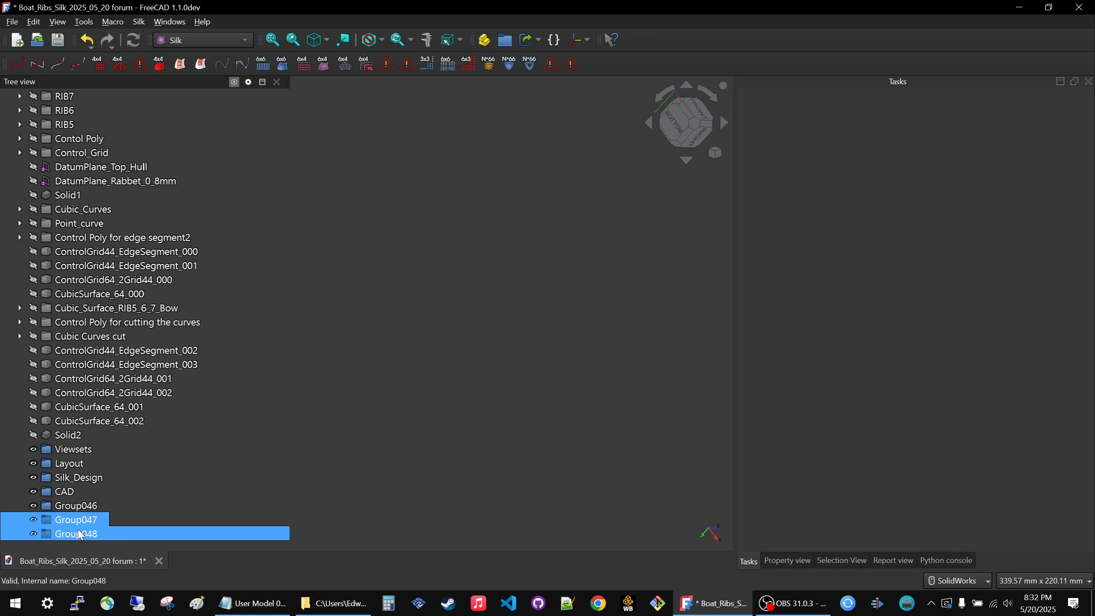
{"action": "key", "text": "Delete"}
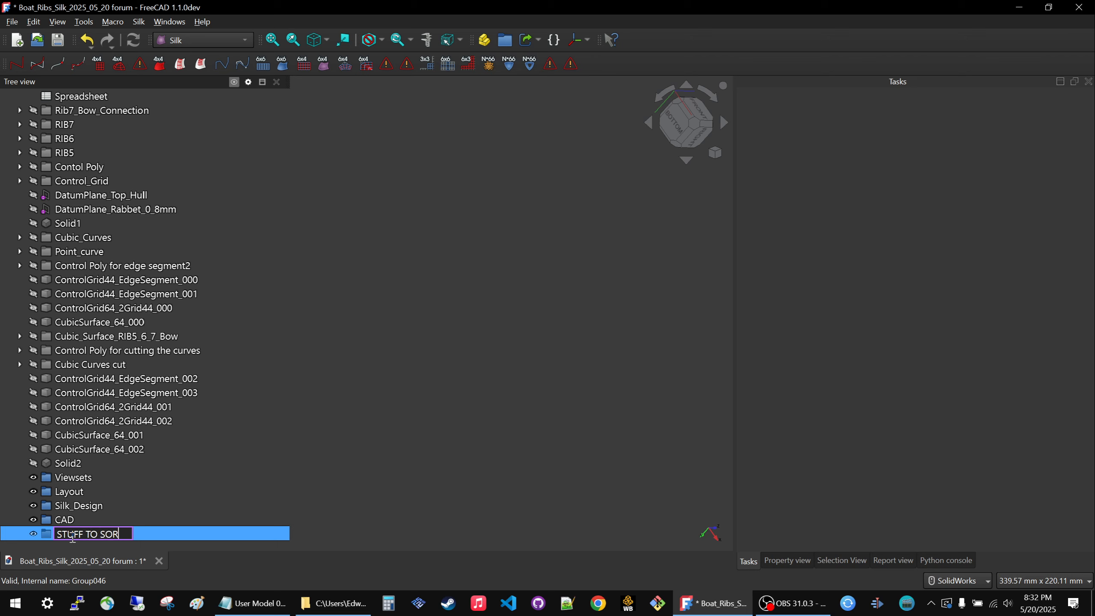
{"action": "type", "text": "T"}
{"action": "key", "text": "Return"}
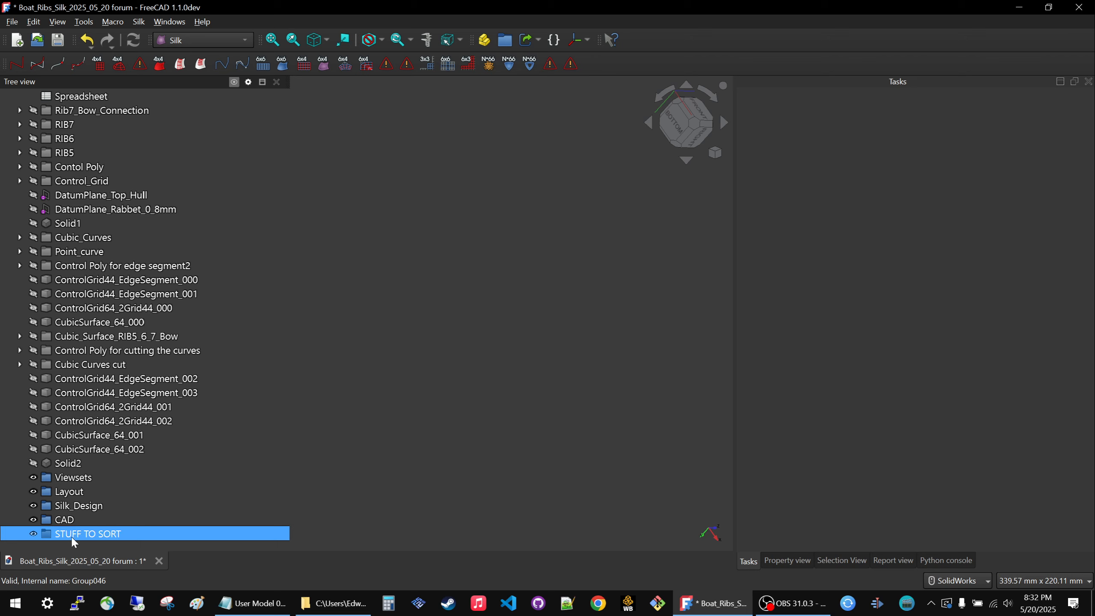
Move all existing objects from Spreadsheet through Solid2 into the STUFF TO SORT group.
{"action": "left_click", "coordinate": [59, 464]}
{"action": "scroll", "coordinate": [48, 293], "scroll_direction": "up", "scroll_amount": 1}
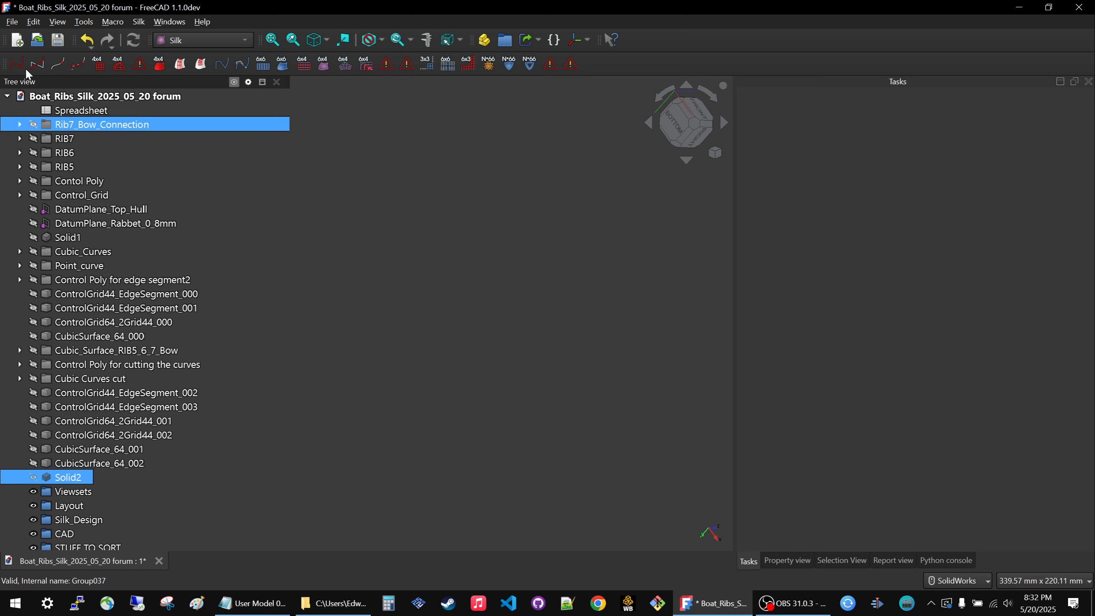
{"action": "left_click", "coordinate": [82, 111], "text": "shift"}
{"action": "scroll", "coordinate": [64, 302], "scroll_direction": "down", "scroll_amount": 1}
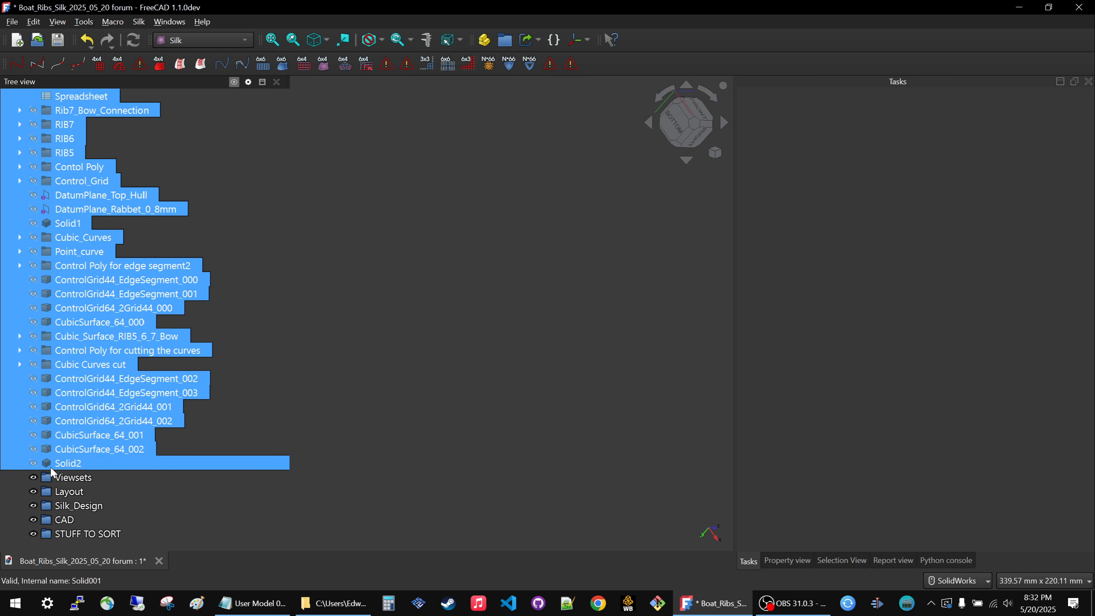
{"action": "left_click_drag", "start_coordinate": [70, 478], "coordinate": [87, 533]}
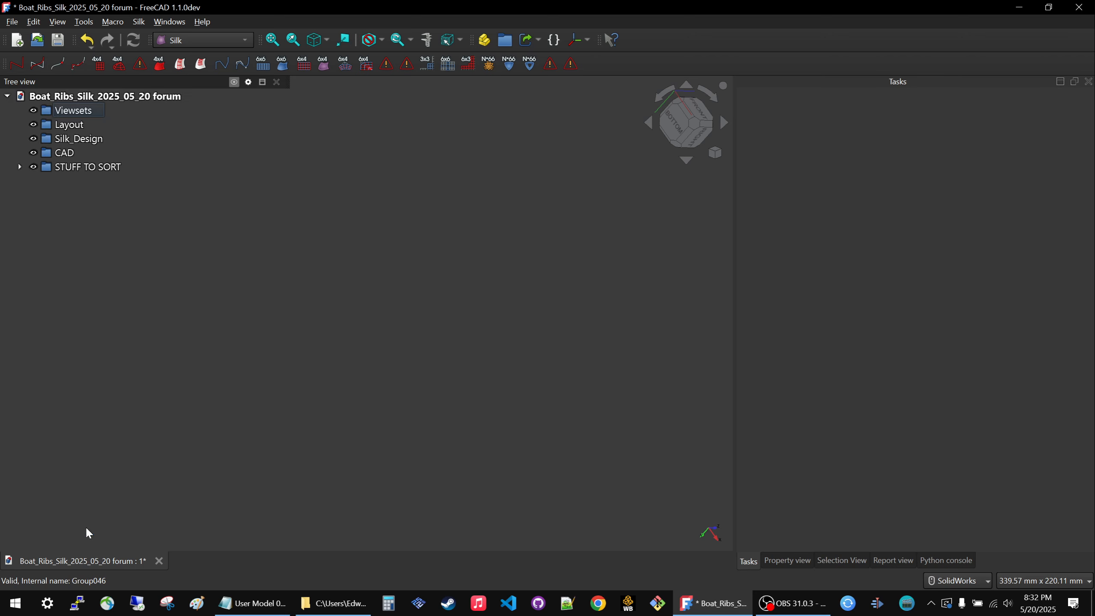
Move Spreadsheet and Rib7_Bow_Connection from STUFF TO SORT into the Layout group.
{"action": "left_click", "coordinate": [19, 167]}
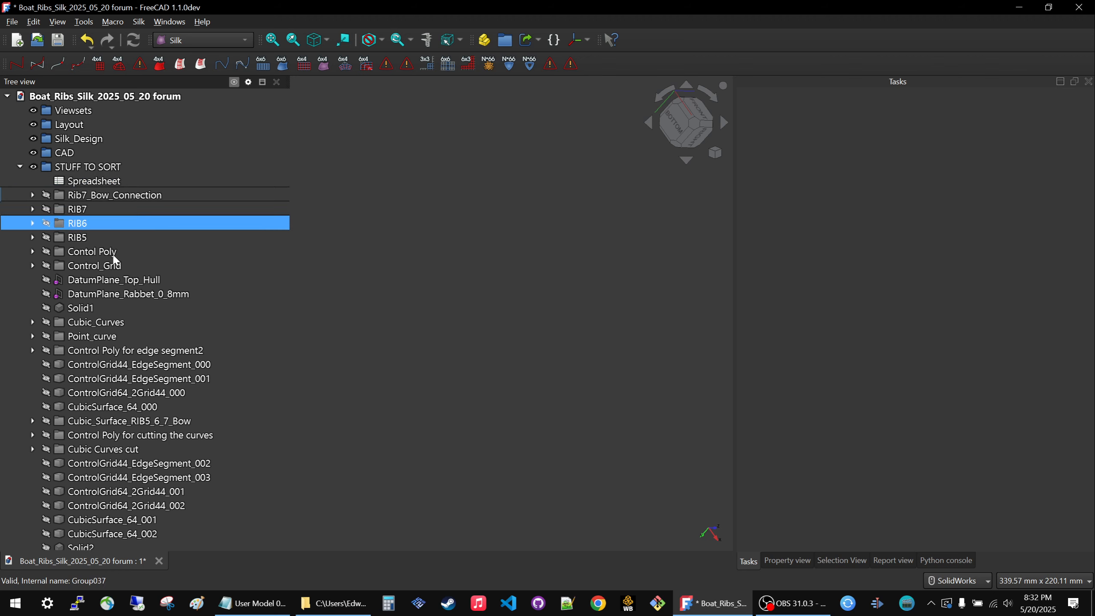
{"action": "left_click", "coordinate": [86, 183]}
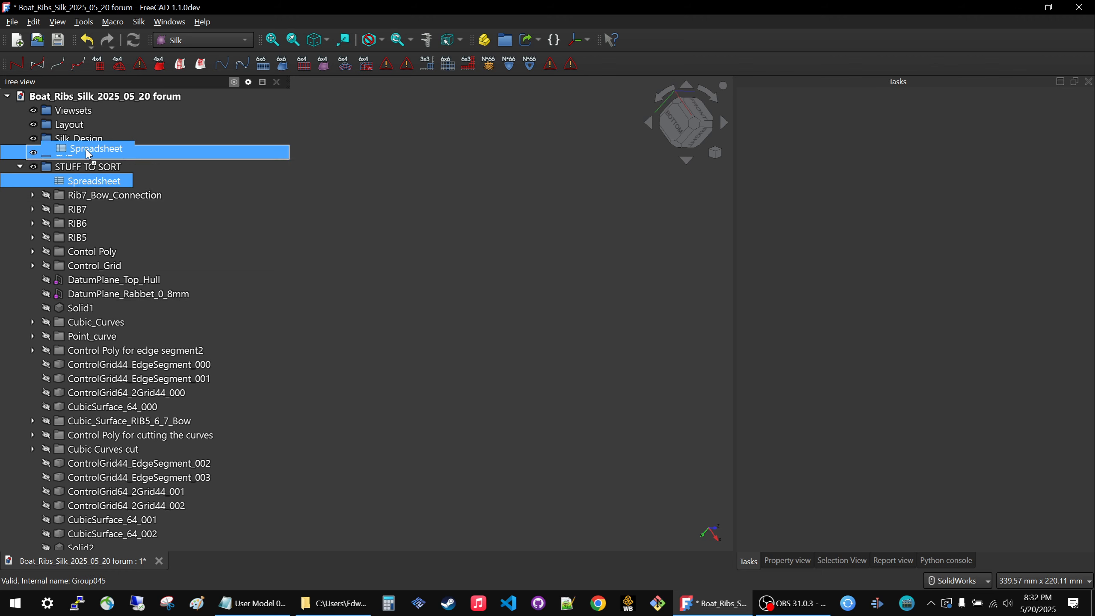
{"action": "left_click_drag", "start_coordinate": [87, 131], "coordinate": [88, 130]}
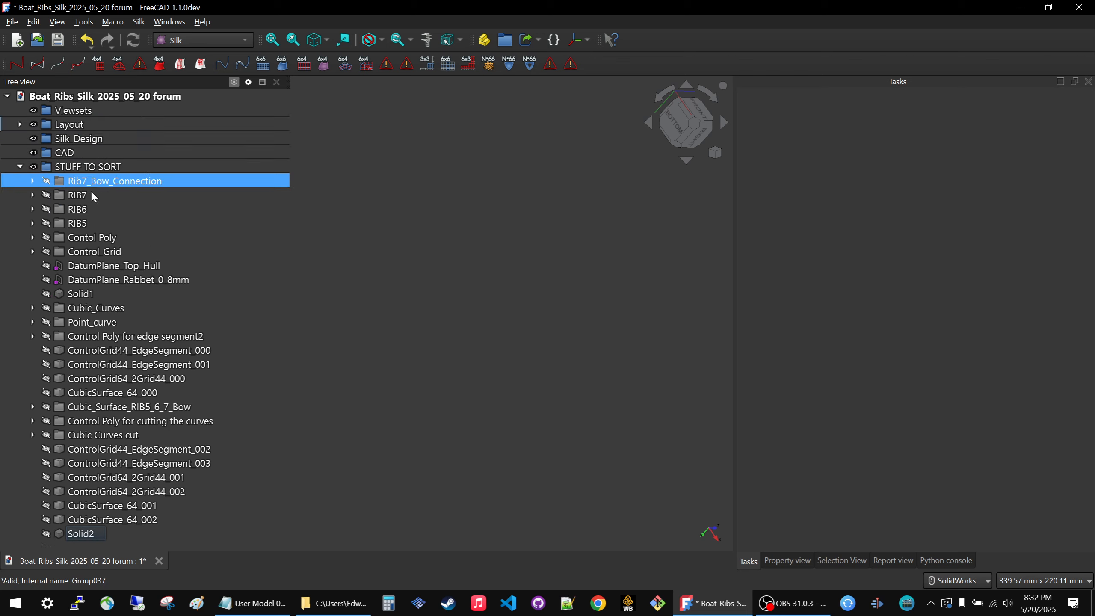
{"action": "key", "text": "space"}
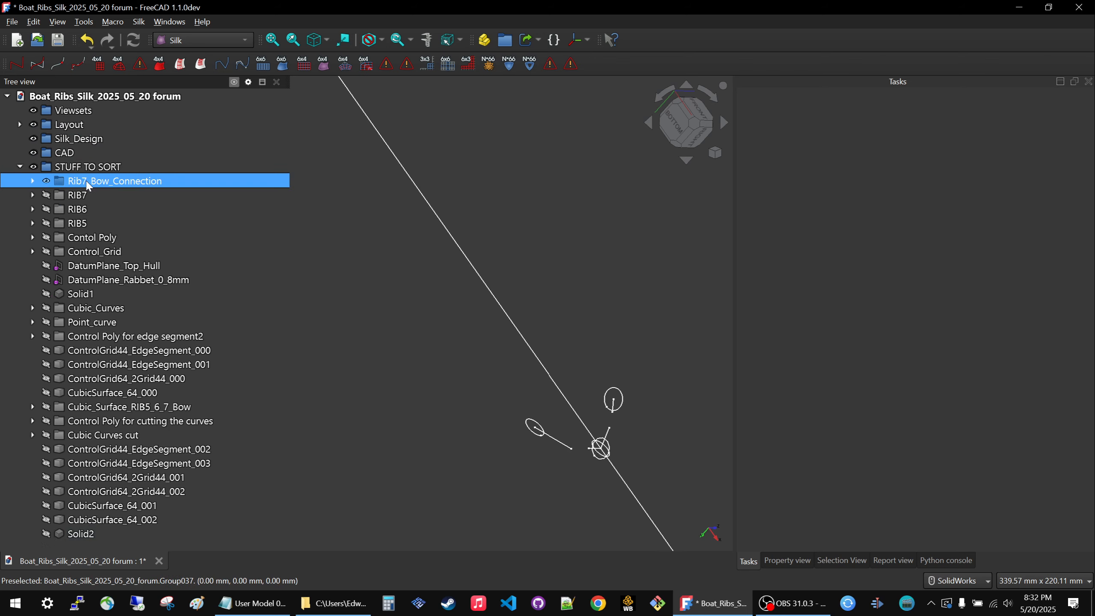
{"action": "key", "text": "space"}
{"action": "left_click_drag", "start_coordinate": [88, 186], "coordinate": [86, 140]}
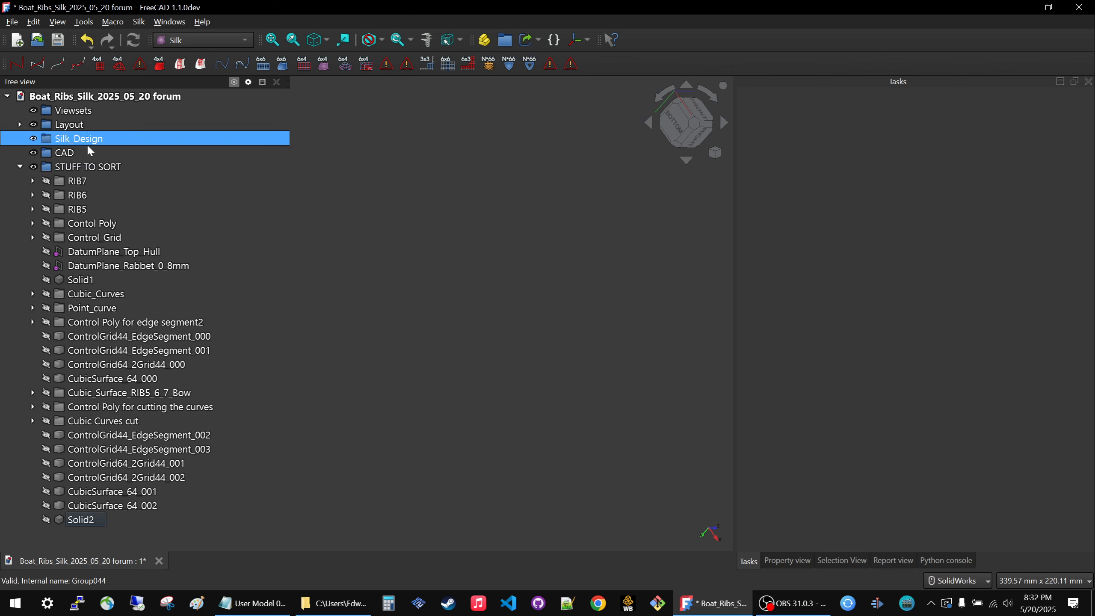
Move the RIB7, RIB6 and RIB5 groups from STUFF TO SORT into the Layout group.
{"action": "left_click", "coordinate": [88, 166]}
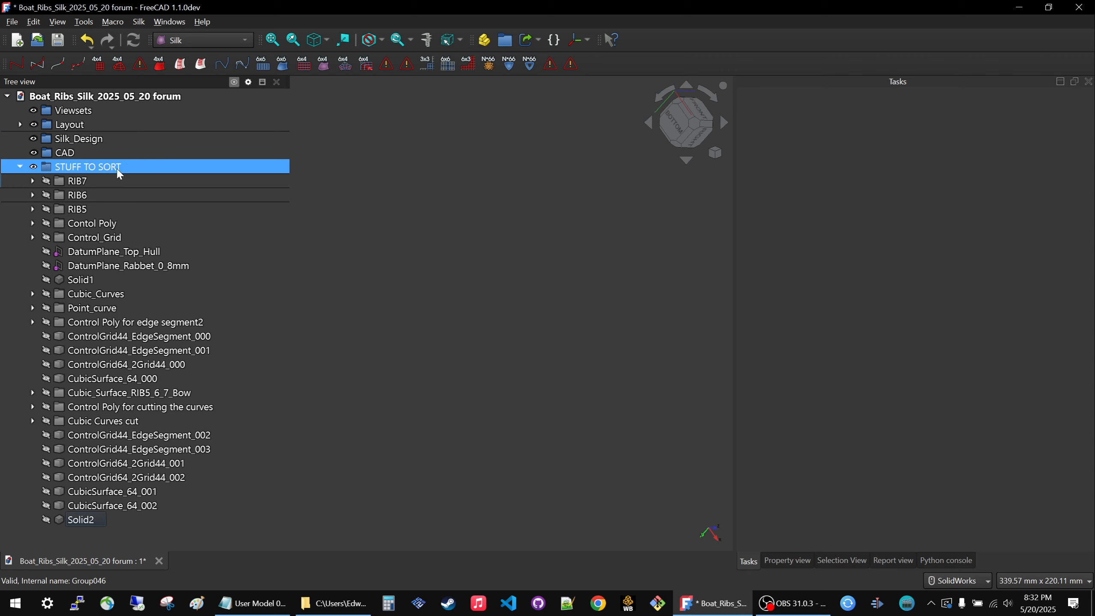
{"action": "left_click", "coordinate": [93, 181]}
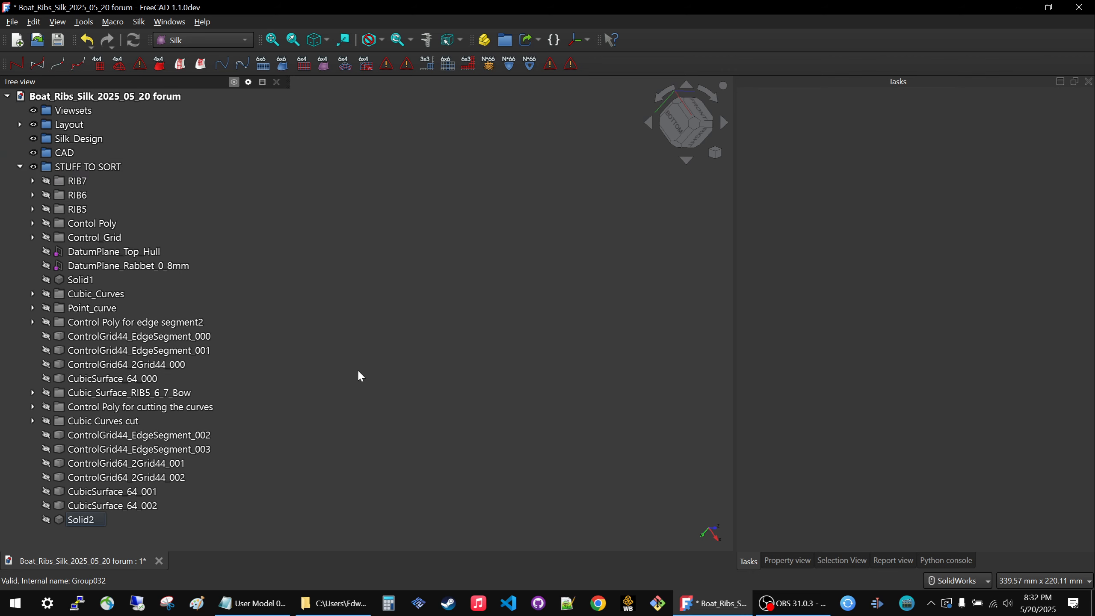
{"action": "left_click", "coordinate": [59, 184]}
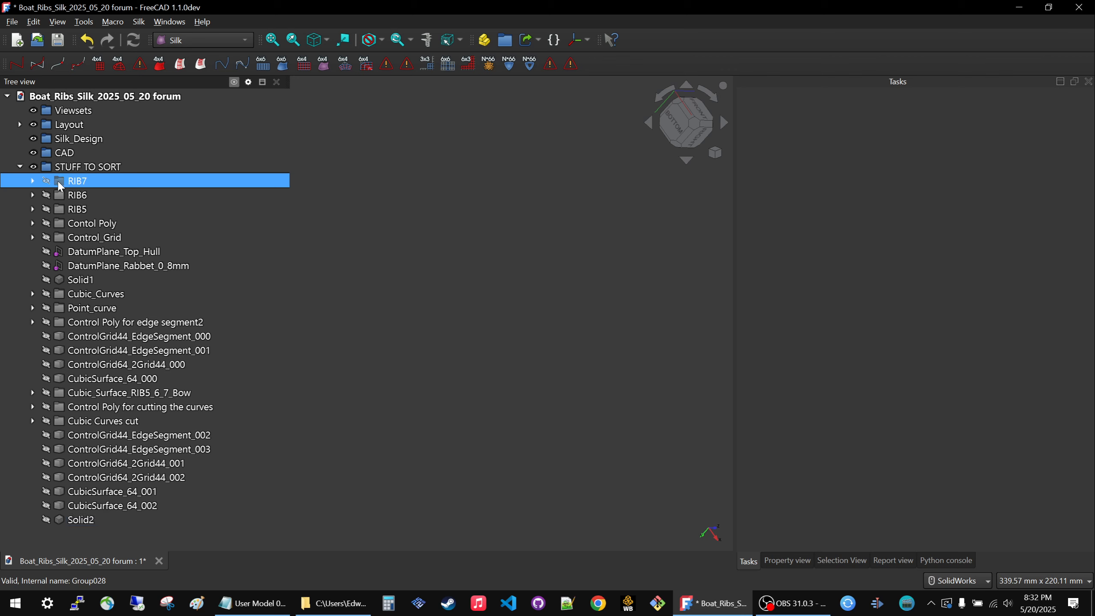
{"action": "left_click_drag", "start_coordinate": [59, 185], "coordinate": [75, 128]}
{"action": "left_click_drag", "start_coordinate": [66, 186], "coordinate": [87, 128]}
{"action": "left_click", "coordinate": [88, 195]}
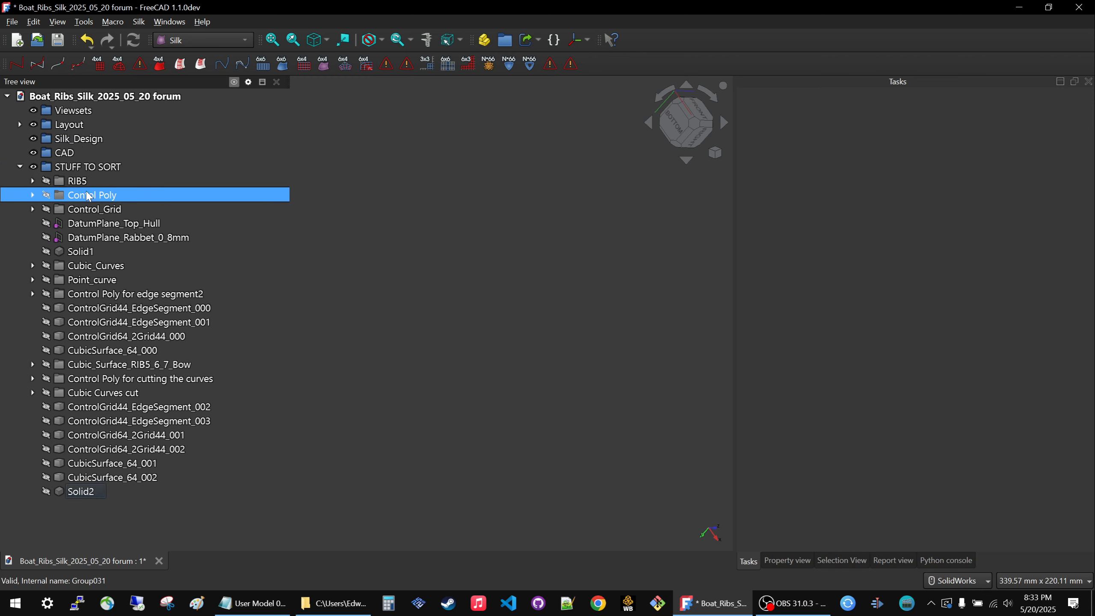
{"action": "left_click_drag", "start_coordinate": [72, 181], "coordinate": [73, 125]}
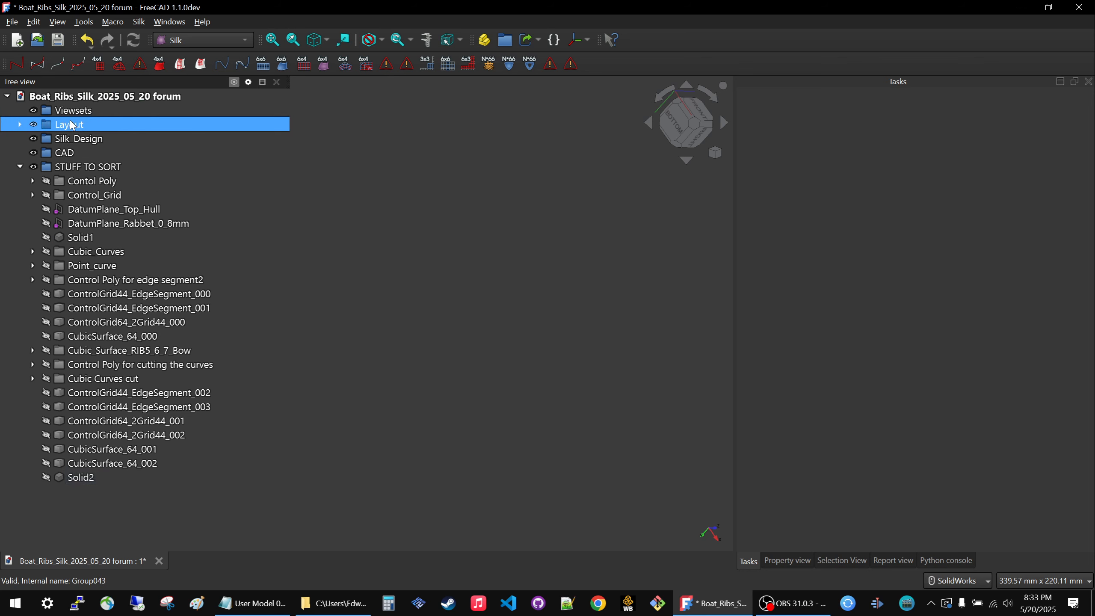
Show the Layout group's contents to review the rib and bow connection geometry, and hide the group.
{"action": "key", "text": "space"}
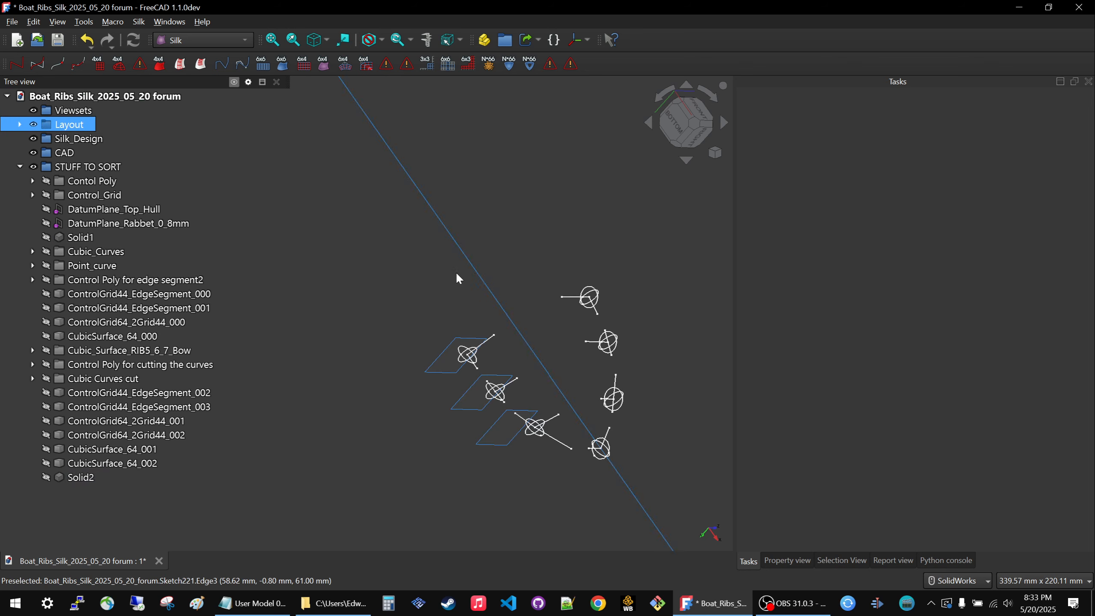
{"action": "mouse_move", "coordinate": [424, 305]}
{"action": "middle_mouse_down"}
{"action": "mouse_move", "coordinate": [508, 237]}
{"action": "mouse_move", "coordinate": [492, 278]}
{"action": "middle_mouse_up"}
{"action": "key", "text": "space"}
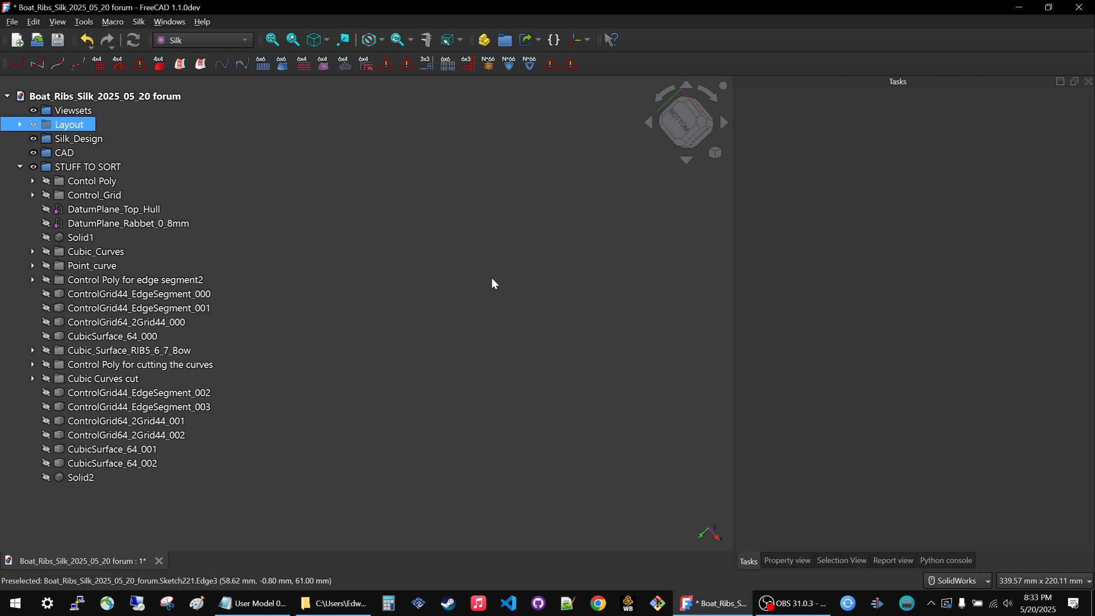
{"action": "key", "text": "space"}
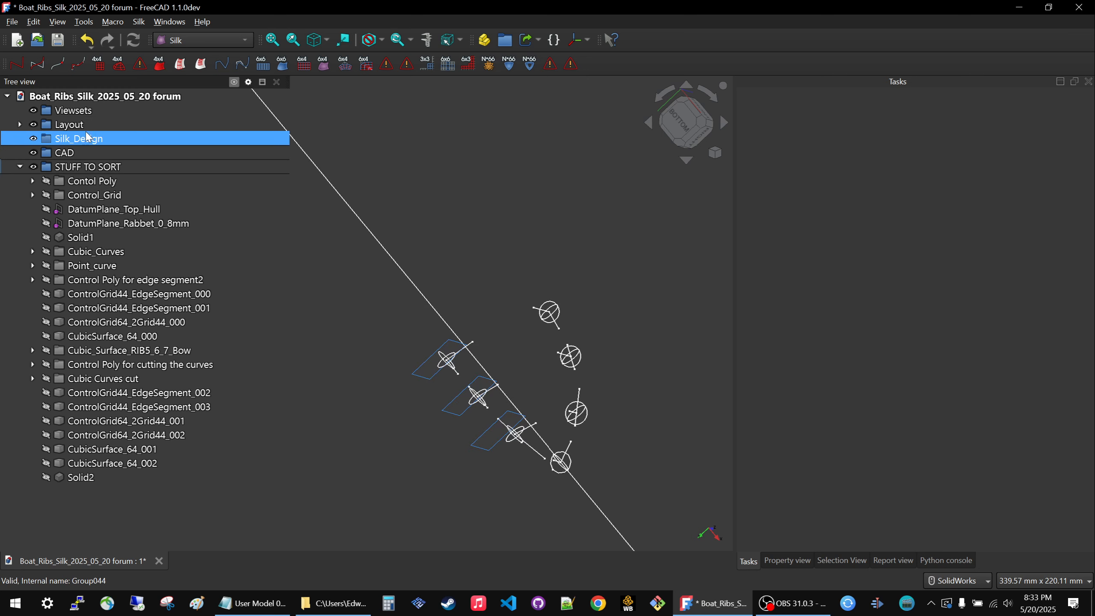
{"action": "key", "text": "space"}
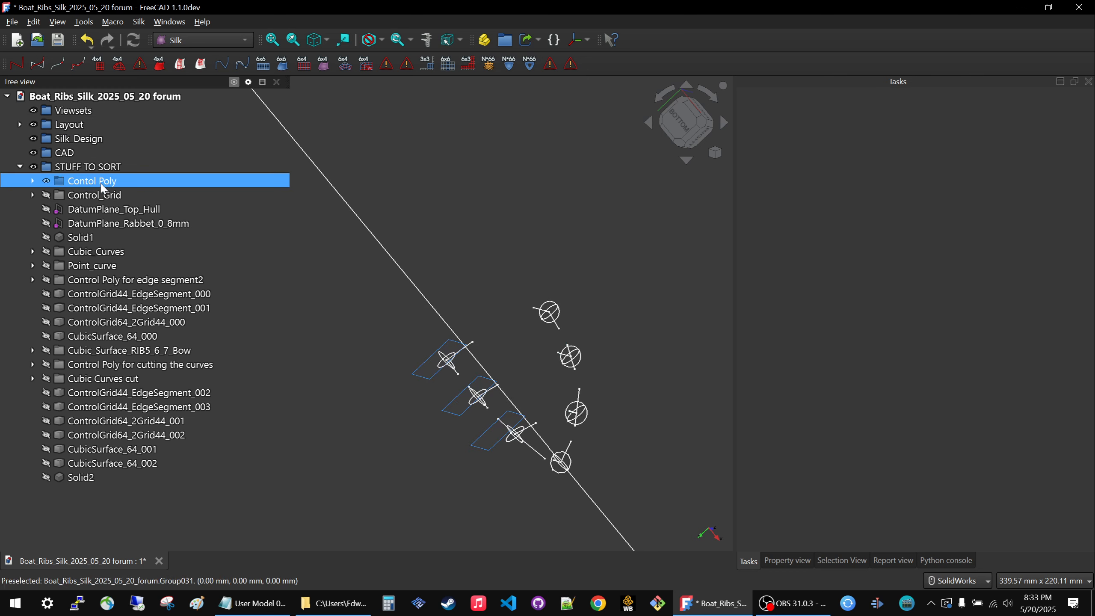
{"action": "left_click", "coordinate": [64, 127]}
{"action": "key", "text": "space"}
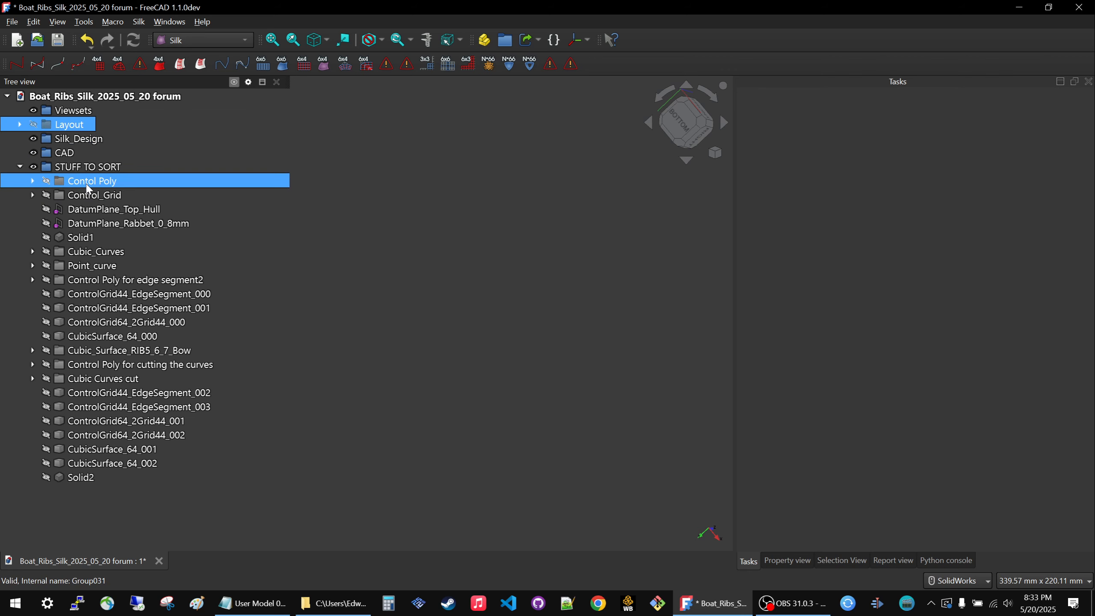
Show the Contol Poly group and examine its control polygons from another angle.
{"action": "left_click", "coordinate": [87, 184]}
{"action": "key", "text": "space"}
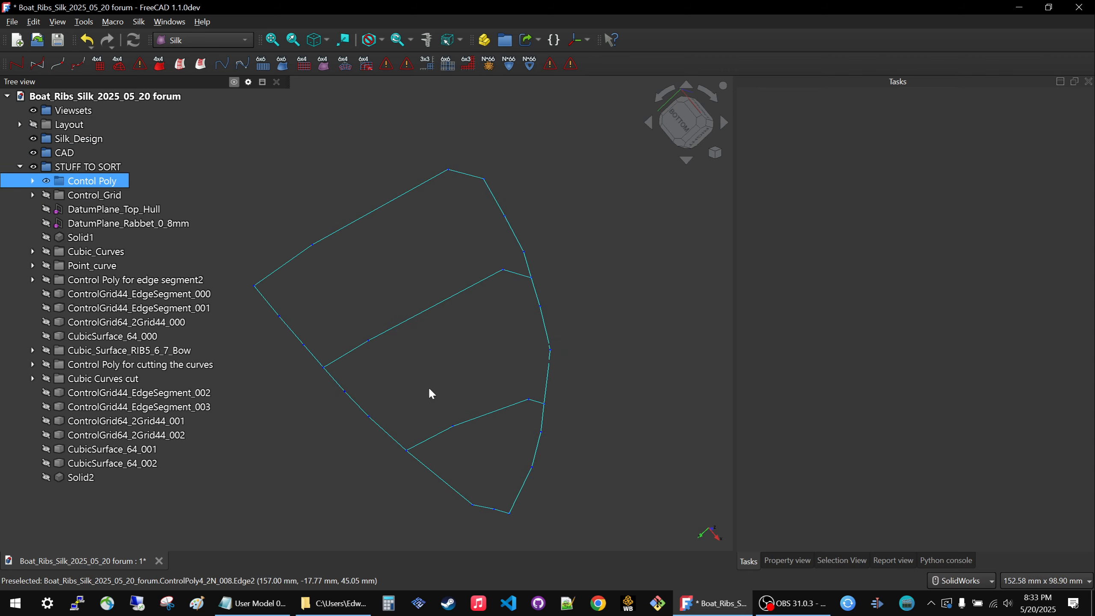
{"action": "middle_click_drag", "start_coordinate": [430, 394], "coordinate": [327, 345]}
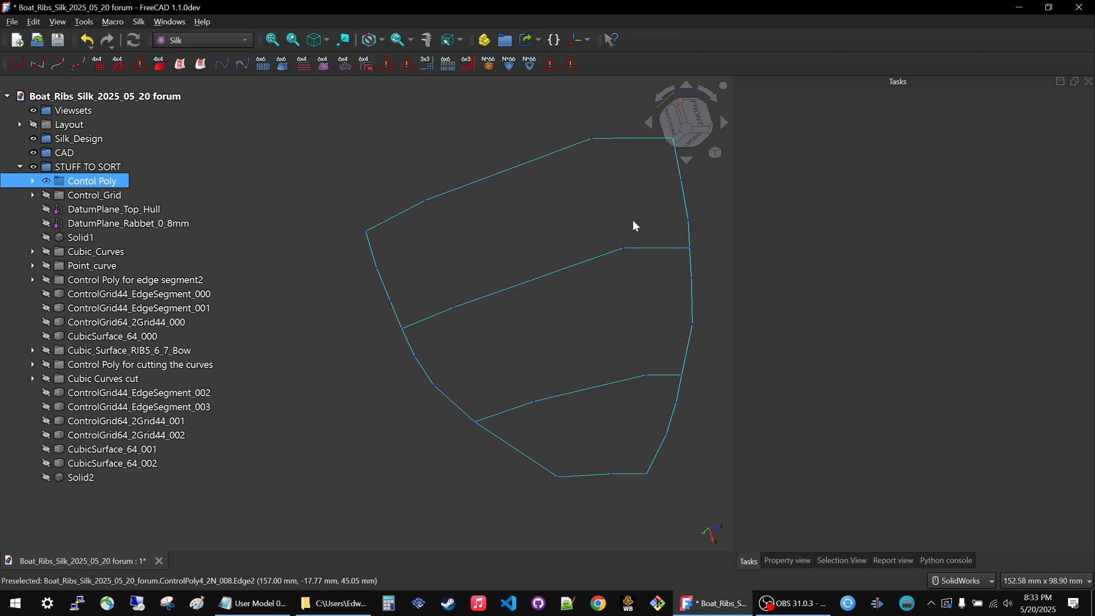
{"action": "left_click", "coordinate": [65, 152]}
{"action": "left_click", "coordinate": [65, 111]}
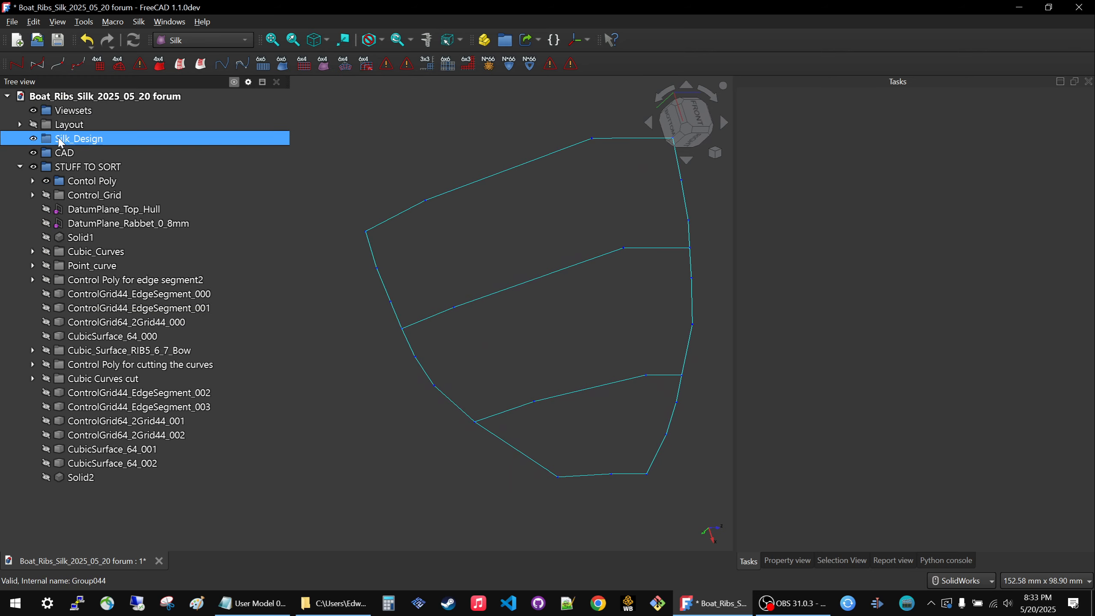
Rename the Contol Poly group as Control Polys and move it into the Silk_Design group.
{"action": "left_click", "coordinate": [91, 180]}
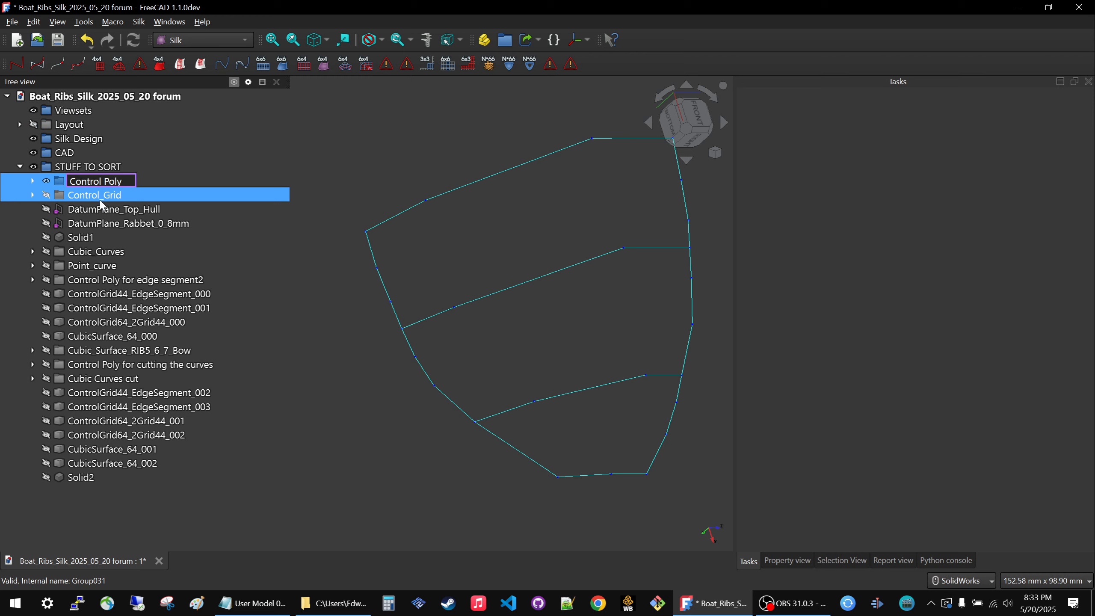
{"action": "type", "text": "s"}
{"action": "key", "text": "Return"}
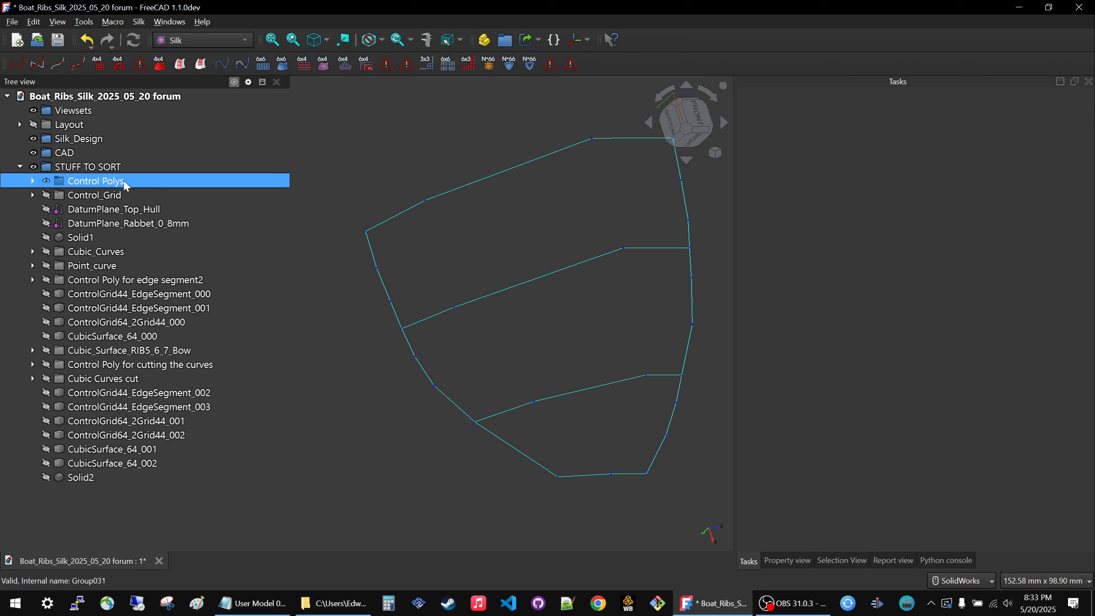
{"action": "left_click", "coordinate": [336, 331]}
{"action": "left_click_drag", "start_coordinate": [59, 183], "coordinate": [60, 139]}
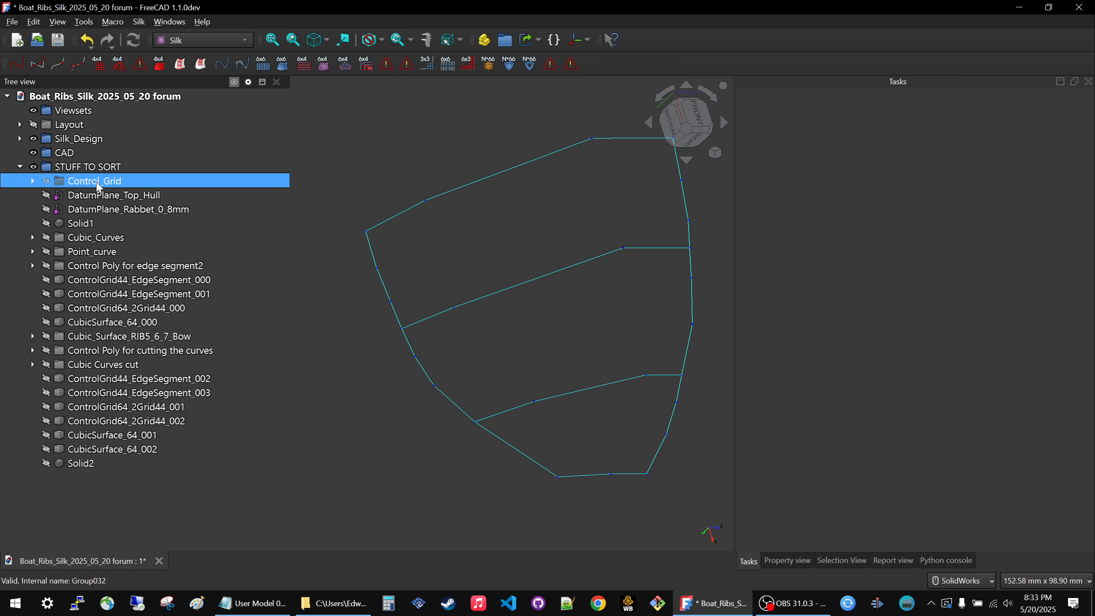
Rename the Control_Grid group as Control_Grids and move it into the Silk_Design group.
{"action": "left_click", "coordinate": [126, 181]}
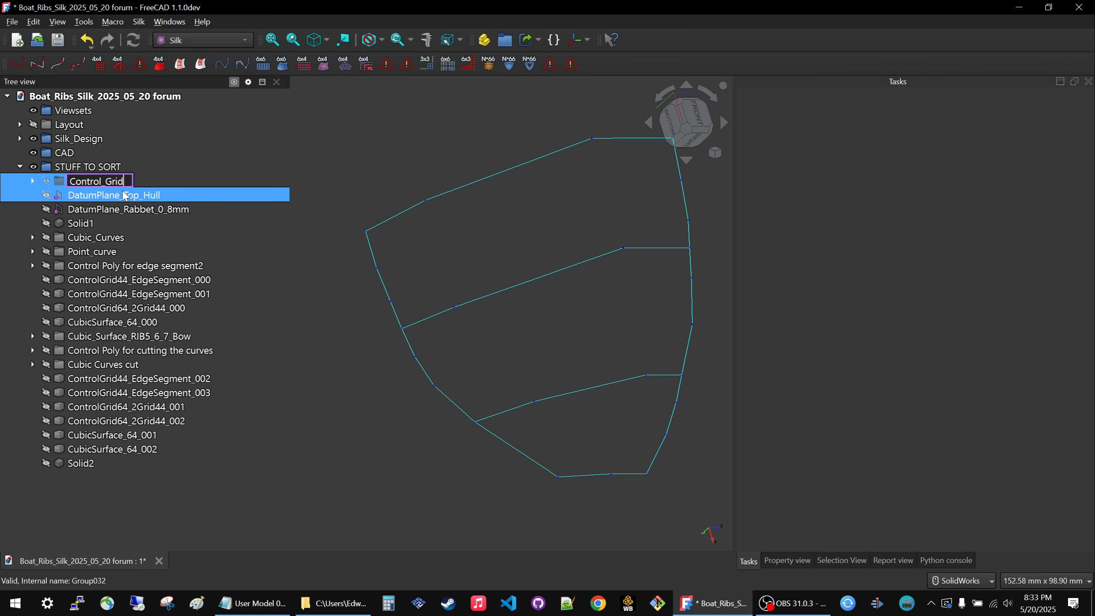
{"action": "left_click", "coordinate": [309, 303]}
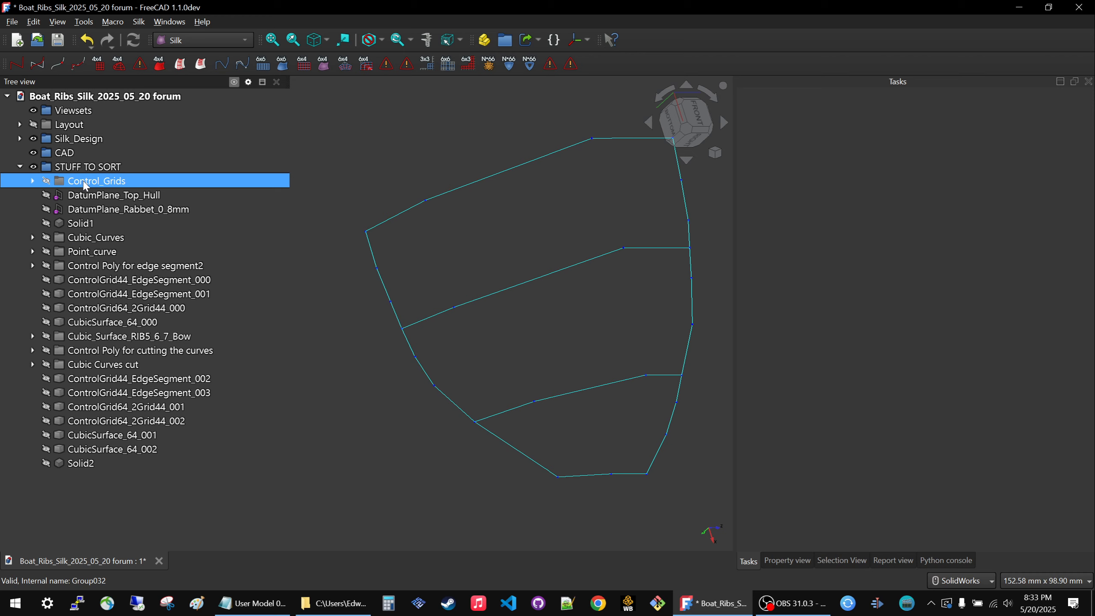
{"action": "left_click_drag", "start_coordinate": [85, 186], "coordinate": [88, 138]}
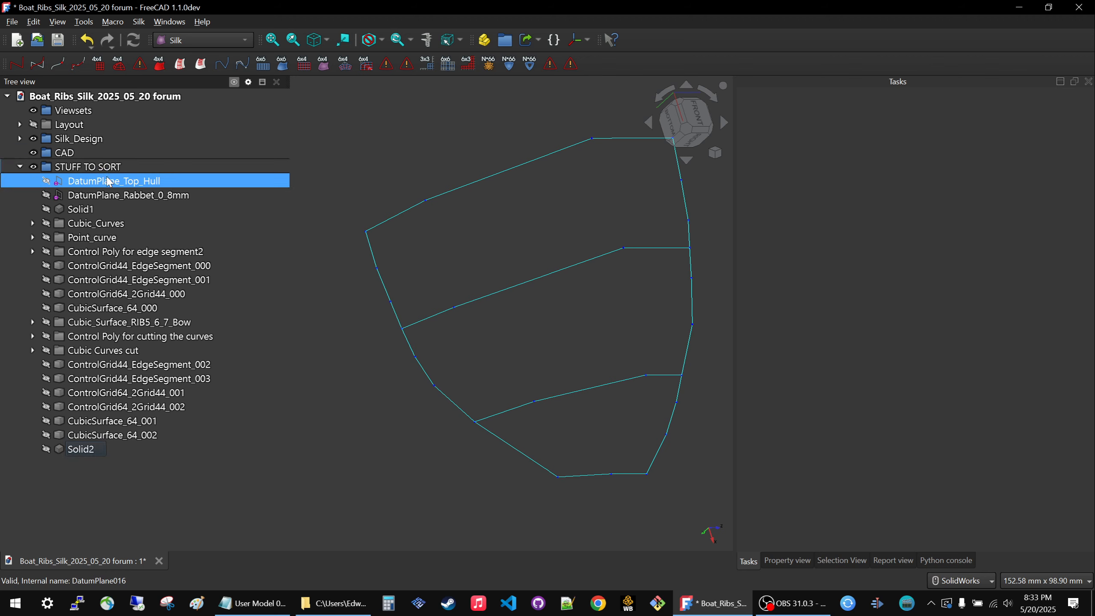
Hide the Silk_Design group and show DatumPlane_Top_Hull and DatumPlane_Rabbet_0_8mm.
{"action": "left_click", "coordinate": [67, 141]}
{"action": "key", "text": "space"}
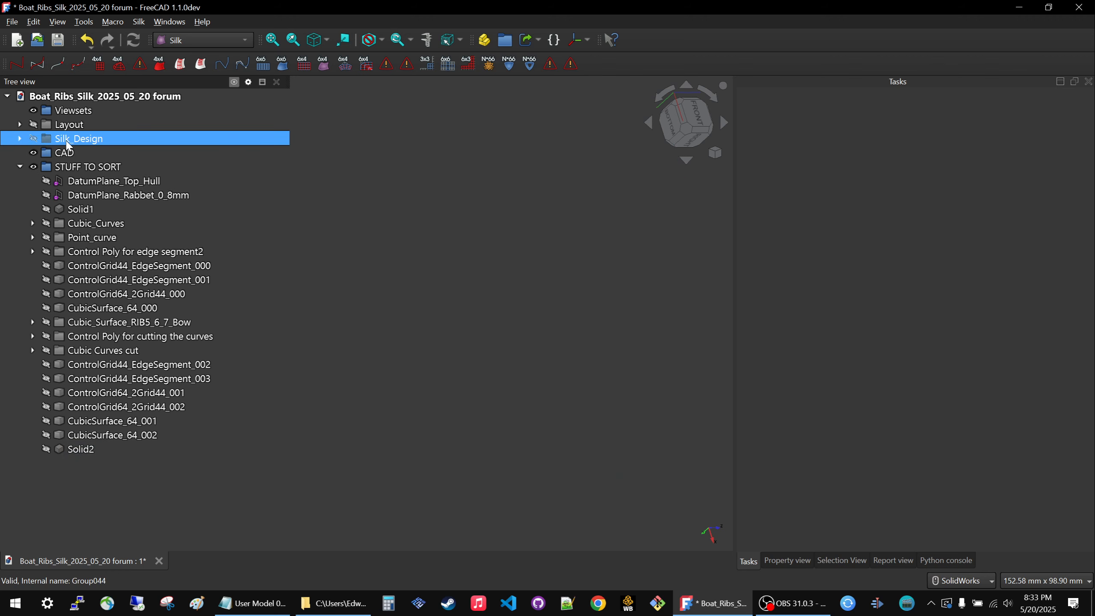
{"action": "left_click", "coordinate": [72, 183]}
{"action": "key", "text": "space"}
{"action": "left_click", "coordinate": [96, 198]}
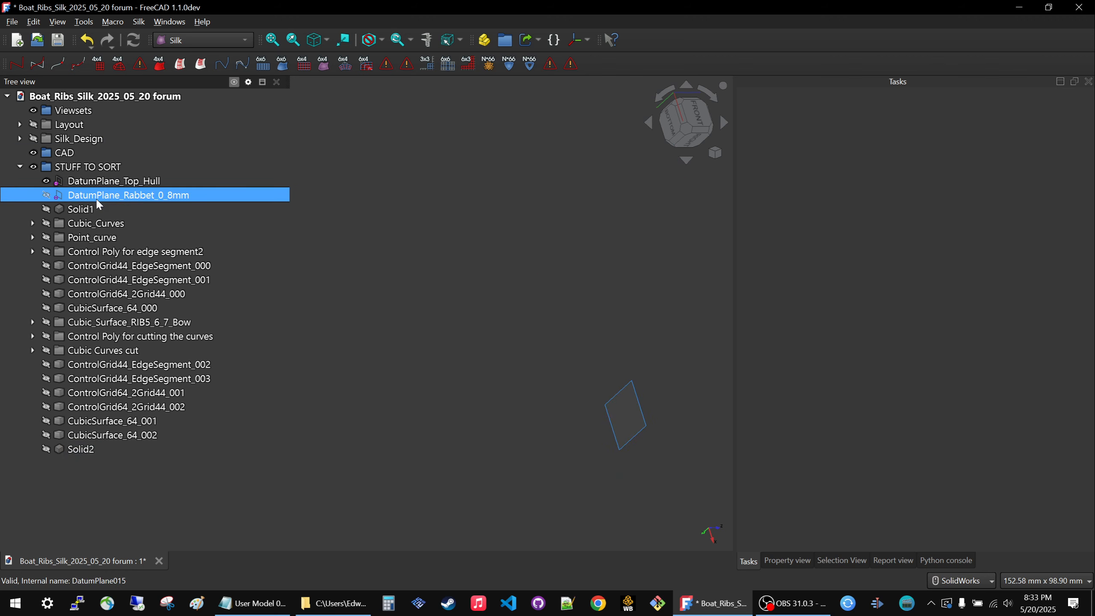
{"action": "key", "text": "space"}
{"action": "scroll", "coordinate": [500, 305], "scroll_direction": "down", "scroll_amount": 5}
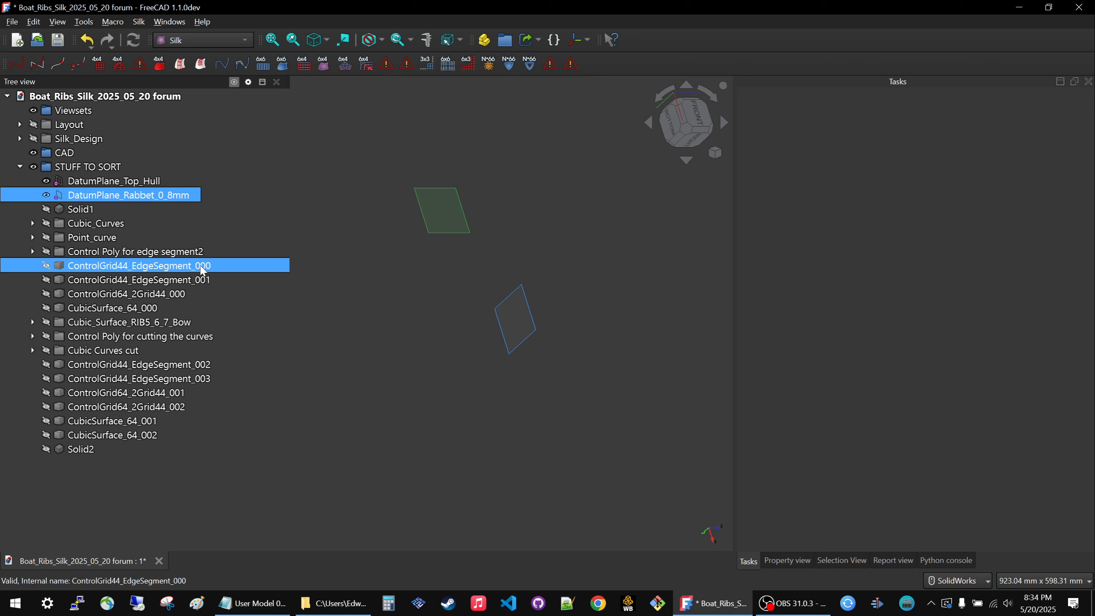
Inspect the display and attachment properties of DatumPlane_Top_Hull.
{"action": "left_click", "coordinate": [95, 183]}
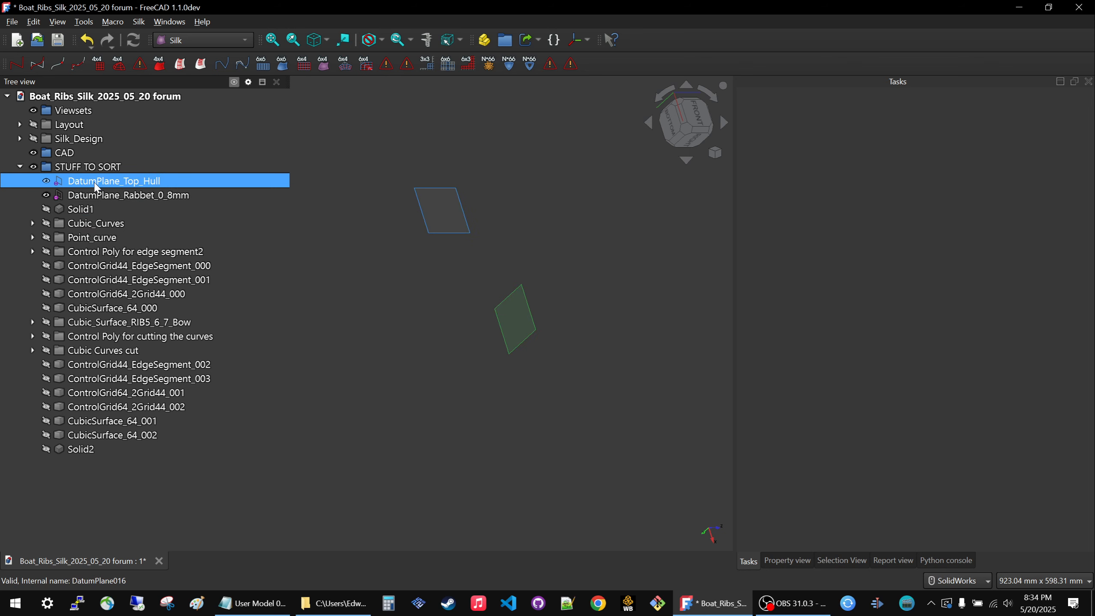
{"action": "left_click", "coordinate": [774, 562]}
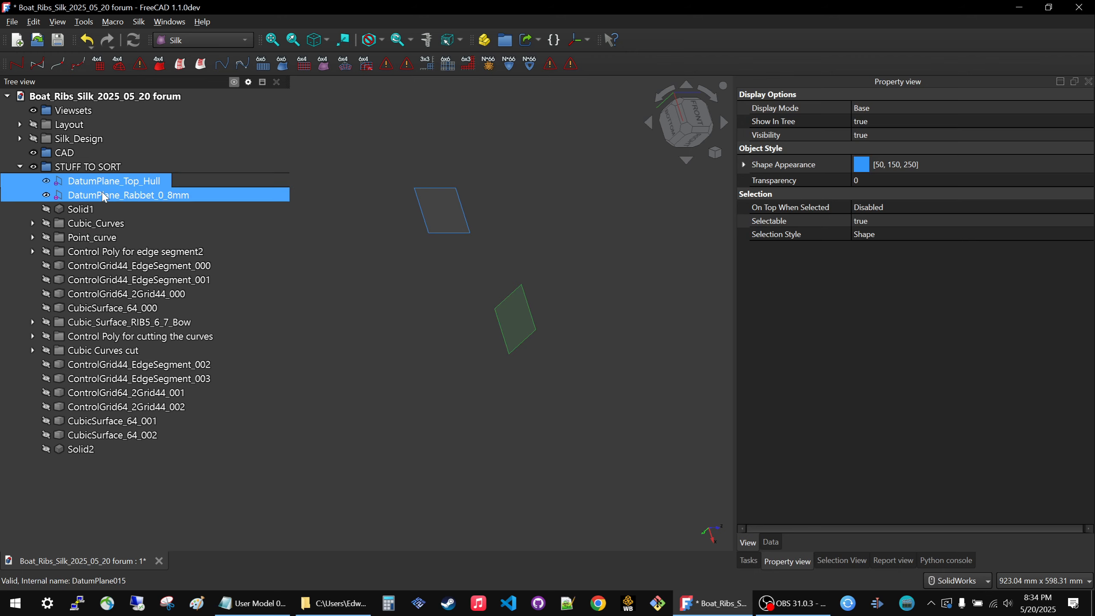
{"action": "left_click", "coordinate": [19, 139]}
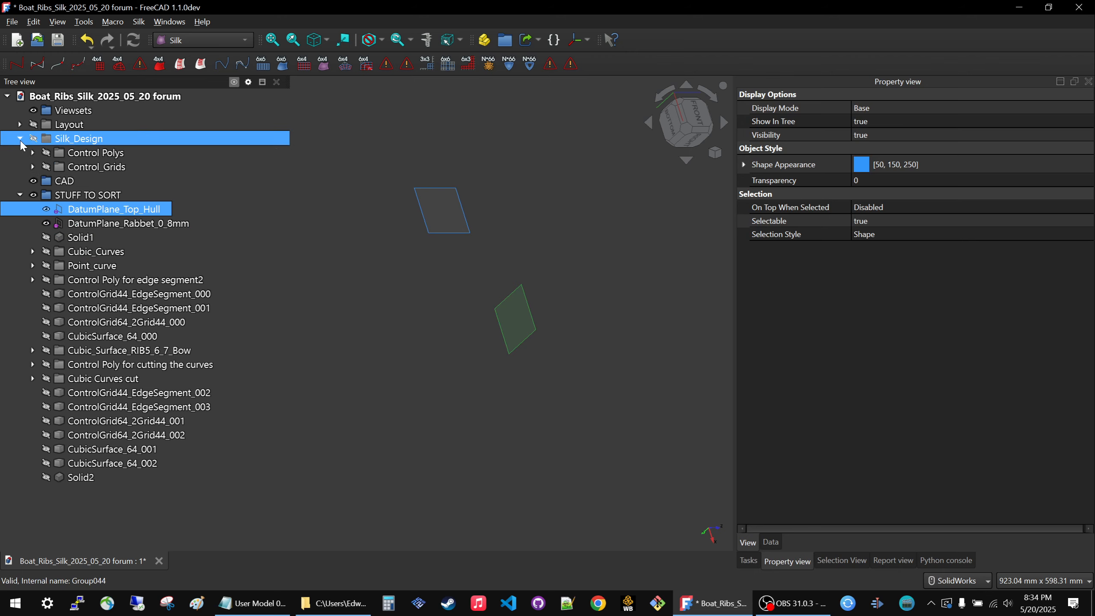
{"action": "left_click", "coordinate": [20, 139]}
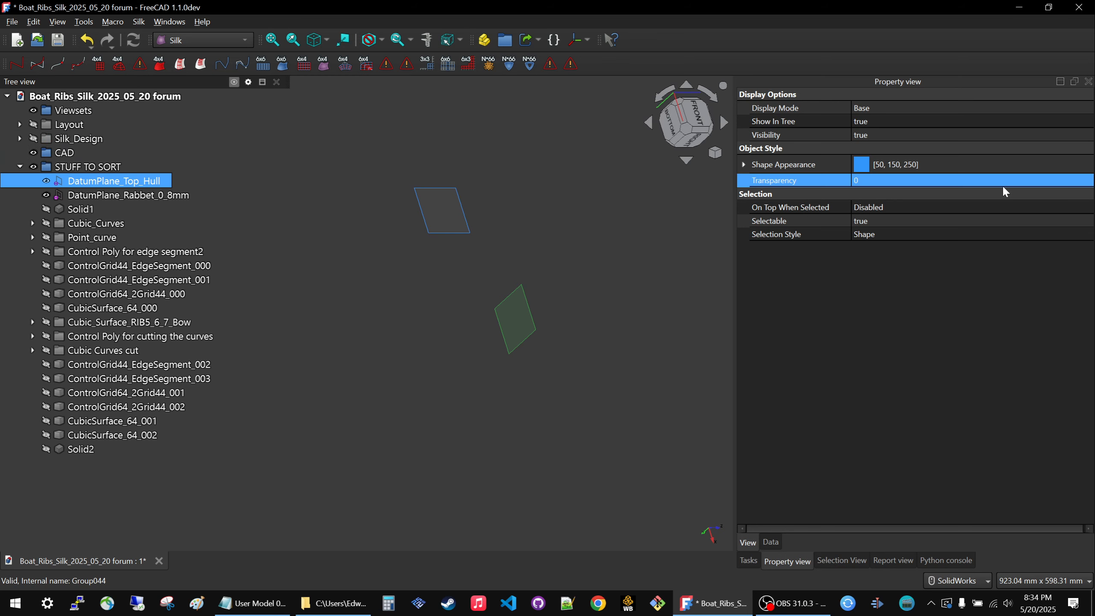
{"action": "left_click", "coordinate": [769, 543]}
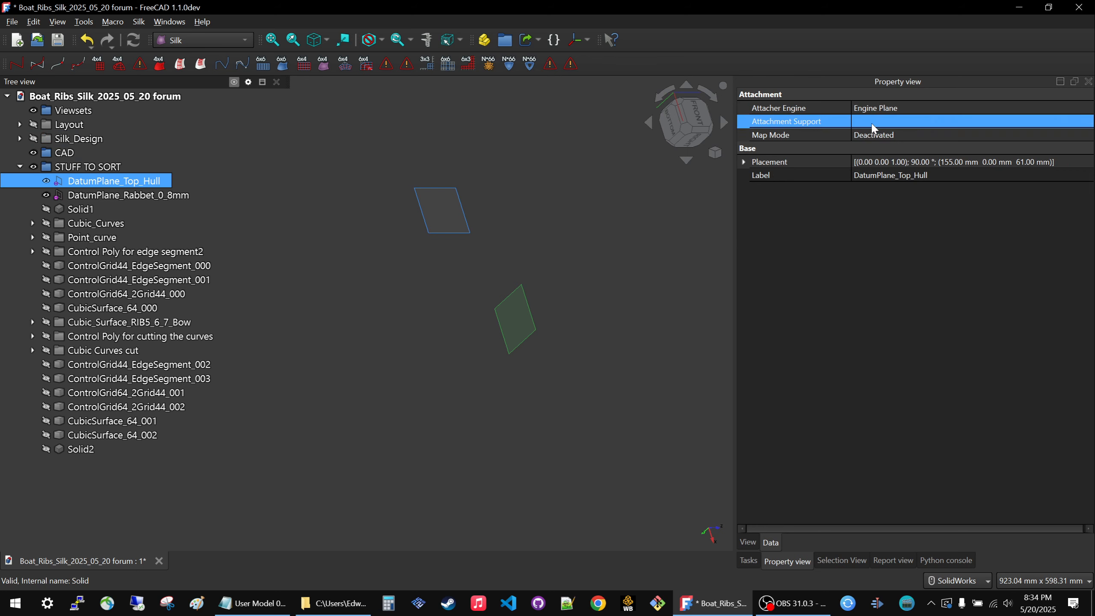
Move DatumPlane_Top_Hull out of STUFF TO SORT into the Layout group.
{"action": "left_click", "coordinate": [312, 173]}
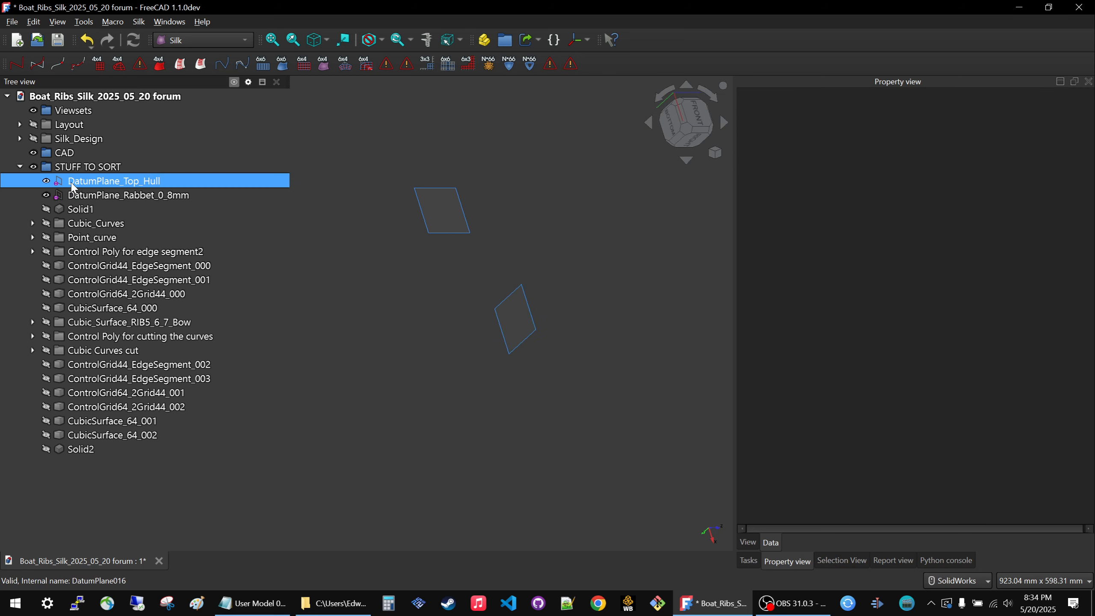
{"action": "left_click_drag", "start_coordinate": [74, 182], "coordinate": [88, 129]}
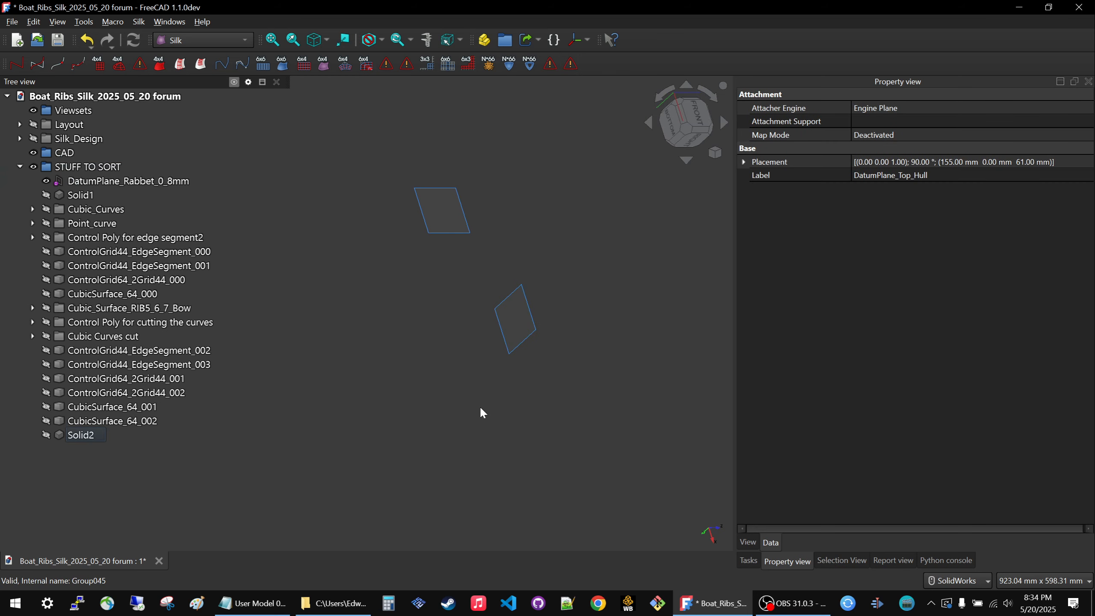
Check the visibility and attachment settings of DatumPlane_Rabbet_0_8mm and look through the Layout group's contents.
{"action": "left_click", "coordinate": [95, 180]}
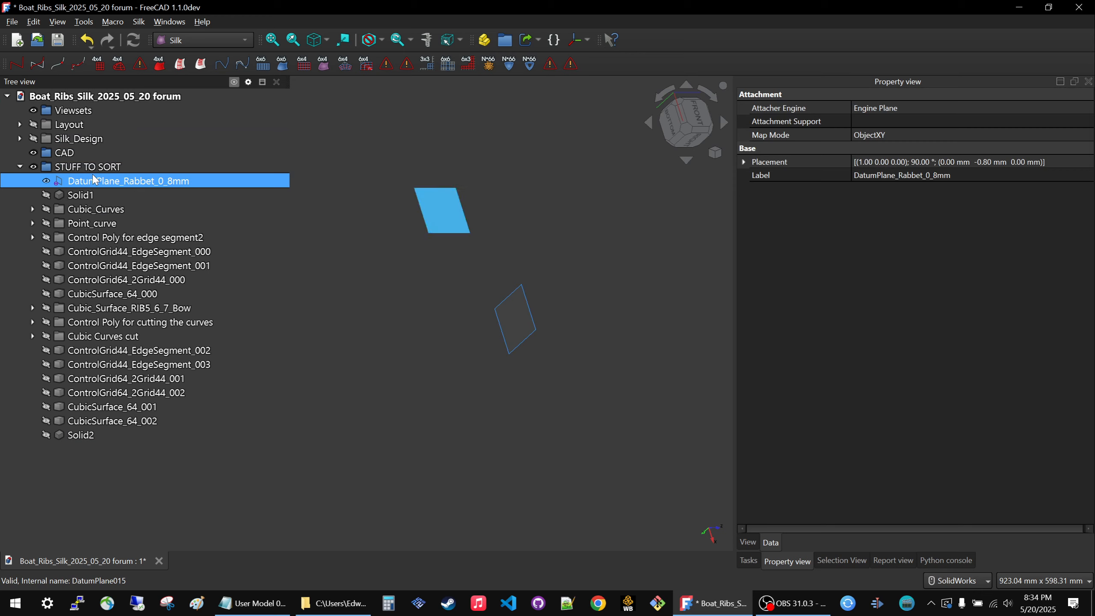
{"action": "key", "text": "space"}
{"action": "key", "text": "space"}
{"action": "key", "text": "space"}
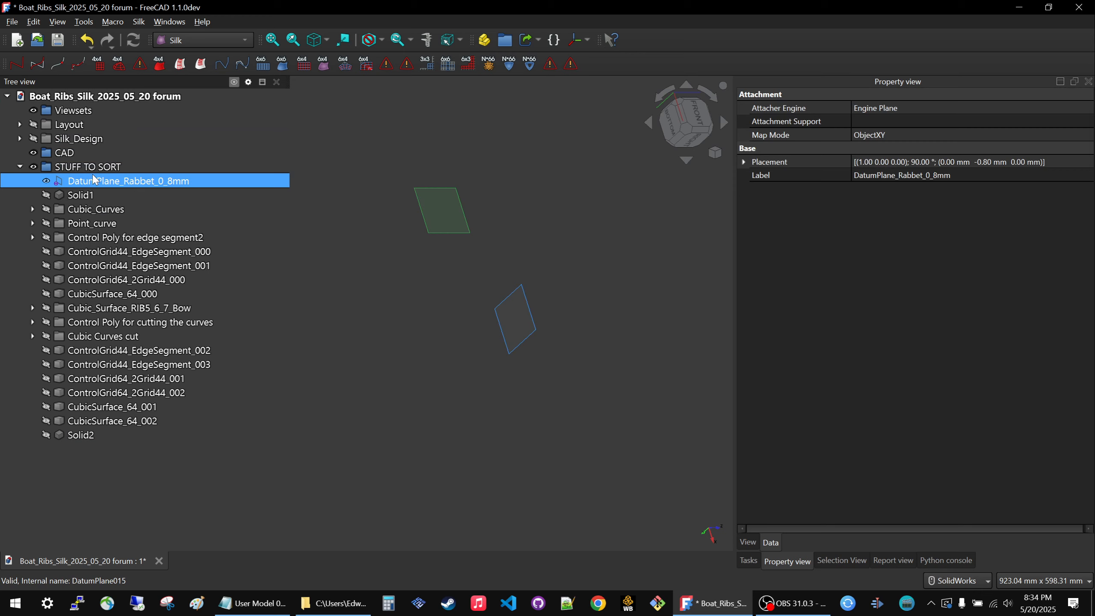
{"action": "left_click", "coordinate": [20, 124]}
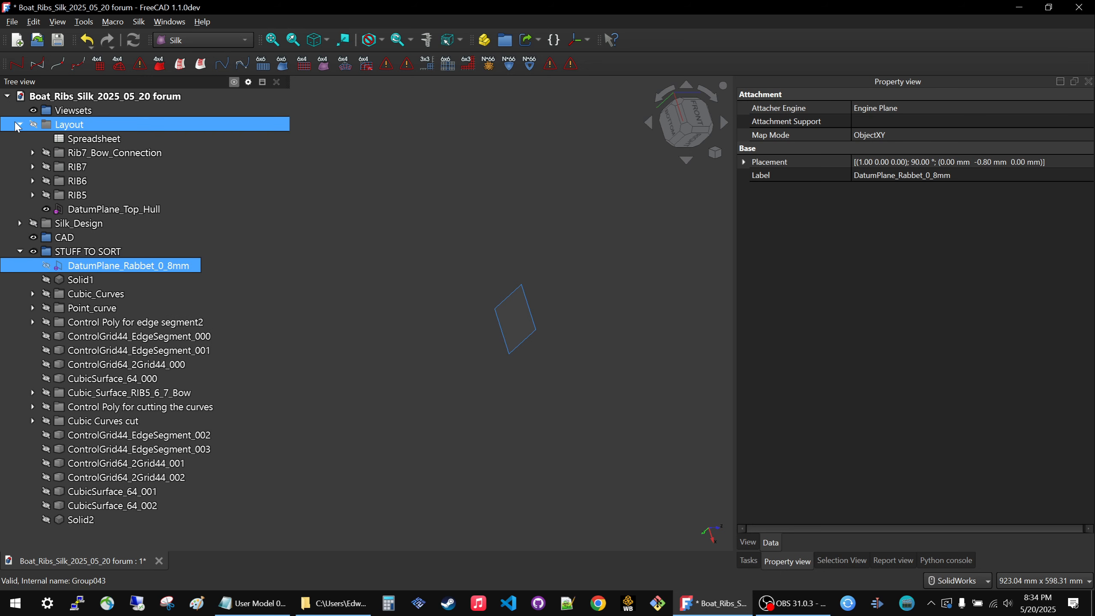
{"action": "key", "text": "space"}
{"action": "left_click", "coordinate": [19, 124]}
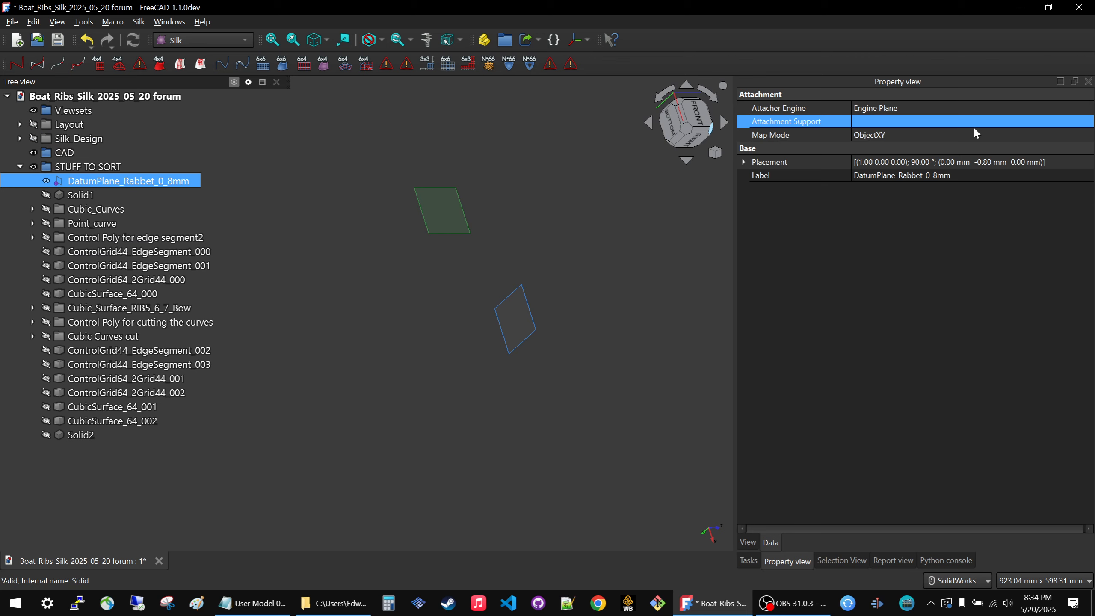
{"action": "left_click", "coordinate": [1089, 135]}
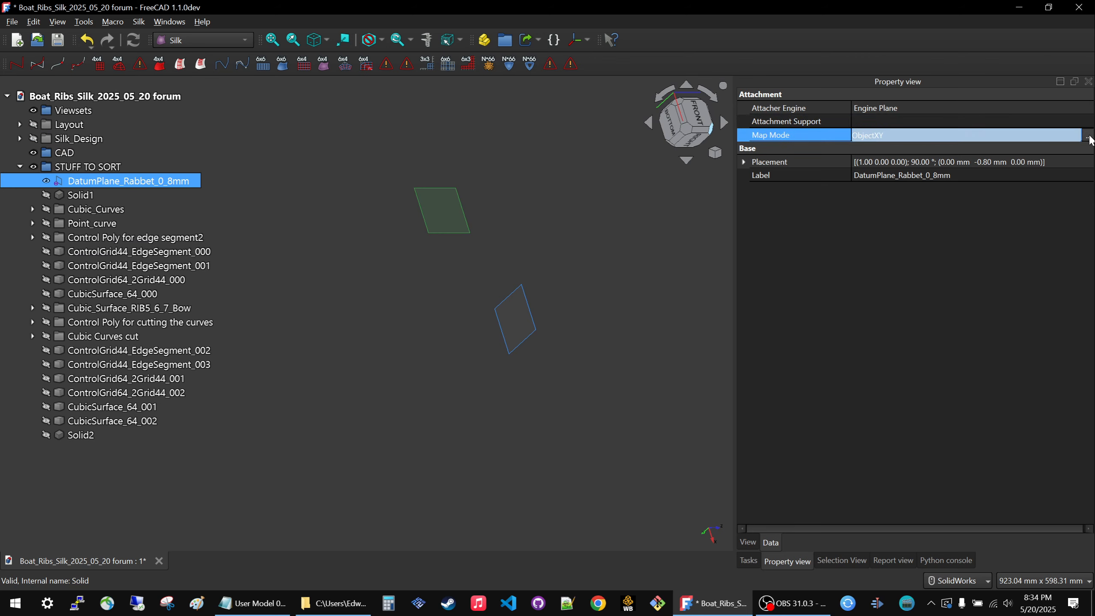
{"action": "left_click", "coordinate": [1090, 136]}
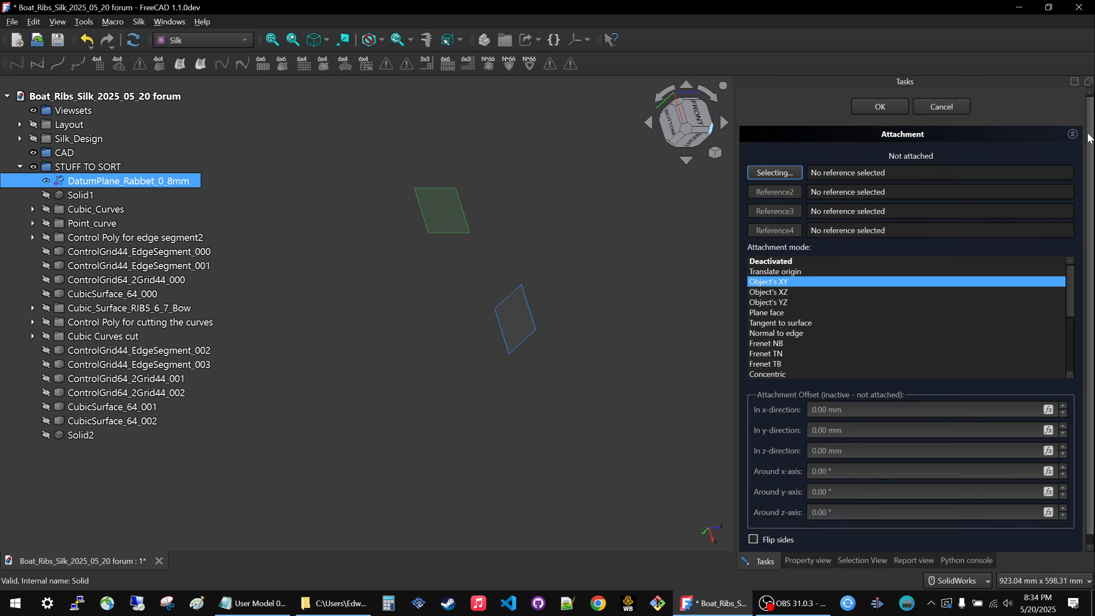
{"action": "left_click", "coordinate": [962, 106]}
Move DatumPlane_Rabbet_0_8mm out of STUFF TO SORT into the Layout group.
{"action": "left_click", "coordinate": [416, 249]}
{"action": "left_click", "coordinate": [78, 186]}
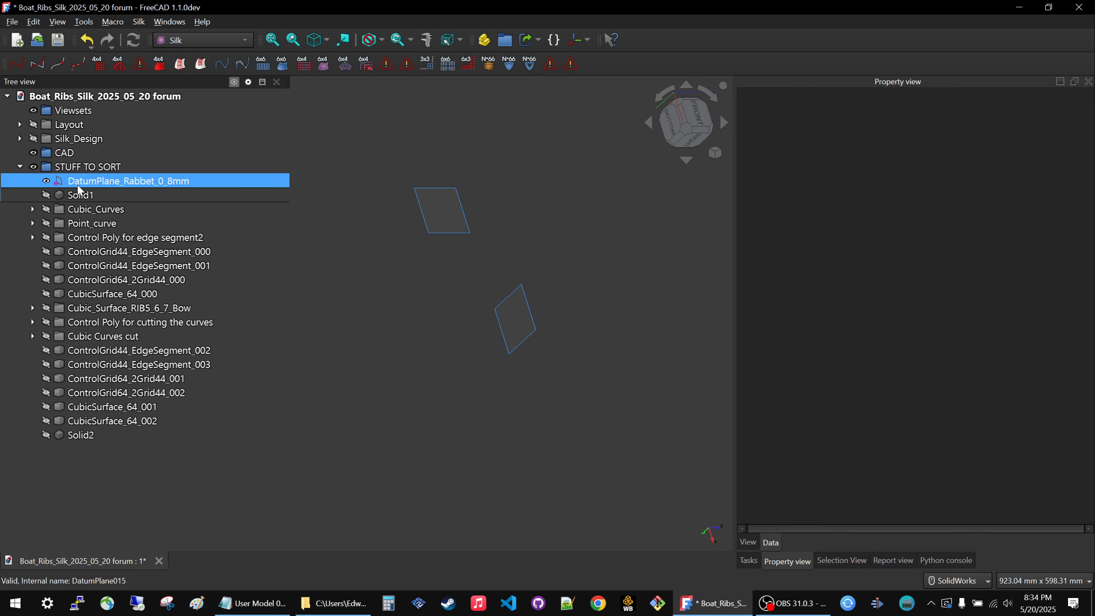
{"action": "left_click_drag", "start_coordinate": [78, 190], "coordinate": [84, 128]}
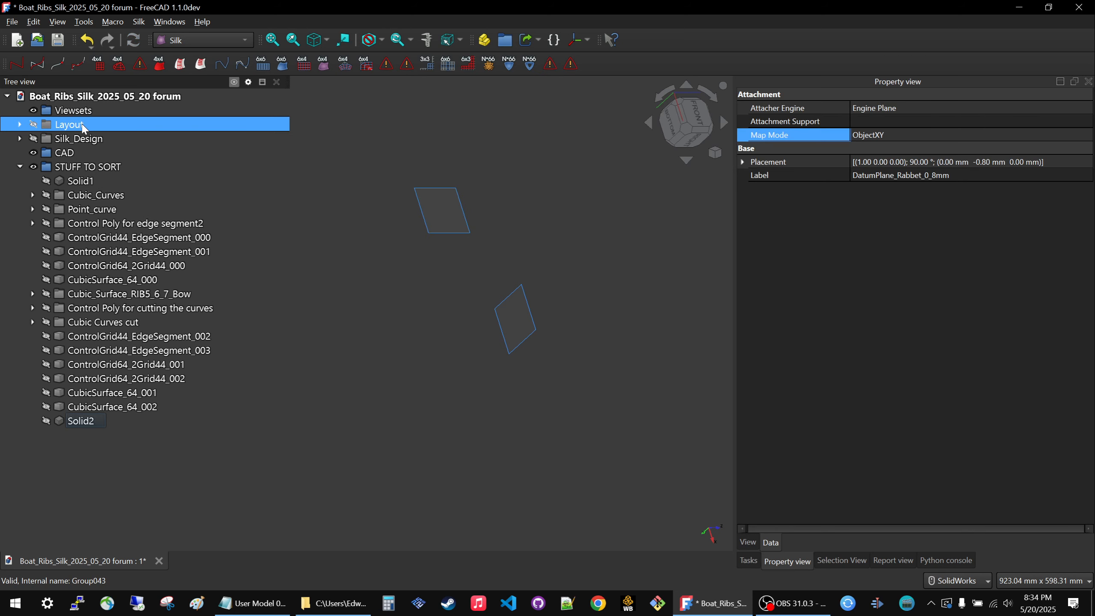
Show the Layout group and review its datum planes and sketches in the model.
{"action": "key", "text": "space"}
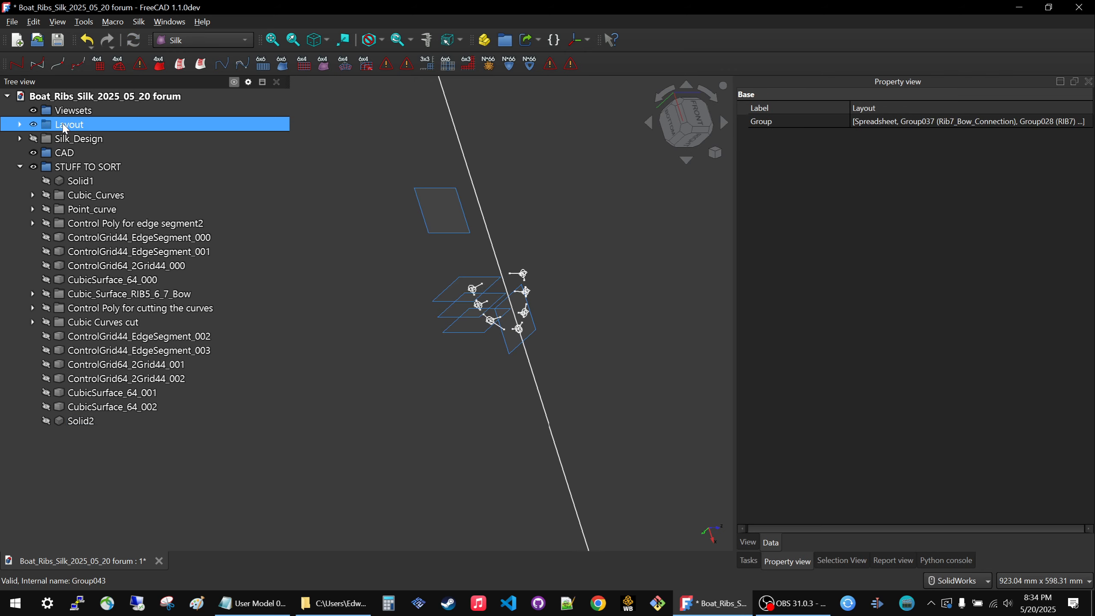
{"action": "middle_click_drag", "start_coordinate": [495, 237], "coordinate": [462, 269]}
{"action": "scroll", "coordinate": [497, 277], "scroll_direction": "up", "scroll_amount": 10}
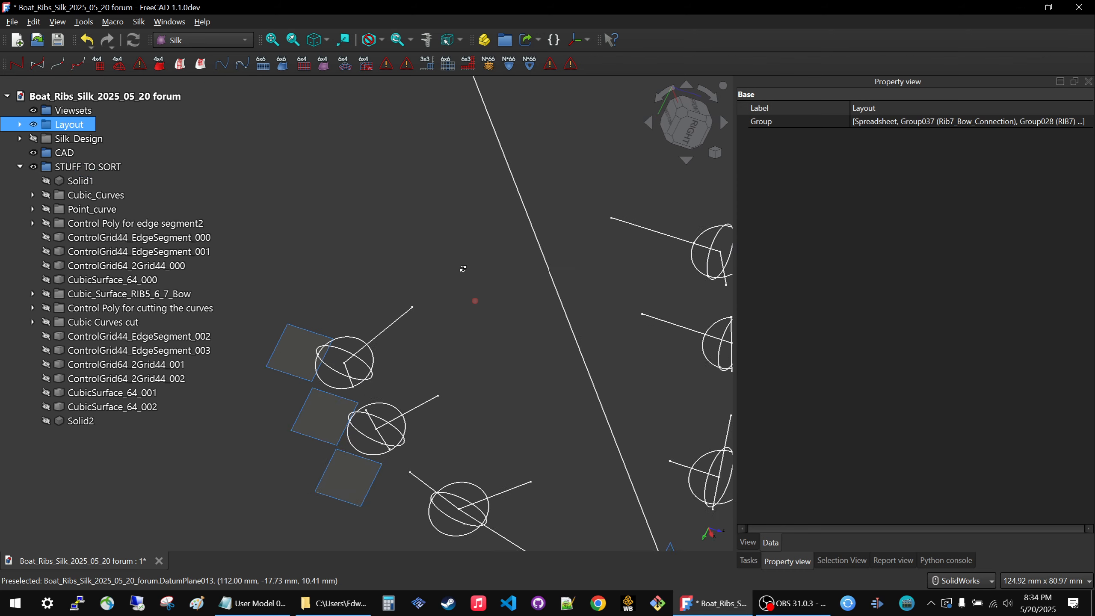
{"action": "scroll", "coordinate": [462, 269], "scroll_direction": "down", "scroll_amount": 5}
{"action": "scroll", "coordinate": [515, 312], "scroll_direction": "up", "scroll_amount": 2}
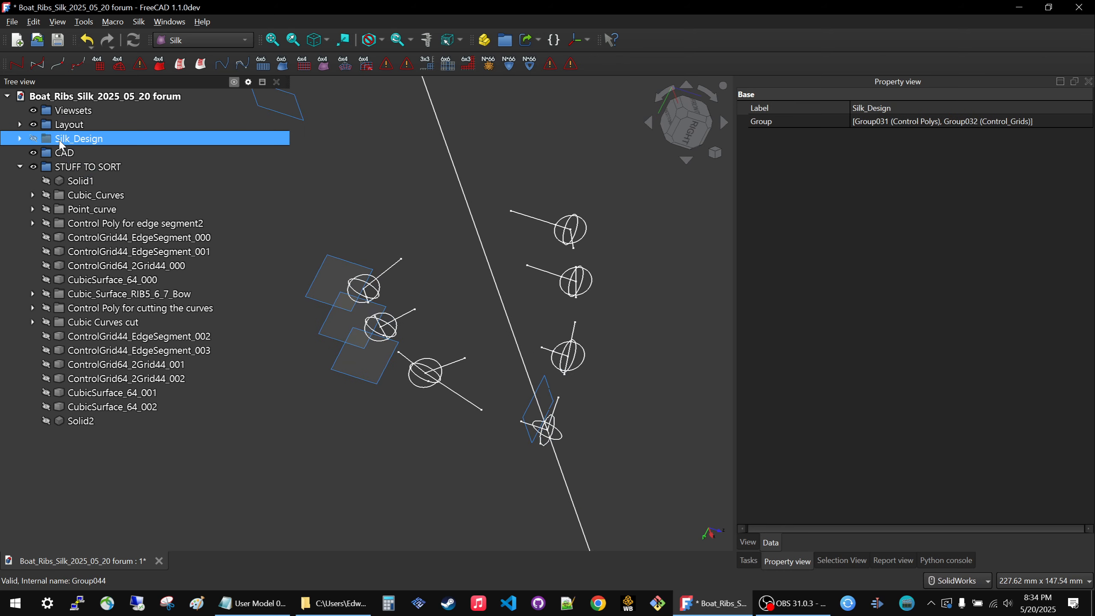
Check the Silk_Design group's visibility, leave it hidden, and show only its Control Polys subgroup.
{"action": "key", "text": "space"}
{"action": "key", "text": "space"}
{"action": "key", "text": "space"}
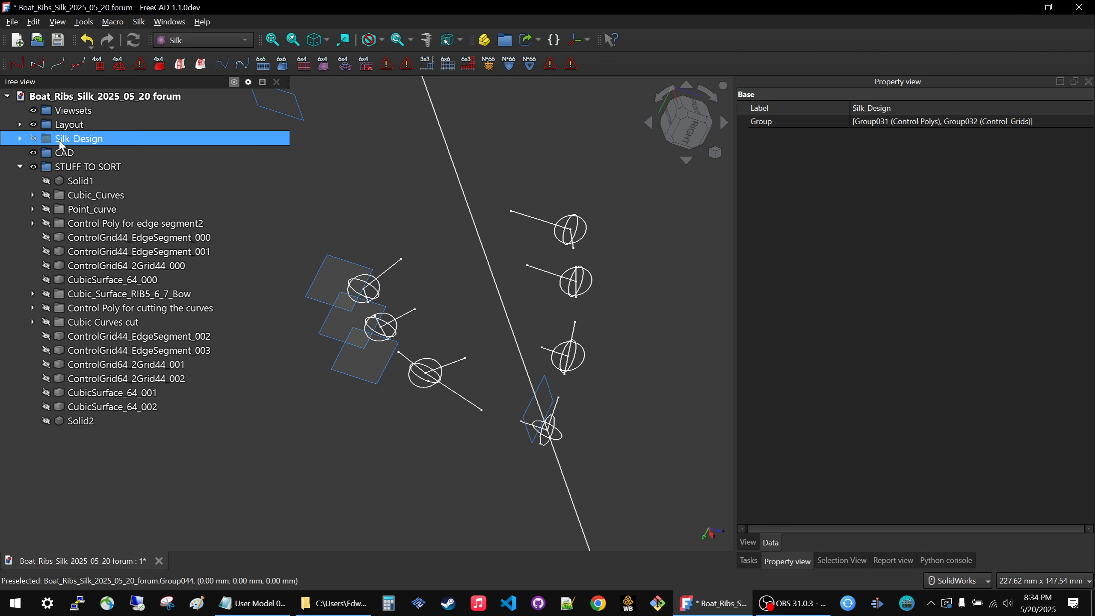
{"action": "key", "text": "space"}
{"action": "left_click", "coordinate": [20, 139]}
{"action": "left_click", "coordinate": [86, 154]}
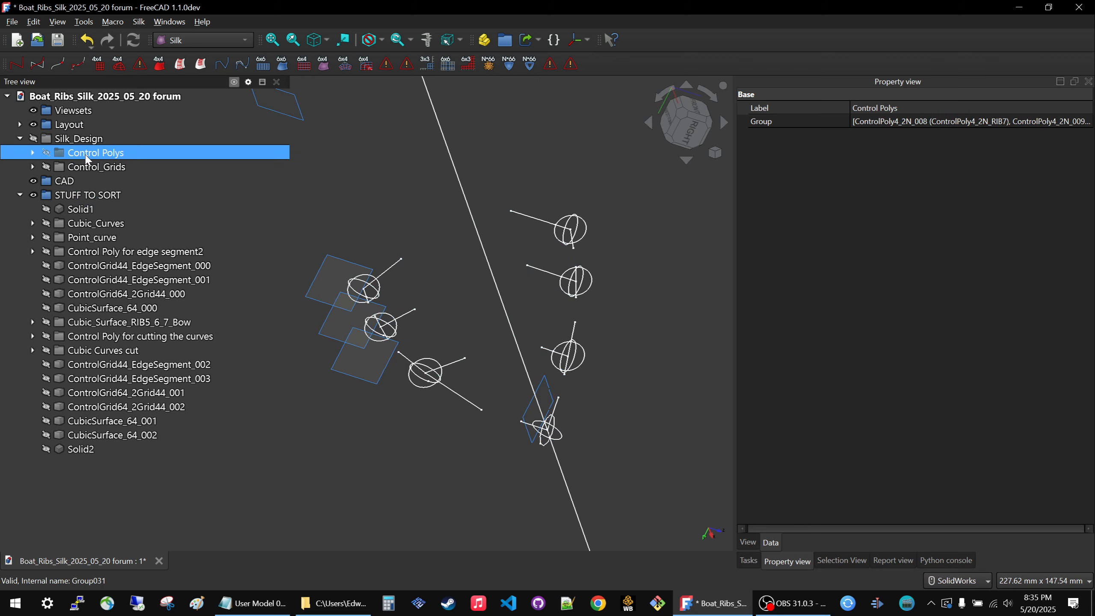
{"action": "middle_click_drag", "start_coordinate": [433, 251], "coordinate": [396, 274]}
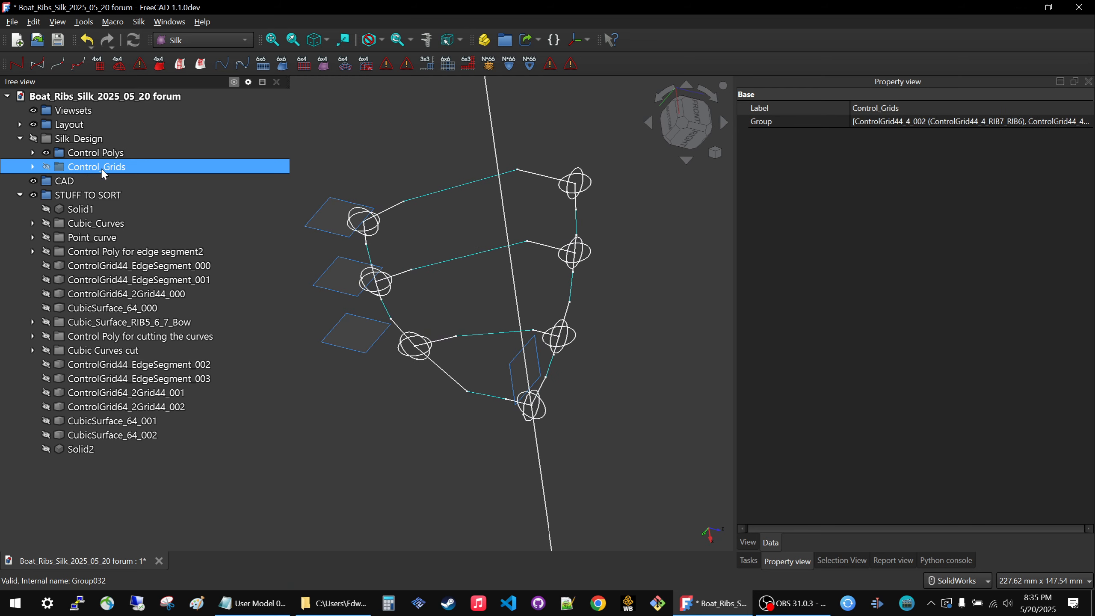
Preview the Control_Grids and Cubic_Curves groups against the visible control polys.
{"action": "key", "text": "space"}
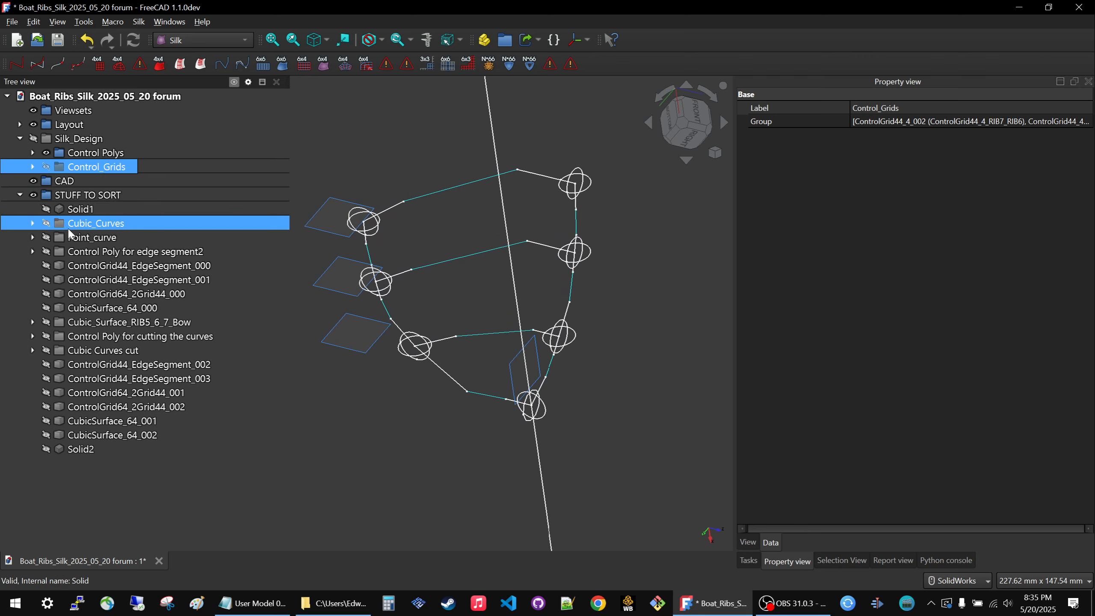
{"action": "left_click", "coordinate": [79, 223]}
{"action": "key", "text": "space"}
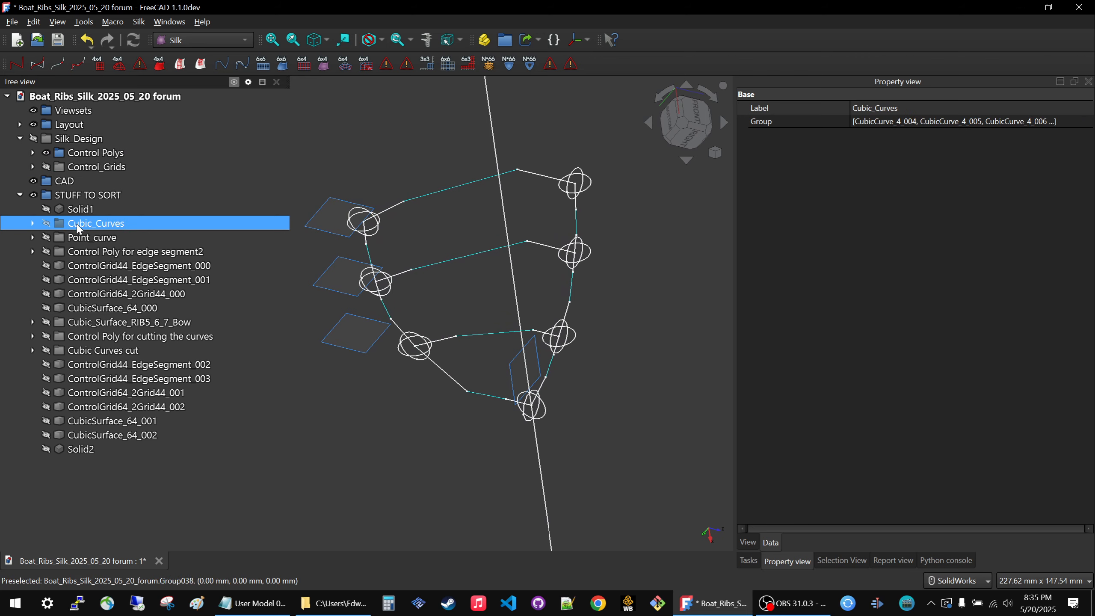
{"action": "left_click", "coordinate": [20, 139]}
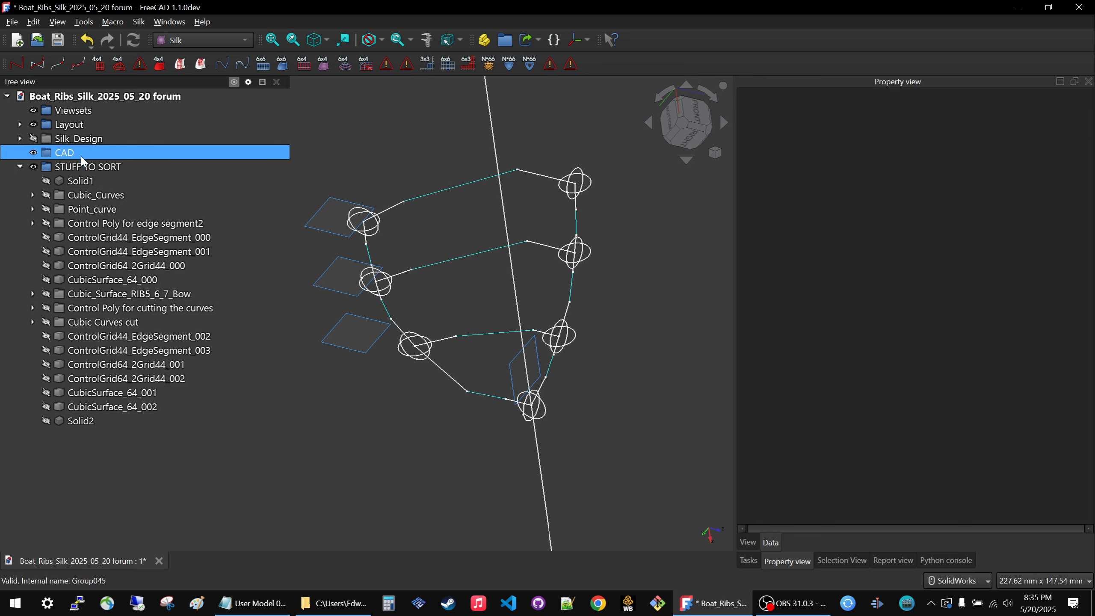
Show Solid1, review its shape, and move it from STUFF TO SORT into the CAD group.
{"action": "left_click", "coordinate": [80, 171]}
{"action": "left_click", "coordinate": [81, 181]}
{"action": "key", "text": "space"}
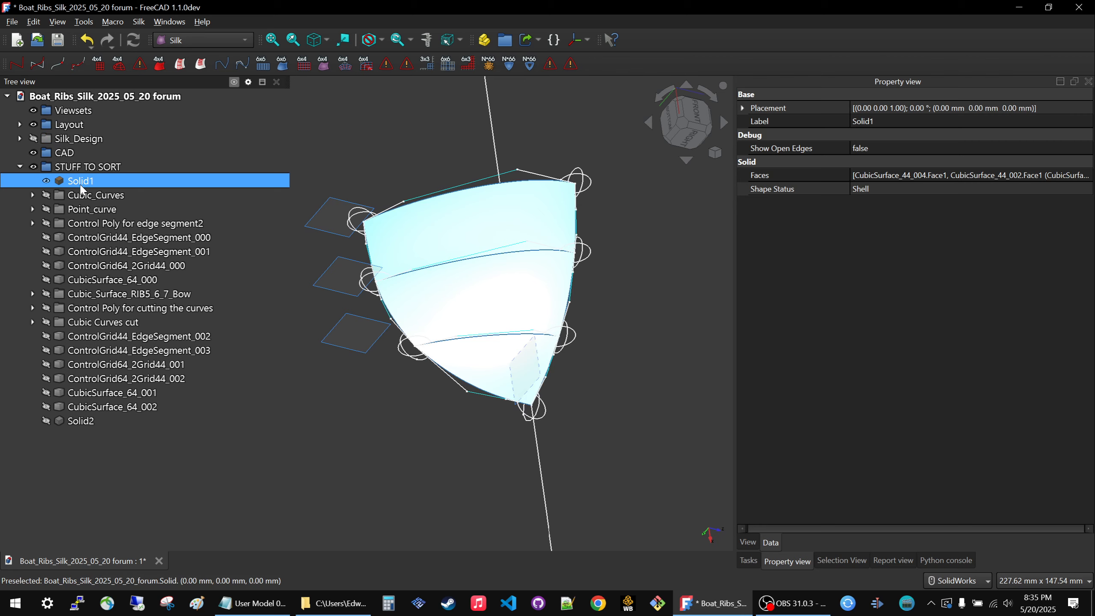
{"action": "left_click", "coordinate": [439, 434]}
{"action": "middle_click_drag", "start_coordinate": [399, 385], "coordinate": [423, 356]}
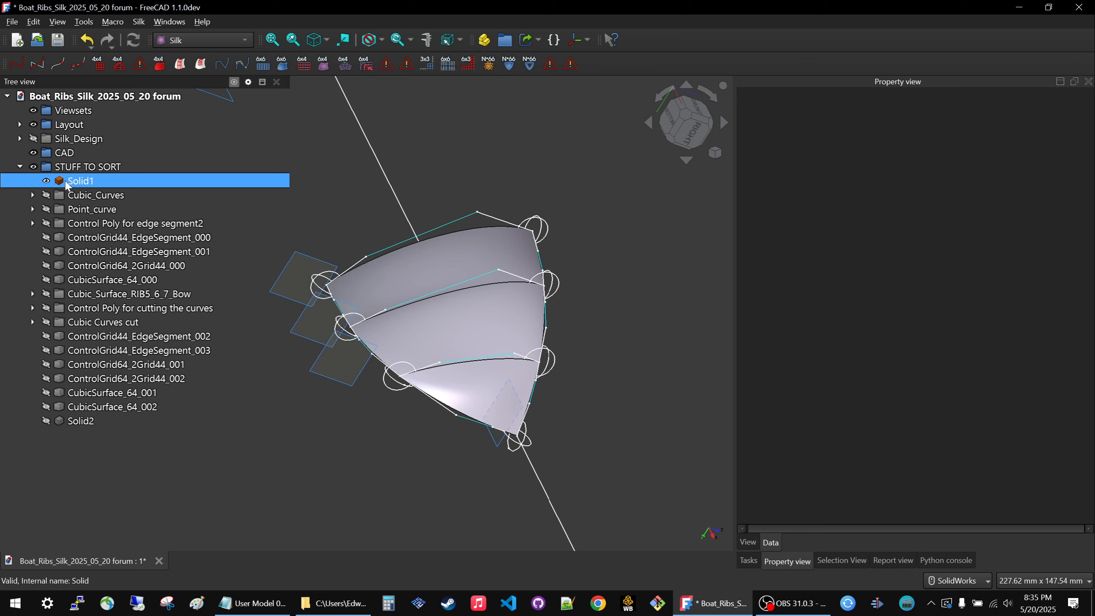
{"action": "left_click", "coordinate": [68, 182]}
{"action": "left_click_drag", "start_coordinate": [59, 185], "coordinate": [84, 157]}
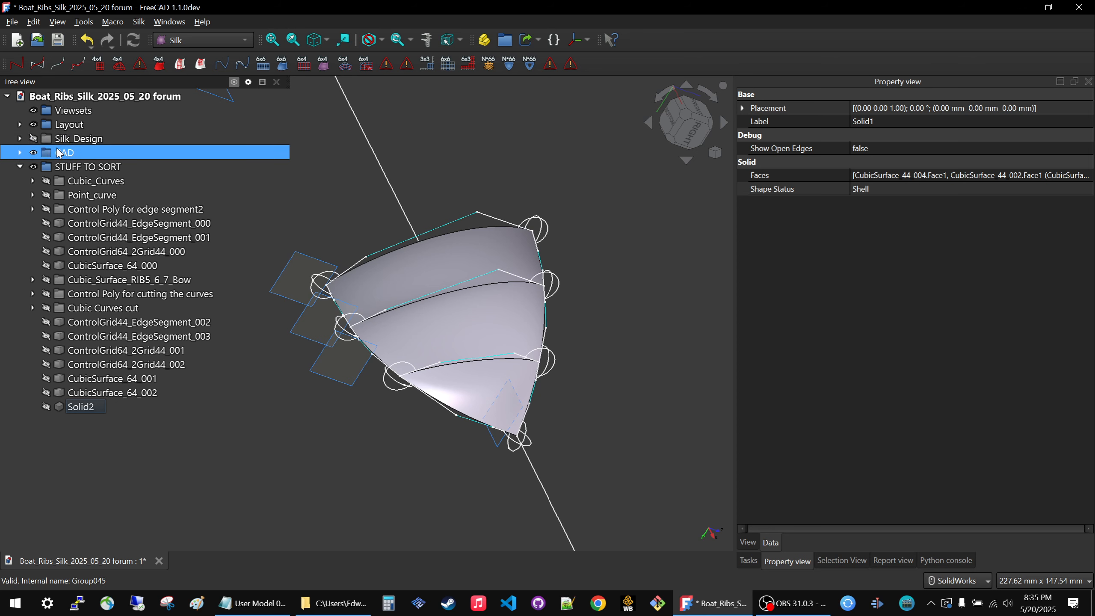
Hide the CAD group and show the Cubic_Curves group to compare its curves with the control polys.
{"action": "left_click", "coordinate": [63, 152]}
{"action": "key", "text": "space"}
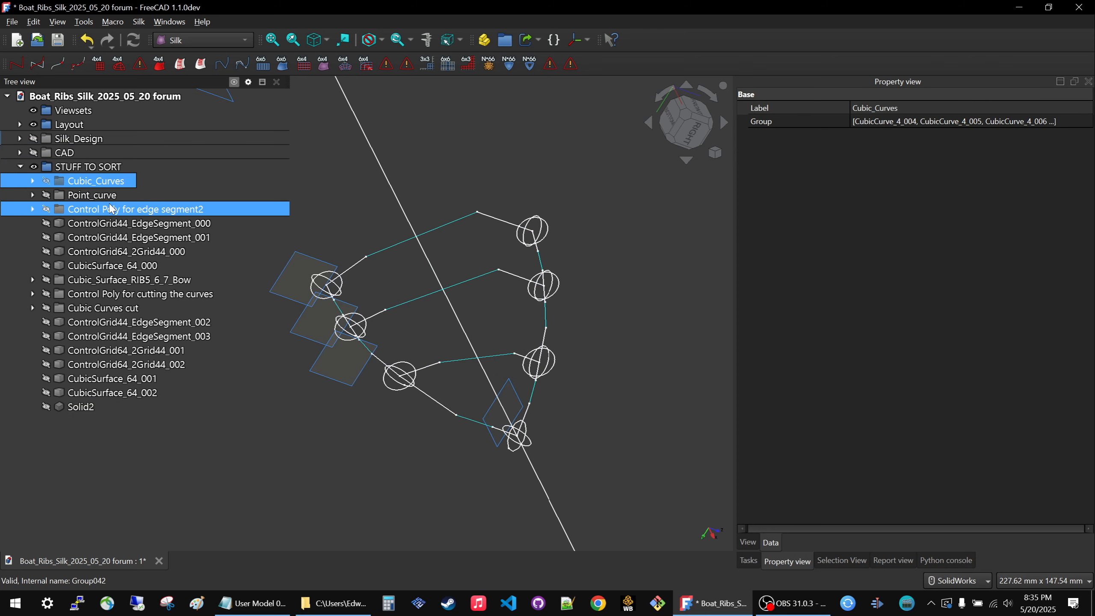
{"action": "middle_click_drag", "start_coordinate": [490, 326], "coordinate": [511, 257]}
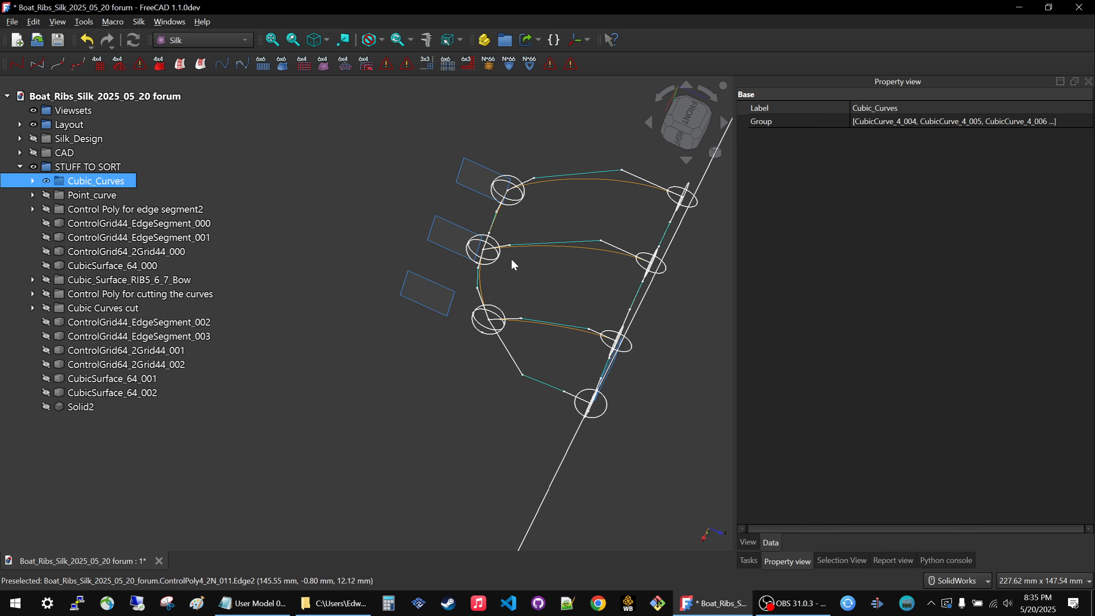
{"action": "scroll", "coordinate": [548, 257], "scroll_direction": "up", "scroll_amount": 5}
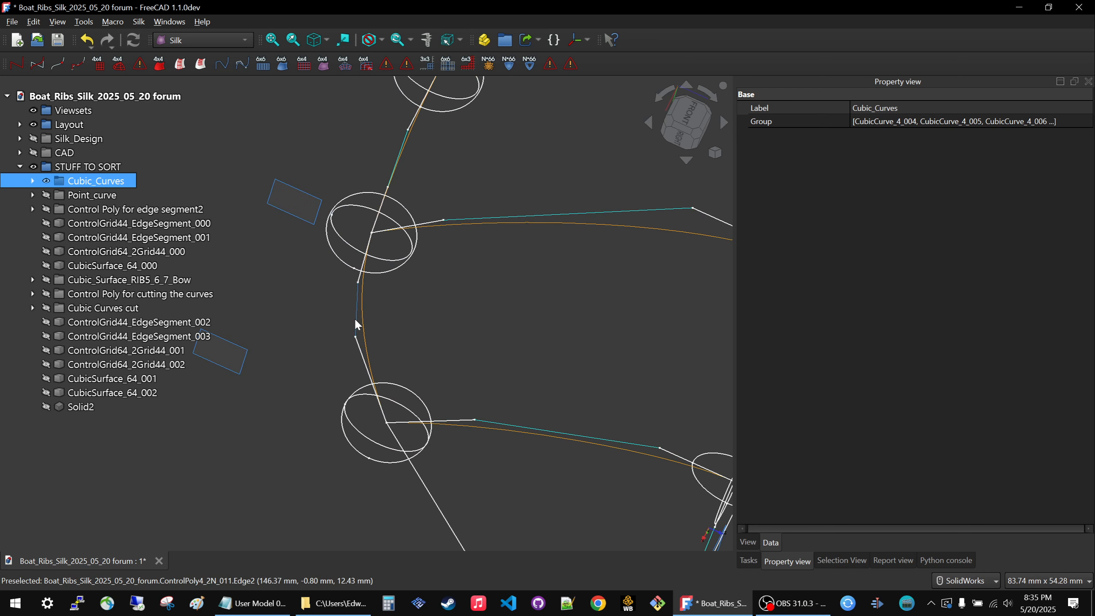
{"action": "scroll", "coordinate": [533, 215], "scroll_direction": "down", "scroll_amount": 6}
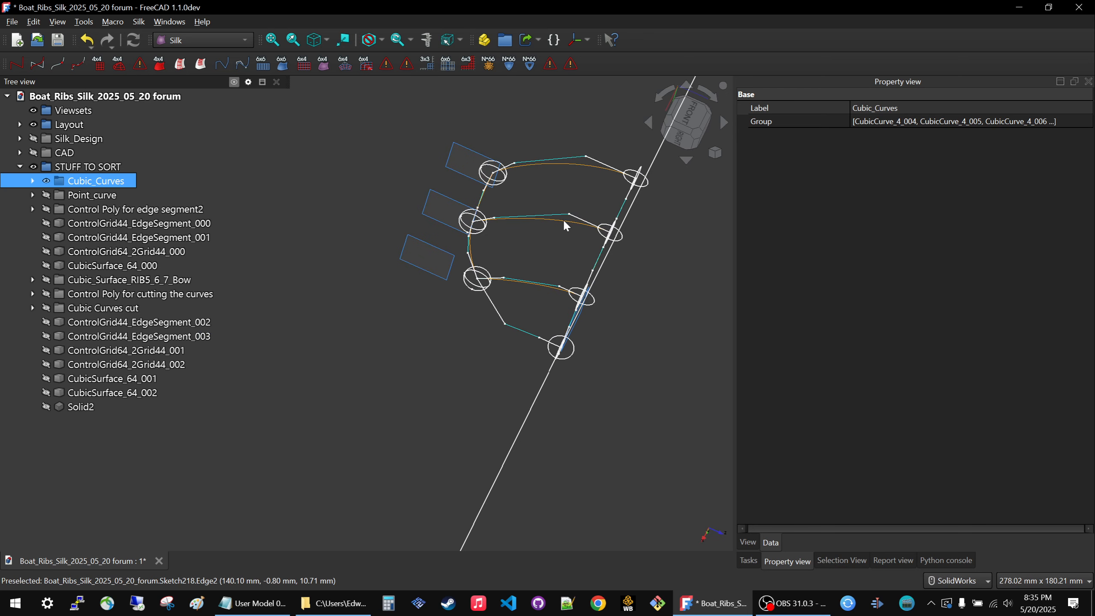
Move the Cubic_Curves group from STUFF TO SORT into the Silk_Design group.
{"action": "left_click", "coordinate": [22, 140]}
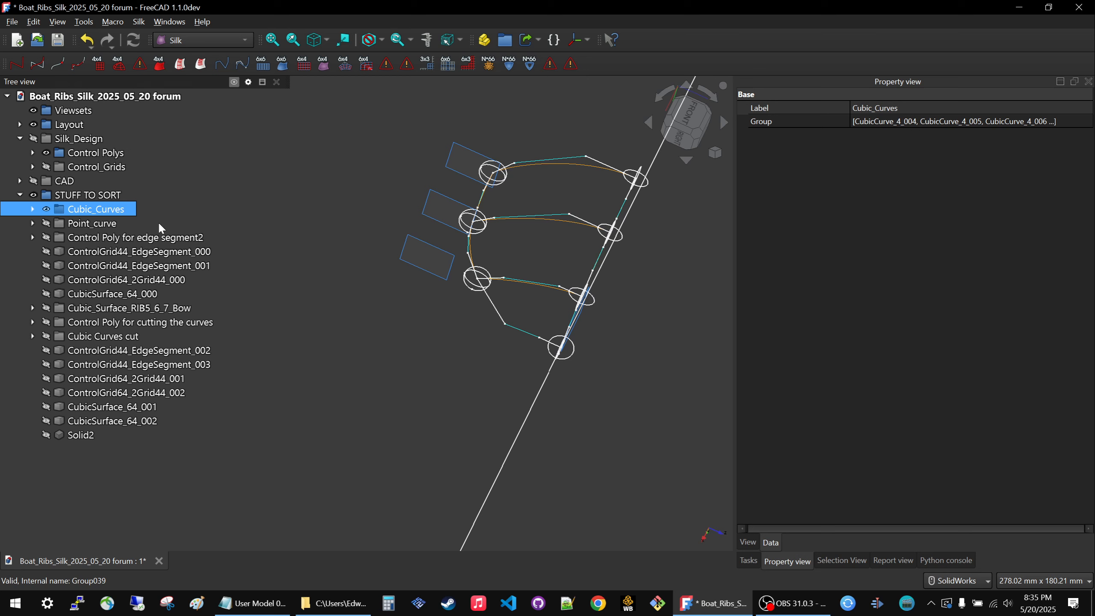
{"action": "left_click", "coordinate": [81, 205]}
{"action": "left_click_drag", "start_coordinate": [63, 211], "coordinate": [82, 139]}
Examine the Control_Grids group together with the control polys and cubic curves, leaving the grids hidden.
{"action": "left_click", "coordinate": [37, 153]}
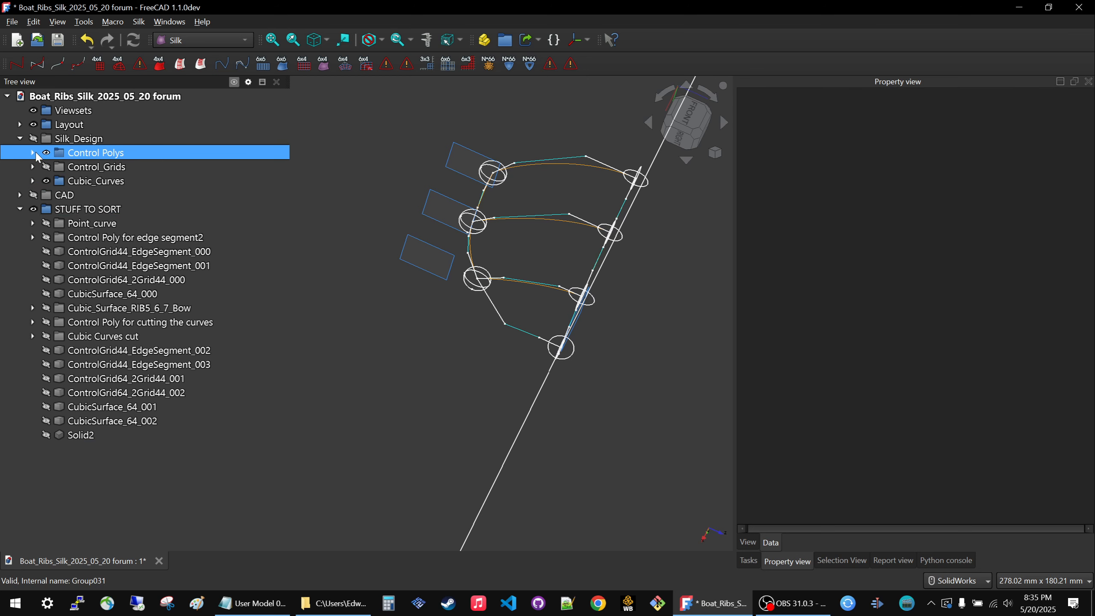
{"action": "left_click", "coordinate": [79, 170]}
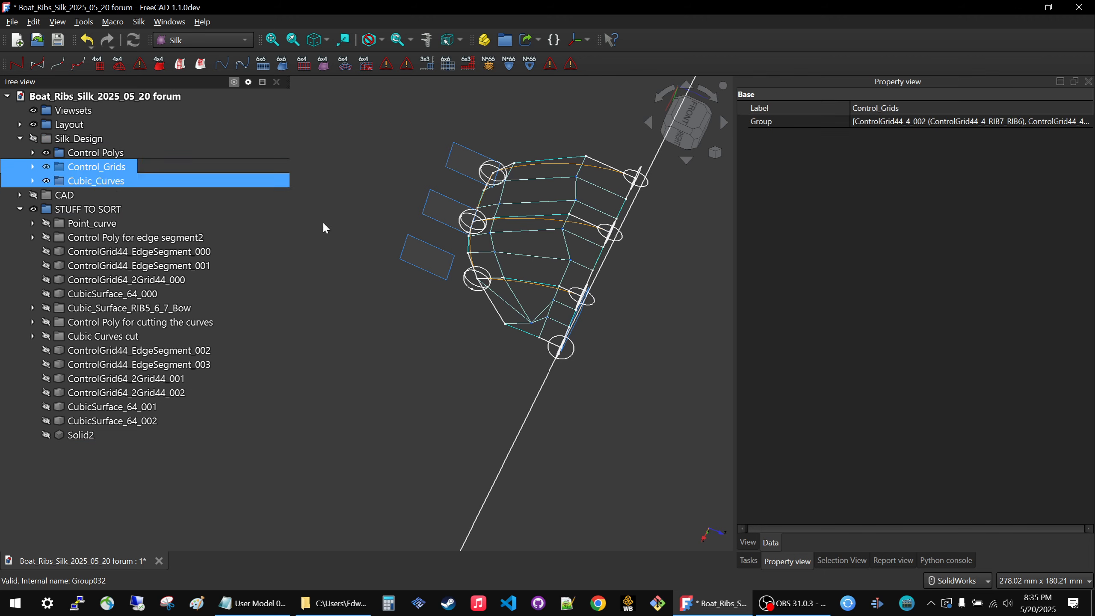
{"action": "key", "text": "space"}
{"action": "left_click", "coordinate": [480, 297]}
{"action": "middle_click_drag", "start_coordinate": [480, 297], "coordinate": [567, 291]}
{"action": "scroll", "coordinate": [483, 264], "scroll_direction": "down", "scroll_amount": 5}
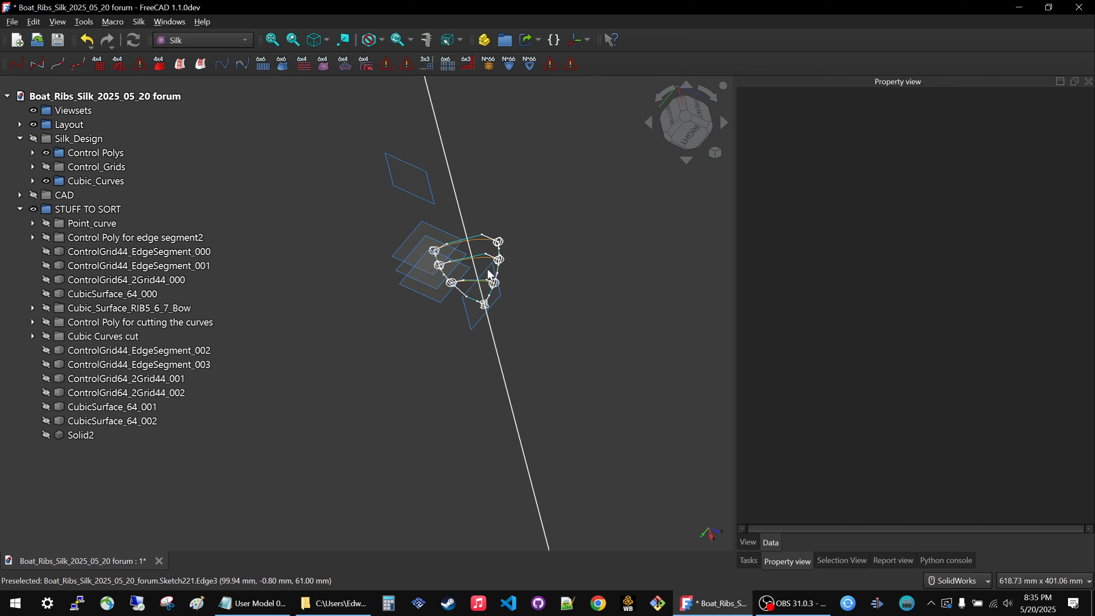
{"action": "scroll", "coordinate": [441, 241], "scroll_direction": "up", "scroll_amount": 6}
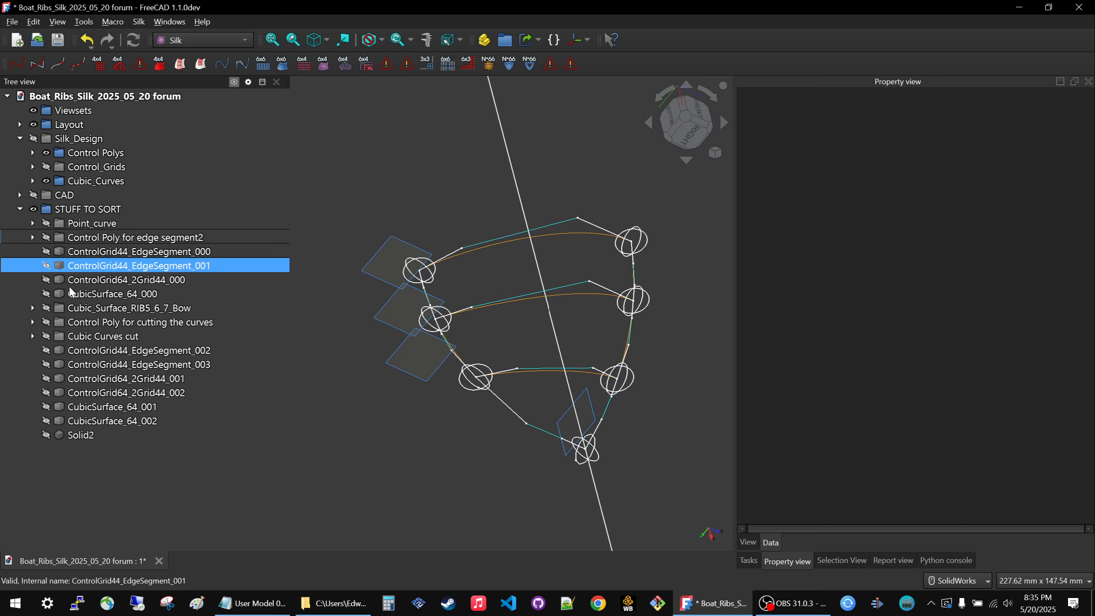
Show the CAD group and compare its solid with the Cubic_Surface_RIB5_6_7_Bow surfaces.
{"action": "left_click", "coordinate": [86, 307]}
{"action": "key", "text": "space"}
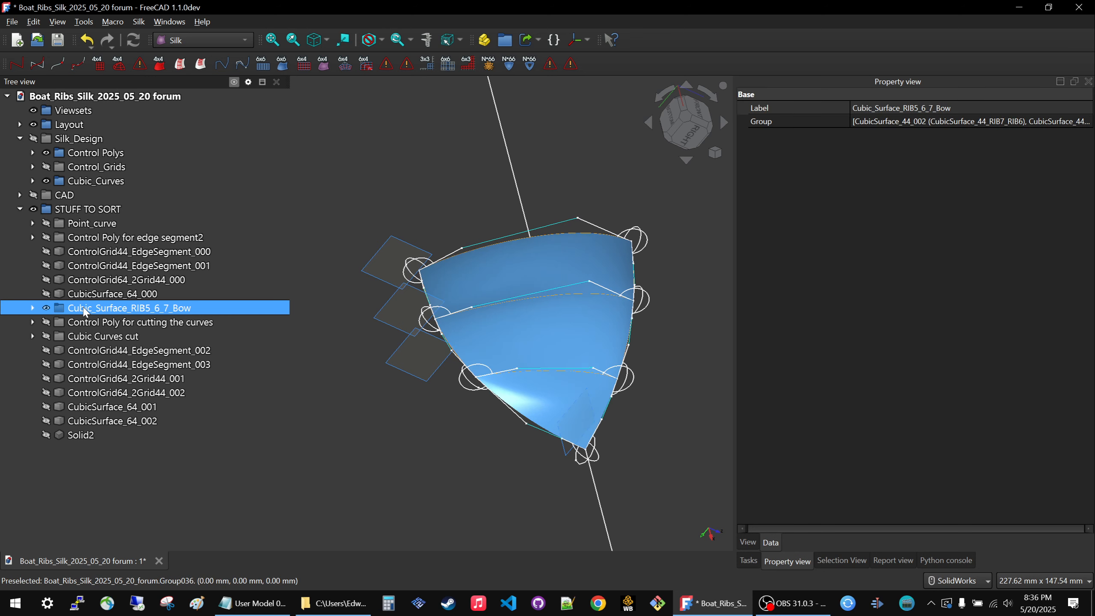
{"action": "key", "text": "space"}
{"action": "left_click", "coordinate": [71, 196]}
{"action": "key", "text": "space"}
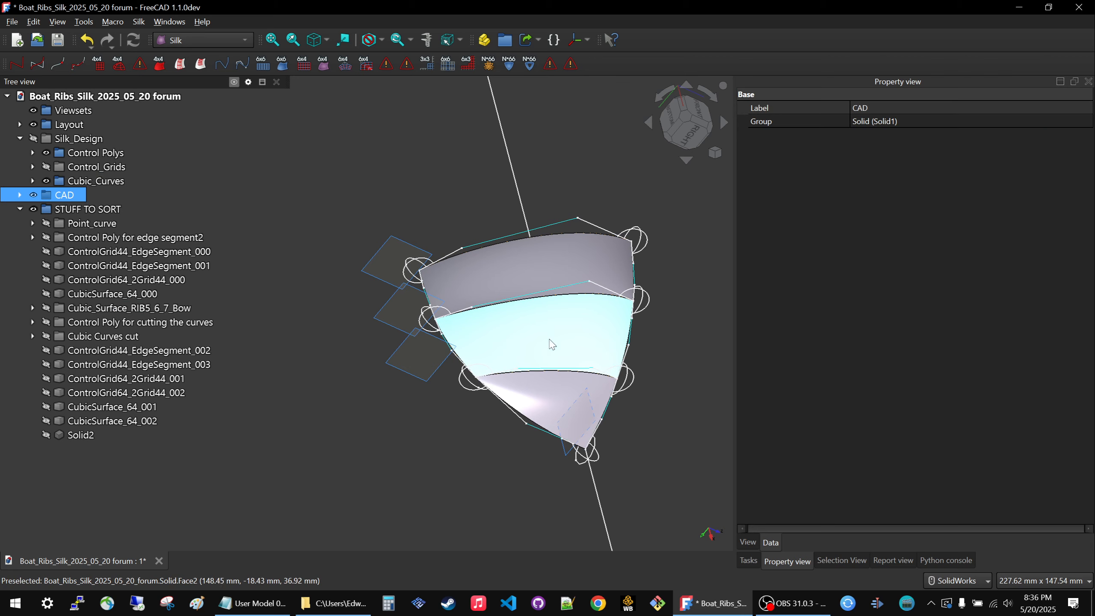
{"action": "mouse_move", "coordinate": [547, 340]}
{"action": "middle_mouse_down"}
{"action": "mouse_move", "coordinate": [489, 369]}
{"action": "mouse_move", "coordinate": [526, 348]}
{"action": "middle_mouse_up"}
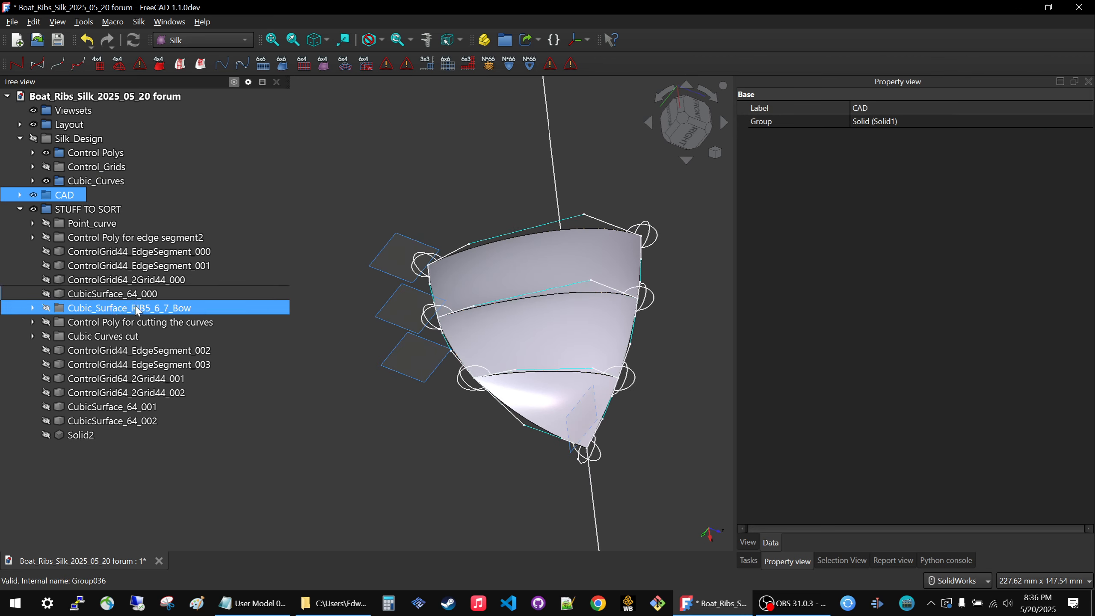
{"action": "key", "text": "space"}
{"action": "key", "text": "space"}
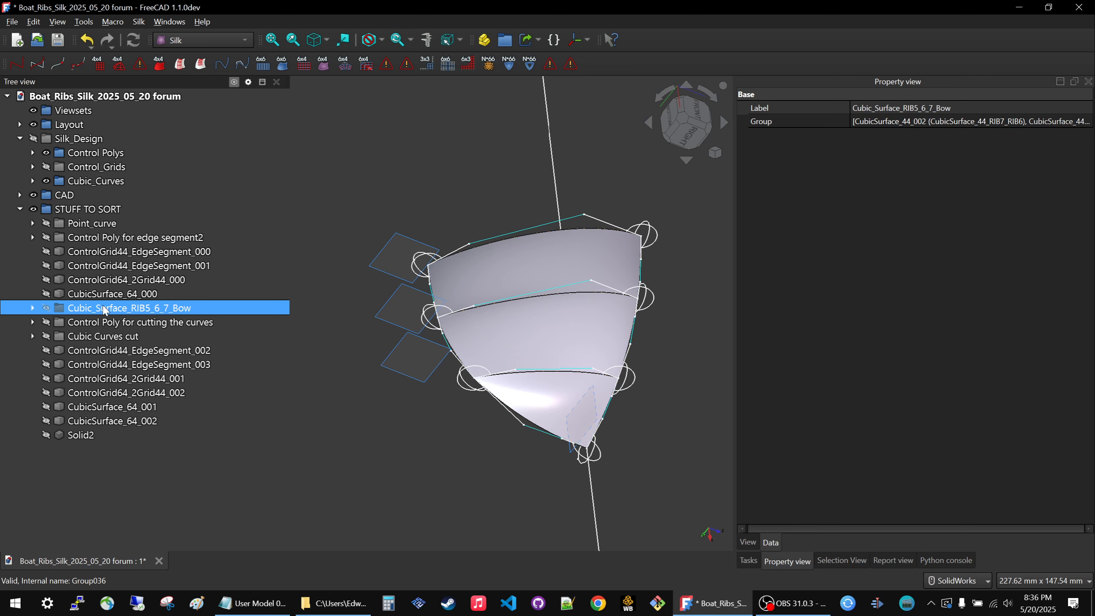
Hide the CAD group and move the Cubic_Surface_RIB5_6_7_Bow group from STUFF TO SORT into Silk_Design.
{"action": "left_click", "coordinate": [78, 192]}
{"action": "key", "text": "space"}
{"action": "left_click", "coordinate": [341, 181]}
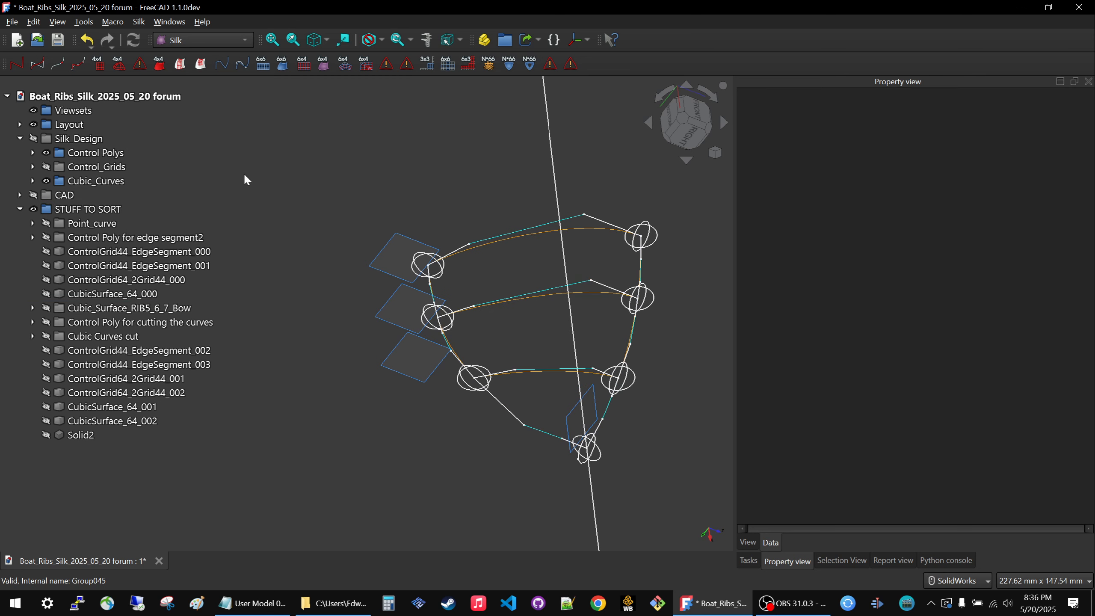
{"action": "left_click", "coordinate": [84, 310]}
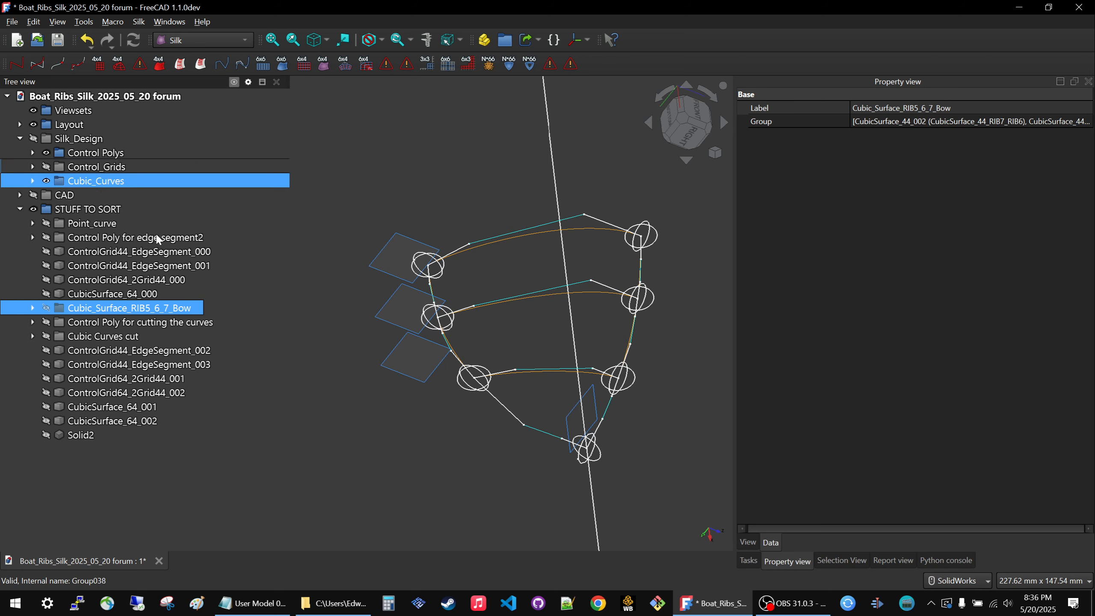
{"action": "left_click_drag", "start_coordinate": [108, 297], "coordinate": [207, 141]}
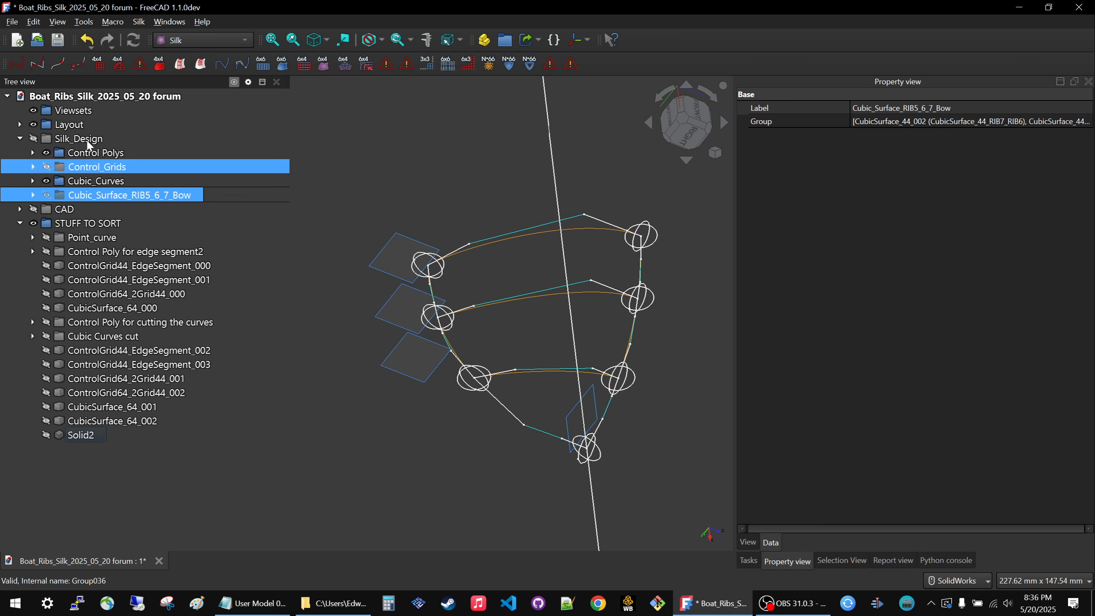
Hide the Layout group and show the whole Silk_Design group with its polys, grids, curves and surfaces.
{"action": "left_click", "coordinate": [60, 128]}
{"action": "key", "text": "space"}
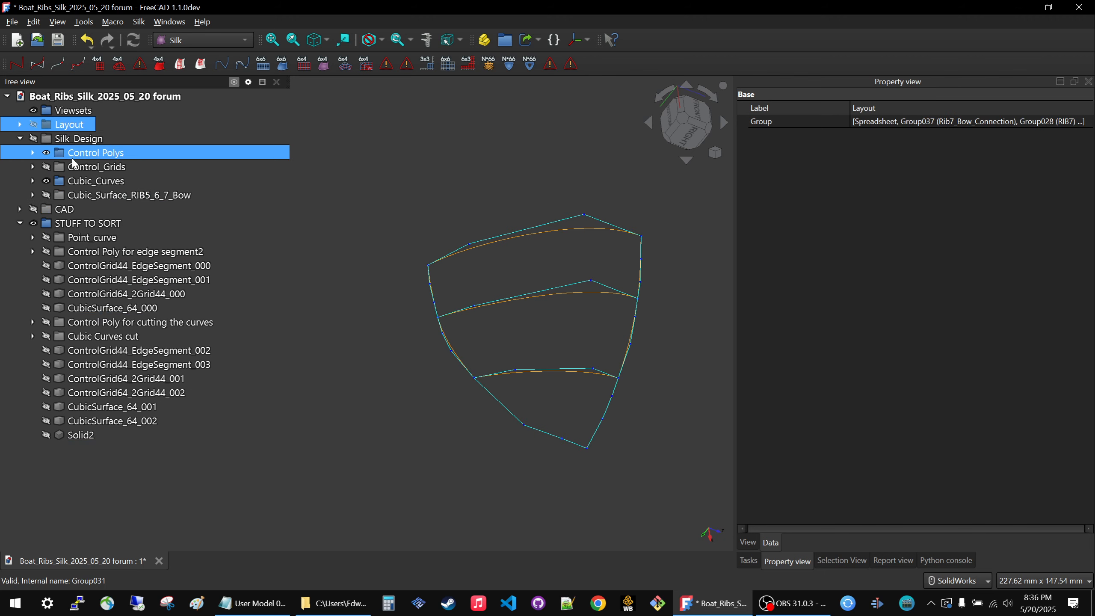
{"action": "left_click", "coordinate": [76, 141]}
{"action": "key", "text": "space"}
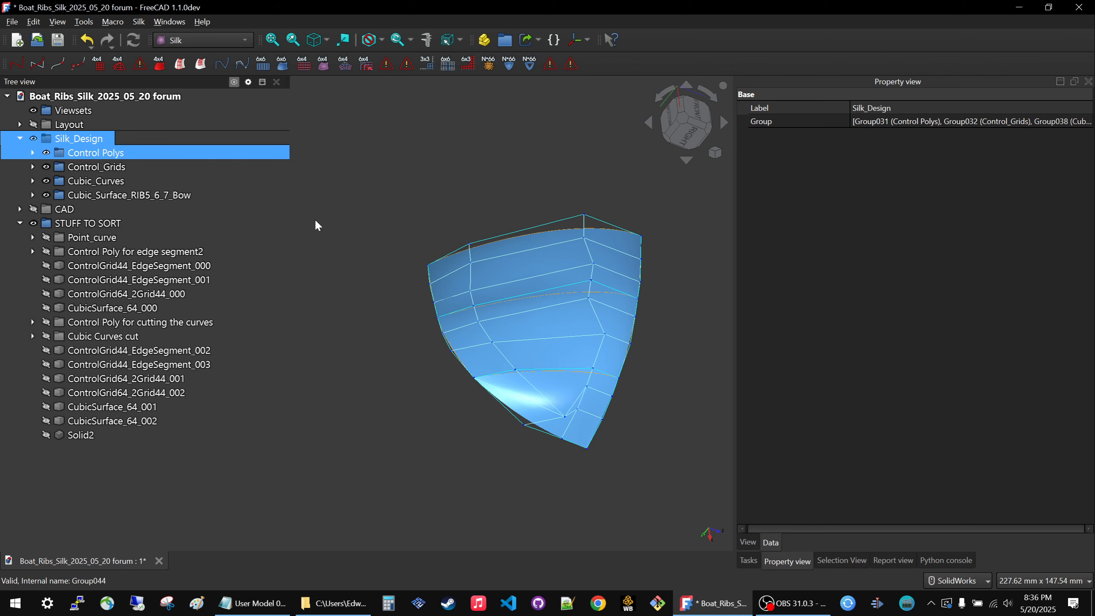
{"action": "middle_click_drag", "start_coordinate": [490, 328], "coordinate": [603, 419]}
{"action": "scroll", "coordinate": [602, 415], "scroll_direction": "down", "scroll_amount": 4}
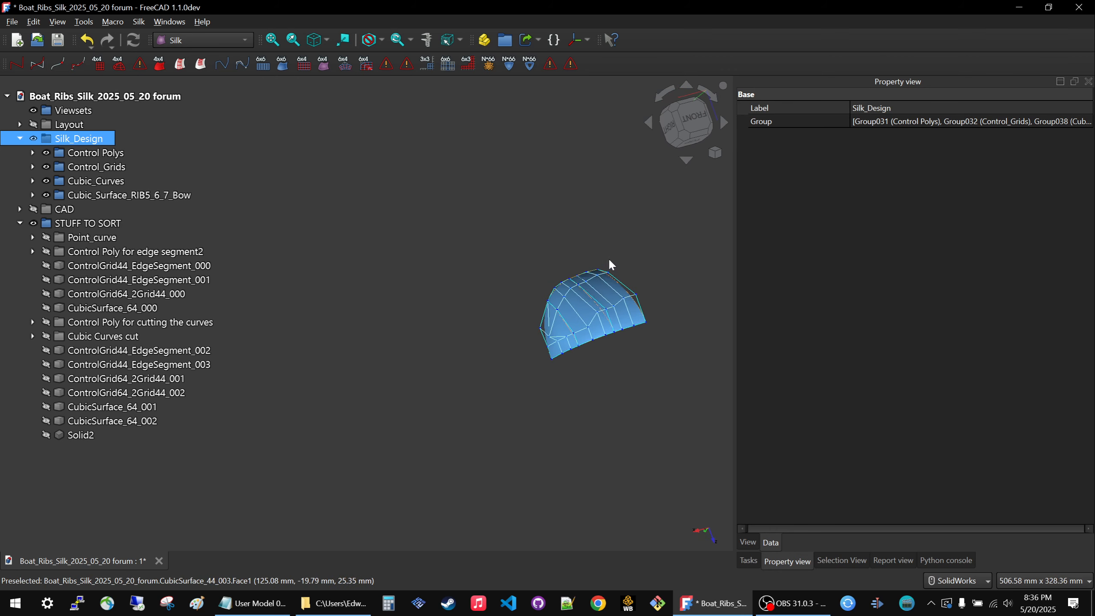
{"action": "scroll", "coordinate": [611, 256], "scroll_direction": "up", "scroll_amount": 5}
{"action": "middle_click_drag", "start_coordinate": [523, 294], "coordinate": [523, 375]}
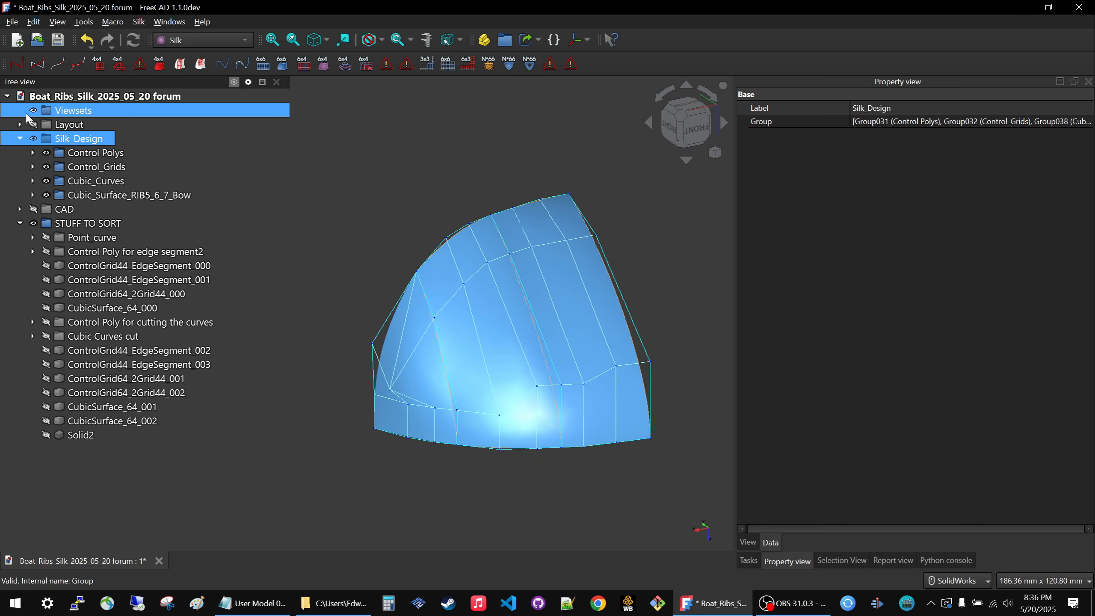
Toggle the Layout group's visibility, leaving it hidden, and examine the Silk_Design surfaces from several angles.
{"action": "key", "text": "space"}
{"action": "key", "text": "space"}
{"action": "key", "text": "space"}
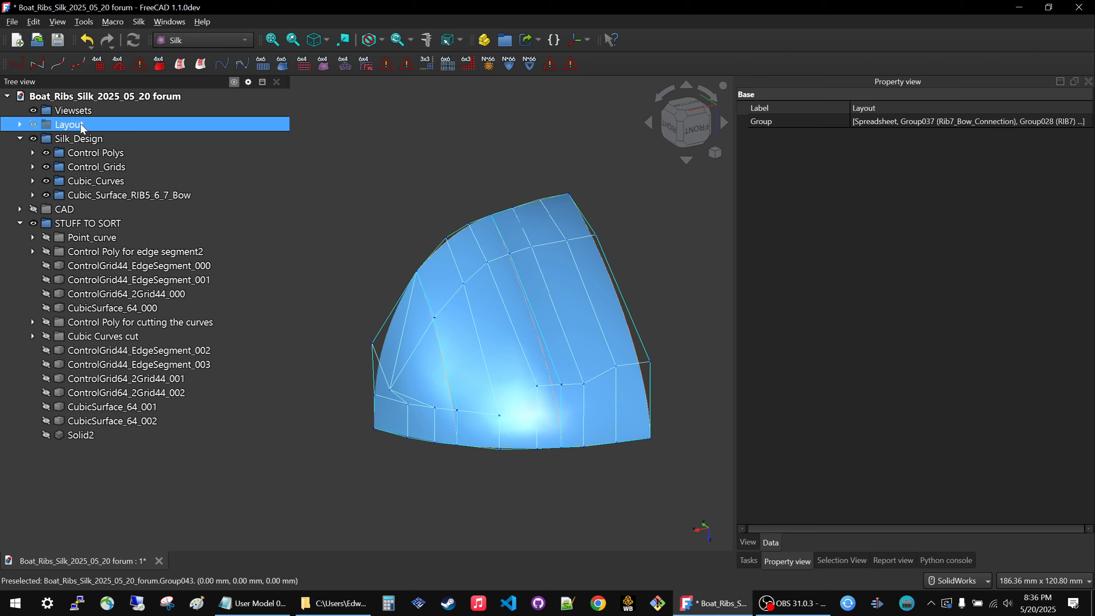
{"action": "middle_click_drag", "start_coordinate": [457, 380], "coordinate": [475, 382]}
{"action": "key", "text": "space"}
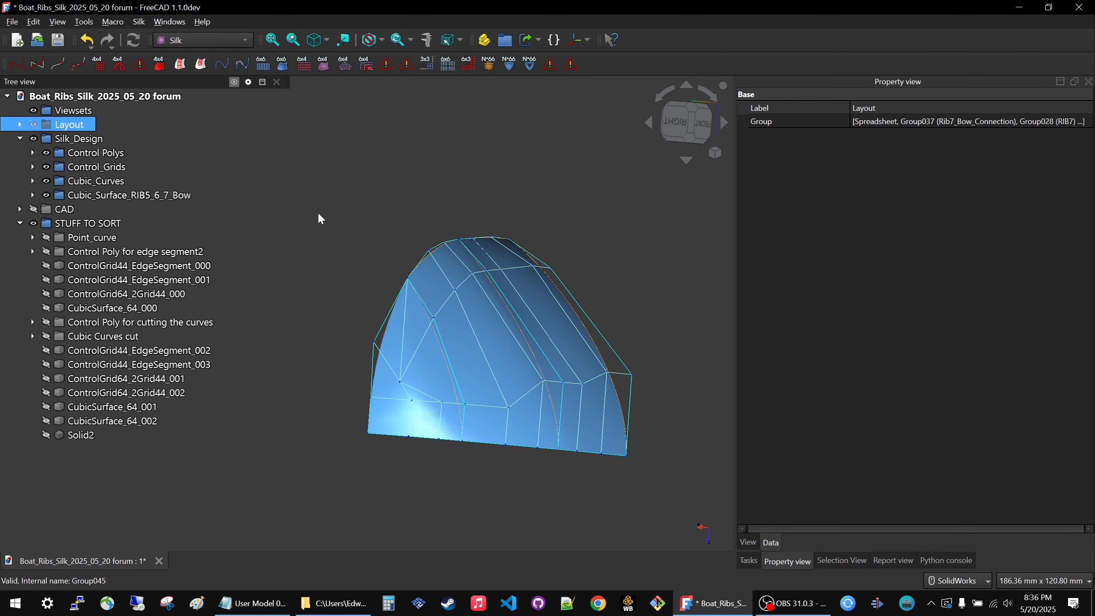
{"action": "middle_click_drag", "start_coordinate": [418, 238], "coordinate": [346, 255]}
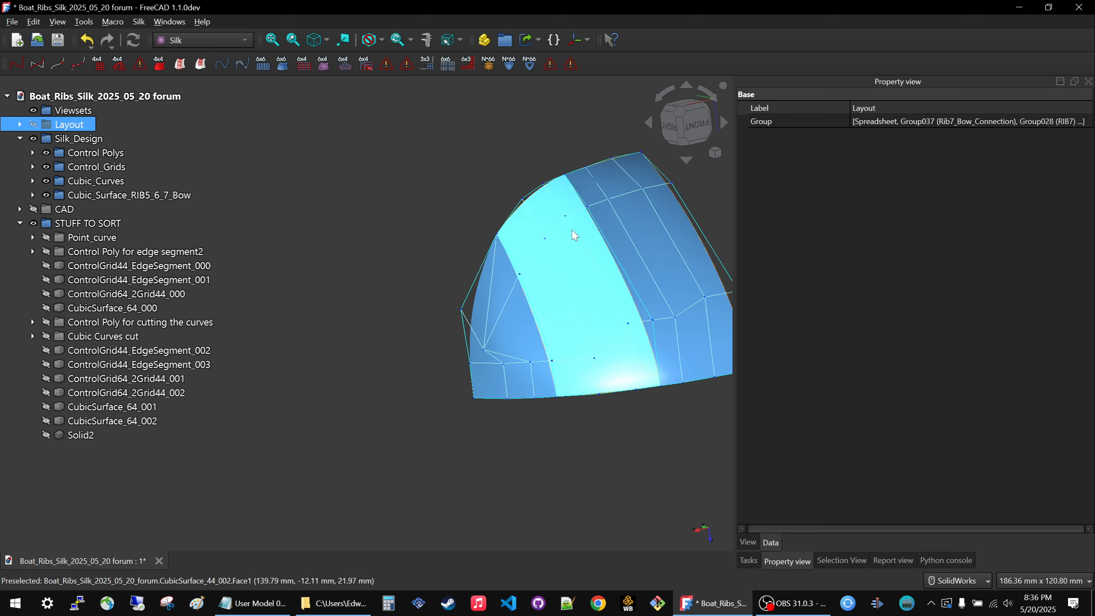
{"action": "middle_click_drag", "start_coordinate": [513, 337], "coordinate": [563, 379]}
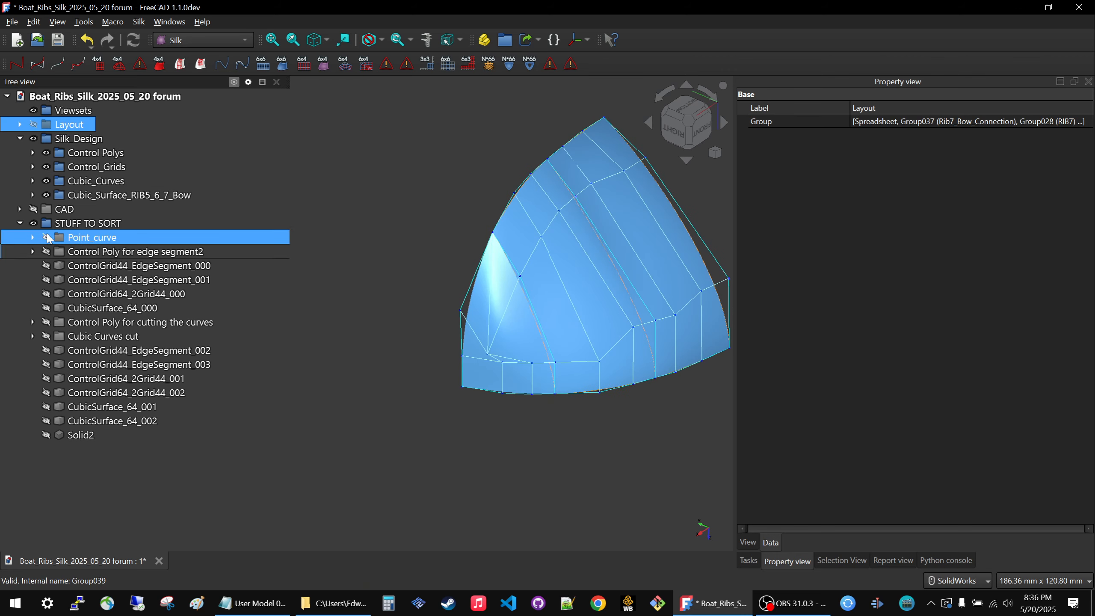
Collapse the STUFF TO SORT group and inspect the Silk_Design surfaces with their control grids.
{"action": "left_click", "coordinate": [20, 223]}
{"action": "left_click", "coordinate": [261, 366]}
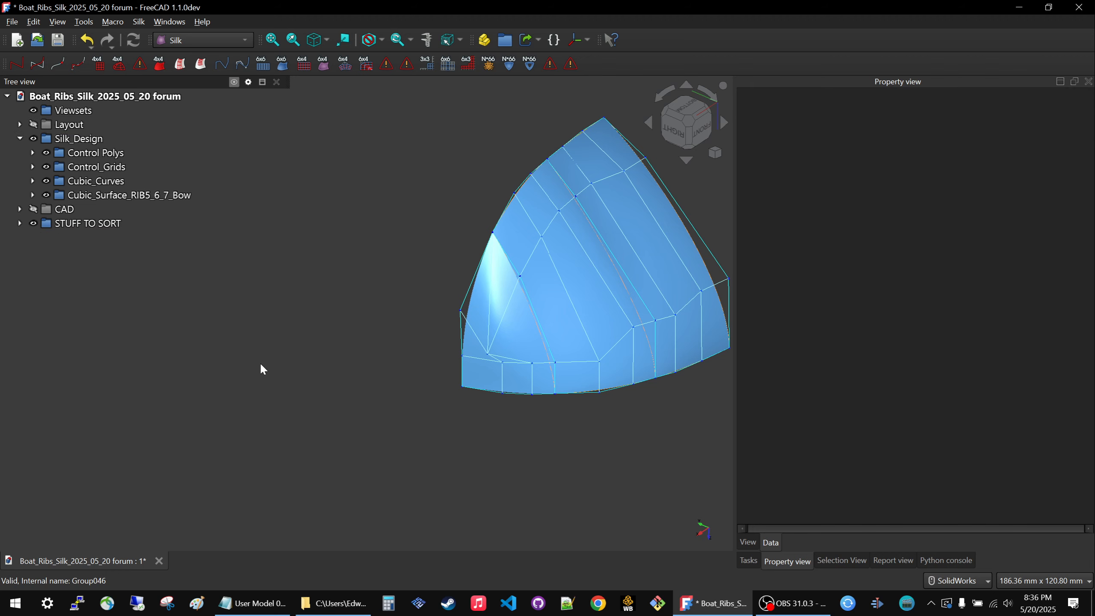
{"action": "scroll", "coordinate": [359, 319], "scroll_direction": "up", "scroll_amount": 4}
{"action": "scroll", "coordinate": [474, 302], "scroll_direction": "down", "scroll_amount": 3}
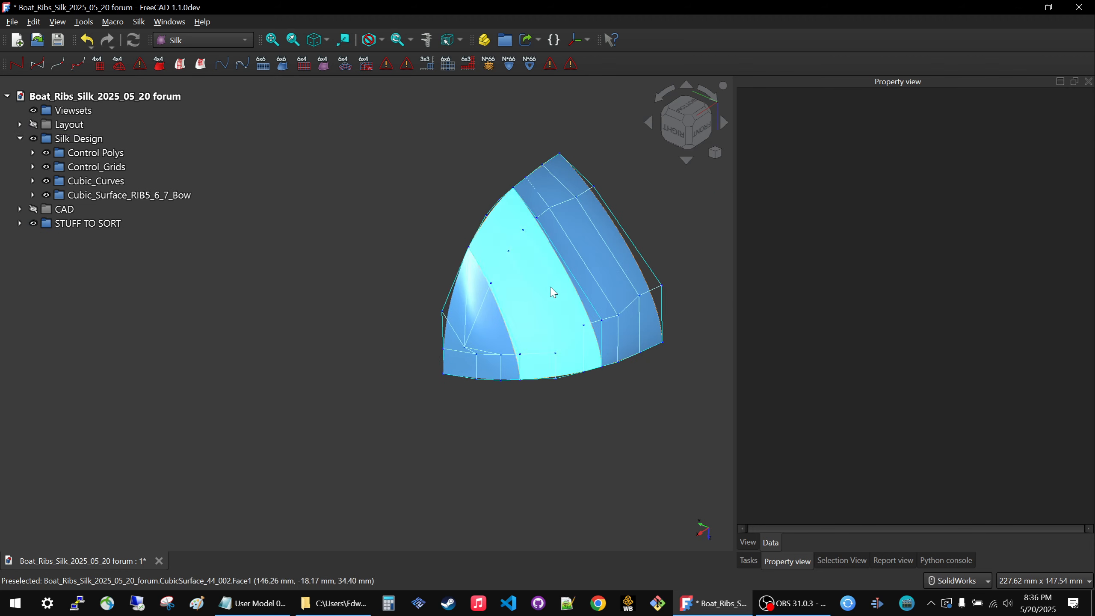
{"action": "scroll", "coordinate": [610, 280], "scroll_direction": "up", "scroll_amount": 3}
{"action": "scroll", "coordinate": [530, 259], "scroll_direction": "down", "scroll_amount": 3}
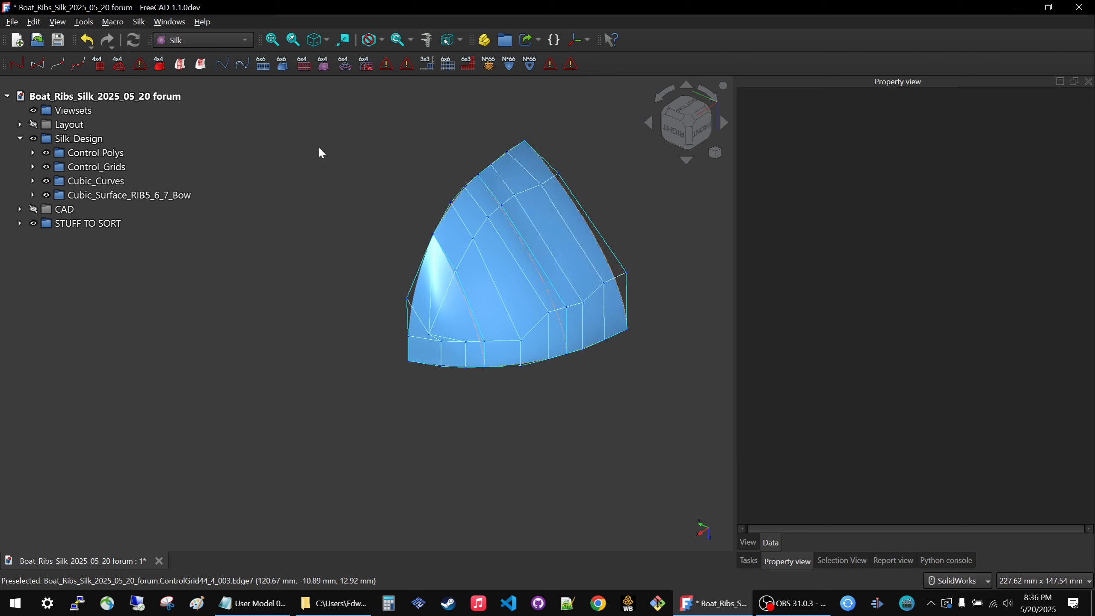
{"action": "middle_click_drag", "start_coordinate": [522, 271], "coordinate": [527, 281]}
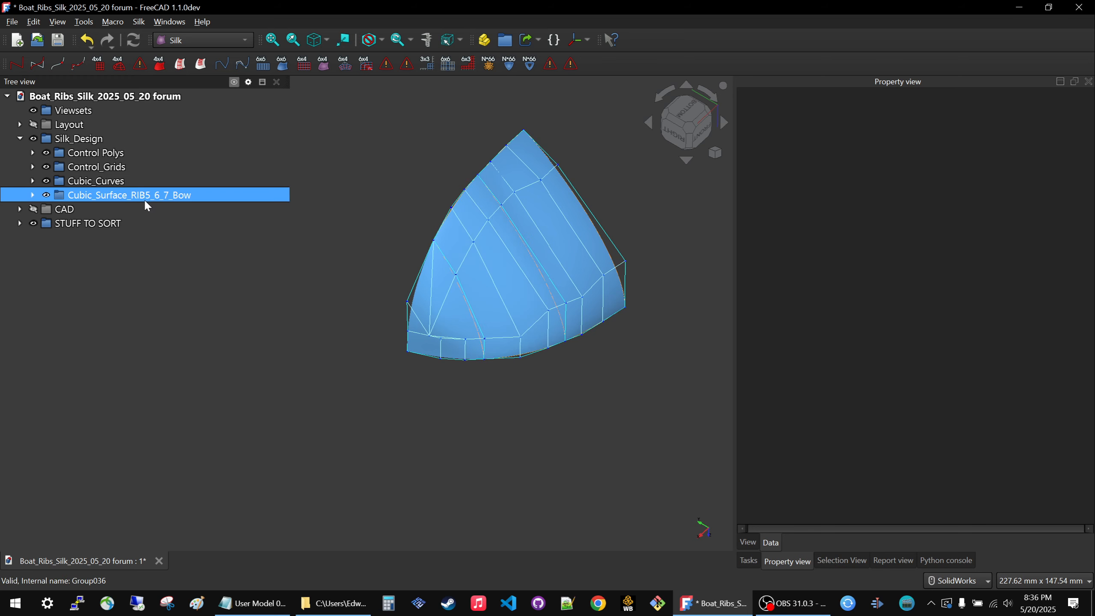
{"action": "scroll", "coordinate": [557, 252], "scroll_direction": "up", "scroll_amount": 2}
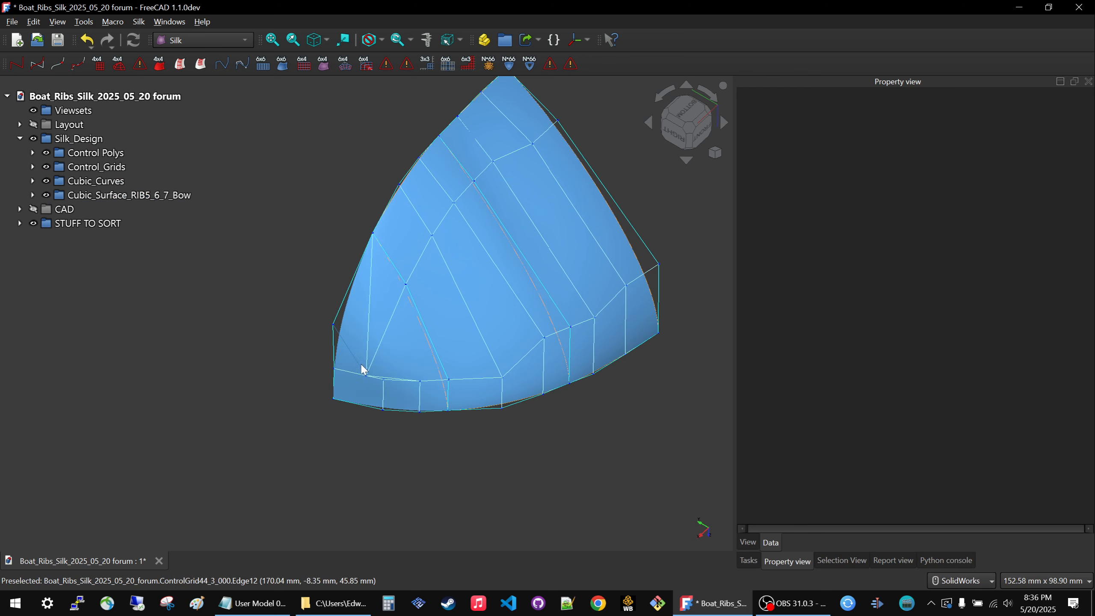
Locate ControlGrid44_3_000 in the tree and examine this three-sided grid on the bow tip surface.
{"action": "left_click", "coordinate": [347, 347]}
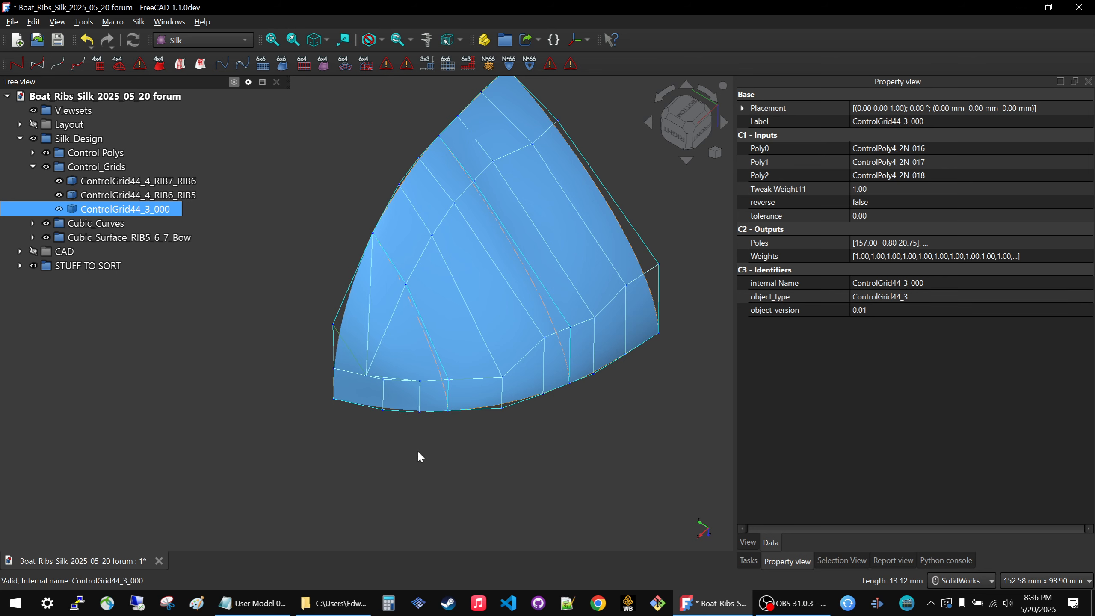
{"action": "left_click", "coordinate": [187, 318]}
{"action": "left_click", "coordinate": [88, 213]}
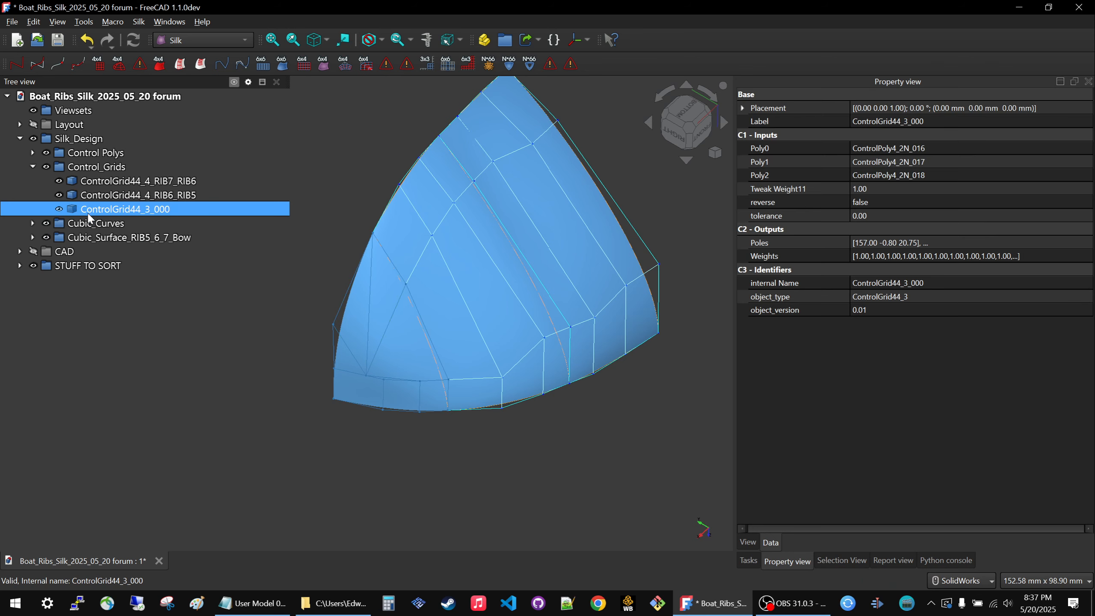
{"action": "middle_click_drag", "start_coordinate": [493, 454], "coordinate": [533, 465]}
{"action": "scroll", "coordinate": [386, 327], "scroll_direction": "up", "scroll_amount": 4}
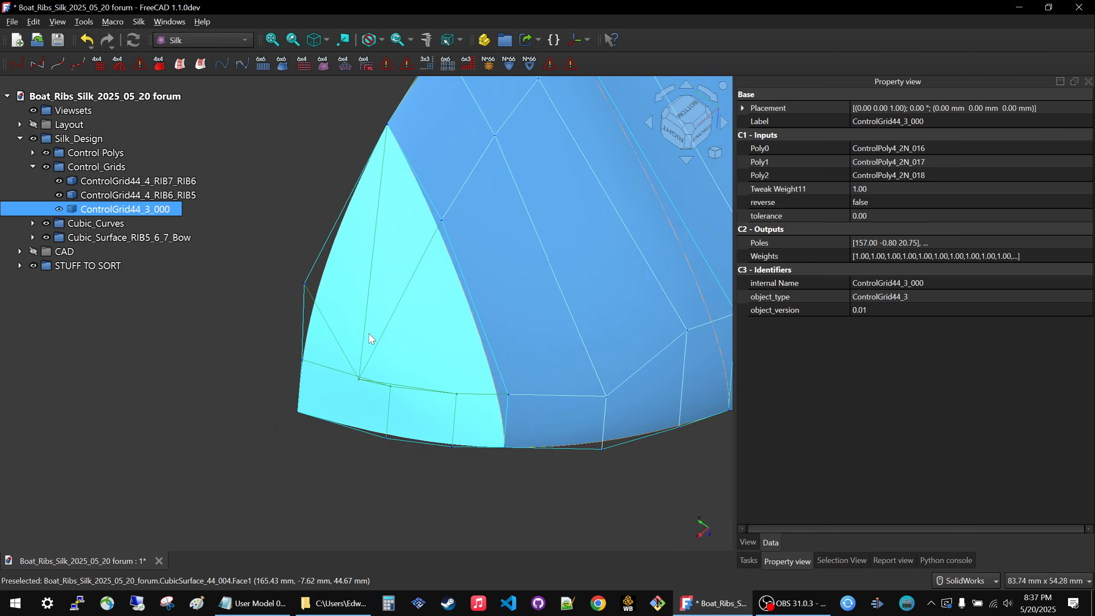
{"action": "middle_click_drag", "start_coordinate": [331, 379], "coordinate": [379, 314]}
{"action": "left_click", "coordinate": [232, 415]}
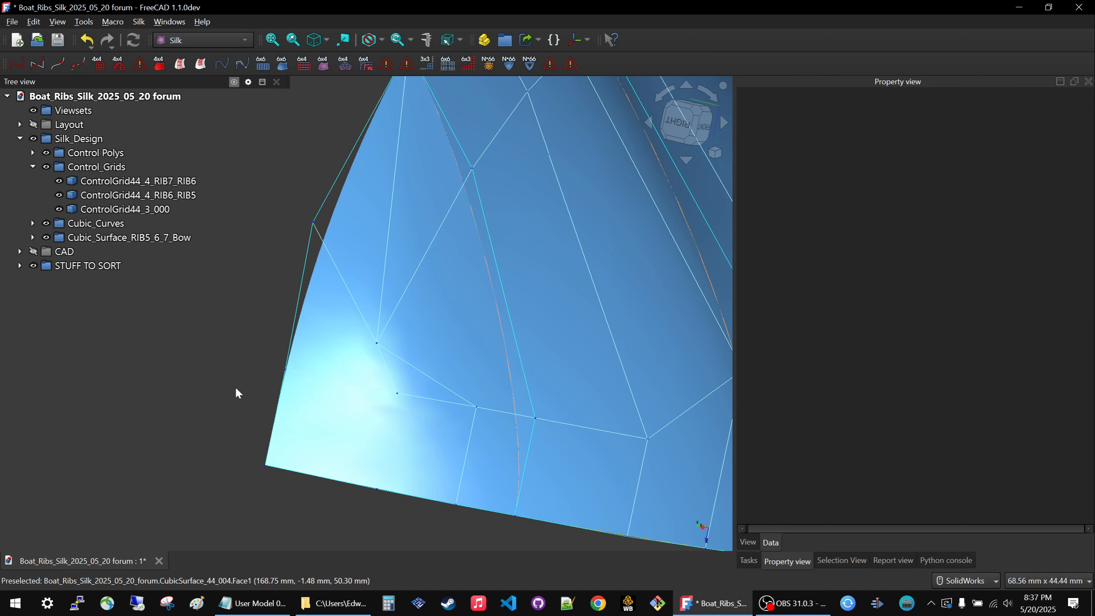
{"action": "scroll", "coordinate": [420, 345], "scroll_direction": "down", "scroll_amount": 5}
{"action": "scroll", "coordinate": [444, 321], "scroll_direction": "up", "scroll_amount": 1}
{"action": "middle_click_drag", "start_coordinate": [444, 321], "coordinate": [399, 334]}
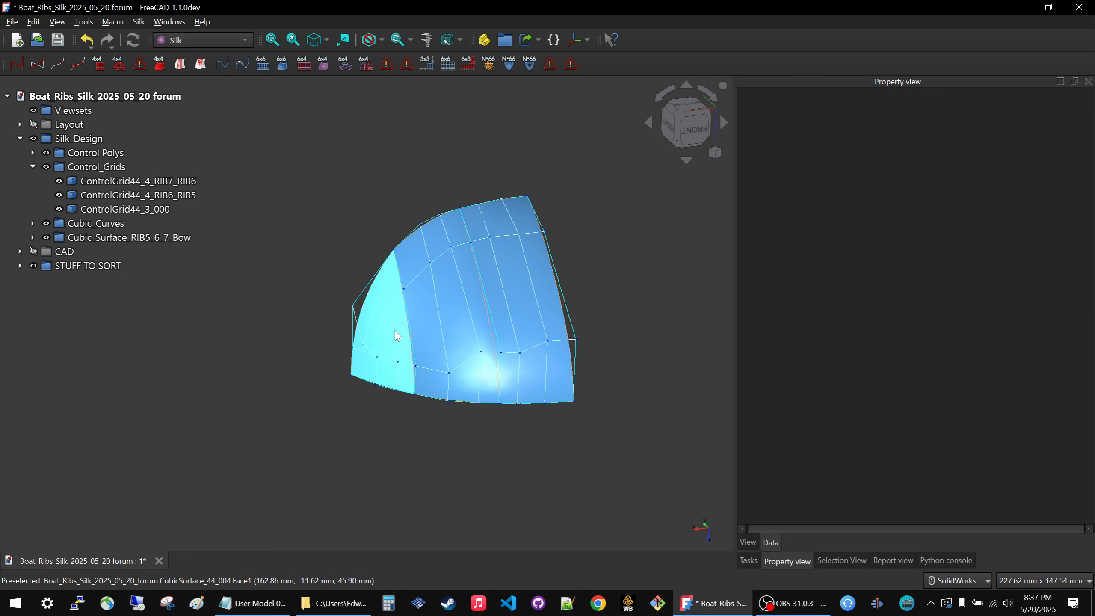
Highlight the RIB7_RIB6 and RIB6_RIB5 control grids in the model, and hide the Control Polys group.
{"action": "left_click", "coordinate": [98, 195]}
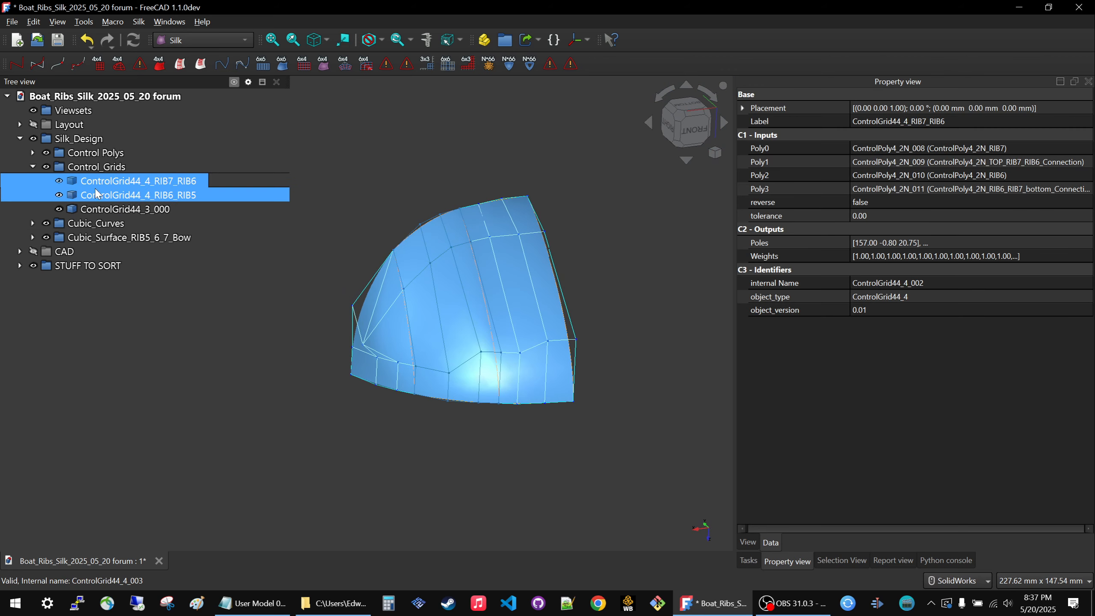
{"action": "mouse_move", "coordinate": [372, 440]}
{"action": "middle_mouse_down"}
{"action": "mouse_move", "coordinate": [329, 440]}
{"action": "mouse_move", "coordinate": [352, 444]}
{"action": "middle_mouse_up"}
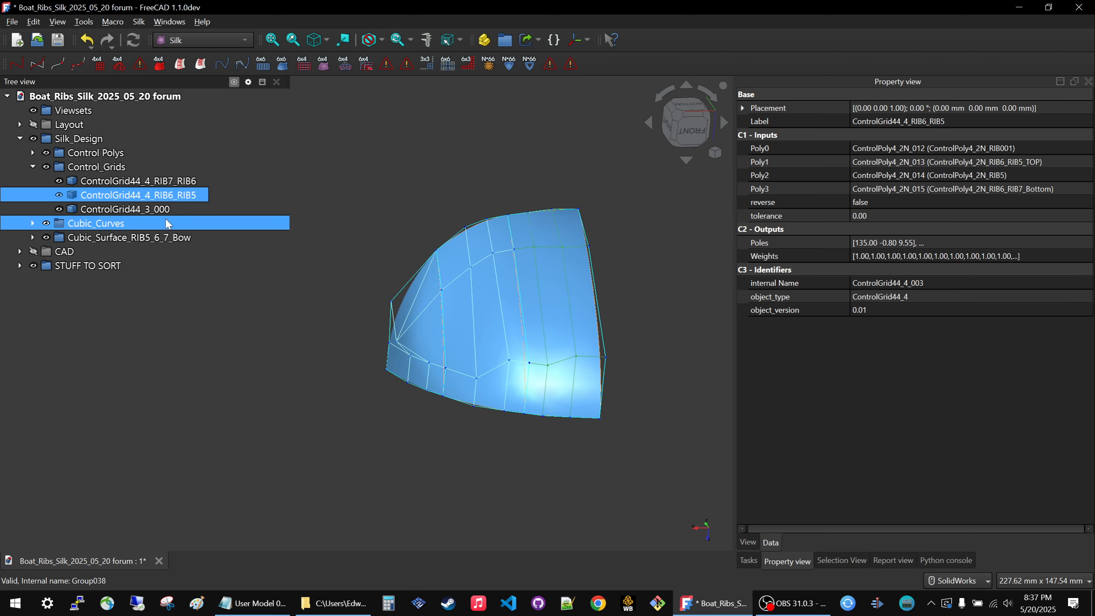
{"action": "left_click", "coordinate": [87, 156]}
{"action": "key", "text": "space"}
{"action": "left_click", "coordinate": [349, 435]}
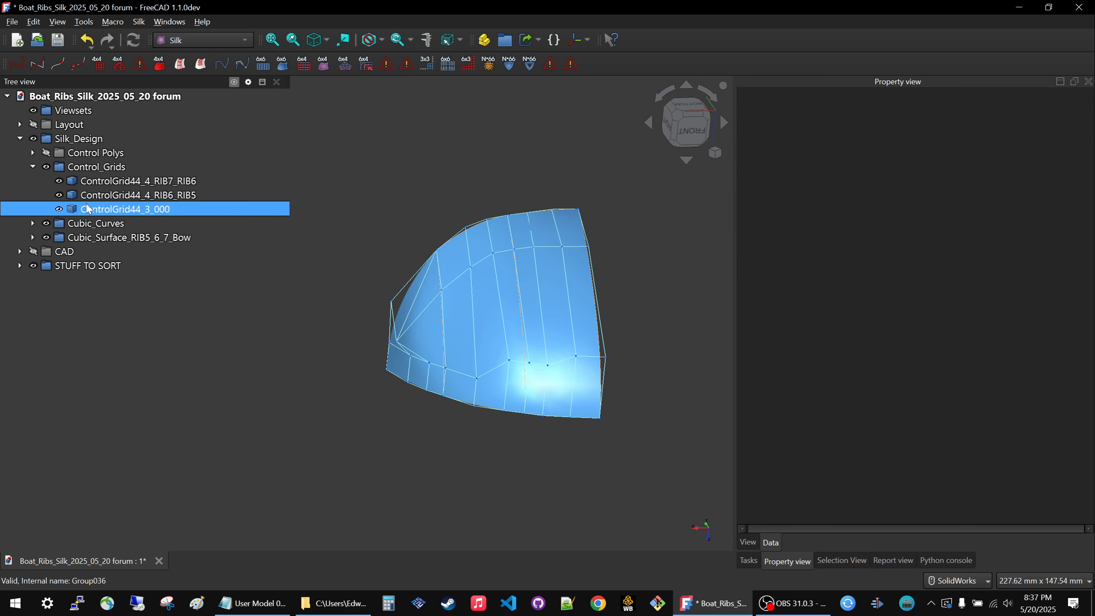
Hide ControlGrid44_4_RIB7_RIB6 and ControlGrid44_3_000, keeping only the RIB6_RIB5 grid shown.
{"action": "left_click", "coordinate": [99, 197]}
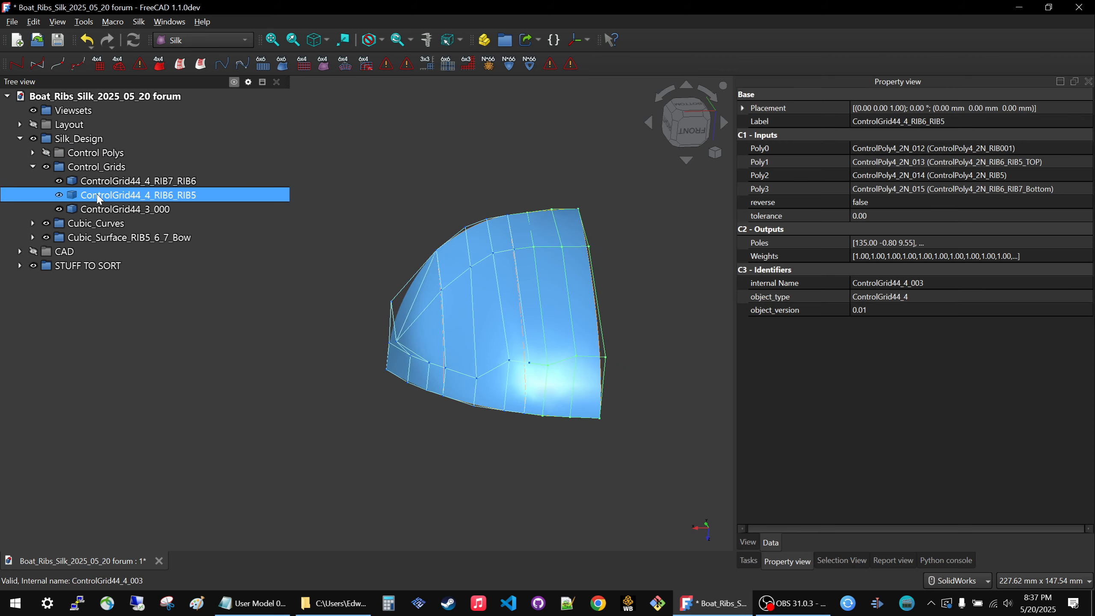
{"action": "left_click", "coordinate": [95, 183]}
{"action": "key", "text": "space"}
{"action": "left_click", "coordinate": [97, 209]}
{"action": "key", "text": "space"}
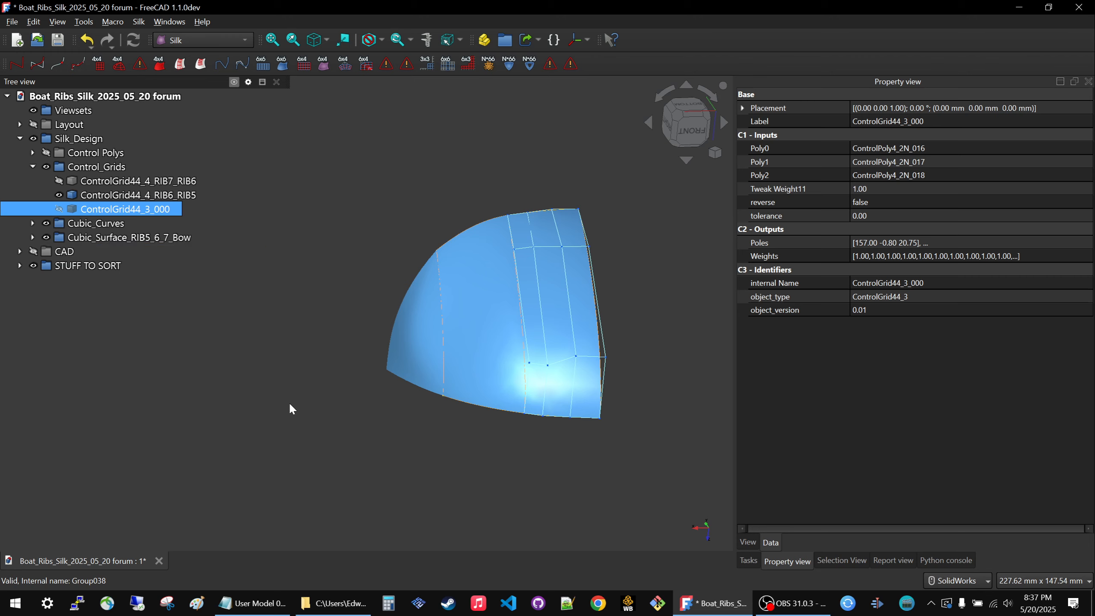
{"action": "left_click", "coordinate": [703, 358]}
{"action": "scroll", "coordinate": [662, 349], "scroll_direction": "up", "scroll_amount": 2}
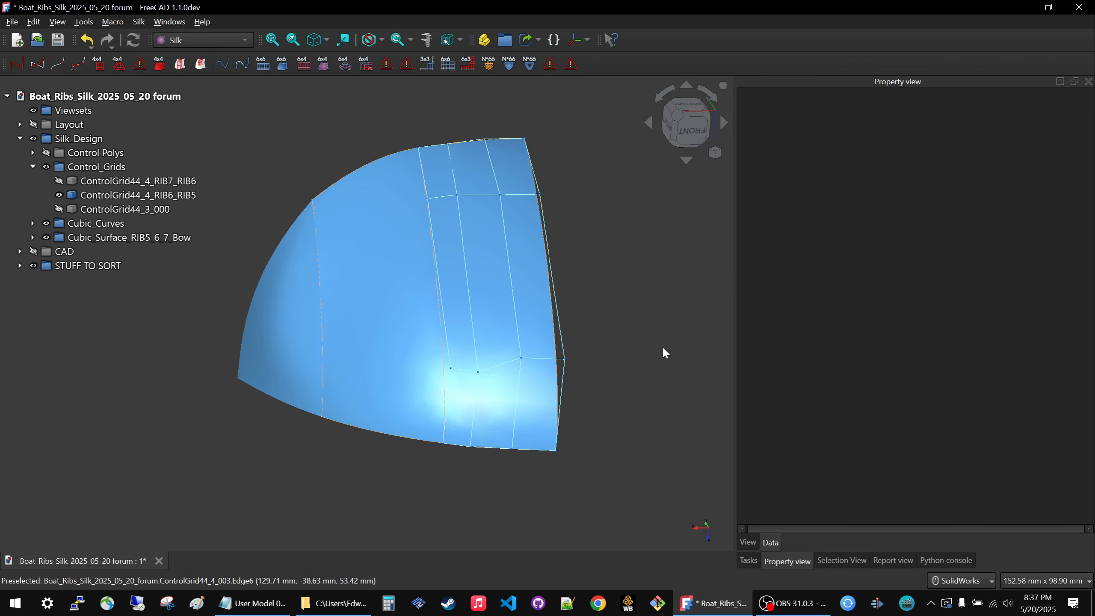
Hide the Cubic_Surface_RIB5_6_7_Bow group and compare the RIB6_RIB5 grid with the cubic curves.
{"action": "left_click", "coordinate": [95, 221]}
{"action": "left_click", "coordinate": [92, 237]}
{"action": "key", "text": "space"}
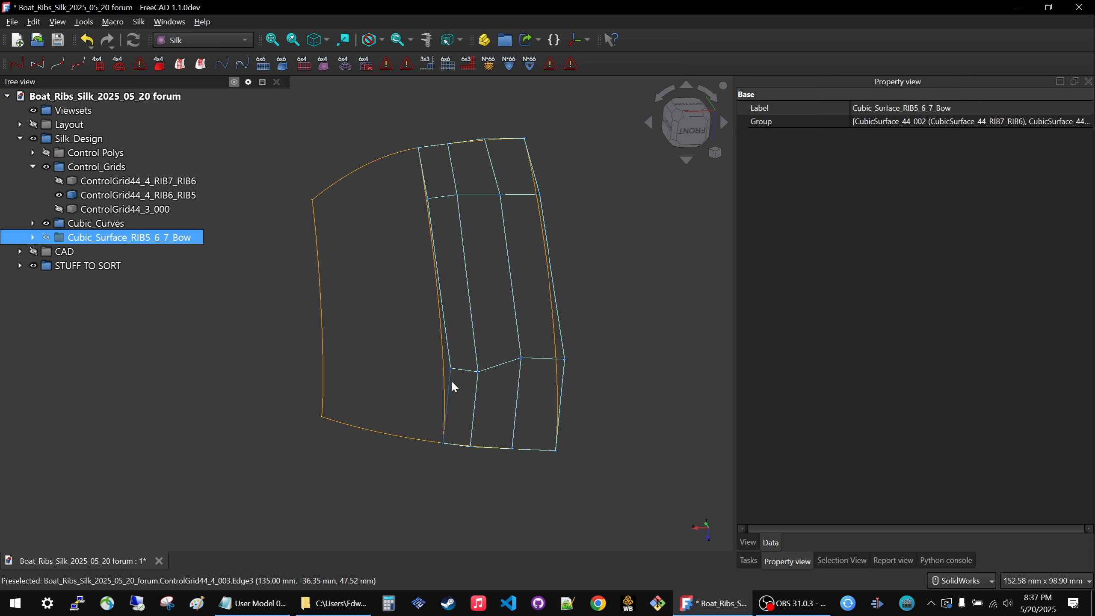
{"action": "middle_click_drag", "start_coordinate": [475, 257], "coordinate": [555, 287]}
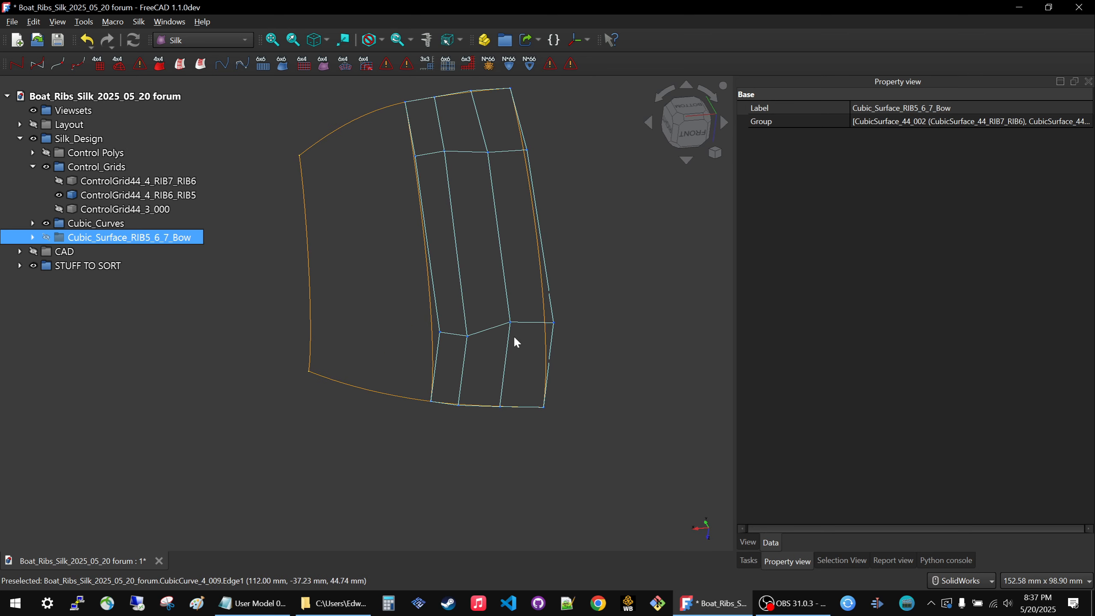
{"action": "scroll", "coordinate": [552, 410], "scroll_direction": "down", "scroll_amount": 1}
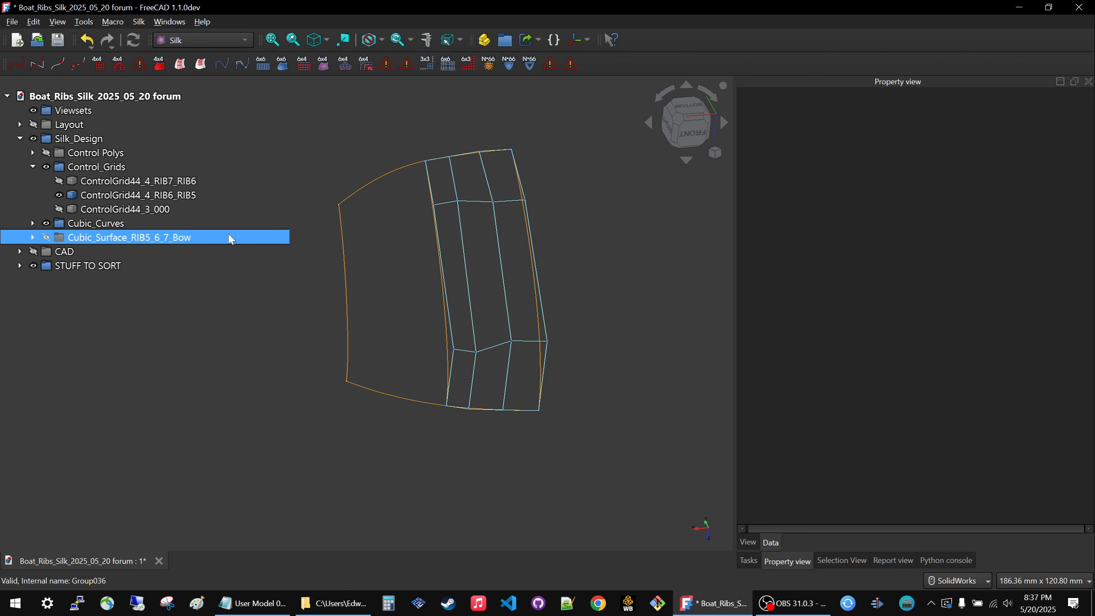
Hide ControlGrid44_4_RIB6_RIB5 and show the Control Polys group together with the cubic curves.
{"action": "left_click", "coordinate": [143, 208]}
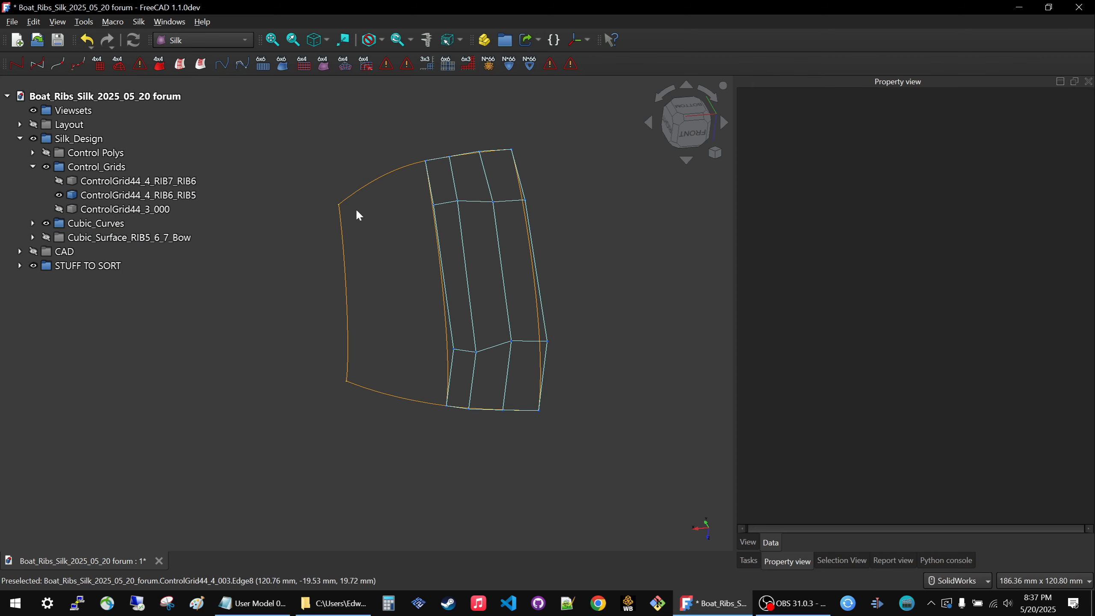
{"action": "left_click", "coordinate": [170, 196]}
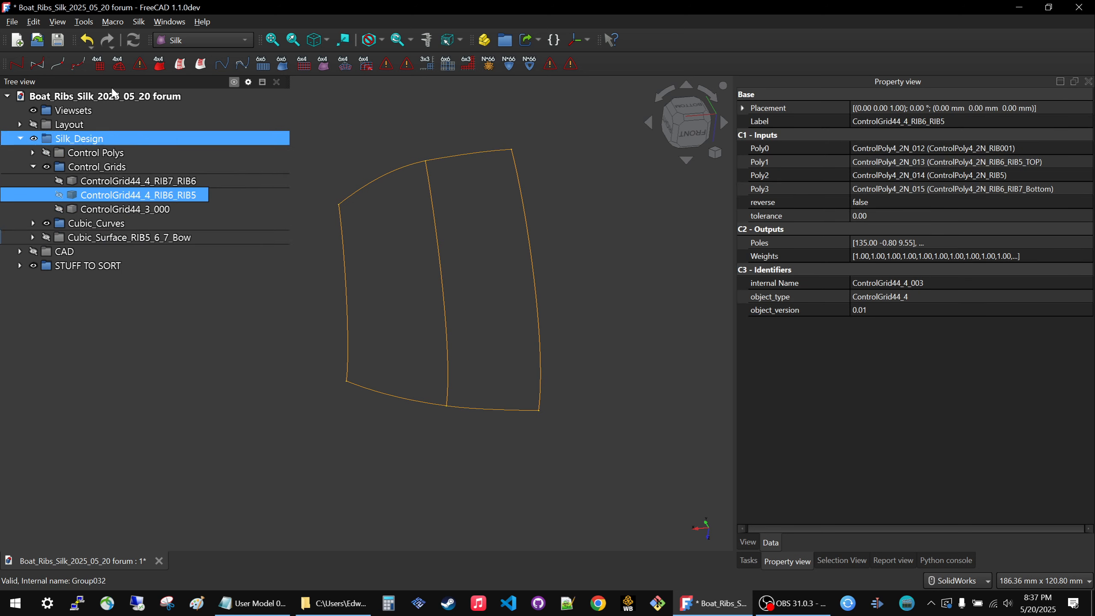
{"action": "left_click", "coordinate": [84, 153]}
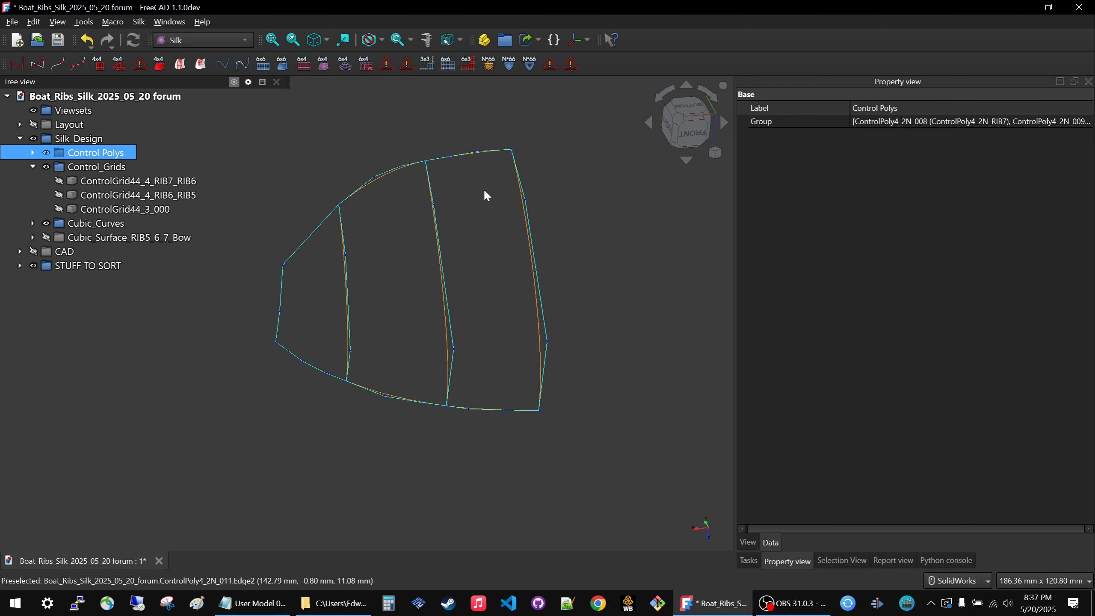
Show the ControlGrid44_4_RIB6_RIB5 and ControlGrid44_4_RIB7_RIB6 grids over the control polys.
{"action": "left_click", "coordinate": [152, 198]}
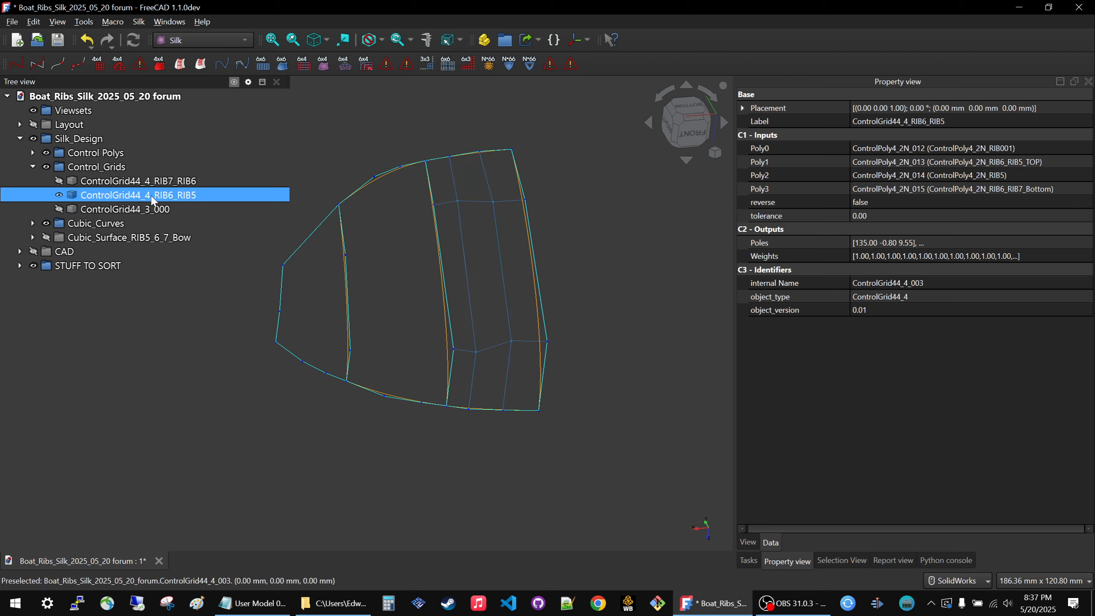
{"action": "left_click", "coordinate": [207, 335]}
{"action": "left_click", "coordinate": [263, 182]}
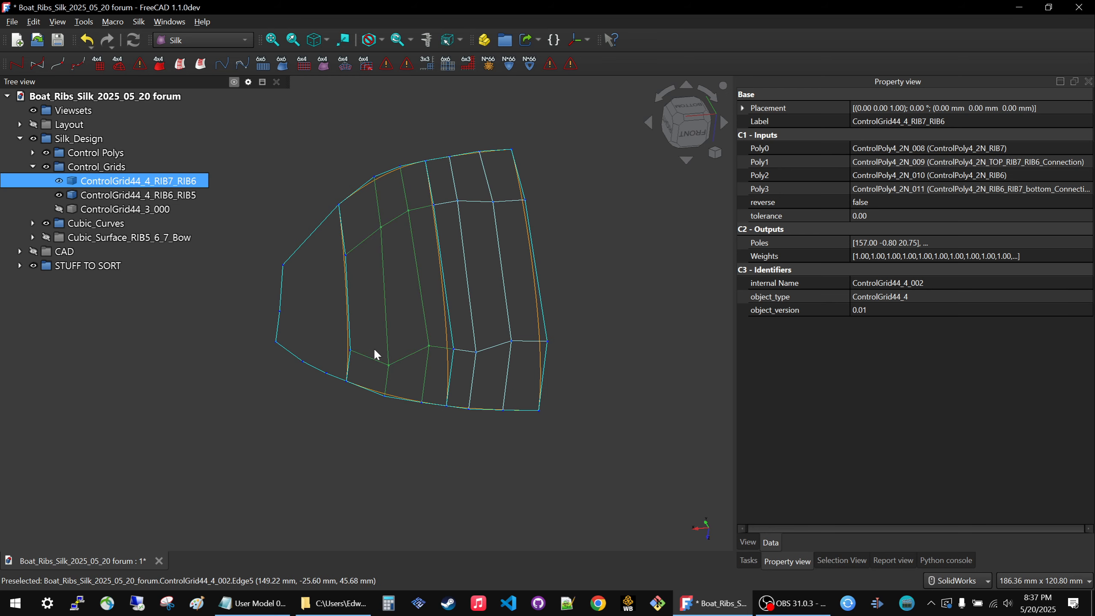
Select ControlGrid44_3_000 and examine the triangular bow area ahead of the two displayed control grids.
{"action": "left_click", "coordinate": [374, 353]}
{"action": "left_click", "coordinate": [172, 209]}
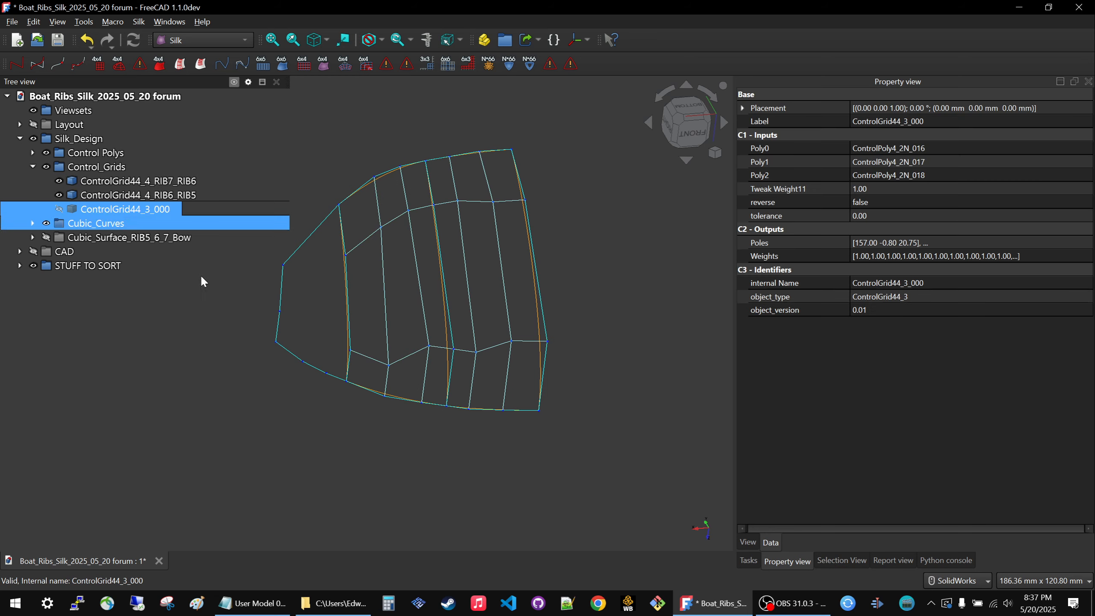
{"action": "scroll", "coordinate": [374, 289], "scroll_direction": "down", "scroll_amount": 3}
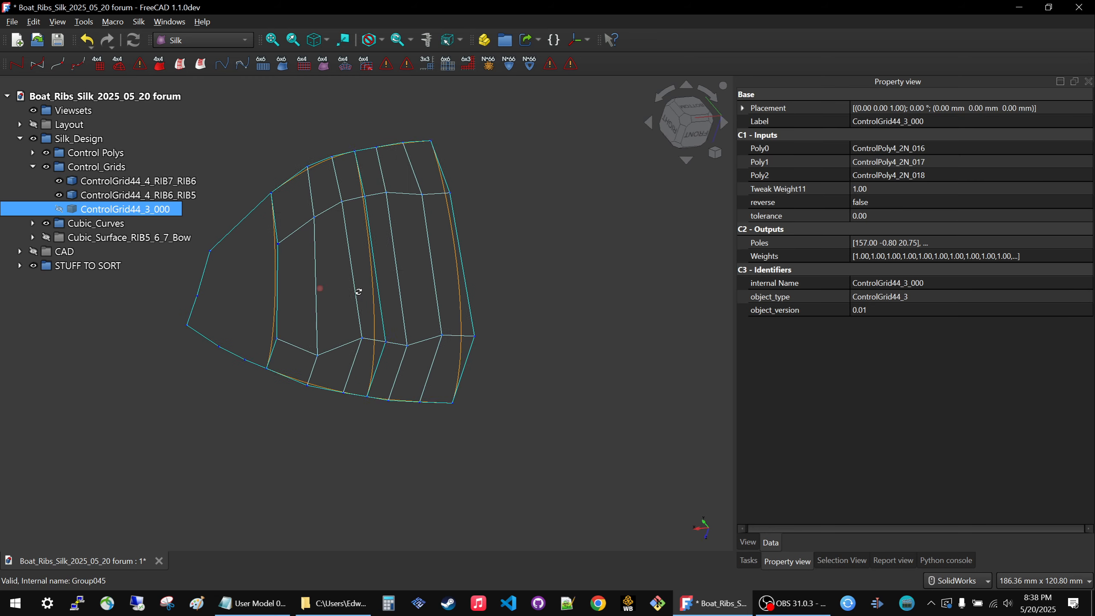
{"action": "scroll", "coordinate": [303, 279], "scroll_direction": "up", "scroll_amount": 3}
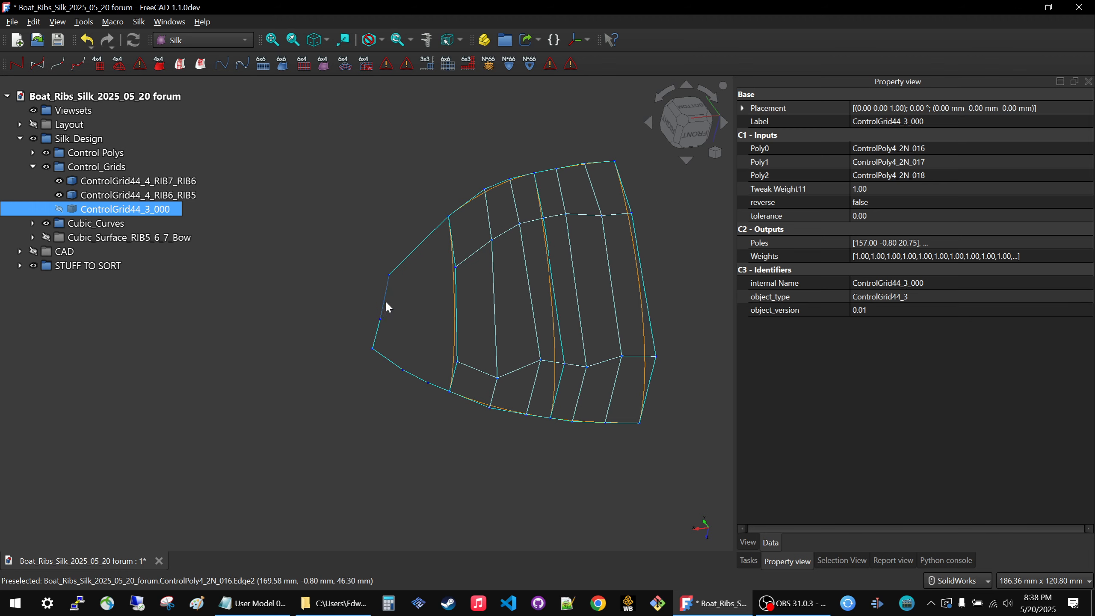
{"action": "middle_click_drag", "start_coordinate": [386, 306], "coordinate": [368, 293]}
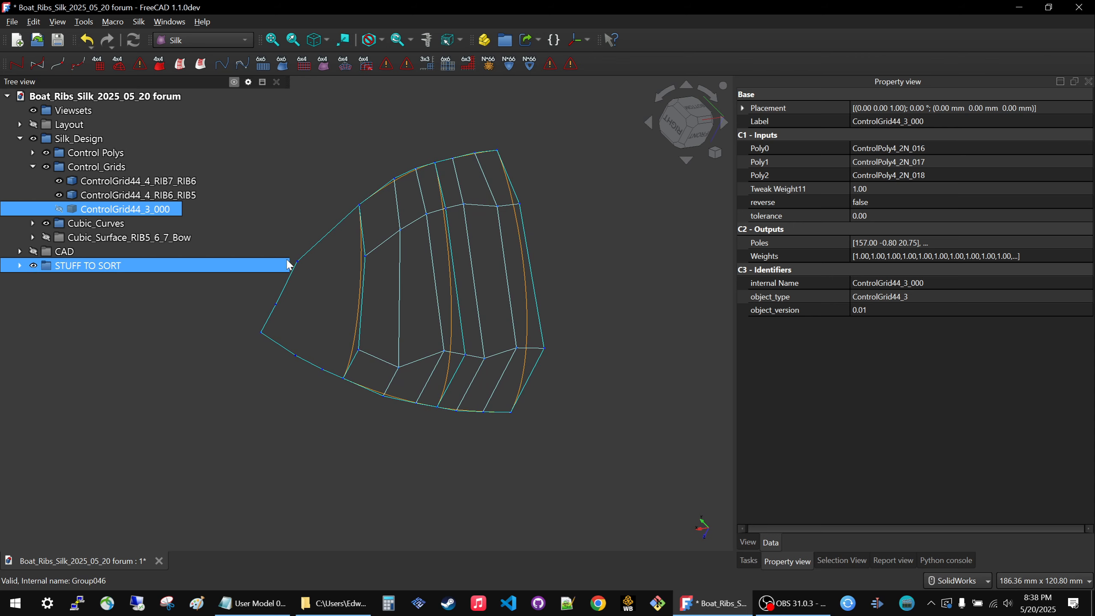
Hide the Control_Grids group, leaving the control polys and cubic curves displayed.
{"action": "left_click", "coordinate": [80, 227]}
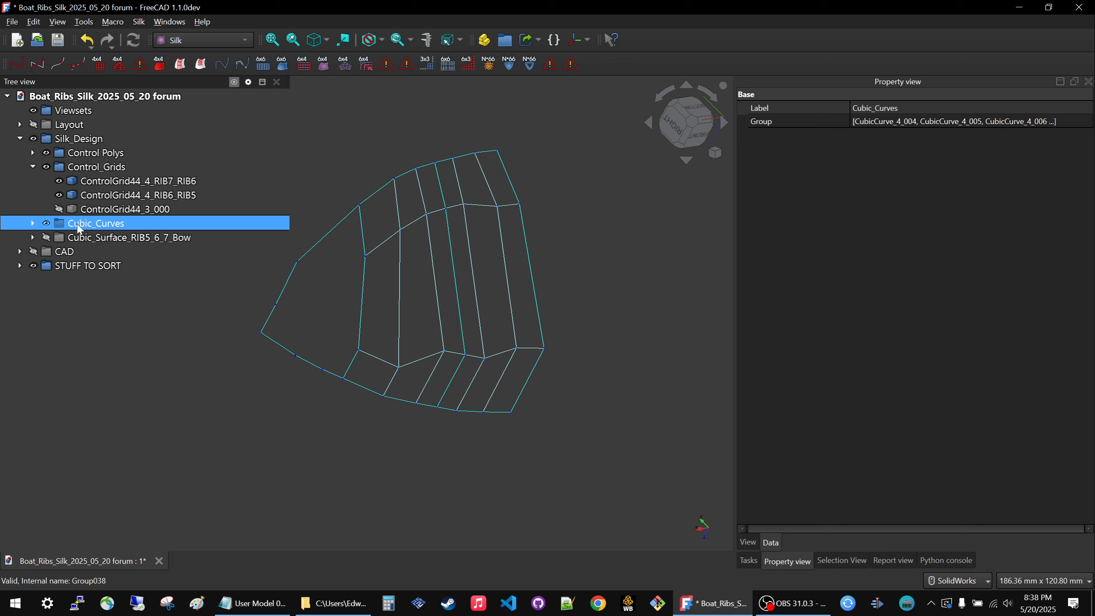
{"action": "left_click", "coordinate": [90, 169]}
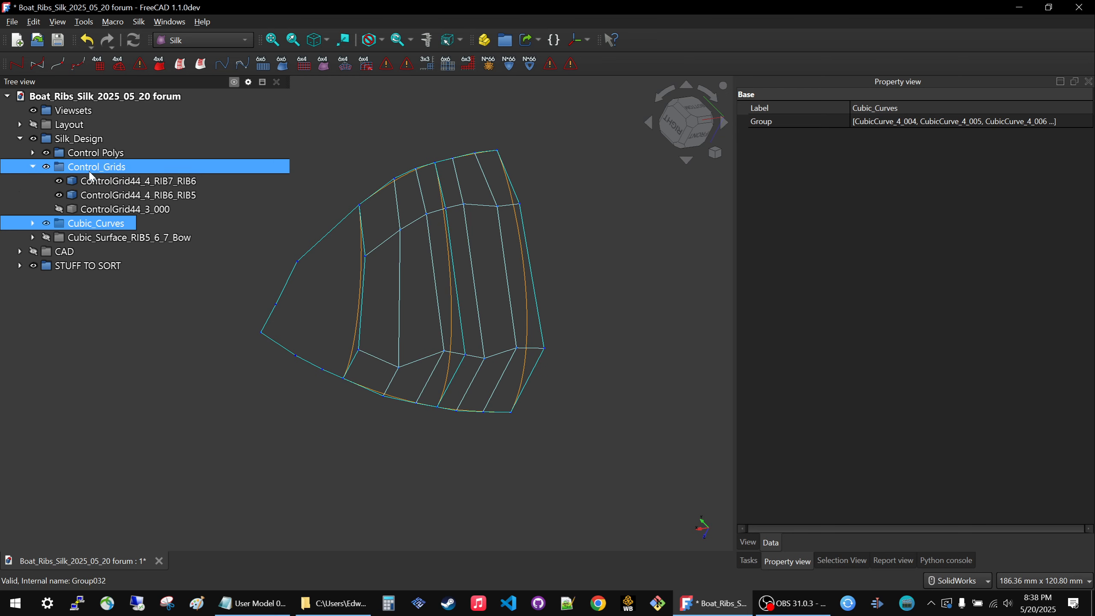
{"action": "key", "text": "space"}
{"action": "key", "text": "space"}
{"action": "key", "text": "space"}
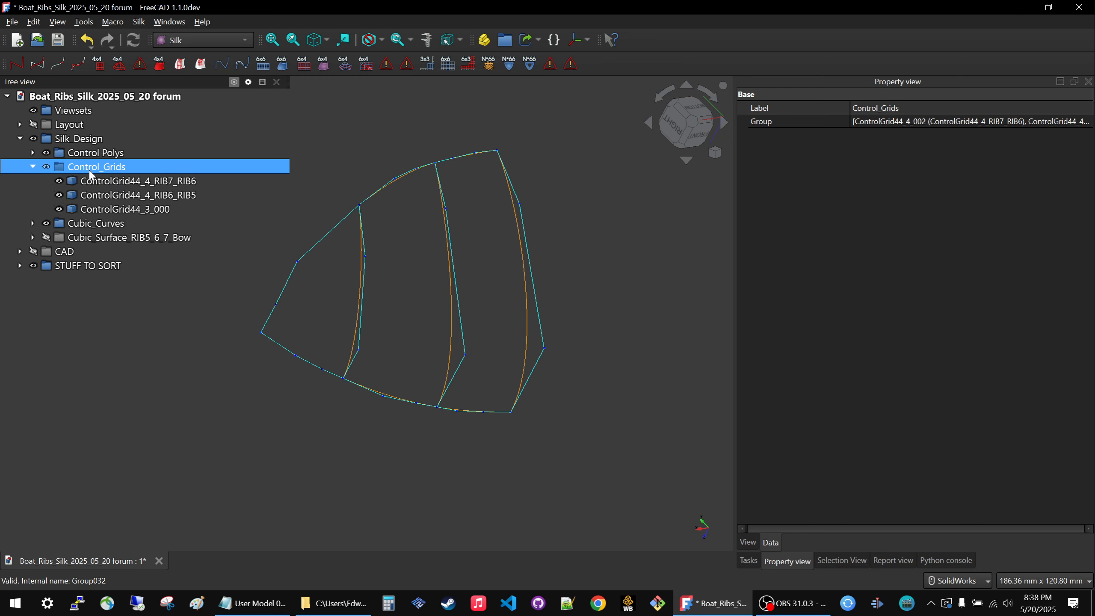
Toggle the Cubic_Curves and Control Polys groups to compare which bow polys have matching curves.
{"action": "left_click", "coordinate": [91, 225]}
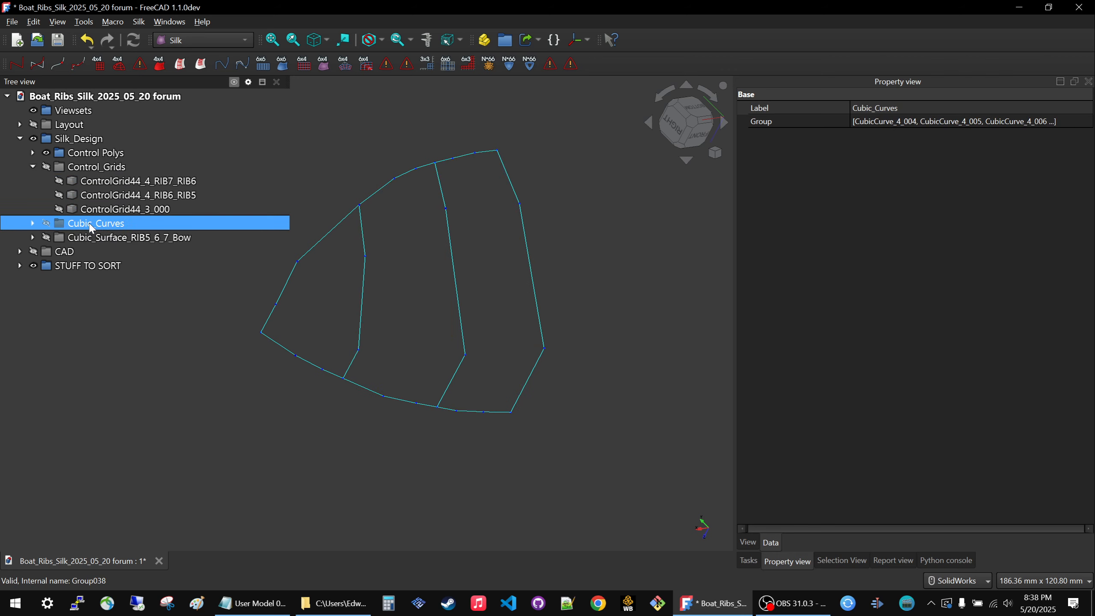
{"action": "key", "text": "space"}
{"action": "left_click", "coordinate": [81, 158]}
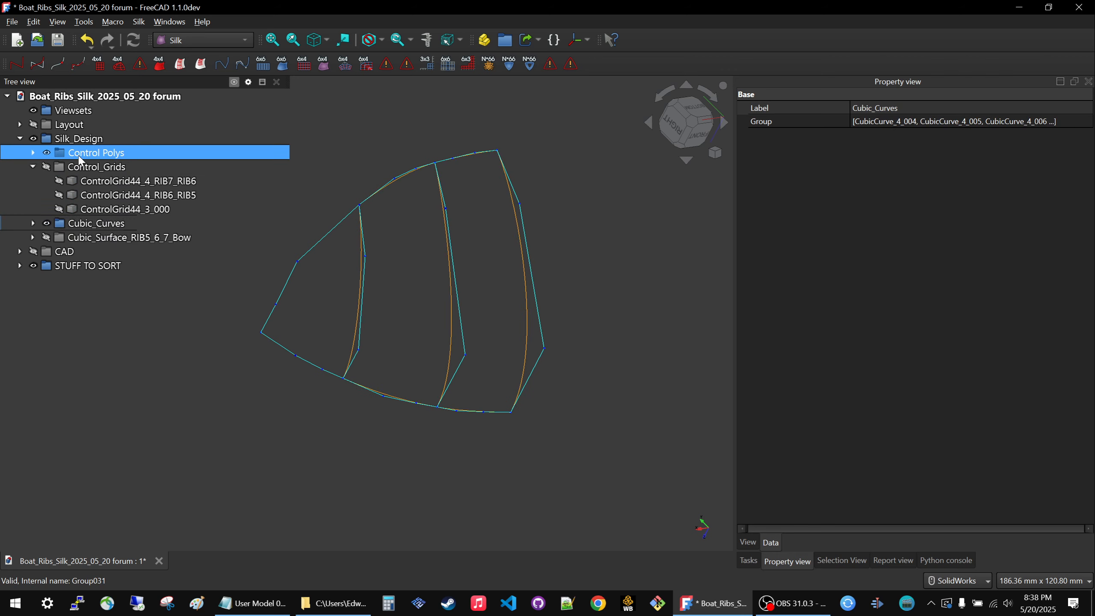
{"action": "key", "text": "space"}
{"action": "key", "text": "space"}
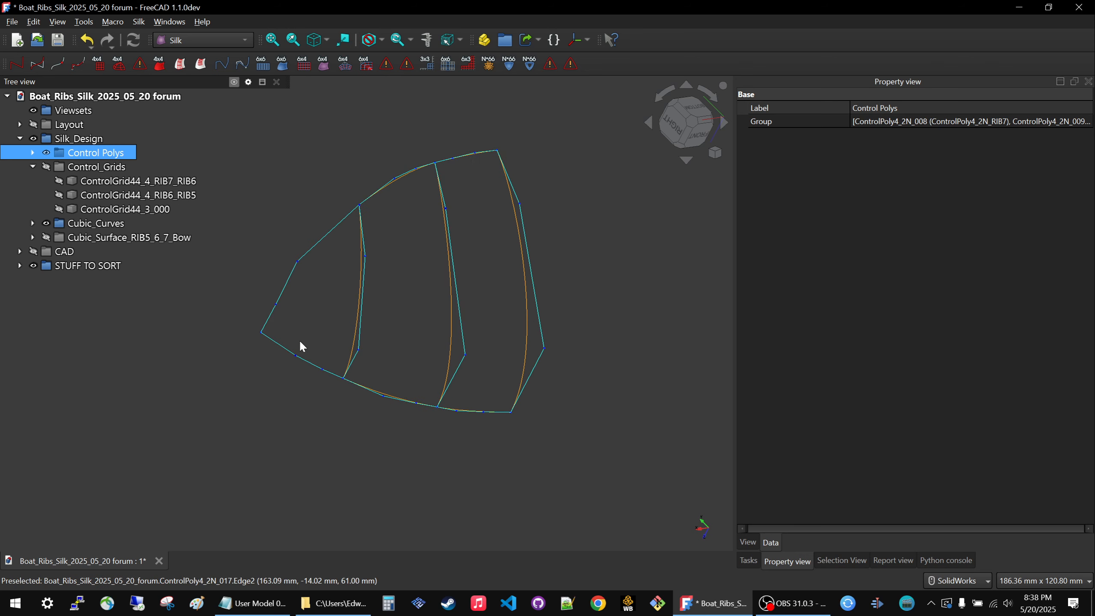
{"action": "key", "text": "space"}
{"action": "key", "text": "space"}
{"action": "left_click", "coordinate": [300, 341]}
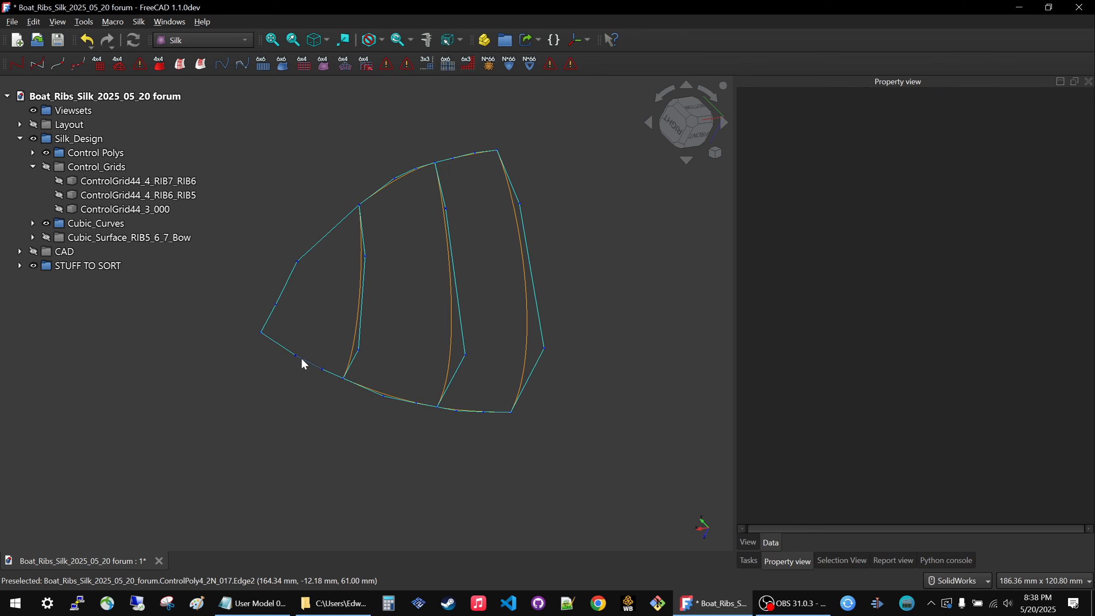
Create a cubic curve from the lower bow edge poly ControlPoly4_2N_017, and hide that poly.
{"action": "left_click", "coordinate": [302, 359]}
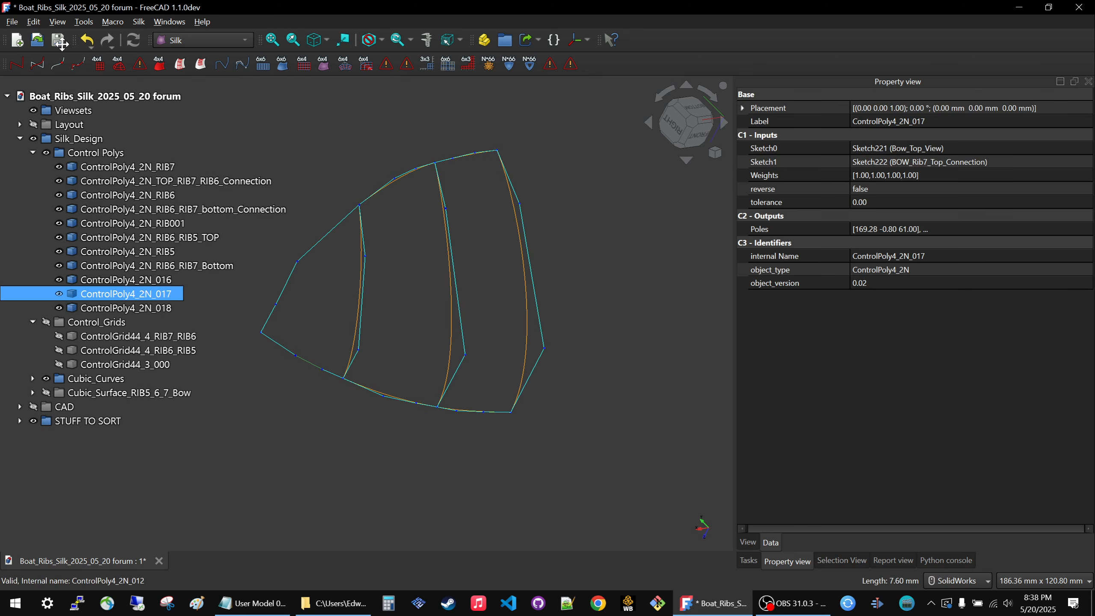
{"action": "left_click", "coordinate": [35, 65]}
{"action": "key", "text": "space"}
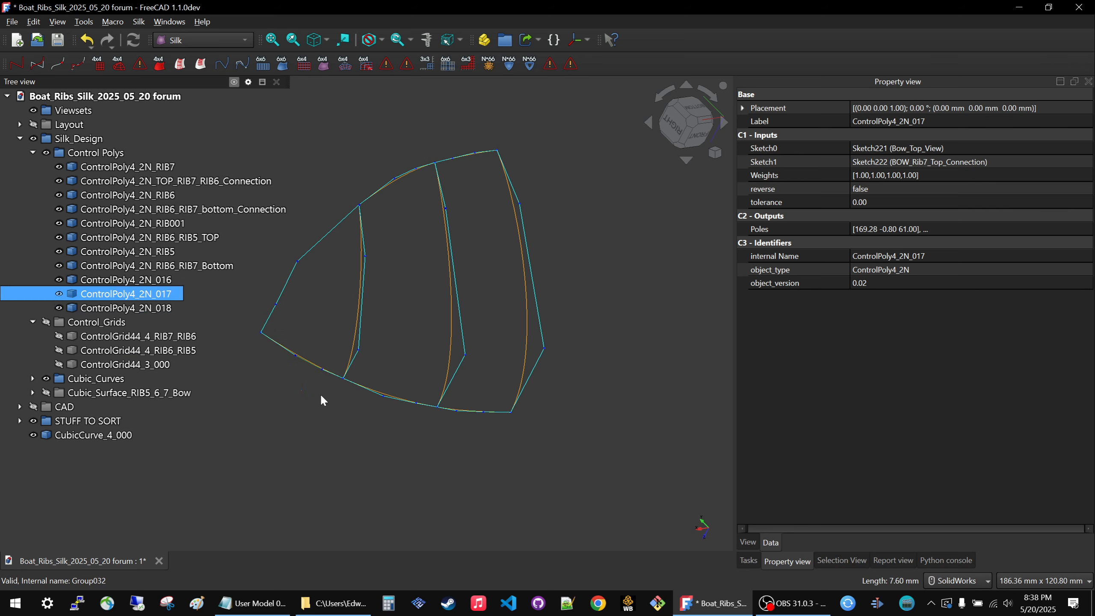
{"action": "left_click", "coordinate": [300, 356]}
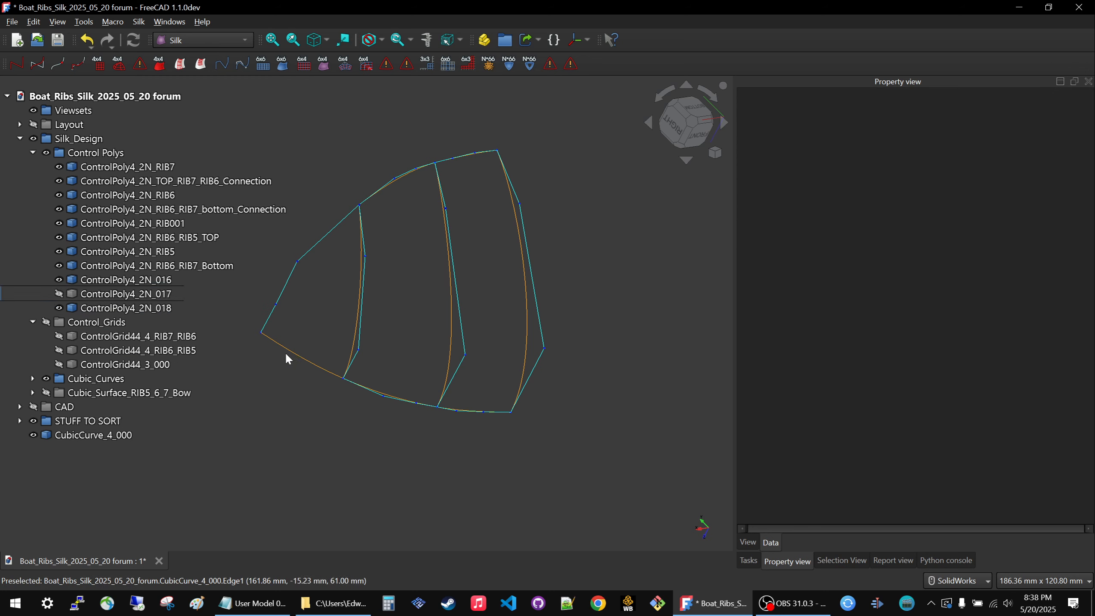
Move the new lower bow edge curve into the Cubic_Curves group and check it by toggling the group's visibility.
{"action": "left_click", "coordinate": [66, 437]}
{"action": "left_click_drag", "start_coordinate": [70, 438], "coordinate": [103, 379]}
{"action": "left_click", "coordinate": [437, 462]}
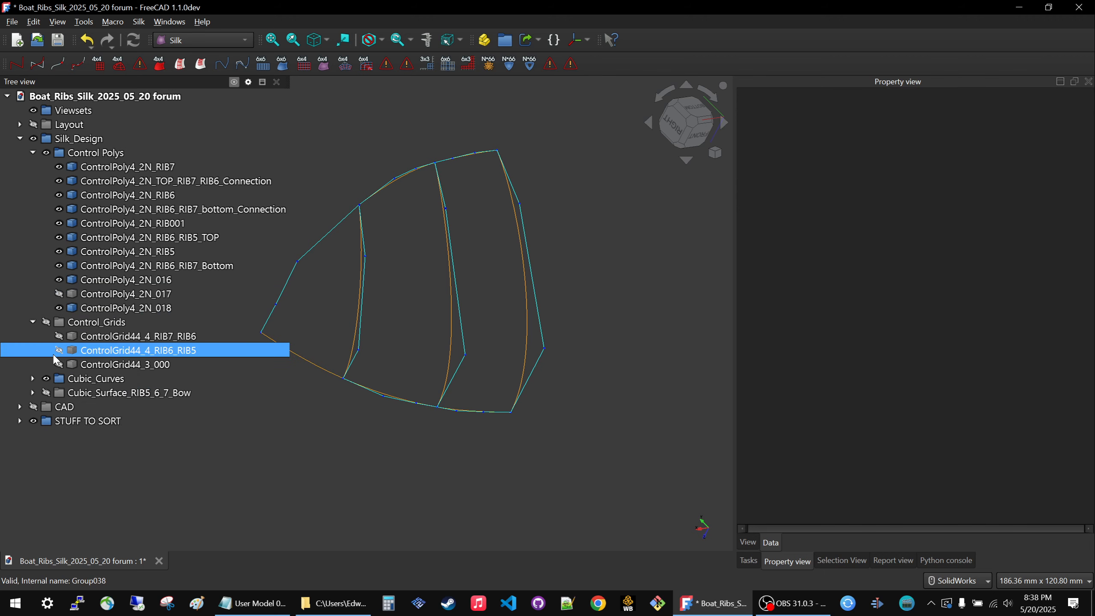
{"action": "left_click", "coordinate": [71, 379]}
{"action": "key", "text": "space"}
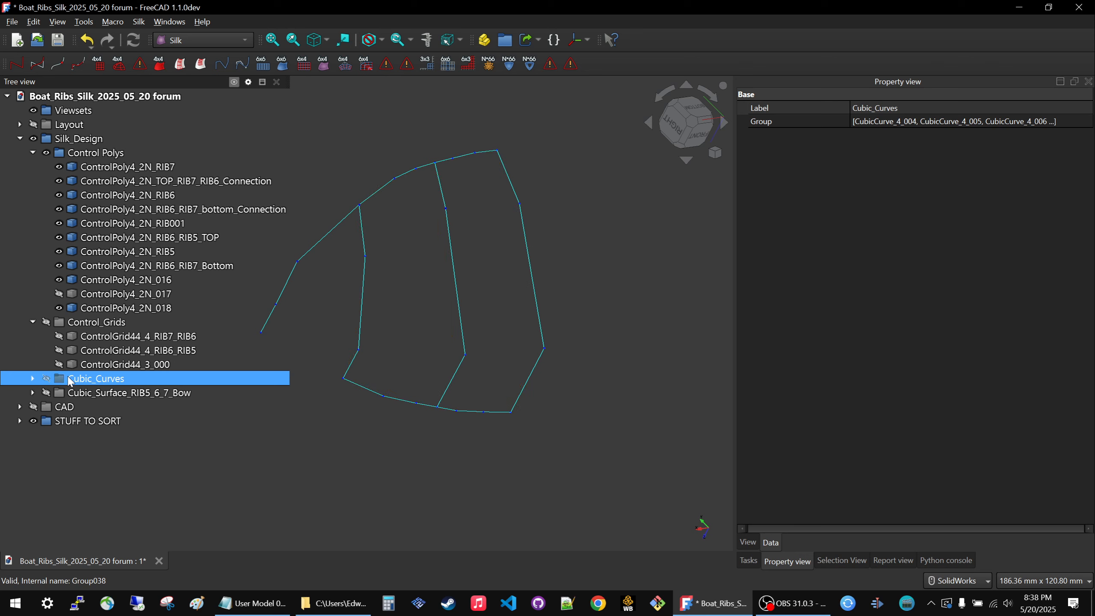
{"action": "key", "text": "space"}
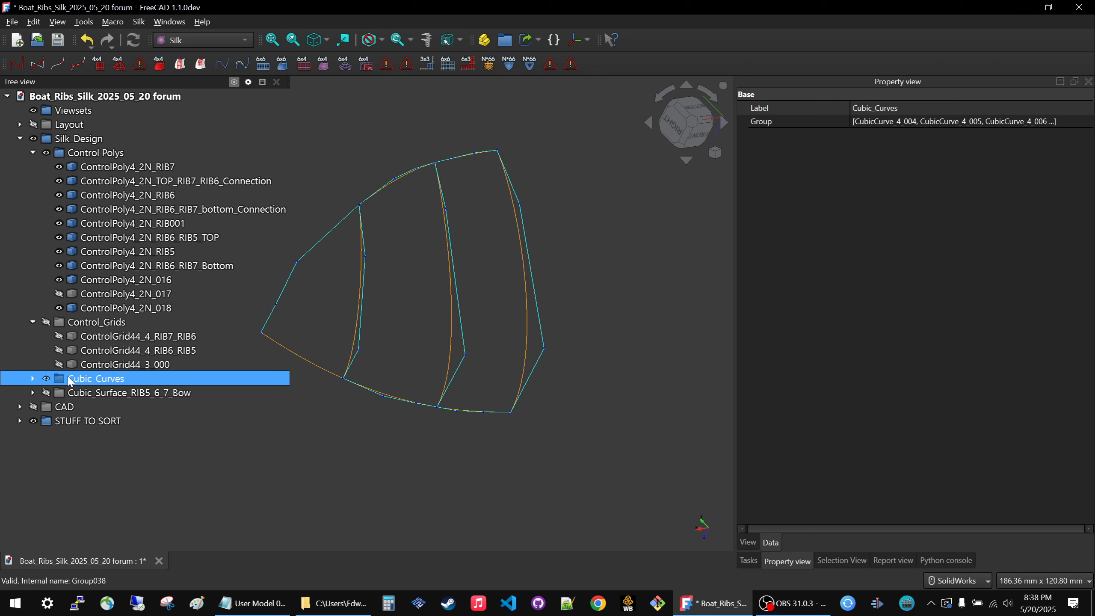
Create a cubic curve from the upper bow edge poly ControlPoly4_2N_016, and hide that poly.
{"action": "left_click", "coordinate": [311, 249]}
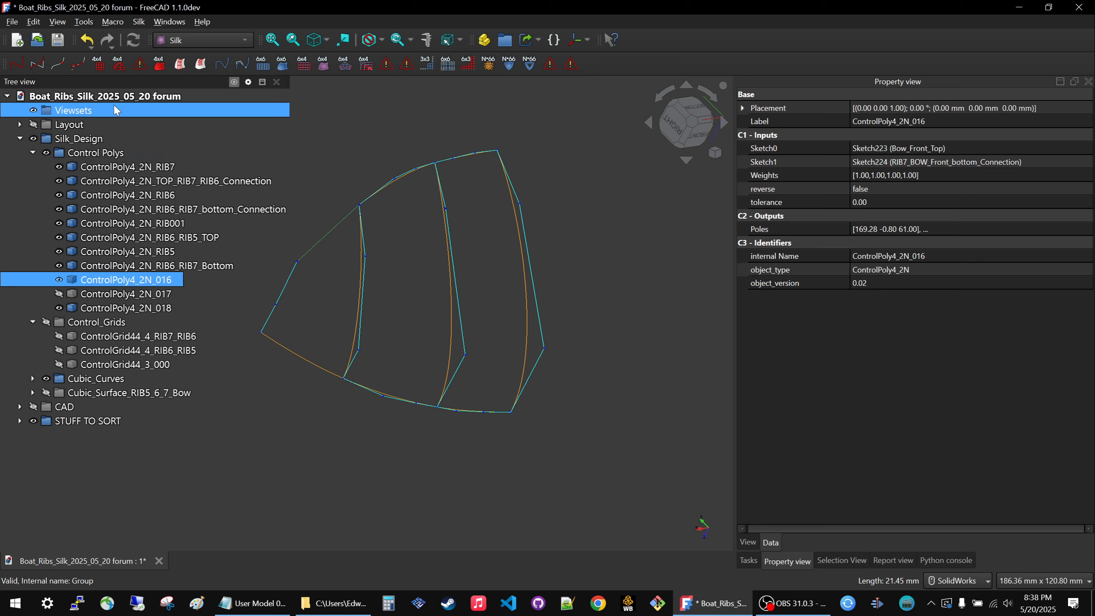
{"action": "left_click", "coordinate": [36, 64]}
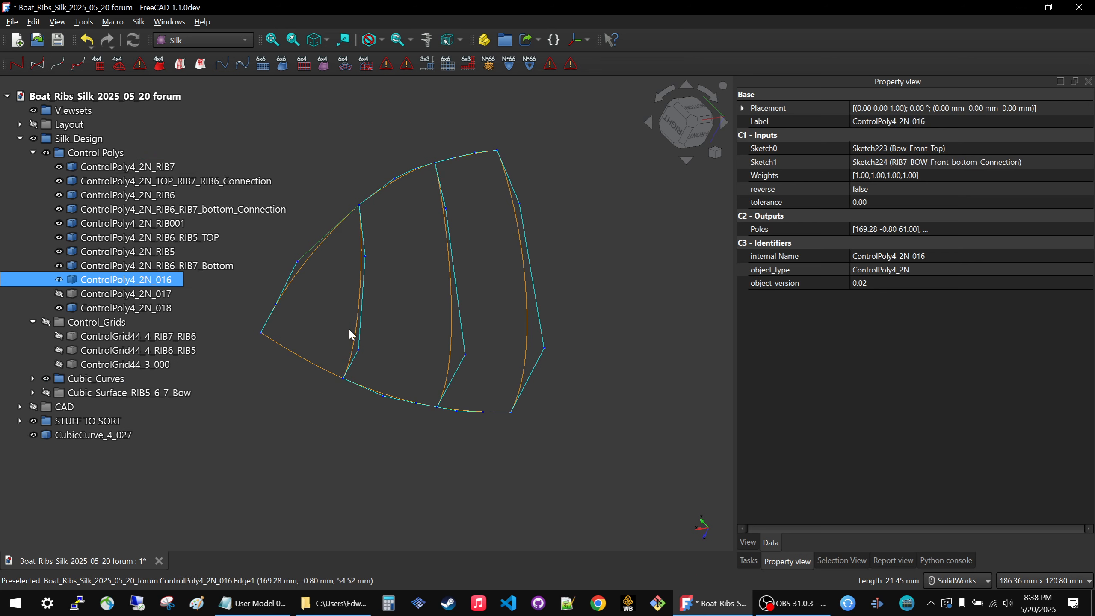
{"action": "key", "text": "space"}
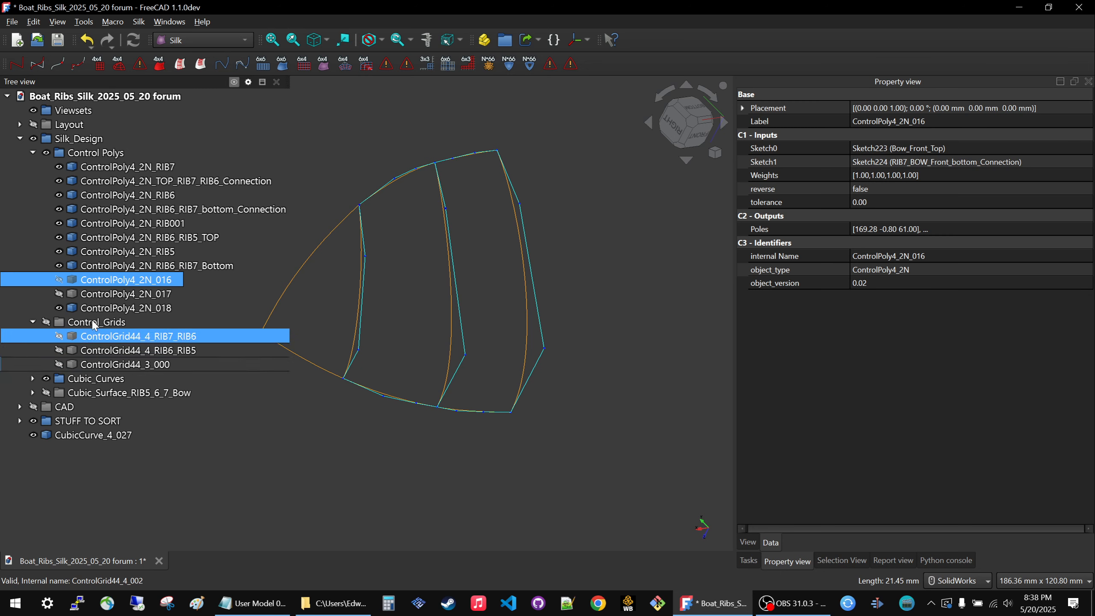
Try to move the new upper bow edge curve into the Cubic_Curves group.
{"action": "double_click", "coordinate": [86, 434]}
{"action": "left_click_drag", "start_coordinate": [87, 435], "coordinate": [110, 381]}
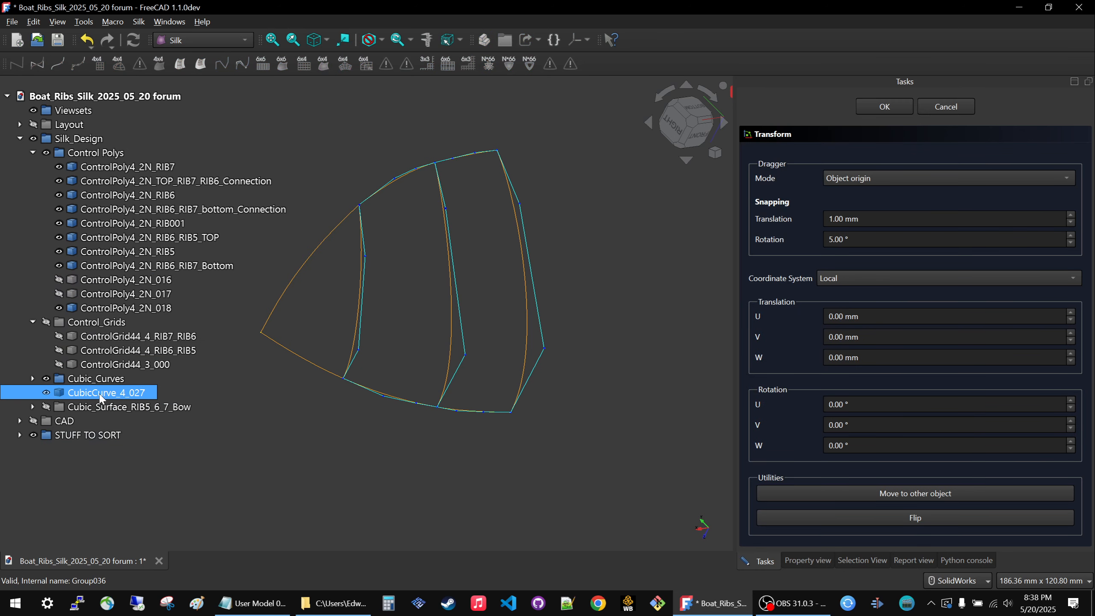
{"action": "left_click_drag", "start_coordinate": [66, 393], "coordinate": [84, 373]}
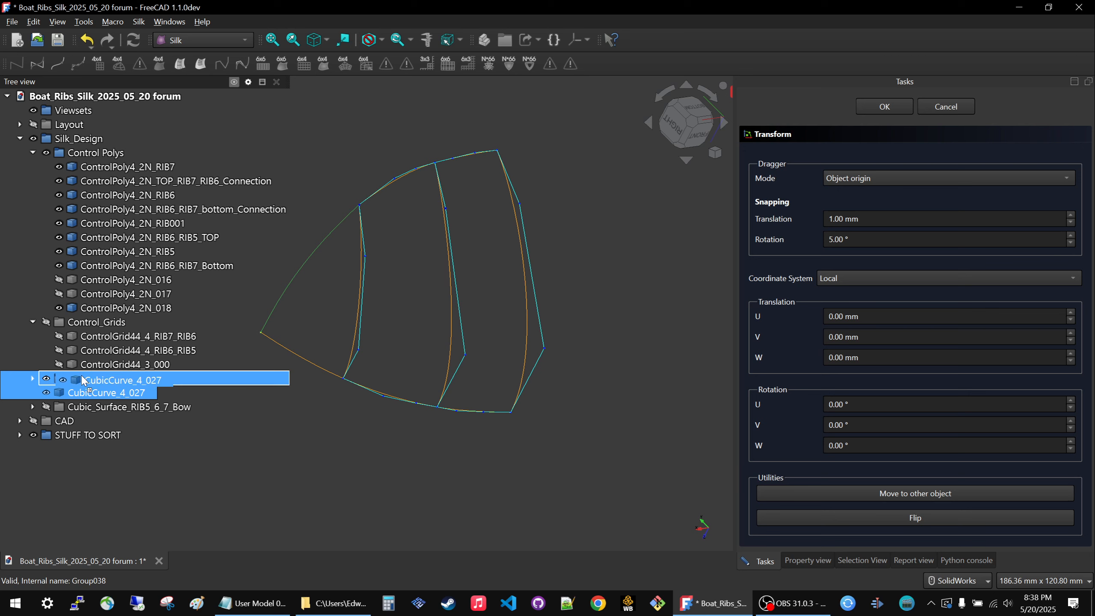
Collapse the Control_Grids and Control Polys groups, and toggle Cubic_Surface_RIB5_6_7_Bow on and off.
{"action": "left_click", "coordinate": [33, 322]}
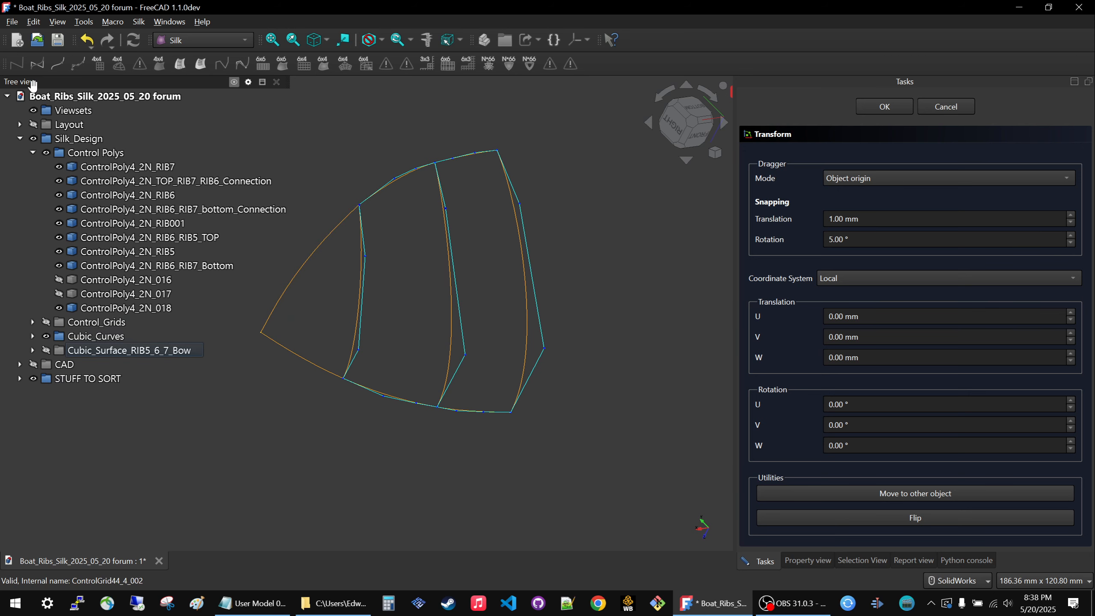
{"action": "double_click", "coordinate": [68, 153]}
{"action": "left_click", "coordinate": [64, 195]}
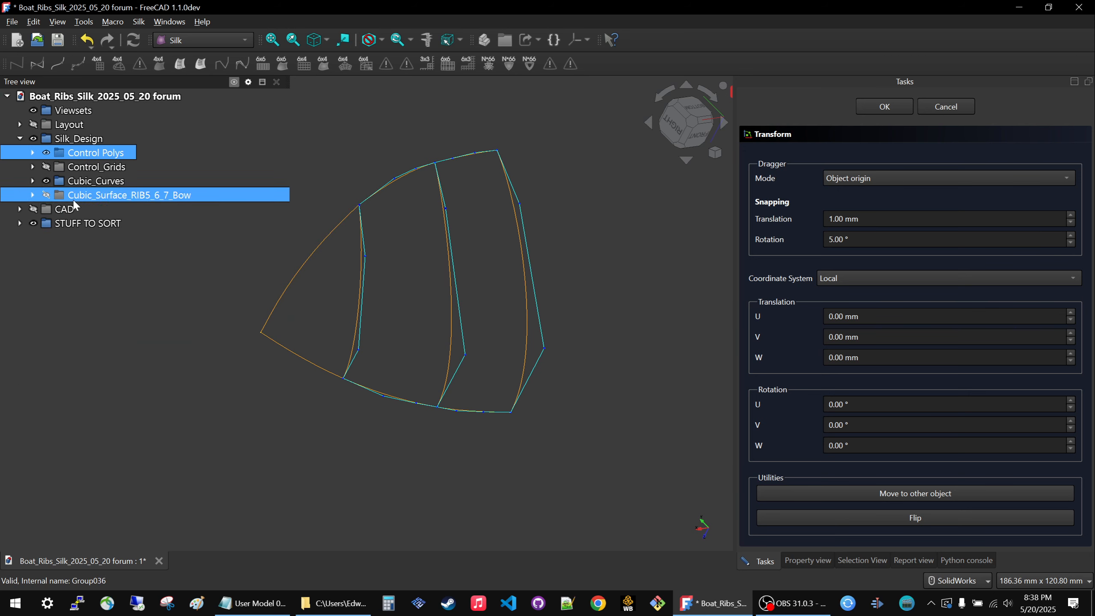
{"action": "key", "text": "space"}
Hide the Cubic_Curves group and display all the control polys on their own.
{"action": "key", "text": "space"}
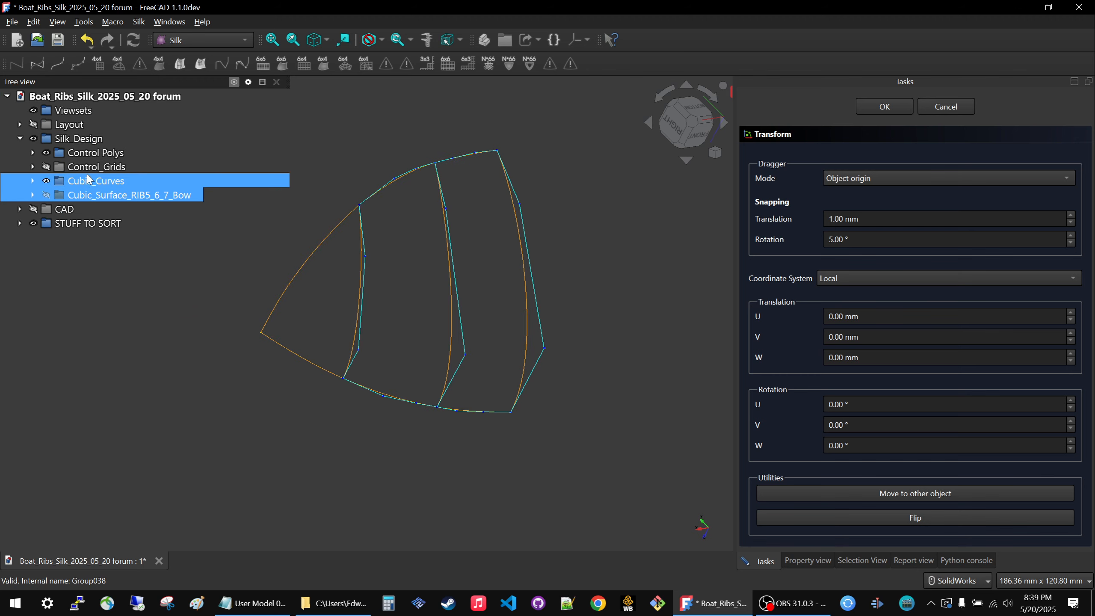
{"action": "left_click", "coordinate": [87, 178]}
{"action": "key", "text": "space"}
{"action": "left_click", "coordinate": [85, 156]}
{"action": "key", "text": "space"}
{"action": "key", "text": "space"}
{"action": "key", "text": "space"}
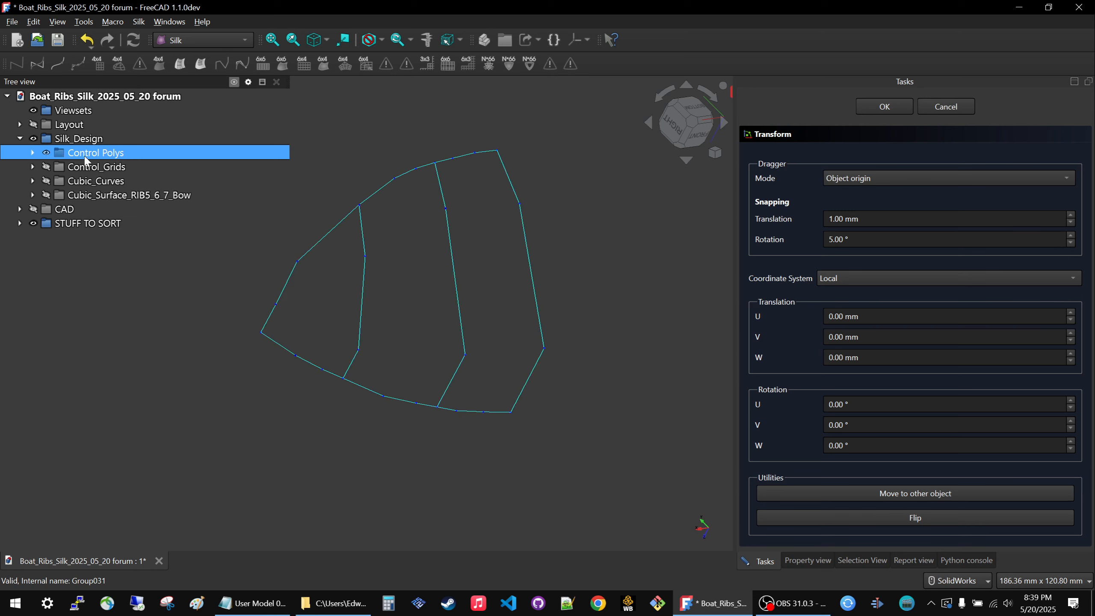
Toggle the Layout group on and off, and swap the Control Polys display for the Cubic_Curves group.
{"action": "key", "text": "space"}
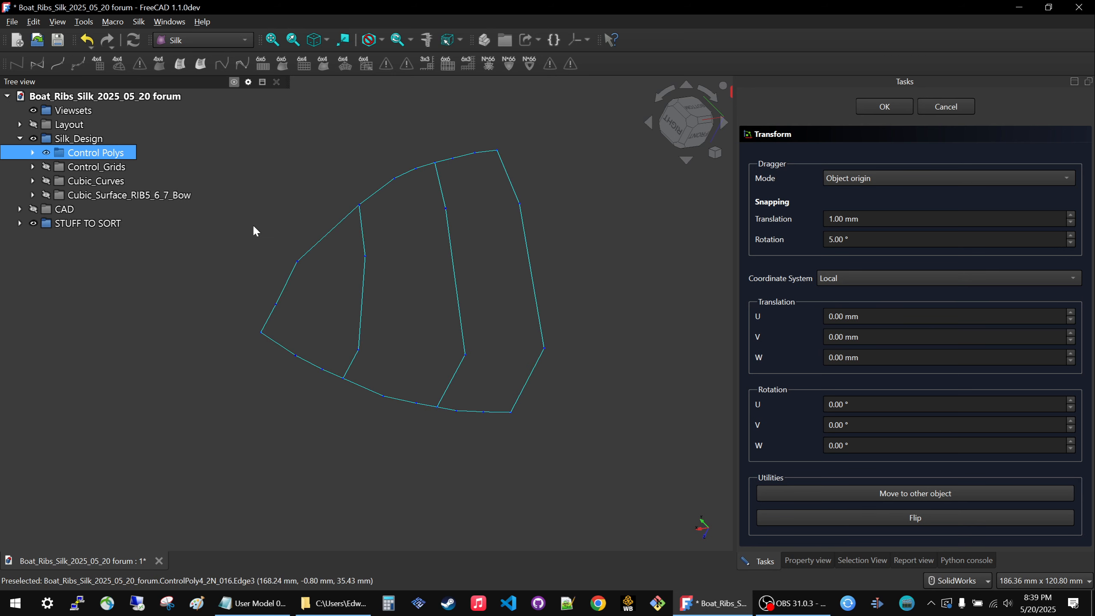
{"action": "left_click", "coordinate": [73, 124]}
{"action": "key", "text": "space"}
{"action": "key", "text": "space"}
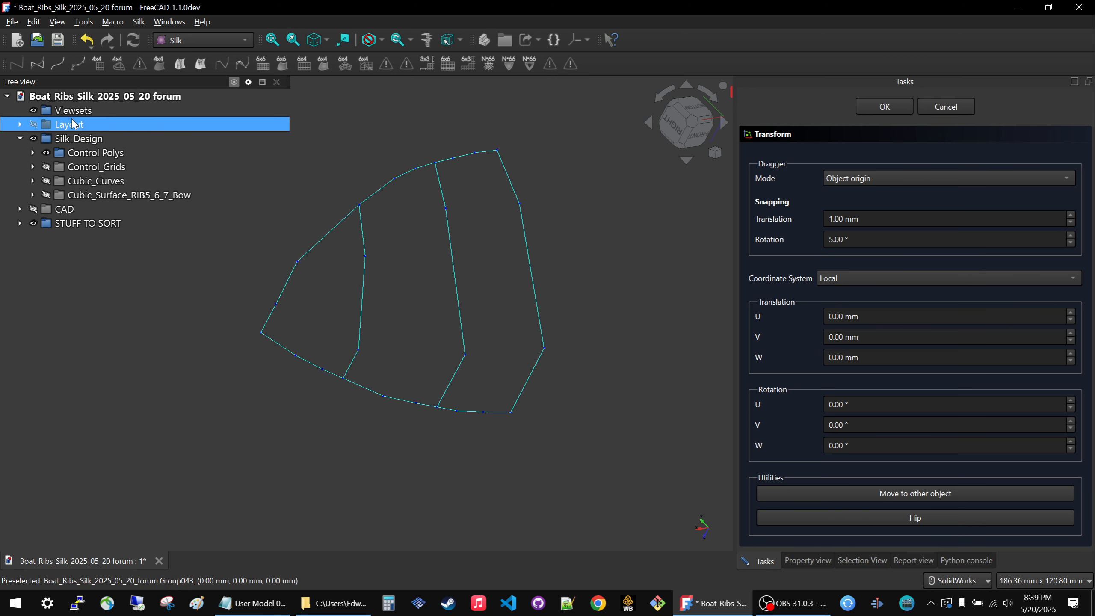
{"action": "left_click", "coordinate": [93, 180]}
{"action": "key", "text": "space"}
{"action": "left_click", "coordinate": [95, 153]}
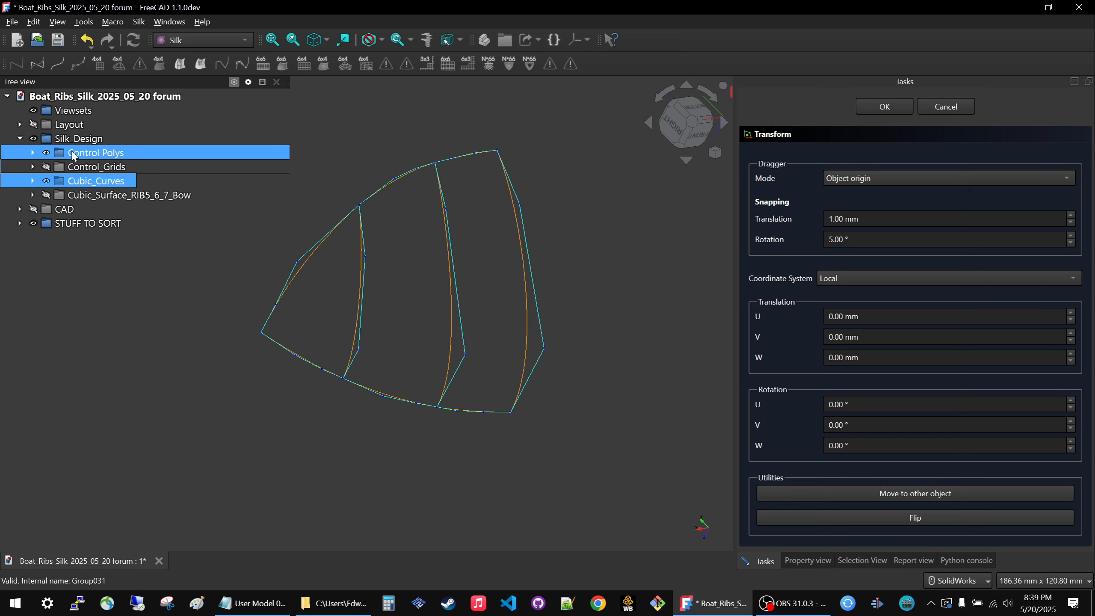
{"action": "key", "text": "space"}
Cancel the open transform of CubicCurve_4_027 and show the complete Control Polys group over the cubic curves.
{"action": "middle_click_drag", "start_coordinate": [334, 337], "coordinate": [399, 313]}
{"action": "scroll", "coordinate": [363, 401], "scroll_direction": "down", "scroll_amount": 3}
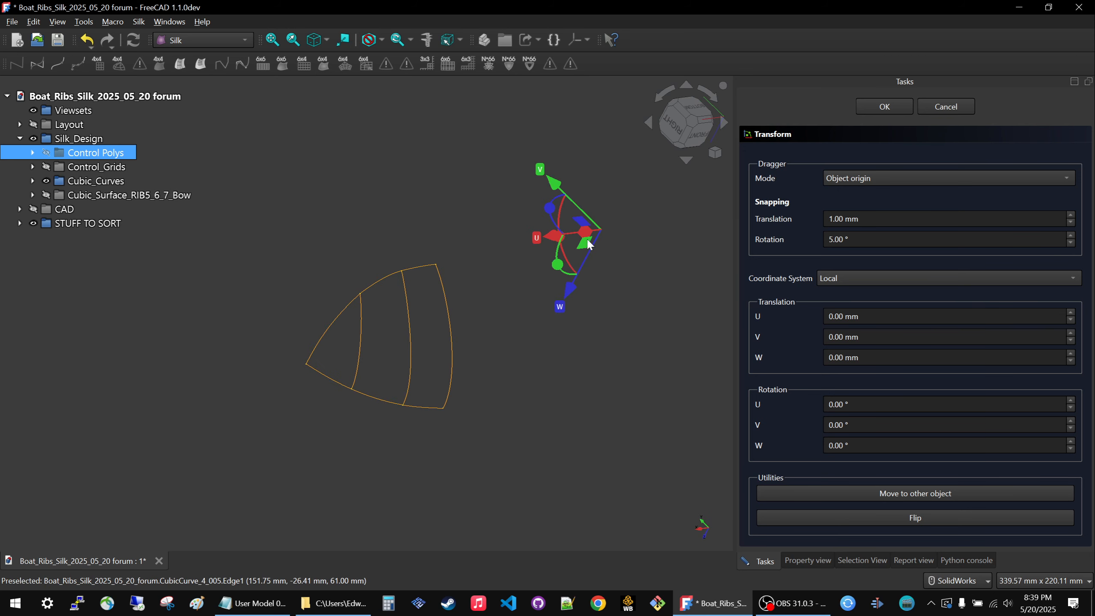
{"action": "left_click", "coordinate": [945, 107]}
{"action": "scroll", "coordinate": [366, 368], "scroll_direction": "up", "scroll_amount": 4}
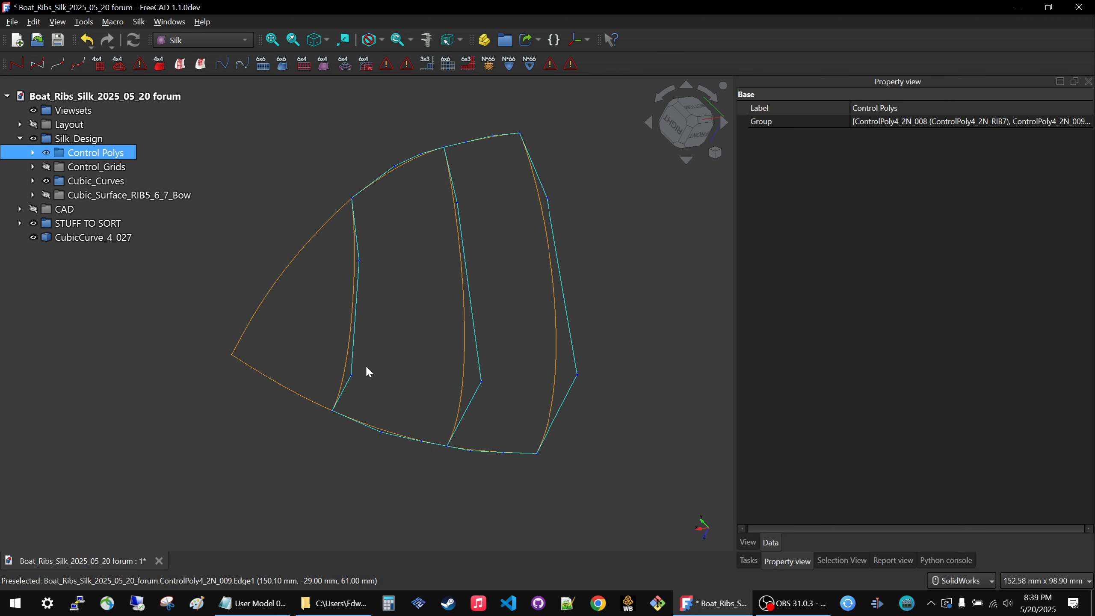
{"action": "key", "text": "space"}
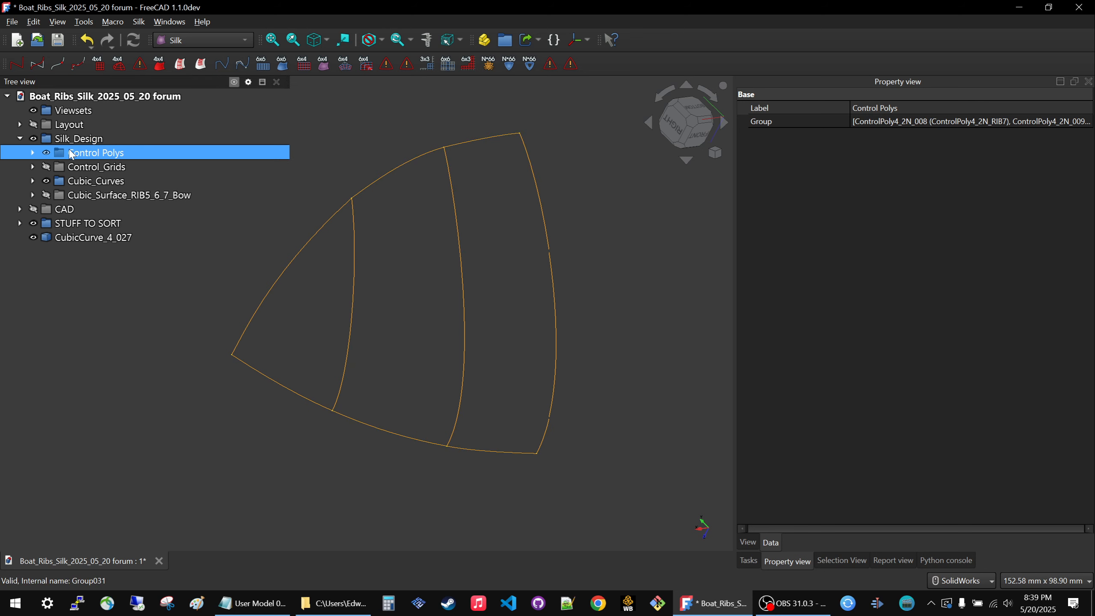
{"action": "key", "text": "space"}
Toggle the Cubic_Curves group to check it against the control polys, and move CubicCurve_4_027 into that group.
{"action": "left_click", "coordinate": [83, 182]}
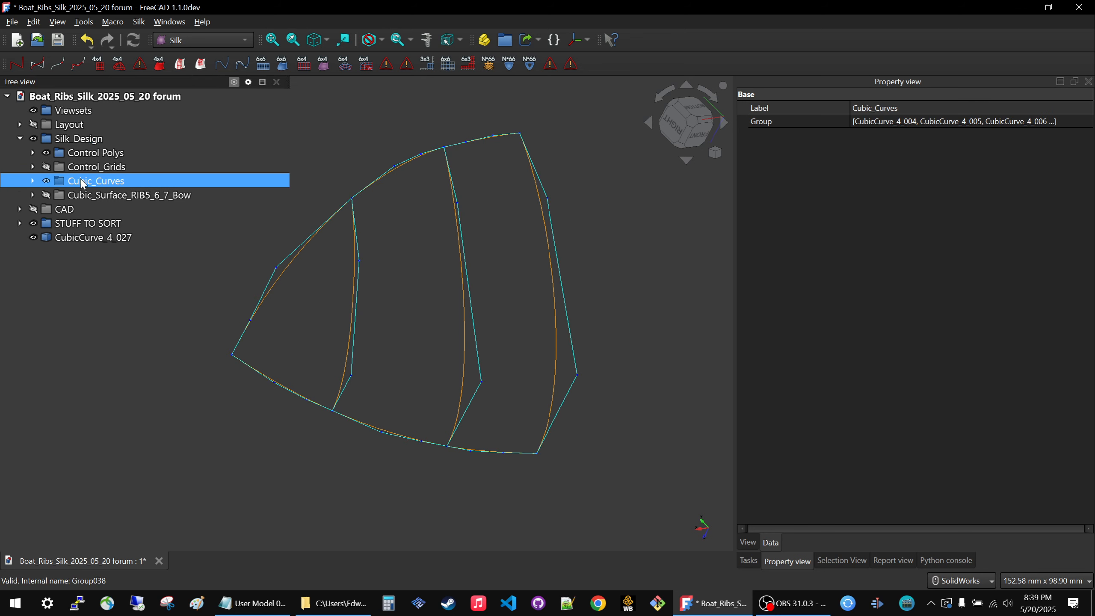
{"action": "key", "text": "space"}
{"action": "key", "text": "space"}
{"action": "key", "text": "space"}
{"action": "key", "text": "space"}
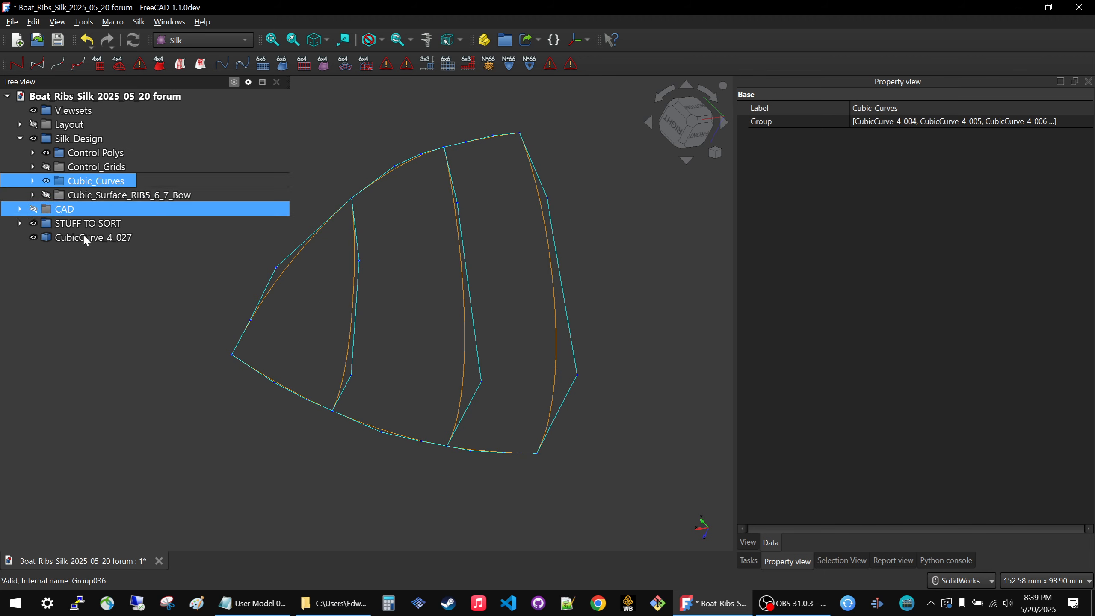
{"action": "left_click_drag", "start_coordinate": [93, 238], "coordinate": [108, 183]}
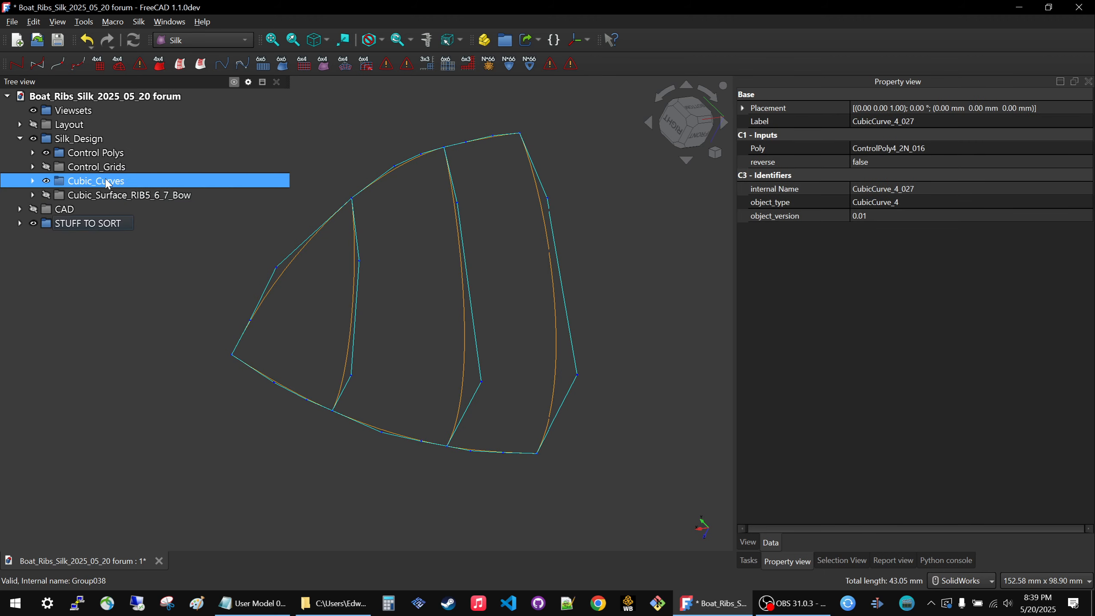
Display the control polys alone, and swap them for the Cubic_Curves group to compare the two sets.
{"action": "left_click", "coordinate": [77, 182]}
{"action": "key", "text": "space"}
{"action": "key", "text": "Up"}
{"action": "key", "text": "Up"}
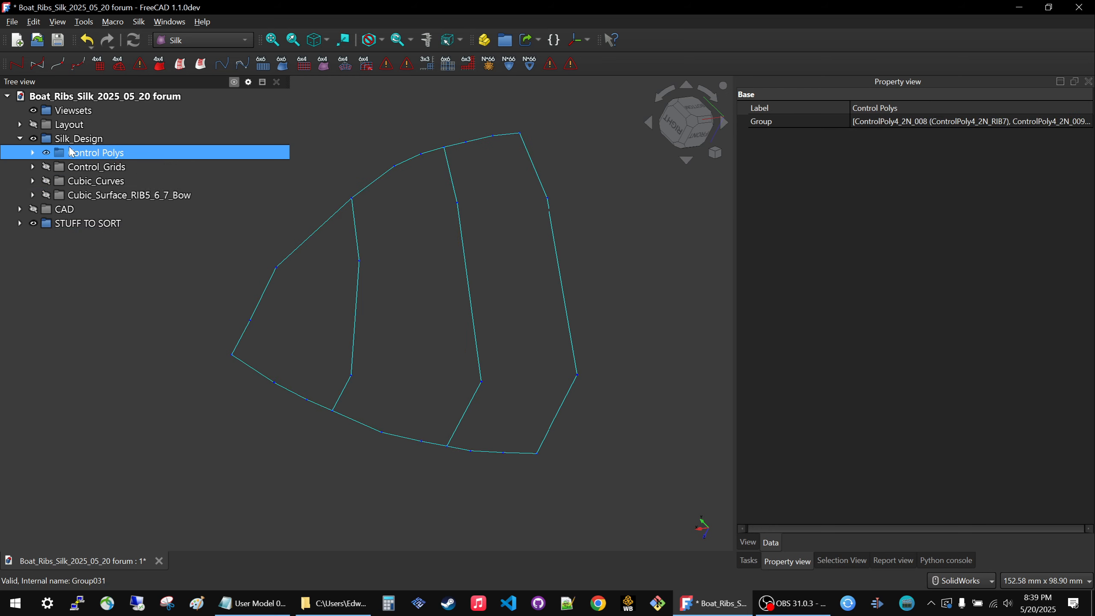
{"action": "key", "text": "space"}
{"action": "key", "text": "Down"}
{"action": "key", "text": "Down"}
{"action": "key", "text": "space"}
Hide the Cubic_Curves group and display the Control Polys group together with the Control_Grids group.
{"action": "key", "text": "space"}
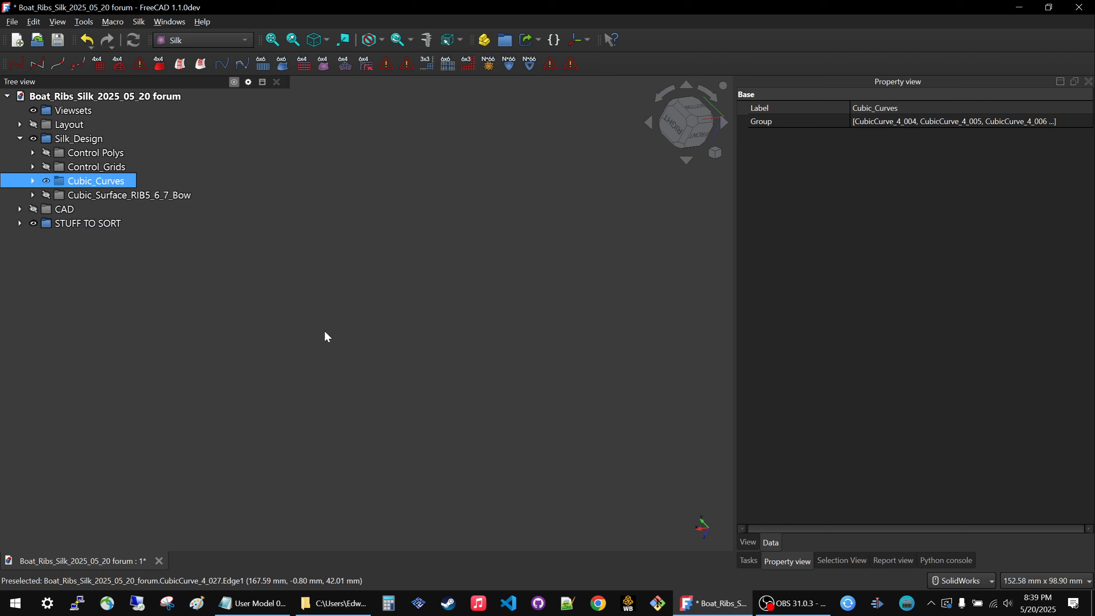
{"action": "left_click", "coordinate": [143, 169]}
{"action": "key", "text": "Up"}
{"action": "key", "text": "space"}
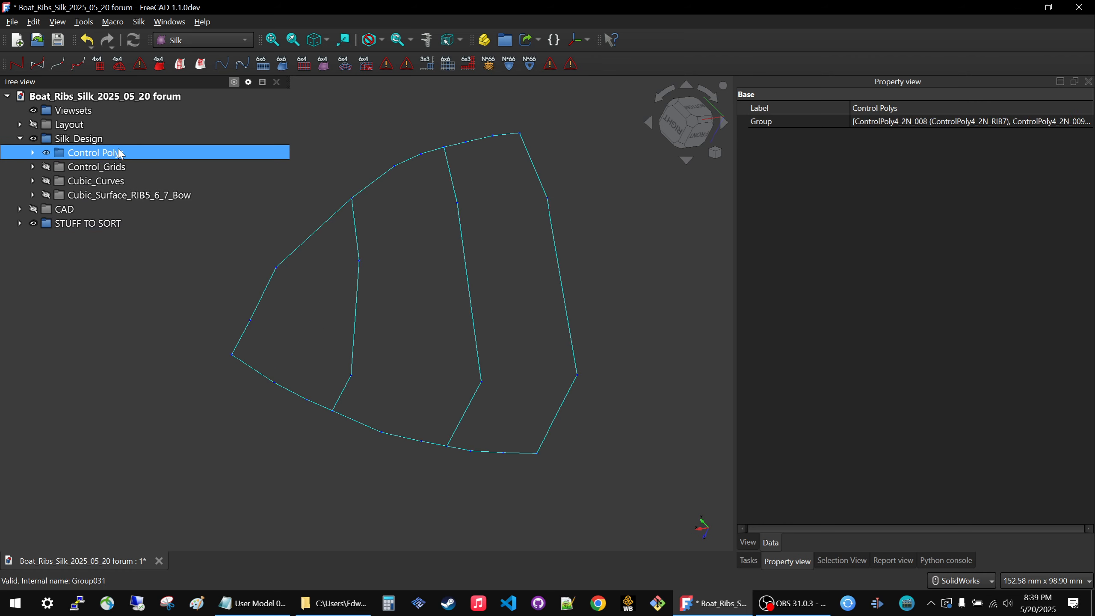
{"action": "key", "text": "Down"}
{"action": "key", "text": "space"}
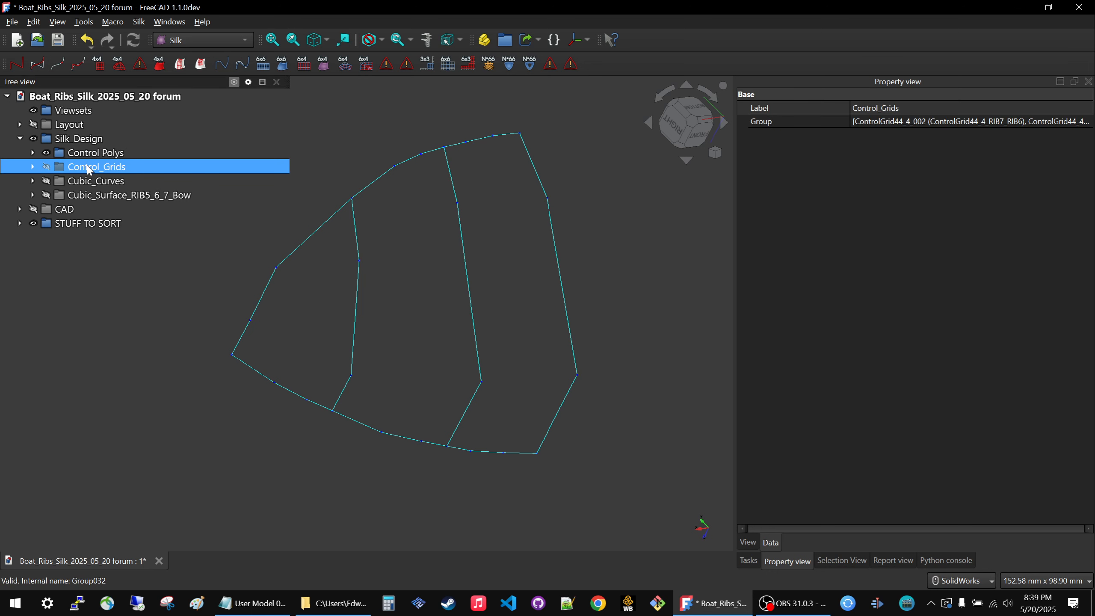
{"action": "key", "text": "space"}
{"action": "key", "text": "space"}
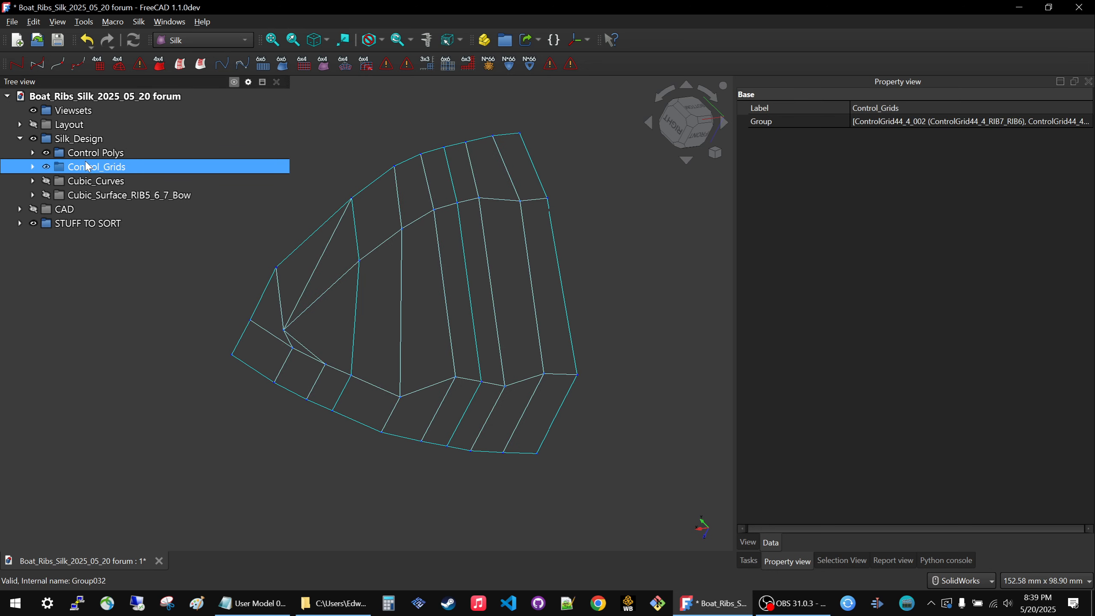
Display the Cubic_Curves group over the control grids and hide the Control Polys group.
{"action": "left_click", "coordinate": [84, 154]}
{"action": "left_click", "coordinate": [93, 183]}
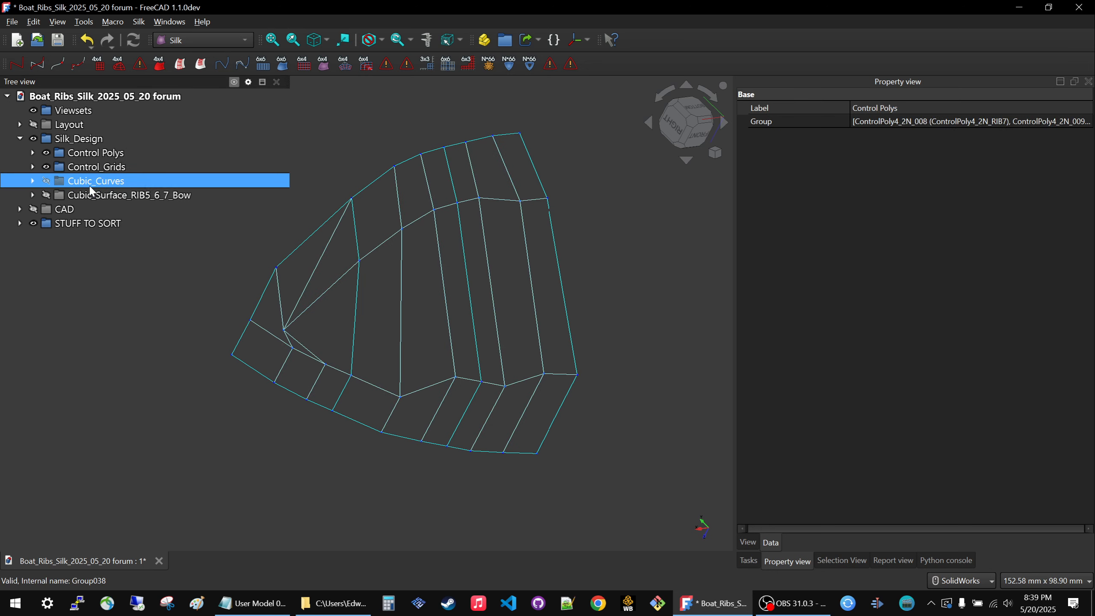
{"action": "key", "text": "space"}
{"action": "left_click", "coordinate": [226, 378]}
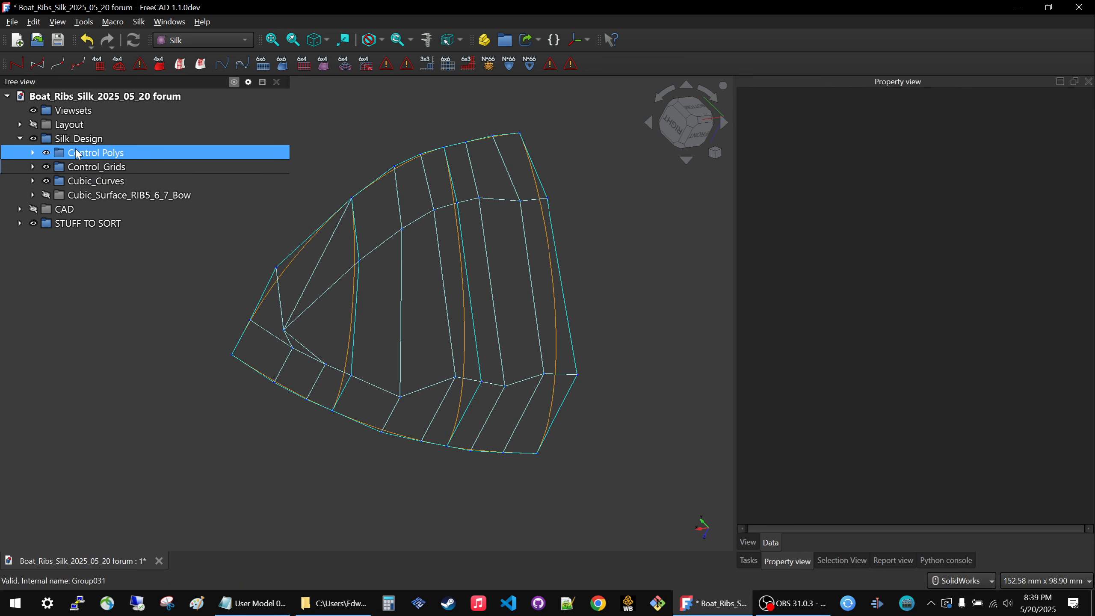
{"action": "left_click", "coordinate": [94, 153]}
{"action": "key", "text": "space"}
{"action": "middle_click_drag", "start_coordinate": [366, 329], "coordinate": [357, 288]}
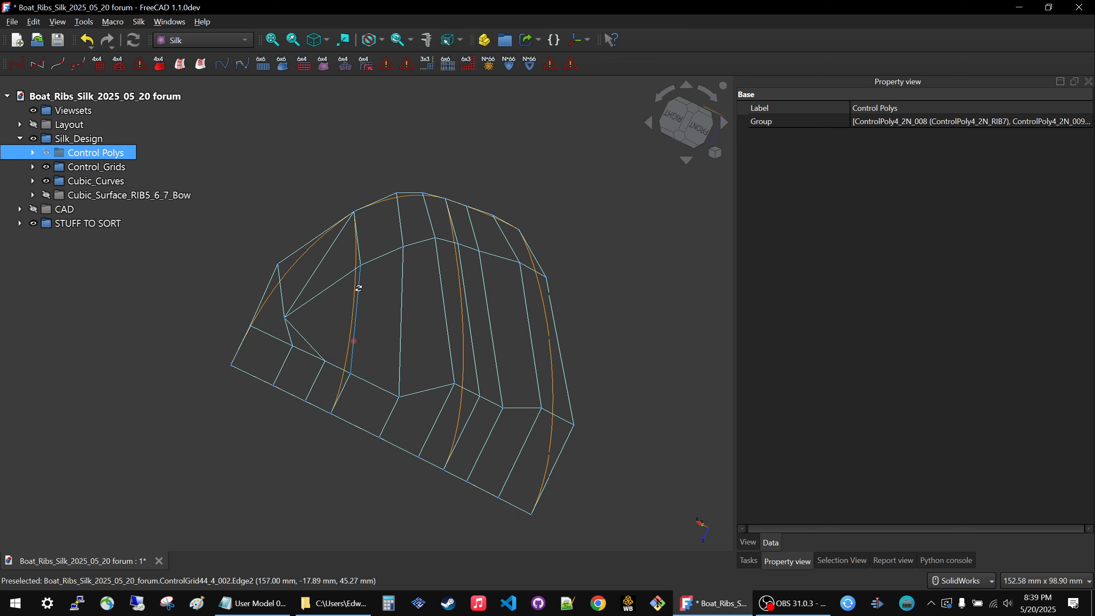
Hide ControlGrid44_3_000 at the bow and inspect the cubic curves bounding that open area.
{"action": "left_click", "coordinate": [318, 292]}
{"action": "key", "text": "space"}
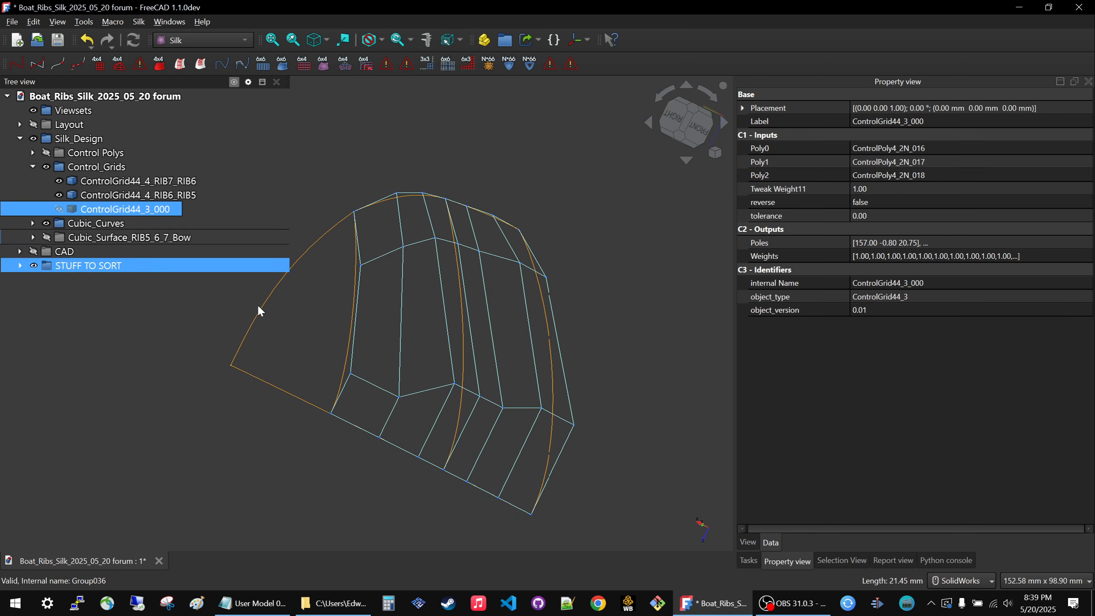
{"action": "middle_click_drag", "start_coordinate": [315, 346], "coordinate": [271, 378]}
{"action": "scroll", "coordinate": [384, 369], "scroll_direction": "down", "scroll_amount": 3}
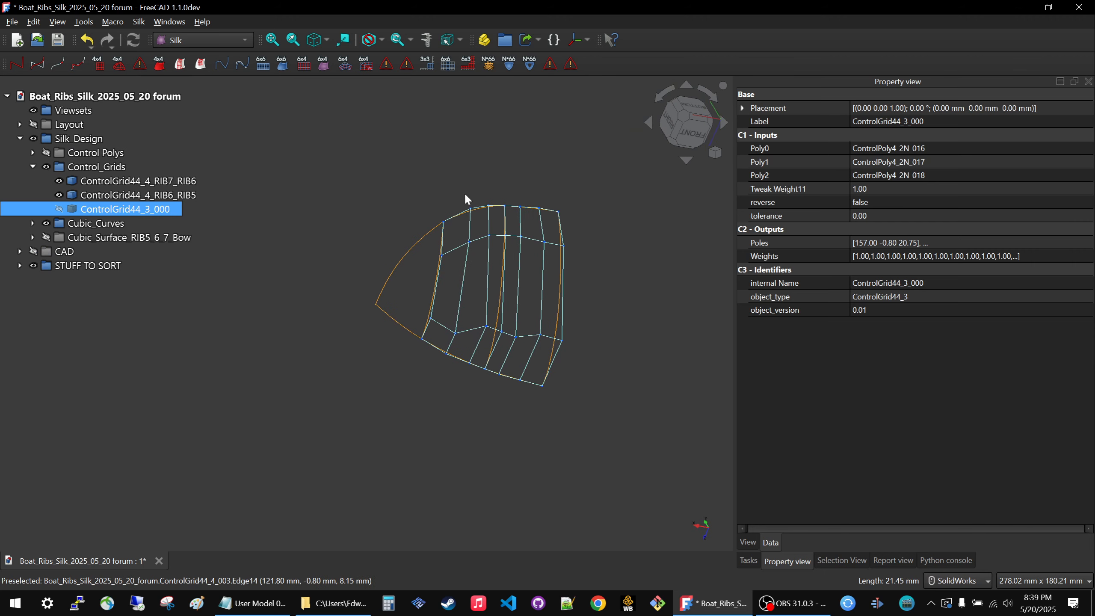
{"action": "scroll", "coordinate": [515, 270], "scroll_direction": "up", "scroll_amount": 3}
{"action": "middle_click_drag", "start_coordinate": [357, 363], "coordinate": [397, 357]}
{"action": "scroll", "coordinate": [522, 355], "scroll_direction": "down", "scroll_amount": 3}
{"action": "scroll", "coordinate": [361, 332], "scroll_direction": "up", "scroll_amount": 2}
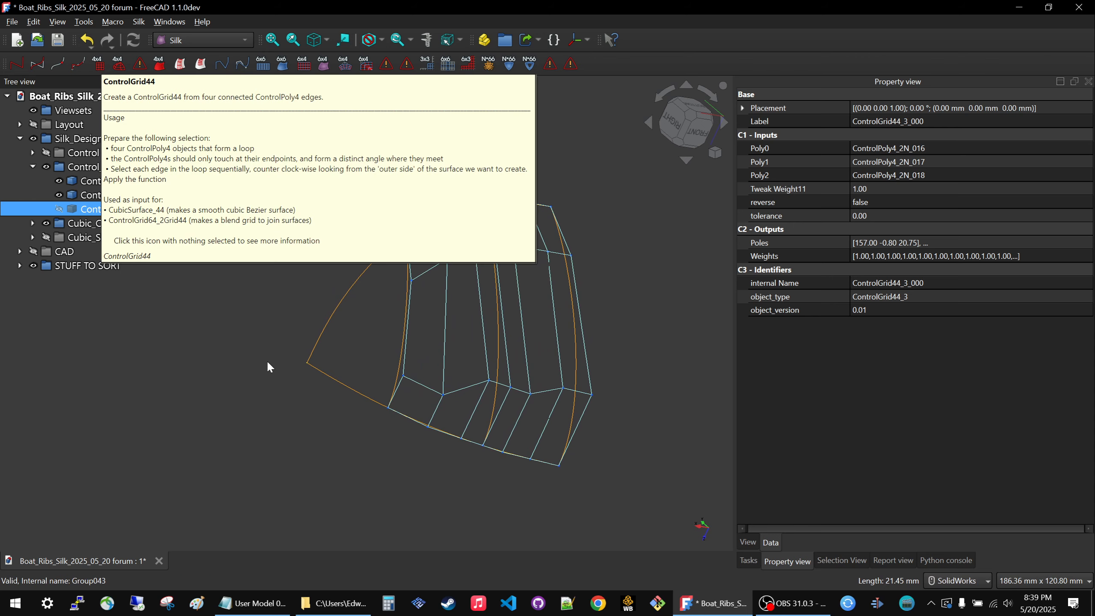
Try to create a ControlGrid44 from CubicCurve_4_027, CubicCurve_4_000 and CubicCurve_4_004, and delete the resulting grid.
{"action": "left_click", "coordinate": [345, 384]}
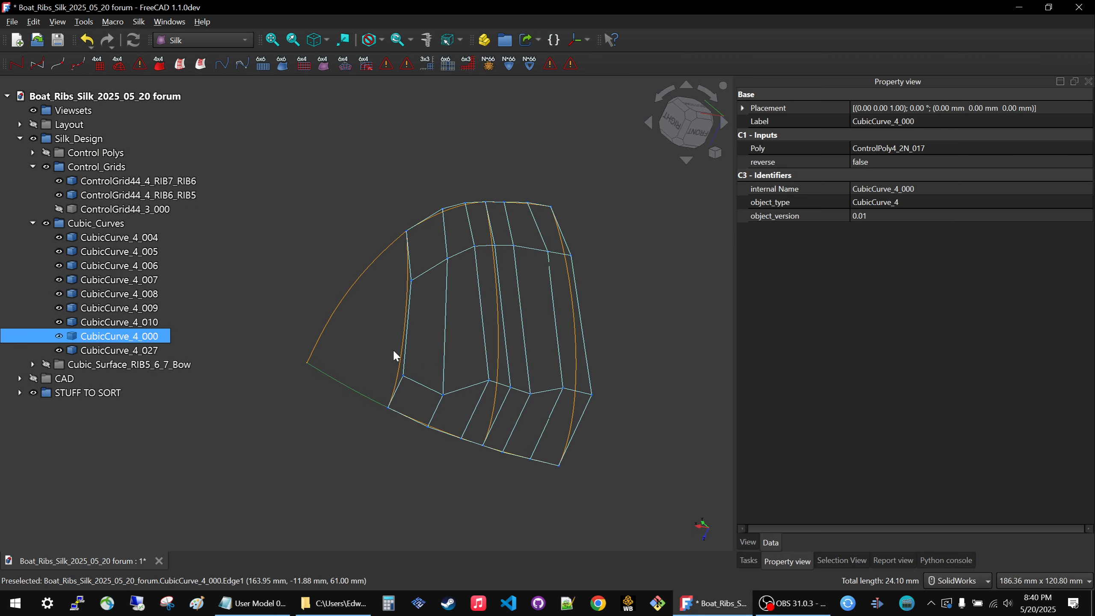
{"action": "left_click", "coordinate": [334, 313]}
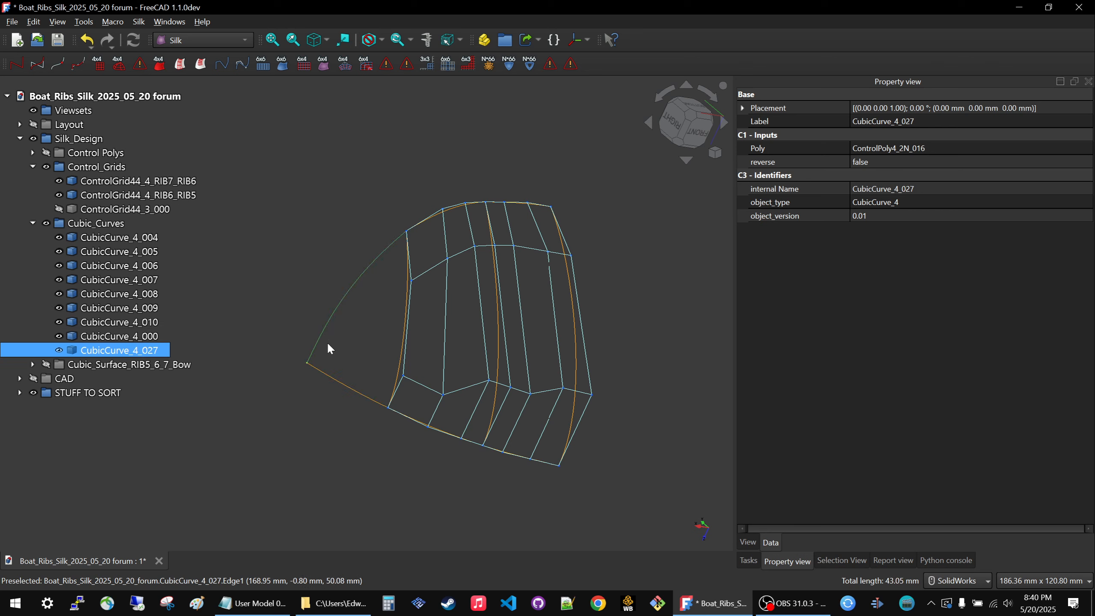
{"action": "left_click", "coordinate": [326, 373], "text": "ctrl"}
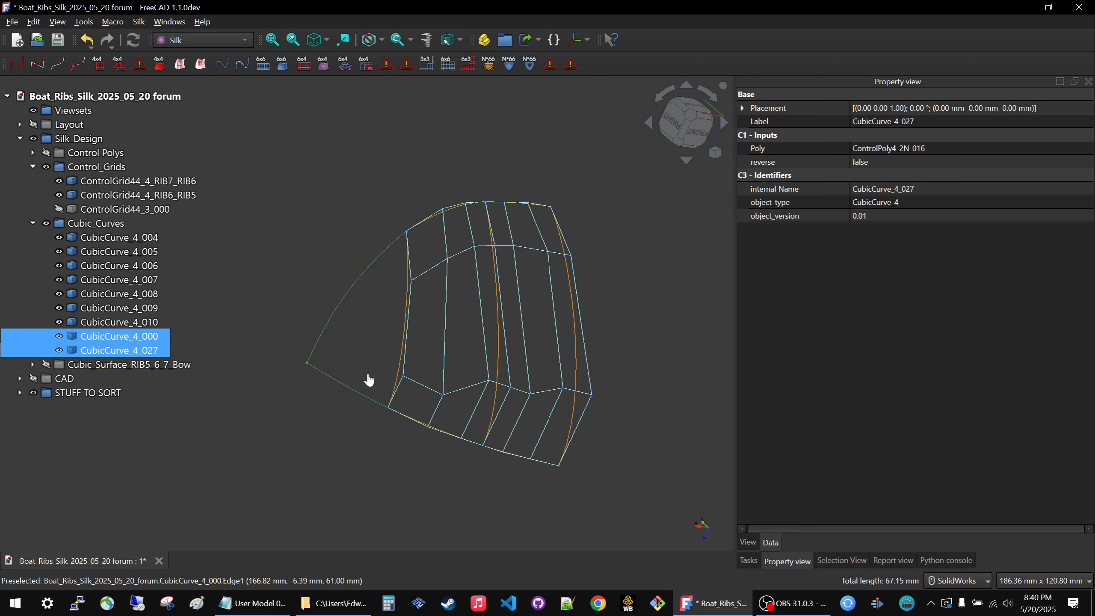
{"action": "left_click", "coordinate": [404, 349], "text": "ctrl"}
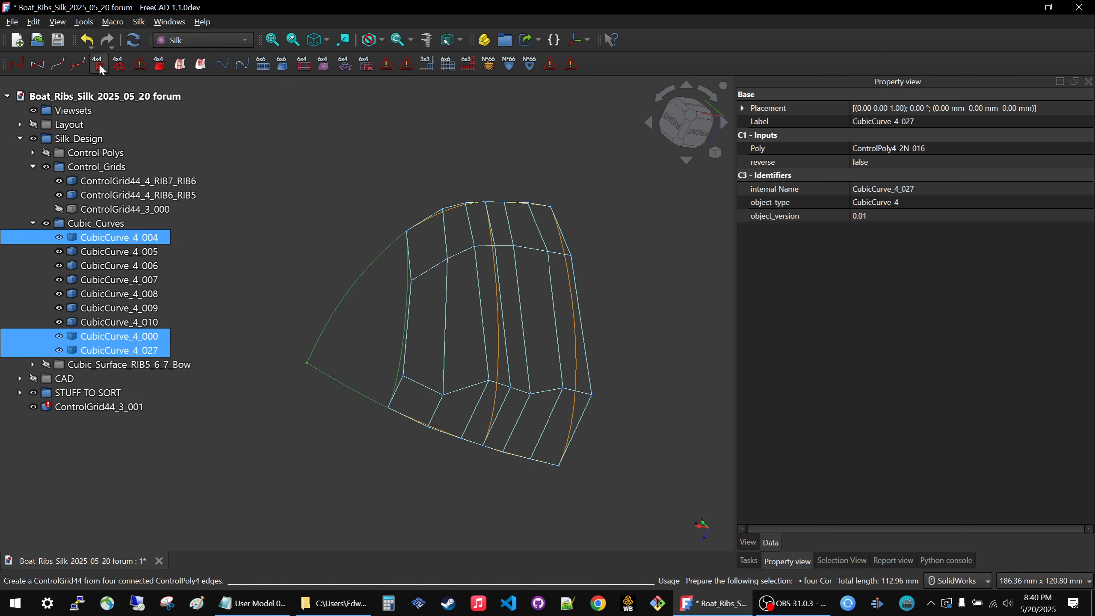
{"action": "left_click", "coordinate": [101, 407]}
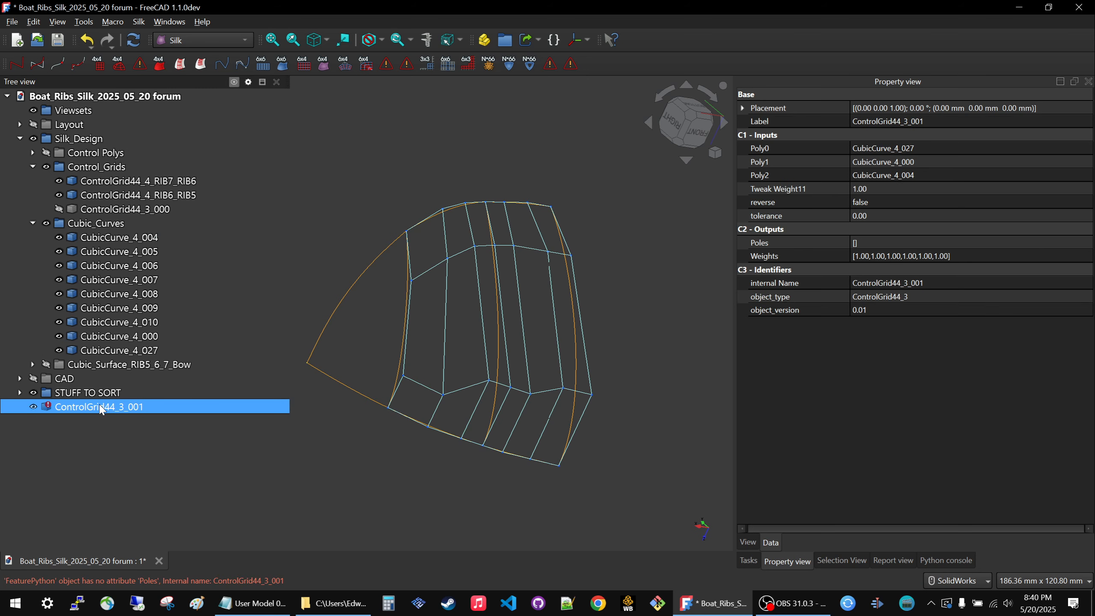
{"action": "key", "text": "Delete"}
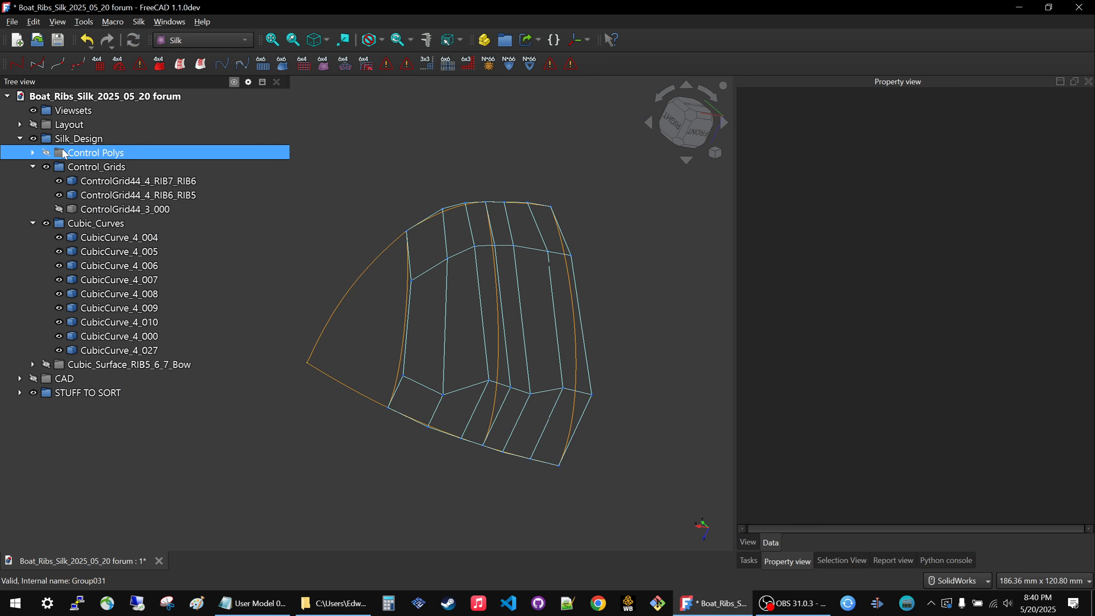
Display the Control Polys group and hide the Cubic_Curves and Control_Grids groups.
{"action": "left_click", "coordinate": [65, 153]}
{"action": "key", "text": "space"}
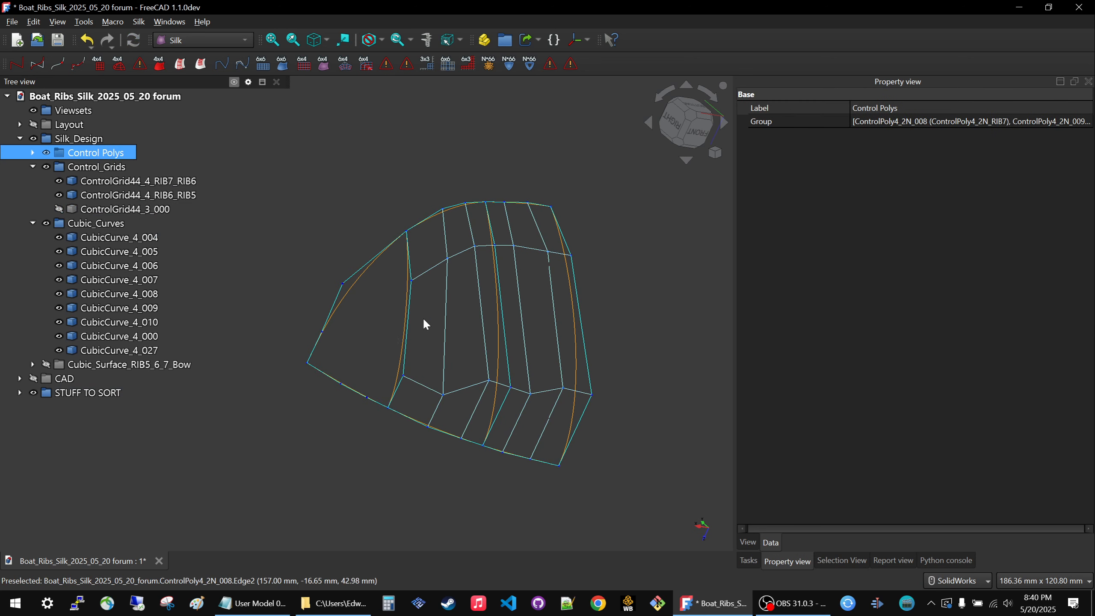
{"action": "left_click", "coordinate": [96, 223]}
{"action": "key", "text": "space"}
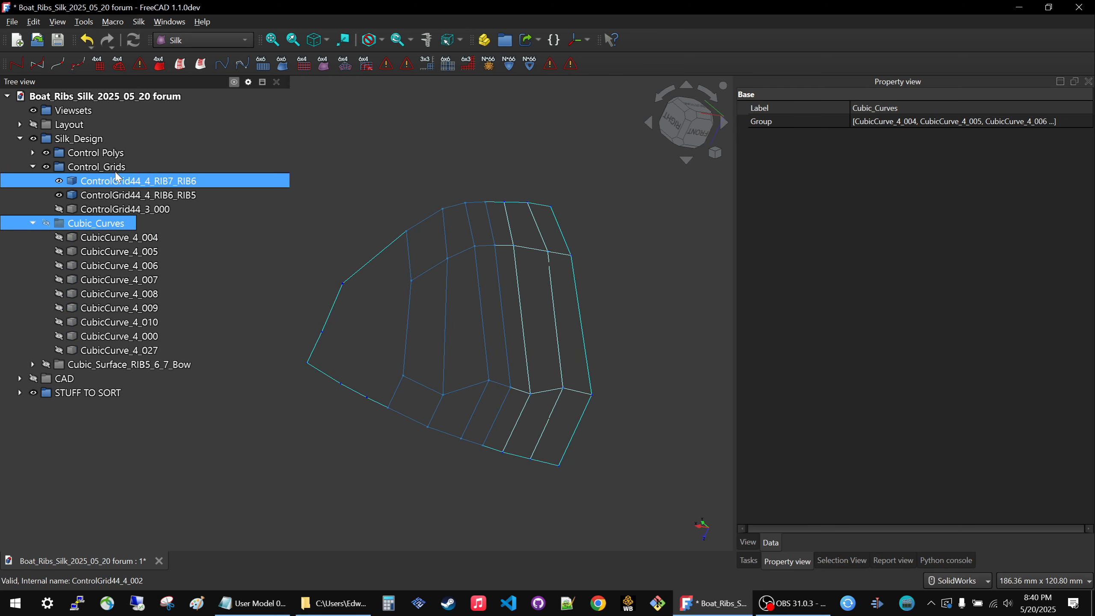
{"action": "left_click", "coordinate": [100, 167]}
{"action": "key", "text": "space"}
{"action": "left_click", "coordinate": [394, 310]}
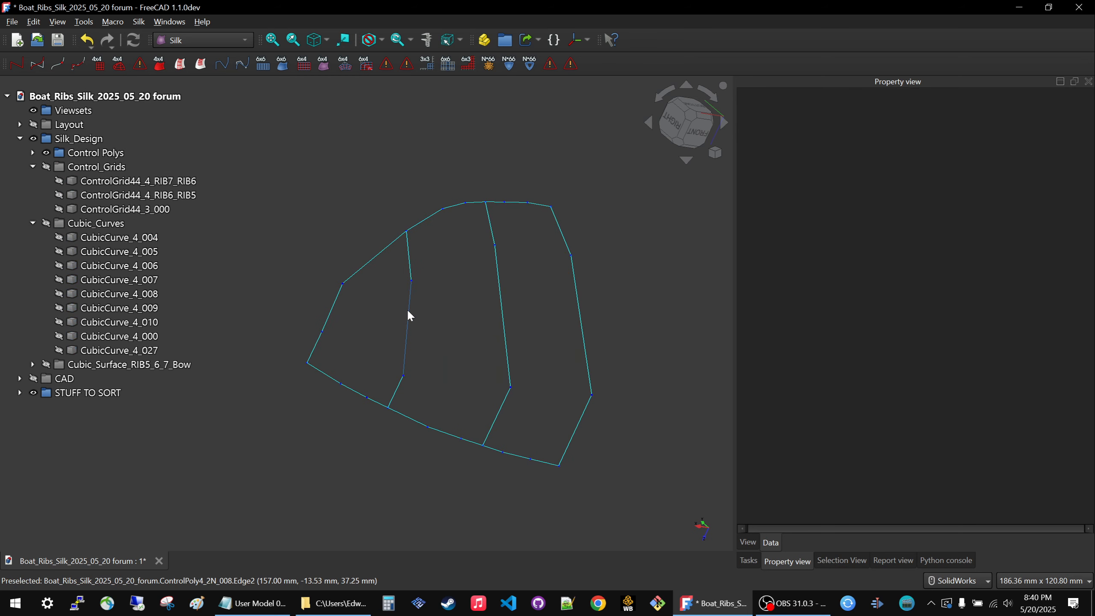
Create a ControlGrid44 from ControlPoly4_2N_RIB7, ControlPoly4_2N_016 and ControlPoly4_2N_017 at the bow.
{"action": "left_click", "coordinate": [408, 312]}
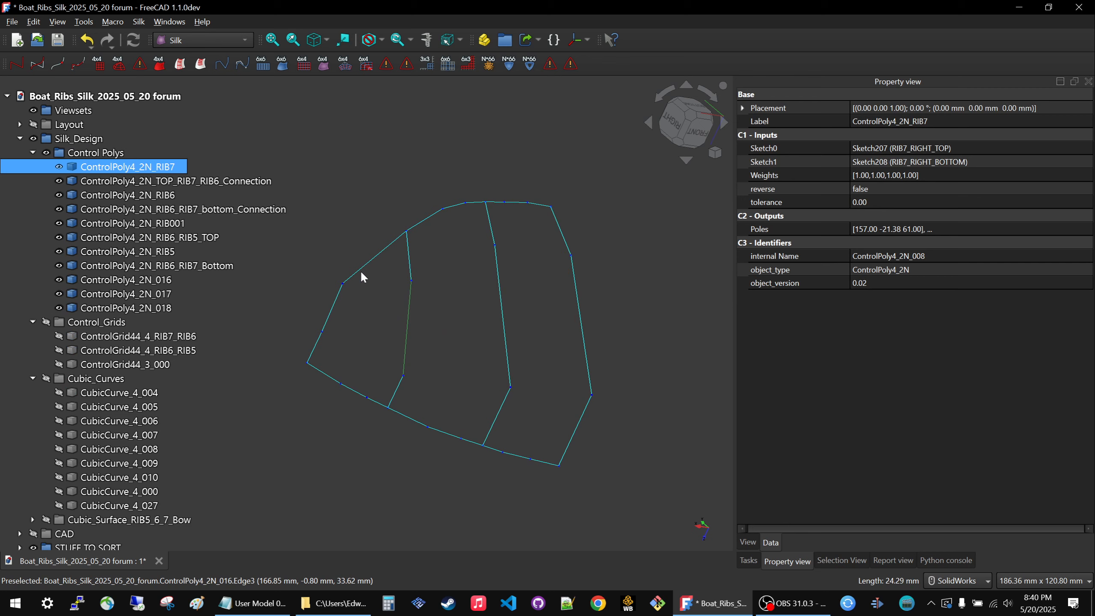
{"action": "left_click", "coordinate": [362, 273], "text": "ctrl"}
{"action": "left_click", "coordinate": [348, 393], "text": "ctrl"}
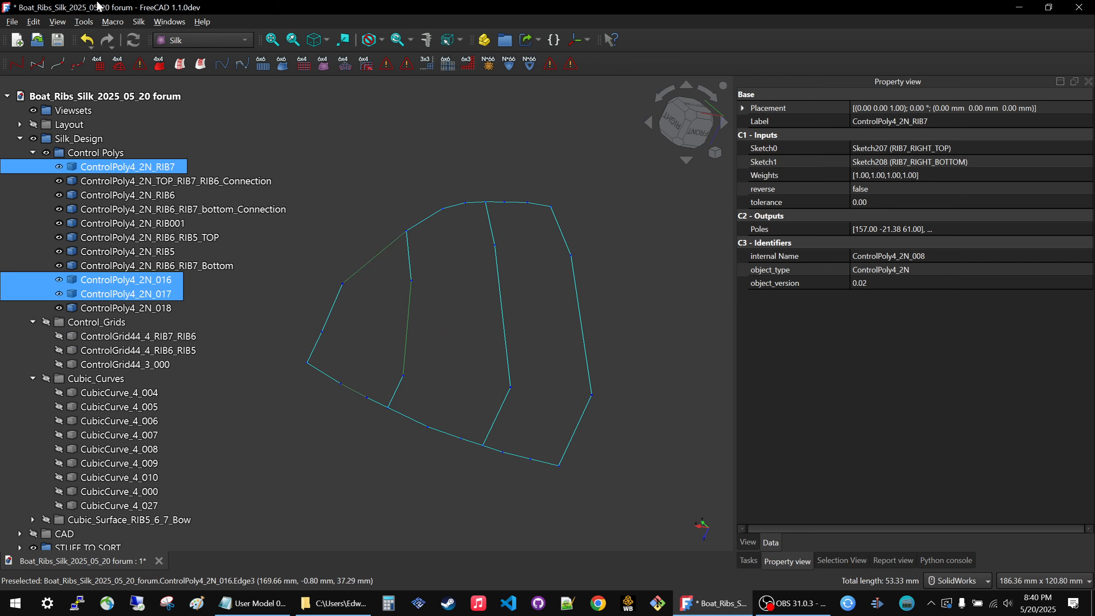
{"action": "left_click", "coordinate": [100, 65]}
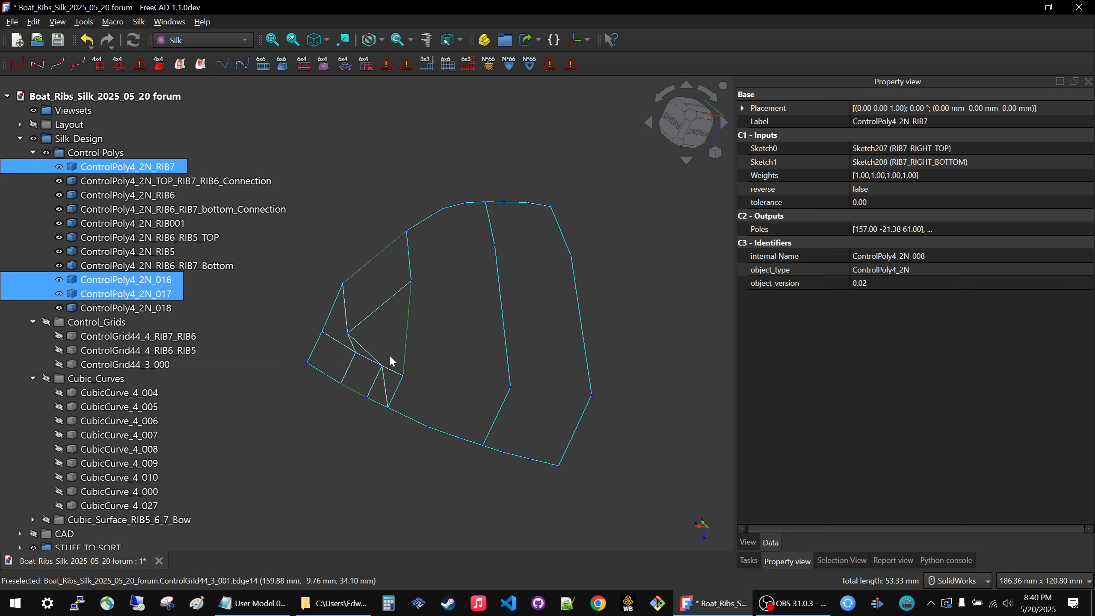
Display the original bow grid ControlGrid44_3_000 and hide the newly created control grid.
{"action": "left_click", "coordinate": [125, 365]}
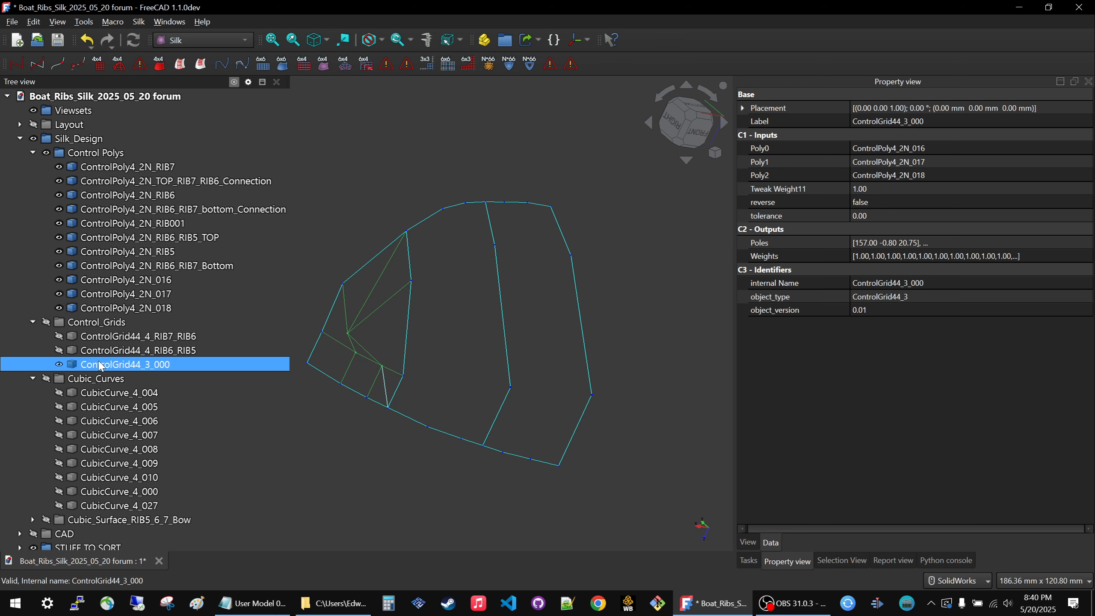
{"action": "scroll", "coordinate": [99, 361], "scroll_direction": "down", "scroll_amount": 1}
{"action": "left_click", "coordinate": [83, 534]}
{"action": "key", "text": "space"}
{"action": "left_click", "coordinate": [392, 475]}
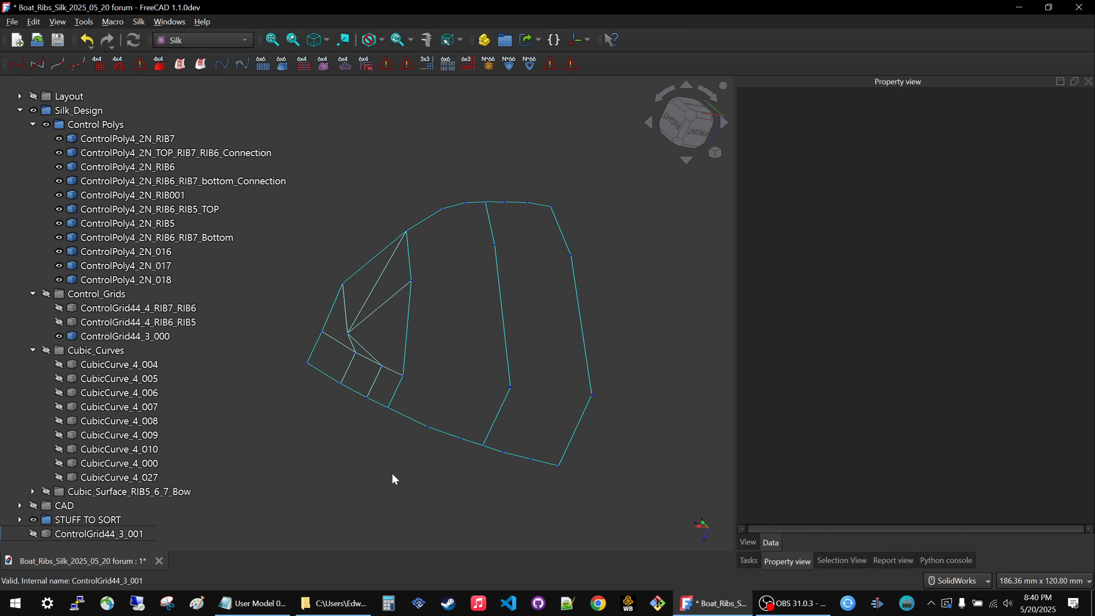
Toggle ControlGrid44_3_000 off and on to examine how it connects to the surrounding bow control polys.
{"action": "left_click", "coordinate": [147, 337]}
{"action": "middle_click_drag", "start_coordinate": [370, 373], "coordinate": [426, 350]}
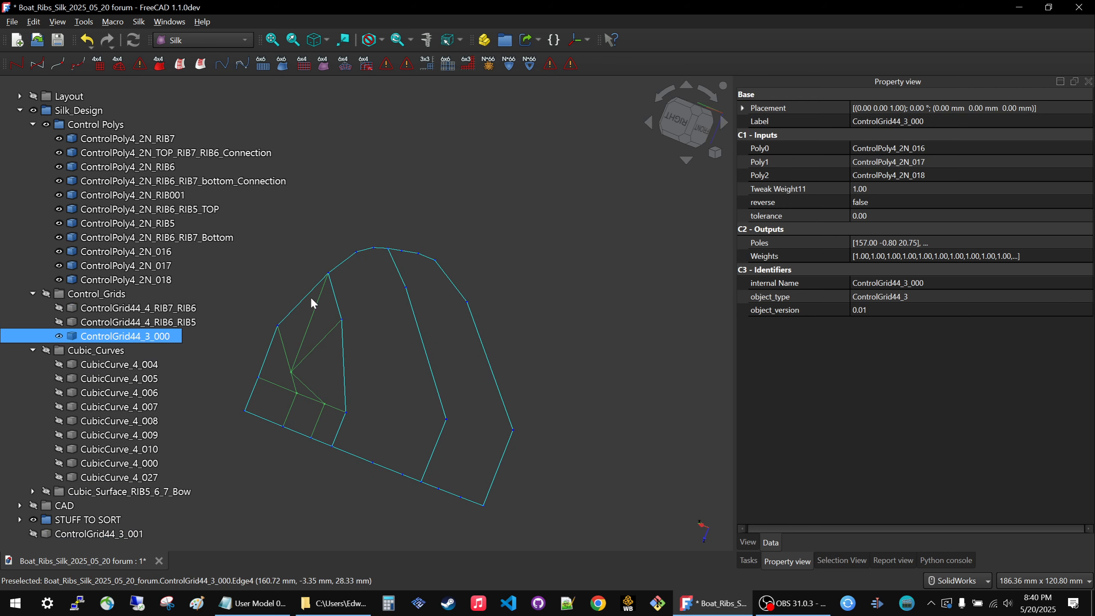
{"action": "left_click", "coordinate": [309, 331]}
{"action": "key", "text": "space"}
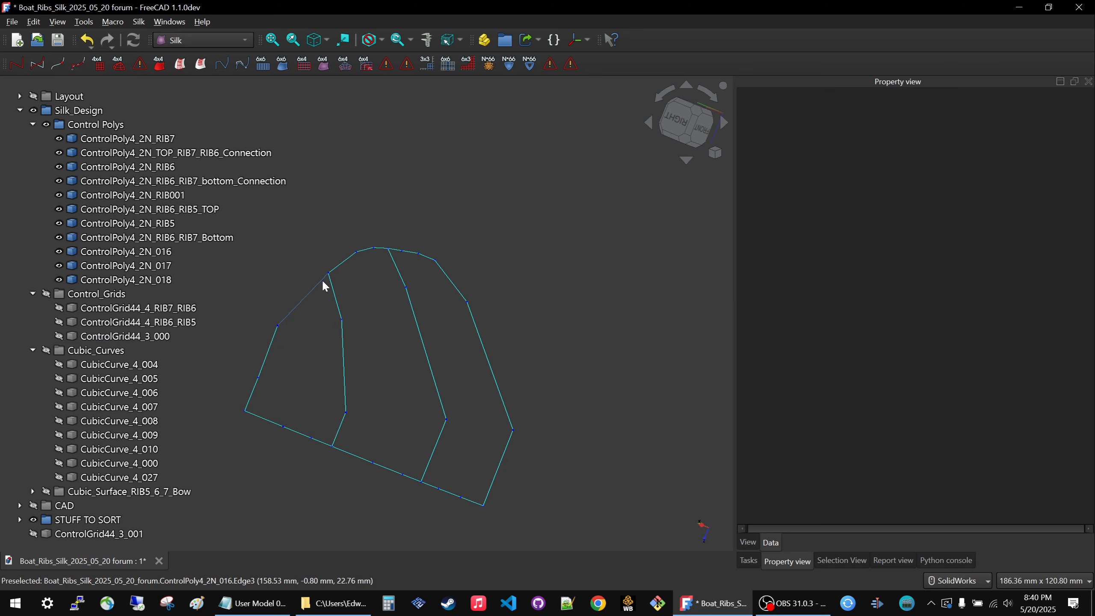
{"action": "left_click", "coordinate": [124, 336]}
{"action": "key", "text": "space"}
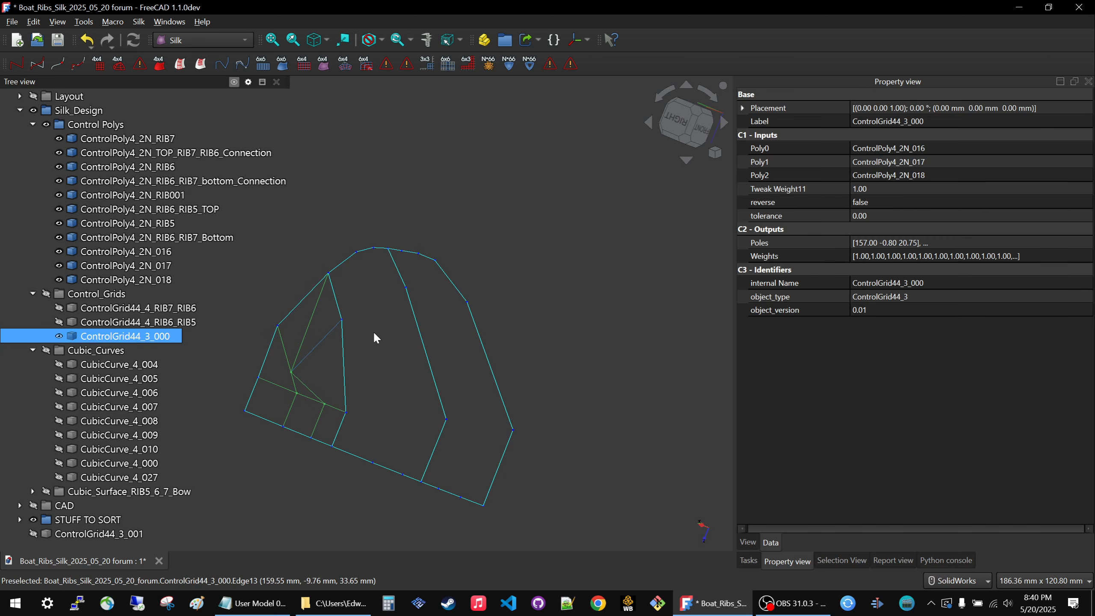
Hide ControlGrid44_3_000 so that only the control polys are displayed, and clear the selection.
{"action": "mouse_move", "coordinate": [373, 330]}
{"action": "middle_mouse_down"}
{"action": "mouse_move", "coordinate": [360, 340]}
{"action": "mouse_move", "coordinate": [364, 323]}
{"action": "middle_mouse_up"}
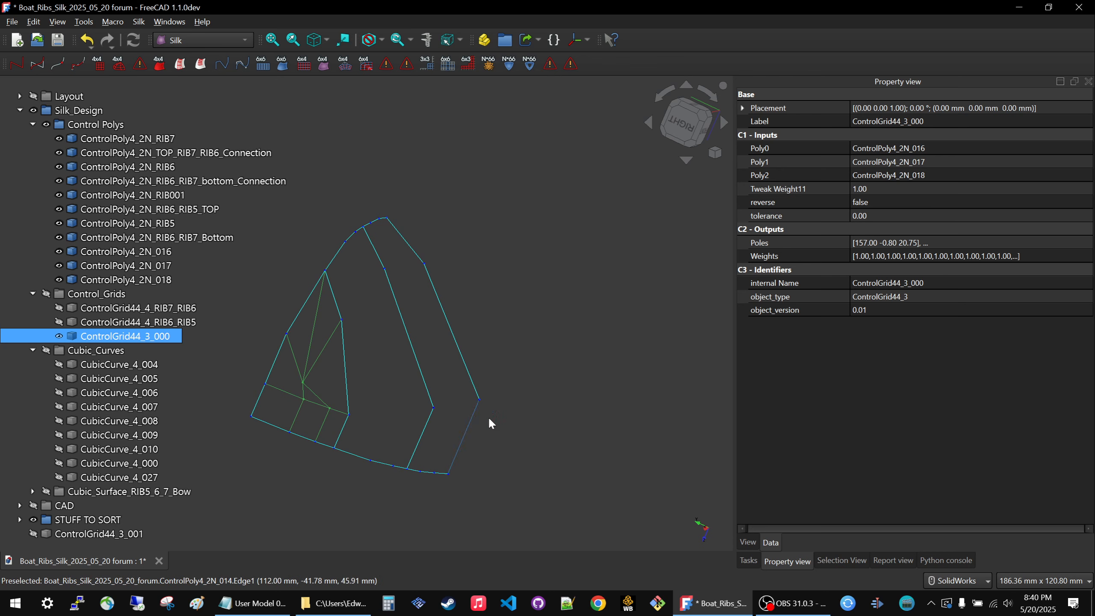
{"action": "scroll", "coordinate": [515, 418], "scroll_direction": "down", "scroll_amount": 3}
{"action": "scroll", "coordinate": [401, 392], "scroll_direction": "up", "scroll_amount": 3}
{"action": "left_click", "coordinate": [415, 333]}
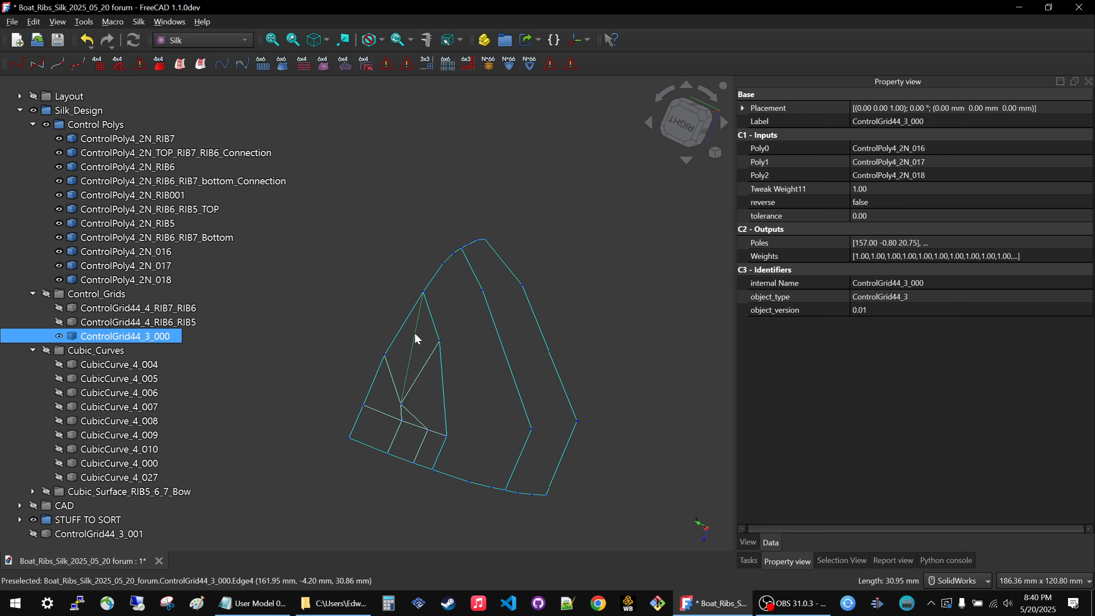
{"action": "key", "text": "space"}
{"action": "left_click", "coordinate": [354, 293]}
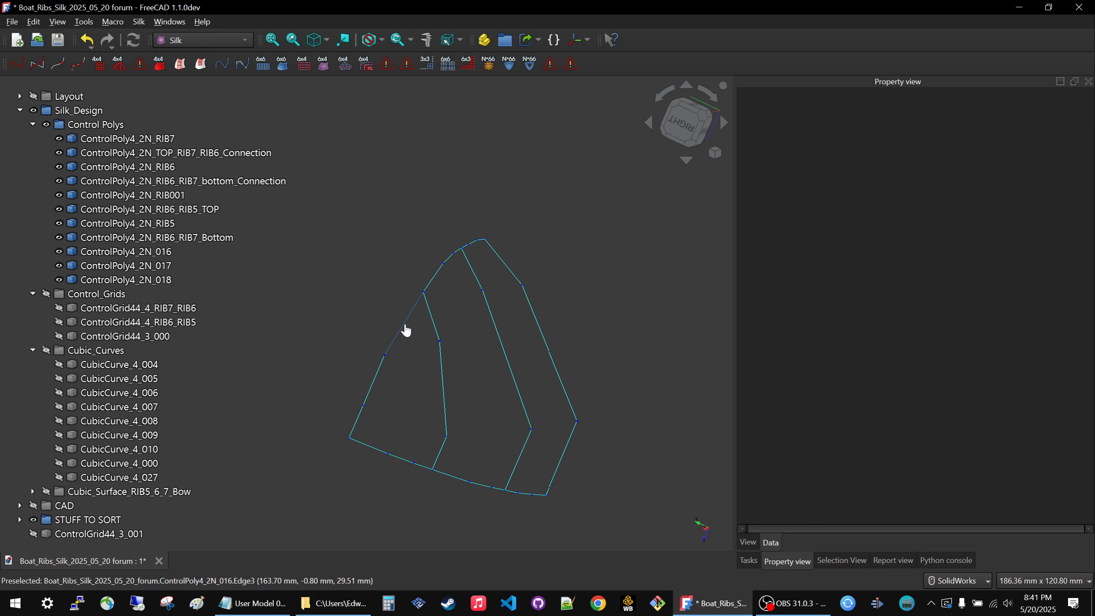
Create a ControlGrid44 from the bow polys selected in the order ControlPoly4_2N_016, ControlPoly4_2N_017 and ControlPoly4_2N_RIB7.
{"action": "left_click", "coordinate": [405, 330]}
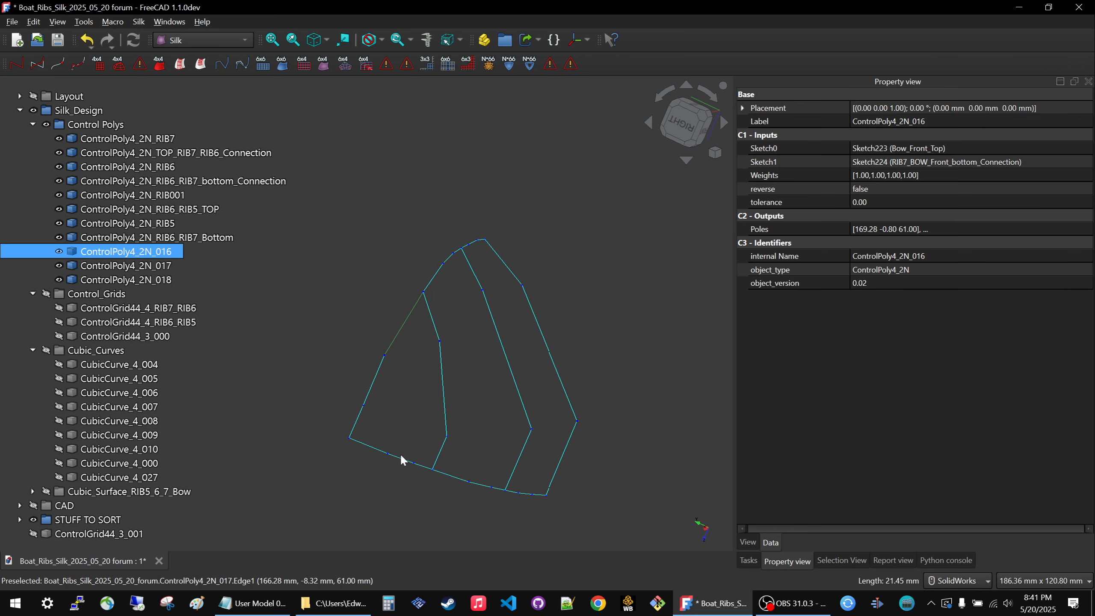
{"action": "left_click", "coordinate": [445, 431], "text": "ctrl"}
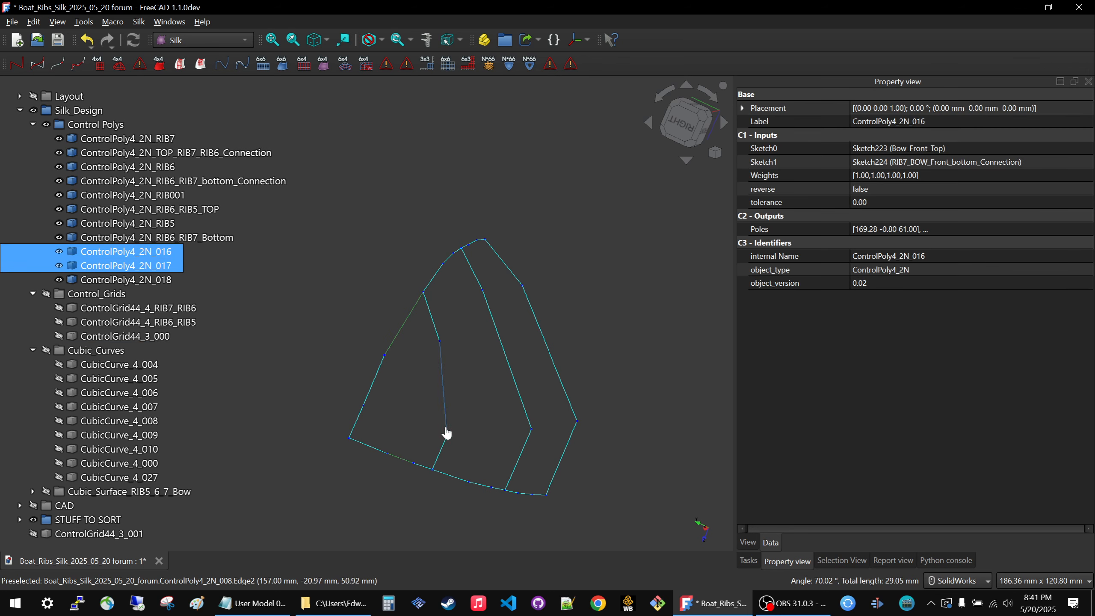
{"action": "left_click", "coordinate": [444, 400], "text": "ctrl"}
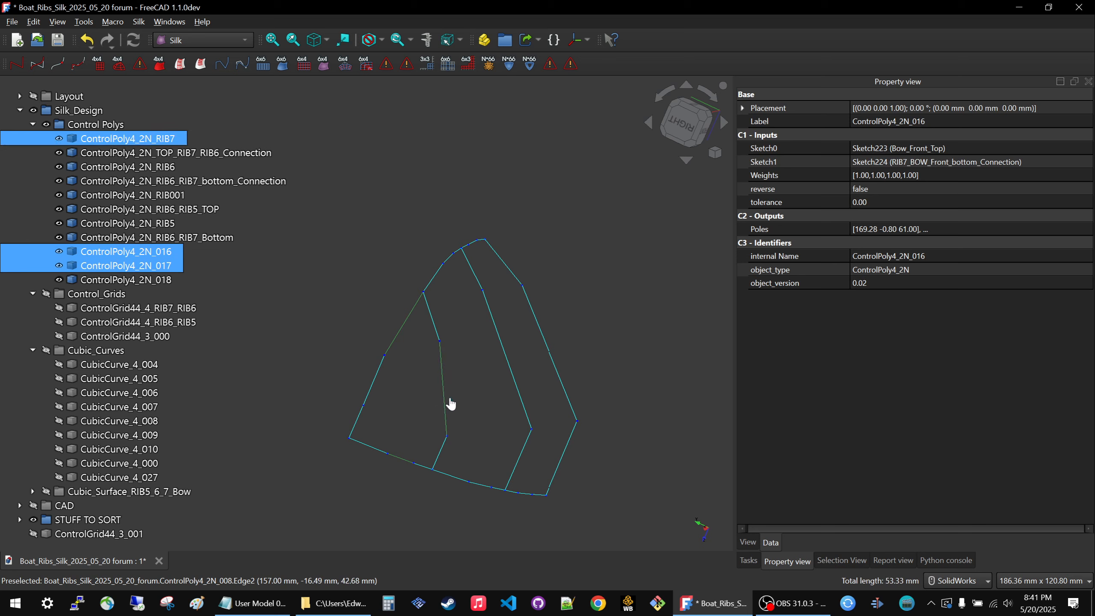
{"action": "left_click", "coordinate": [104, 64]}
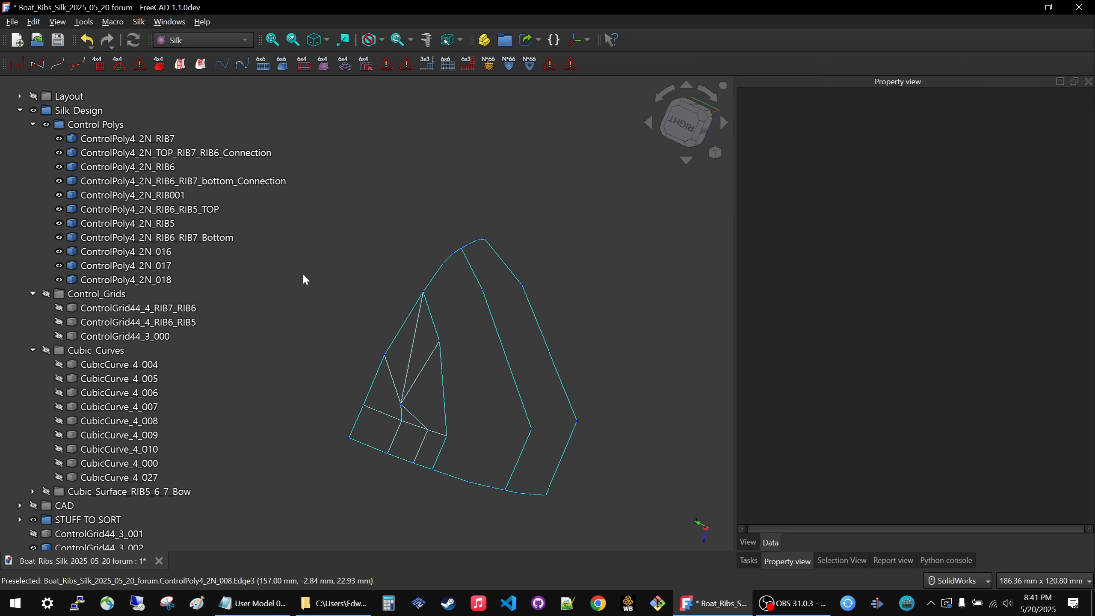
Highlight ControlGrid44_3_002 to examine how it sits between the bow control polys, and hide it.
{"action": "scroll", "coordinate": [108, 406], "scroll_direction": "down", "scroll_amount": 1}
{"action": "left_click", "coordinate": [84, 531]}
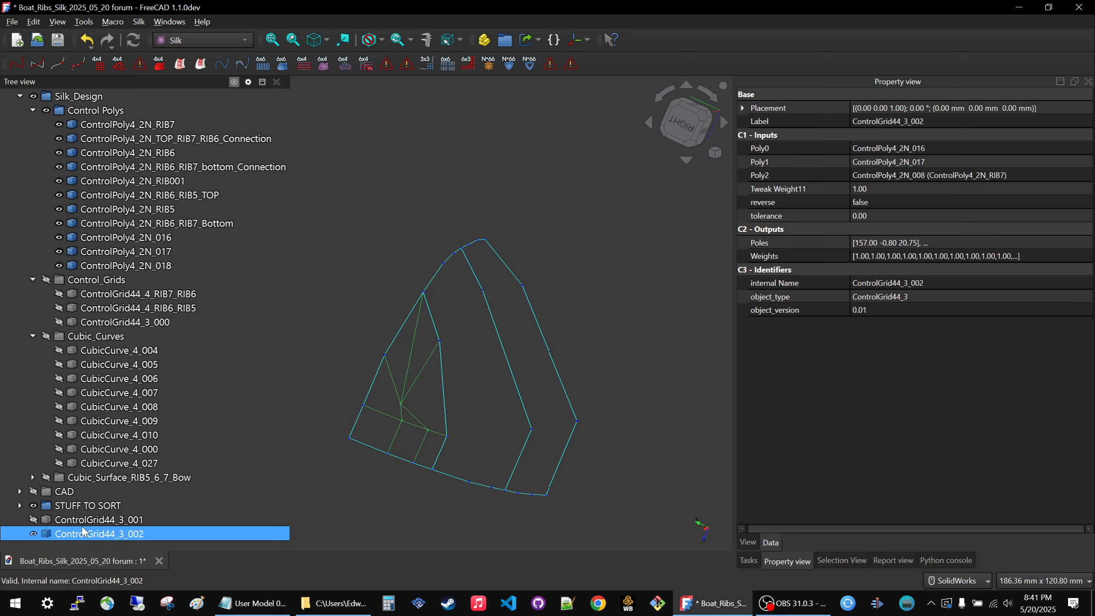
{"action": "left_click", "coordinate": [281, 423]}
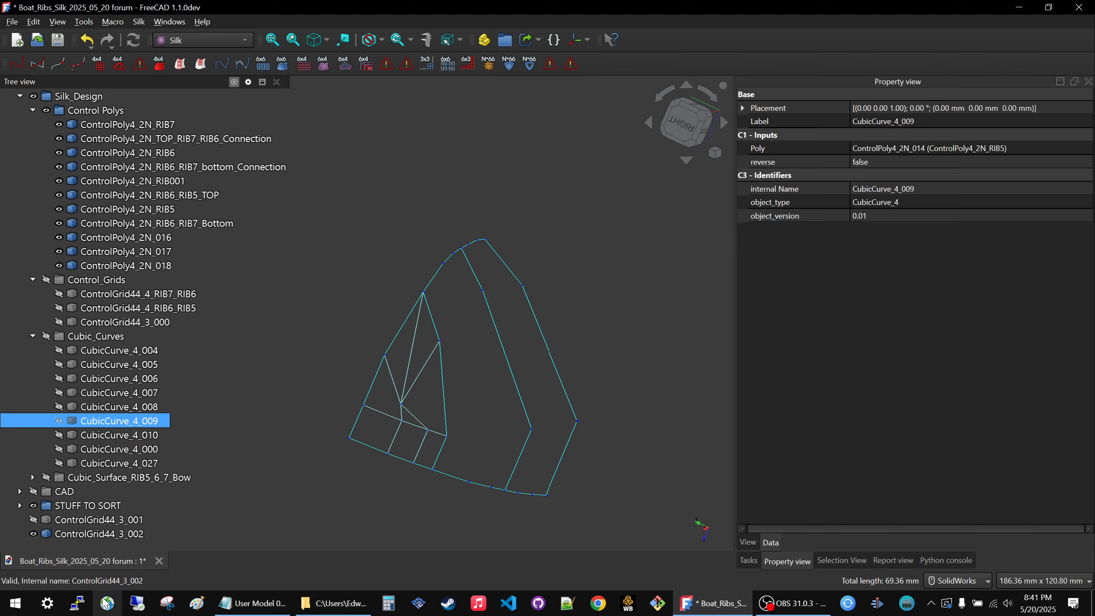
{"action": "left_click", "coordinate": [88, 537]}
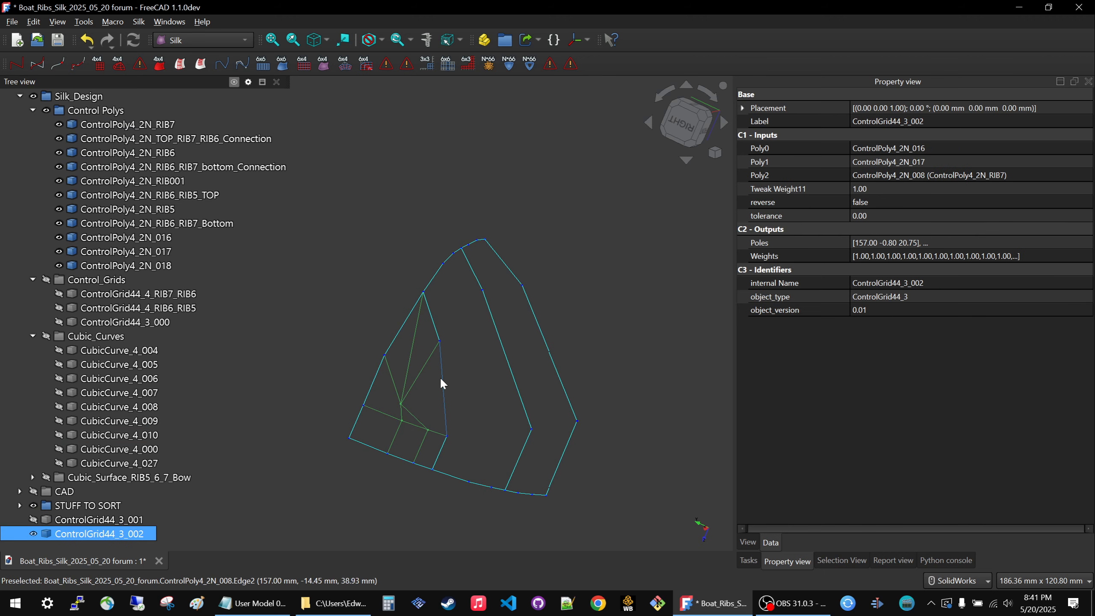
{"action": "middle_click_drag", "start_coordinate": [439, 378], "coordinate": [392, 366]}
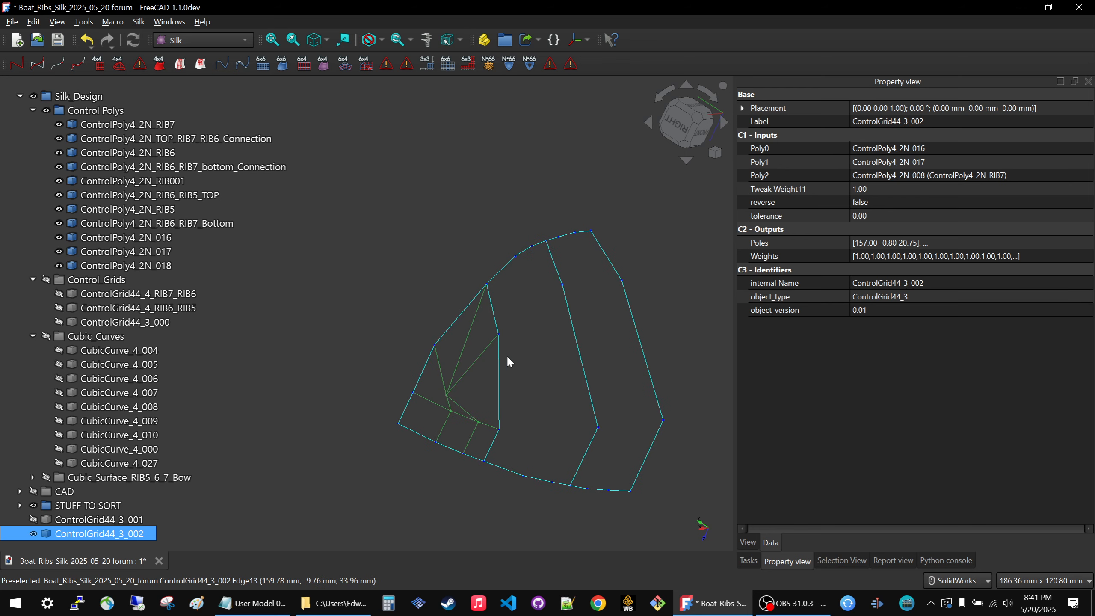
{"action": "scroll", "coordinate": [509, 361], "scroll_direction": "up", "scroll_amount": 3}
{"action": "scroll", "coordinate": [371, 216], "scroll_direction": "down", "scroll_amount": 4}
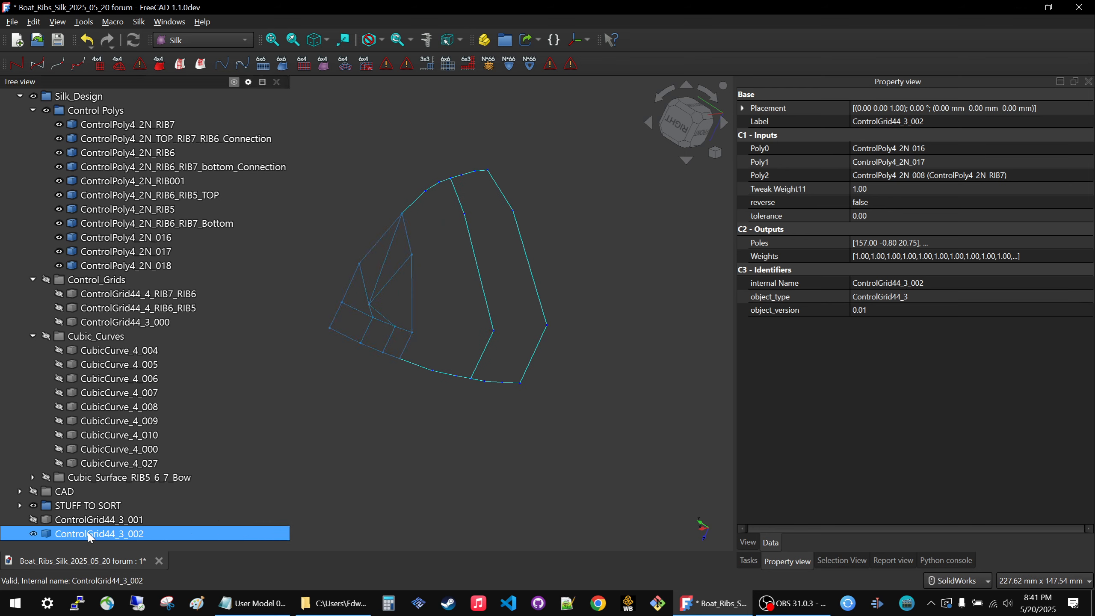
{"action": "key", "text": "space"}
Create a ControlGrid44_3_Rotate from the bow polys selected in the order ControlPoly4_2N_017, ControlPoly4_2N_RIB7 and ControlPoly4_2N_016, and inspect its converging corner.
{"action": "scroll", "coordinate": [466, 313], "scroll_direction": "up", "scroll_amount": 2}
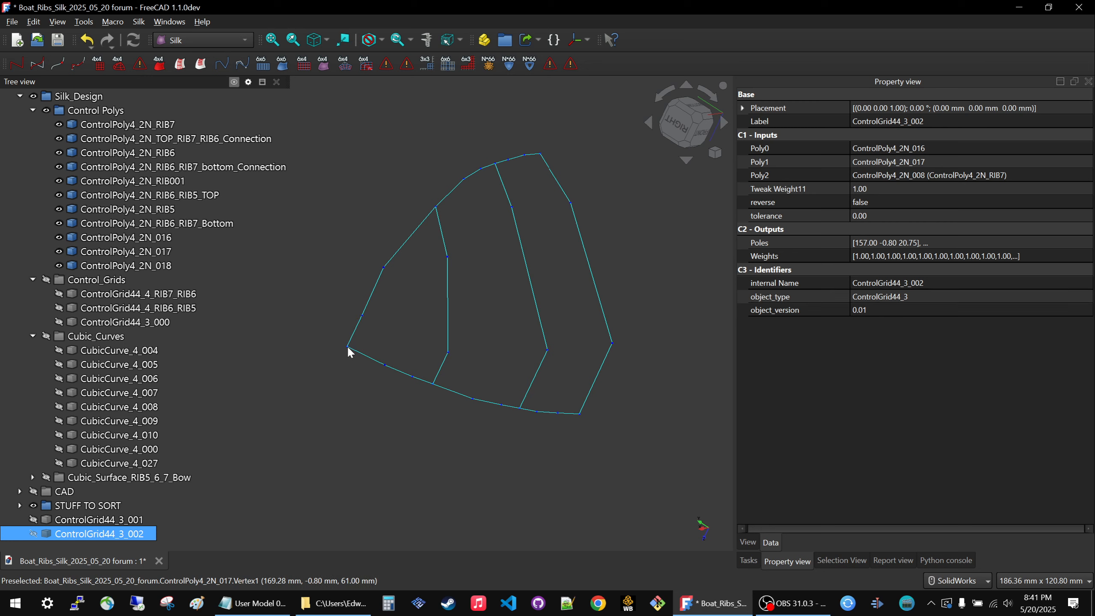
{"action": "left_click", "coordinate": [392, 370]}
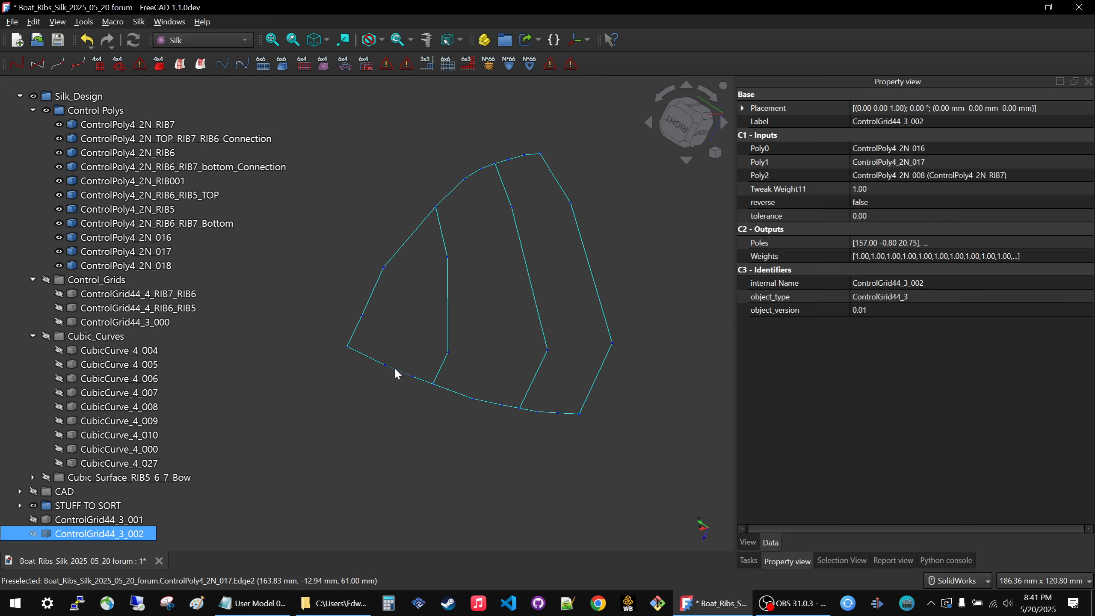
{"action": "left_click", "coordinate": [448, 298], "text": "ctrl"}
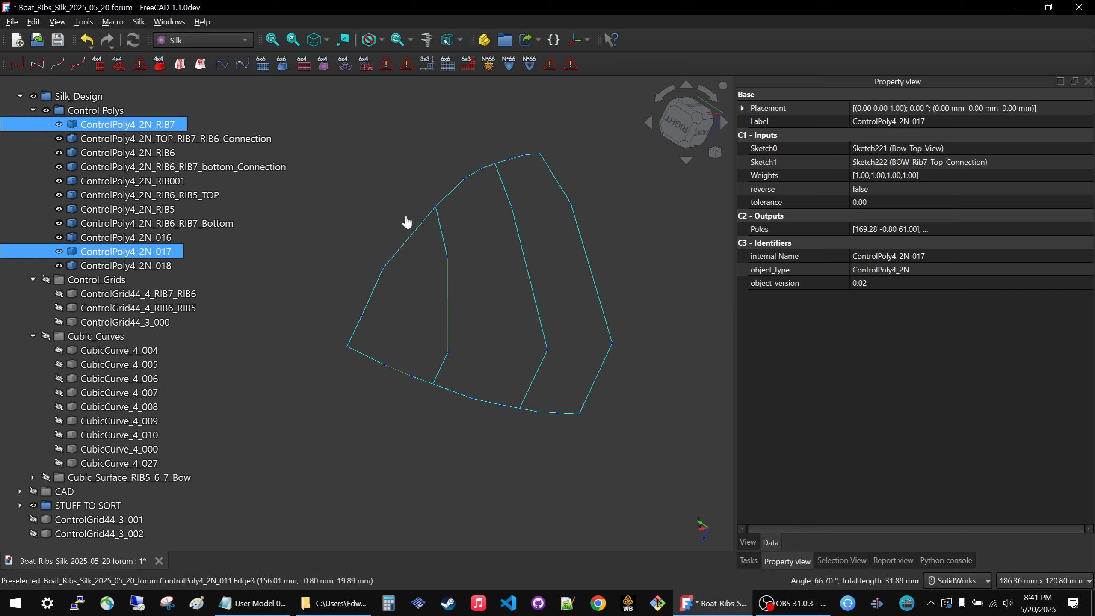
{"action": "left_click", "coordinate": [377, 290], "text": "ctrl"}
{"action": "left_click", "coordinate": [120, 65]}
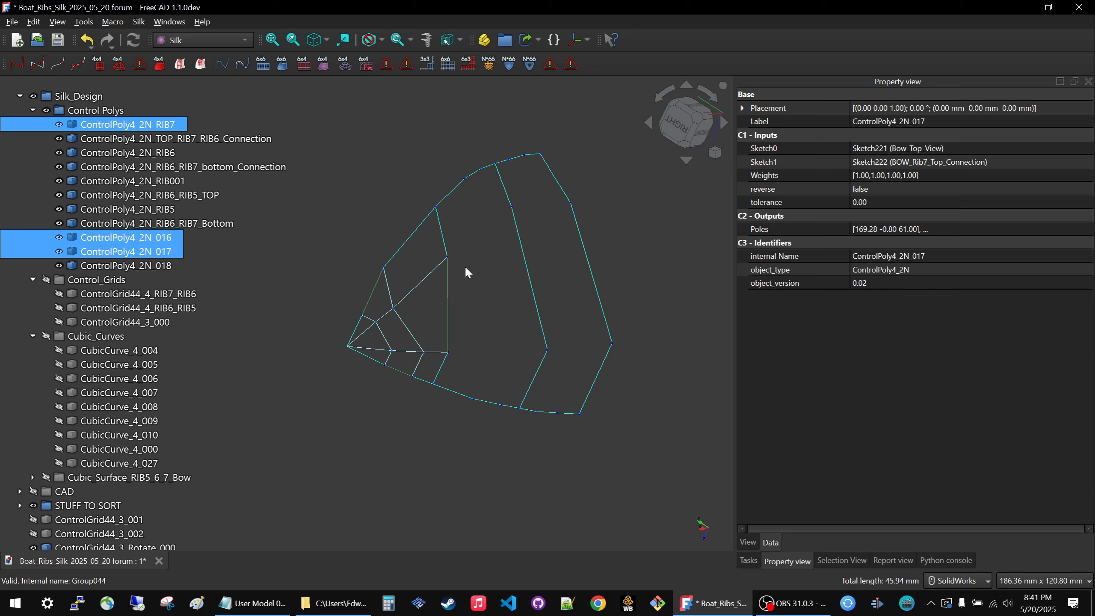
{"action": "left_click", "coordinate": [390, 173]}
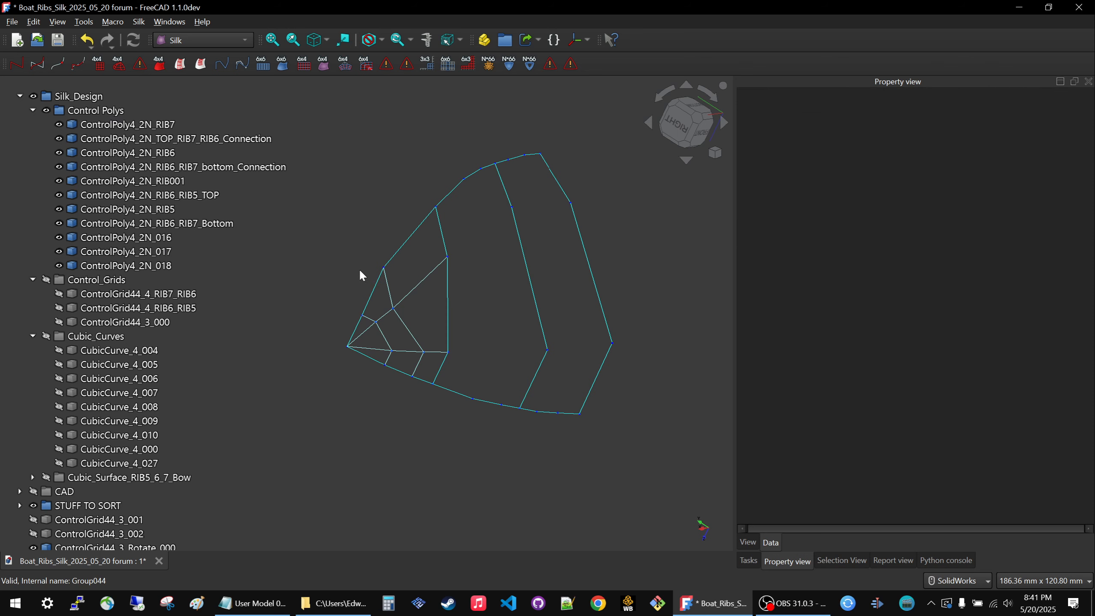
{"action": "scroll", "coordinate": [357, 339], "scroll_direction": "up", "scroll_amount": 5}
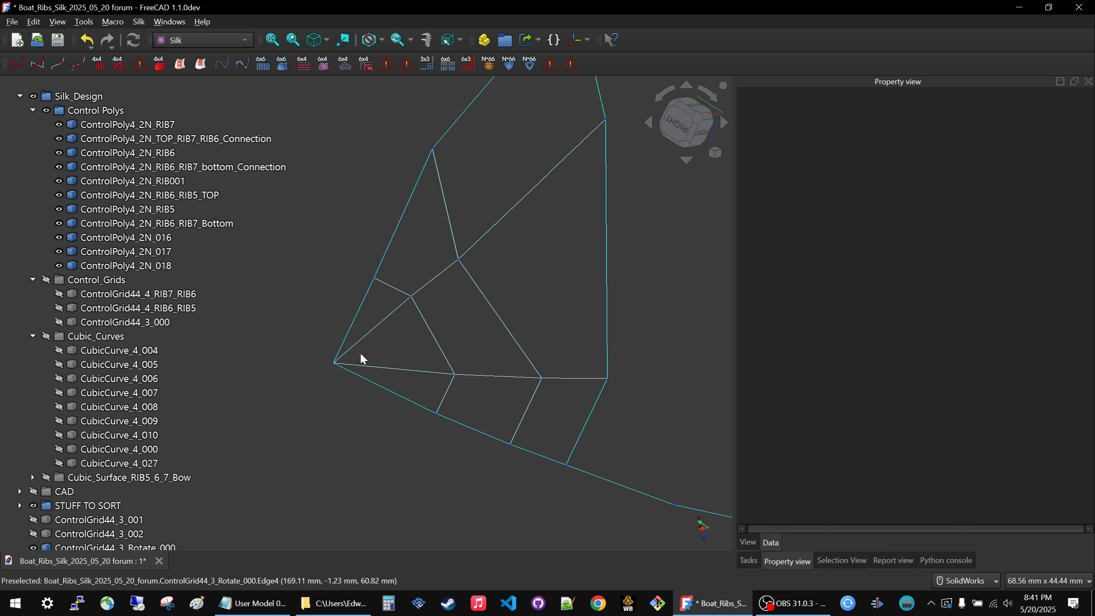
{"action": "scroll", "coordinate": [346, 361], "scroll_direction": "down", "scroll_amount": 3}
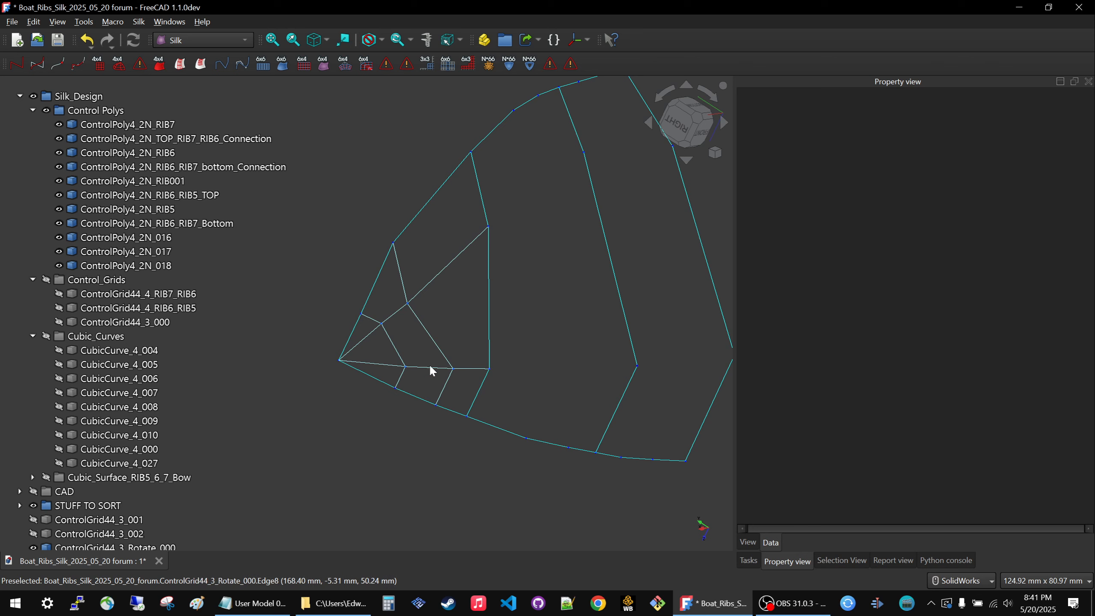
{"action": "scroll", "coordinate": [337, 366], "scroll_direction": "down", "scroll_amount": 1}
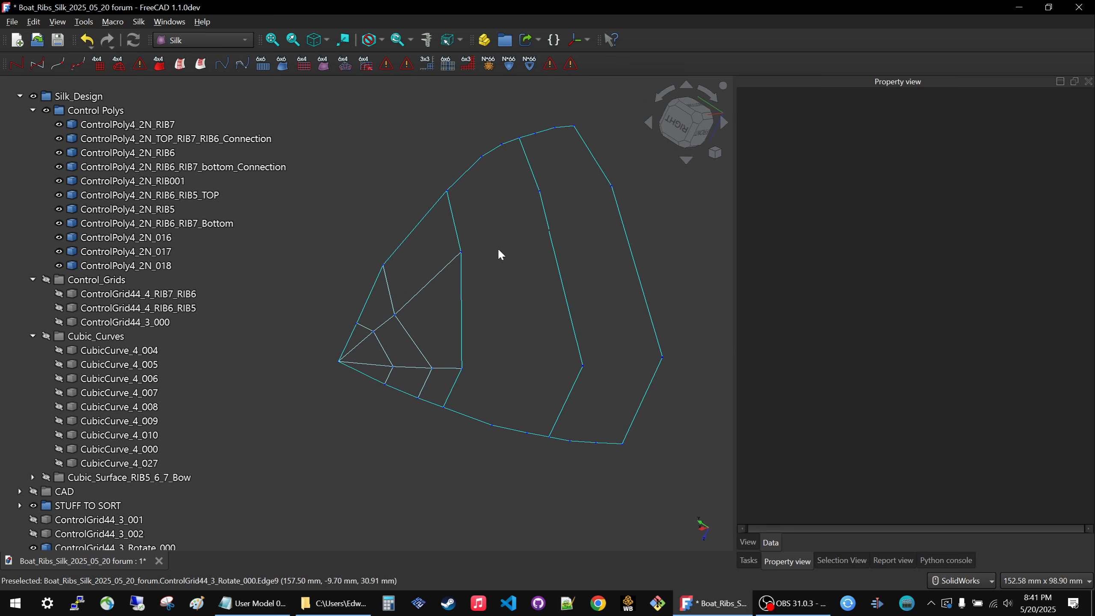
Display the original bow grid ControlGrid44_3_000 for comparison and hide the rotate grid.
{"action": "left_click", "coordinate": [156, 223]}
{"action": "left_click", "coordinate": [149, 296]}
{"action": "left_click", "coordinate": [159, 323]}
{"action": "key", "text": "space"}
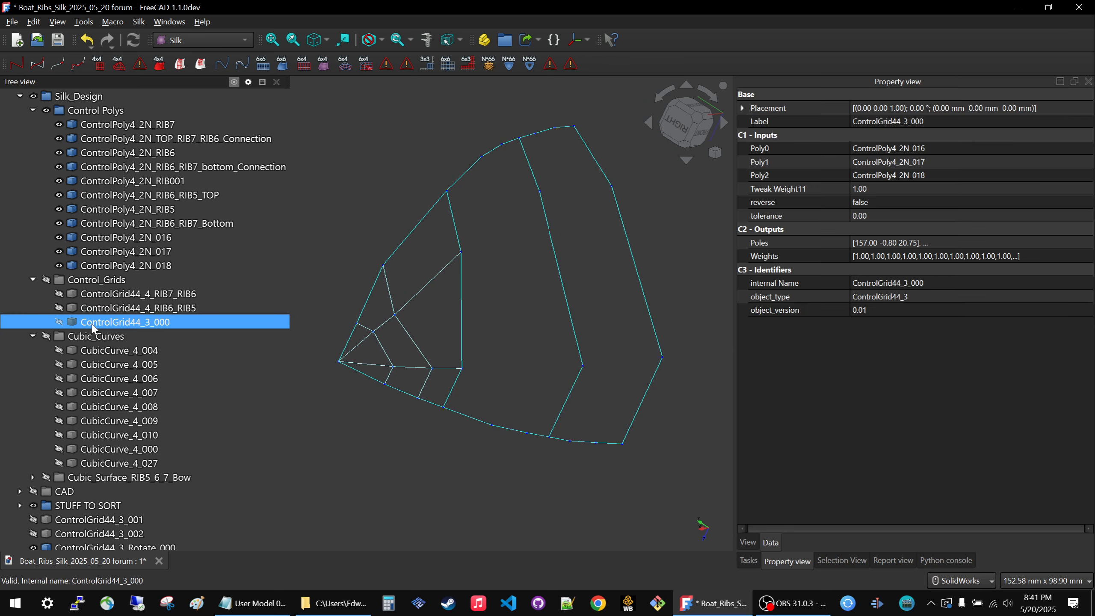
{"action": "left_click", "coordinate": [368, 359]}
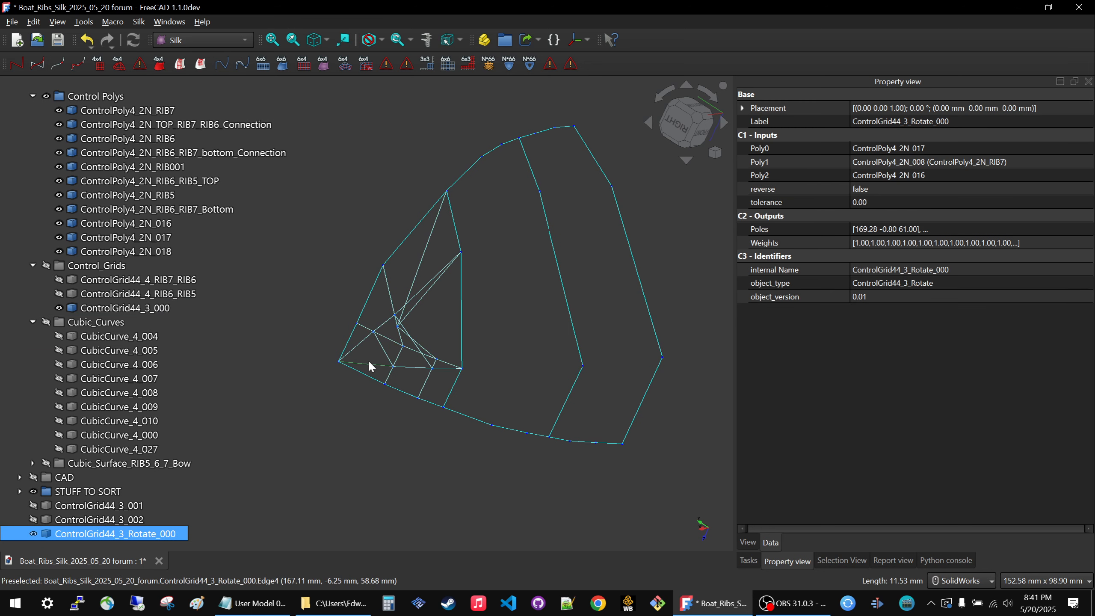
{"action": "key", "text": "space"}
{"action": "middle_click_drag", "start_coordinate": [438, 228], "coordinate": [402, 226]}
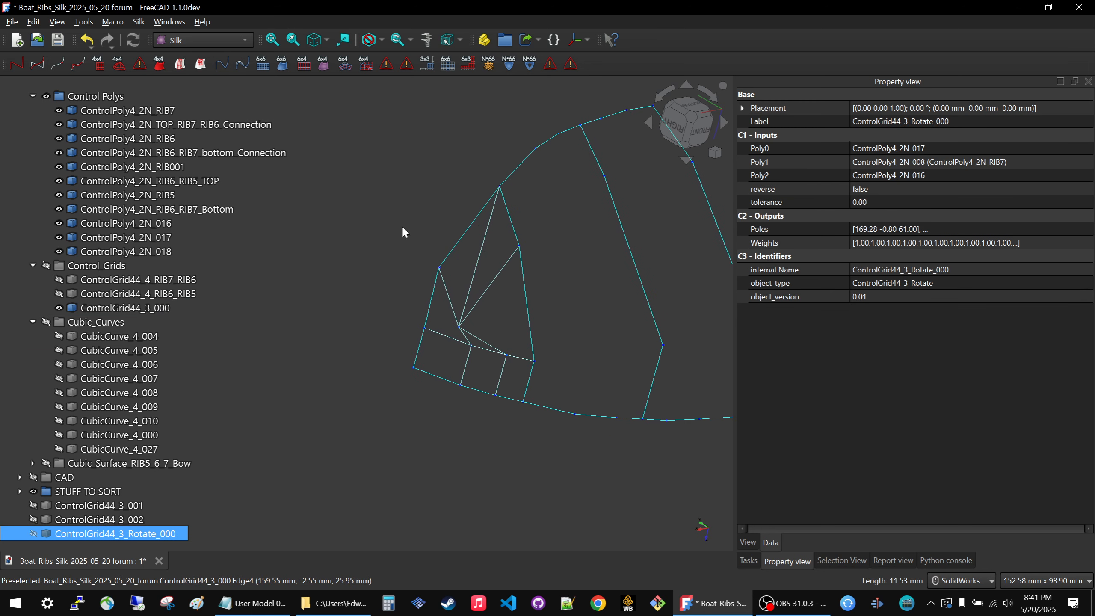
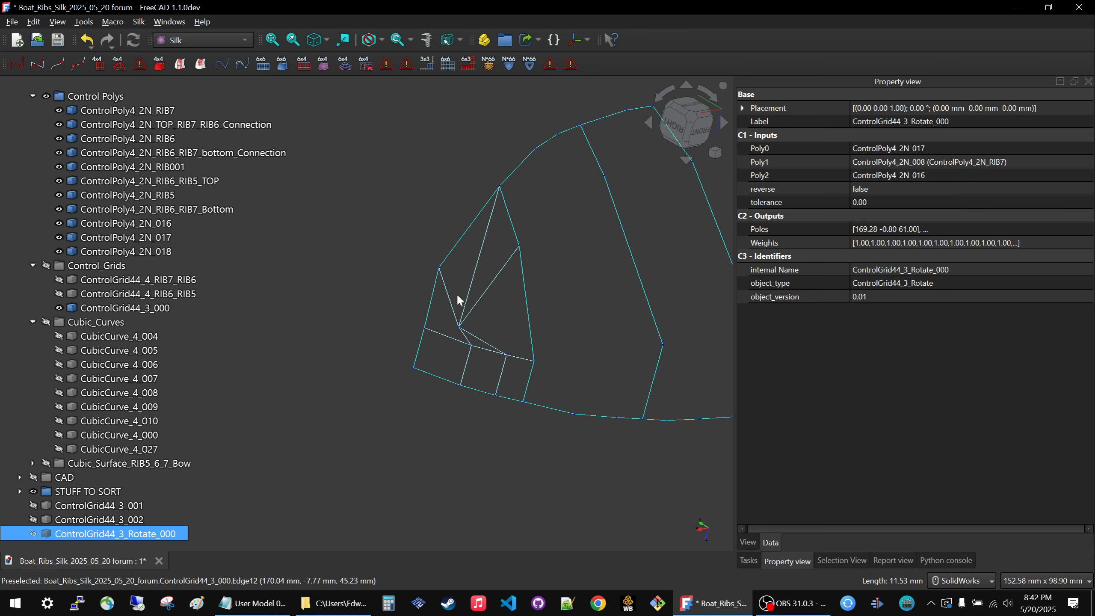
Read the ControlGrid44 usage notes, including the tangency rules and the caution about three-edge triangle grids.
{"action": "left_click", "coordinate": [391, 111]}
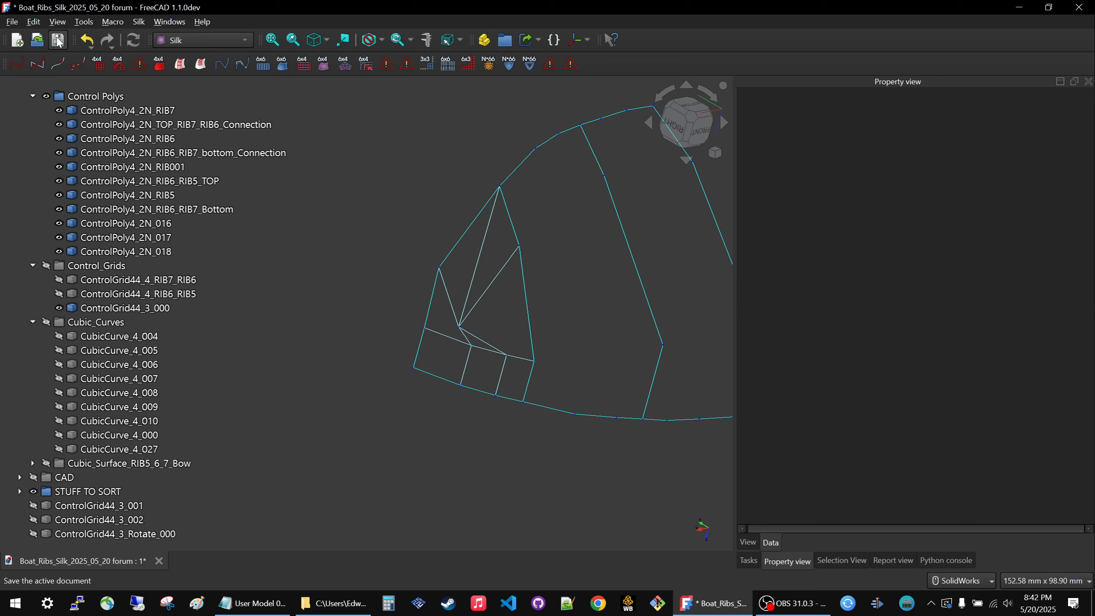
{"action": "left_click", "coordinate": [96, 67]}
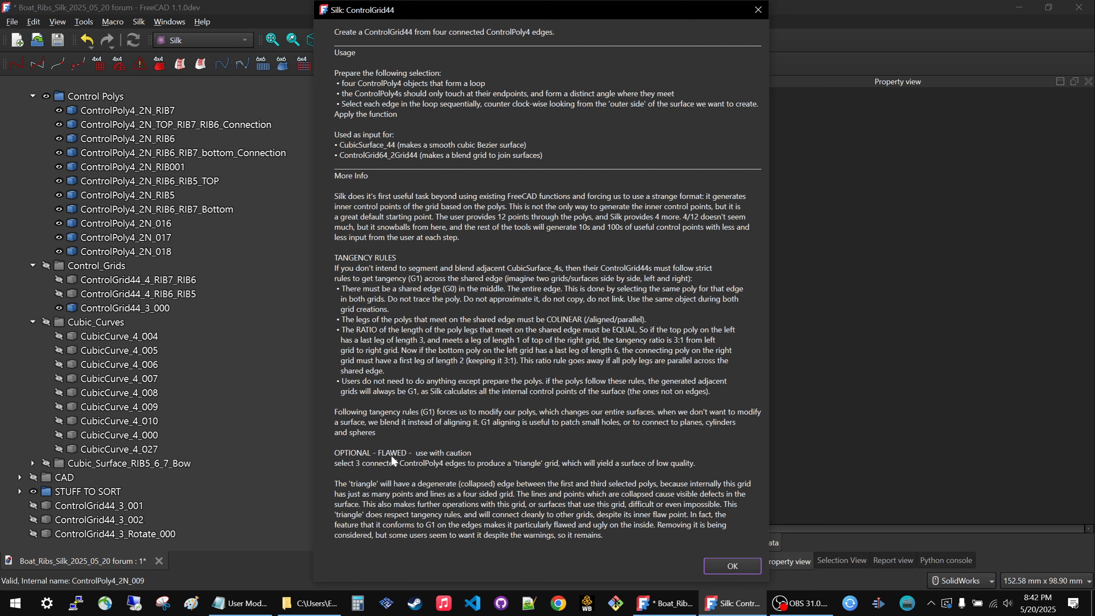
{"action": "left_click", "coordinate": [727, 560]}
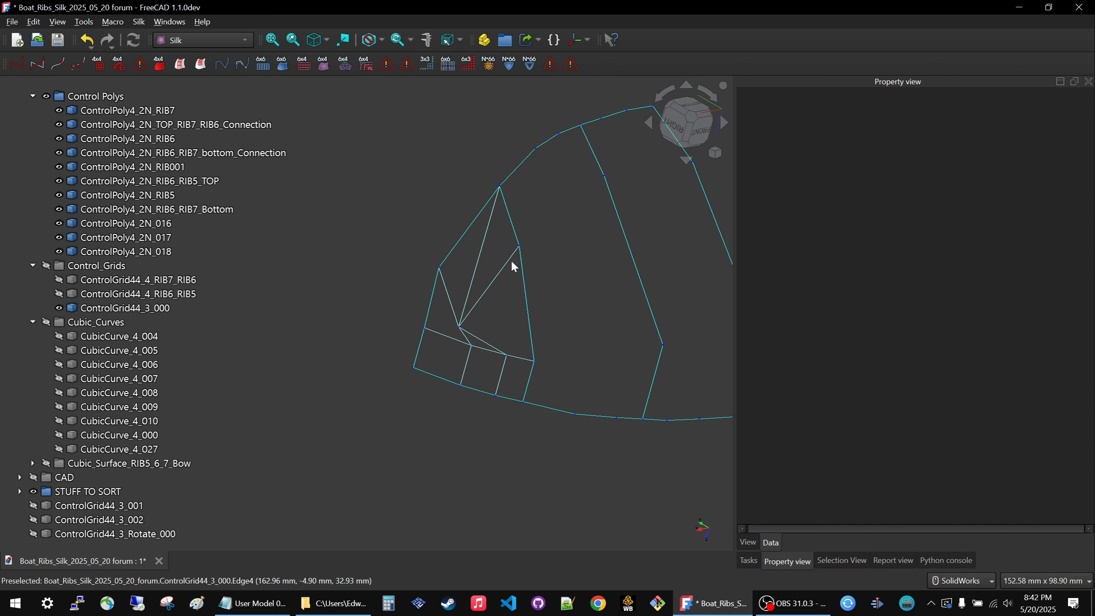
Create a CubicSurface from the triangular bow grid ControlGrid44_3_000 and hide the grid.
{"action": "left_click", "coordinate": [502, 267]}
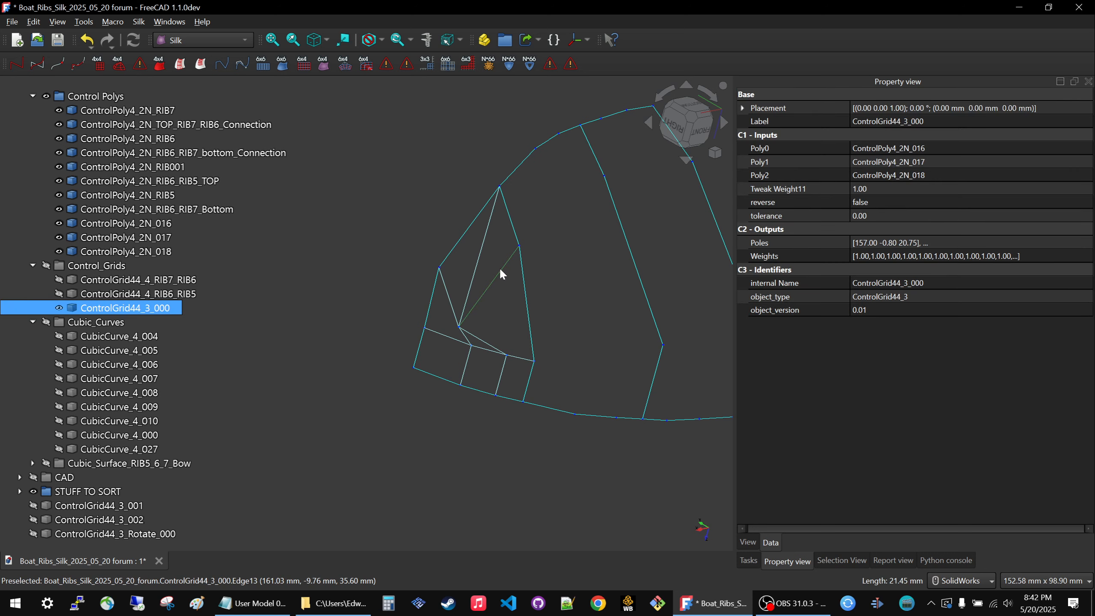
{"action": "left_click", "coordinate": [159, 65]}
{"action": "left_click", "coordinate": [361, 354]}
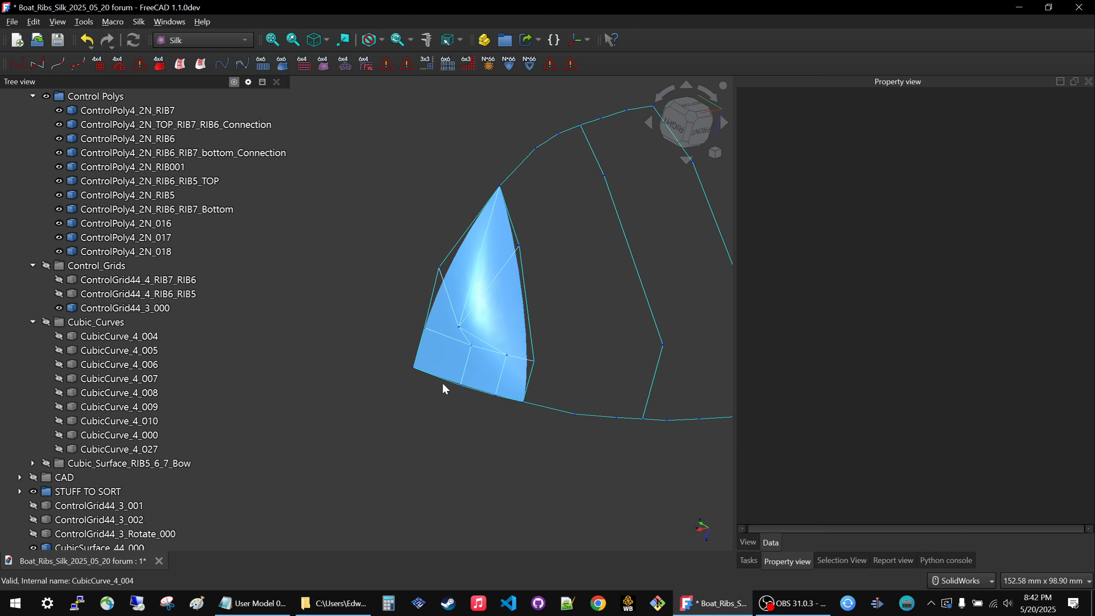
{"action": "left_click", "coordinate": [479, 305]}
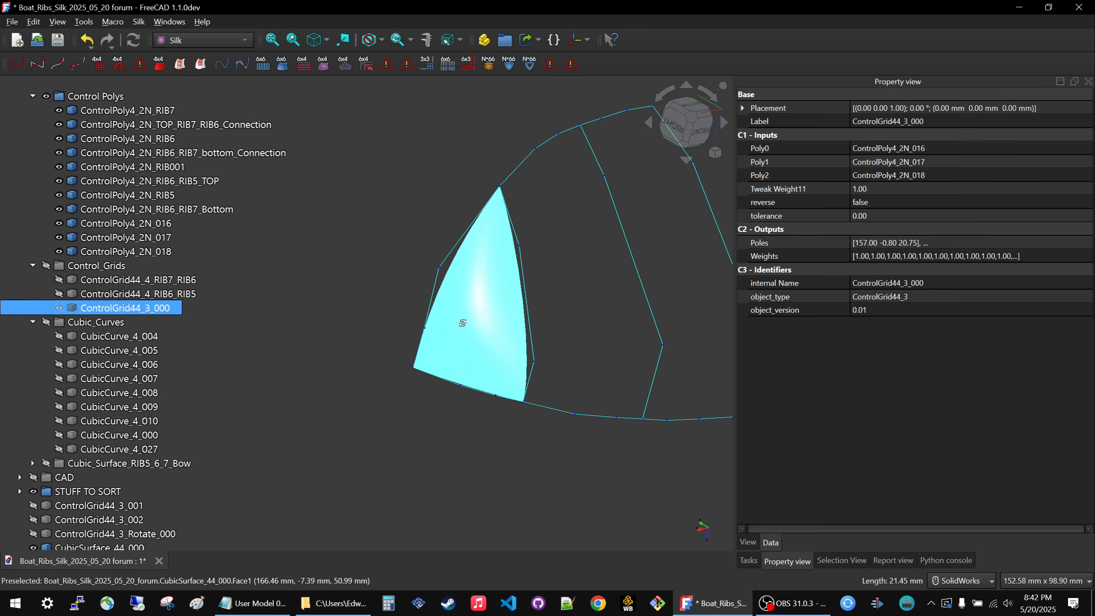
Examine the shape and shading of the triangular bow surface from several angles, particularly at its collapsed upper corner.
{"action": "middle_click_drag", "start_coordinate": [480, 304], "coordinate": [539, 304]}
{"action": "scroll", "coordinate": [530, 313], "scroll_direction": "up", "scroll_amount": 6}
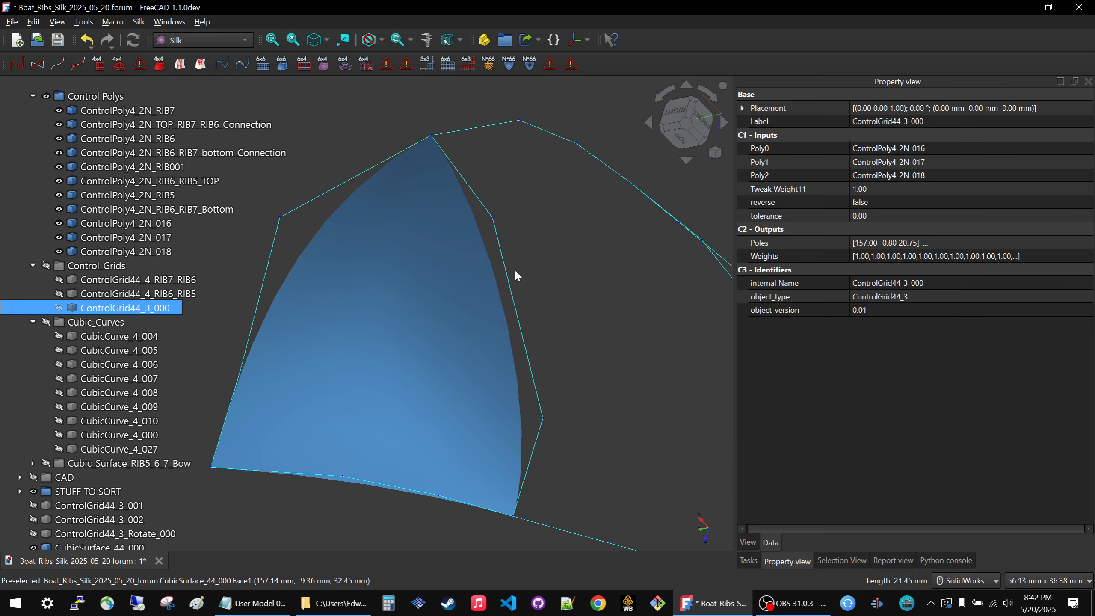
{"action": "scroll", "coordinate": [497, 285], "scroll_direction": "down", "scroll_amount": 2}
{"action": "scroll", "coordinate": [484, 203], "scroll_direction": "down", "scroll_amount": 1}
{"action": "middle_click_drag", "start_coordinate": [484, 203], "coordinate": [470, 232]}
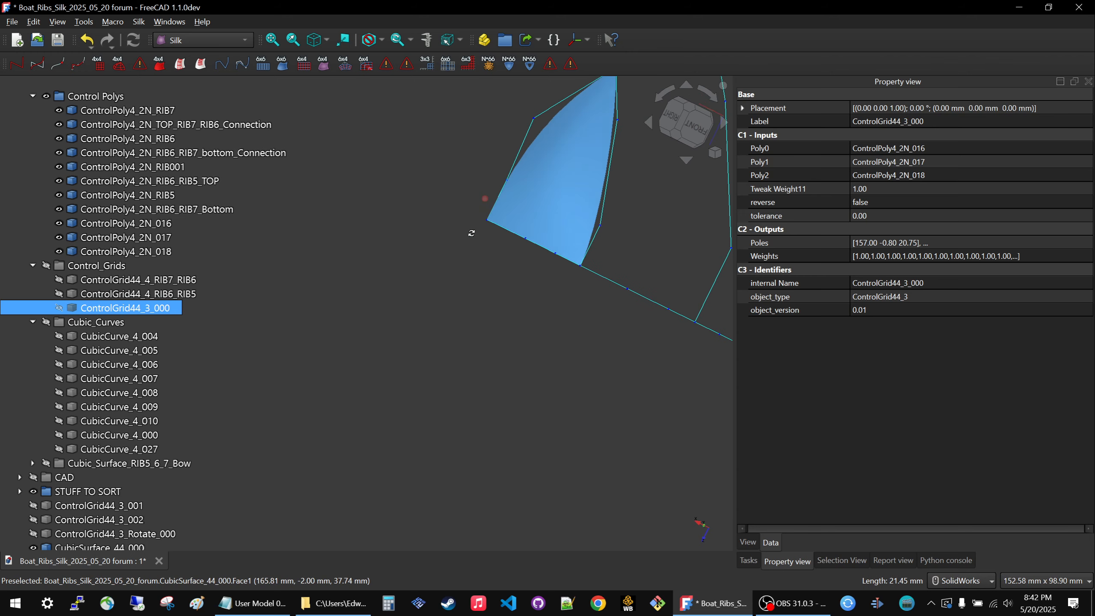
{"action": "scroll", "coordinate": [469, 231], "scroll_direction": "up", "scroll_amount": 2}
{"action": "scroll", "coordinate": [469, 231], "scroll_direction": "down", "scroll_amount": 5}
{"action": "scroll", "coordinate": [551, 126], "scroll_direction": "up", "scroll_amount": 8}
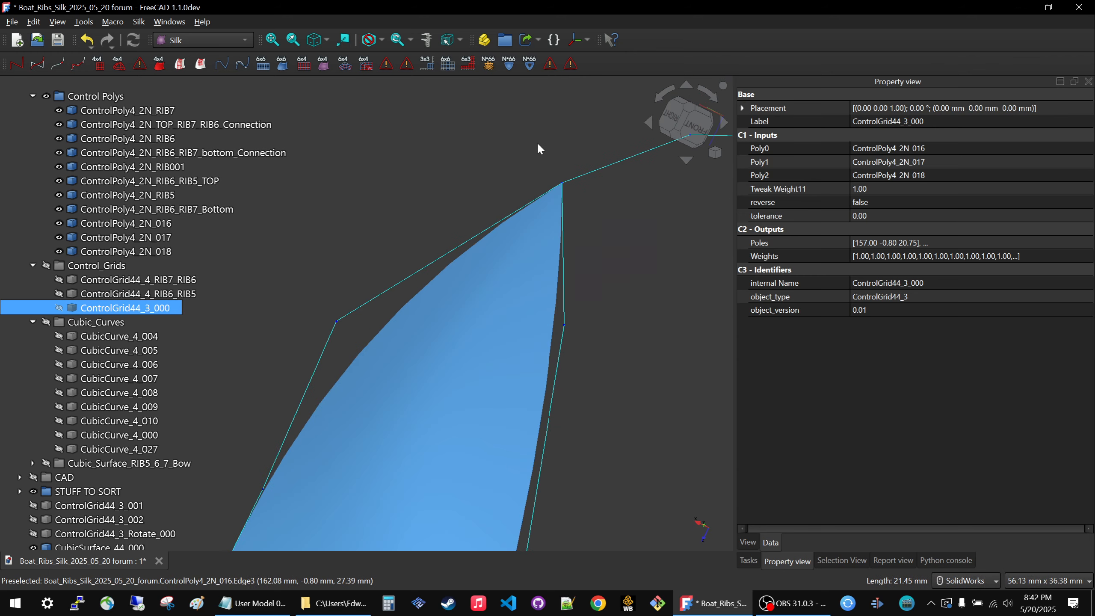
{"action": "middle_click_drag", "start_coordinate": [522, 155], "coordinate": [496, 203]}
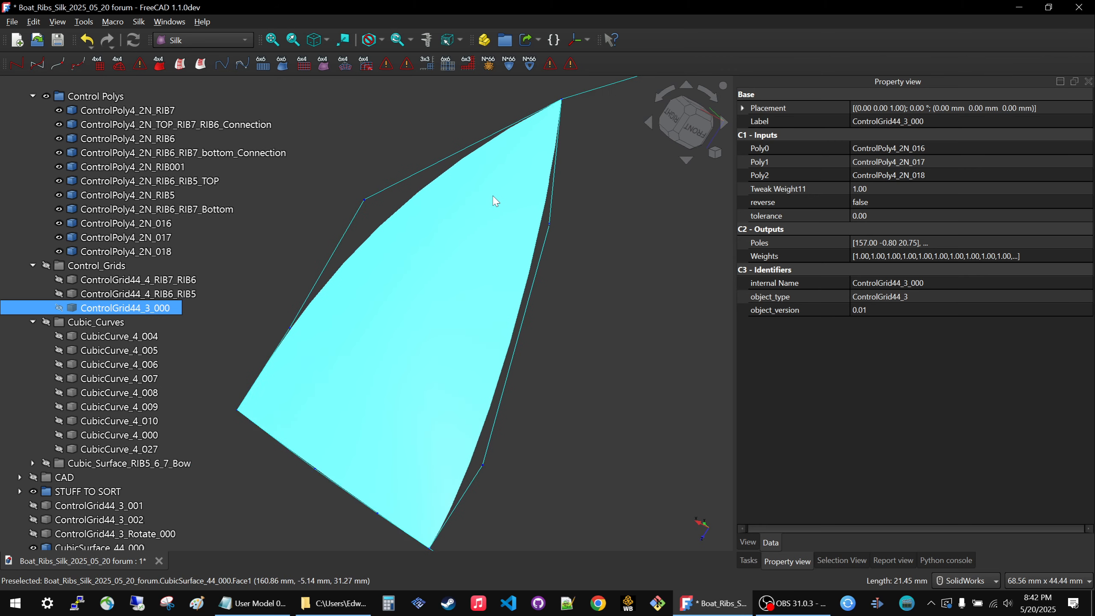
{"action": "scroll", "coordinate": [559, 176], "scroll_direction": "down", "scroll_amount": 3}
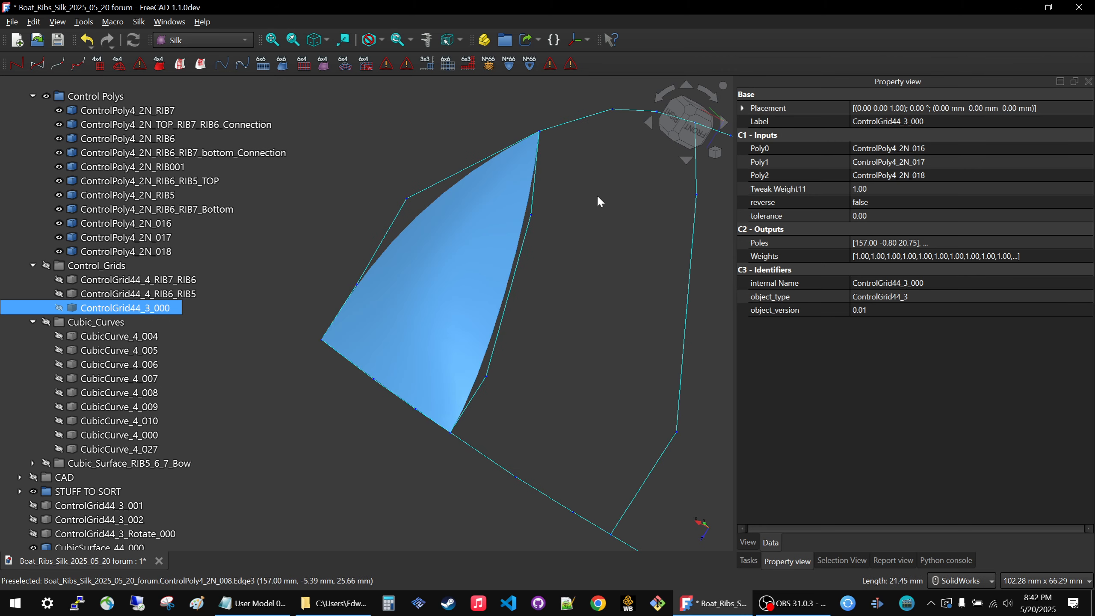
{"action": "left_click", "coordinate": [486, 222]}
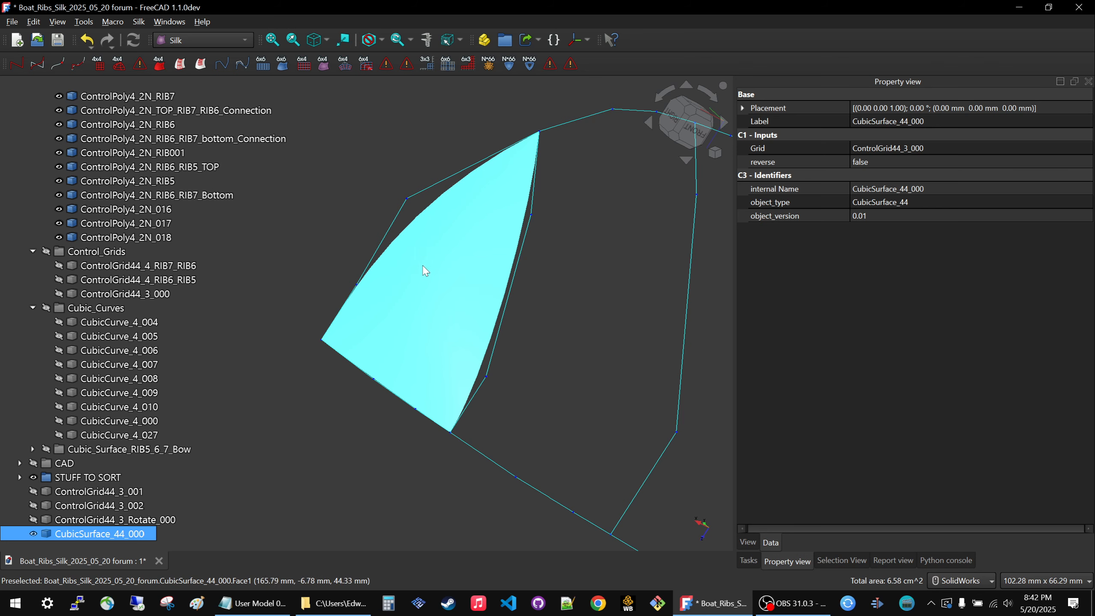
{"action": "left_click", "coordinate": [338, 209]}
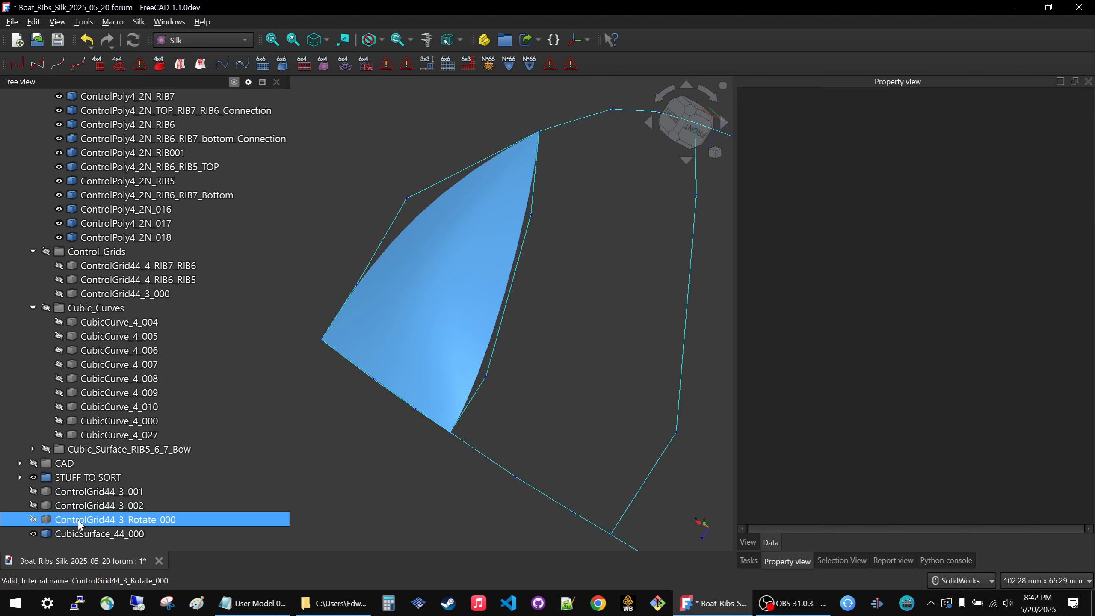
{"action": "scroll", "coordinate": [425, 369], "scroll_direction": "down", "scroll_amount": 4}
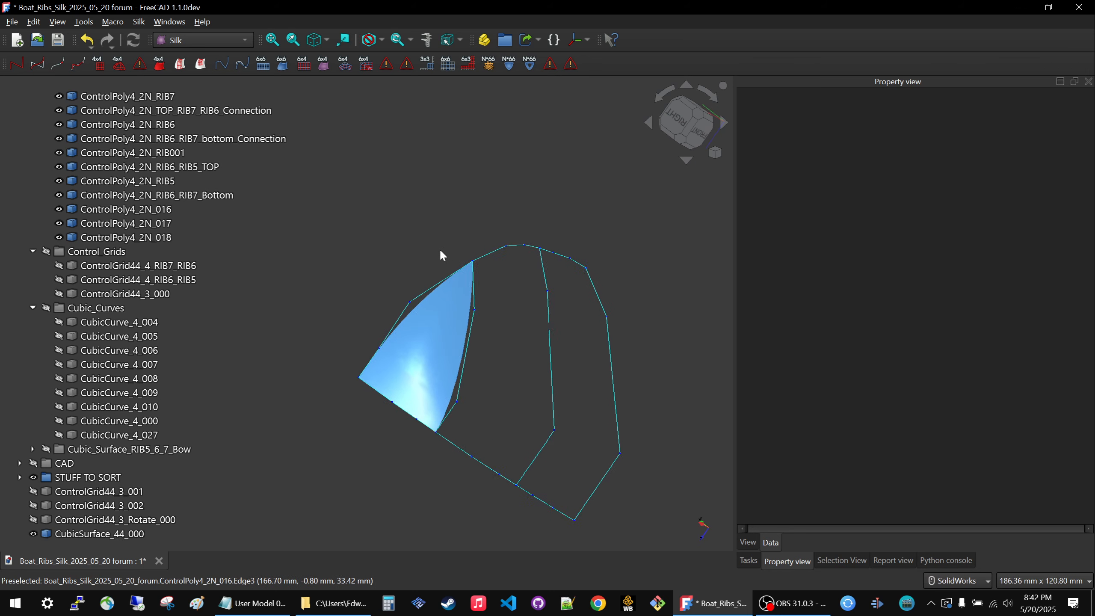
{"action": "scroll", "coordinate": [439, 249], "scroll_direction": "up", "scroll_amount": 2}
{"action": "scroll", "coordinate": [135, 246], "scroll_direction": "up", "scroll_amount": 2}
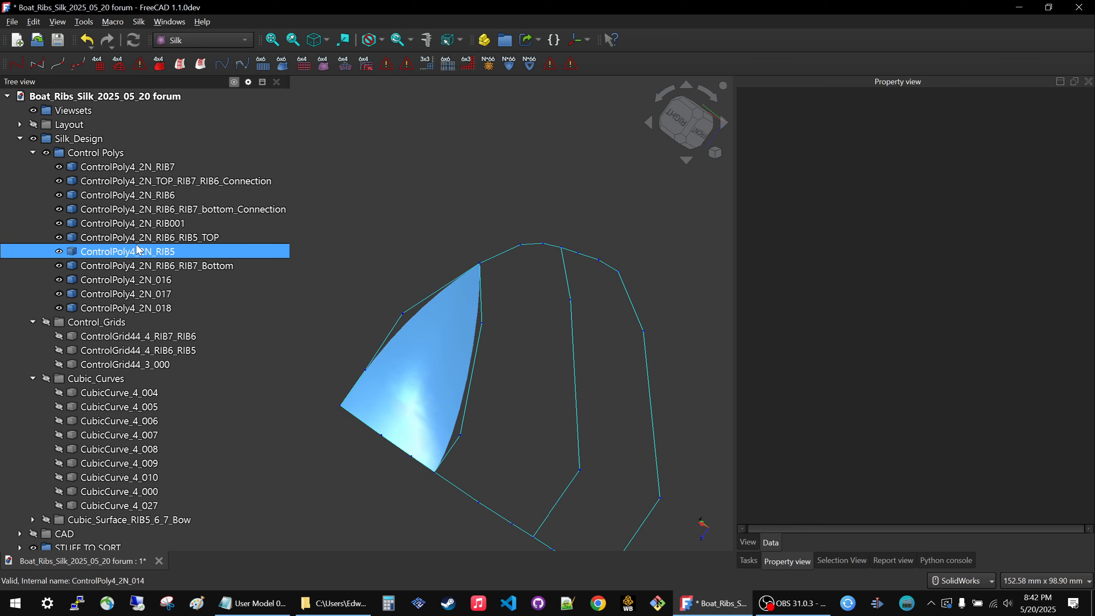
Collapse the Control Polys group and hide CubicSurface_44_000.
{"action": "left_click", "coordinate": [33, 152]}
{"action": "left_click", "coordinate": [112, 208]}
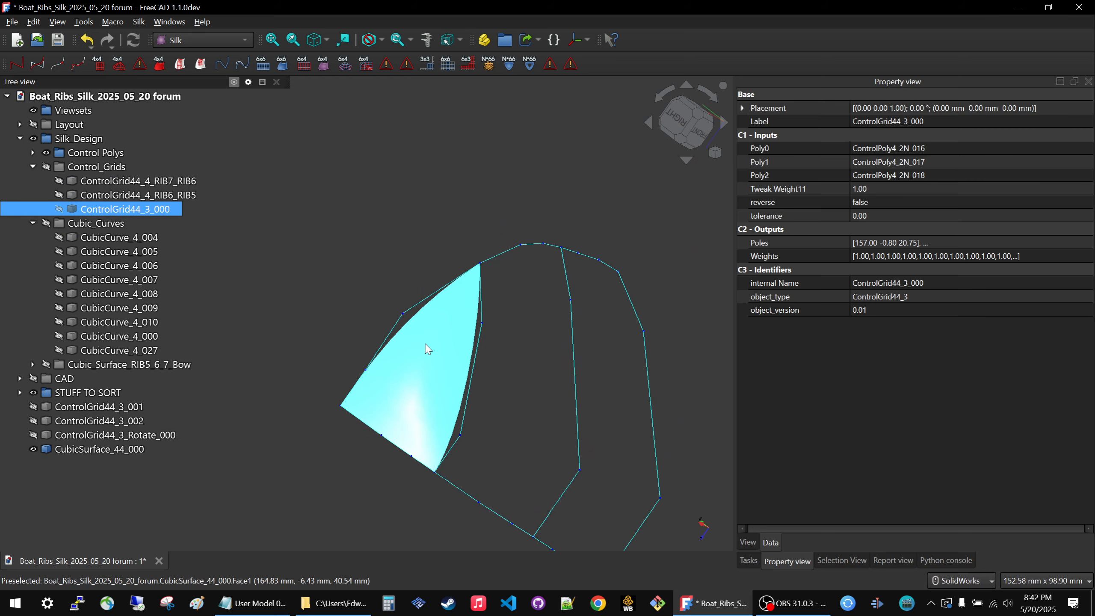
{"action": "left_click", "coordinate": [427, 345]}
{"action": "key", "text": "space"}
Toggle the visibility of ControlGrid44_3_000 to examine its grid lines, leaving the grid displayed.
{"action": "left_click", "coordinate": [94, 197]}
{"action": "left_click", "coordinate": [98, 208]}
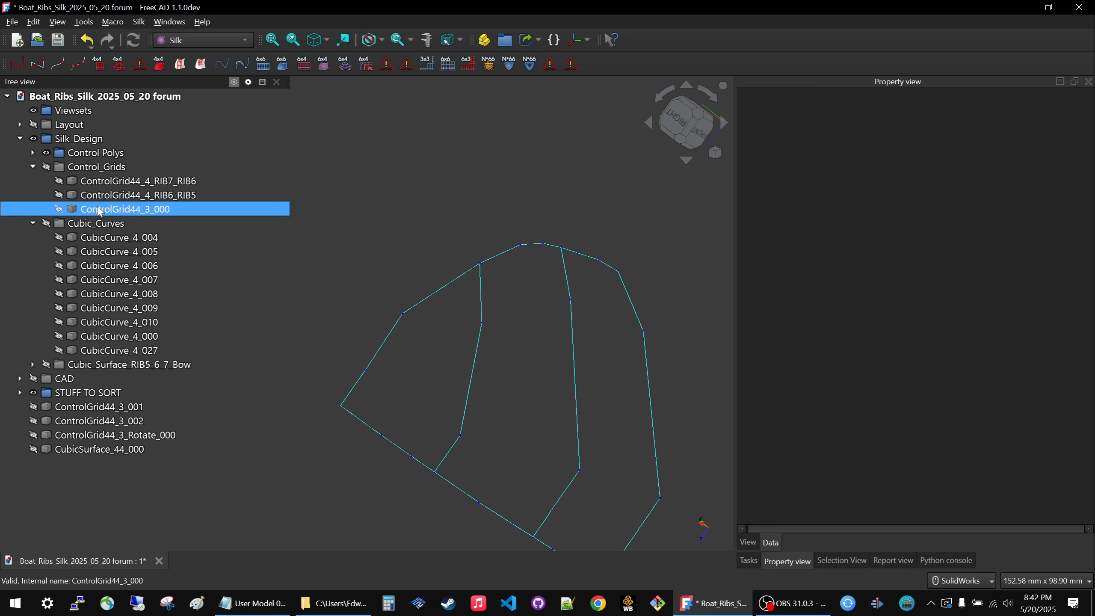
{"action": "key", "text": "space"}
{"action": "key", "text": "space"}
{"action": "key", "text": "space"}
{"action": "key", "text": "space"}
{"action": "key", "text": "space"}
{"action": "key", "text": "space"}
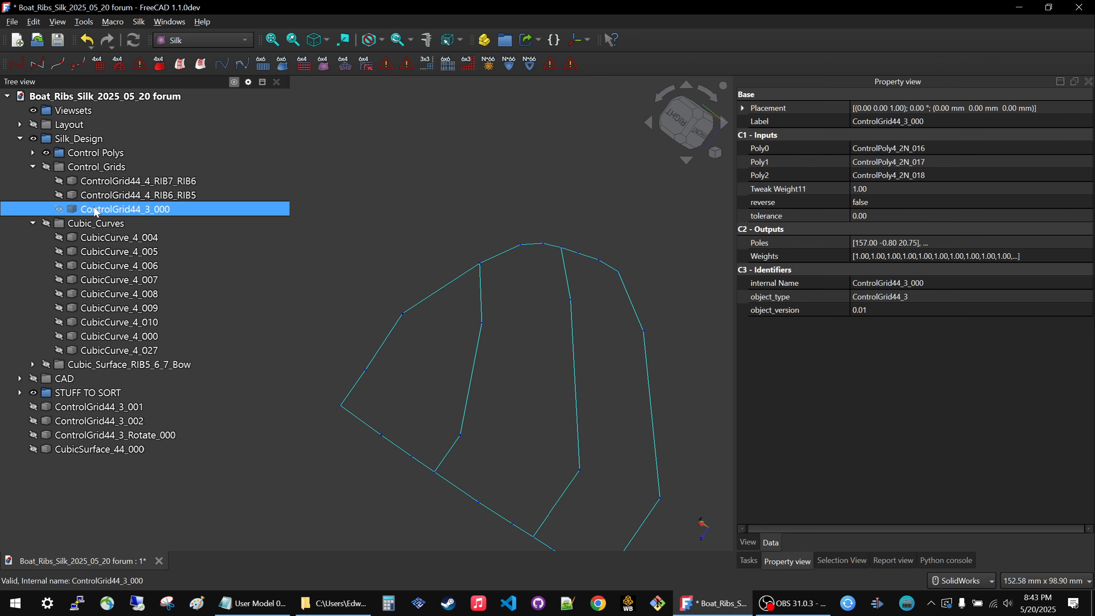
{"action": "key", "text": "space"}
{"action": "key", "text": "space"}
{"action": "key", "text": "space"}
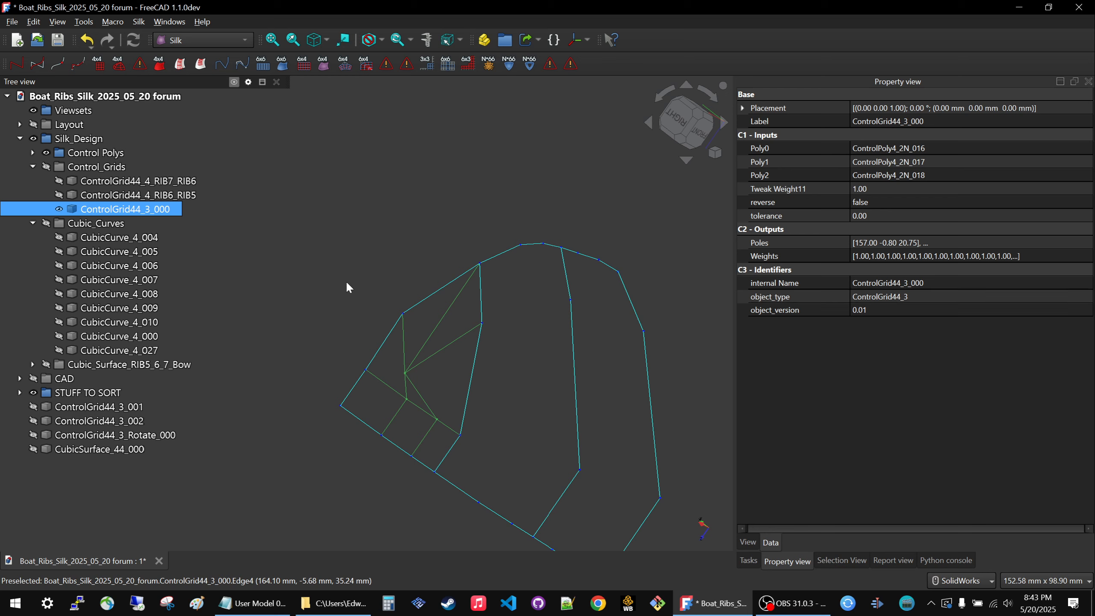
Display the Cubic_Surface_RIB5_6_7_Bow group to compare its surfaces with the bow grid, and hide it.
{"action": "left_click", "coordinate": [106, 365]}
{"action": "key", "text": "space"}
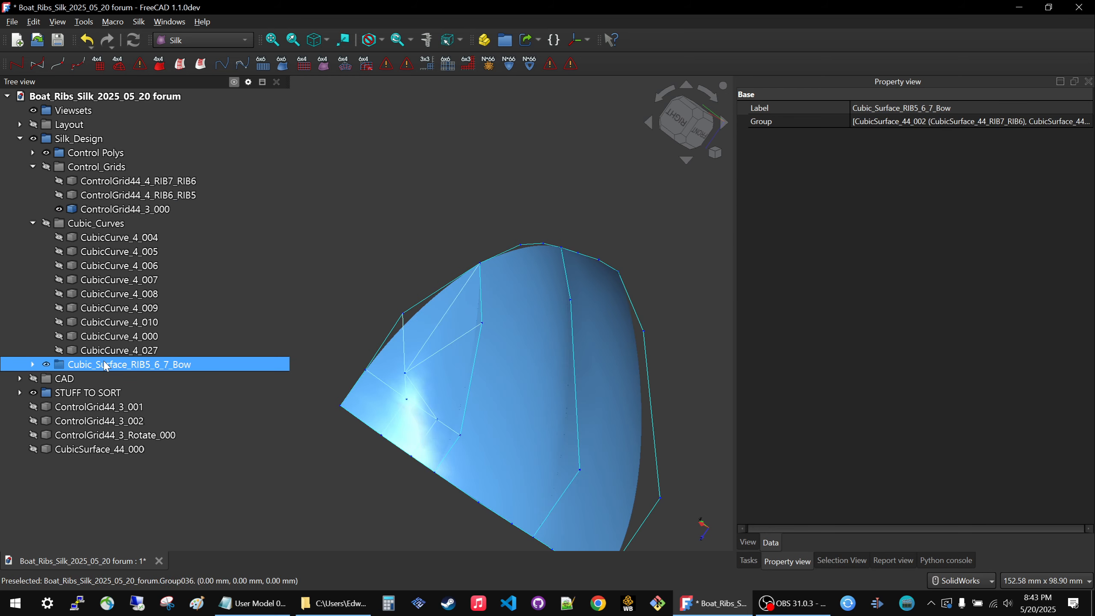
{"action": "key", "text": "space"}
Collapse the Cubic_Curves, Control_Grids and Silk_Design groups in the model tree.
{"action": "left_click", "coordinate": [33, 222]}
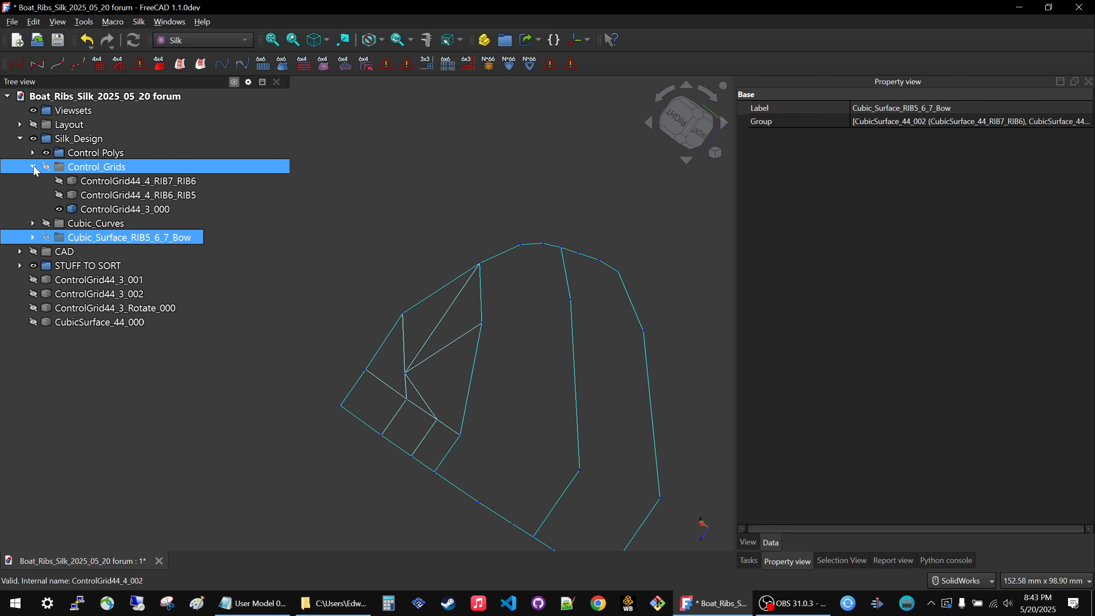
{"action": "left_click", "coordinate": [33, 166]}
{"action": "left_click", "coordinate": [19, 138]}
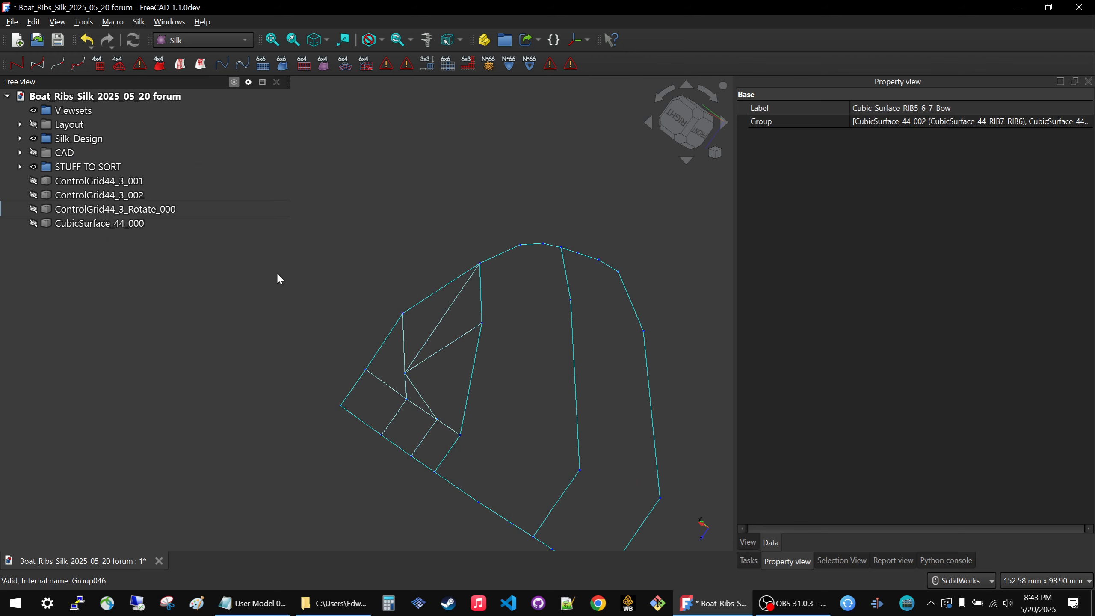
Toggle the Silk_Design group to display all of its polys, grids, curves and surfaces, and expand it to its subgroups.
{"action": "left_click", "coordinate": [91, 140]}
{"action": "key", "text": "space"}
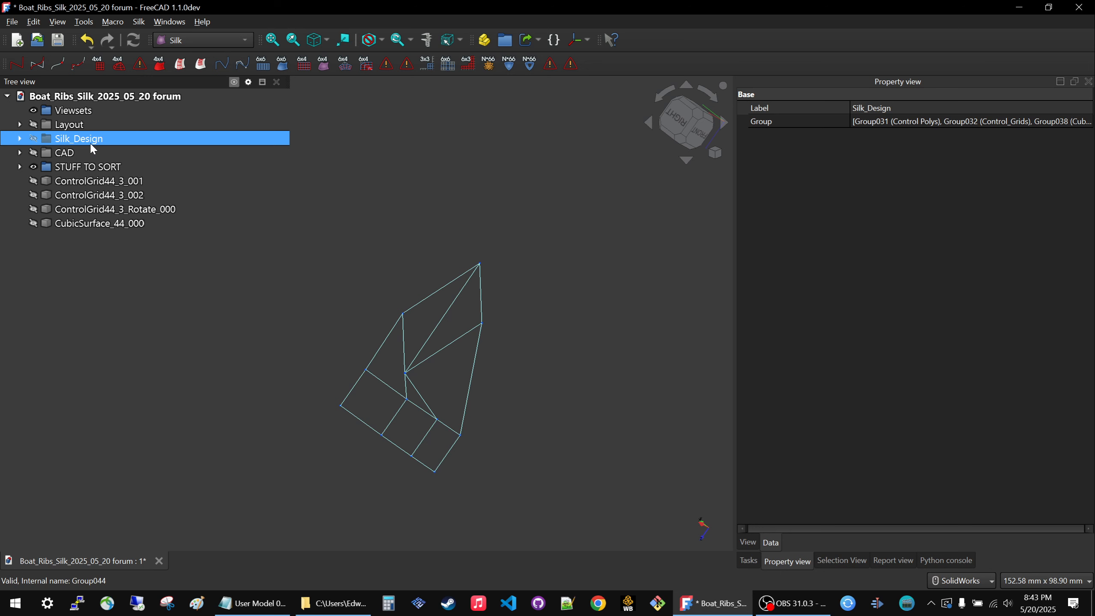
{"action": "key", "text": "space"}
{"action": "key", "text": "space"}
{"action": "key", "text": "space"}
{"action": "left_click", "coordinate": [22, 156]}
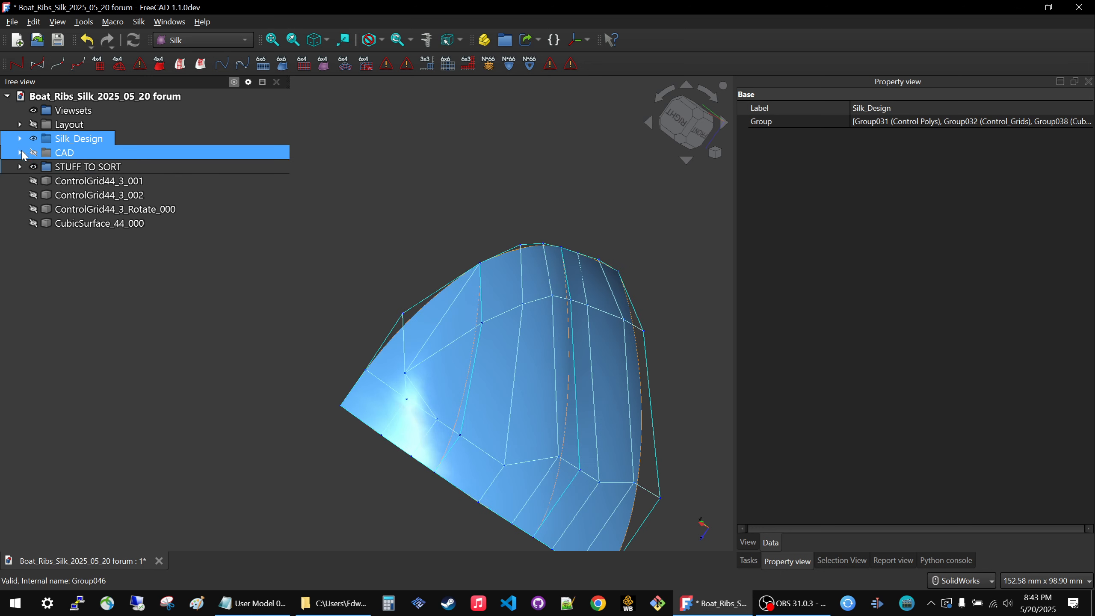
{"action": "left_click", "coordinate": [19, 138]}
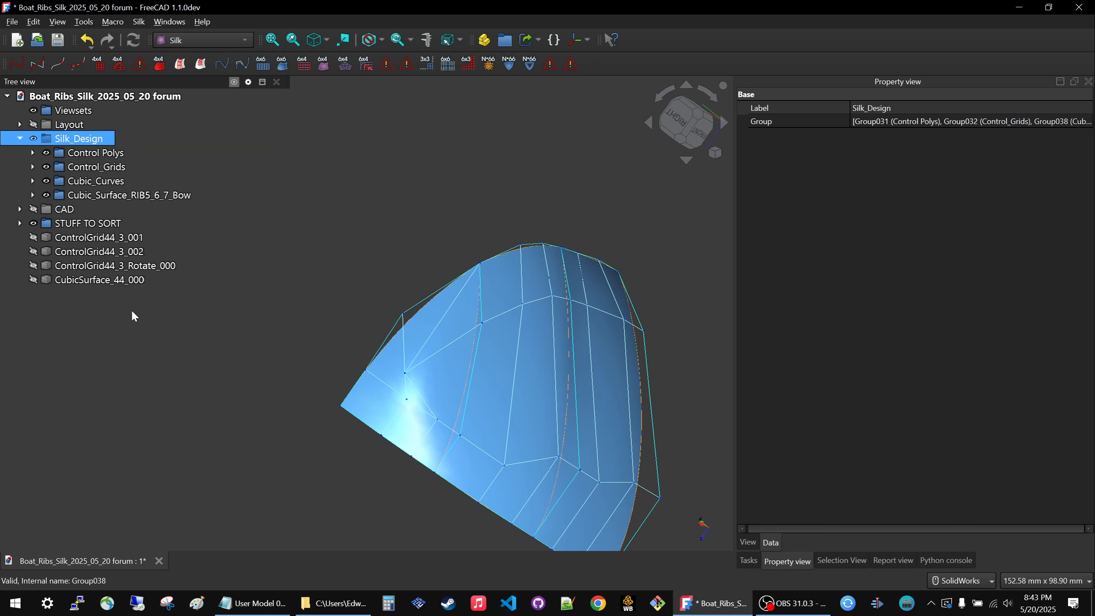
Delete the test objects from ControlGrid44_3_001 through CubicSurface_44_000, including the rotate grid.
{"action": "left_click", "coordinate": [84, 238]}
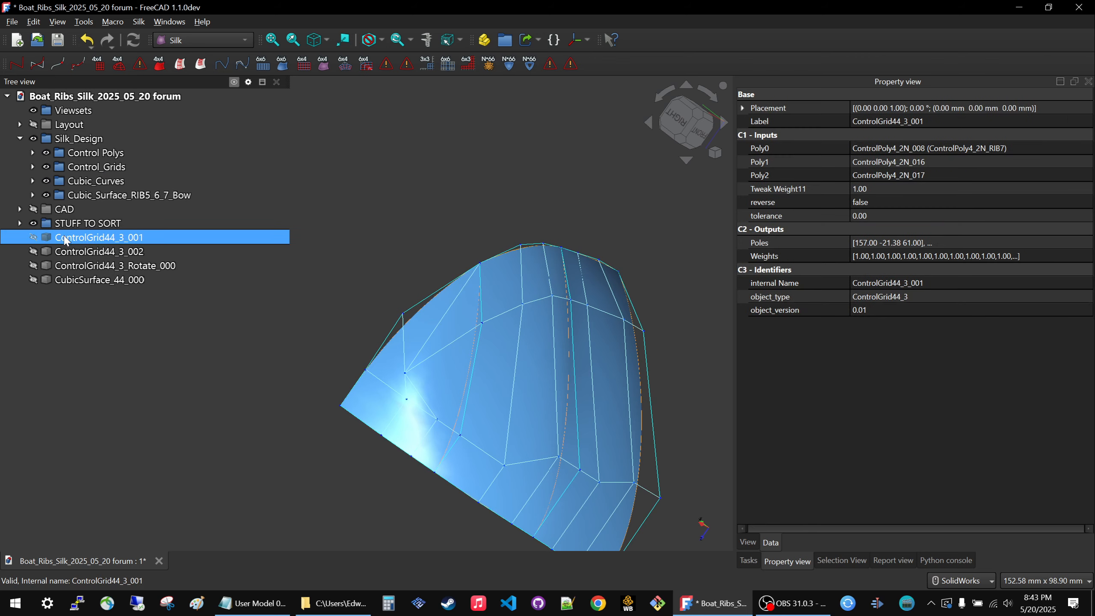
{"action": "left_click", "coordinate": [82, 280], "text": "shift"}
{"action": "key", "text": "Delete"}
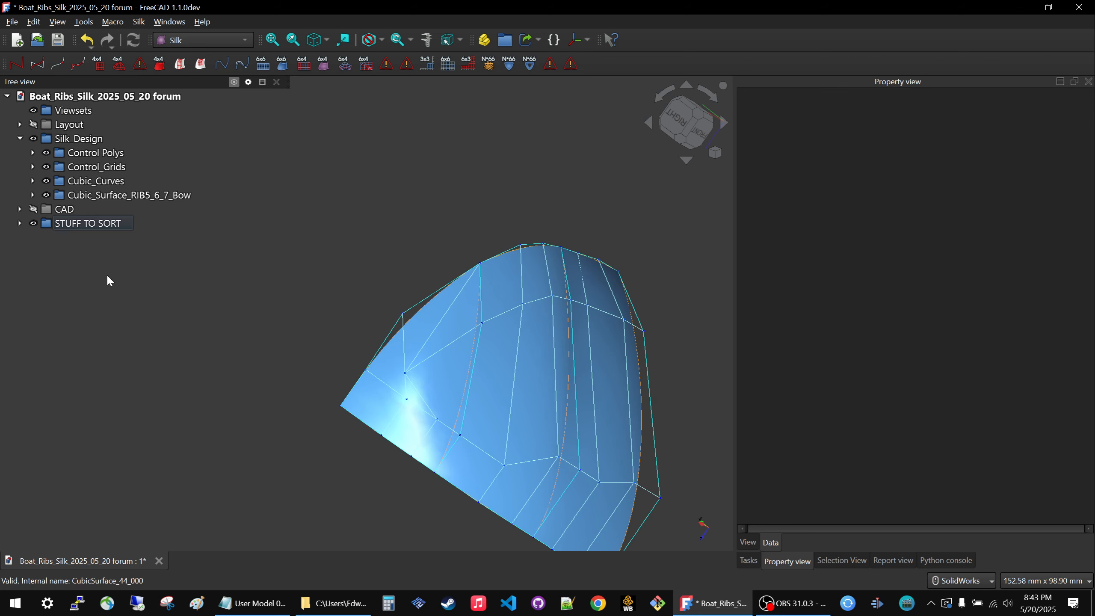
Expand STUFF TO SORT, display its Point_curve group on the whole bow, and review the edge segment polys and grids.
{"action": "middle_click_drag", "start_coordinate": [262, 357], "coordinate": [224, 391]}
{"action": "key", "text": "v"}
{"action": "key", "text": "f"}
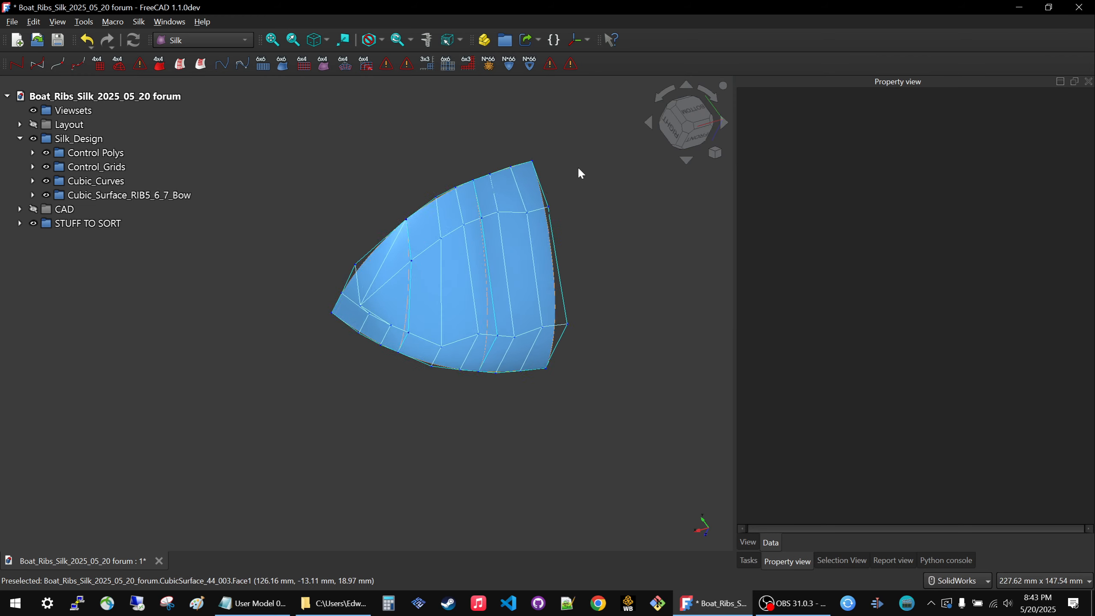
{"action": "left_click", "coordinate": [23, 224]}
{"action": "left_click", "coordinate": [20, 223]}
{"action": "left_click", "coordinate": [102, 240]}
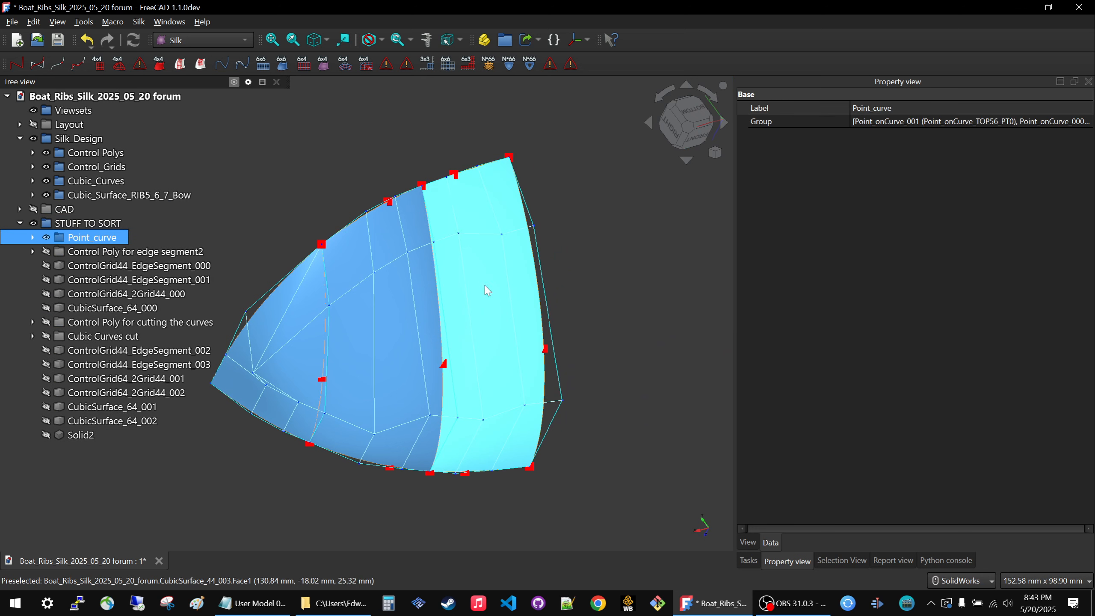
{"action": "scroll", "coordinate": [561, 295], "scroll_direction": "down", "scroll_amount": 3}
{"action": "left_click", "coordinate": [105, 252], "text": "ctrl"}
{"action": "left_click", "coordinate": [103, 255]}
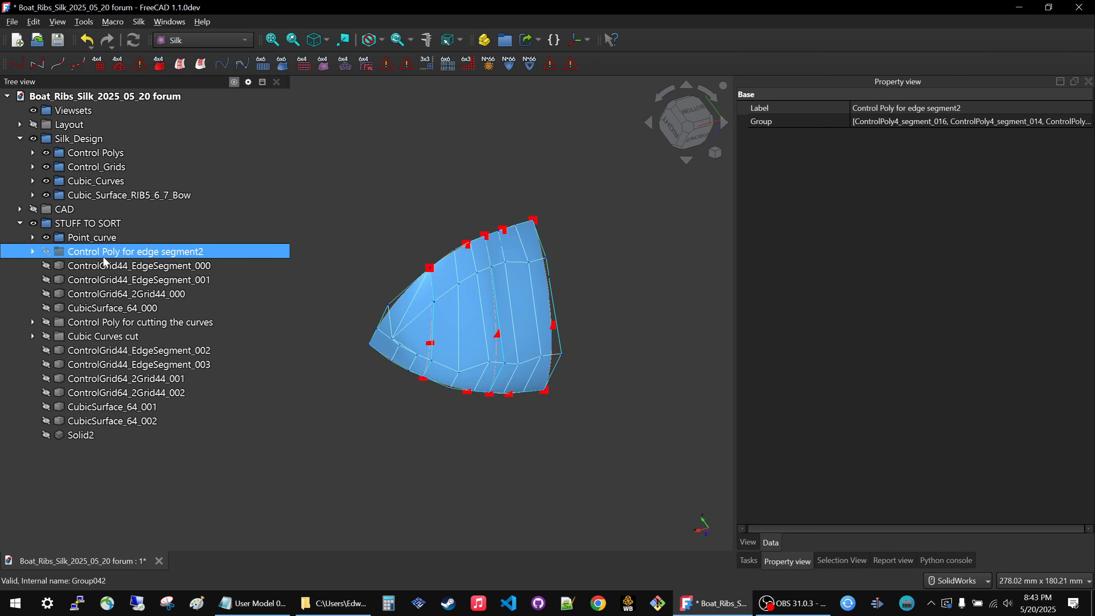
{"action": "left_click", "coordinate": [103, 279], "text": "ctrl"}
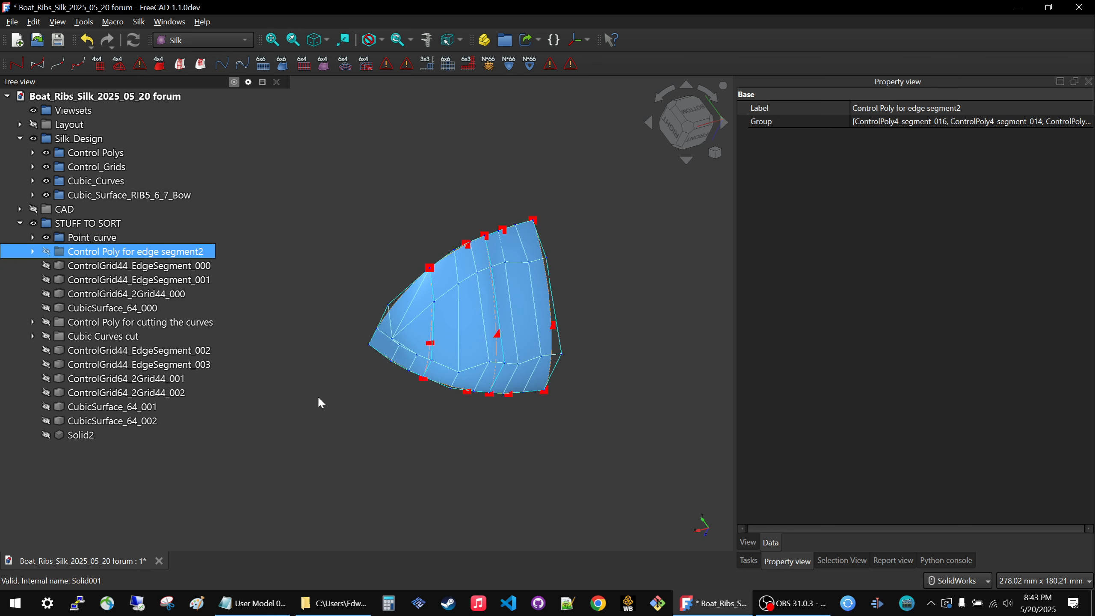
Hide everything in the STUFF TO SORT group and collapse it.
{"action": "left_click", "coordinate": [50, 222]}
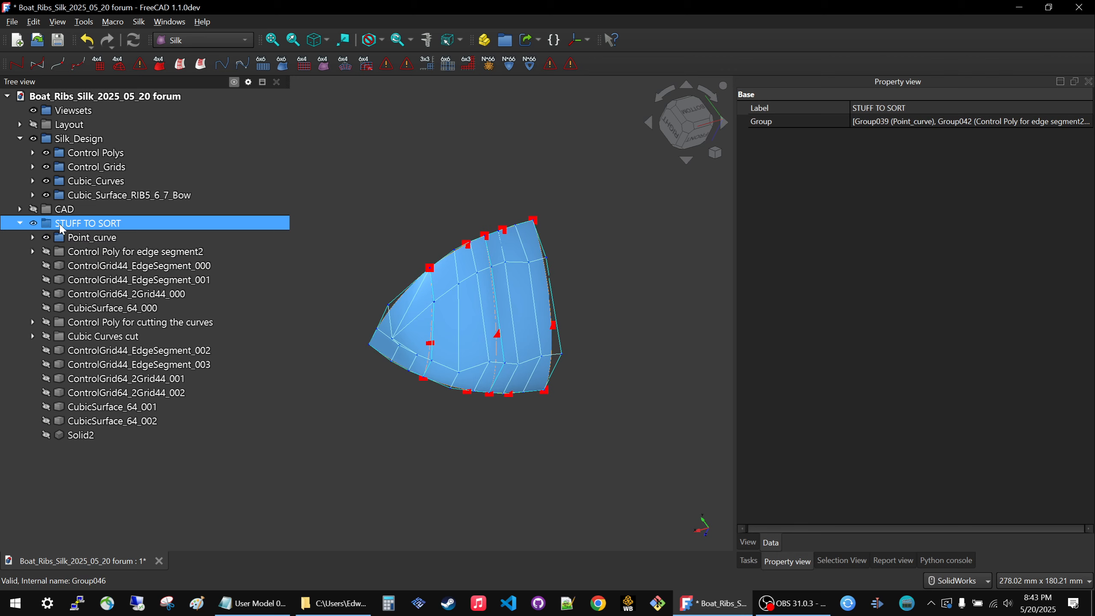
{"action": "key", "text": "space"}
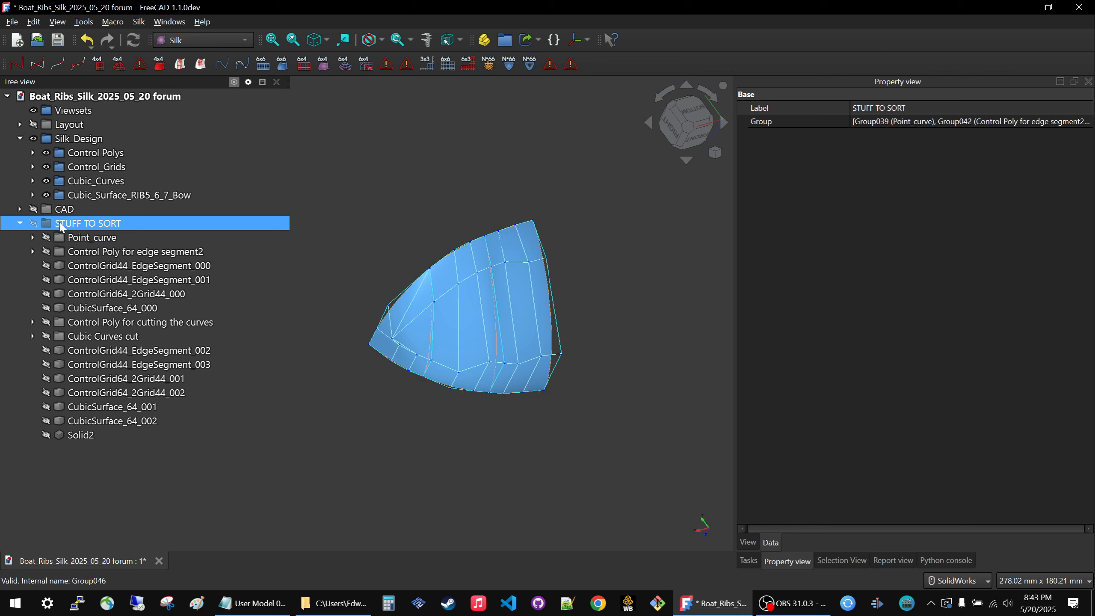
{"action": "left_click", "coordinate": [20, 222]}
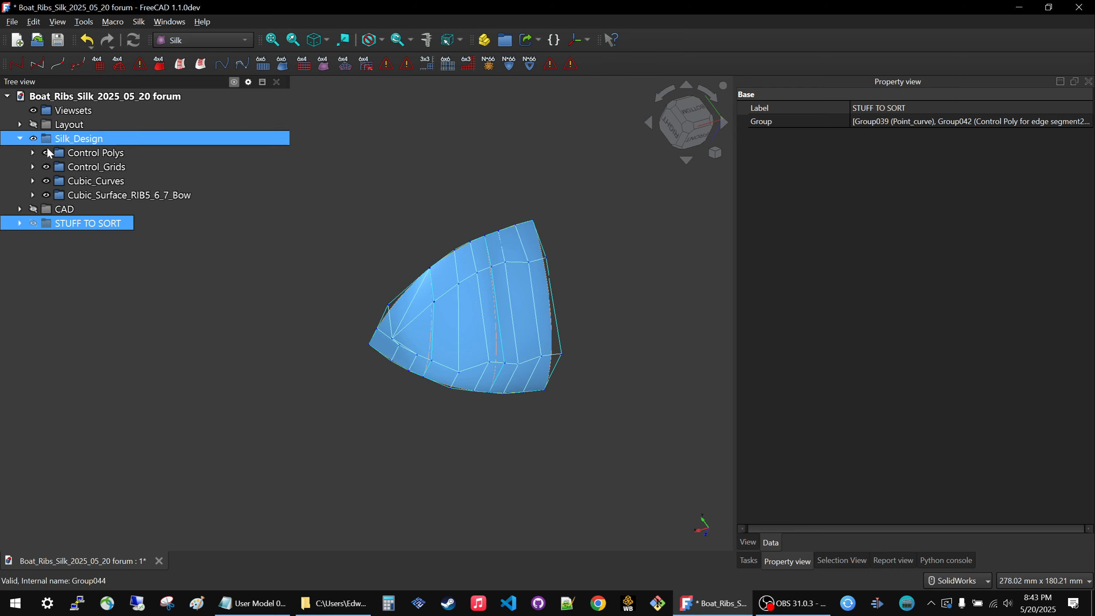
{"action": "scroll", "coordinate": [582, 301], "scroll_direction": "up", "scroll_amount": 1}
{"action": "middle_click_drag", "start_coordinate": [492, 240], "coordinate": [460, 259]}
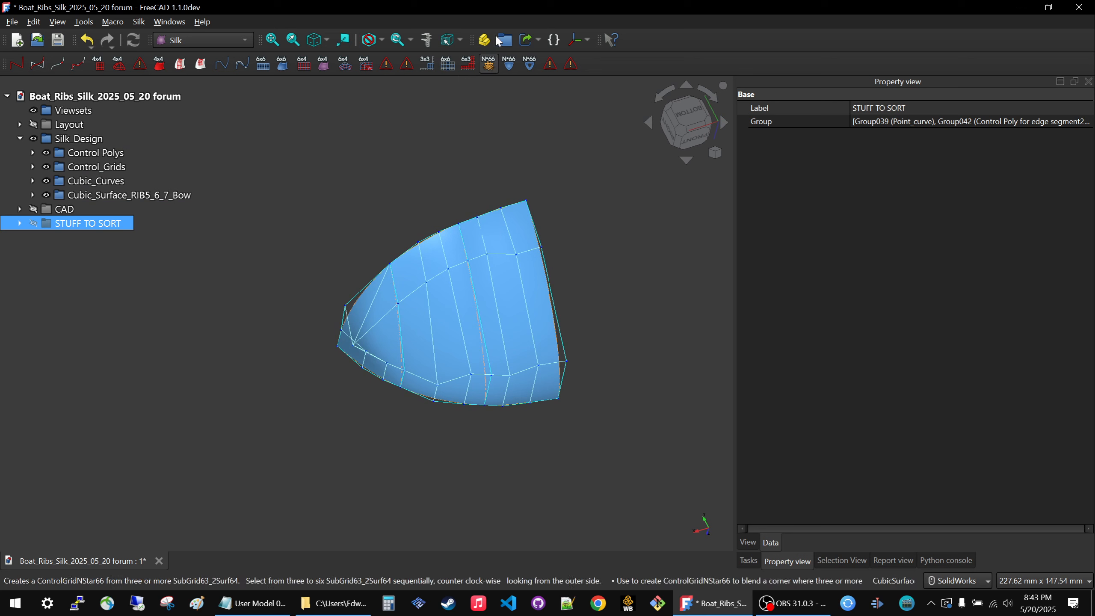
Create three new groups in the model tree and rename the first one Primary_design.
{"action": "left_click", "coordinate": [504, 40]}
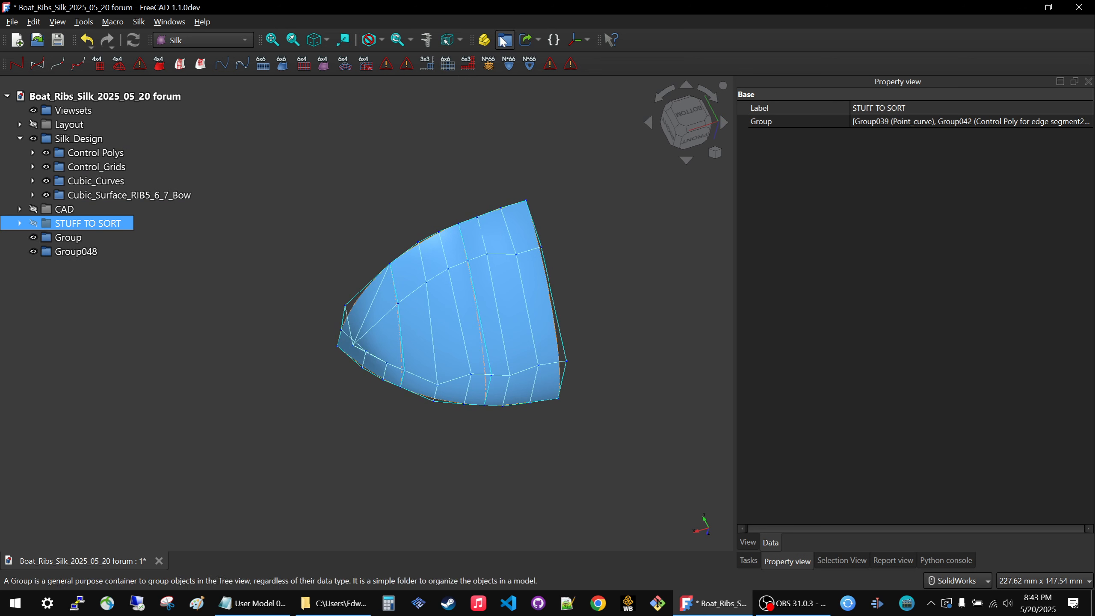
{"action": "left_click", "coordinate": [504, 41]}
{"action": "left_click", "coordinate": [54, 238]}
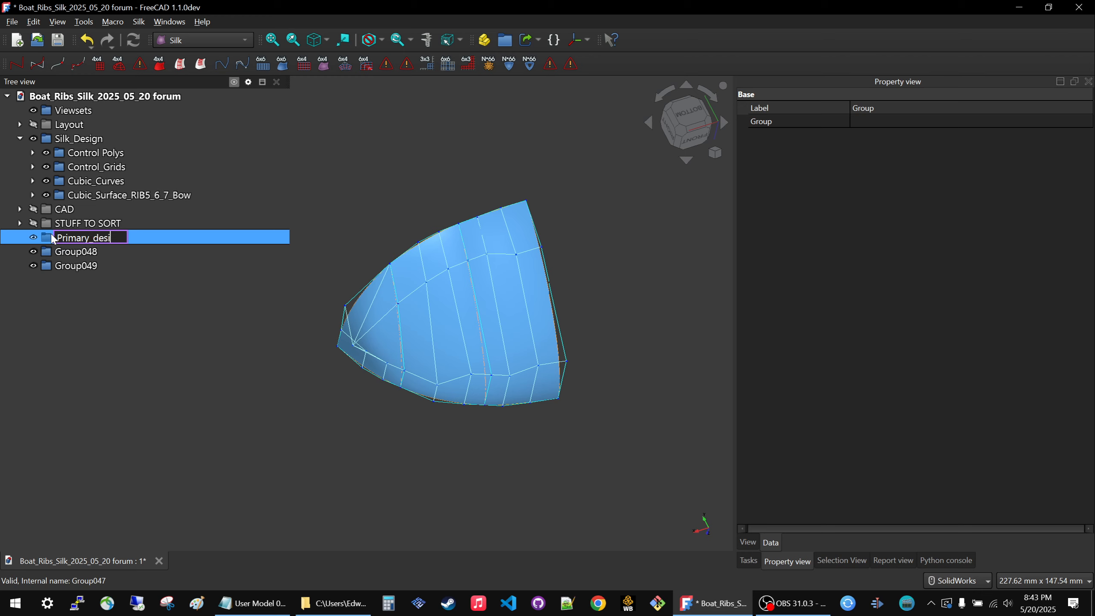
{"action": "type", "text": "gn"}
{"action": "key", "text": "Return"}
Rename the second new group Segmentation and the third new group Blending.
{"action": "left_click", "coordinate": [64, 251]}
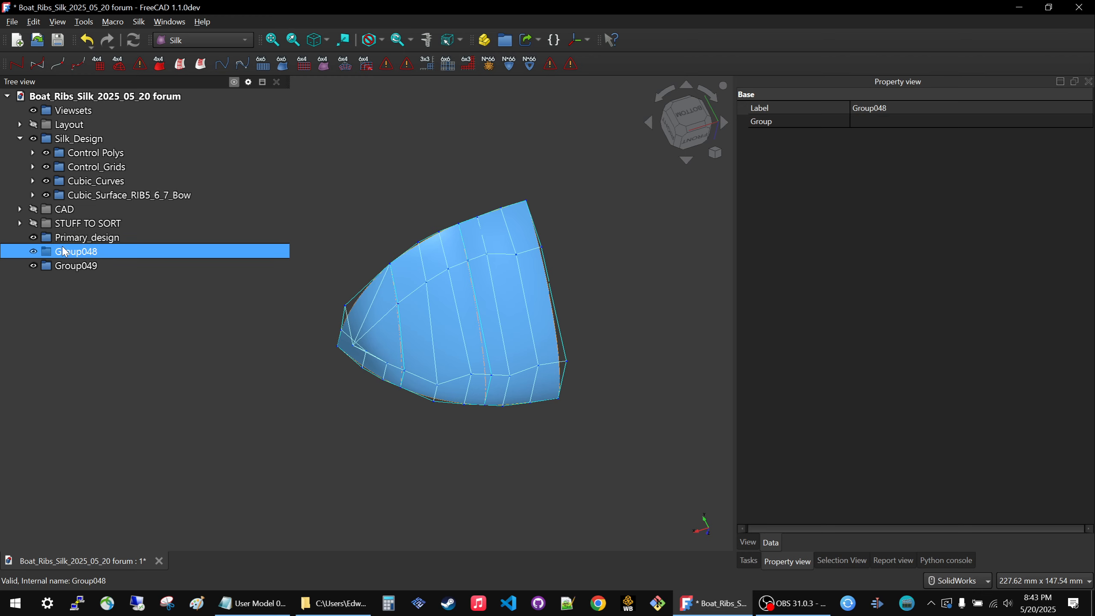
{"action": "left_click", "coordinate": [63, 251]}
{"action": "type", "text": "Se"}
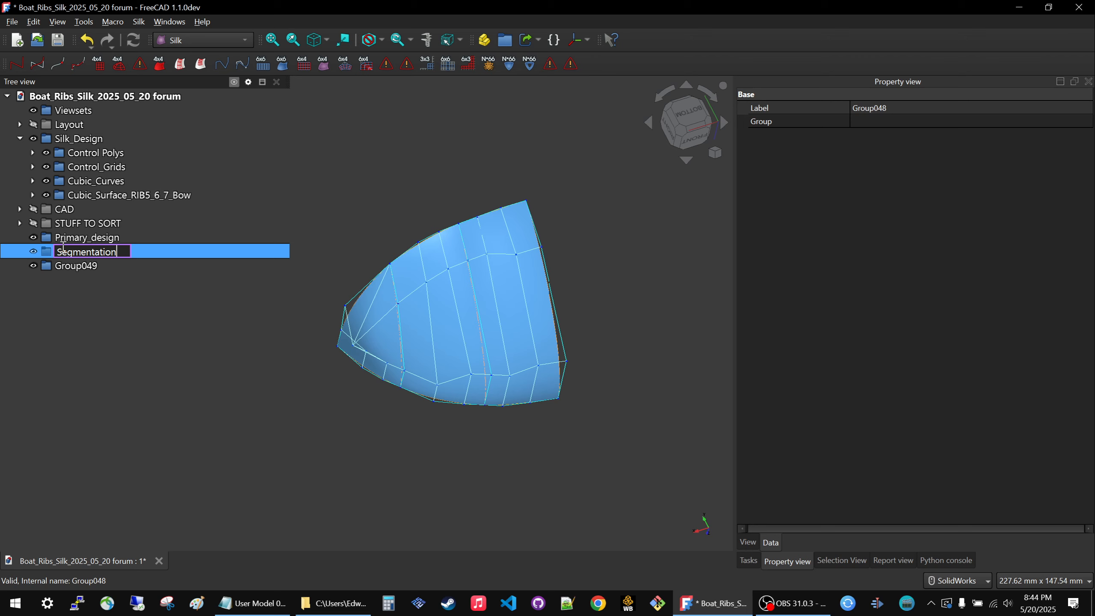
{"action": "type", "text": "gmentation"}
{"action": "key", "text": "Return"}
{"action": "left_click", "coordinate": [69, 269]}
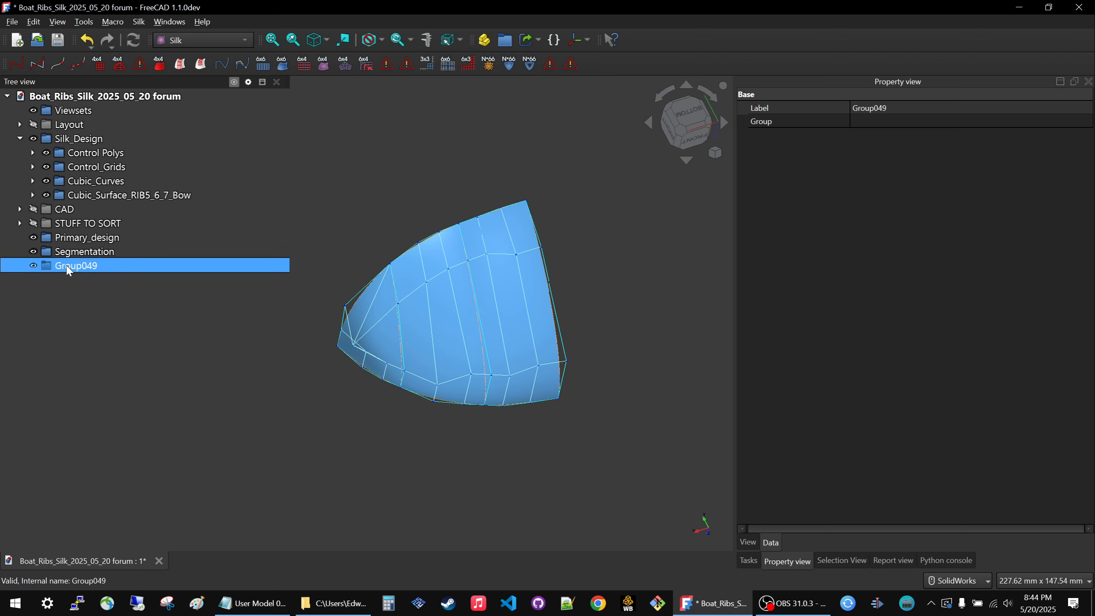
{"action": "left_click", "coordinate": [69, 267]}
{"action": "type", "text": "Blending"}
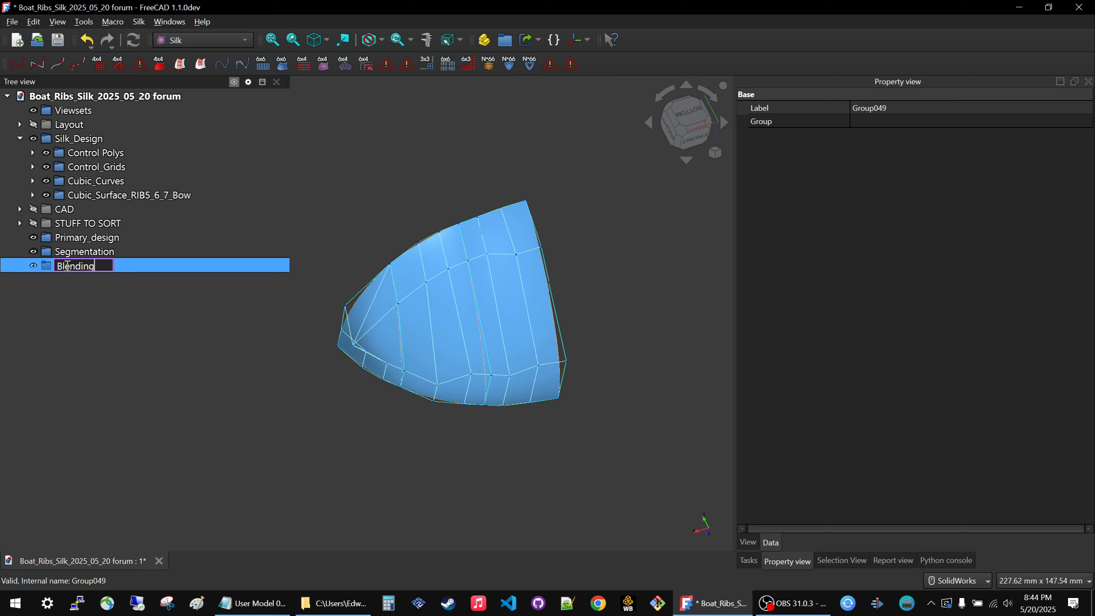
{"action": "key", "text": "Return"}
Move the Primary_design, Segmentation and Blending groups into the Silk_Design group.
{"action": "left_click_drag", "start_coordinate": [87, 238], "coordinate": [79, 139]}
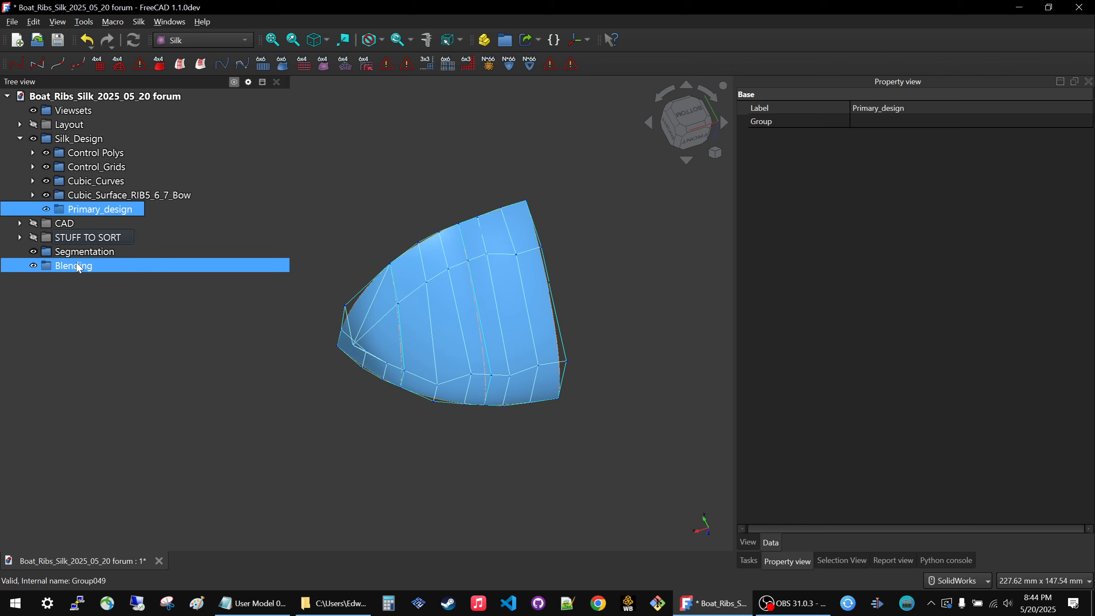
{"action": "left_click_drag", "start_coordinate": [83, 251], "coordinate": [87, 144]}
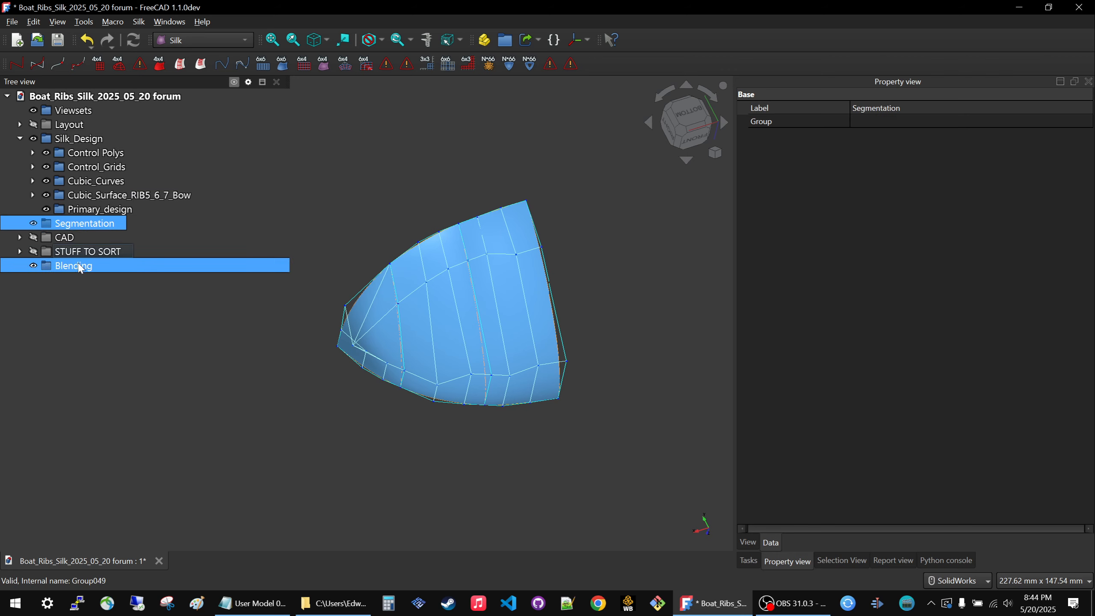
{"action": "left_click_drag", "start_coordinate": [80, 265], "coordinate": [87, 138]}
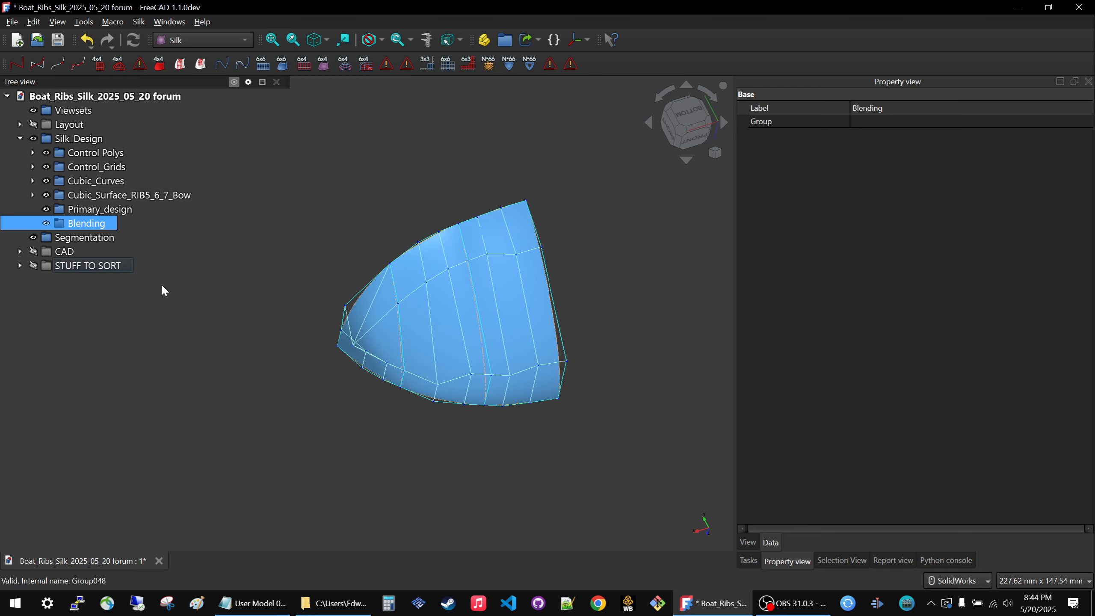
{"action": "left_click", "coordinate": [161, 396]}
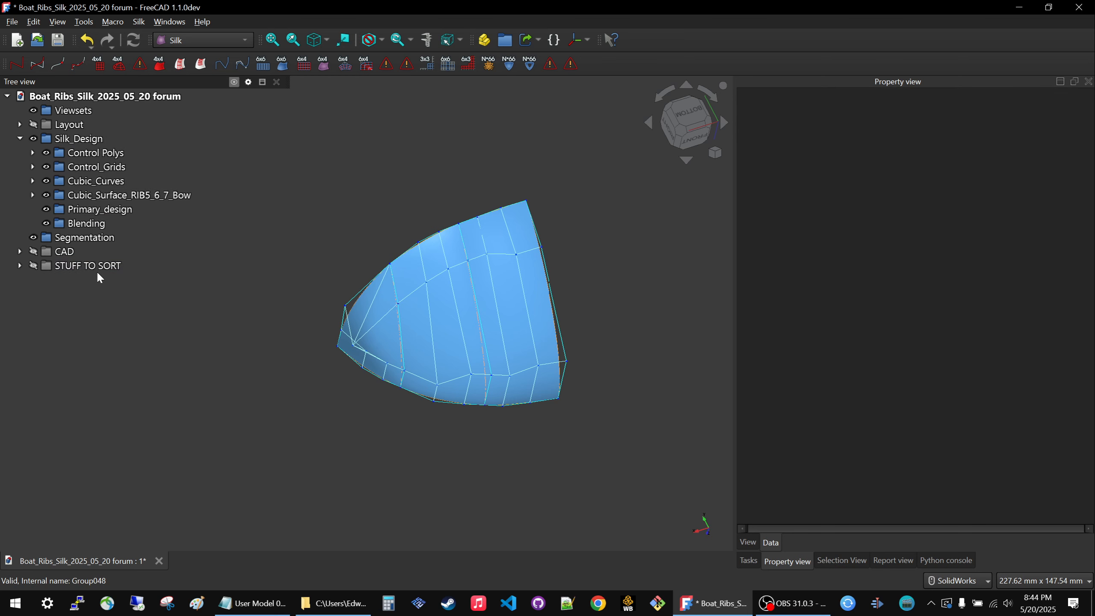
{"action": "left_click", "coordinate": [49, 237]}
{"action": "left_click_drag", "start_coordinate": [70, 145], "coordinate": [75, 237]}
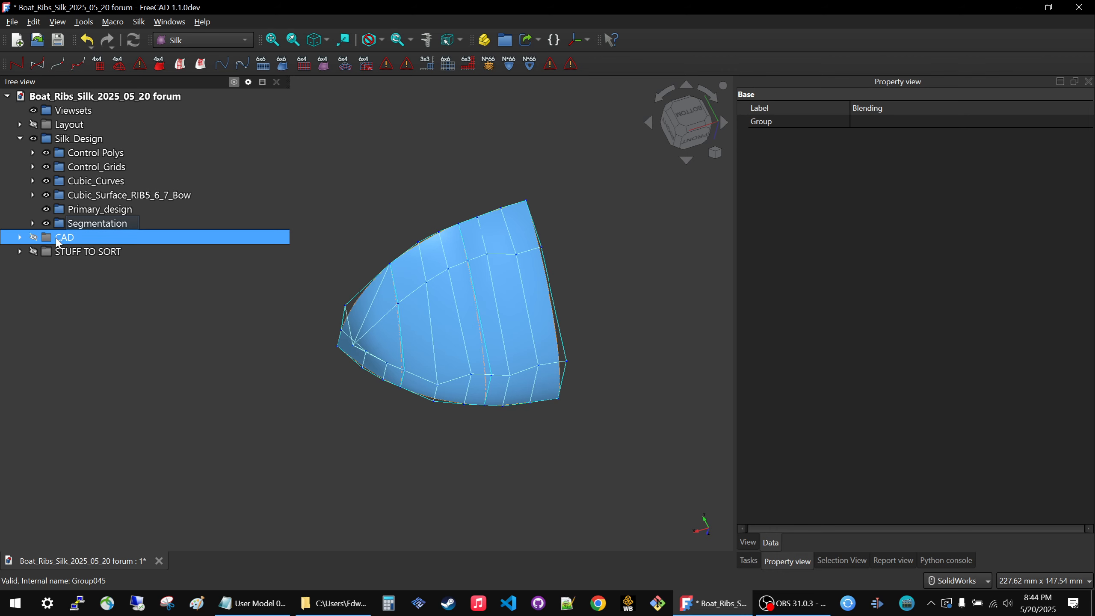
Take Blending out of Segmentation and arrange the Silk_Design subgroups in the order Primary_design, Segmentation, Blending.
{"action": "left_click", "coordinate": [19, 238]}
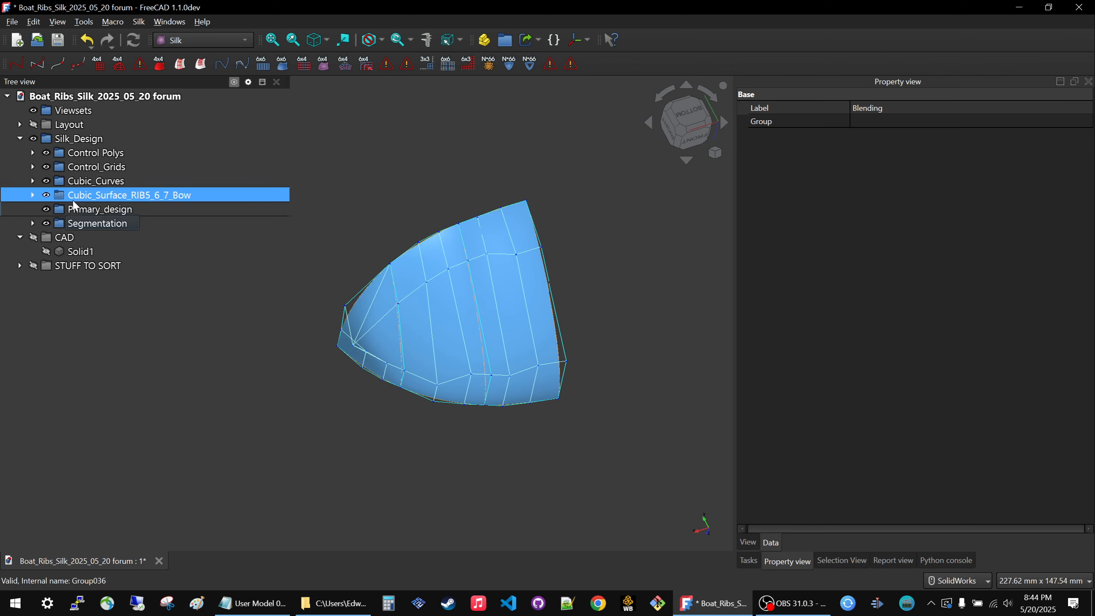
{"action": "left_click", "coordinate": [33, 222]}
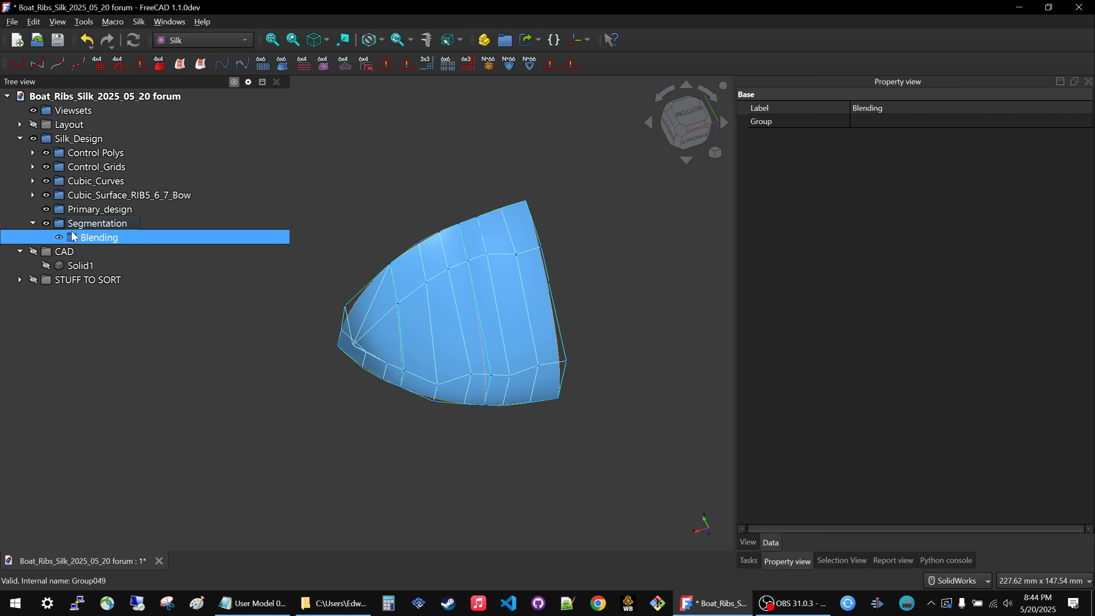
{"action": "mouse_move", "coordinate": [67, 240]}
{"action": "left_mouse_down"}
{"action": "mouse_move", "coordinate": [59, 229]}
{"action": "mouse_move", "coordinate": [67, 236]}
{"action": "mouse_move", "coordinate": [72, 220]}
{"action": "left_mouse_up"}
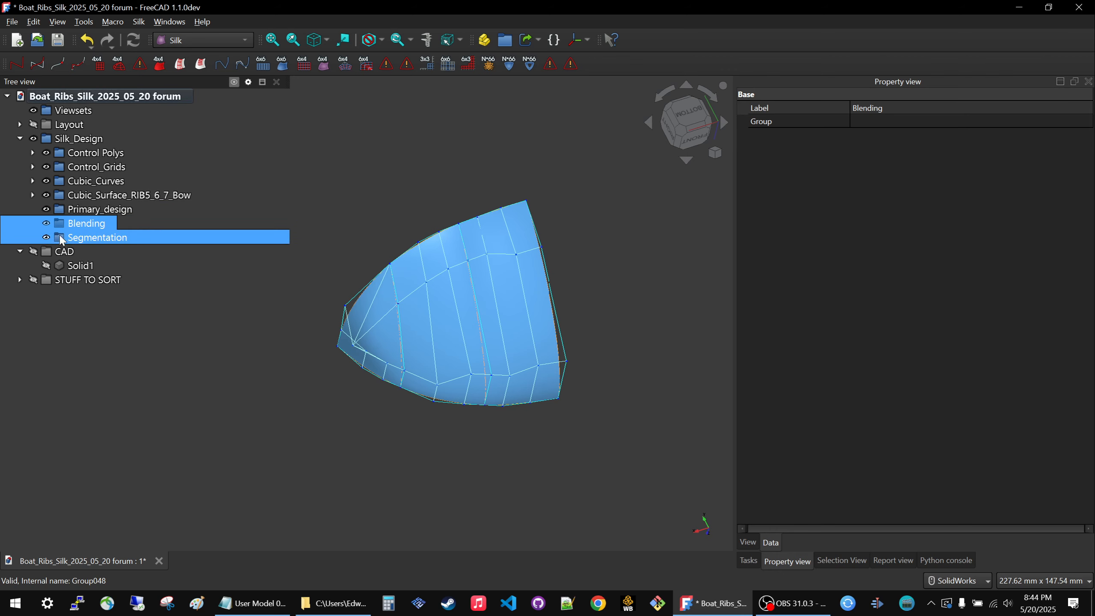
{"action": "left_click", "coordinate": [92, 211]}
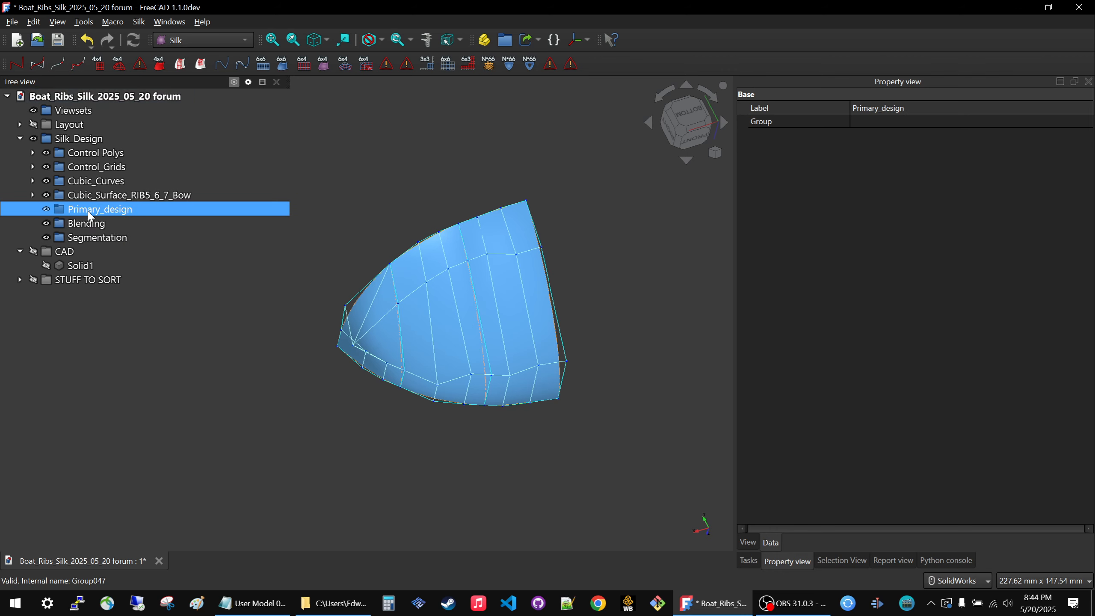
{"action": "left_click", "coordinate": [79, 236]}
{"action": "left_click_drag", "start_coordinate": [79, 235], "coordinate": [82, 221]}
{"action": "left_click", "coordinate": [228, 329]}
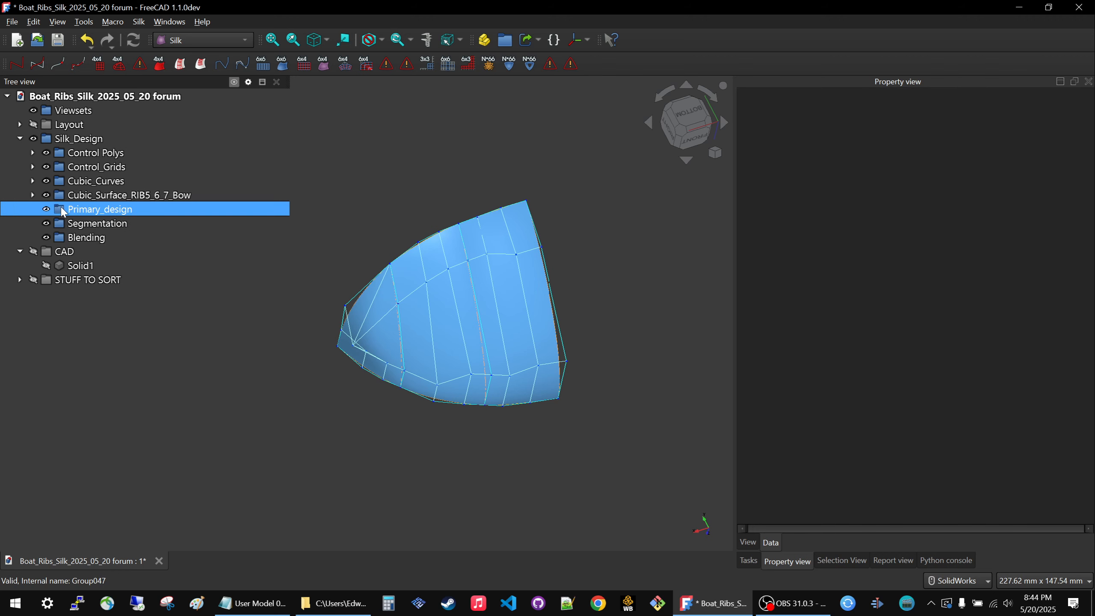
Move the Control Polys, Control_Grids, Cubic_Curves and Cubic_Surface_RIB5_6_7_Bow groups into Primary_design.
{"action": "left_click", "coordinate": [77, 160]}
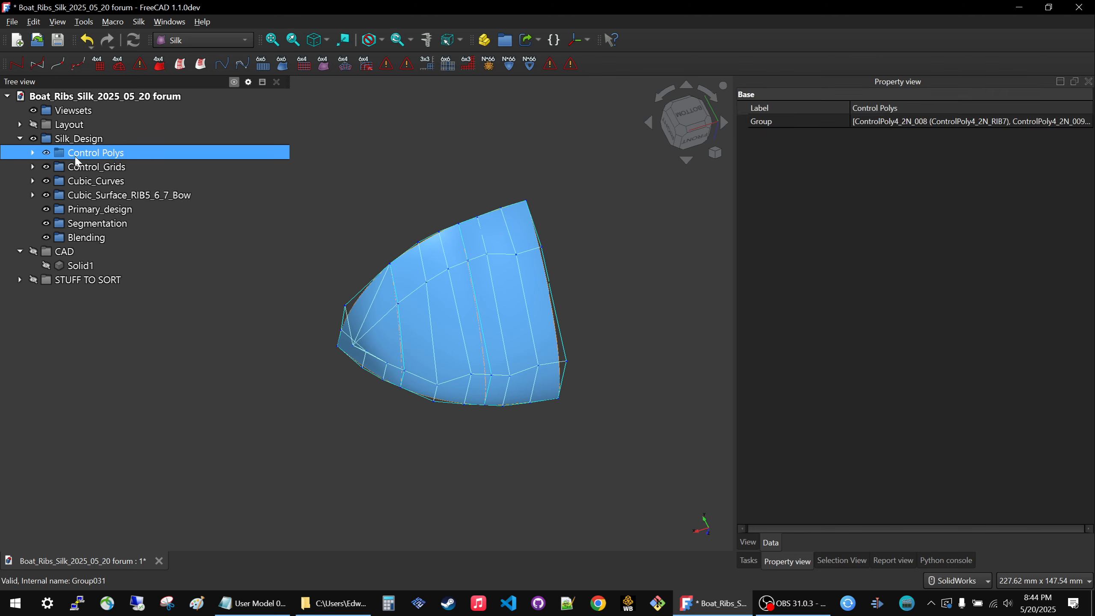
{"action": "left_click", "coordinate": [82, 198], "text": "shift"}
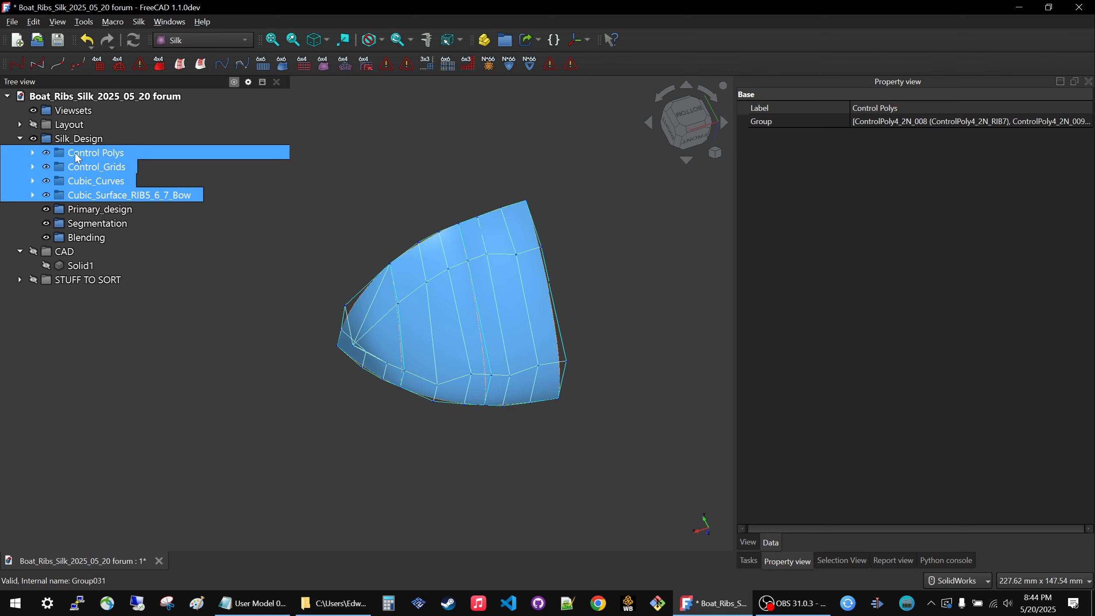
{"action": "left_click_drag", "start_coordinate": [78, 158], "coordinate": [96, 209]}
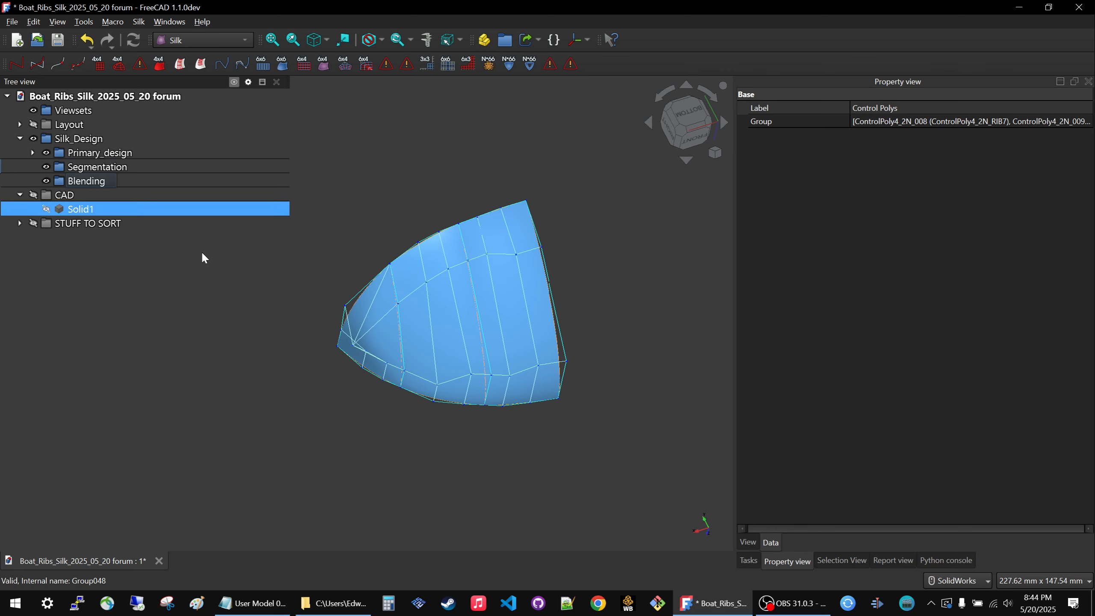
{"action": "left_click", "coordinate": [103, 285]}
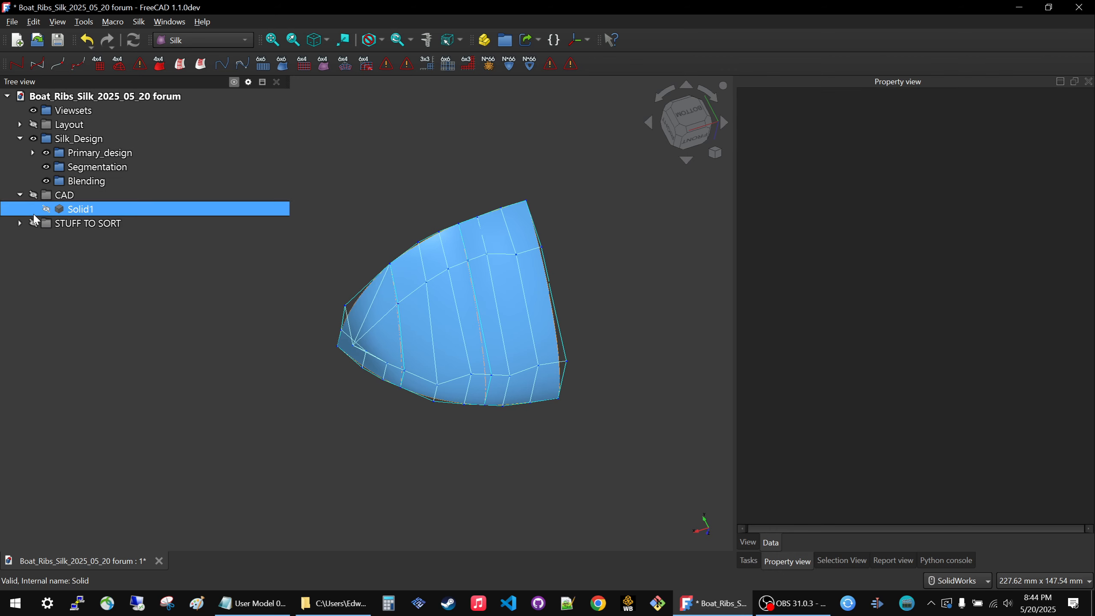
Expand STUFF TO SORT and Primary_design, and hide all Primary_design subgroups except Cubic_Curves.
{"action": "left_click", "coordinate": [20, 195]}
{"action": "left_click", "coordinate": [20, 208]}
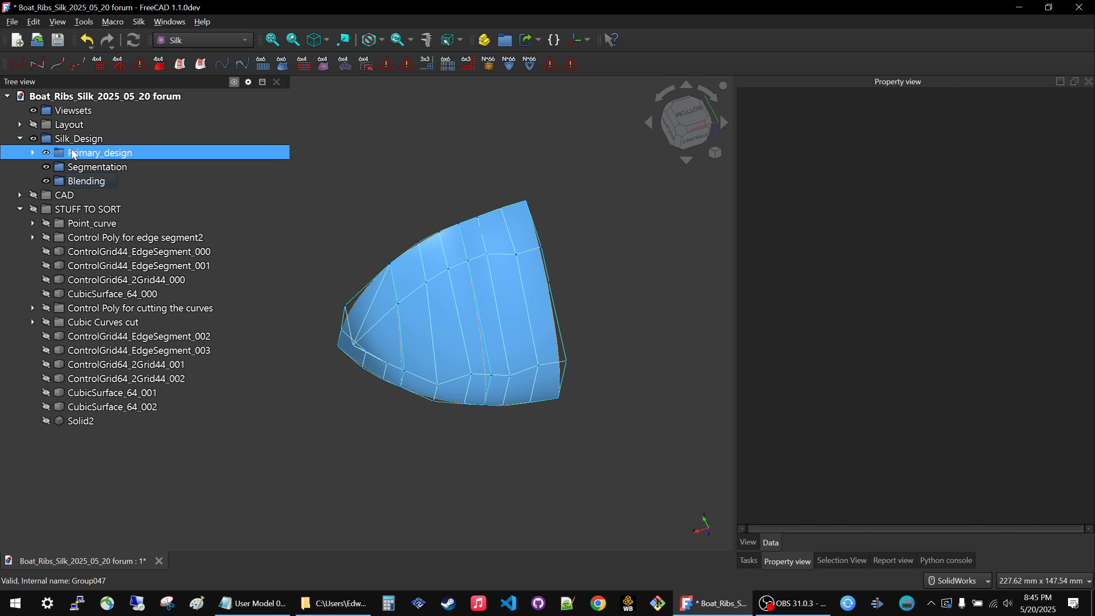
{"action": "left_click", "coordinate": [33, 153]}
{"action": "left_click", "coordinate": [94, 168]}
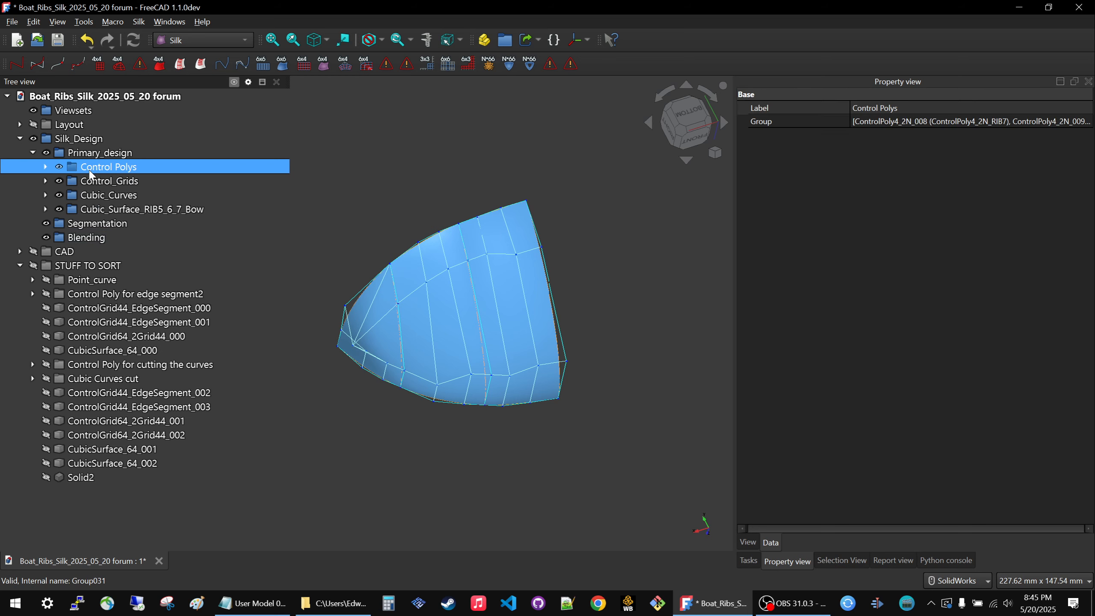
{"action": "left_click", "coordinate": [90, 181]}
{"action": "key", "text": "space"}
{"action": "left_click", "coordinate": [93, 210]}
{"action": "key", "text": "space"}
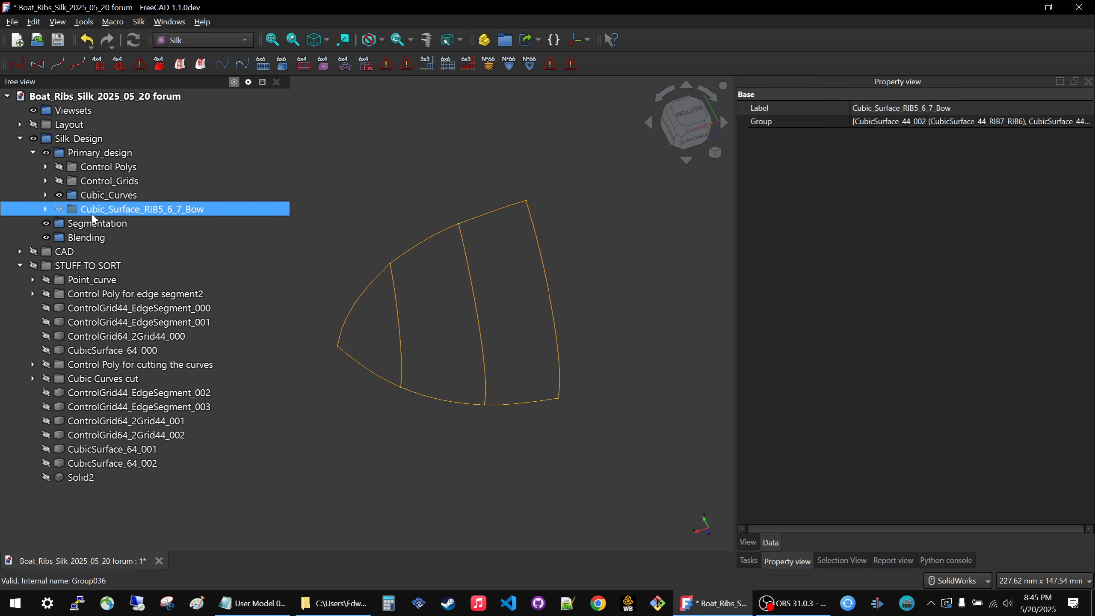
{"action": "left_click", "coordinate": [322, 445]}
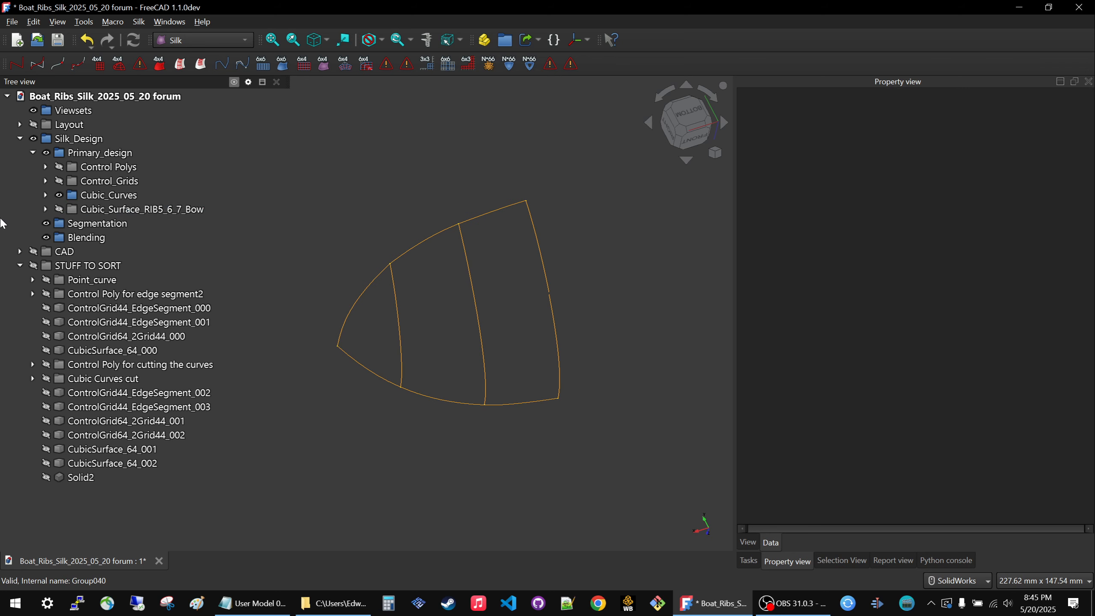
Display the Point_curve group, check its points on the curves, and move it from STUFF TO SORT into Segmentation.
{"action": "left_click", "coordinate": [80, 281]}
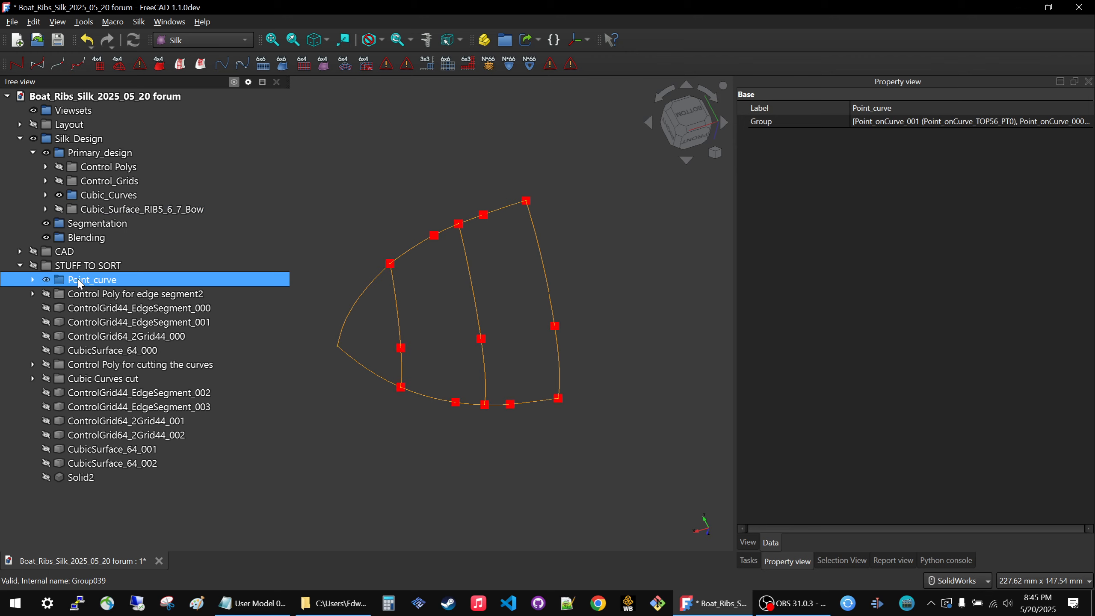
{"action": "left_click", "coordinate": [32, 279]}
{"action": "left_click", "coordinate": [146, 295]}
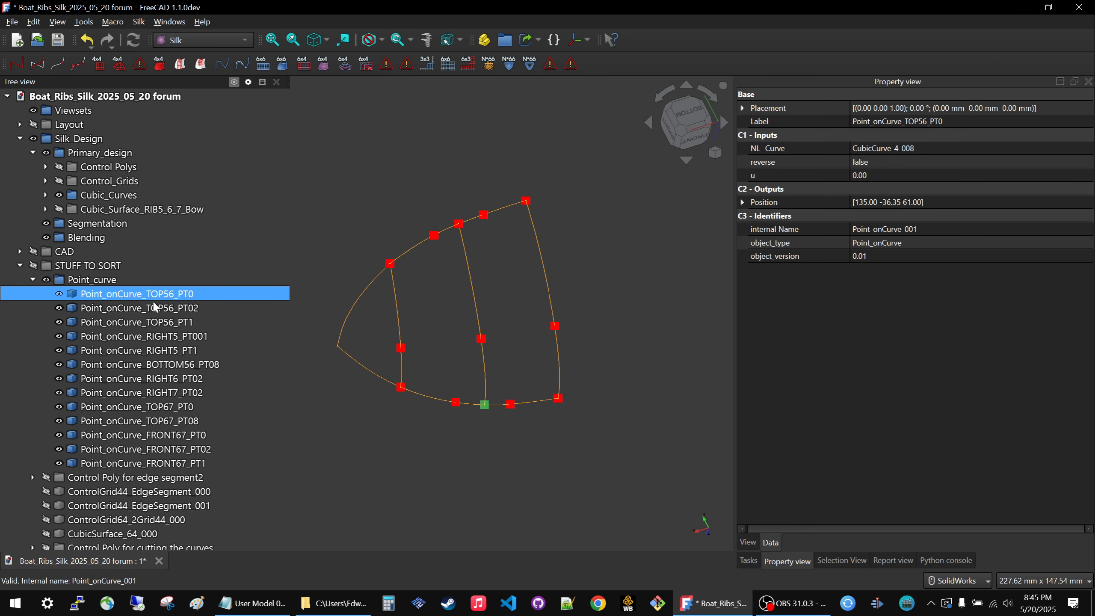
{"action": "left_click", "coordinate": [32, 279]}
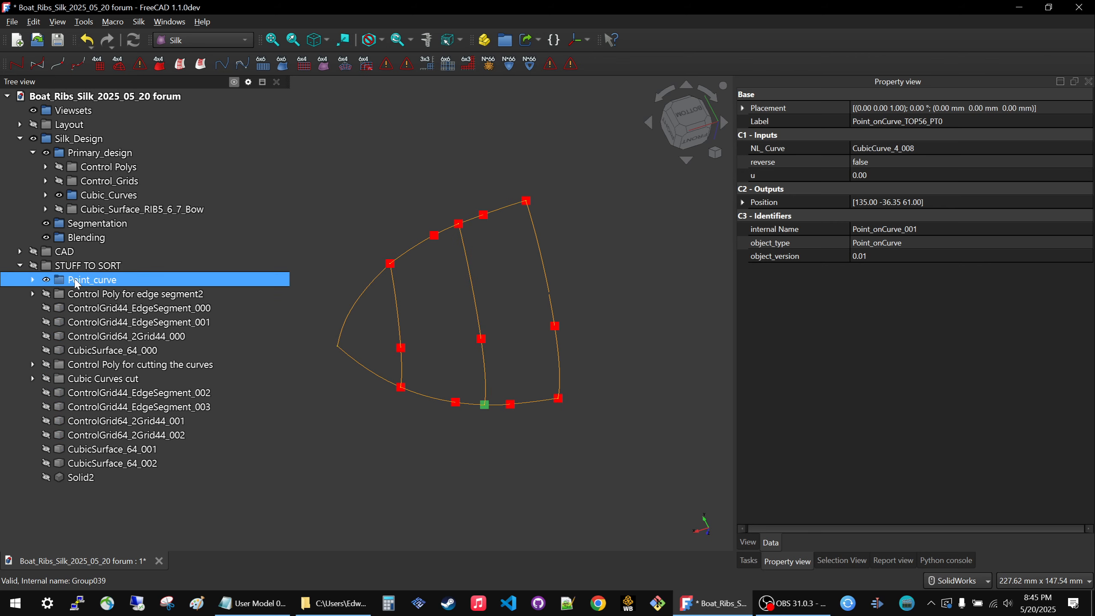
{"action": "left_click_drag", "start_coordinate": [76, 284], "coordinate": [110, 224]}
Hide the Cubic_Curves group and display the Control Poly for edge segment2 group.
{"action": "left_click", "coordinate": [166, 284]}
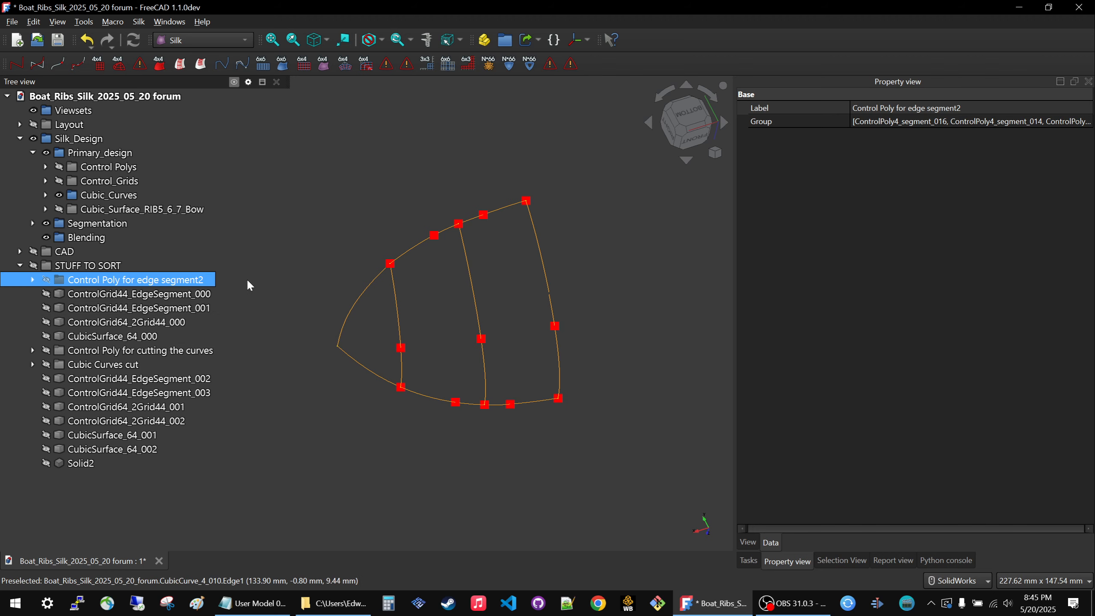
{"action": "left_click", "coordinate": [92, 195]}
{"action": "key", "text": "space"}
{"action": "left_click", "coordinate": [93, 283]}
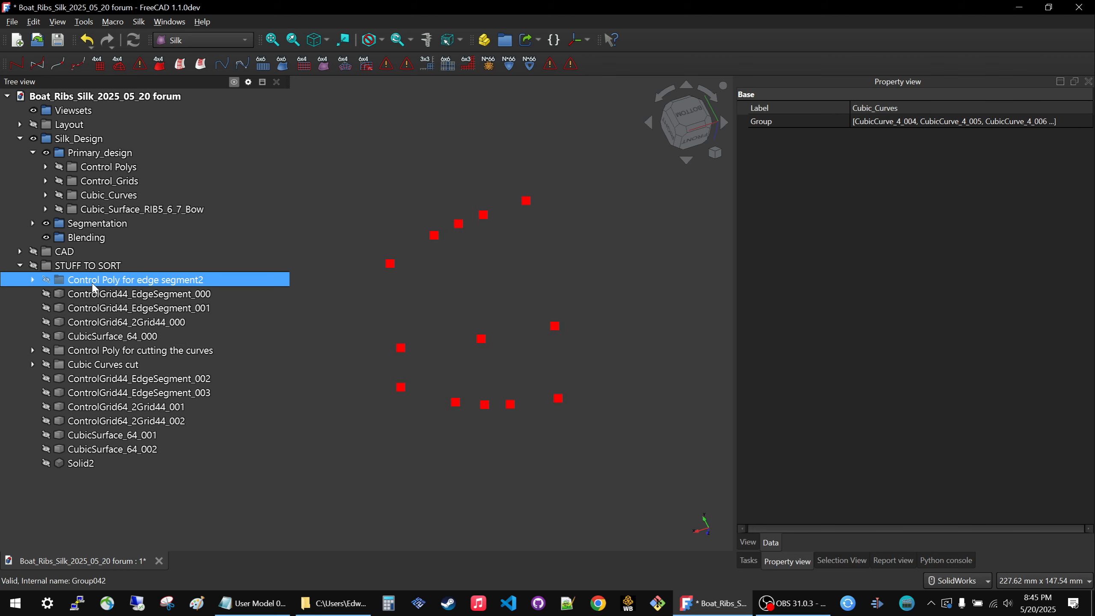
{"action": "key", "text": "space"}
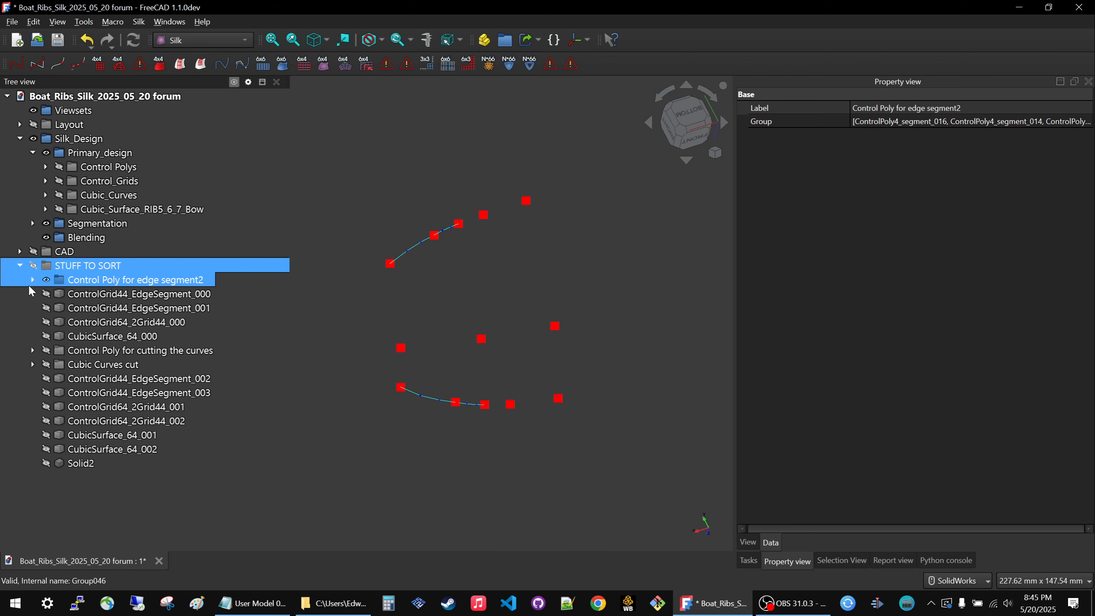
Check the four control poly segments in Control Poly for edge segment2 and move that group into Segmentation.
{"action": "left_click", "coordinate": [33, 279]}
{"action": "left_click", "coordinate": [96, 298]}
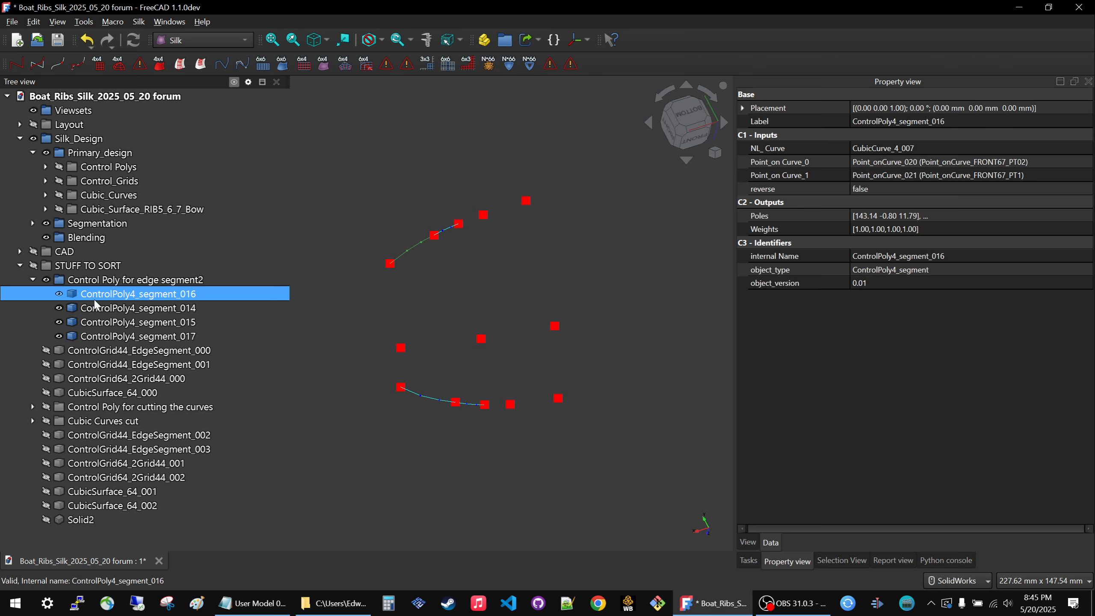
{"action": "left_click", "coordinate": [96, 308], "text": "ctrl"}
{"action": "left_click", "coordinate": [95, 305]}
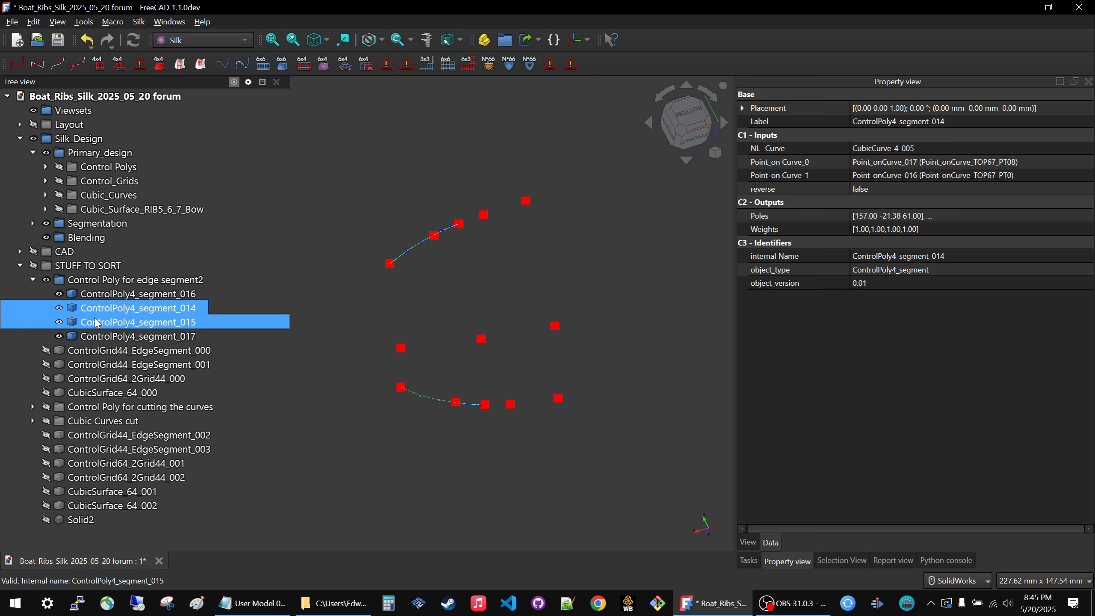
{"action": "left_click", "coordinate": [96, 320]}
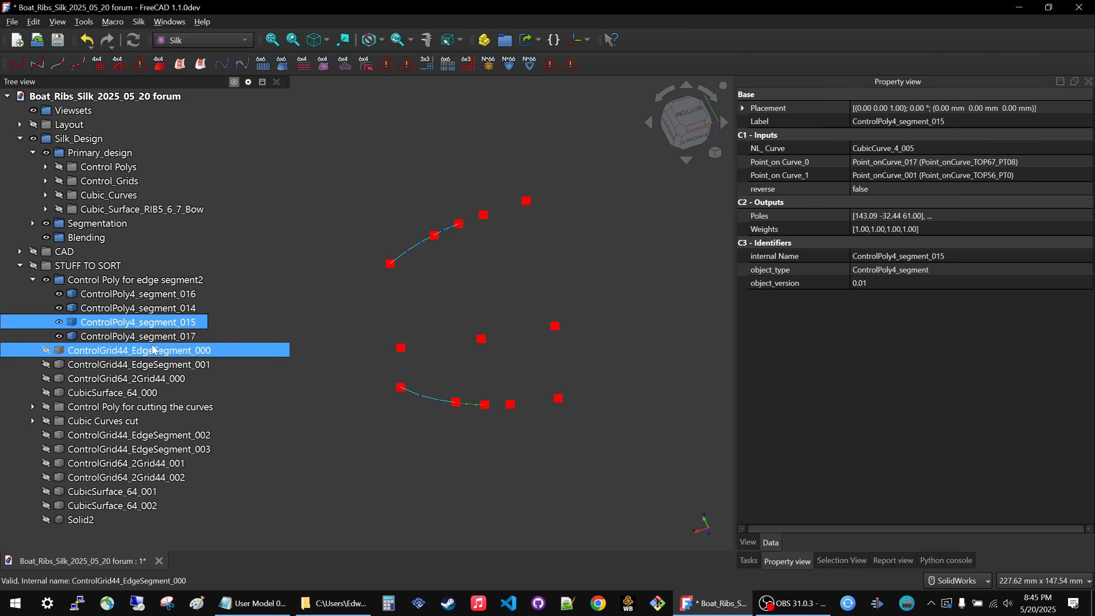
{"action": "left_click", "coordinate": [96, 336]}
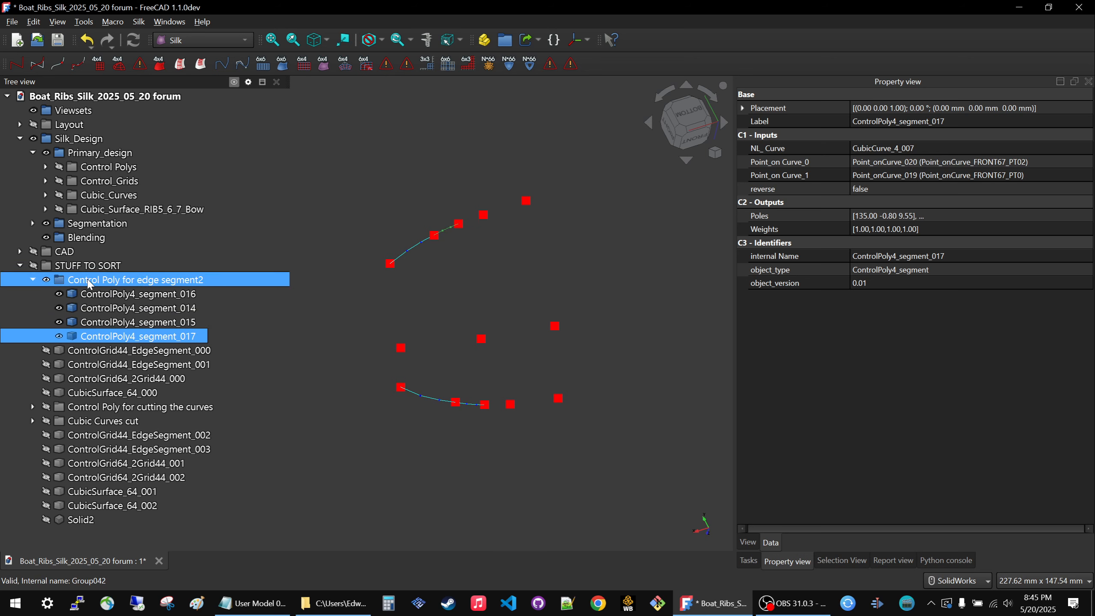
{"action": "left_click_drag", "start_coordinate": [89, 283], "coordinate": [128, 228]}
{"action": "left_click", "coordinate": [96, 281]}
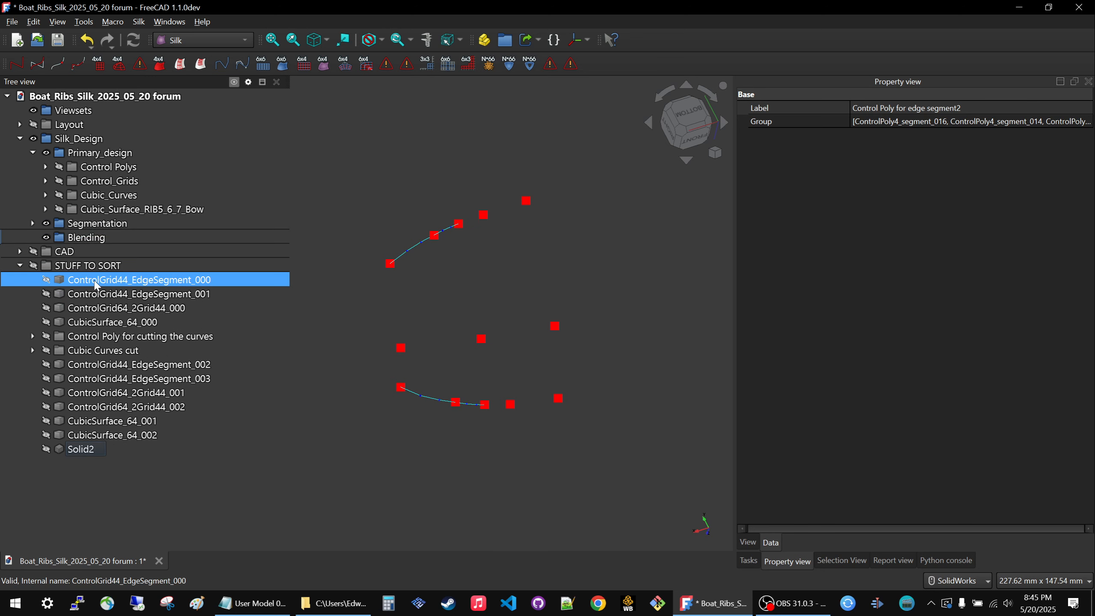
Expand Segmentation and toggle the visibility of ControlGrid44_EdgeSegment_000 and ControlGrid44_EdgeSegment_001 to examine where each grid lies.
{"action": "key", "text": "space"}
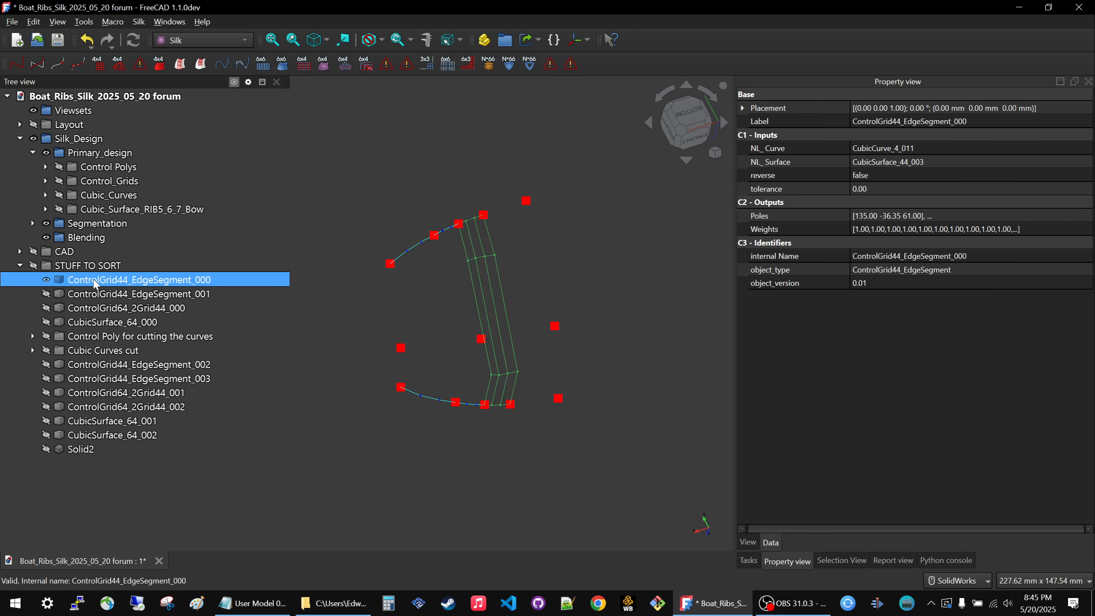
{"action": "key", "text": "space"}
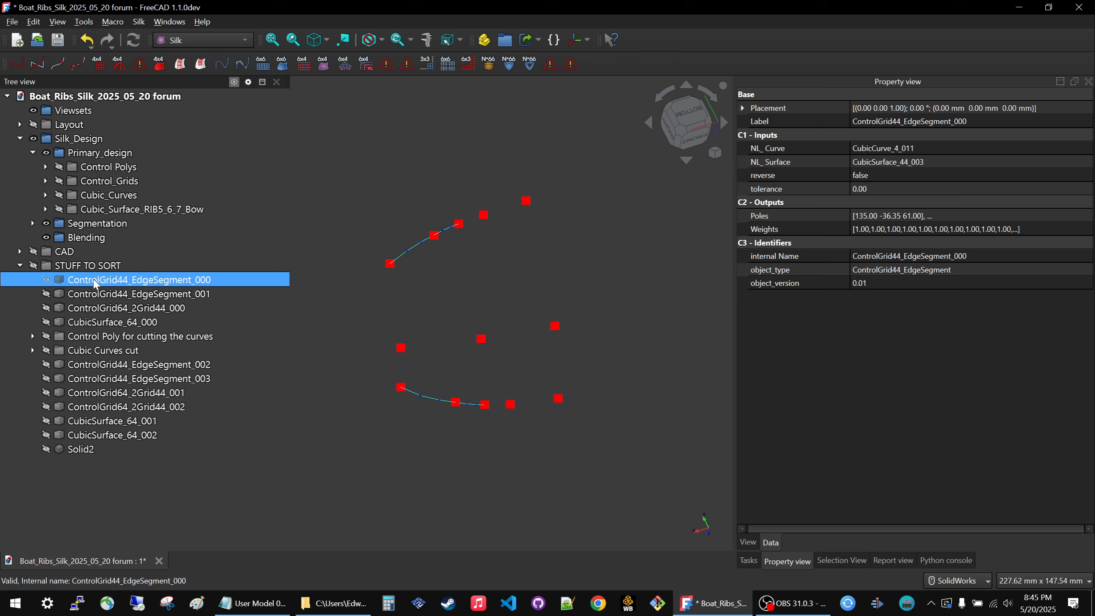
{"action": "left_click", "coordinate": [32, 223]}
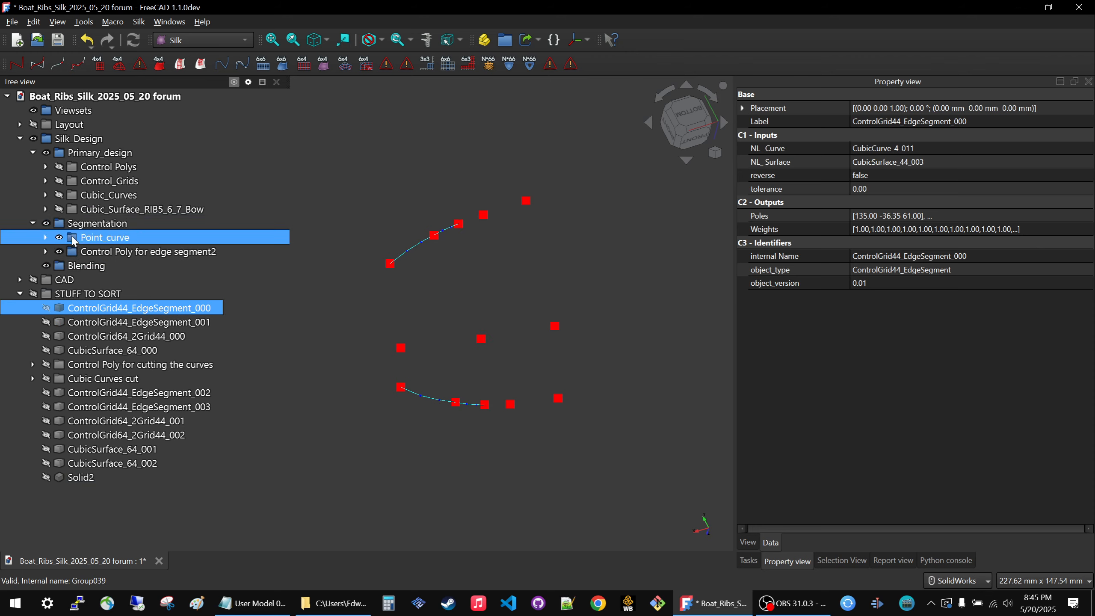
{"action": "left_click", "coordinate": [80, 321], "text": "ctrl"}
{"action": "left_click", "coordinate": [93, 350]}
{"action": "left_click", "coordinate": [105, 325]}
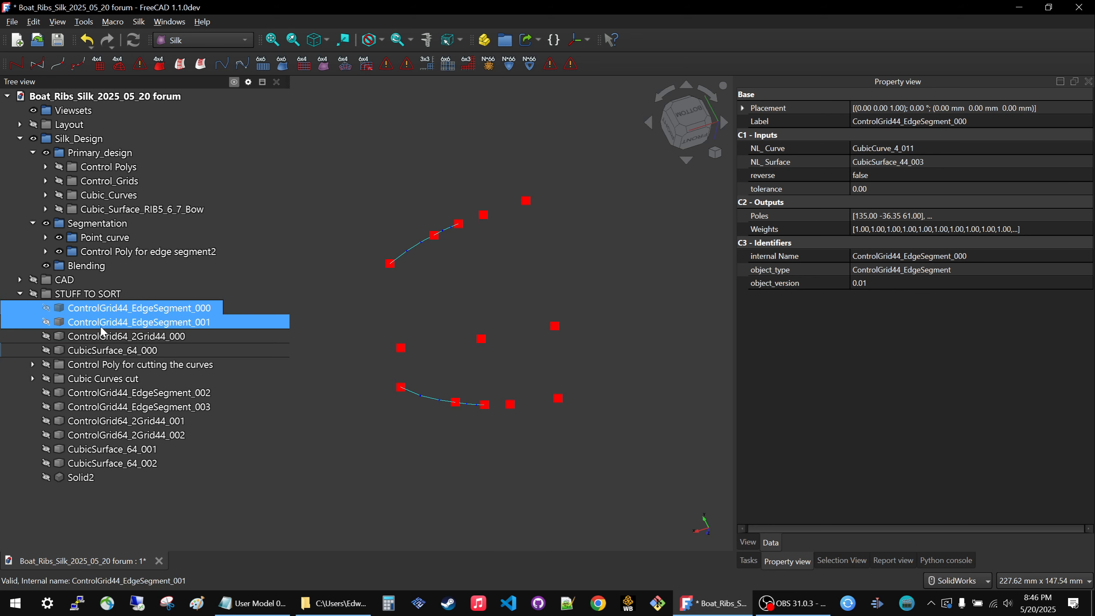
{"action": "key", "text": "space"}
{"action": "key", "text": "space"}
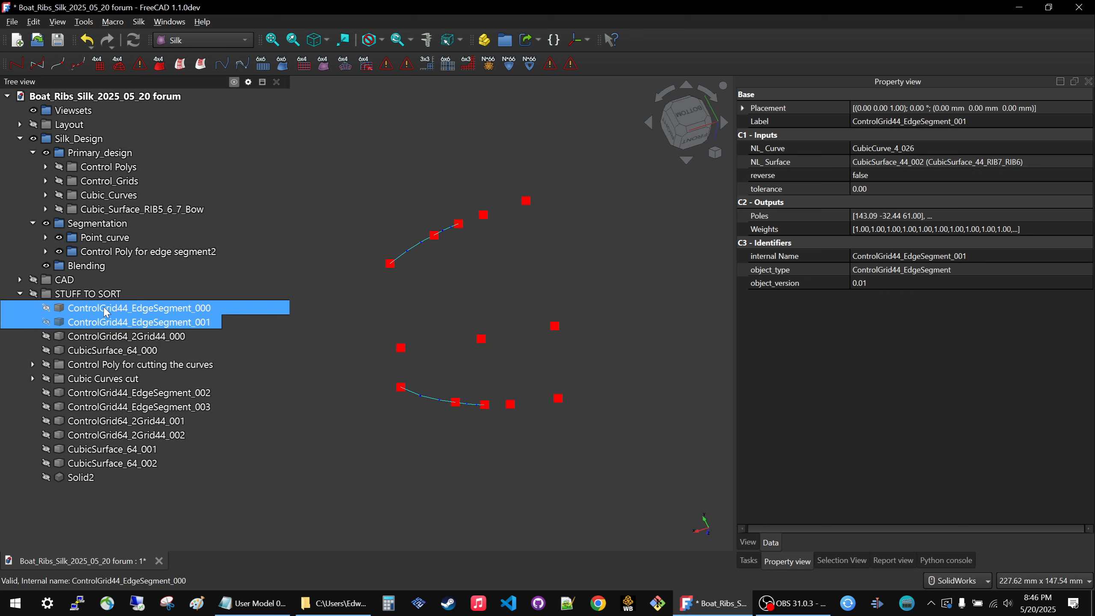
{"action": "left_click", "coordinate": [106, 308]}
{"action": "key", "text": "space"}
{"action": "key", "text": "space"}
{"action": "left_click", "coordinate": [105, 321]}
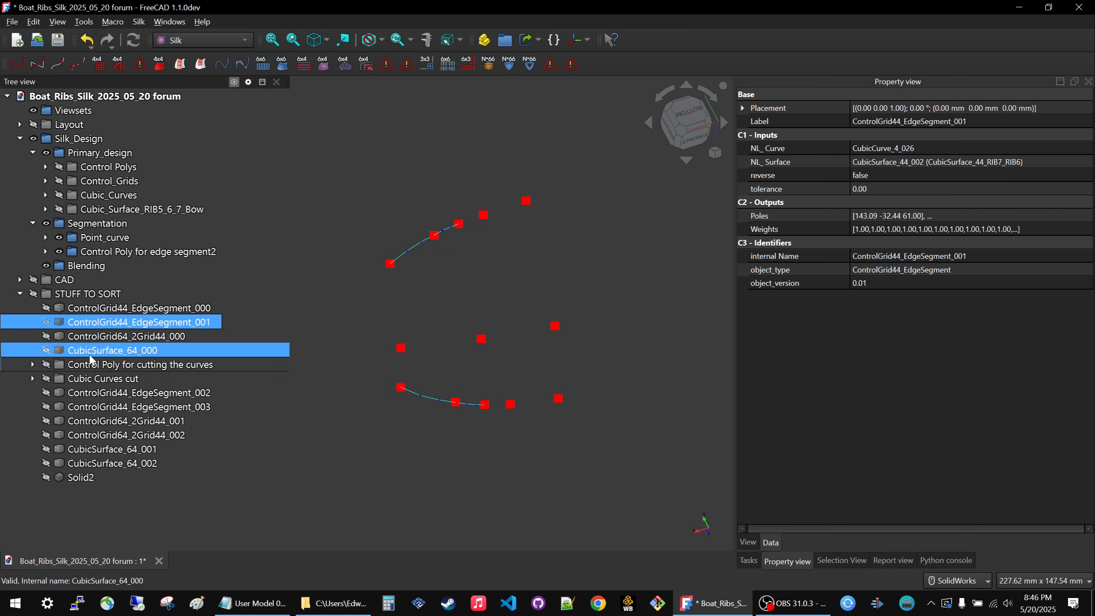
Display the Cubic Curves cut group in STUFF TO SORT and check its curves against the points.
{"action": "left_click", "coordinate": [95, 350]}
{"action": "left_click", "coordinate": [91, 384]}
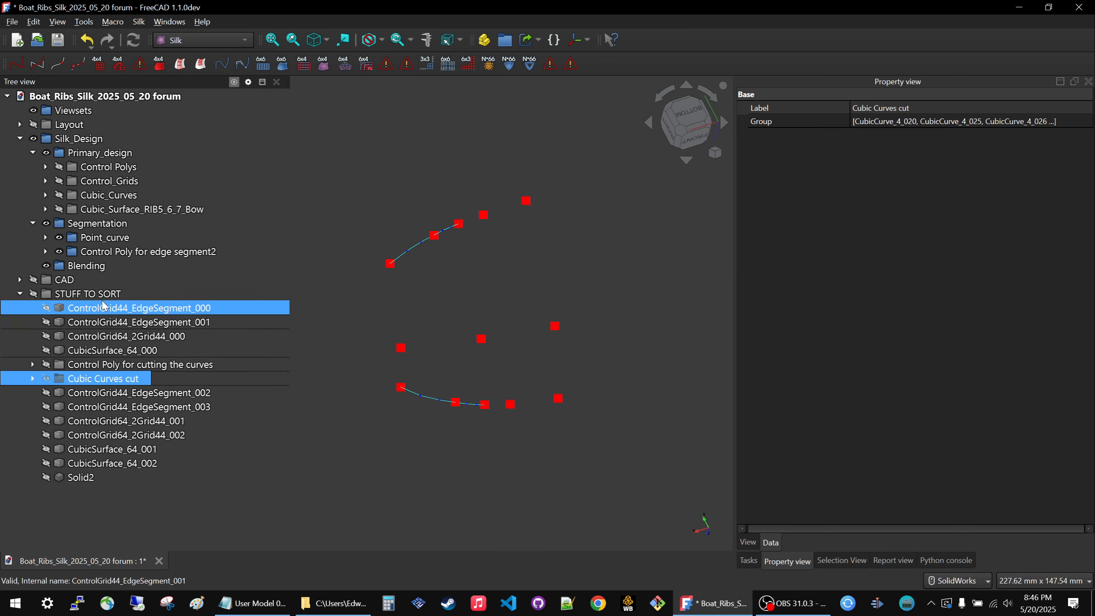
{"action": "key", "text": "space"}
{"action": "key", "text": "space"}
{"action": "key", "text": "space"}
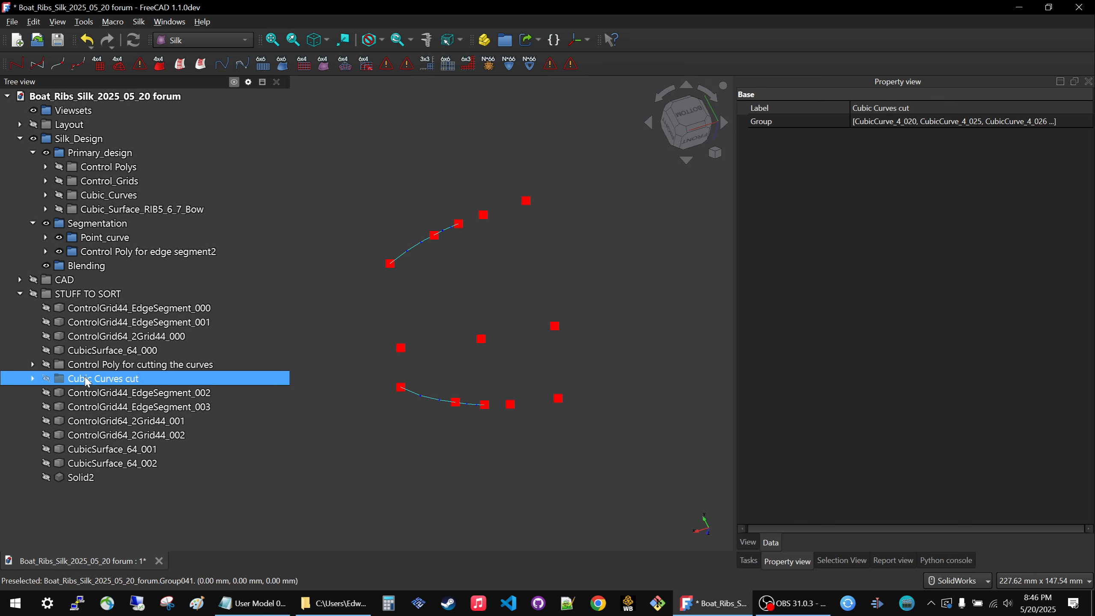
{"action": "left_click", "coordinate": [477, 295]}
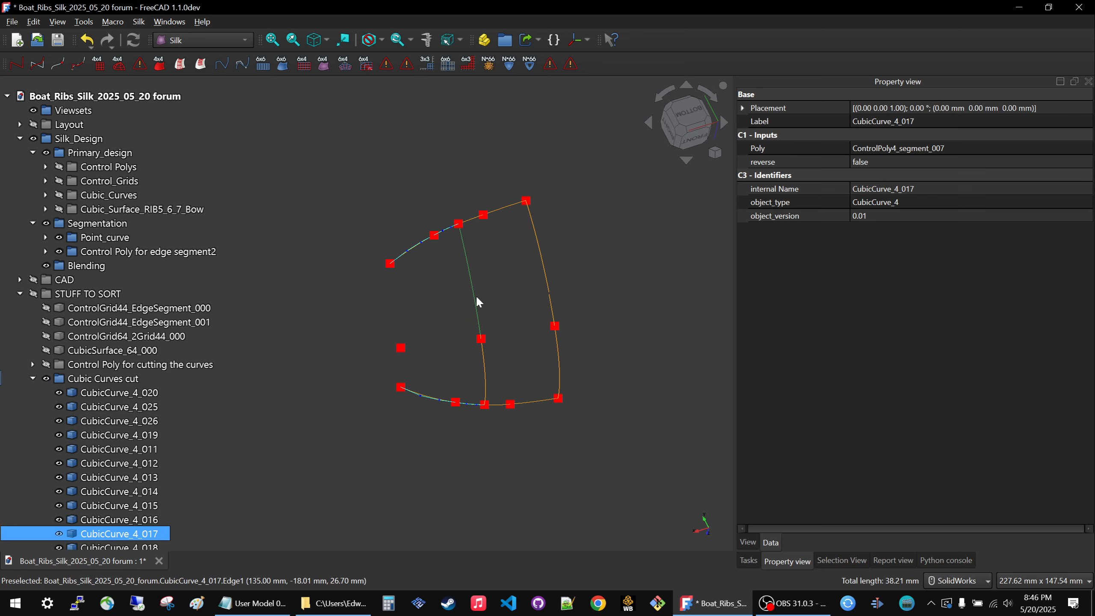
{"action": "scroll", "coordinate": [476, 295], "scroll_direction": "up", "scroll_amount": 3}
{"action": "scroll", "coordinate": [511, 332], "scroll_direction": "down", "scroll_amount": 3}
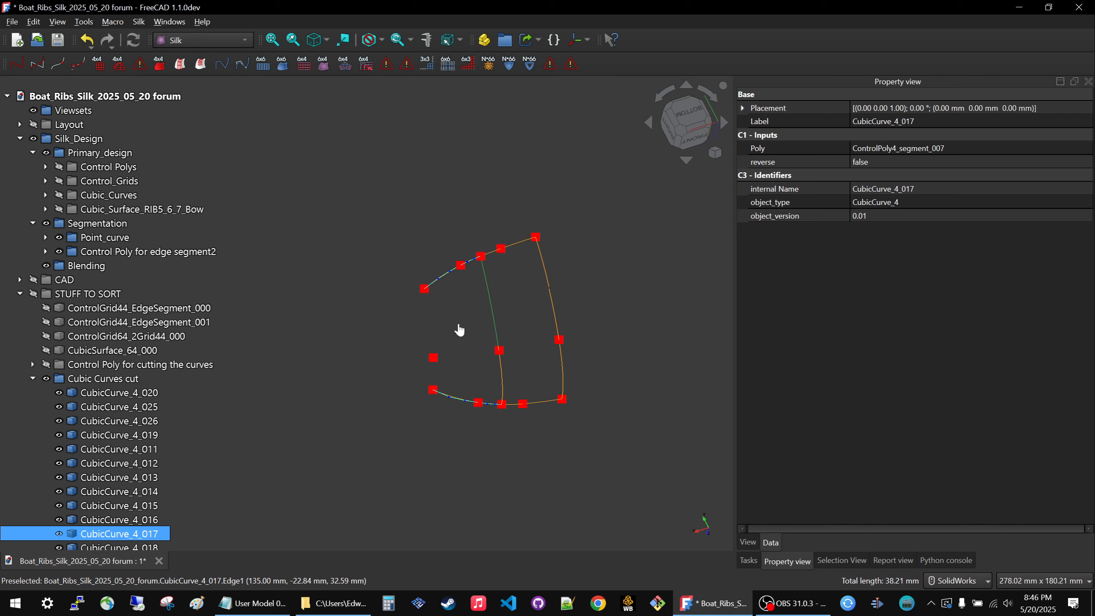
Collapse the Cubic Curves cut group and move it from STUFF TO SORT into Segmentation.
{"action": "left_click", "coordinate": [36, 392]}
{"action": "double_click", "coordinate": [36, 383]}
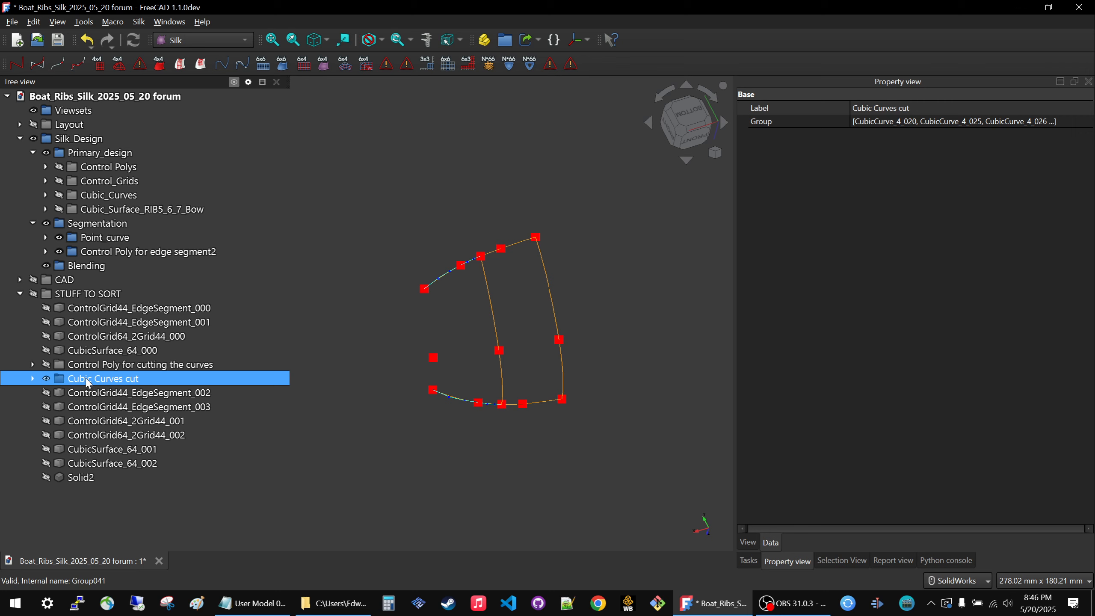
{"action": "left_click_drag", "start_coordinate": [88, 382], "coordinate": [102, 227]}
{"action": "left_click", "coordinate": [422, 470]}
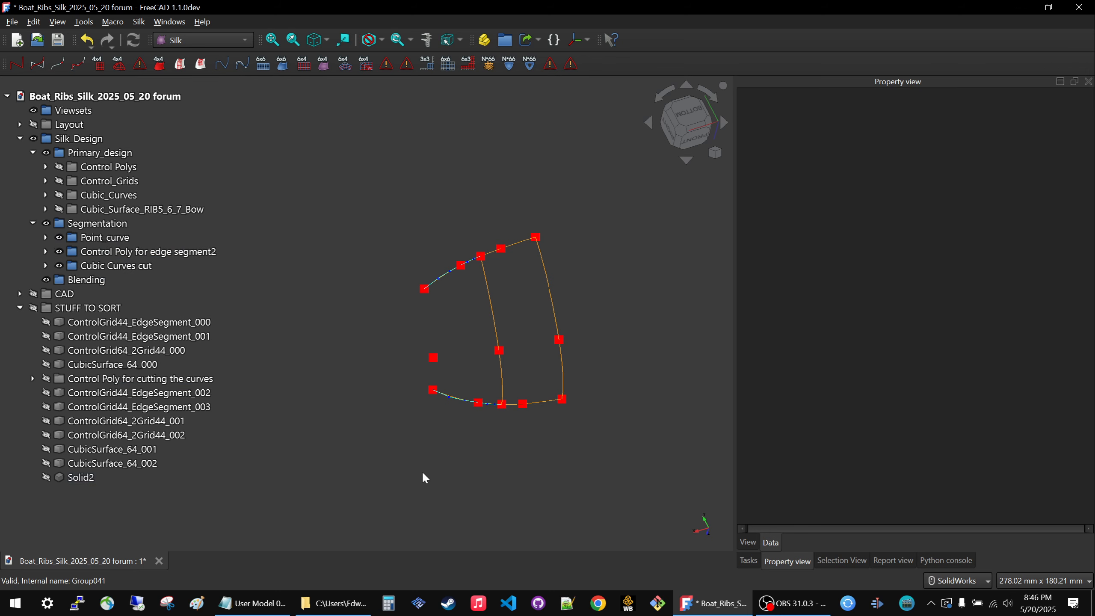
Collapse STUFF TO SORT and toggle Control Poly for edge segment2 and Cubic Curves cut to compare the polys with the curves.
{"action": "double_click", "coordinate": [194, 307]}
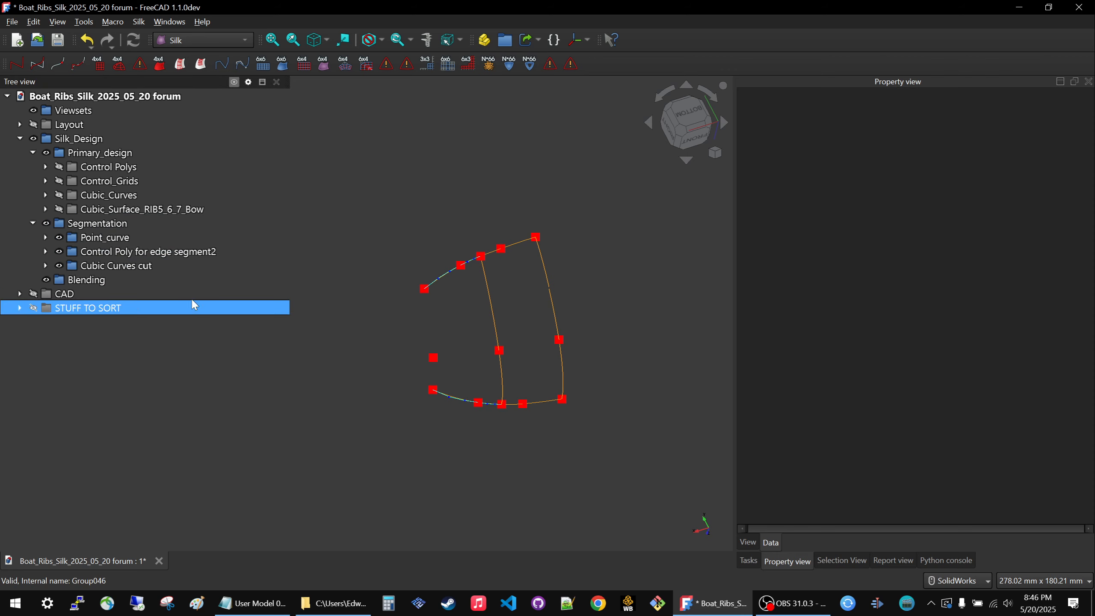
{"action": "left_click", "coordinate": [62, 254]}
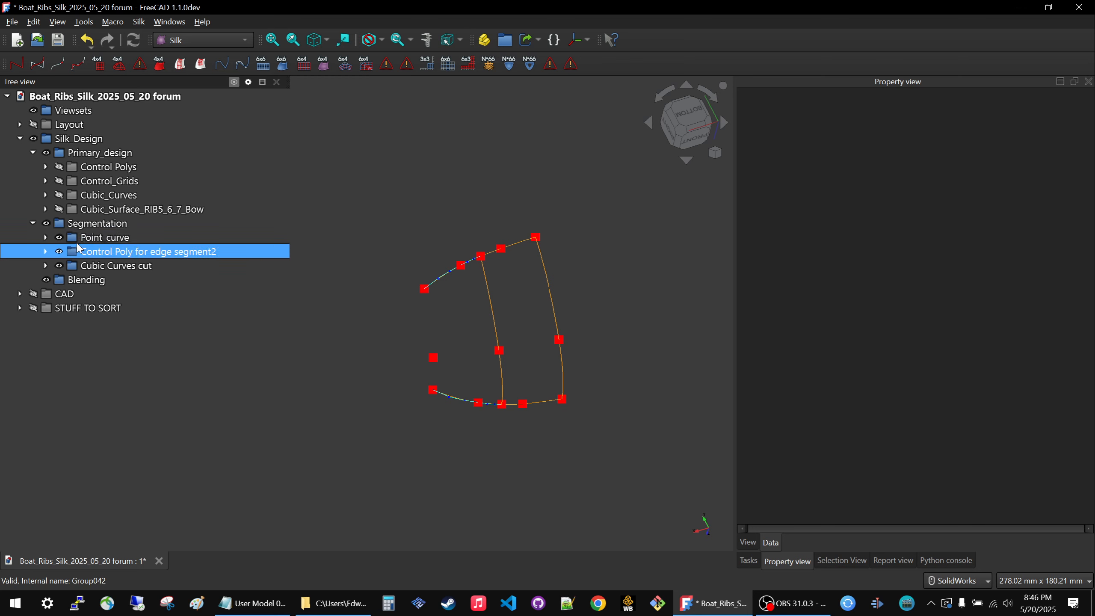
{"action": "left_click", "coordinate": [45, 238]}
{"action": "left_click", "coordinate": [46, 238]}
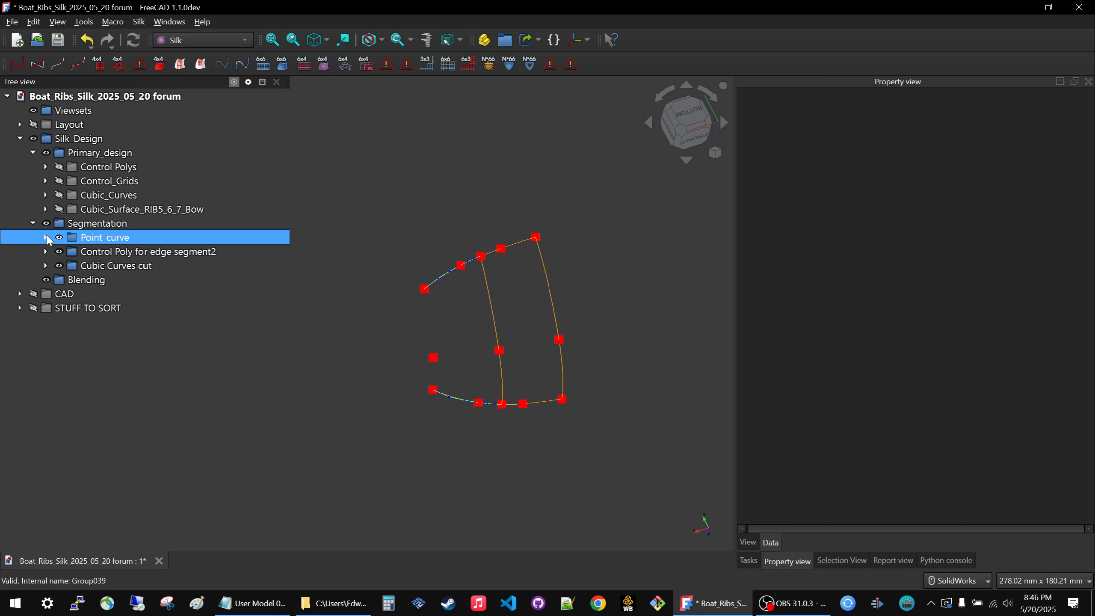
{"action": "left_click", "coordinate": [76, 253]}
{"action": "left_click", "coordinate": [78, 265]}
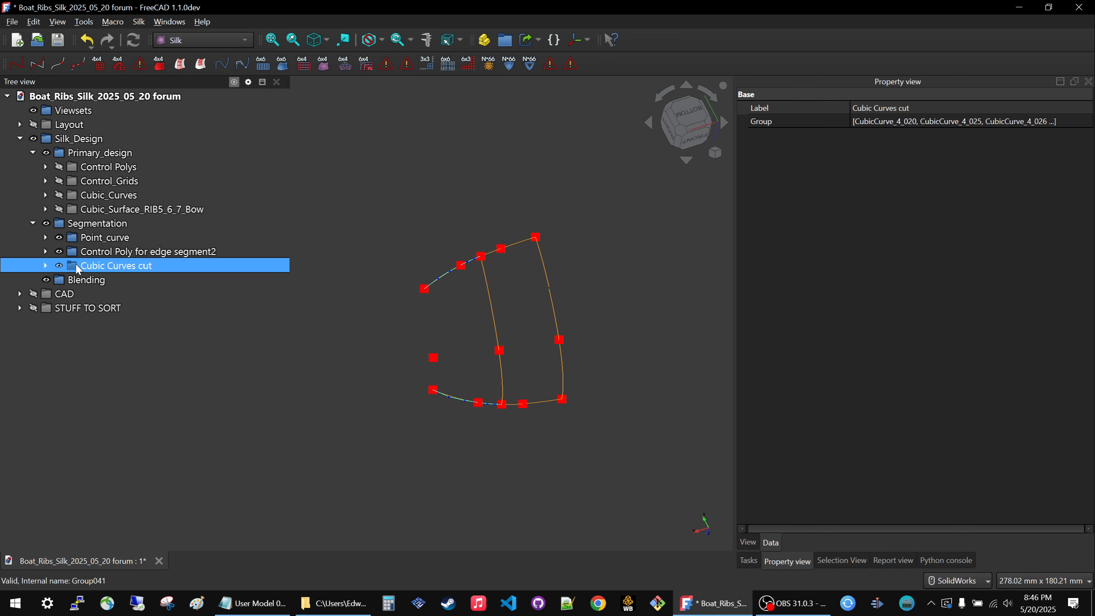
{"action": "key", "text": "space"}
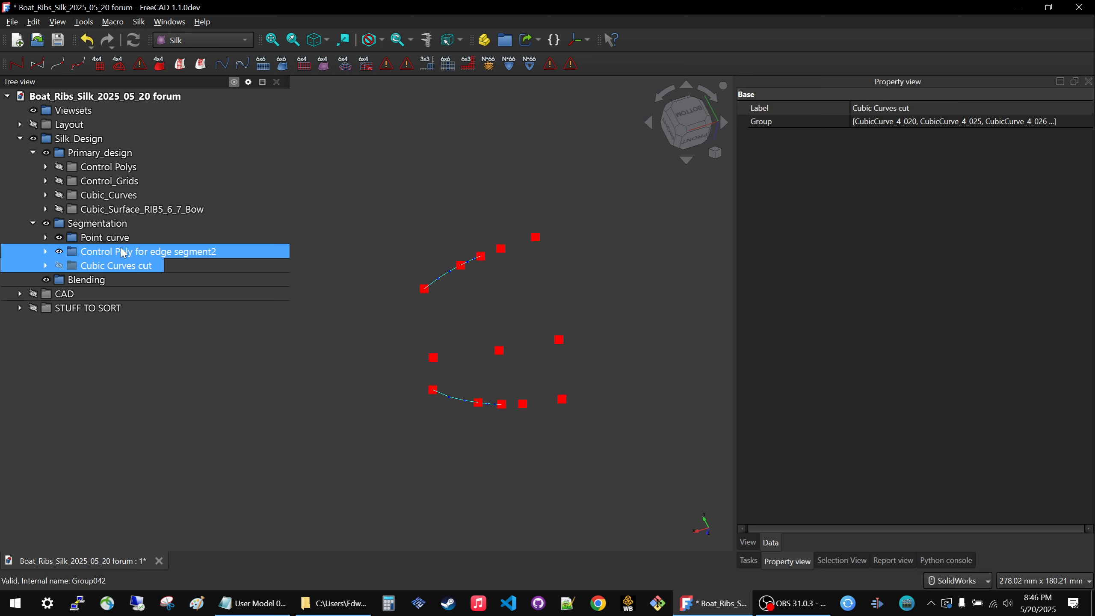
{"action": "key", "text": "space"}
{"action": "left_click", "coordinate": [95, 251]}
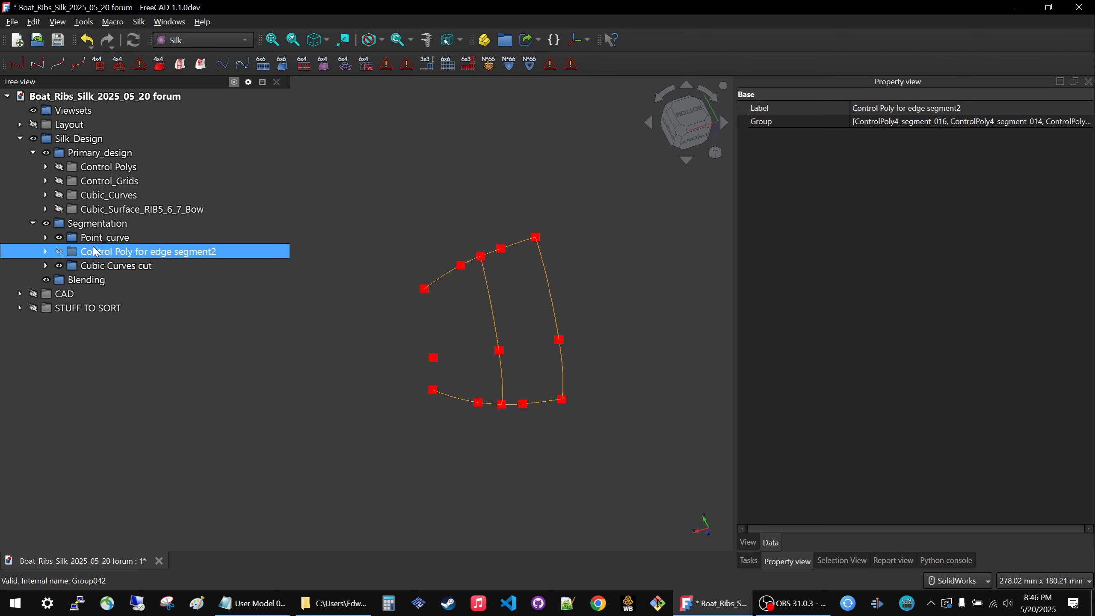
{"action": "left_click", "coordinate": [91, 266]}
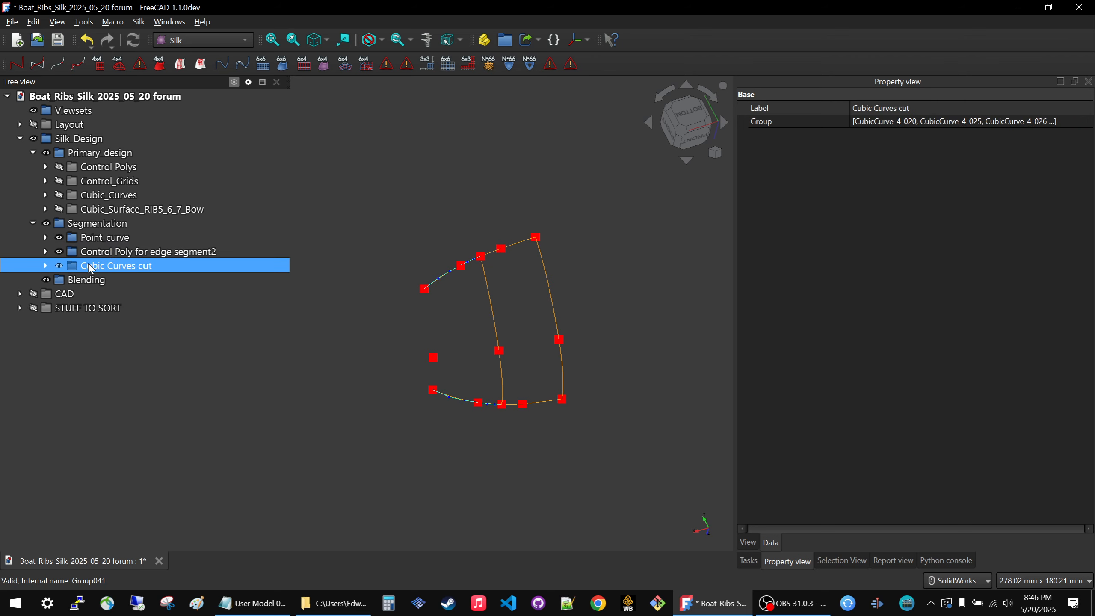
{"action": "key", "text": "space"}
{"action": "key", "text": "space"}
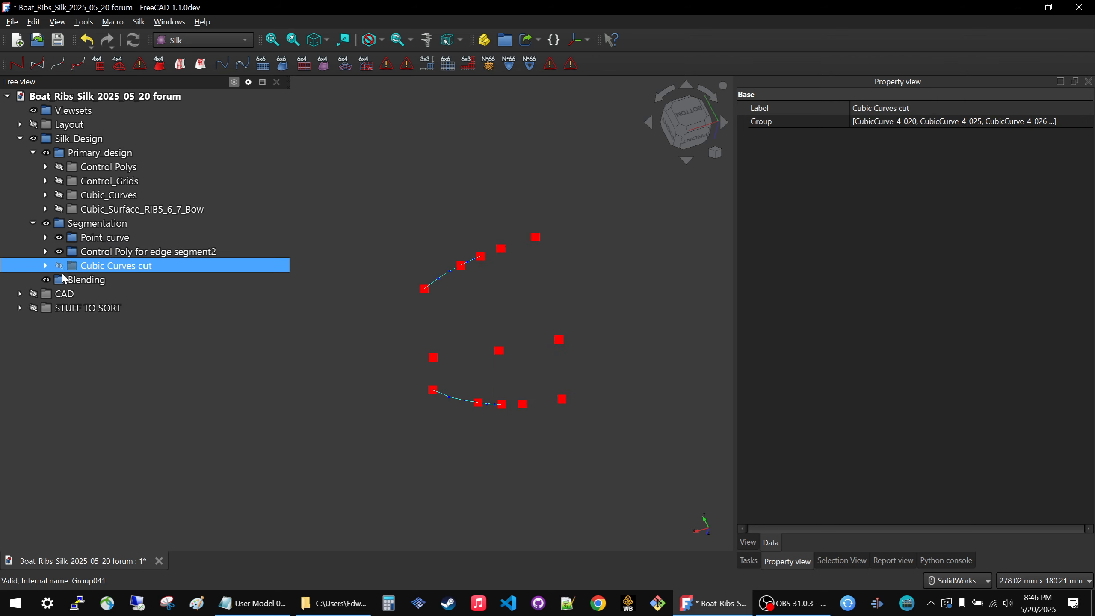
Check the contents of CAD, then hide Control Poly for edge segment2 while keeping Cubic Curves cut displayed.
{"action": "left_click", "coordinate": [20, 294]}
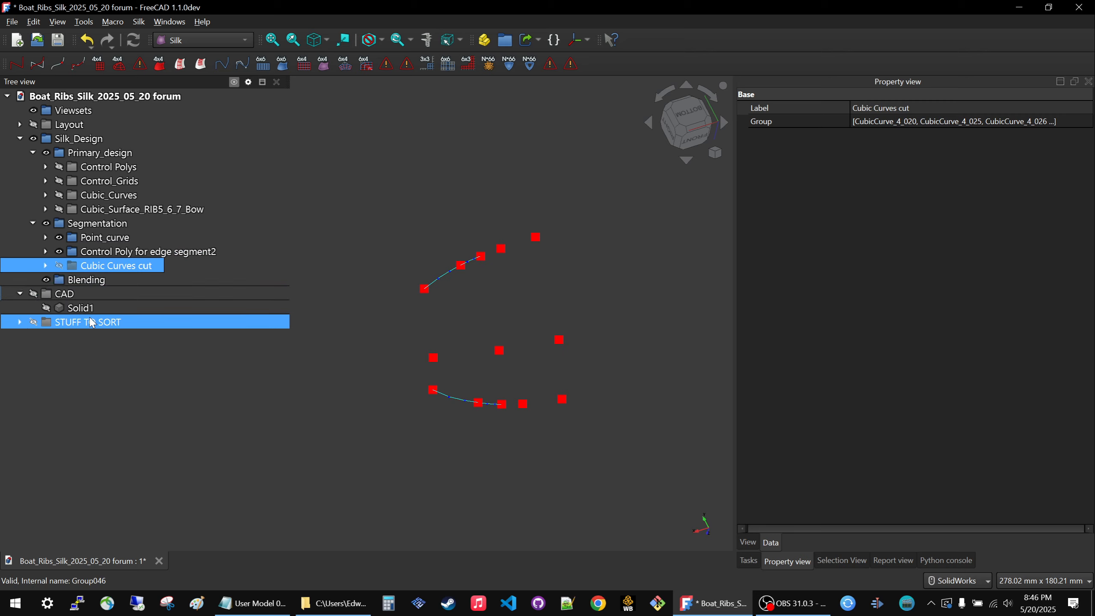
{"action": "left_click", "coordinate": [20, 294]}
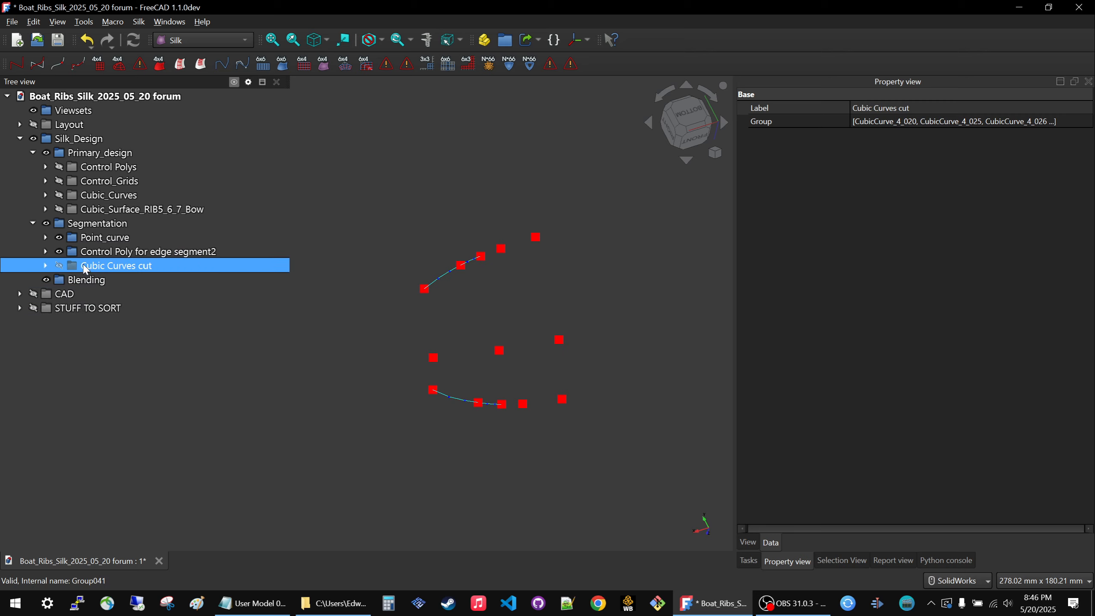
{"action": "key", "text": "space"}
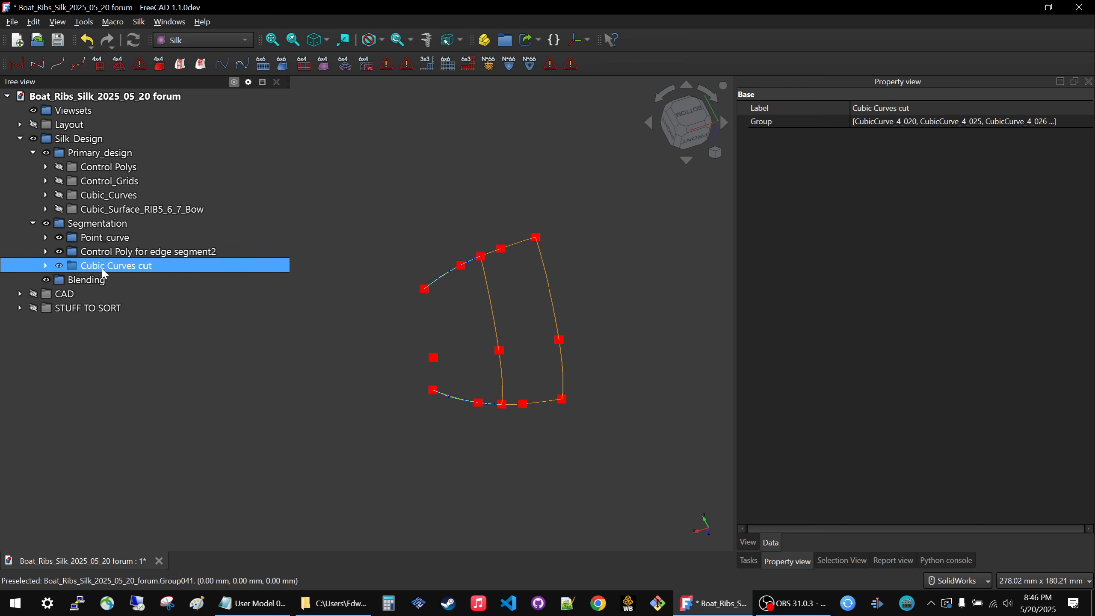
{"action": "key", "text": "space"}
{"action": "left_click", "coordinate": [105, 254]}
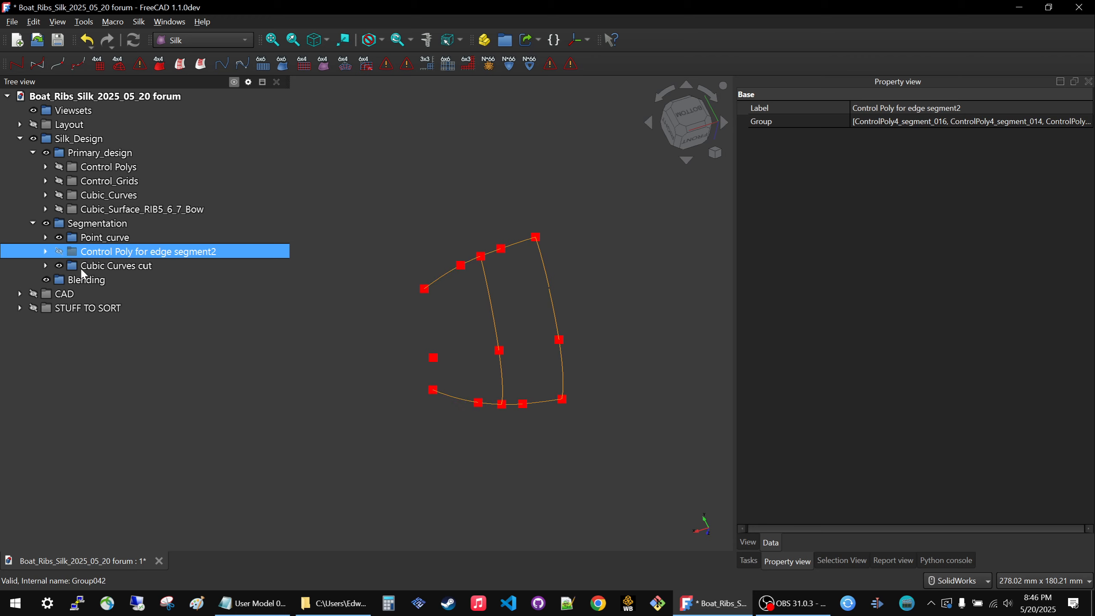
Check the Control Poly for cutting the curves group, hide its segments, and move the group from STUFF TO SORT into Segmentation.
{"action": "left_click", "coordinate": [20, 308]}
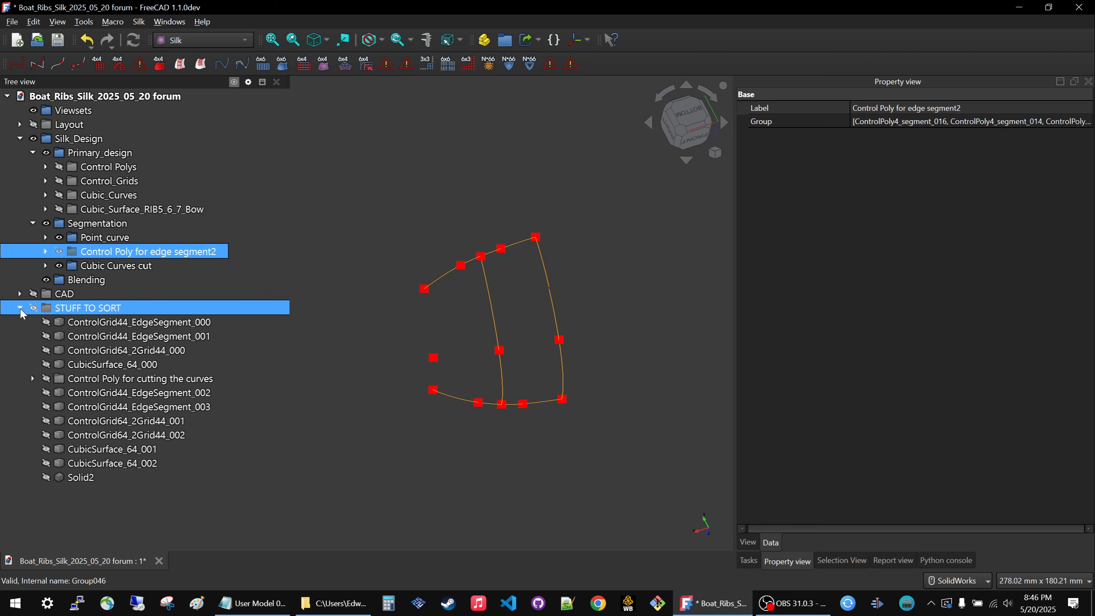
{"action": "left_click", "coordinate": [97, 382]}
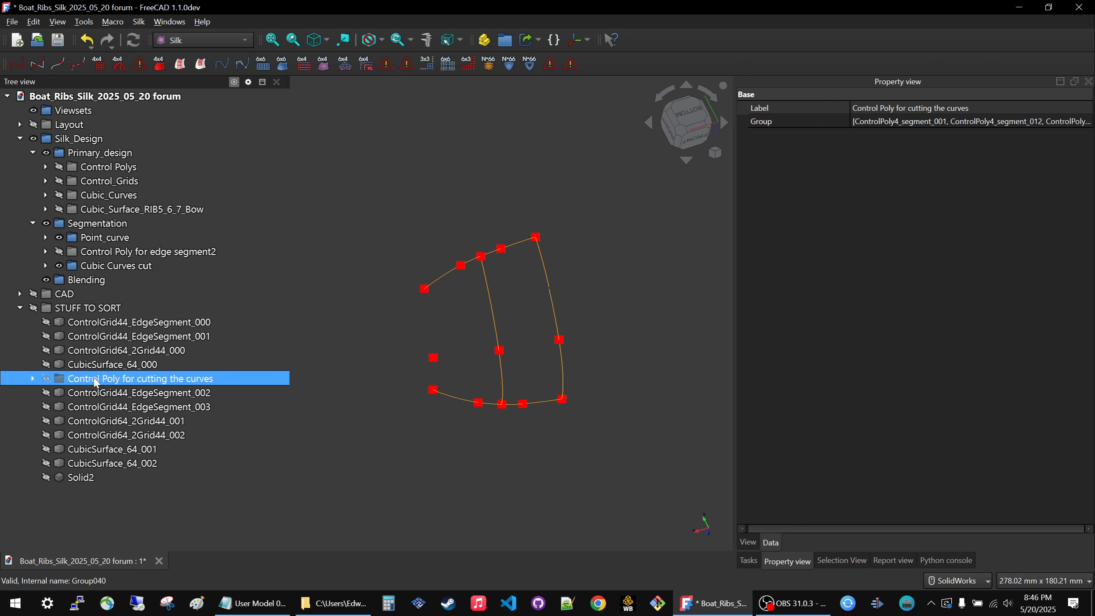
{"action": "left_click", "coordinate": [32, 379]}
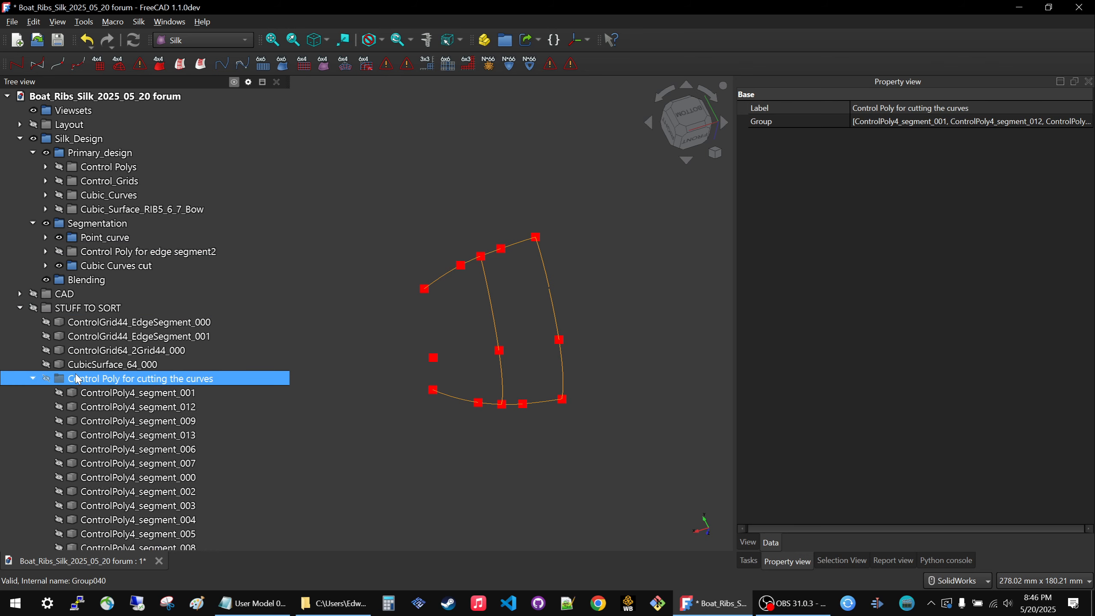
{"action": "key", "text": "space"}
{"action": "scroll", "coordinate": [222, 285], "scroll_direction": "down", "scroll_amount": 4}
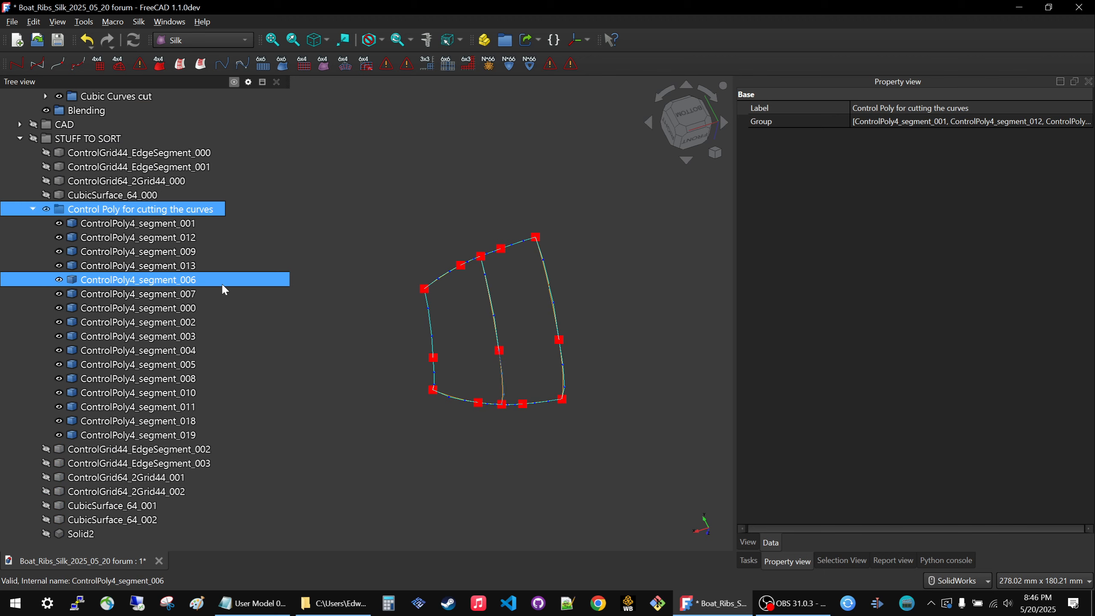
{"action": "key", "text": "space"}
{"action": "key", "text": "space"}
{"action": "key", "text": "space"}
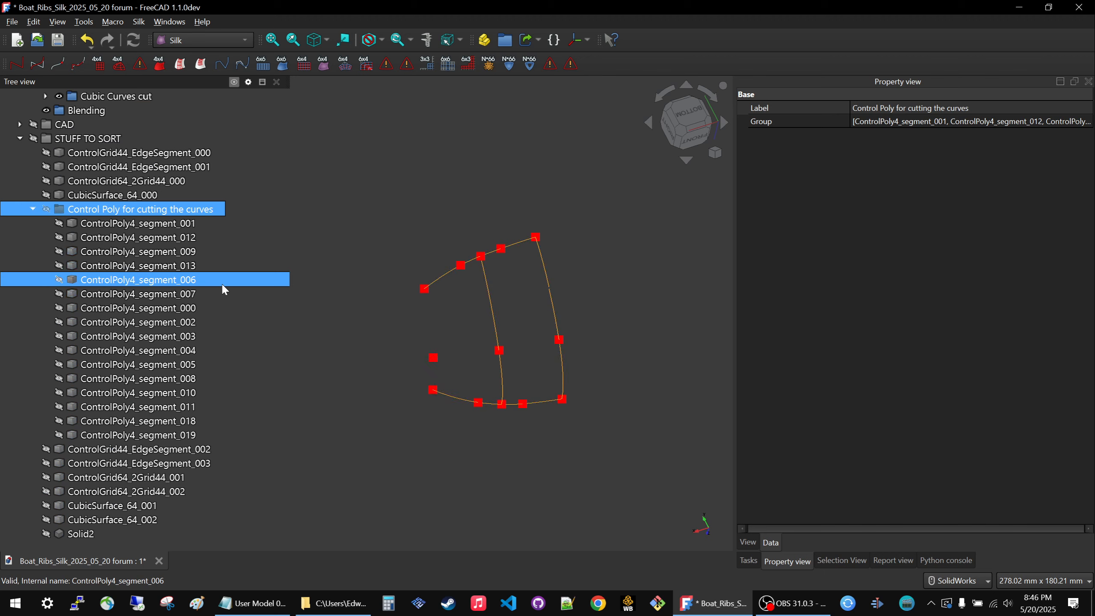
{"action": "scroll", "coordinate": [224, 289], "scroll_direction": "up", "scroll_amount": 4}
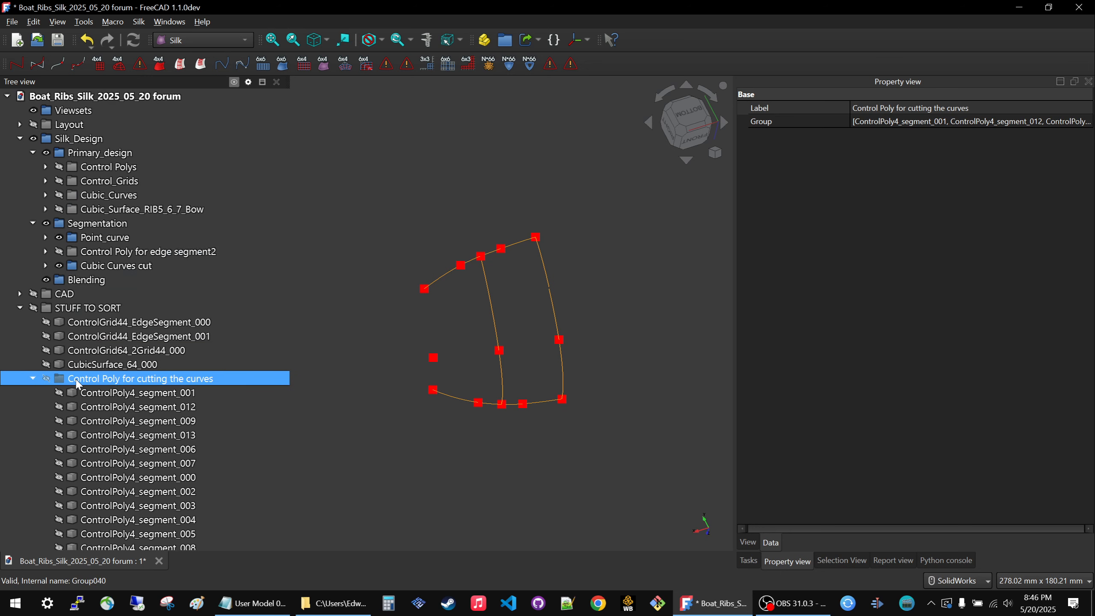
{"action": "left_click_drag", "start_coordinate": [78, 383], "coordinate": [107, 230]}
{"action": "left_click", "coordinate": [256, 352]}
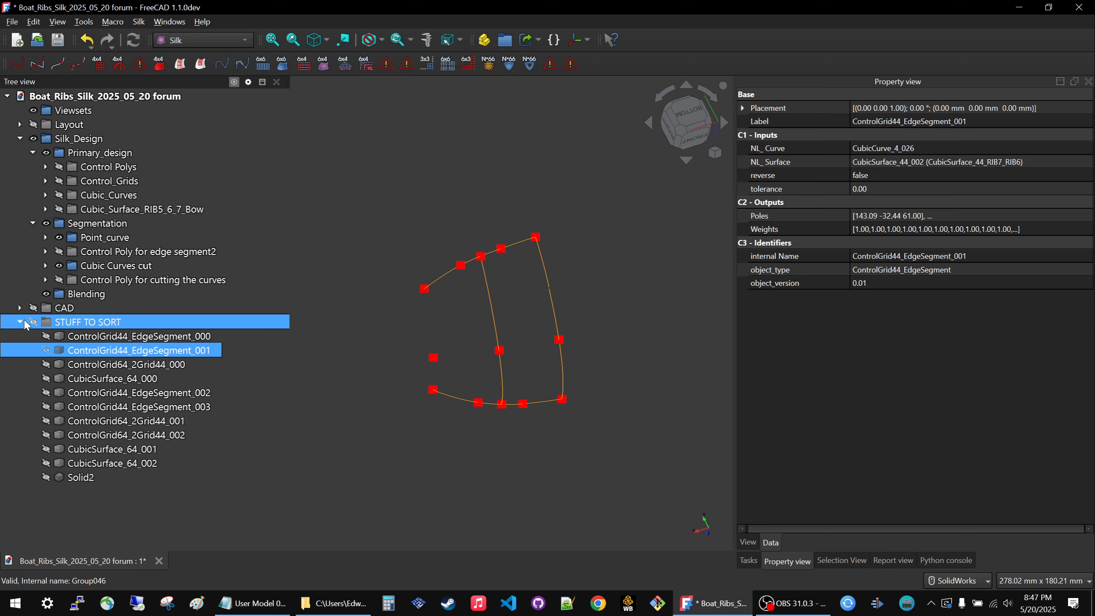
Collapse STUFF TO SORT and select the Cubic Curves cut group in Segmentation.
{"action": "left_click", "coordinate": [43, 337]}
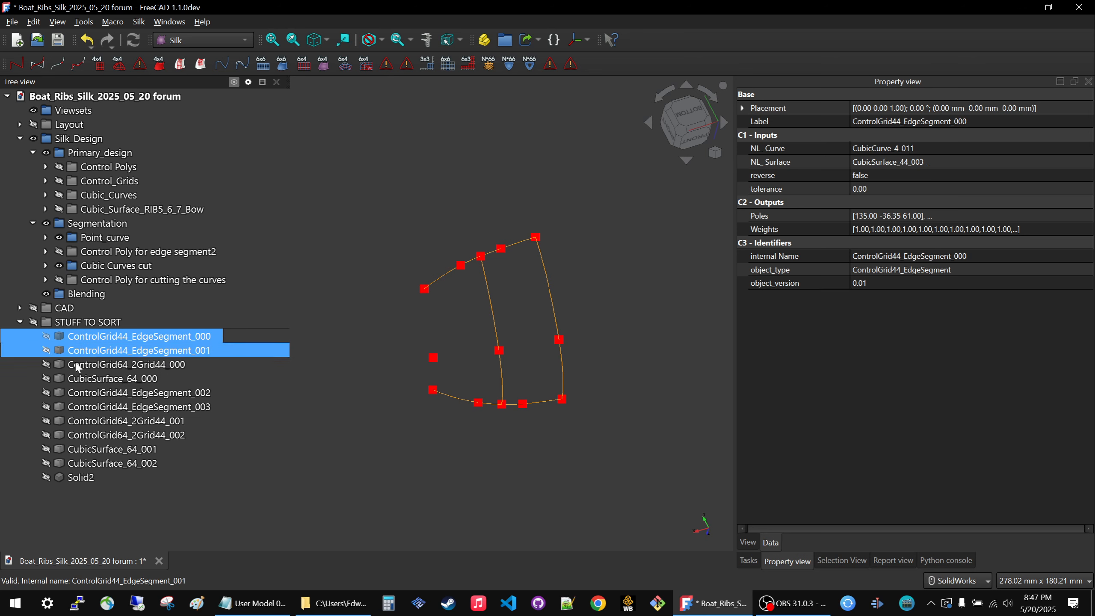
{"action": "left_click", "coordinate": [40, 323]}
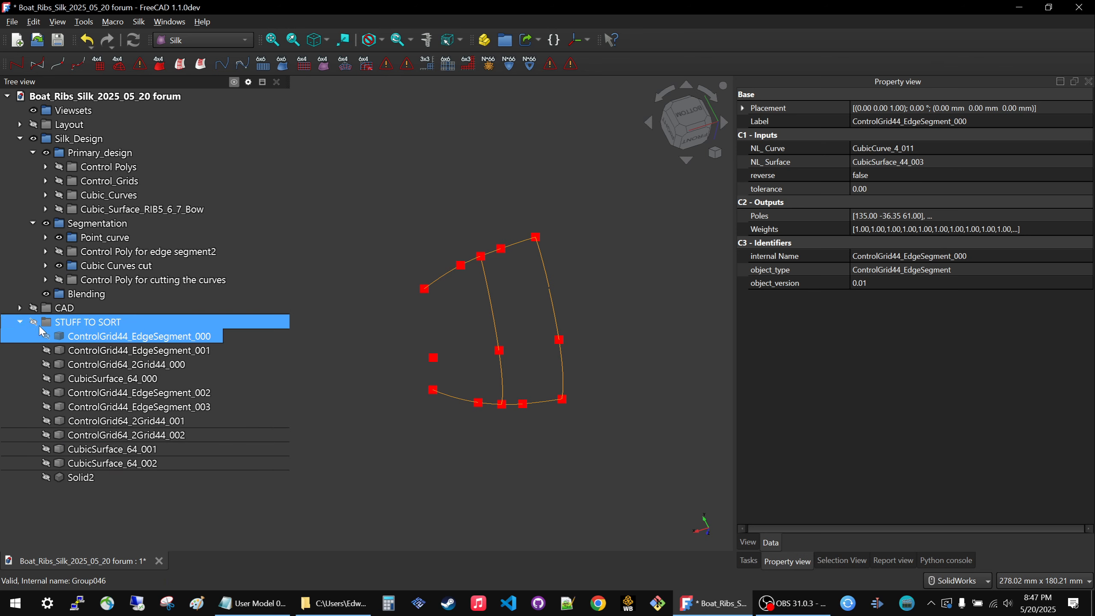
{"action": "left_click", "coordinate": [20, 321]}
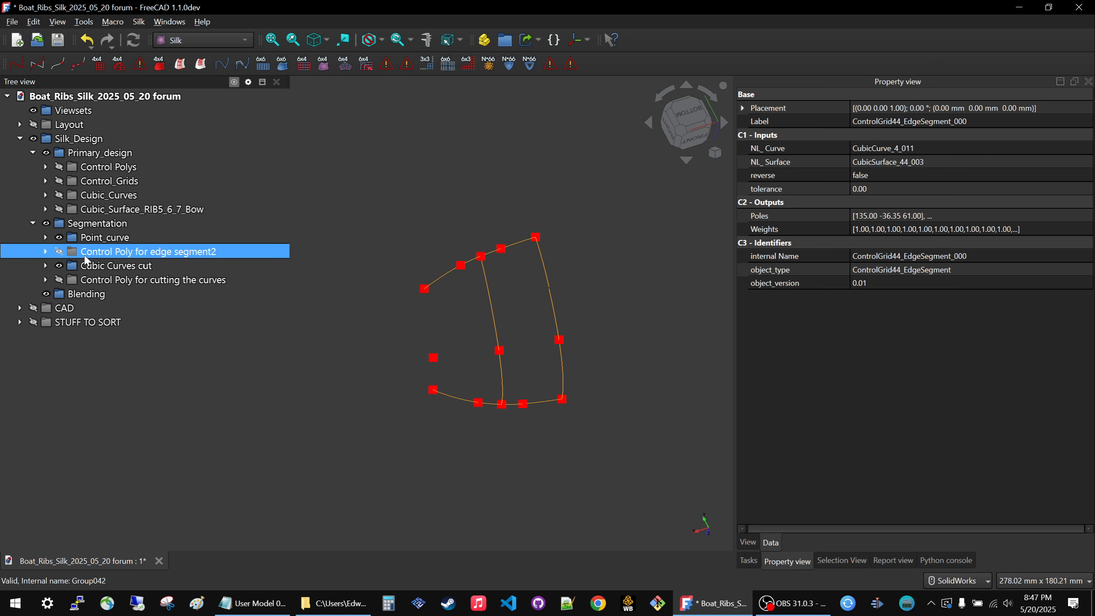
{"action": "left_click", "coordinate": [91, 280]}
{"action": "left_click", "coordinate": [113, 266]}
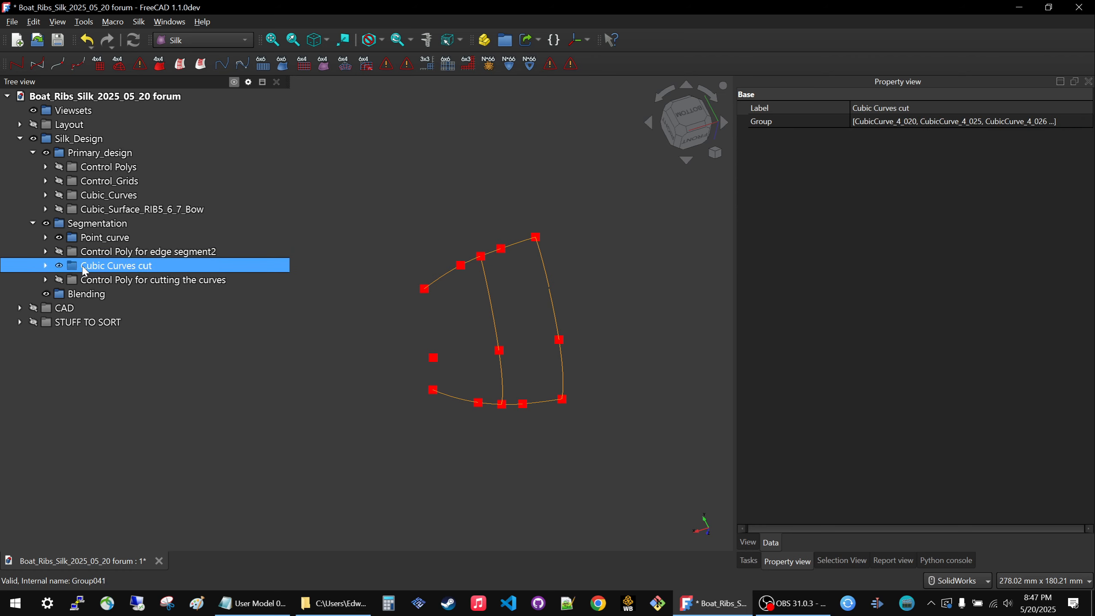
Hide the Cubic Curves cut group and briefly display Control Poly for cutting the curves in Segmentation.
{"action": "key", "text": "space"}
{"action": "left_click", "coordinate": [175, 296]}
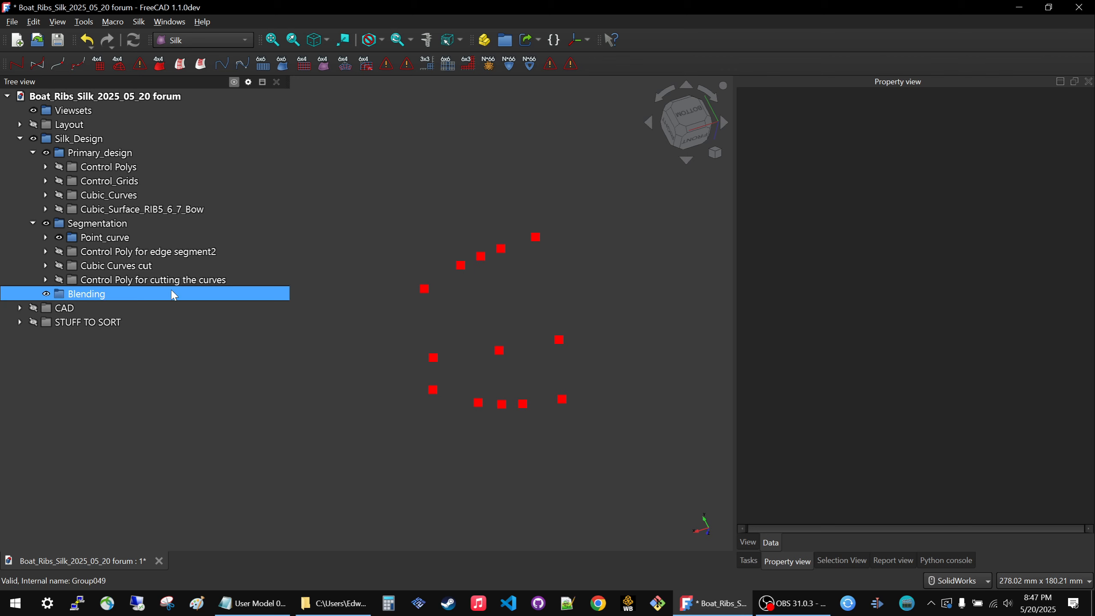
{"action": "left_click", "coordinate": [122, 278]}
{"action": "key", "text": "space"}
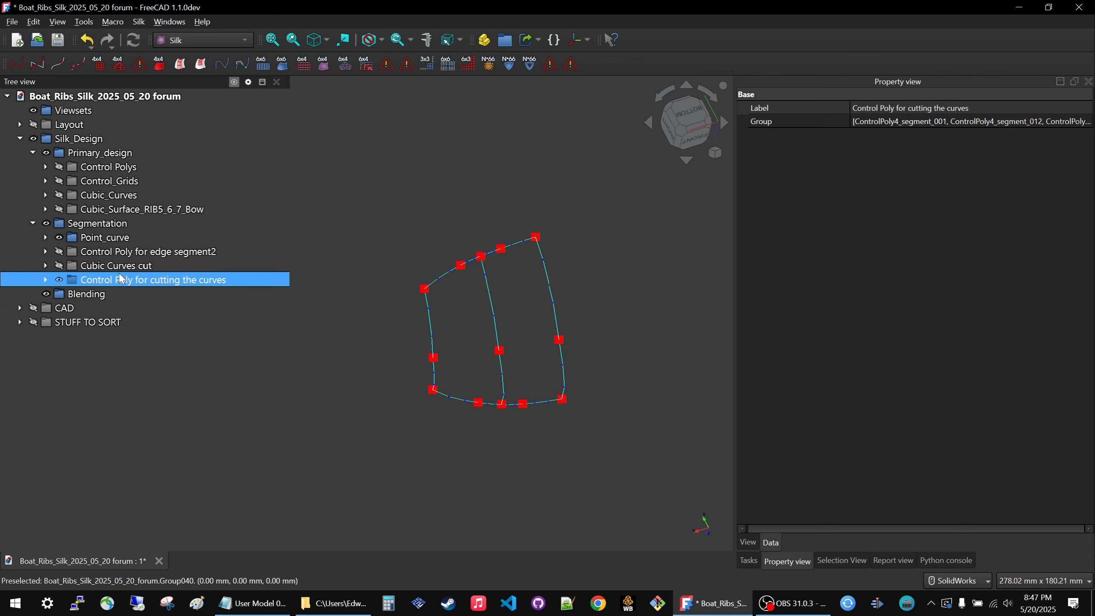
{"action": "key", "text": "space"}
{"action": "left_click", "coordinate": [122, 254]}
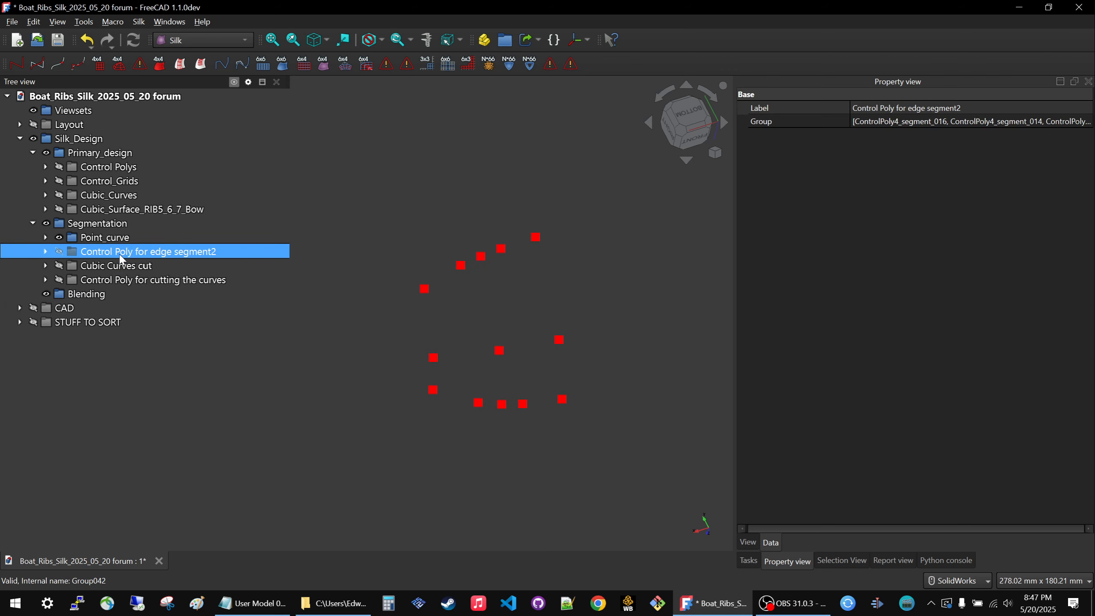
Toggle the visibility of Control Poly for cutting the curves repeatedly to examine which hull edges its segments cover.
{"action": "left_click", "coordinate": [117, 281]}
{"action": "key", "text": "space"}
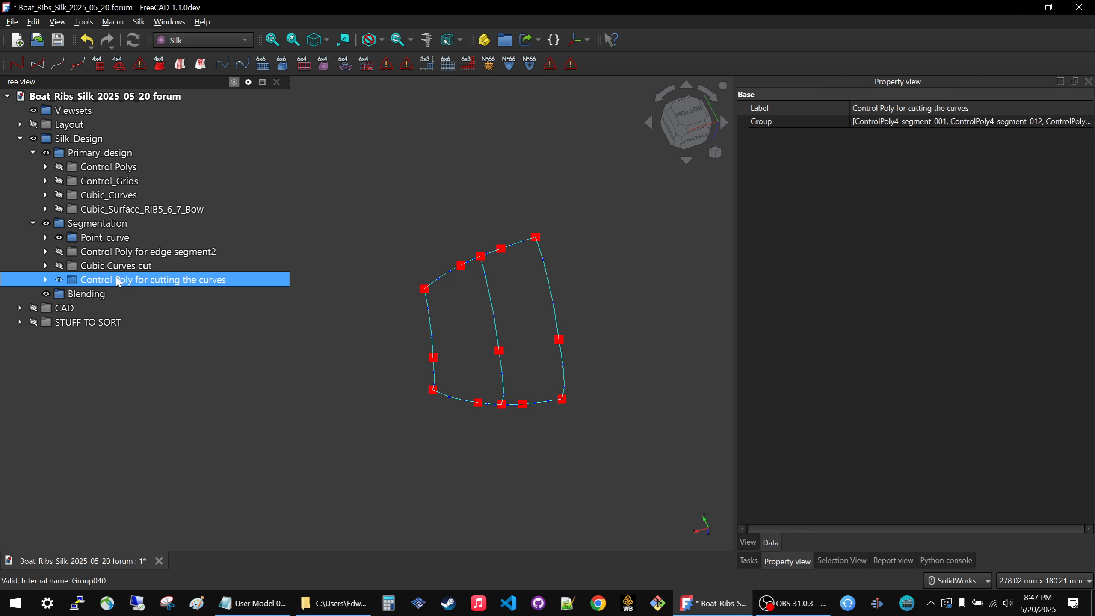
{"action": "key", "text": "space"}
{"action": "key", "text": "space"}
Toggle the visibility of Control Poly for edge segment2 to examine which edges its segments cover.
{"action": "key", "text": "space"}
{"action": "key", "text": "space"}
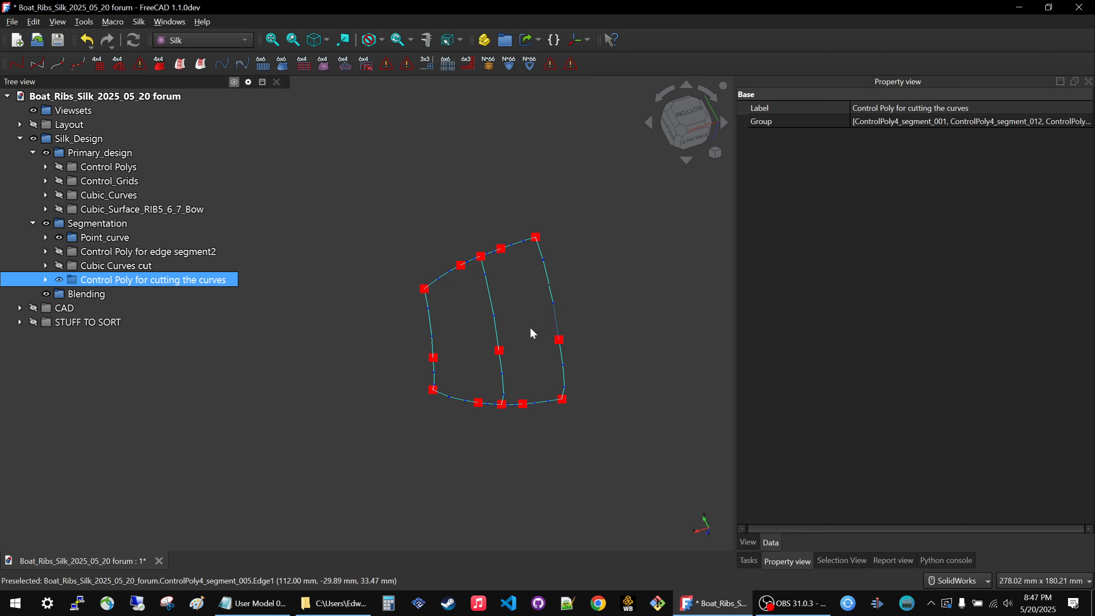
{"action": "key", "text": "space"}
{"action": "left_click", "coordinate": [200, 254]}
{"action": "key", "text": "space"}
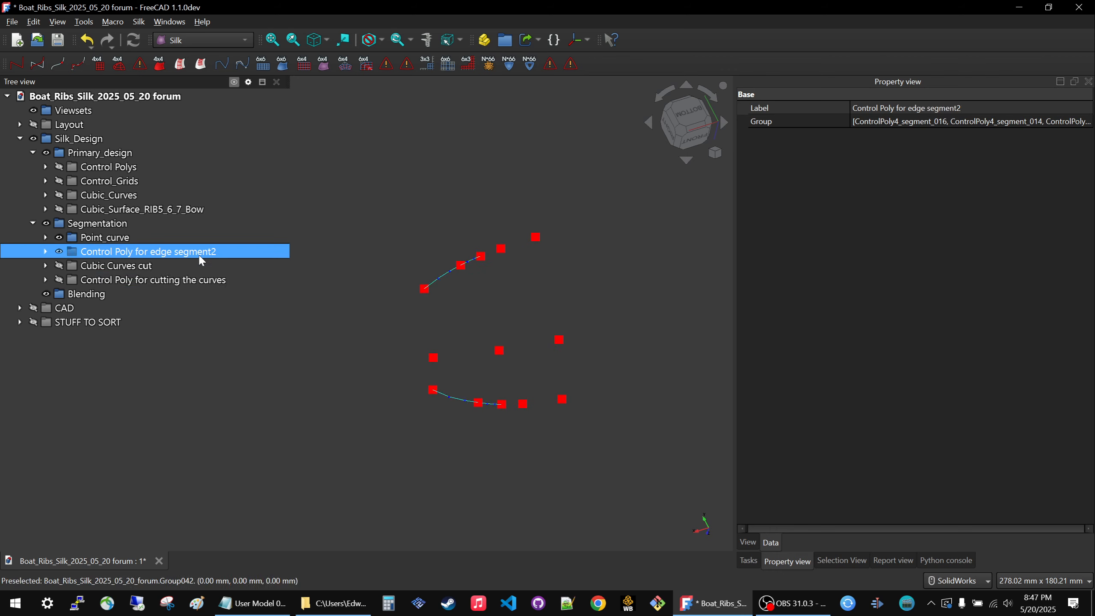
{"action": "key", "text": "space"}
{"action": "key", "text": "space"}
{"action": "key", "text": "space"}
{"action": "key", "text": "space"}
{"action": "key", "text": "space"}
Reorder Segmentation so the Cubic Curves cut group comes after Control Poly for cutting the curves.
{"action": "left_click", "coordinate": [96, 266]}
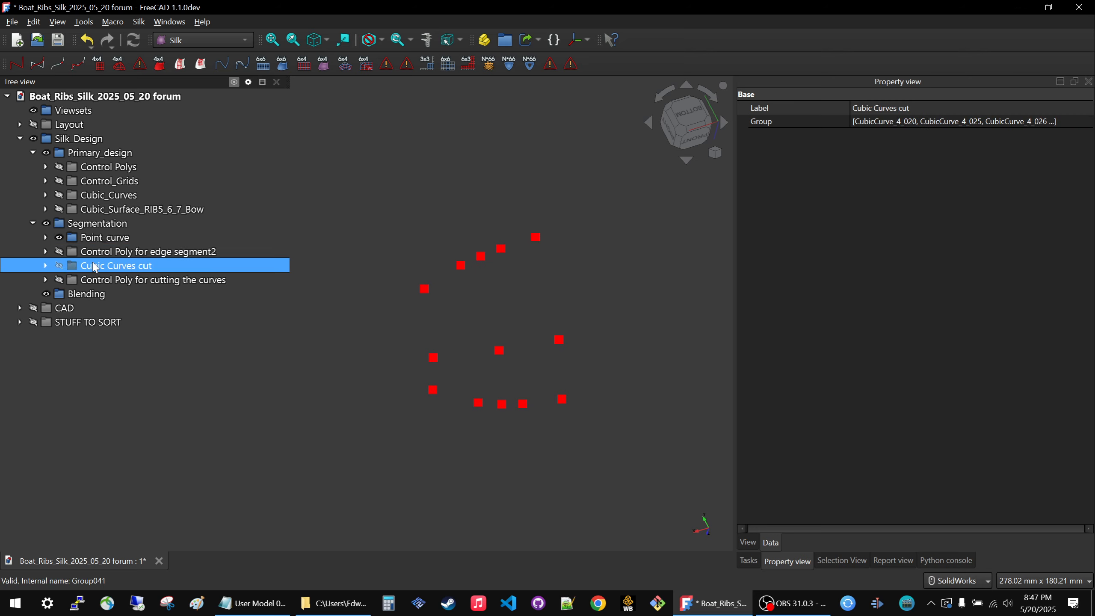
{"action": "left_click", "coordinate": [97, 280], "text": "shift"}
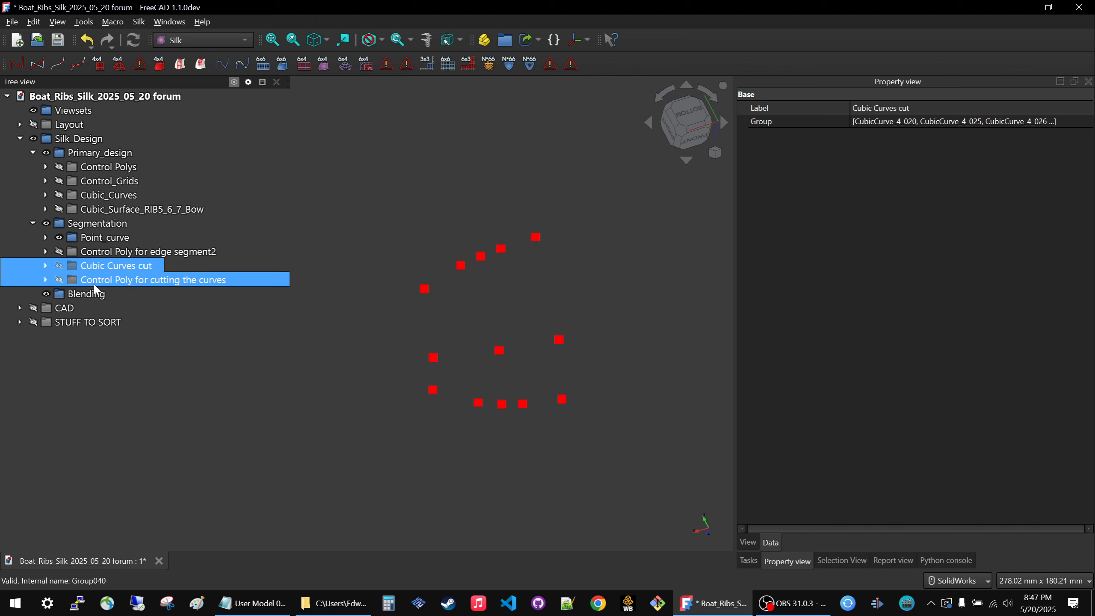
{"action": "left_click_drag", "start_coordinate": [94, 285], "coordinate": [95, 285]}
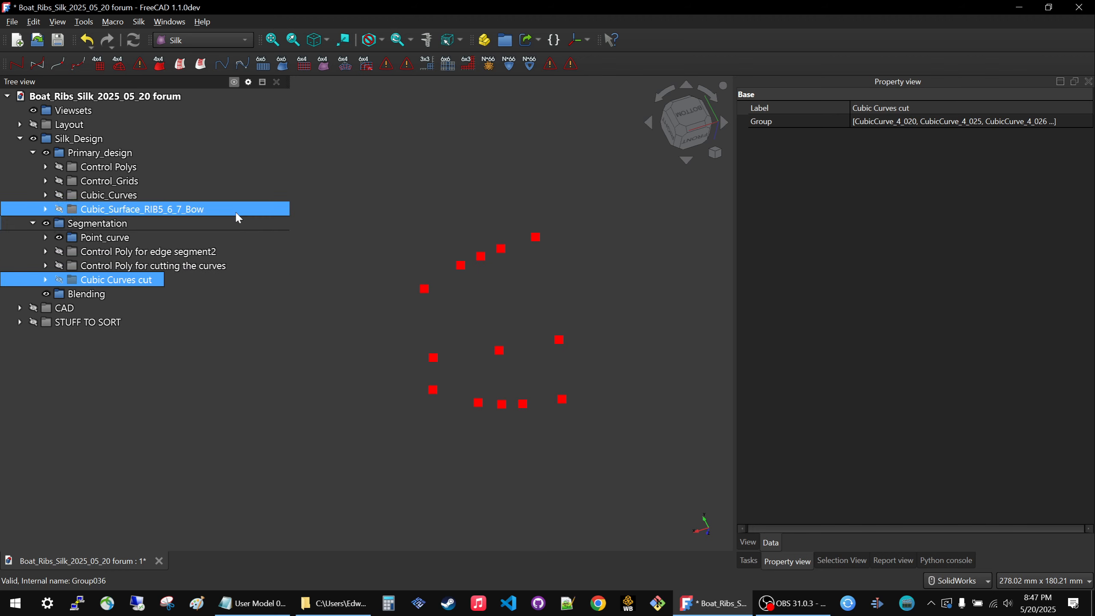
{"action": "left_click", "coordinate": [103, 251]}
{"action": "left_click", "coordinate": [130, 265]}
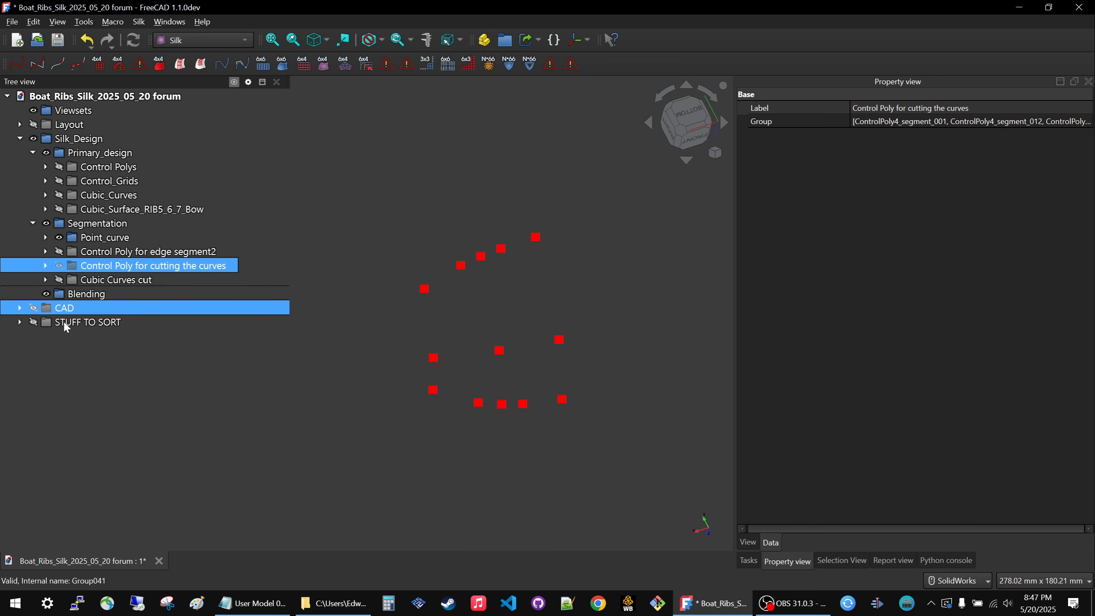
Compare Control Poly for edge segment2 with Control Poly for cutting the curves, leaving both groups hidden.
{"action": "left_click", "coordinate": [103, 251]}
{"action": "left_click", "coordinate": [100, 266], "text": "shift"}
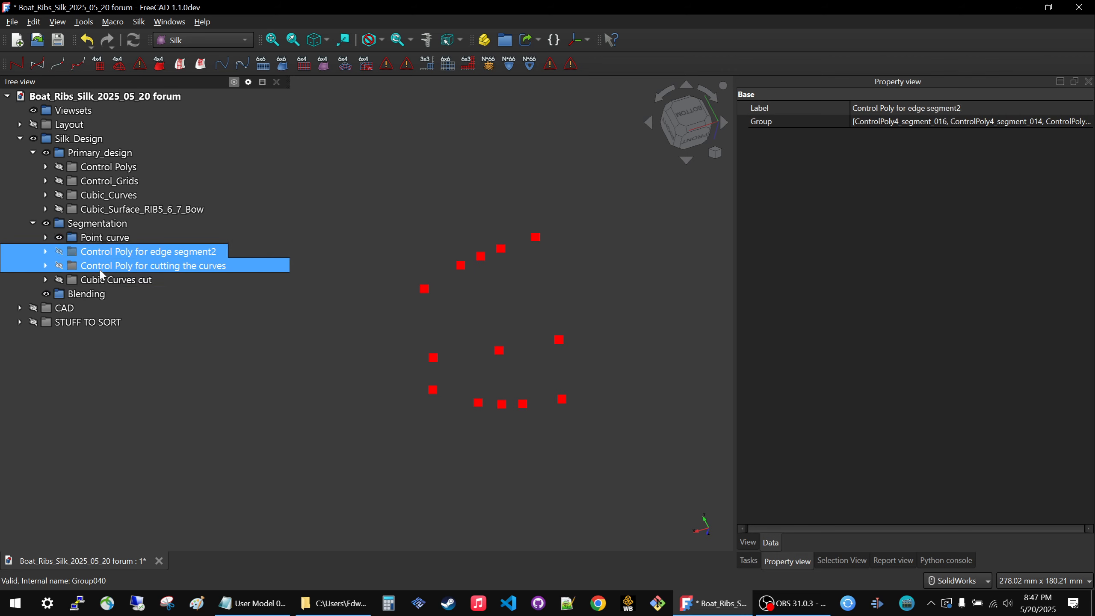
{"action": "left_click", "coordinate": [100, 270]}
{"action": "key", "text": "space"}
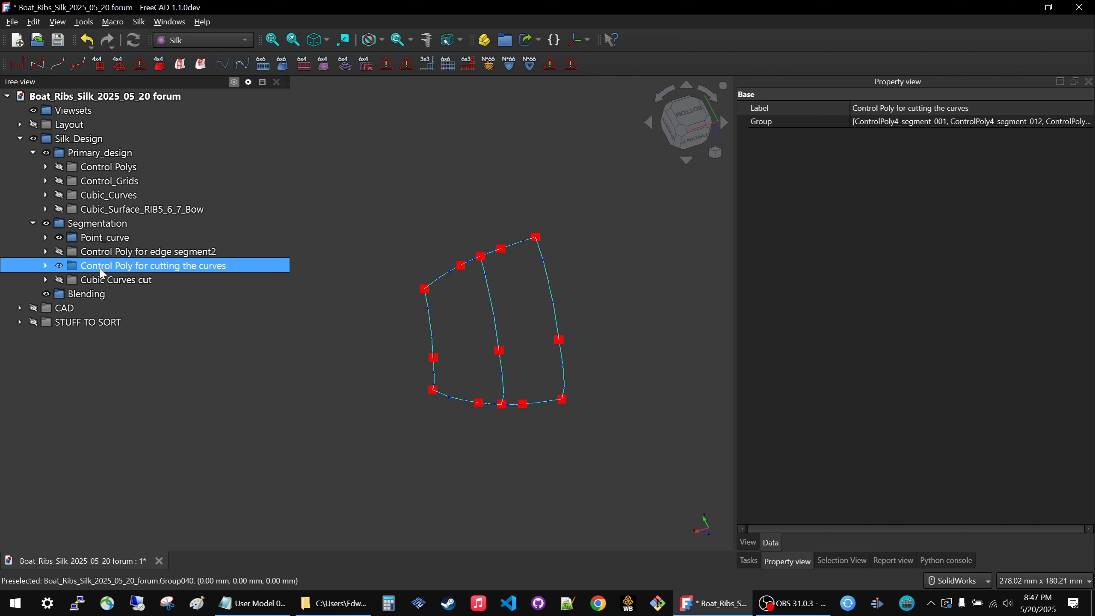
{"action": "left_click", "coordinate": [101, 253], "text": "ctrl"}
{"action": "key", "text": "space"}
{"action": "left_click", "coordinate": [107, 269]}
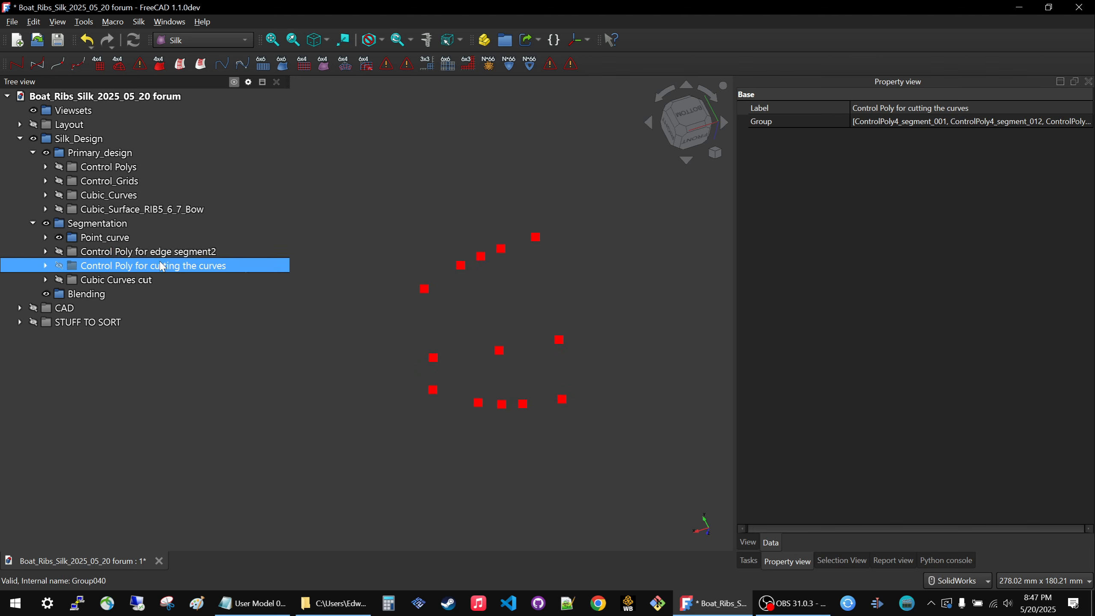
{"action": "left_click", "coordinate": [326, 260]}
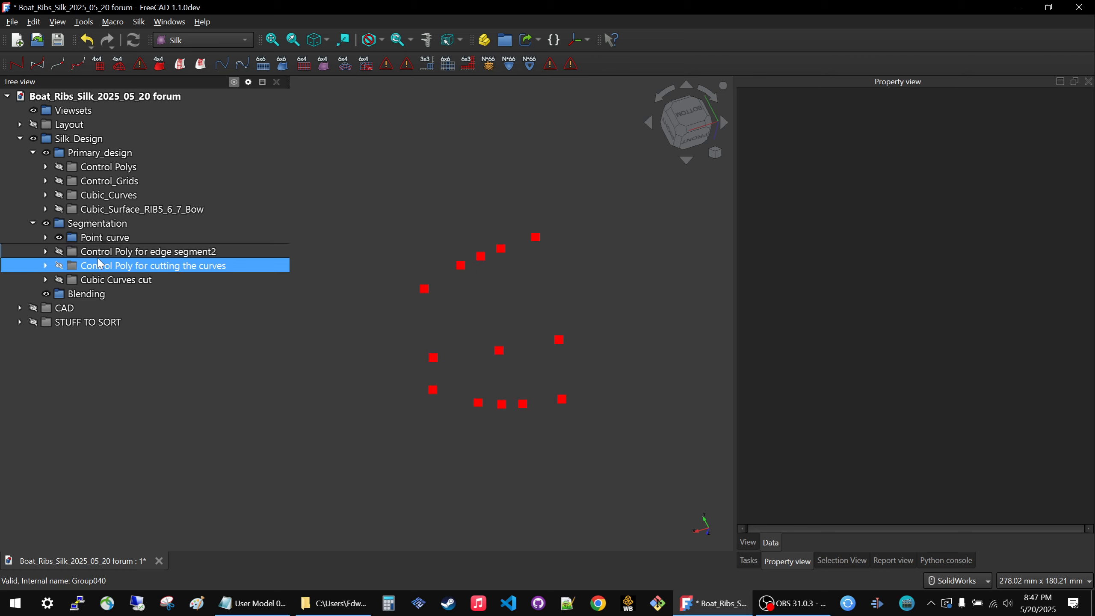
Nest the Control Poly for edge segment2 group inside Control Poly for cutting the curves and display the primary Cubic_Curves group.
{"action": "left_click_drag", "start_coordinate": [100, 258], "coordinate": [107, 271]}
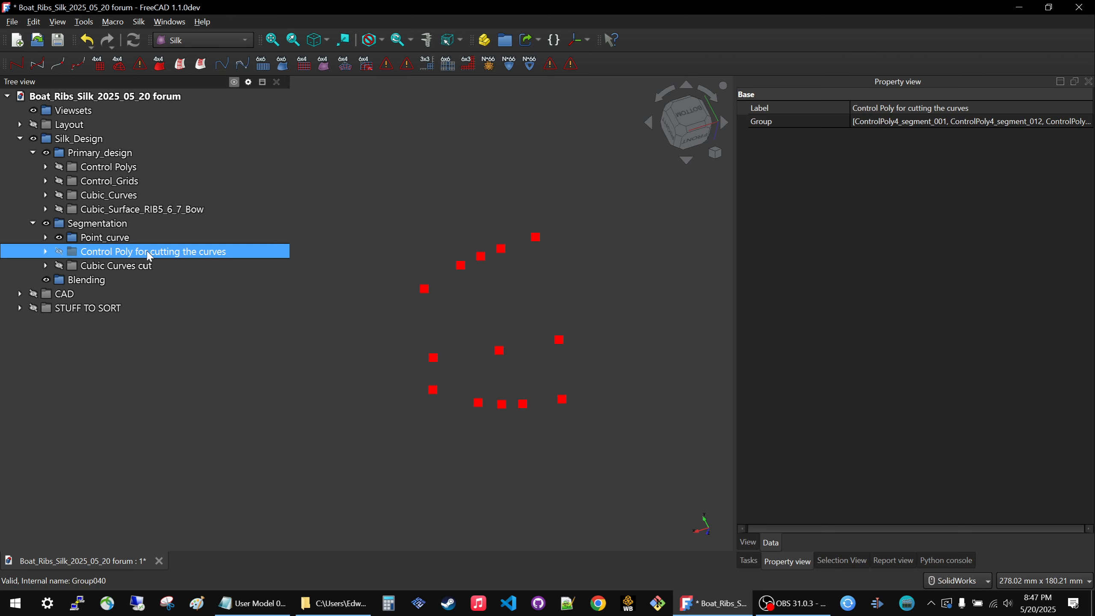
{"action": "left_click", "coordinate": [110, 198]}
{"action": "key", "text": "space"}
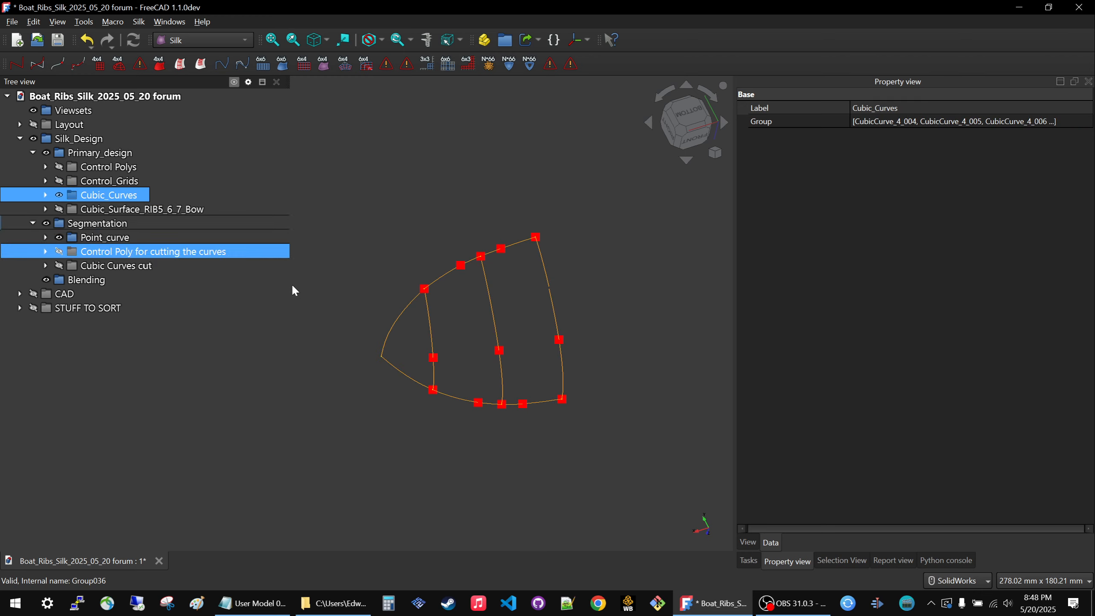
Rename the Control Poly for cutting the curves group as "Control Poly from cutting the curves".
{"action": "left_click", "coordinate": [157, 253]}
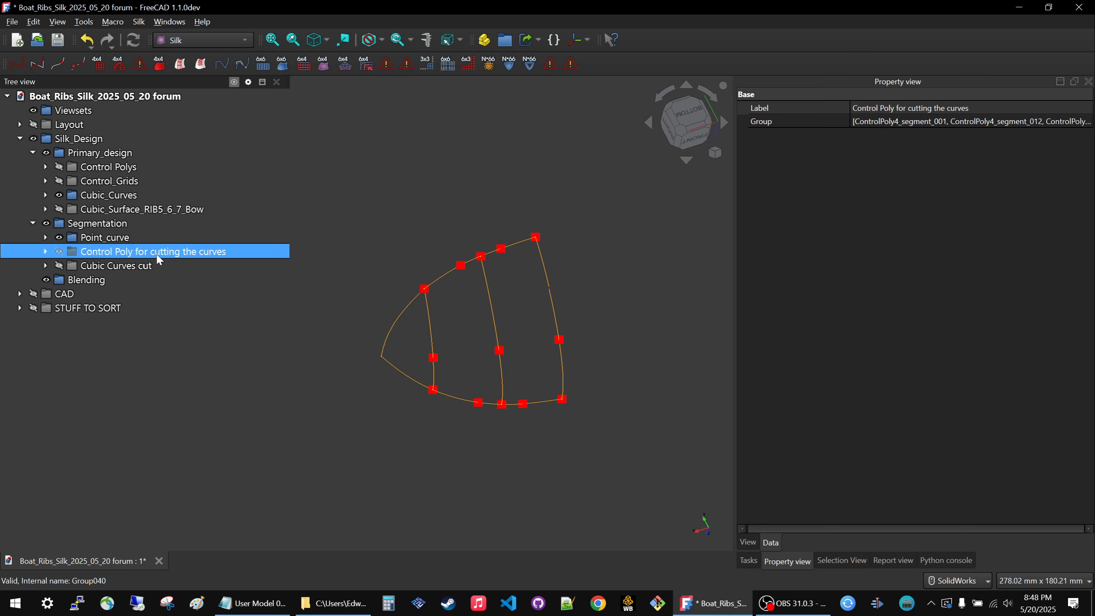
{"action": "left_click", "coordinate": [158, 254]}
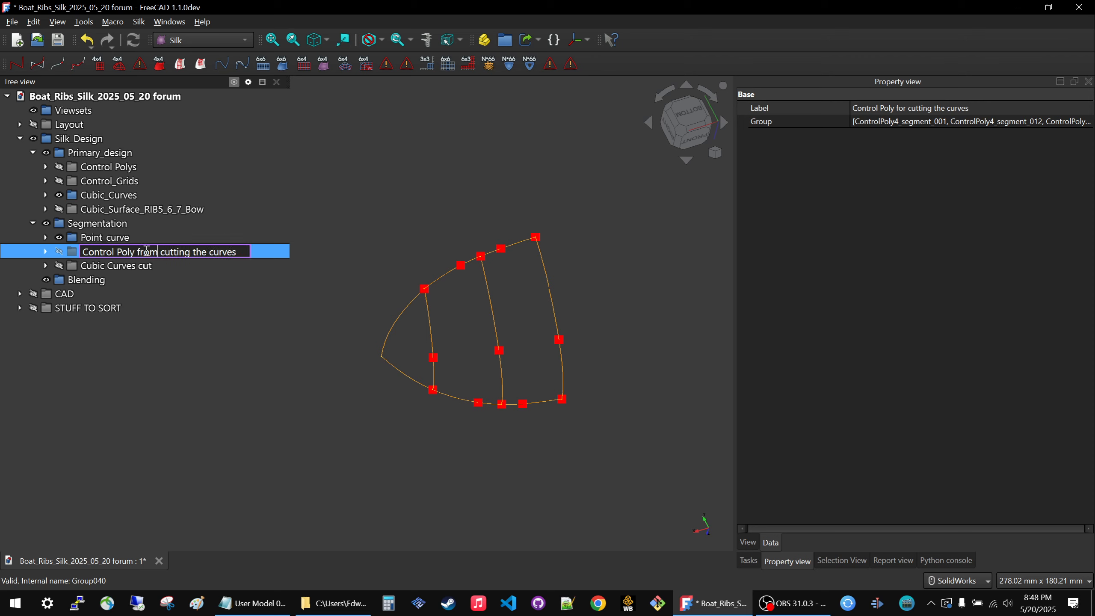
{"action": "key", "text": "Return"}
{"action": "left_click", "coordinate": [181, 279]}
{"action": "left_click", "coordinate": [133, 265]}
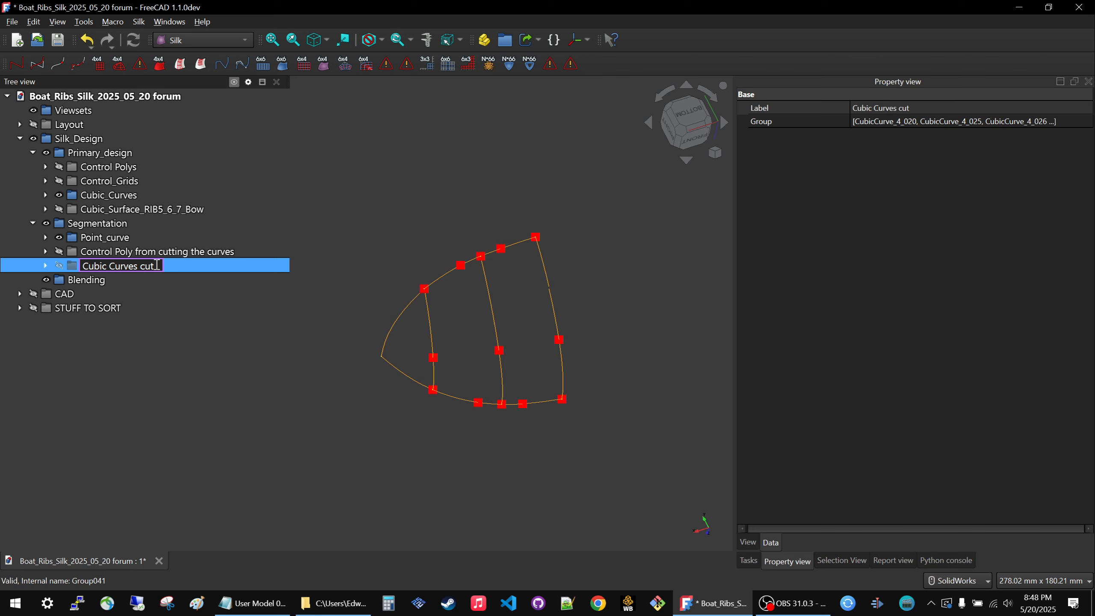
{"action": "left_click", "coordinate": [146, 254]}
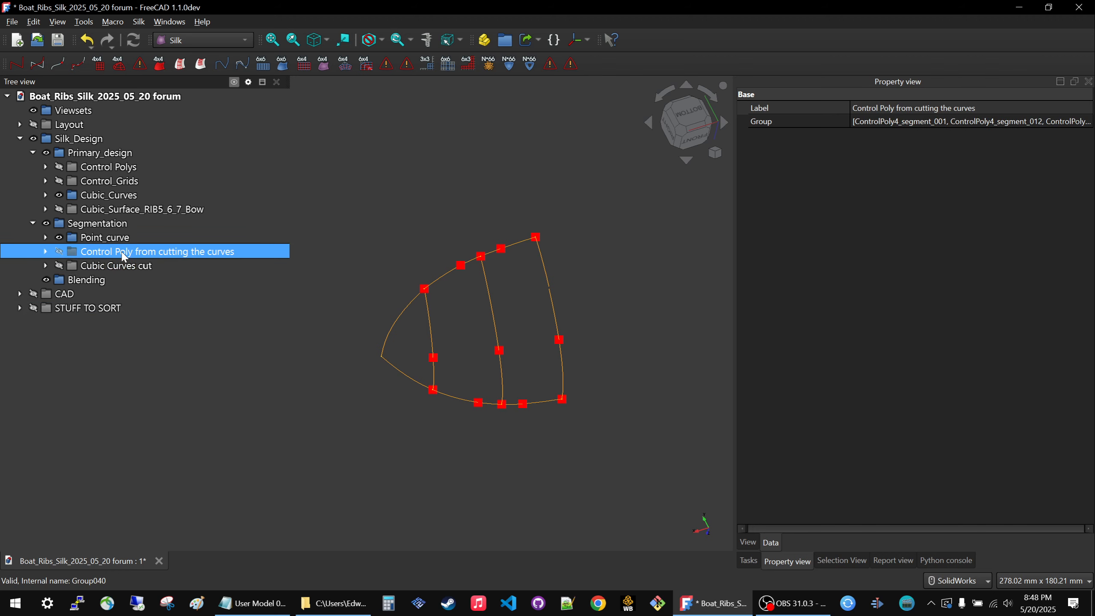
Expand Control Poly from cutting the curves, its nested edge segment2 group and Cubic Curves cut to review their contents.
{"action": "left_click", "coordinate": [51, 270], "text": "ctrl"}
{"action": "left_click", "coordinate": [46, 251]}
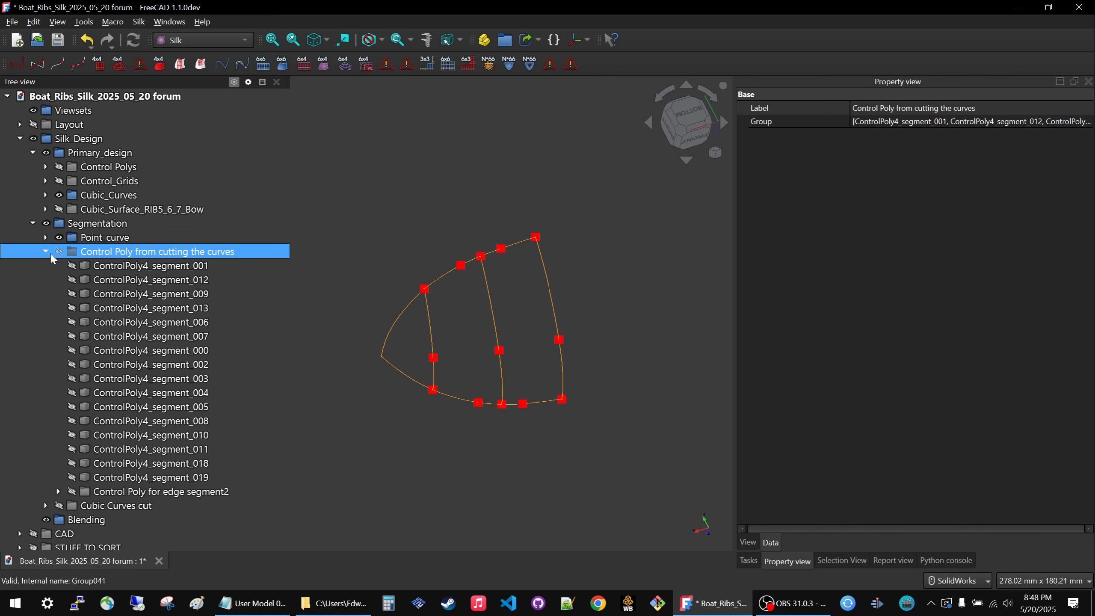
{"action": "left_click", "coordinate": [45, 492]}
{"action": "scroll", "coordinate": [45, 500], "scroll_direction": "down", "scroll_amount": 4}
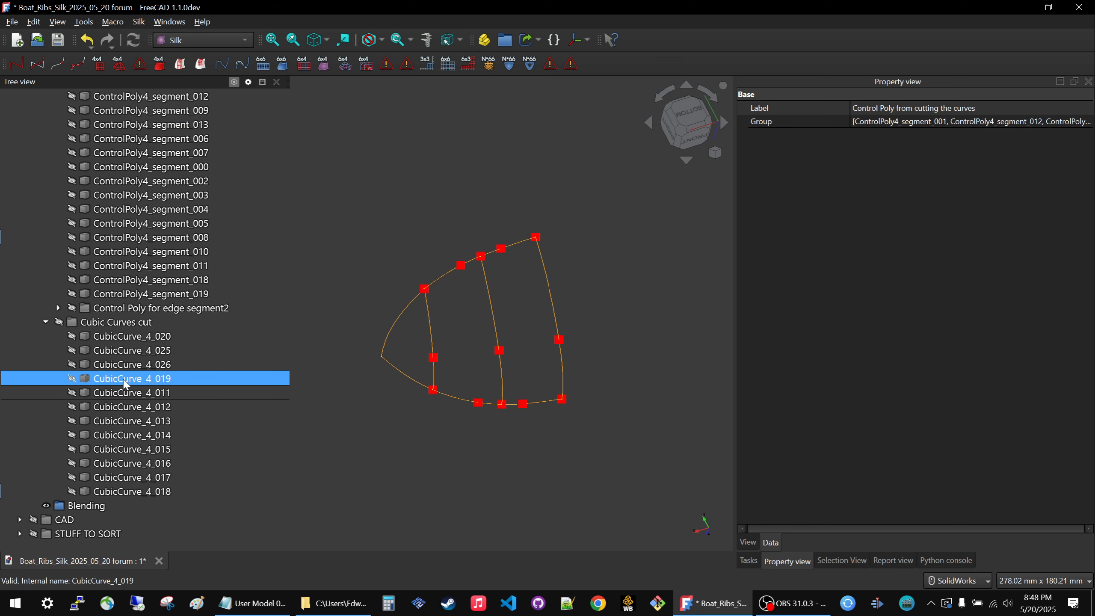
{"action": "left_click", "coordinate": [147, 340]}
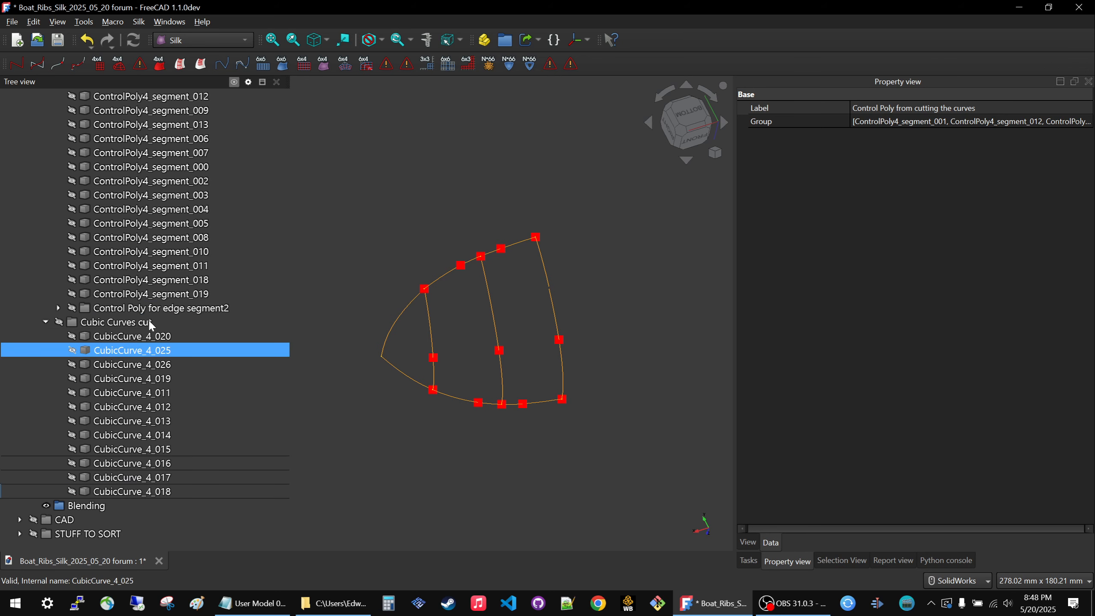
{"action": "scroll", "coordinate": [127, 388], "scroll_direction": "up", "scroll_amount": 5}
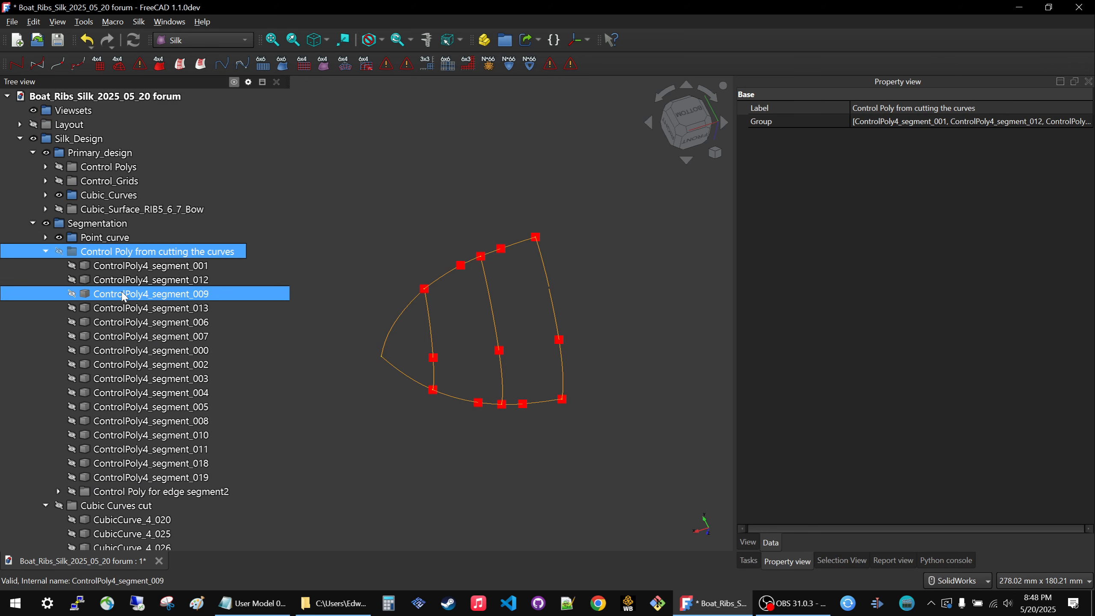
{"action": "scroll", "coordinate": [127, 301], "scroll_direction": "down", "scroll_amount": 3}
{"action": "left_click", "coordinate": [58, 365]}
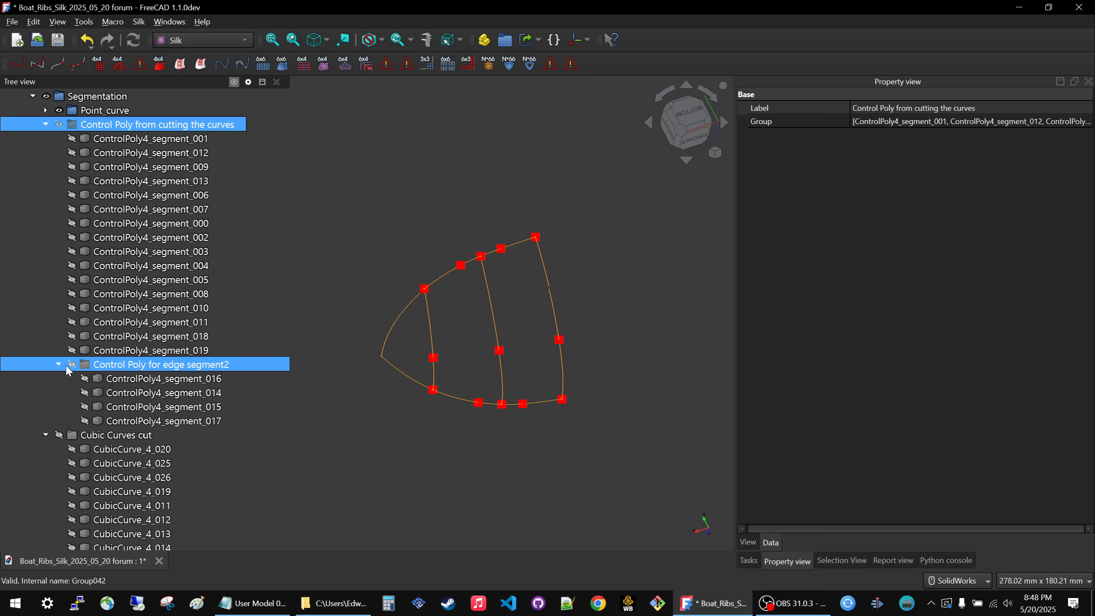
{"action": "scroll", "coordinate": [129, 353], "scroll_direction": "down", "scroll_amount": 3}
{"action": "scroll", "coordinate": [222, 377], "scroll_direction": "up", "scroll_amount": 5}
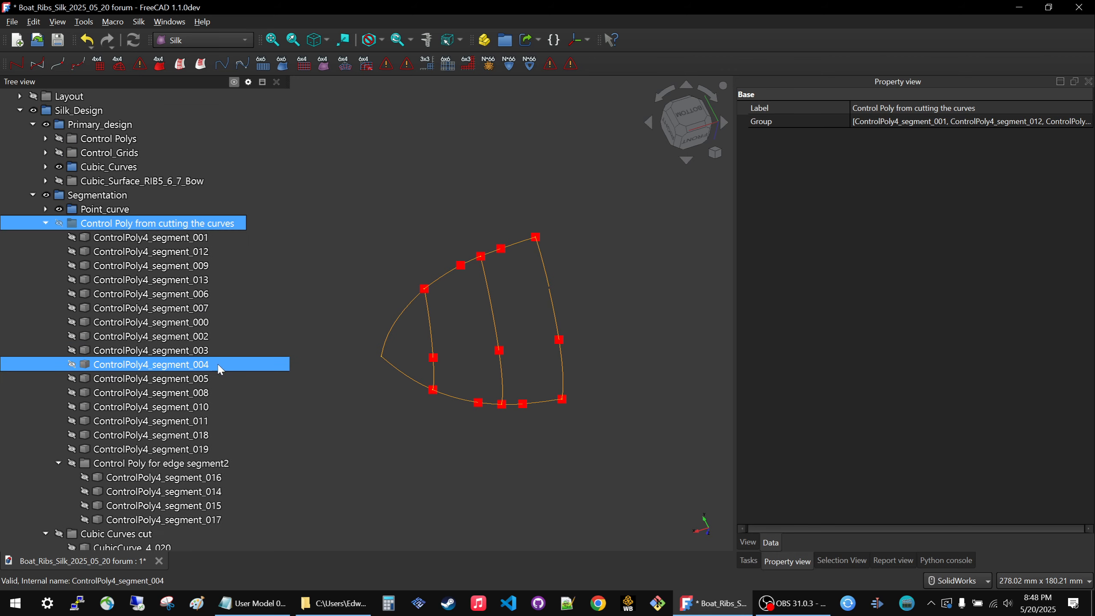
Hide the primary Cubic_Curves group and display Control Poly from cutting the curves together with Cubic Curves cut.
{"action": "left_click", "coordinate": [93, 170]}
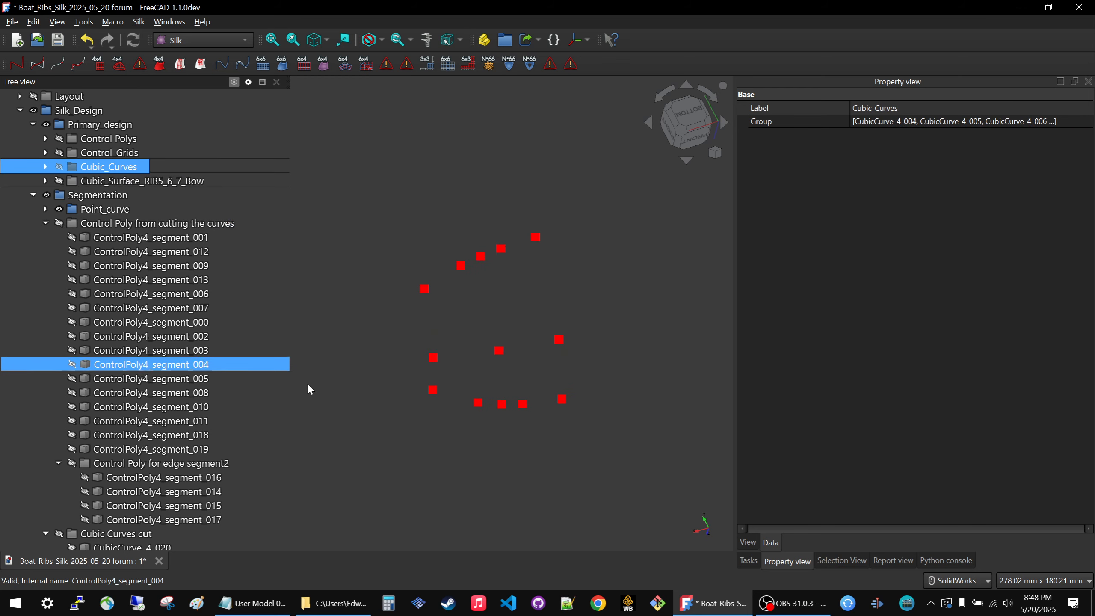
{"action": "left_click", "coordinate": [171, 226]}
{"action": "key", "text": "space"}
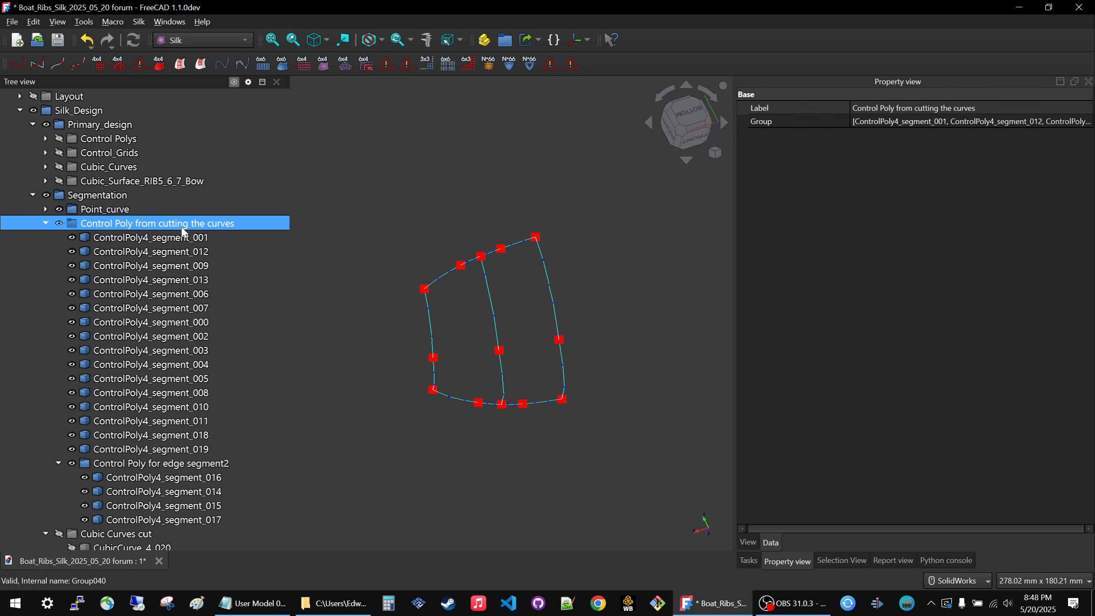
{"action": "scroll", "coordinate": [125, 487], "scroll_direction": "down", "scroll_amount": 4}
{"action": "left_click", "coordinate": [110, 393]}
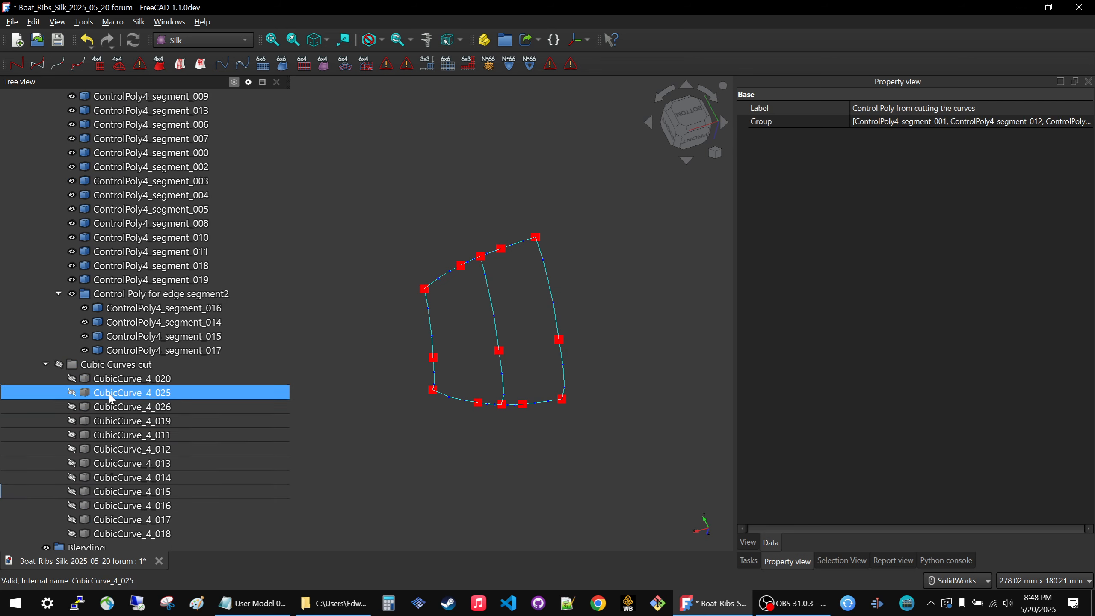
{"action": "left_click", "coordinate": [113, 380]}
{"action": "left_click", "coordinate": [115, 366]}
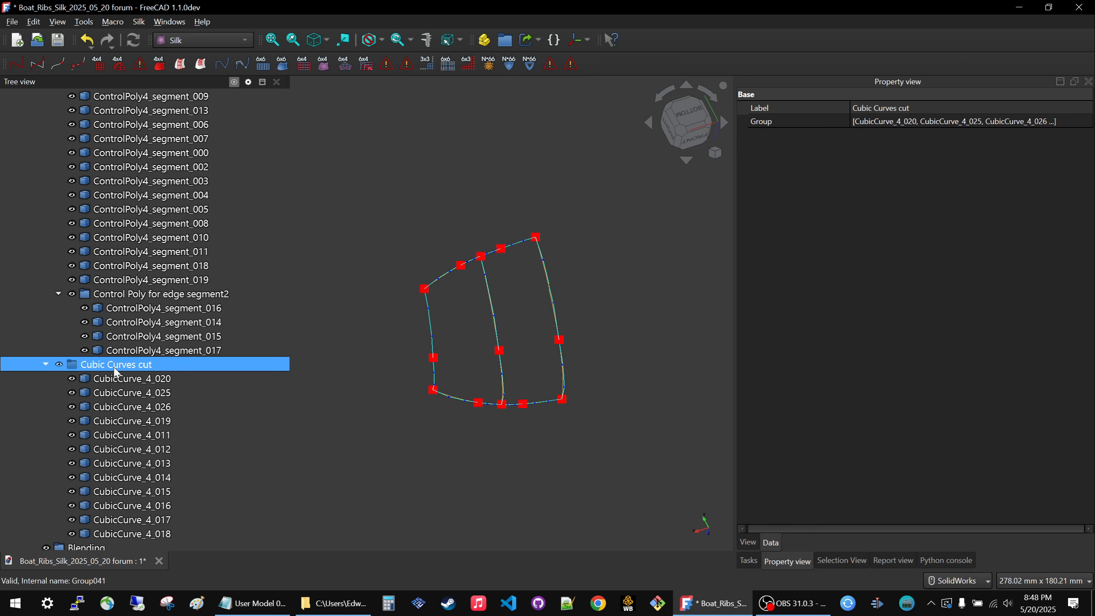
Examine the control polys against the cut curves from a closer, rotated view, toggling Control Poly from cutting the curves.
{"action": "middle_click_drag", "start_coordinate": [455, 369], "coordinate": [501, 361]}
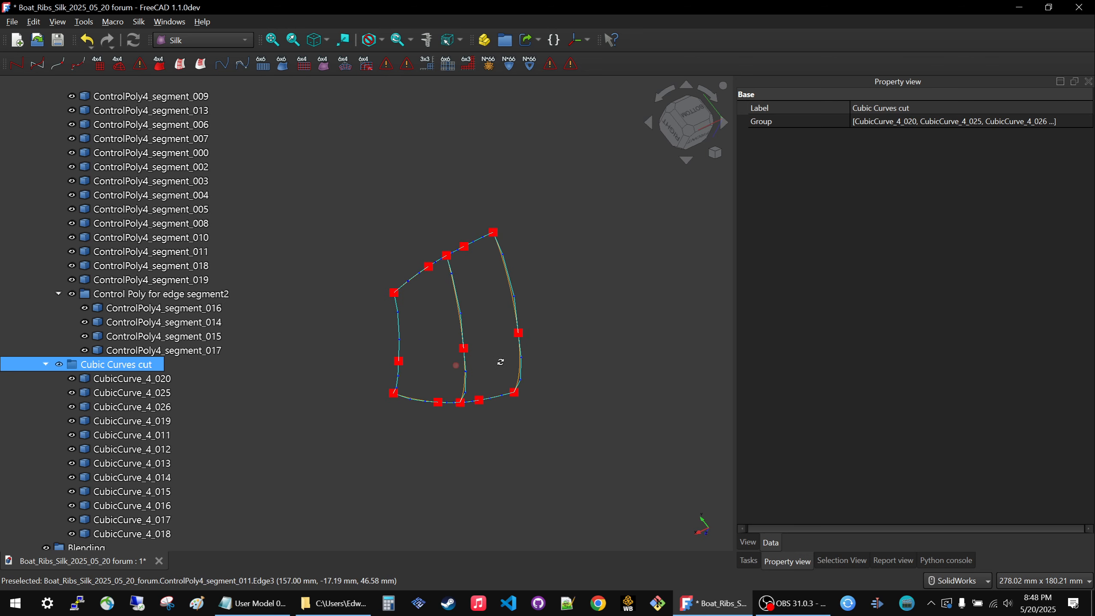
{"action": "scroll", "coordinate": [421, 313], "scroll_direction": "up", "scroll_amount": 2}
{"action": "scroll", "coordinate": [421, 313], "scroll_direction": "up", "scroll_amount": 3}
{"action": "scroll", "coordinate": [378, 321], "scroll_direction": "down", "scroll_amount": 2}
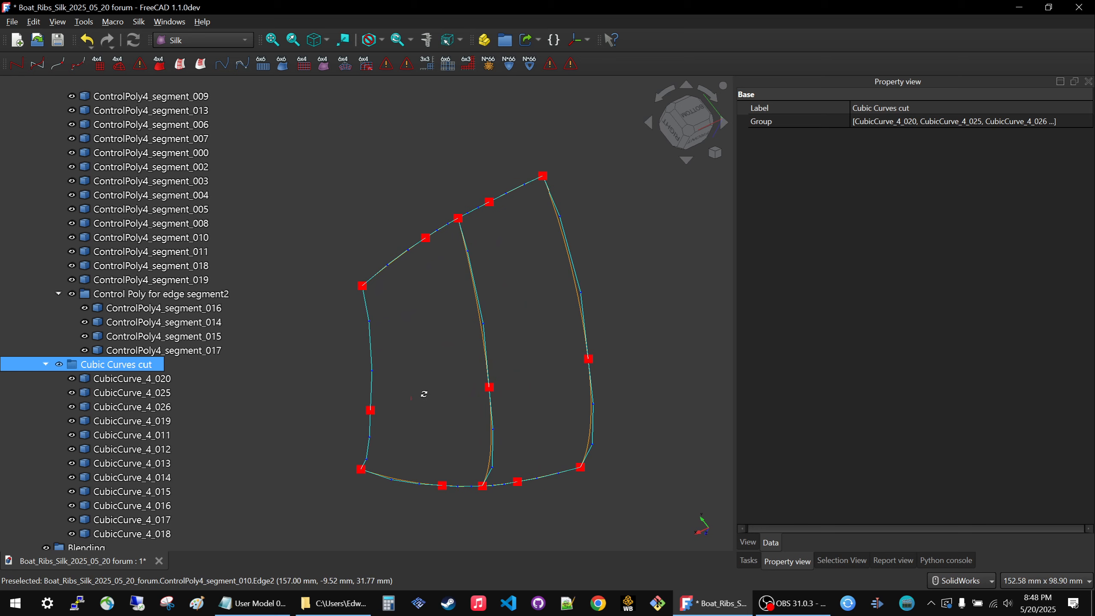
{"action": "middle_click_drag", "start_coordinate": [424, 394], "coordinate": [440, 396]}
{"action": "scroll", "coordinate": [461, 207], "scroll_direction": "up", "scroll_amount": 3}
{"action": "scroll", "coordinate": [470, 172], "scroll_direction": "down", "scroll_amount": 5}
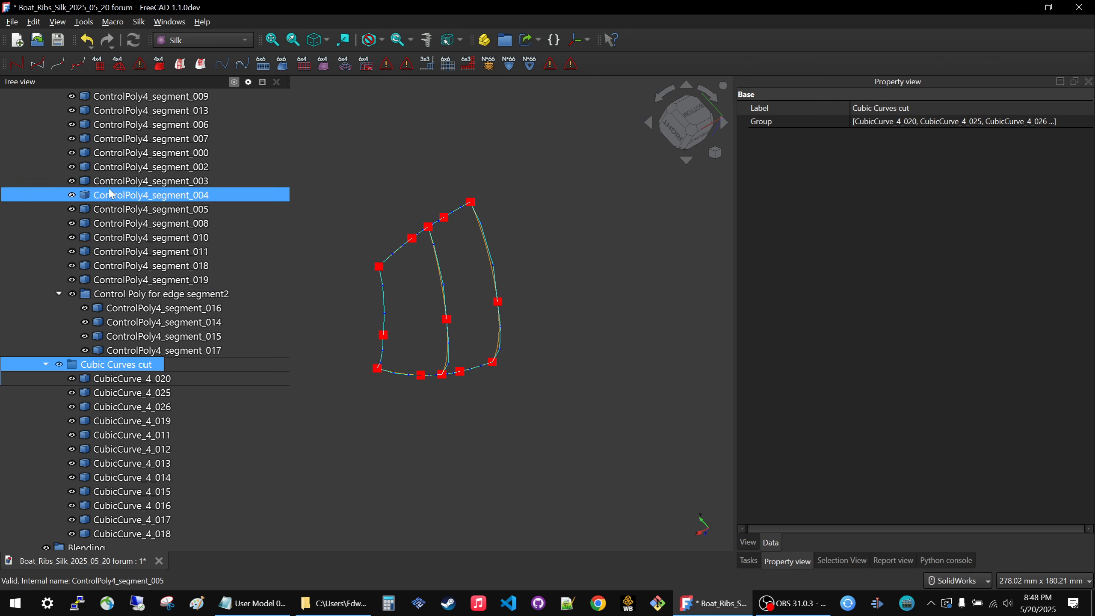
{"action": "scroll", "coordinate": [110, 186], "scroll_direction": "up", "scroll_amount": 4}
{"action": "left_click", "coordinate": [110, 224]}
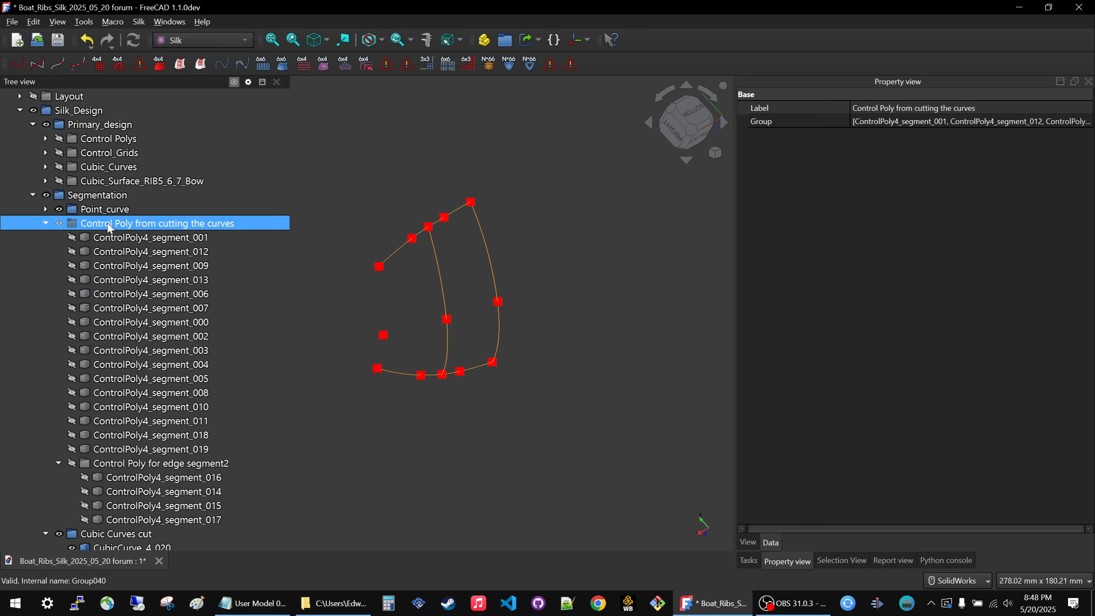
{"action": "key", "text": "space"}
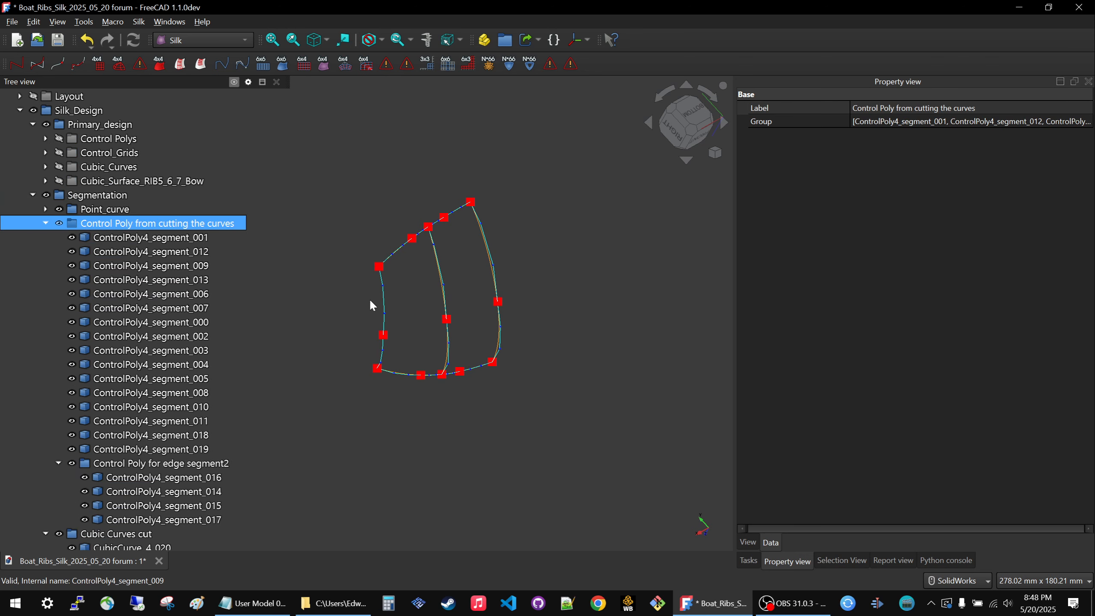
Create cubic curves from ControlPoly4_segment_010 and ControlPoly4_segment_011.
{"action": "left_click", "coordinate": [386, 299]}
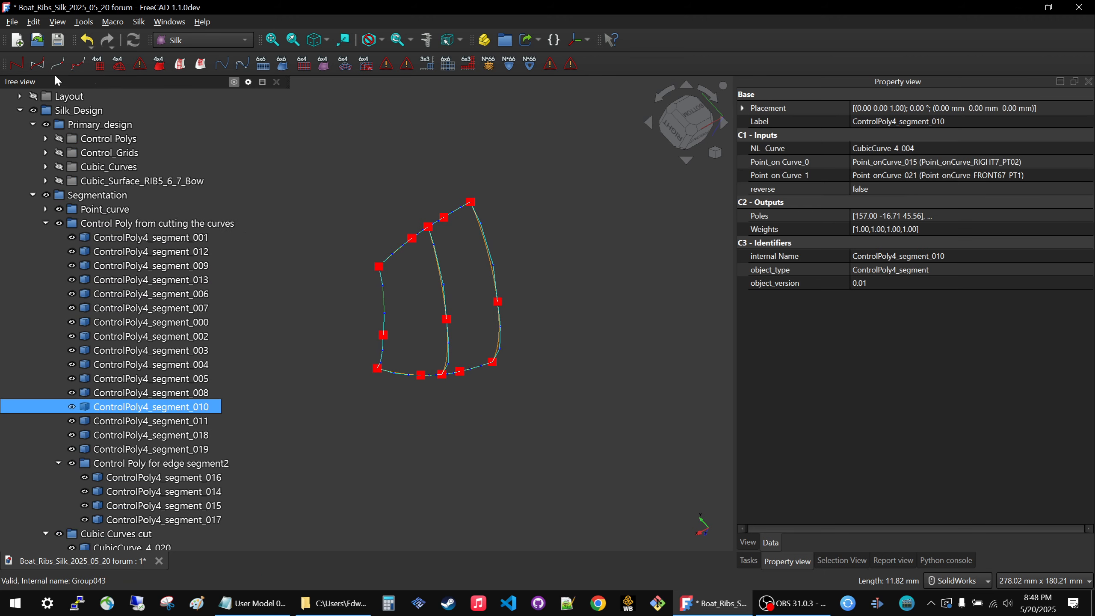
{"action": "left_click", "coordinate": [37, 64]}
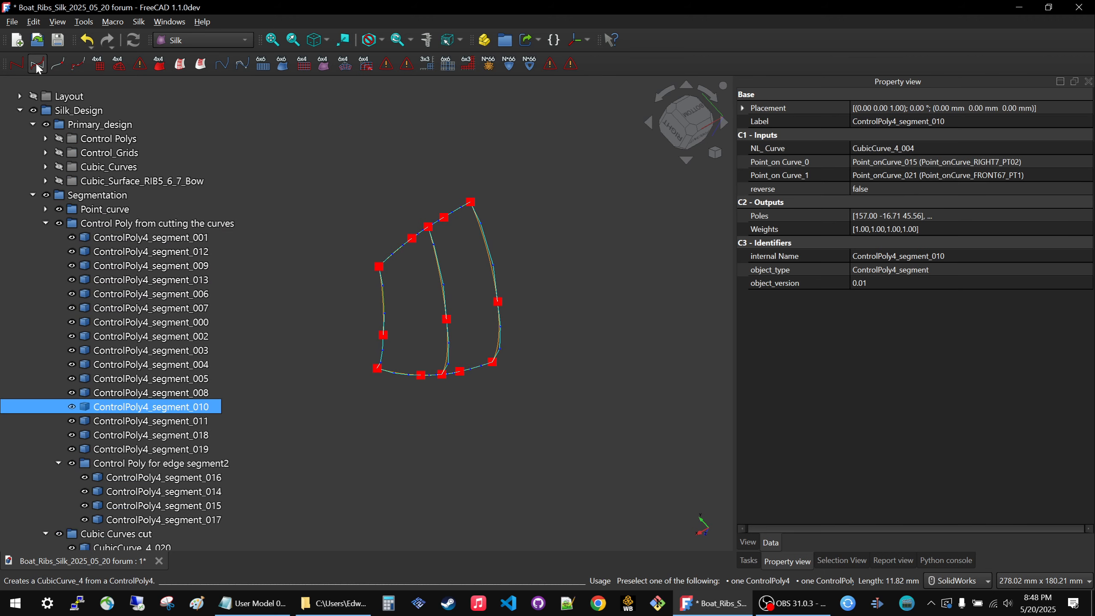
{"action": "left_click", "coordinate": [383, 362]}
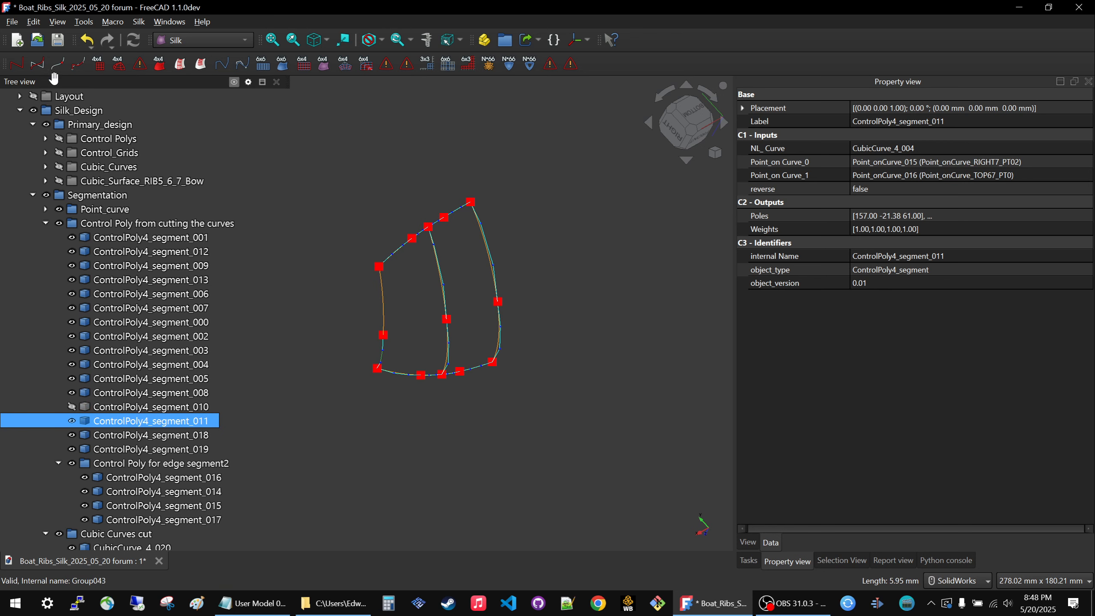
{"action": "left_click", "coordinate": [37, 63]}
Move the ungrouped CubicCurve_4_028 and CubicCurve_4_029 into the Cubic Curves cut group.
{"action": "scroll", "coordinate": [327, 373], "scroll_direction": "down", "scroll_amount": 8}
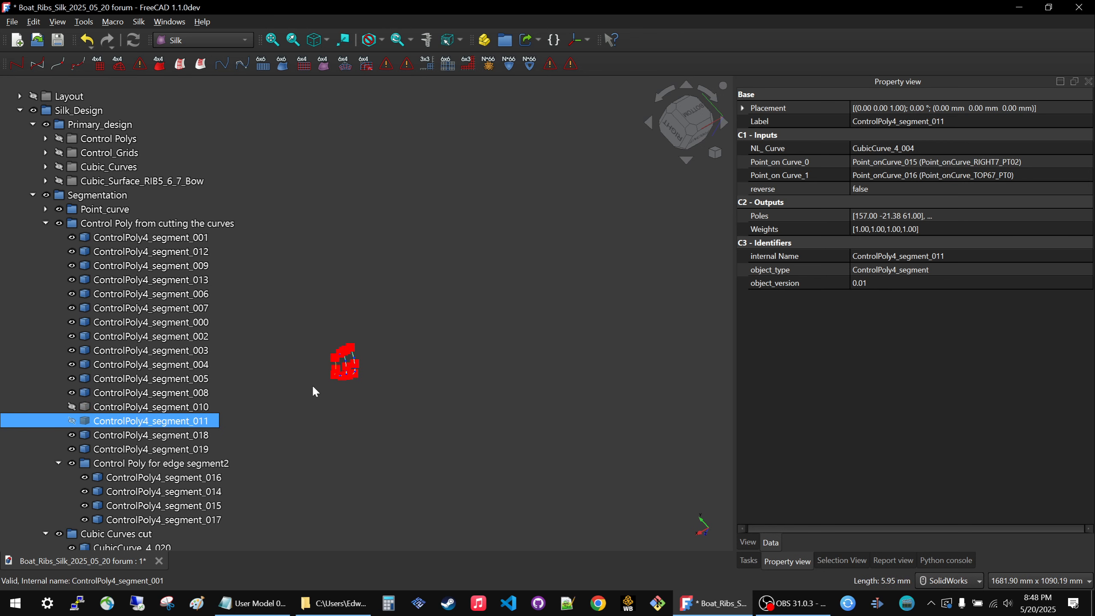
{"action": "scroll", "coordinate": [75, 478], "scroll_direction": "down", "scroll_amount": 6}
{"action": "left_click", "coordinate": [73, 505]}
{"action": "left_click", "coordinate": [73, 519]}
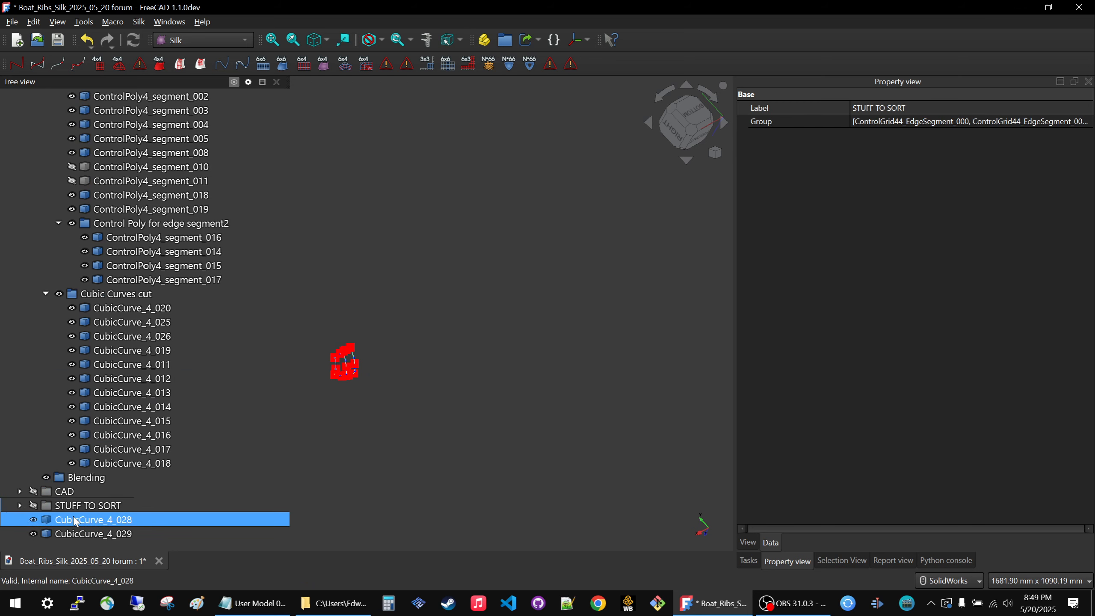
{"action": "left_click", "coordinate": [76, 534], "text": "ctrl"}
{"action": "left_click_drag", "start_coordinate": [76, 535], "coordinate": [131, 299]}
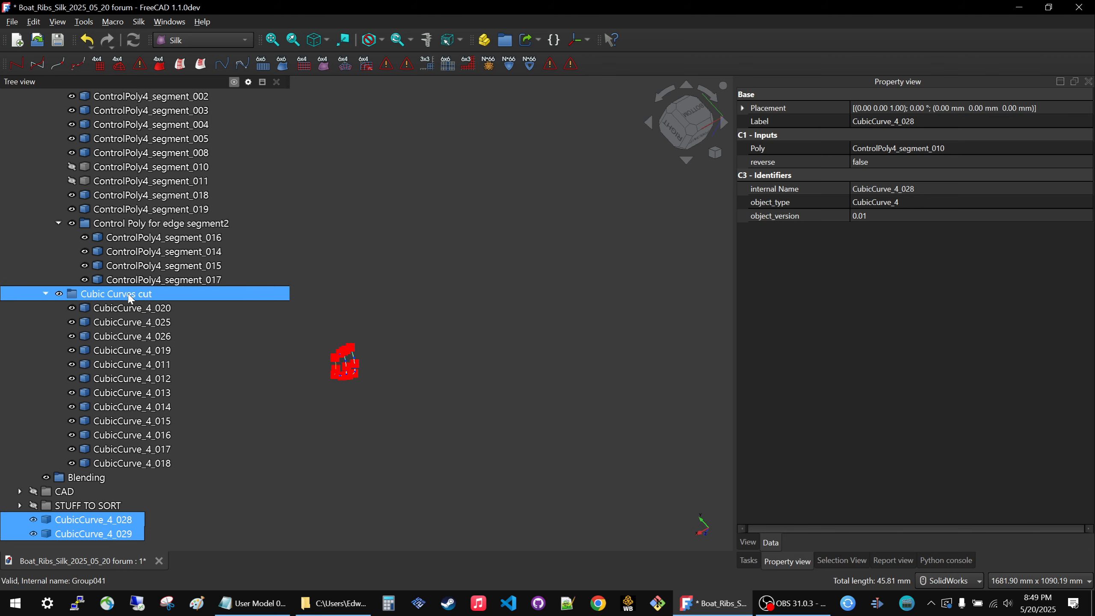
{"action": "left_click", "coordinate": [365, 447]}
{"action": "scroll", "coordinate": [149, 308], "scroll_direction": "up", "scroll_amount": 7}
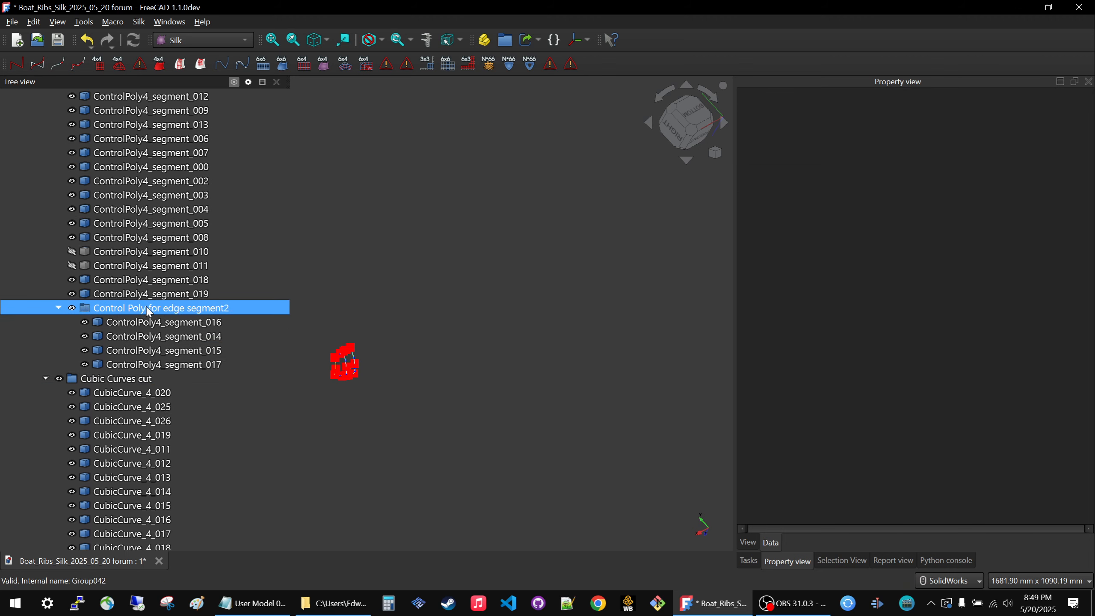
{"action": "scroll", "coordinate": [148, 311], "scroll_direction": "down", "scroll_amount": 5}
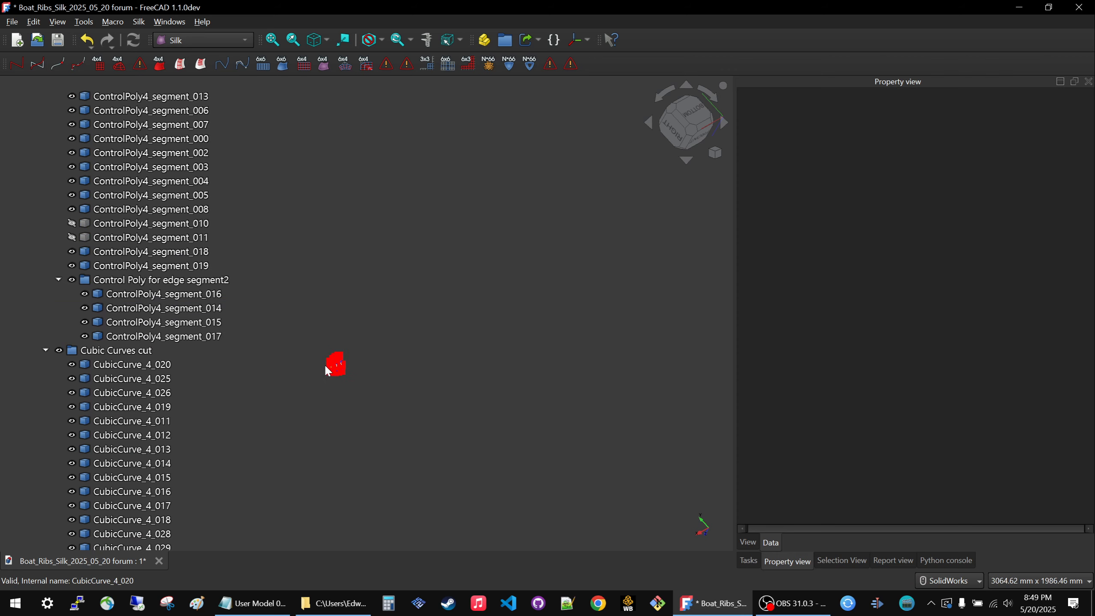
{"action": "scroll", "coordinate": [367, 381], "scroll_direction": "up", "scroll_amount": 3}
{"action": "scroll", "coordinate": [368, 383], "scroll_direction": "up", "scroll_amount": 4}
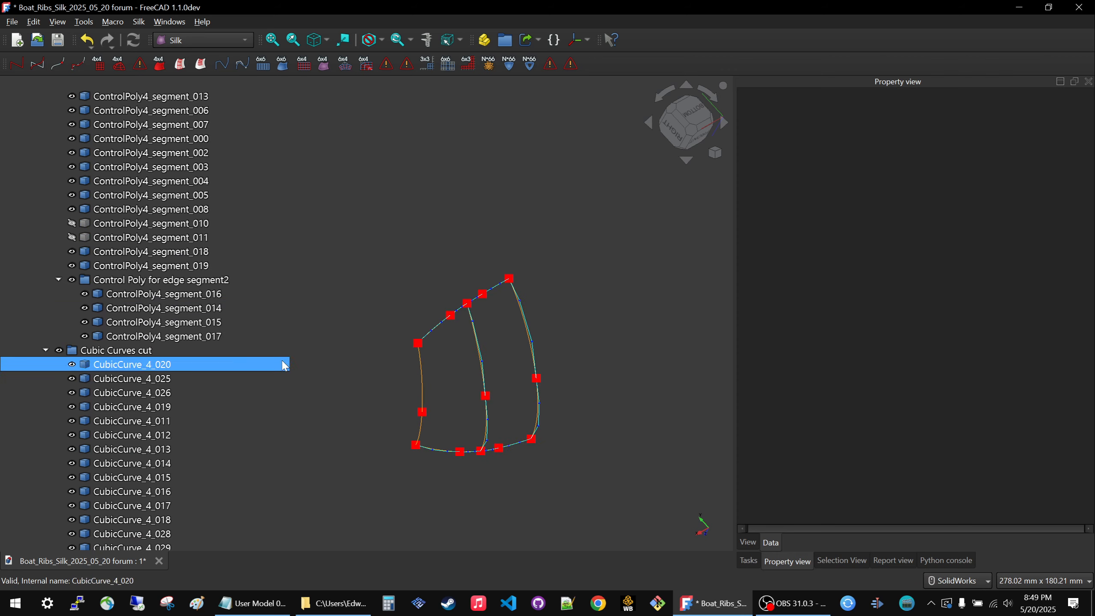
{"action": "left_click", "coordinate": [58, 279]}
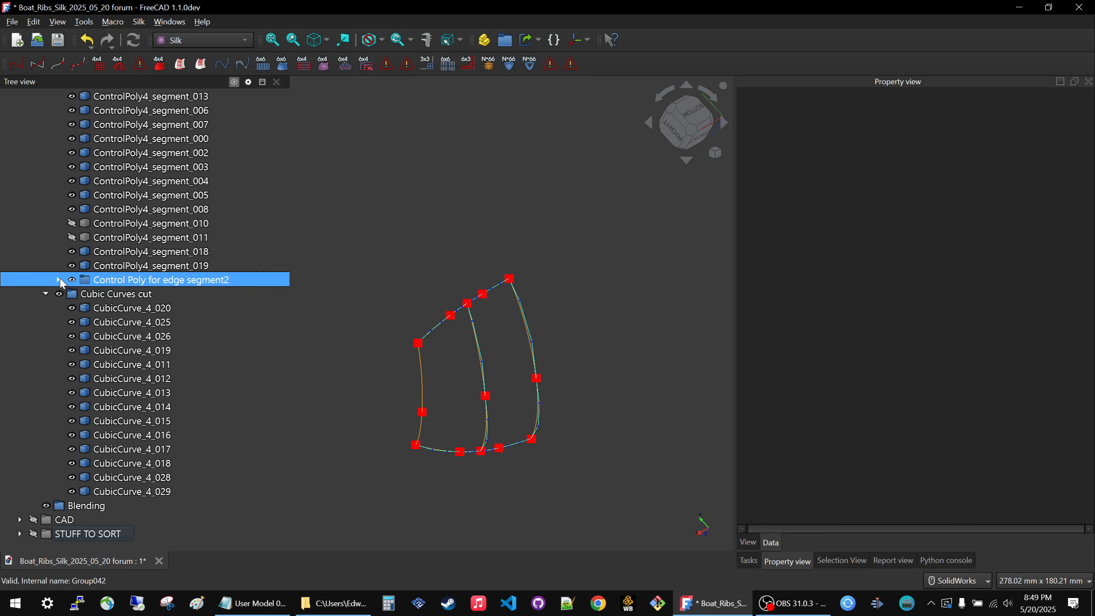
{"action": "scroll", "coordinate": [149, 323], "scroll_direction": "up", "scroll_amount": 5}
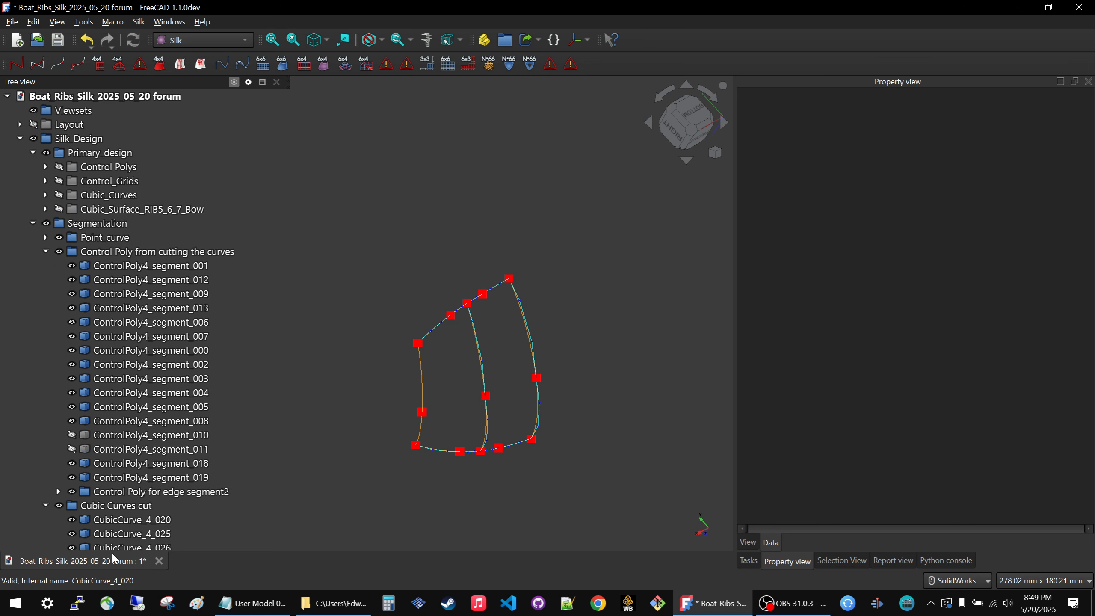
{"action": "left_click", "coordinate": [58, 491]}
Check ControlPoly4_segment_016, _014, _015 and _017 in the edge segment2 group for dependent objects by attempting each deletion and declining it.
{"action": "scroll", "coordinate": [143, 385], "scroll_direction": "down", "scroll_amount": 6}
{"action": "left_click", "coordinate": [140, 238]}
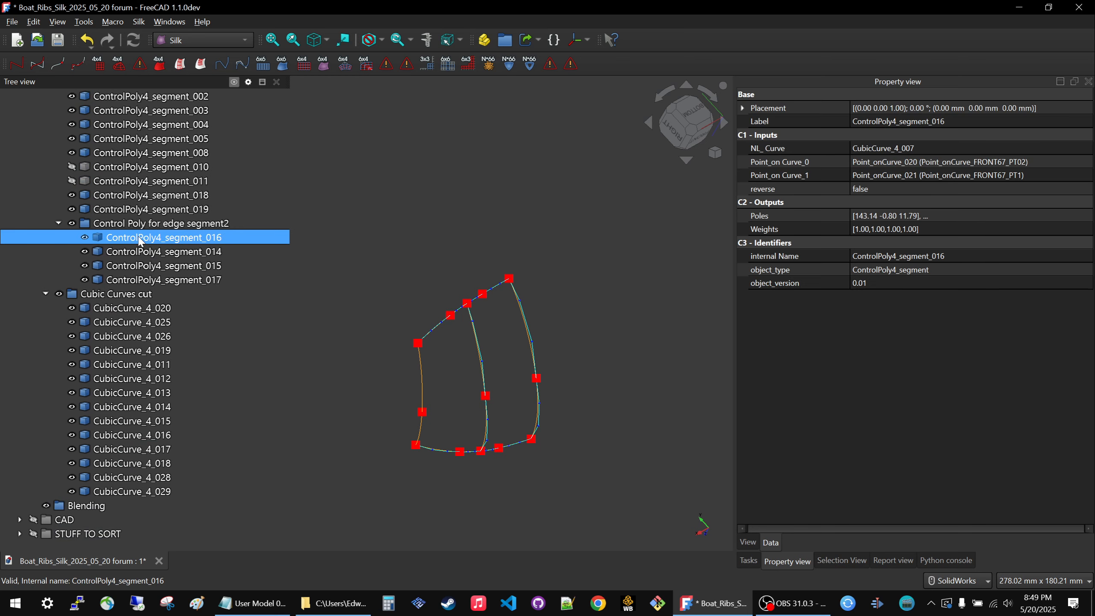
{"action": "key", "text": "Delete"}
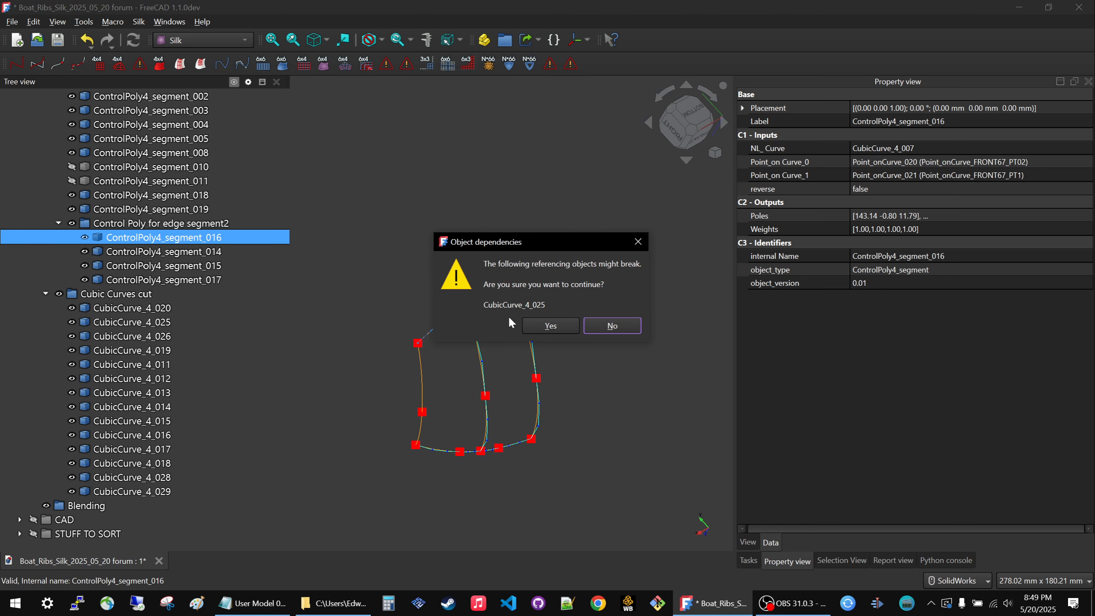
{"action": "left_click", "coordinate": [612, 326]}
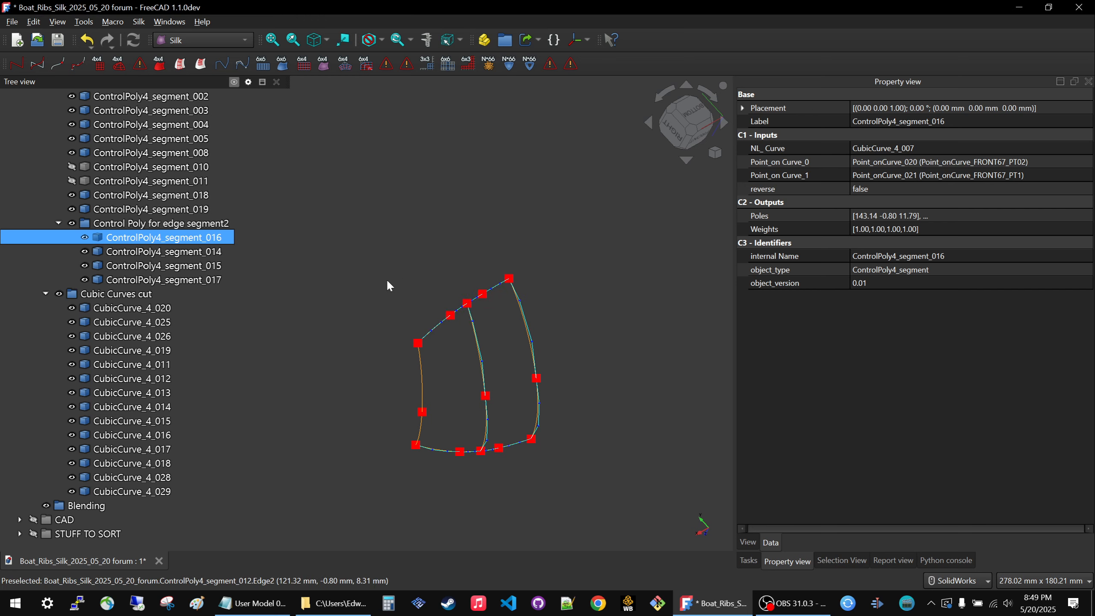
{"action": "left_click", "coordinate": [181, 254]}
{"action": "key", "text": "Delete"}
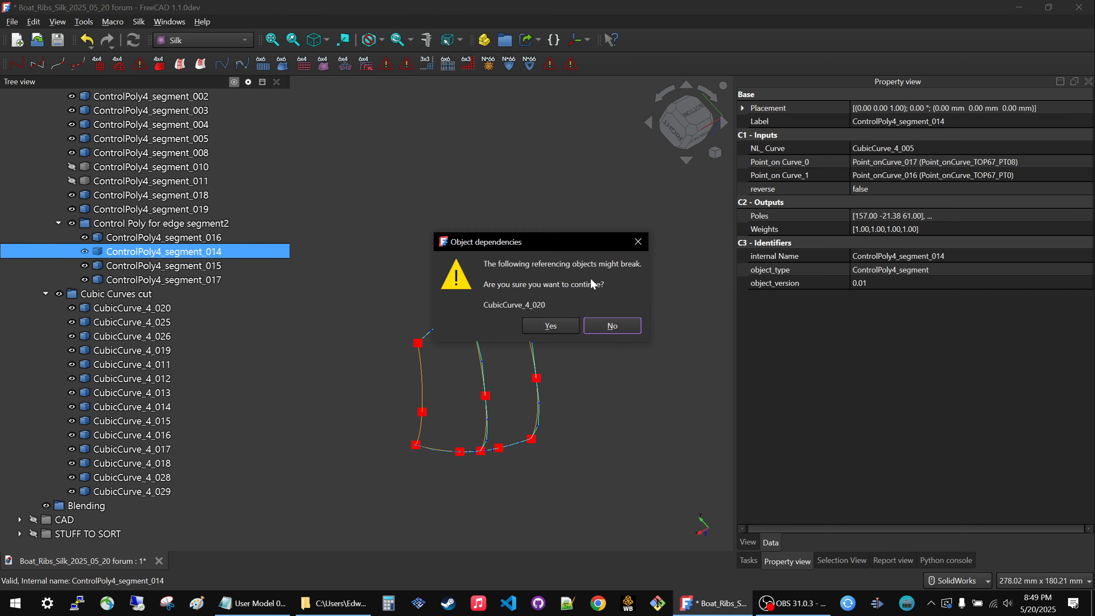
{"action": "left_click", "coordinate": [624, 327]}
{"action": "left_click", "coordinate": [239, 265]}
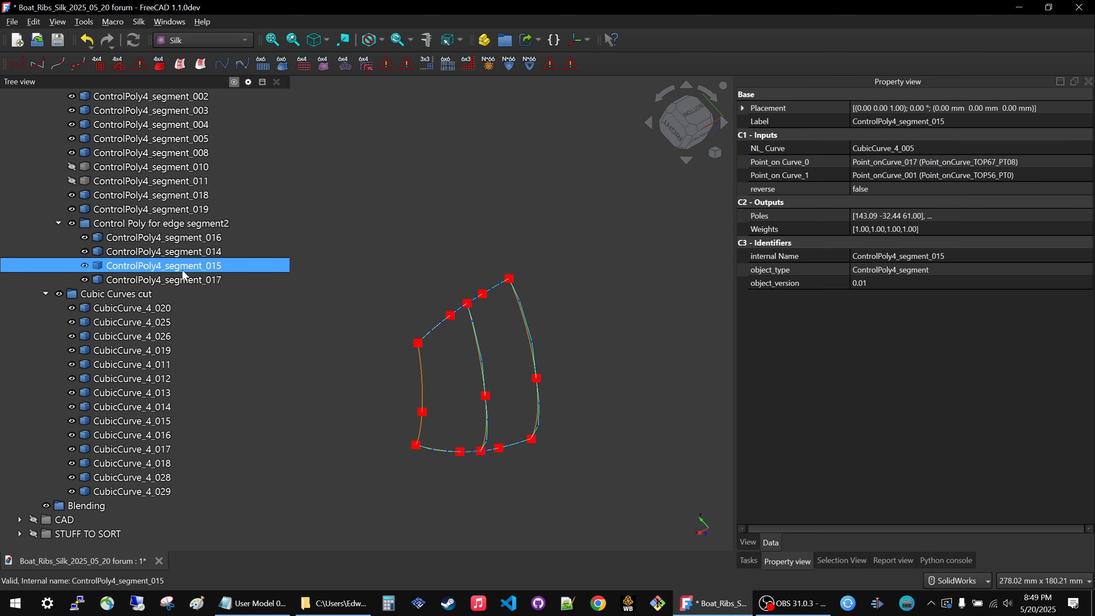
{"action": "key", "text": "Delete"}
{"action": "left_click", "coordinate": [609, 326]}
{"action": "left_click", "coordinate": [179, 290]}
{"action": "left_click", "coordinate": [179, 280]}
{"action": "key", "text": "Delete"}
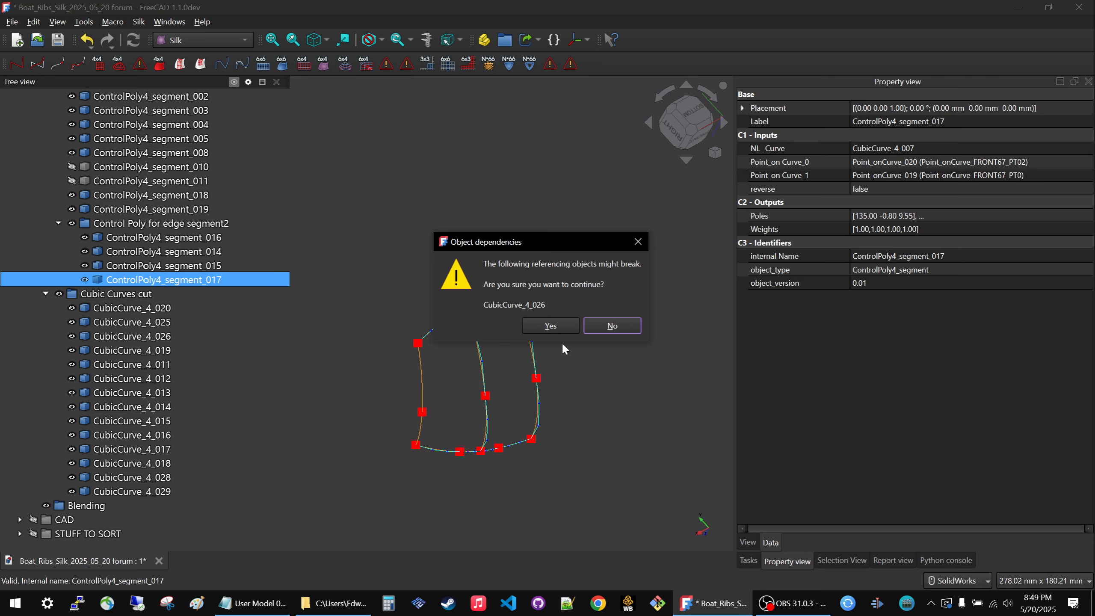
{"action": "left_click", "coordinate": [601, 326]}
Check ControlPoly4_segment_001 and _012 for dependent objects, keeping both, and delete the unused ControlPoly4_segment_009.
{"action": "scroll", "coordinate": [238, 321], "scroll_direction": "up", "scroll_amount": 7}
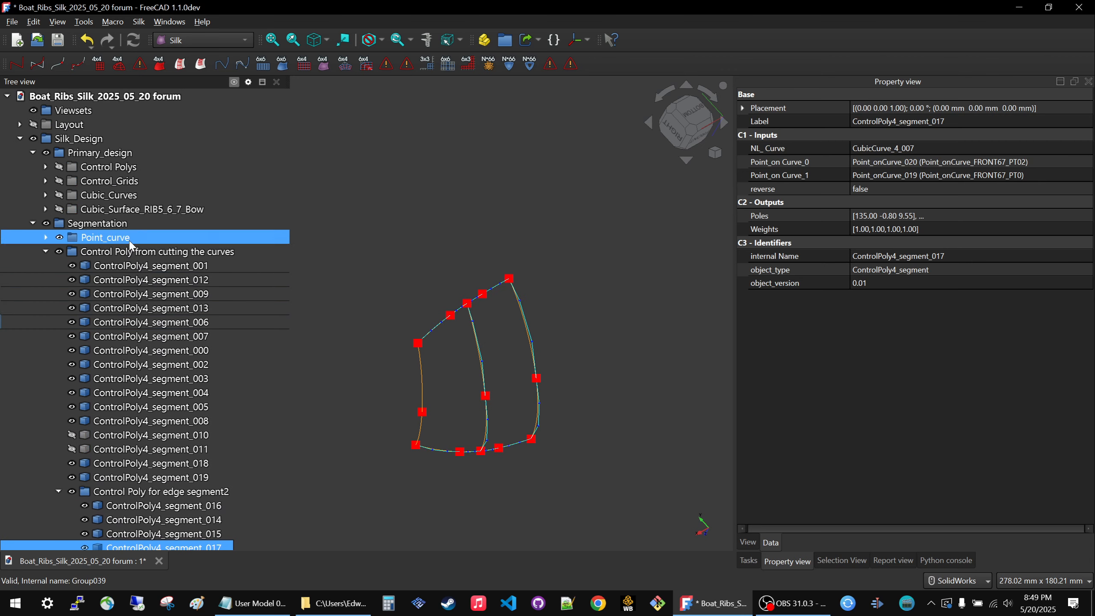
{"action": "left_click", "coordinate": [134, 267]}
{"action": "key", "text": "Delete"}
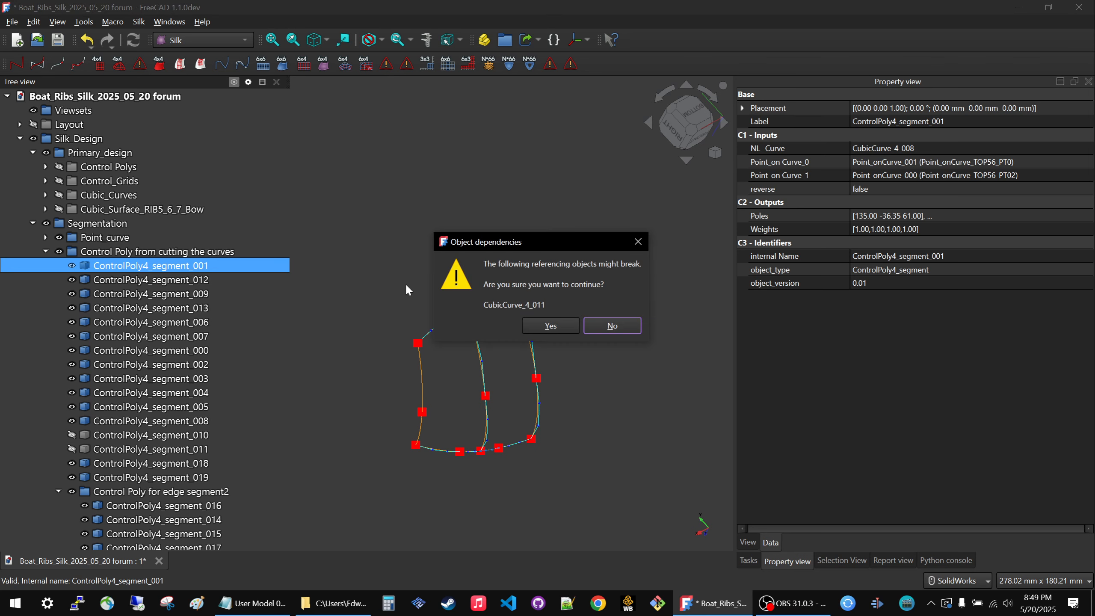
{"action": "left_click", "coordinate": [601, 325]}
{"action": "left_click", "coordinate": [151, 279]}
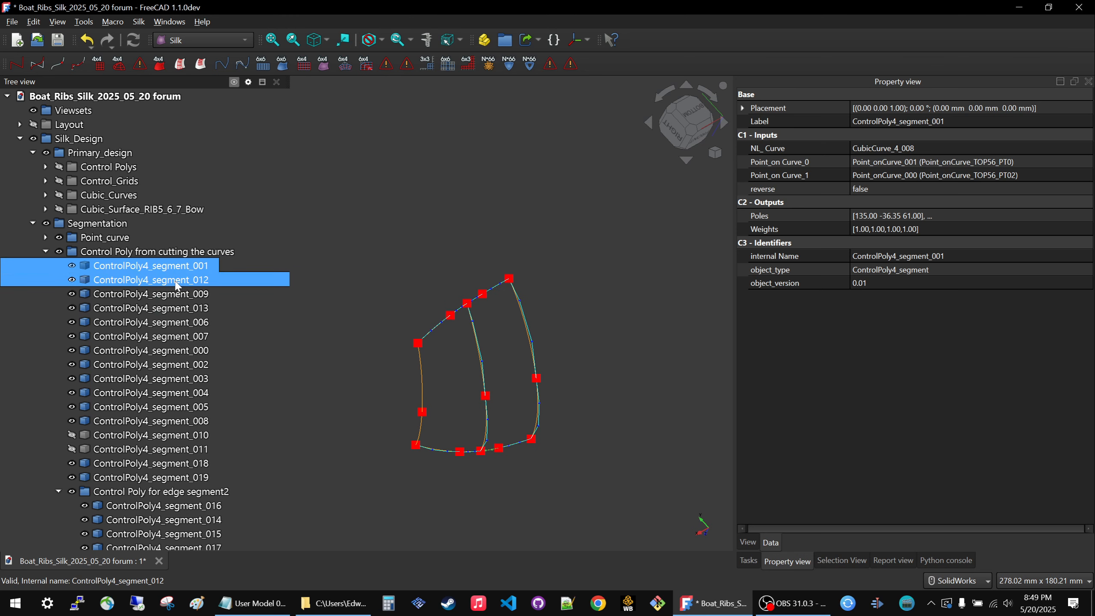
{"action": "key", "text": "Delete"}
{"action": "left_click", "coordinate": [599, 326]}
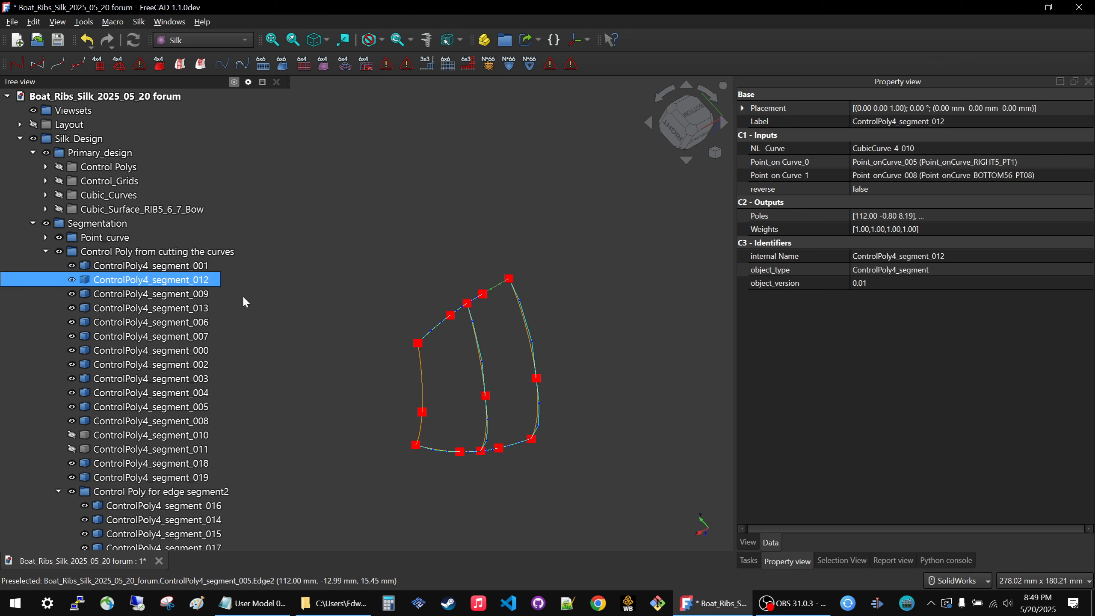
{"action": "left_click", "coordinate": [176, 294]}
{"action": "key", "text": "Delete"}
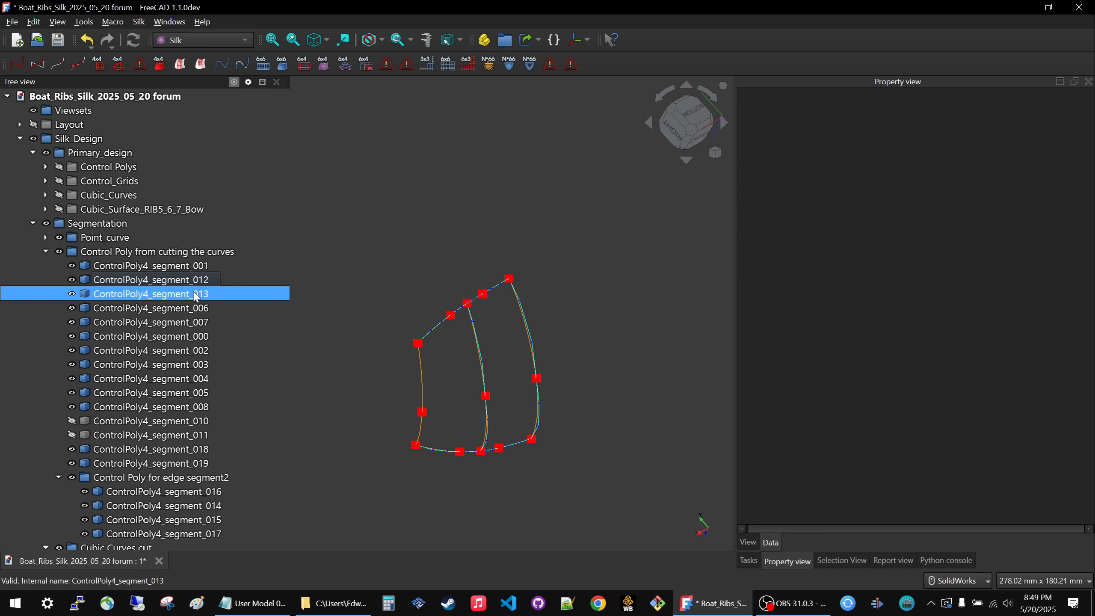
Check ControlPoly4_segment_013 and _006 for dependent objects by attempting each deletion and declining it.
{"action": "left_click", "coordinate": [197, 294]}
{"action": "key", "text": "Delete"}
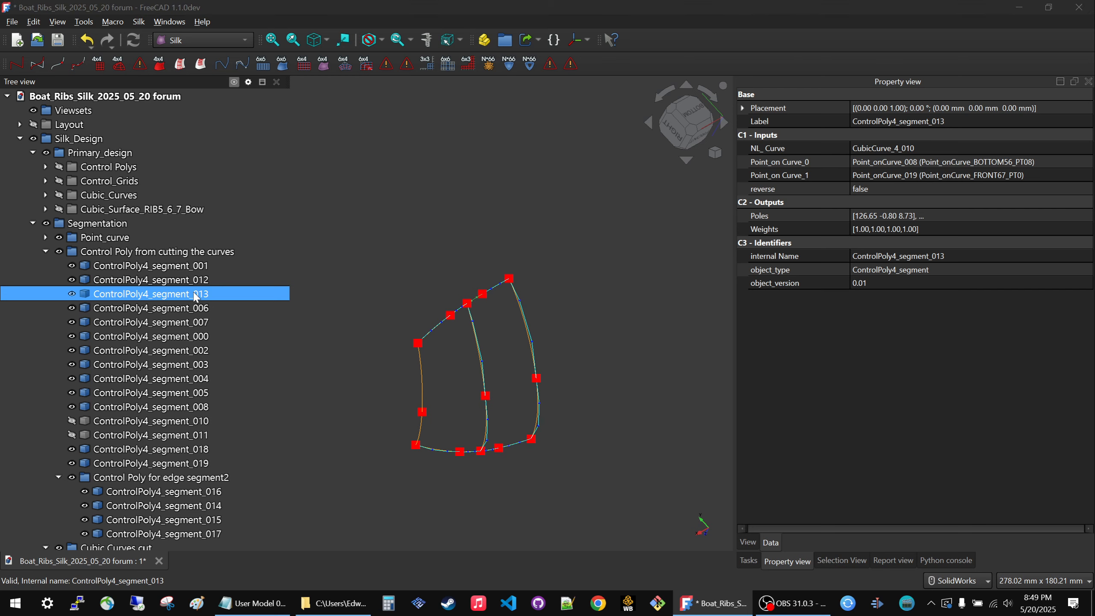
{"action": "left_click", "coordinate": [612, 326]}
{"action": "key", "text": "Down"}
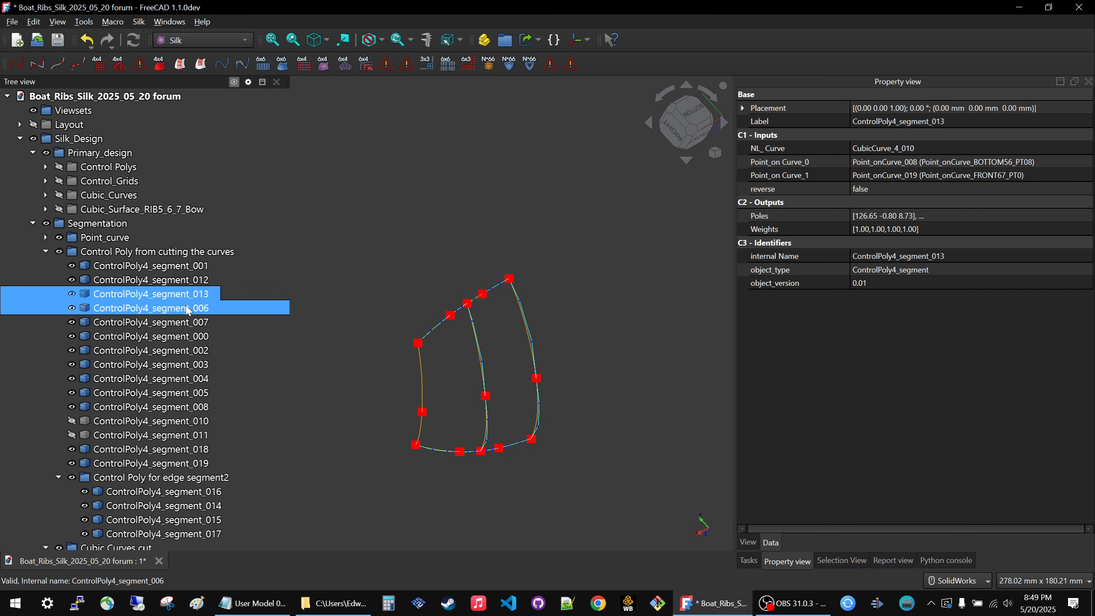
{"action": "key", "text": "Delete"}
{"action": "left_click", "coordinate": [611, 325]}
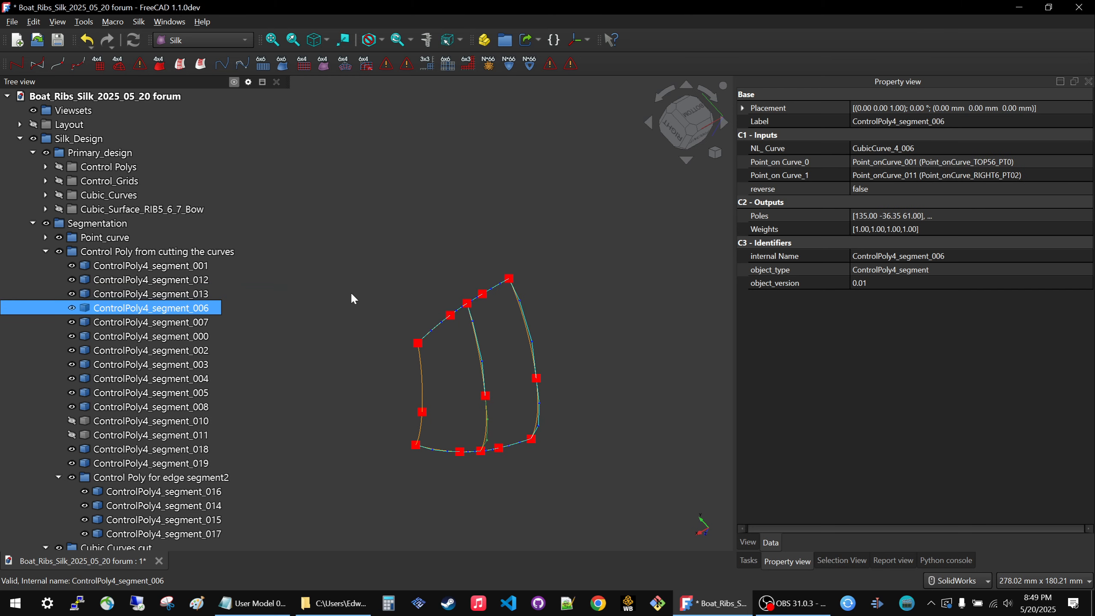
{"action": "double_click", "coordinate": [181, 323]}
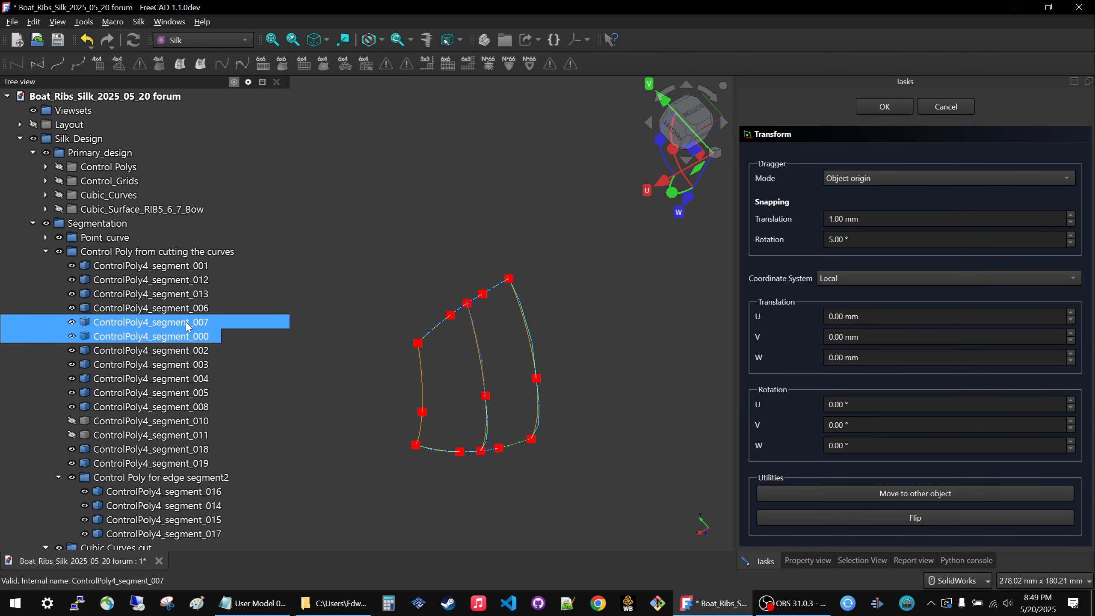
{"action": "left_click", "coordinate": [946, 108]}
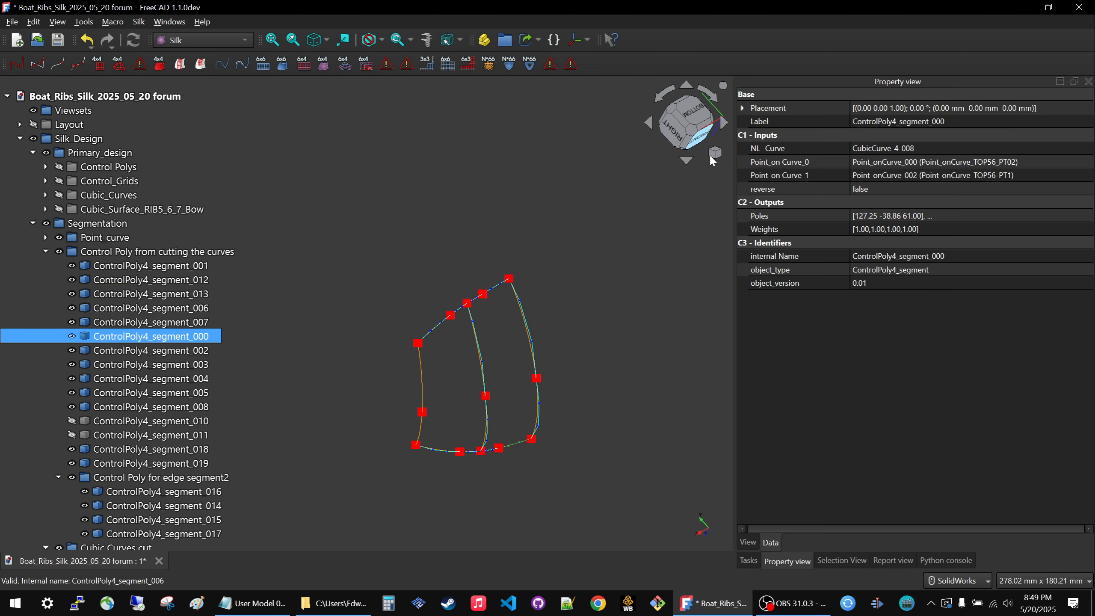
{"action": "left_click", "coordinate": [381, 292]}
Check ControlPoly4_segment_000 for dependent objects, keeping it, and delete the unused ControlPoly4_segment_002 and ControlPoly4_segment_003.
{"action": "left_click", "coordinate": [164, 340]}
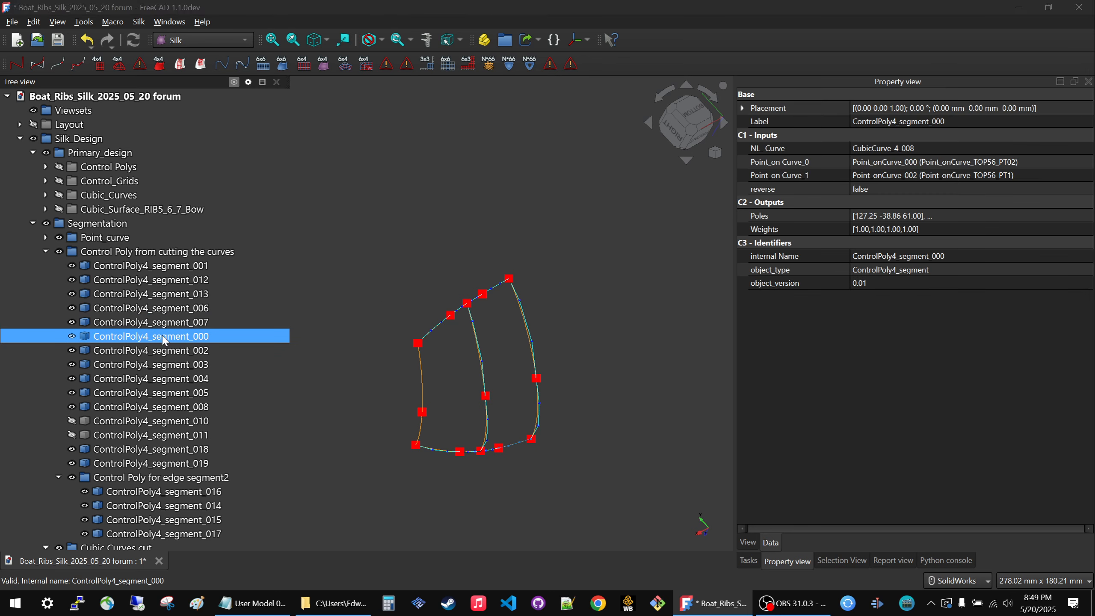
{"action": "key", "text": "Delete"}
{"action": "left_click", "coordinate": [612, 325]}
{"action": "left_click", "coordinate": [129, 349]}
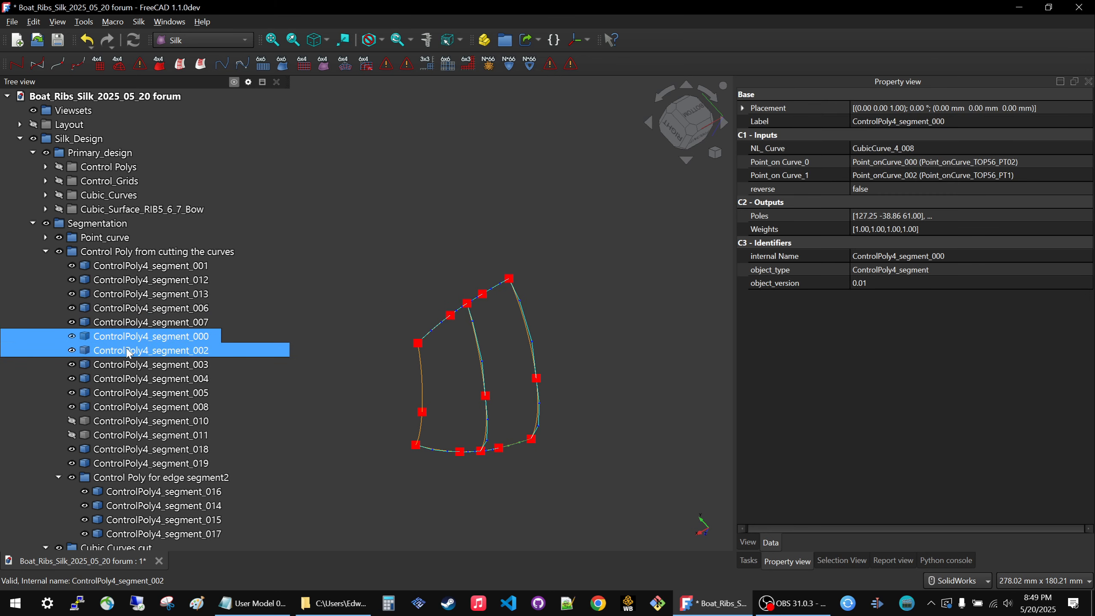
{"action": "key", "text": "Delete"}
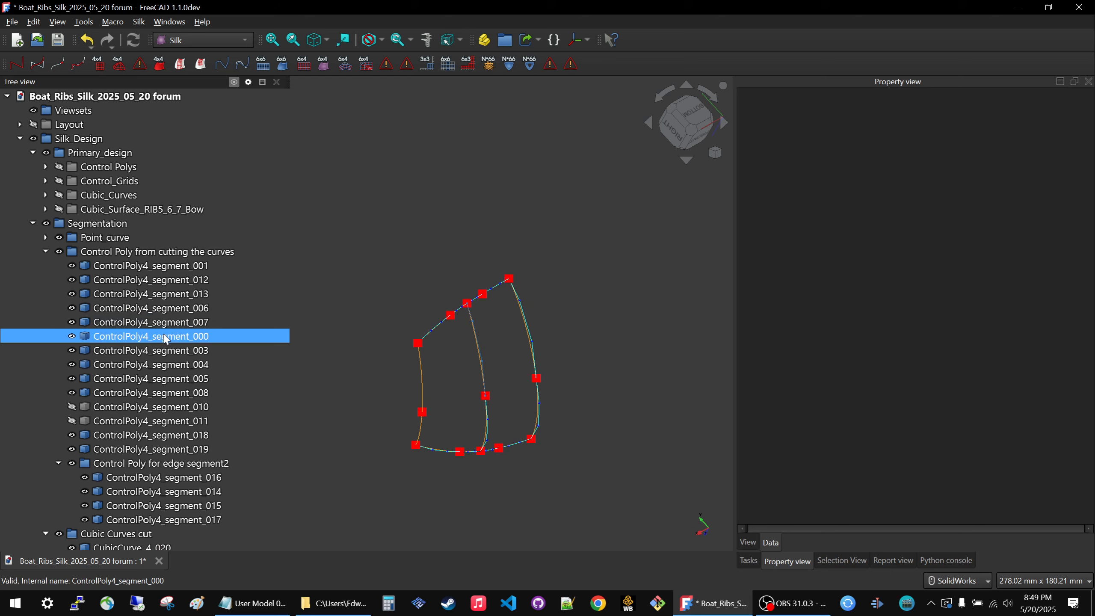
{"action": "left_click", "coordinate": [166, 337]}
{"action": "left_click", "coordinate": [163, 350]}
{"action": "key", "text": "Delete"}
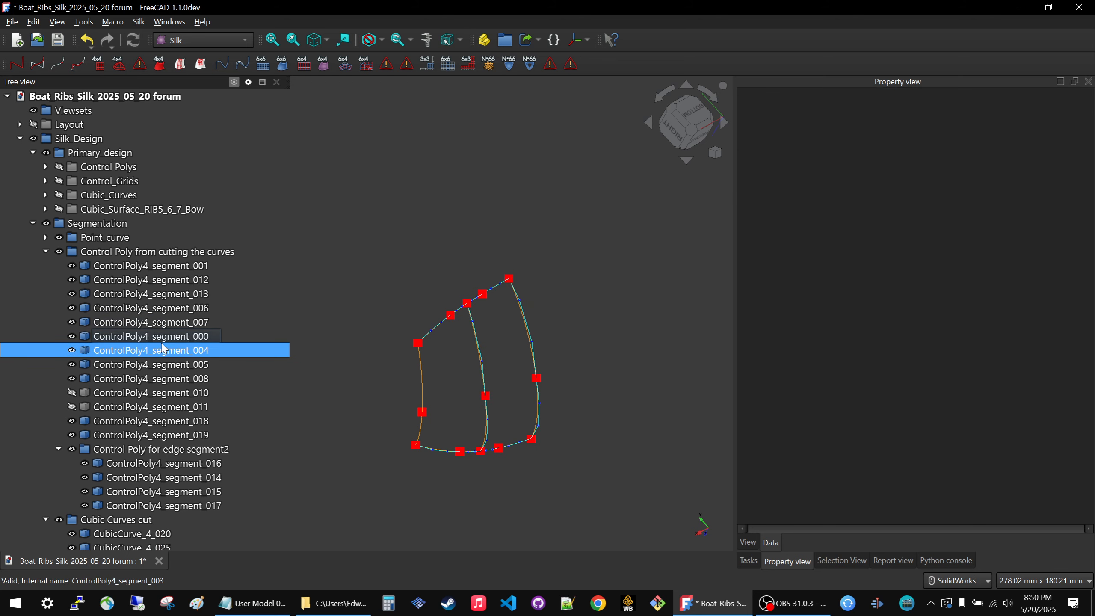
Check ControlPoly4_segment_004 and _005 for dependent objects, keeping both, and delete the unused ControlPoly4_segment_008.
{"action": "left_click", "coordinate": [163, 353]}
{"action": "key", "text": "Delete"}
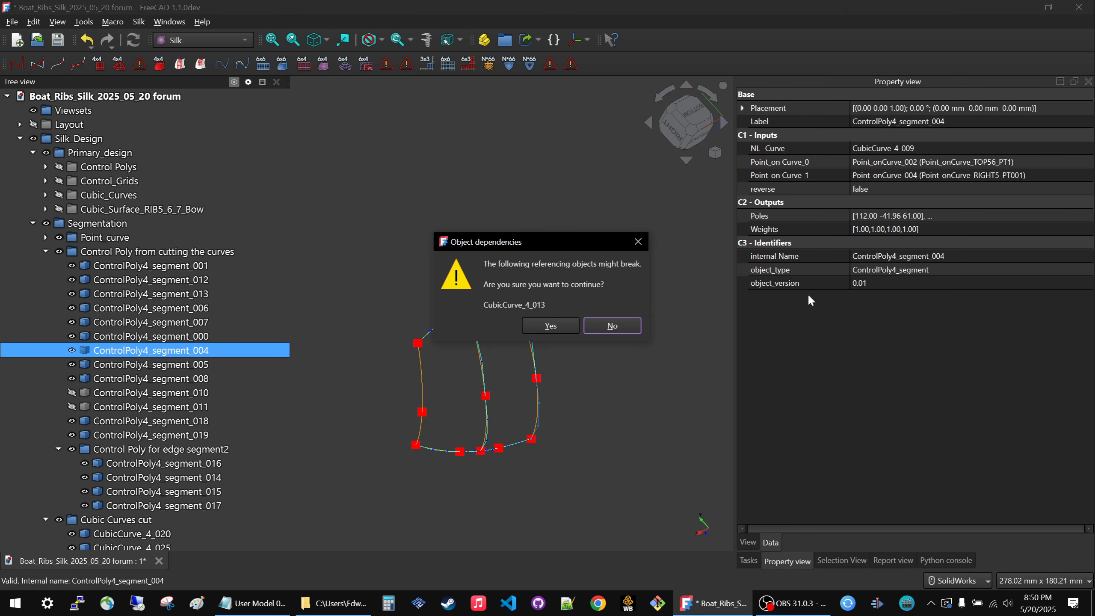
{"action": "left_click", "coordinate": [634, 325]}
{"action": "left_click", "coordinate": [131, 365]}
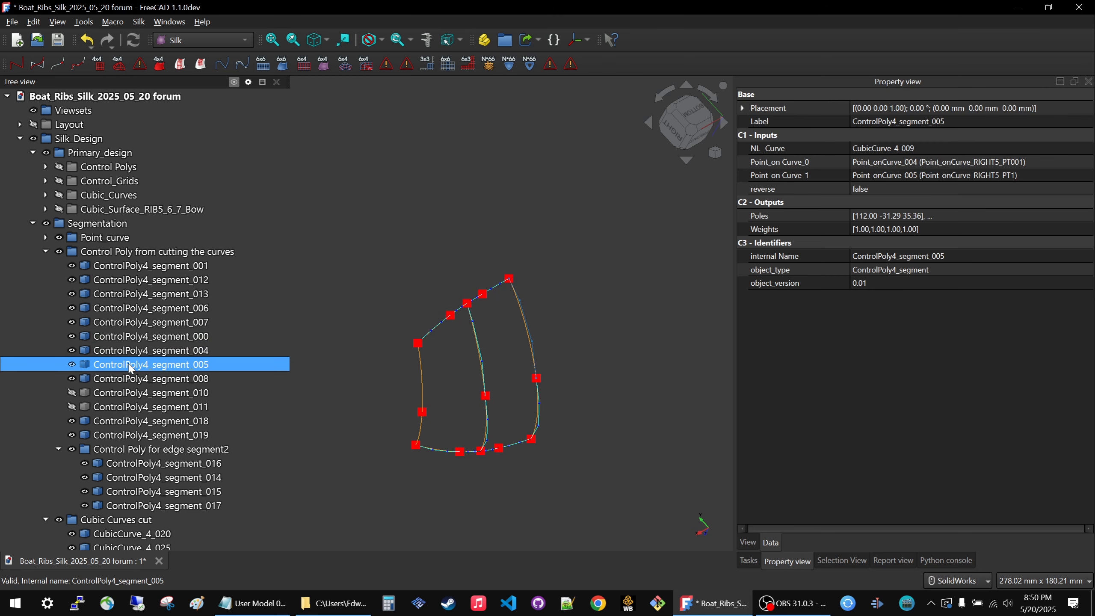
{"action": "key", "text": "Delete"}
{"action": "left_click", "coordinate": [615, 326]}
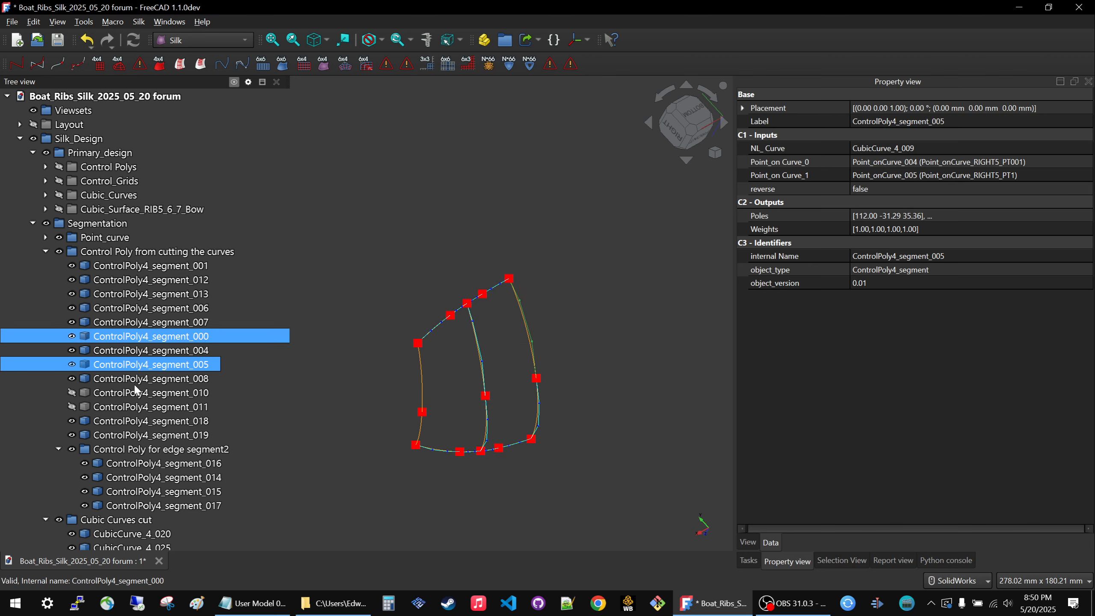
{"action": "left_click", "coordinate": [128, 380]}
{"action": "key", "text": "Delete"}
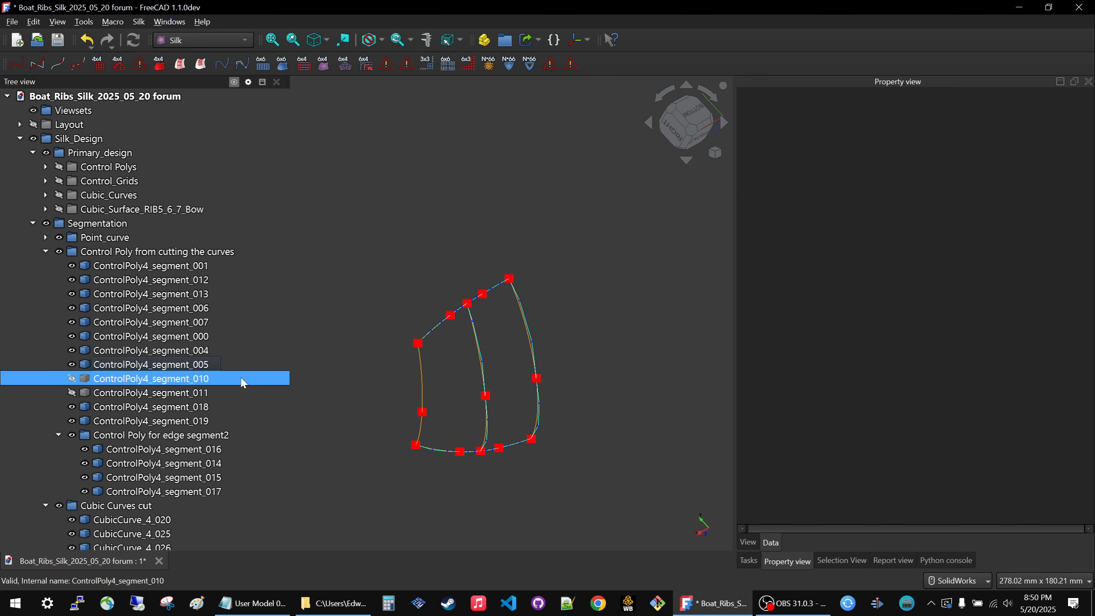
Check ControlPoly4_segment_010 and _011 for dependent objects, keeping both, and delete the unused ControlPoly4_segment_018 and _019.
{"action": "left_click", "coordinate": [117, 381]}
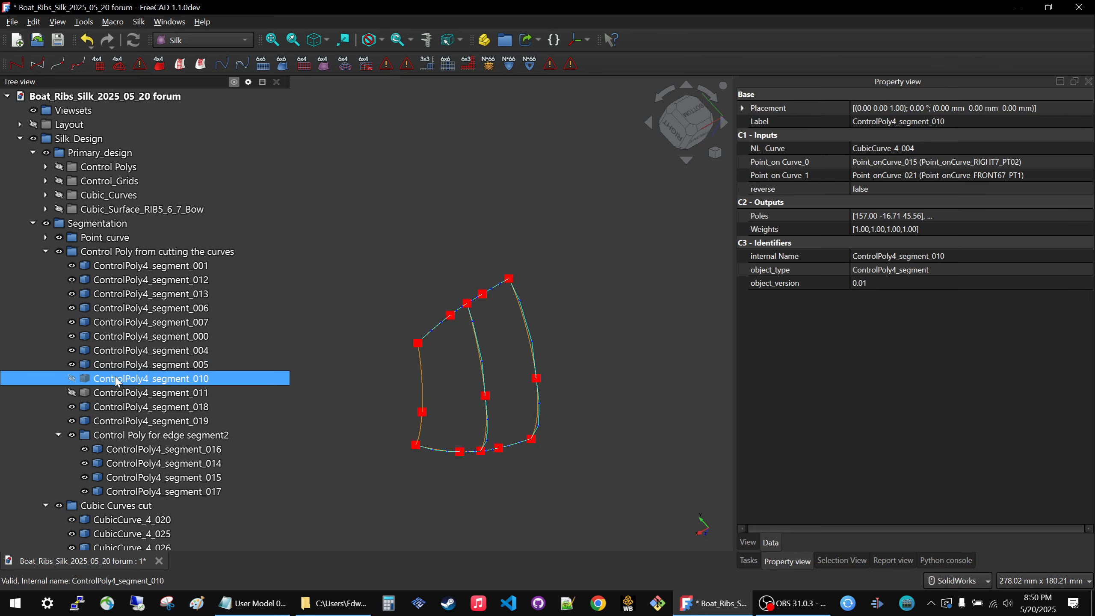
{"action": "key", "text": "Delete"}
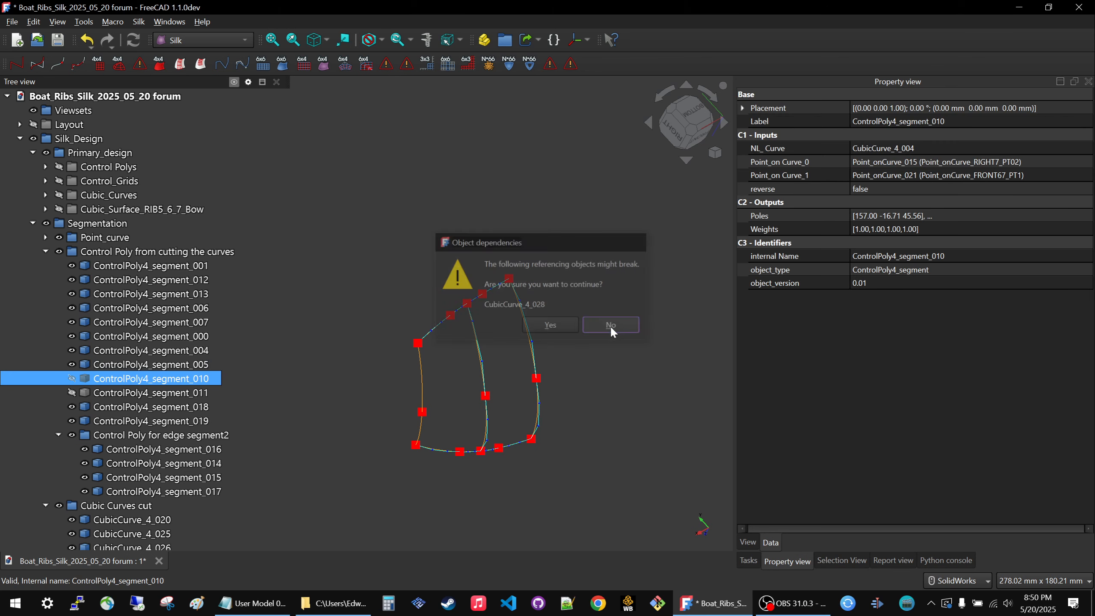
{"action": "left_click", "coordinate": [611, 326]}
{"action": "left_click", "coordinate": [111, 393]}
{"action": "key", "text": "Delete"}
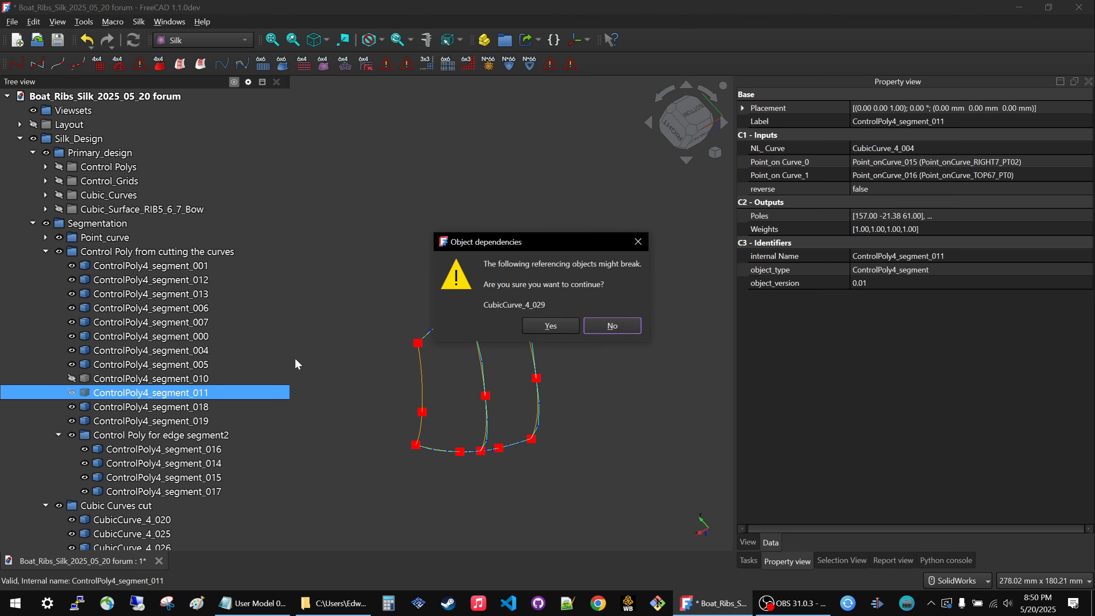
{"action": "left_click", "coordinate": [548, 325]}
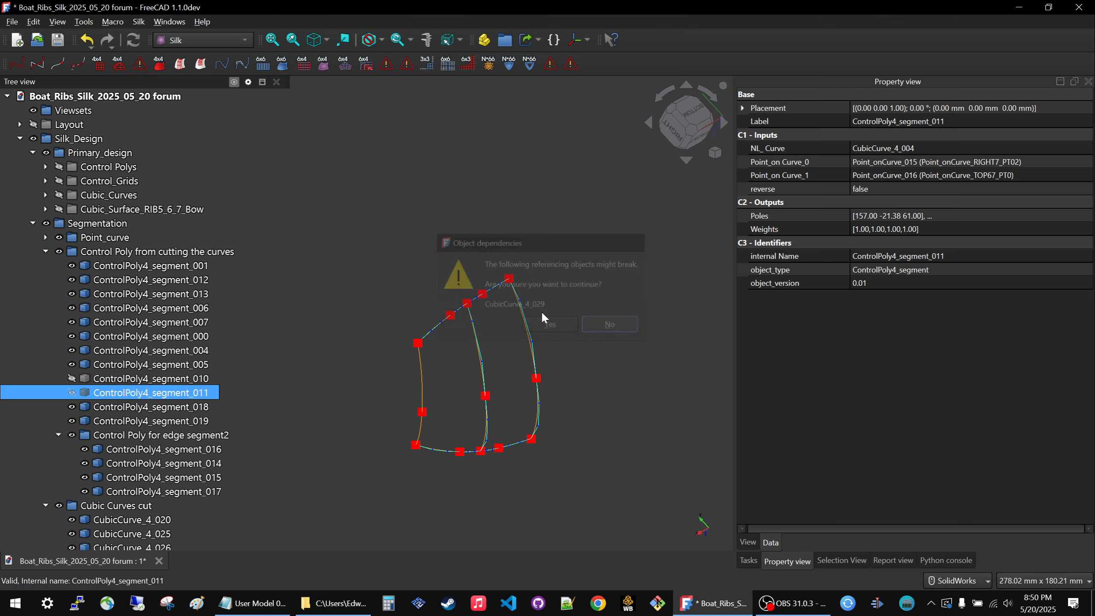
{"action": "left_click", "coordinate": [141, 407]}
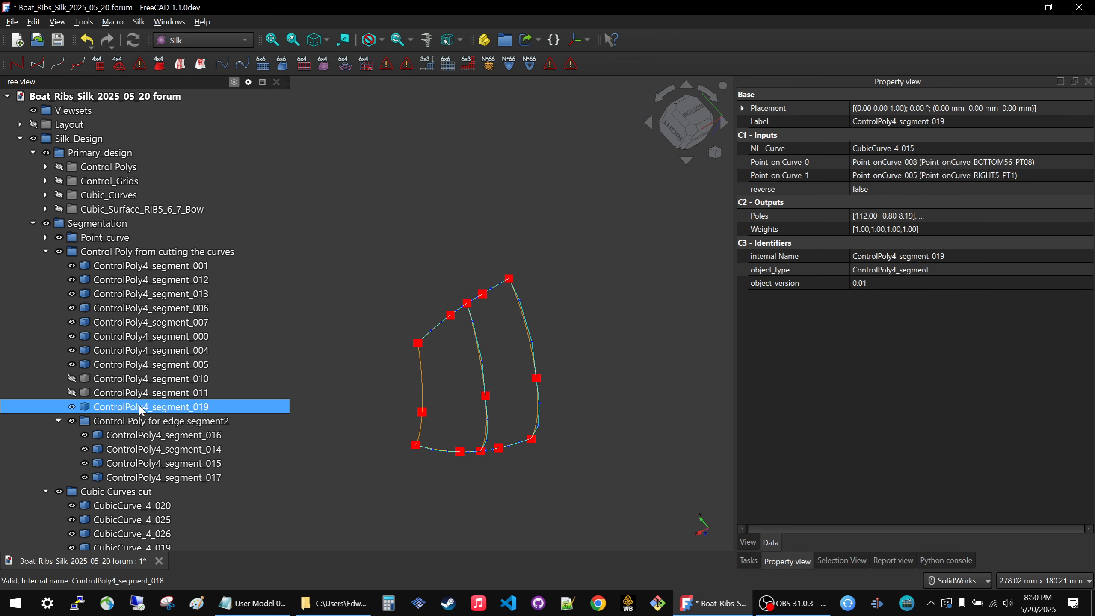
{"action": "key", "text": "Delete"}
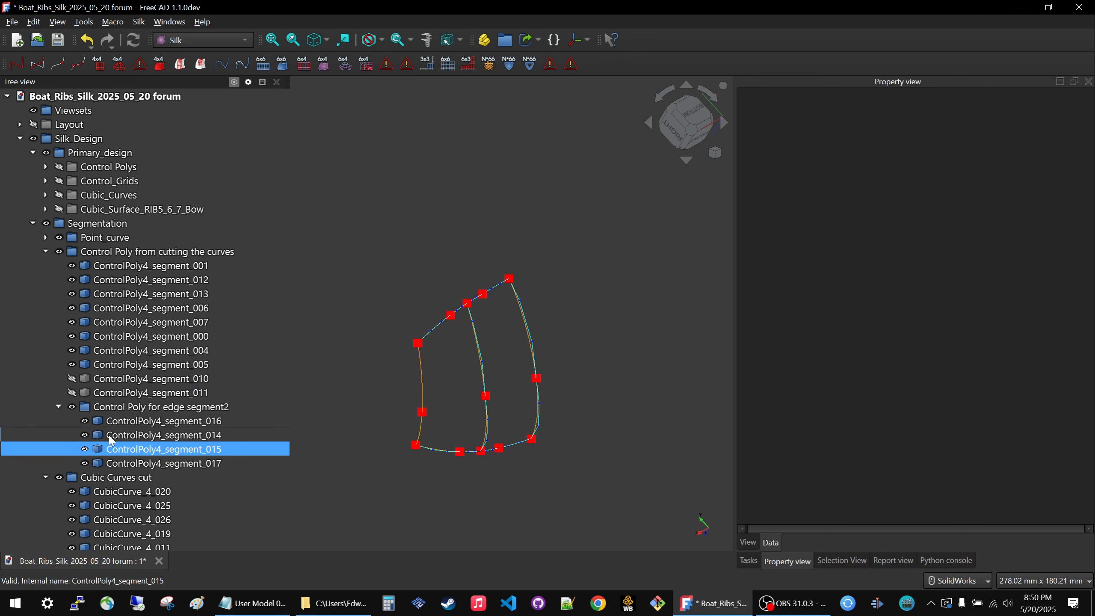
Move the four segments of Control Poly for edge segment2 into the Control Poly from cutting the curves group and delete the emptied subgroup.
{"action": "left_click", "coordinate": [123, 423]}
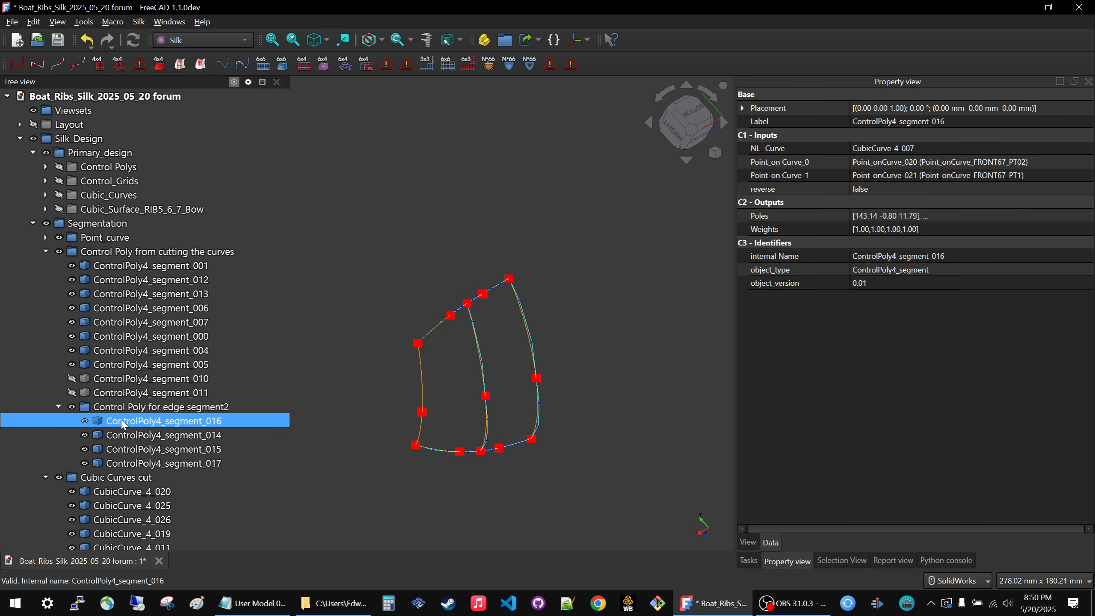
{"action": "left_click", "coordinate": [121, 462], "text": "shift"}
{"action": "left_click_drag", "start_coordinate": [124, 421], "coordinate": [156, 254]}
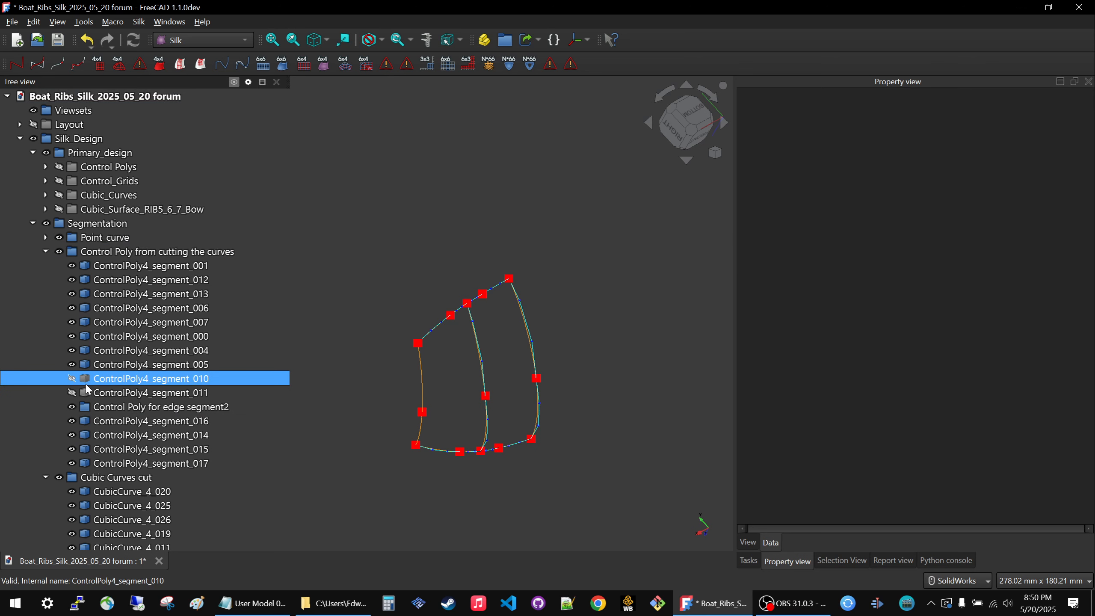
{"action": "left_click", "coordinate": [102, 407]}
{"action": "key", "text": "Delete"}
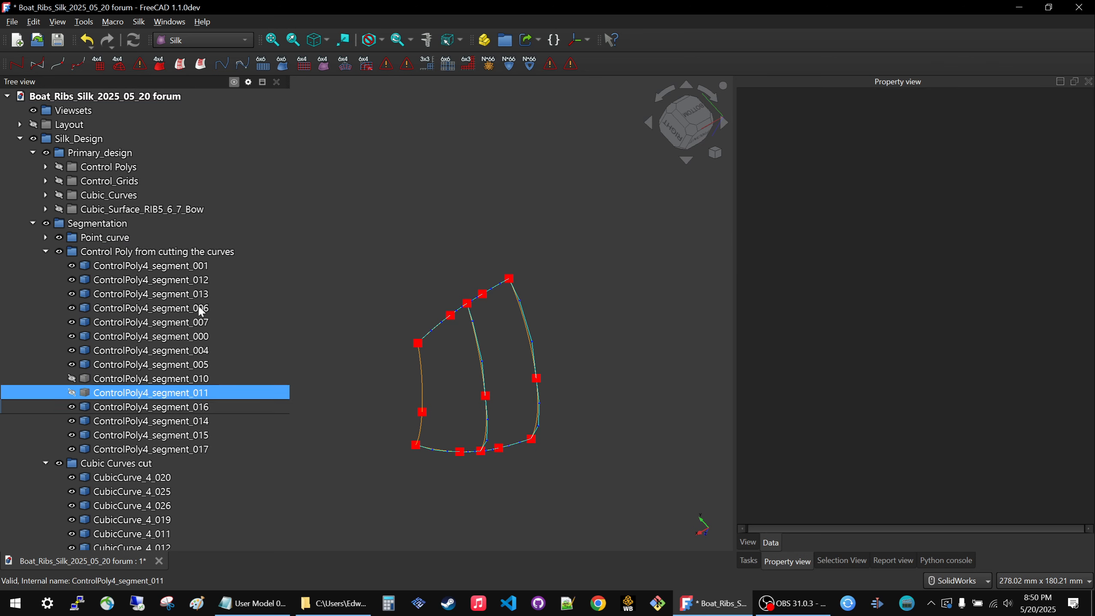
Toggle the visibility of the Control Poly from cutting the curves group off and on to show all its segments.
{"action": "left_click", "coordinate": [139, 258]}
{"action": "key", "text": "space"}
{"action": "key", "text": "space"}
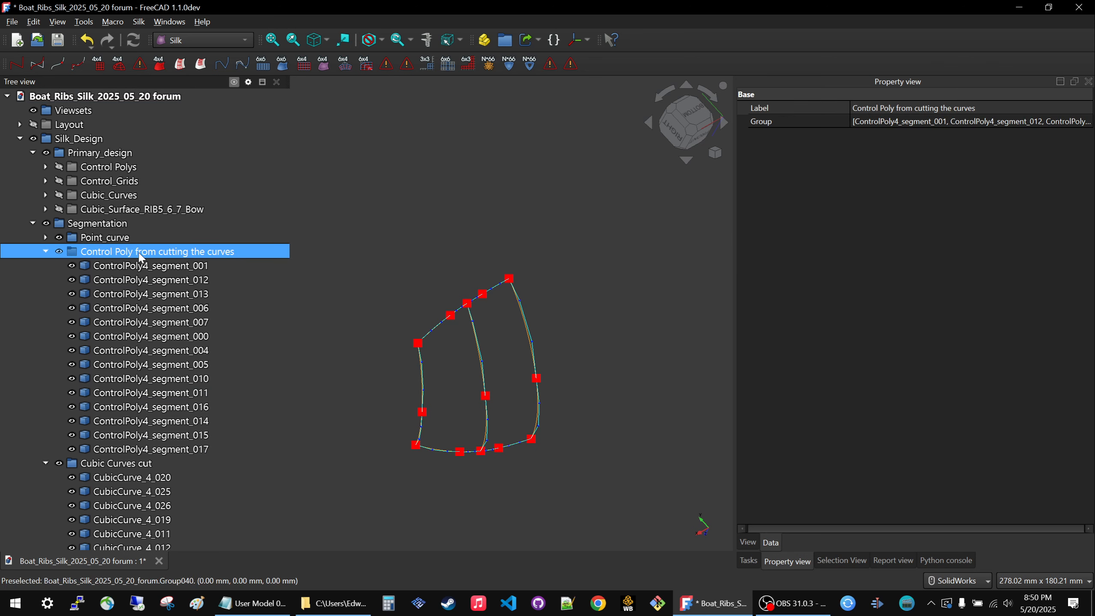
Examine the control poly segments one by one in the Control Poly from cutting the curves group, from ControlPoly4_segment_001 to _017.
{"action": "scroll", "coordinate": [140, 257], "scroll_direction": "down", "scroll_amount": 4}
{"action": "scroll", "coordinate": [140, 258], "scroll_direction": "up", "scroll_amount": 2}
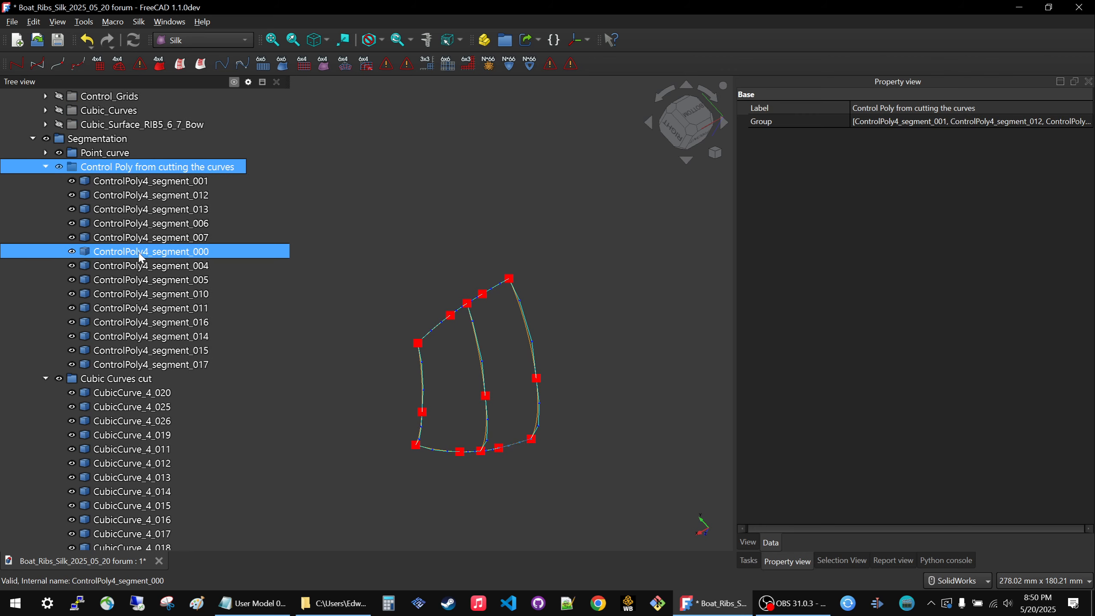
{"action": "scroll", "coordinate": [141, 257], "scroll_direction": "down", "scroll_amount": 1}
{"action": "left_click", "coordinate": [92, 322]}
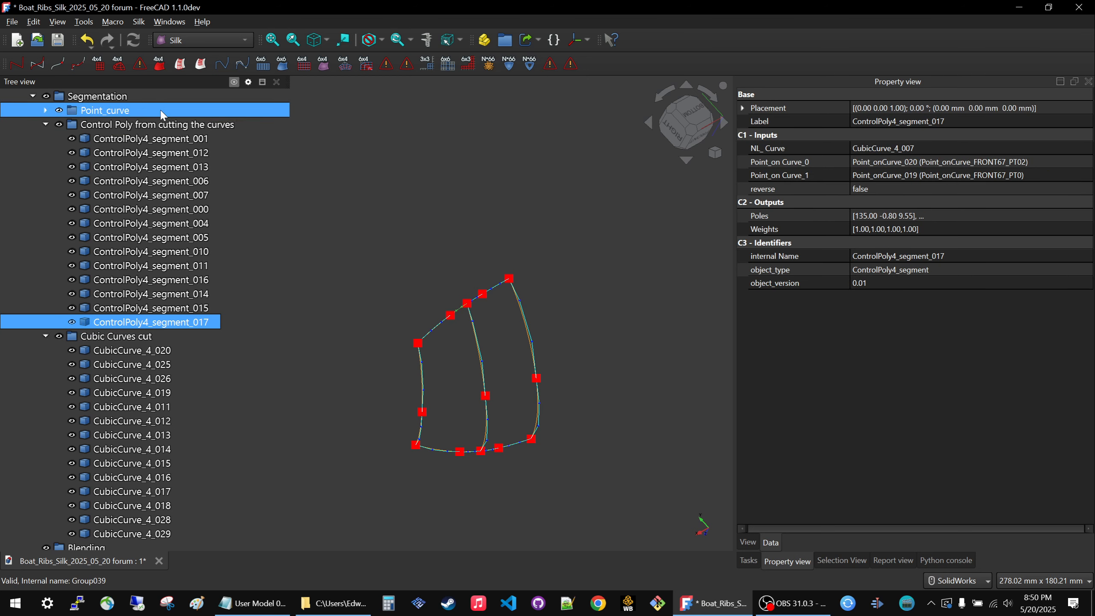
{"action": "left_click", "coordinate": [165, 138]}
{"action": "key", "text": "Down"}
{"action": "key", "text": "Down"}
{"action": "key", "text": "Down"}
{"action": "key", "text": "Down"}
{"action": "key", "text": "Down"}
{"action": "key", "text": "Down"}
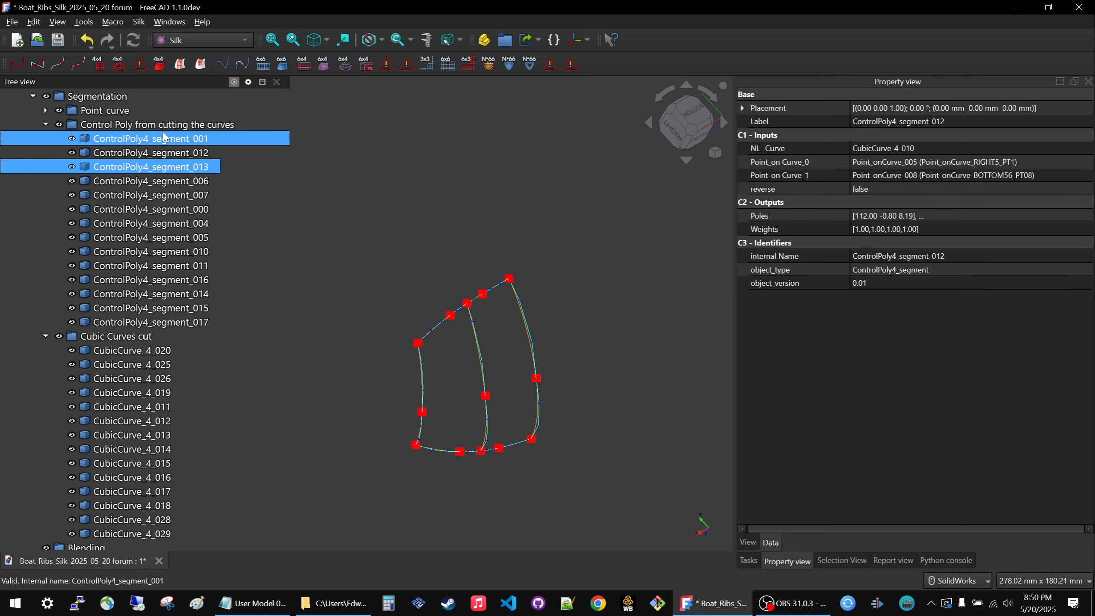
{"action": "key", "text": "Down"}
{"action": "key", "text": "Down"}
{"action": "key", "text": "Down"}
{"action": "key", "text": "Down"}
{"action": "key", "text": "Down"}
{"action": "key", "text": "Down"}
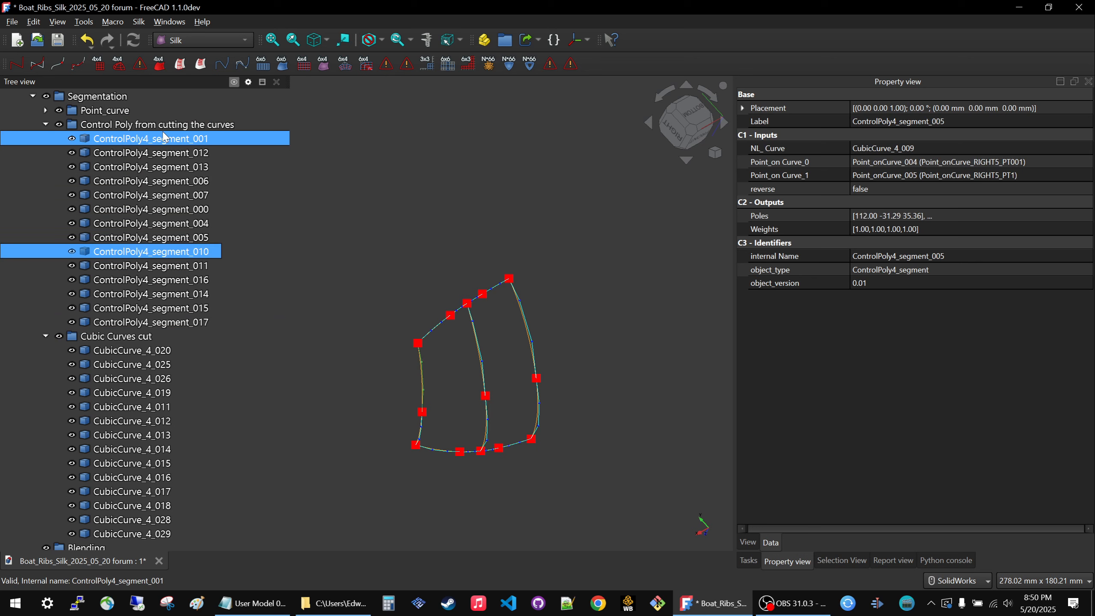
{"action": "key", "text": "Down"}
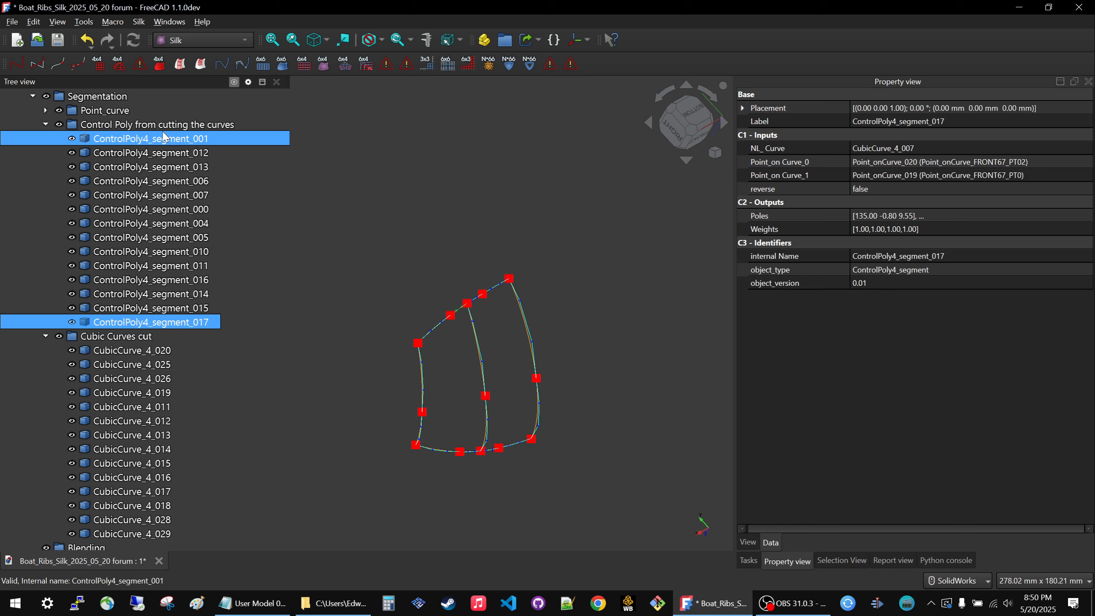
Examine the curves one by one in the Cubic Curves cut group, starting from CubicCurve_4_020.
{"action": "left_click", "coordinate": [85, 351]}
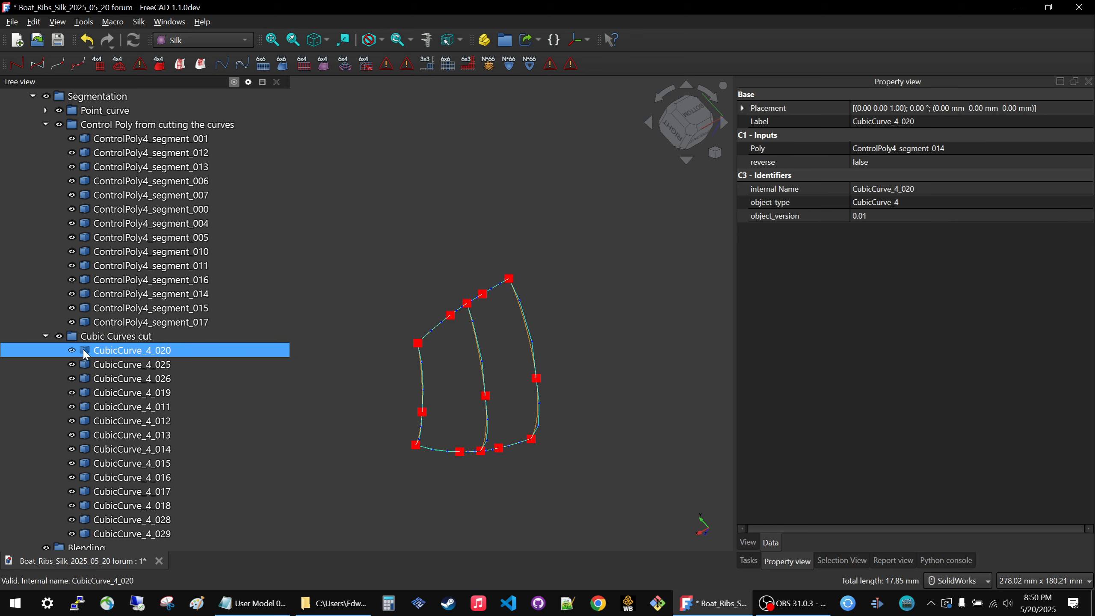
{"action": "key", "text": "Down"}
{"action": "key", "text": "Down"}
{"action": "key", "text": "Down"}
{"action": "key", "text": "Down"}
{"action": "key", "text": "Down"}
{"action": "key", "text": "Down"}
{"action": "key", "text": "Down"}
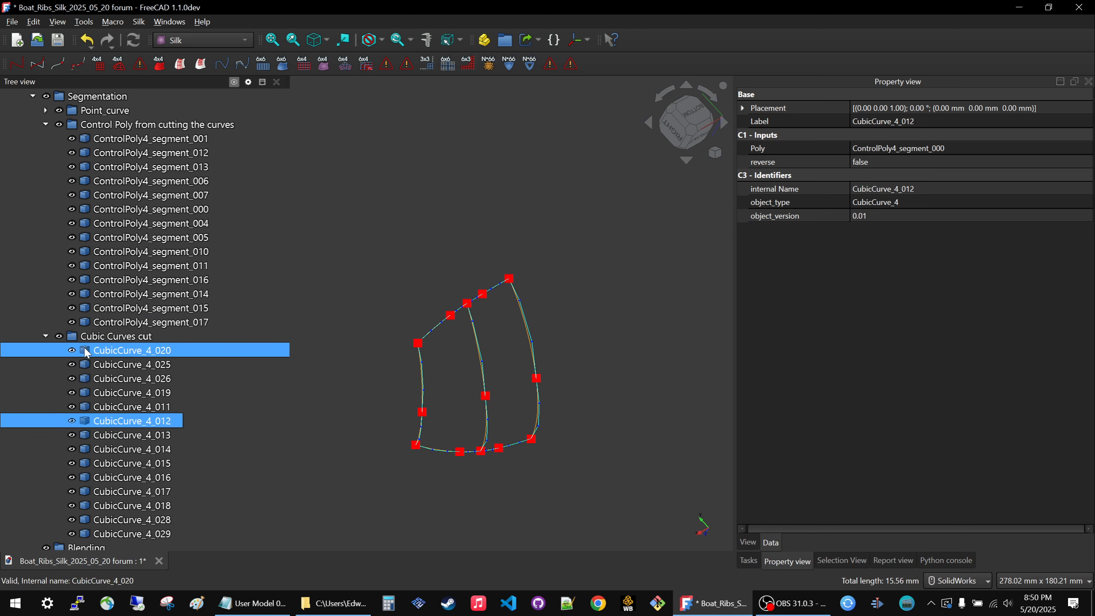
{"action": "key", "text": "Down"}
{"action": "key", "text": "Down"}
{"action": "key", "text": "Down"}
{"action": "key", "text": "Down"}
{"action": "key", "text": "Down"}
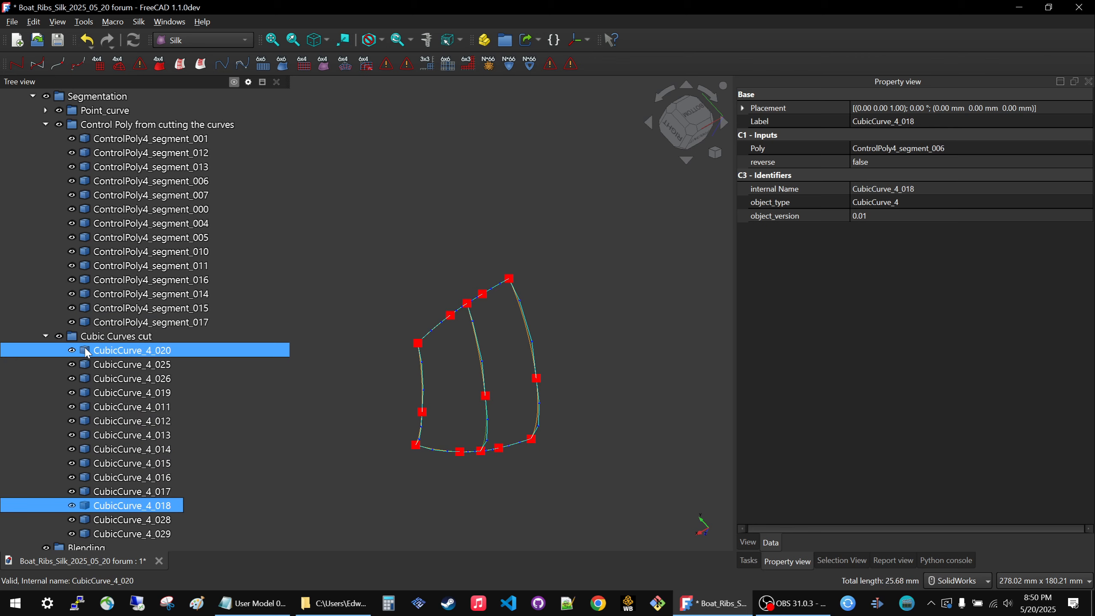
{"action": "left_click", "coordinate": [435, 252]}
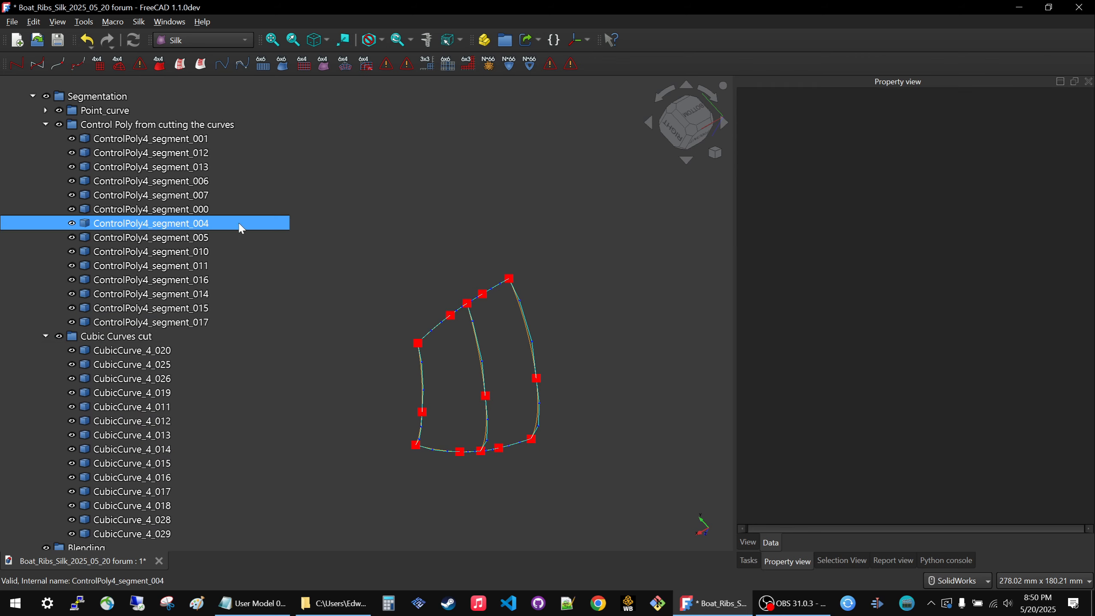
Collapse the Control Poly from cutting the curves and Cubic Curves cut groups and expand the STUFF TO SORT group.
{"action": "left_click", "coordinate": [45, 124]}
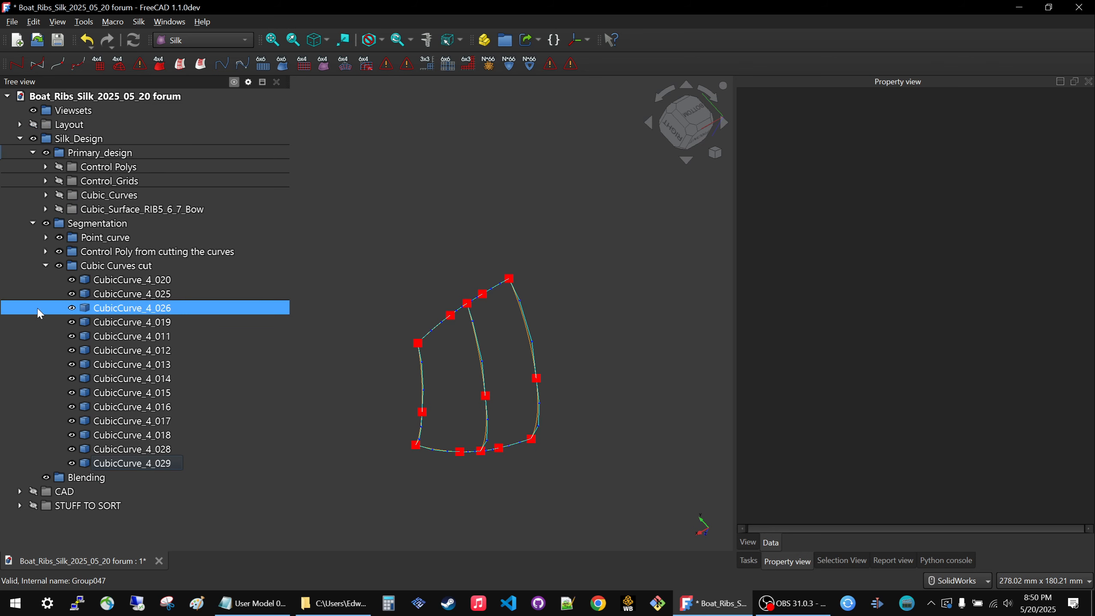
{"action": "left_click", "coordinate": [45, 266]}
{"action": "left_click", "coordinate": [420, 249]}
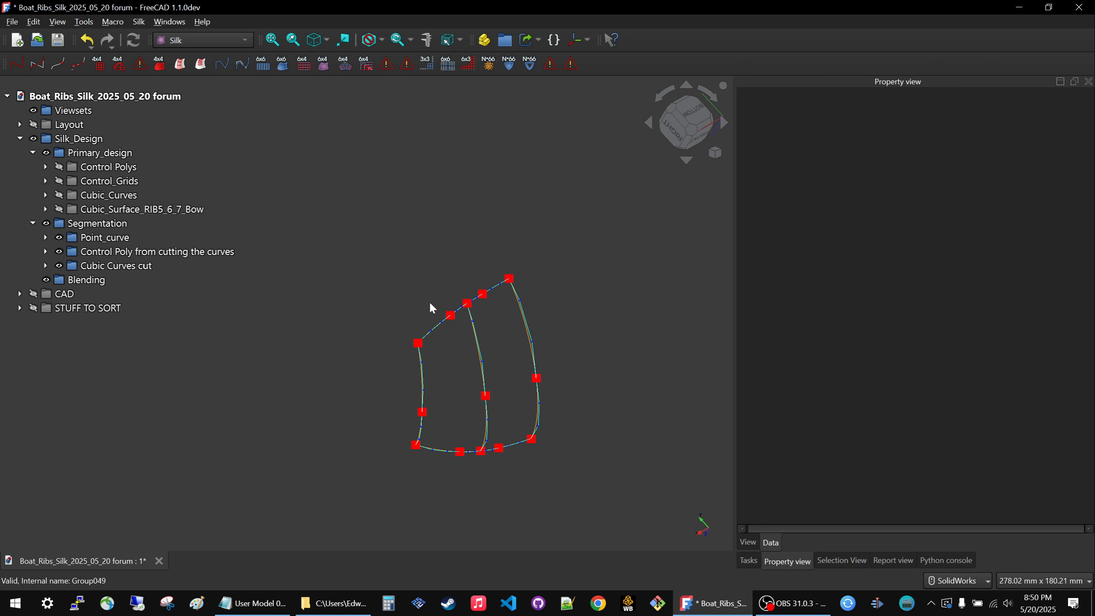
{"action": "scroll", "coordinate": [482, 416], "scroll_direction": "down", "scroll_amount": 1}
{"action": "scroll", "coordinate": [483, 408], "scroll_direction": "up", "scroll_amount": 2}
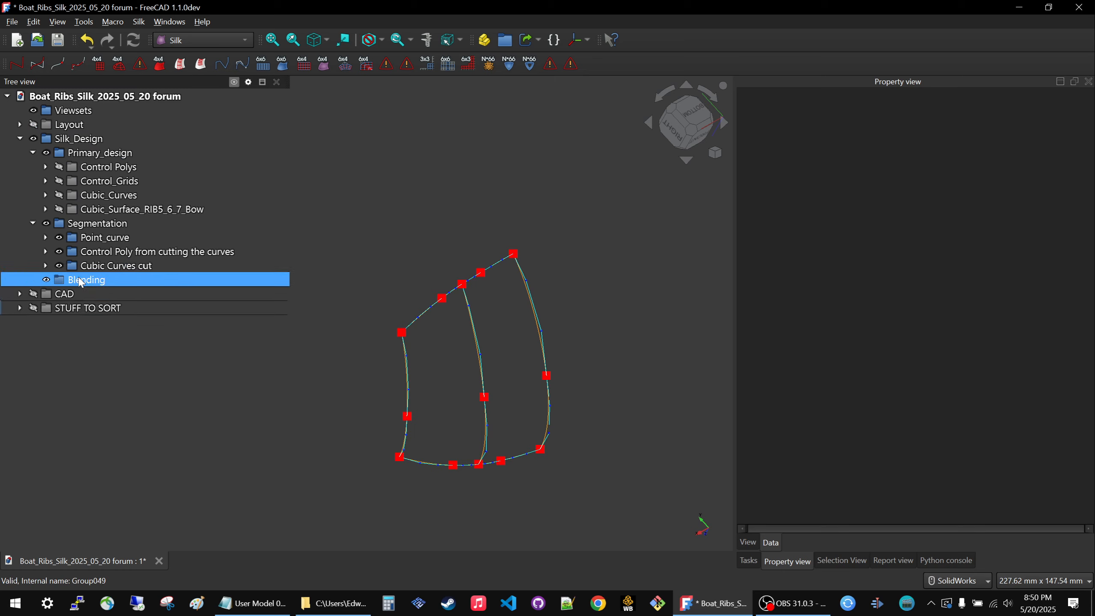
{"action": "left_click", "coordinate": [20, 308]}
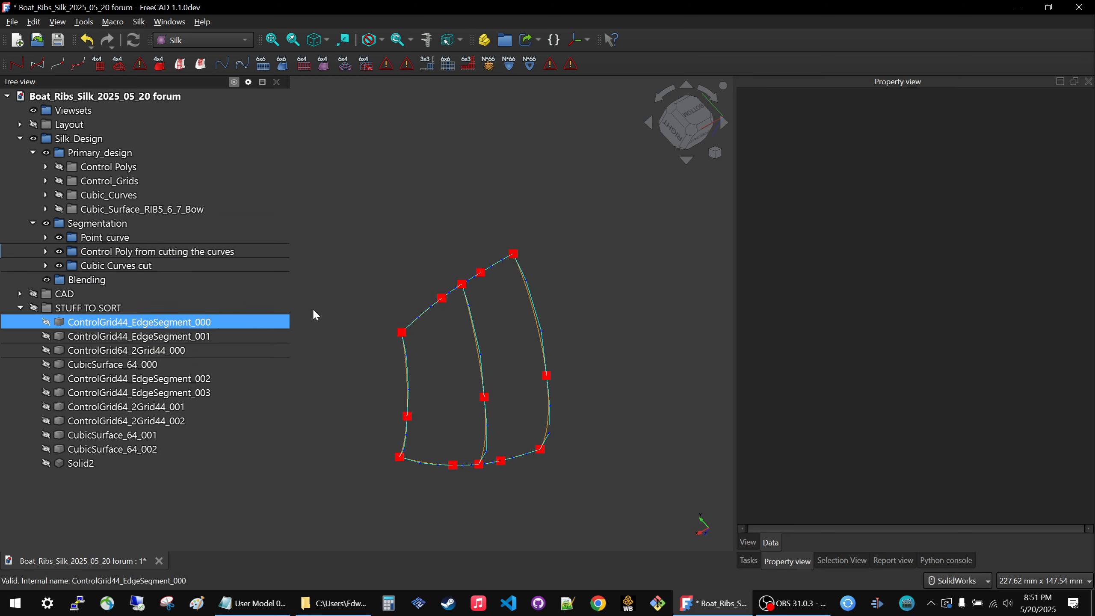
Preview ControlGrid44_EdgeSegment_000 and _001 on the model by showing both grids and hiding them again.
{"action": "left_click", "coordinate": [189, 323]}
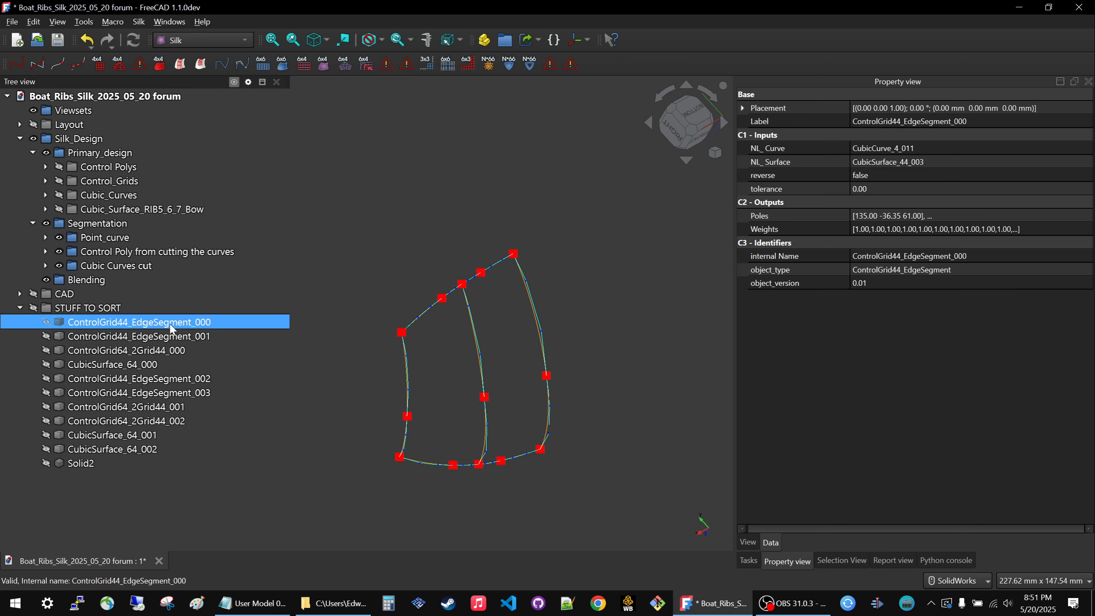
{"action": "key", "text": "space"}
{"action": "left_click", "coordinate": [184, 339]}
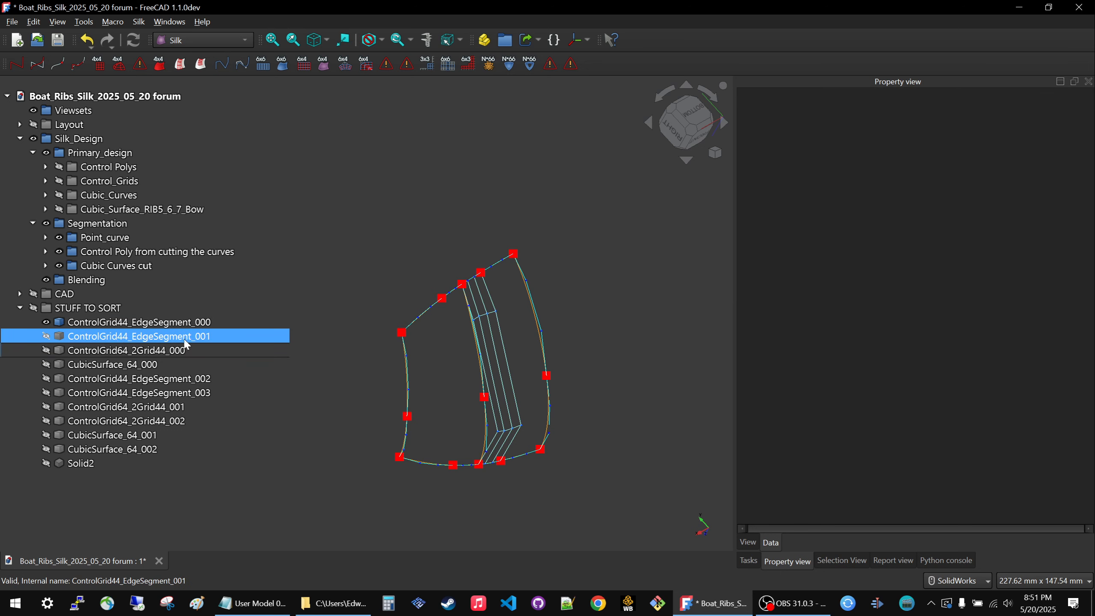
{"action": "key", "text": "space"}
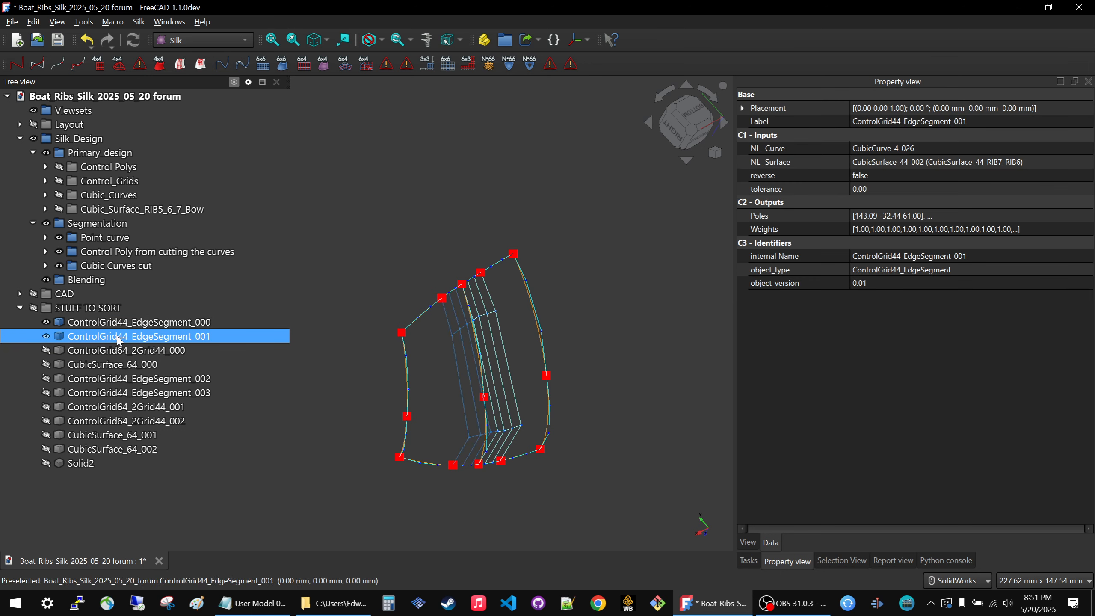
{"action": "left_click", "coordinate": [401, 191]}
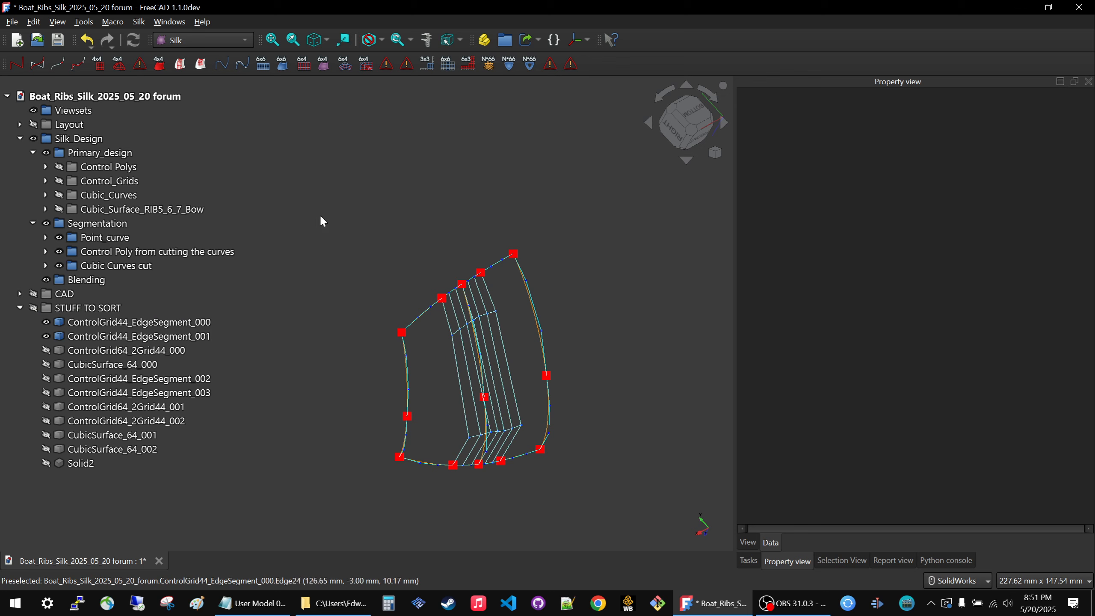
{"action": "left_click", "coordinate": [114, 321]}
{"action": "key", "text": "space"}
{"action": "left_click", "coordinate": [111, 335]}
{"action": "key", "text": "space"}
{"action": "left_click", "coordinate": [427, 198]}
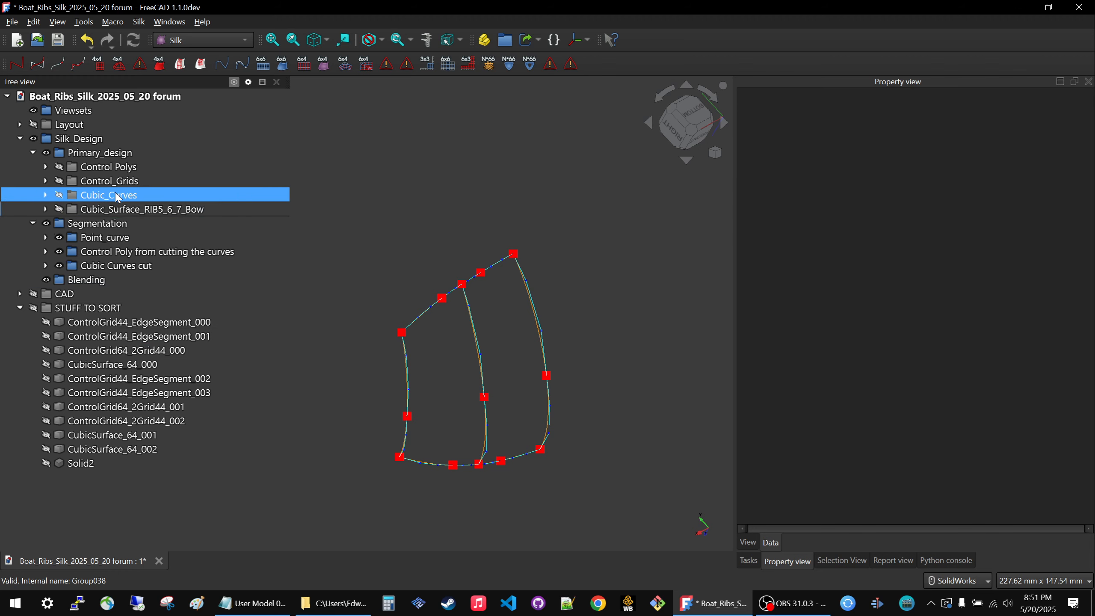
Show the Cubic_Surface_RIB5_6_7_Bow group and hide the Control Poly from cutting the curves group.
{"action": "left_click", "coordinate": [107, 209]}
{"action": "key", "text": "space"}
{"action": "left_click", "coordinate": [377, 161]}
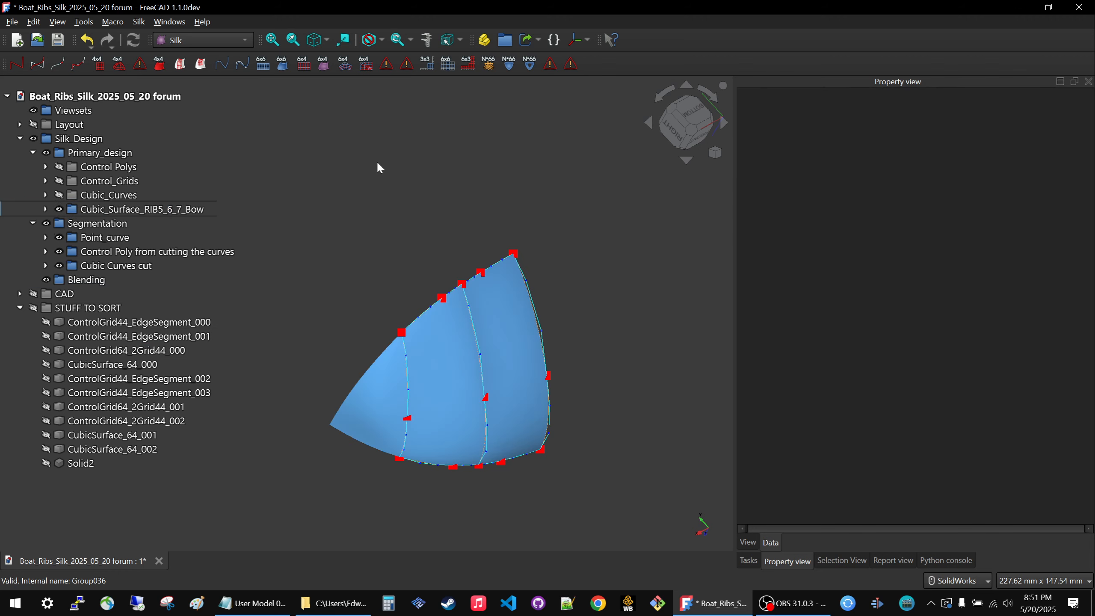
{"action": "left_click", "coordinate": [98, 251]}
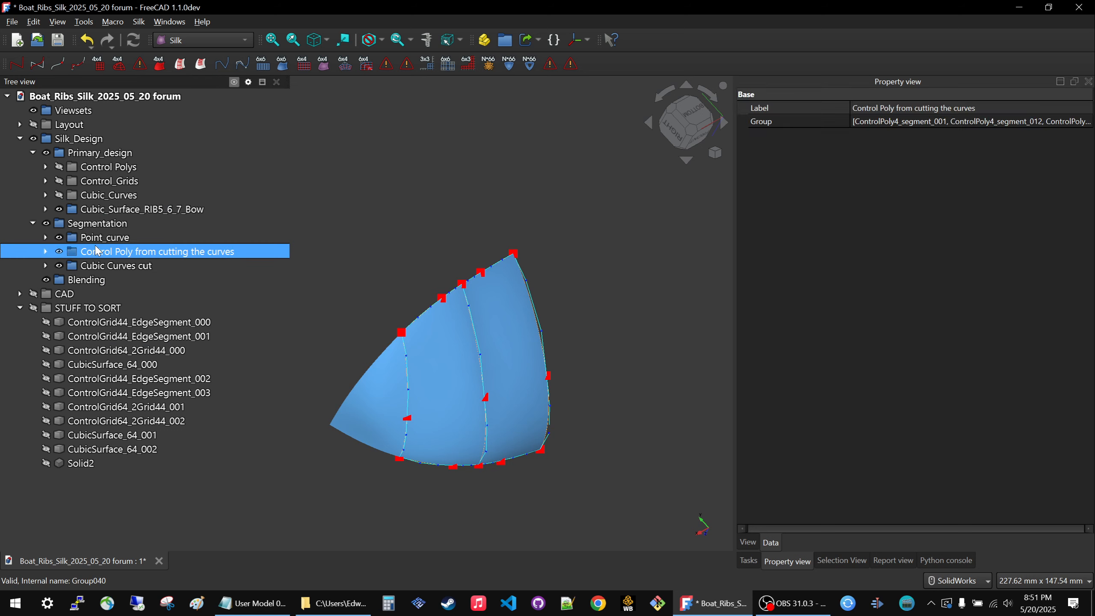
{"action": "key", "text": "space"}
{"action": "left_click", "coordinate": [387, 174]}
Set the line width to 4 and the point size to 5 for all curves in the Cubic Curves cut group.
{"action": "left_click", "coordinate": [46, 266]}
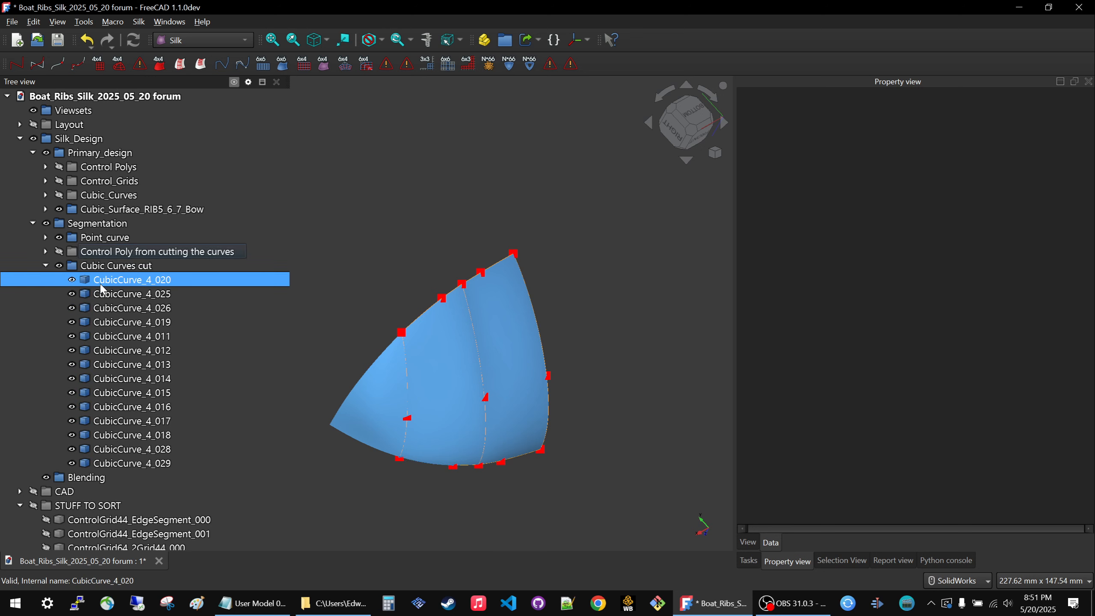
{"action": "left_click", "coordinate": [125, 280]}
{"action": "left_click", "coordinate": [126, 463], "text": "shift"}
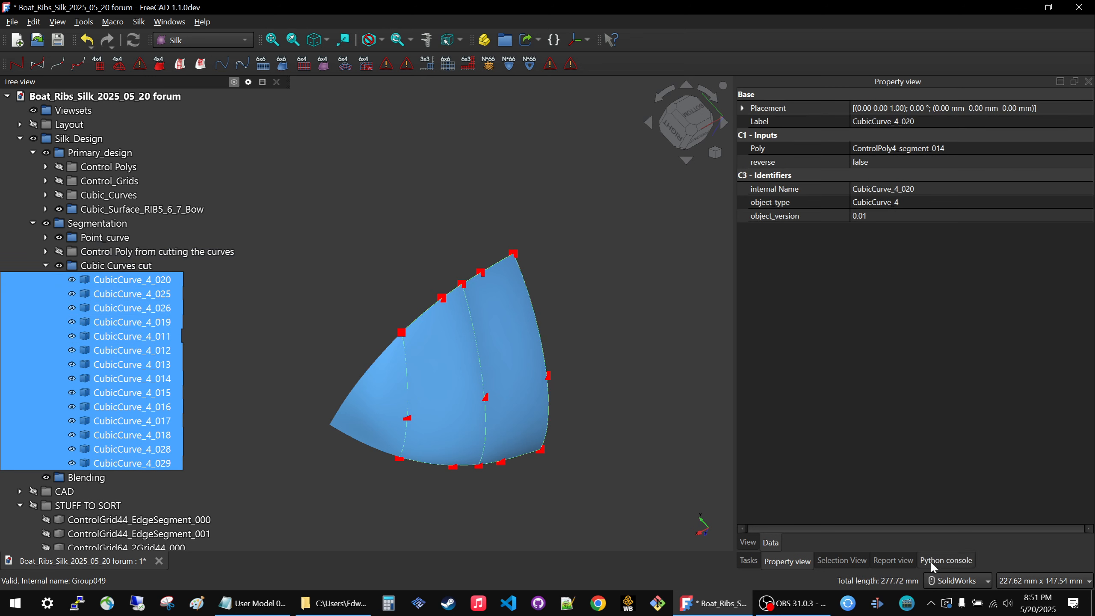
{"action": "left_click", "coordinate": [748, 542]}
{"action": "left_click", "coordinate": [941, 262]}
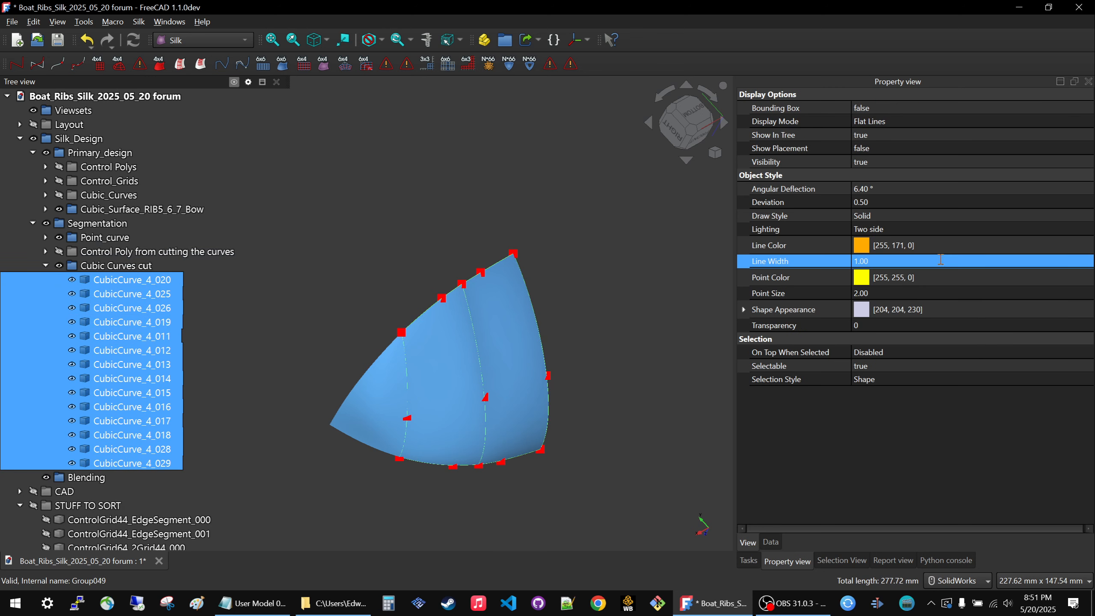
{"action": "left_click", "coordinate": [940, 260]}
{"action": "type", "text": "4"}
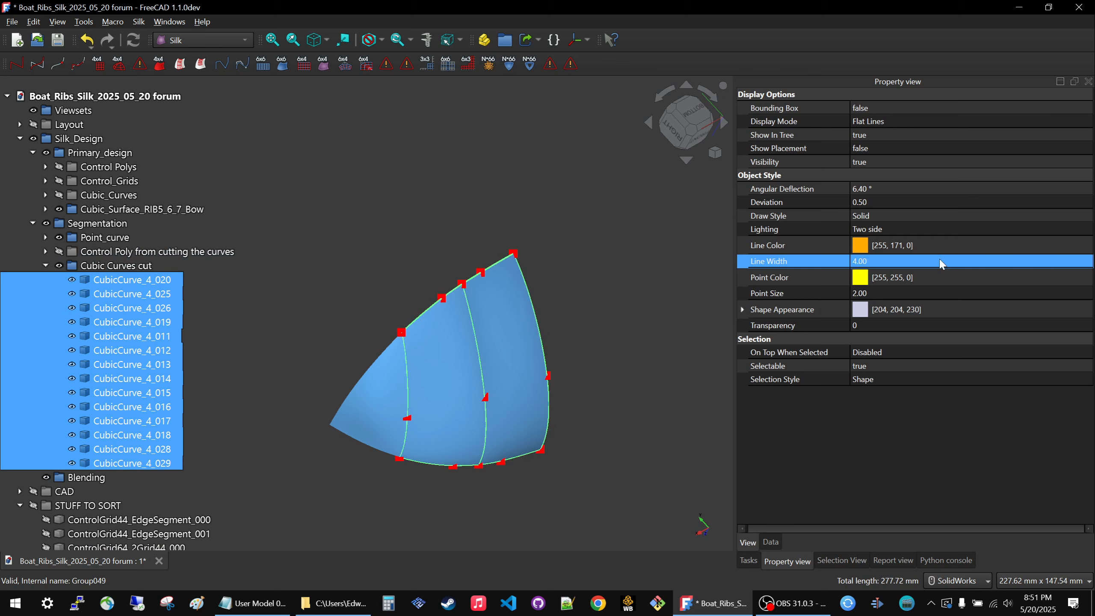
{"action": "left_click", "coordinate": [926, 294]}
{"action": "left_click", "coordinate": [926, 292]}
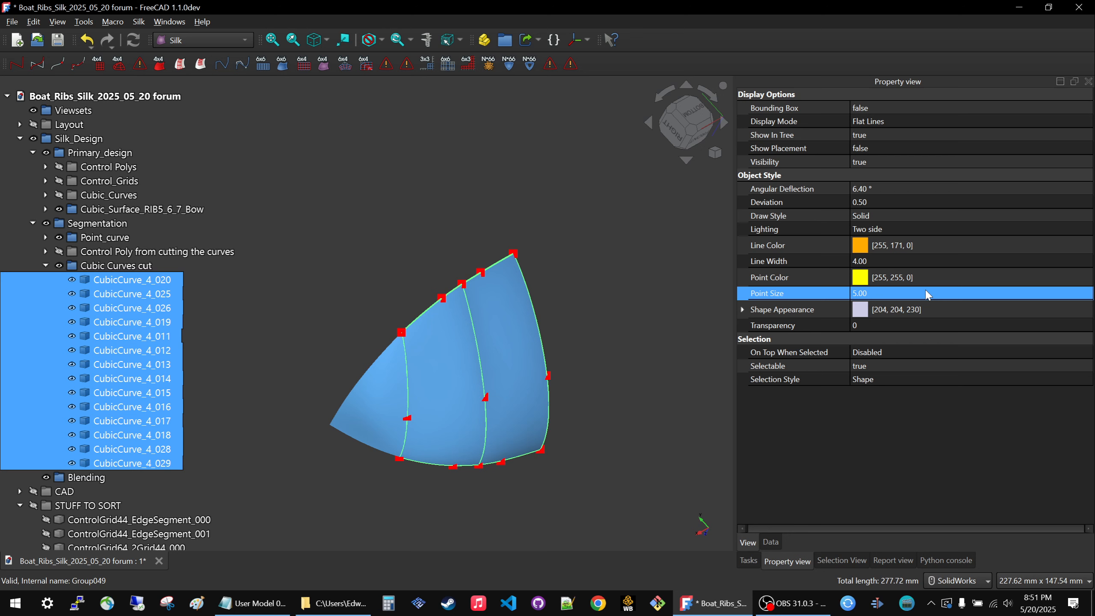
Apply the point size of 5 to the cut curves and clear the selection.
{"action": "key", "text": "Return"}
{"action": "left_click", "coordinate": [599, 323]}
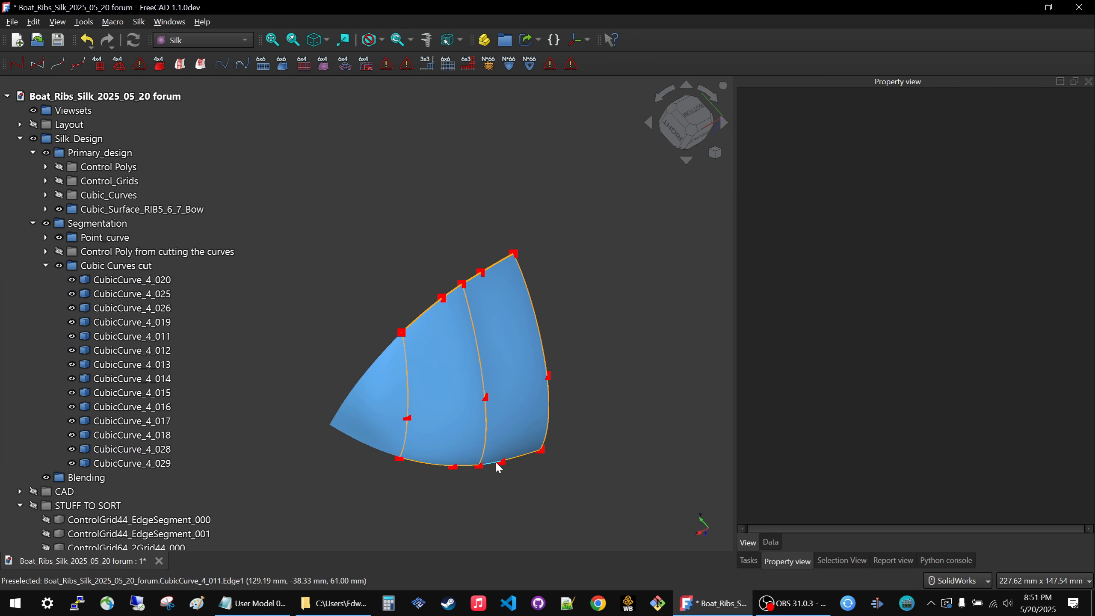
Create a ControlGrid44 edge segment from CubicSurface_44_003 and CubicCurve_4_011.
{"action": "left_click", "coordinate": [523, 365]}
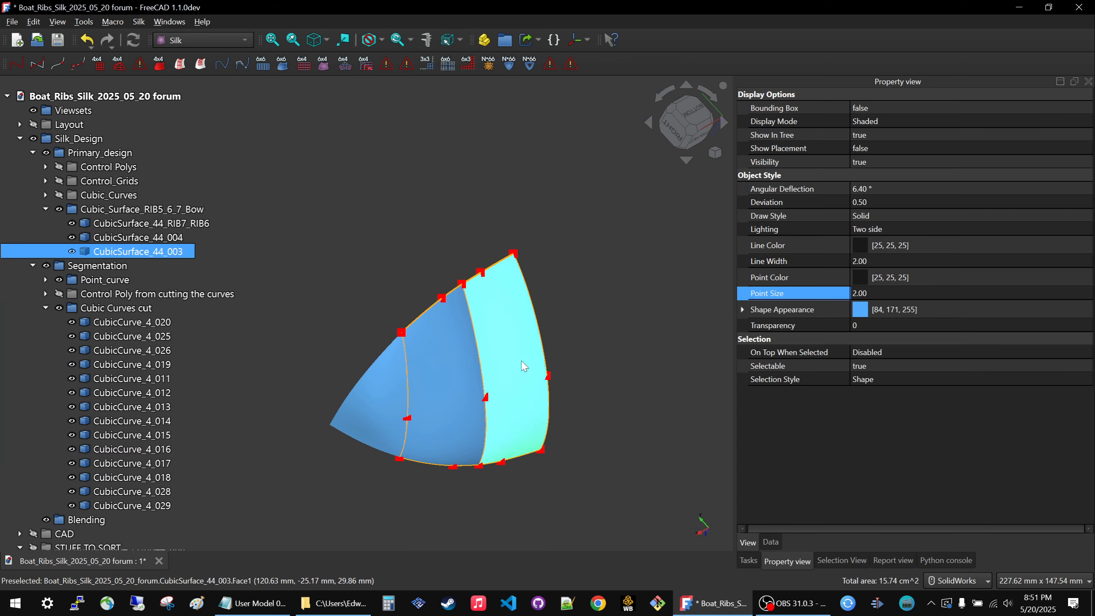
{"action": "left_click", "coordinate": [490, 466], "text": "ctrl"}
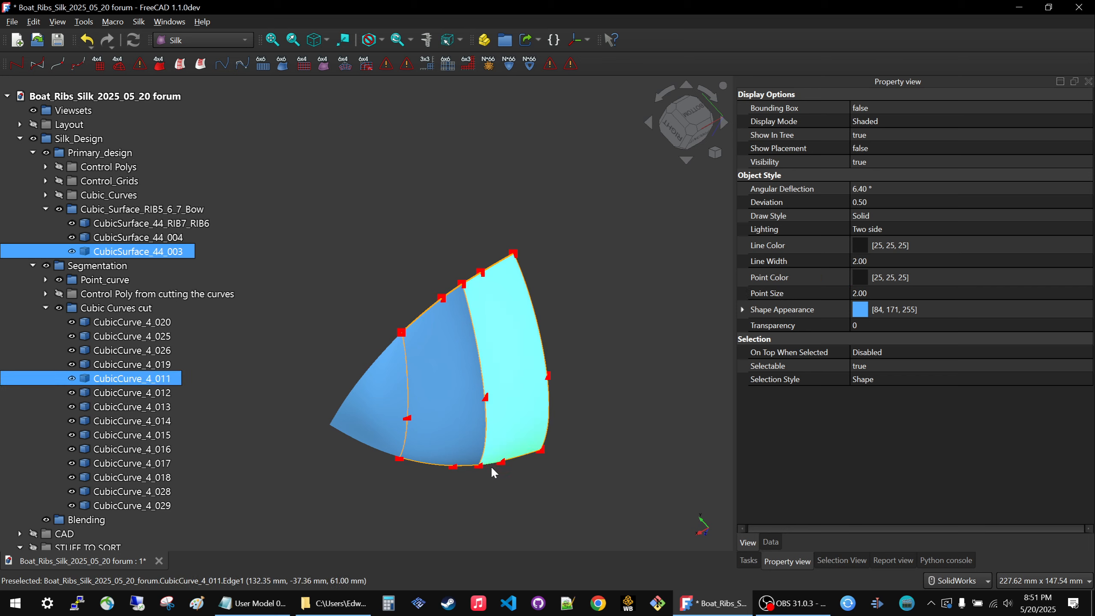
{"action": "left_click", "coordinate": [180, 65]}
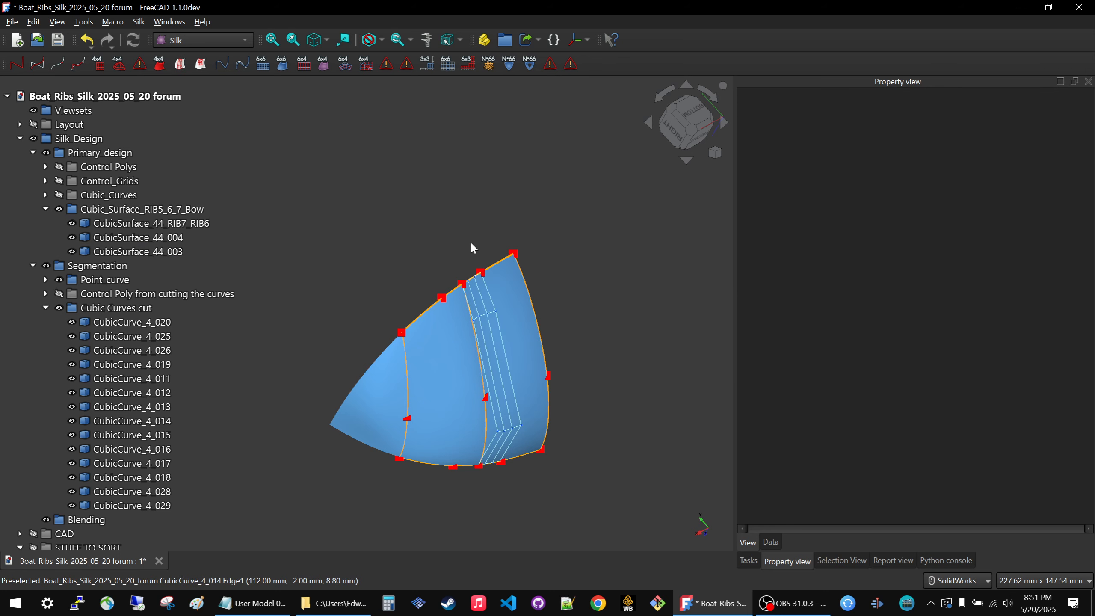
Hide the CubicSurface_44_003 surface.
{"action": "left_click", "coordinate": [507, 302]}
{"action": "key", "text": "space"}
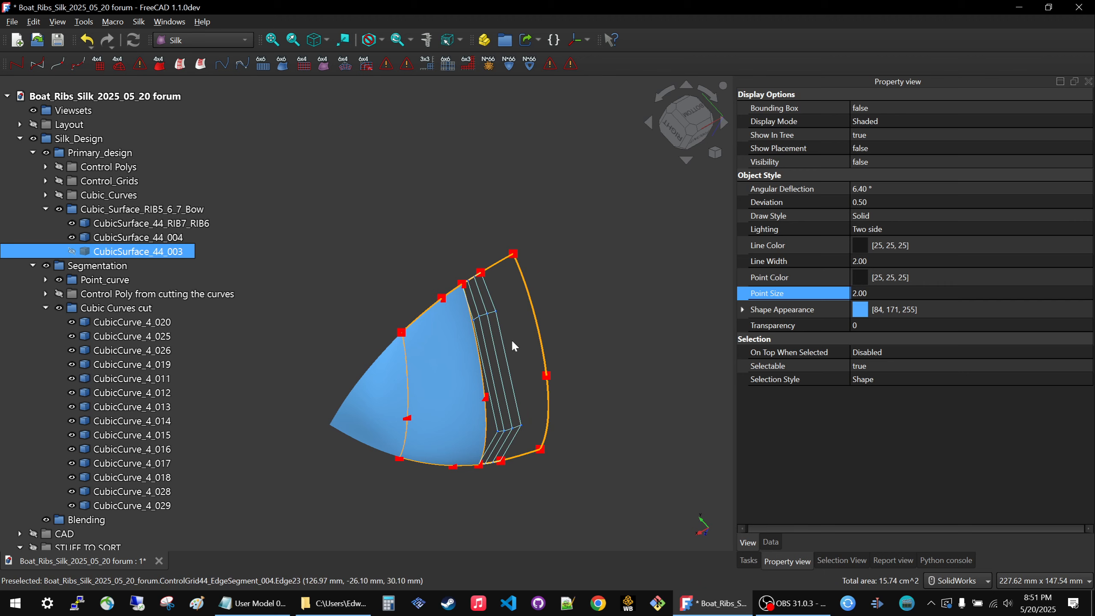
Build a 44 cubic surface from the ControlGrid44_EdgeSegment_004 grid and hide that surface.
{"action": "left_click", "coordinate": [504, 353]}
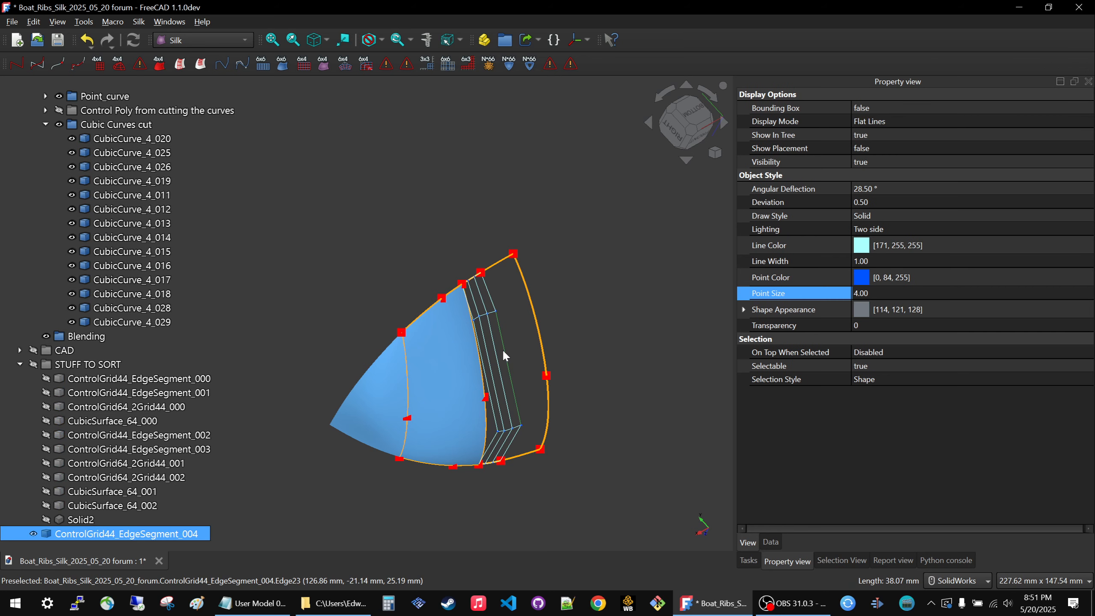
{"action": "left_click", "coordinate": [159, 64]}
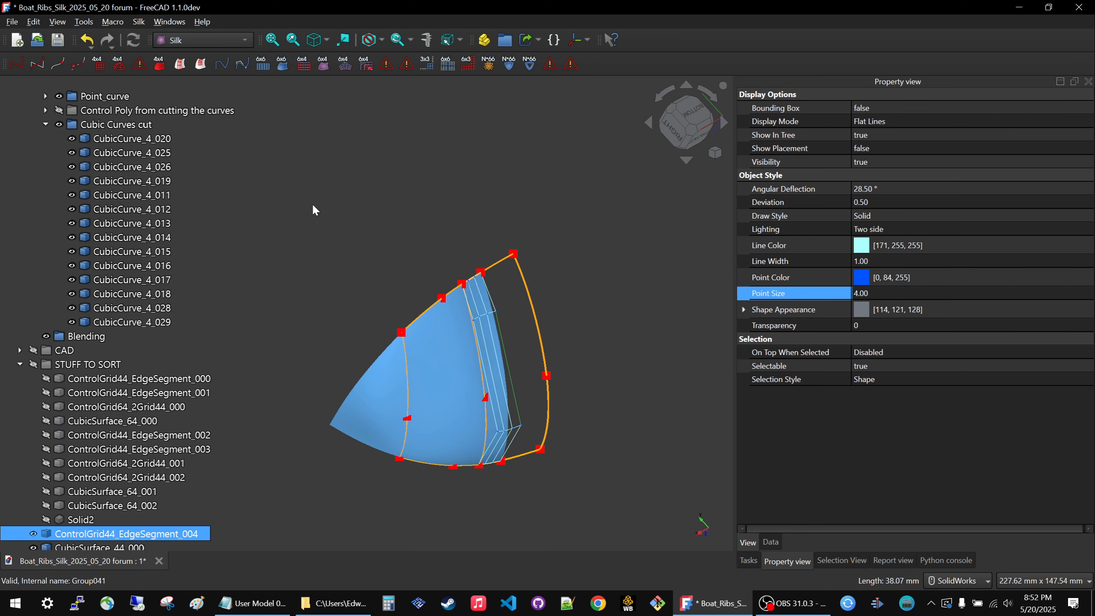
{"action": "left_click", "coordinate": [414, 210]}
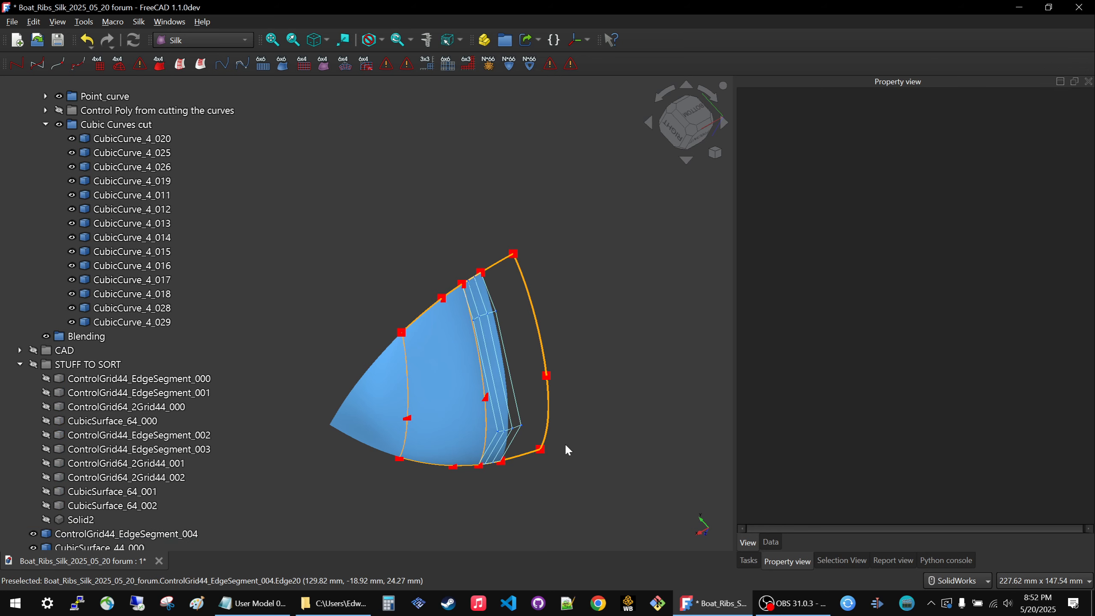
{"action": "left_click", "coordinate": [496, 429]}
{"action": "key", "text": "space"}
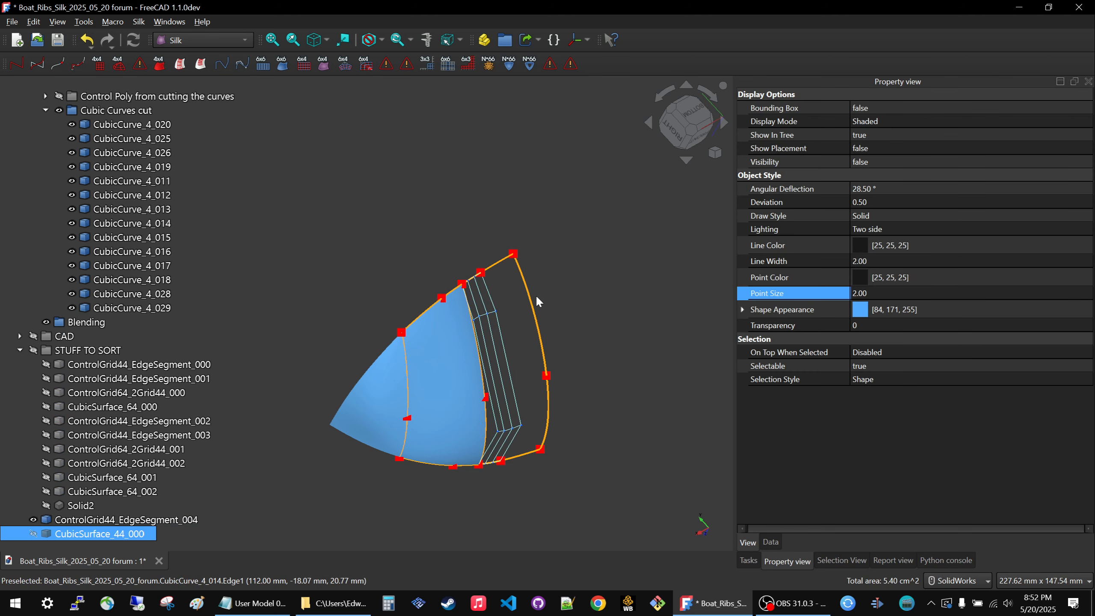
Delete the ControlGrid44_EdgeSegment_004 grid and its dependent CubicSurface_44_000 surface.
{"action": "left_click", "coordinate": [515, 327]}
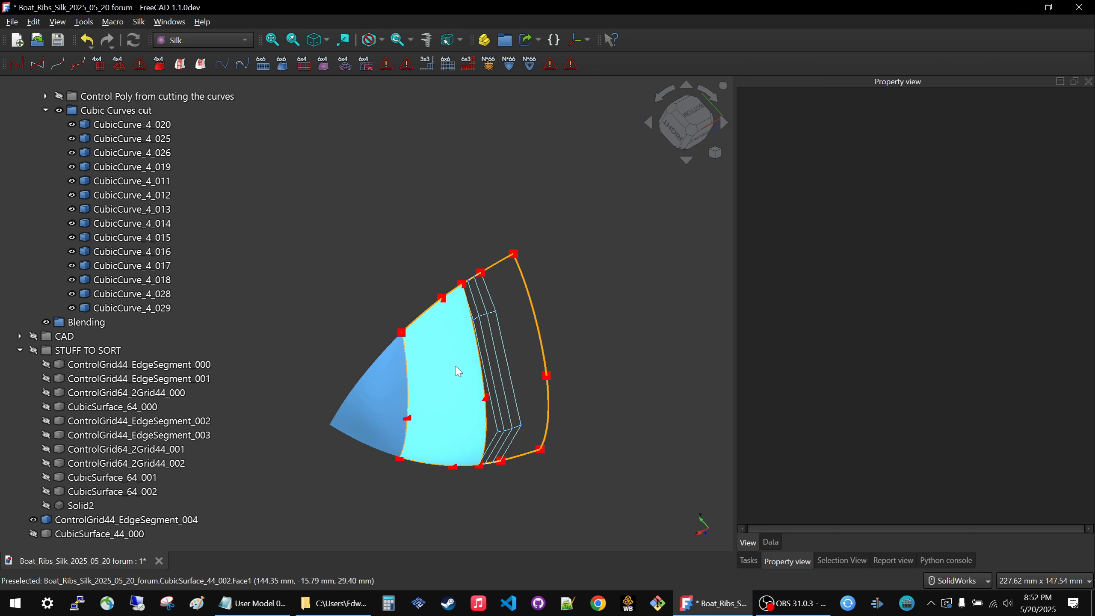
{"action": "left_click", "coordinate": [488, 364]}
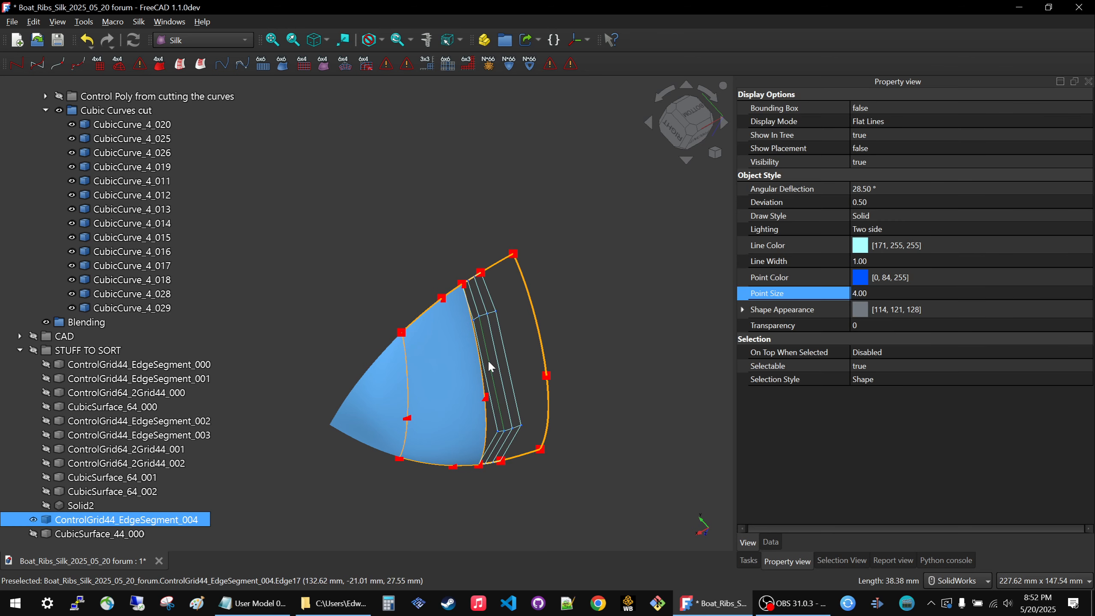
{"action": "key", "text": "Delete"}
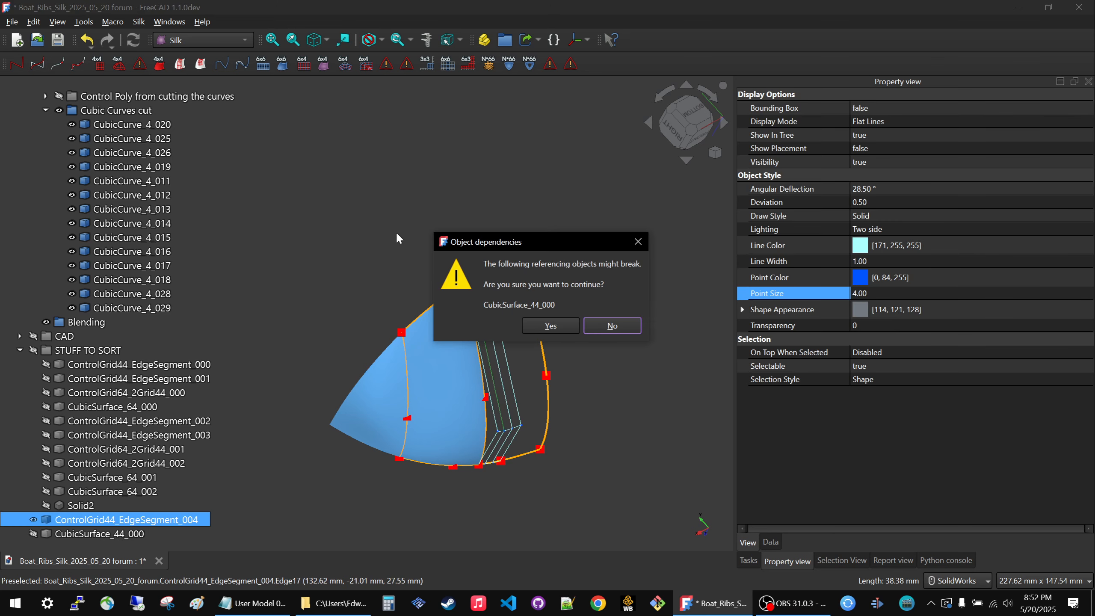
{"action": "left_click", "coordinate": [554, 325]}
{"action": "left_click", "coordinate": [94, 533]}
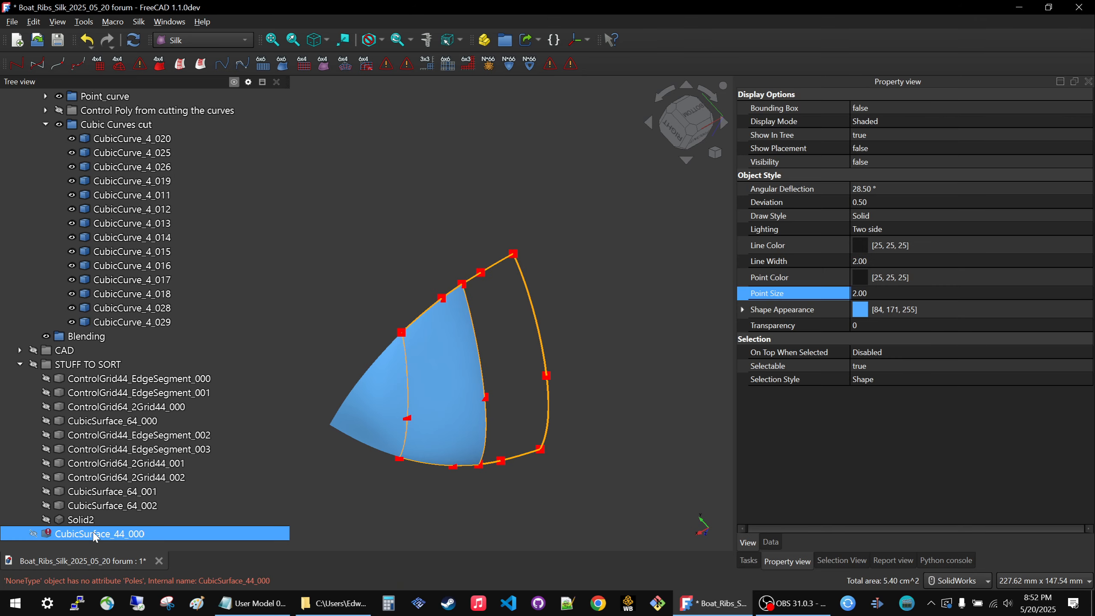
{"action": "key", "text": "Delete"}
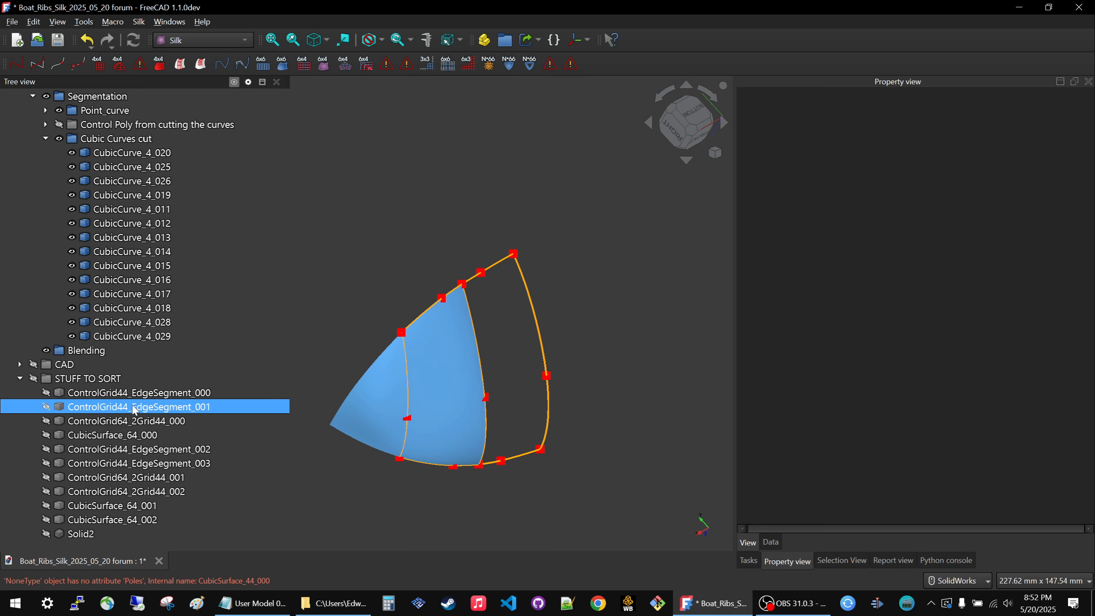
Collapse the Cubic Curves cut and Cubic_Surface_RIB5_6_7_Bow groups in the model tree.
{"action": "left_click", "coordinate": [133, 393]}
{"action": "left_click", "coordinate": [135, 407]}
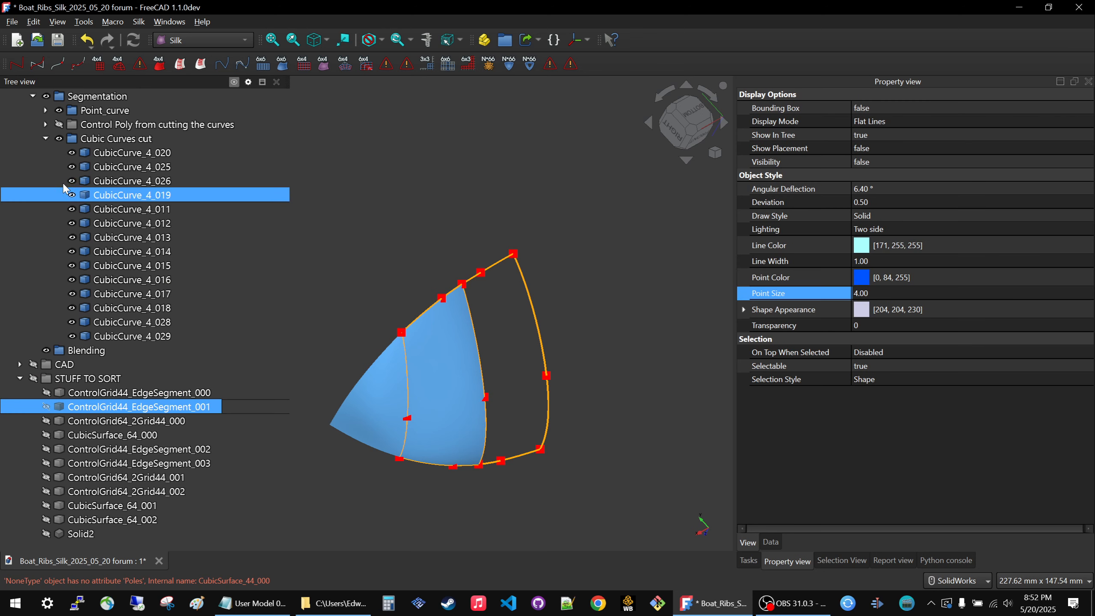
{"action": "left_click", "coordinate": [46, 139]}
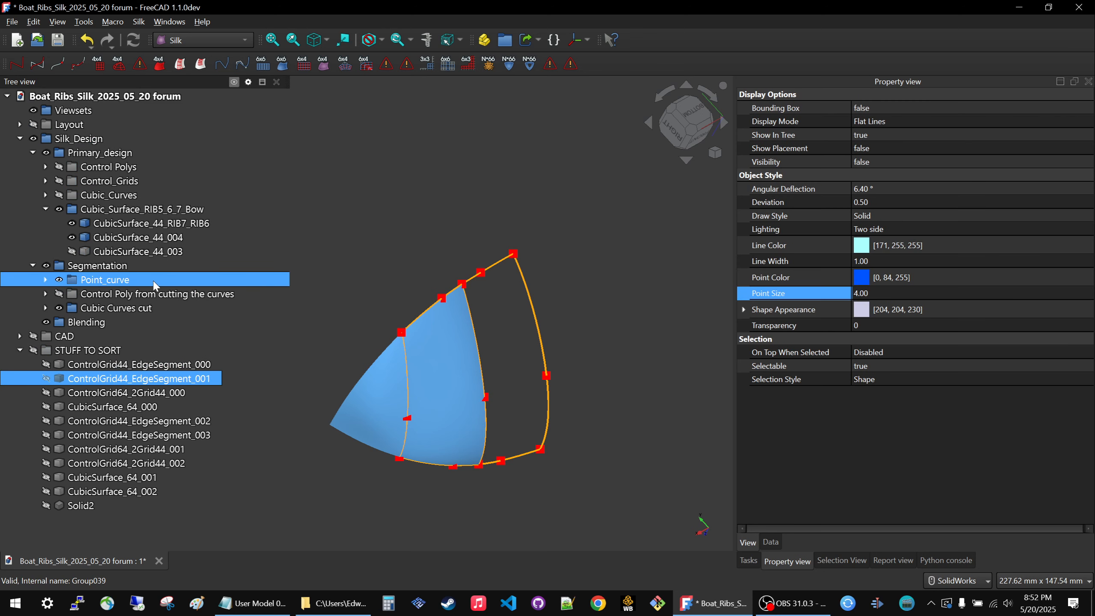
{"action": "left_click", "coordinate": [45, 209]}
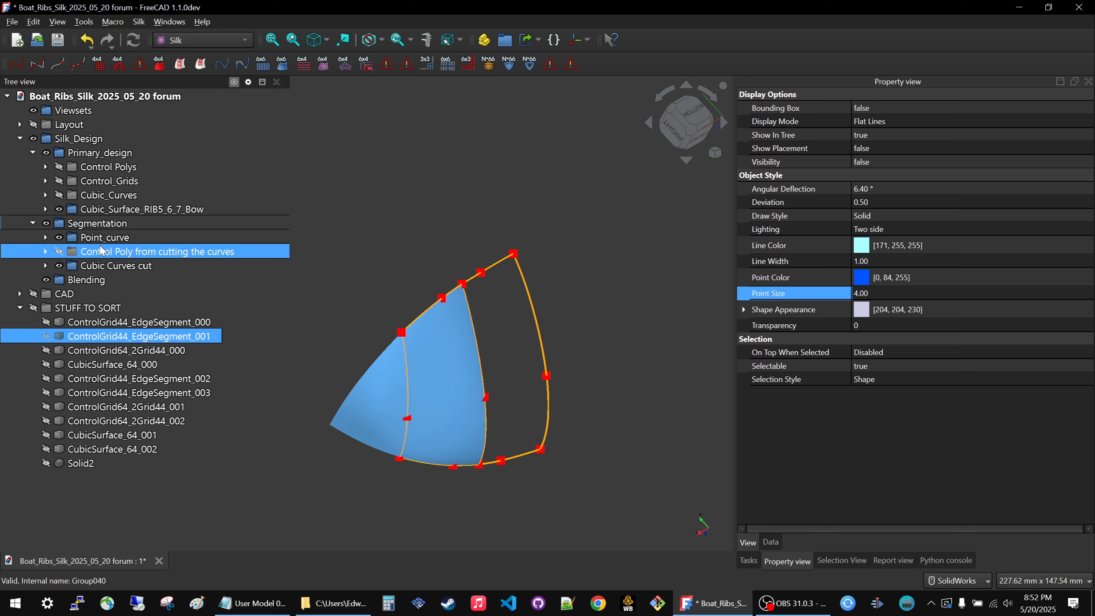
Create two new groups at the document's root level and rename the first one Segment_grids_to _restore.
{"action": "left_click", "coordinate": [91, 223]}
{"action": "left_click", "coordinate": [425, 178]}
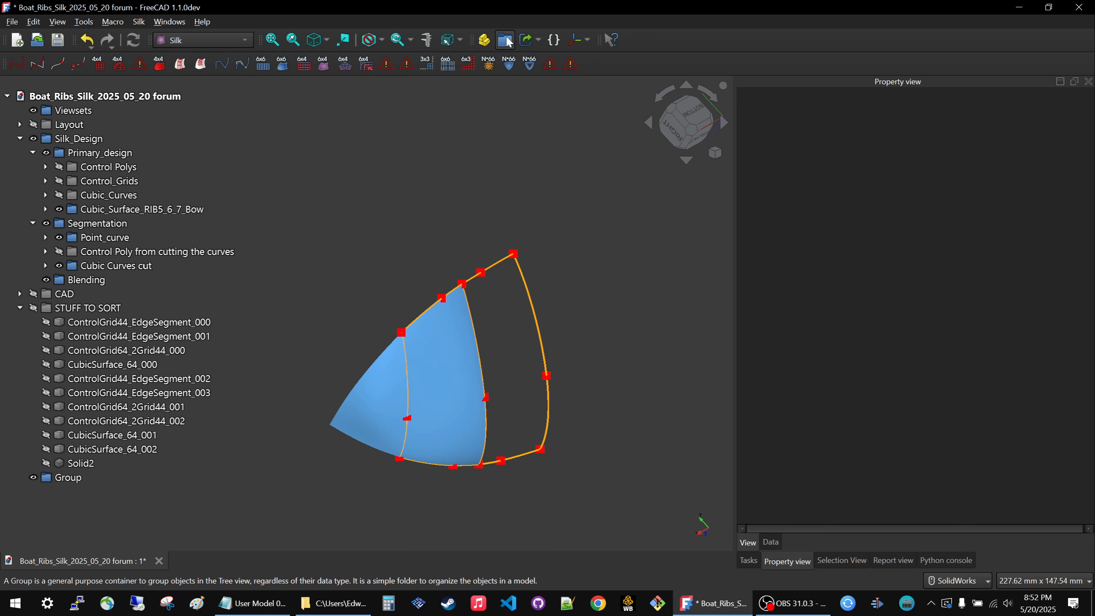
{"action": "left_click", "coordinate": [508, 40]}
{"action": "left_click", "coordinate": [71, 477]}
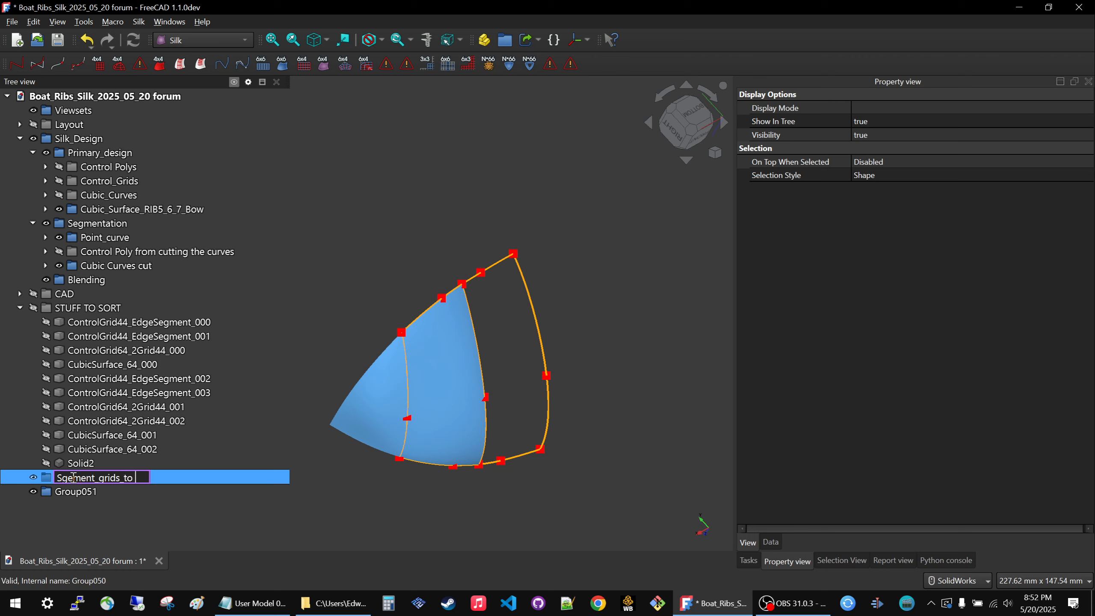
{"action": "type", "text": "estor"}
{"action": "key", "text": "Return"}
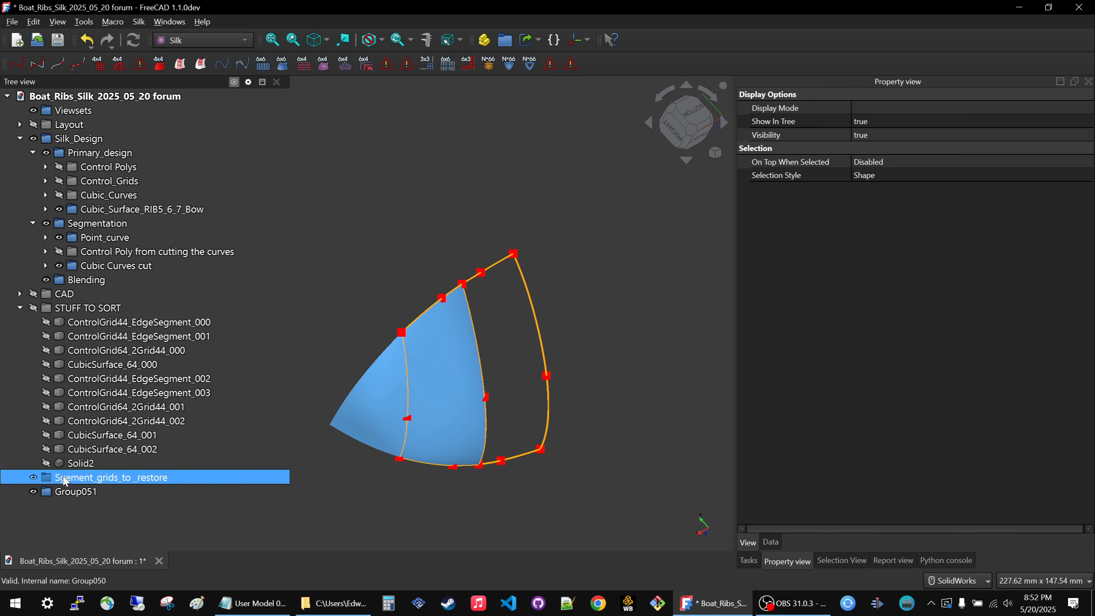
{"action": "left_click", "coordinate": [64, 480]}
{"action": "left_click", "coordinate": [71, 482]}
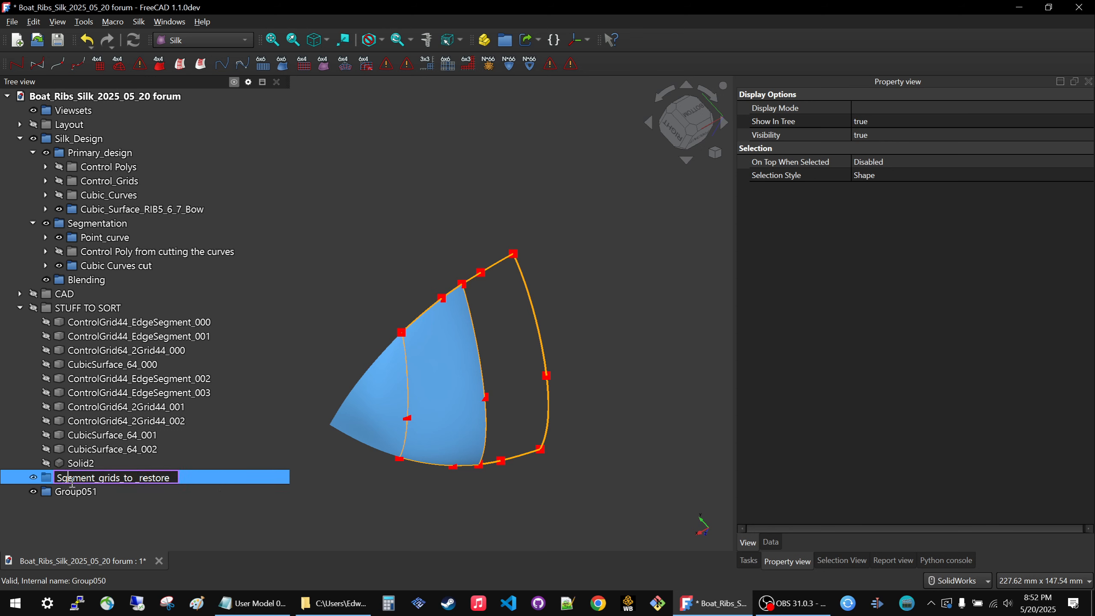
{"action": "key", "text": "Delete"}
{"action": "type", "text": "g"}
Copy the first new group's name to Group051 and change its ending so it reads Segment_grids_to _blend.
{"action": "left_click_drag", "start_coordinate": [175, 479], "coordinate": [27, 483]}
{"action": "key", "text": "ctrl+c"}
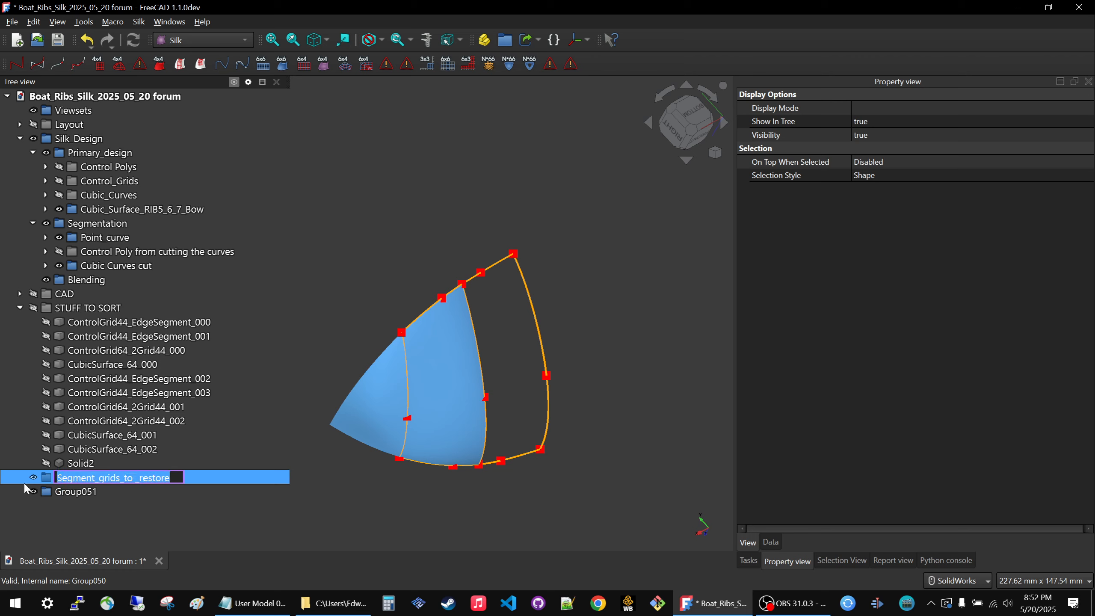
{"action": "left_click", "coordinate": [136, 542]}
{"action": "left_click", "coordinate": [72, 497]}
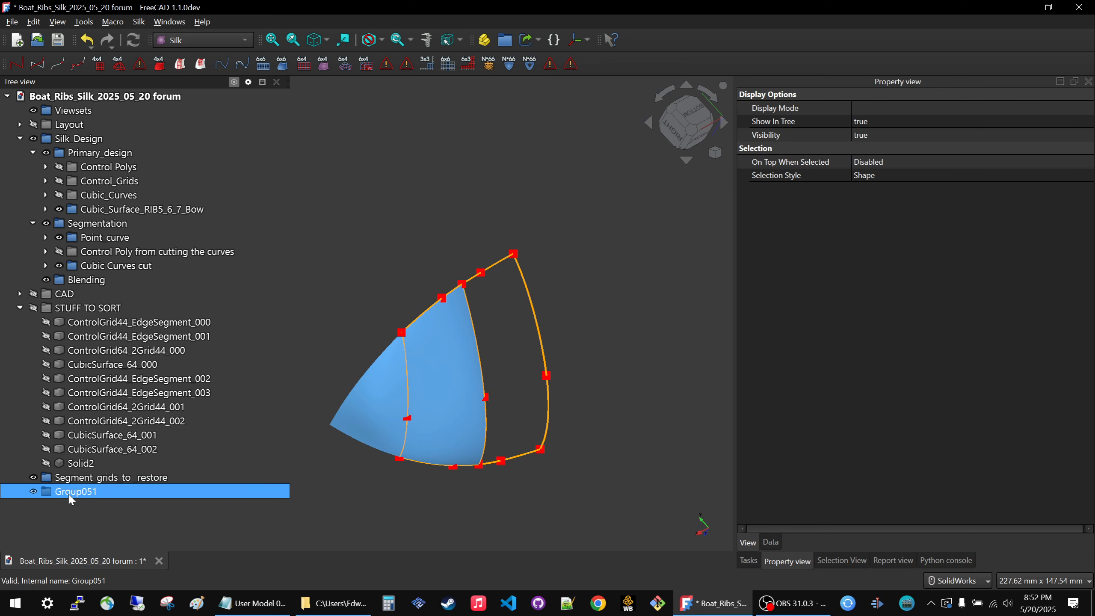
{"action": "left_click", "coordinate": [71, 500]}
{"action": "key", "text": "ctrl+v"}
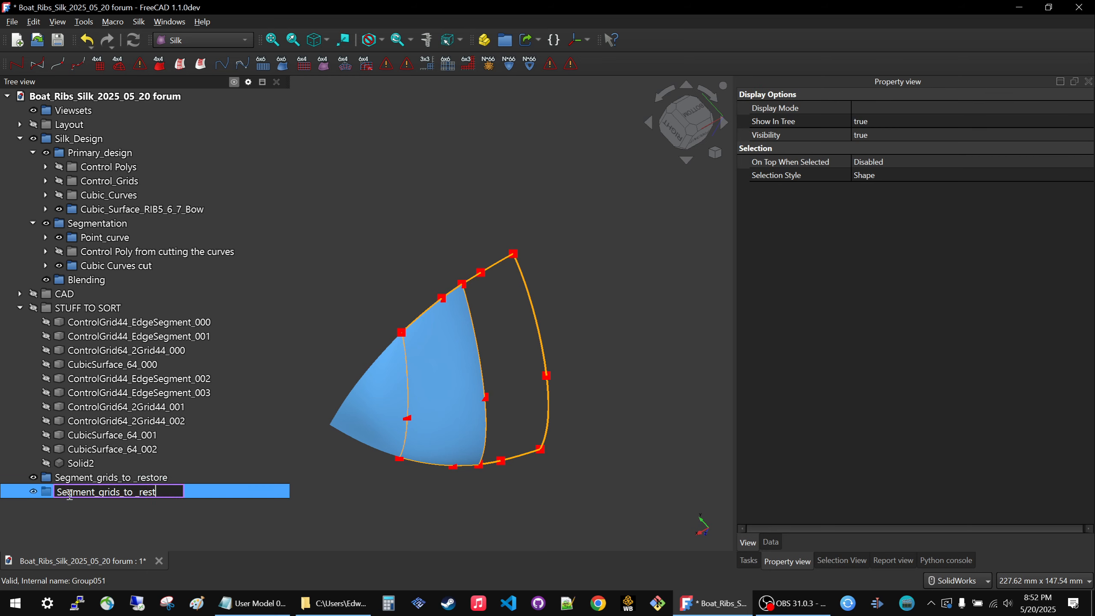
{"action": "type", "text": "blend"}
{"action": "key", "text": "Return"}
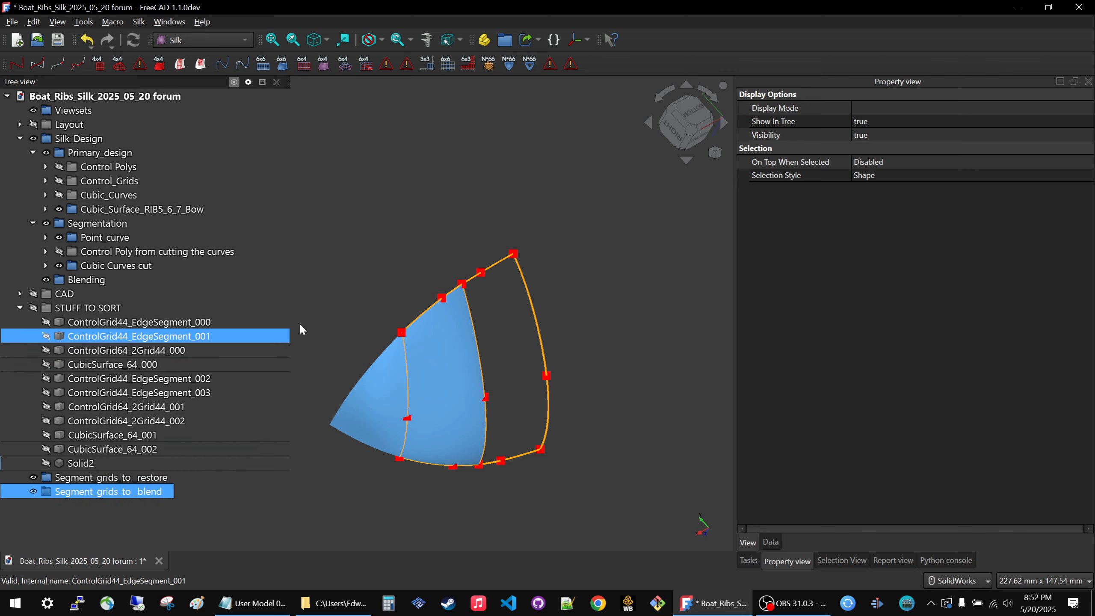
Move the Segment_grids_to _restore and Segment_grids_to _blend groups into the Segmentation group.
{"action": "left_click", "coordinate": [395, 274]}
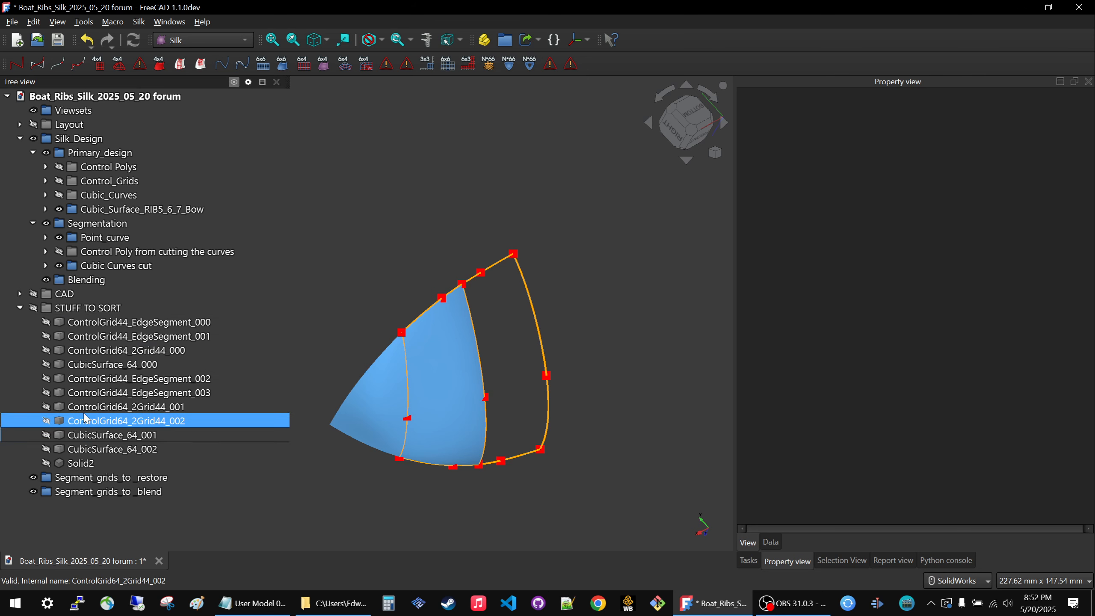
{"action": "left_click_drag", "start_coordinate": [86, 482], "coordinate": [111, 227]}
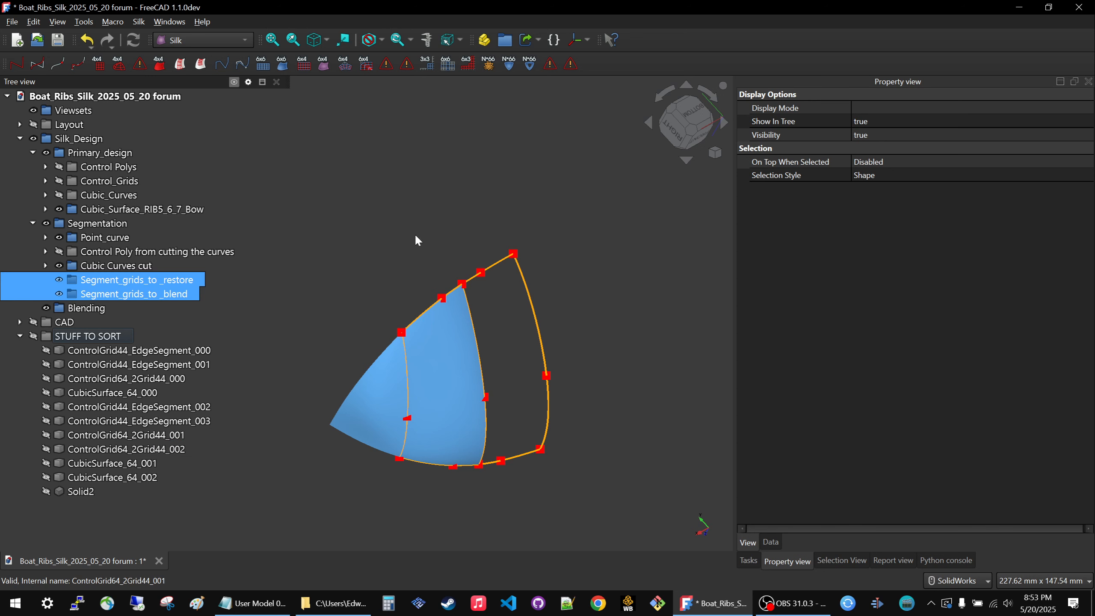
{"action": "left_click", "coordinate": [435, 341]}
{"action": "left_click", "coordinate": [45, 209]}
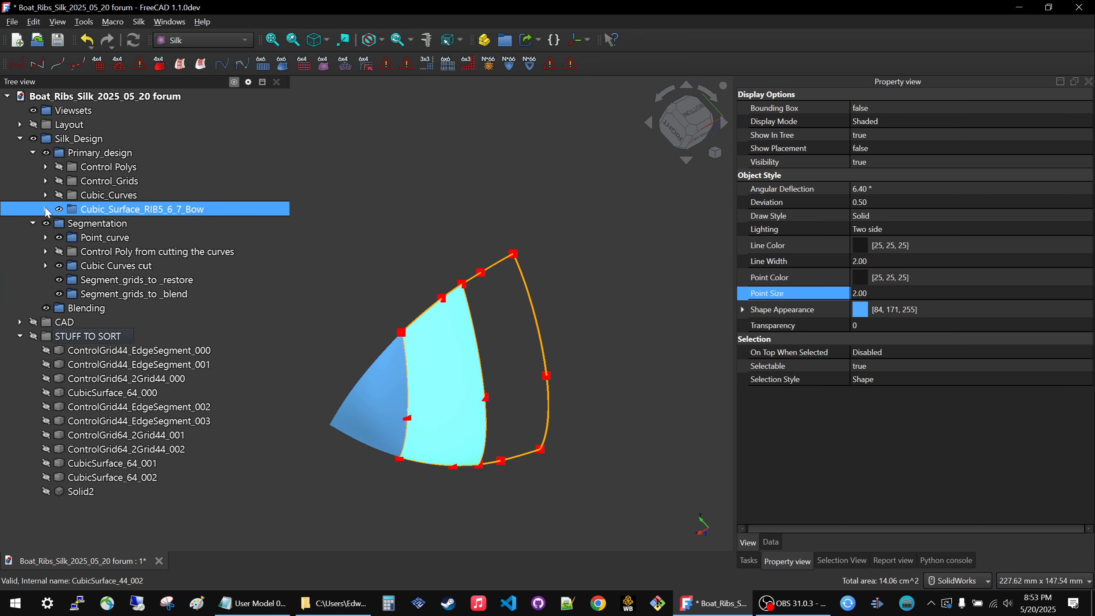
{"action": "left_click", "coordinate": [436, 168]}
Preview ControlGrid44_EdgeSegment_000 by toggling its visibility, and move it hidden into the Segment_grids_to _blend group.
{"action": "left_click", "coordinate": [104, 350]}
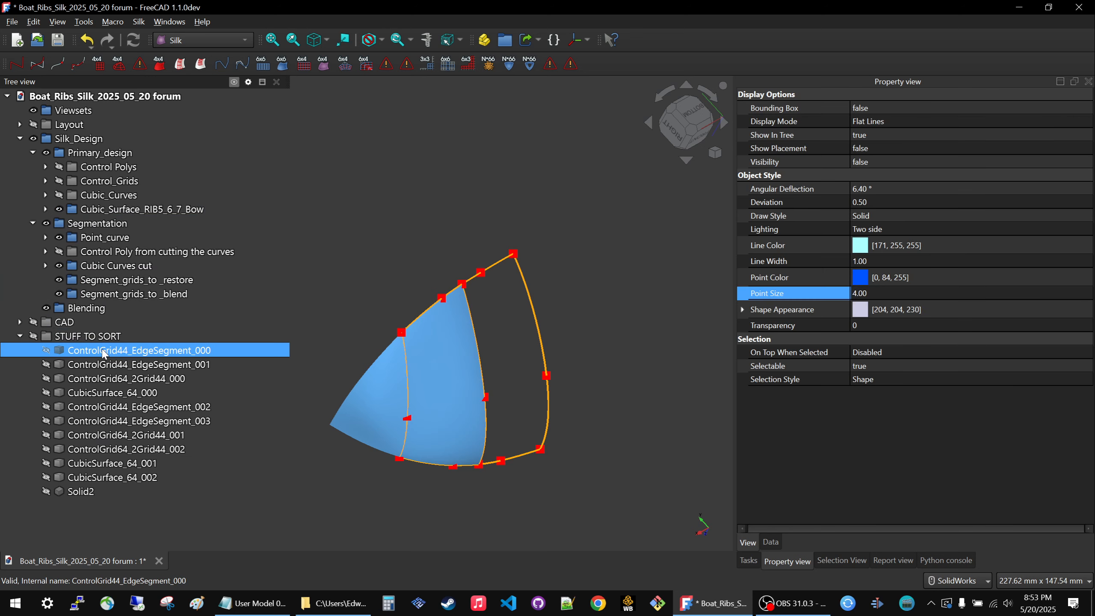
{"action": "key", "text": "space"}
{"action": "key", "text": "space"}
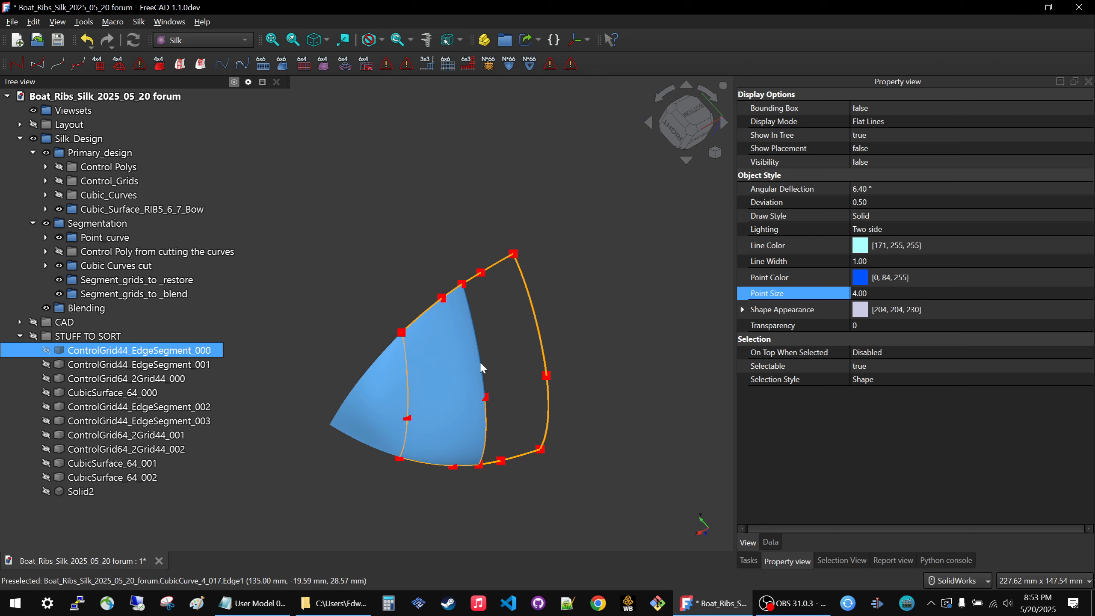
{"action": "key", "text": "space"}
{"action": "key", "text": "space"}
{"action": "left_click_drag", "start_coordinate": [84, 351], "coordinate": [166, 297]}
Show ControlGrid44_EdgeSegment_001 on the model and move it into the Segment_grids_to _blend group.
{"action": "left_click", "coordinate": [143, 352]}
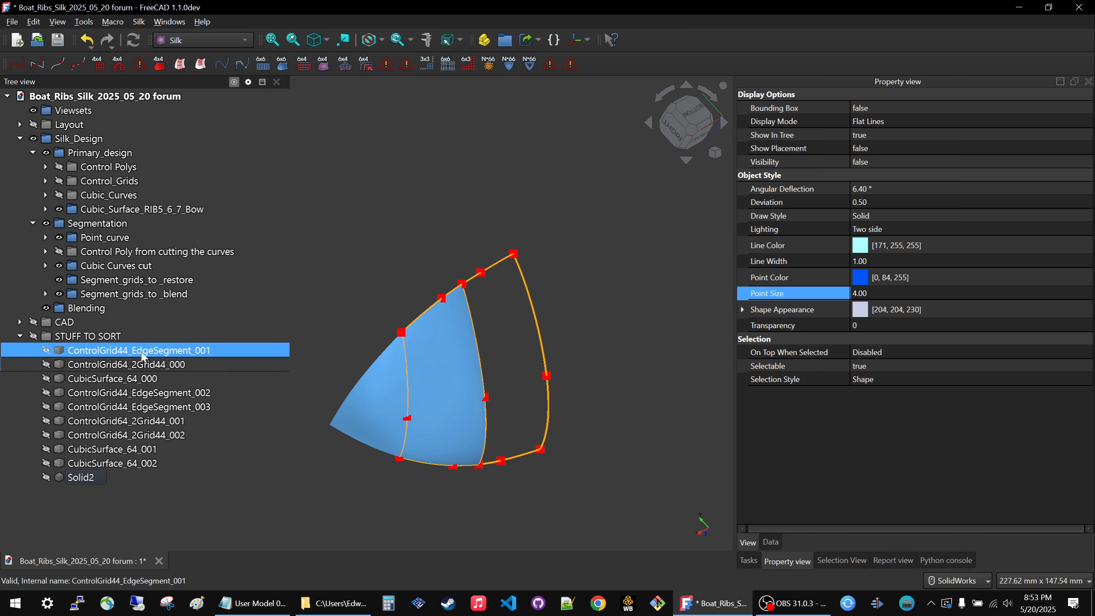
{"action": "key", "text": "space"}
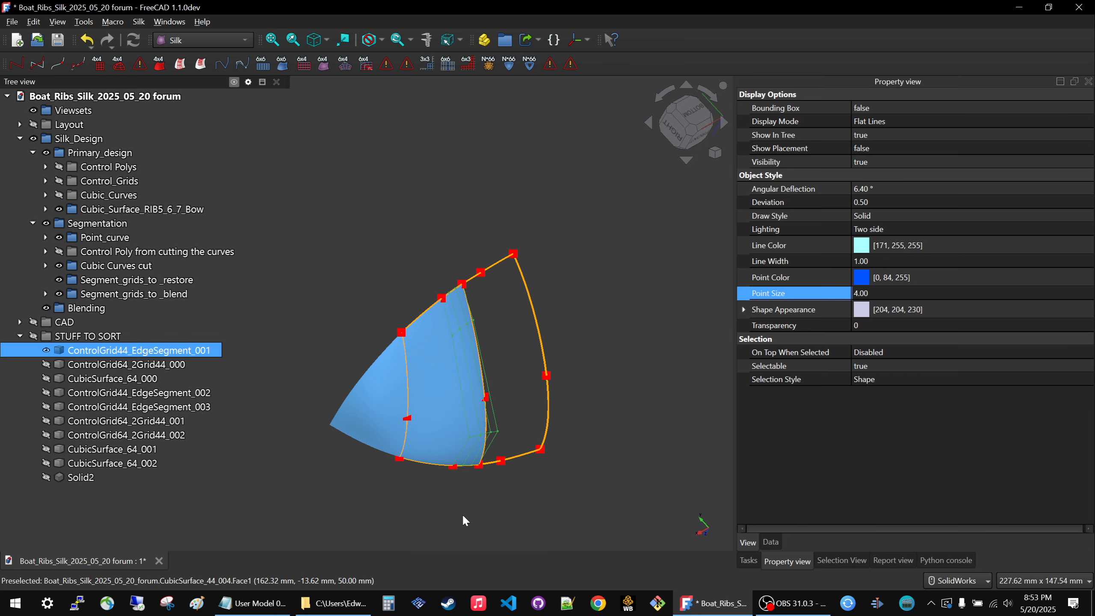
{"action": "left_click", "coordinate": [435, 492]}
{"action": "middle_click_drag", "start_coordinate": [434, 491], "coordinate": [315, 460]}
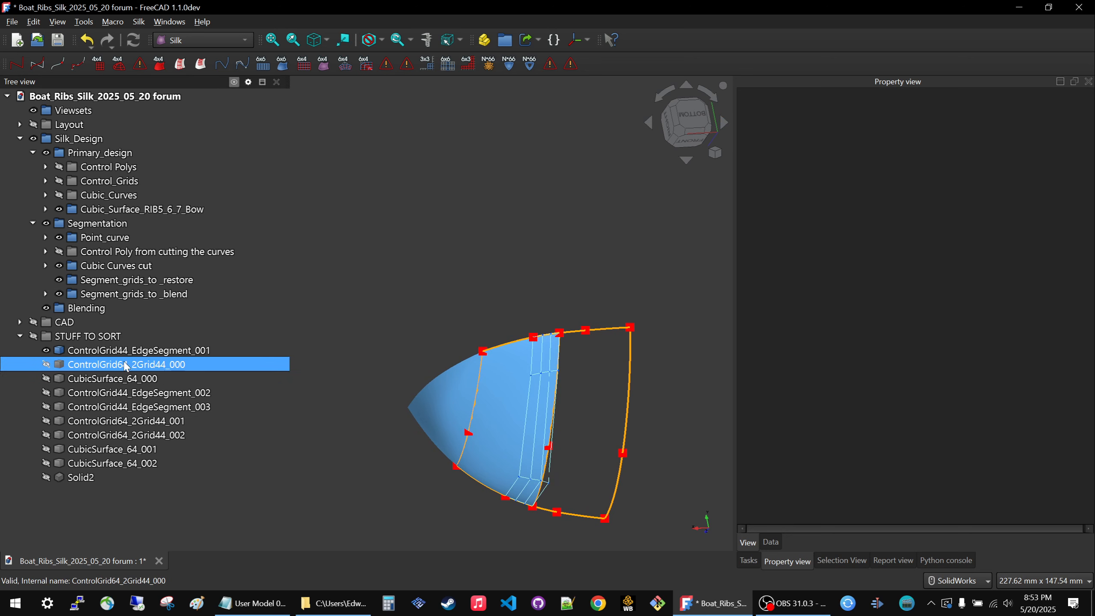
{"action": "left_click_drag", "start_coordinate": [117, 349], "coordinate": [182, 294]}
{"action": "left_click", "coordinate": [411, 317]}
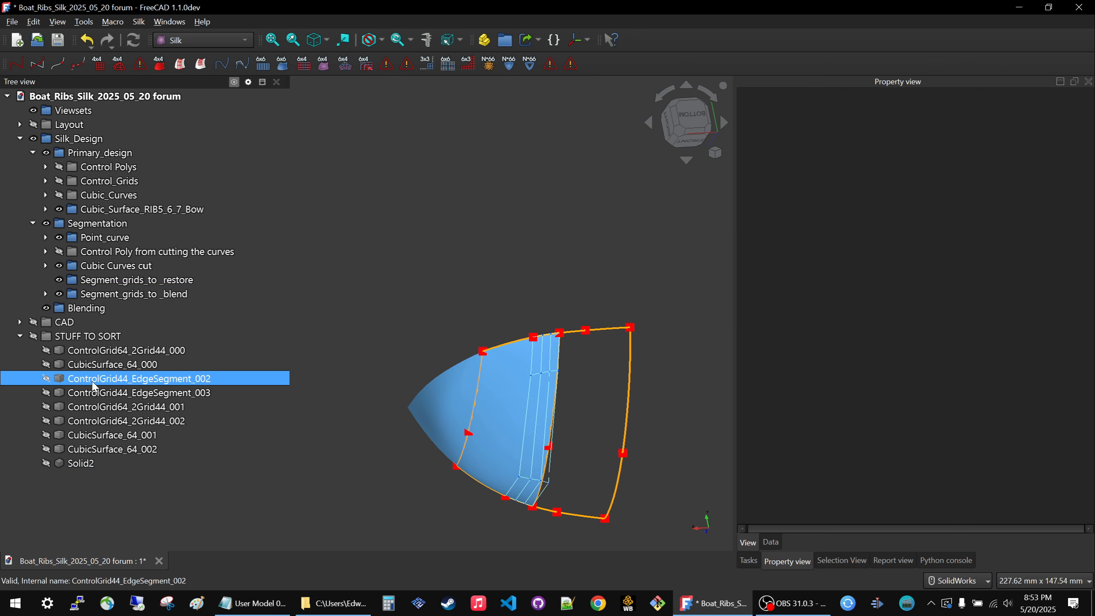
Preview ControlGrid64_2Grid44_000 on the model by toggling its visibility on and off.
{"action": "left_click", "coordinate": [84, 351]}
{"action": "key", "text": "space"}
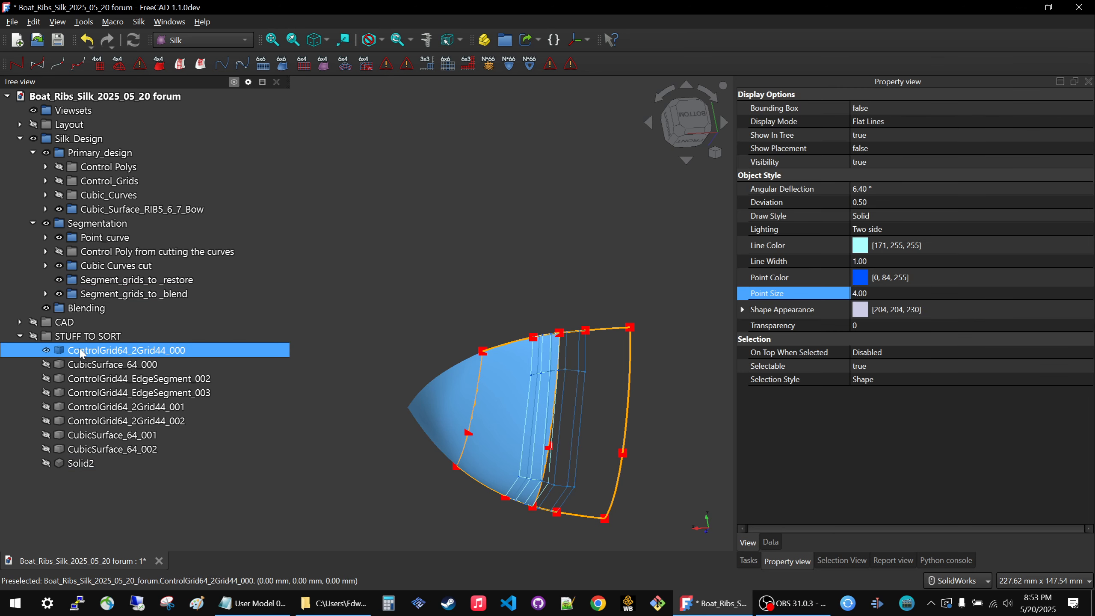
{"action": "key", "text": "space"}
Expand the Segment_grids_to _blend group and hide it together with its edge segment grids.
{"action": "left_click", "coordinate": [46, 294]}
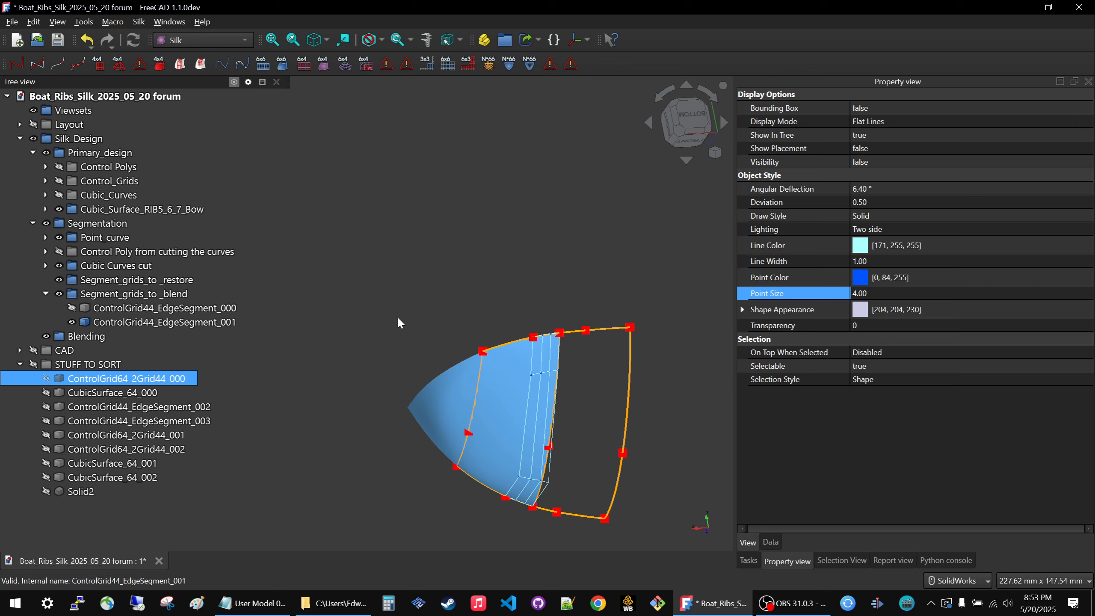
{"action": "left_click", "coordinate": [417, 279]}
{"action": "left_click", "coordinate": [106, 294]}
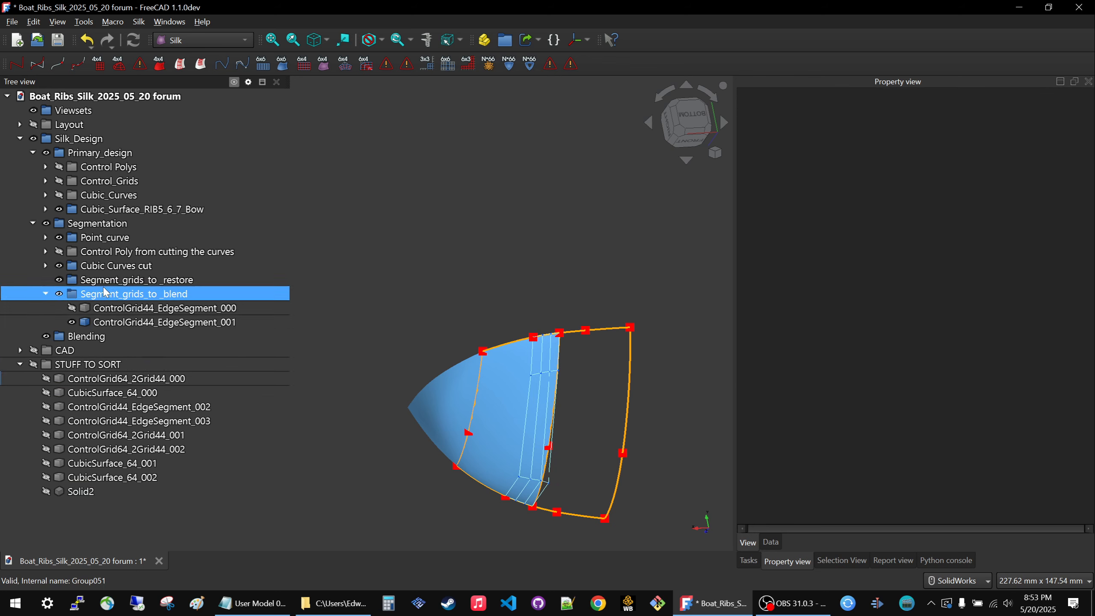
{"action": "key", "text": "space"}
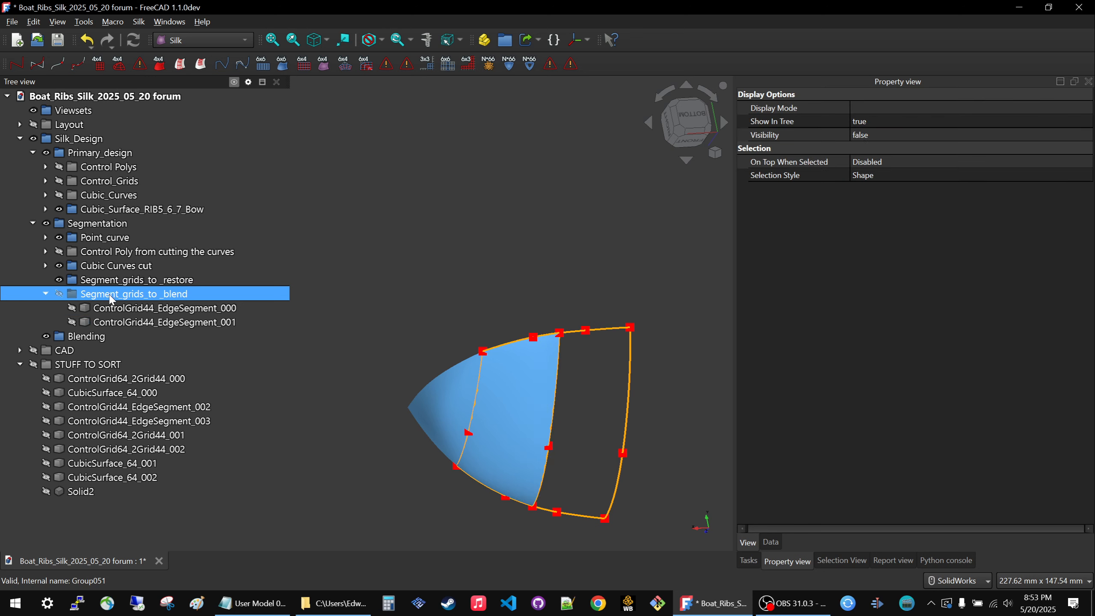
Show ControlGrid64_2Grid44_000 and examine how its grid lines cross the aft edge of the blue bow surface.
{"action": "left_click", "coordinate": [108, 378]}
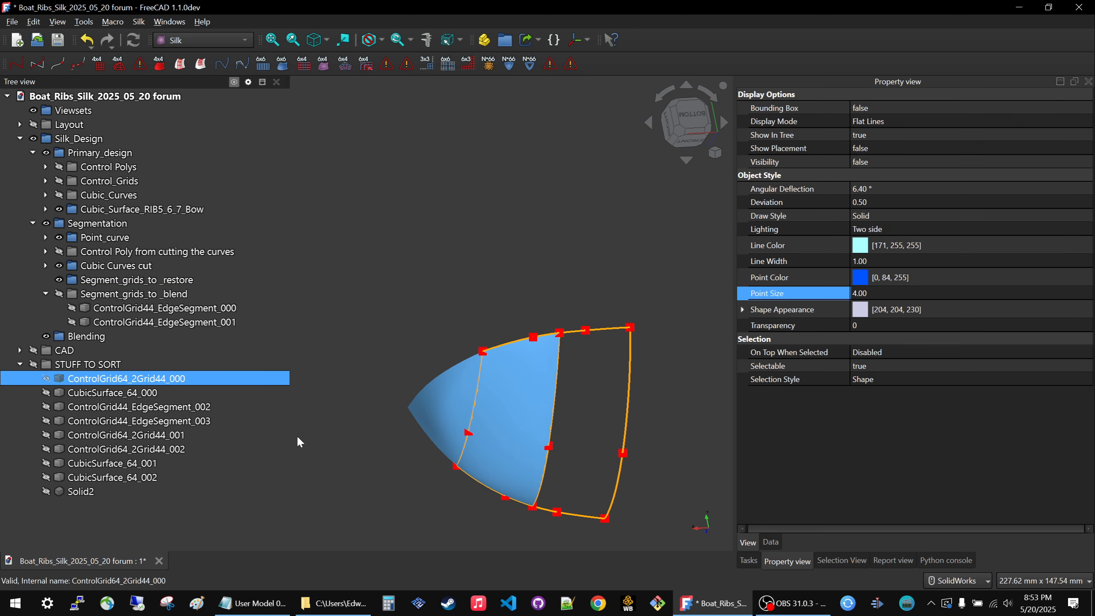
{"action": "key", "text": "space"}
{"action": "middle_click_drag", "start_coordinate": [437, 486], "coordinate": [463, 394]}
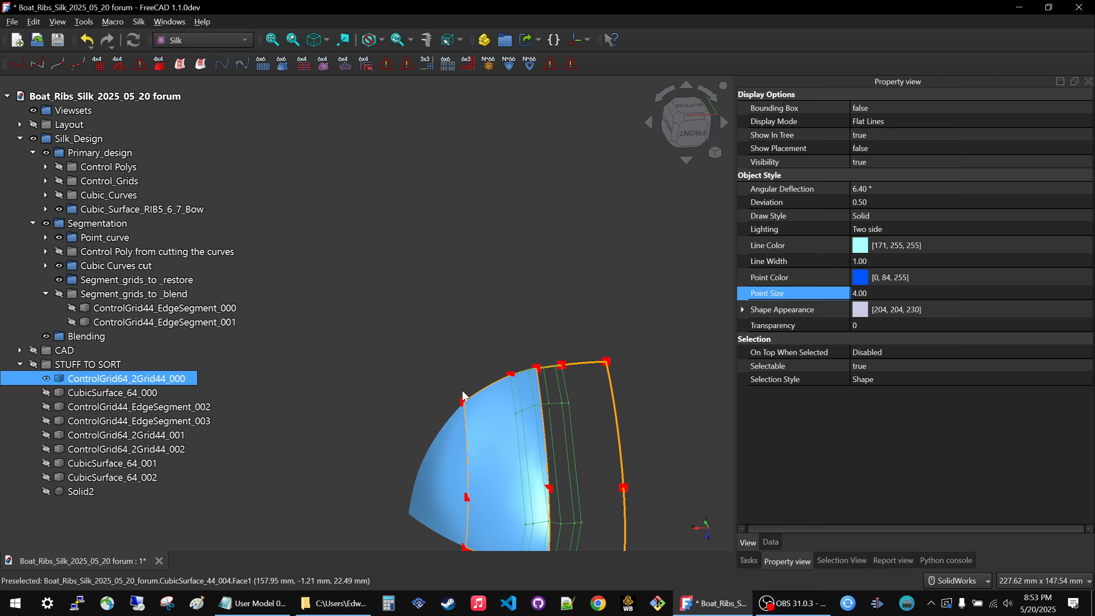
{"action": "scroll", "coordinate": [512, 334], "scroll_direction": "down", "scroll_amount": 3}
{"action": "scroll", "coordinate": [568, 485], "scroll_direction": "up", "scroll_amount": 3}
{"action": "scroll", "coordinate": [507, 406], "scroll_direction": "up", "scroll_amount": 5}
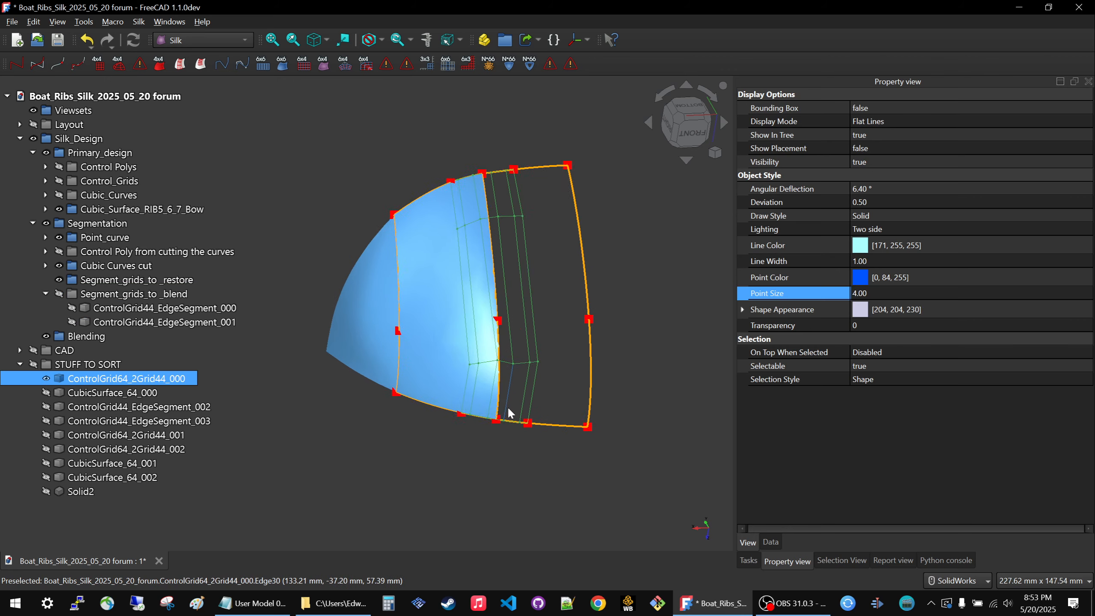
{"action": "scroll", "coordinate": [580, 439], "scroll_direction": "down", "scroll_amount": 6}
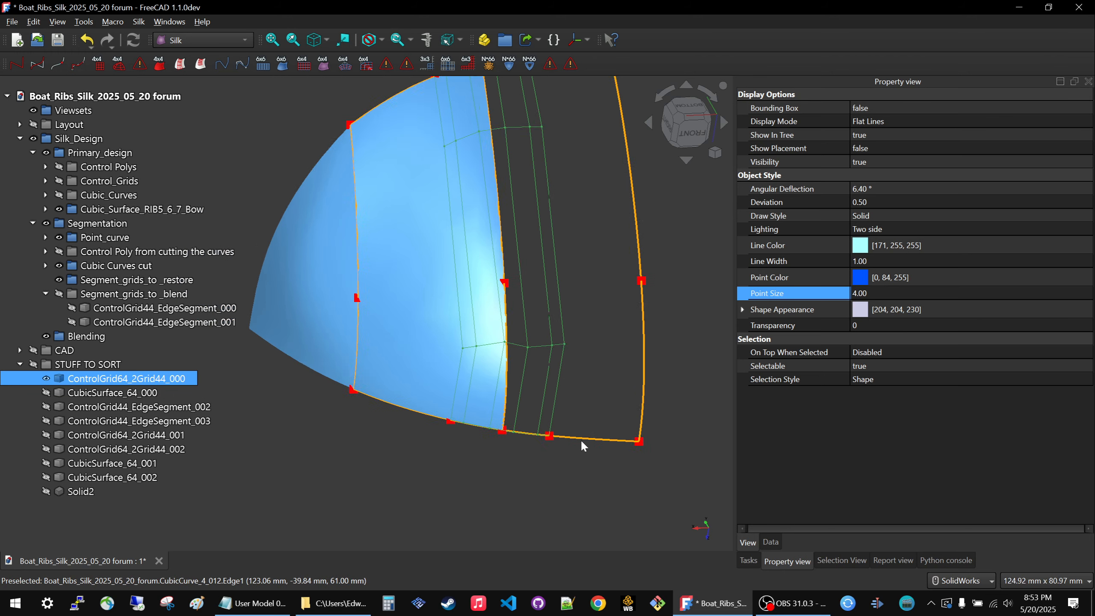
{"action": "scroll", "coordinate": [539, 385], "scroll_direction": "up", "scroll_amount": 4}
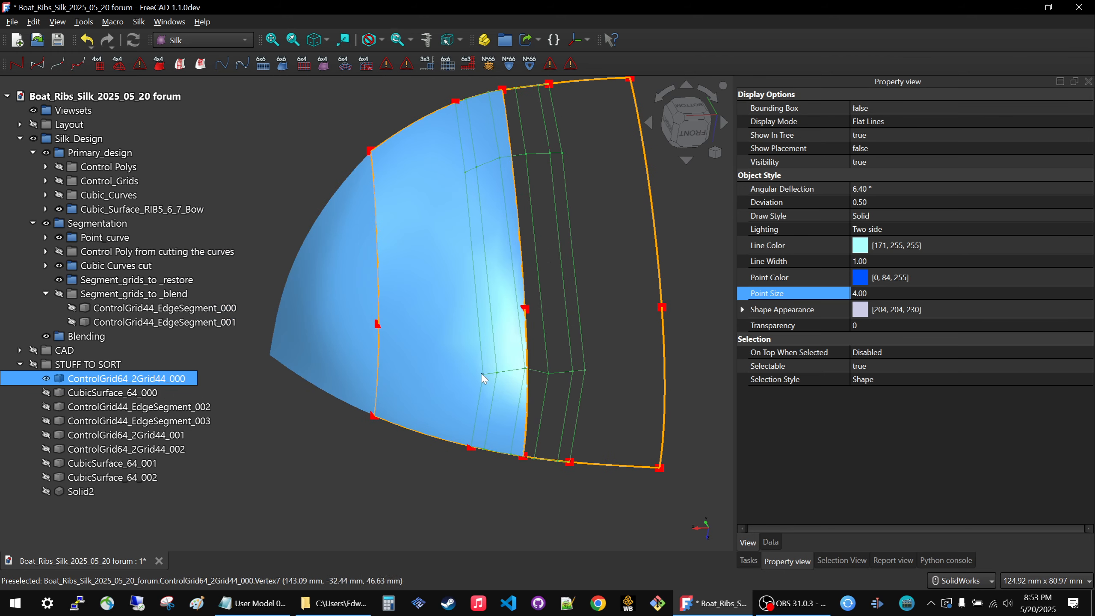
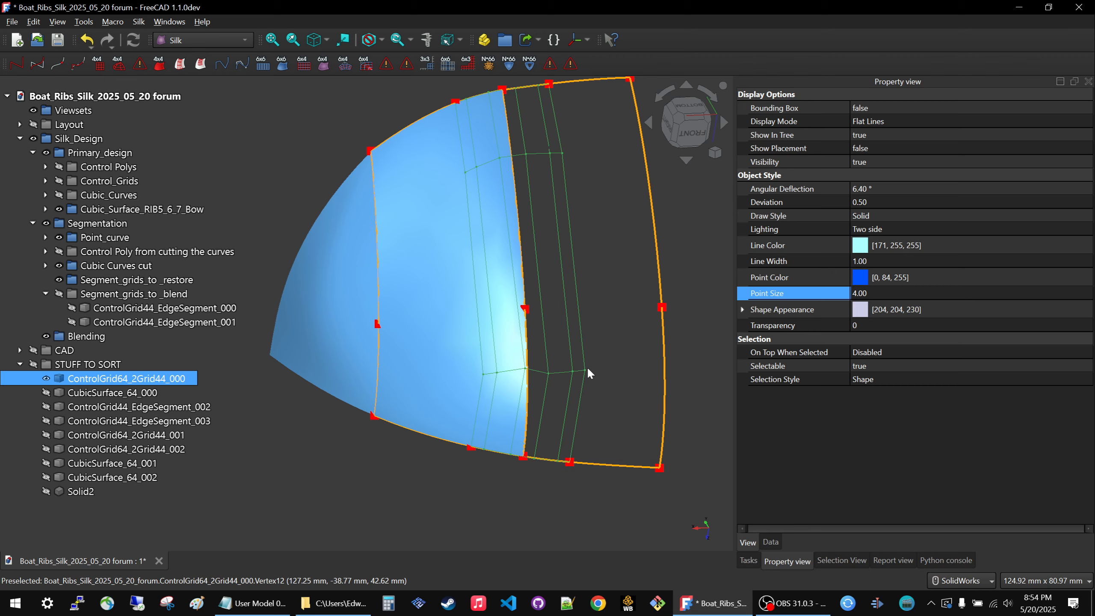
Compare ControlGrid64_2Grid44_000 with the Segment_grids_to _blend grids by toggling their visibility on the model.
{"action": "scroll", "coordinate": [591, 363], "scroll_direction": "down", "scroll_amount": 2}
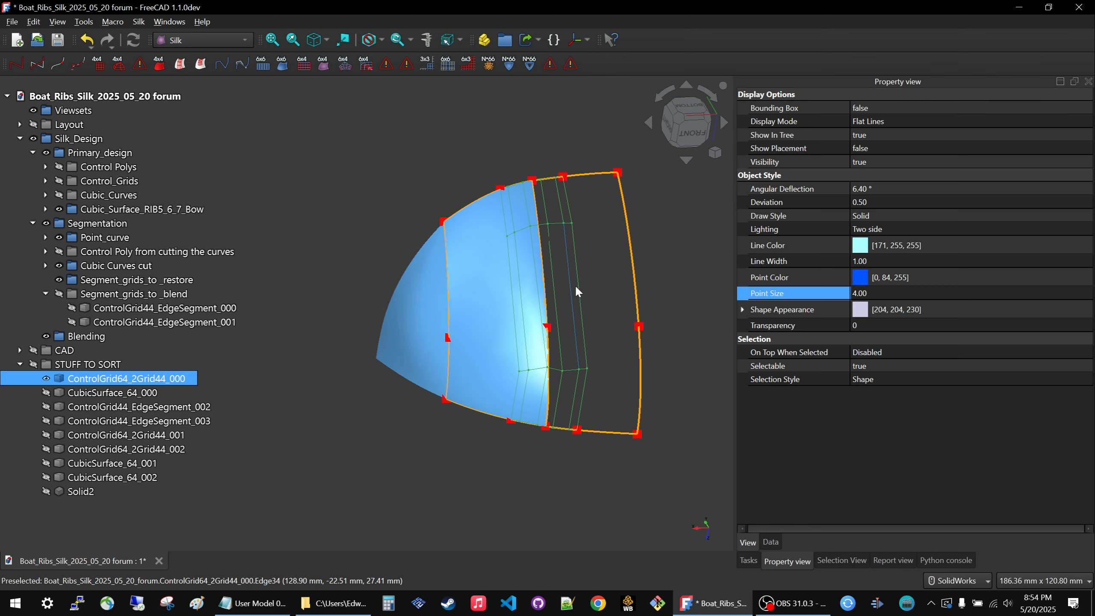
{"action": "key", "text": "space"}
{"action": "key", "text": "space"}
{"action": "key", "text": "space"}
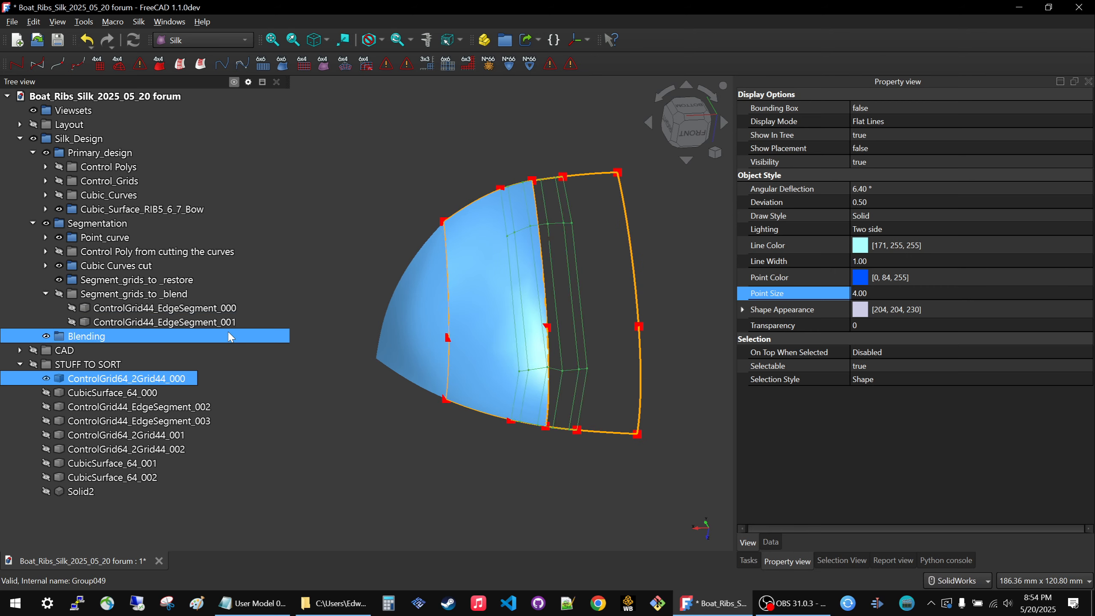
{"action": "left_click", "coordinate": [133, 294]}
{"action": "key", "text": "space"}
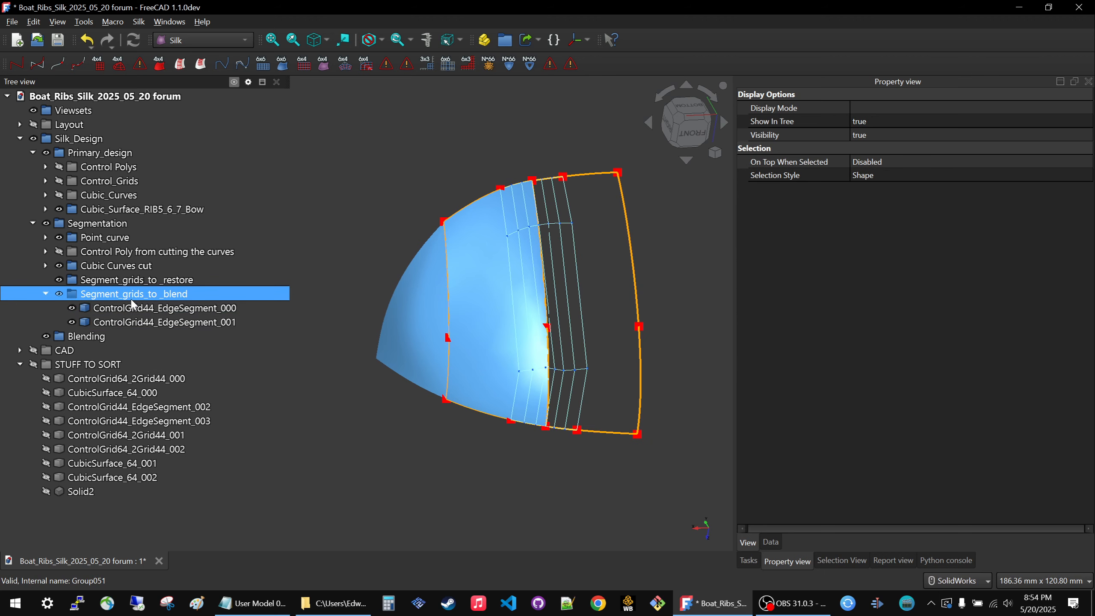
{"action": "key", "text": "space"}
{"action": "key", "text": "space"}
Hide the CubicSurface_44_RIB7_RIB6 surface and the Segment_grids_to _blend group.
{"action": "left_click", "coordinate": [472, 302]}
{"action": "key", "text": "space"}
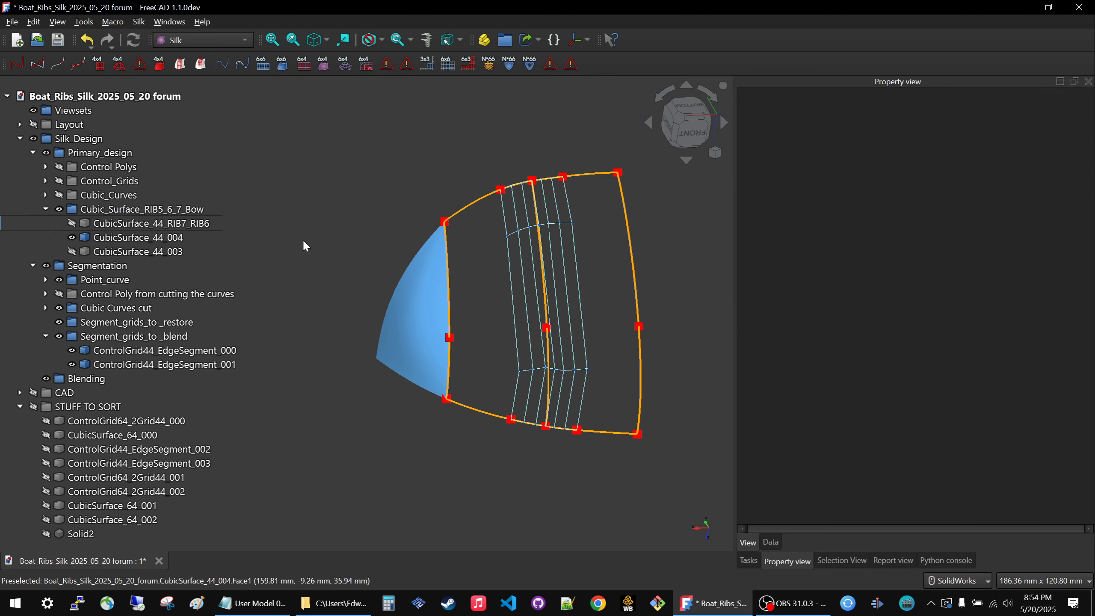
{"action": "left_click", "coordinate": [103, 364]}
{"action": "left_click", "coordinate": [113, 336]}
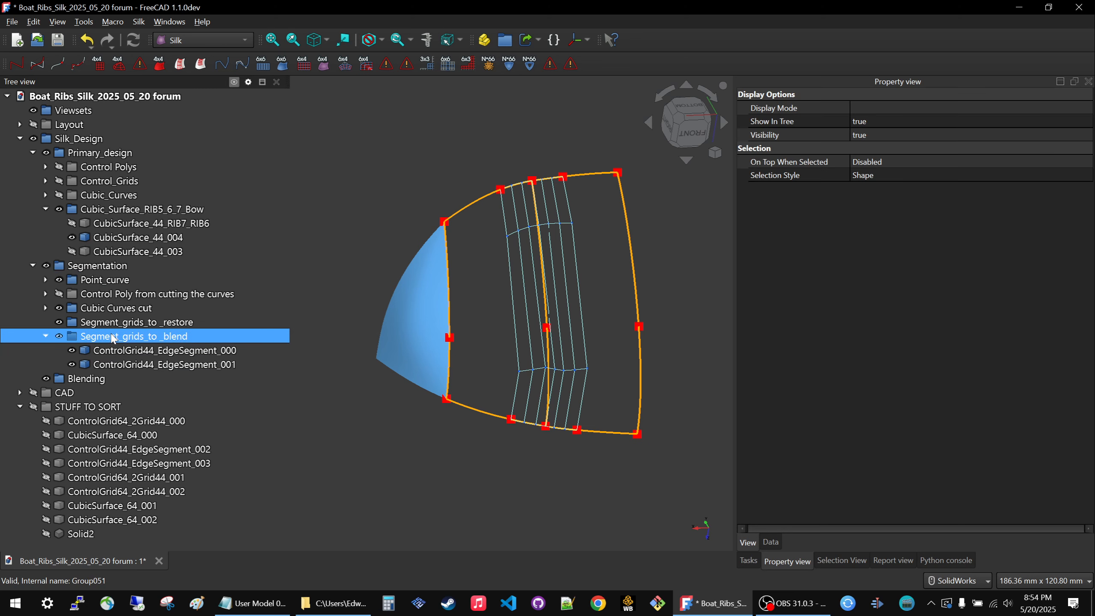
{"action": "key", "text": "space"}
{"action": "key", "text": "space"}
{"action": "key", "text": "space"}
{"action": "key", "text": "space"}
{"action": "key", "text": "space"}
{"action": "key", "text": "space"}
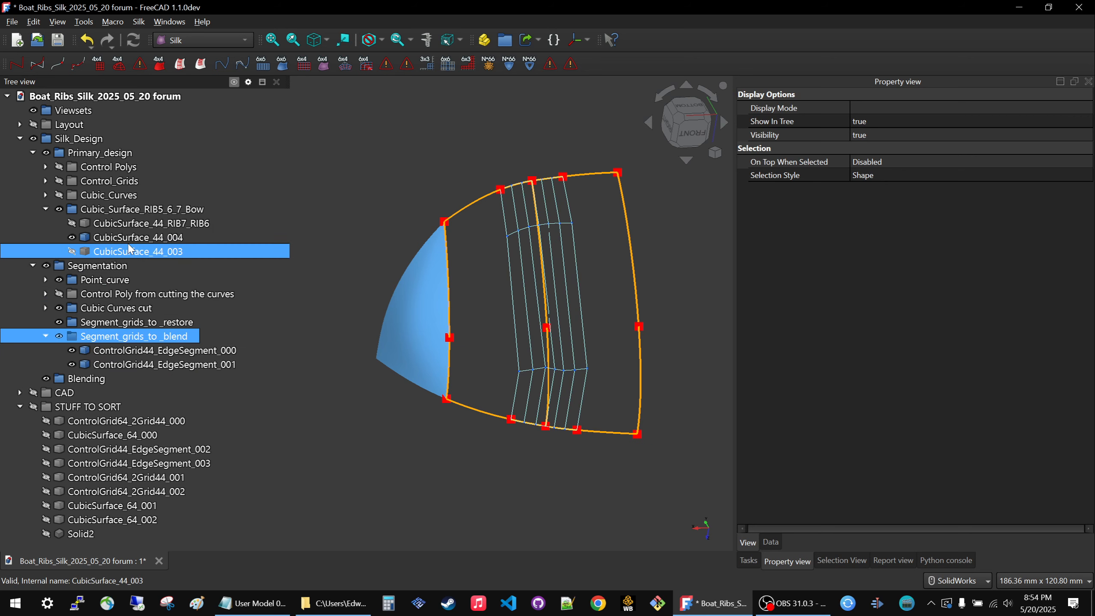
{"action": "key", "text": "space"}
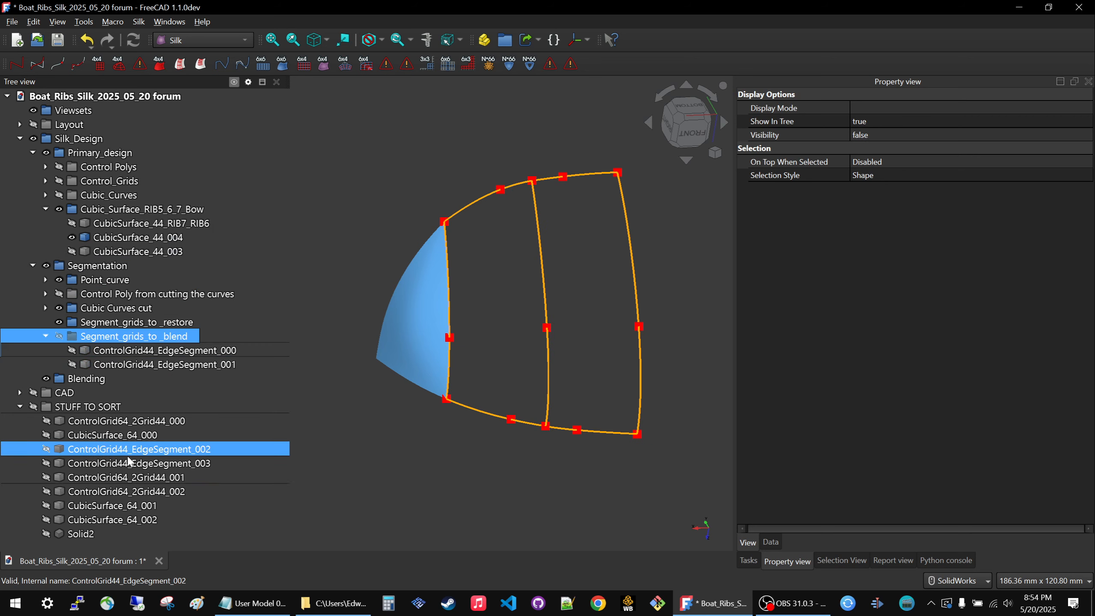
Show ControlGrid64_2Grid44_000 on the model and move it from STUFF TO SORT into the Blending group.
{"action": "left_click", "coordinate": [94, 422]}
{"action": "key", "text": "space"}
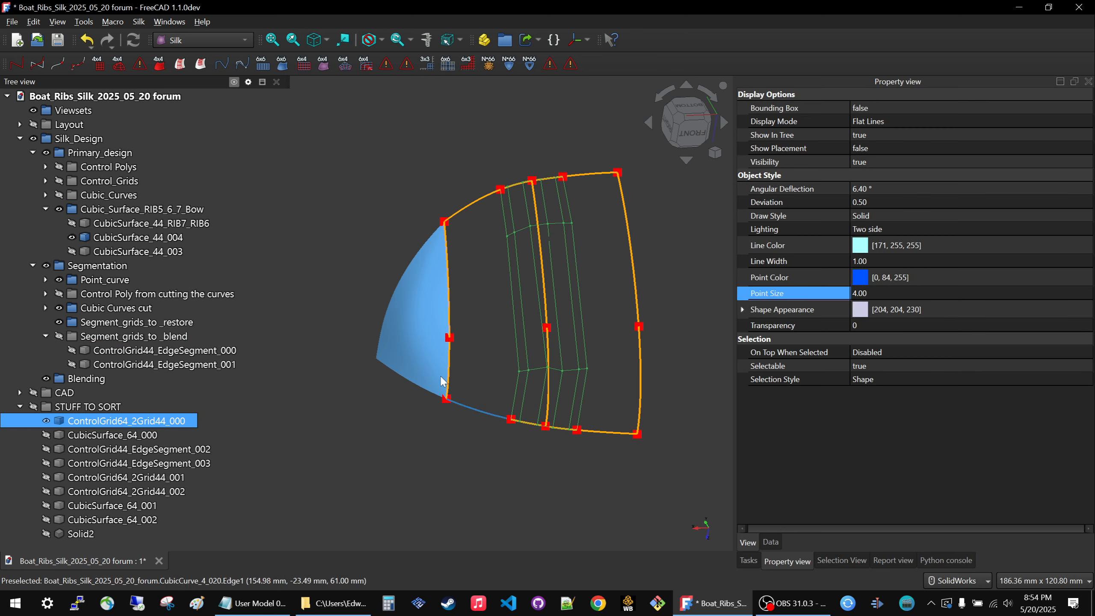
{"action": "scroll", "coordinate": [424, 360], "scroll_direction": "down", "scroll_amount": 2}
{"action": "scroll", "coordinate": [502, 360], "scroll_direction": "up", "scroll_amount": 2}
{"action": "key", "text": "space"}
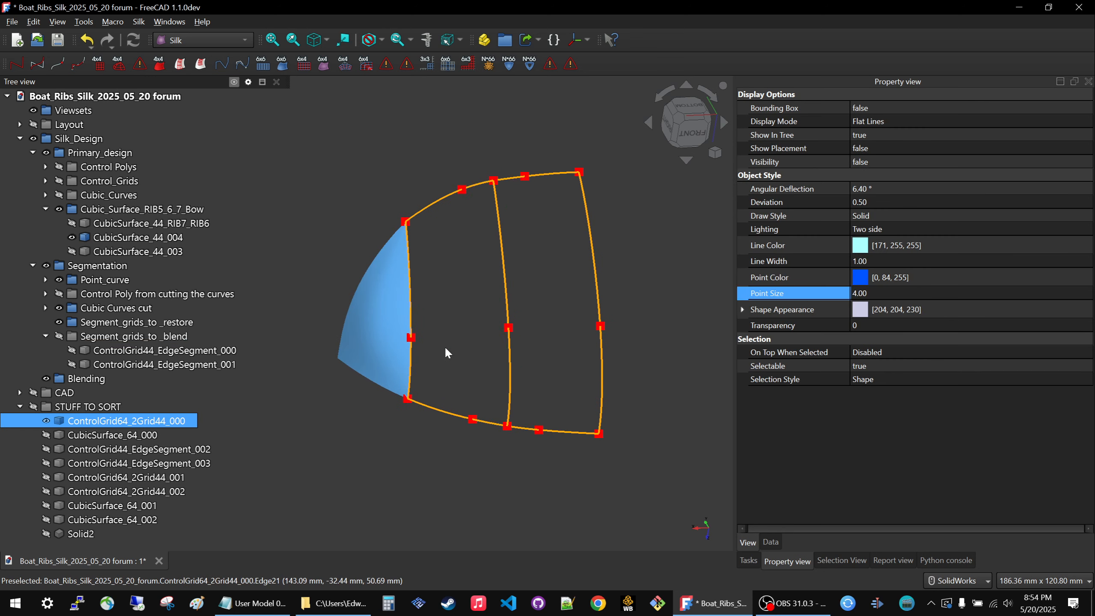
{"action": "key", "text": "space"}
{"action": "left_click_drag", "start_coordinate": [85, 426], "coordinate": [86, 379]}
{"action": "left_click", "coordinate": [438, 485]}
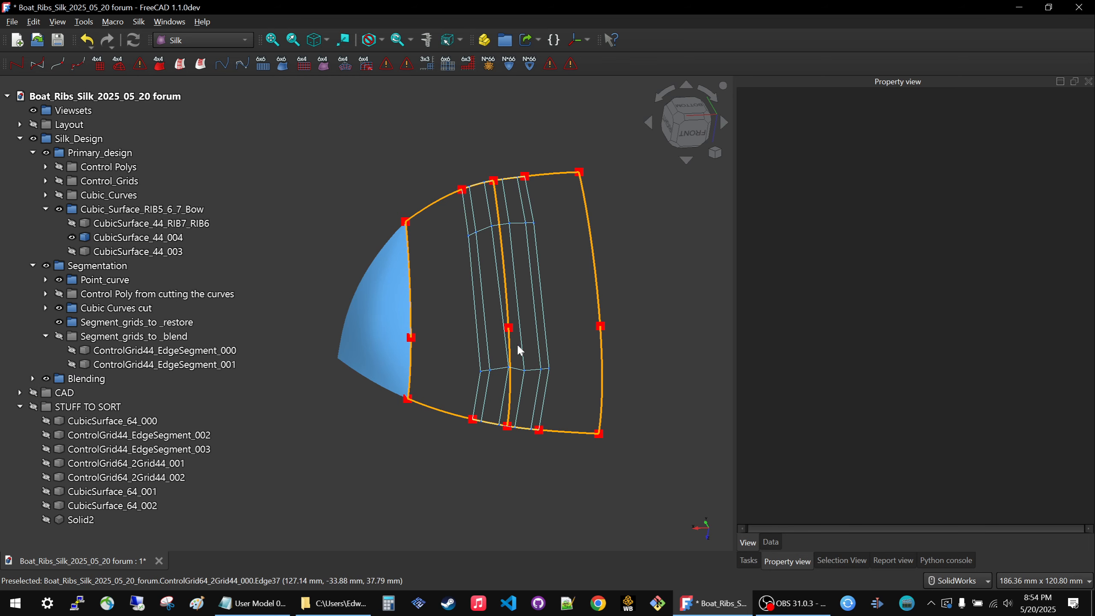
Show CubicSurface_64_000 on the model and move it from STUFF TO SORT into the Blending group.
{"action": "left_click", "coordinate": [197, 422]}
{"action": "key", "text": "space"}
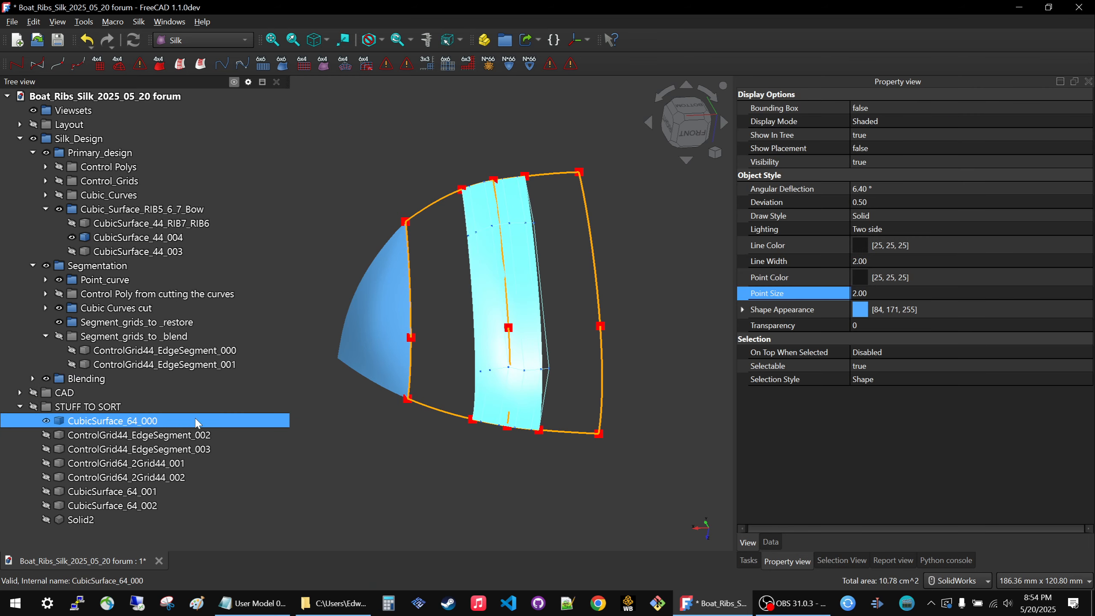
{"action": "left_click", "coordinate": [503, 478]}
{"action": "middle_click_drag", "start_coordinate": [449, 423], "coordinate": [444, 393]}
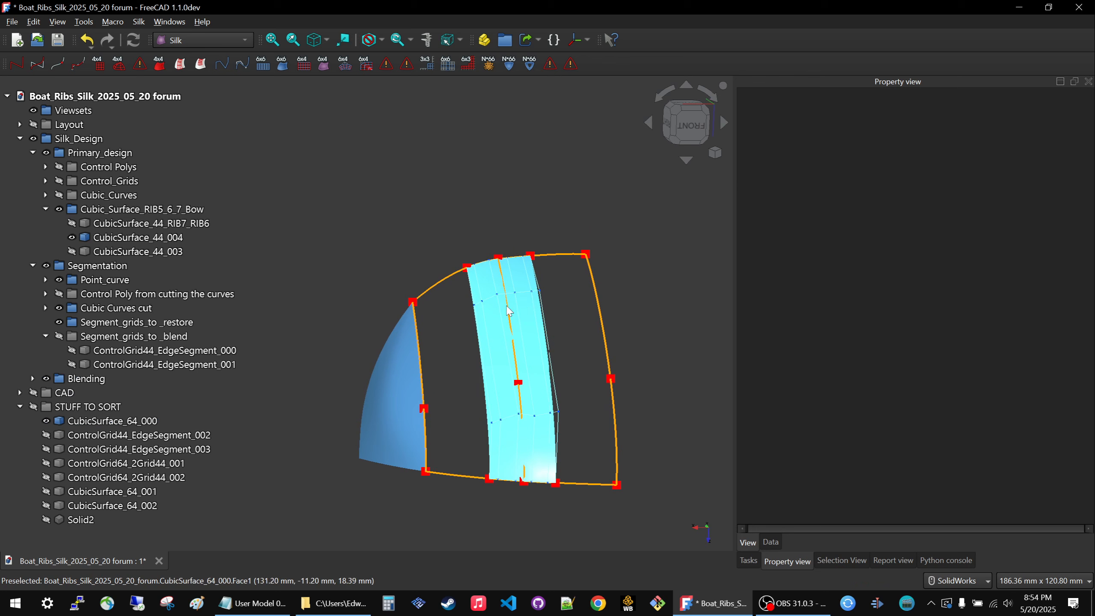
{"action": "left_click_drag", "start_coordinate": [96, 420], "coordinate": [99, 381]}
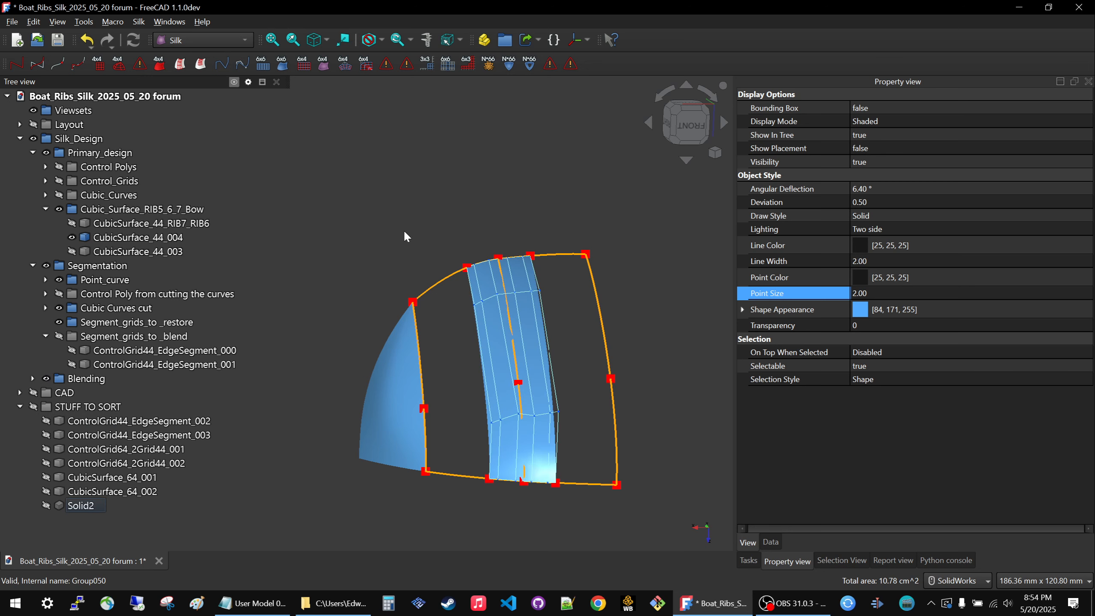
Expand the Blending group and hide ControlGrid64_2Grid44_000, the Cubic Curves cut group and the Point_curve group.
{"action": "left_click", "coordinate": [32, 378]}
{"action": "left_click", "coordinate": [129, 392]}
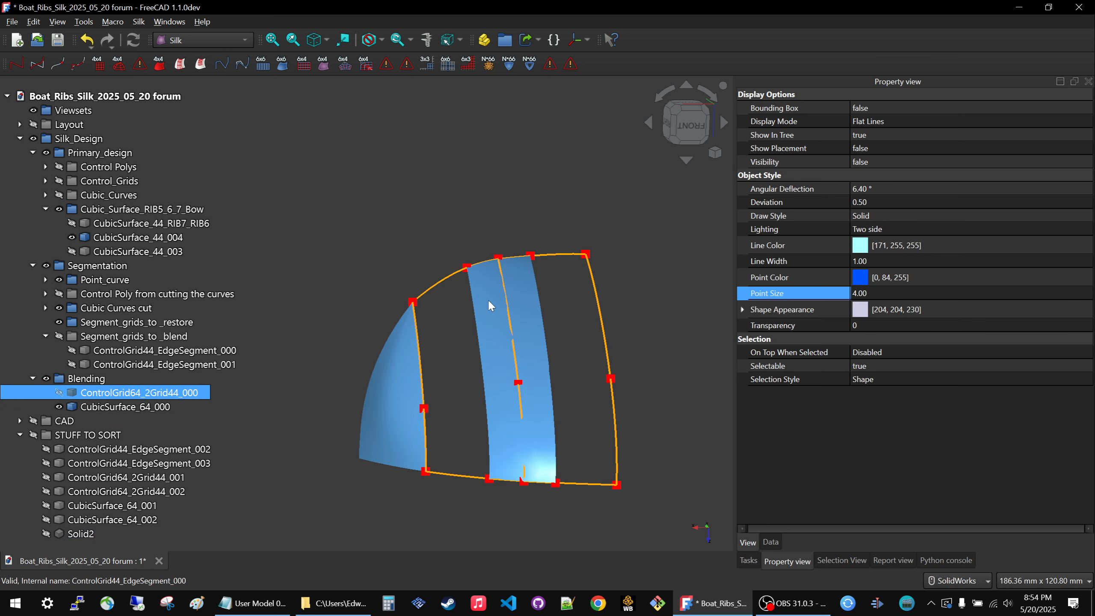
{"action": "left_click", "coordinate": [451, 302]}
{"action": "left_click", "coordinate": [97, 312]}
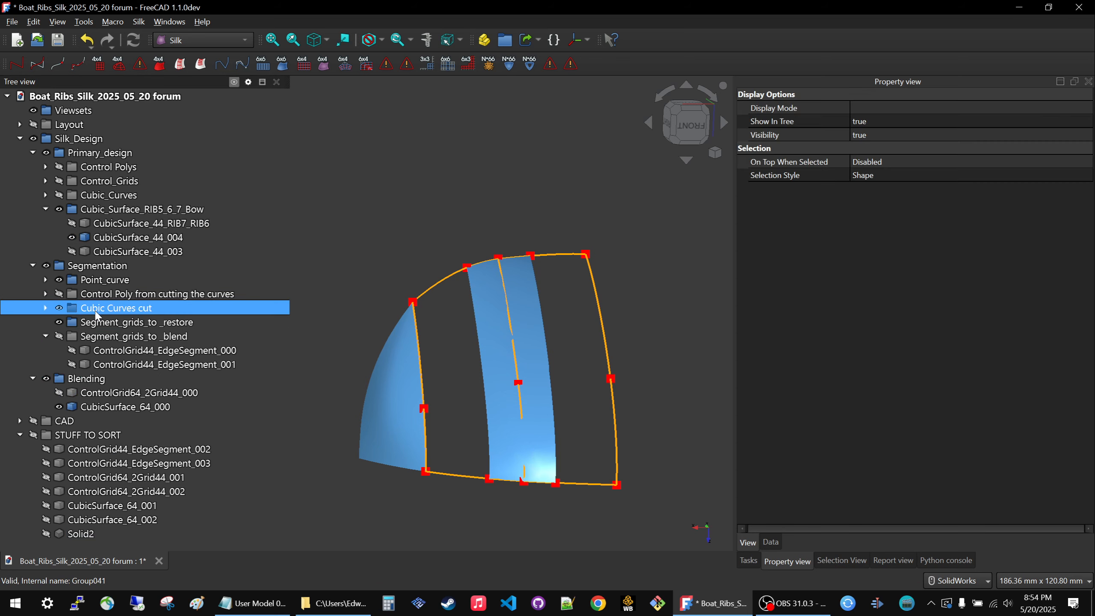
{"action": "key", "text": "space"}
{"action": "key", "text": "space"}
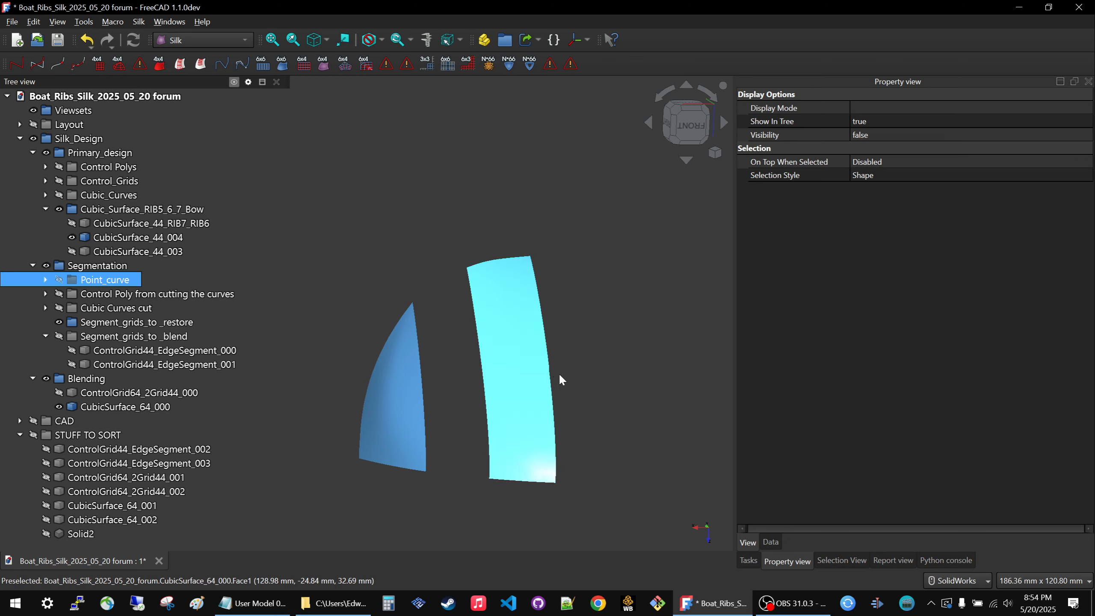
Examine the shape of the CubicSurface_64_000 blend strip beside the bow surface from several angles.
{"action": "middle_click_drag", "start_coordinate": [498, 381], "coordinate": [514, 283]}
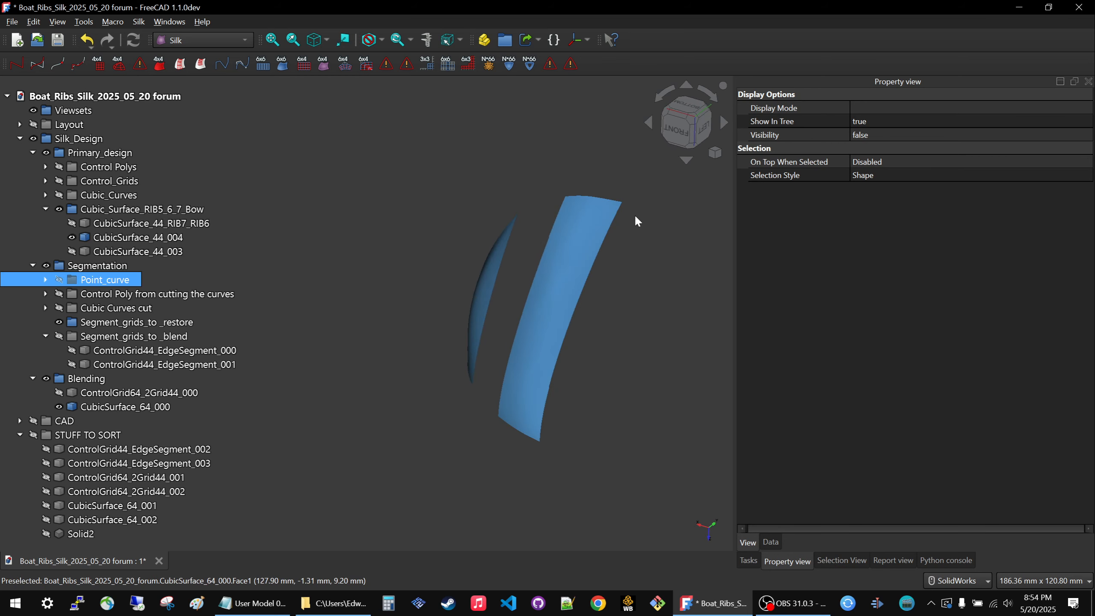
{"action": "scroll", "coordinate": [634, 214], "scroll_direction": "up", "scroll_amount": 3}
{"action": "middle_click_drag", "start_coordinate": [481, 160], "coordinate": [548, 185]}
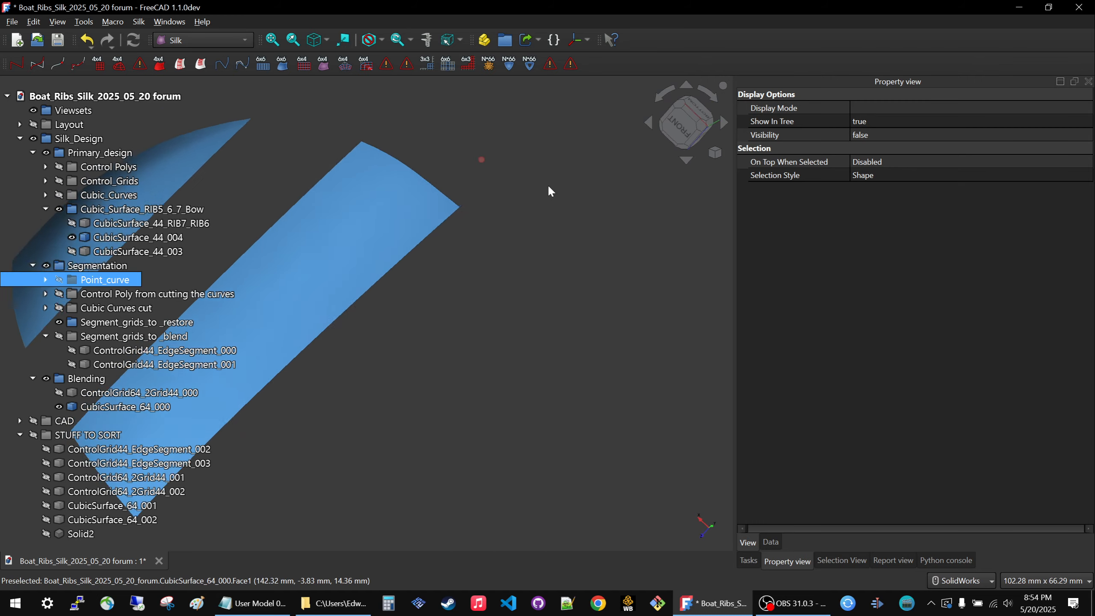
{"action": "scroll", "coordinate": [521, 201], "scroll_direction": "down", "scroll_amount": 5}
{"action": "scroll", "coordinate": [427, 242], "scroll_direction": "up", "scroll_amount": 6}
{"action": "middle_click_drag", "start_coordinate": [374, 180], "coordinate": [475, 273]}
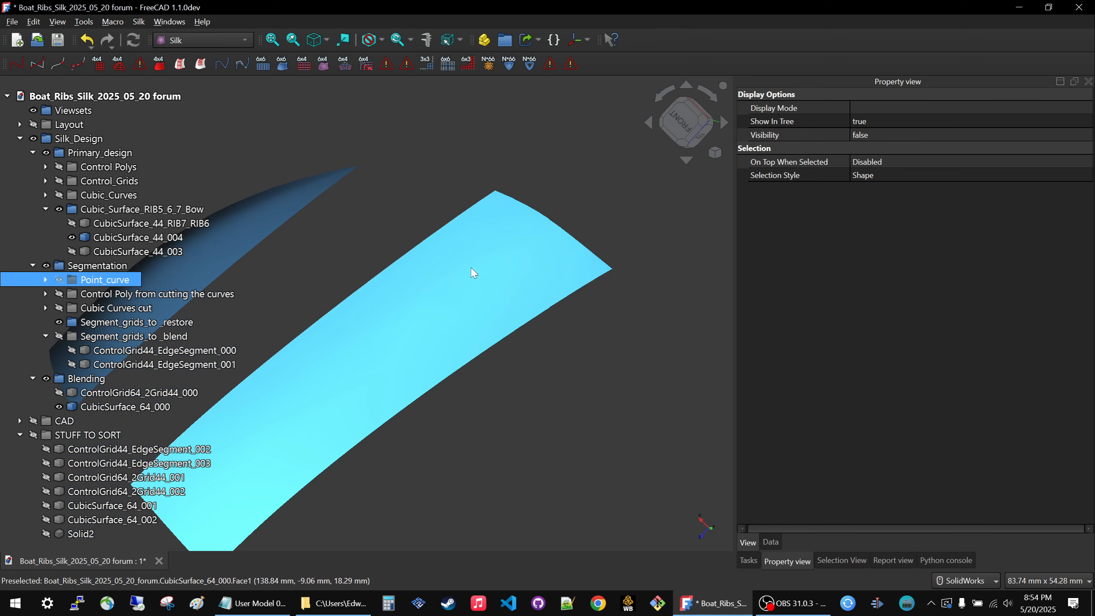
{"action": "scroll", "coordinate": [474, 247], "scroll_direction": "down", "scroll_amount": 5}
Hide CubicSurface_64_000 and show all the surfaces in the Cubic_Surface_RIB5_6_7_Bow group.
{"action": "left_click", "coordinate": [483, 259]}
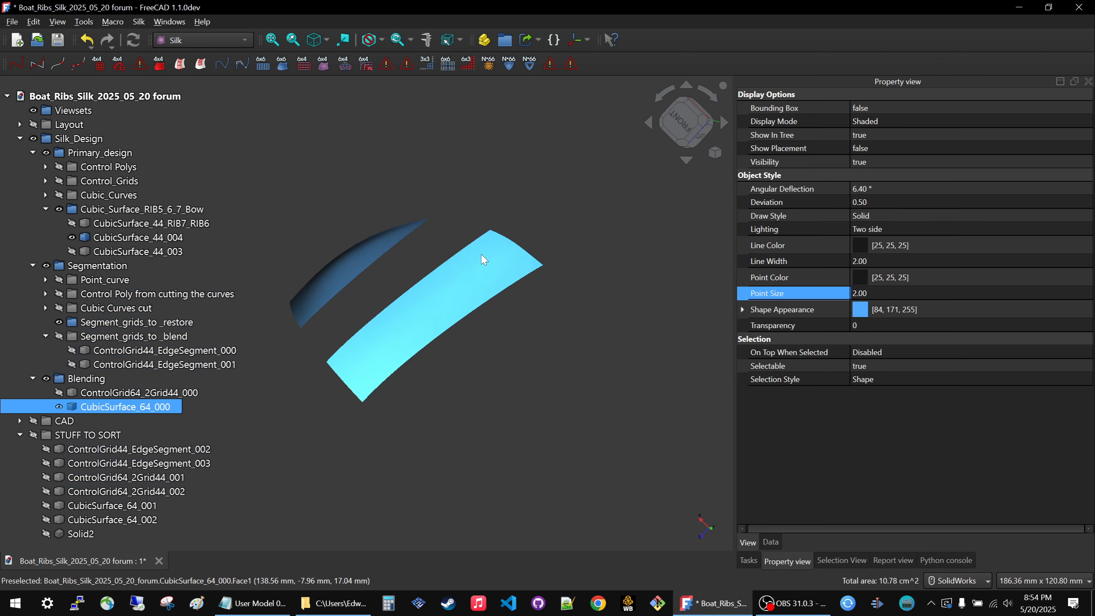
{"action": "key", "text": "space"}
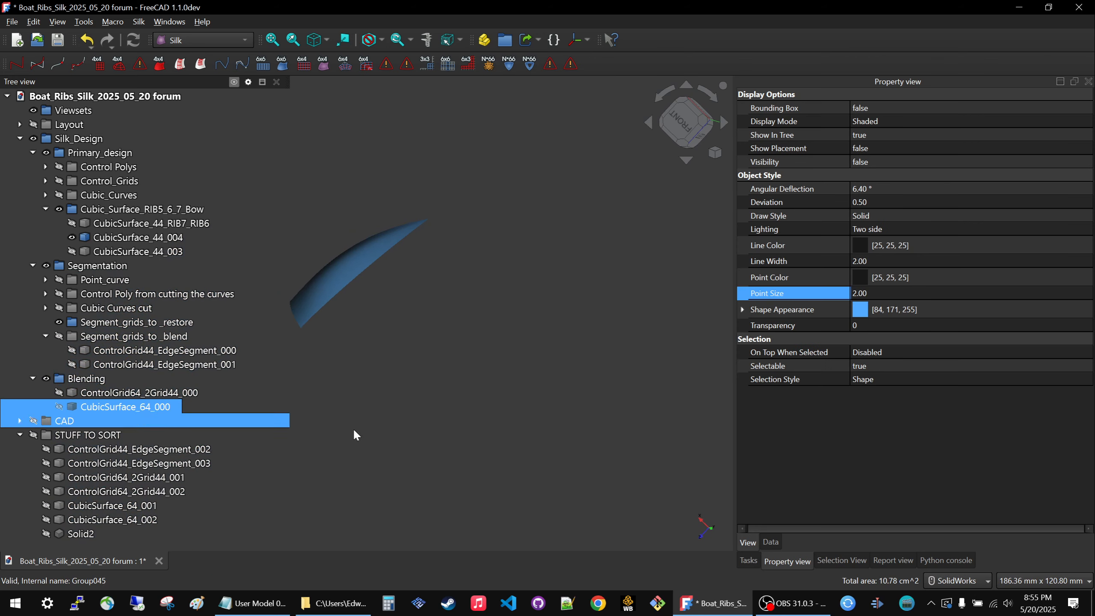
{"action": "left_click", "coordinate": [353, 428]}
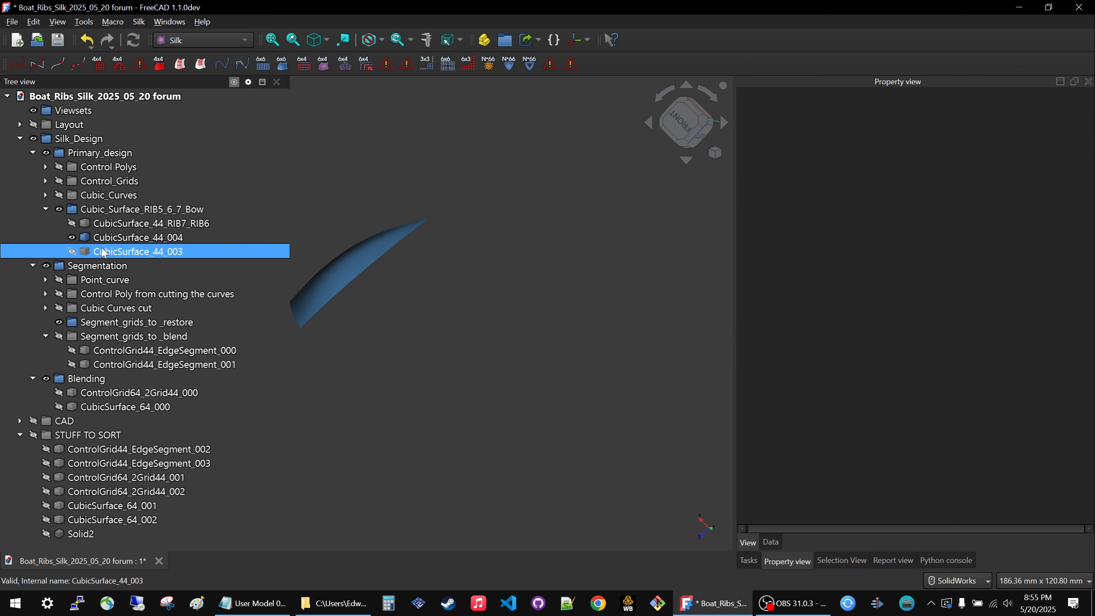
{"action": "left_click", "coordinate": [105, 251]}
{"action": "left_click", "coordinate": [101, 213]}
{"action": "key", "text": "space"}
{"action": "key", "text": "space"}
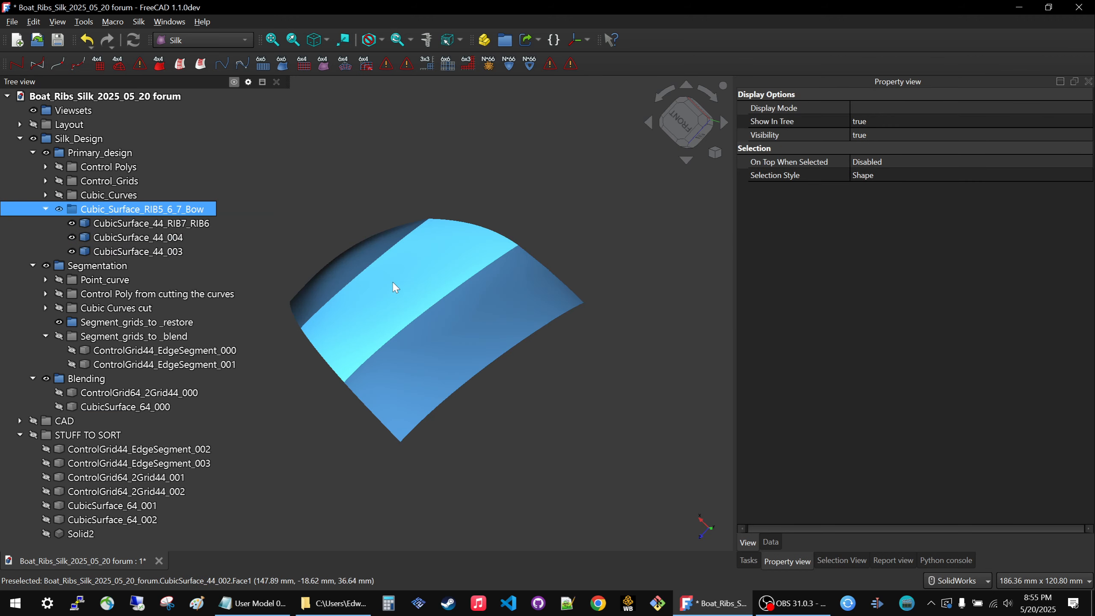
Examine the seam between CubicSurface_44_RIB7_RIB6 and CubicSurface_44_003 up close and from a low angle.
{"action": "left_click", "coordinate": [509, 221]}
{"action": "scroll", "coordinate": [509, 225], "scroll_direction": "up", "scroll_amount": 6}
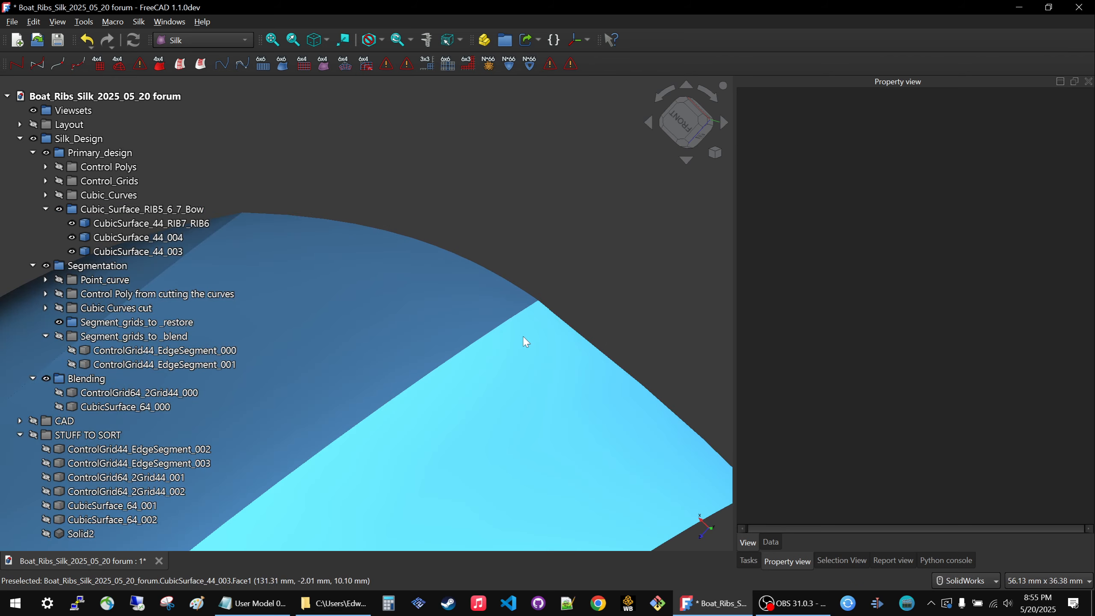
{"action": "scroll", "coordinate": [594, 252], "scroll_direction": "up", "scroll_amount": 4}
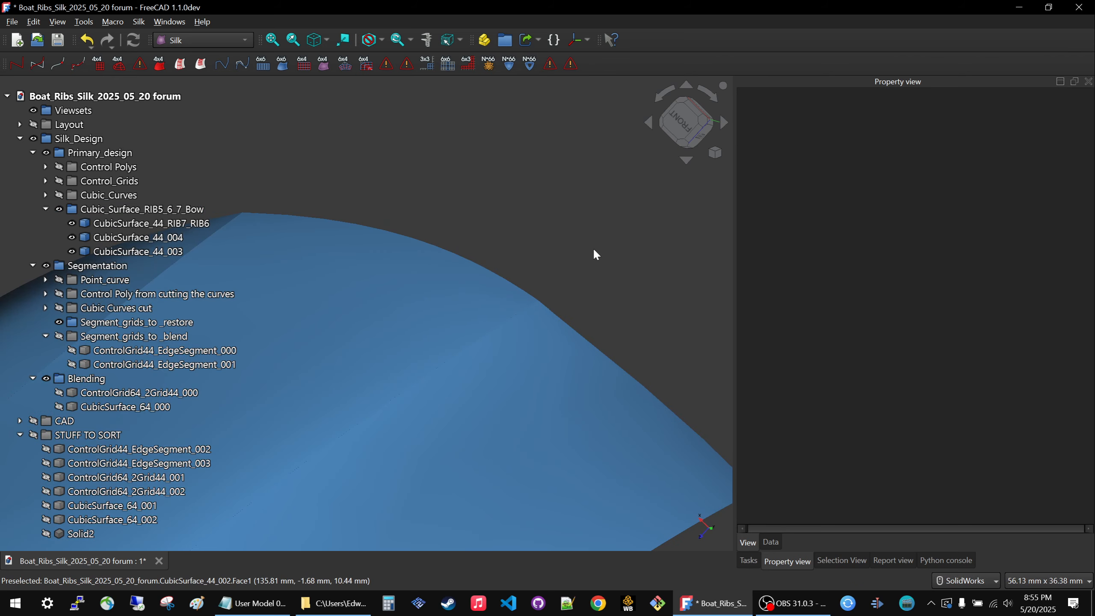
{"action": "scroll", "coordinate": [556, 290], "scroll_direction": "down", "scroll_amount": 7}
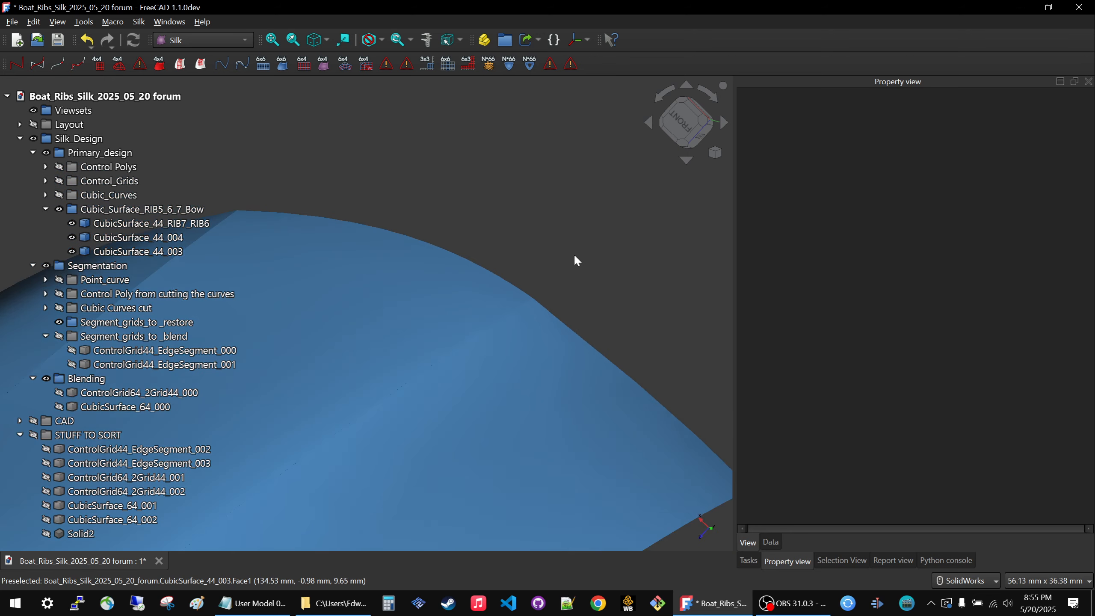
{"action": "middle_click_drag", "start_coordinate": [493, 299], "coordinate": [436, 317]}
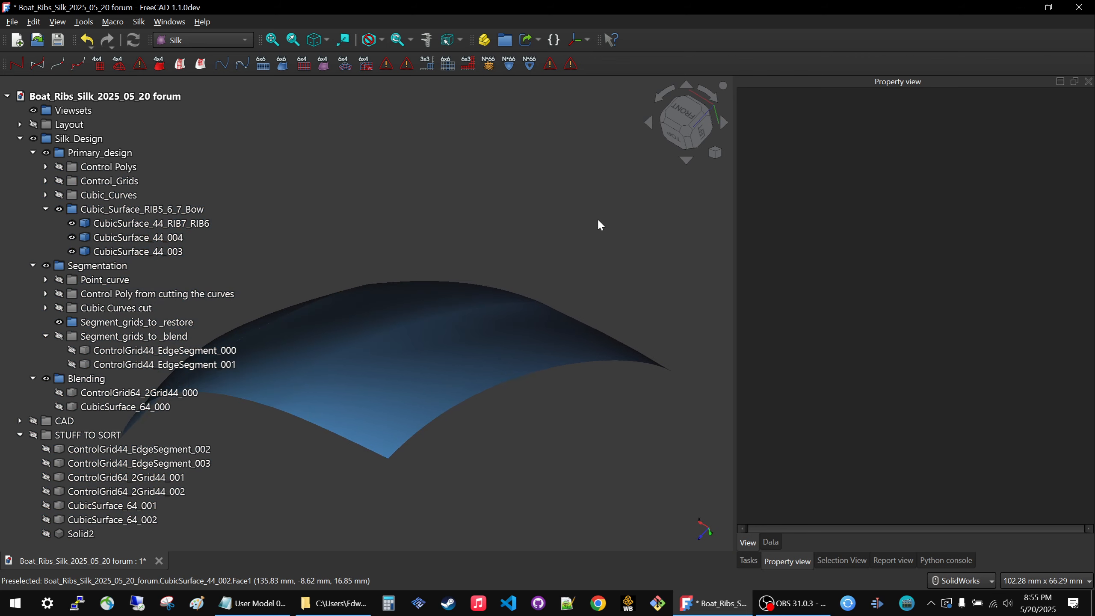
Hide CubicSurface_44_RIB7_RIB6 and CubicSurface_44_003, and show the CubicSurface_64_000 blend surface in their place.
{"action": "left_click", "coordinate": [366, 311]}
{"action": "key", "text": "space"}
{"action": "left_click", "coordinate": [412, 356]}
{"action": "key", "text": "space"}
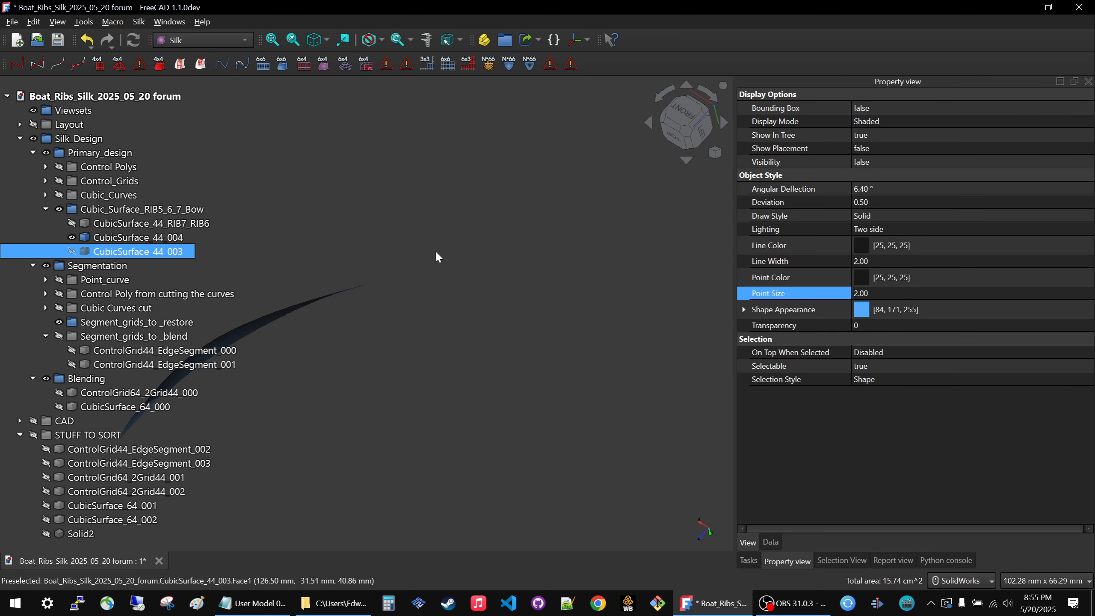
{"action": "left_click", "coordinate": [436, 256]}
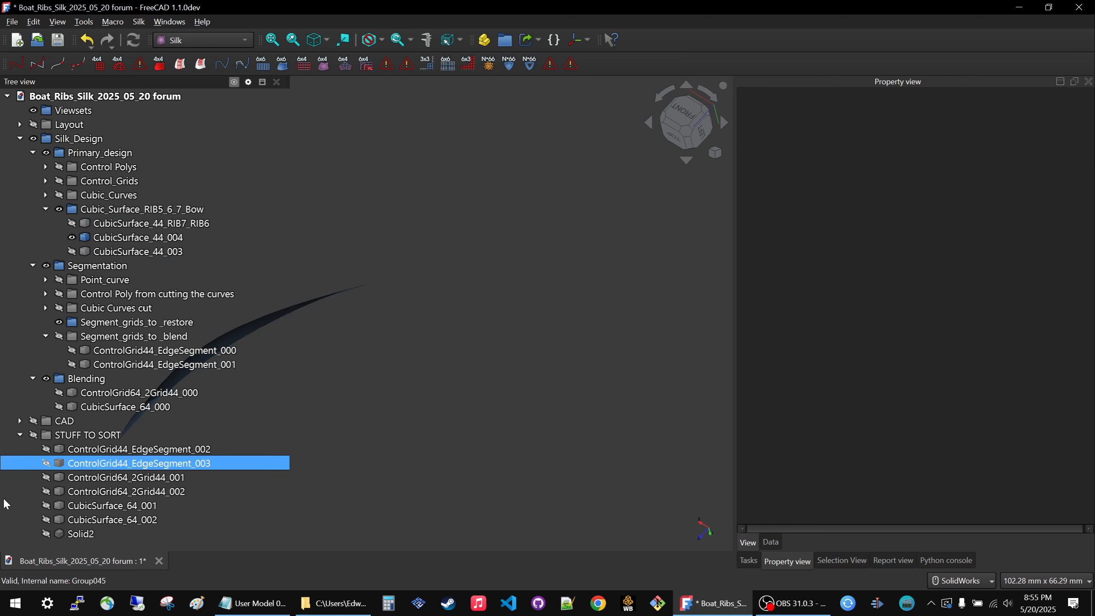
{"action": "left_click", "coordinate": [91, 408]}
{"action": "key", "text": "space"}
{"action": "left_click", "coordinate": [403, 224]}
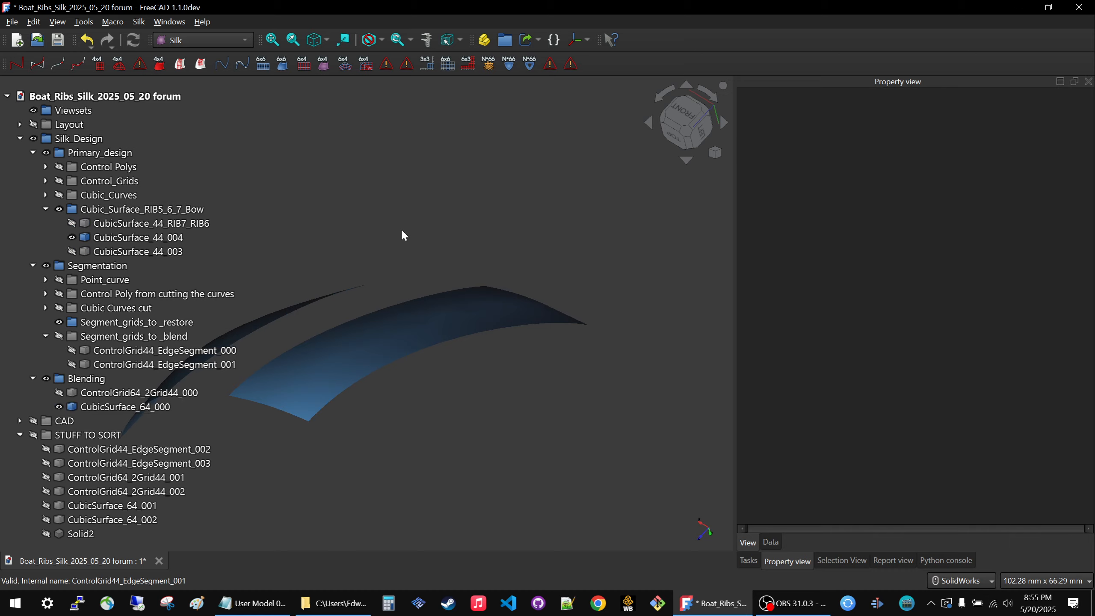
{"action": "middle_click_drag", "start_coordinate": [400, 227], "coordinate": [438, 240]}
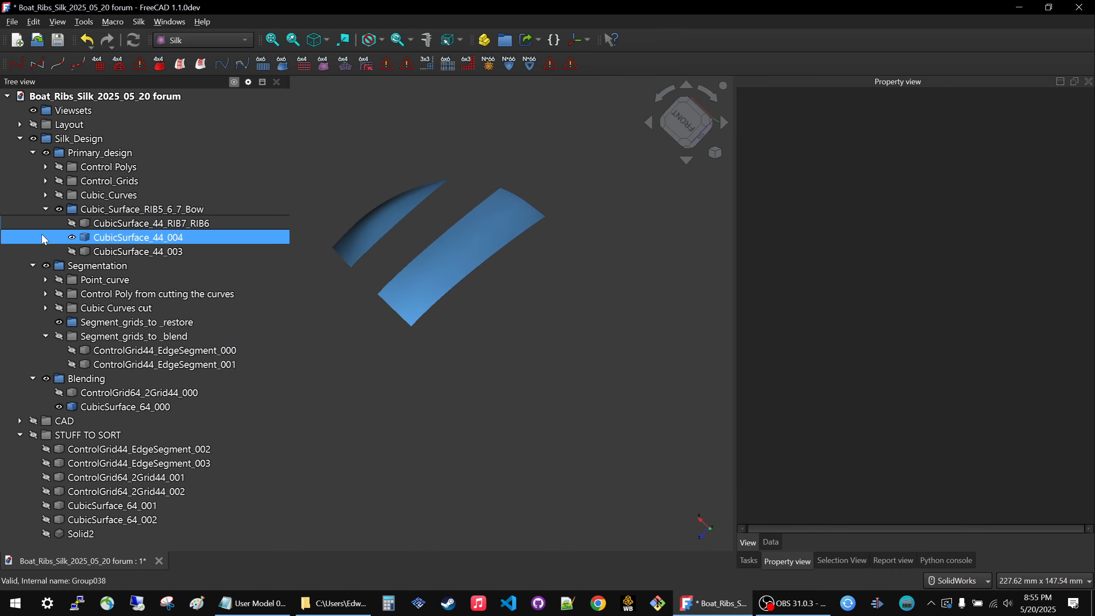
Show the Cubic_Curves group to compare the blend surface with the original curves, and hide the group again.
{"action": "left_click", "coordinate": [94, 195]}
{"action": "key", "text": "space"}
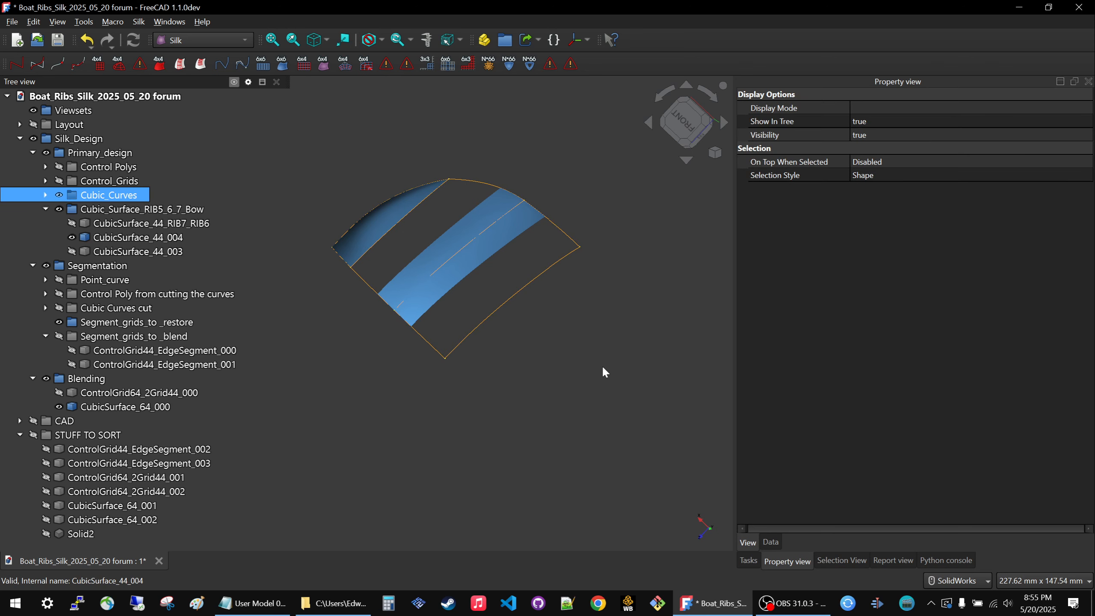
{"action": "middle_click_drag", "start_coordinate": [602, 364], "coordinate": [497, 357]}
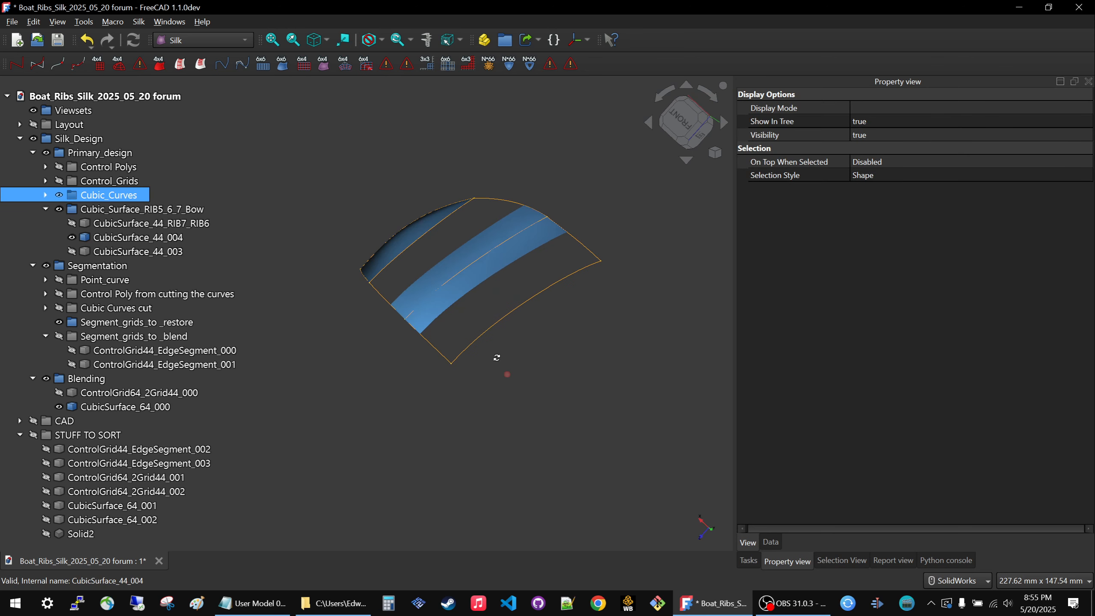
{"action": "scroll", "coordinate": [475, 302], "scroll_direction": "up", "scroll_amount": 5}
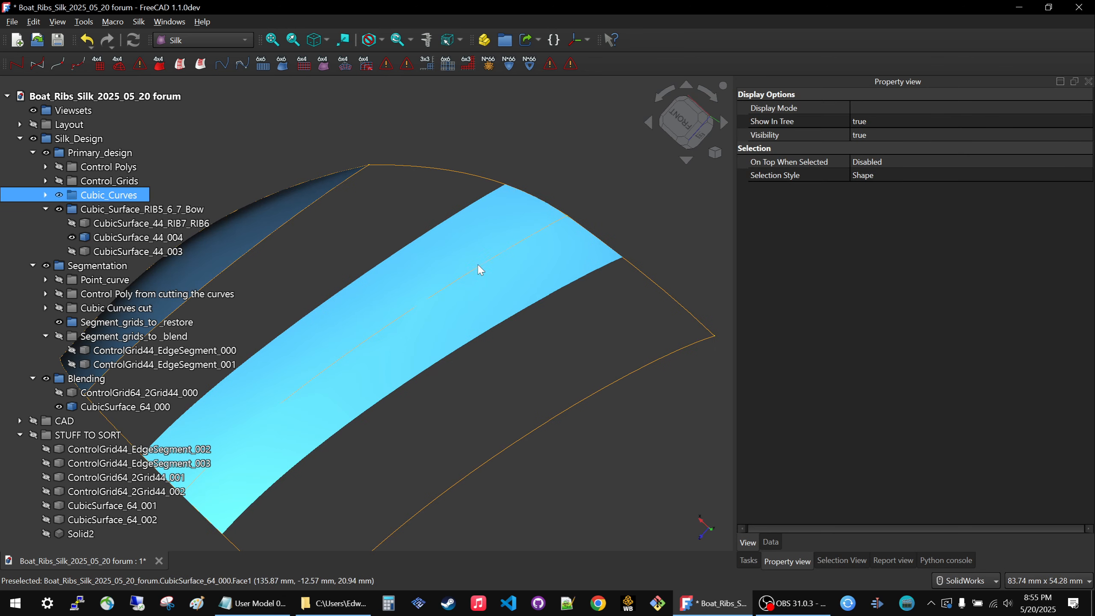
{"action": "key", "text": "space"}
{"action": "middle_click_drag", "start_coordinate": [433, 396], "coordinate": [488, 366]}
{"action": "scroll", "coordinate": [487, 362], "scroll_direction": "down", "scroll_amount": 7}
{"action": "scroll", "coordinate": [487, 362], "scroll_direction": "up", "scroll_amount": 4}
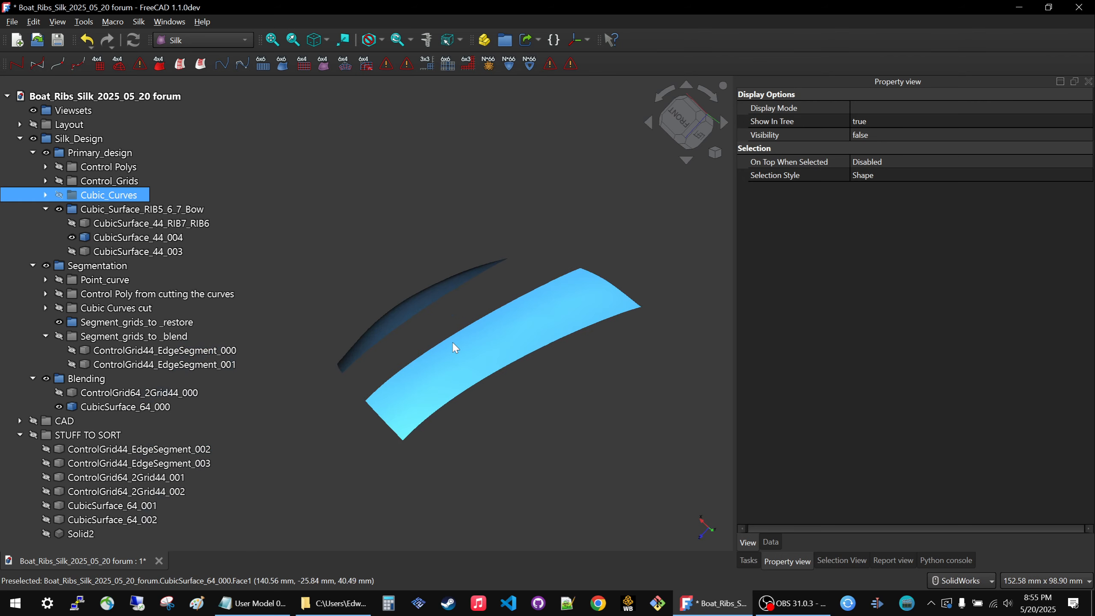
Show the Segment_grids_to _blend group over the blend surface, and hide the group again.
{"action": "left_click", "coordinate": [109, 342]}
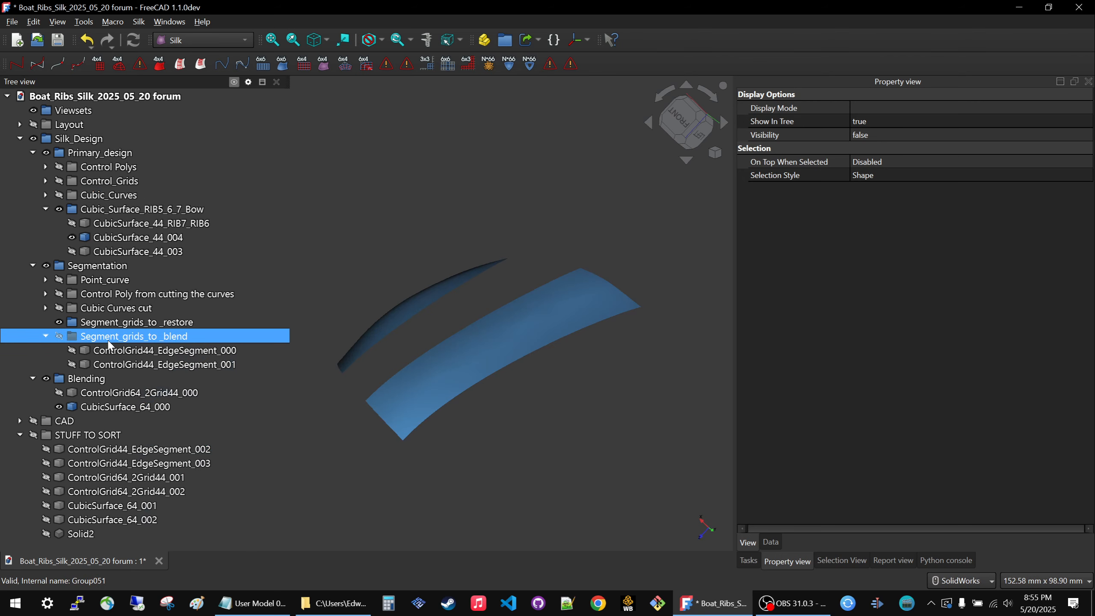
{"action": "key", "text": "space"}
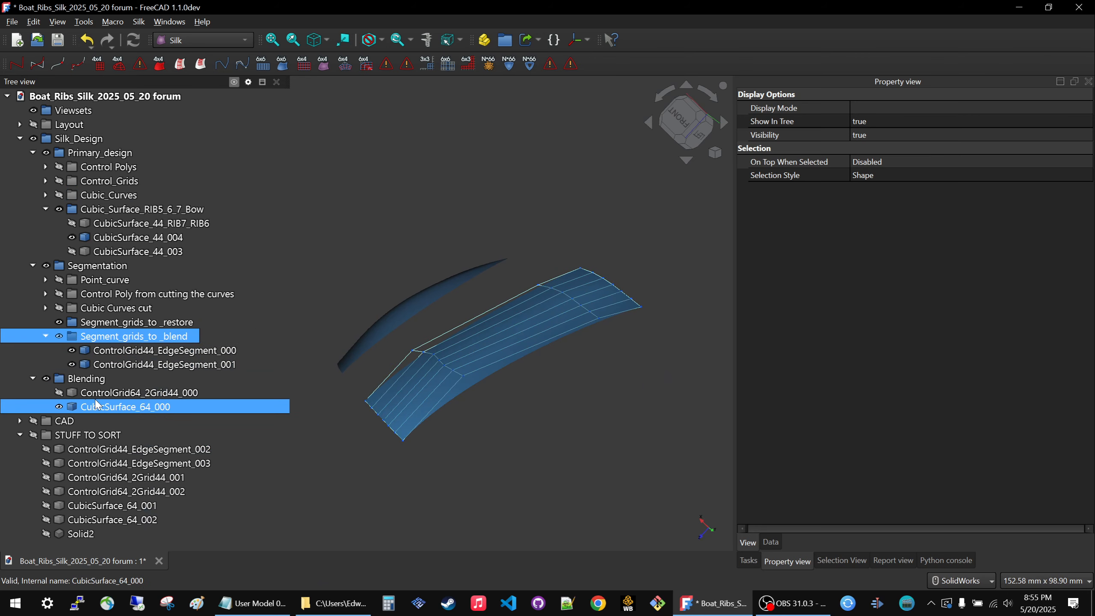
{"action": "left_click", "coordinate": [139, 392]}
{"action": "left_click", "coordinate": [95, 341]}
{"action": "key", "text": "space"}
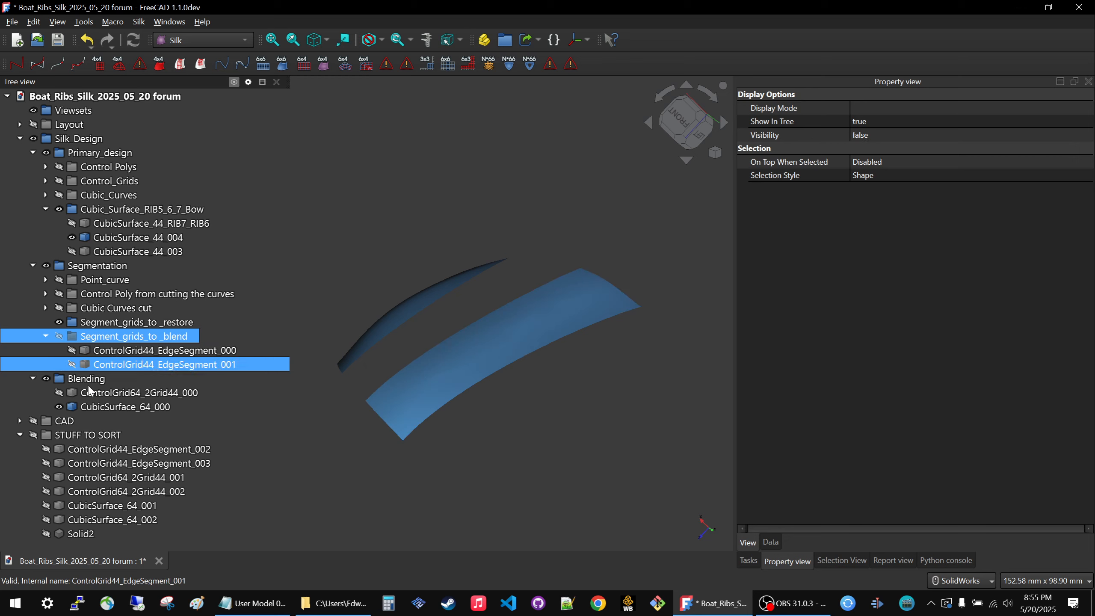
{"action": "left_click", "coordinate": [92, 394]}
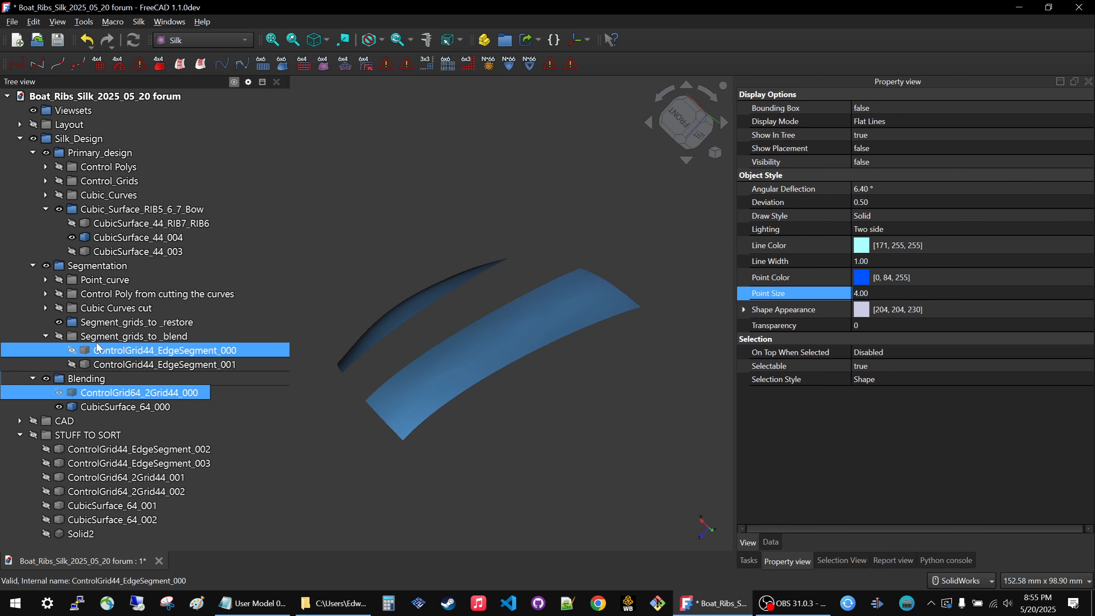
{"action": "left_click", "coordinate": [100, 337]}
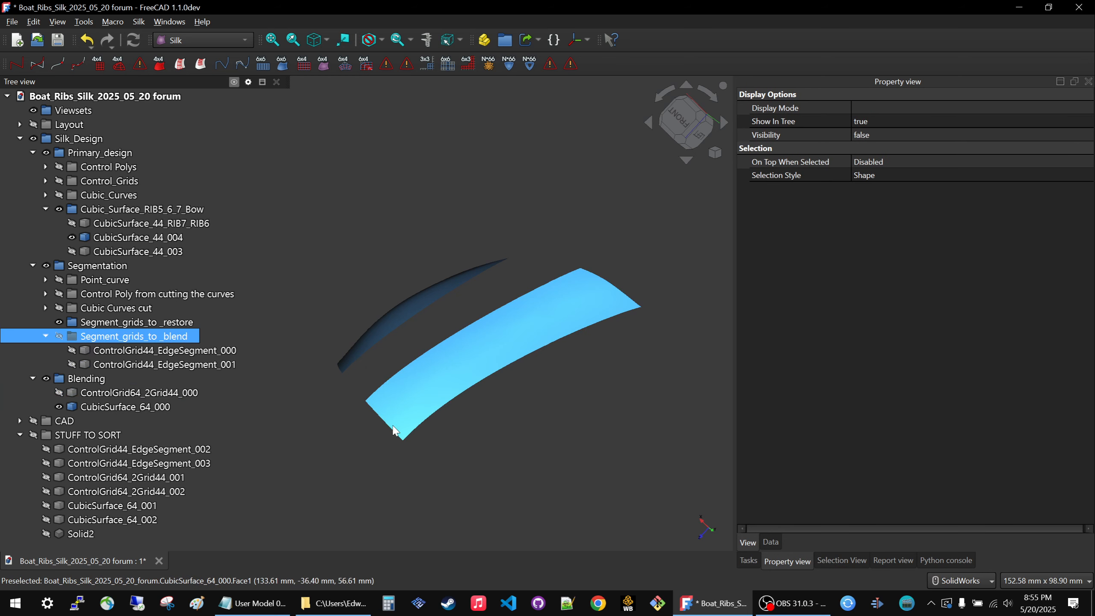
Collapse the Segment_grids_to _blend group and expand the Cubic Curves cut group in the model tree.
{"action": "left_click", "coordinate": [45, 336]}
{"action": "left_click", "coordinate": [45, 308]}
{"action": "scroll", "coordinate": [360, 344], "scroll_direction": "down", "scroll_amount": 3}
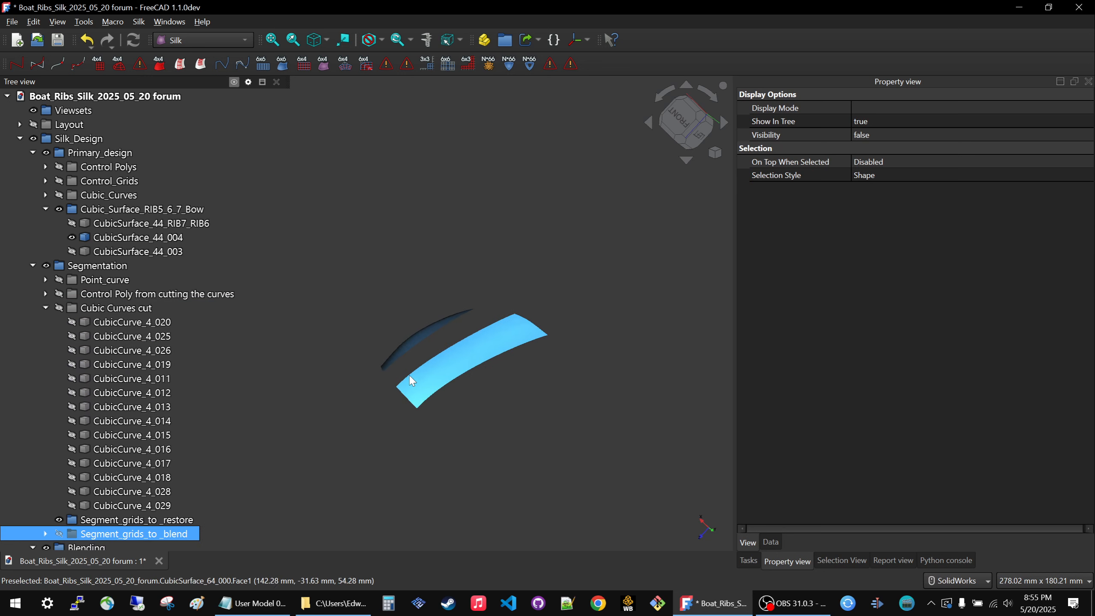
{"action": "middle_click_drag", "start_coordinate": [409, 376], "coordinate": [466, 415]}
{"action": "scroll", "coordinate": [75, 481], "scroll_direction": "down", "scroll_amount": 4}
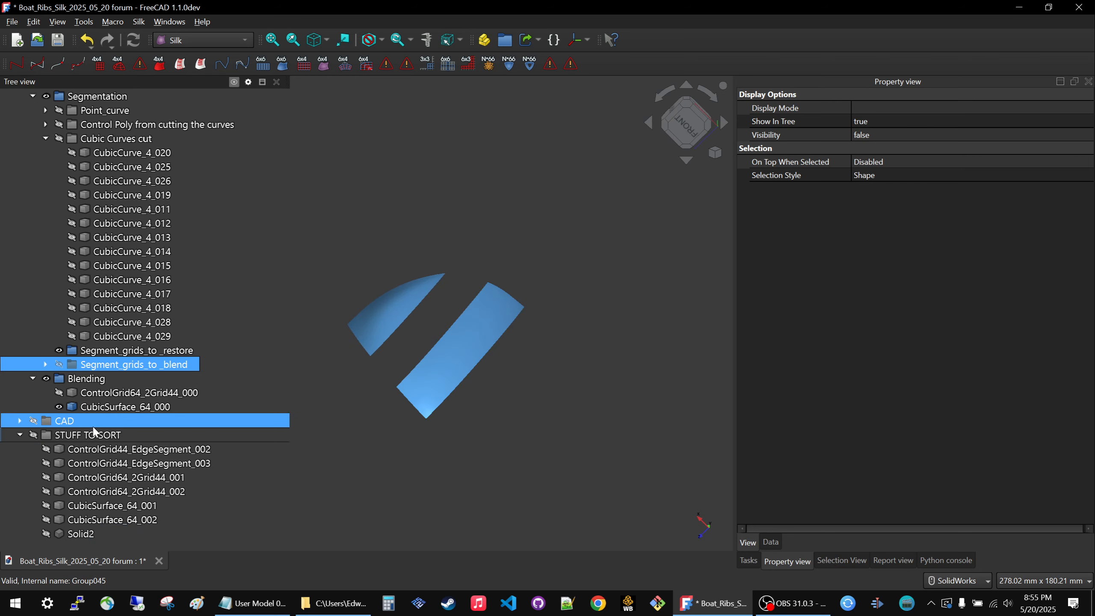
Show ControlGrid64_2Grid44_000 on its blend surface, and hide it again along with the whole Blending group.
{"action": "left_click", "coordinate": [86, 449]}
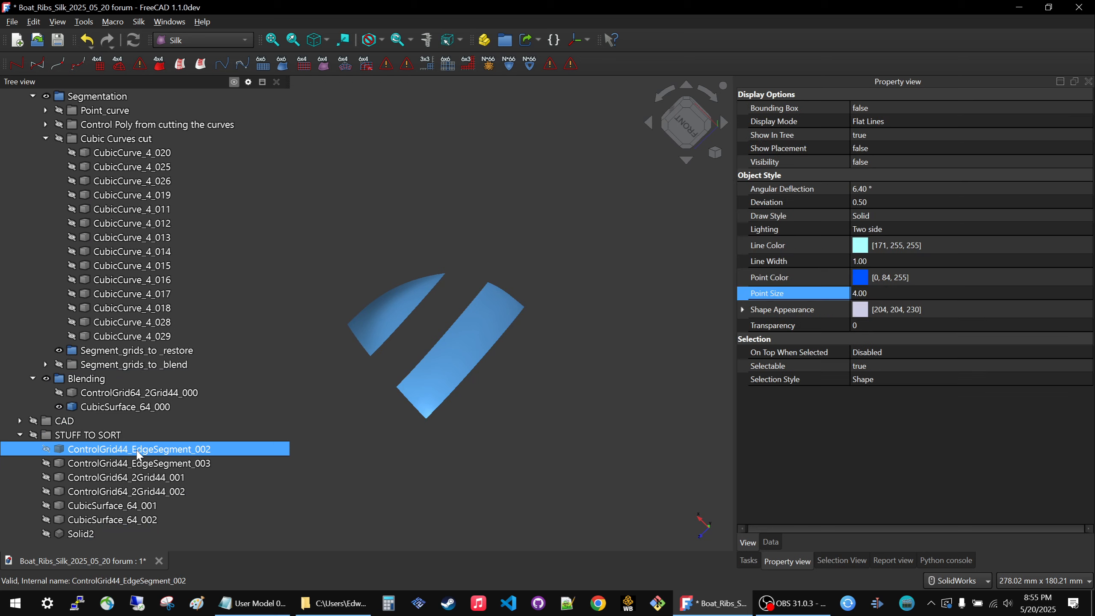
{"action": "left_click", "coordinate": [90, 394]}
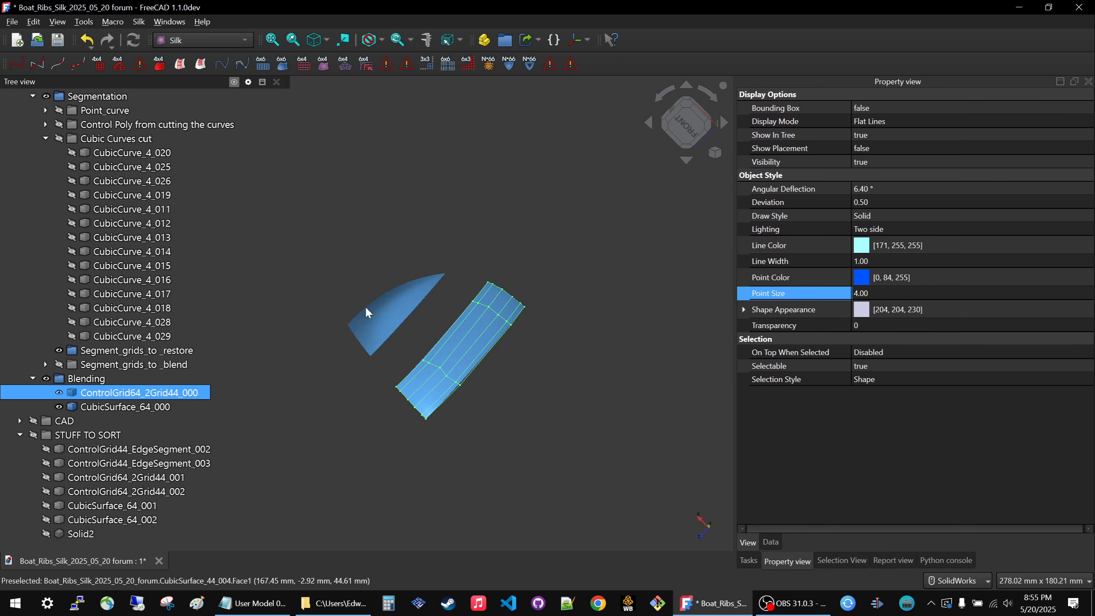
{"action": "key", "text": "space"}
{"action": "left_click", "coordinate": [112, 379]}
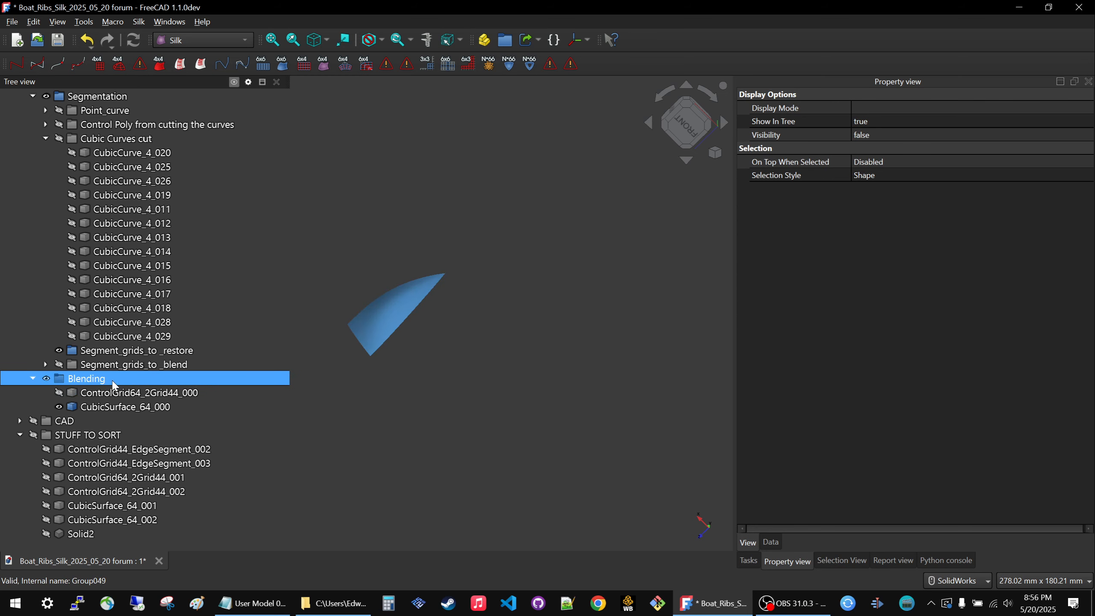
{"action": "left_click", "coordinate": [358, 275]}
Show ControlGrid44_EdgeSegment_002 and ControlGrid44_EdgeSegment_003 from STUFF TO SORT.
{"action": "left_click", "coordinate": [85, 449]}
{"action": "key", "text": "space"}
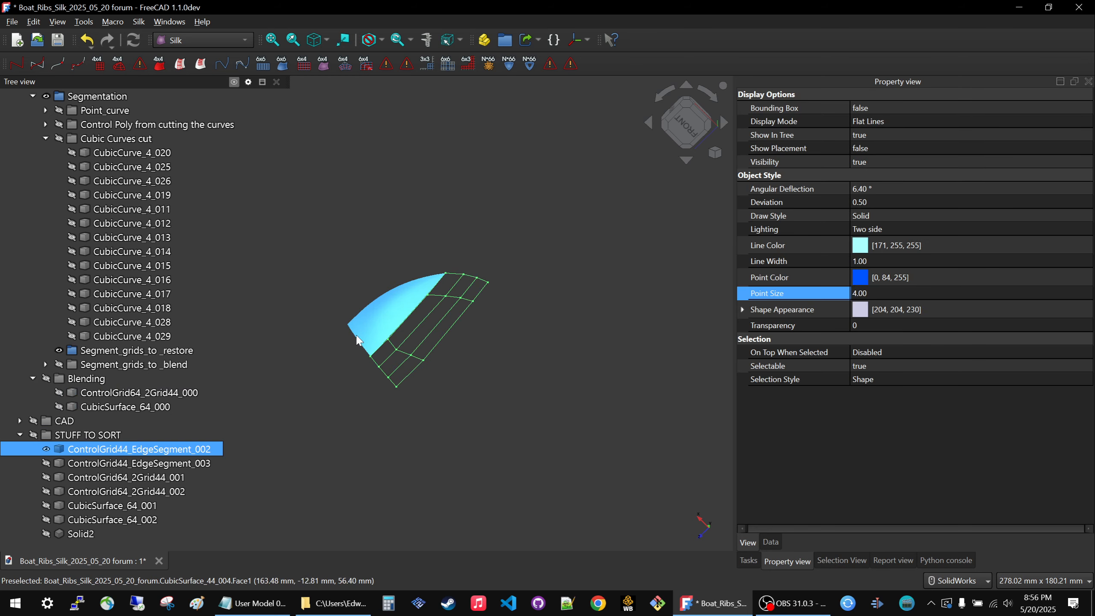
{"action": "left_click", "coordinate": [95, 463]}
{"action": "left_click", "coordinate": [317, 397]}
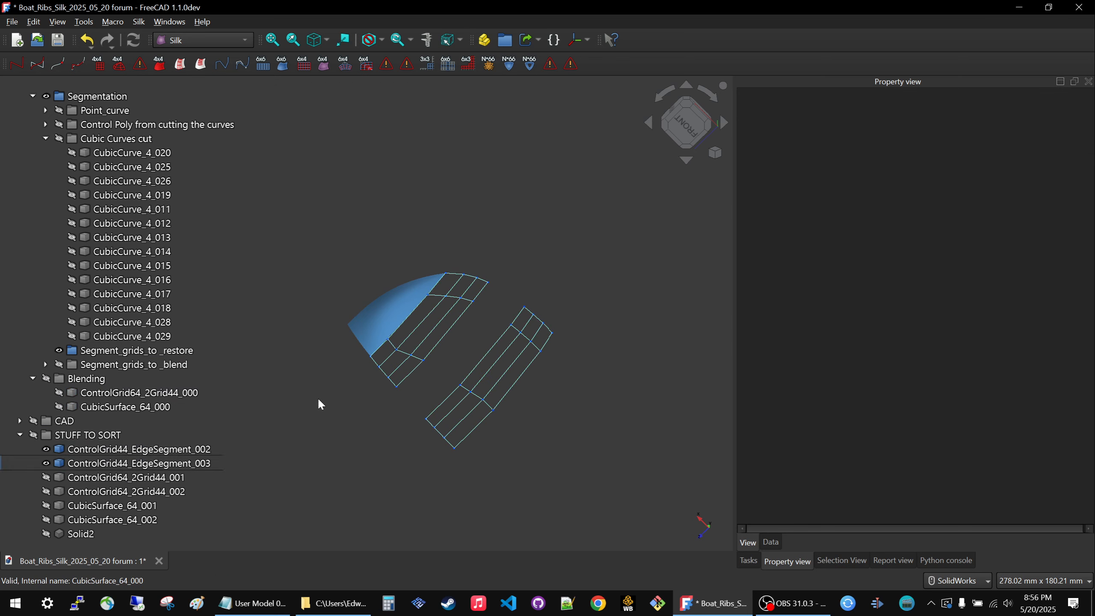
Show all the surfaces in the Cubic_Surface_RIB5_6_7_Bow group beneath the edge segment grids.
{"action": "left_click", "coordinate": [69, 453]}
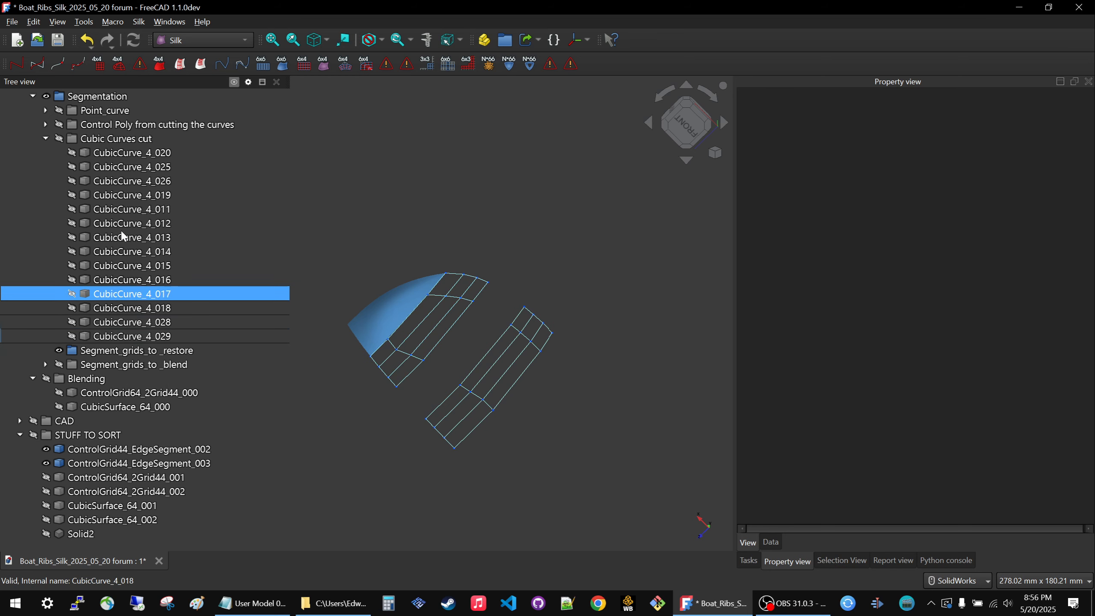
{"action": "scroll", "coordinate": [110, 179], "scroll_direction": "up", "scroll_amount": 4}
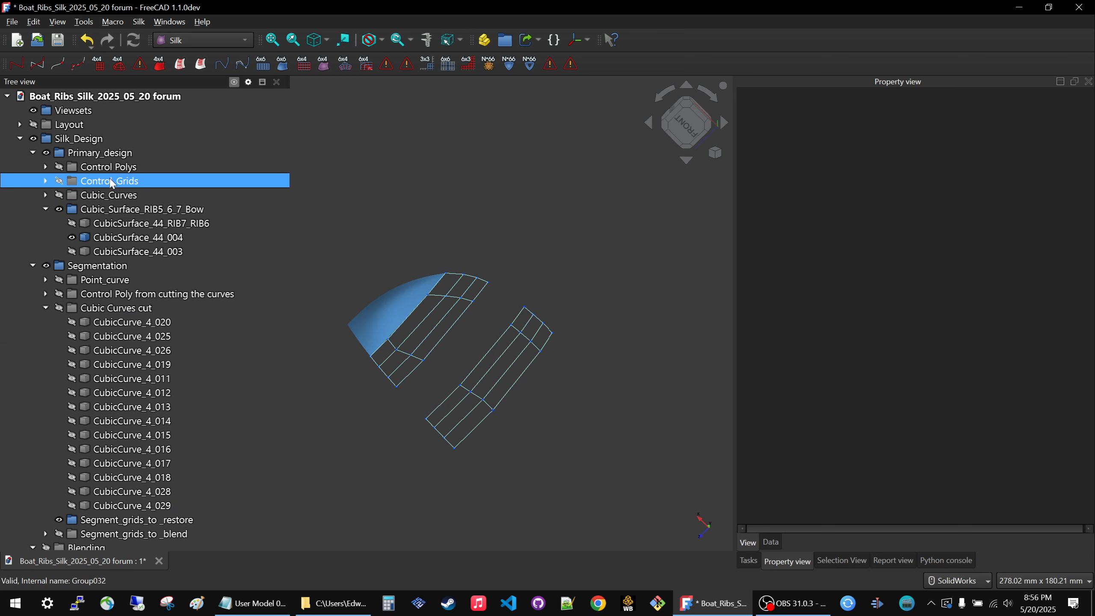
{"action": "left_click", "coordinate": [111, 209]}
{"action": "key", "text": "space"}
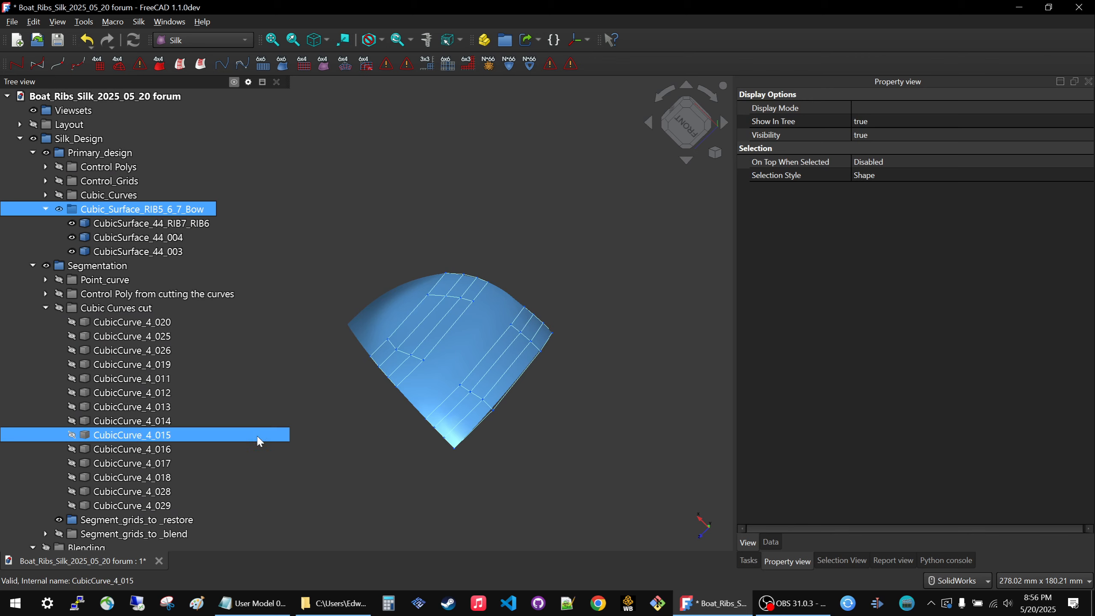
Show the Segment_grids_to _blend group on the bow surfaces, examine how its grids adjoin the others, and hide it again.
{"action": "scroll", "coordinate": [134, 405], "scroll_direction": "down", "scroll_amount": 4}
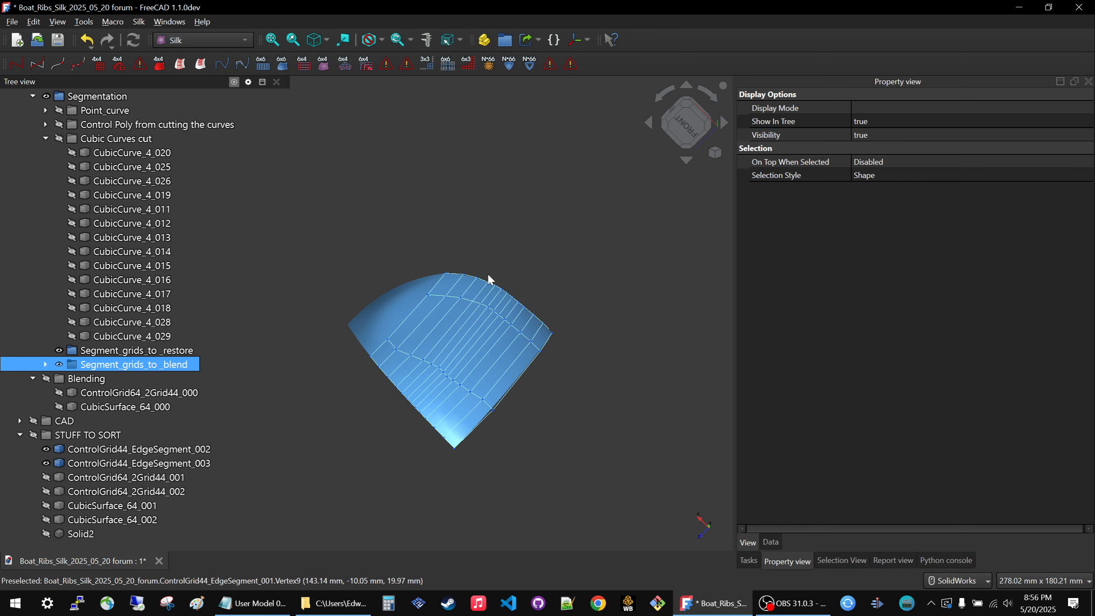
{"action": "scroll", "coordinate": [480, 314], "scroll_direction": "up", "scroll_amount": 4}
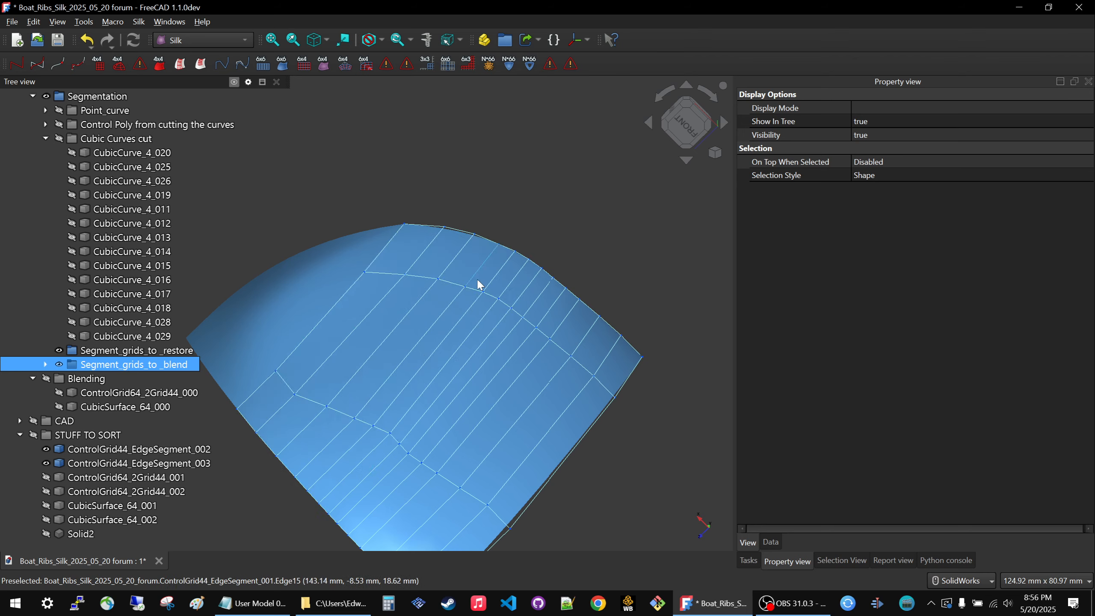
{"action": "scroll", "coordinate": [477, 278], "scroll_direction": "down", "scroll_amount": 5}
{"action": "left_click", "coordinate": [59, 364]}
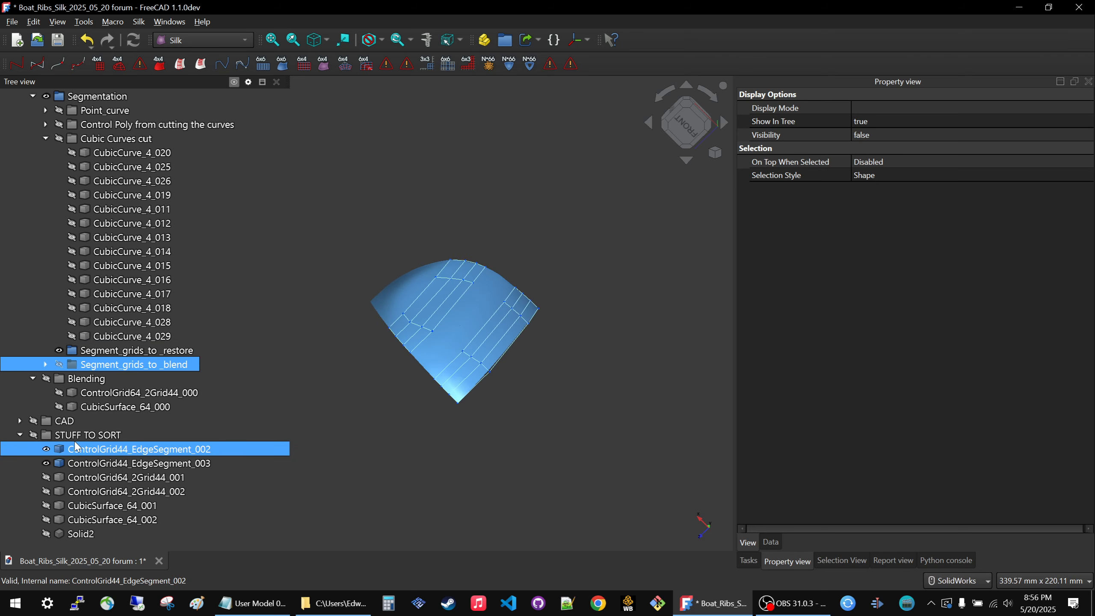
Hide ControlGrid44_EdgeSegment_002 and _003, and show ControlGrid64_2Grid44_001 and _002 on the bow surfaces.
{"action": "key", "text": "space"}
{"action": "left_click", "coordinate": [84, 476]}
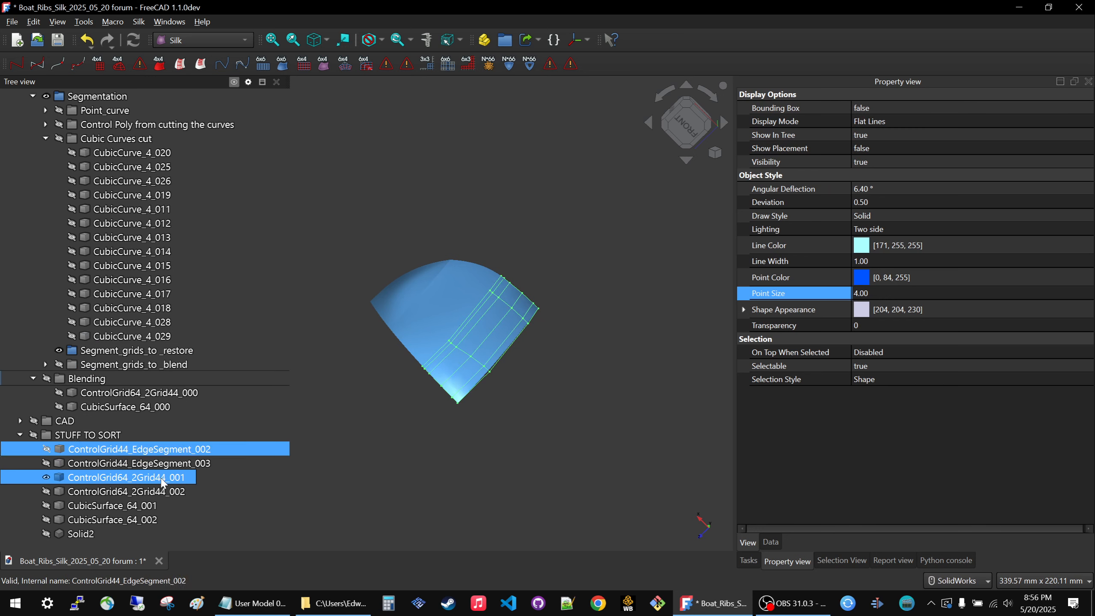
{"action": "middle_click_drag", "start_coordinate": [383, 371], "coordinate": [376, 317]}
{"action": "scroll", "coordinate": [380, 330], "scroll_direction": "up", "scroll_amount": 1}
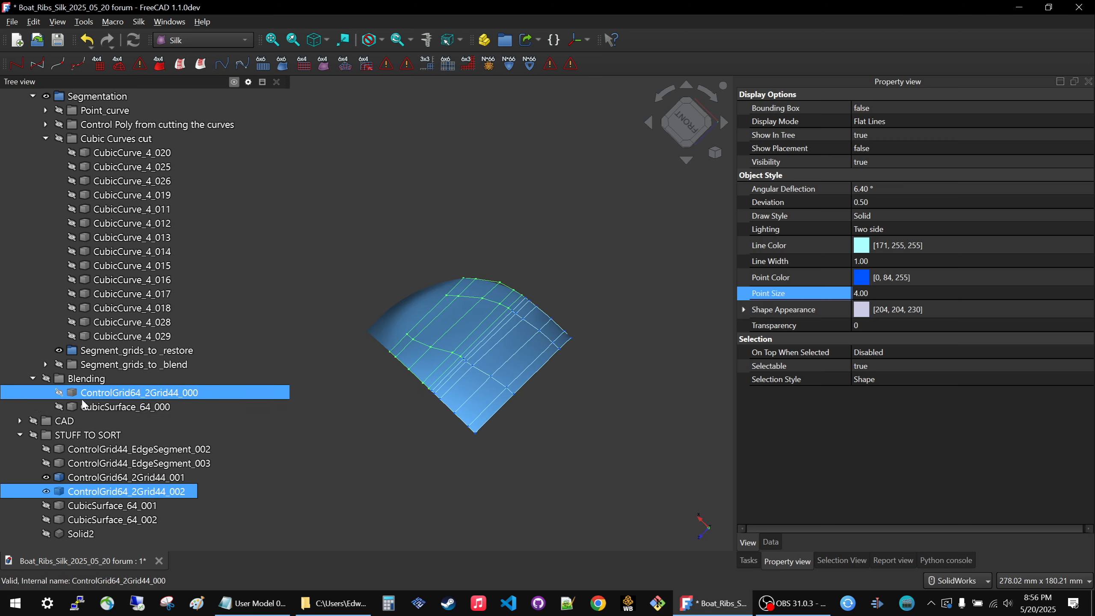
Hide the visible control grids in STUFF TO SORT and show the Blending group on the bow surfaces.
{"action": "left_click", "coordinate": [86, 439]}
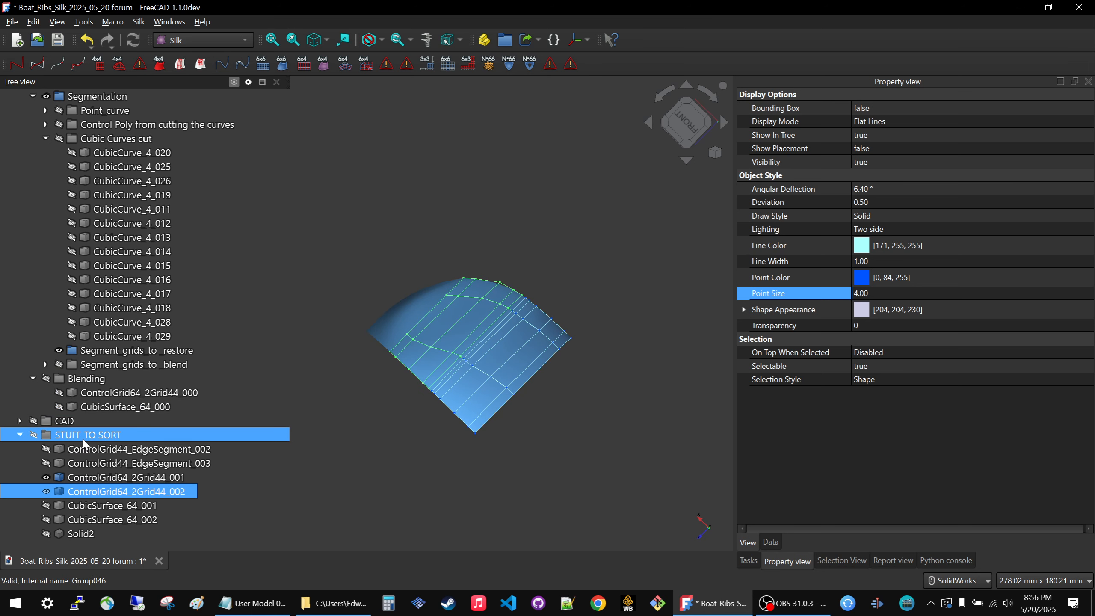
{"action": "key", "text": "space"}
{"action": "left_click", "coordinate": [81, 379]}
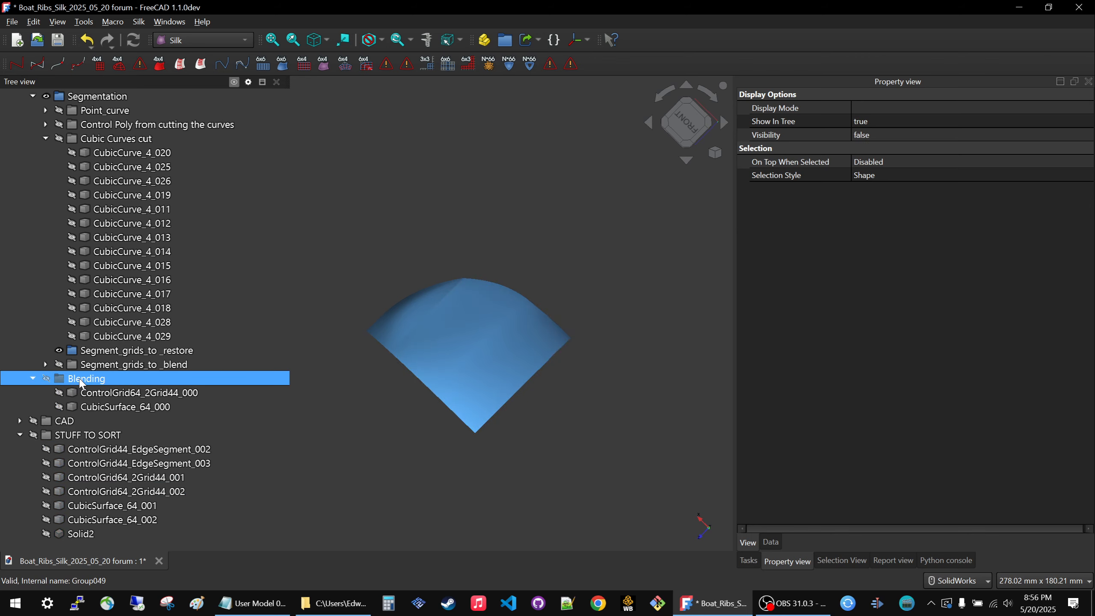
{"action": "key", "text": "space"}
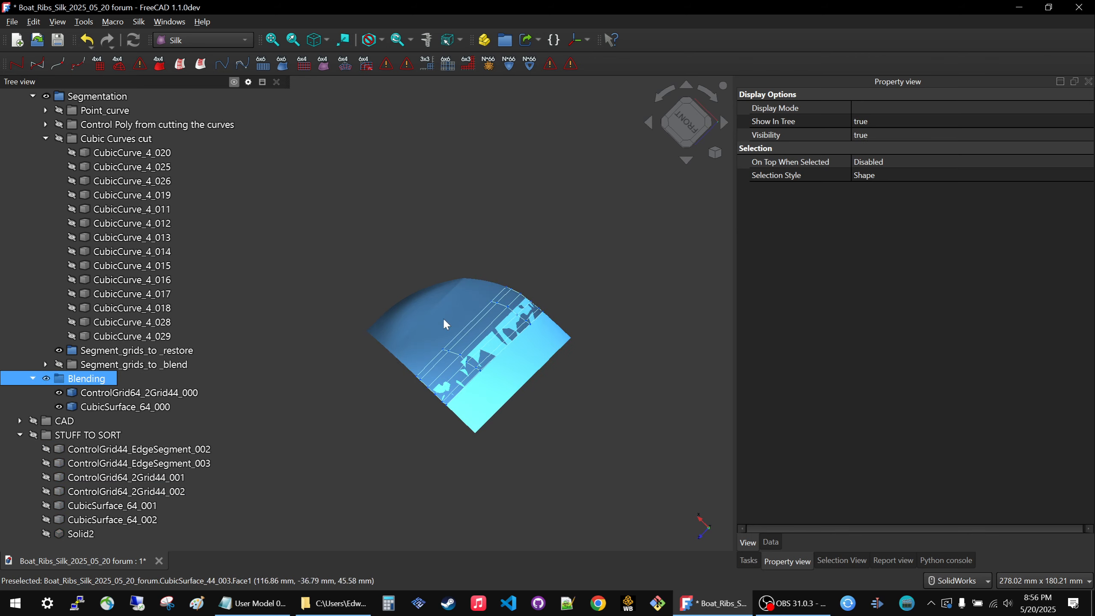
Hide the Cubic_Surface_RIB5_6_7_Bow group and the Blending group.
{"action": "scroll", "coordinate": [100, 280], "scroll_direction": "up", "scroll_amount": 4}
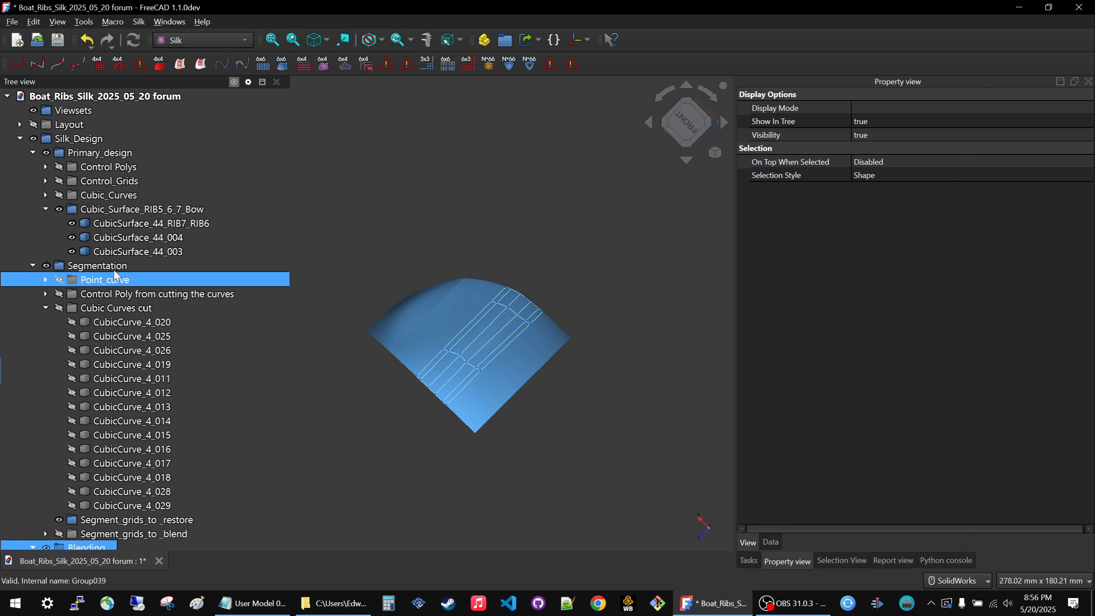
{"action": "key", "text": "space"}
{"action": "scroll", "coordinate": [468, 254], "scroll_direction": "down", "scroll_amount": 3}
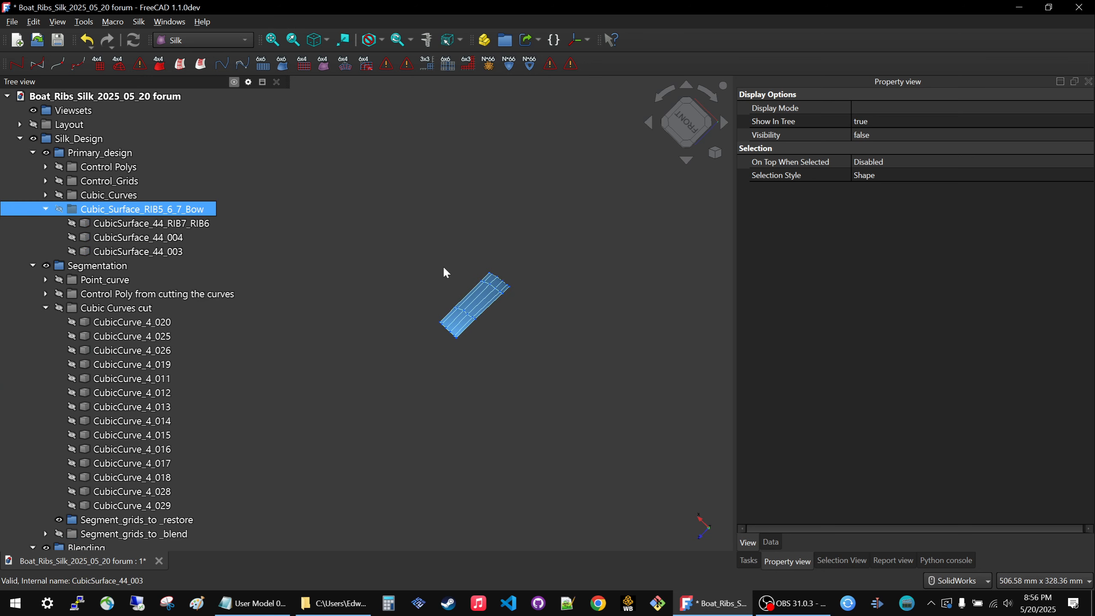
{"action": "left_click", "coordinate": [443, 265]}
{"action": "scroll", "coordinate": [70, 491], "scroll_direction": "down", "scroll_amount": 4}
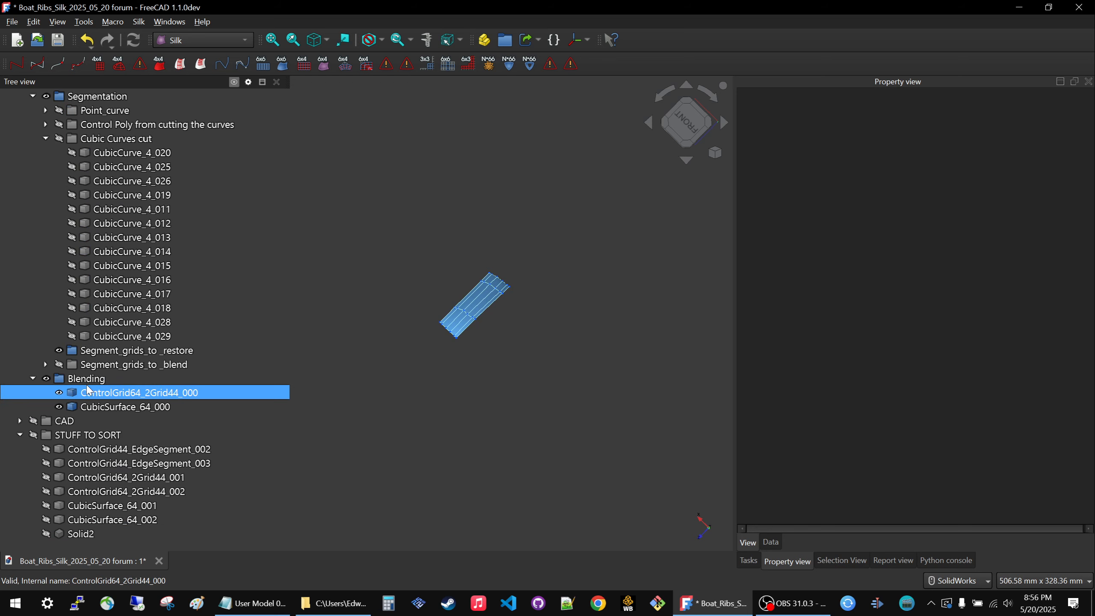
{"action": "left_click", "coordinate": [87, 378]}
{"action": "key", "text": "space"}
Show ControlGrid64_2Grid44_001 and ControlGrid64_2Grid44_002 on their own for a closer look.
{"action": "left_click", "coordinate": [78, 450]}
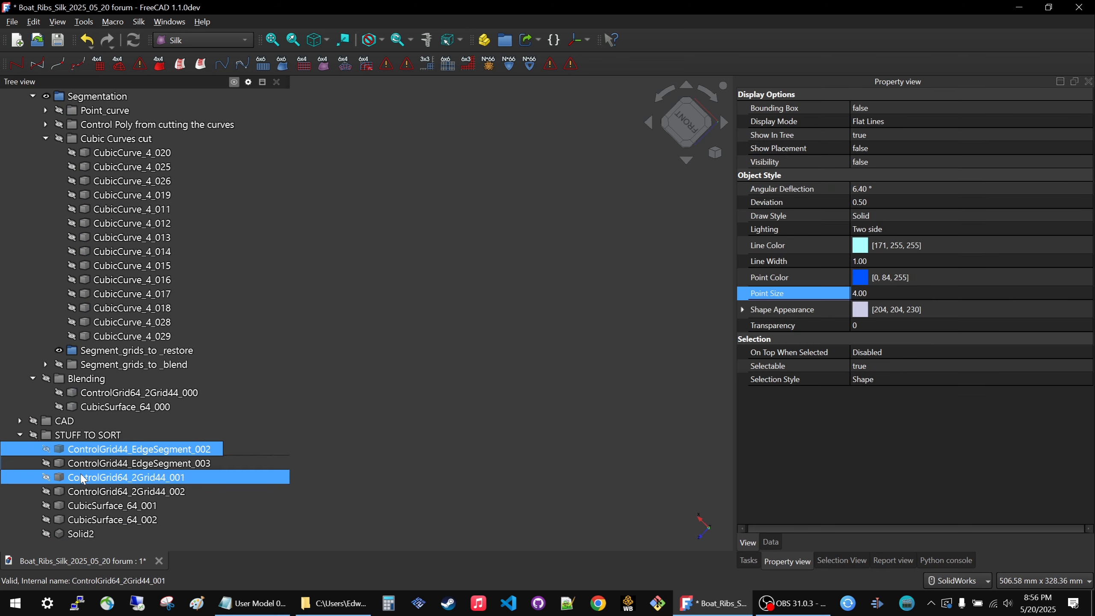
{"action": "left_click", "coordinate": [84, 494], "text": "shift"}
{"action": "key", "text": "space"}
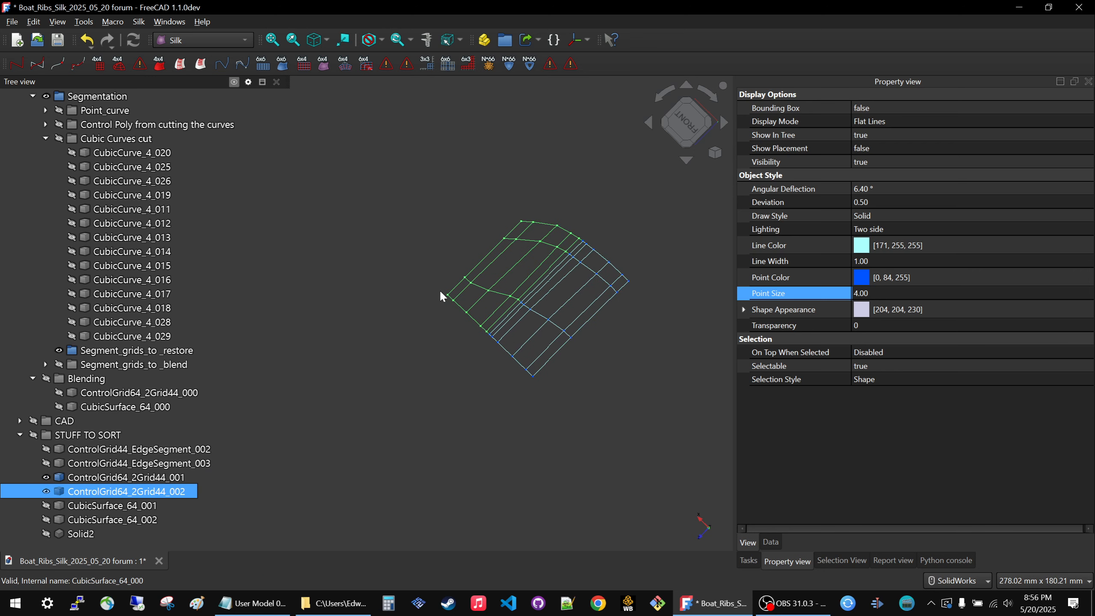
{"action": "scroll", "coordinate": [573, 257], "scroll_direction": "up", "scroll_amount": 2}
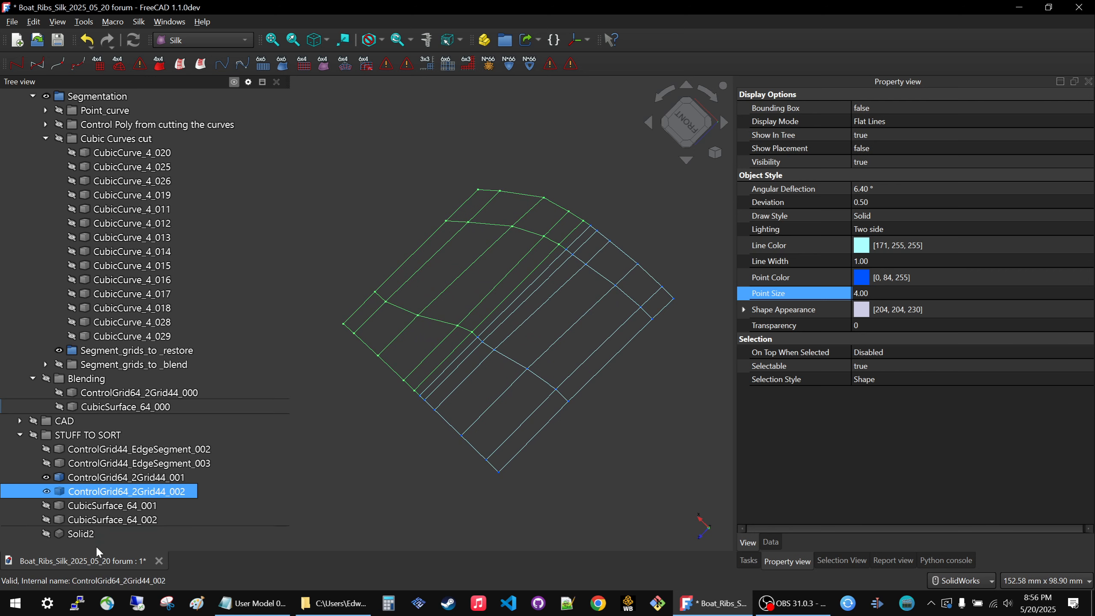
Show CubicSurface_64_001 and CubicSurface_64_002, and hide the ControlGrid64_2Grid44_001 and _002 grids.
{"action": "left_click", "coordinate": [98, 507]}
{"action": "key", "text": "space"}
{"action": "left_click", "coordinate": [101, 519]}
{"action": "key", "text": "space"}
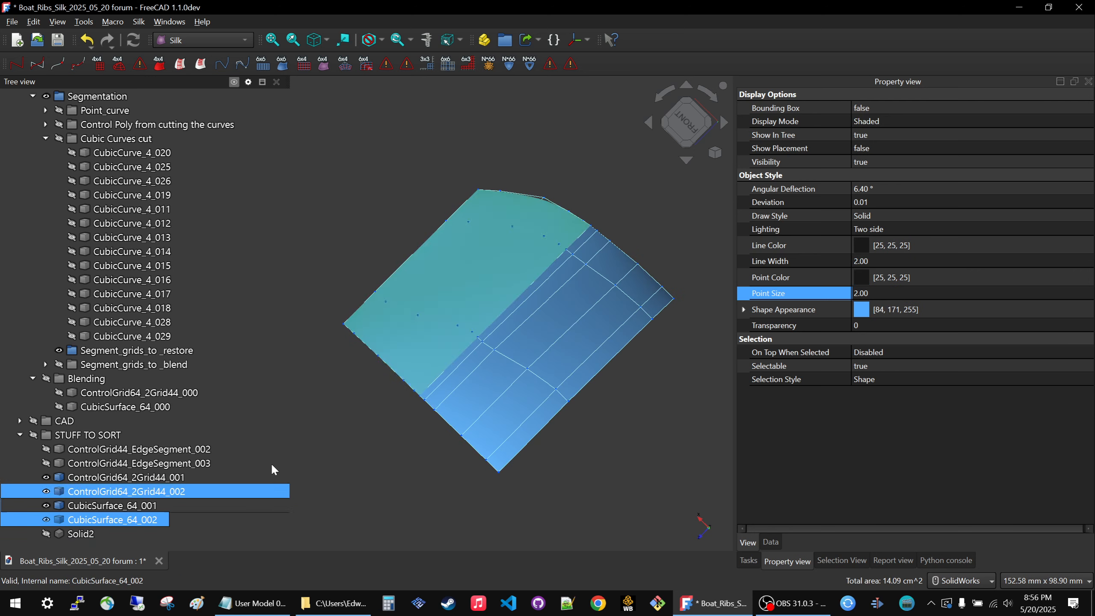
{"action": "left_click", "coordinate": [364, 404]}
{"action": "left_click", "coordinate": [130, 478]}
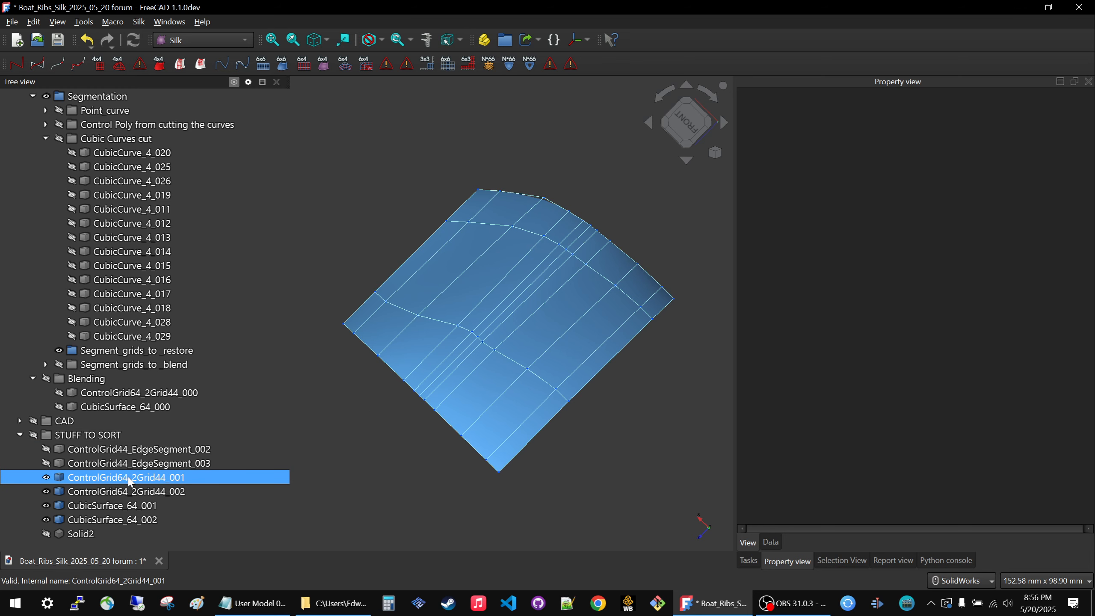
{"action": "left_click", "coordinate": [122, 492]}
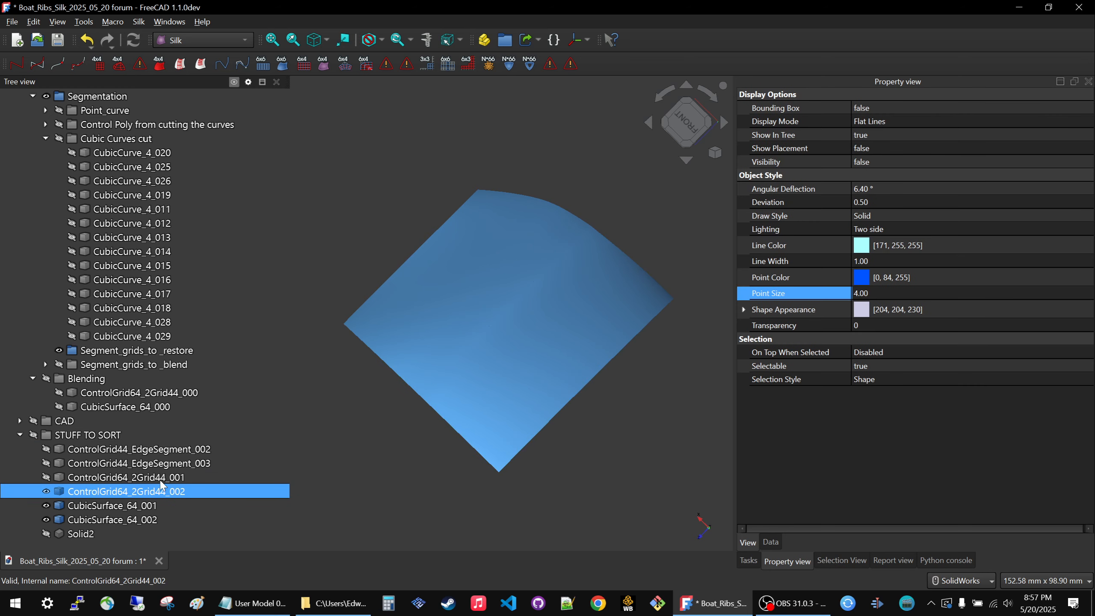
{"action": "left_click", "coordinate": [378, 404]}
Examine the seam between CubicSurface_64_001 and CubicSurface_64_002 from a low angle and up close.
{"action": "middle_click_drag", "start_coordinate": [361, 367], "coordinate": [349, 340]}
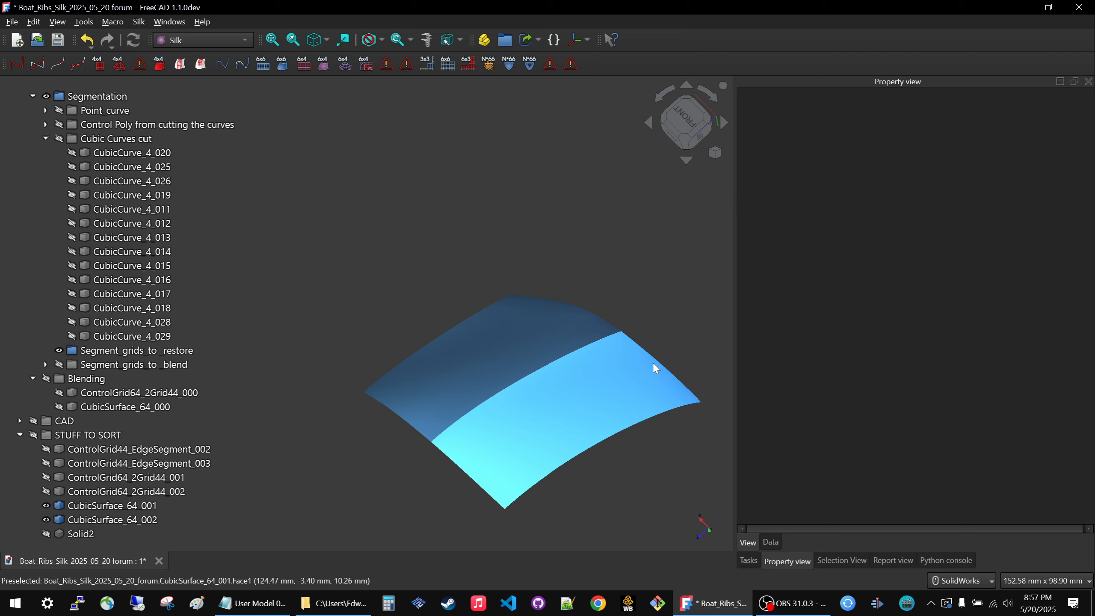
{"action": "scroll", "coordinate": [628, 241], "scroll_direction": "up", "scroll_amount": 3}
{"action": "scroll", "coordinate": [635, 322], "scroll_direction": "up", "scroll_amount": 2}
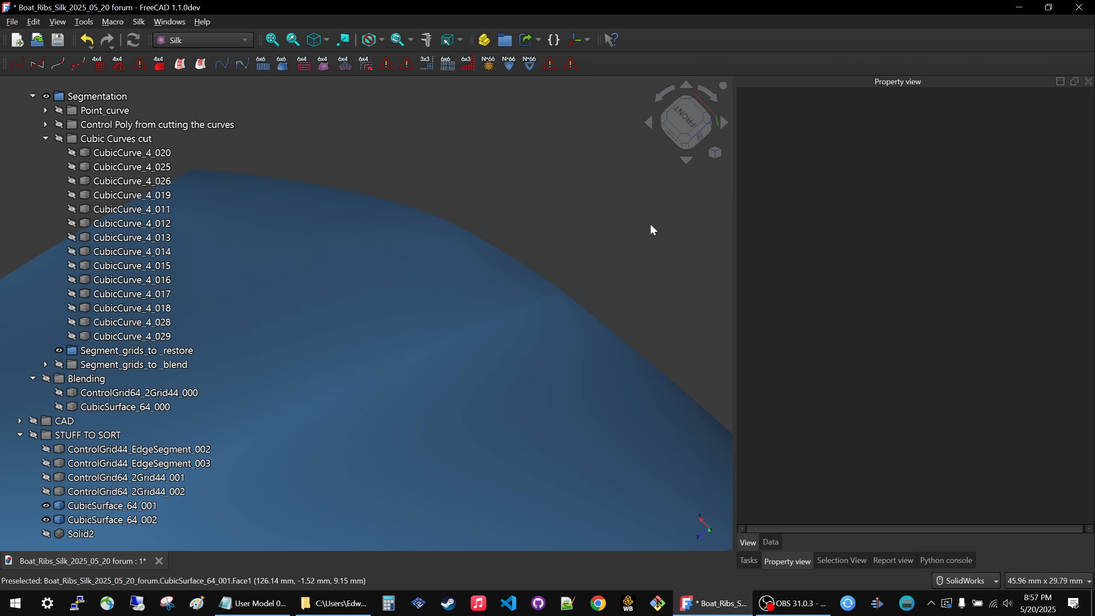
{"action": "scroll", "coordinate": [491, 322], "scroll_direction": "down", "scroll_amount": 6}
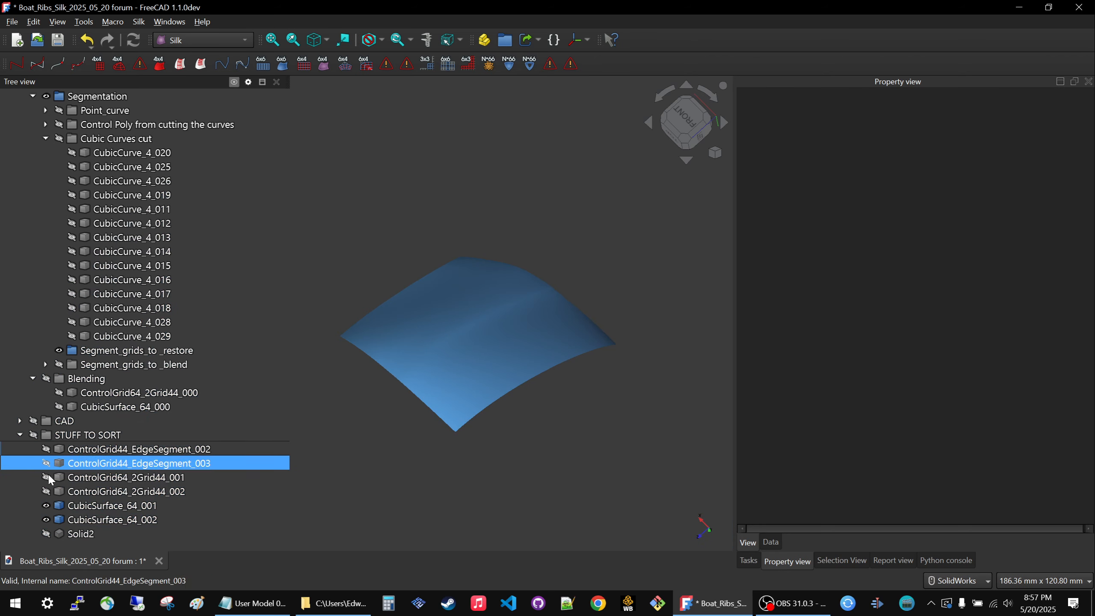
Hide everything in the STUFF TO SORT group and show the Blending group with its control grid and surface.
{"action": "left_click", "coordinate": [73, 435]}
{"action": "key", "text": "space"}
{"action": "key", "text": "space"}
{"action": "left_click", "coordinate": [134, 295]}
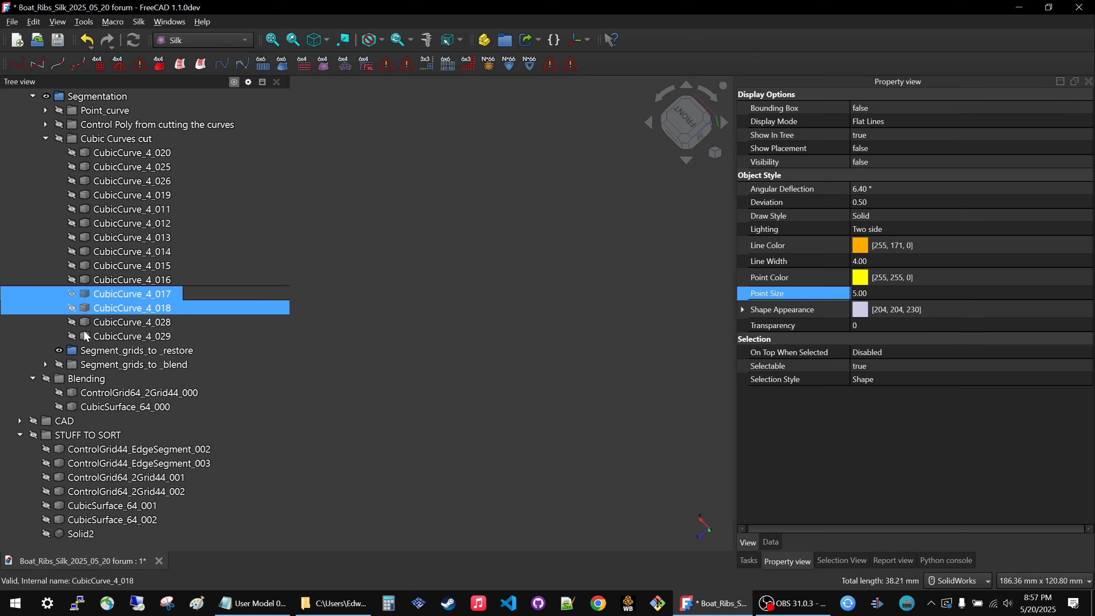
{"action": "left_click", "coordinate": [78, 369]}
{"action": "left_click", "coordinate": [71, 380]}
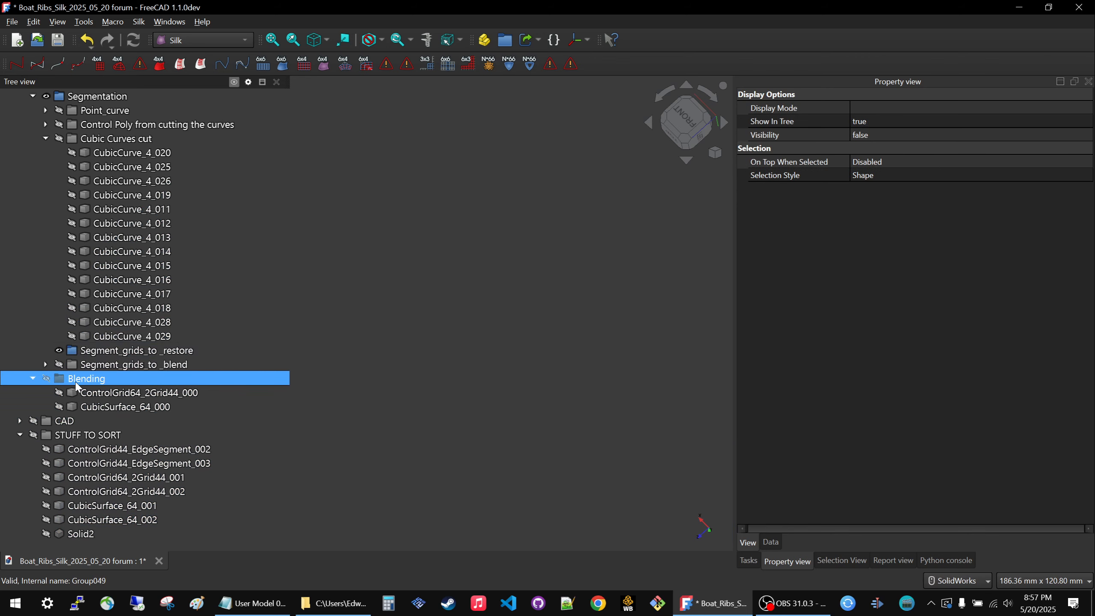
{"action": "key", "text": "space"}
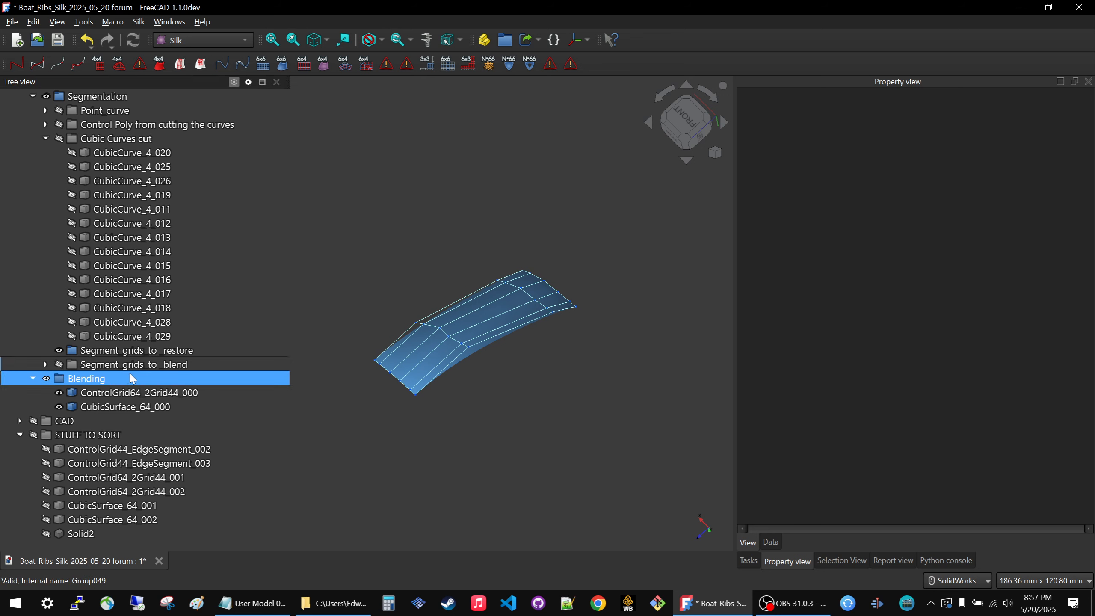
Toggle the Segment_grids_to _blend group's visibility on and off to check its grids beside the blend.
{"action": "left_click", "coordinate": [122, 367]}
{"action": "key", "text": "space"}
{"action": "key", "text": "space"}
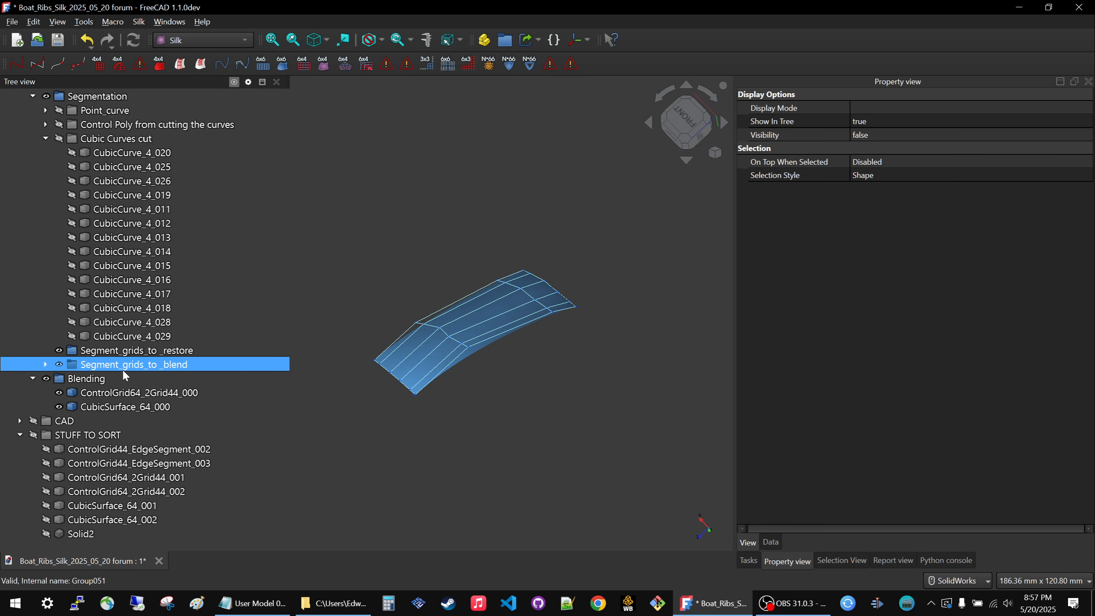
{"action": "key", "text": "space"}
{"action": "left_click", "coordinate": [369, 253]}
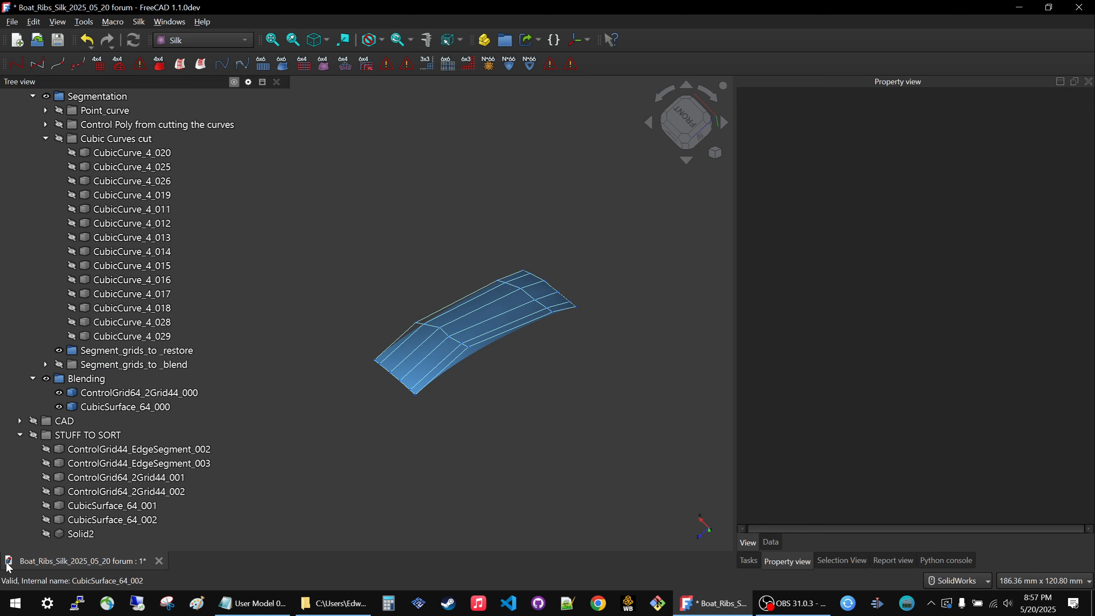
Show ControlGrid44_EdgeSegment_002 and ControlGrid44_EdgeSegment_003 on either side of the blend surface.
{"action": "left_click", "coordinate": [81, 533]}
{"action": "left_click", "coordinate": [84, 506]}
{"action": "left_click", "coordinate": [90, 449]}
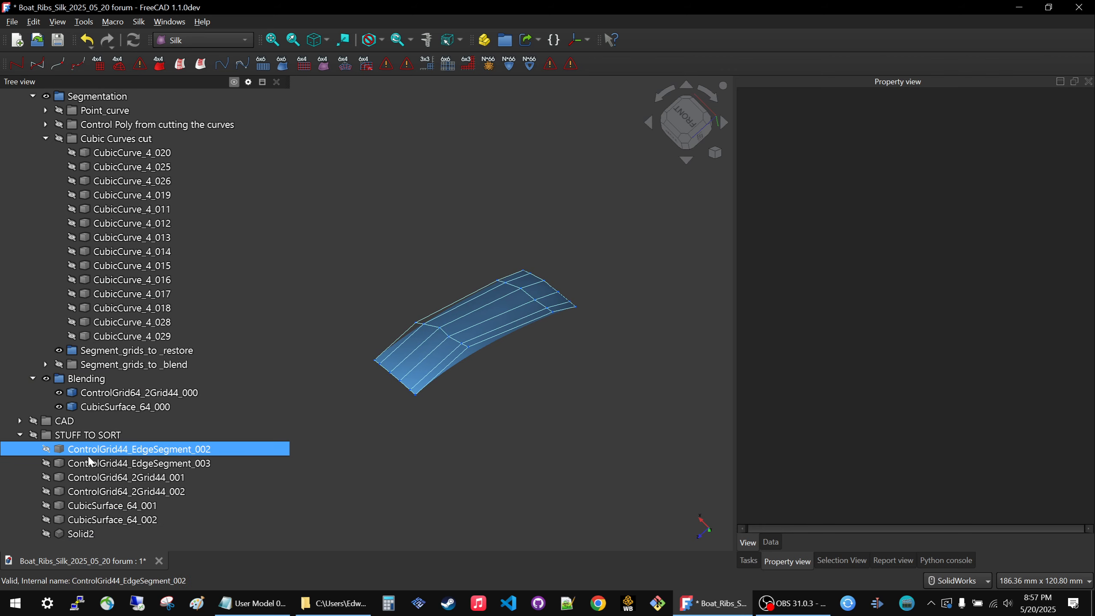
{"action": "middle_click_drag", "start_coordinate": [371, 348], "coordinate": [376, 364]}
{"action": "left_click", "coordinate": [98, 449]}
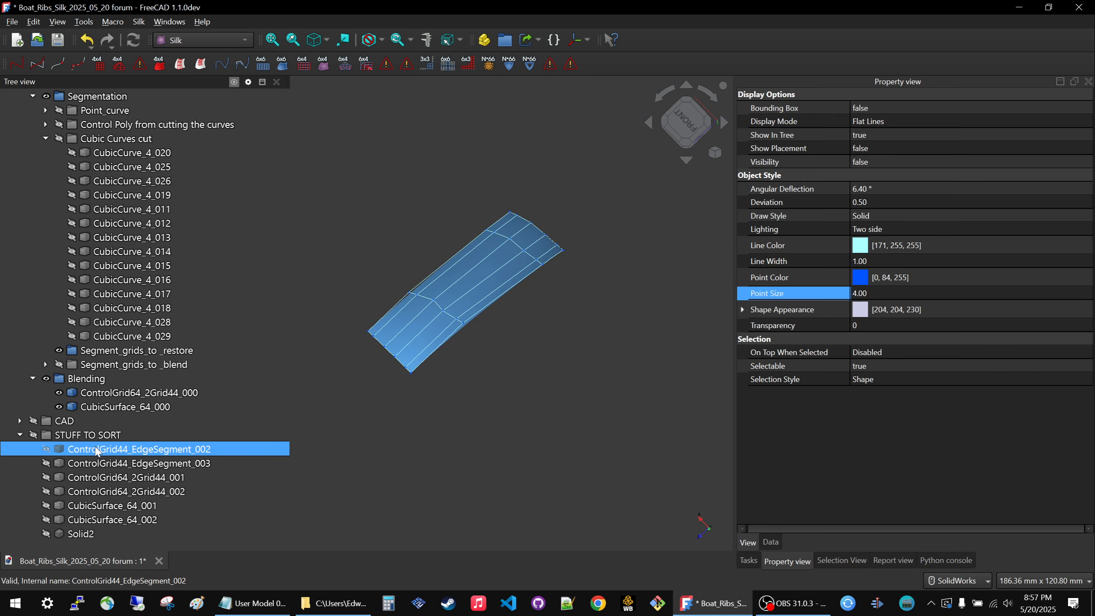
{"action": "key", "text": "space"}
{"action": "left_click", "coordinate": [96, 463]}
{"action": "key", "text": "space"}
{"action": "left_click", "coordinate": [365, 439]}
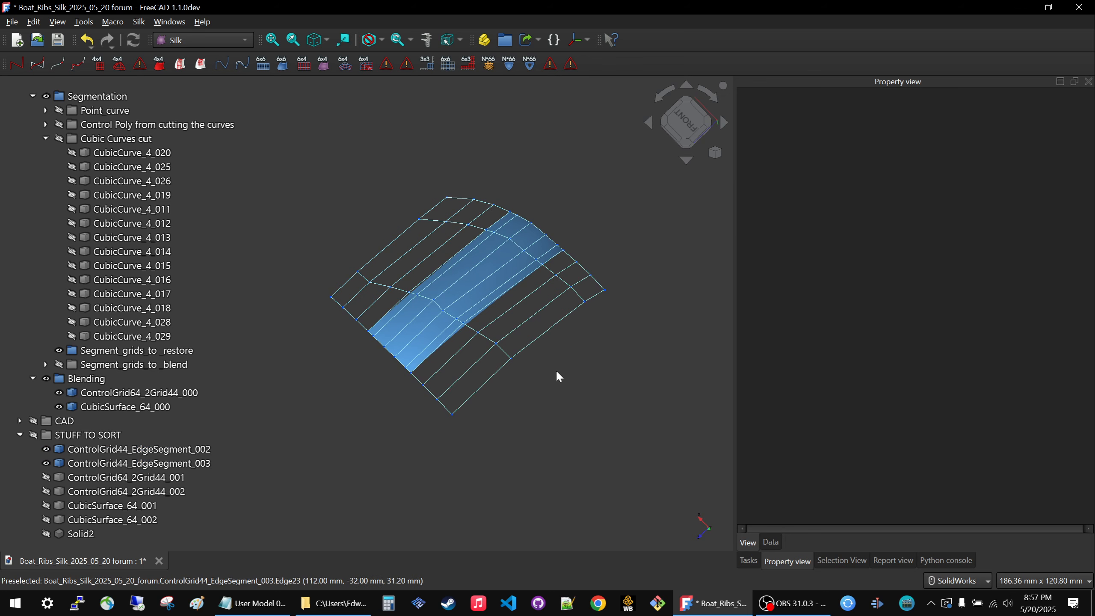
Create a 4x4 cubic surface from each of the ControlGrid44_EdgeSegment_002 and _003 grids.
{"action": "left_click", "coordinate": [423, 240]}
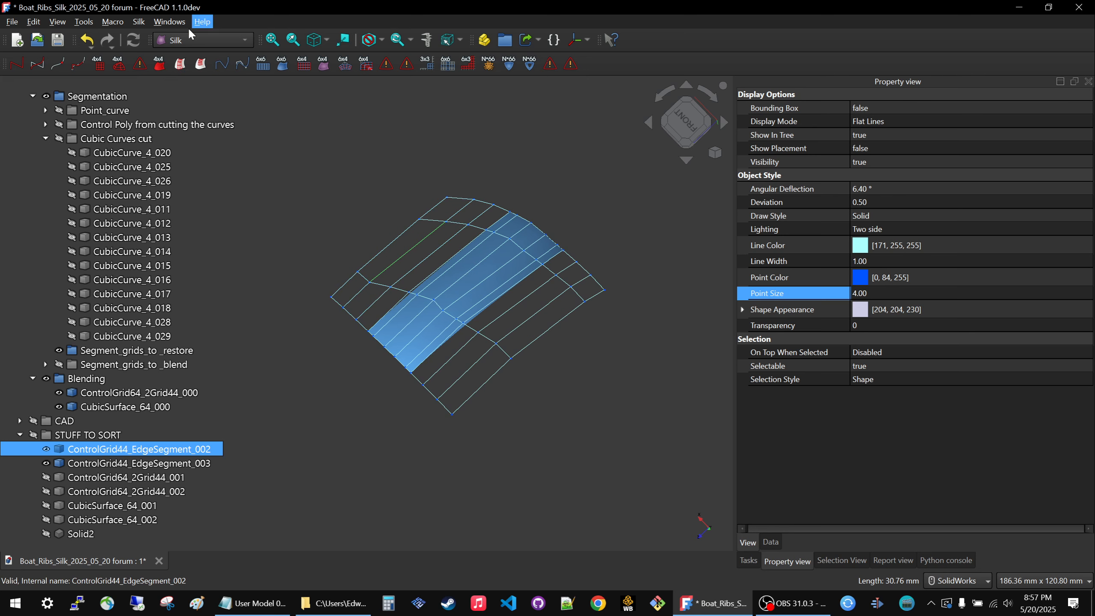
{"action": "left_click", "coordinate": [160, 66]}
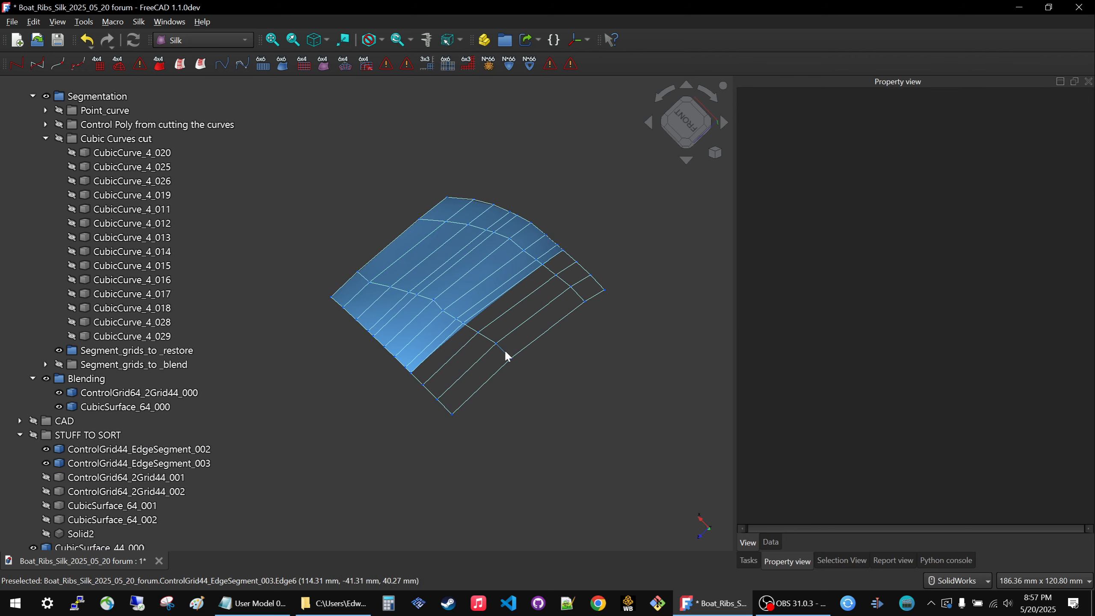
{"action": "left_click", "coordinate": [505, 352]}
{"action": "left_click", "coordinate": [159, 66]}
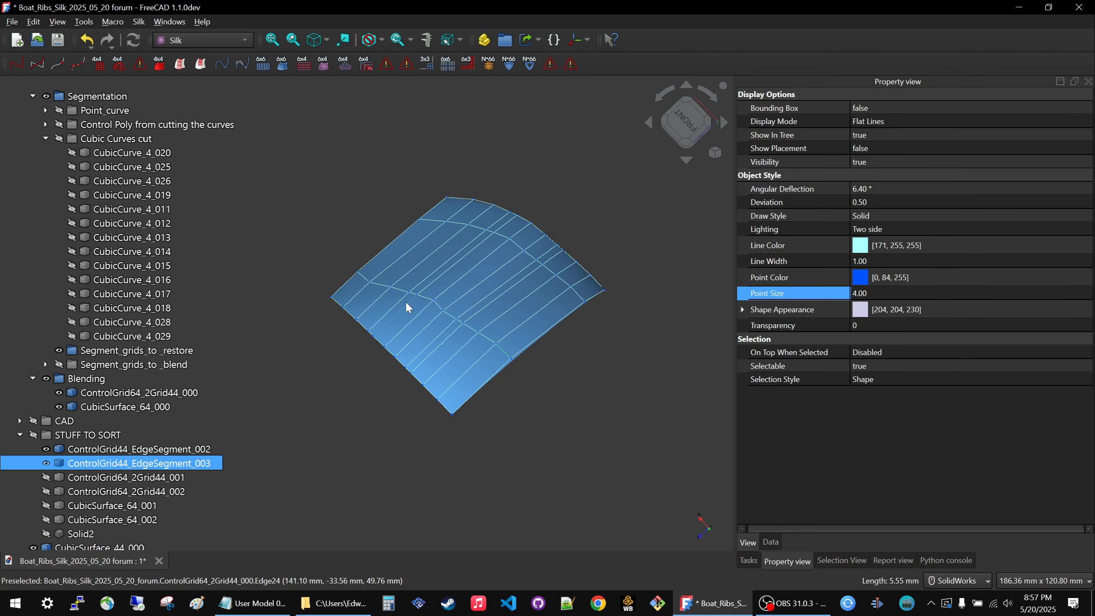
Hide ControlGrid44_EdgeSegment_002, ControlGrid44_EdgeSegment_003 and ControlGrid64_2Grid44_000 so that only the three surfaces show.
{"action": "left_click", "coordinate": [88, 449]}
{"action": "scroll", "coordinate": [87, 435], "scroll_direction": "down", "scroll_amount": 1}
{"action": "key", "text": "space"}
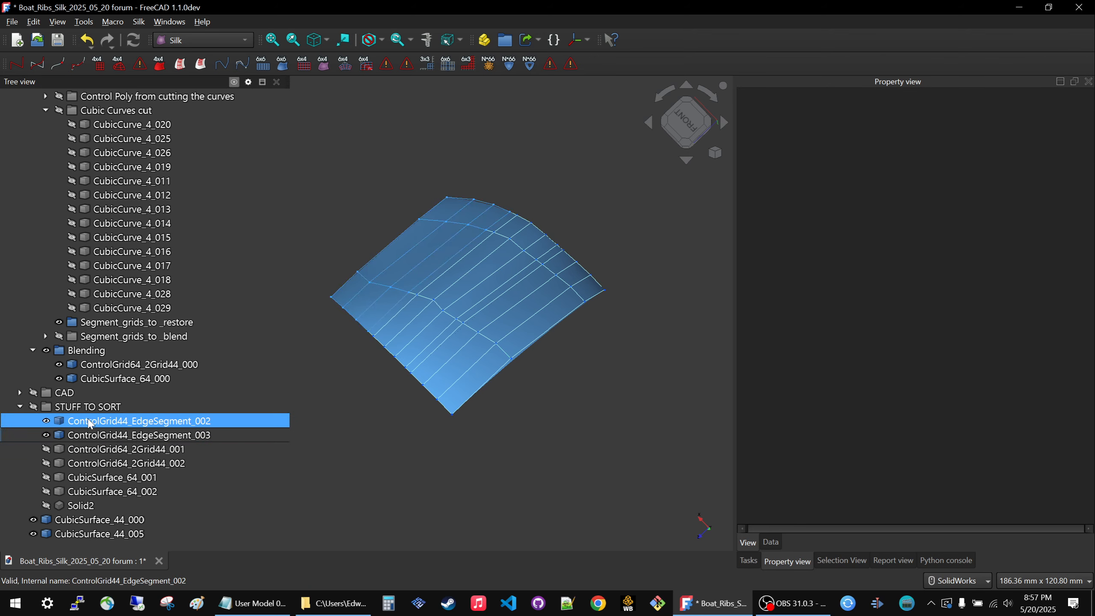
{"action": "left_click", "coordinate": [87, 435], "text": "ctrl"}
{"action": "left_click", "coordinate": [86, 434]}
{"action": "key", "text": "space"}
{"action": "left_click", "coordinate": [425, 305]}
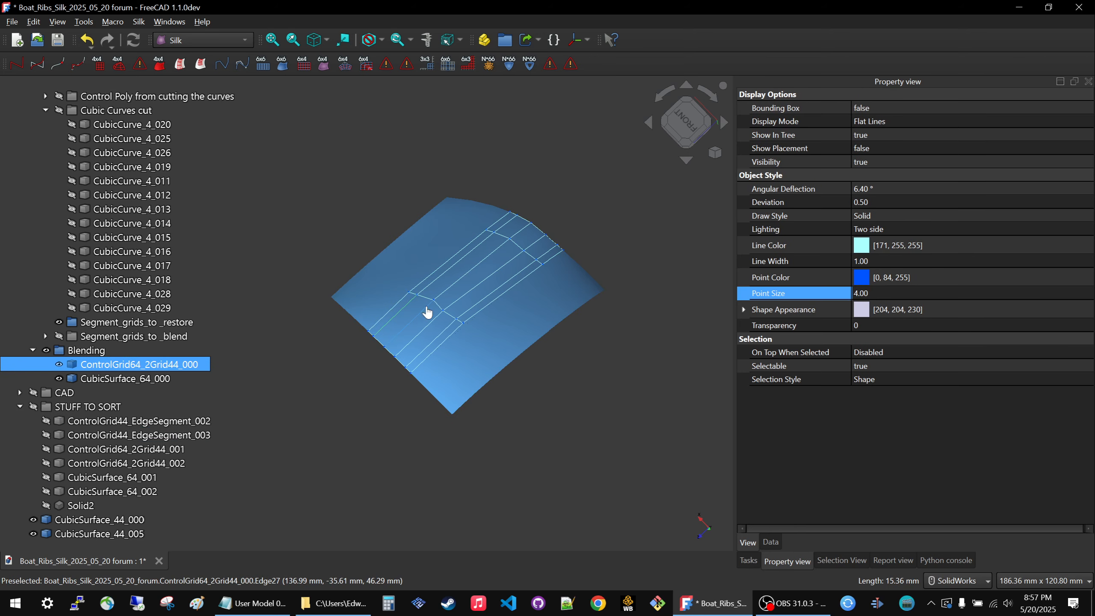
{"action": "key", "text": "space"}
Set the angular deflection to 2° and the deviation to 0.10 for CubicSurface_44_000, CubicSurface_64_000 and CubicSurface_44_005.
{"action": "left_click", "coordinate": [330, 406]}
{"action": "middle_click_drag", "start_coordinate": [331, 407], "coordinate": [335, 320]}
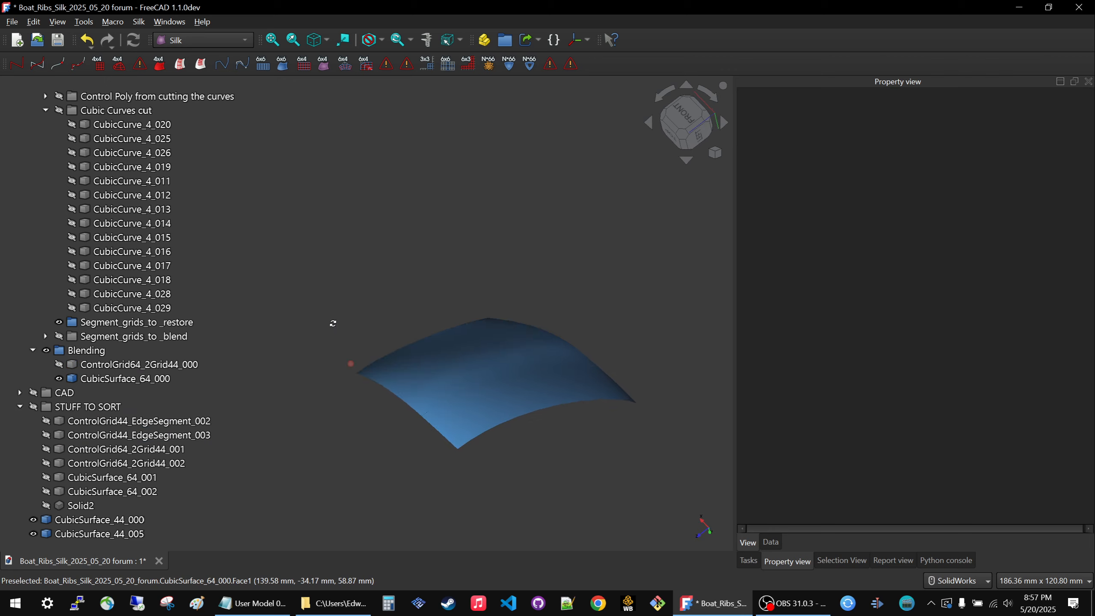
{"action": "middle_click_drag", "start_coordinate": [571, 364], "coordinate": [433, 319]}
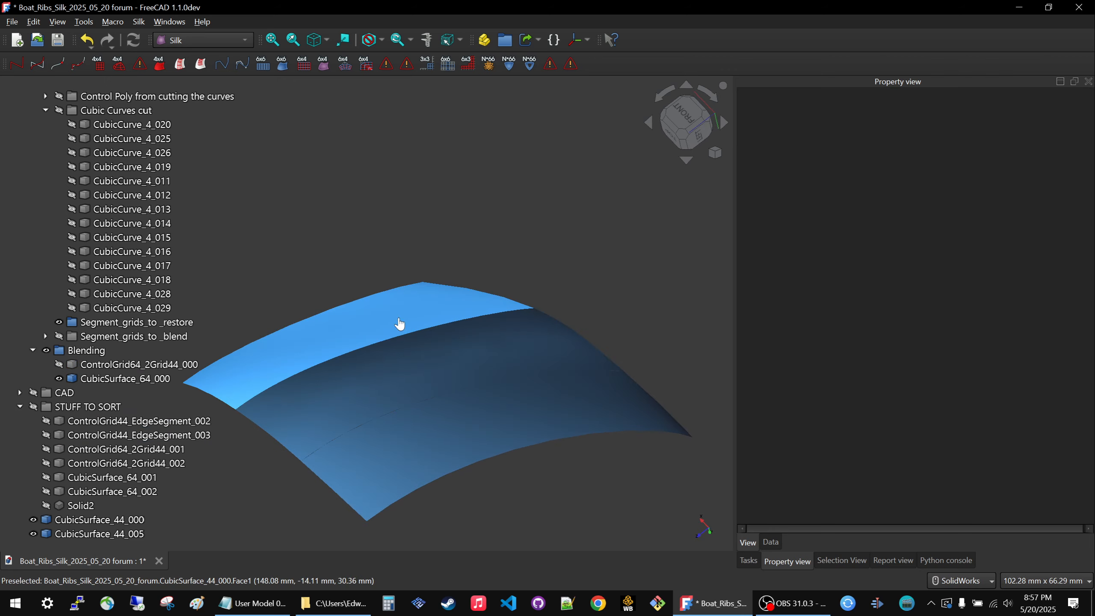
{"action": "left_click", "coordinate": [399, 321]}
{"action": "left_click", "coordinate": [390, 366]}
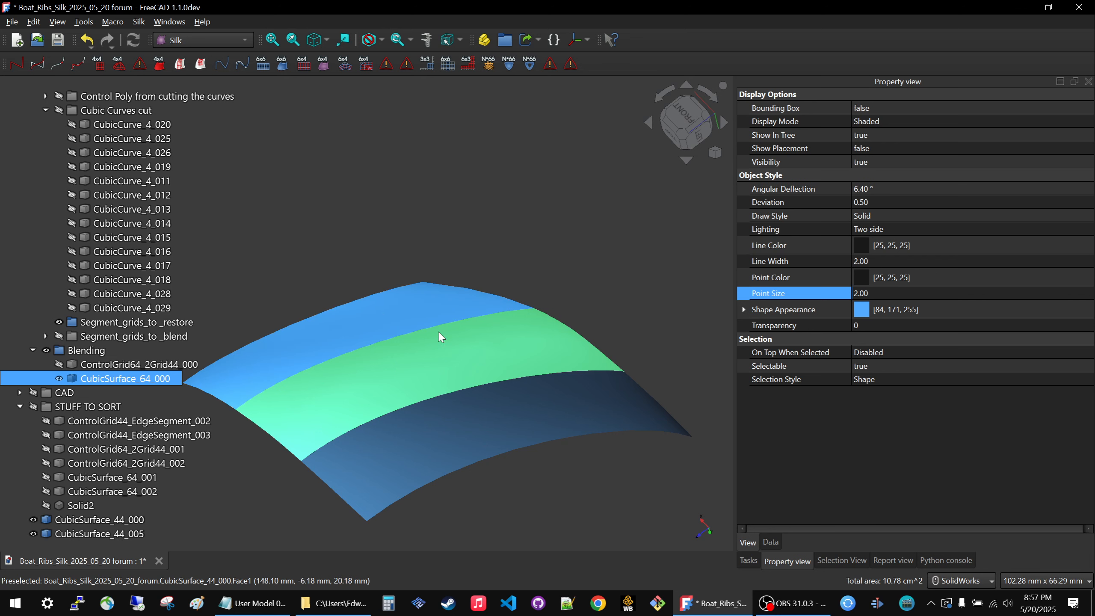
{"action": "left_click", "coordinate": [381, 314]}
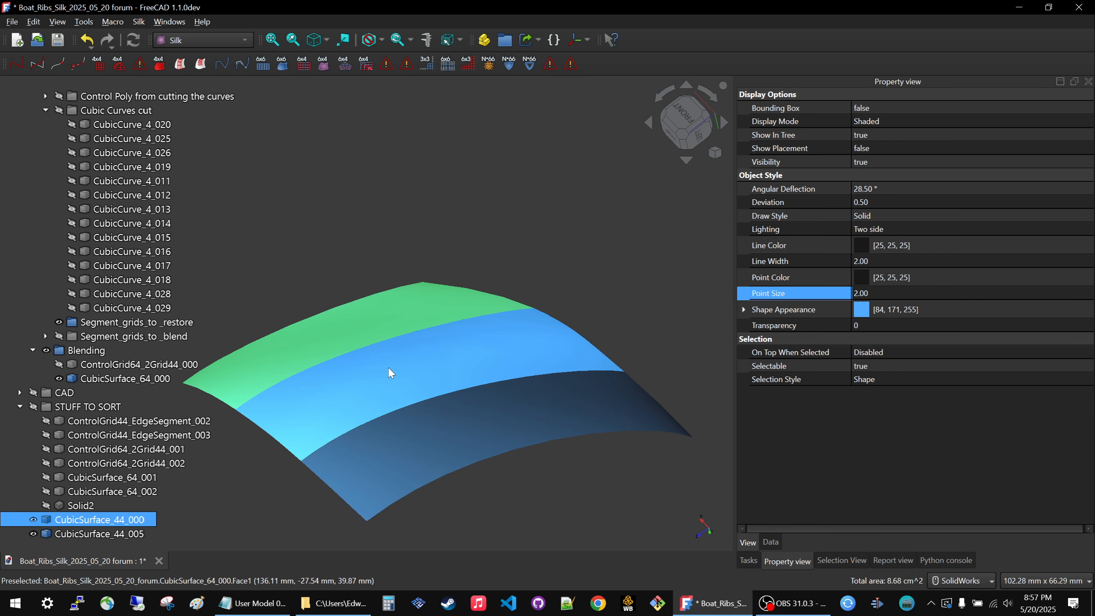
{"action": "left_click", "coordinate": [494, 425], "text": "ctrl"}
{"action": "left_click", "coordinate": [428, 357], "text": "ctrl"}
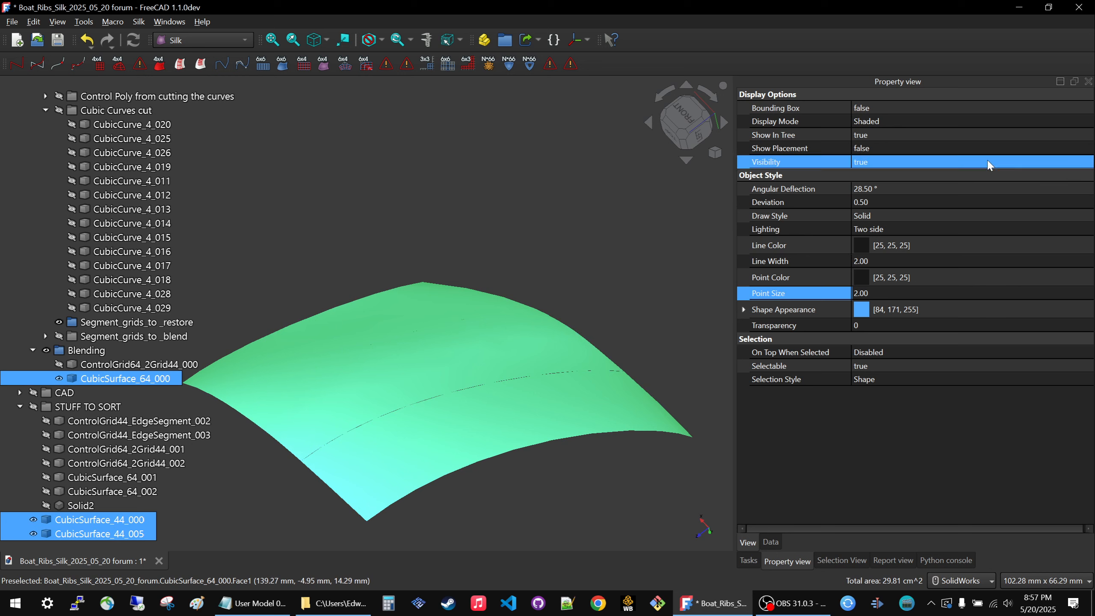
{"action": "type", "text": "2"}
{"action": "key", "text": "Return"}
{"action": "left_click", "coordinate": [900, 200]}
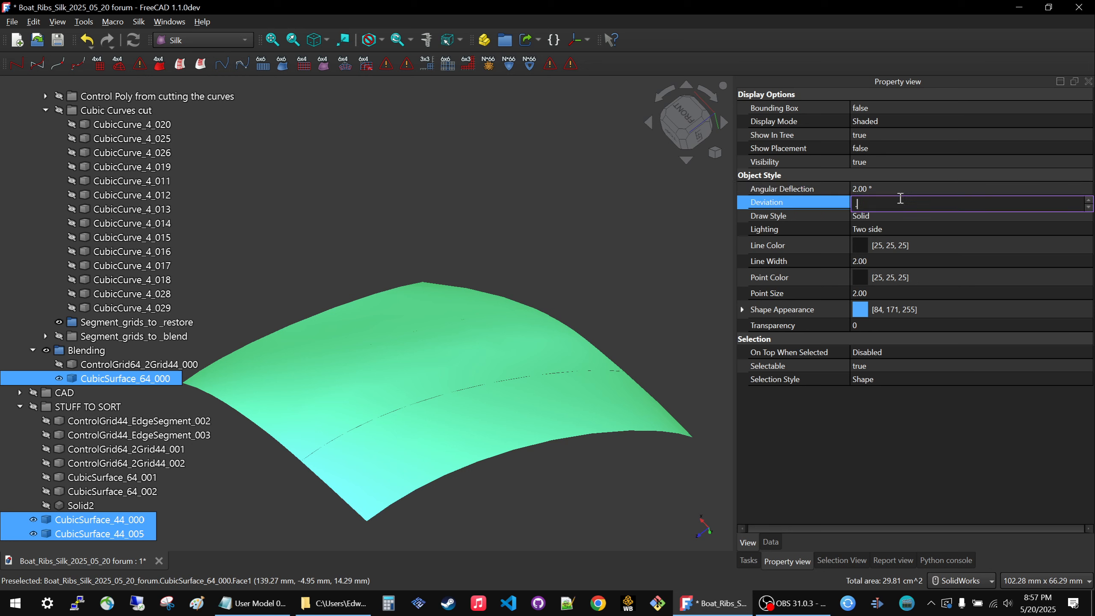
{"action": "left_click", "coordinate": [479, 222]}
{"action": "mouse_move", "coordinate": [413, 220]}
{"action": "middle_mouse_down"}
{"action": "mouse_move", "coordinate": [412, 247]}
{"action": "mouse_move", "coordinate": [413, 227]}
{"action": "middle_mouse_up"}
Show the Cubic_Curves group of Primary_design together with the three surfaces.
{"action": "scroll", "coordinate": [61, 137], "scroll_direction": "up", "scroll_amount": 5}
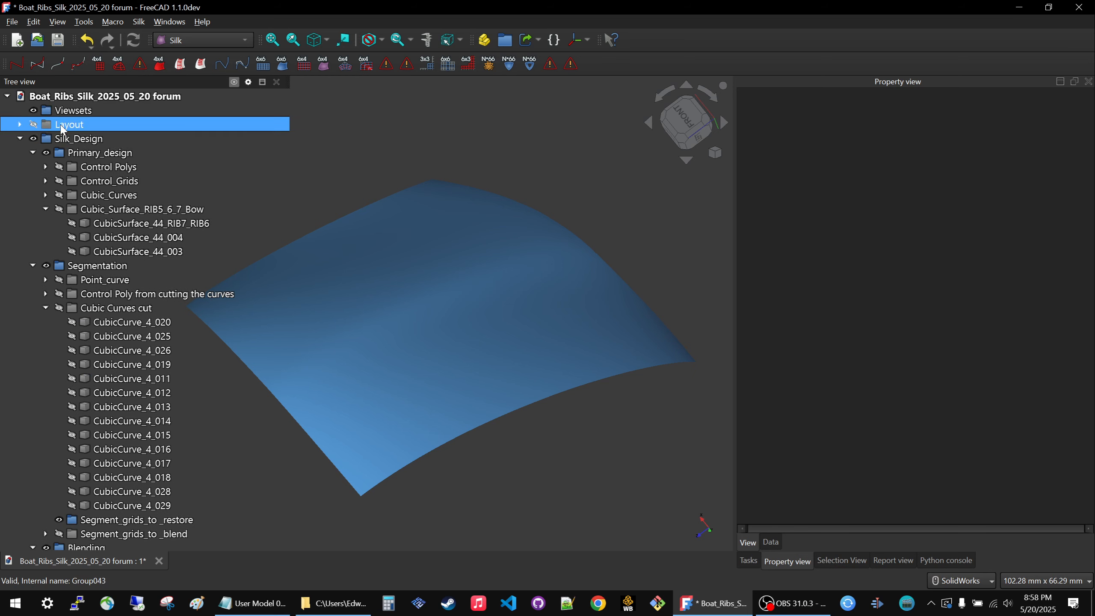
{"action": "left_click", "coordinate": [89, 181]}
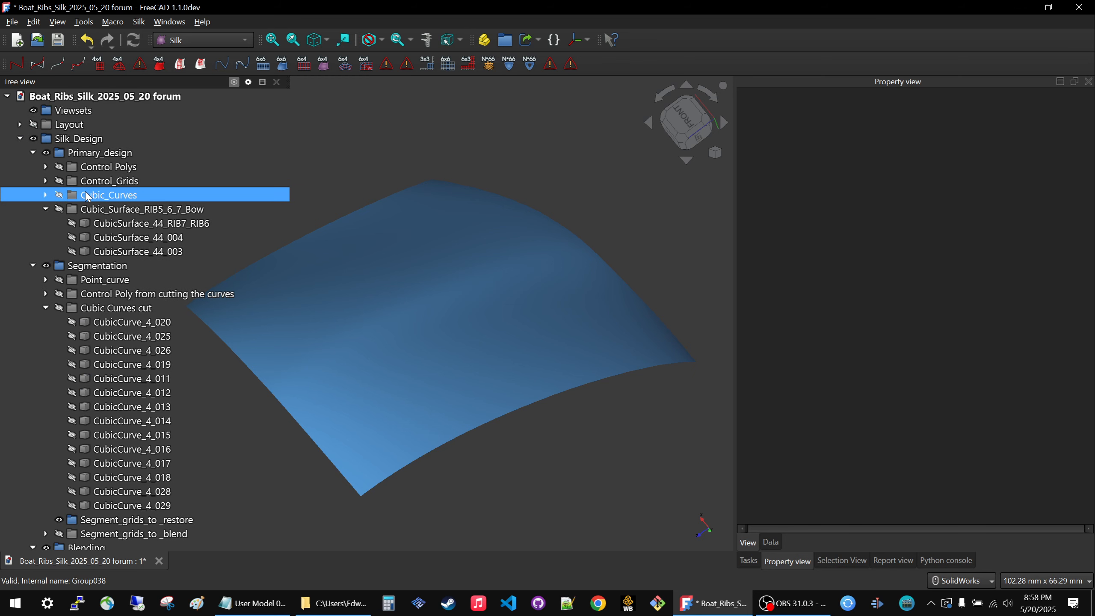
{"action": "left_click", "coordinate": [87, 196]}
{"action": "key", "text": "space"}
{"action": "left_click", "coordinate": [556, 132]}
Compare the two edge surfaces and the middle blend surface with the primary curves, and hide the Cubic_Curves group.
{"action": "middle_click_drag", "start_coordinate": [404, 285], "coordinate": [506, 205]}
{"action": "scroll", "coordinate": [610, 369], "scroll_direction": "down", "scroll_amount": 3}
{"action": "middle_click_drag", "start_coordinate": [438, 486], "coordinate": [529, 217]}
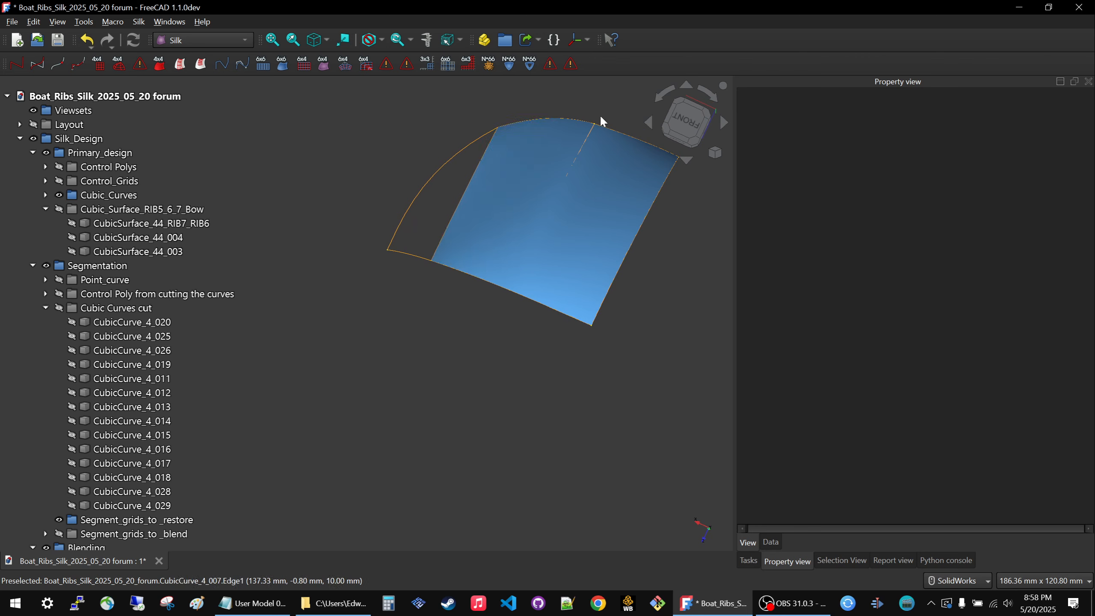
{"action": "scroll", "coordinate": [590, 116], "scroll_direction": "up", "scroll_amount": 2}
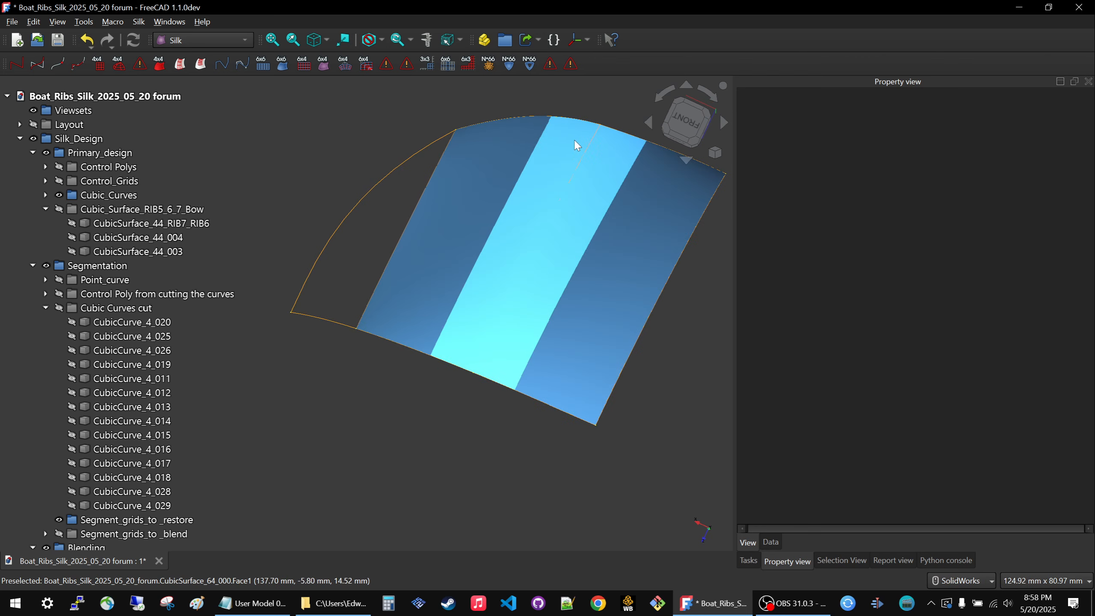
{"action": "left_click", "coordinate": [510, 147]}
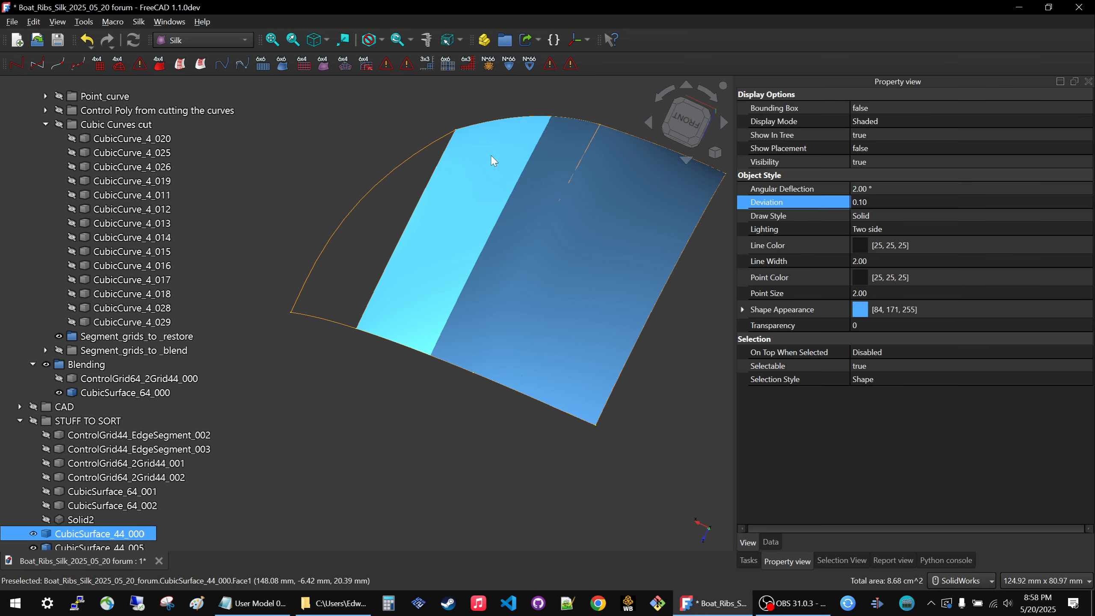
{"action": "left_click", "coordinate": [670, 199]}
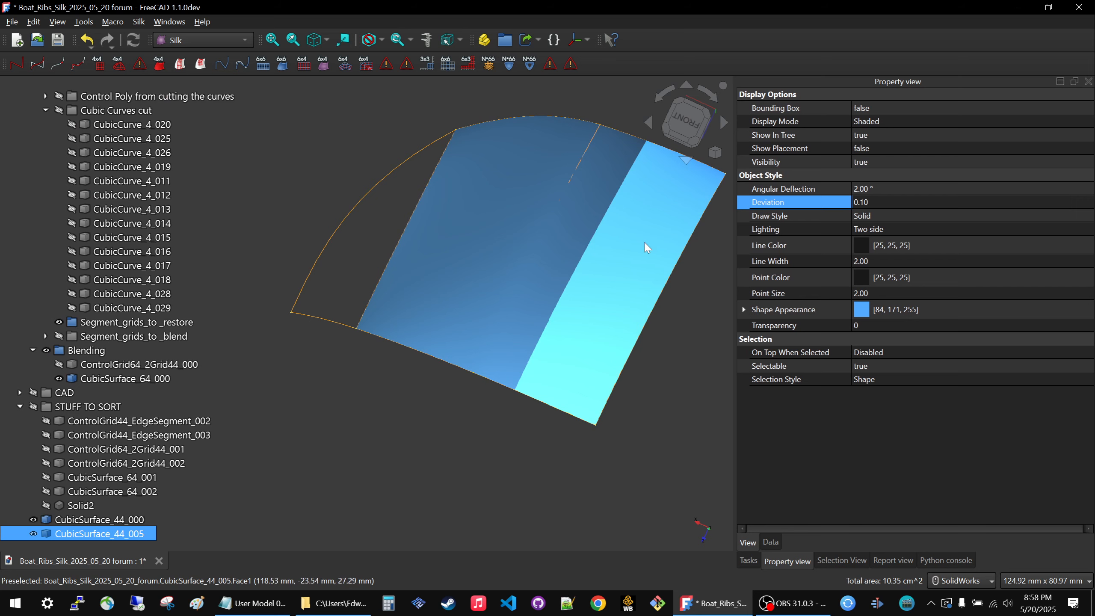
{"action": "left_click", "coordinate": [571, 213]}
{"action": "left_click", "coordinate": [393, 385]}
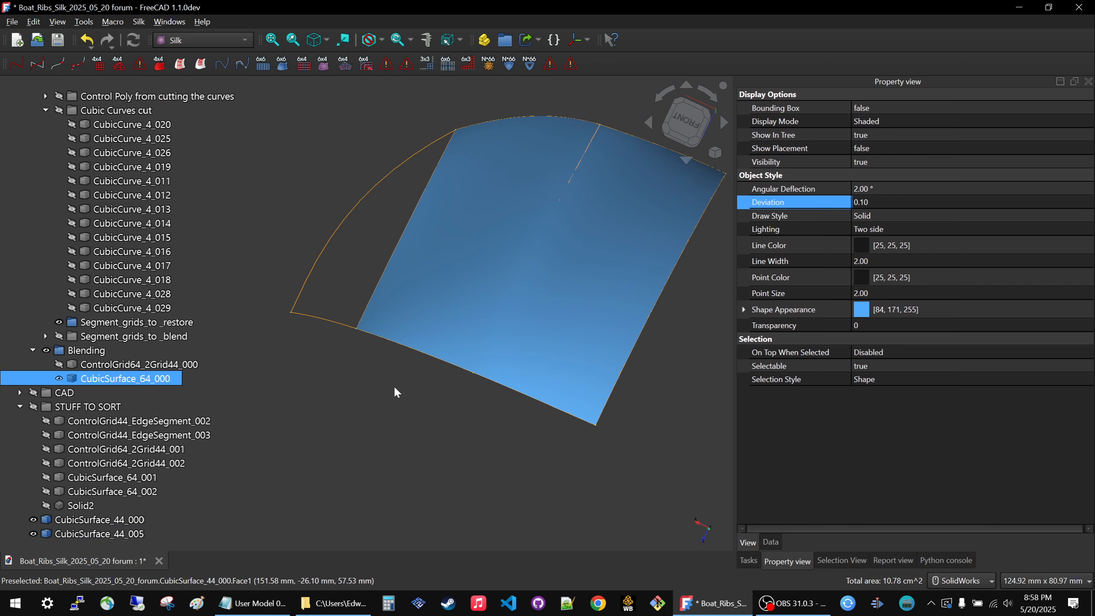
{"action": "scroll", "coordinate": [88, 289], "scroll_direction": "up", "scroll_amount": 5}
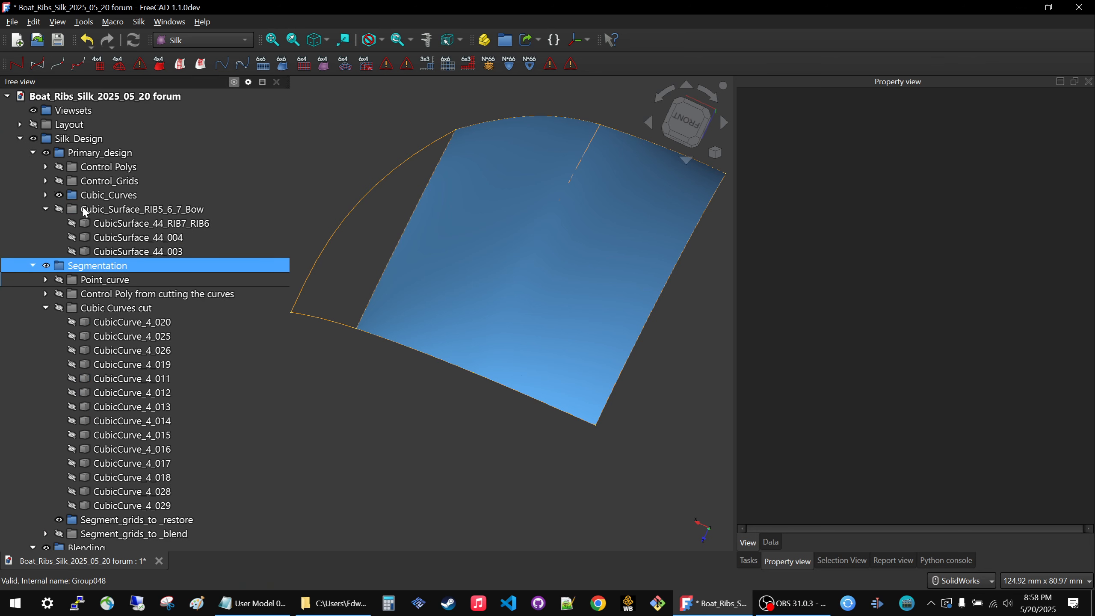
{"action": "left_click", "coordinate": [89, 195]}
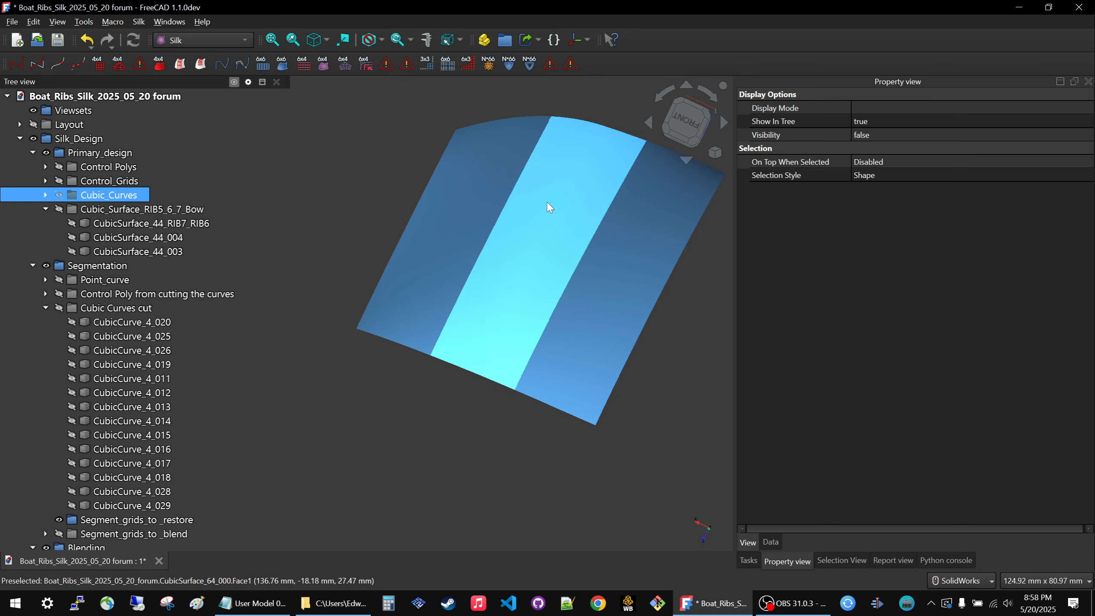
Examine the blend between CubicSurface_44_000, CubicSurface_64_000 and CubicSurface_44_005 for smoothness from several angles and up close.
{"action": "left_click", "coordinate": [535, 260]}
{"action": "middle_click_drag", "start_coordinate": [534, 260], "coordinate": [409, 193]}
{"action": "left_click", "coordinate": [458, 171]}
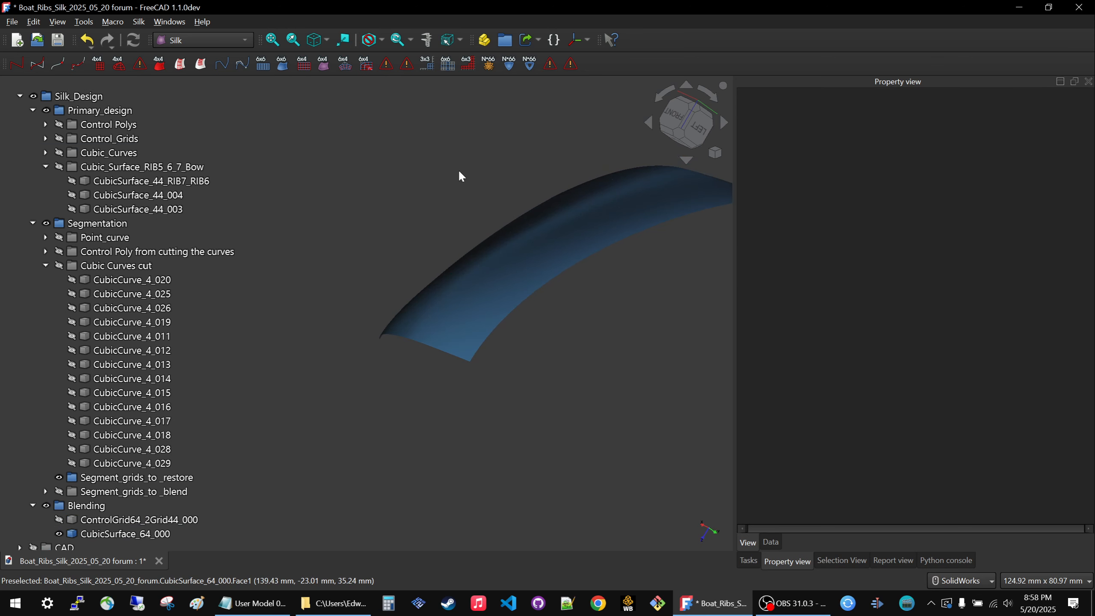
{"action": "scroll", "coordinate": [551, 139], "scroll_direction": "down", "scroll_amount": 2}
{"action": "scroll", "coordinate": [653, 139], "scroll_direction": "up", "scroll_amount": 5}
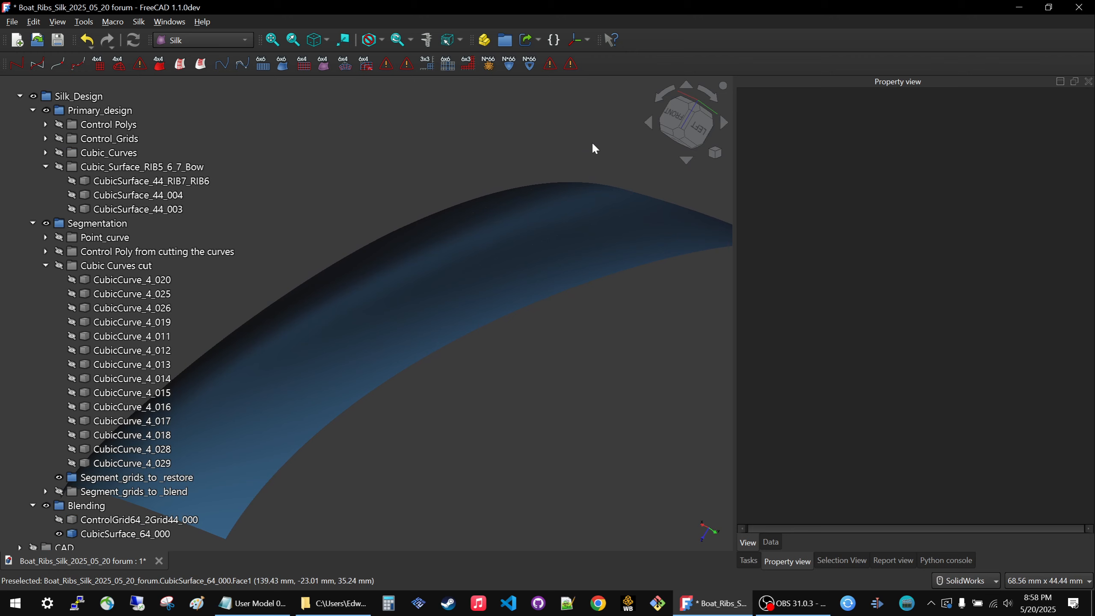
{"action": "middle_click_drag", "start_coordinate": [528, 113], "coordinate": [526, 126]}
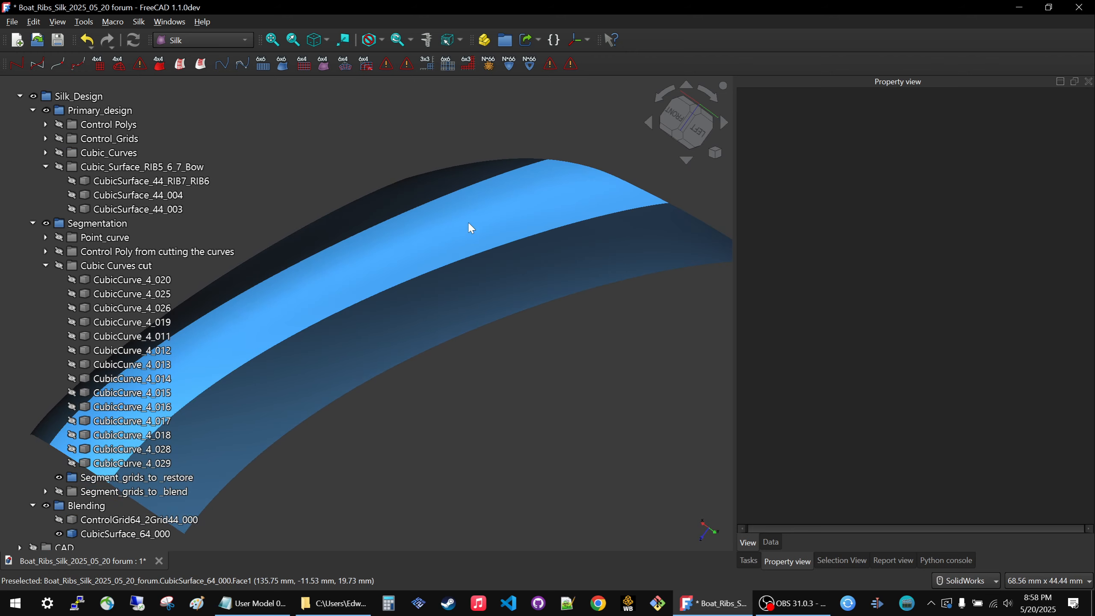
{"action": "middle_click_drag", "start_coordinate": [373, 130], "coordinate": [467, 426]}
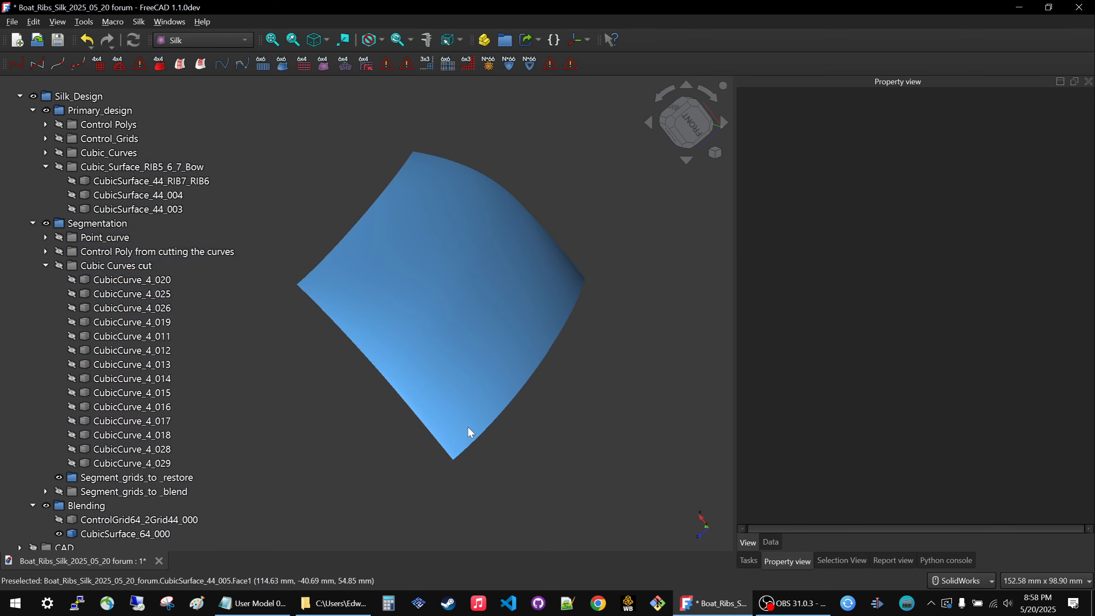
{"action": "middle_click_drag", "start_coordinate": [533, 199], "coordinate": [605, 310]}
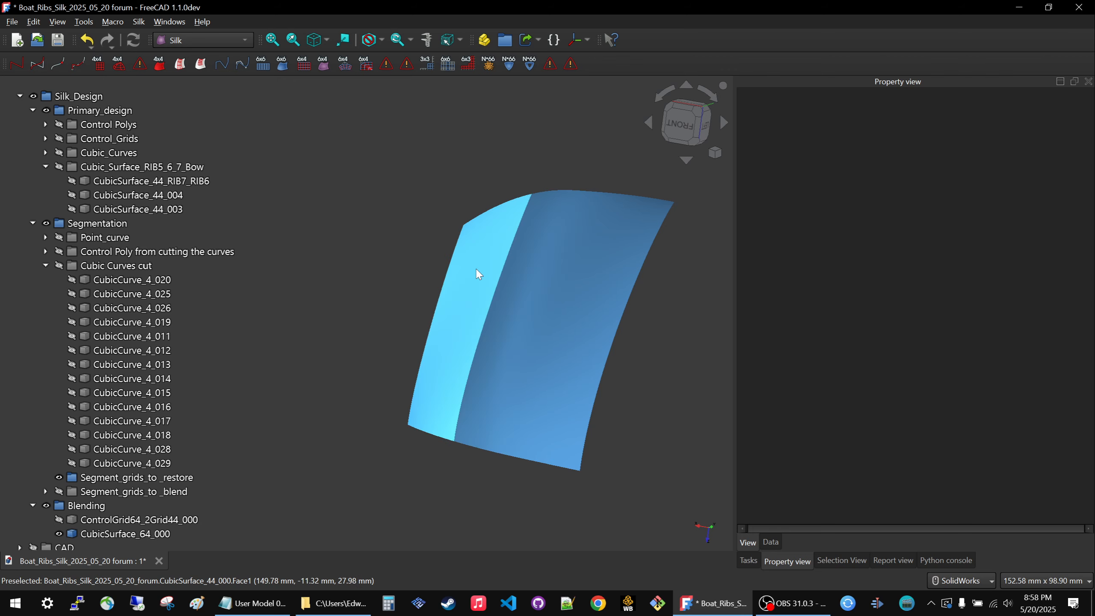
{"action": "middle_click_drag", "start_coordinate": [415, 302], "coordinate": [471, 298]}
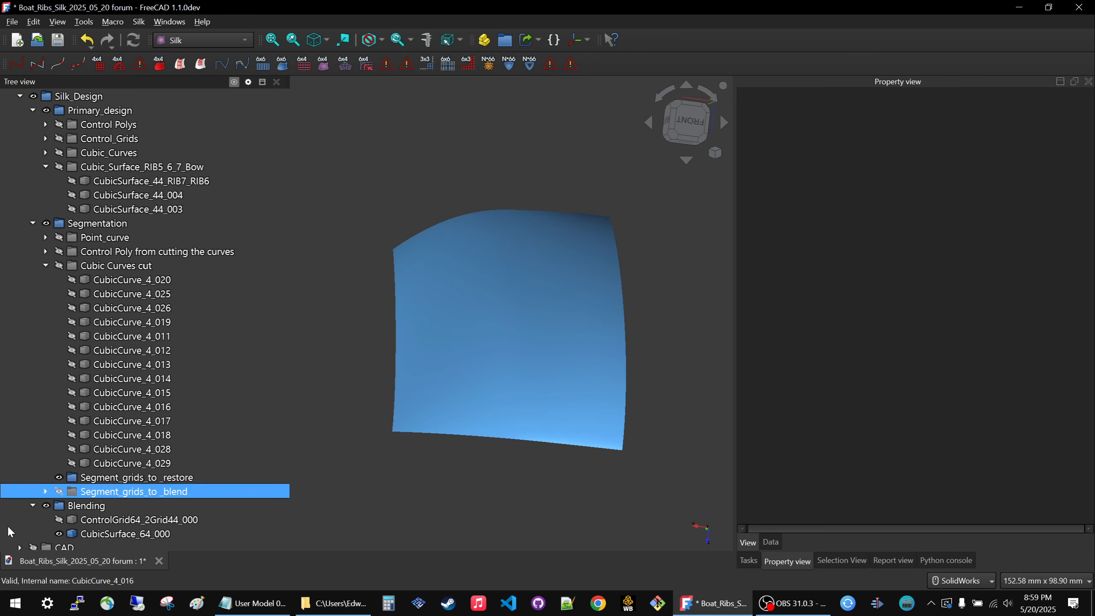
{"action": "scroll", "coordinate": [13, 475], "scroll_direction": "down", "scroll_amount": 4}
{"action": "scroll", "coordinate": [12, 388], "scroll_direction": "up", "scroll_amount": 5}
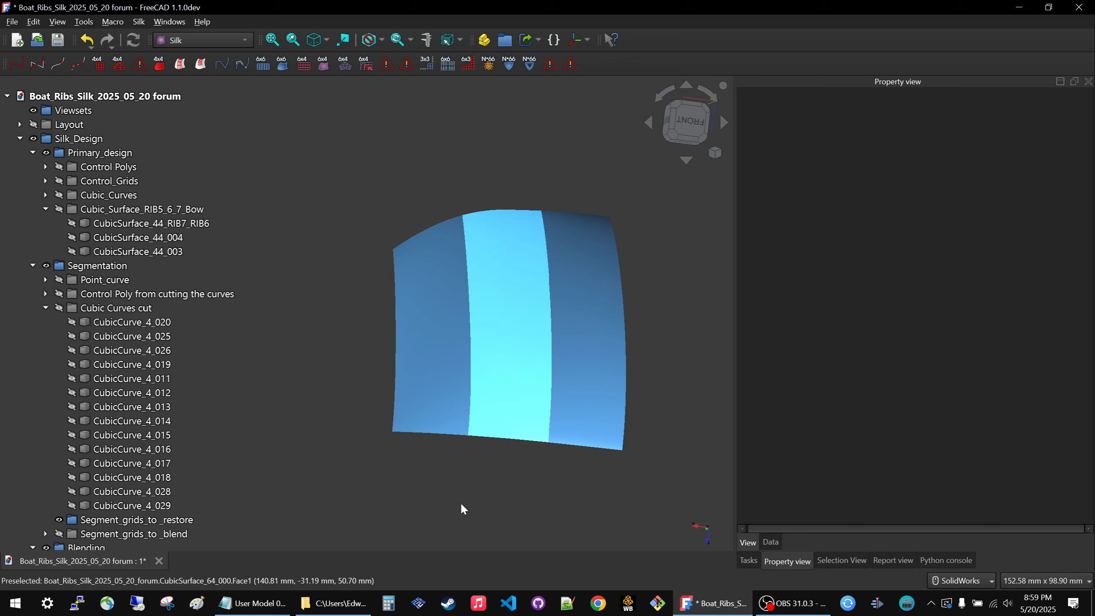
Check ControlGrid44_EdgeSegment_002 by toggling its visibility, and move it from STUFF TO SORT into the Segment_grids_to_restore group.
{"action": "scroll", "coordinate": [68, 485], "scroll_direction": "down", "scroll_amount": 5}
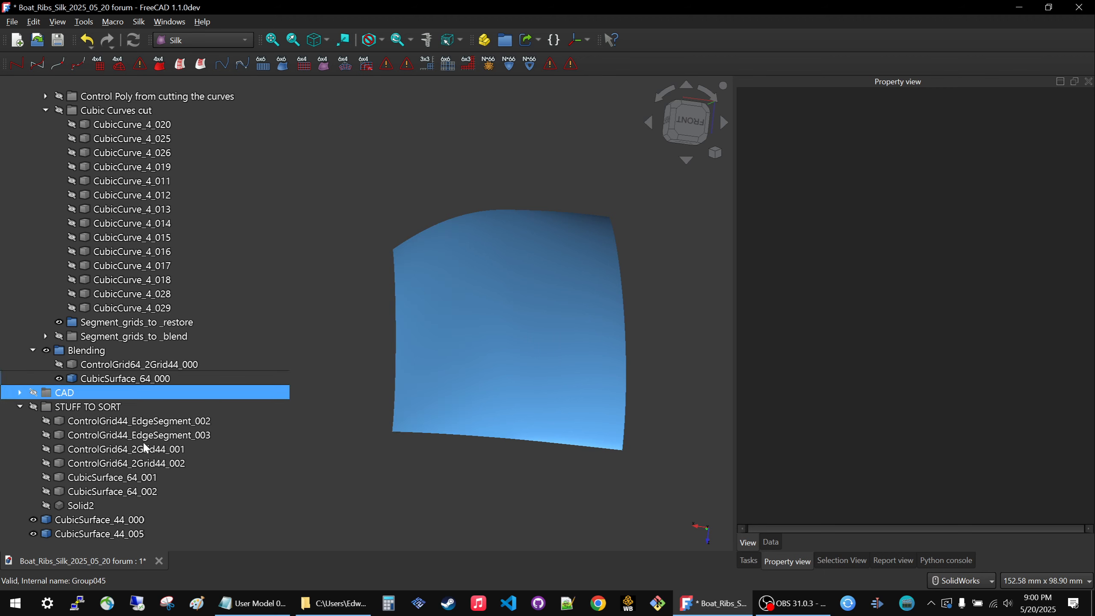
{"action": "left_click", "coordinate": [115, 424]}
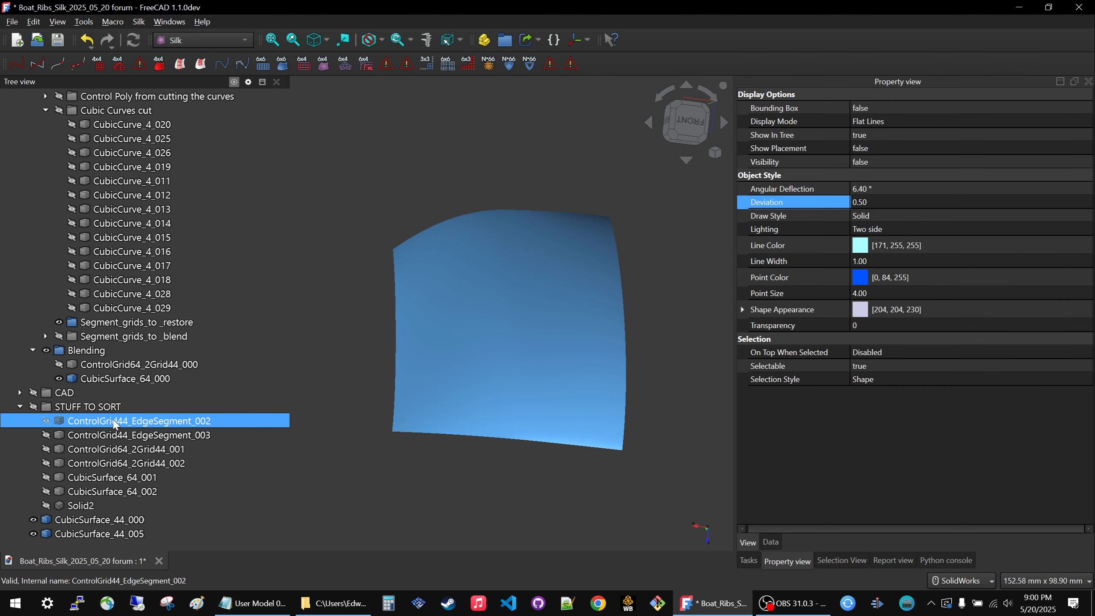
{"action": "key", "text": "space"}
{"action": "key", "text": "space"}
{"action": "key", "text": "space"}
{"action": "key", "text": "space"}
{"action": "key", "text": "space"}
{"action": "key", "text": "space"}
{"action": "left_click_drag", "start_coordinate": [117, 423], "coordinate": [157, 324]}
Move ControlGrid44_EdgeSegment_003 from STUFF TO SORT into the Segment_grids_to_restore group and hide that group.
{"action": "left_click", "coordinate": [125, 448]}
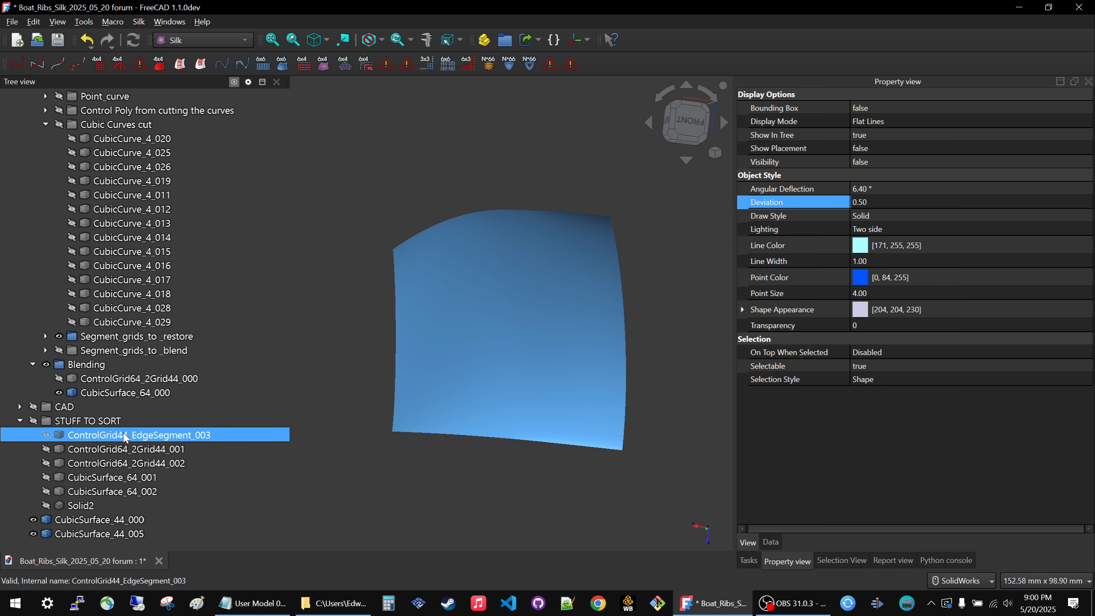
{"action": "key", "text": "space"}
{"action": "key", "text": "space"}
{"action": "key", "text": "space"}
{"action": "left_click_drag", "start_coordinate": [125, 435], "coordinate": [156, 345]}
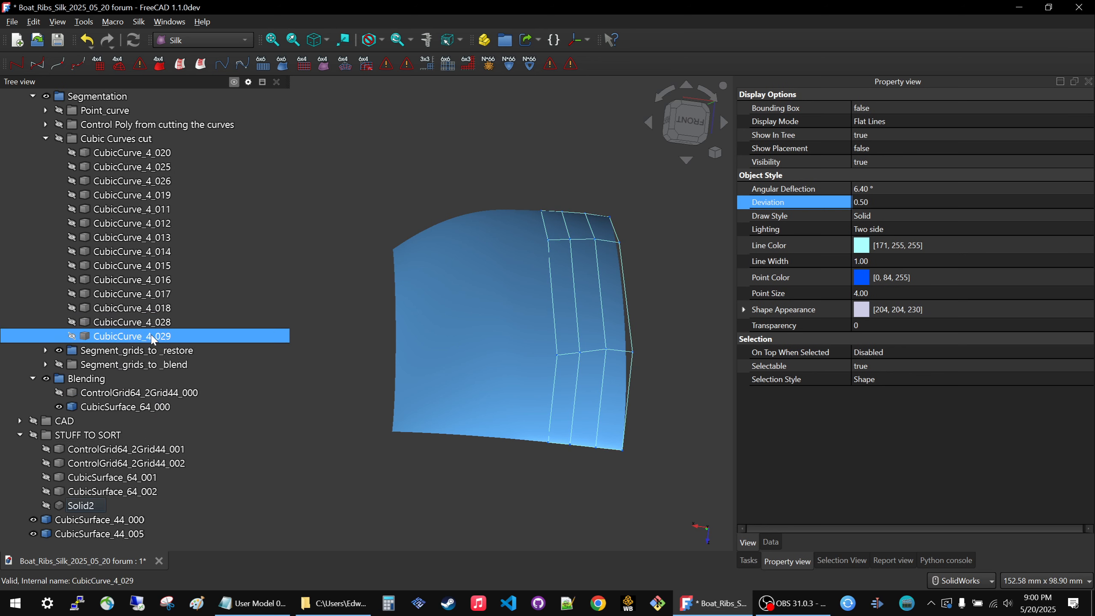
{"action": "left_click", "coordinate": [137, 493]}
{"action": "left_click", "coordinate": [110, 351]}
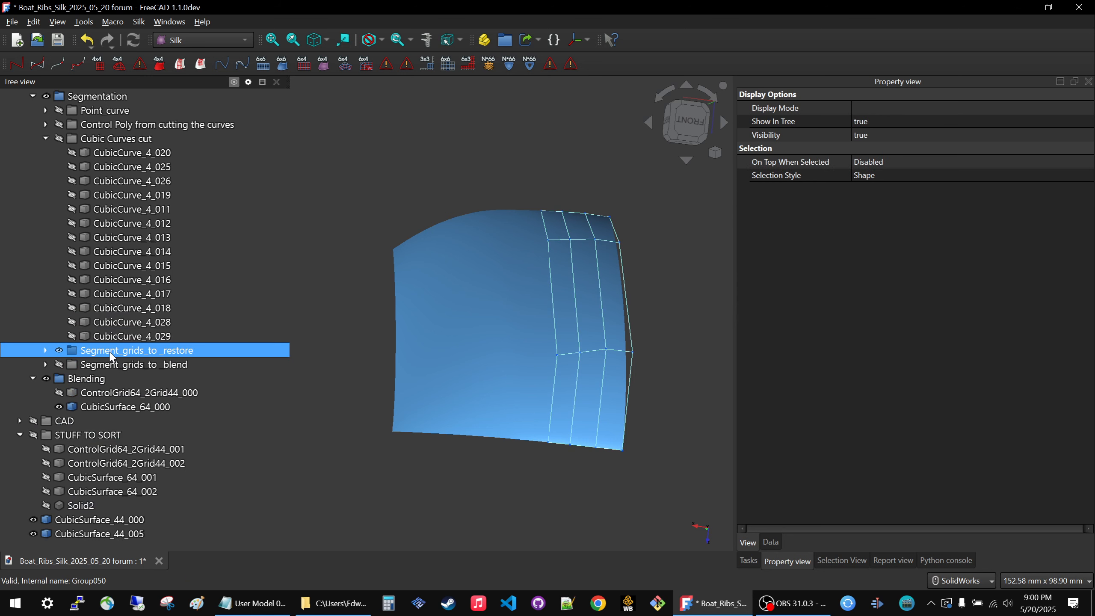
Show the control grids ControlGrid64_2Grid44_001 and ControlGrid64_2Grid44_002 in STUFF TO SORT to compare them.
{"action": "left_click", "coordinate": [97, 450]}
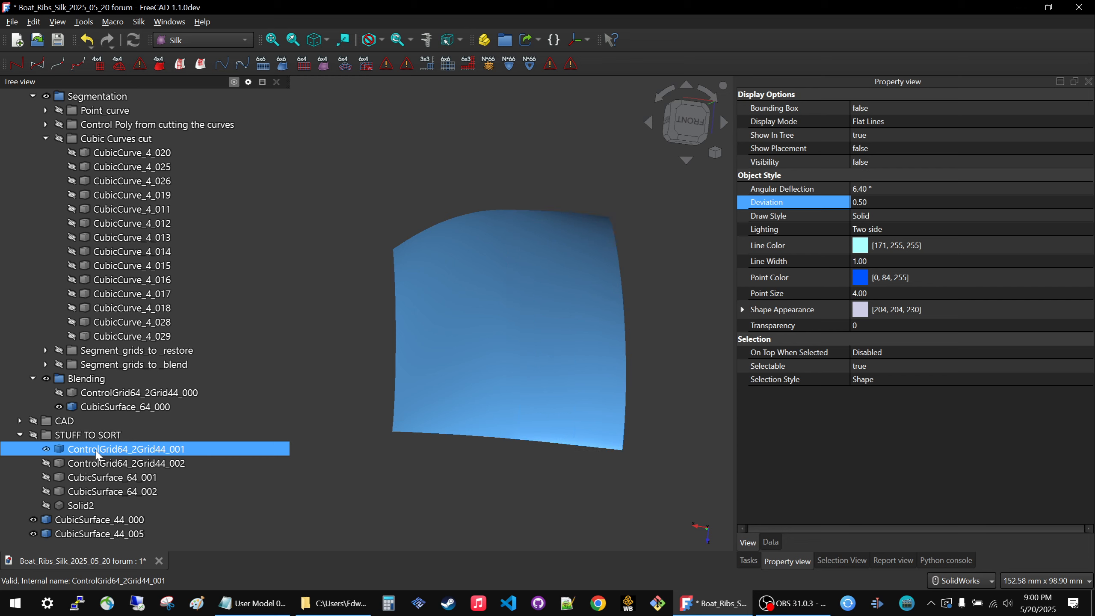
{"action": "key", "text": "space"}
{"action": "key", "text": "space"}
{"action": "key", "text": "space"}
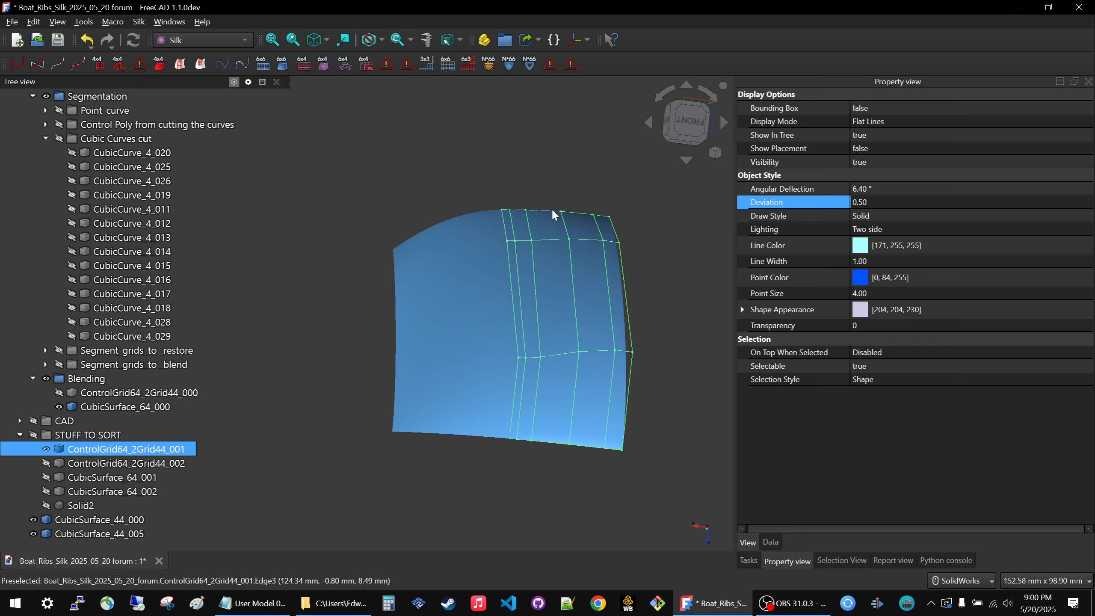
{"action": "left_click", "coordinate": [140, 463]}
{"action": "key", "text": "space"}
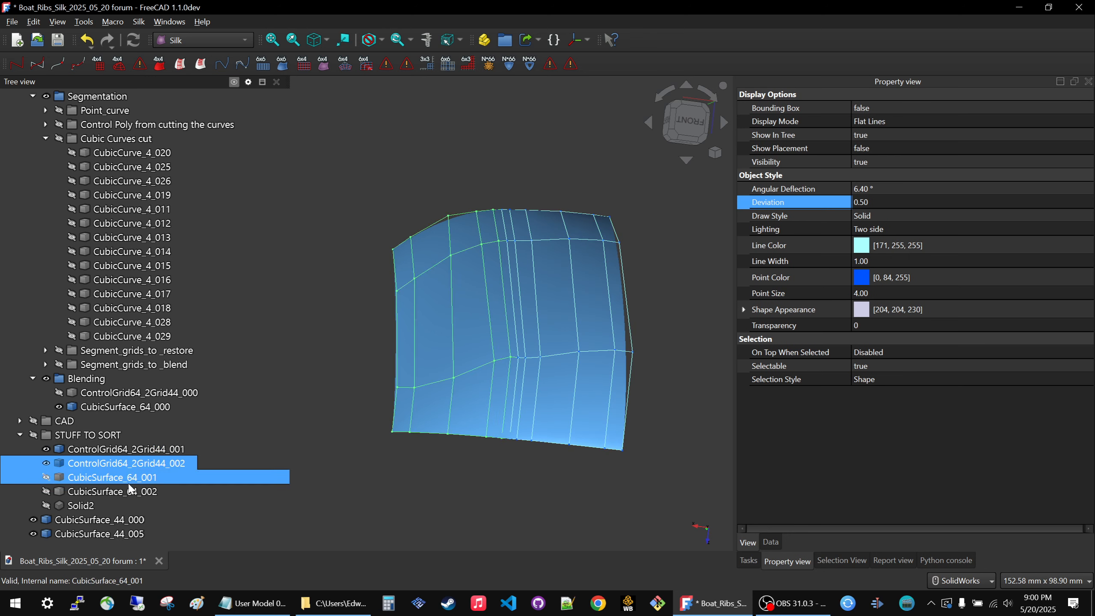
Hide the surfaces CubicSurface_44_000, CubicSurface_44_005 and CubicSurface_64_000.
{"action": "left_click", "coordinate": [101, 523]}
{"action": "key", "text": "space"}
{"action": "left_click", "coordinate": [97, 530]}
{"action": "key", "text": "space"}
{"action": "left_click", "coordinate": [143, 407]}
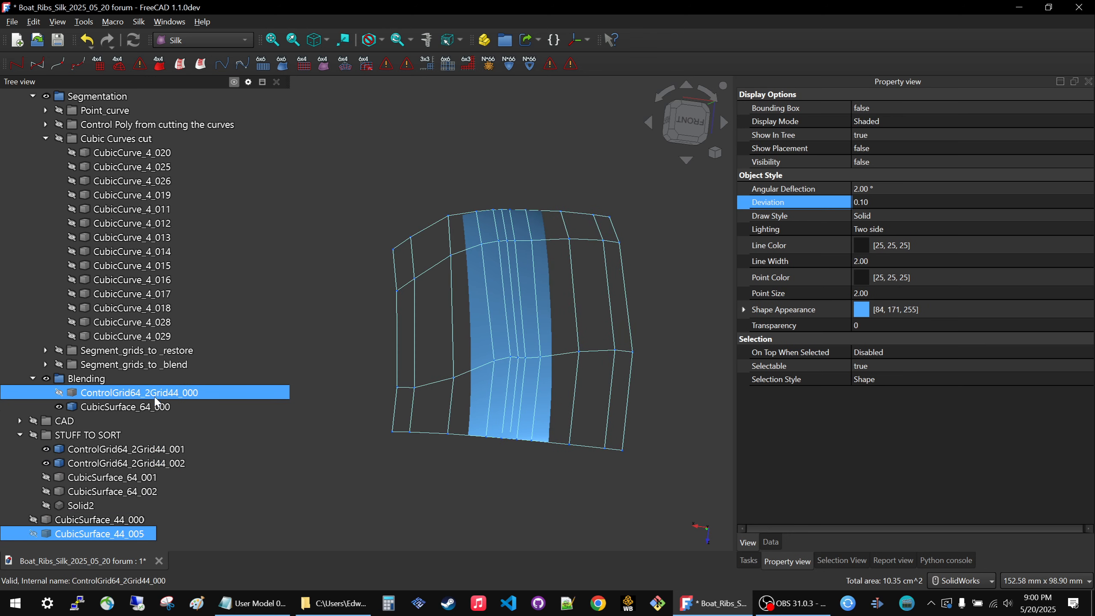
{"action": "key", "text": "space"}
Show CubicSurface_64_001 and CubicSurface_64_002 to review them against their control grids.
{"action": "left_click", "coordinate": [106, 477]}
{"action": "key", "text": "space"}
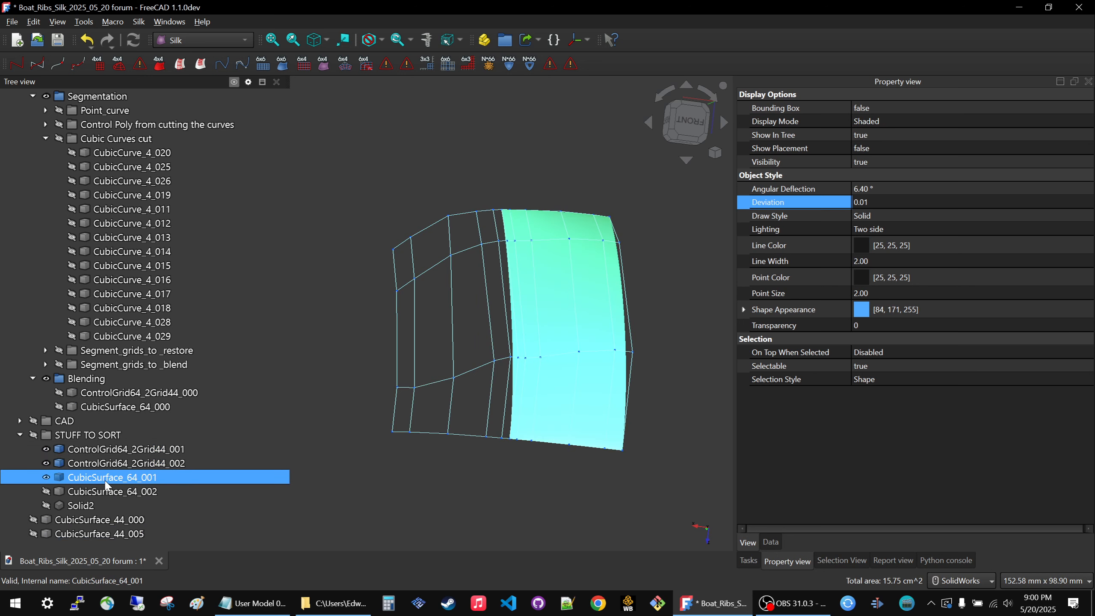
{"action": "left_click", "coordinate": [104, 495]}
{"action": "key", "text": "space"}
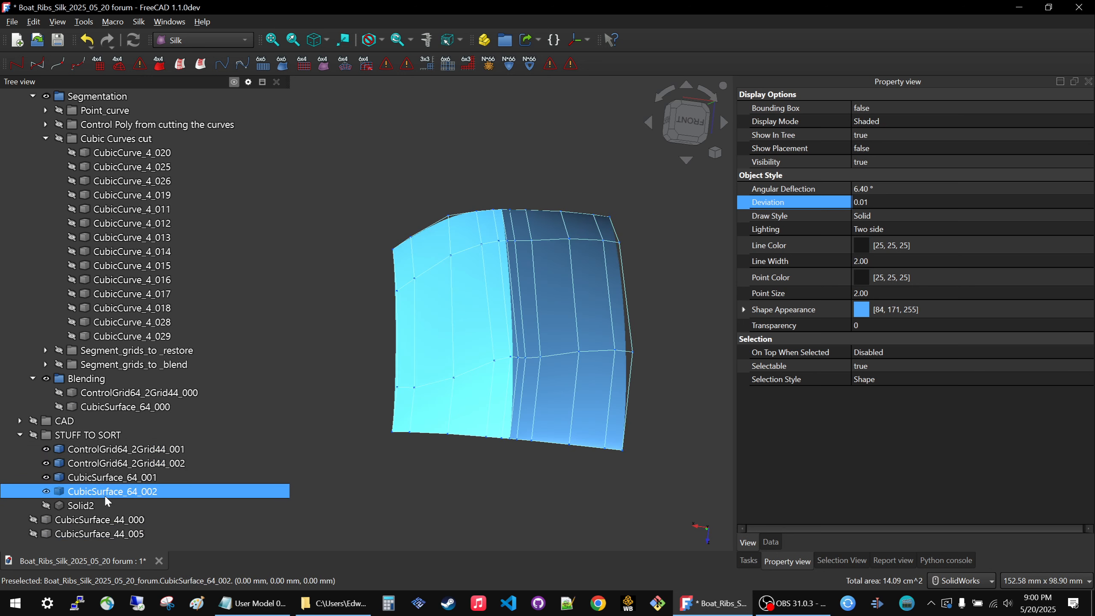
{"action": "left_click", "coordinate": [386, 487]}
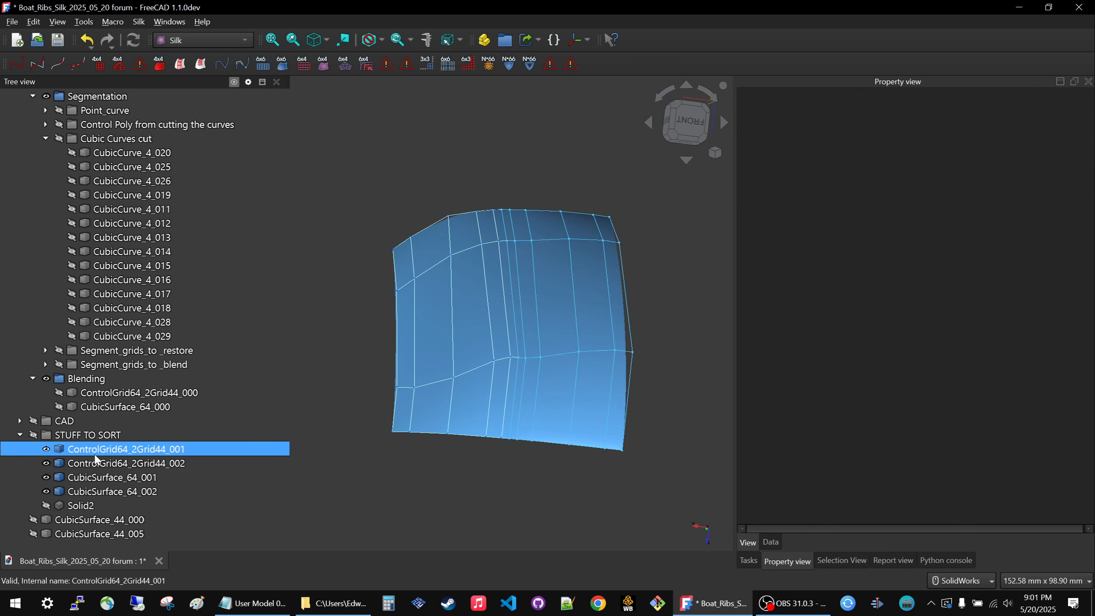
Delete ControlGrid64_2Grid44_001, ControlGrid64_2Grid44_002, CubicSurface_64_001 and CubicSurface_64_002 from STUFF TO SORT.
{"action": "left_click", "coordinate": [96, 453]}
{"action": "left_click", "coordinate": [102, 495], "text": "shift"}
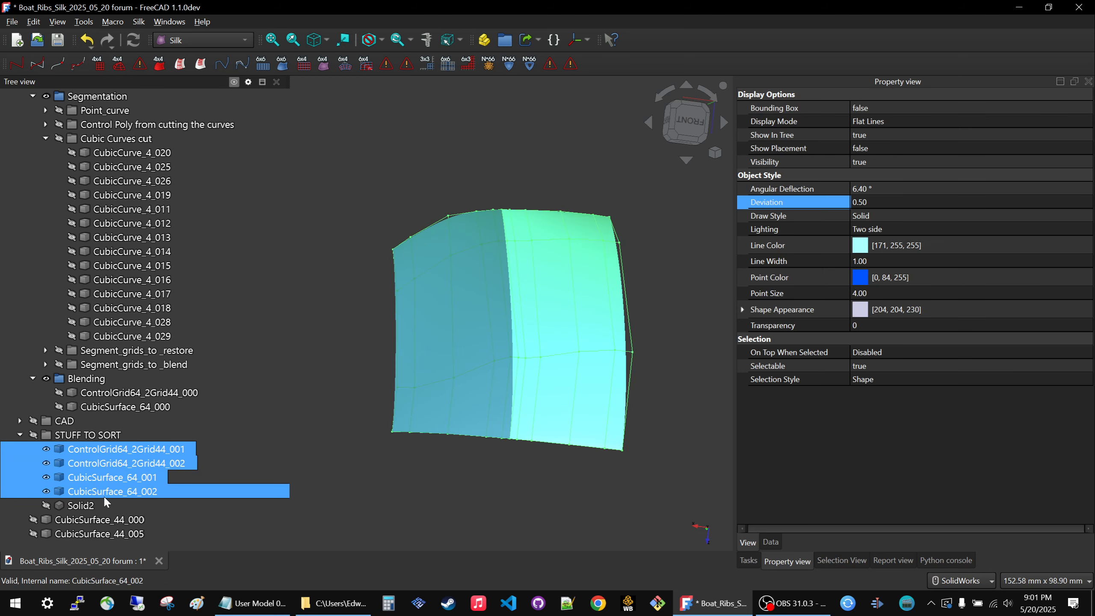
{"action": "key", "text": "Delete"}
{"action": "left_click", "coordinate": [545, 325]}
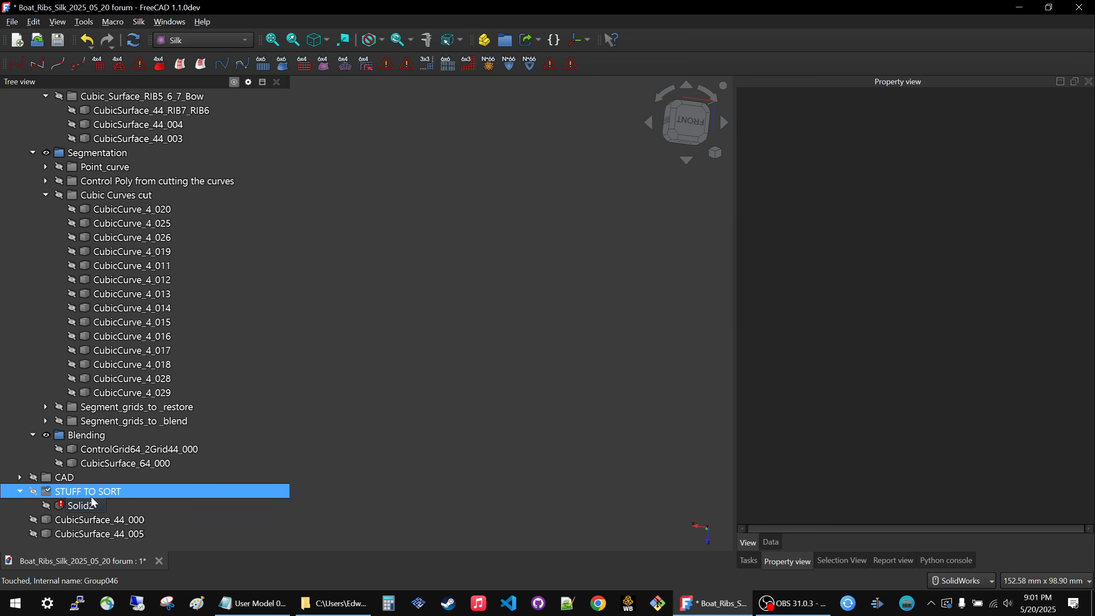
Delete Solid2 and the emptied STUFF TO SORT group.
{"action": "left_click", "coordinate": [81, 505]}
{"action": "key", "text": "Delete"}
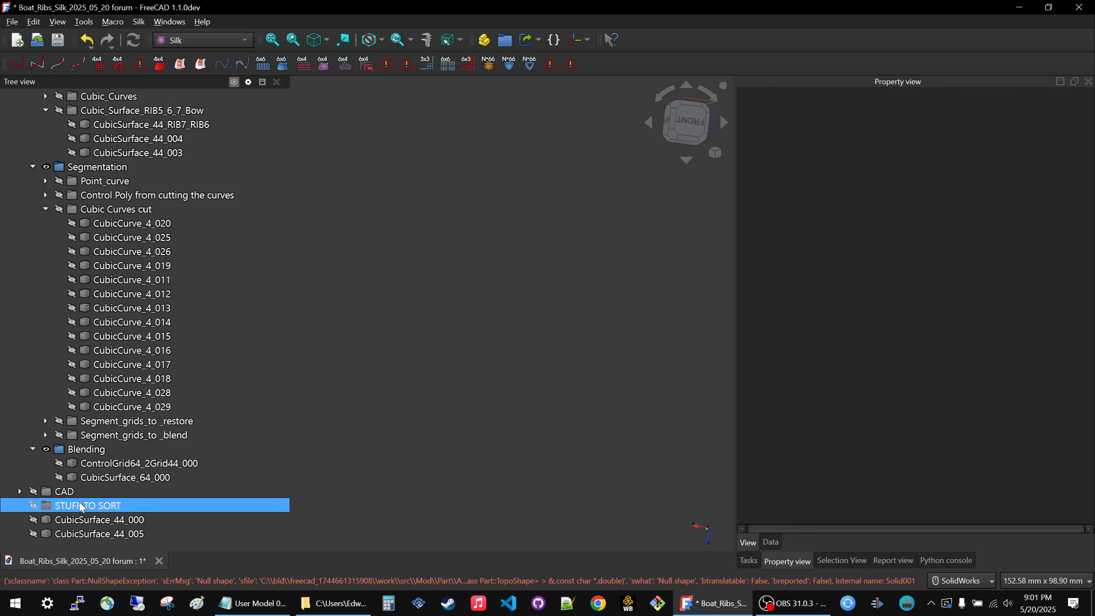
{"action": "left_click", "coordinate": [71, 505]}
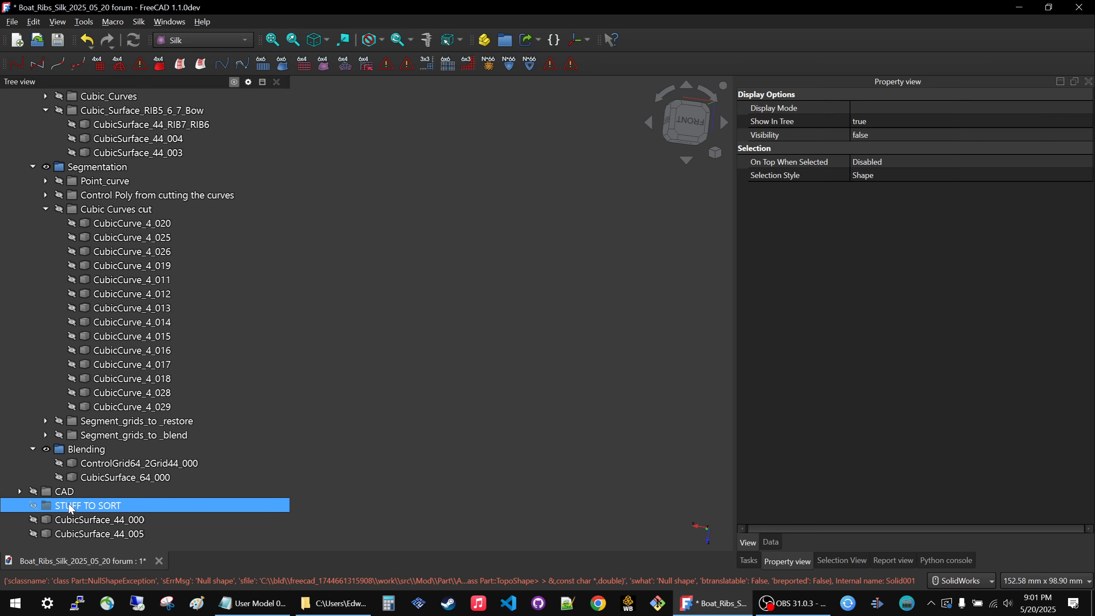
{"action": "key", "text": "Delete"}
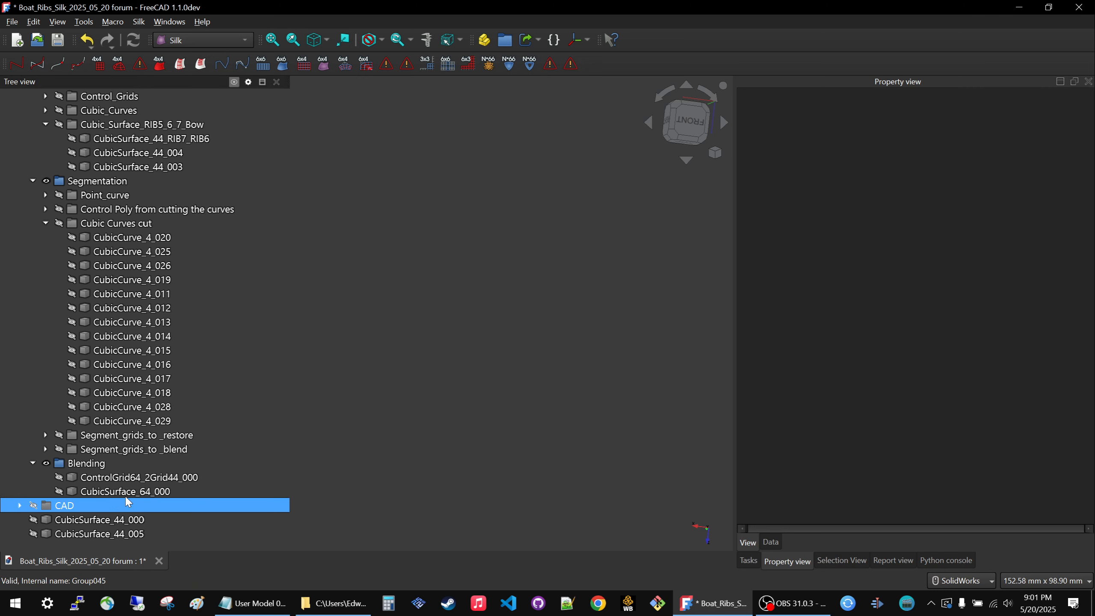
Expand the Segment_grids_to_blend and Segment_grids_to_restore groups in the model tree.
{"action": "left_click", "coordinate": [61, 450]}
{"action": "left_click", "coordinate": [45, 449]}
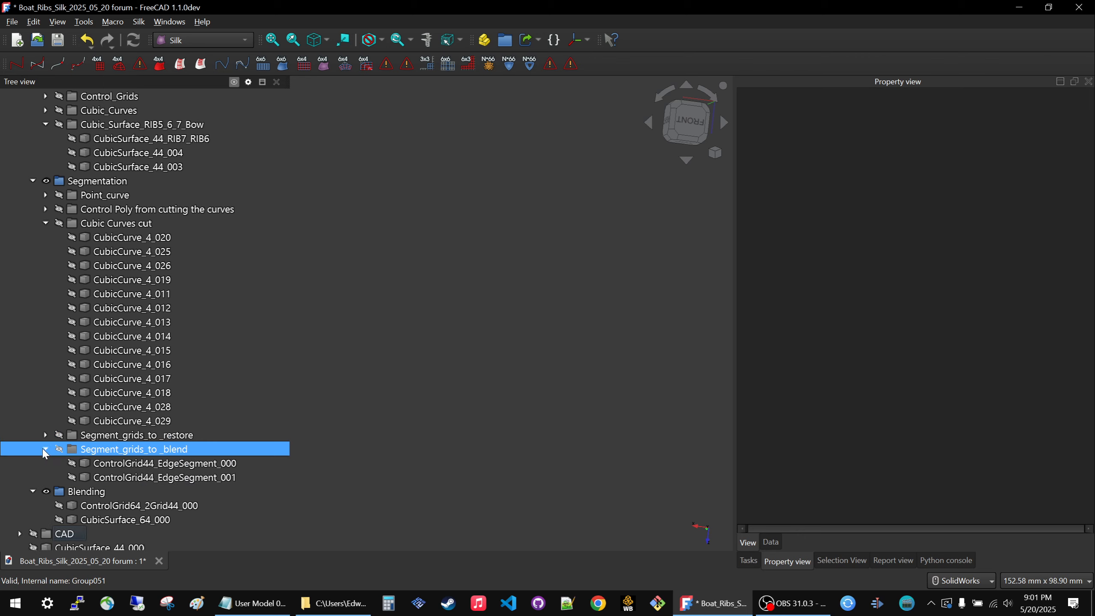
{"action": "left_click", "coordinate": [45, 435]}
{"action": "scroll", "coordinate": [181, 375], "scroll_direction": "down", "scroll_amount": 2}
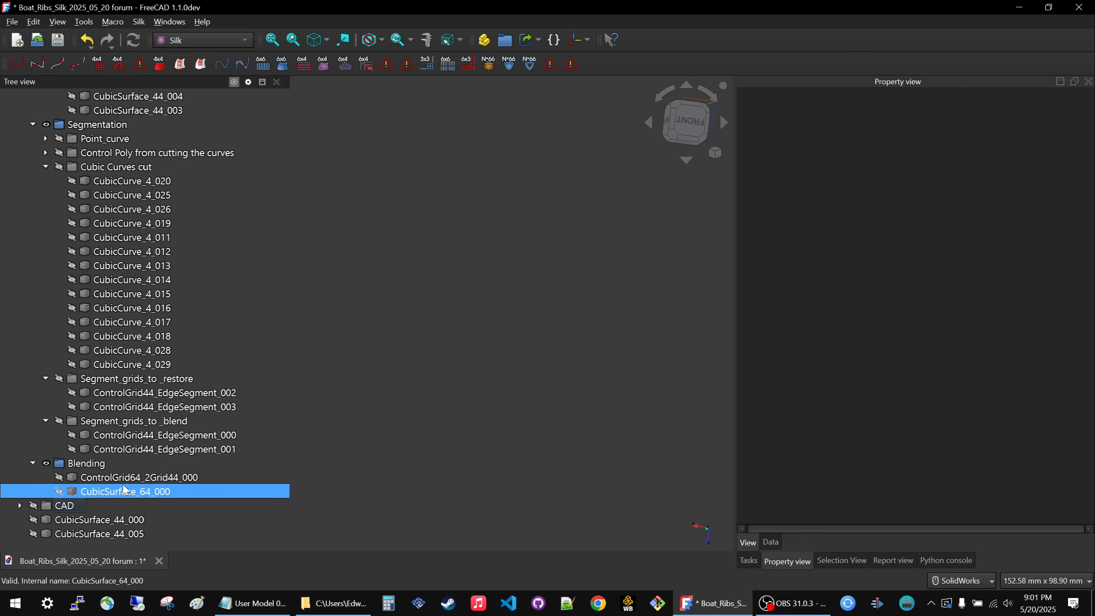
Show the two edge surfaces CubicSurface_44_000 and CubicSurface_44_005.
{"action": "left_click", "coordinate": [88, 520]}
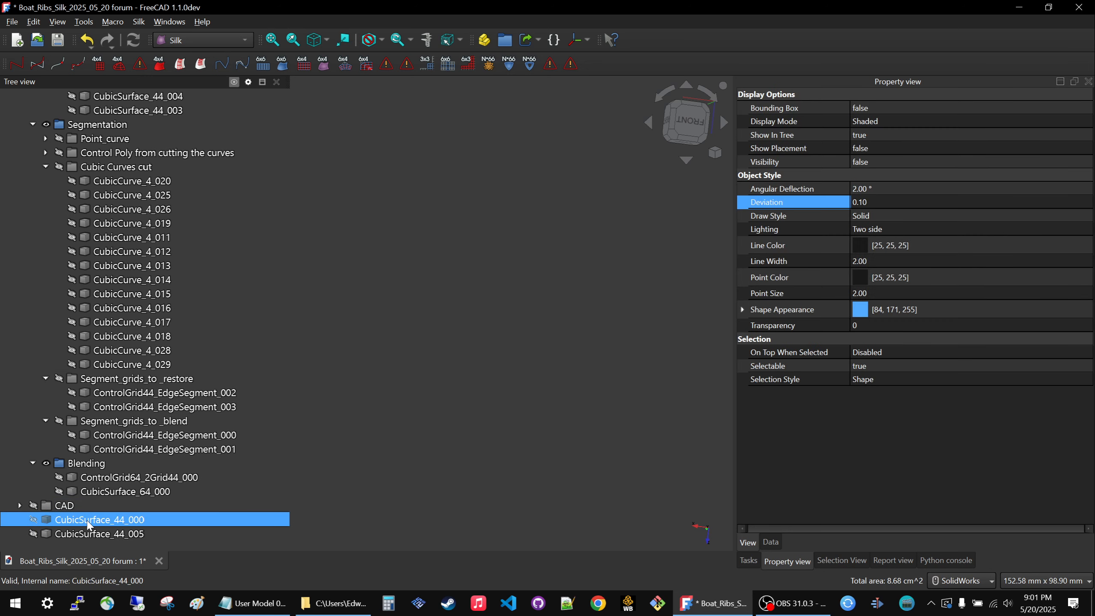
{"action": "key", "text": "space"}
{"action": "left_click", "coordinate": [86, 529]}
{"action": "key", "text": "space"}
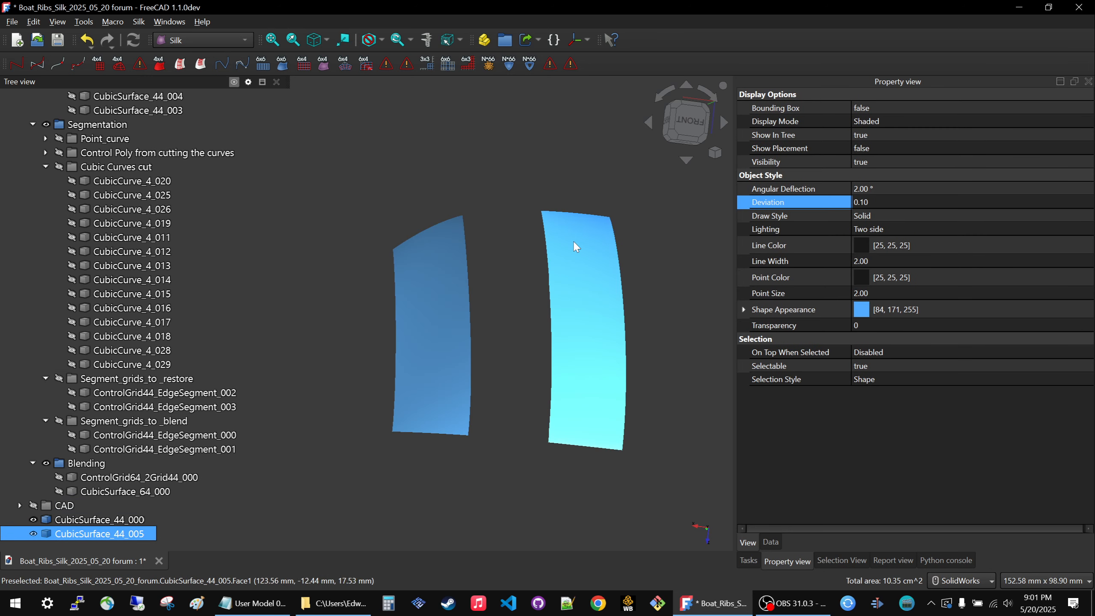
{"action": "left_click", "coordinate": [529, 266]}
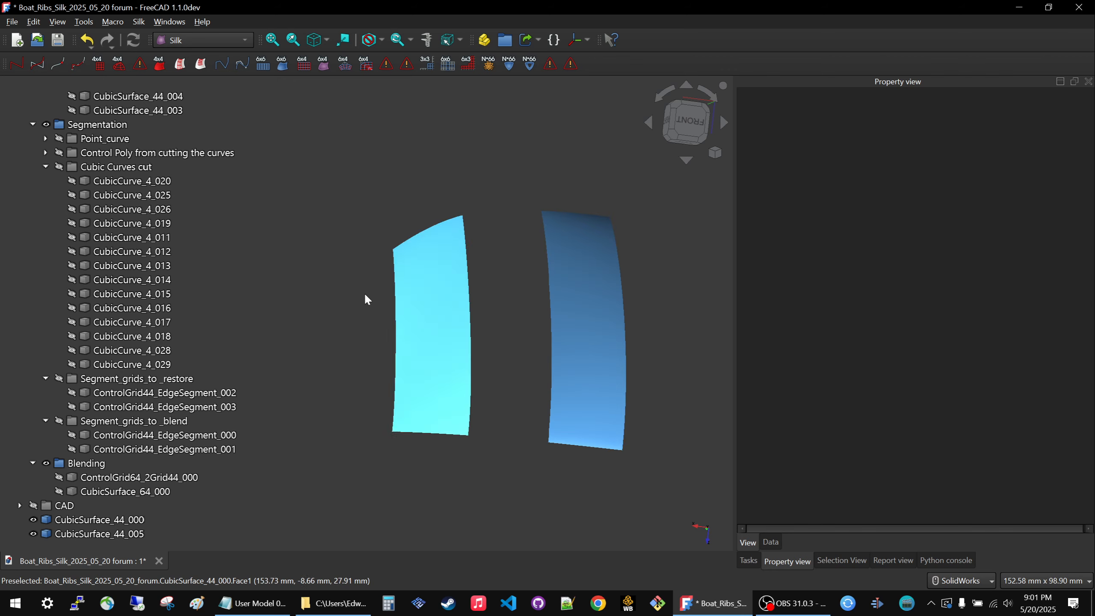
Show ControlGrid44_EdgeSegment_002 from the Segment_grids_to_restore group over CubicSurface_44_000.
{"action": "left_click", "coordinate": [431, 302]}
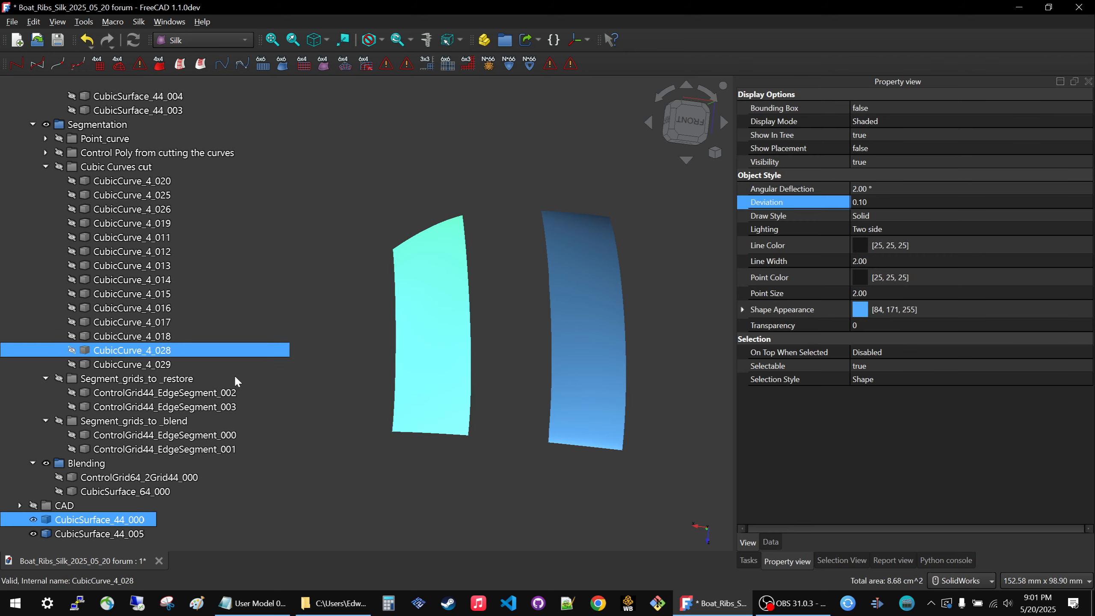
{"action": "left_click", "coordinate": [123, 398]}
{"action": "key", "text": "space"}
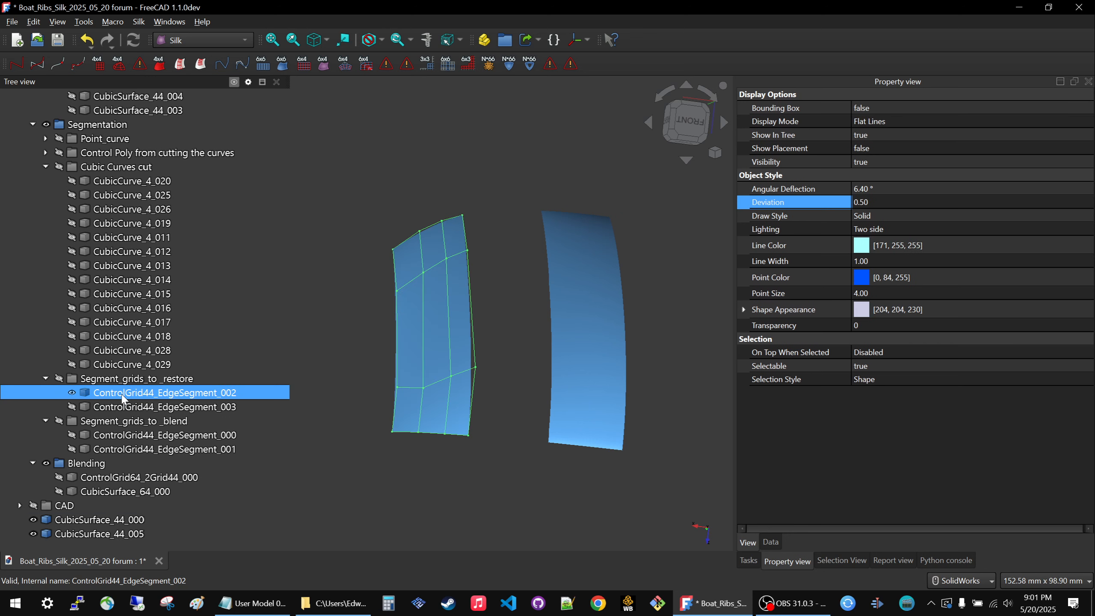
{"action": "left_click", "coordinate": [307, 334]}
Show the Cubic_Curves group of Primary_design and compare its curves with the two edge surfaces.
{"action": "scroll", "coordinate": [158, 287], "scroll_direction": "up", "scroll_amount": 3}
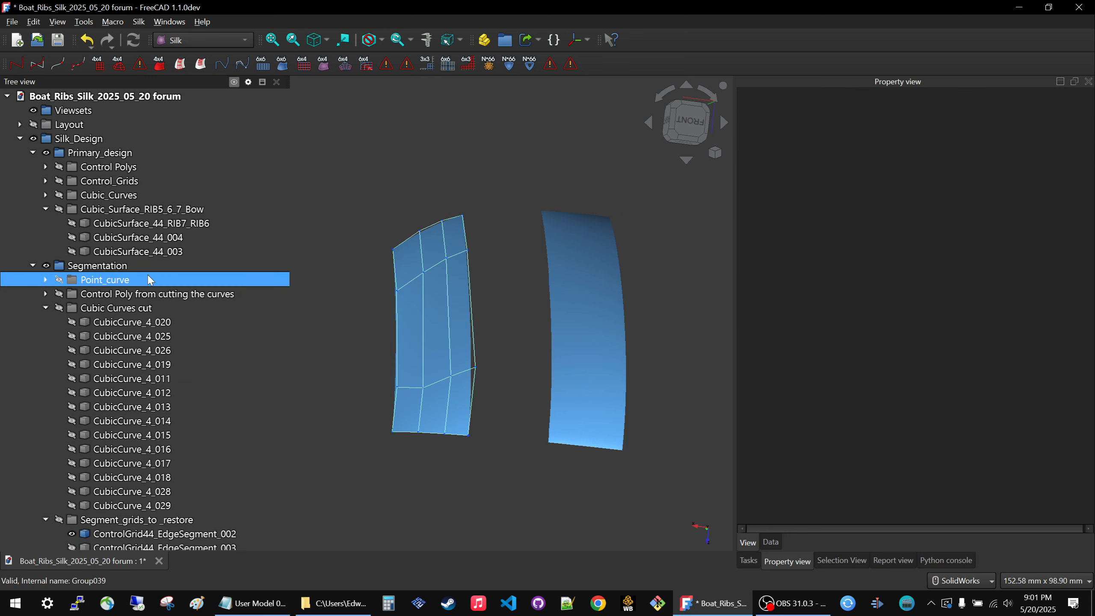
{"action": "left_click", "coordinate": [111, 211]}
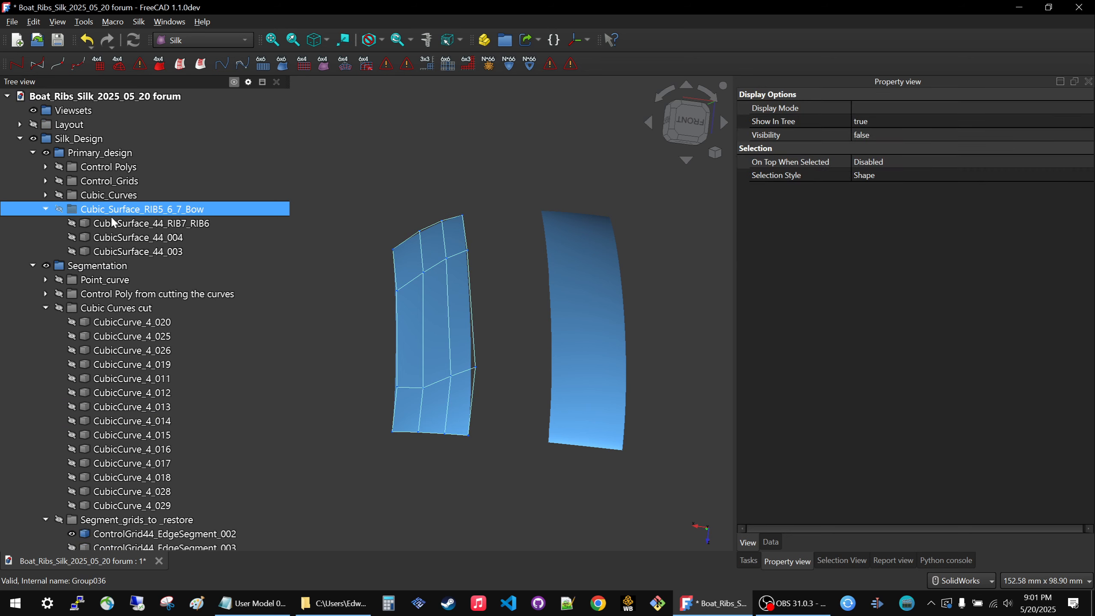
{"action": "left_click", "coordinate": [104, 194]}
{"action": "key", "text": "space"}
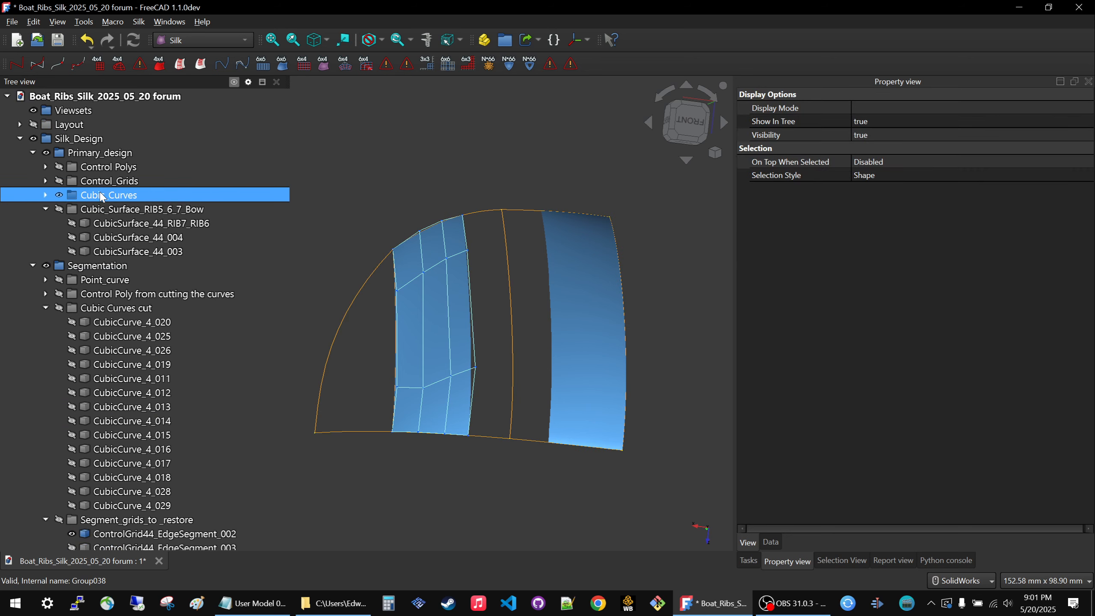
{"action": "left_click", "coordinate": [359, 351]}
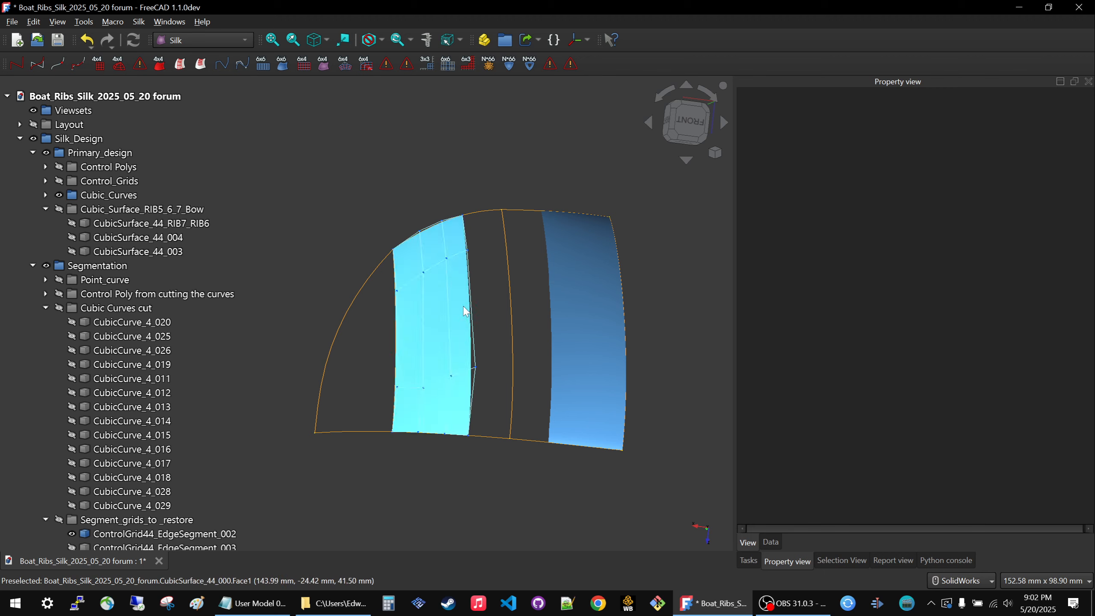
{"action": "mouse_move", "coordinate": [483, 277]}
{"action": "middle_mouse_down"}
{"action": "mouse_move", "coordinate": [481, 237]}
{"action": "mouse_move", "coordinate": [482, 261]}
{"action": "middle_mouse_up"}
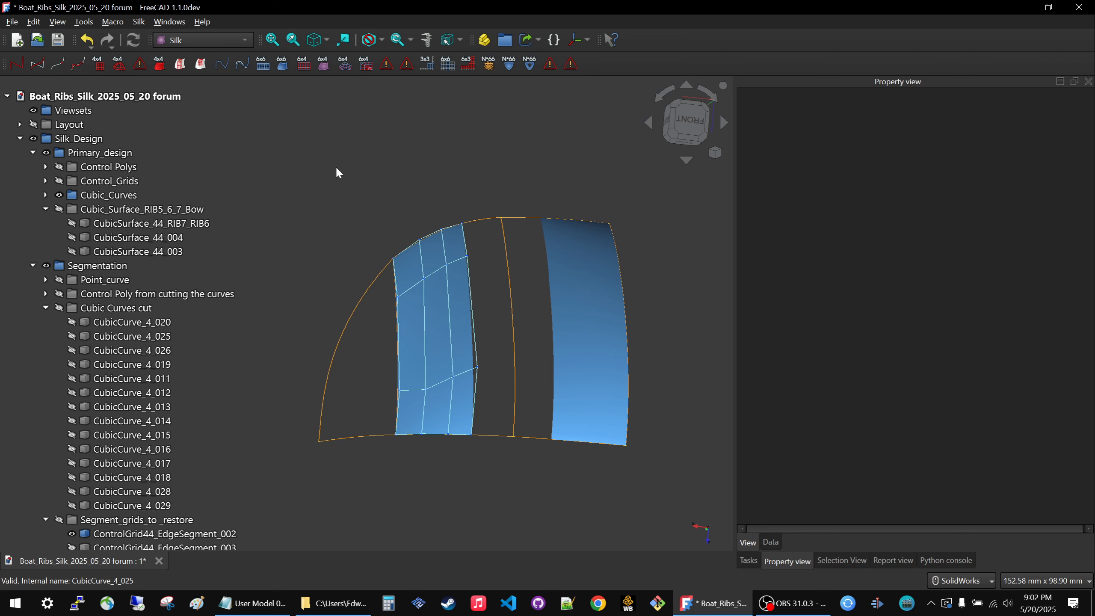
Save the document under the new name "Boat_Ribs_Silk_2025_05_20 restructured" in the CAD_amia folder.
{"action": "key", "text": "ctrl+shift+s"}
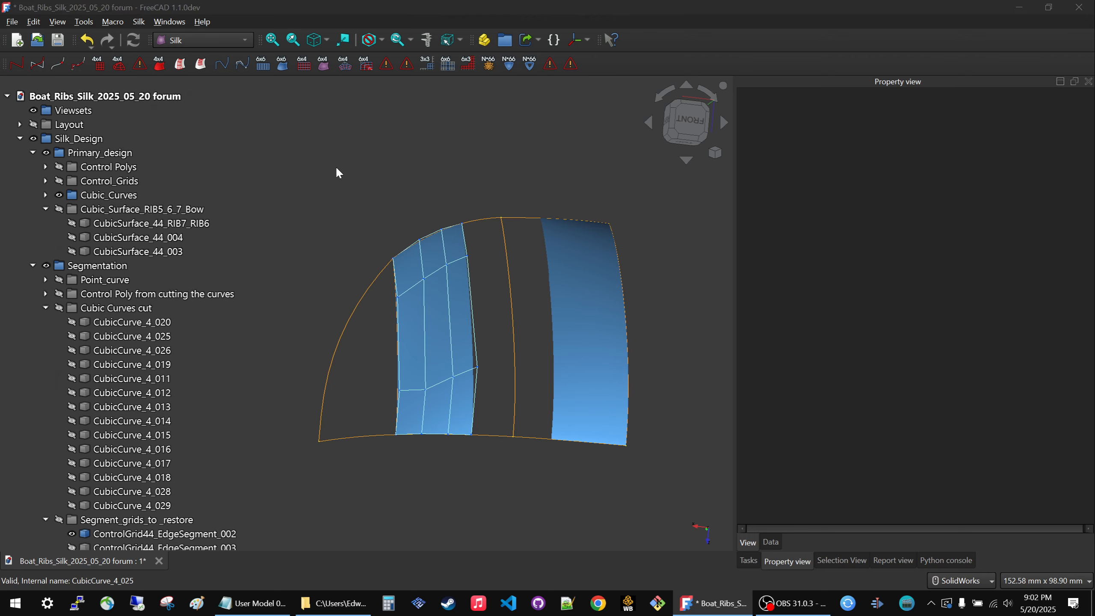
{"action": "left_click", "coordinate": [193, 458]}
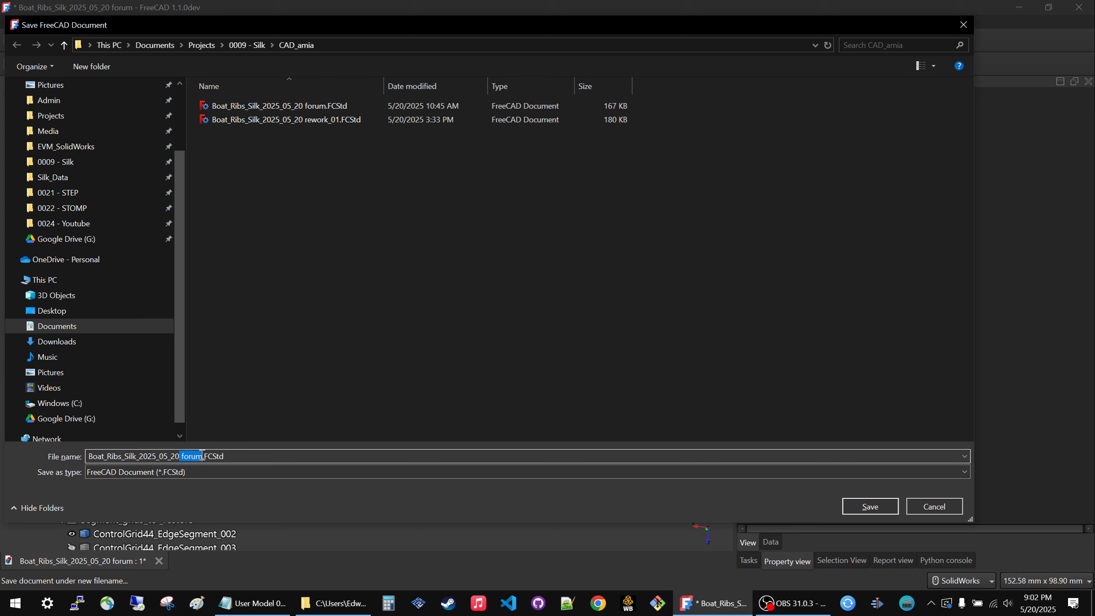
{"action": "type", "text": "restructured"}
{"action": "key", "text": "Return"}
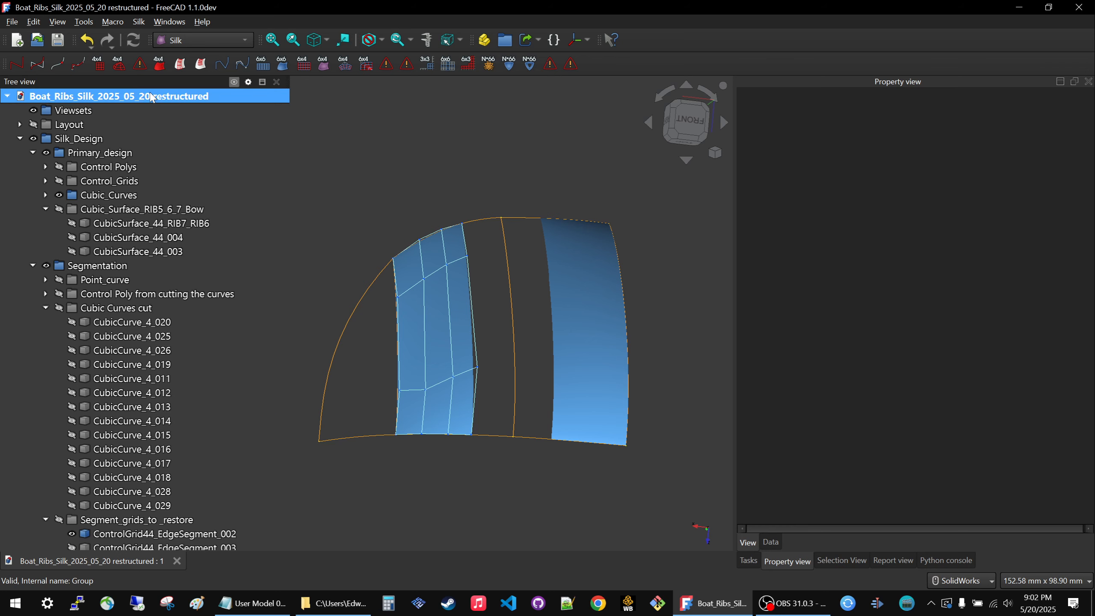
Open avion_17.FCStd from the Avion folder of Silk_Data's Test_Files.
{"action": "left_click", "coordinate": [44, 45]}
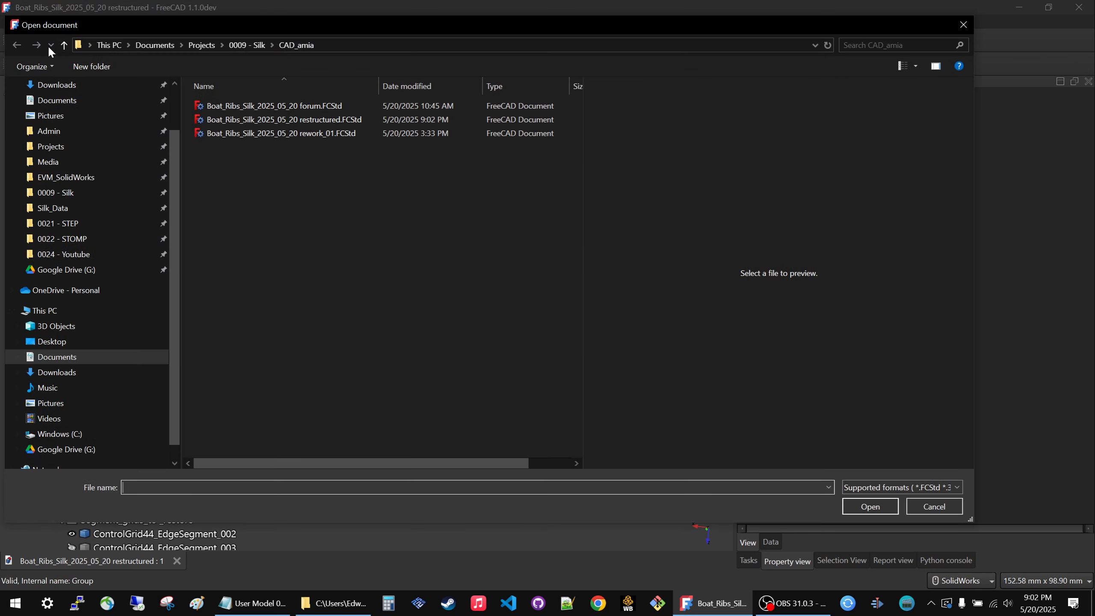
{"action": "left_click", "coordinate": [238, 46]}
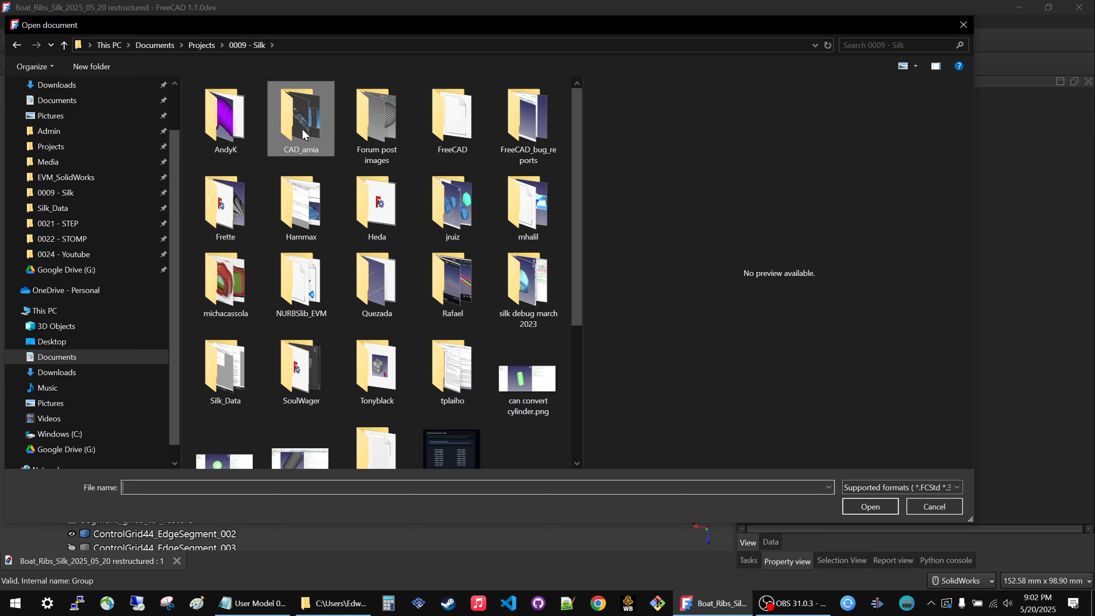
{"action": "left_click", "coordinate": [65, 208]}
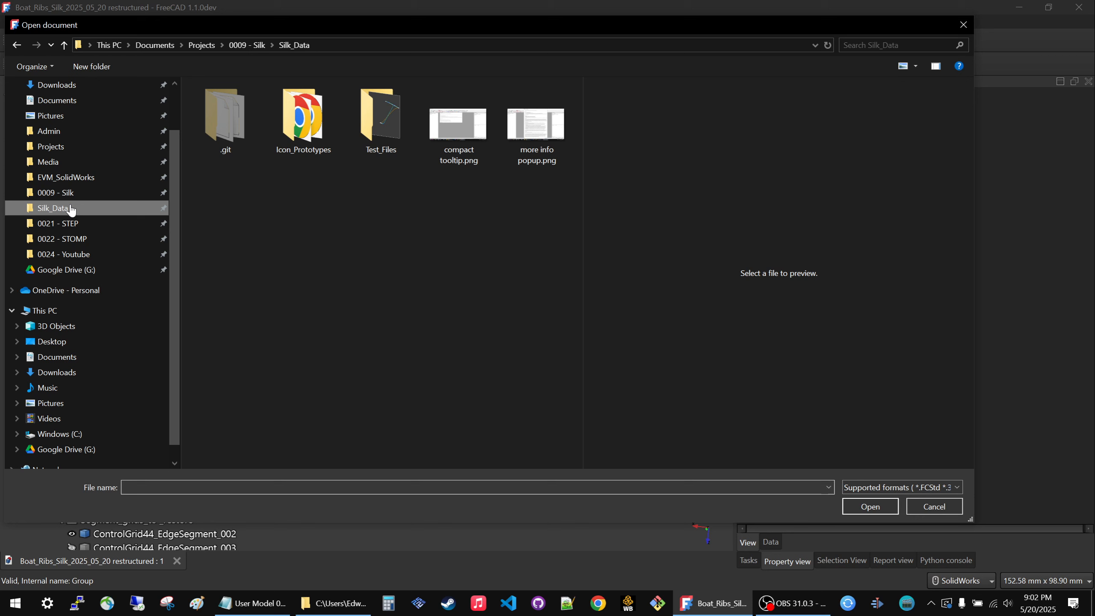
{"action": "double_click", "coordinate": [357, 133]}
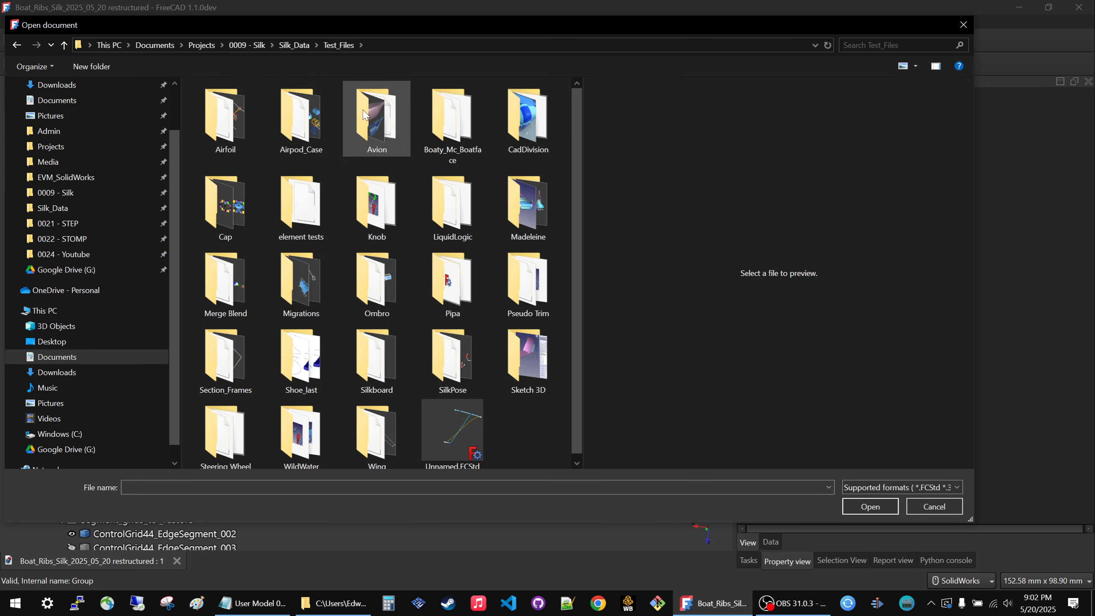
{"action": "double_click", "coordinate": [361, 108]}
{"action": "scroll", "coordinate": [401, 233], "scroll_direction": "down", "scroll_amount": 2}
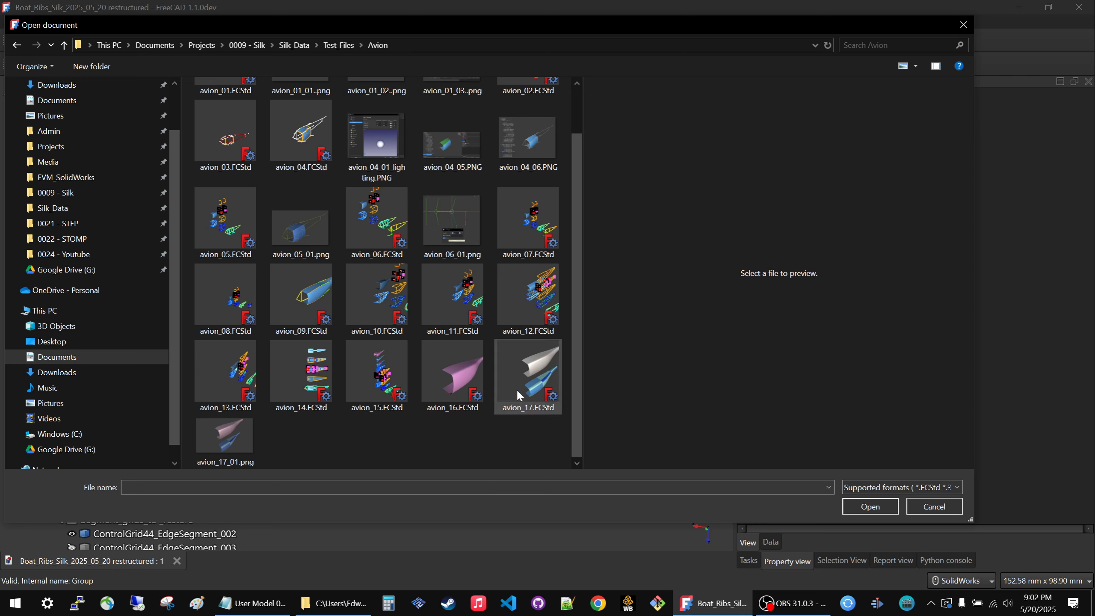
{"action": "left_click", "coordinate": [524, 367]}
{"action": "left_click", "coordinate": [870, 506]}
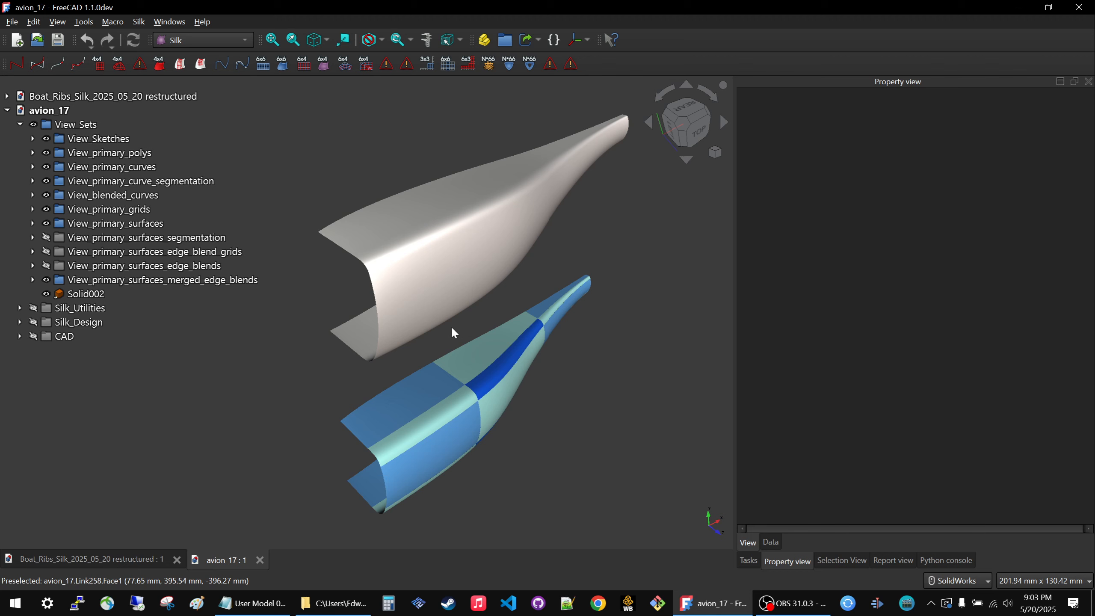
Examine the staggered primary design stages of the avion model: sketches, control polys, curves, grids and primary surfaces.
{"action": "scroll", "coordinate": [485, 319], "scroll_direction": "down", "scroll_amount": 12}
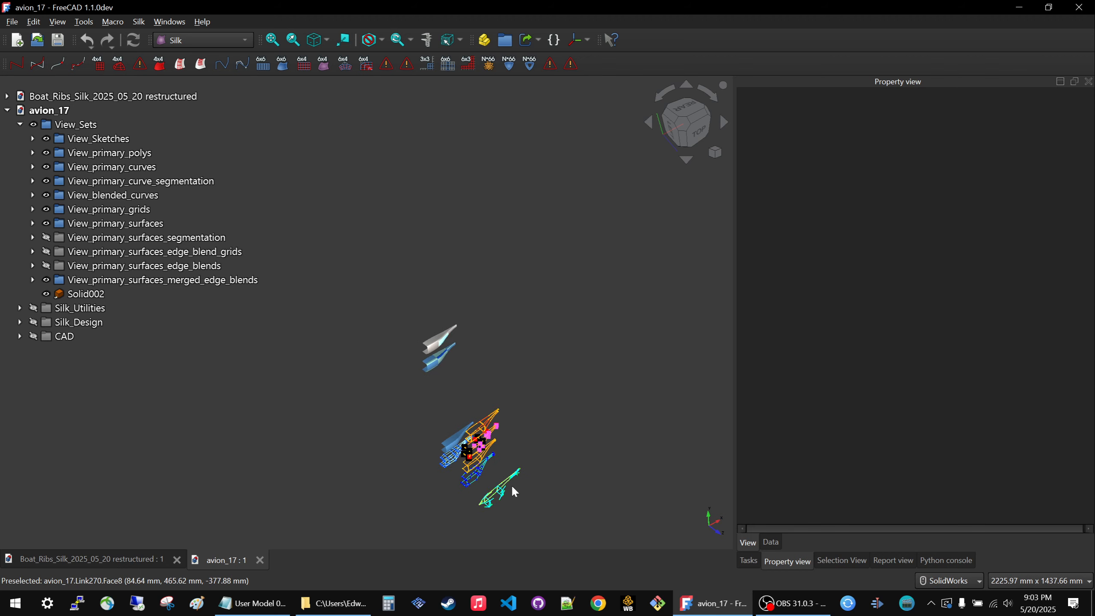
{"action": "scroll", "coordinate": [500, 511], "scroll_direction": "up", "scroll_amount": 5}
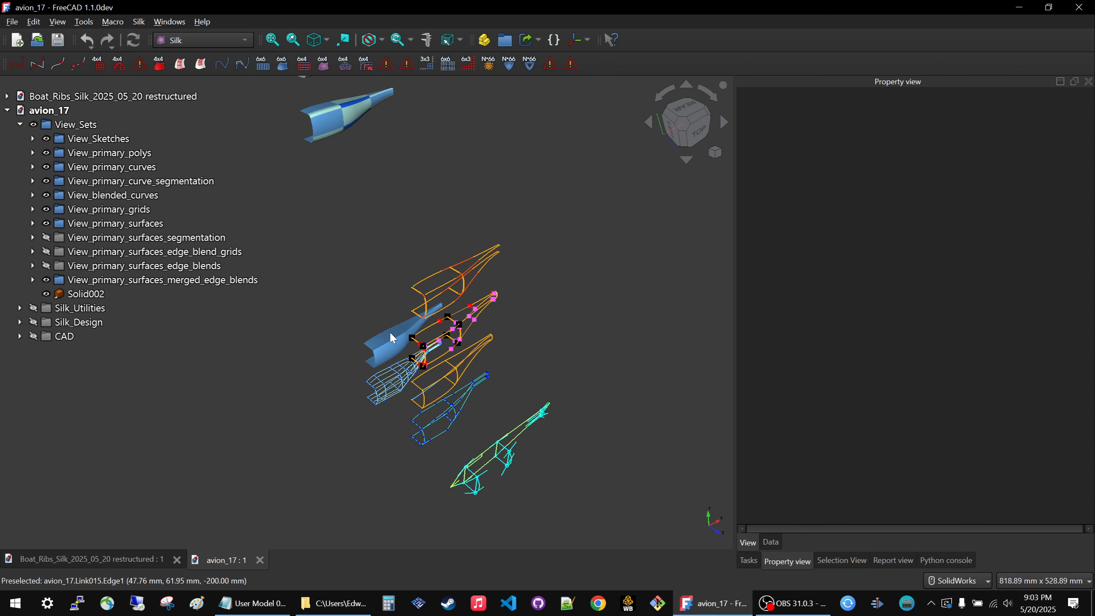
{"action": "scroll", "coordinate": [392, 339], "scroll_direction": "up", "scroll_amount": 5}
{"action": "scroll", "coordinate": [423, 363], "scroll_direction": "up", "scroll_amount": 1}
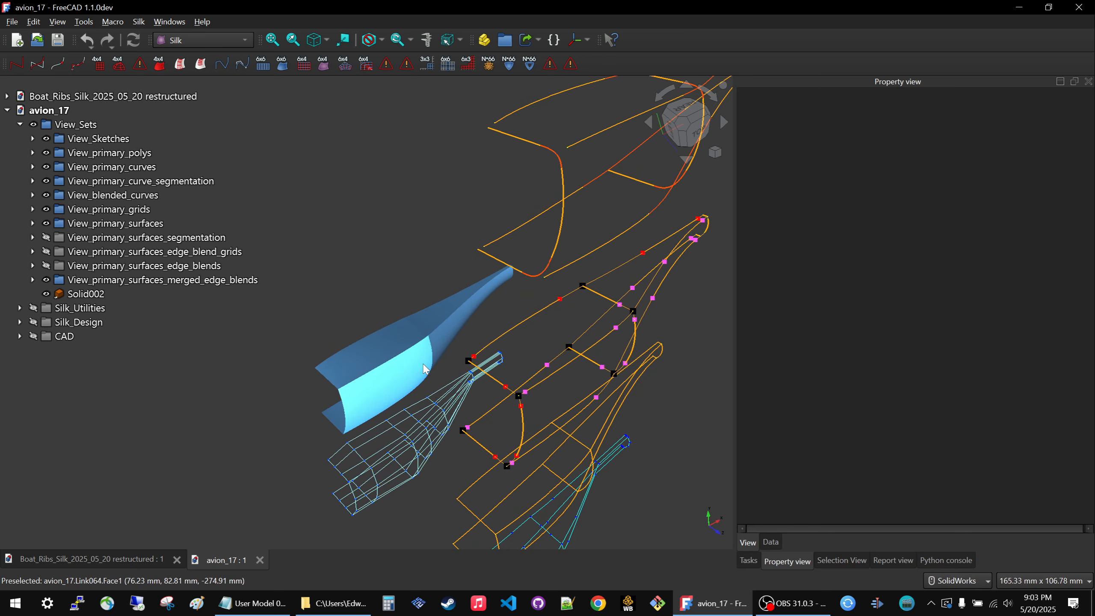
{"action": "scroll", "coordinate": [455, 326], "scroll_direction": "down", "scroll_amount": 2}
{"action": "middle_click_drag", "start_coordinate": [459, 391], "coordinate": [547, 429]}
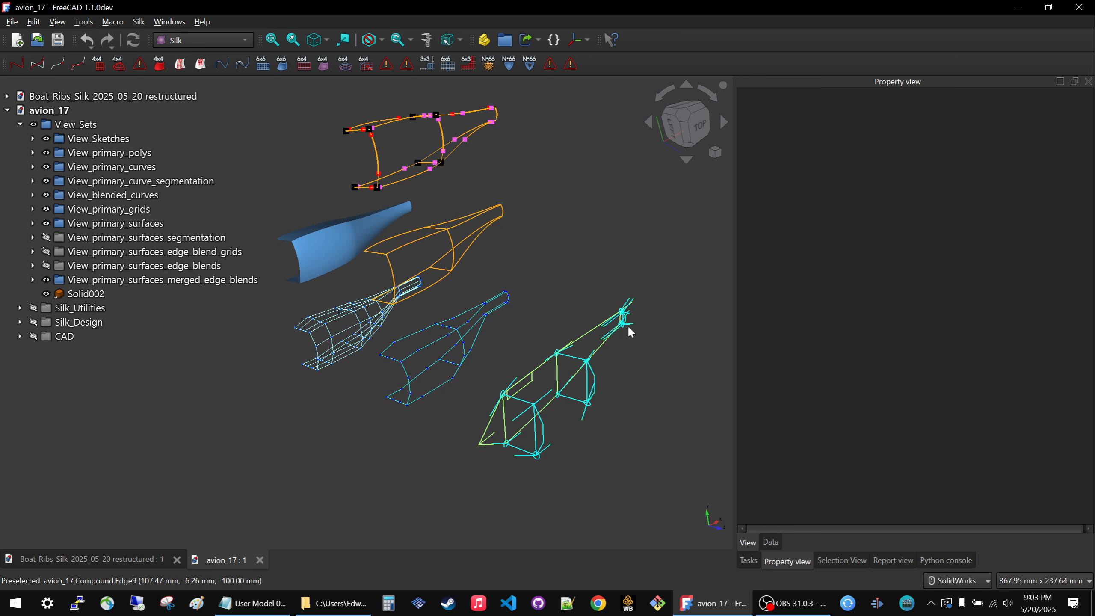
{"action": "middle_click_drag", "start_coordinate": [439, 343], "coordinate": [398, 327]}
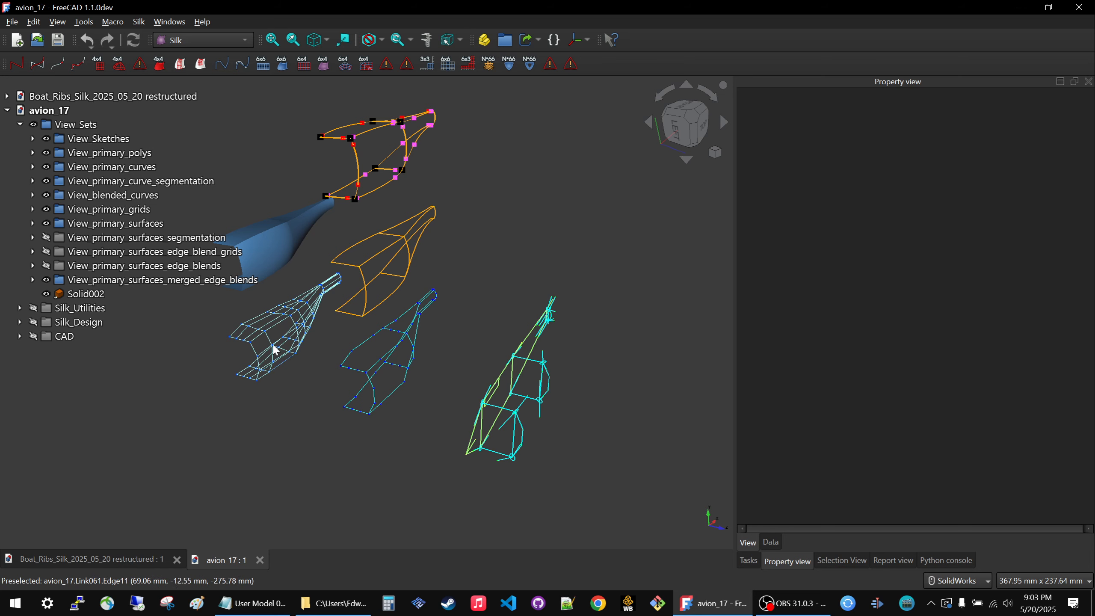
{"action": "scroll", "coordinate": [569, 413], "scroll_direction": "down", "scroll_amount": 3}
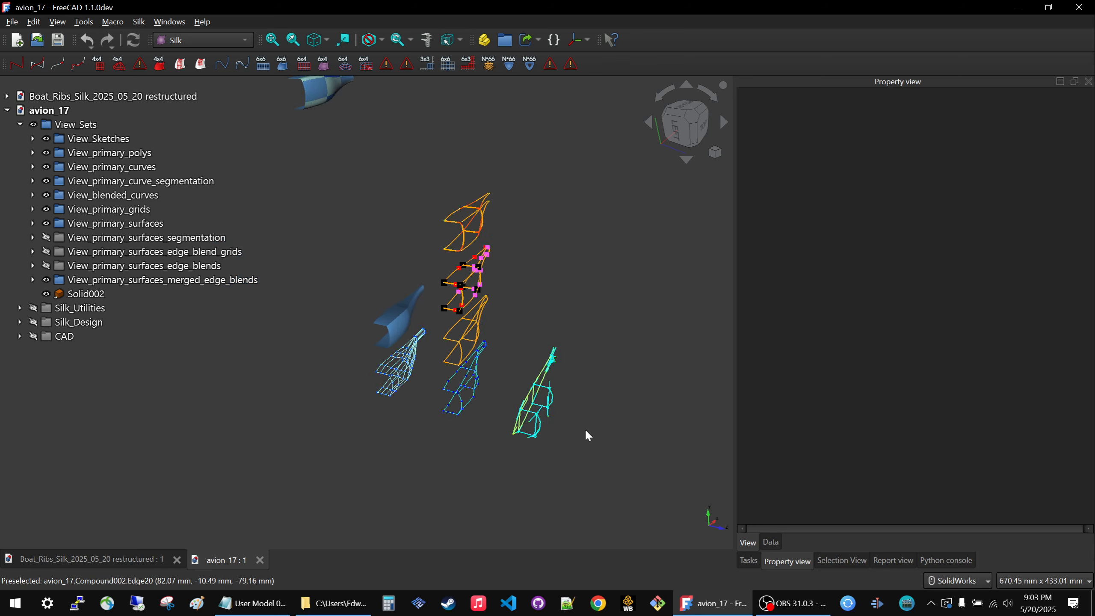
{"action": "scroll", "coordinate": [580, 429], "scroll_direction": "down", "scroll_amount": 1}
{"action": "scroll", "coordinate": [461, 377], "scroll_direction": "up", "scroll_amount": 3}
{"action": "scroll", "coordinate": [470, 342], "scroll_direction": "down", "scroll_amount": 1}
{"action": "middle_click_drag", "start_coordinate": [470, 339], "coordinate": [466, 310]}
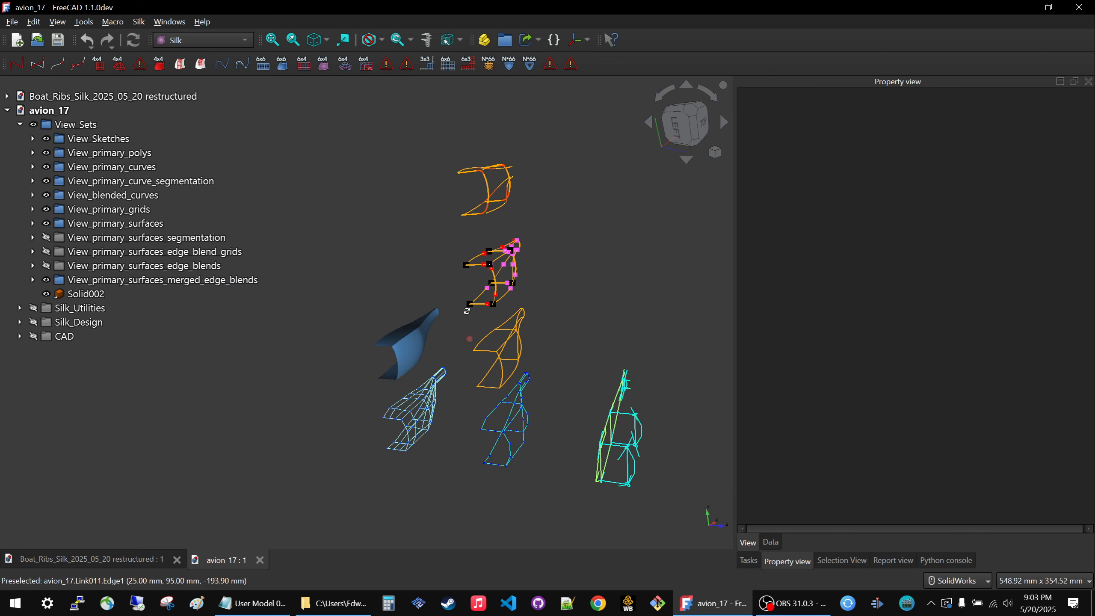
{"action": "scroll", "coordinate": [468, 309], "scroll_direction": "up", "scroll_amount": 1}
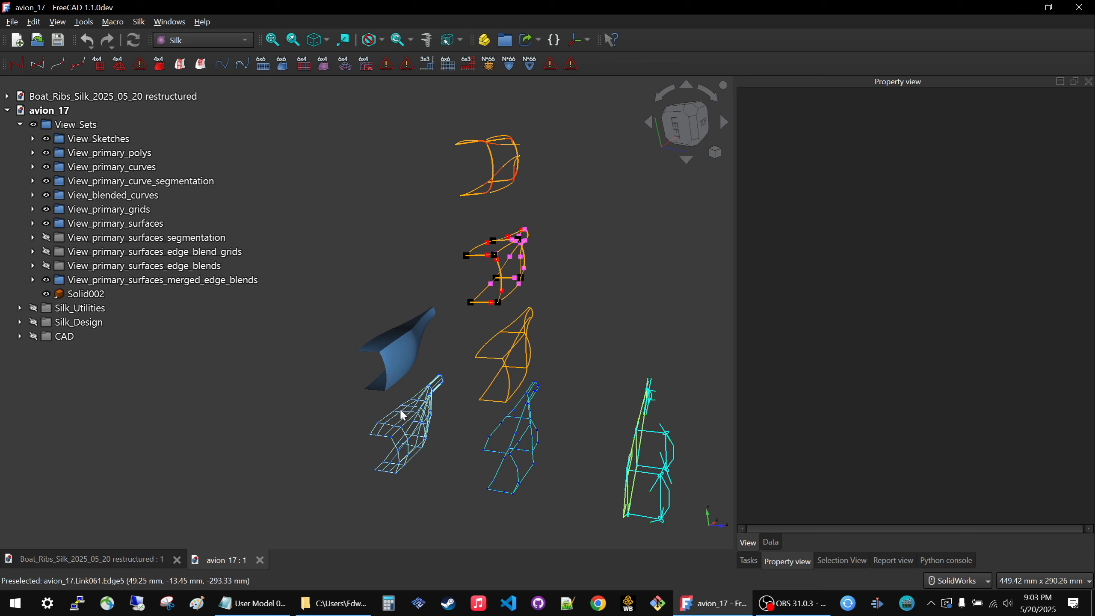
Show the View_primary_surfaces_segmentation, View_primary_surfaces_edge_blend_grids and View_primary_surfaces_edge_blends groups.
{"action": "left_click", "coordinate": [134, 239]}
{"action": "key", "text": "space"}
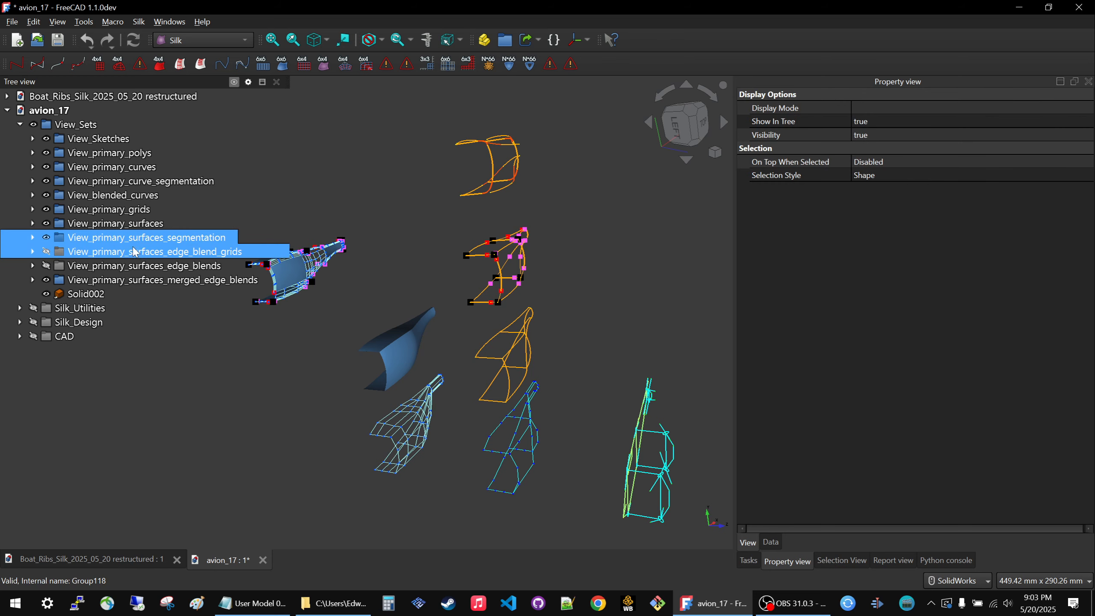
{"action": "left_click", "coordinate": [135, 254]}
{"action": "key", "text": "space"}
{"action": "left_click", "coordinate": [131, 265]}
{"action": "key", "text": "space"}
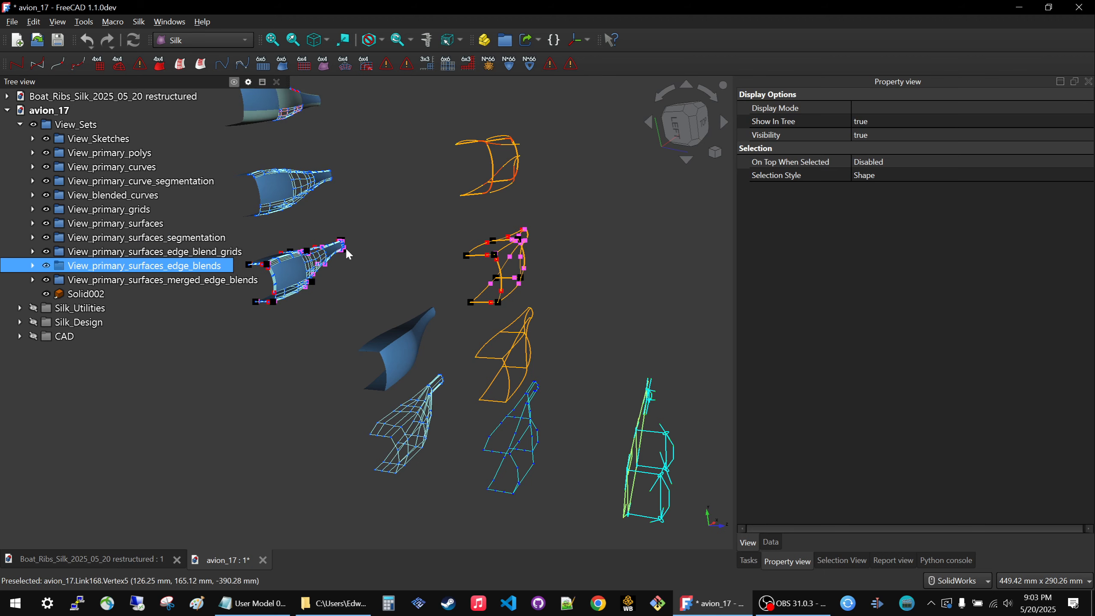
{"action": "left_click", "coordinate": [380, 262]}
Examine the segmented primary surfaces with their segment grids, and compare them with the primary surfaces and the edge blend grid stage.
{"action": "scroll", "coordinate": [526, 293], "scroll_direction": "down", "scroll_amount": 5}
{"action": "scroll", "coordinate": [614, 274], "scroll_direction": "up", "scroll_amount": 4}
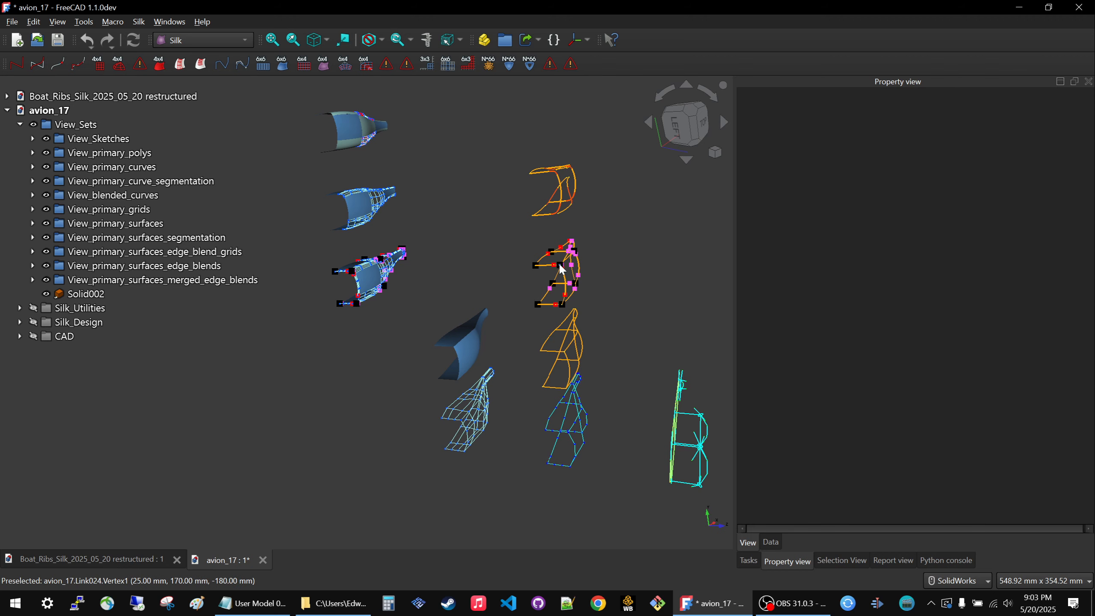
{"action": "scroll", "coordinate": [366, 254], "scroll_direction": "up", "scroll_amount": 8}
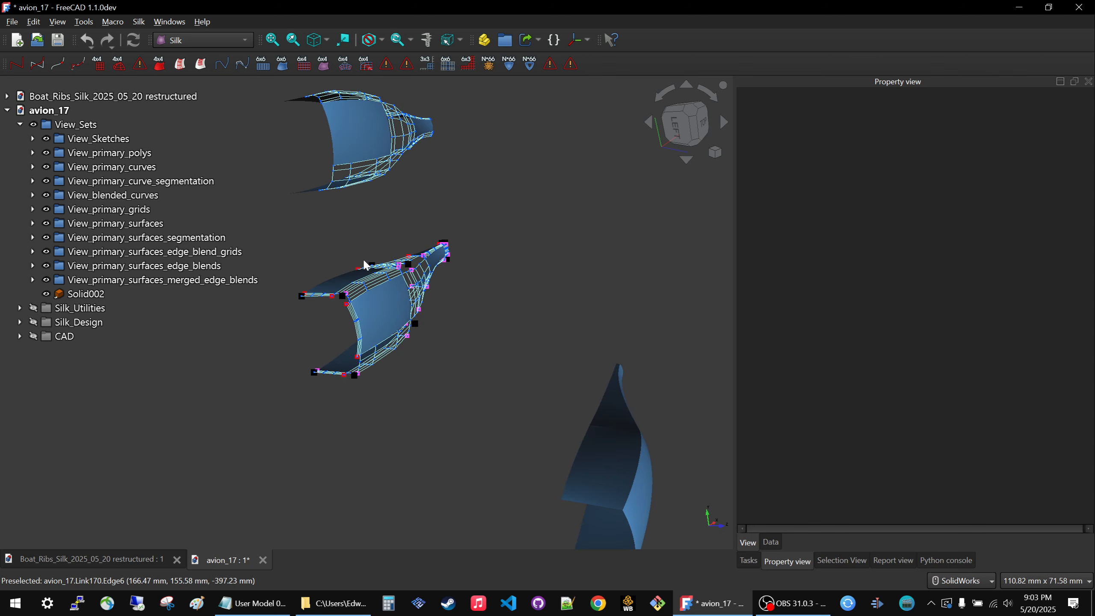
{"action": "middle_click_drag", "start_coordinate": [371, 266], "coordinate": [344, 289]}
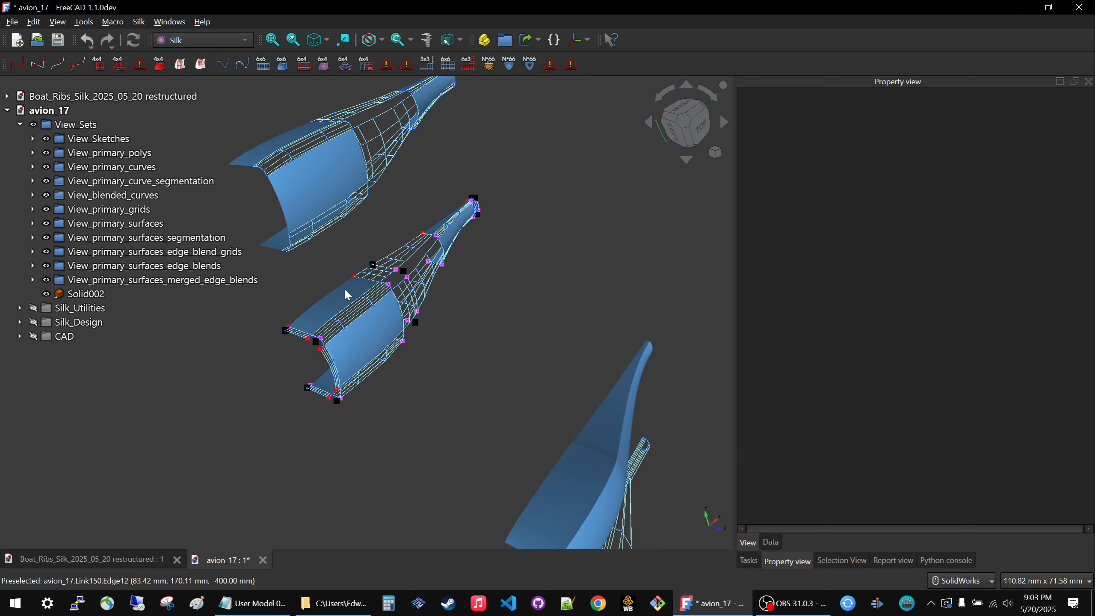
{"action": "scroll", "coordinate": [345, 290], "scroll_direction": "up", "scroll_amount": 6}
{"action": "scroll", "coordinate": [345, 290], "scroll_direction": "up", "scroll_amount": 1}
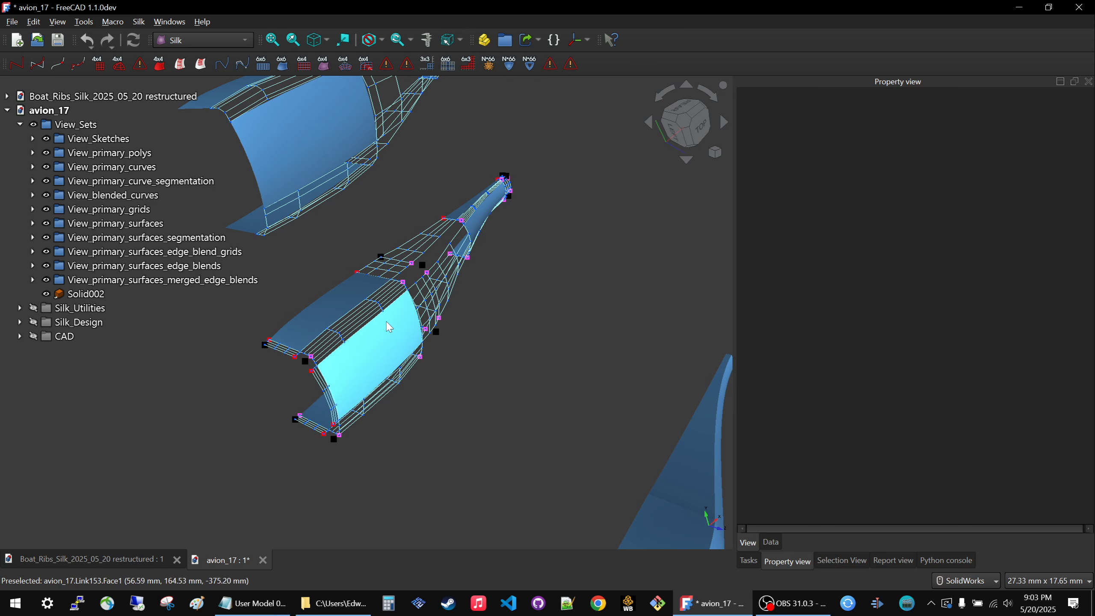
{"action": "scroll", "coordinate": [381, 311], "scroll_direction": "down", "scroll_amount": 6}
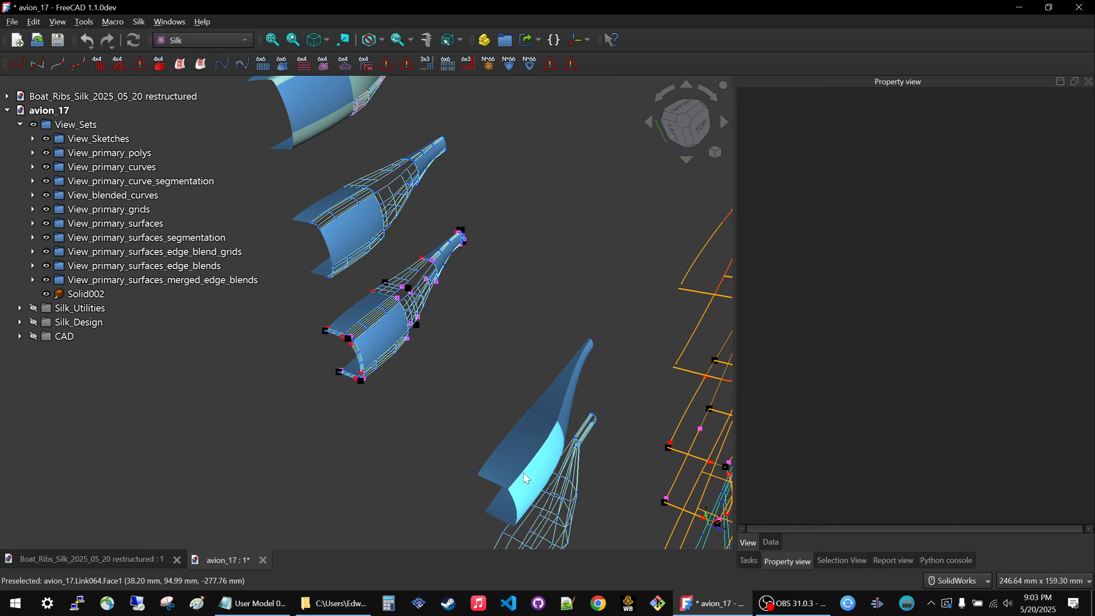
{"action": "scroll", "coordinate": [321, 310], "scroll_direction": "up", "scroll_amount": 9}
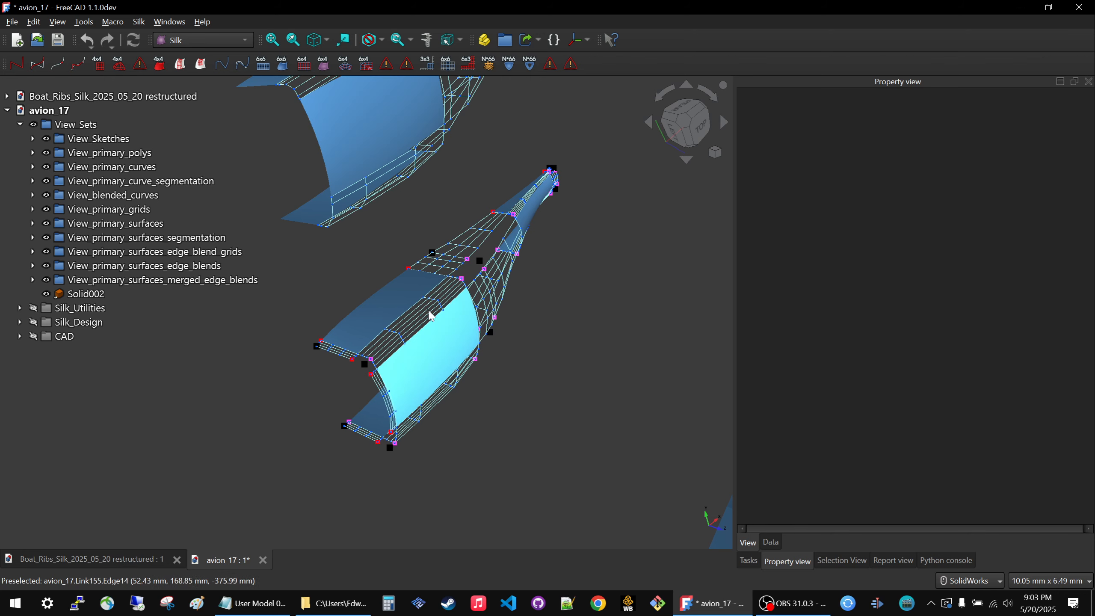
{"action": "scroll", "coordinate": [417, 215], "scroll_direction": "down", "scroll_amount": 2}
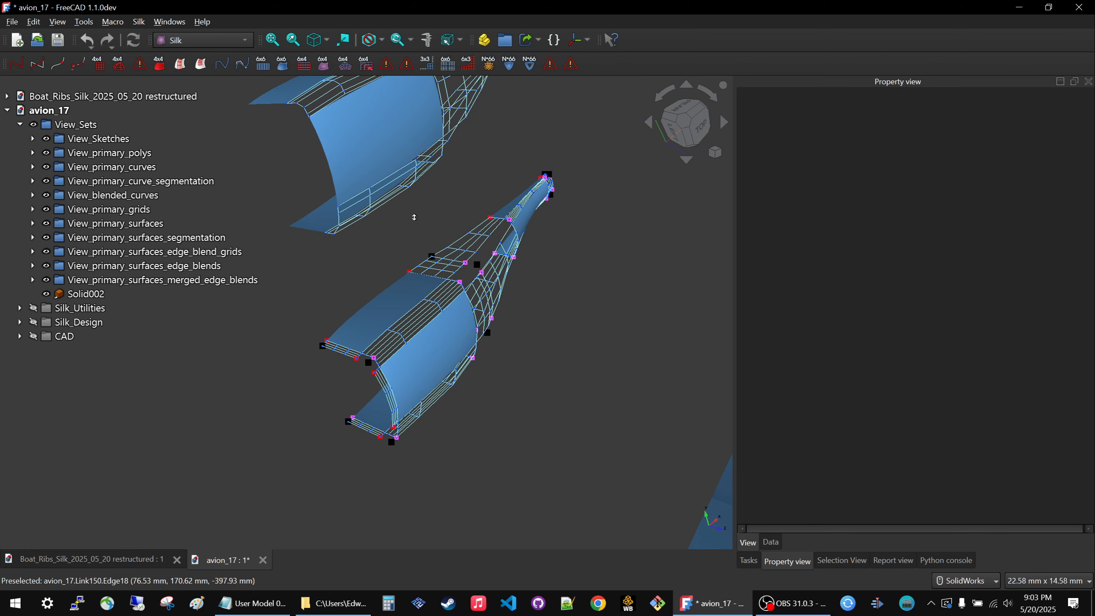
{"action": "middle_click_drag", "start_coordinate": [422, 243], "coordinate": [455, 517], "text": "shift"}
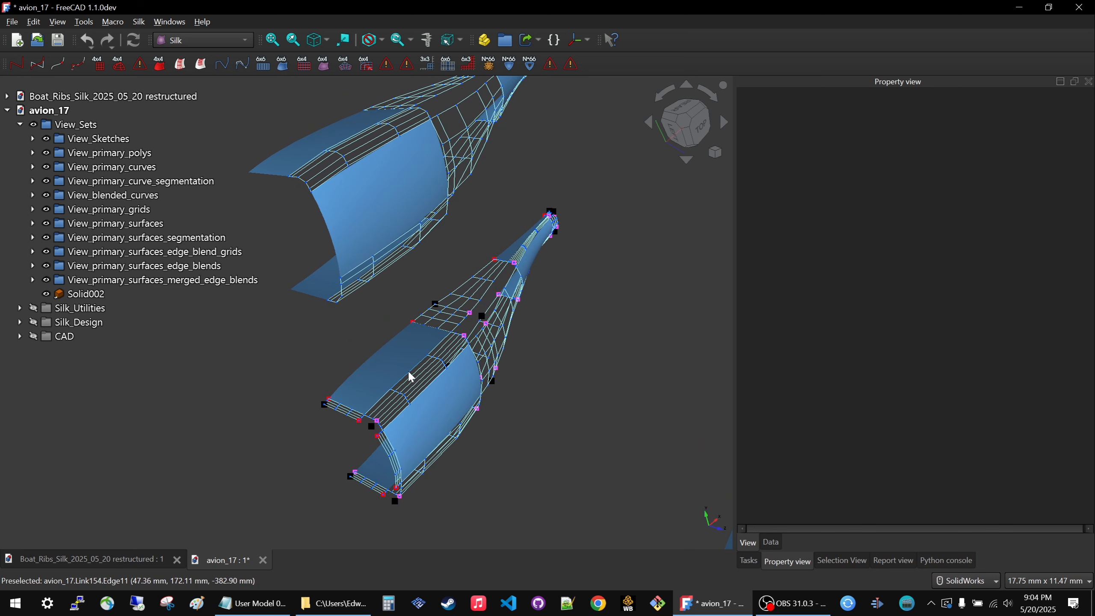
{"action": "scroll", "coordinate": [407, 387], "scroll_direction": "up", "scroll_amount": 1}
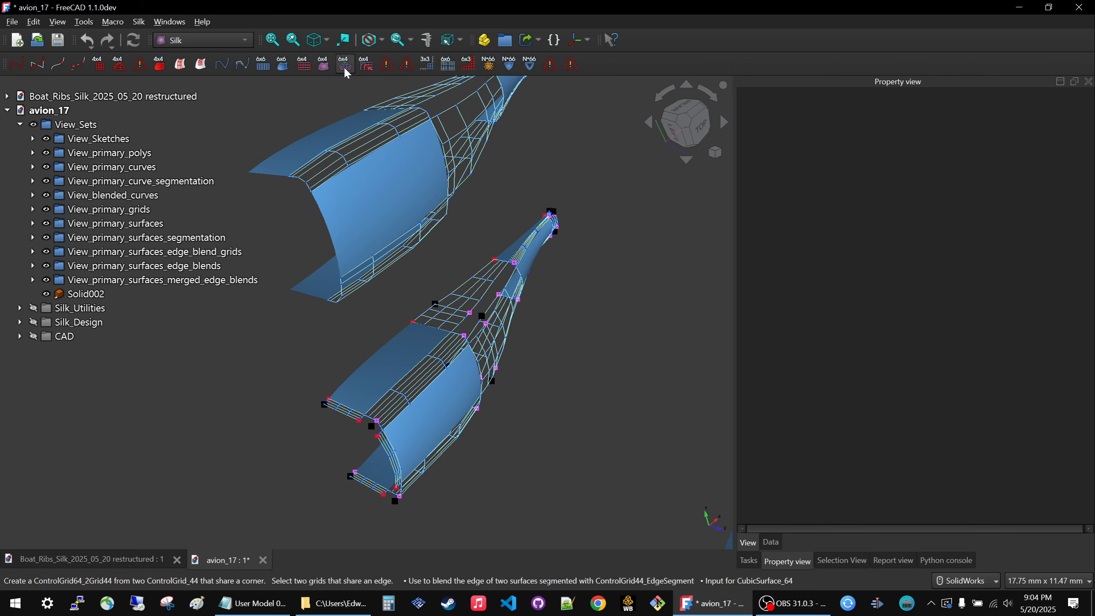
{"action": "scroll", "coordinate": [399, 250], "scroll_direction": "down", "scroll_amount": 2}
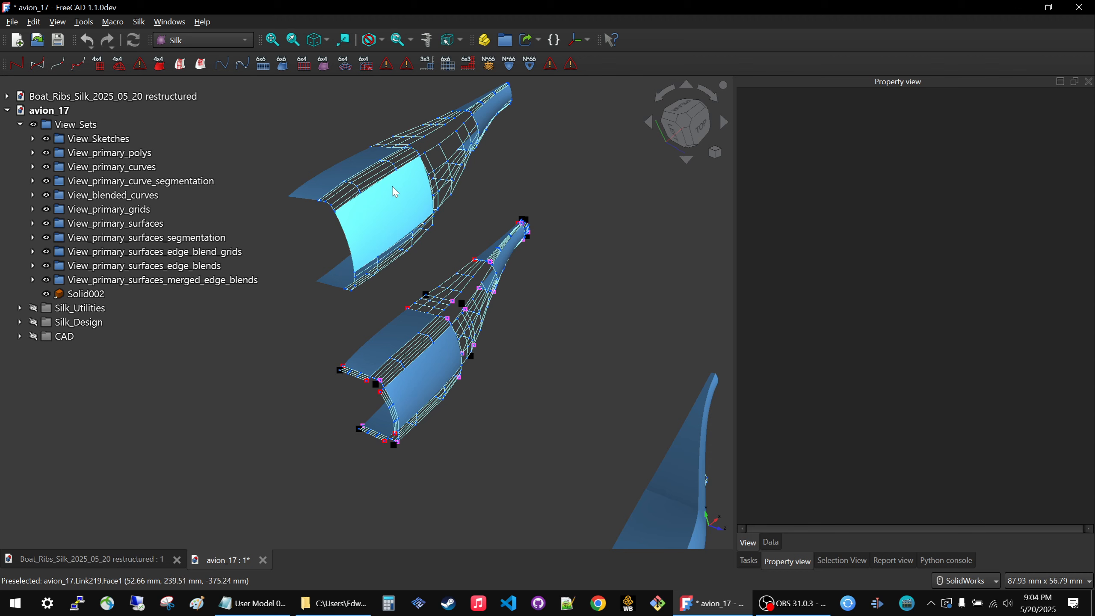
Examine the edge blend surfaces, the merged edge blends and the finished solid of the avion model.
{"action": "middle_click_drag", "start_coordinate": [362, 125], "coordinate": [452, 287], "text": "ctrl"}
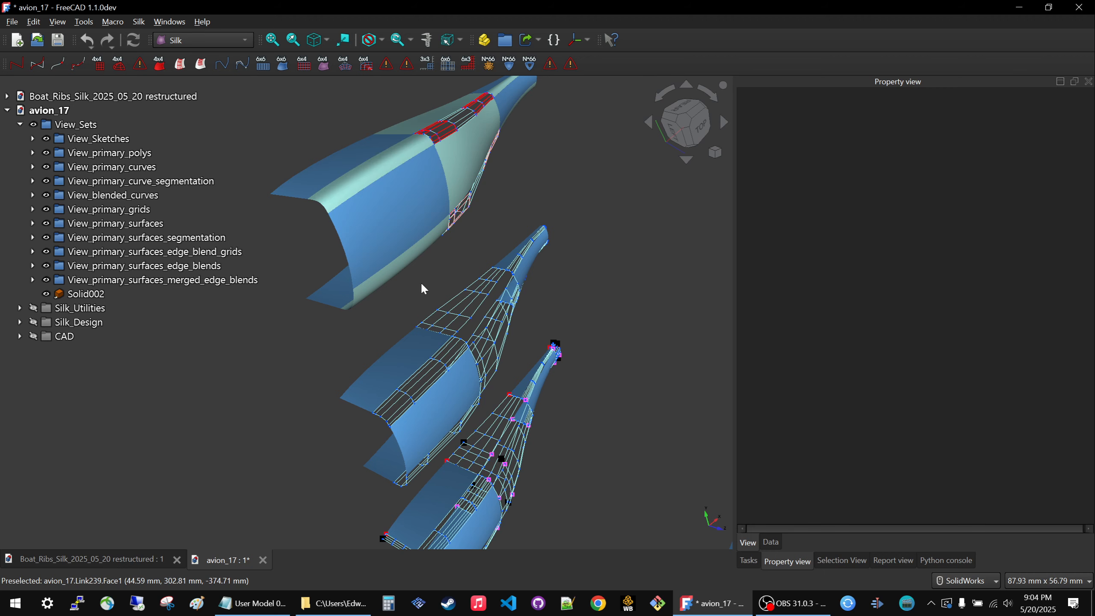
{"action": "scroll", "coordinate": [421, 285], "scroll_direction": "down", "scroll_amount": 3}
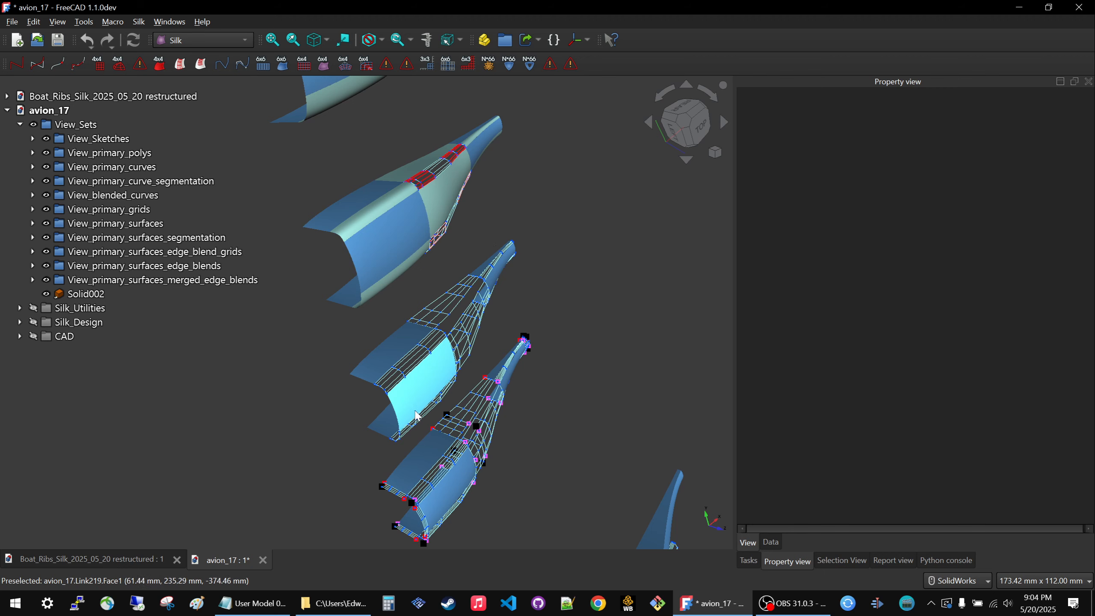
{"action": "scroll", "coordinate": [378, 345], "scroll_direction": "down", "scroll_amount": 2}
{"action": "scroll", "coordinate": [375, 340], "scroll_direction": "down", "scroll_amount": 5}
{"action": "scroll", "coordinate": [376, 183], "scroll_direction": "up", "scroll_amount": 6}
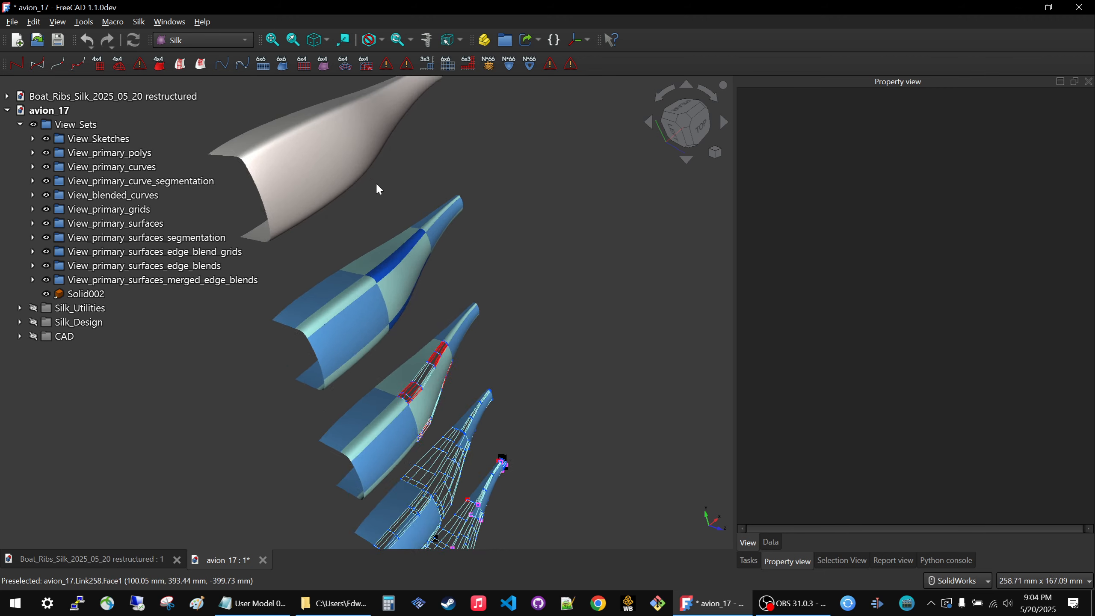
{"action": "scroll", "coordinate": [373, 334], "scroll_direction": "up", "scroll_amount": 2}
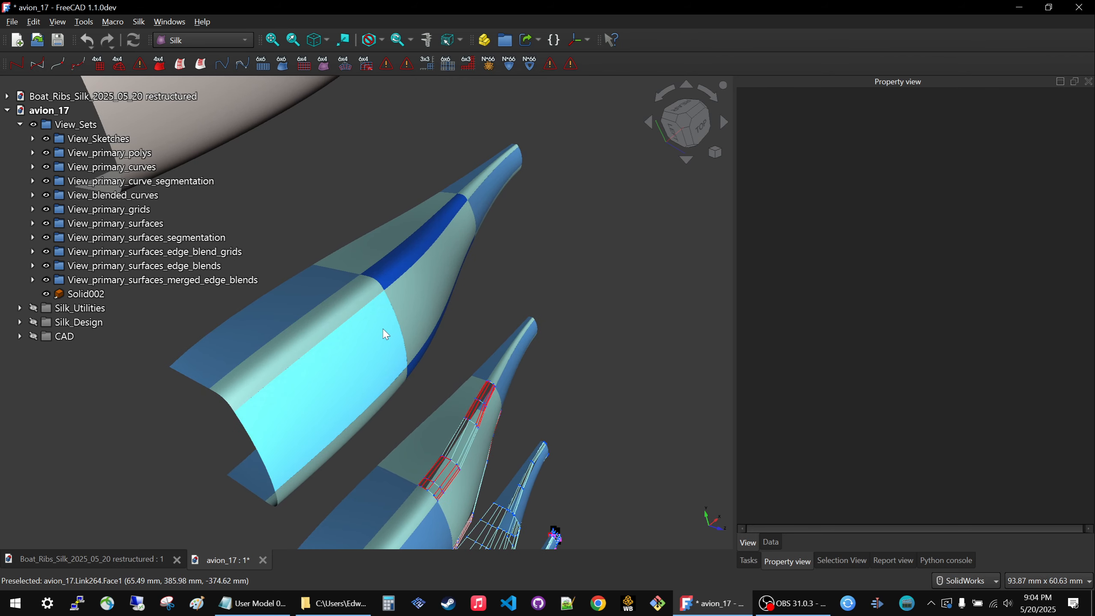
{"action": "scroll", "coordinate": [384, 337], "scroll_direction": "down", "scroll_amount": 4}
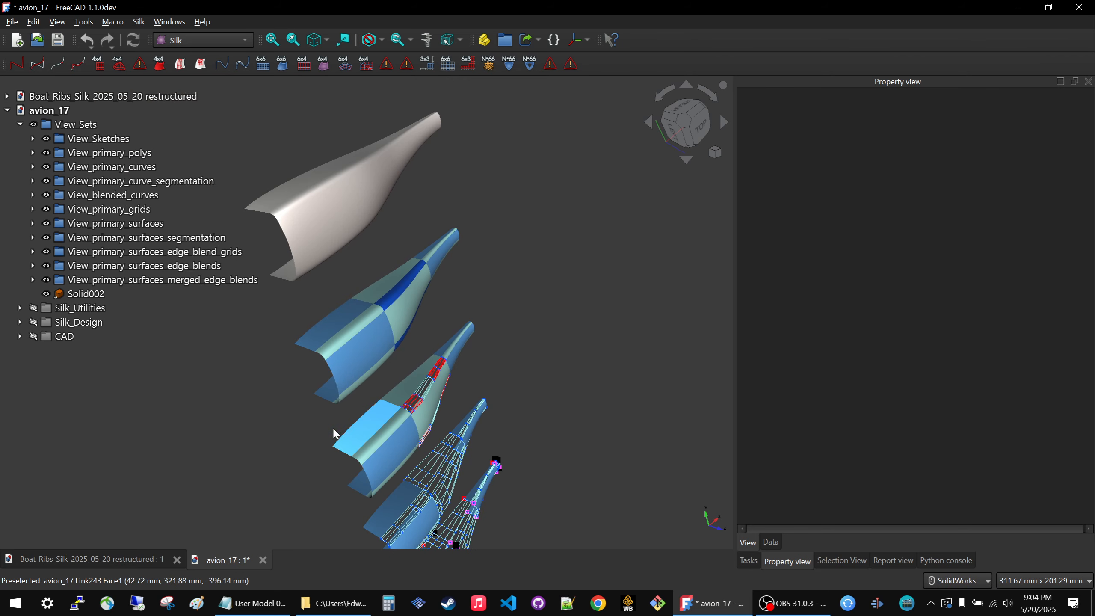
Select CubicSurface_44_030 in the merged edge blends stage and compare the blending stages from several angles.
{"action": "left_click", "coordinate": [372, 344]}
{"action": "middle_click_drag", "start_coordinate": [310, 376], "coordinate": [336, 349]}
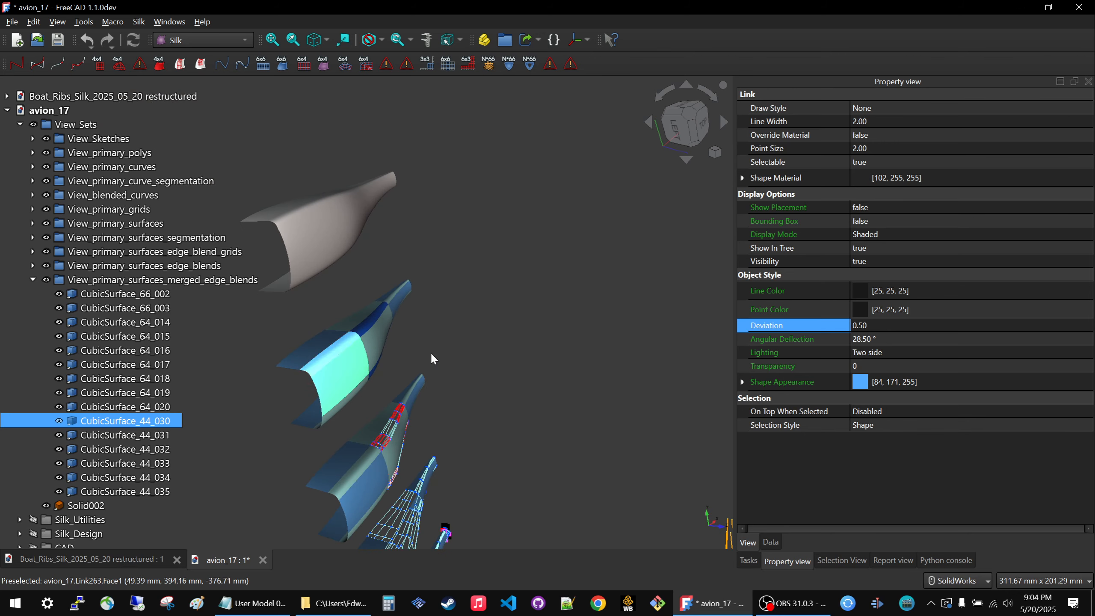
{"action": "scroll", "coordinate": [462, 342], "scroll_direction": "down", "scroll_amount": 6}
{"action": "scroll", "coordinate": [476, 347], "scroll_direction": "up", "scroll_amount": 7}
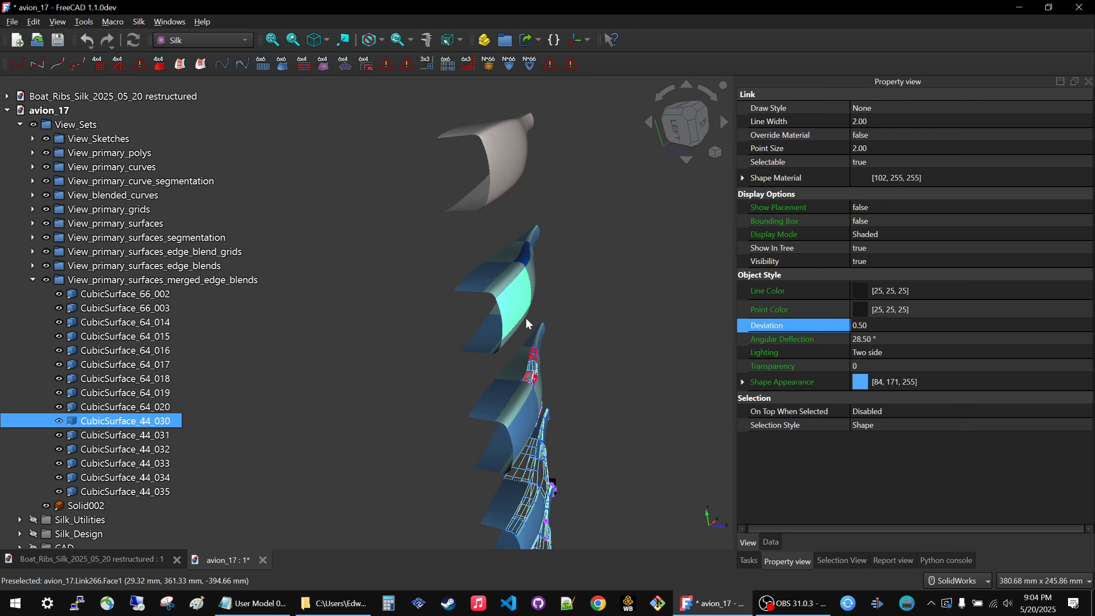
{"action": "middle_click_drag", "start_coordinate": [434, 309], "coordinate": [404, 312]}
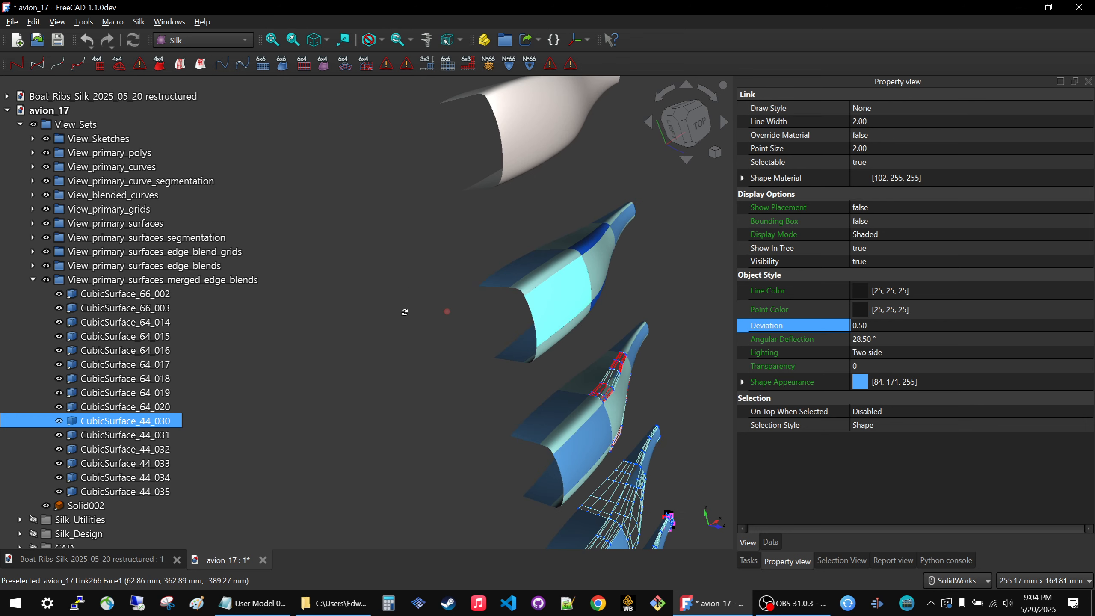
{"action": "scroll", "coordinate": [379, 279], "scroll_direction": "down", "scroll_amount": 4}
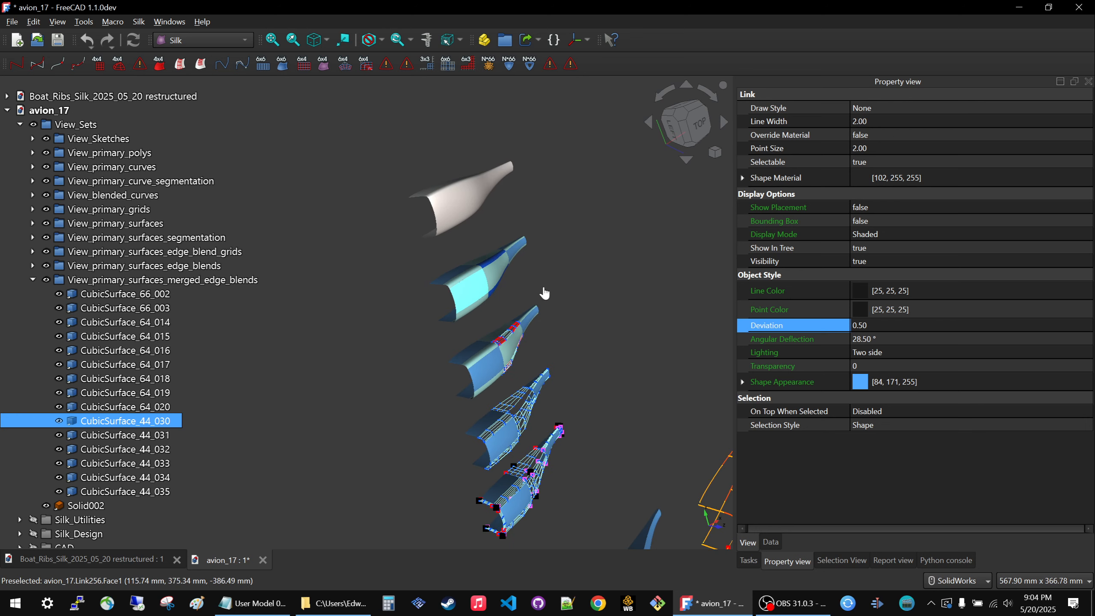
Clear the surface selection, collapse the View_primary_surfaces_merged_edge_blends group and select the View_Sets group.
{"action": "left_click", "coordinate": [542, 289]}
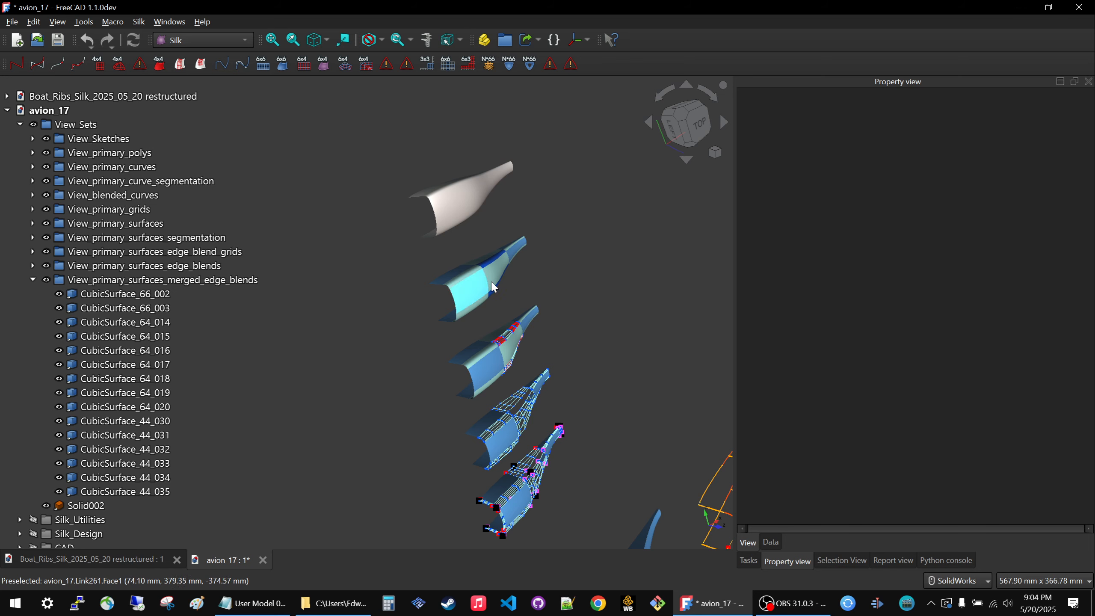
{"action": "scroll", "coordinate": [468, 274], "scroll_direction": "up", "scroll_amount": 4}
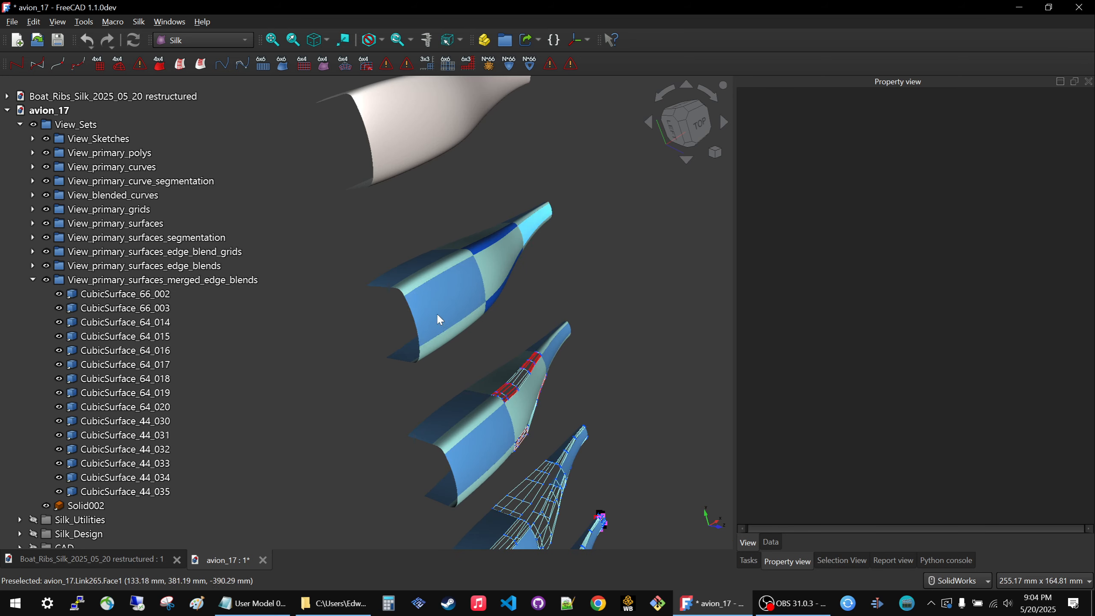
{"action": "scroll", "coordinate": [543, 181], "scroll_direction": "down", "scroll_amount": 5}
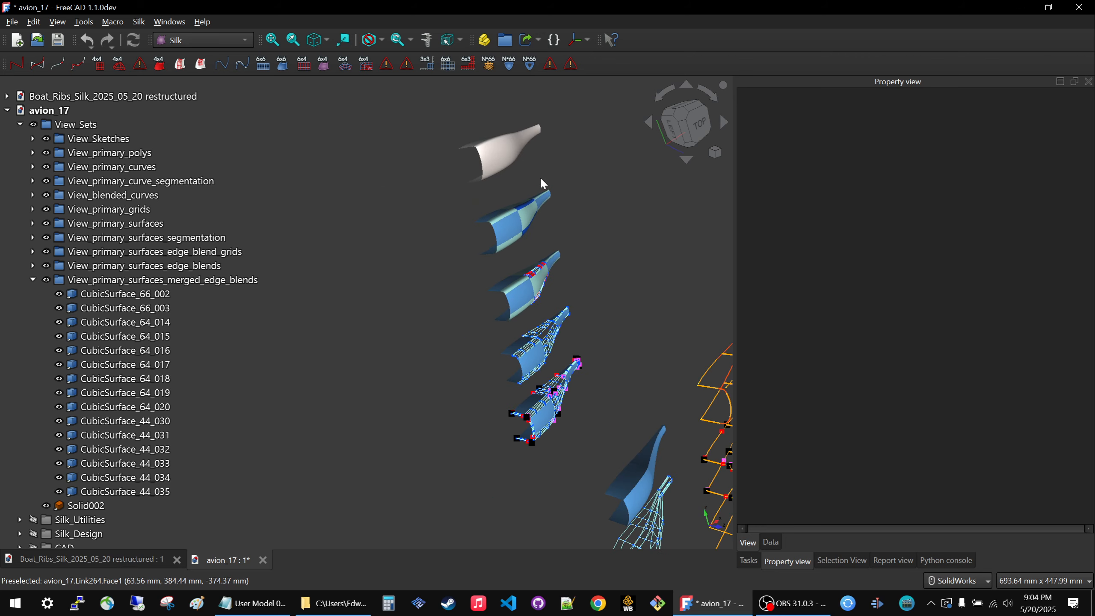
{"action": "scroll", "coordinate": [470, 207], "scroll_direction": "down", "scroll_amount": 3}
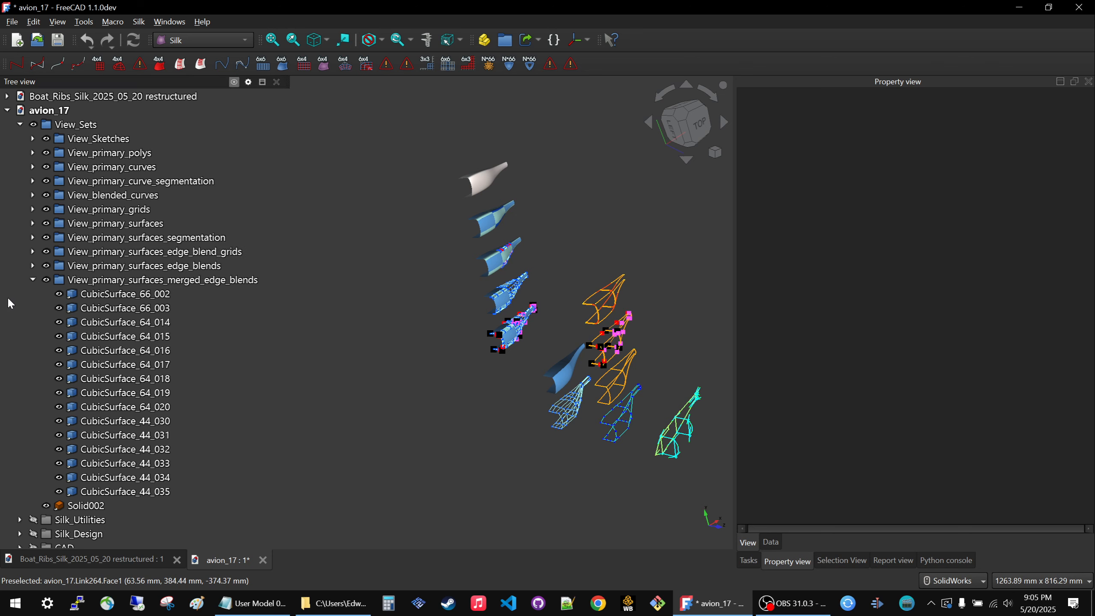
{"action": "left_click", "coordinate": [29, 281]}
{"action": "left_click", "coordinate": [31, 281]}
{"action": "left_click", "coordinate": [73, 124]}
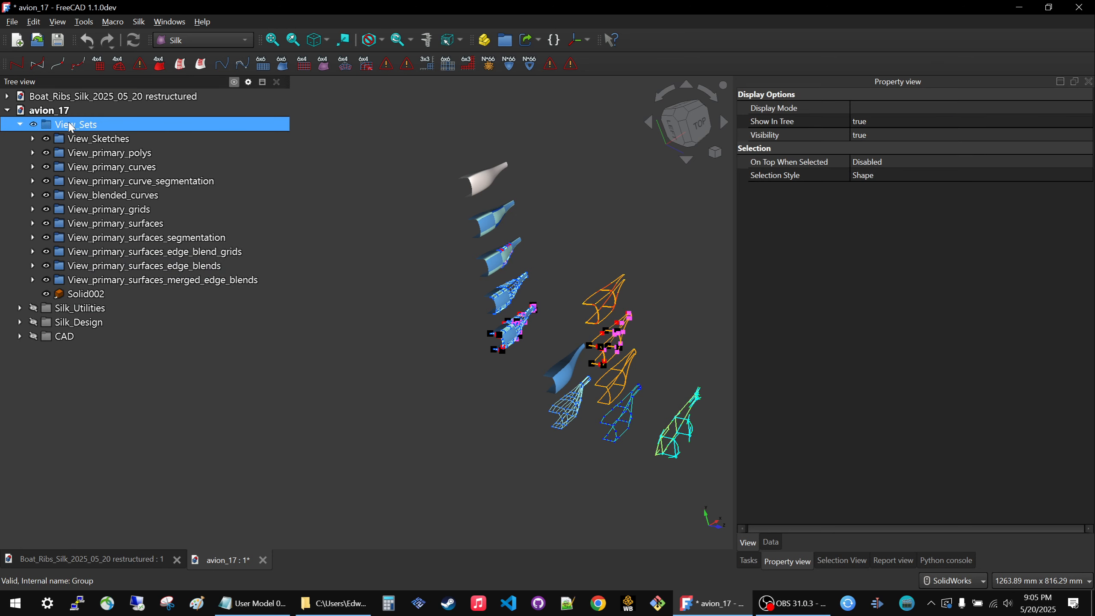
Toggle the Silk_Design group on and off to compare the original design geometry with the offset view set stages.
{"action": "scroll", "coordinate": [532, 373], "scroll_direction": "down", "scroll_amount": 4}
{"action": "scroll", "coordinate": [414, 340], "scroll_direction": "up", "scroll_amount": 4}
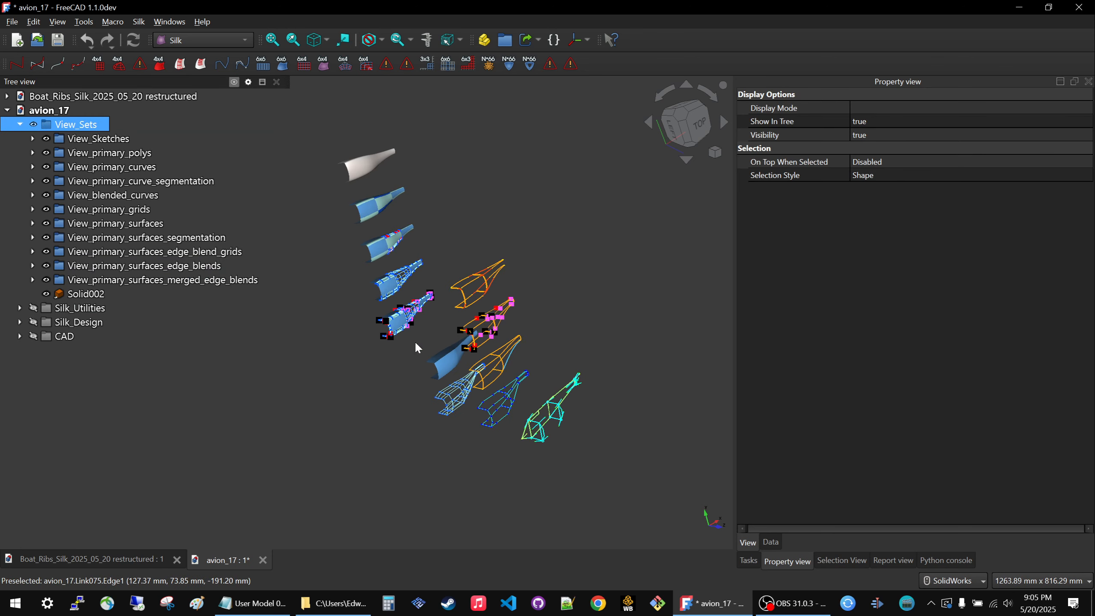
{"action": "mouse_move", "coordinate": [439, 306]}
{"action": "middle_mouse_down"}
{"action": "mouse_move", "coordinate": [438, 323]}
{"action": "mouse_move", "coordinate": [443, 306]}
{"action": "middle_mouse_up"}
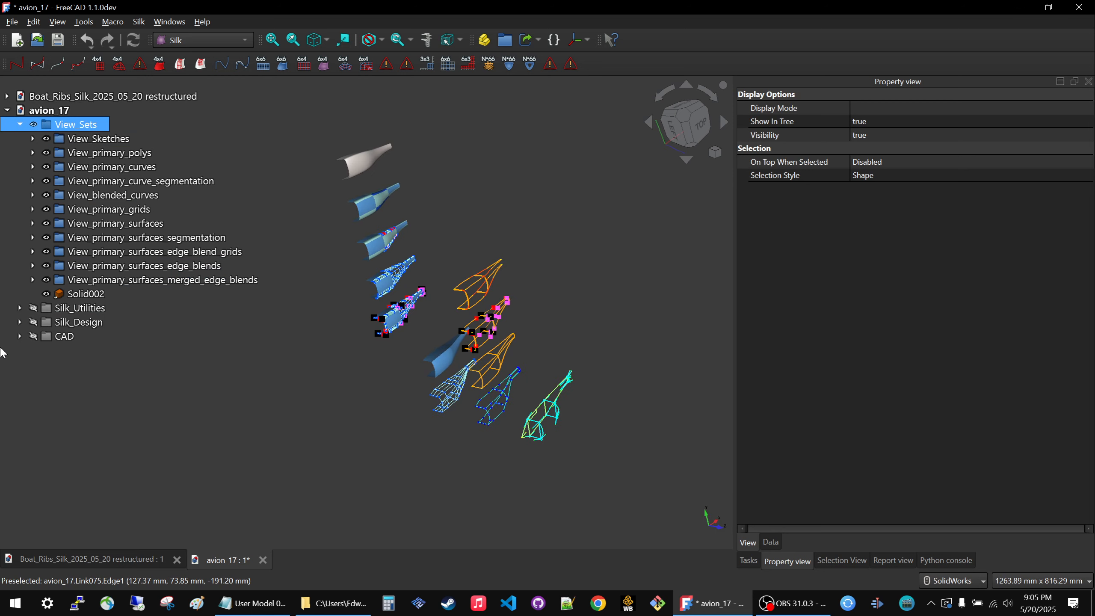
{"action": "left_click", "coordinate": [75, 310]}
{"action": "left_click", "coordinate": [74, 321]}
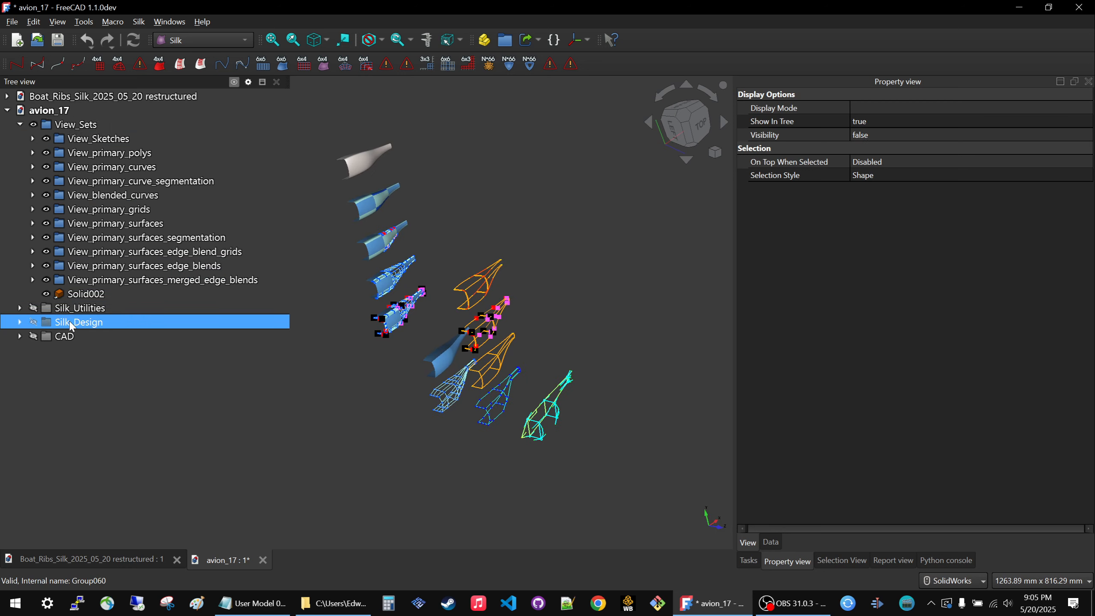
{"action": "key", "text": "space"}
{"action": "scroll", "coordinate": [607, 425], "scroll_direction": "up", "scroll_amount": 5}
{"action": "scroll", "coordinate": [582, 421], "scroll_direction": "down", "scroll_amount": 3}
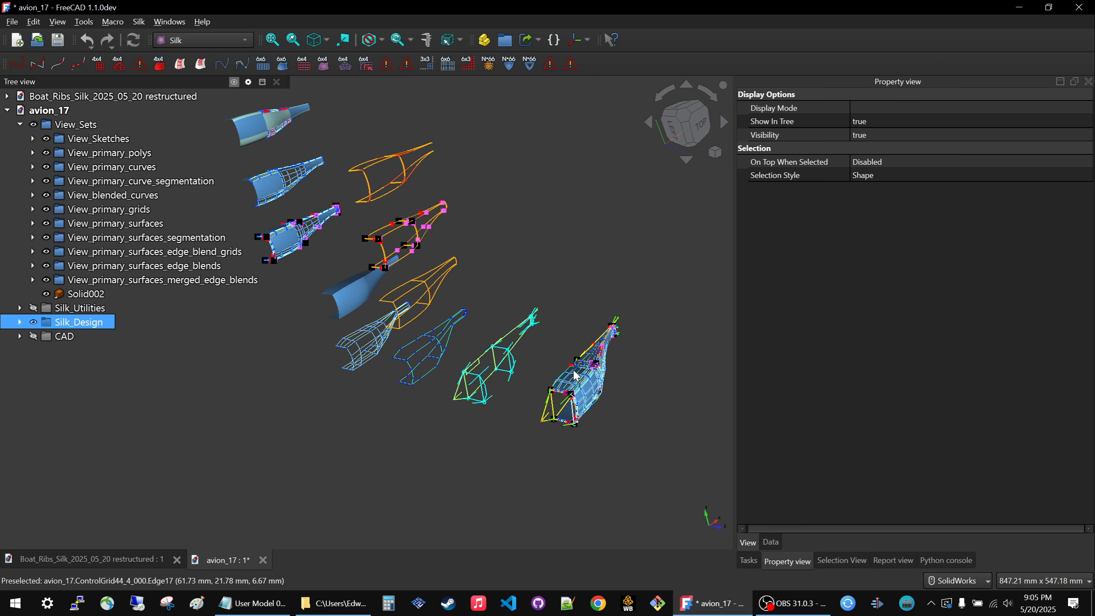
{"action": "key", "text": "space"}
{"action": "key", "text": "space"}
{"action": "key", "text": "space"}
{"action": "key", "text": "space"}
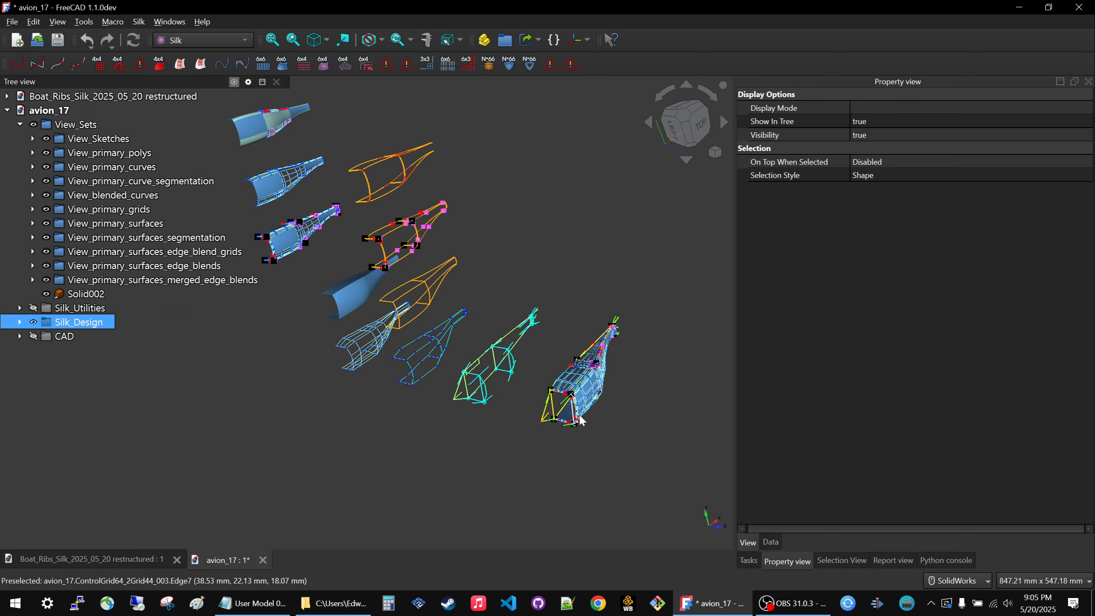
{"action": "scroll", "coordinate": [600, 387], "scroll_direction": "down", "scroll_amount": 2}
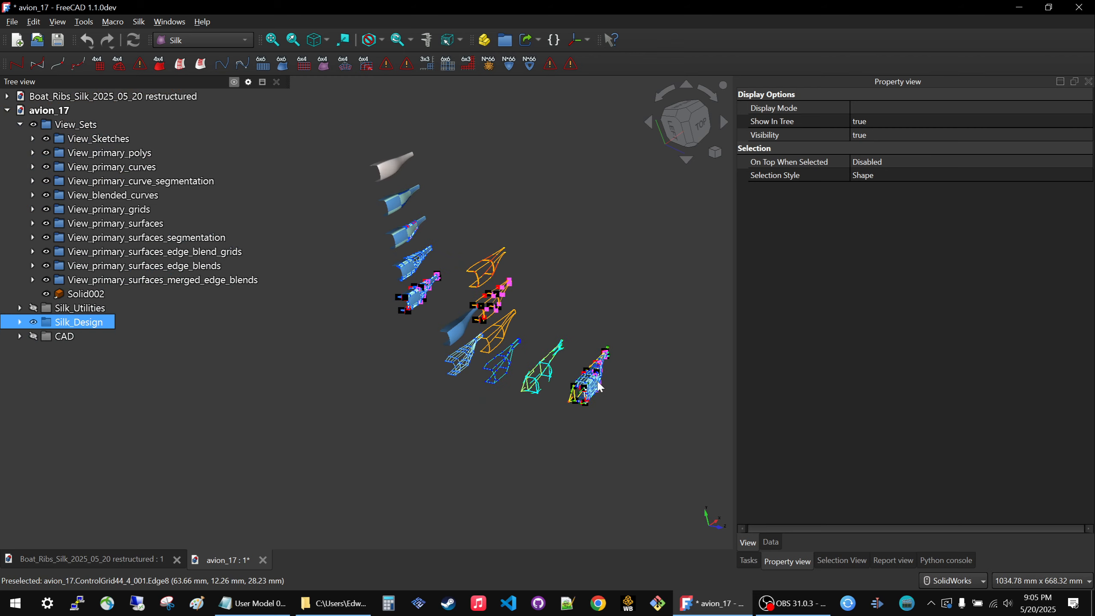
{"action": "scroll", "coordinate": [599, 385], "scroll_direction": "up", "scroll_amount": 10}
{"action": "key", "text": "space"}
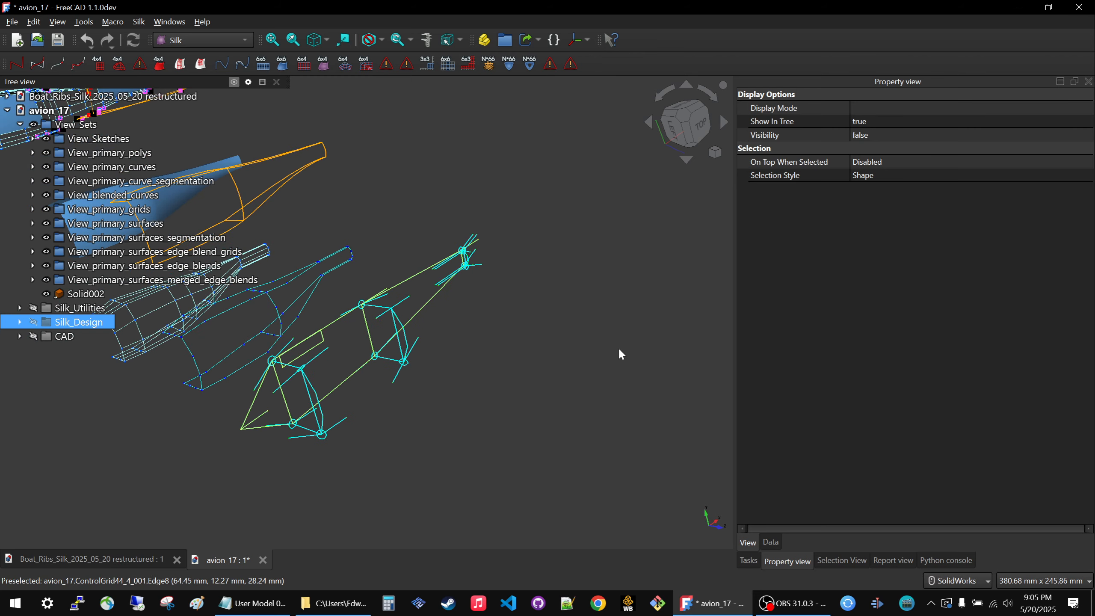
{"action": "scroll", "coordinate": [618, 348], "scroll_direction": "down", "scroll_amount": 8}
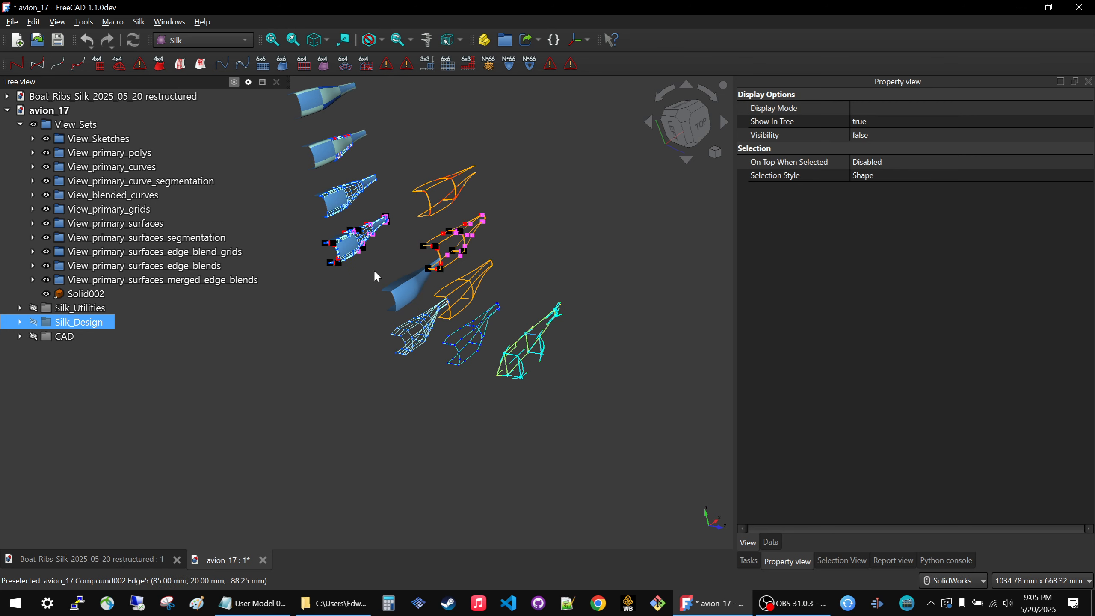
Select the View_Sketches group and examine its sketches beside the other view set stages.
{"action": "left_click", "coordinate": [99, 138]}
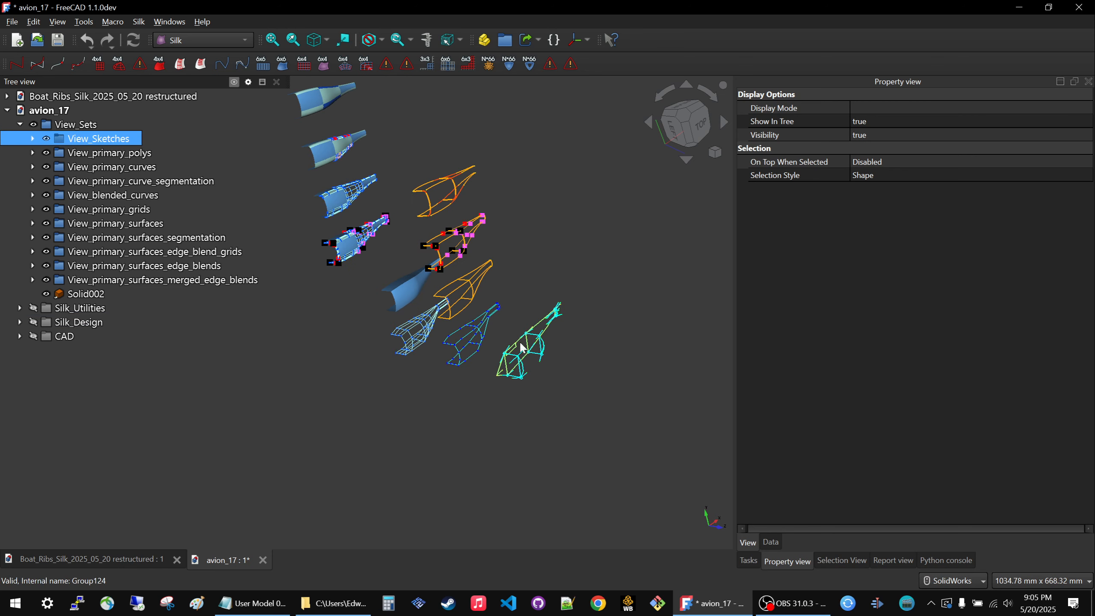
{"action": "scroll", "coordinate": [583, 424], "scroll_direction": "down", "scroll_amount": 3}
{"action": "scroll", "coordinate": [592, 401], "scroll_direction": "up", "scroll_amount": 5}
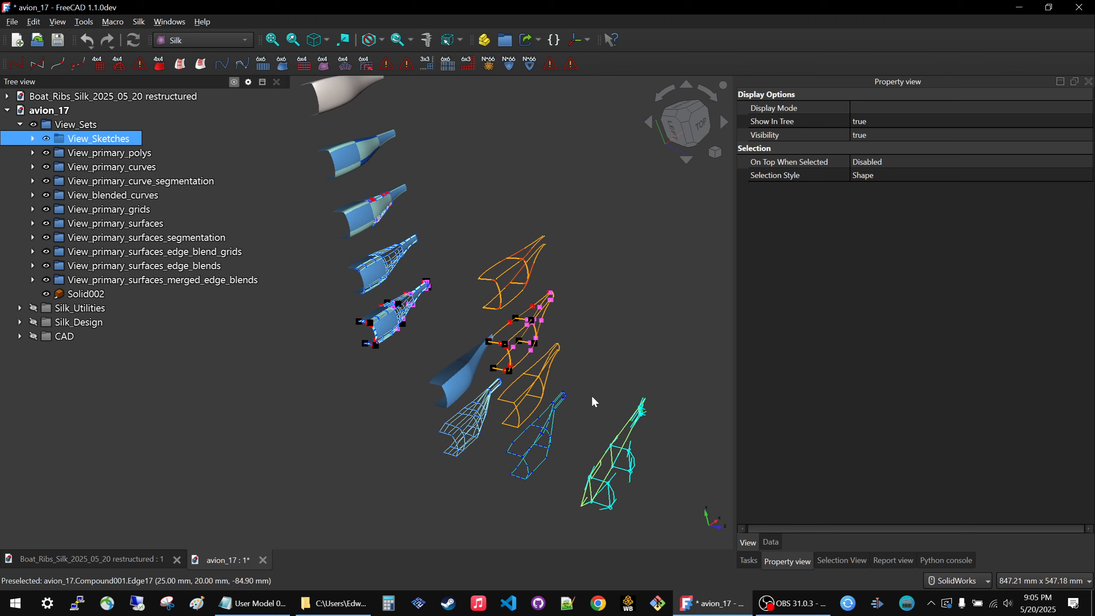
{"action": "scroll", "coordinate": [537, 365], "scroll_direction": "down", "scroll_amount": 3}
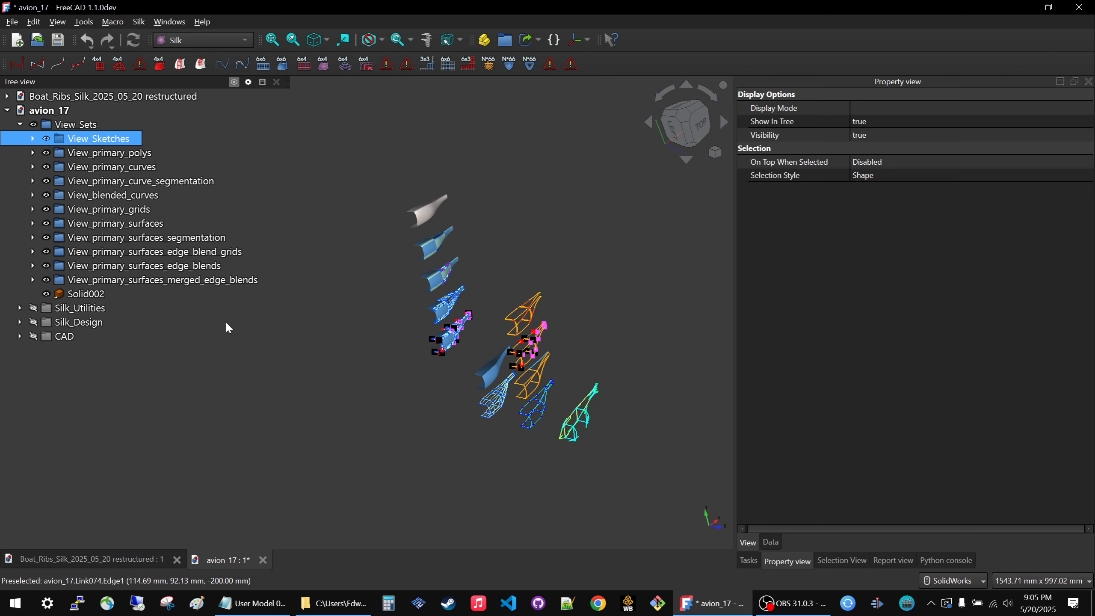
Show the Silk_Design group again, inspect it beside the sketch stage, and hide it.
{"action": "left_click", "coordinate": [227, 323]}
{"action": "key", "text": "space"}
{"action": "scroll", "coordinate": [571, 412], "scroll_direction": "up", "scroll_amount": 3}
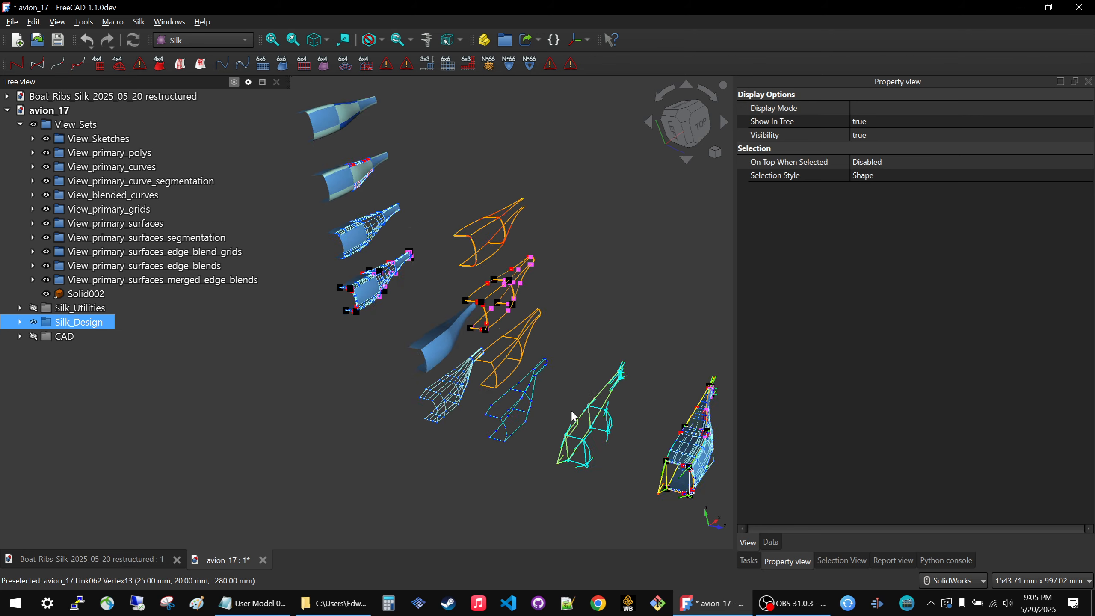
{"action": "scroll", "coordinate": [570, 409], "scroll_direction": "down", "scroll_amount": 3}
{"action": "scroll", "coordinate": [690, 452], "scroll_direction": "up", "scroll_amount": 3}
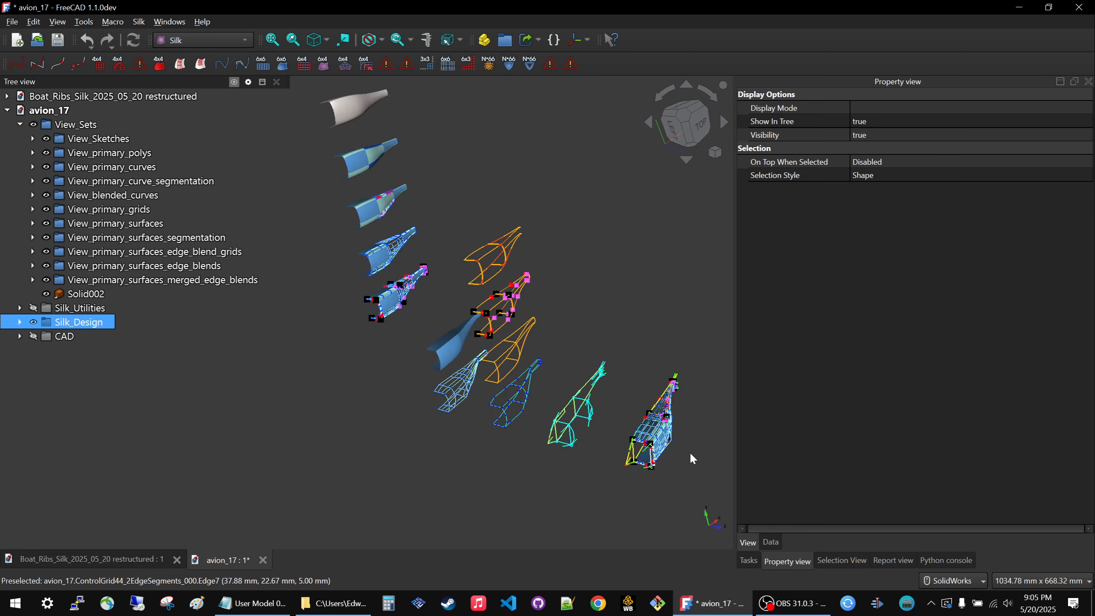
{"action": "scroll", "coordinate": [689, 452], "scroll_direction": "up", "scroll_amount": 4}
{"action": "scroll", "coordinate": [605, 431], "scroll_direction": "down", "scroll_amount": 2}
{"action": "key", "text": "space"}
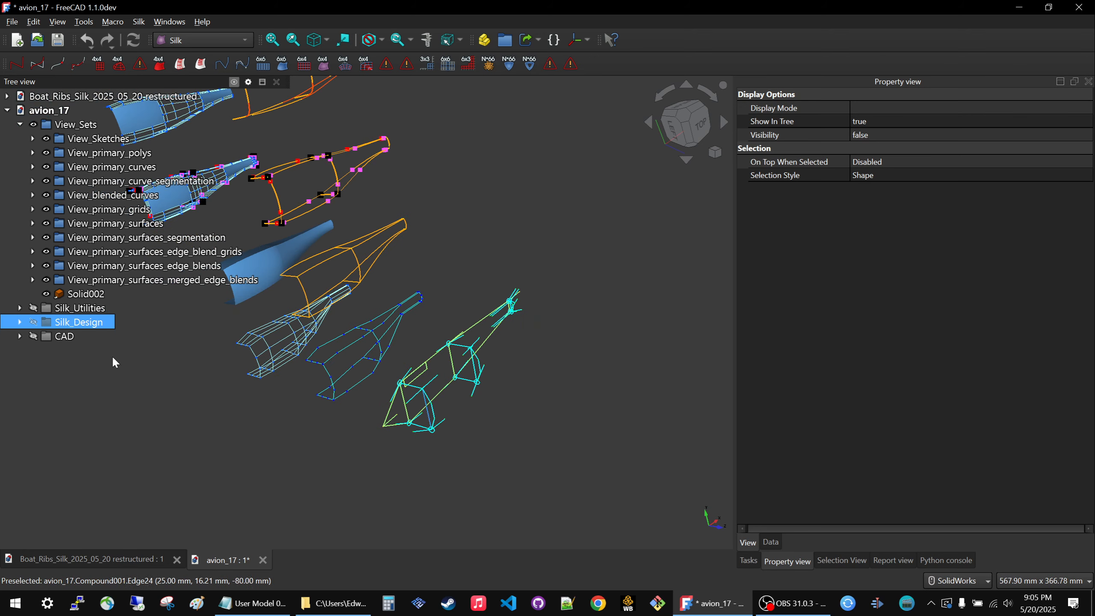
Expand Silk_Design and its Sections group, and show Section_Controller_Half_Symmetry001.
{"action": "left_click", "coordinate": [21, 321]}
{"action": "left_click", "coordinate": [46, 351]}
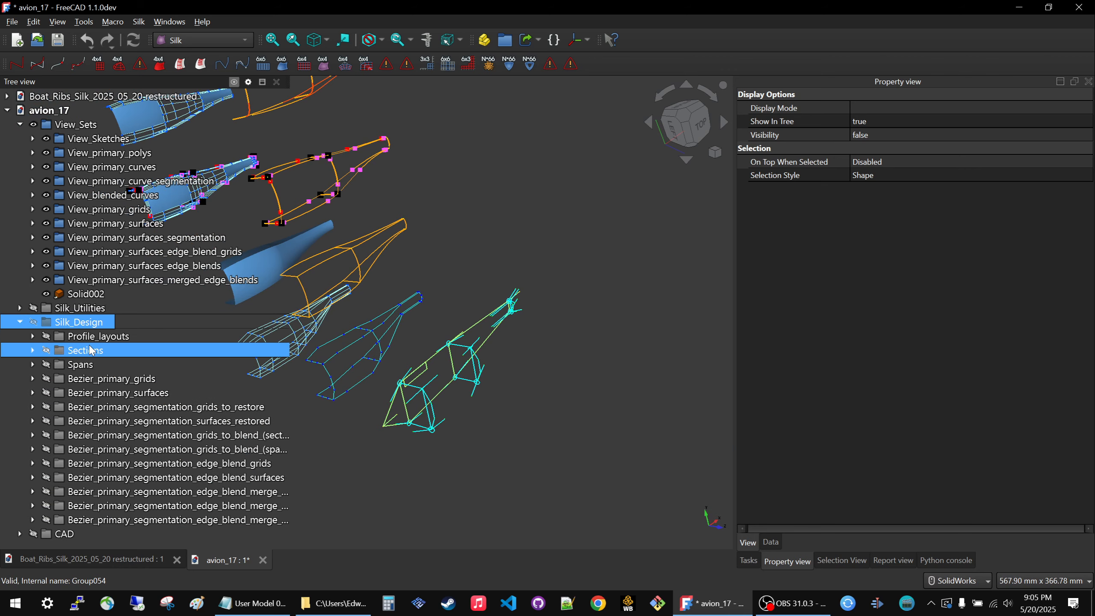
{"action": "left_click", "coordinate": [32, 350]}
{"action": "left_click", "coordinate": [103, 368]}
{"action": "key", "text": "space"}
{"action": "scroll", "coordinate": [544, 446], "scroll_direction": "up", "scroll_amount": 6}
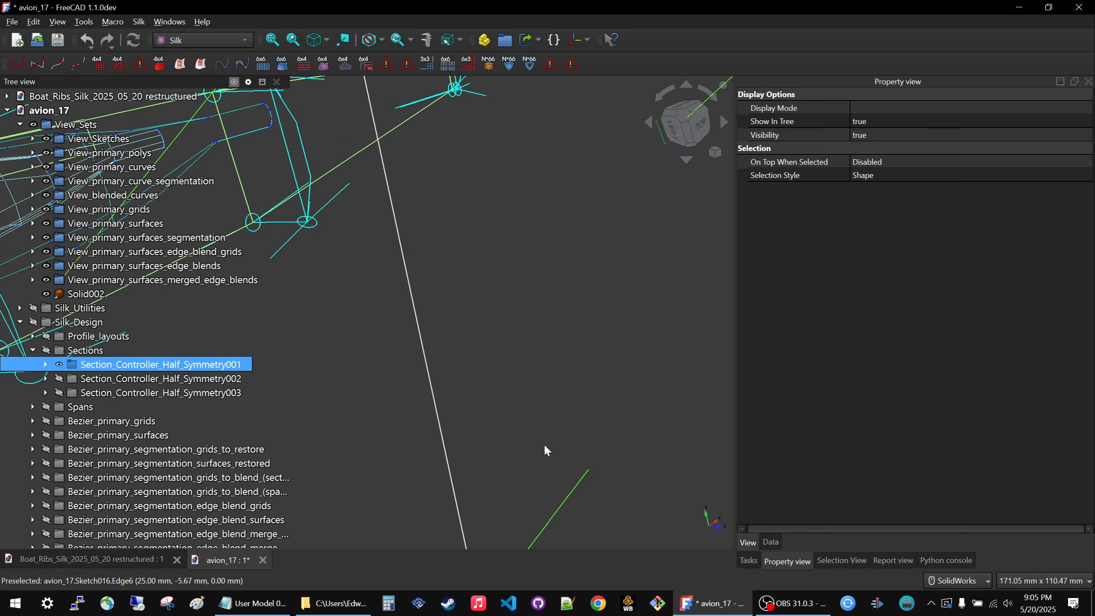
Expand Section_Controller_Half_Symmetry001, hide it, and show only its Section_Layout001 sketch.
{"action": "scroll", "coordinate": [544, 451], "scroll_direction": "down", "scroll_amount": 6}
{"action": "left_click", "coordinate": [46, 364]}
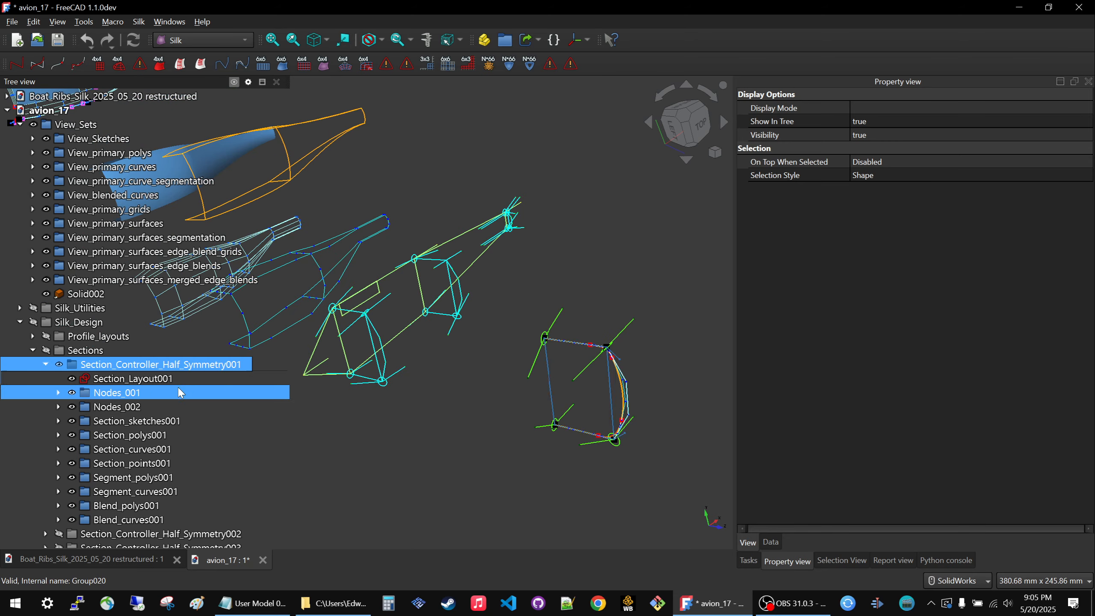
{"action": "key", "text": "space"}
{"action": "left_click", "coordinate": [103, 379]}
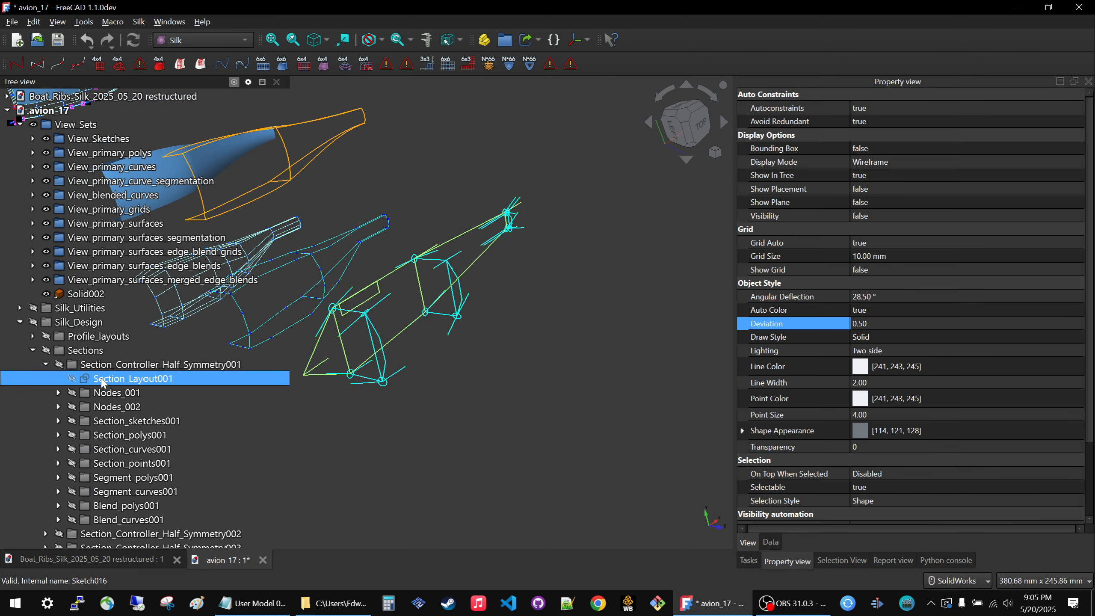
{"action": "key", "text": "space"}
{"action": "left_click", "coordinate": [560, 390]}
Hide everything in Section_Controller_Half_Symmetry001, and collapse the Sections and Silk_Design groups.
{"action": "left_click", "coordinate": [74, 367]}
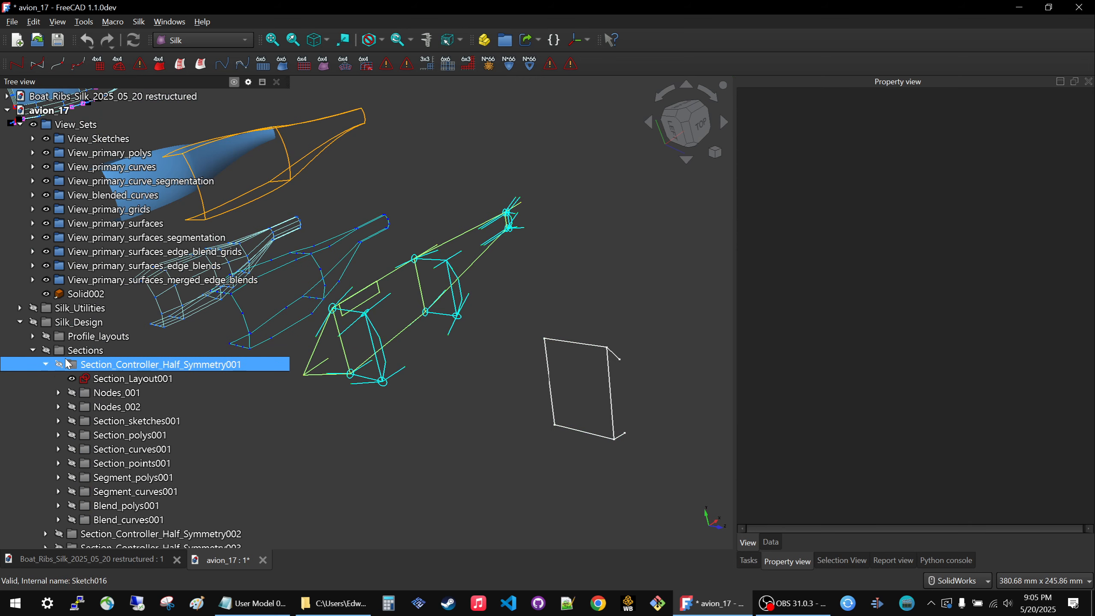
{"action": "key", "text": "space"}
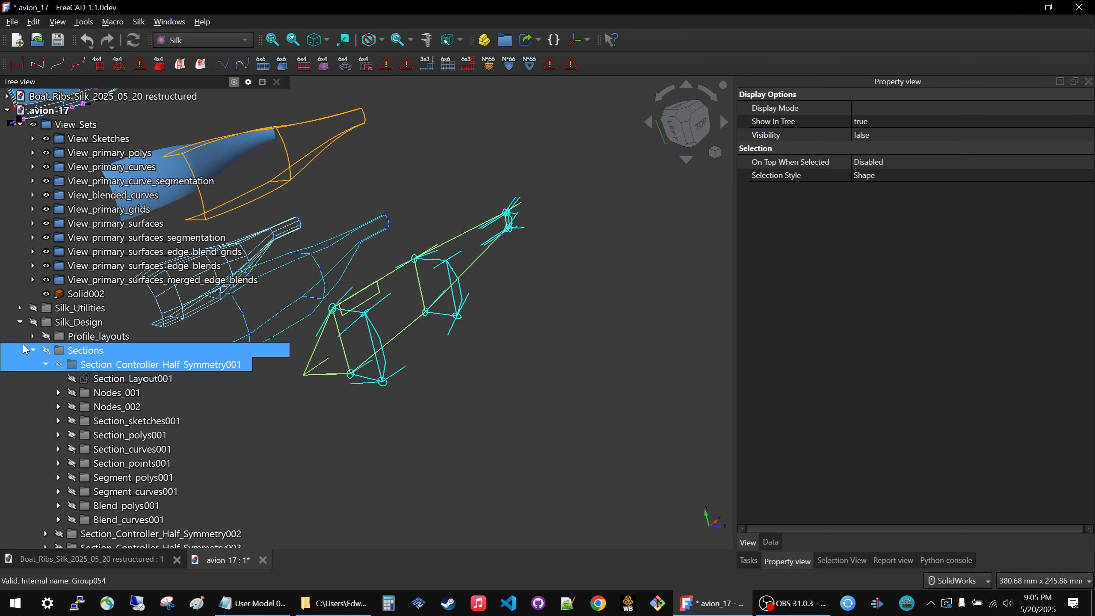
{"action": "left_click", "coordinate": [33, 350]}
{"action": "left_click", "coordinate": [20, 322]}
{"action": "scroll", "coordinate": [483, 433], "scroll_direction": "down", "scroll_amount": 3}
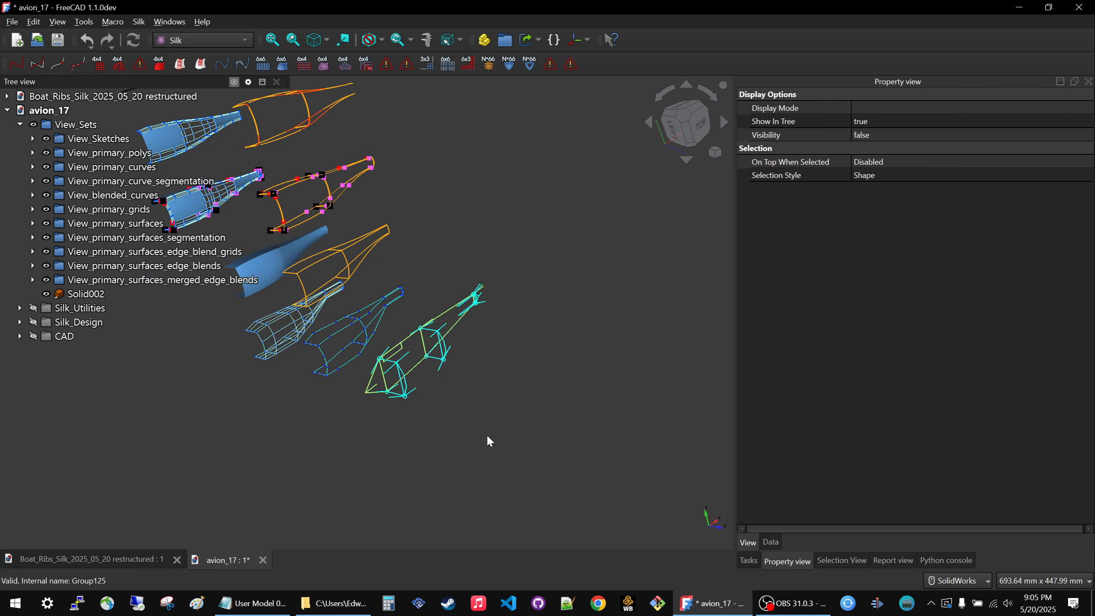
Compare the group structure of the Boat_Ribs_Silk_2025_05_20 restructured document with the staged views in avion_17.
{"action": "scroll", "coordinate": [448, 410], "scroll_direction": "down", "scroll_amount": 3}
{"action": "left_click", "coordinate": [118, 566]}
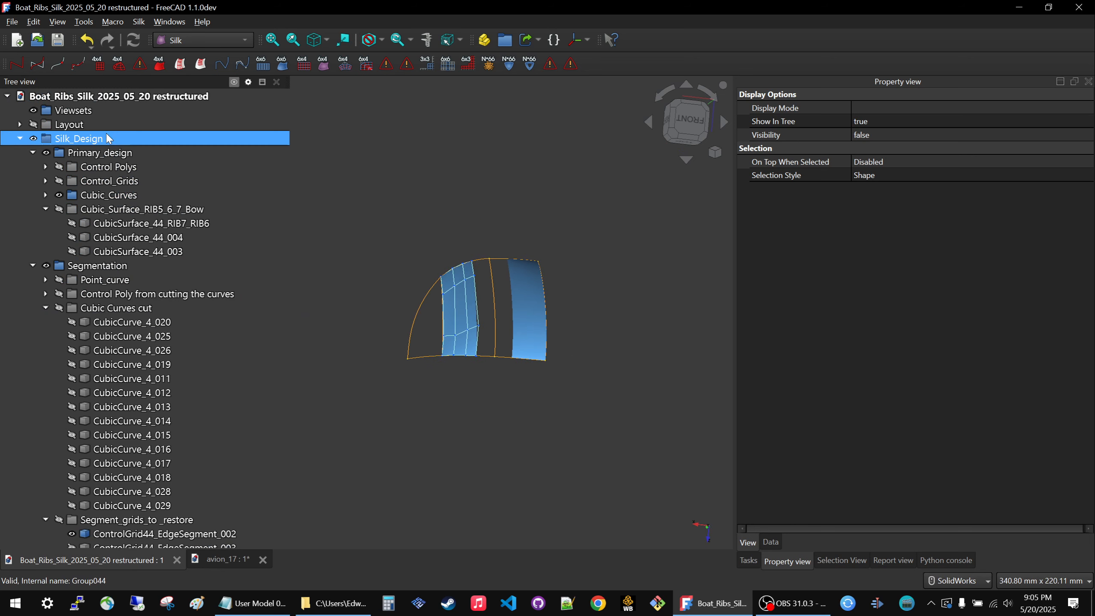
{"action": "left_click", "coordinate": [221, 560]}
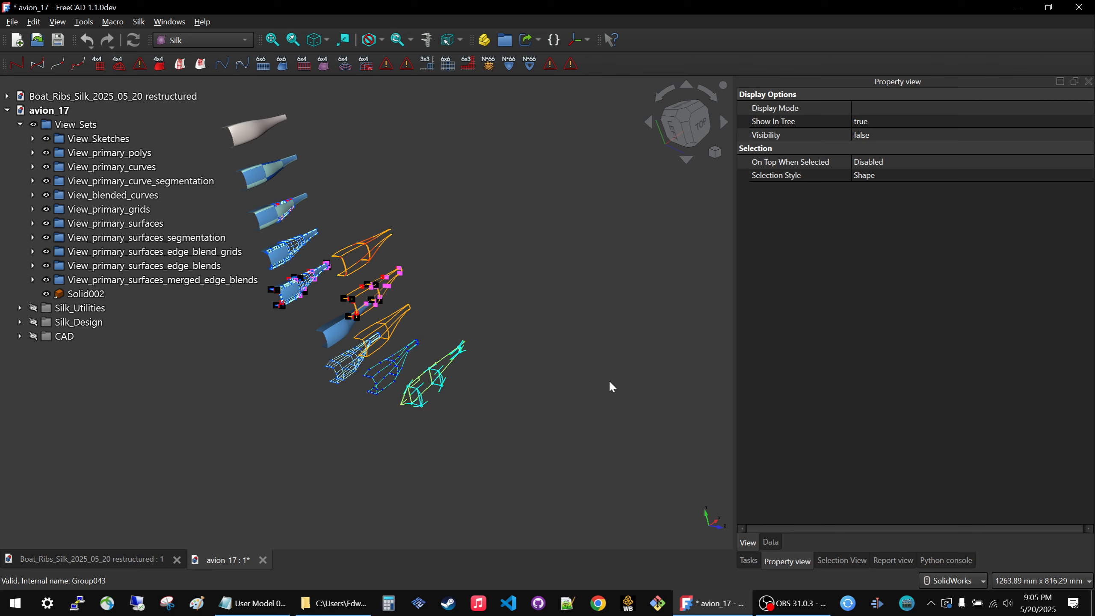
{"action": "scroll", "coordinate": [604, 378], "scroll_direction": "down", "scroll_amount": 3}
{"action": "scroll", "coordinate": [525, 321], "scroll_direction": "up", "scroll_amount": 4}
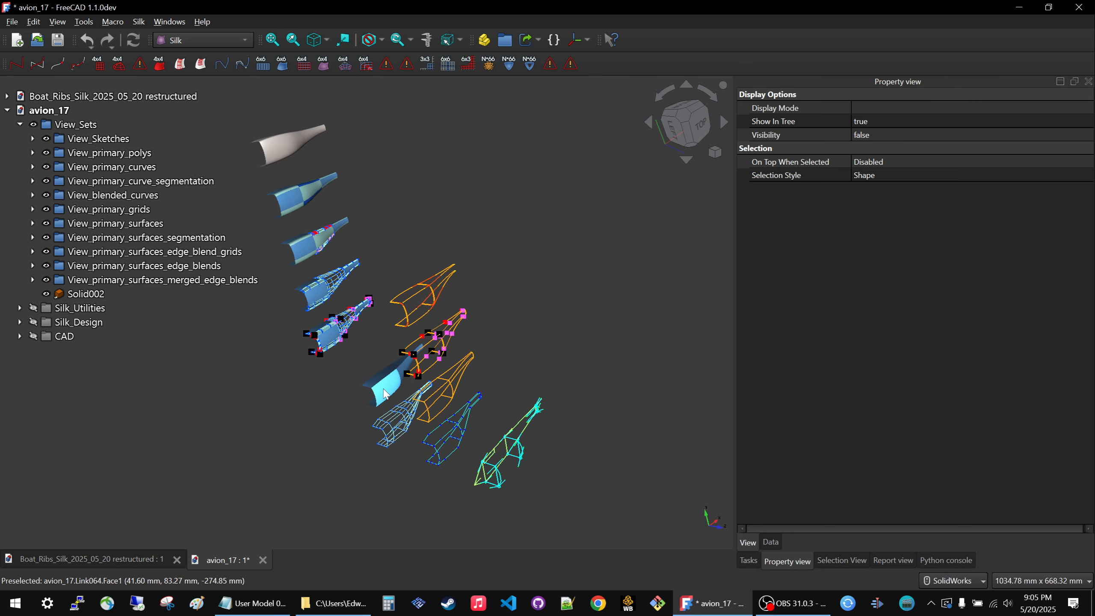
{"action": "scroll", "coordinate": [385, 393], "scroll_direction": "up", "scroll_amount": 2}
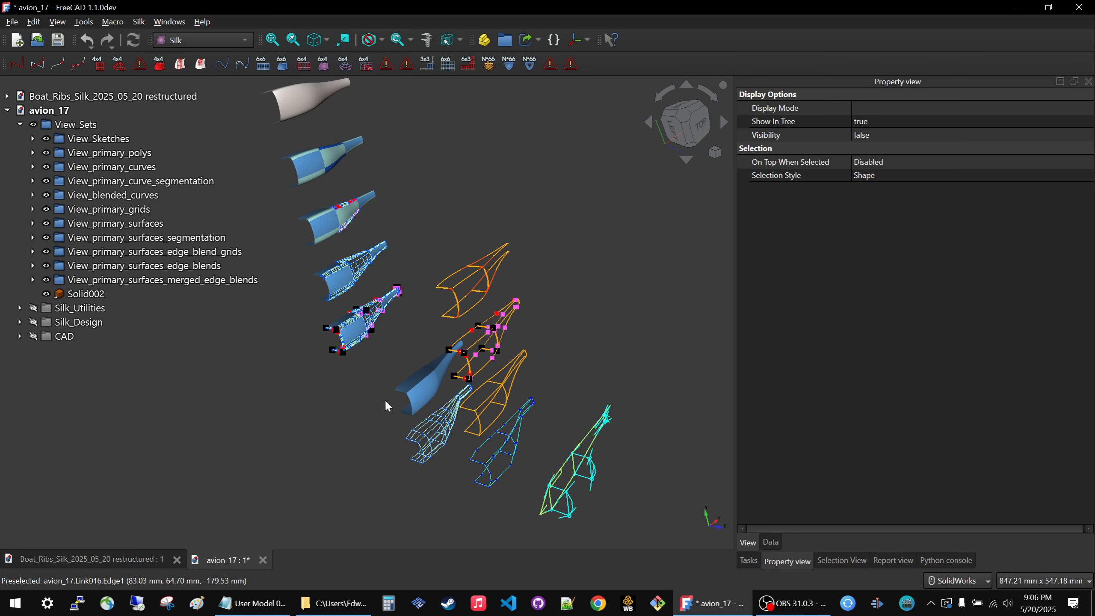
Clear the selection, read the ControlGrid44_EdgeSegment tool description, and inspect the segment grid in the restructured boat ribs document.
{"action": "left_click", "coordinate": [386, 399]}
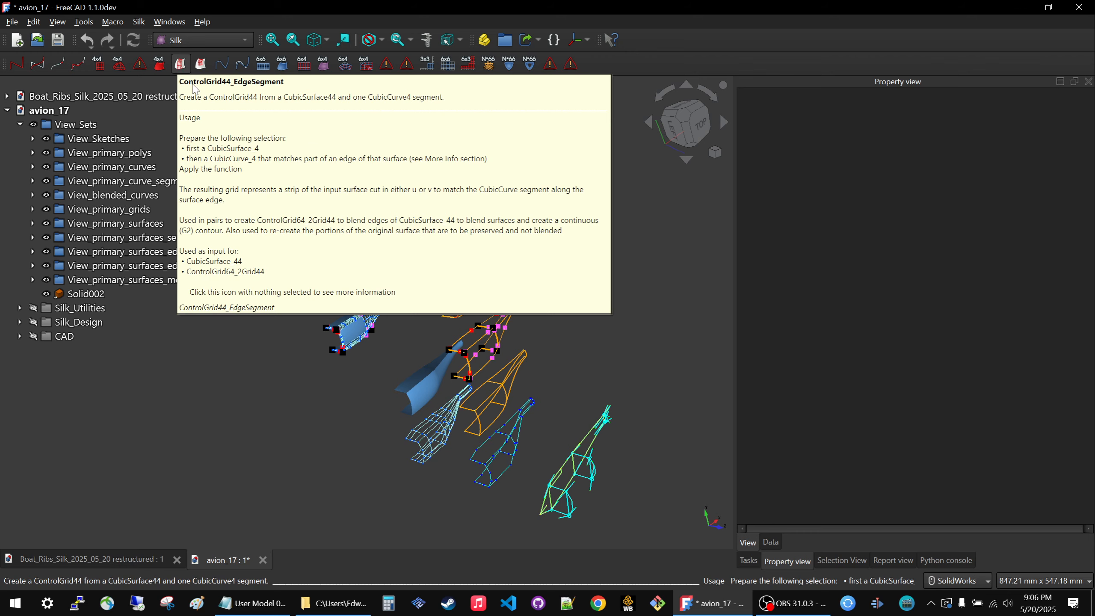
{"action": "left_click", "coordinate": [150, 560]}
{"action": "scroll", "coordinate": [461, 328], "scroll_direction": "up", "scroll_amount": 3}
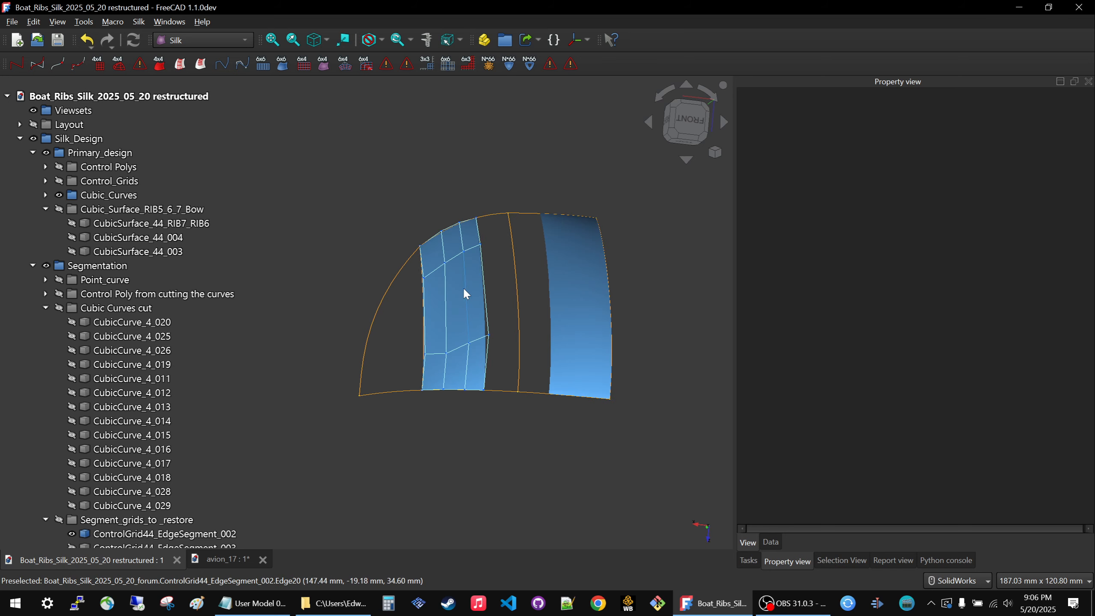
{"action": "middle_click_drag", "start_coordinate": [465, 288], "coordinate": [487, 303]}
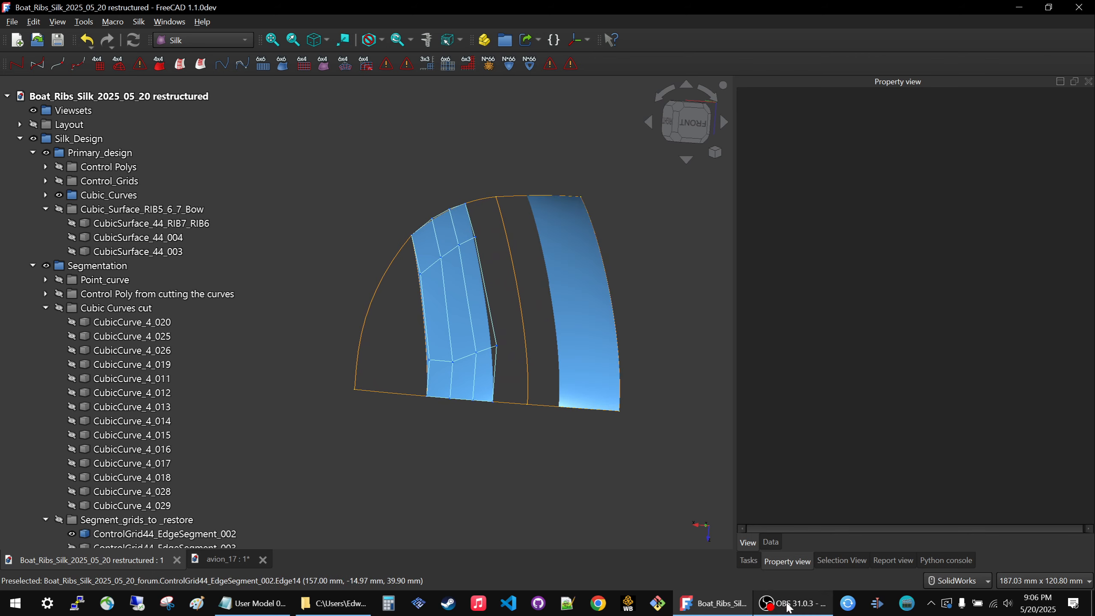
Return to the avion_17 document with its staged view sets.
{"action": "left_click", "coordinate": [705, 604]}
{"action": "left_click", "coordinate": [705, 604]}
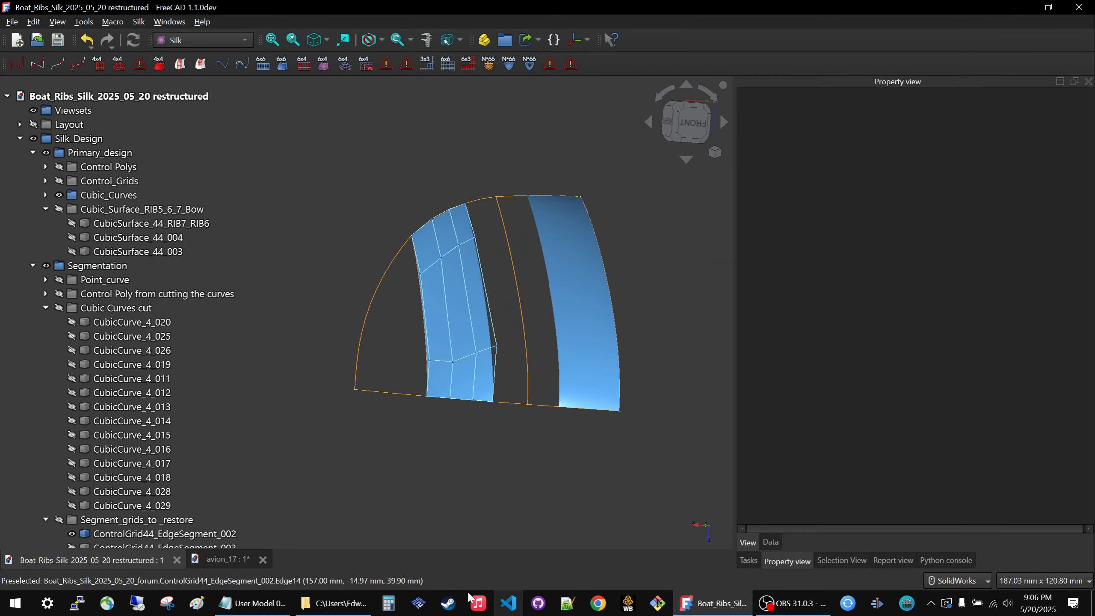
{"action": "left_click", "coordinate": [233, 560]}
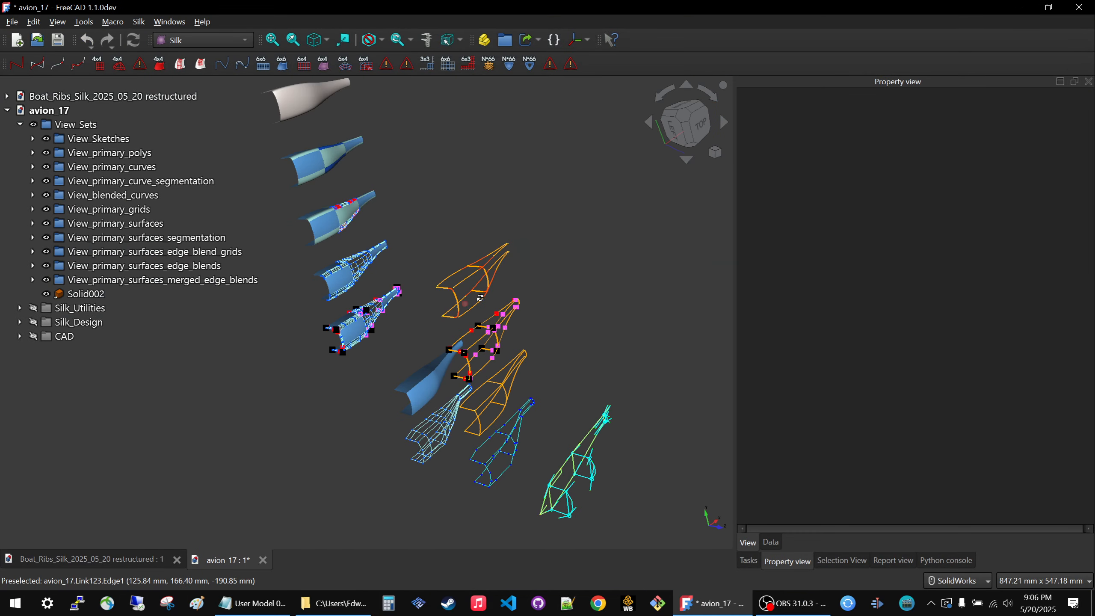
Inspect individual patches of the View_primary_surfaces_merged_edge_blends stage, from CubicSurface_44_030 to CubicSurface_66_002.
{"action": "scroll", "coordinate": [483, 293], "scroll_direction": "down", "scroll_amount": 5}
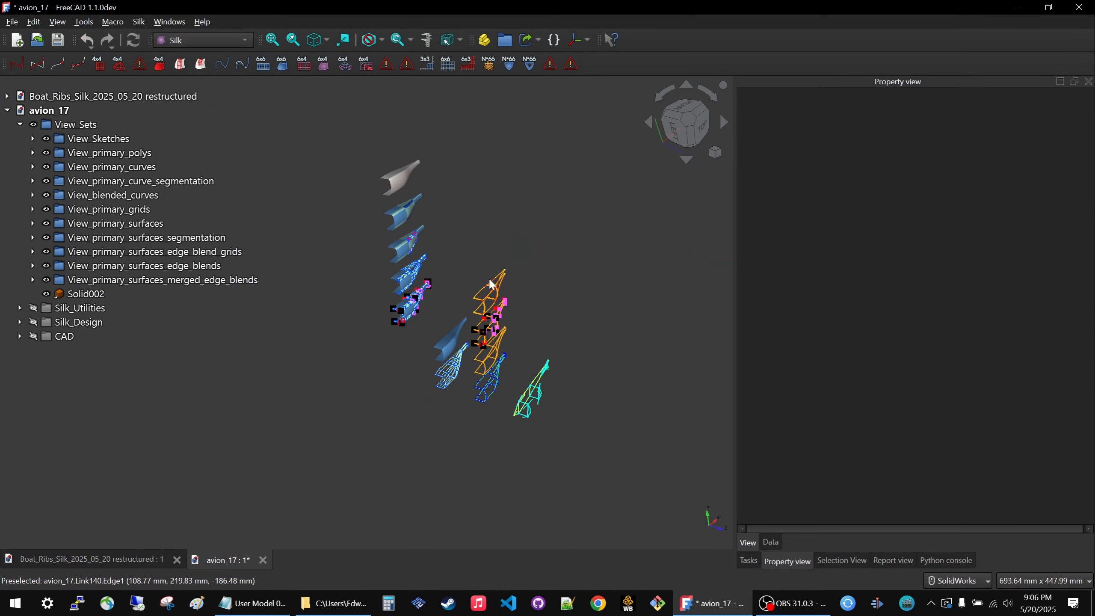
{"action": "scroll", "coordinate": [427, 213], "scroll_direction": "up", "scroll_amount": 5}
{"action": "scroll", "coordinate": [414, 211], "scroll_direction": "down", "scroll_amount": 3}
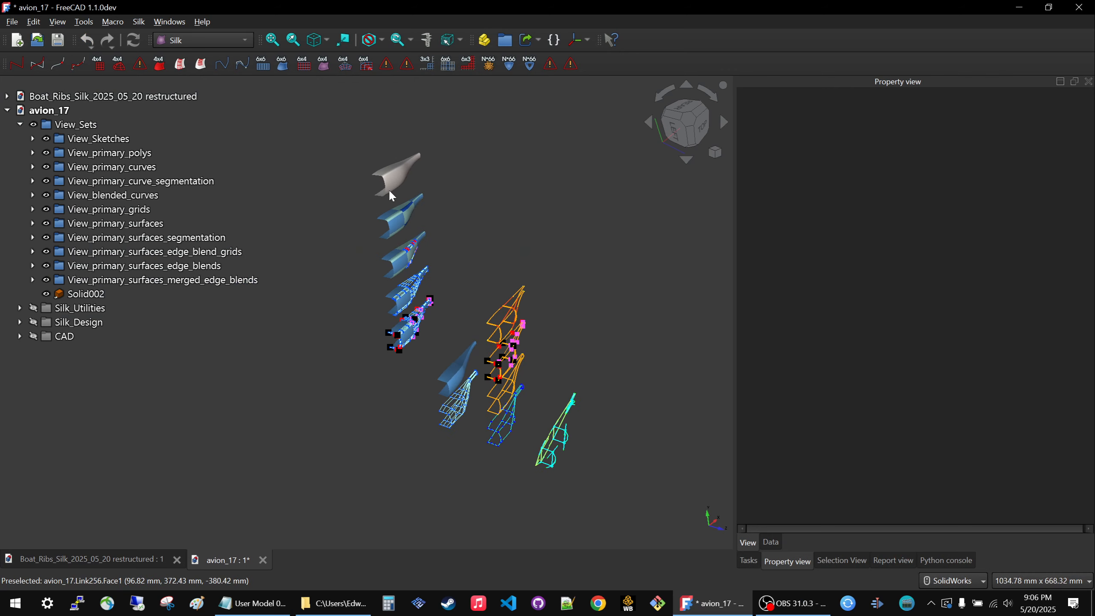
{"action": "scroll", "coordinate": [390, 193], "scroll_direction": "up", "scroll_amount": 8}
{"action": "middle_click_drag", "start_coordinate": [406, 282], "coordinate": [535, 216]}
{"action": "left_click", "coordinate": [536, 216]}
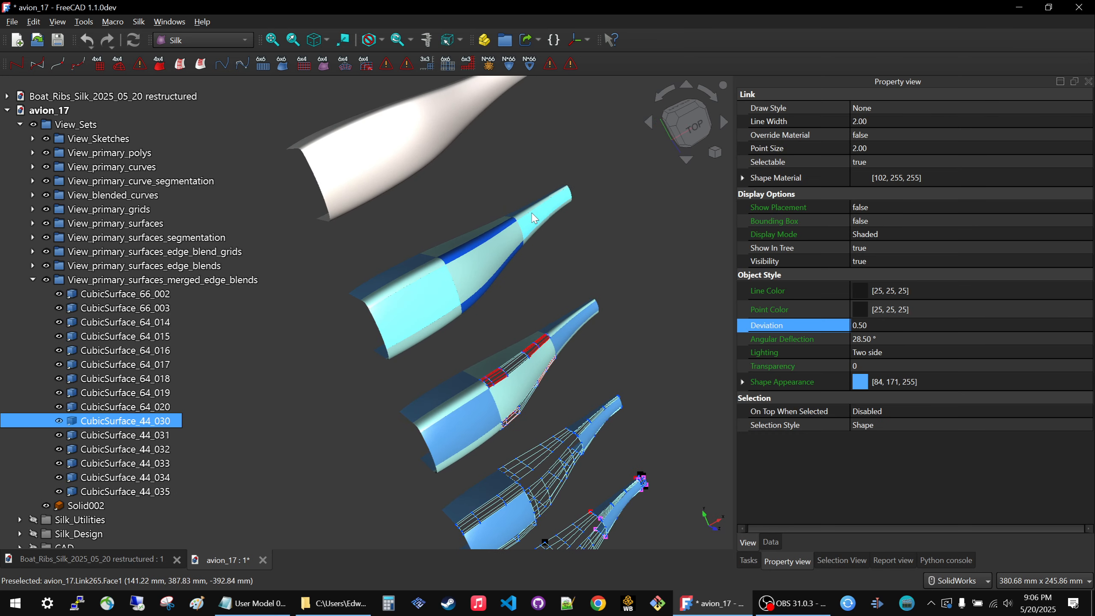
{"action": "left_click", "coordinate": [466, 275]}
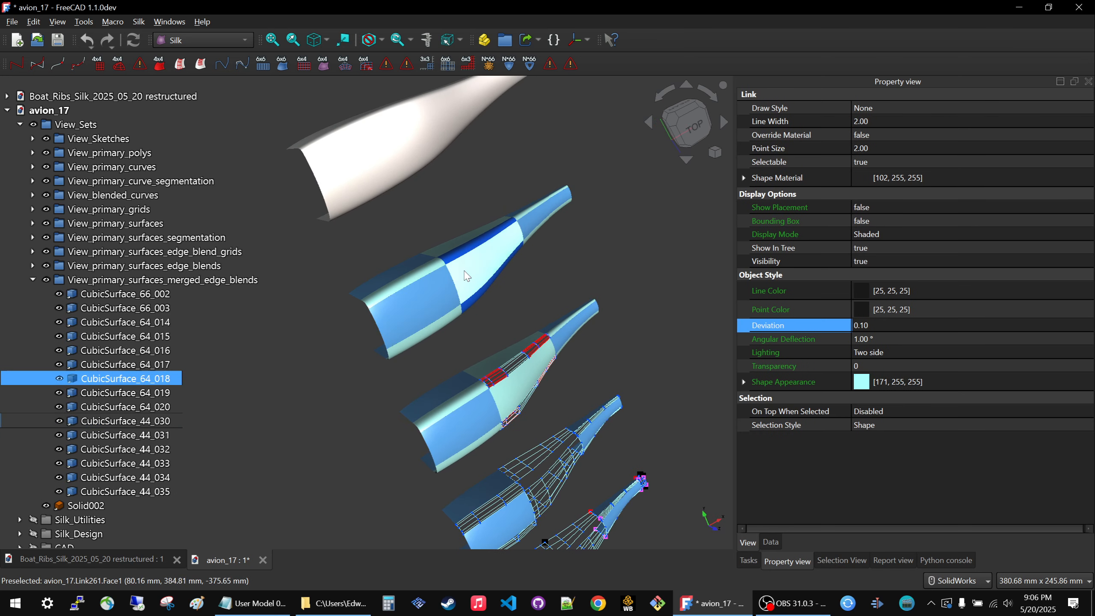
{"action": "left_click", "coordinate": [432, 270]}
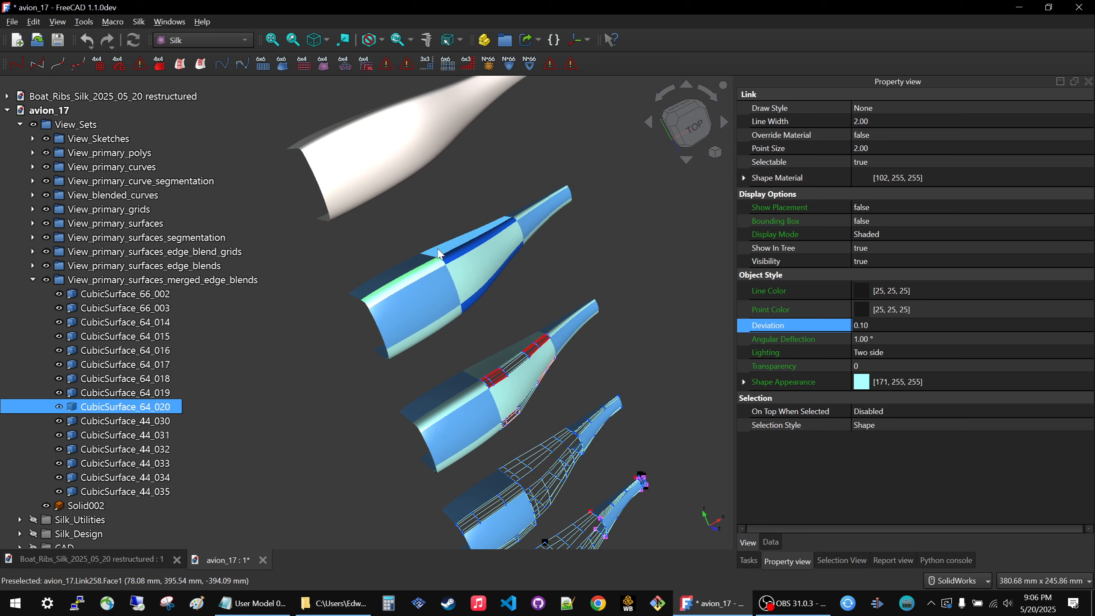
{"action": "left_click", "coordinate": [462, 271]}
{"action": "left_click", "coordinate": [436, 267]}
{"action": "left_click", "coordinate": [465, 207]}
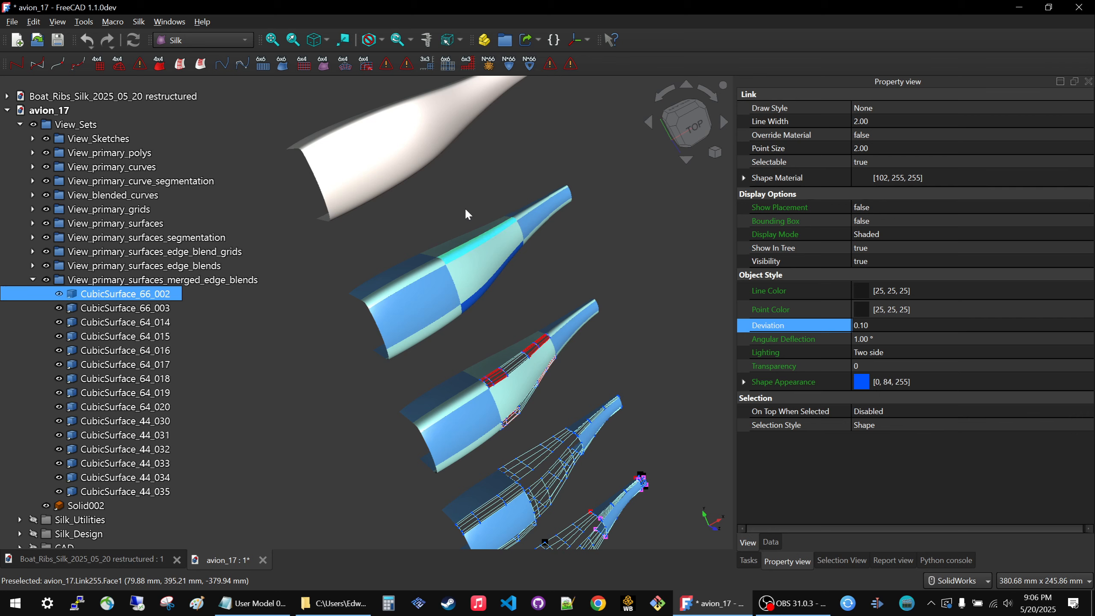
Clear the selection and compare the final solid with the merged edge blend surfaces from the rear side.
{"action": "middle_click_drag", "start_coordinate": [446, 210], "coordinate": [355, 131]}
{"action": "scroll", "coordinate": [355, 131], "scroll_direction": "up", "scroll_amount": 1}
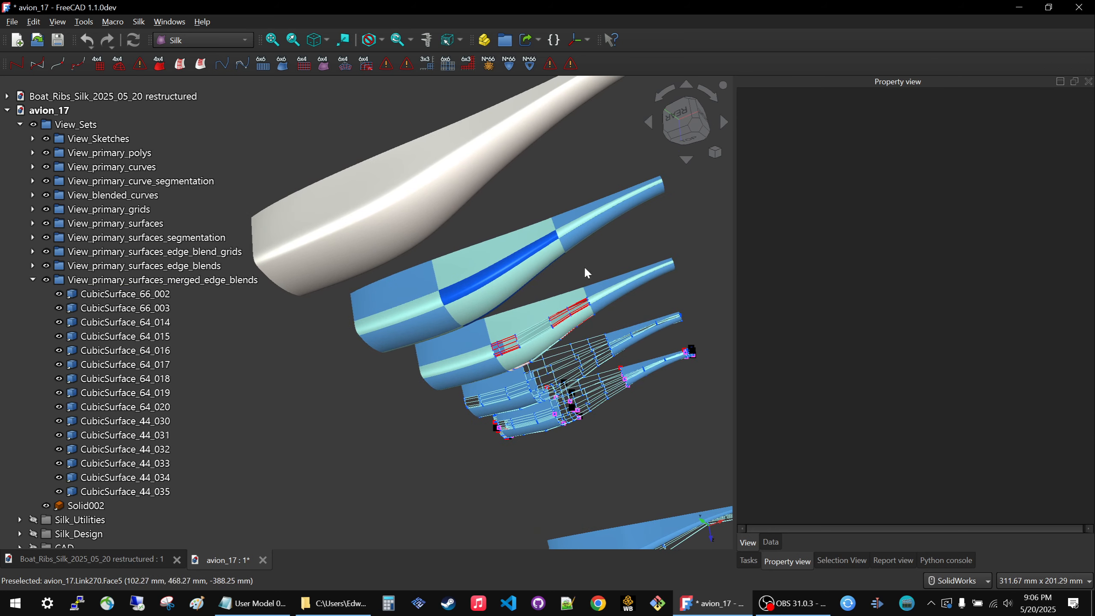
{"action": "scroll", "coordinate": [583, 265], "scroll_direction": "down", "scroll_amount": 5}
{"action": "middle_click_drag", "start_coordinate": [534, 270], "coordinate": [564, 227]}
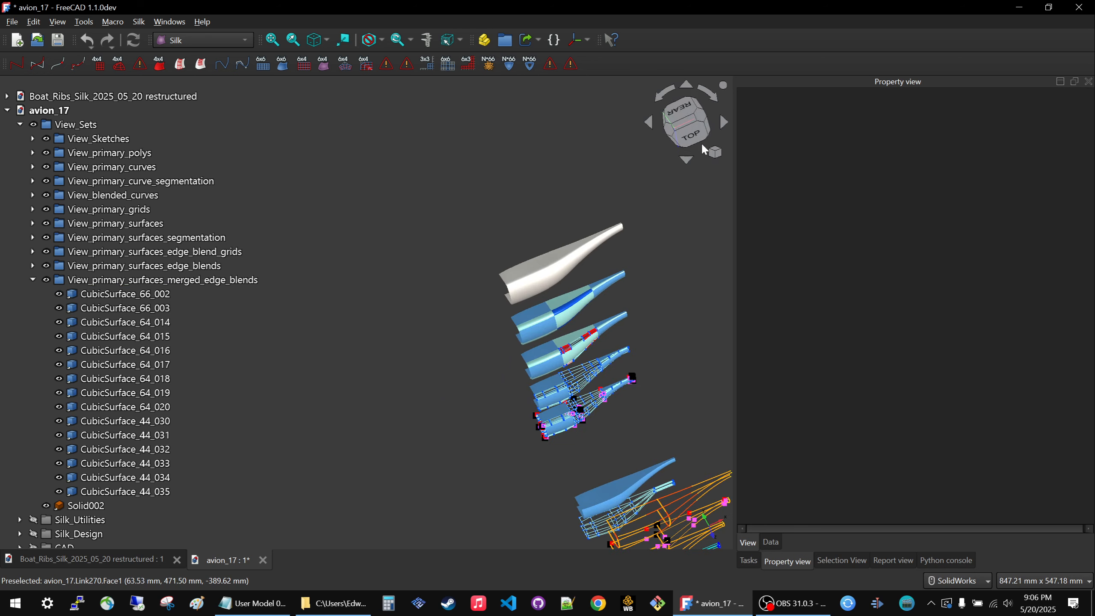
{"action": "left_click", "coordinate": [714, 152]}
{"action": "left_click", "coordinate": [748, 158]}
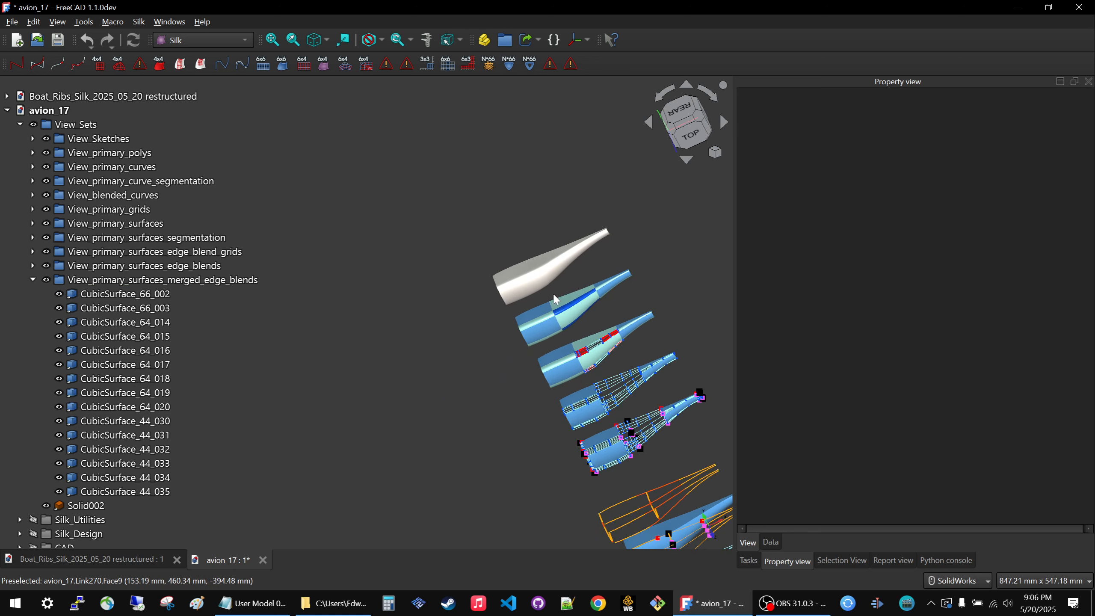
{"action": "scroll", "coordinate": [519, 330], "scroll_direction": "up", "scroll_amount": 6}
{"action": "middle_click_drag", "start_coordinate": [518, 330], "coordinate": [627, 350]}
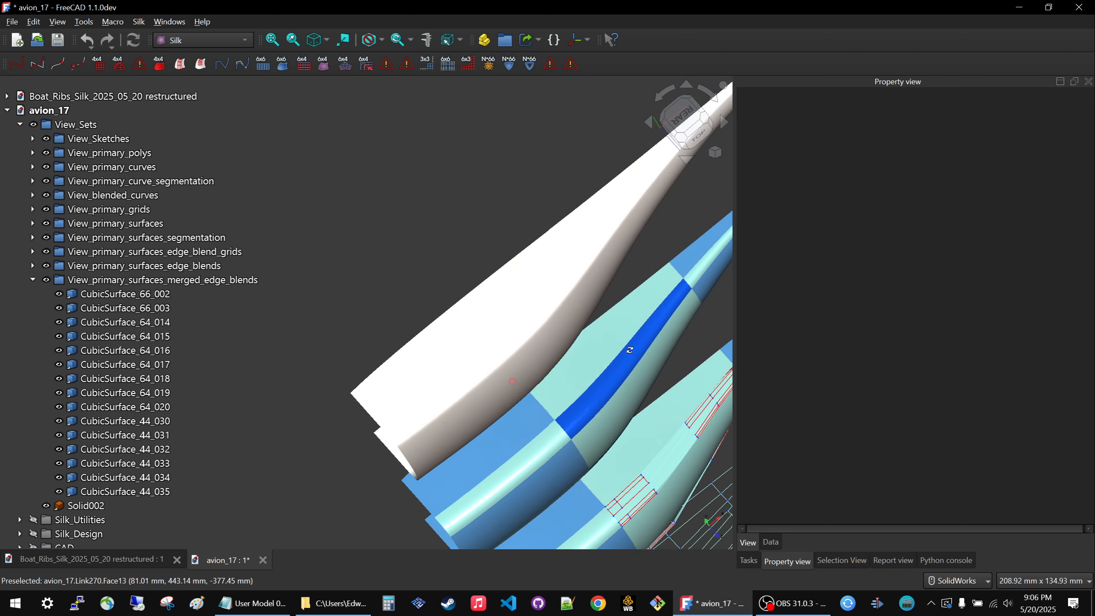
Examine the staged curves, grids, and primary surfaces alongside the segmented stages in avion_17.
{"action": "scroll", "coordinate": [498, 283], "scroll_direction": "down", "scroll_amount": 6}
{"action": "scroll", "coordinate": [502, 361], "scroll_direction": "down", "scroll_amount": 3}
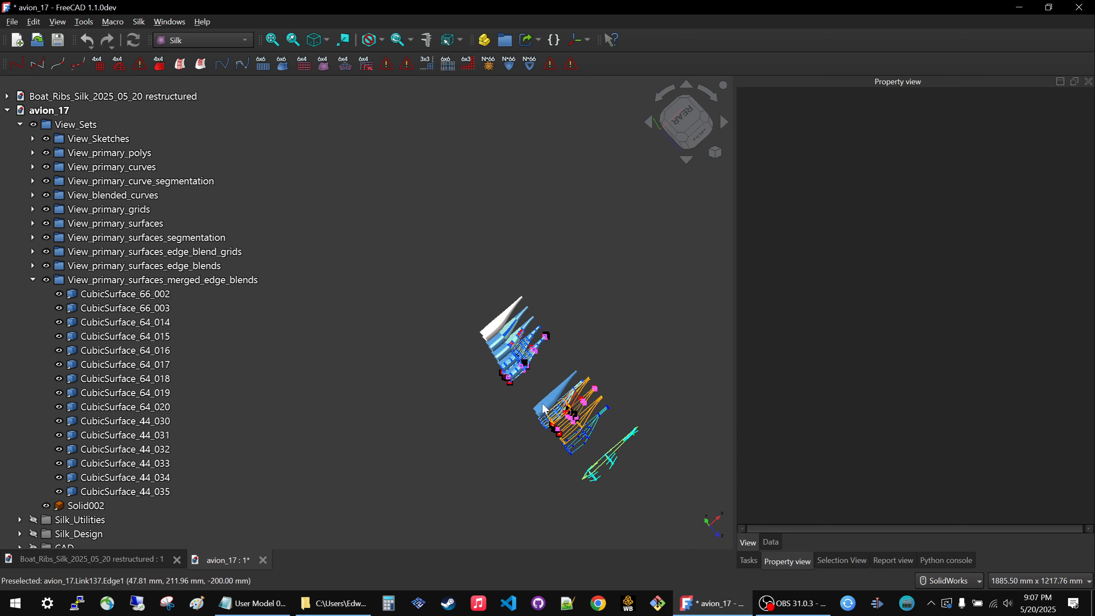
{"action": "middle_click_drag", "start_coordinate": [544, 409], "coordinate": [577, 335]}
{"action": "scroll", "coordinate": [567, 483], "scroll_direction": "up", "scroll_amount": 5}
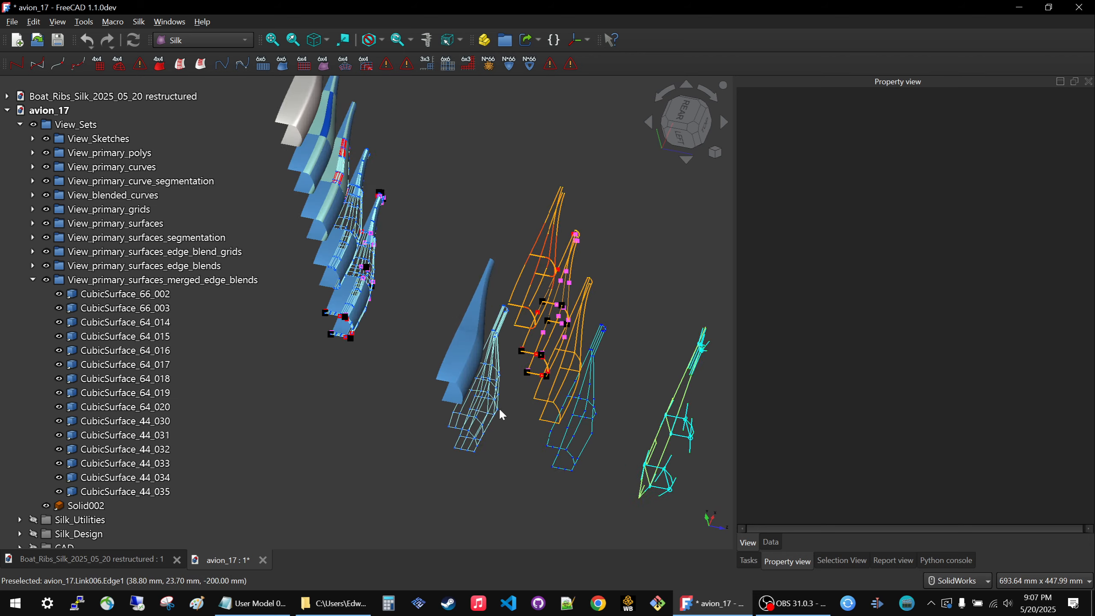
{"action": "middle_click_drag", "start_coordinate": [568, 435], "coordinate": [526, 476]}
{"action": "scroll", "coordinate": [587, 496], "scroll_direction": "up", "scroll_amount": 5}
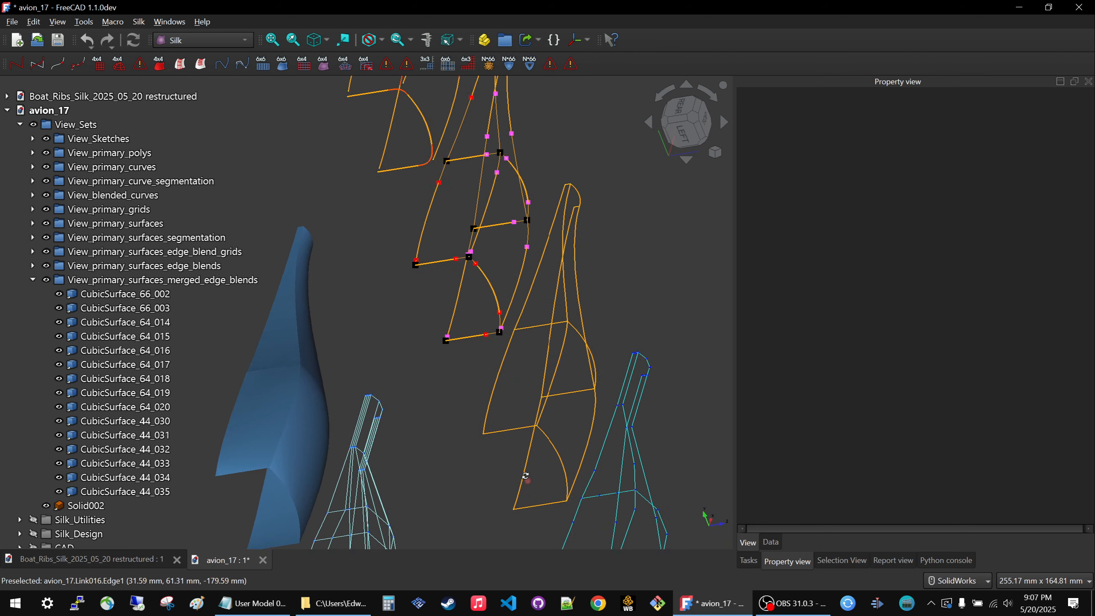
{"action": "scroll", "coordinate": [524, 474], "scroll_direction": "down", "scroll_amount": 6}
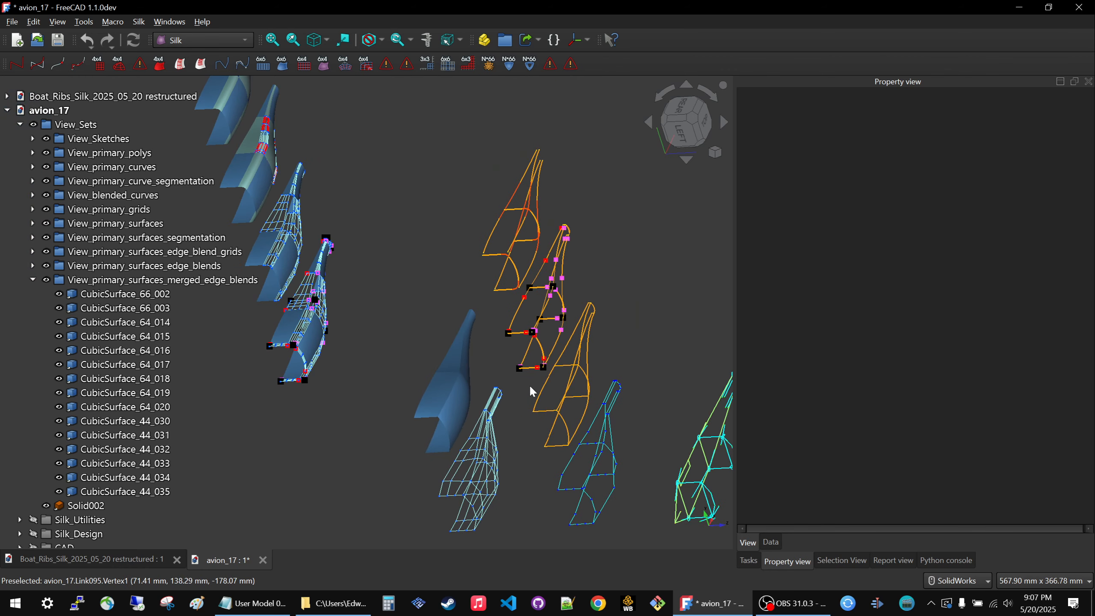
Switch to the restructured boat ribs document and hide ControlGrid44_EdgeSegment_002, CubicSurface_44_000, and CubicSurface_44_005.
{"action": "left_click", "coordinate": [125, 557]}
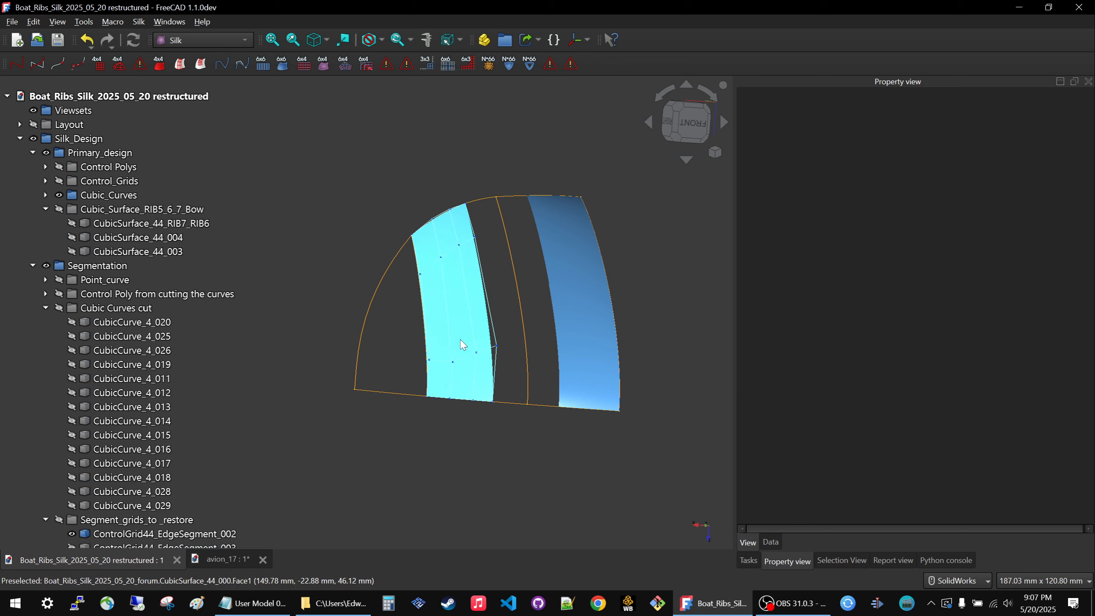
{"action": "scroll", "coordinate": [129, 431], "scroll_direction": "down", "scroll_amount": 4}
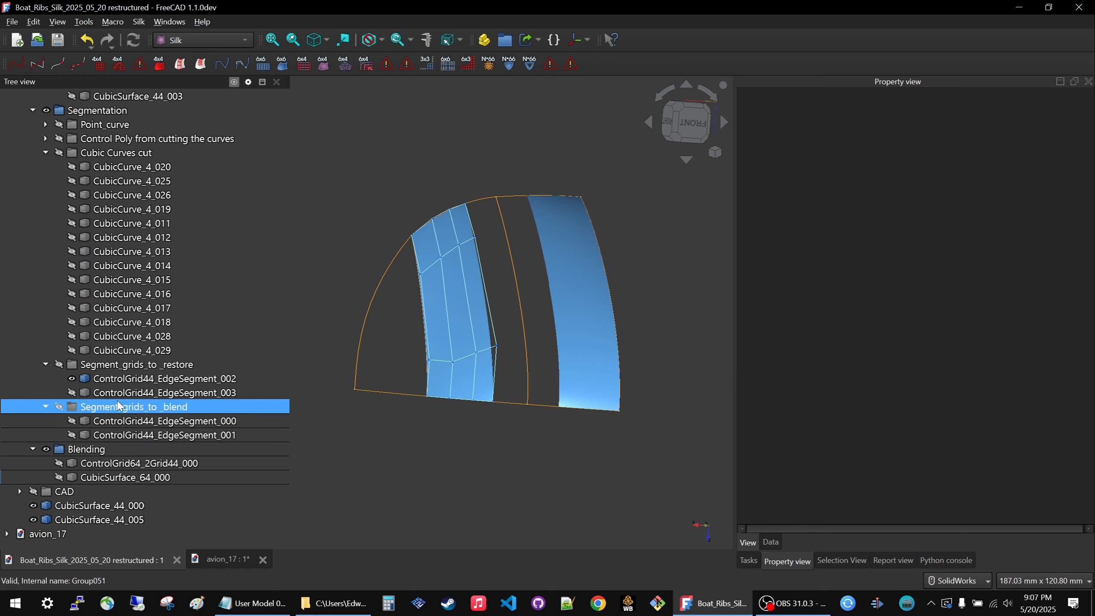
{"action": "left_click", "coordinate": [116, 382]}
{"action": "key", "text": "space"}
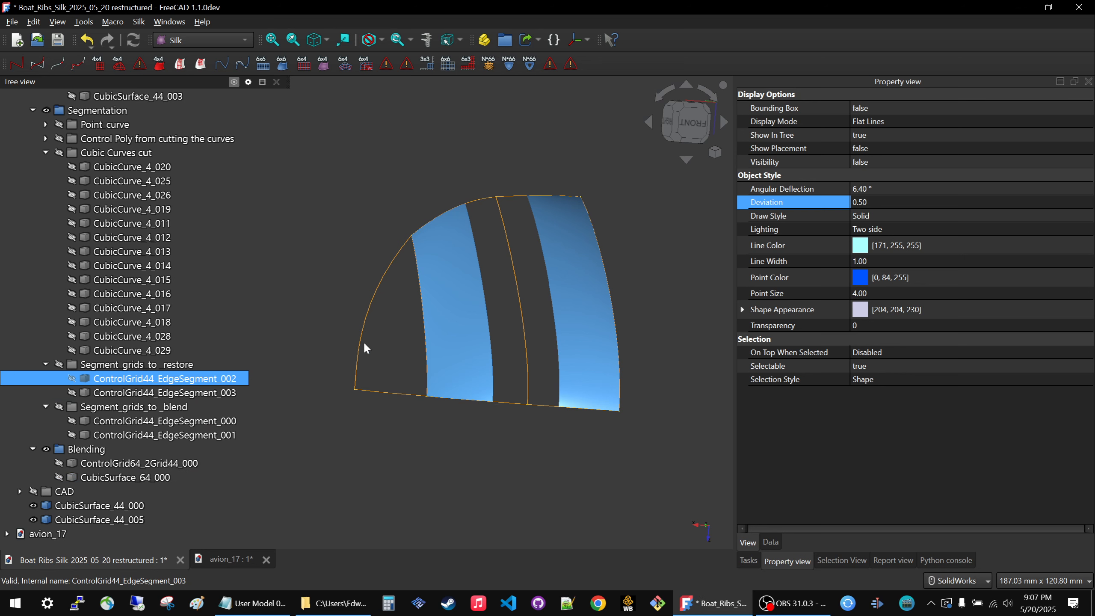
{"action": "left_click", "coordinate": [426, 324]}
{"action": "key", "text": "space"}
{"action": "left_click", "coordinate": [558, 275]}
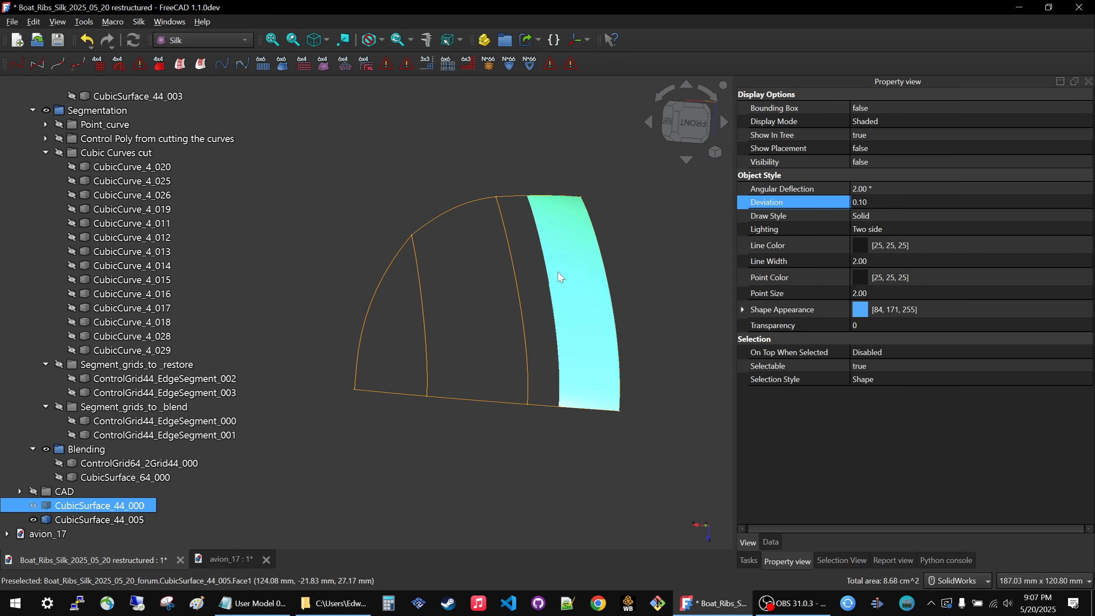
{"action": "key", "text": "space"}
Examine the layout of the boat's remaining rib and edge curves, and clear the selection.
{"action": "middle_click_drag", "start_coordinate": [443, 361], "coordinate": [474, 354]}
{"action": "scroll", "coordinate": [388, 159], "scroll_direction": "up", "scroll_amount": 2}
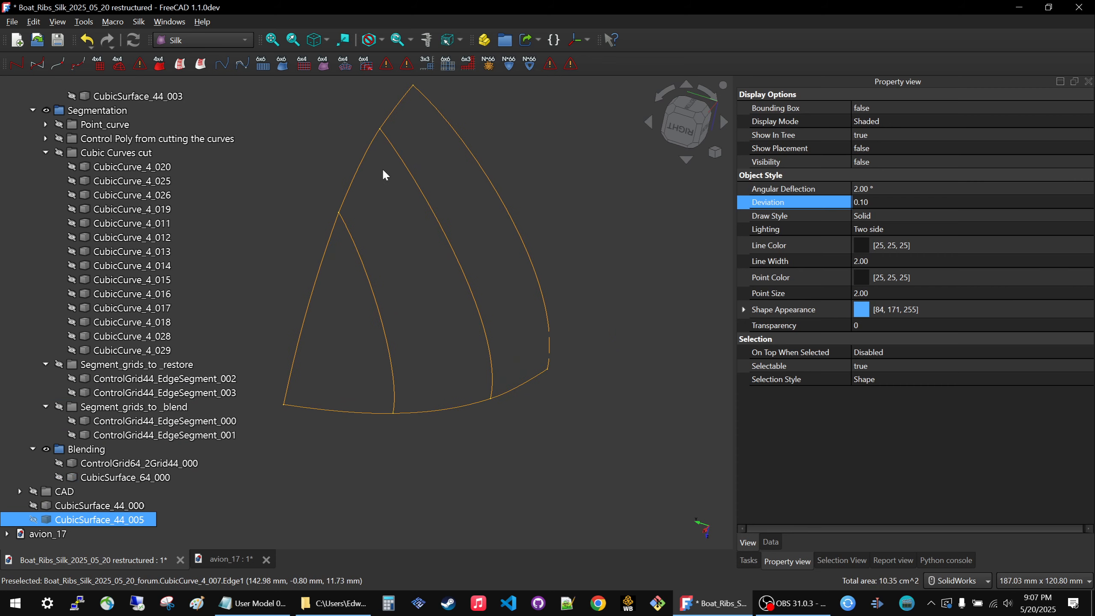
{"action": "middle_click_drag", "start_coordinate": [419, 296], "coordinate": [390, 297]}
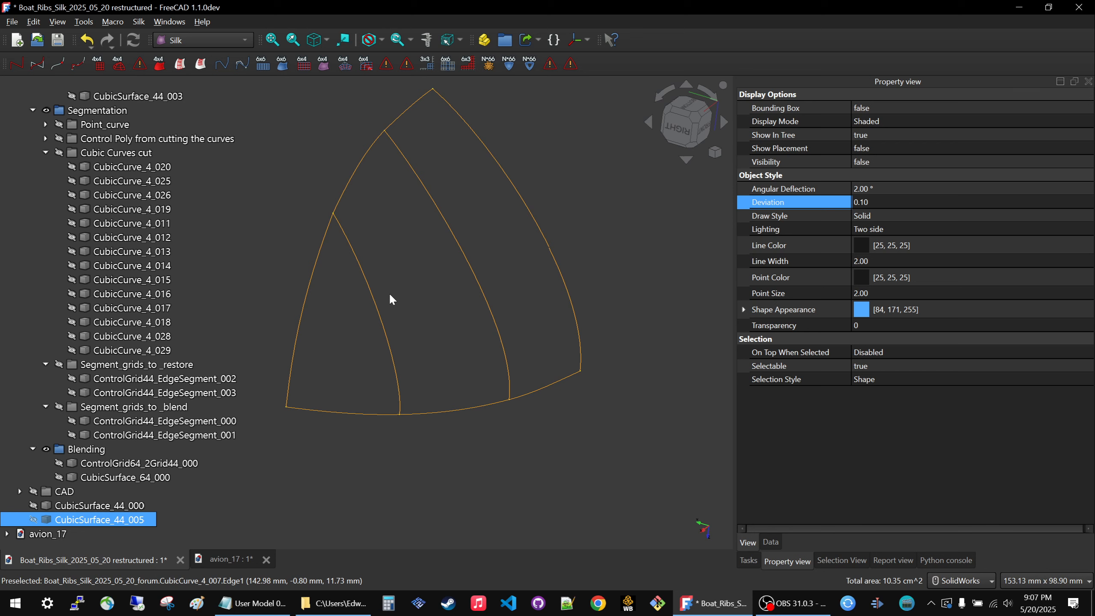
{"action": "scroll", "coordinate": [430, 348], "scroll_direction": "down", "scroll_amount": 3}
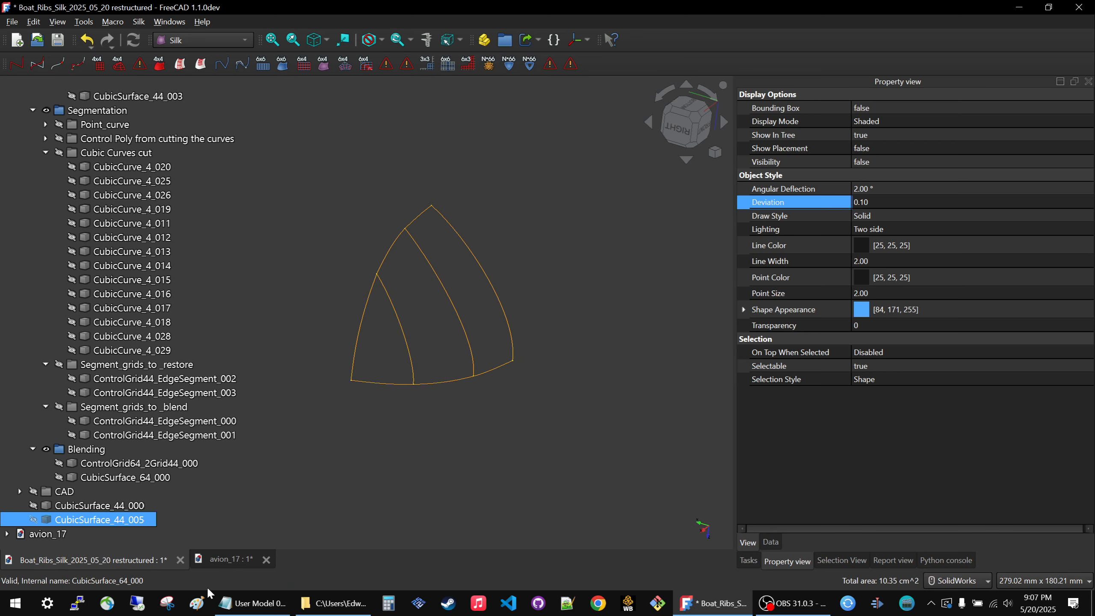
{"action": "scroll", "coordinate": [450, 373], "scroll_direction": "down", "scroll_amount": 3}
{"action": "scroll", "coordinate": [426, 344], "scroll_direction": "up", "scroll_amount": 5}
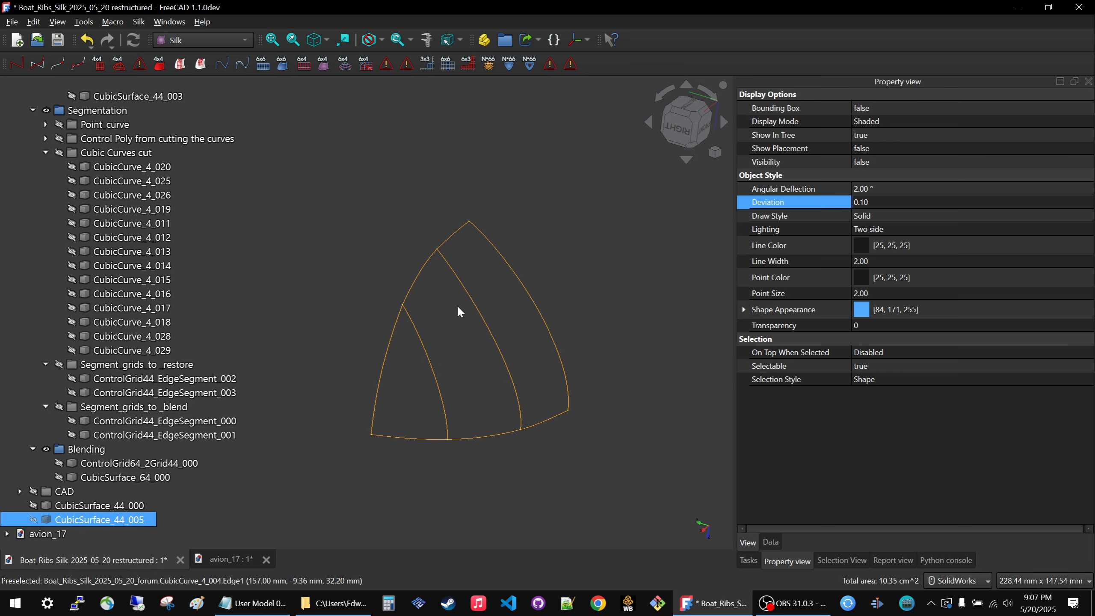
{"action": "left_click", "coordinate": [318, 495]}
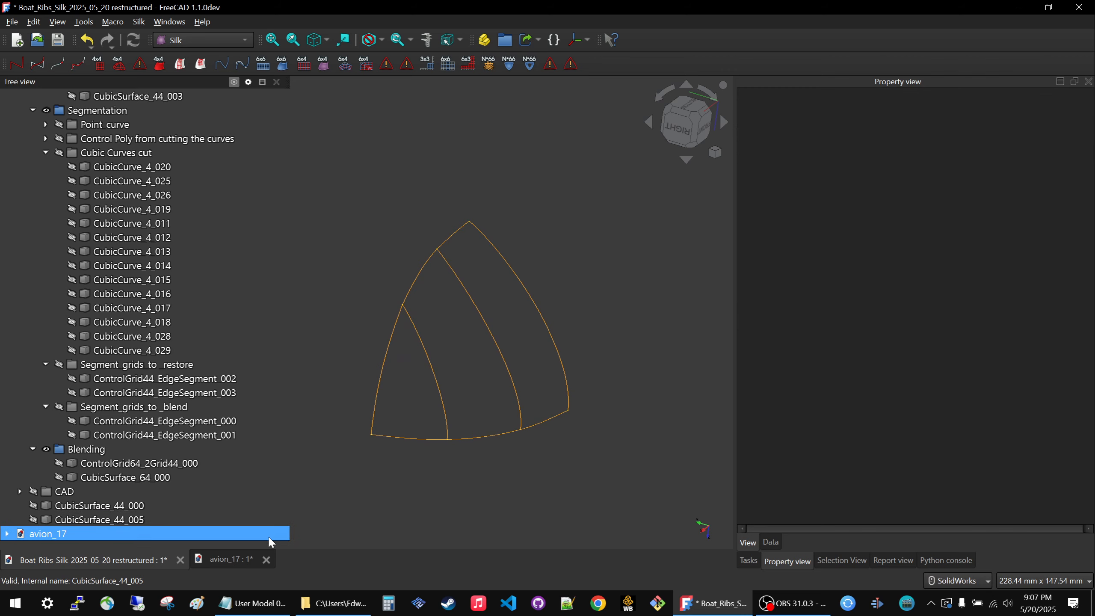
Return to avion_17, review its staged views, and collapse the View_primary_surfaces_merged_edge_blends group.
{"action": "left_click", "coordinate": [233, 558]}
{"action": "scroll", "coordinate": [450, 260], "scroll_direction": "down", "scroll_amount": 7}
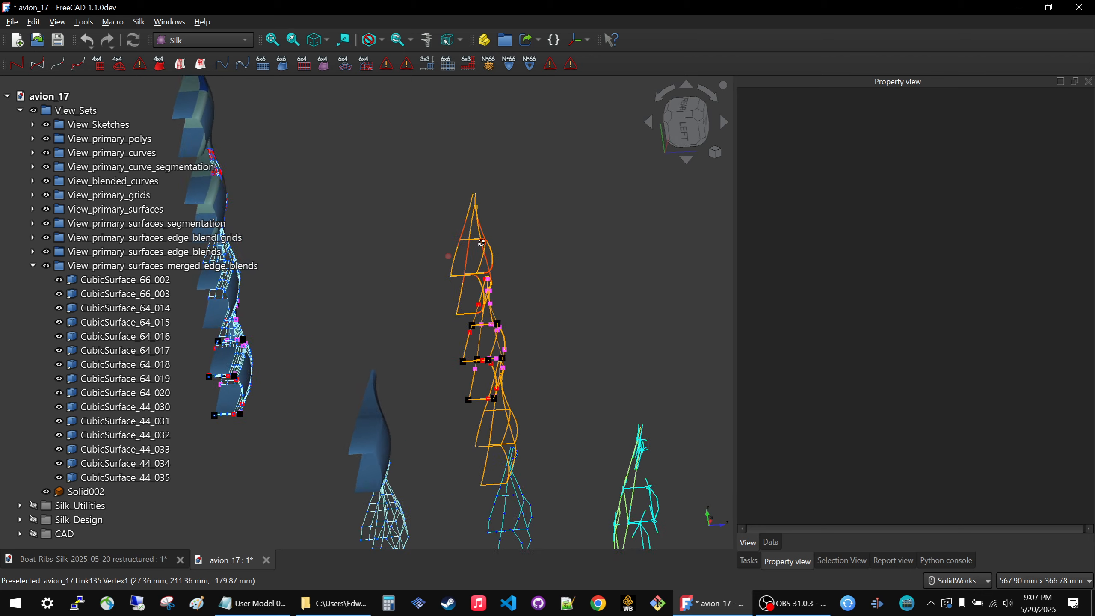
{"action": "scroll", "coordinate": [500, 245], "scroll_direction": "up", "scroll_amount": 6}
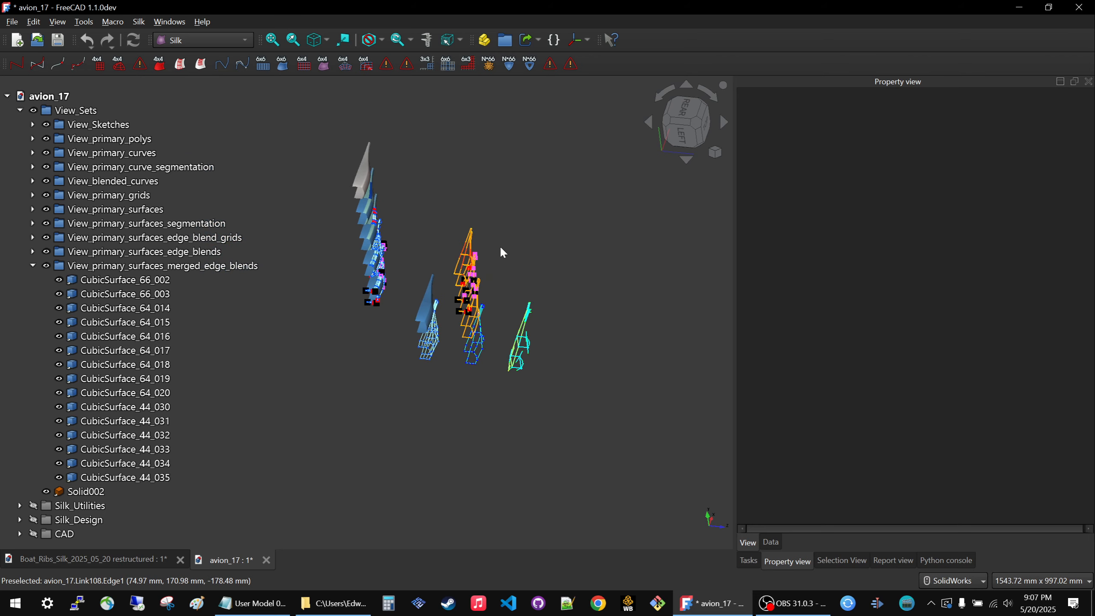
{"action": "middle_click_drag", "start_coordinate": [394, 249], "coordinate": [400, 206]}
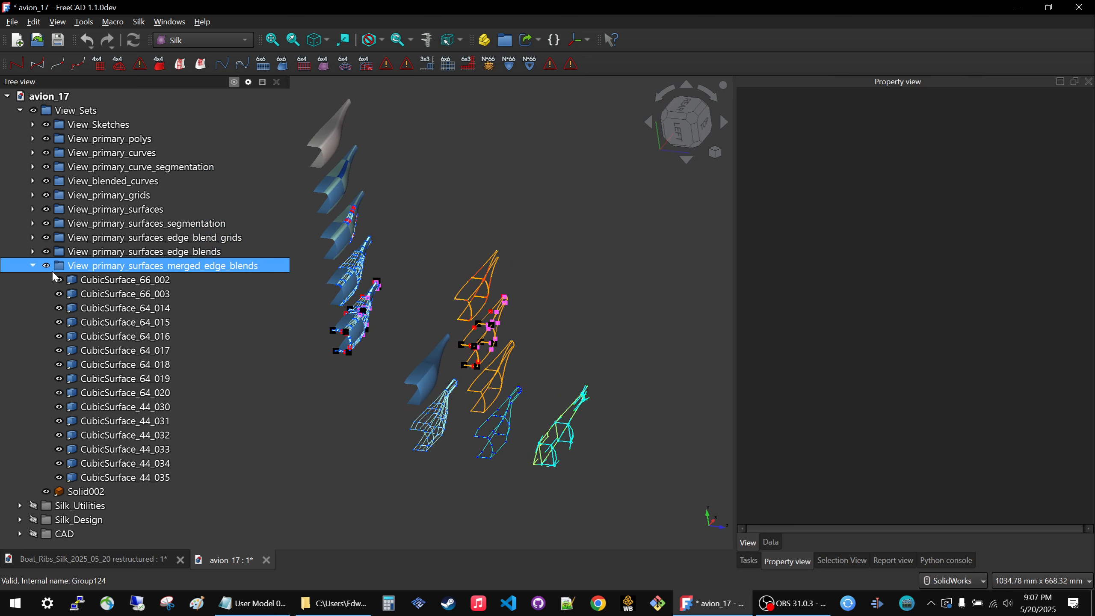
{"action": "left_click", "coordinate": [32, 265]}
Hide View_primary_polys and the four view sets from View_primary_surfaces_segmentation through View_primary_surfaces_merged_edge_blends.
{"action": "left_click", "coordinate": [98, 156]}
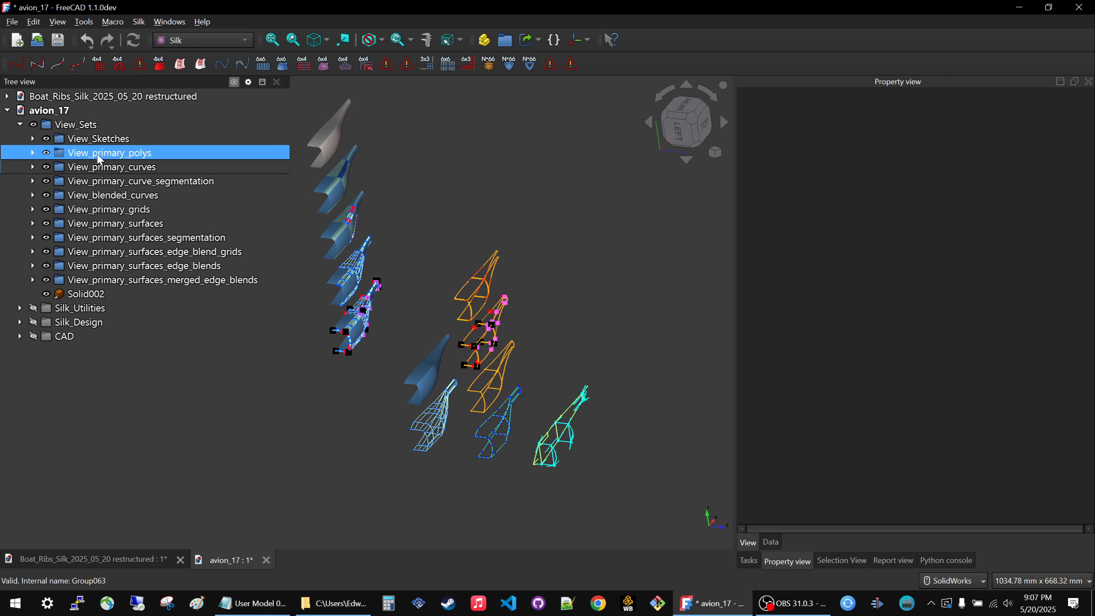
{"action": "key", "text": "space"}
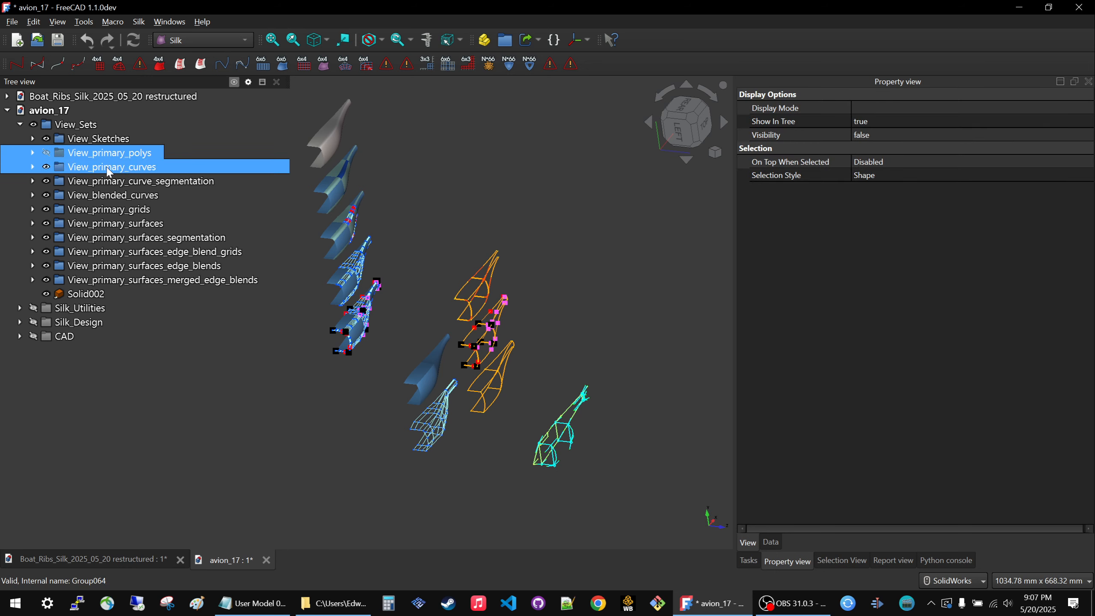
{"action": "left_click", "coordinate": [89, 211]}
{"action": "left_click", "coordinate": [91, 225], "text": "ctrl"}
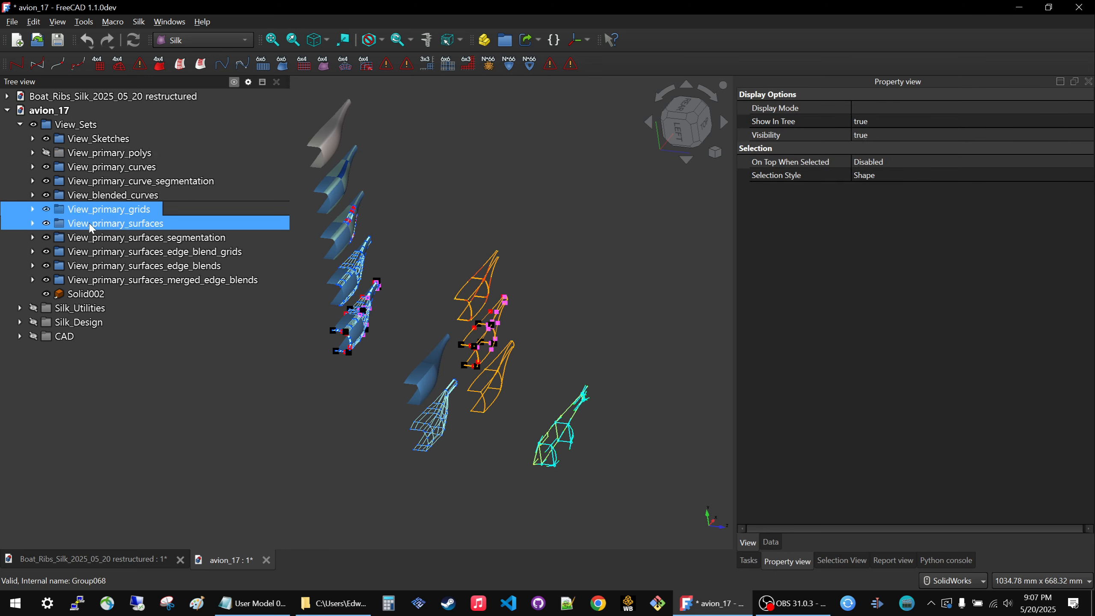
{"action": "left_click", "coordinate": [91, 237]}
{"action": "left_click", "coordinate": [94, 266], "text": "ctrl"}
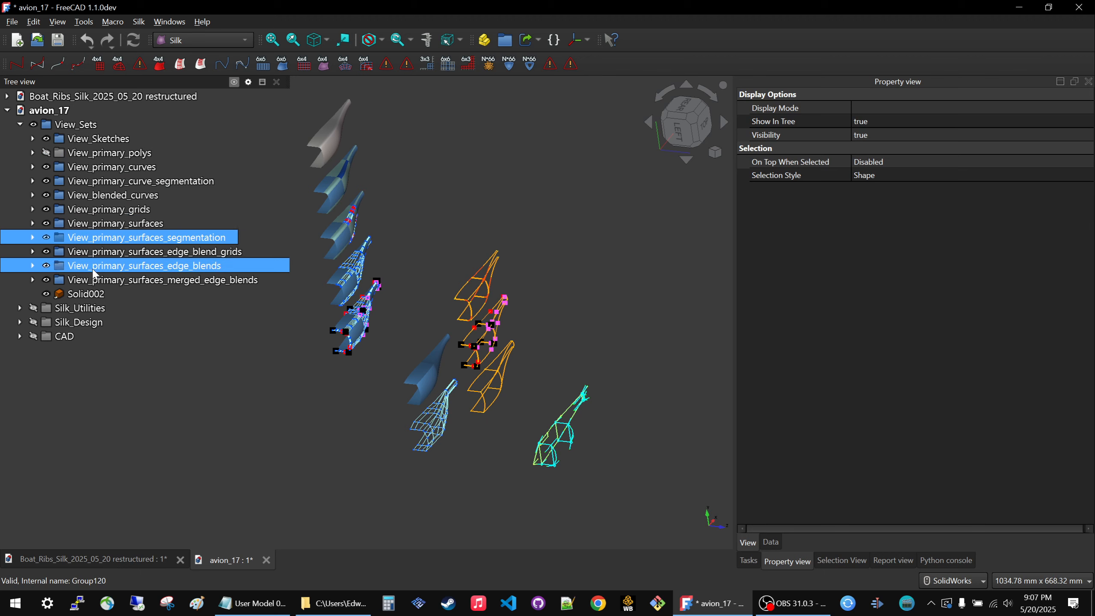
{"action": "left_click", "coordinate": [92, 278], "text": "ctrl"}
{"action": "left_click", "coordinate": [91, 276], "text": "shift"}
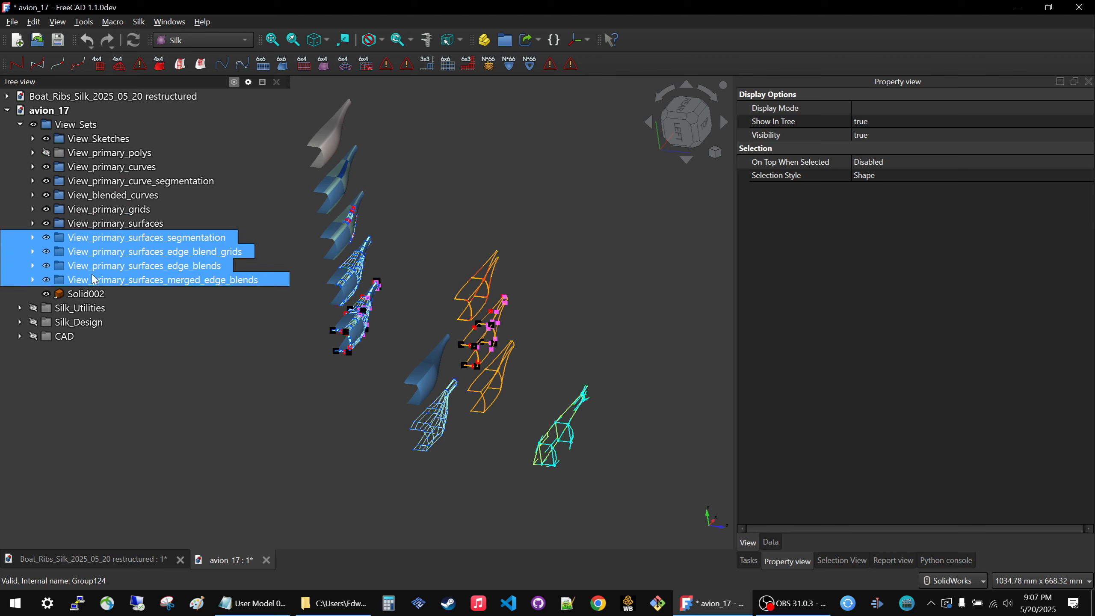
{"action": "key", "text": "space"}
{"action": "left_click", "coordinate": [374, 340]}
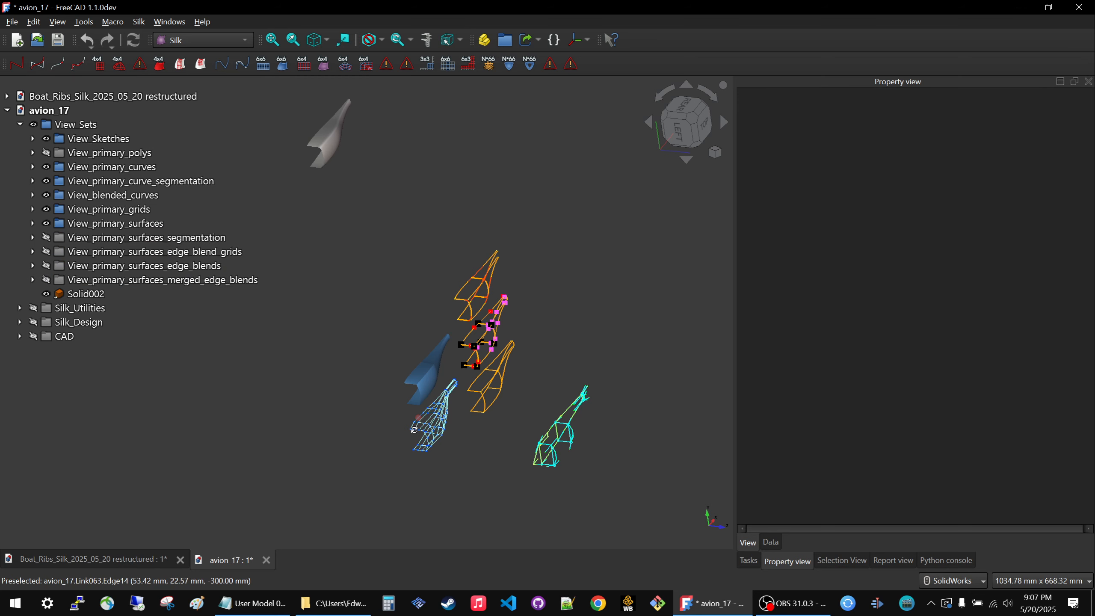
Expand the avion_17 Silk_Design group and select Bezier_primary_surfaces.
{"action": "middle_click_drag", "start_coordinate": [414, 430], "coordinate": [393, 435]}
{"action": "left_click", "coordinate": [10, 323]}
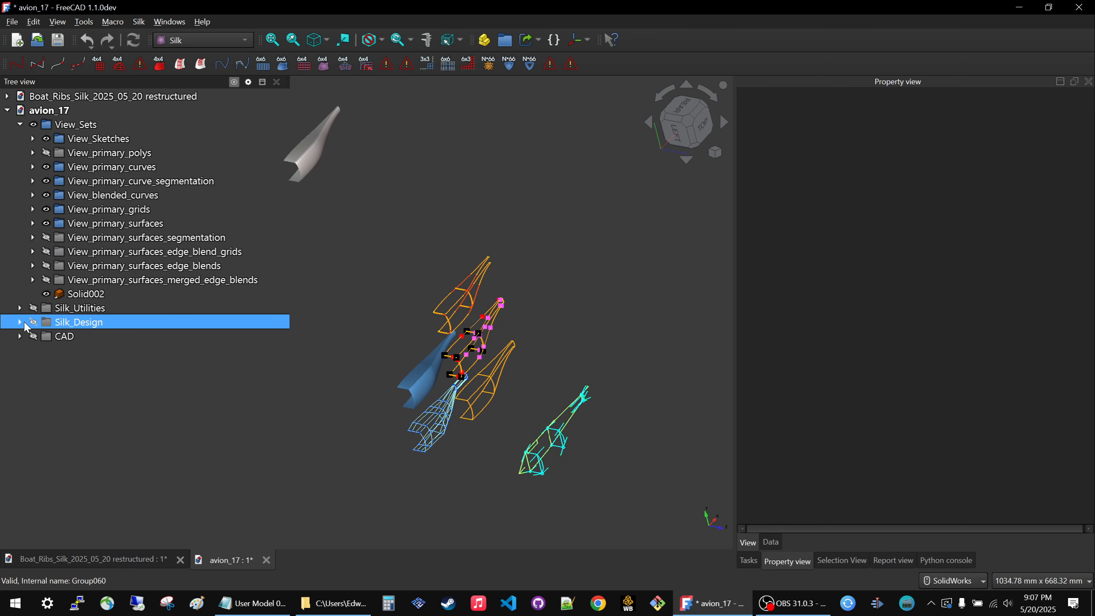
{"action": "left_click", "coordinate": [20, 322]}
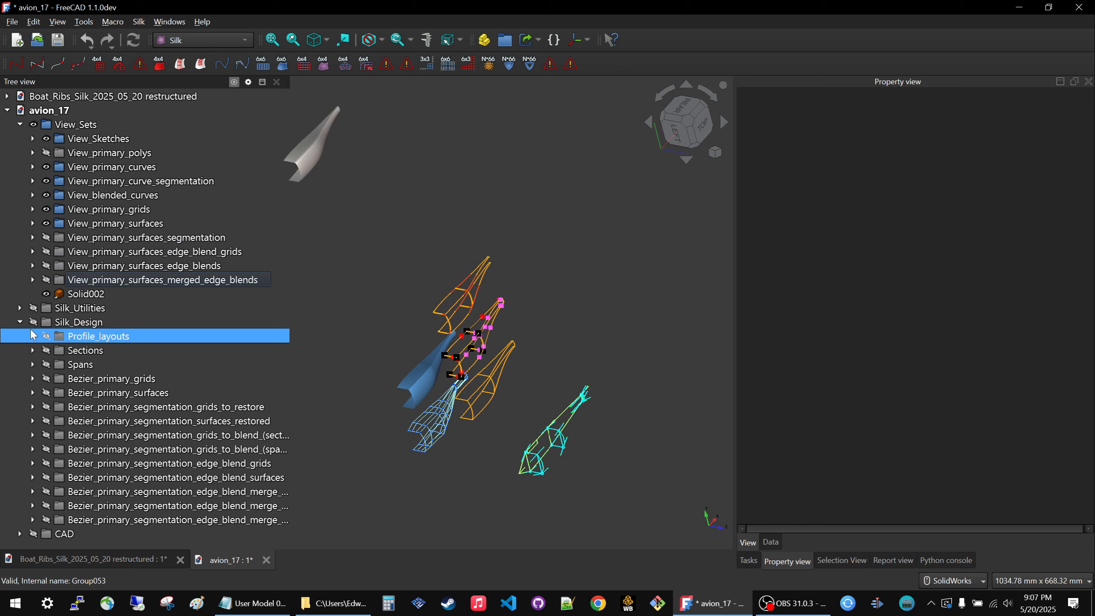
{"action": "left_click", "coordinate": [125, 397]}
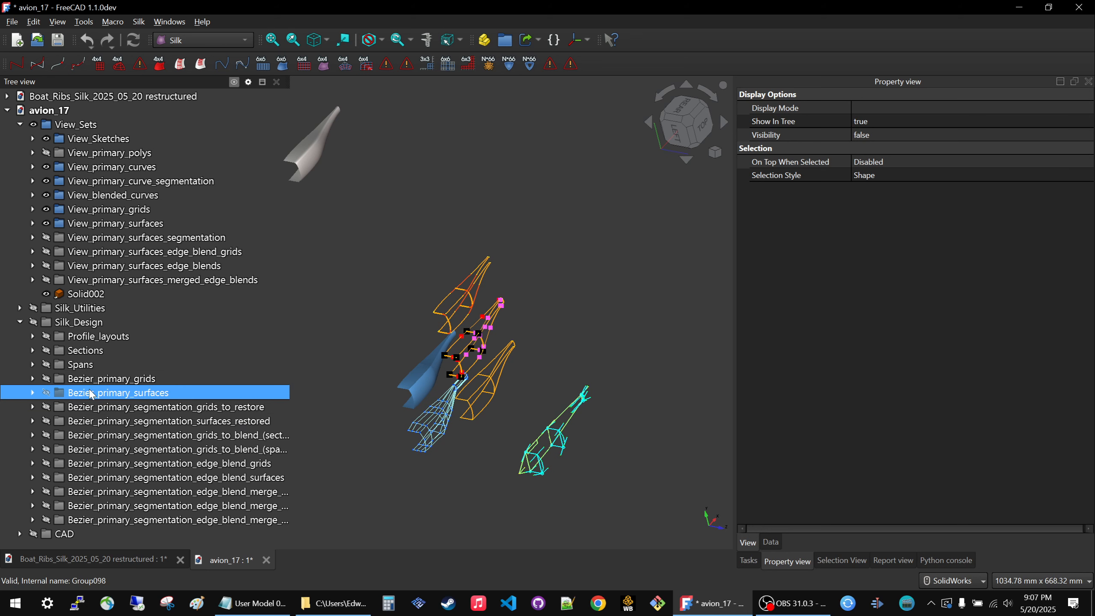
Preview the Bezier_primary_surfaces group in avion_17, examine its faces up close, and leave the group hidden.
{"action": "left_click", "coordinate": [155, 422]}
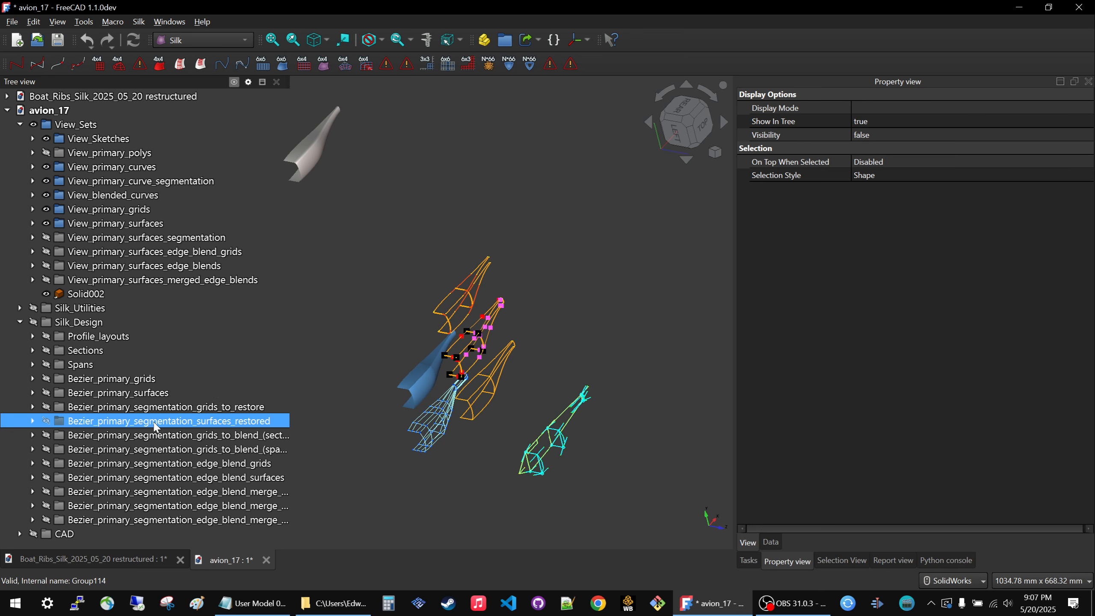
{"action": "key", "text": "space"}
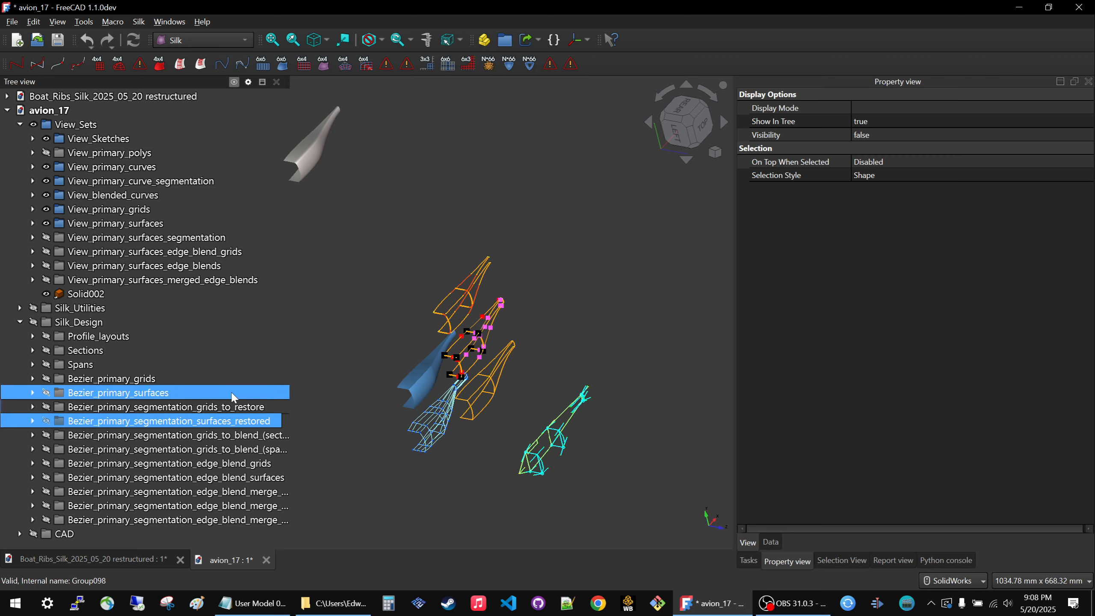
{"action": "left_click", "coordinate": [143, 395]}
{"action": "scroll", "coordinate": [629, 468], "scroll_direction": "up", "scroll_amount": 5}
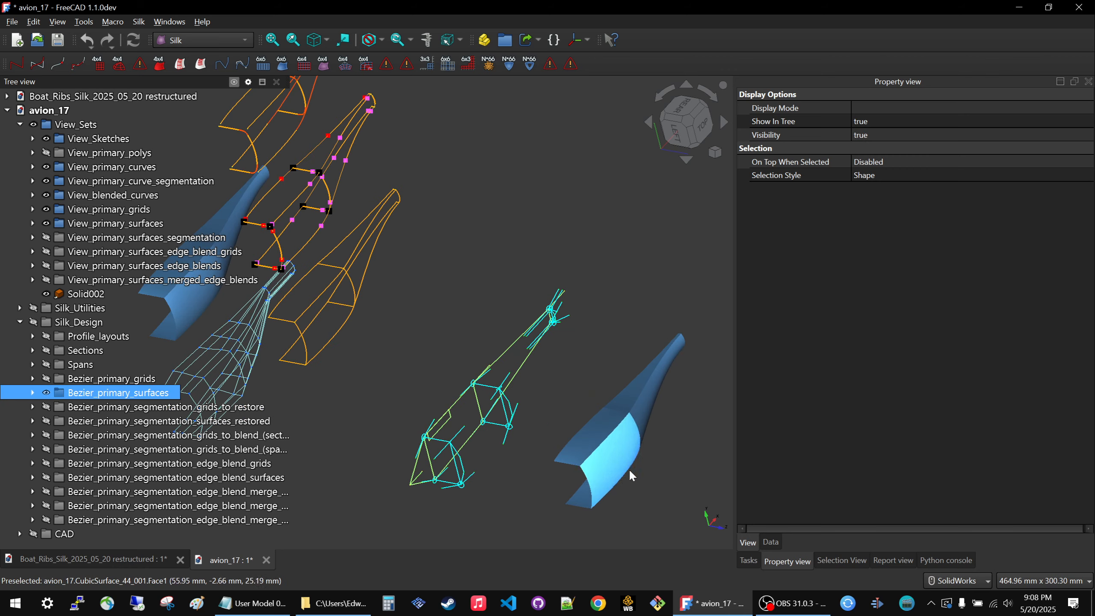
{"action": "scroll", "coordinate": [507, 317], "scroll_direction": "down", "scroll_amount": 4}
{"action": "scroll", "coordinate": [557, 328], "scroll_direction": "up", "scroll_amount": 5}
{"action": "scroll", "coordinate": [558, 328], "scroll_direction": "up", "scroll_amount": 1}
{"action": "key", "text": "space"}
{"action": "key", "text": "space"}
{"action": "key", "text": "space"}
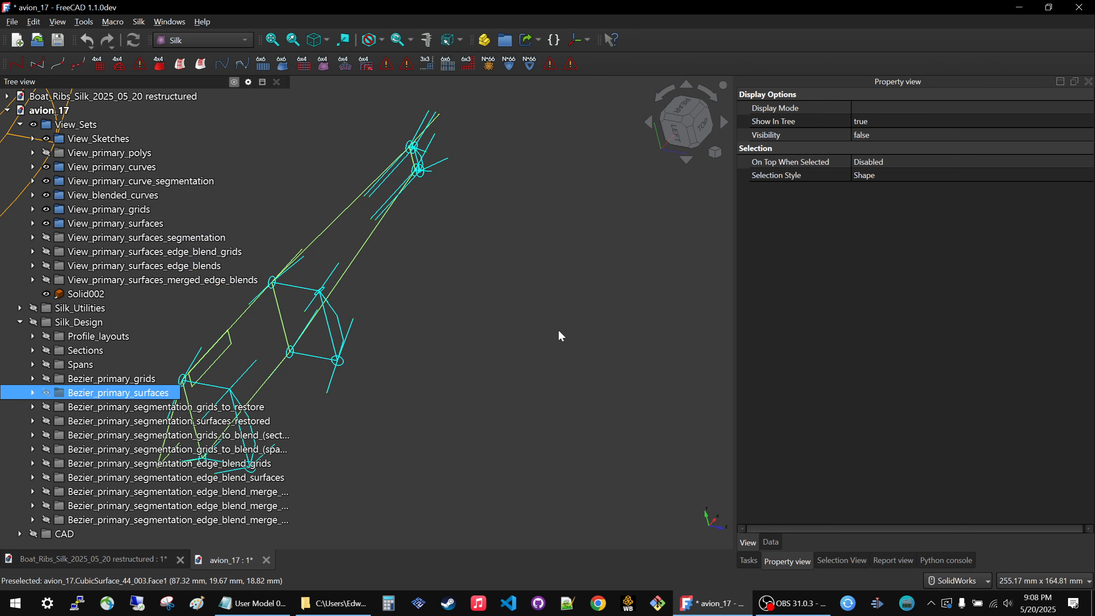
In the restructured boat document, hide Cubic_Curves, collapse Cubic_Surface_RIB5_6_7_Bow, and show that surface group.
{"action": "left_click", "coordinate": [159, 559]}
{"action": "left_click", "coordinate": [95, 195]}
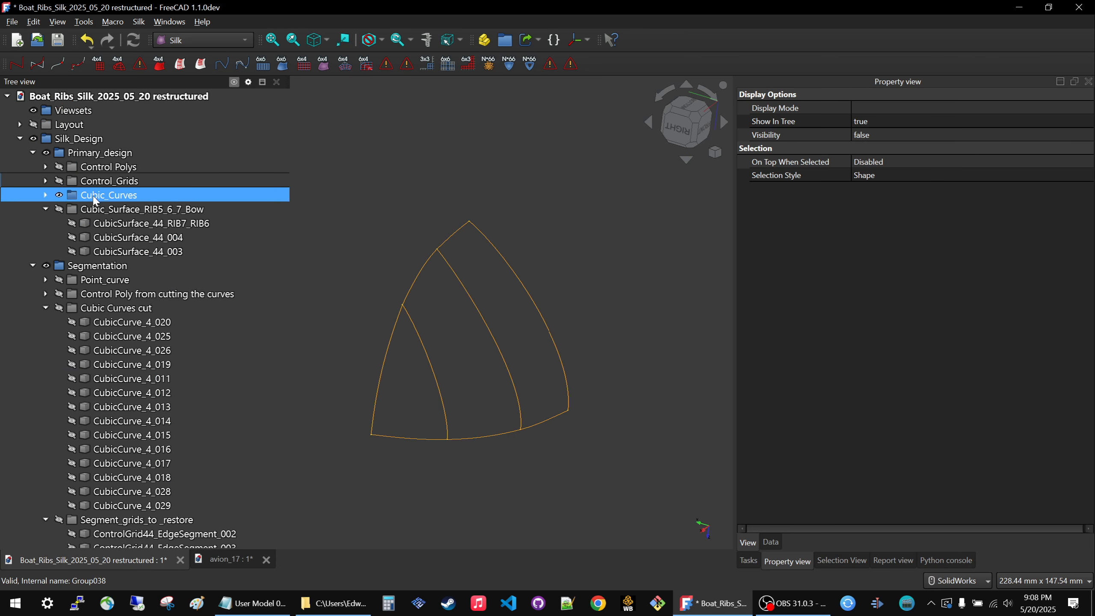
{"action": "left_click", "coordinate": [94, 209], "text": "ctrl"}
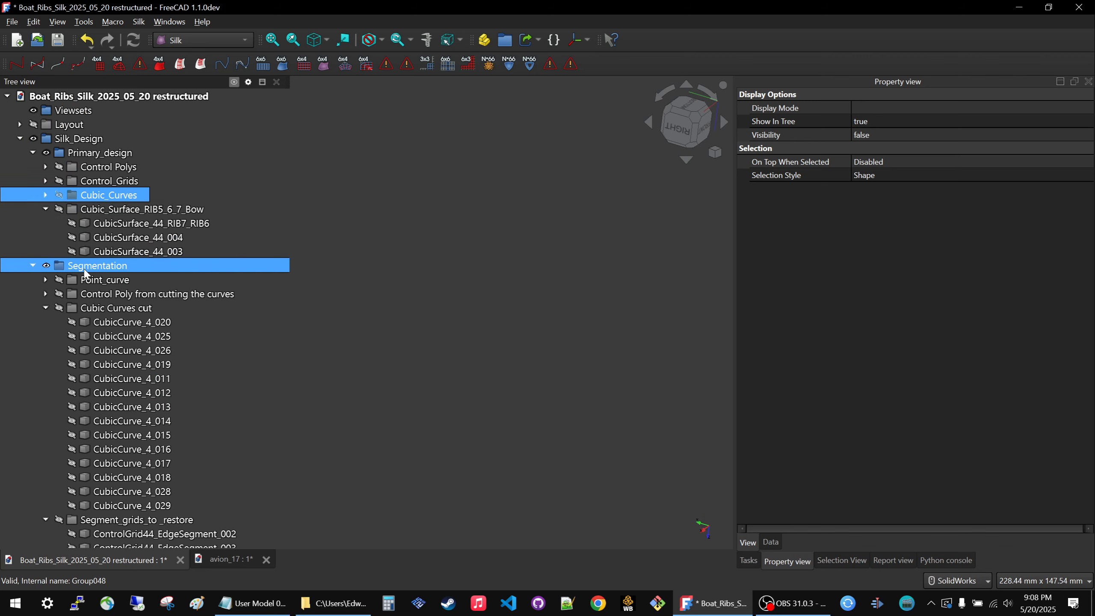
{"action": "left_click", "coordinate": [45, 209]}
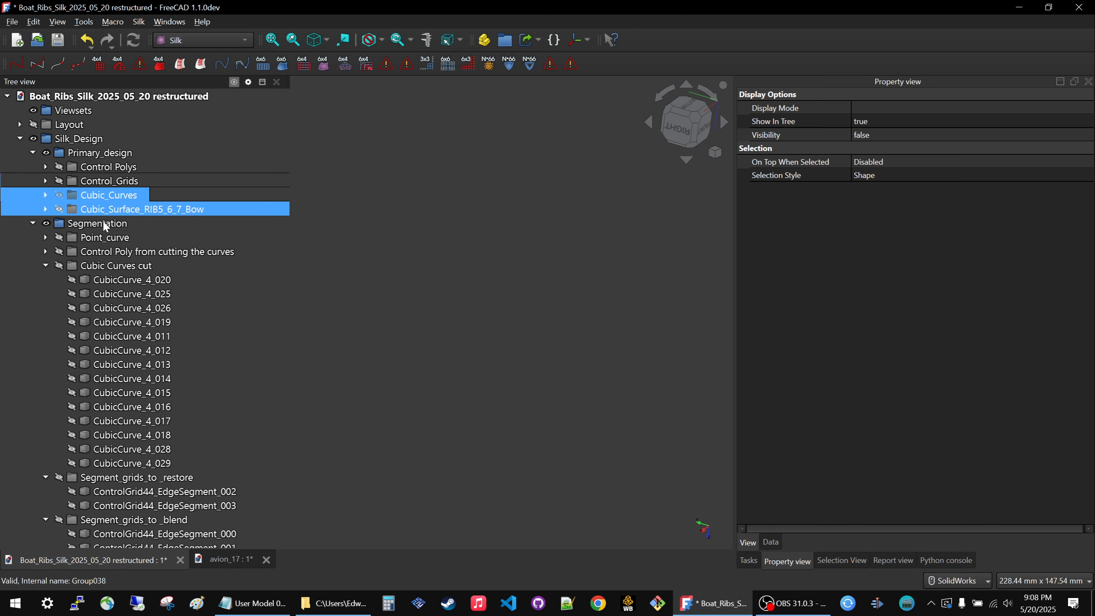
{"action": "left_click", "coordinate": [104, 214]}
{"action": "key", "text": "space"}
{"action": "key", "text": "space"}
{"action": "key", "text": "space"}
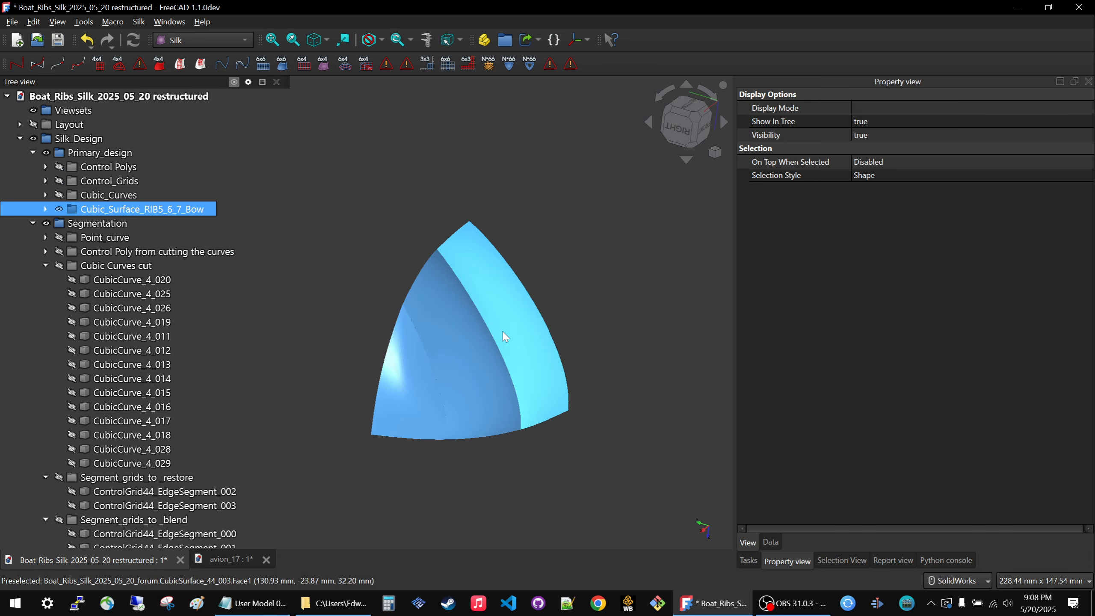
{"action": "middle_click_drag", "start_coordinate": [459, 321], "coordinate": [455, 180]}
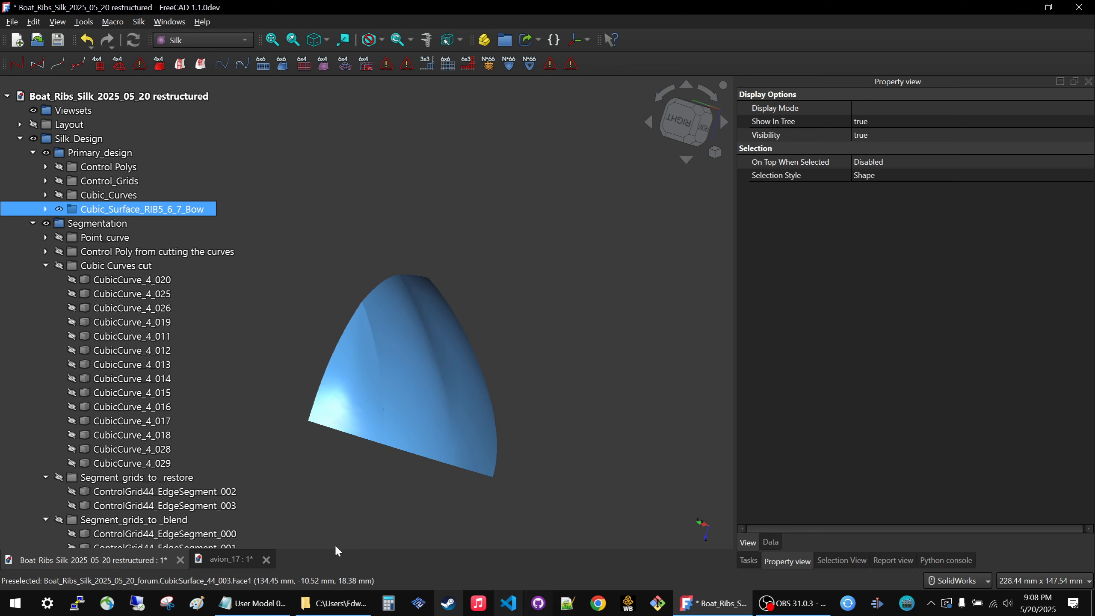
Return to avion_17, preview Bezier_primary_segmentation_grids_to_restore, and show Bezier_primary_segmentation_surfaces_restored.
{"action": "left_click", "coordinate": [217, 559]}
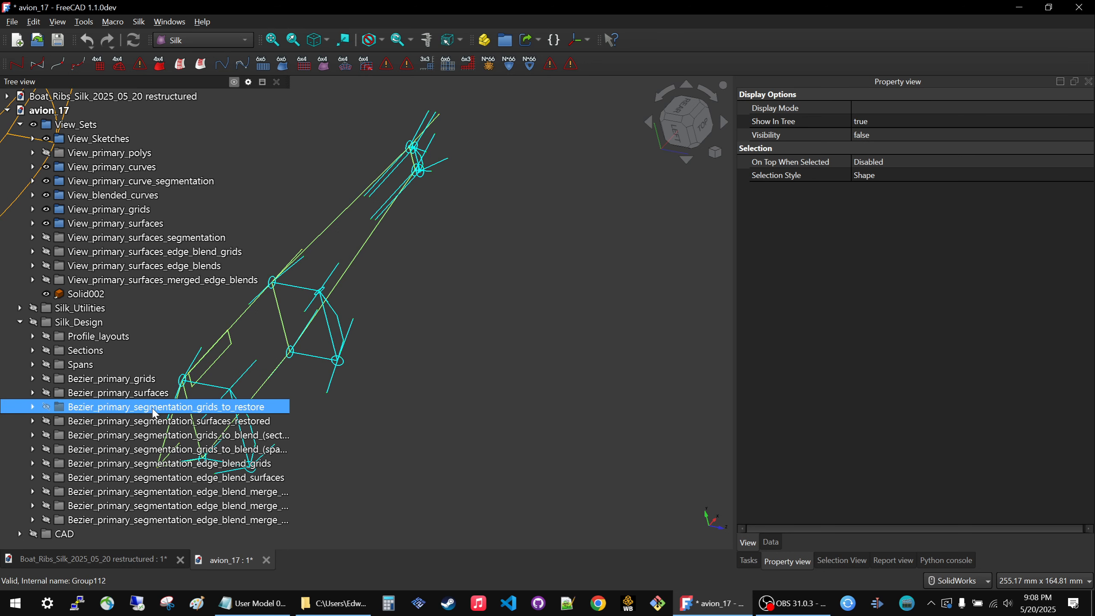
{"action": "key", "text": "space"}
{"action": "key", "text": "space"}
{"action": "key", "text": "space"}
{"action": "key", "text": "space"}
{"action": "key", "text": "space"}
{"action": "middle_click_drag", "start_coordinate": [563, 275], "coordinate": [513, 303]}
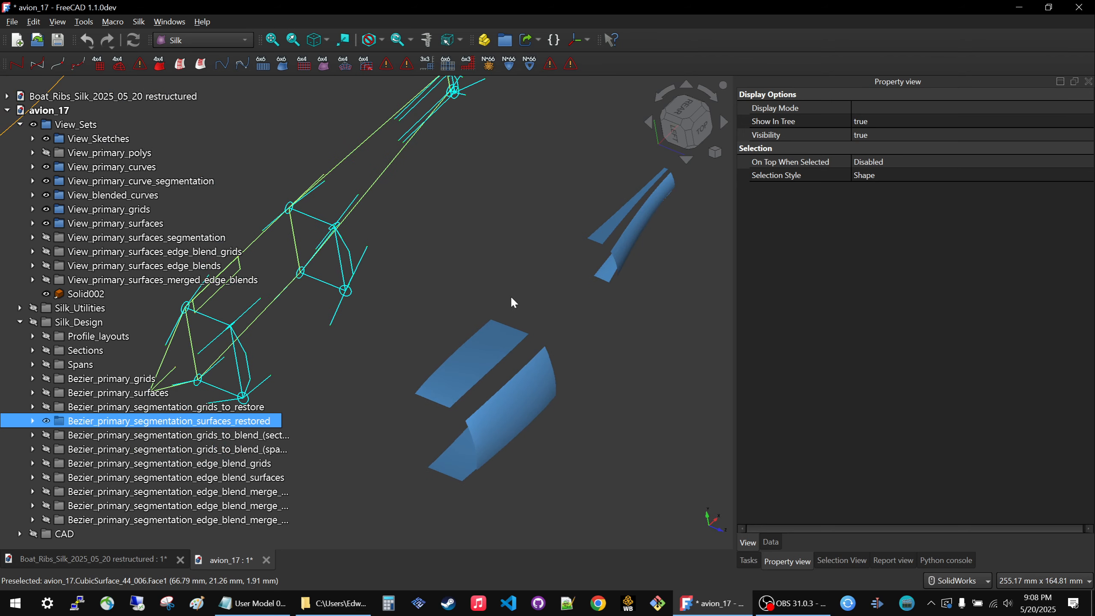
Show Bezier_primary_segmentation_edge_blend_surfaces alongside the restored surfaces and examine how they fill the gaps.
{"action": "left_click", "coordinate": [96, 448]}
{"action": "left_click", "coordinate": [92, 472]}
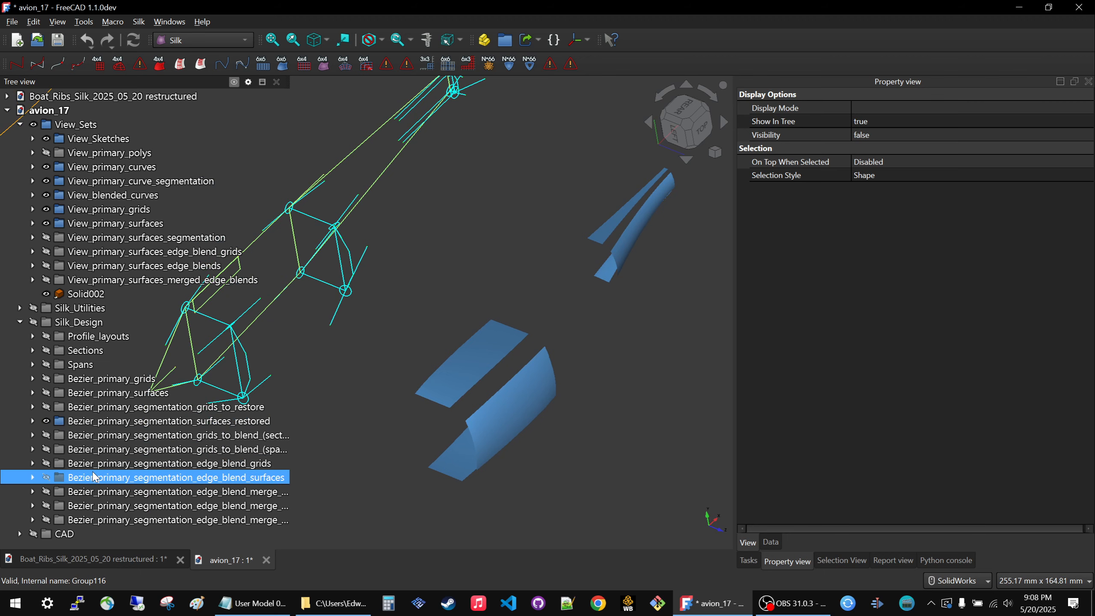
{"action": "key", "text": "space"}
{"action": "middle_click_drag", "start_coordinate": [529, 242], "coordinate": [566, 227]}
{"action": "key", "text": "space"}
{"action": "key", "text": "space"}
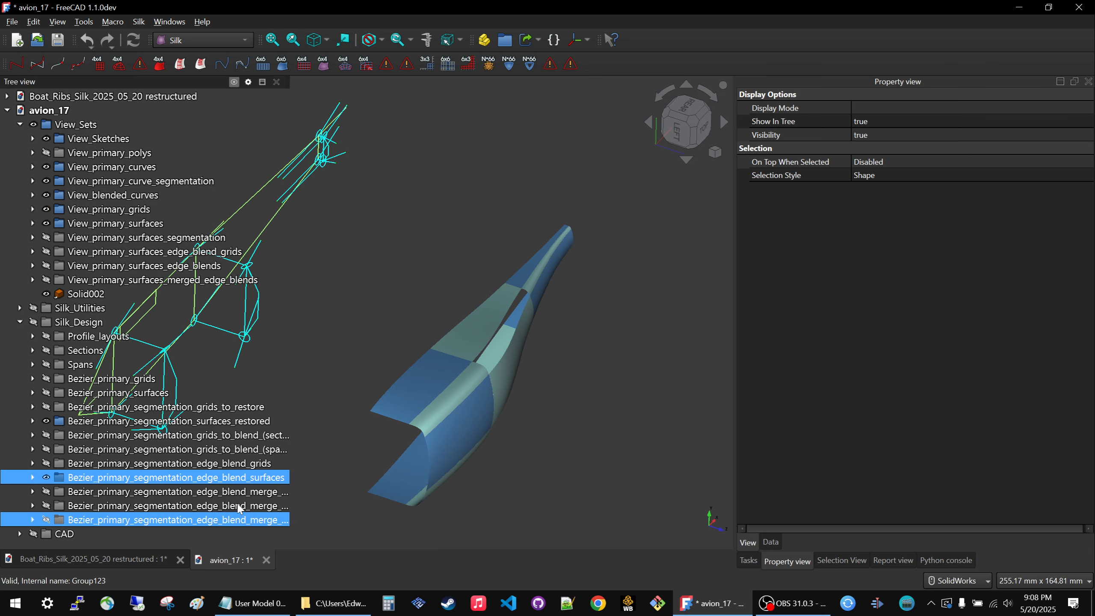
Preview the last Bezier_primary_segmentation_edge_blend_merge group, examine the merged blend patches, and hide it again.
{"action": "left_click", "coordinate": [155, 506]}
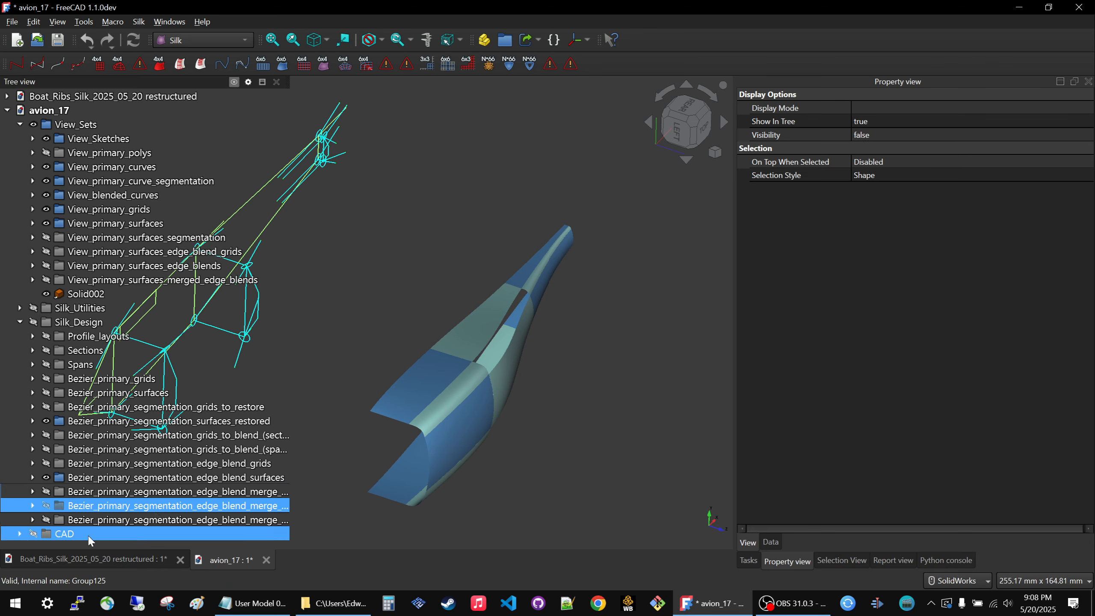
{"action": "left_click", "coordinate": [94, 521]}
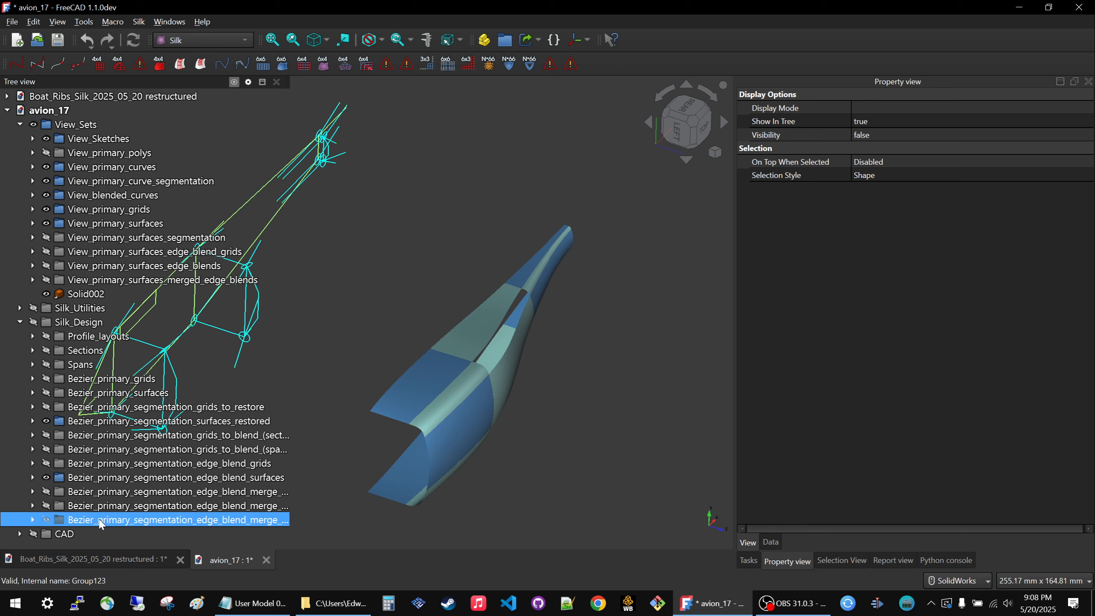
{"action": "key", "text": "space"}
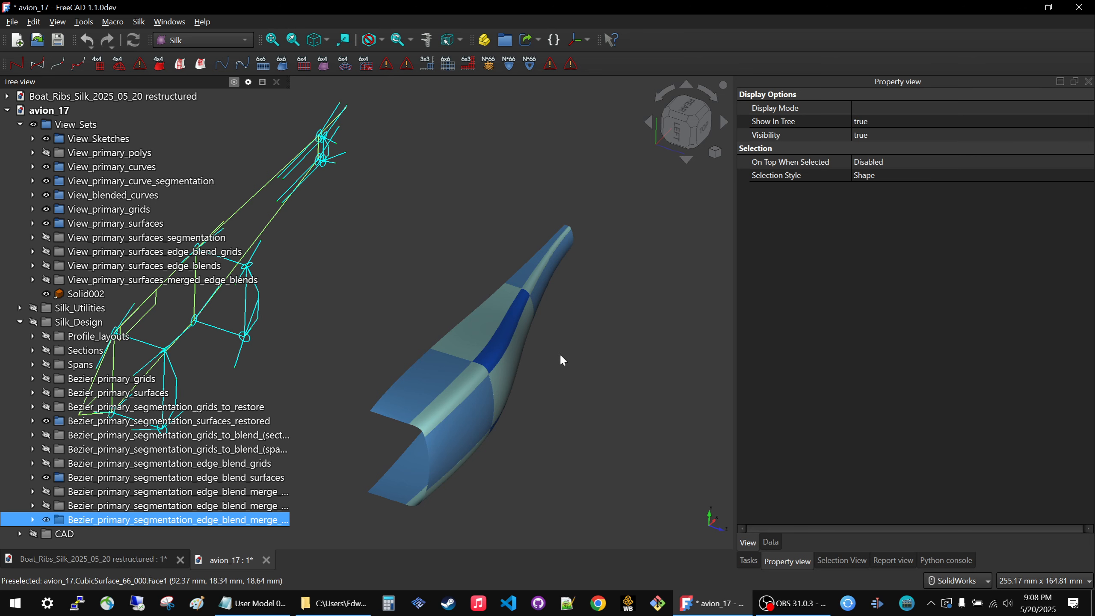
{"action": "middle_click_drag", "start_coordinate": [559, 353], "coordinate": [539, 339]}
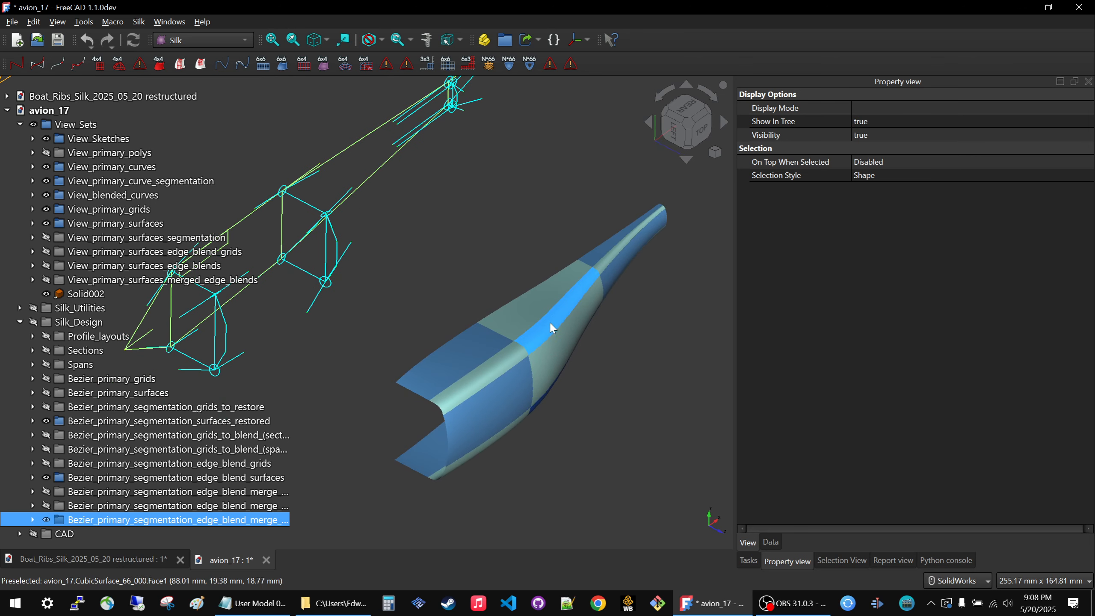
{"action": "key", "text": "space"}
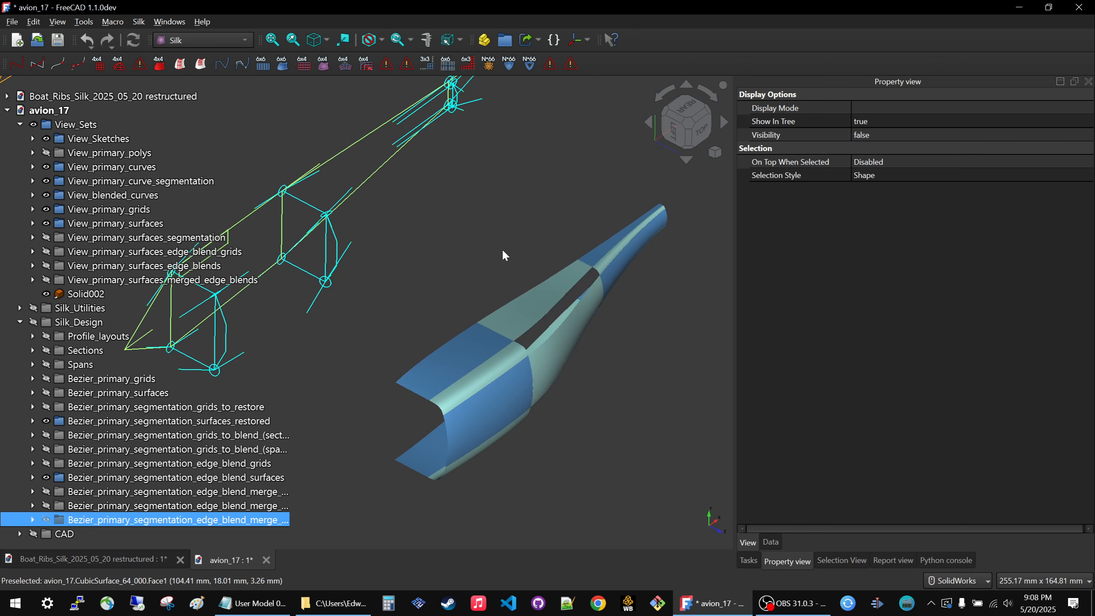
Close the avion_17 document, discarding its changes, and view the boat's bow surfaces.
{"action": "left_click", "coordinate": [266, 560]}
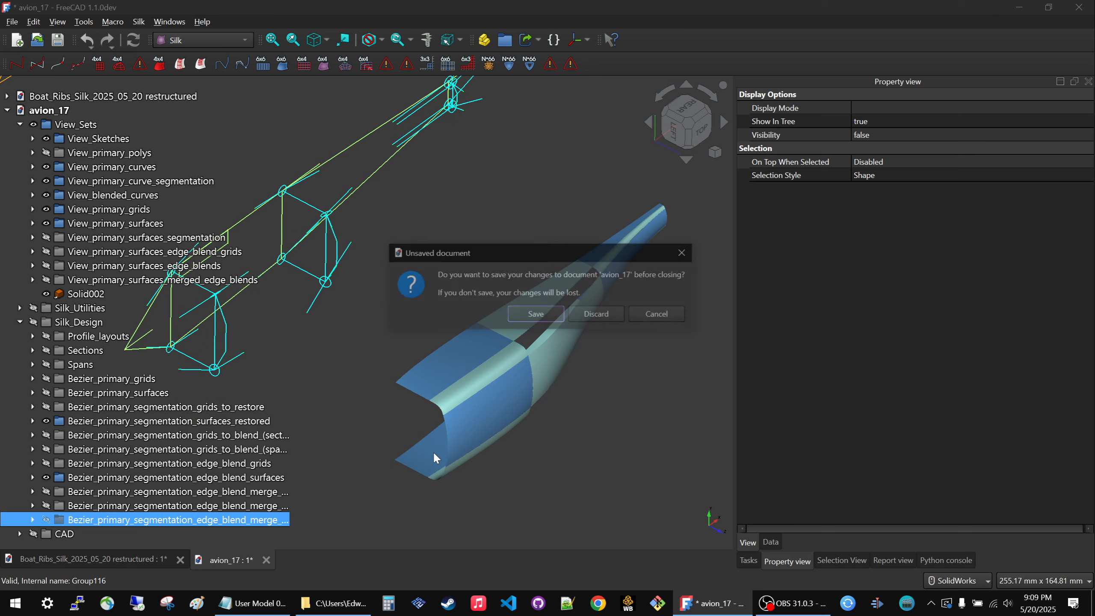
{"action": "left_click", "coordinate": [592, 316]}
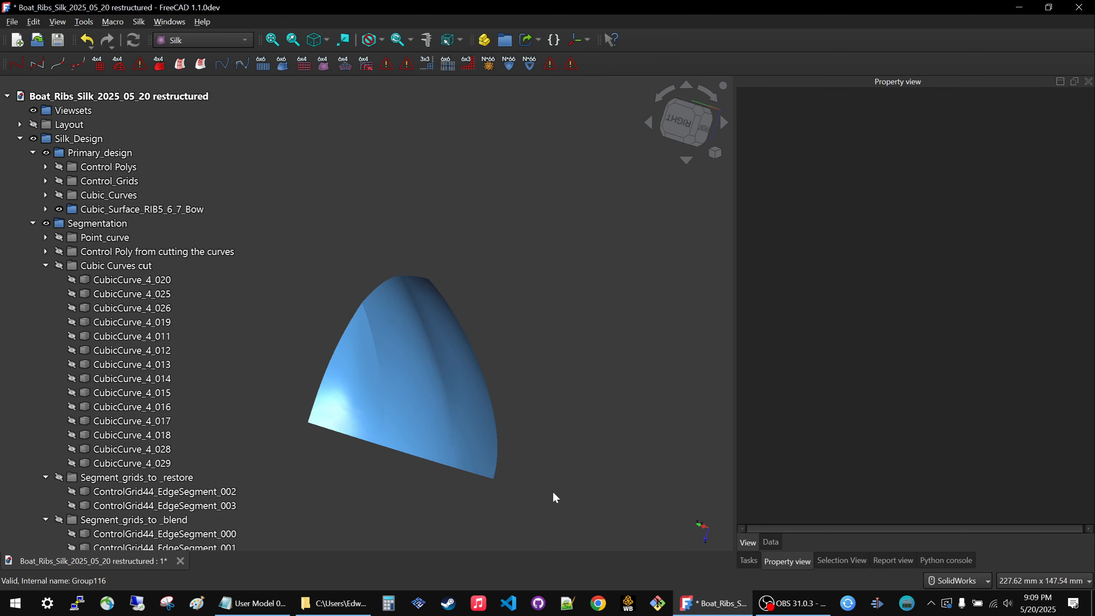
{"action": "middle_click_drag", "start_coordinate": [381, 349], "coordinate": [336, 399]}
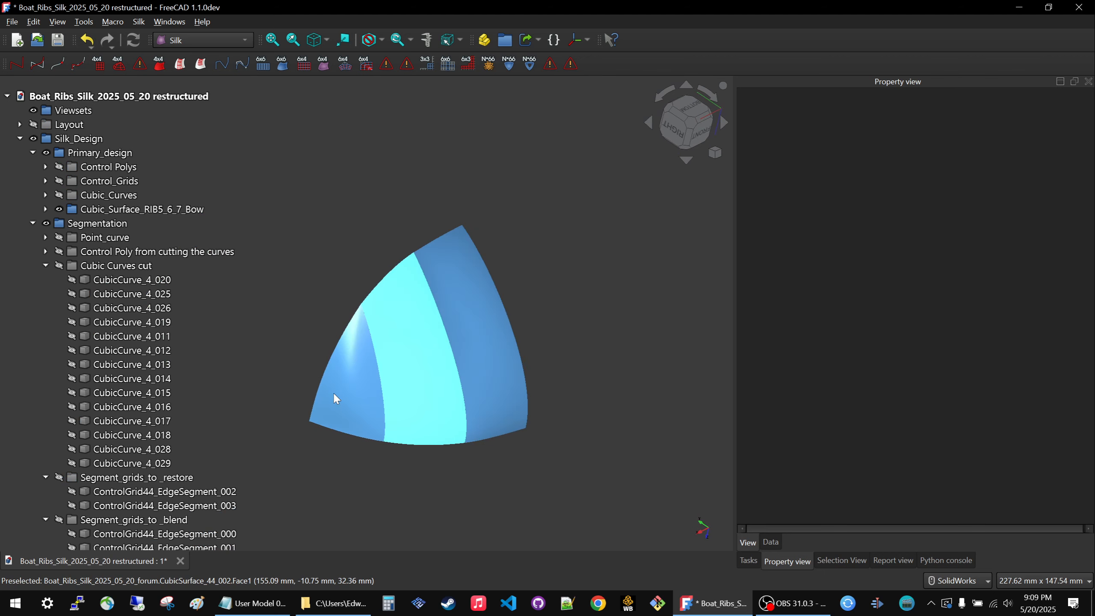
Collapse the Cubic Curves cut group and show the Segment_grids_to _restore group over the bow surfaces.
{"action": "left_click", "coordinate": [46, 265]}
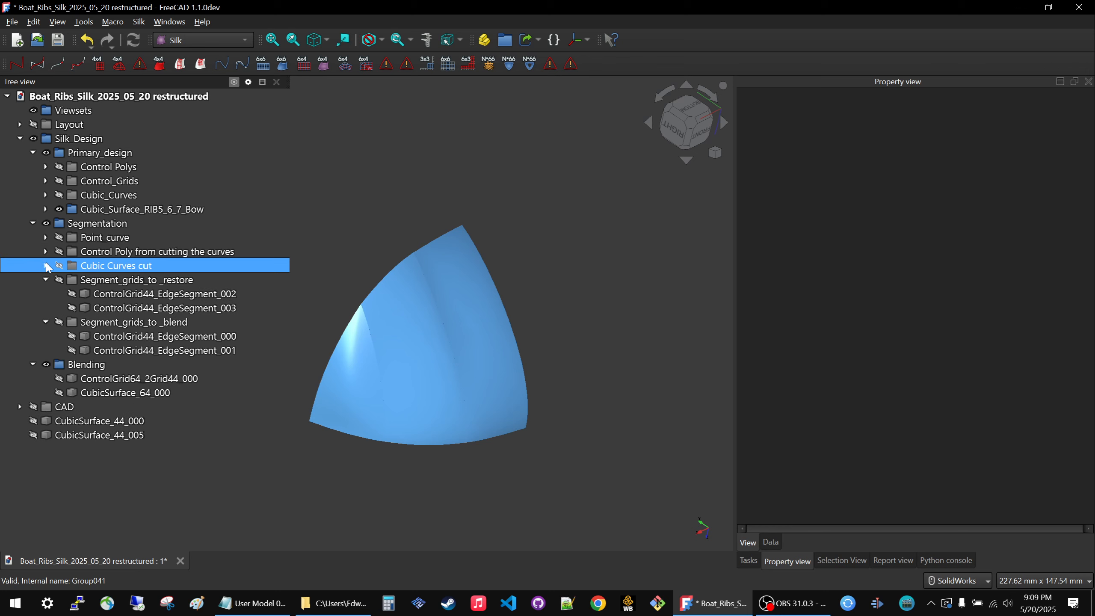
{"action": "left_click", "coordinate": [111, 326]}
{"action": "left_click", "coordinate": [121, 278]}
{"action": "key", "text": "space"}
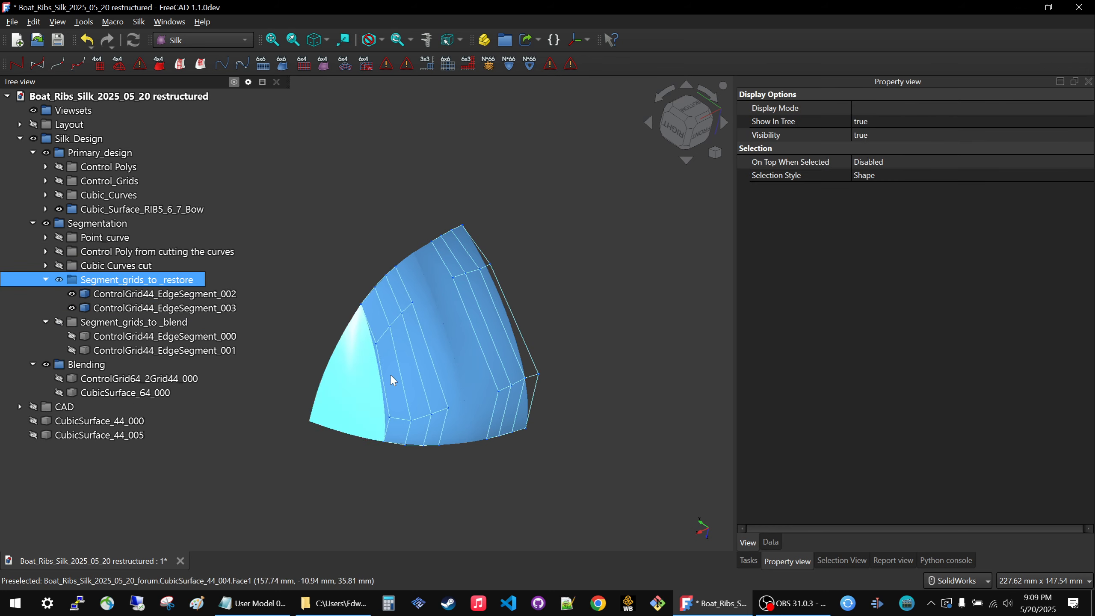
{"action": "left_click", "coordinate": [528, 311]}
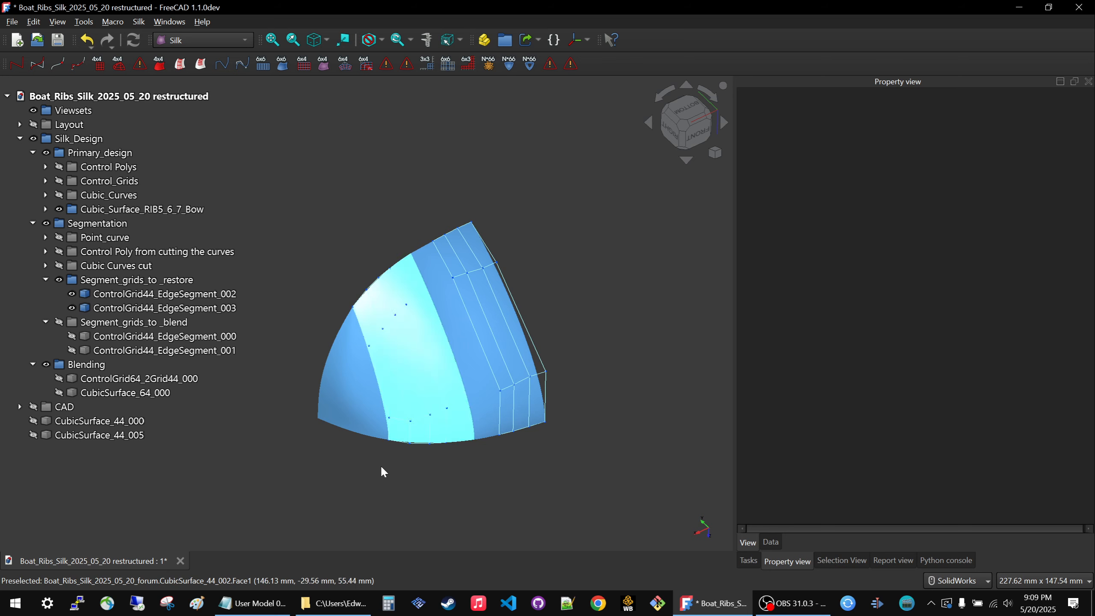
{"action": "middle_click_drag", "start_coordinate": [364, 453], "coordinate": [388, 450]}
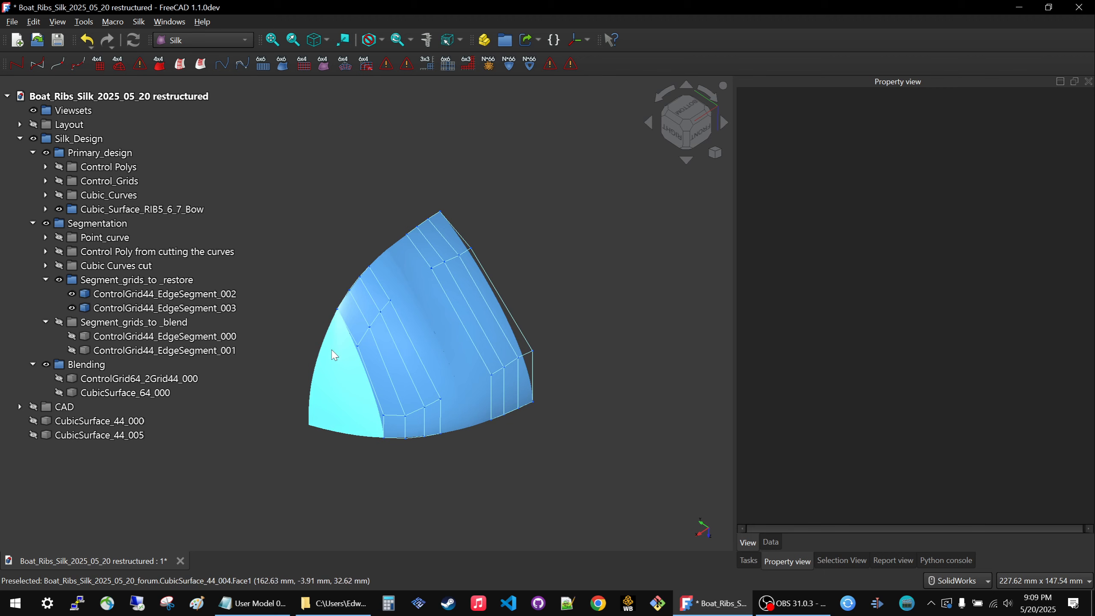
Hide the Cubic_Surface_RIB5_6_7_Bow group, leaving only the segment grids displayed, and clear the selection.
{"action": "left_click", "coordinate": [199, 365]}
{"action": "left_click", "coordinate": [163, 279]}
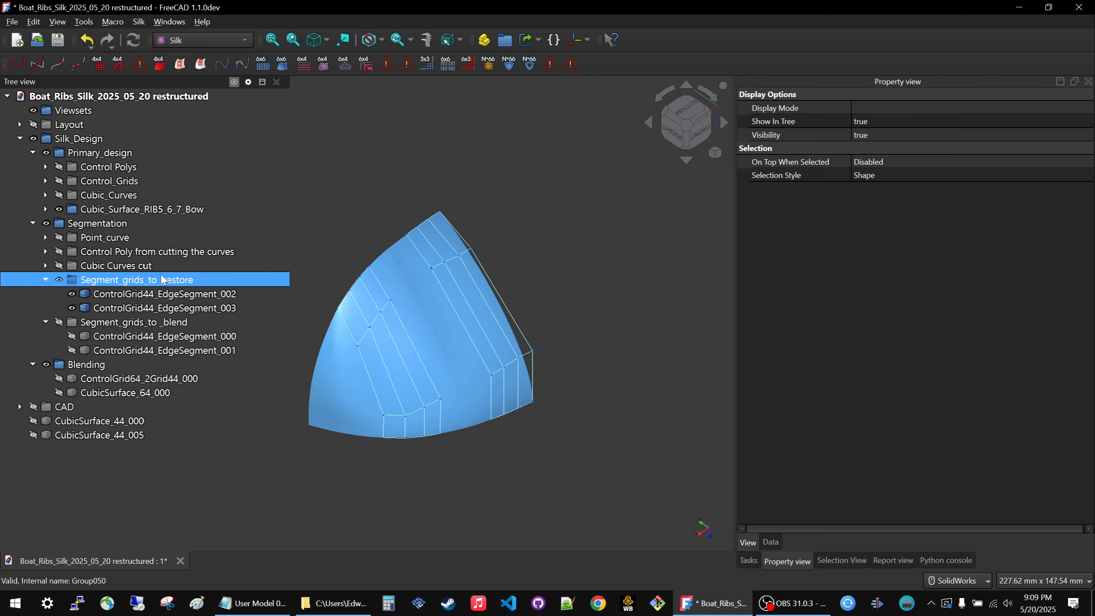
{"action": "left_click", "coordinate": [96, 211], "text": "ctrl"}
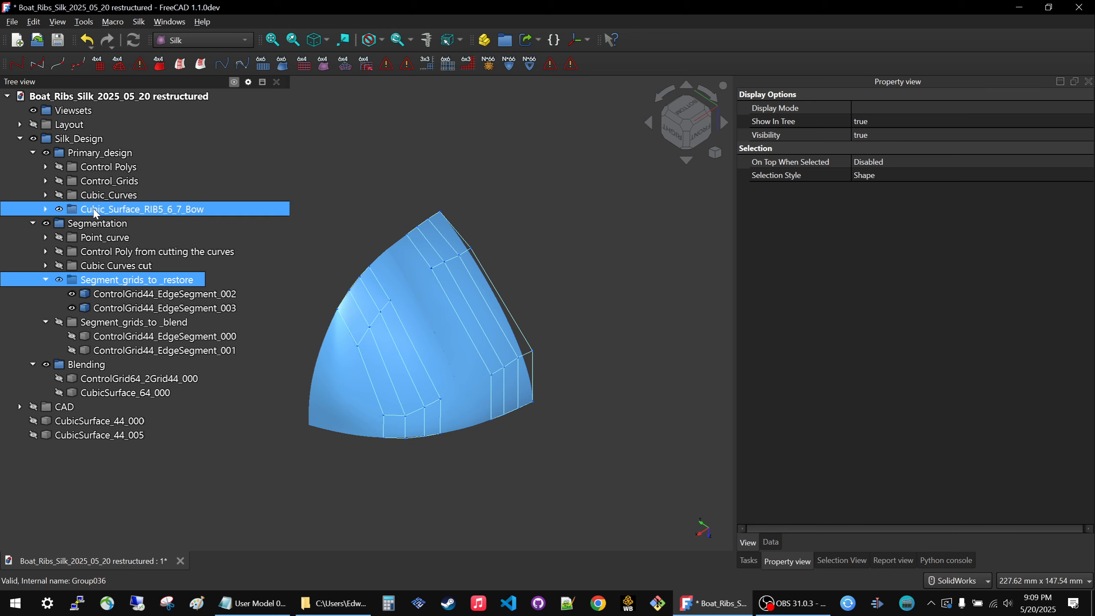
{"action": "left_click", "coordinate": [95, 211]}
{"action": "key", "text": "space"}
{"action": "left_click", "coordinate": [499, 195]}
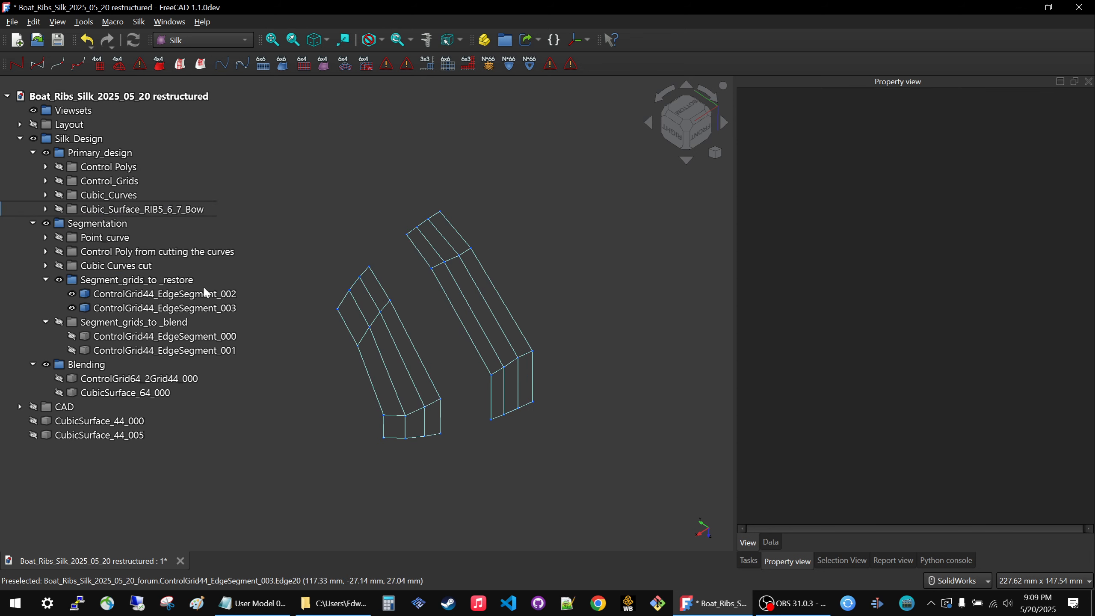
Show the contents of the Blending group and collapse the Segment_grids_to _restore and Segmentation groups.
{"action": "left_click", "coordinate": [99, 365]}
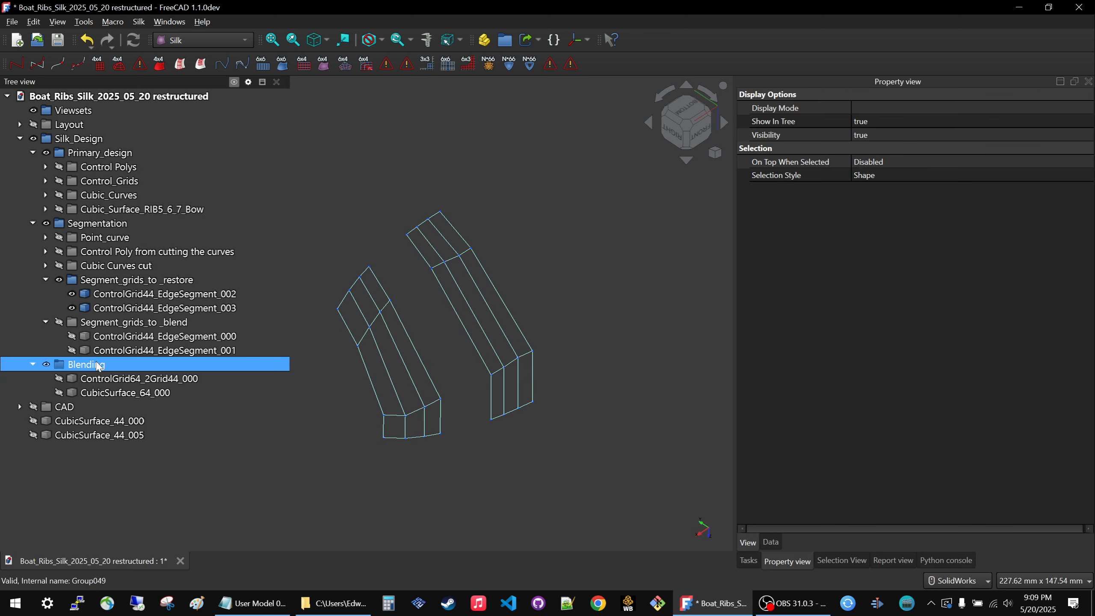
{"action": "key", "text": "space"}
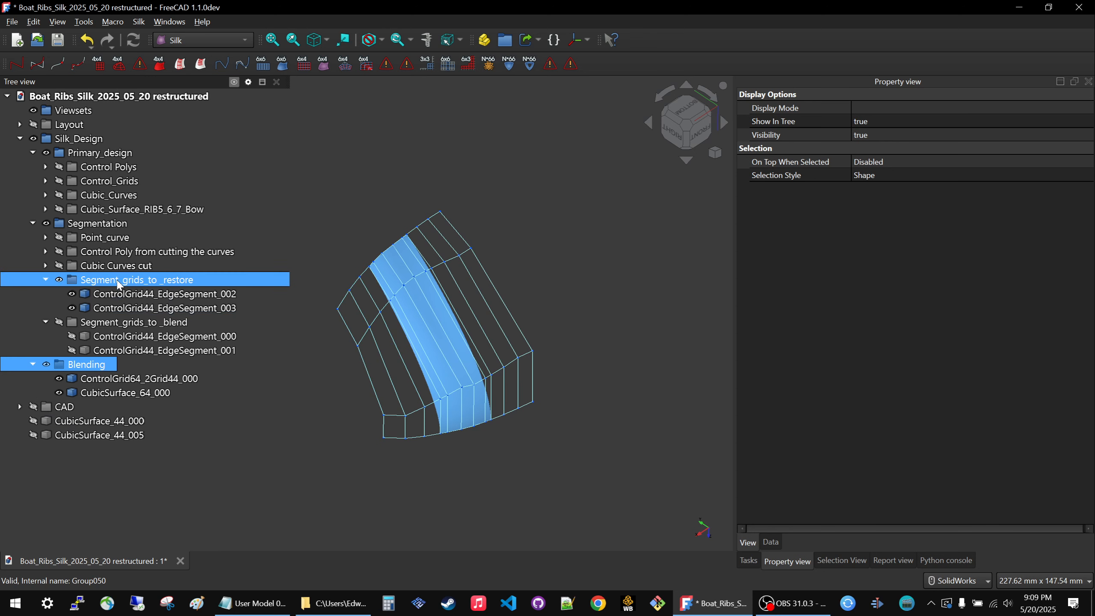
{"action": "left_click", "coordinate": [45, 279]}
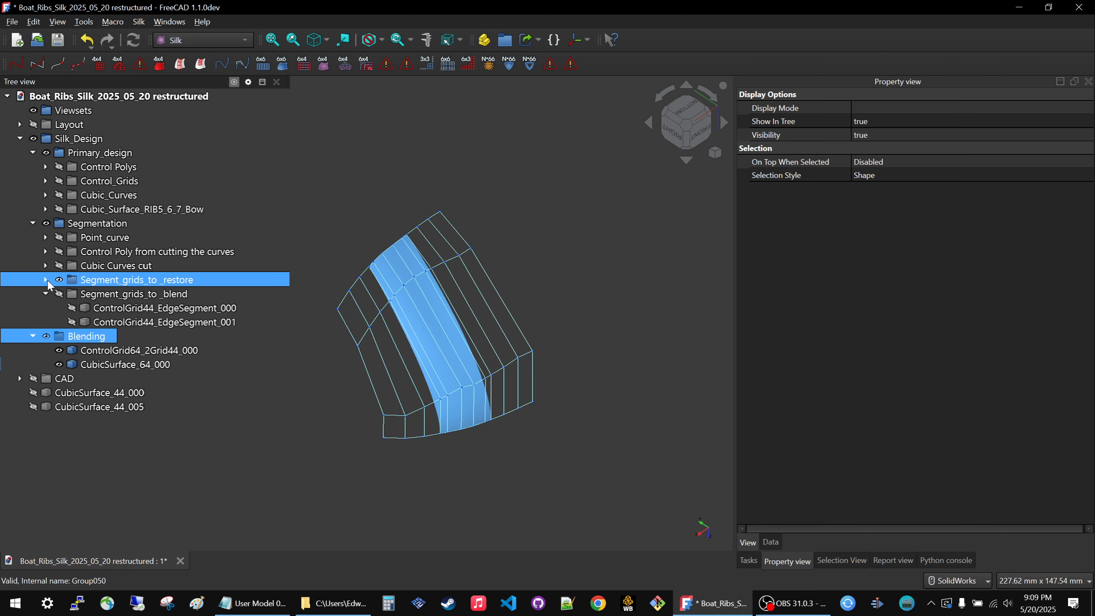
{"action": "left_click", "coordinate": [32, 223]}
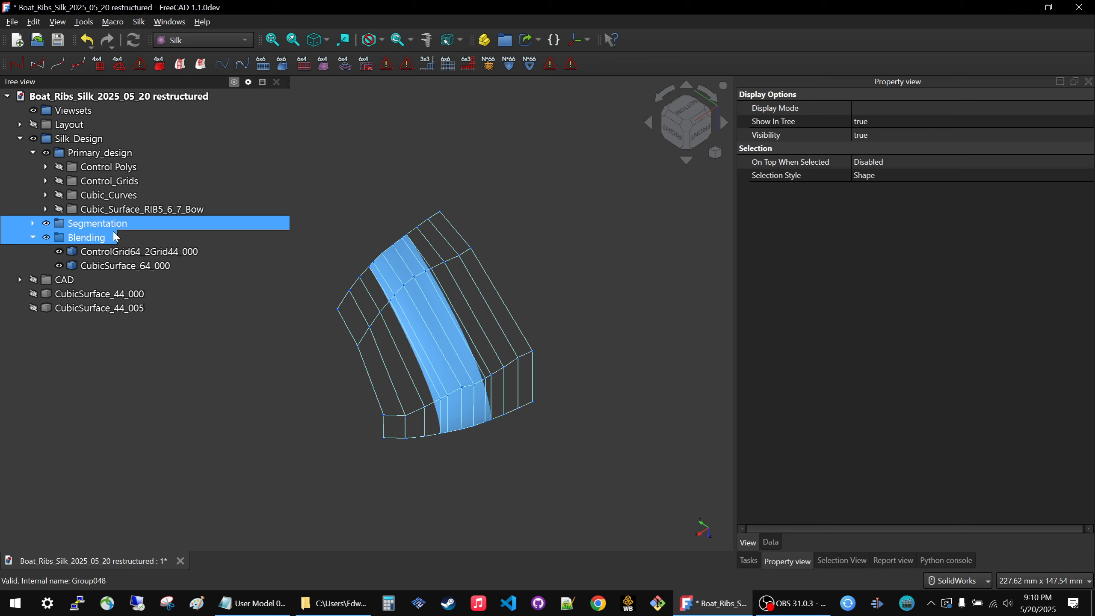
Create a new group in the boat document and name it Restored Surface Segments.
{"action": "left_click", "coordinate": [100, 349]}
{"action": "left_click", "coordinate": [511, 38]}
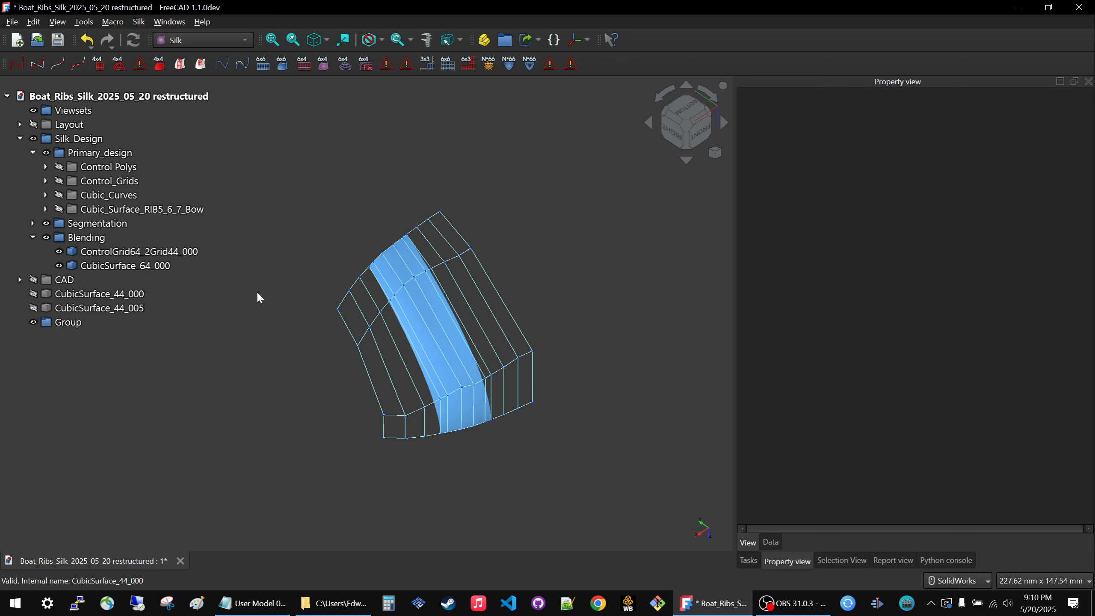
{"action": "left_click", "coordinate": [71, 324]}
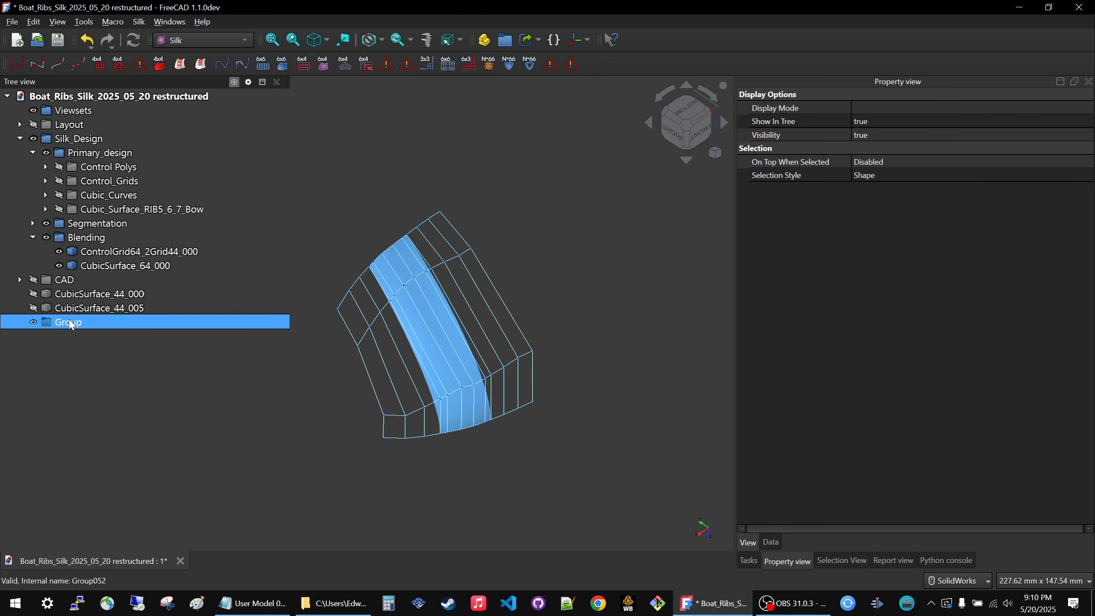
{"action": "left_click", "coordinate": [71, 323]}
{"action": "type", "text": "Restored Surface"}
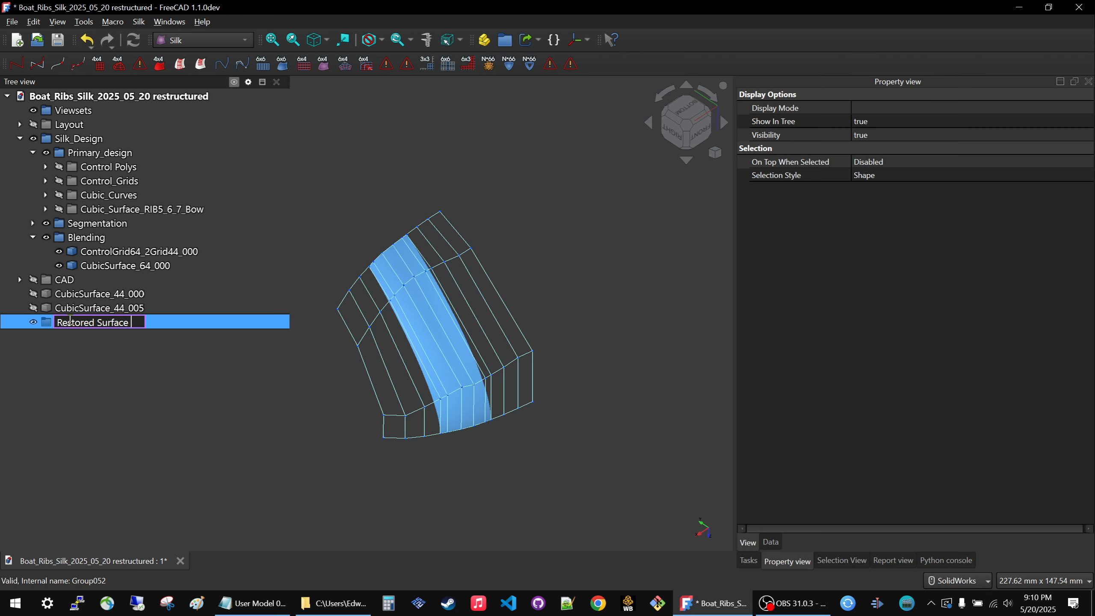
{"action": "type", "text": " Segment"}
{"action": "type", "text": "s"}
{"action": "key", "text": "Return"}
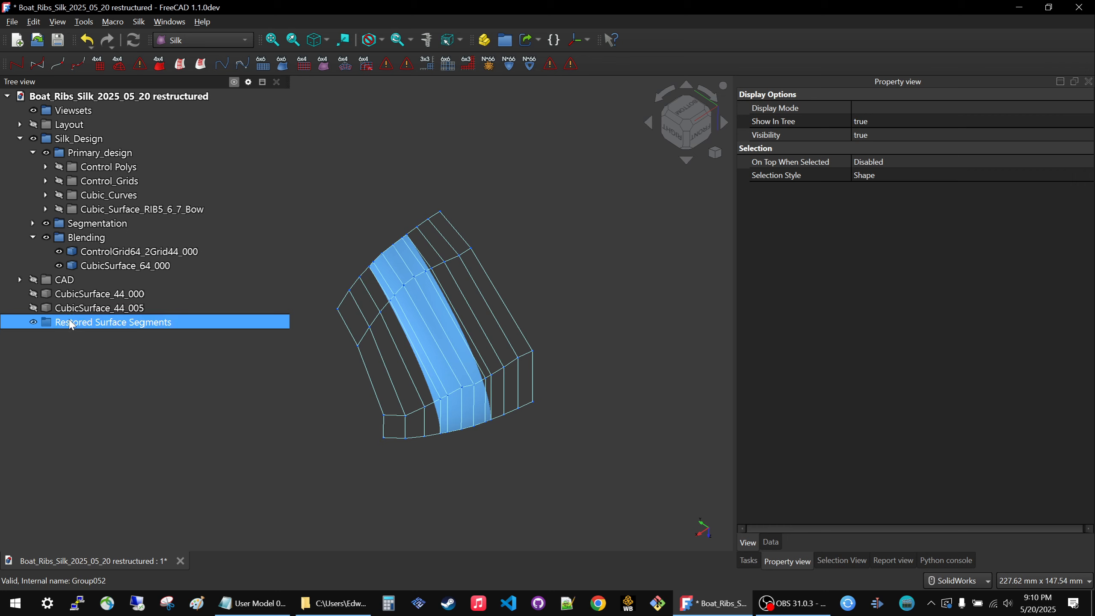
Move the Restored Surface Segments group into the Segmentation group and collapse Segment_grids_to _blend.
{"action": "left_click_drag", "start_coordinate": [71, 323], "coordinate": [78, 227]}
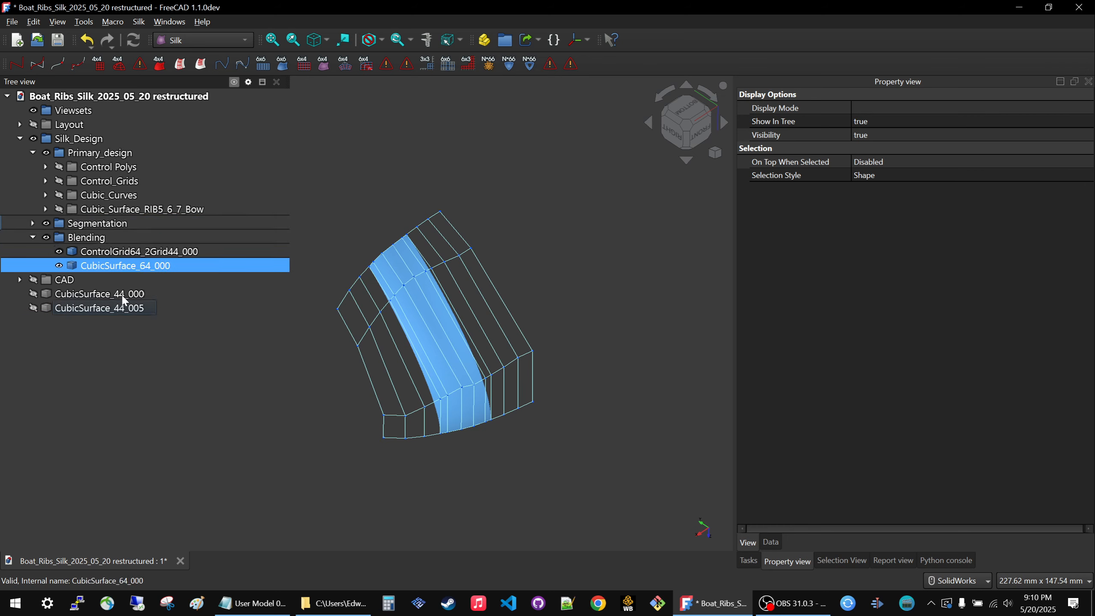
{"action": "left_click", "coordinate": [33, 223]}
{"action": "left_click_drag", "start_coordinate": [113, 336], "coordinate": [68, 348]}
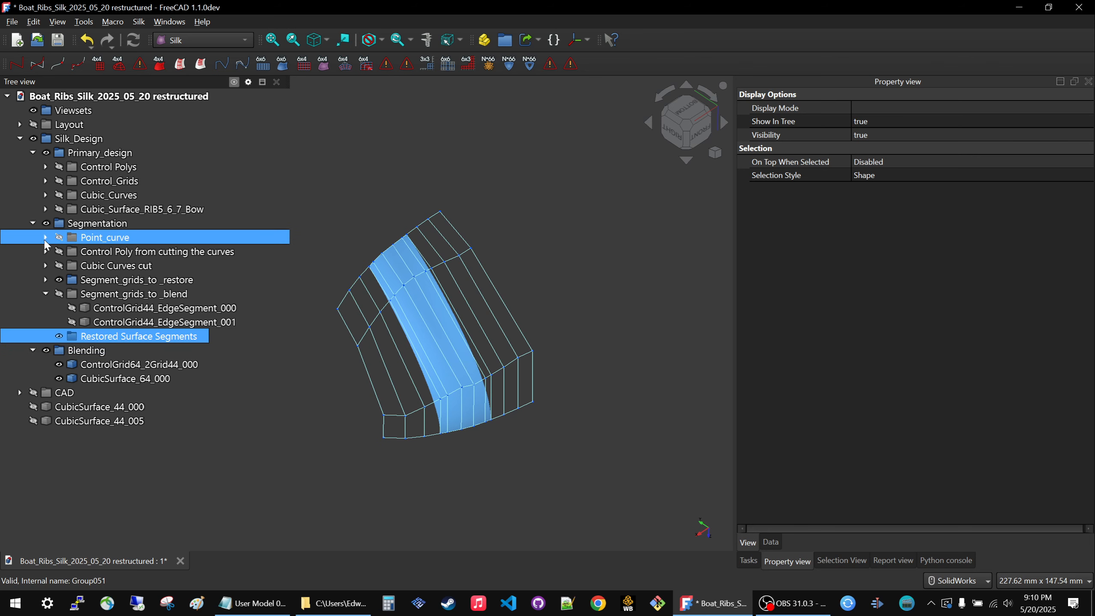
{"action": "left_click", "coordinate": [45, 294]}
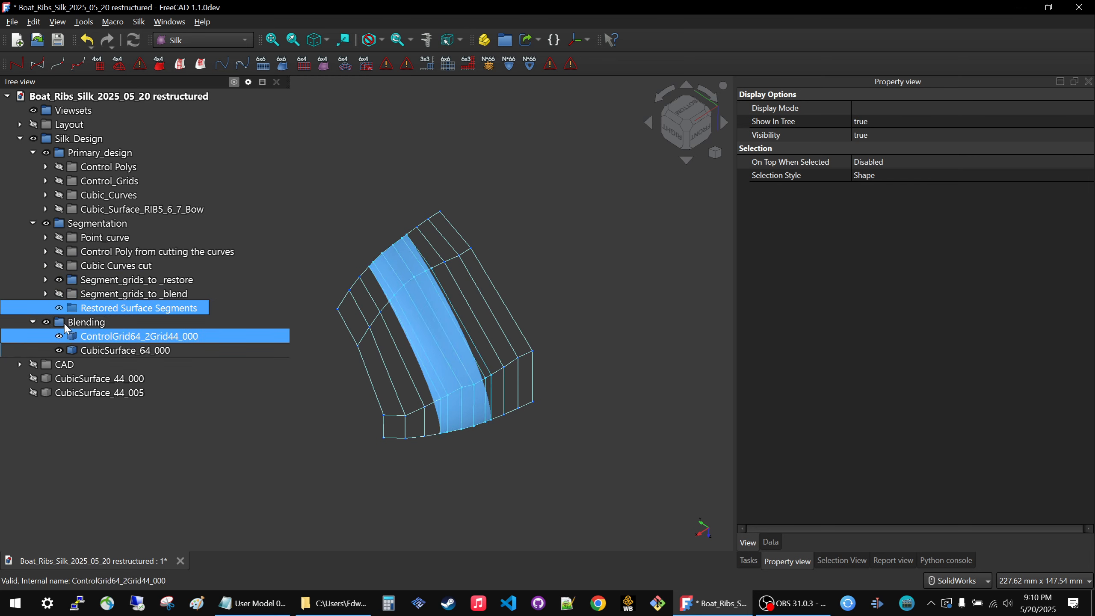
Place the Restored Surface Segments group directly under Silk_Design between Segmentation and Blending, with the neighbouring groups collapsed.
{"action": "left_click_drag", "start_coordinate": [88, 312], "coordinate": [69, 139]}
{"action": "left_click", "coordinate": [33, 152]}
{"action": "left_click", "coordinate": [33, 166]}
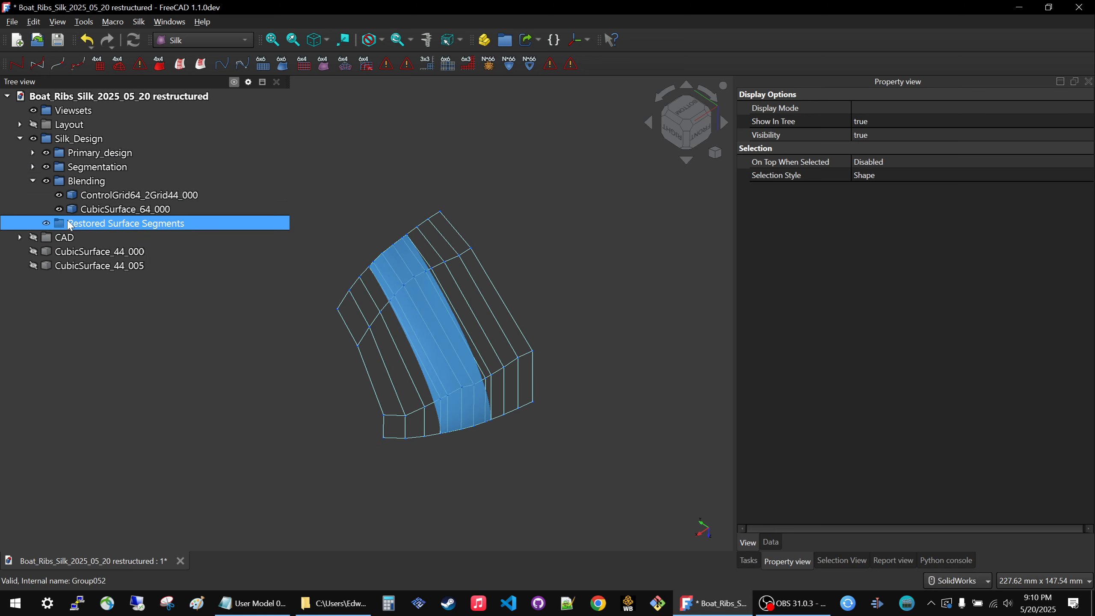
{"action": "left_click", "coordinate": [33, 181]}
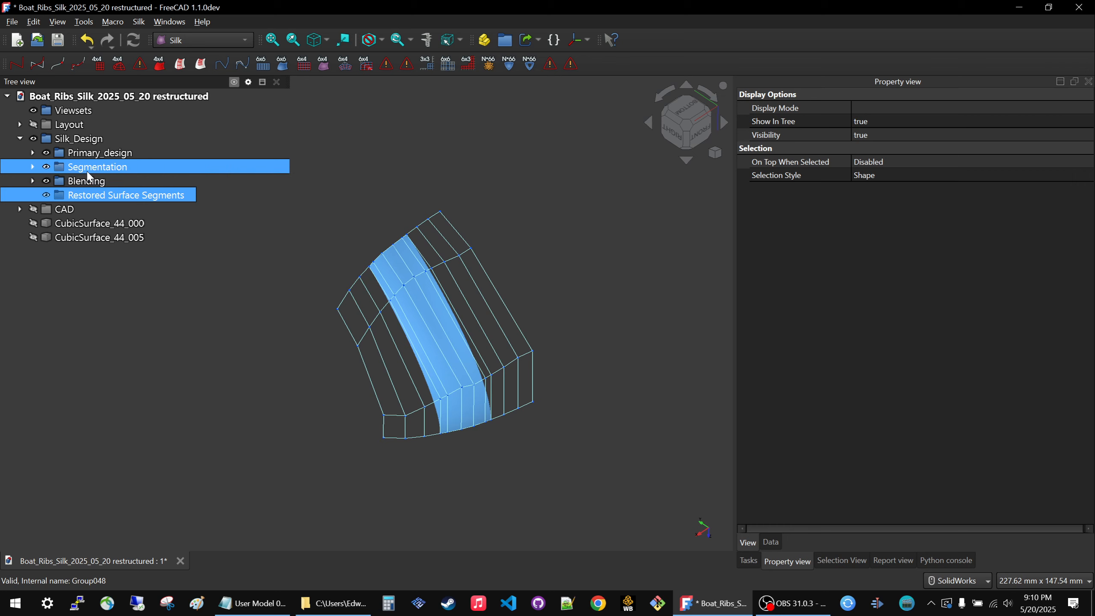
{"action": "left_click", "coordinate": [146, 337]}
Move CubicSurface_44_000 and CubicSurface_44_005 into the Restored Surface Segments group.
{"action": "left_click", "coordinate": [70, 227]}
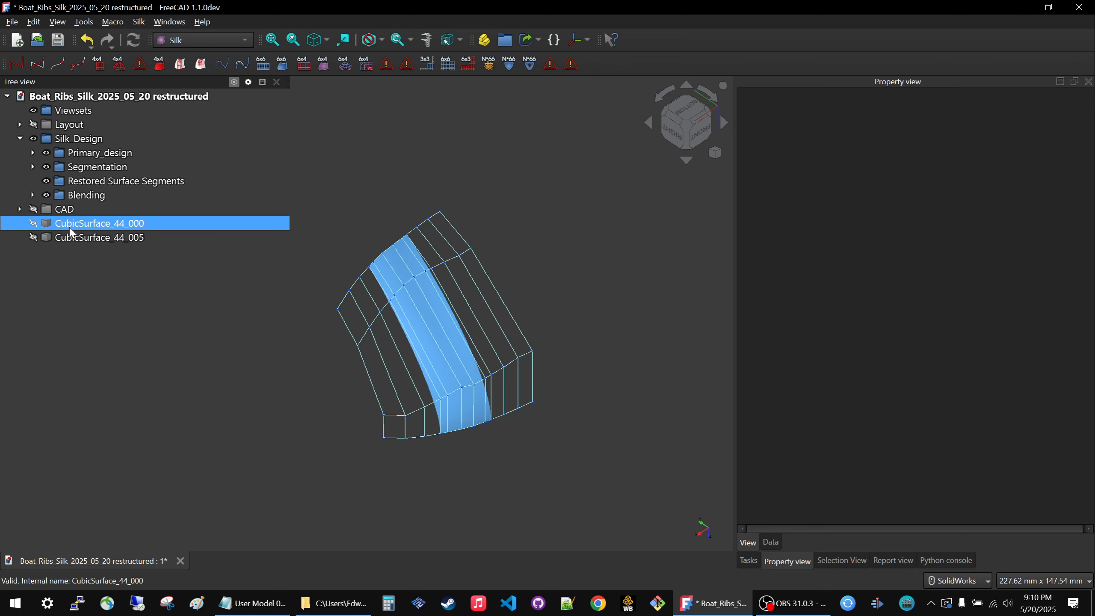
{"action": "left_click", "coordinate": [71, 238], "text": "ctrl"}
{"action": "left_click_drag", "start_coordinate": [74, 223], "coordinate": [131, 185]}
Hide the Restored Surface Segments group and expand the Blending and Segmentation groups to show their contents.
{"action": "left_click", "coordinate": [92, 186]}
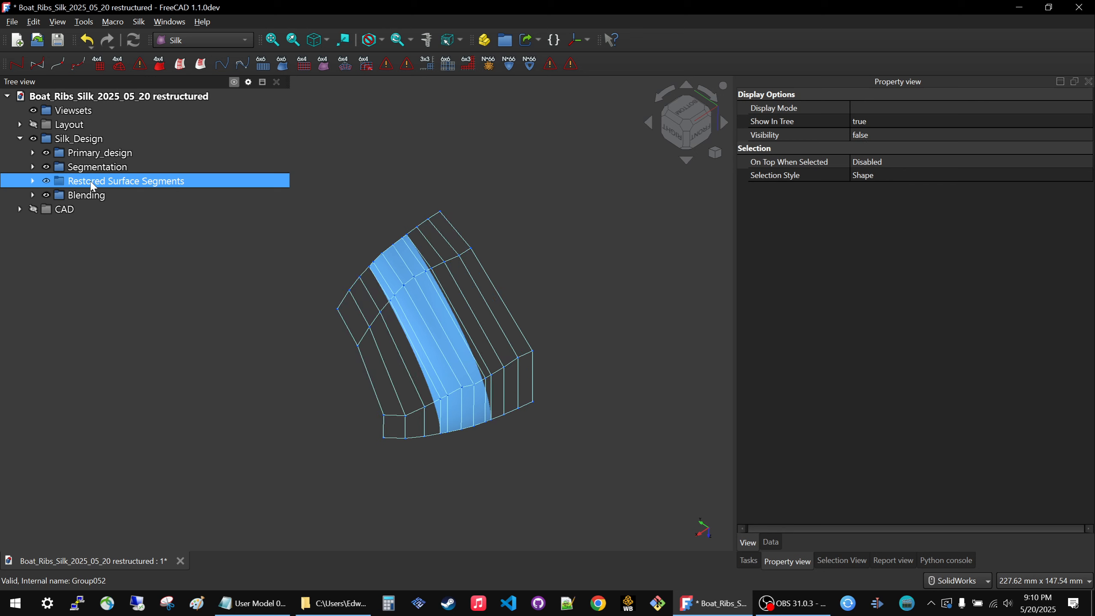
{"action": "left_click", "coordinate": [34, 197], "text": "ctrl"}
{"action": "left_click", "coordinate": [33, 195]}
{"action": "left_click", "coordinate": [132, 334]}
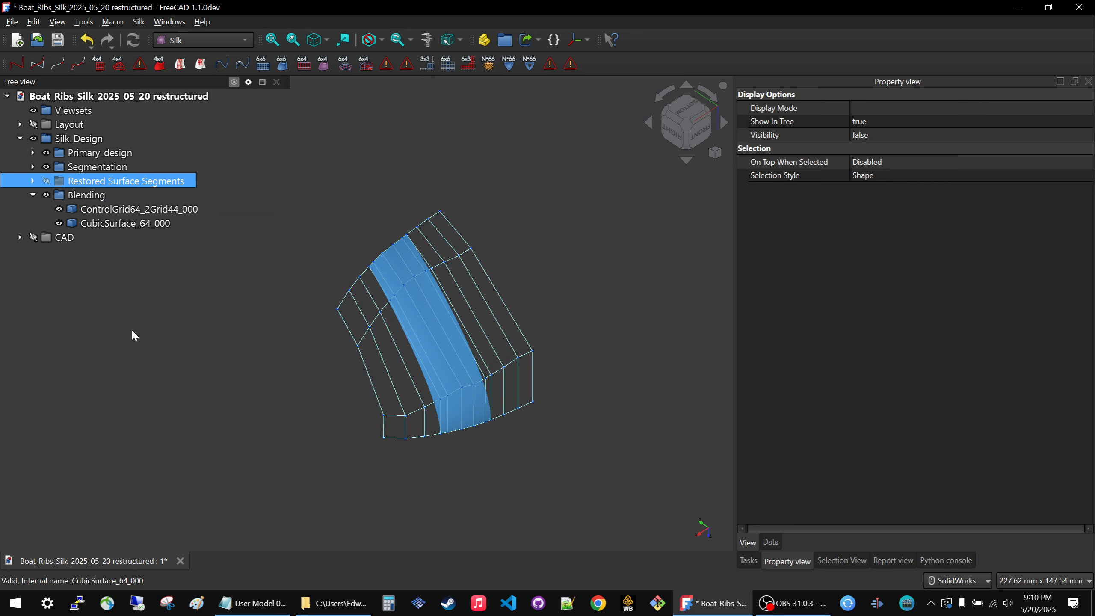
{"action": "left_click", "coordinate": [33, 167]}
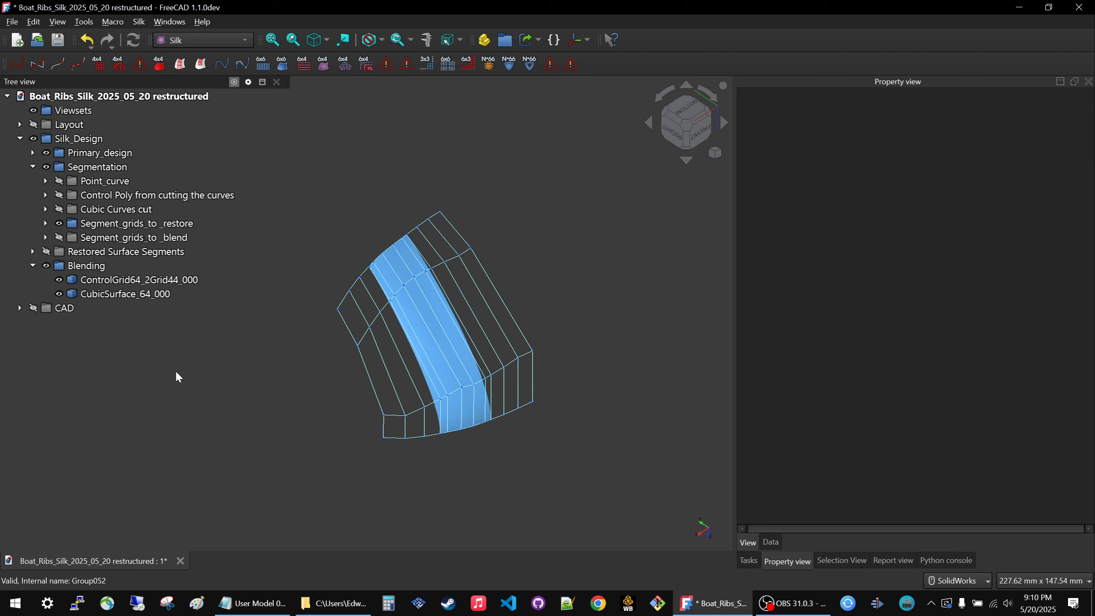
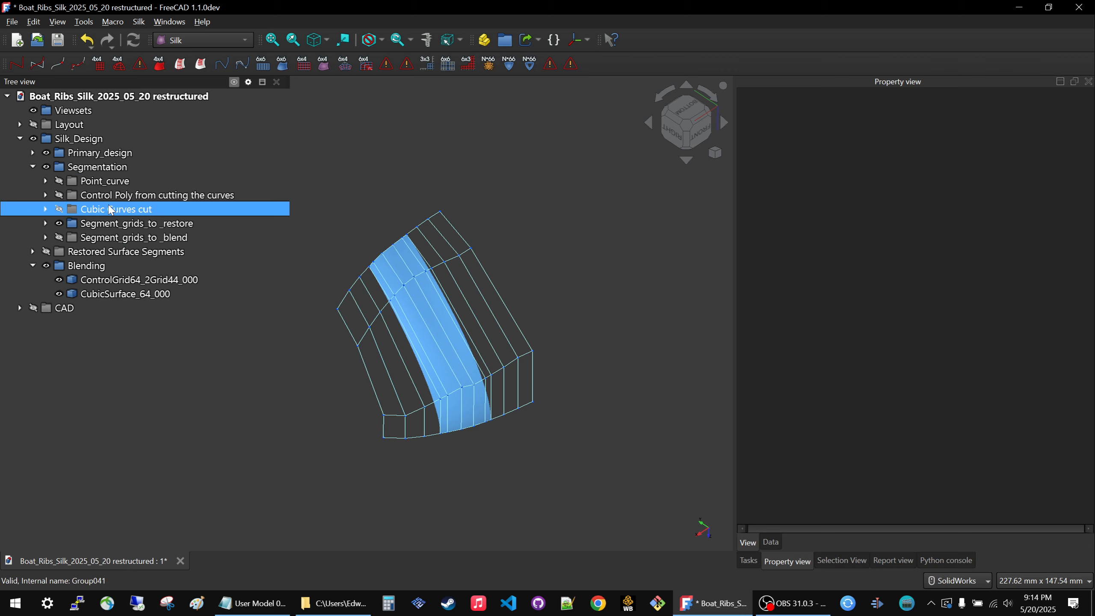
Show the Point_curve and Cubic Curves cut groups under Segmentation and hide the blend surface CubicSurface_64_000.
{"action": "left_click", "coordinate": [100, 182]}
{"action": "key", "text": "space"}
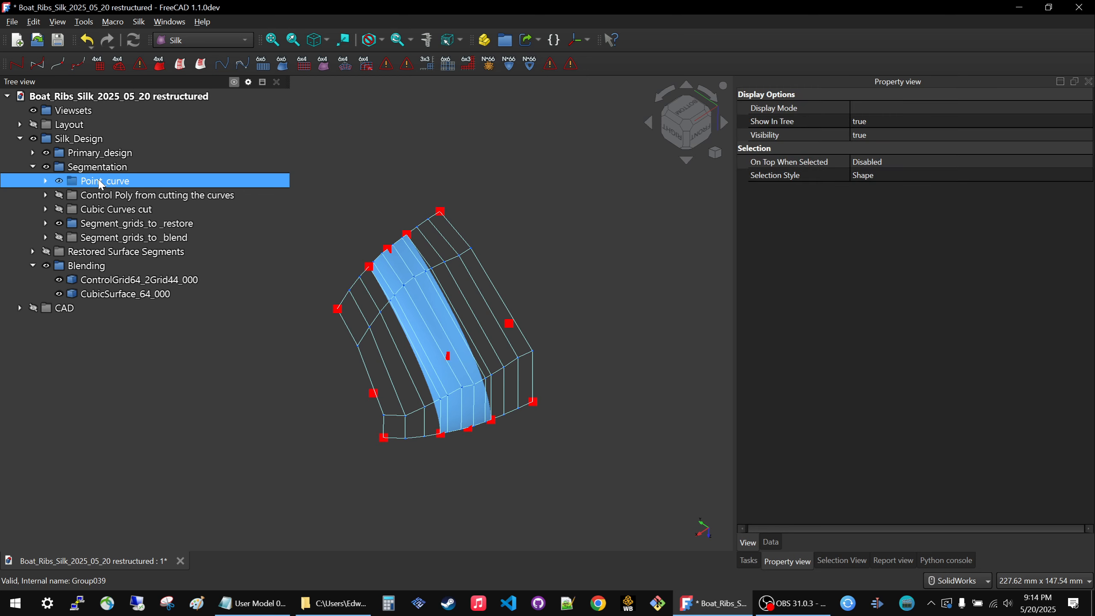
{"action": "left_click", "coordinate": [98, 212]}
{"action": "key", "text": "space"}
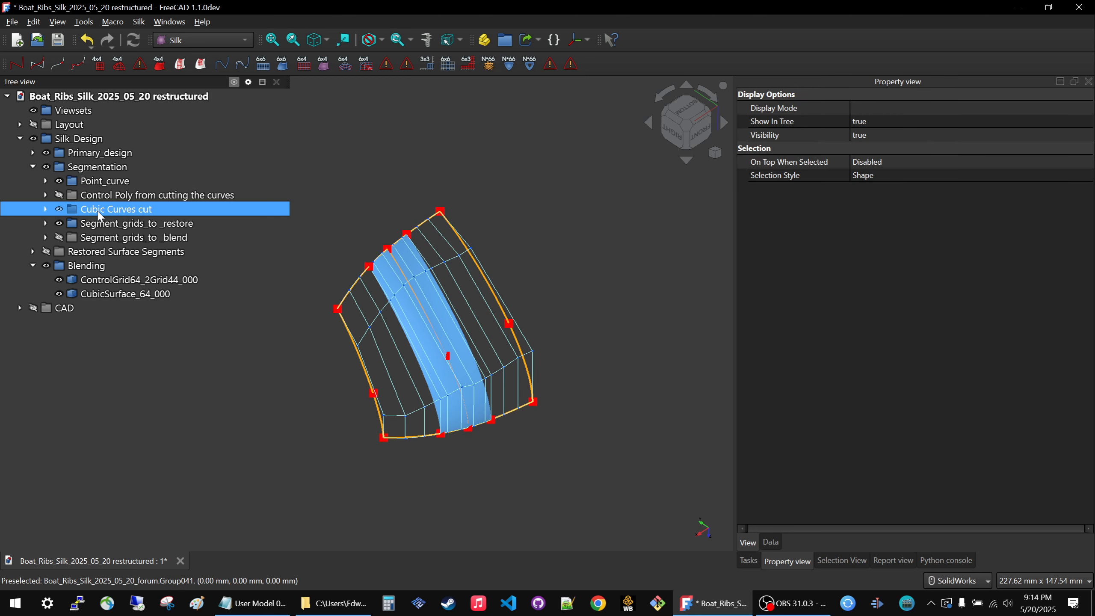
{"action": "left_click", "coordinate": [427, 348]}
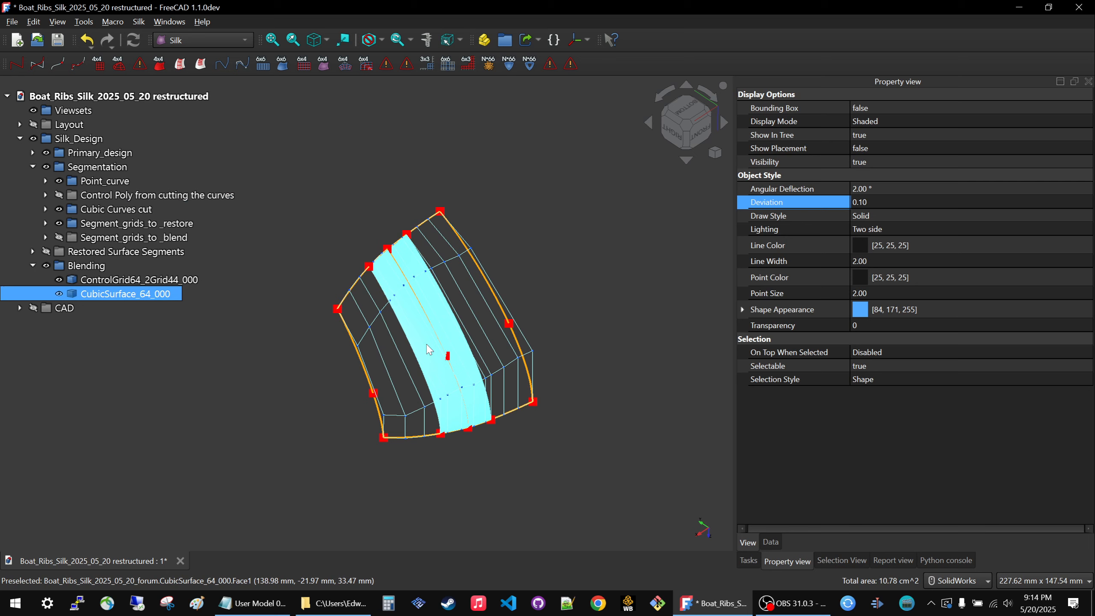
{"action": "key", "text": "space"}
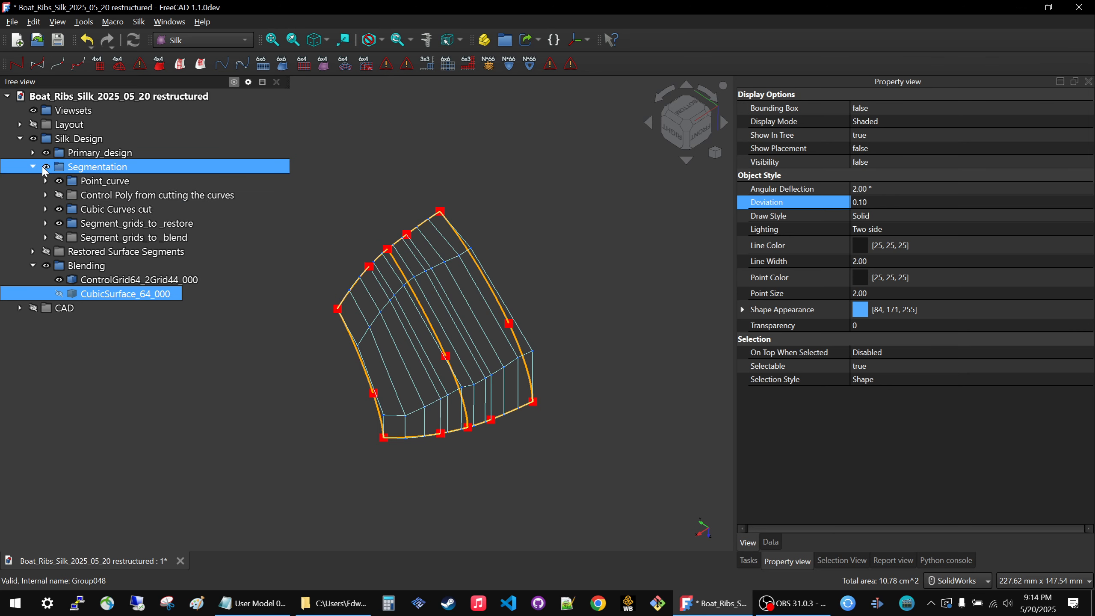
Expand Primary_design and its Cubic_Surface_RIB5_6_7_Bow group, and briefly show CubicSurface_44_003 and CubicSurface_44_004 to check their extents.
{"action": "left_click", "coordinate": [33, 153]}
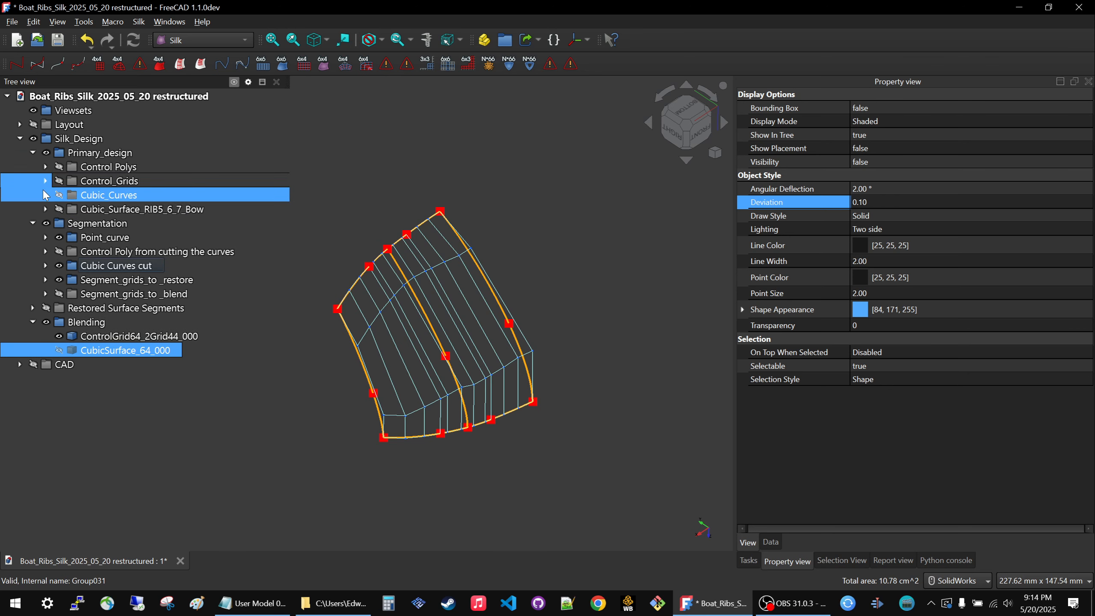
{"action": "left_click", "coordinate": [45, 208]}
{"action": "left_click", "coordinate": [104, 252]}
{"action": "key", "text": "space"}
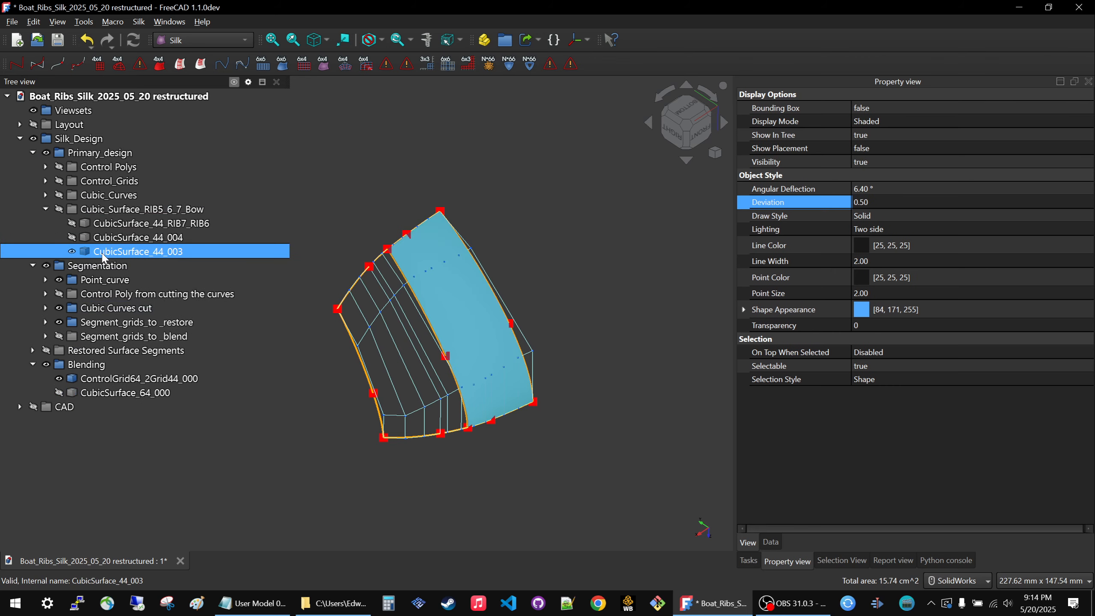
{"action": "key", "text": "space"}
{"action": "left_click", "coordinate": [99, 236]}
{"action": "key", "text": "space"}
{"action": "key", "text": "space"}
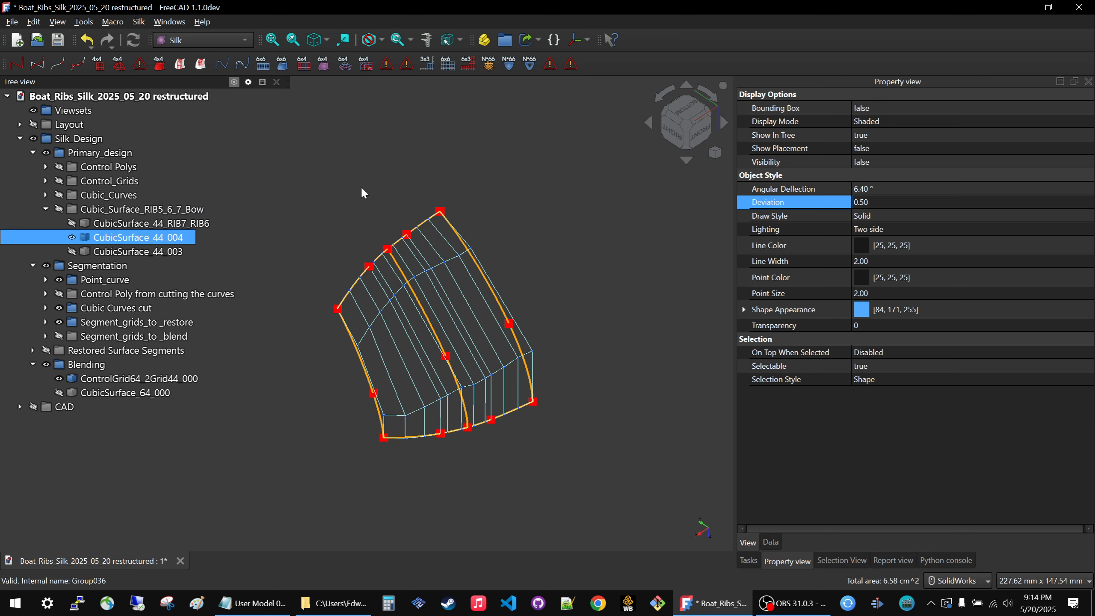
Show the Cubic_Curves group of Primary_design so the bow edge curves are displayed.
{"action": "left_click", "coordinate": [116, 196]}
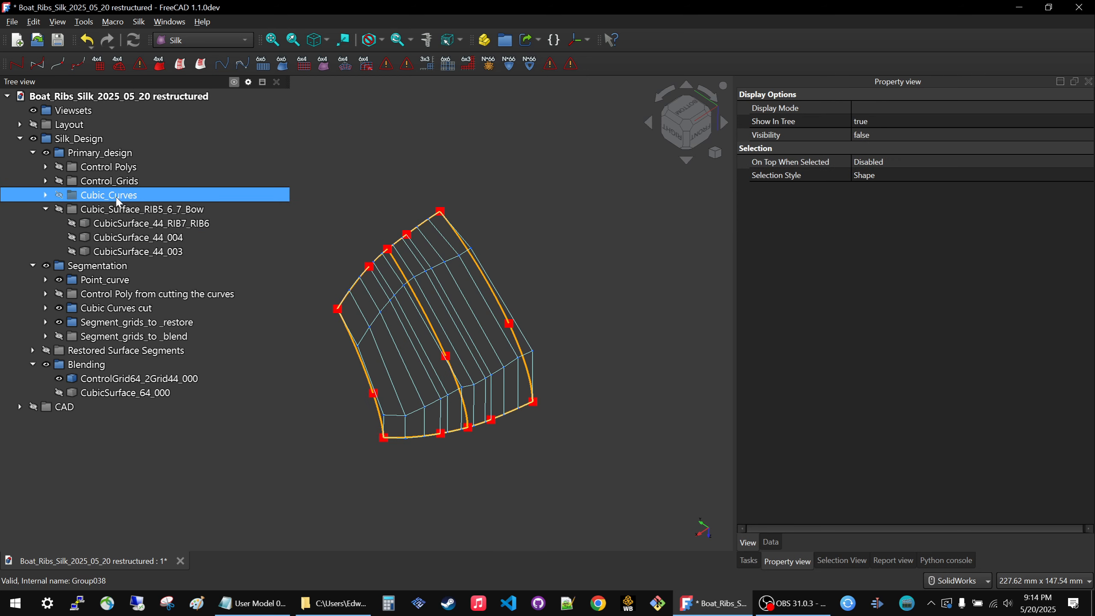
{"action": "key", "text": "space"}
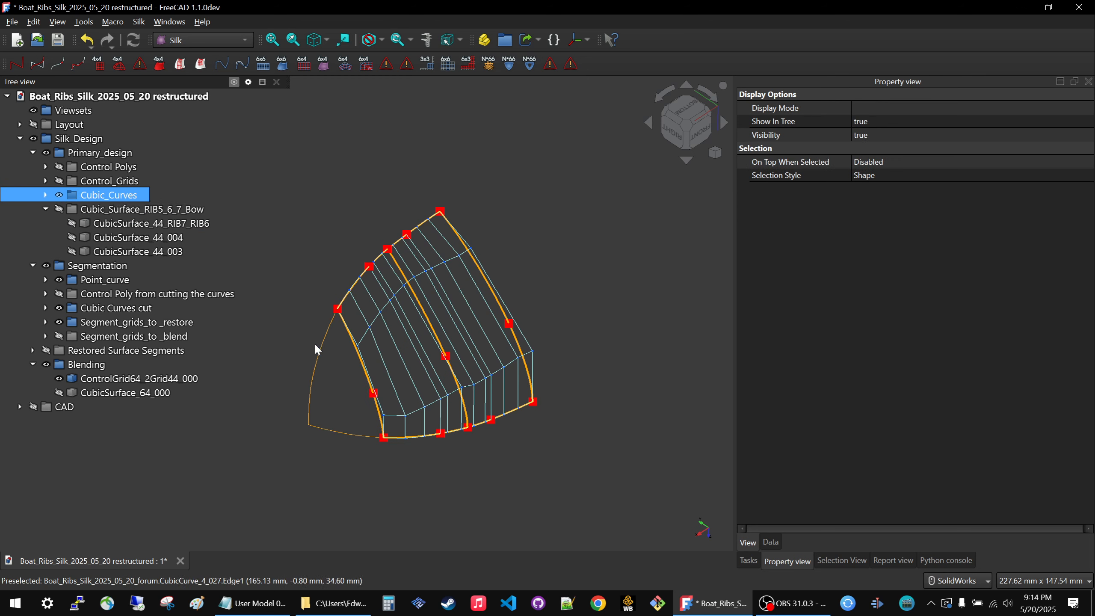
{"action": "key", "text": "space"}
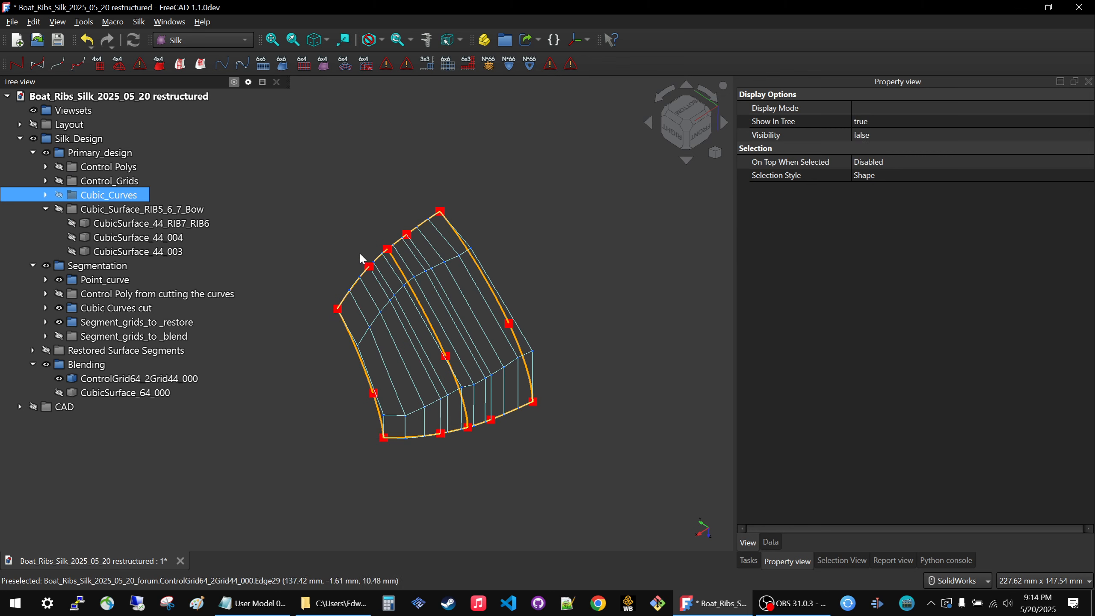
{"action": "key", "text": "space"}
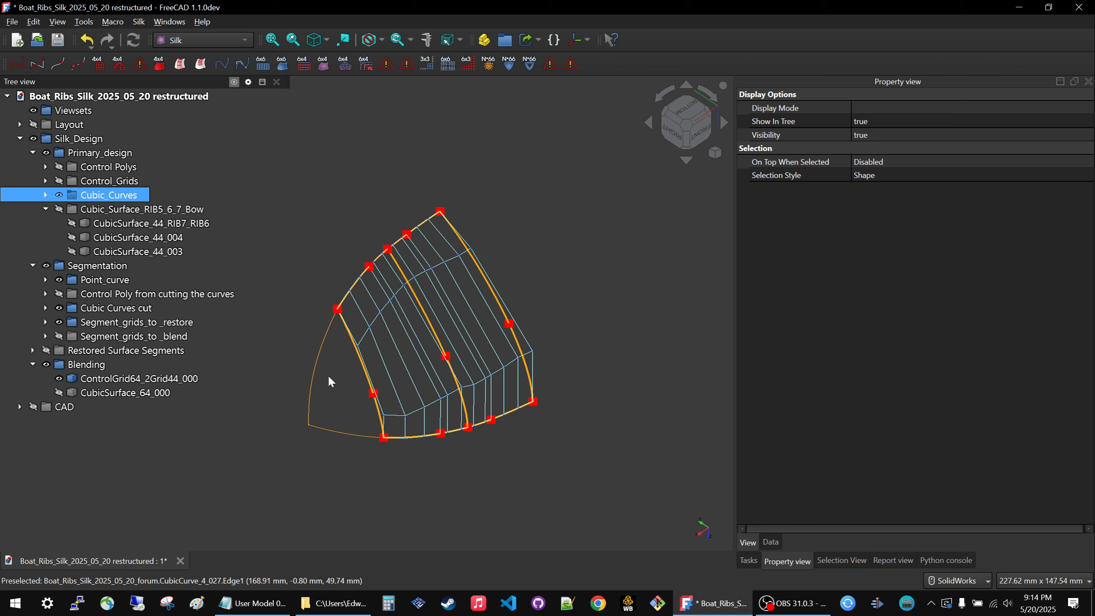
Create two points on CubicCurve_4_000, the bow's lower edge curve, one mid-curve and one near its front end.
{"action": "left_click", "coordinate": [353, 435]}
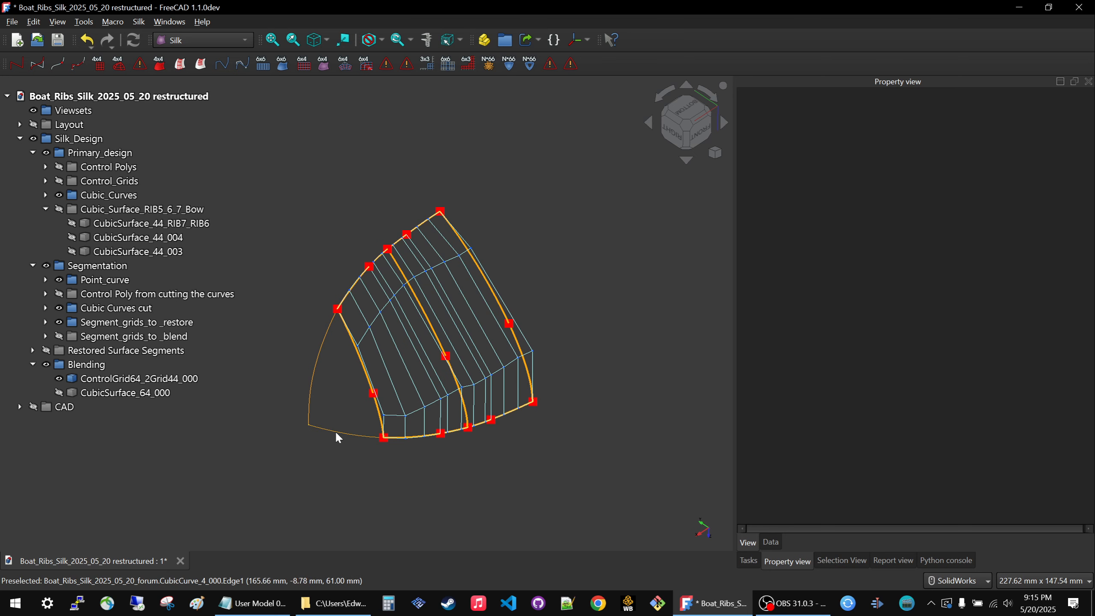
{"action": "left_click", "coordinate": [354, 433]}
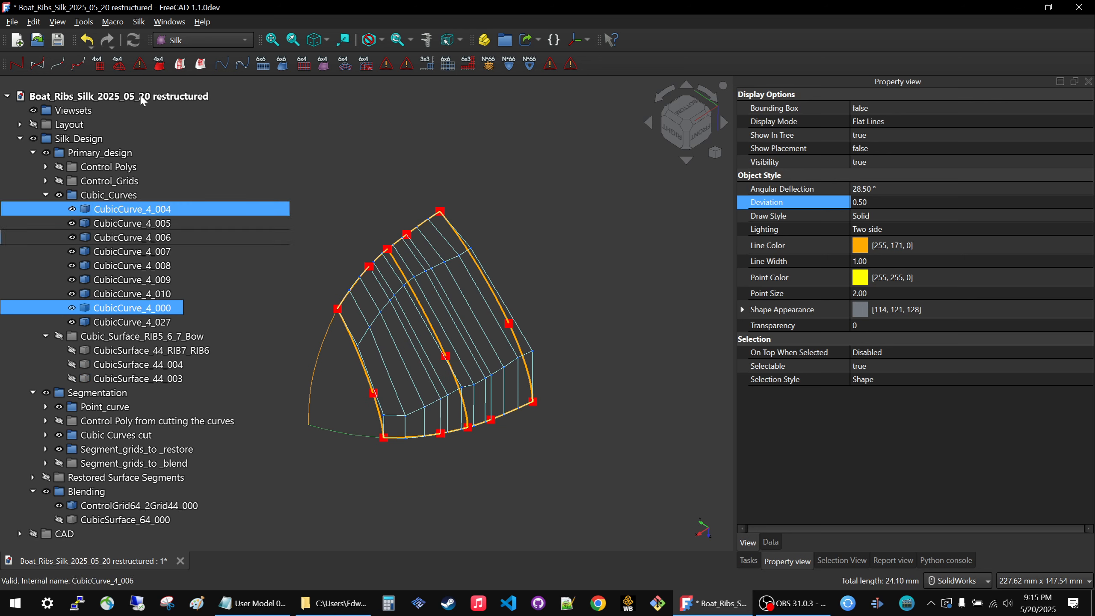
{"action": "left_click", "coordinate": [58, 64]}
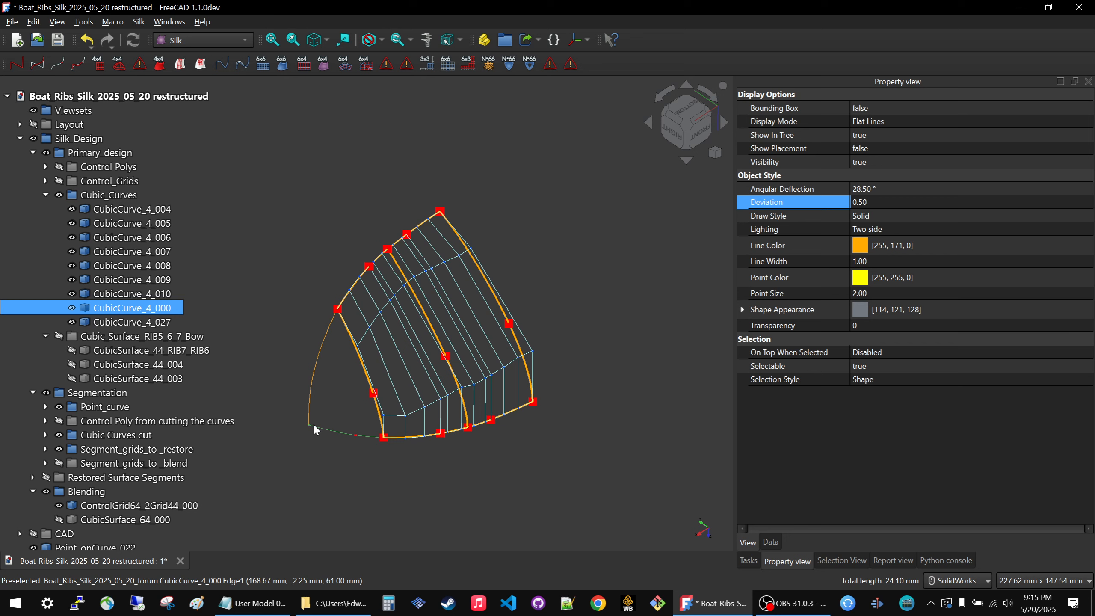
{"action": "left_click", "coordinate": [63, 63]}
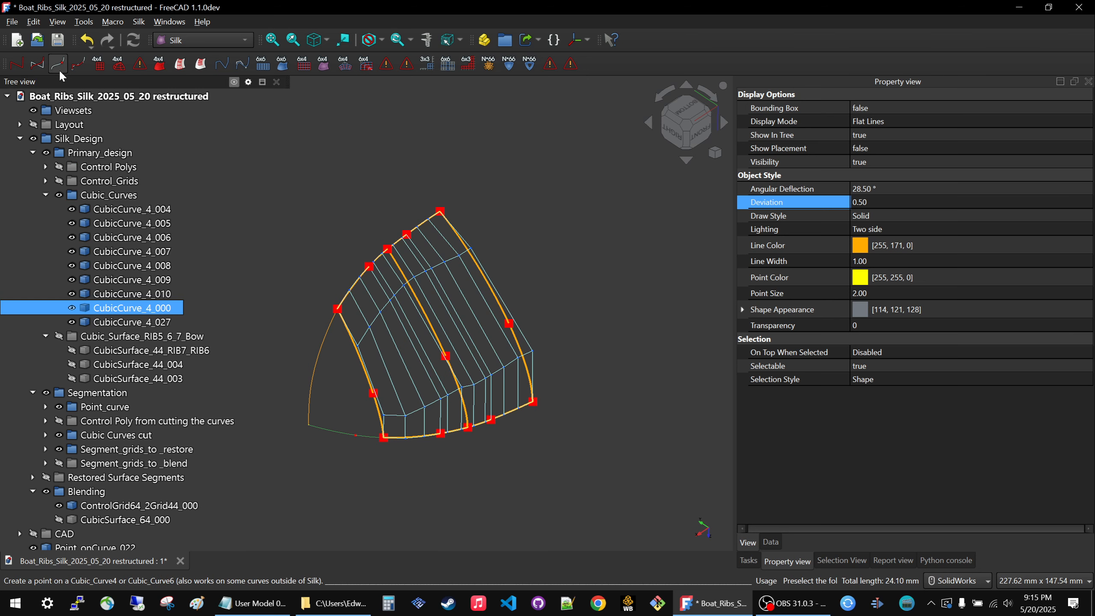
Set the point size of Point_onCurve_022 and Point_onCurve_023 to 20.
{"action": "scroll", "coordinate": [216, 416], "scroll_direction": "down", "scroll_amount": 1}
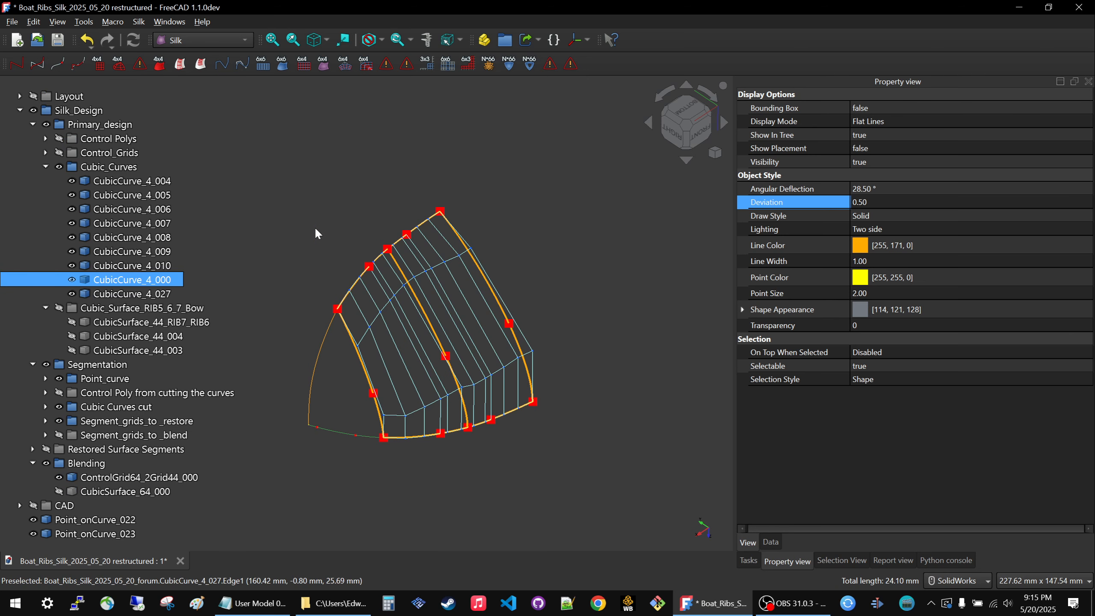
{"action": "left_click", "coordinate": [69, 520]}
{"action": "left_click", "coordinate": [69, 534], "text": "ctrl"}
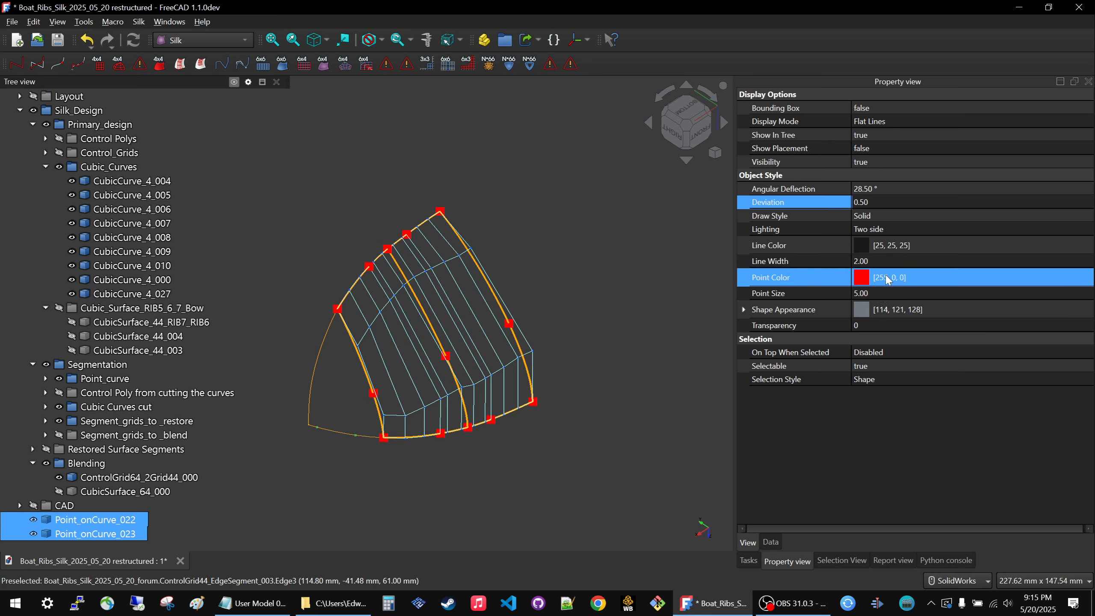
{"action": "left_click", "coordinate": [893, 293]}
{"action": "type", "text": "20"}
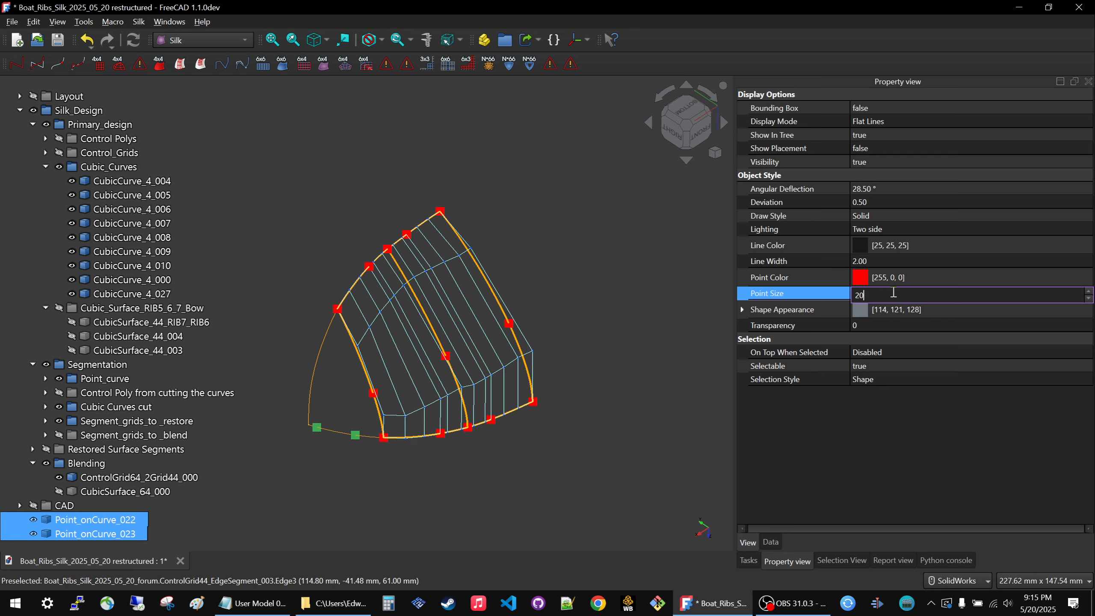
{"action": "key", "text": "Return"}
{"action": "left_click", "coordinate": [428, 445]}
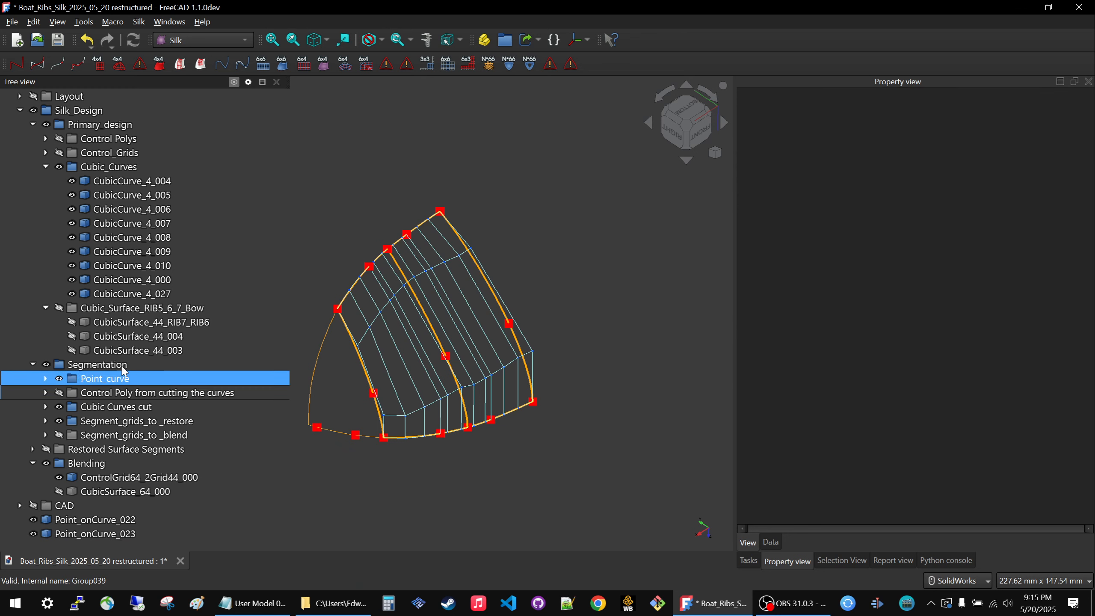
Expand the Point_curve group under Segmentation and rename it Points_onCurves.
{"action": "left_click", "coordinate": [46, 378]}
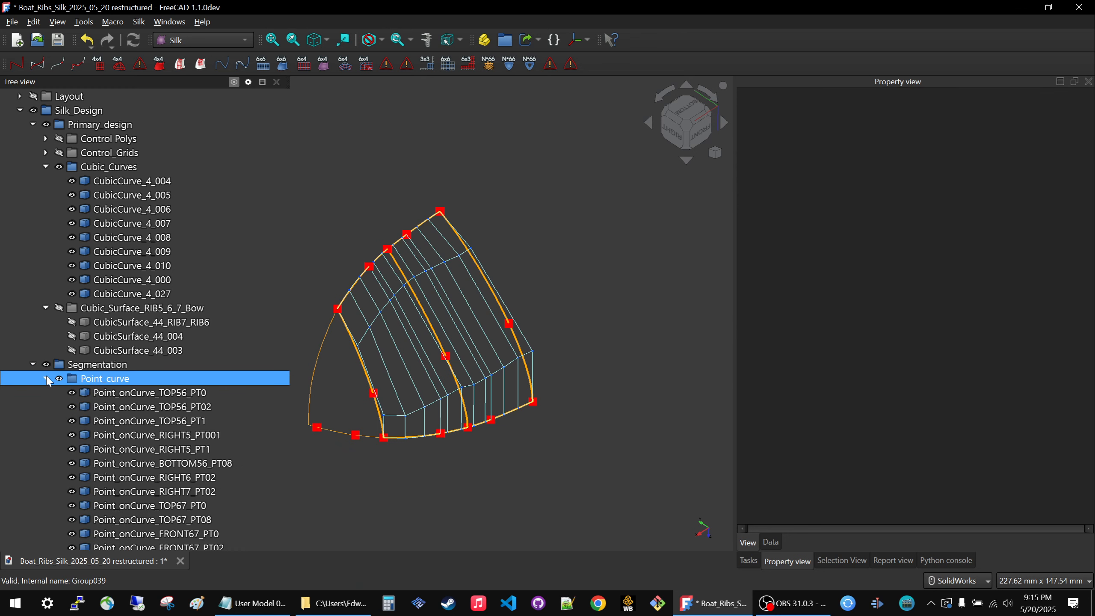
{"action": "left_click", "coordinate": [103, 378]}
{"action": "left_click", "coordinate": [103, 378]}
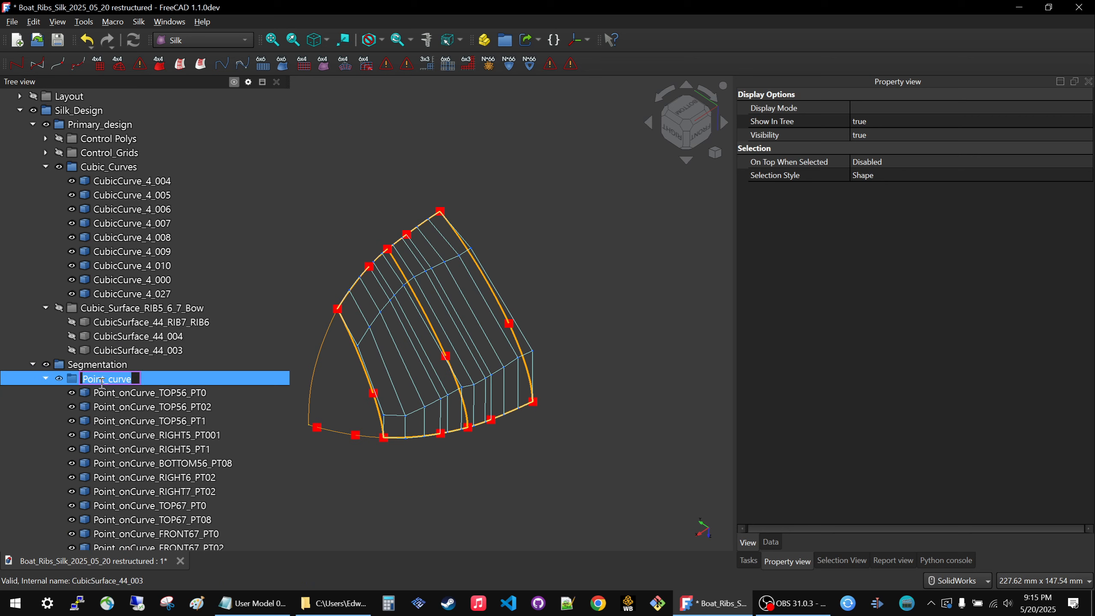
{"action": "left_click", "coordinate": [111, 378]}
{"action": "type", "text": "onC"}
{"action": "key", "text": "Delete"}
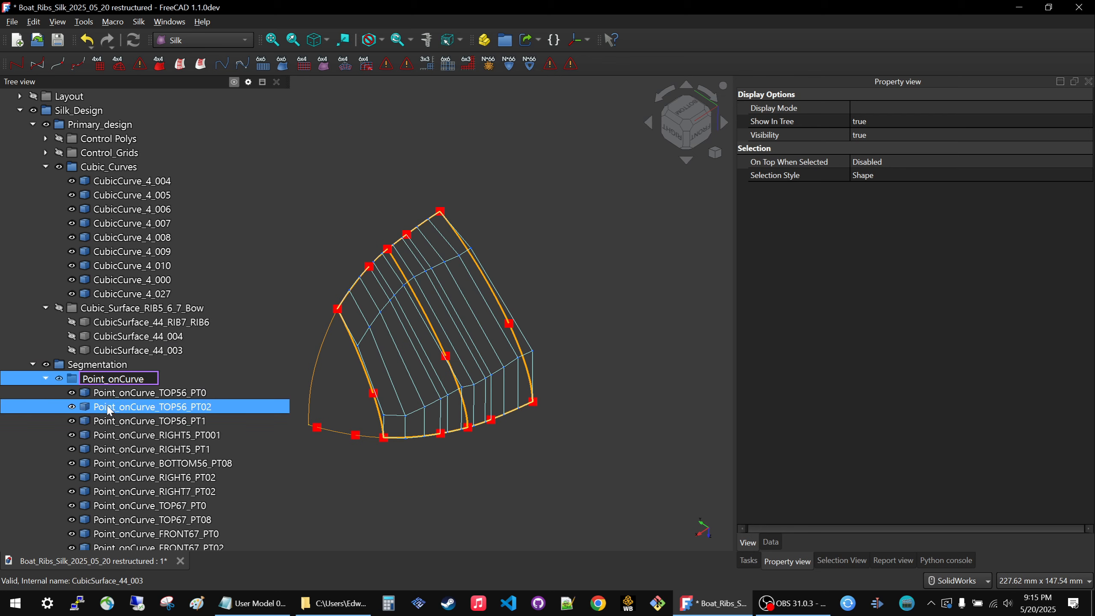
{"action": "type", "text": "s"}
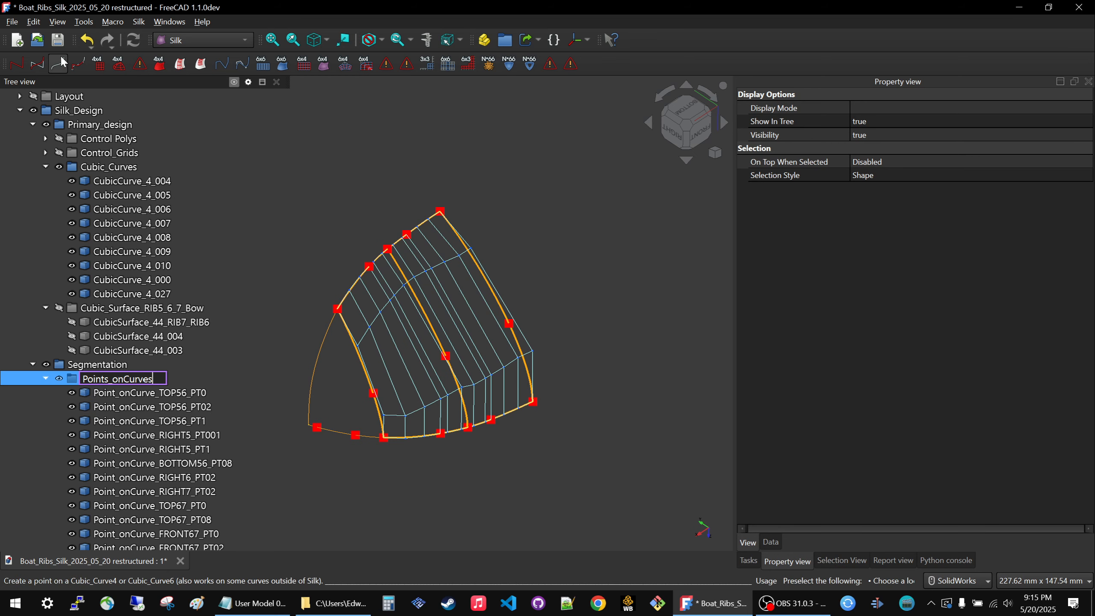
{"action": "left_click", "coordinate": [427, 501]}
Collapse Primary_design and move Point_onCurve_022 and Point_onCurve_023 into the Points_onCurves group.
{"action": "scroll", "coordinate": [110, 332], "scroll_direction": "down", "scroll_amount": 4}
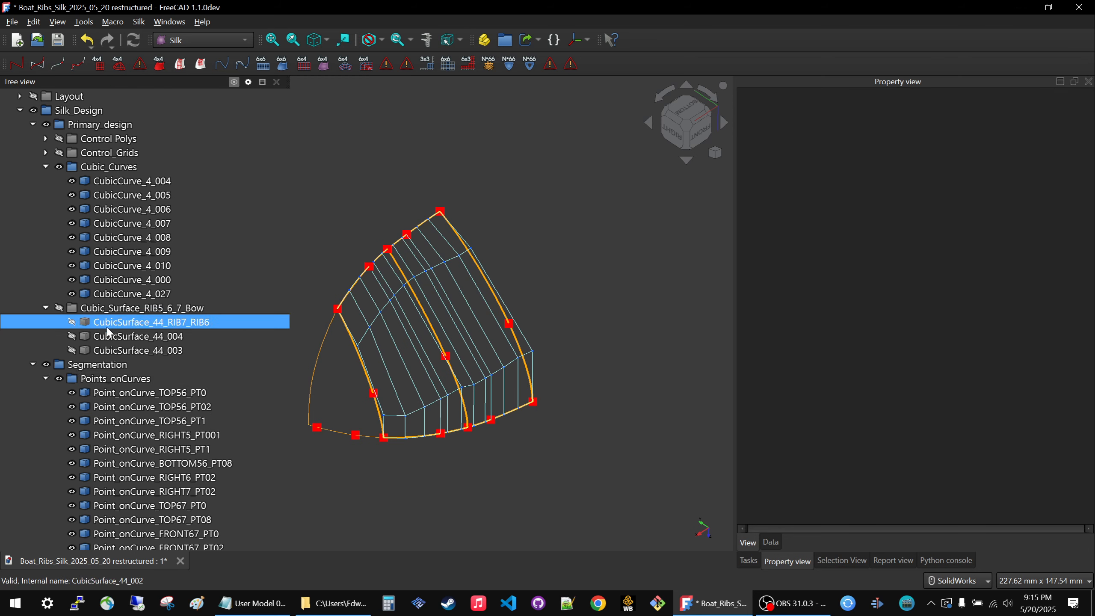
{"action": "scroll", "coordinate": [108, 332], "scroll_direction": "up", "scroll_amount": 5}
{"action": "left_click", "coordinate": [32, 152]}
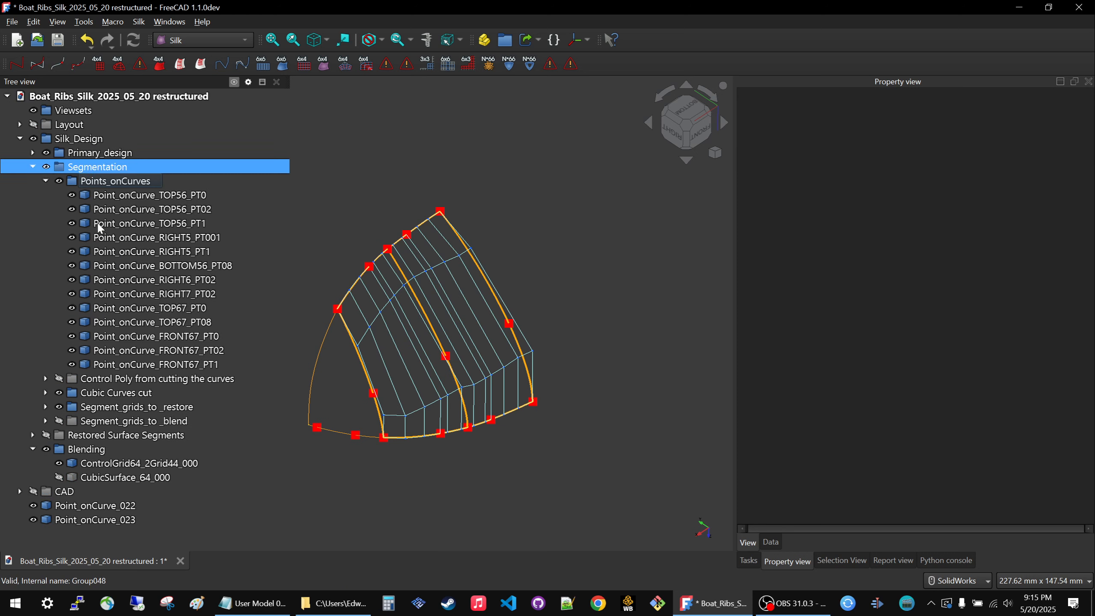
{"action": "left_click", "coordinate": [94, 505]}
{"action": "left_click", "coordinate": [92, 520], "text": "ctrl"}
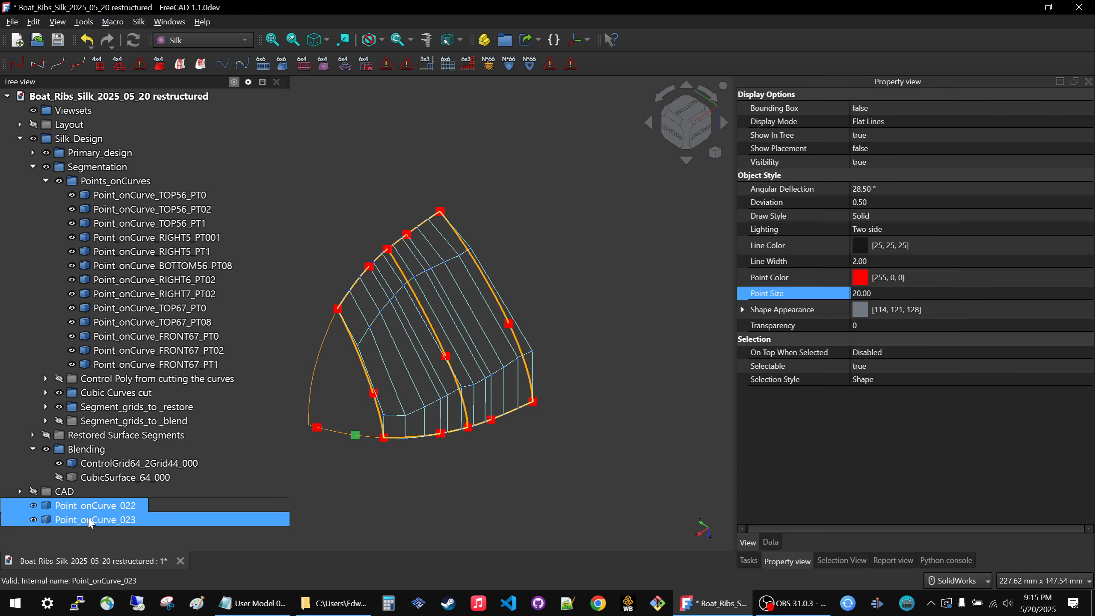
{"action": "left_click_drag", "start_coordinate": [93, 510], "coordinate": [133, 183]}
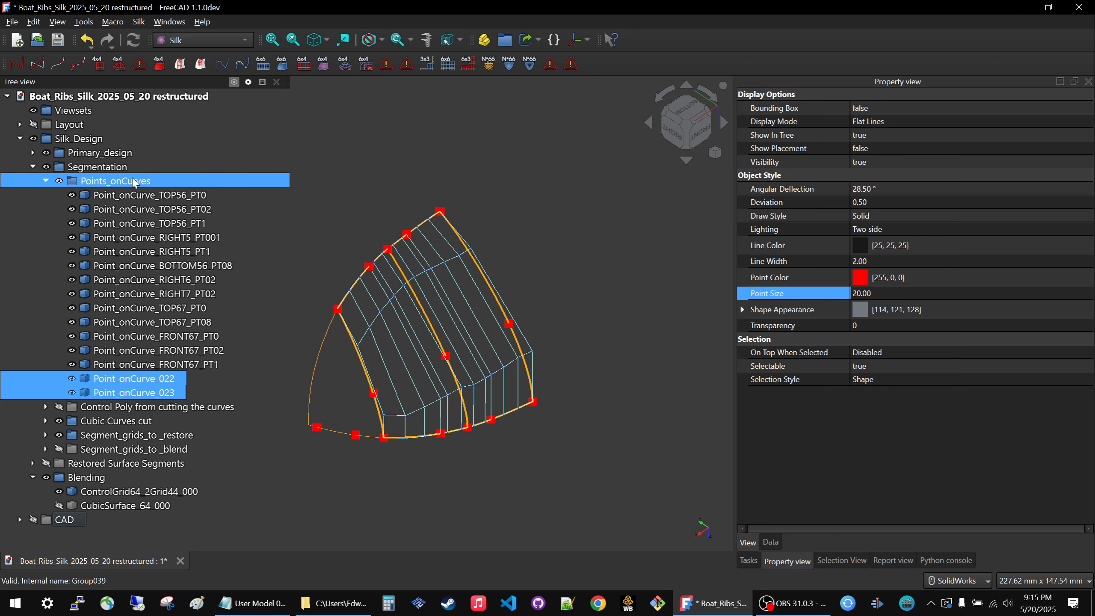
Rename Point_onCurve_022 as Point_onCurve_022_CUT.
{"action": "left_click", "coordinate": [150, 384]}
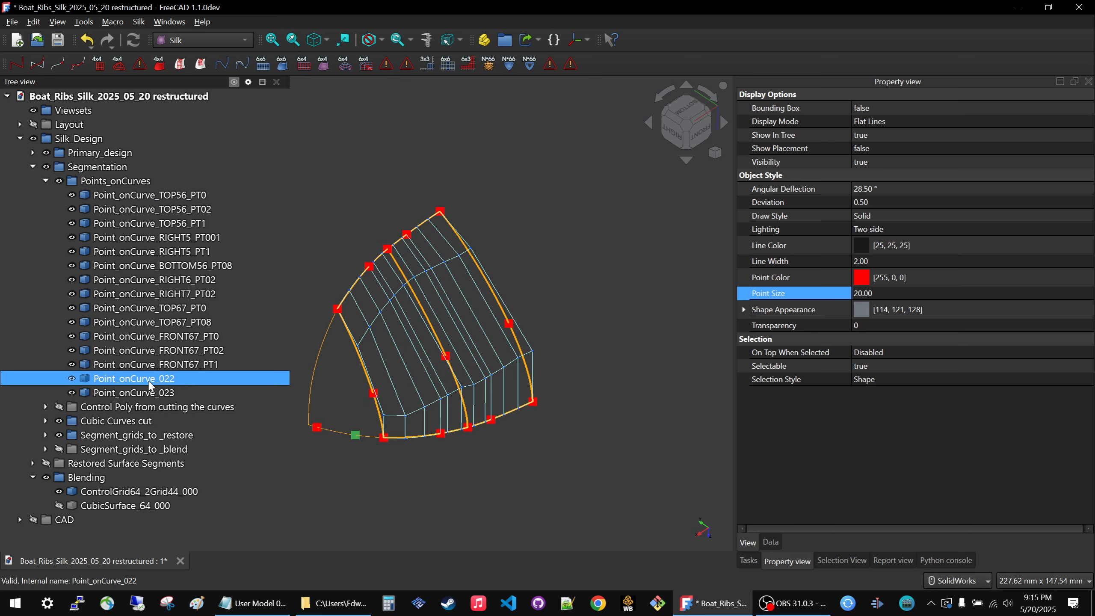
{"action": "key", "text": "F2"}
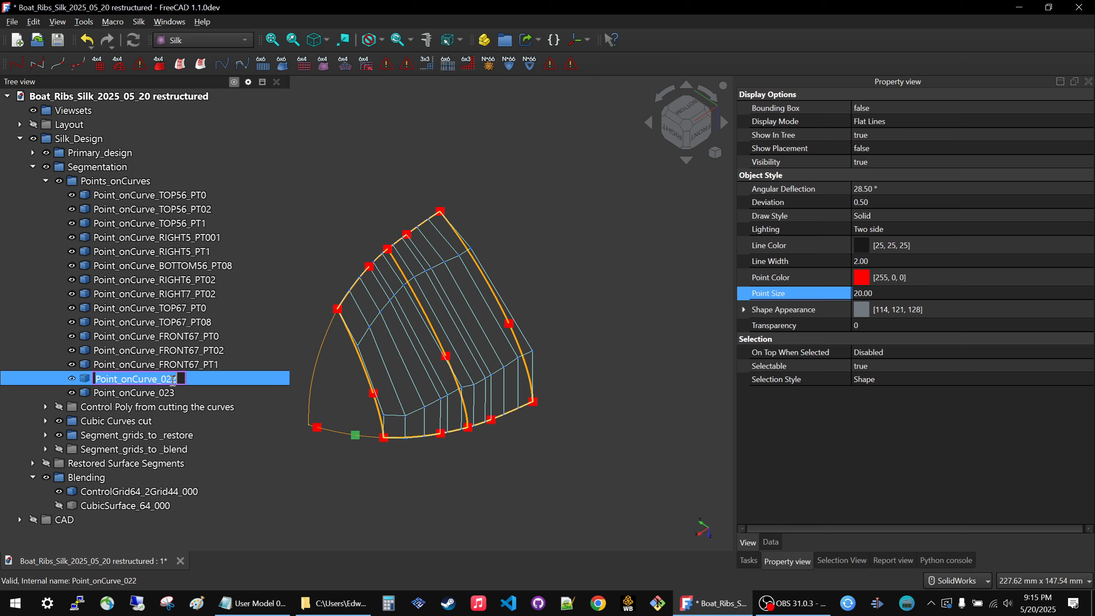
{"action": "left_click", "coordinate": [176, 379]}
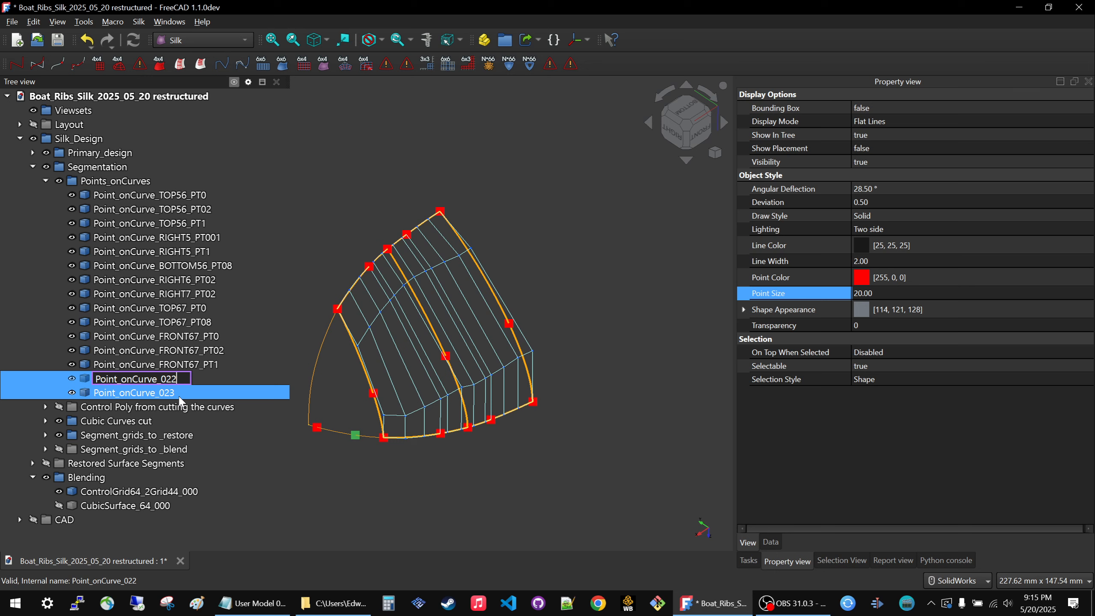
{"action": "type", "text": "_CUT"}
{"action": "key", "text": "Return"}
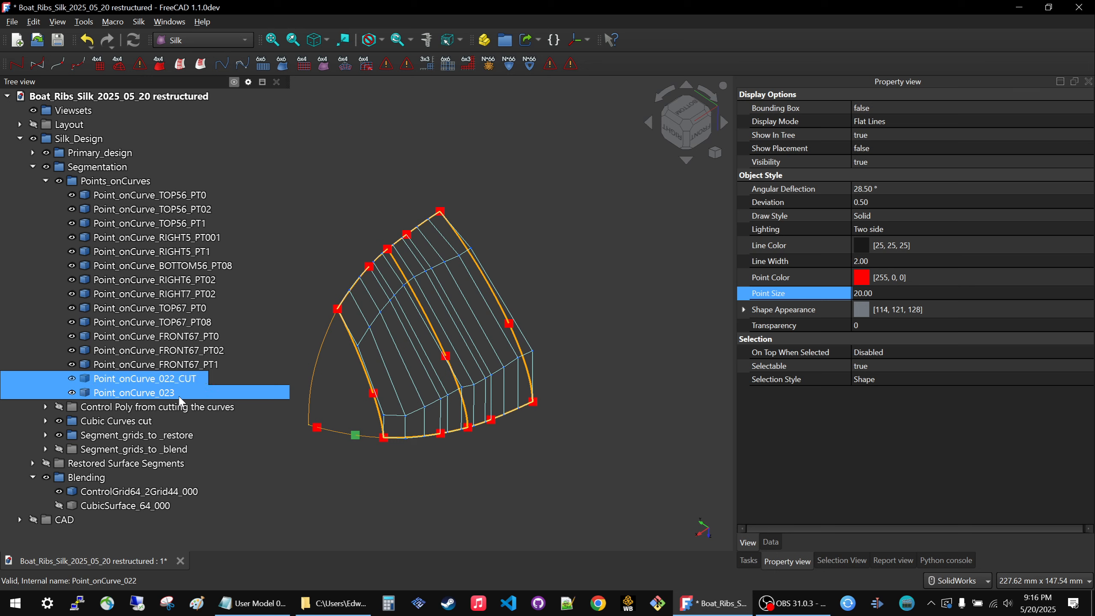
Rename Point_onCurve_023 as Point_onCurve_023_CORNER.
{"action": "left_click", "coordinate": [180, 396]}
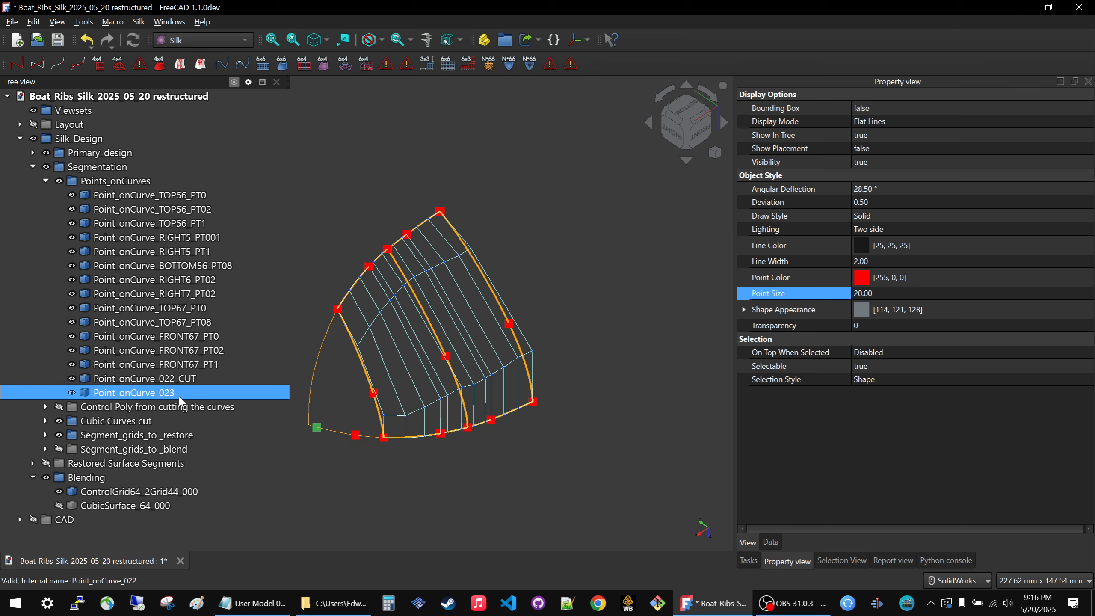
{"action": "key", "text": "F2"}
{"action": "key", "text": "Right"}
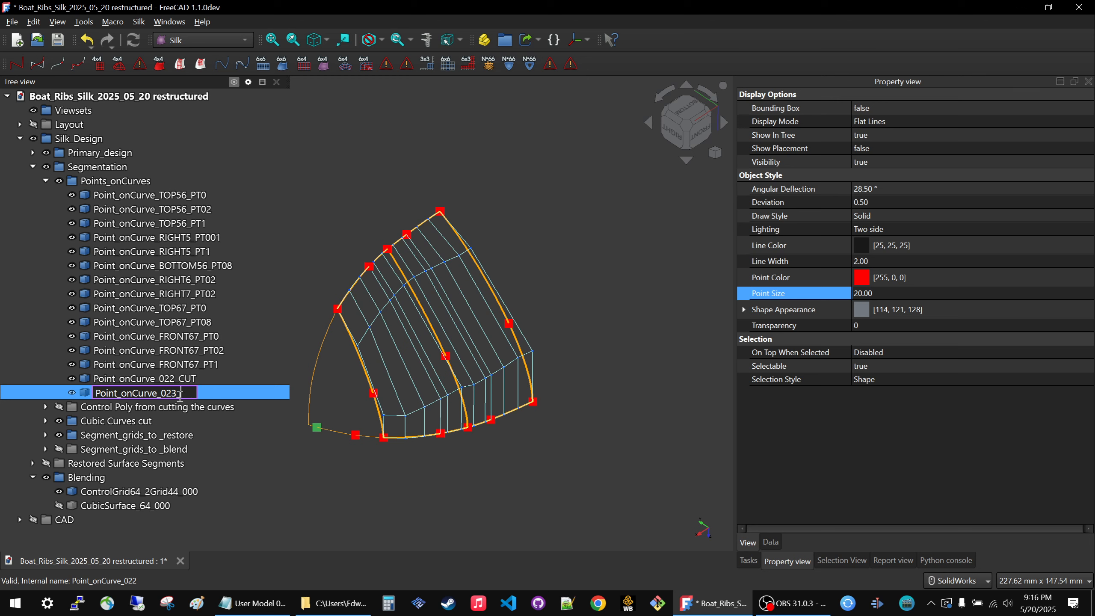
{"action": "type", "text": "_cornER"}
{"action": "key", "text": "Return"}
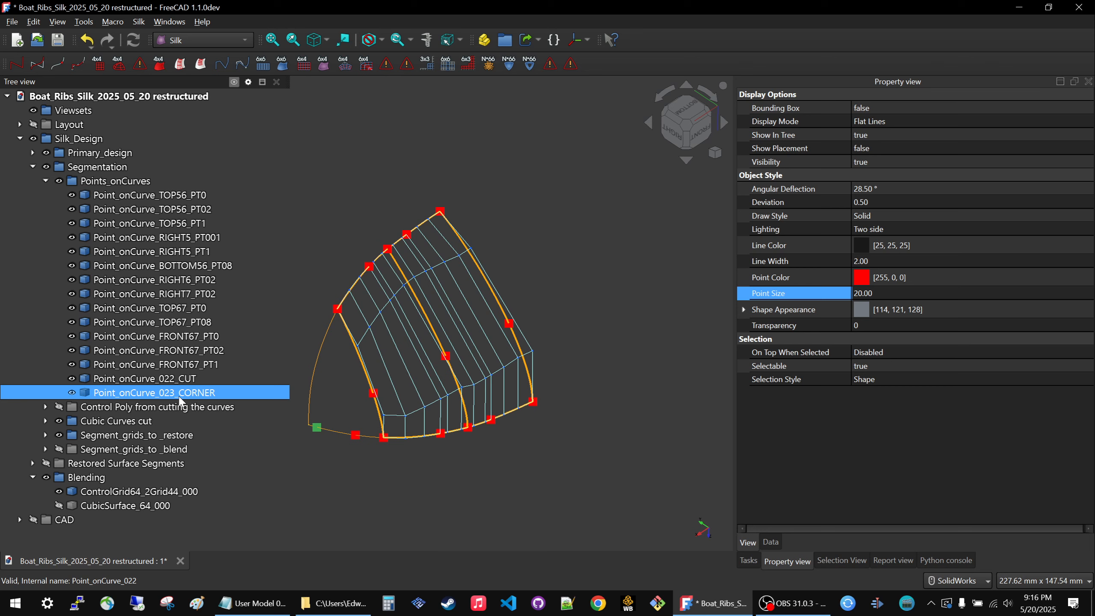
{"action": "left_click", "coordinate": [169, 196], "text": "ctrl"}
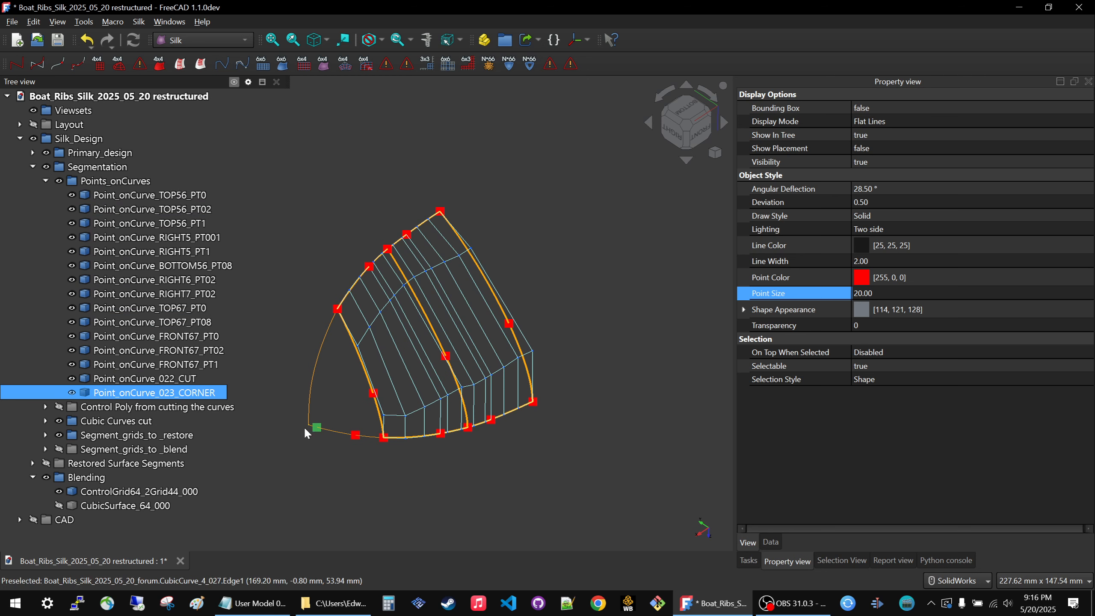
Set the u parameter of Point_onCurve_023_CORNER to 0, placing it at the end of CubicCurve_4_000.
{"action": "left_click", "coordinate": [357, 456]}
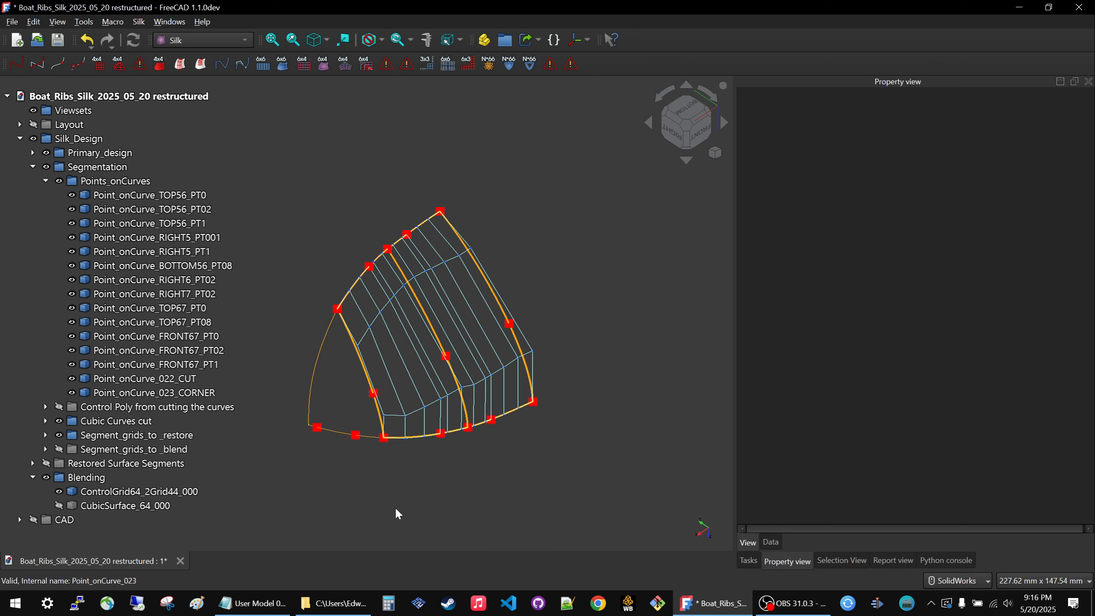
{"action": "left_click", "coordinate": [316, 426]}
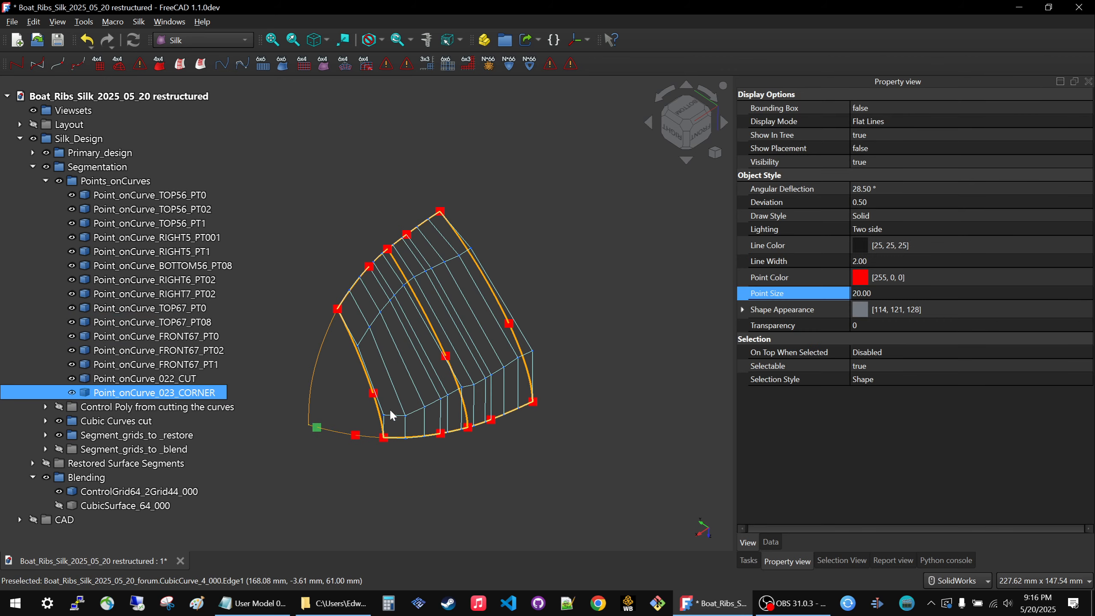
{"action": "left_click", "coordinate": [771, 542]}
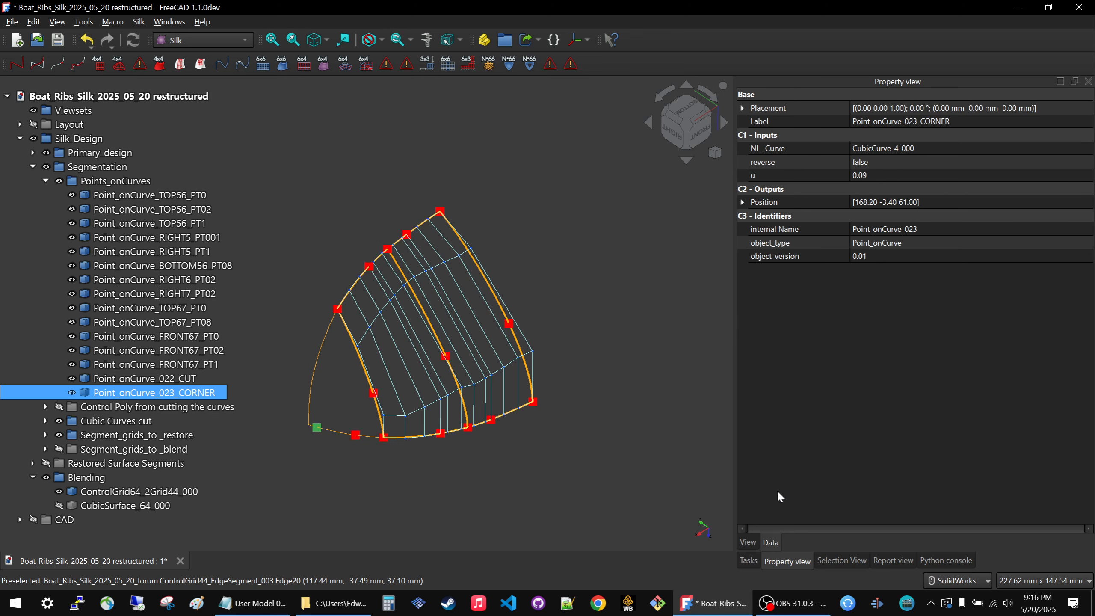
{"action": "left_click", "coordinate": [907, 176]}
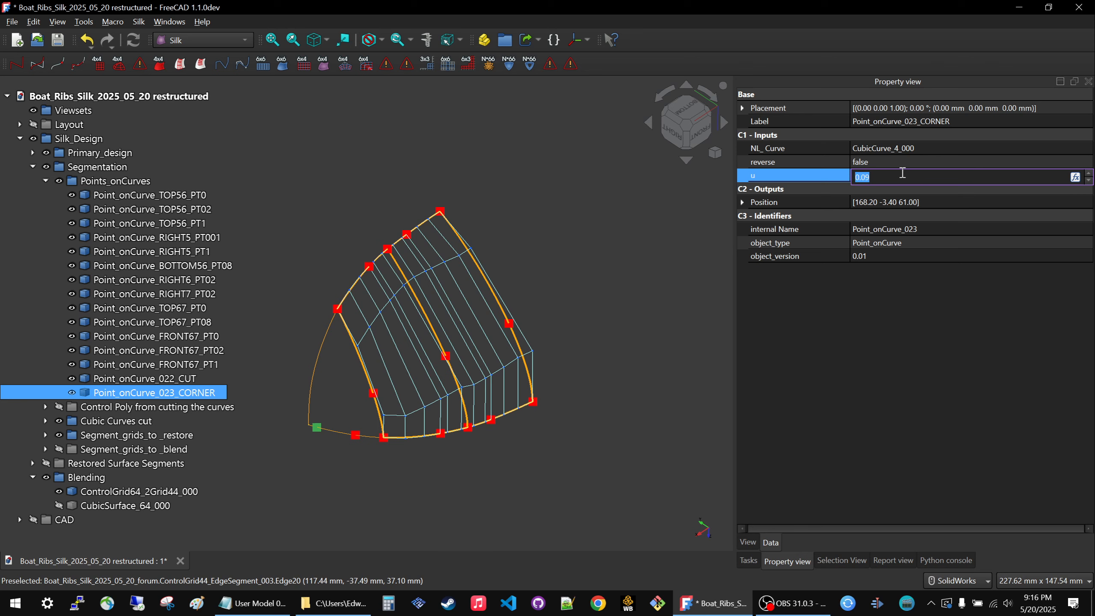
{"action": "key", "text": "Return"}
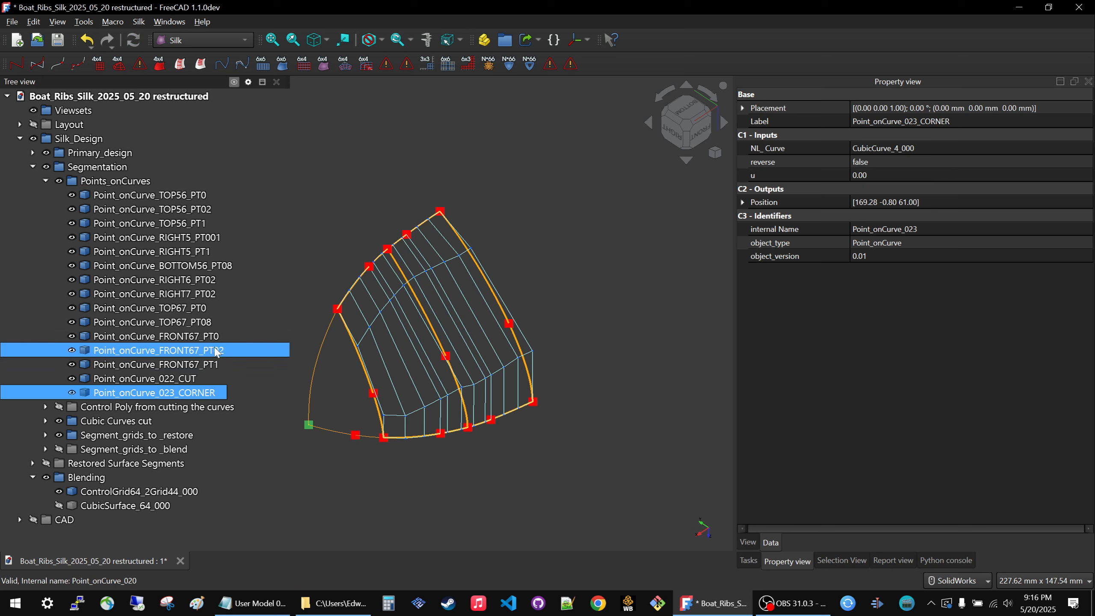
Set the u parameter of Point_onCurve_022_CUT to 0.5.
{"action": "left_click", "coordinate": [145, 378]}
{"action": "left_click", "coordinate": [801, 178]}
{"action": "left_click", "coordinate": [882, 175]}
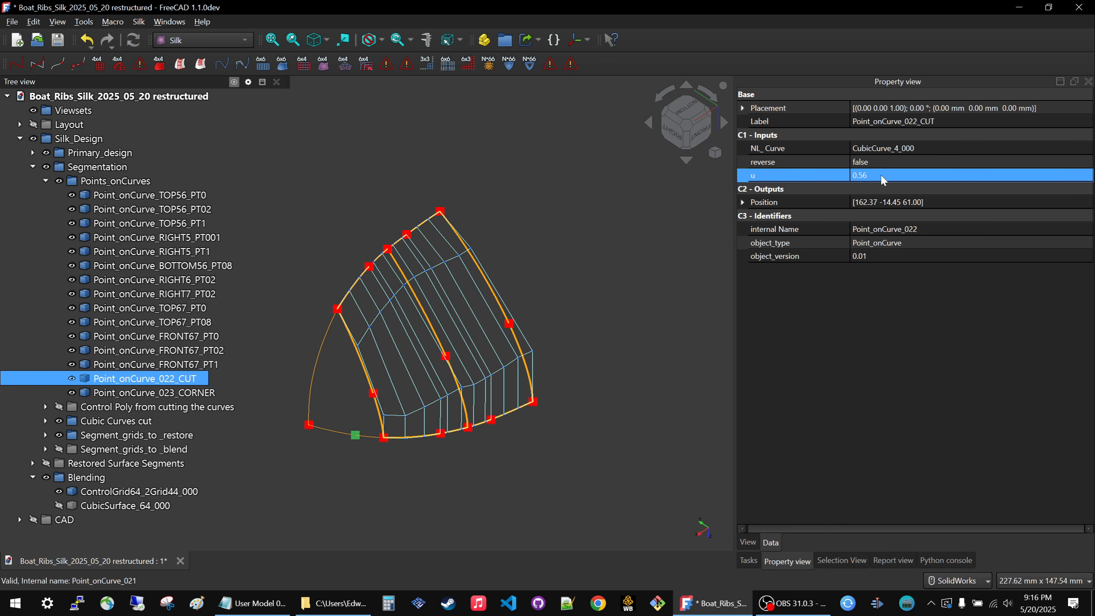
{"action": "type", "text": "0.5"}
{"action": "key", "text": "Return"}
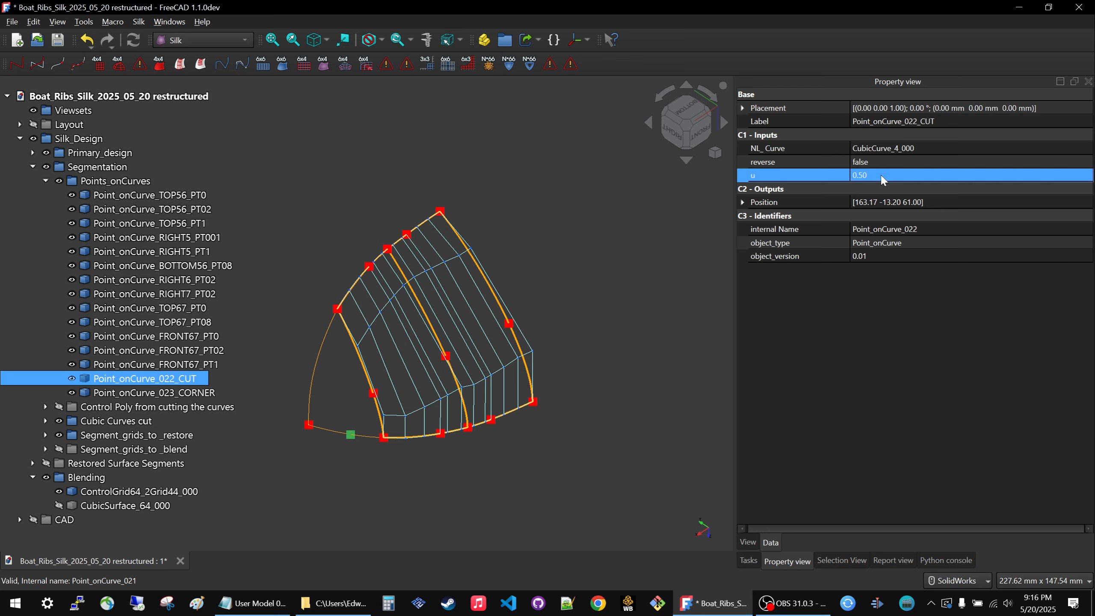
{"action": "left_click", "coordinate": [605, 269]}
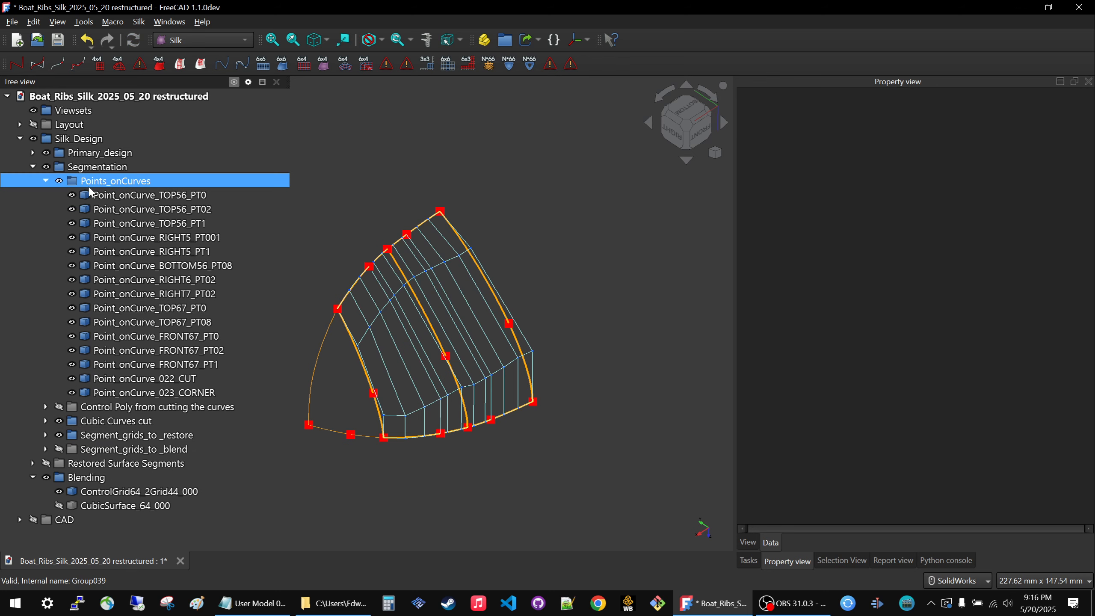
Hide the Cubic Curves cut and Segment_grids_to_restore groups.
{"action": "left_click", "coordinate": [121, 425]}
{"action": "key", "text": "space"}
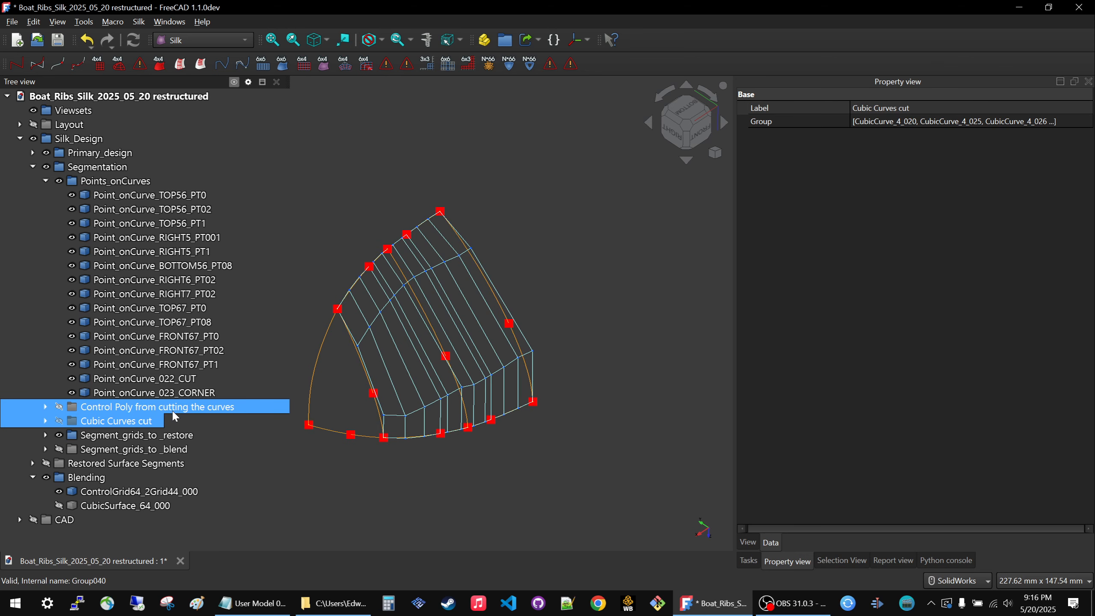
{"action": "left_click", "coordinate": [102, 435]}
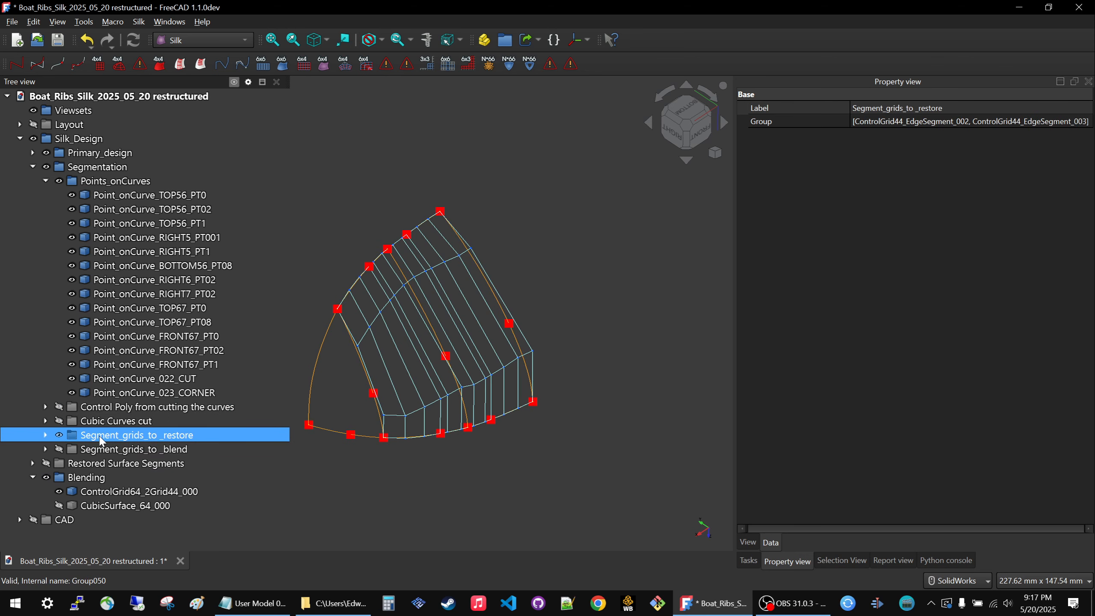
{"action": "key", "text": "space"}
{"action": "left_click", "coordinate": [392, 370]}
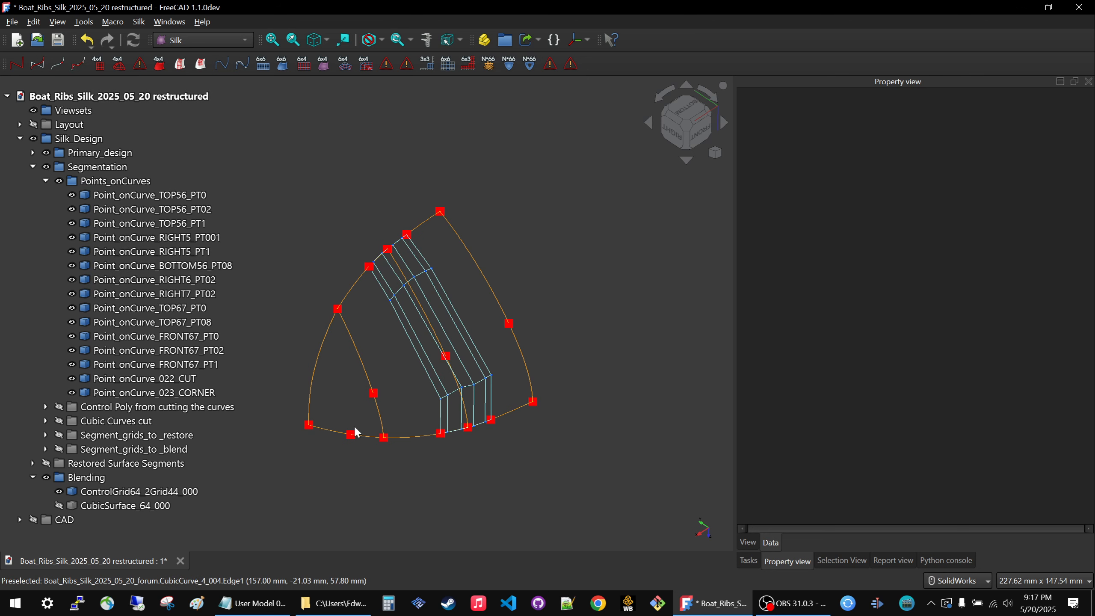
Create a ControlPoly4 segment of CubicCurve_4_000 between Point_onCurve_022_CUT and Point_onCurve_023_CORNER.
{"action": "left_click", "coordinate": [343, 436]}
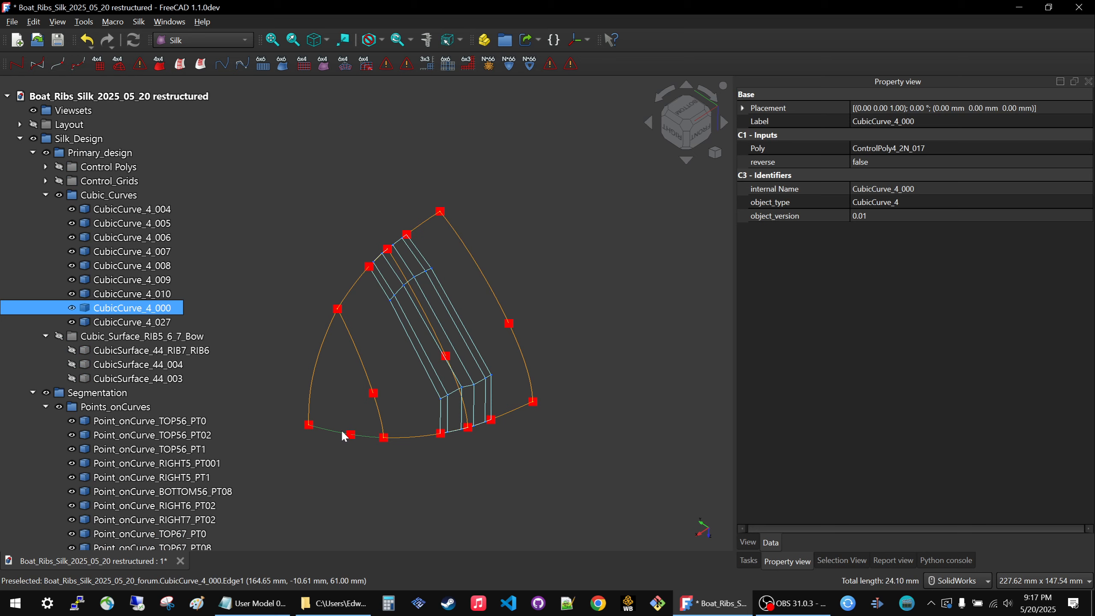
{"action": "scroll", "coordinate": [163, 402], "scroll_direction": "down", "scroll_amount": 5}
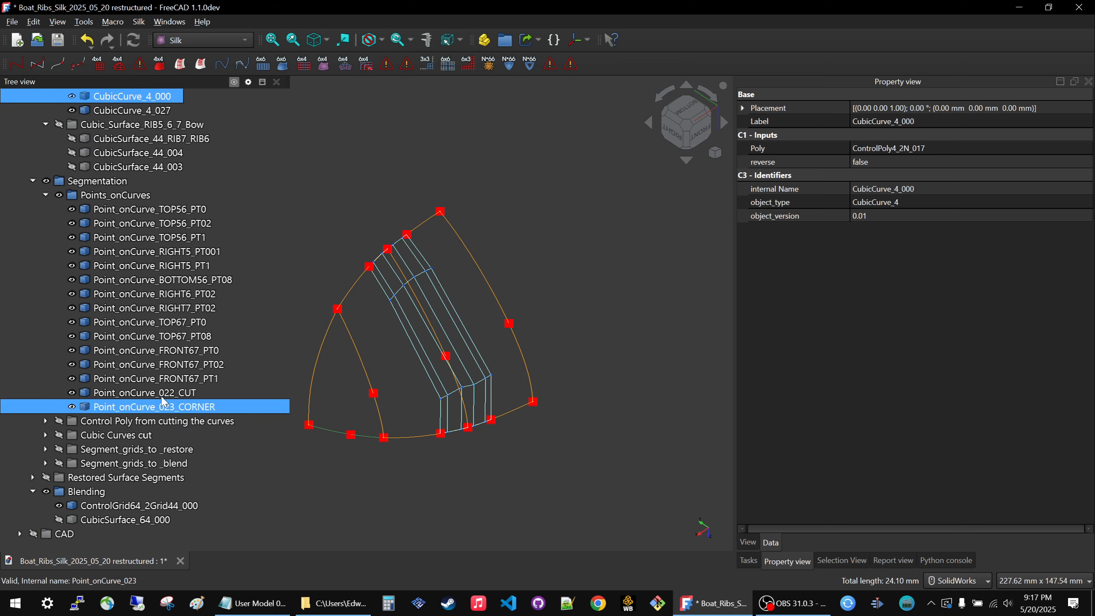
{"action": "left_click", "coordinate": [162, 393], "text": "ctrl"}
{"action": "left_click", "coordinate": [161, 407], "text": "ctrl"}
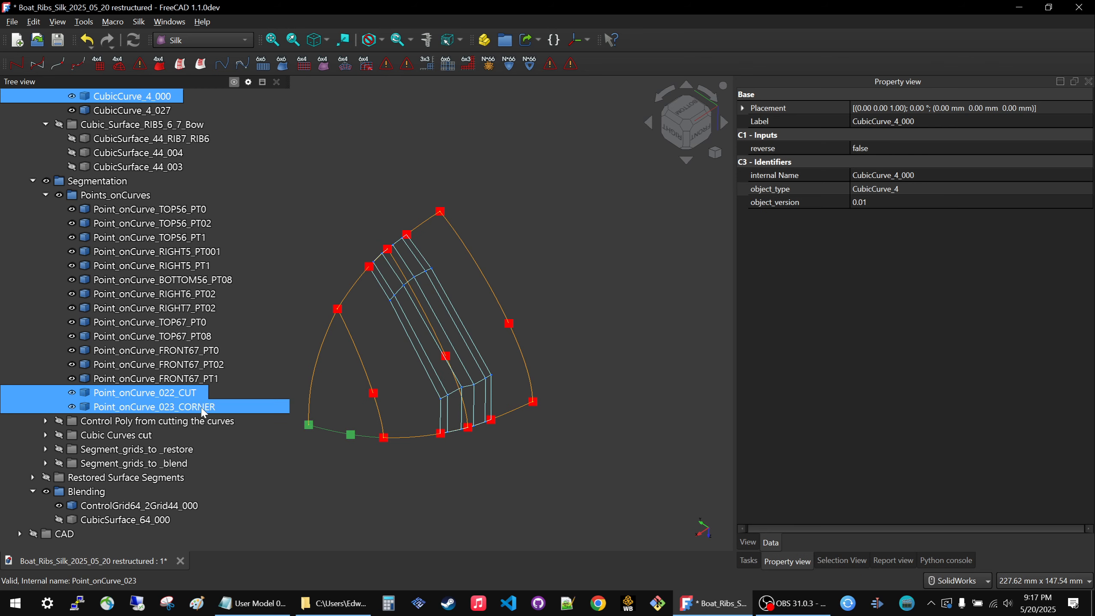
{"action": "left_click", "coordinate": [78, 65]}
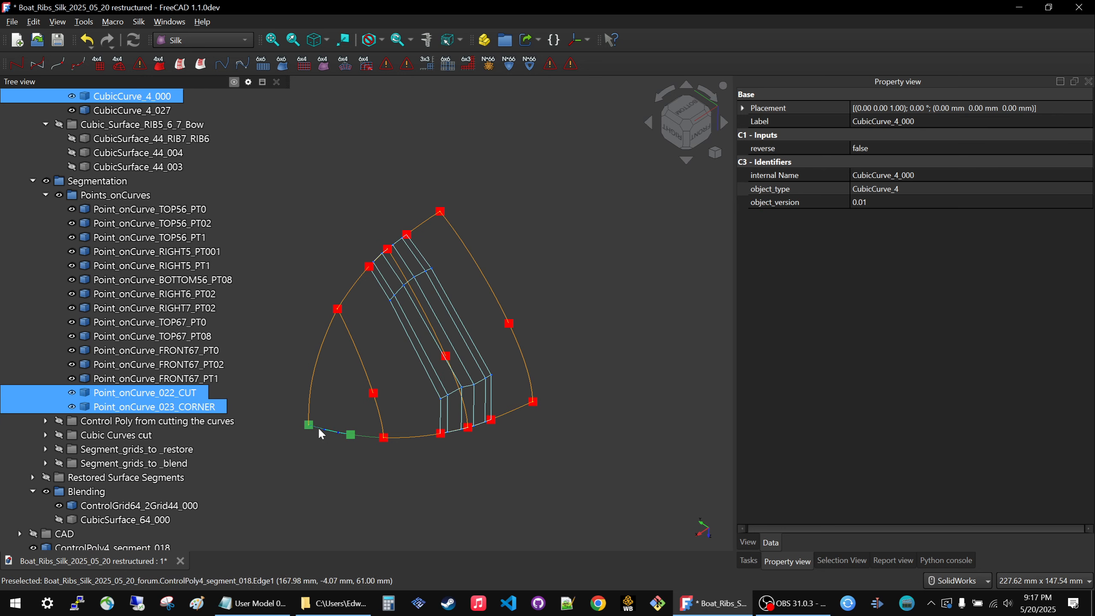
{"action": "left_click", "coordinate": [367, 444]}
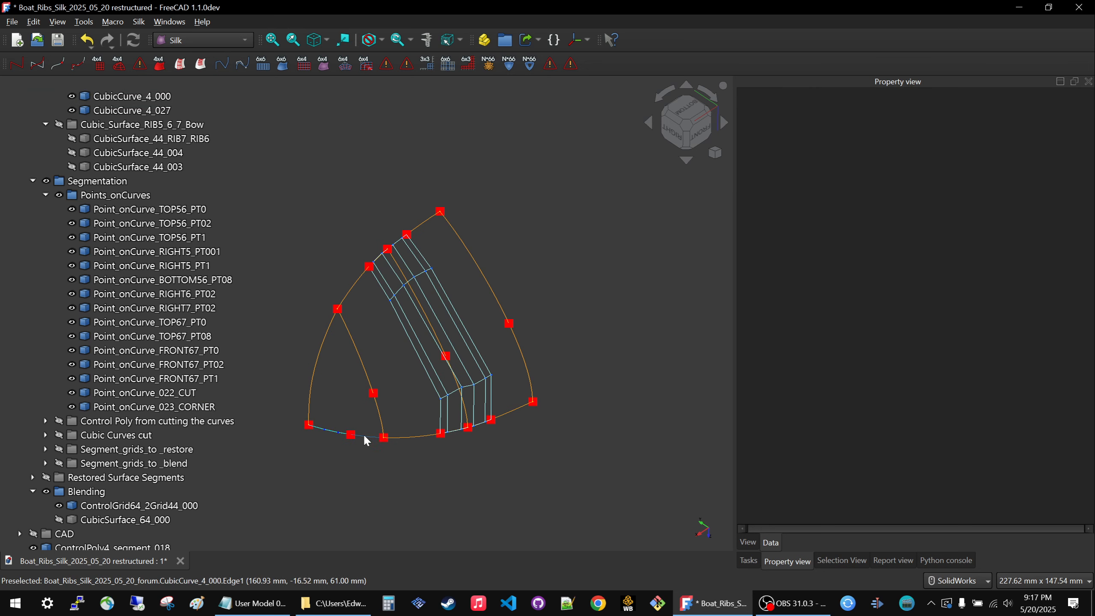
Create a second ControlPoly4 segment of CubicCurve_4_000 between Point_onCurve_022_CUT and Point_onCurve_TOP67_PT0.
{"action": "left_click", "coordinate": [365, 438]}
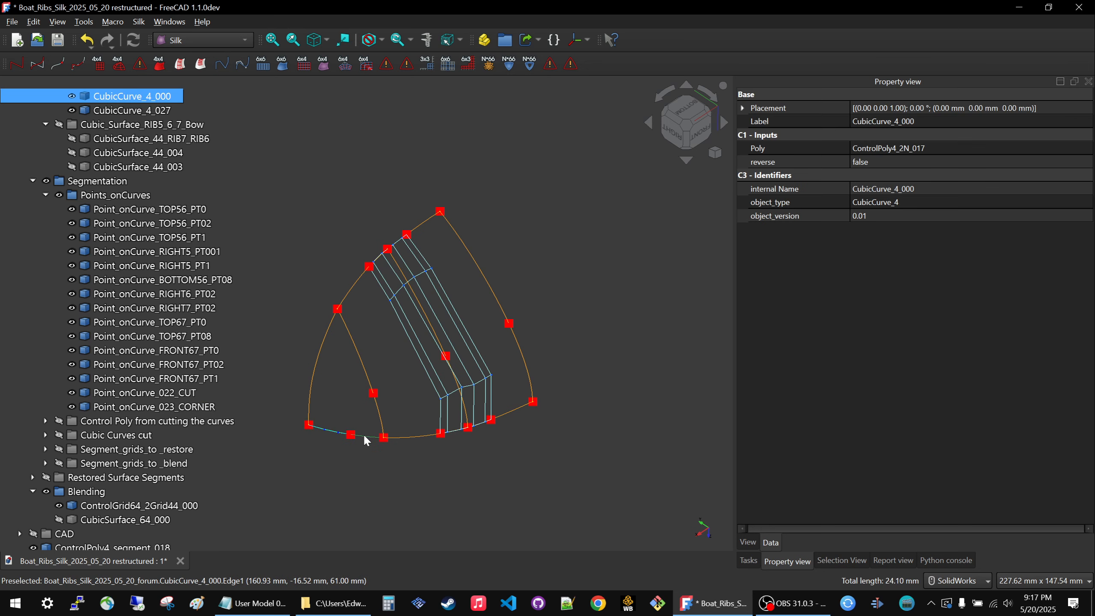
{"action": "left_click", "coordinate": [172, 394], "text": "ctrl"}
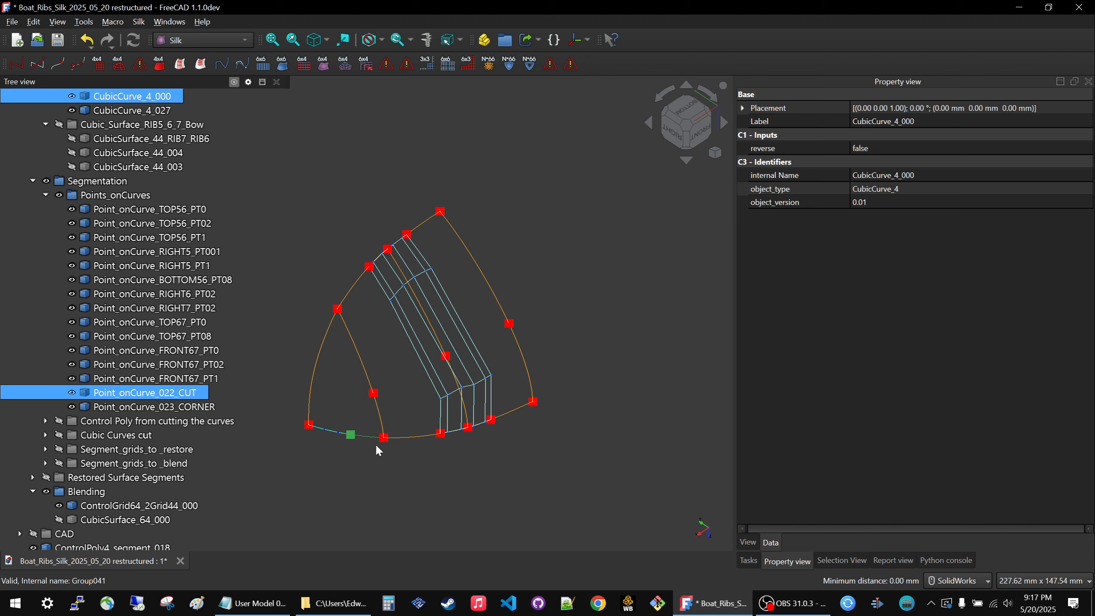
{"action": "scroll", "coordinate": [386, 442], "scroll_direction": "up", "scroll_amount": 5}
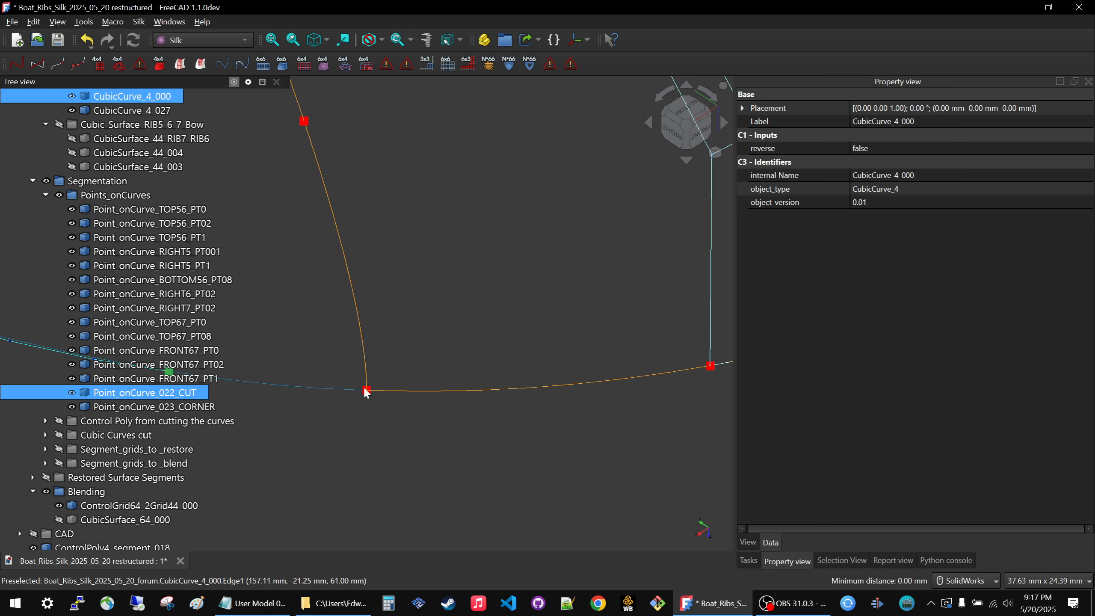
{"action": "scroll", "coordinate": [441, 422], "scroll_direction": "down", "scroll_amount": 5}
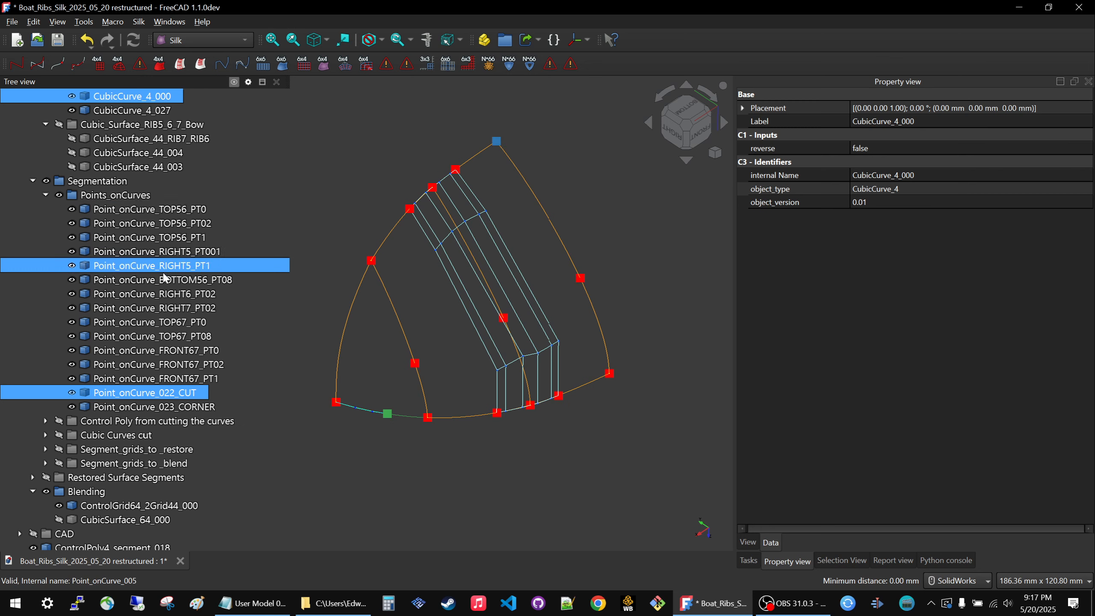
{"action": "left_click", "coordinate": [176, 327], "text": "ctrl"}
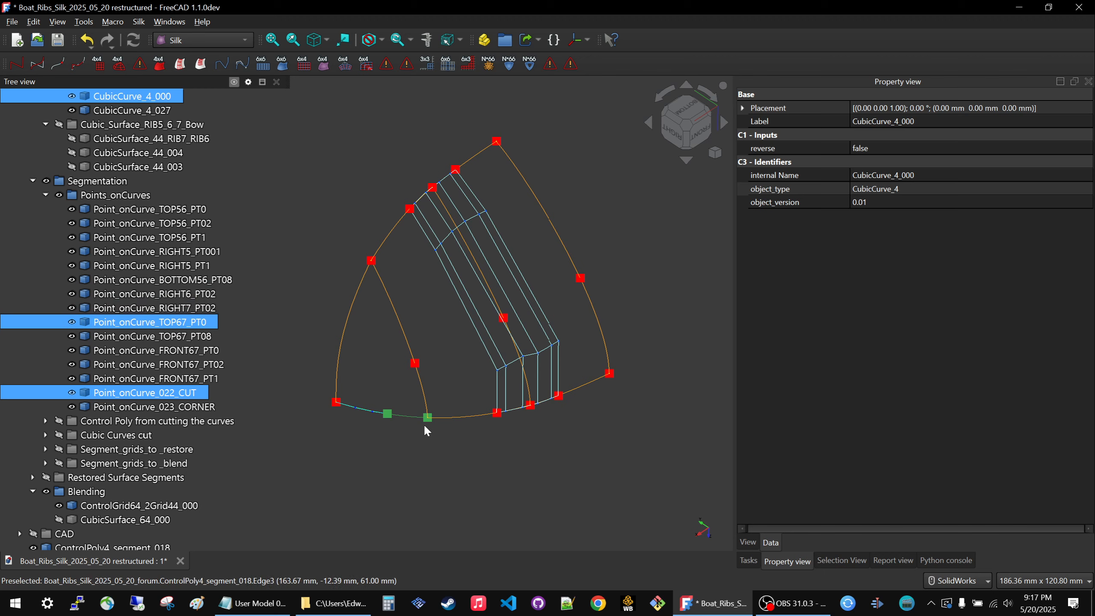
{"action": "left_click", "coordinate": [80, 67]}
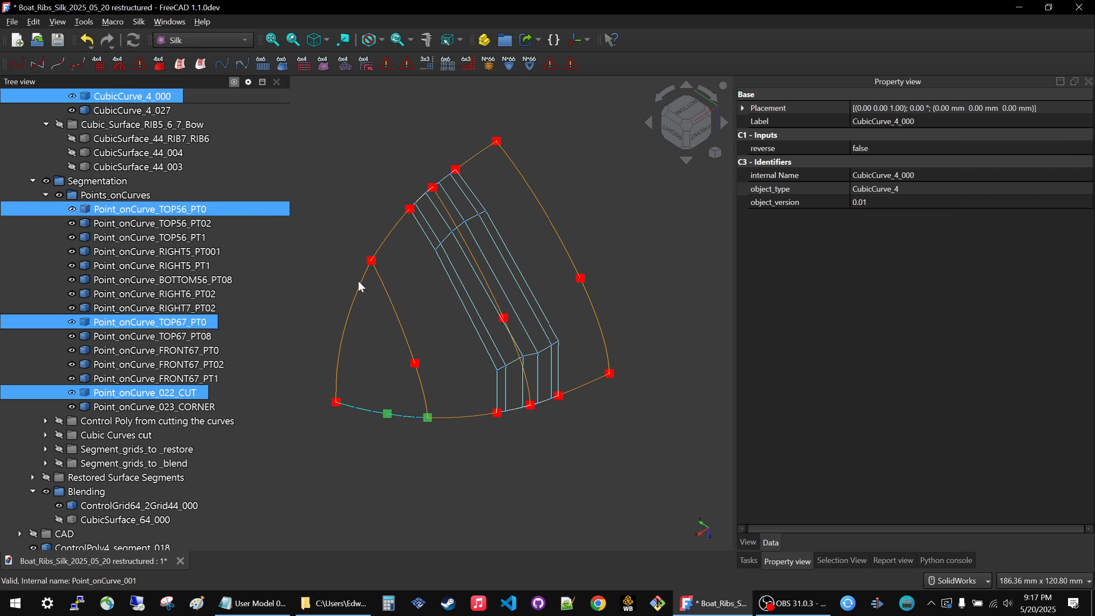
{"action": "left_click", "coordinate": [350, 215]}
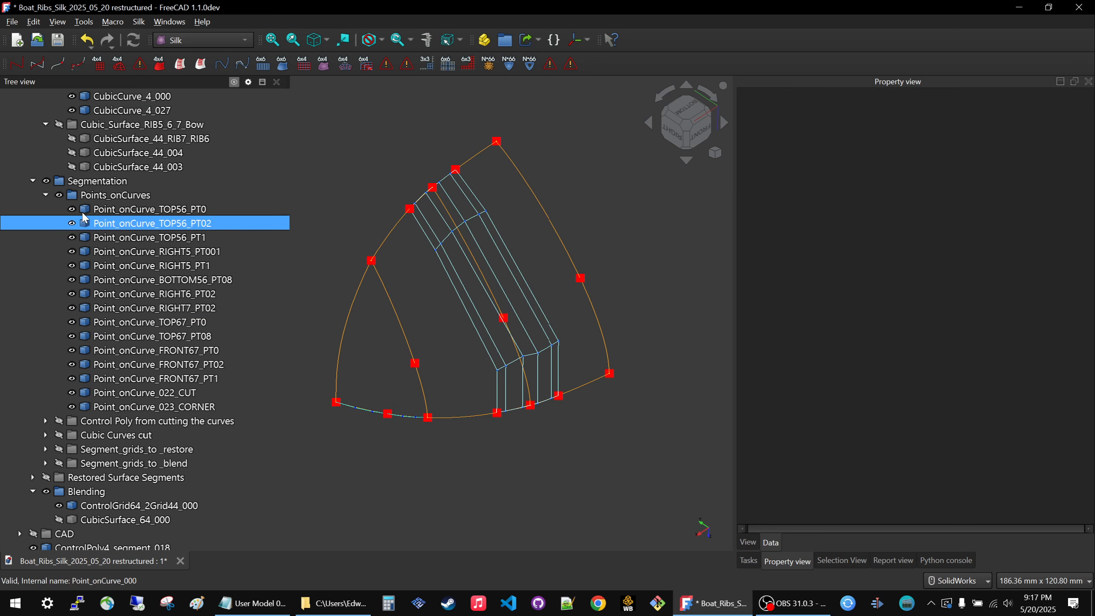
Collapse the Points_onCurves and Cubic_Curves groups in the model tree.
{"action": "left_click", "coordinate": [45, 195]}
{"action": "left_click", "coordinate": [214, 324]}
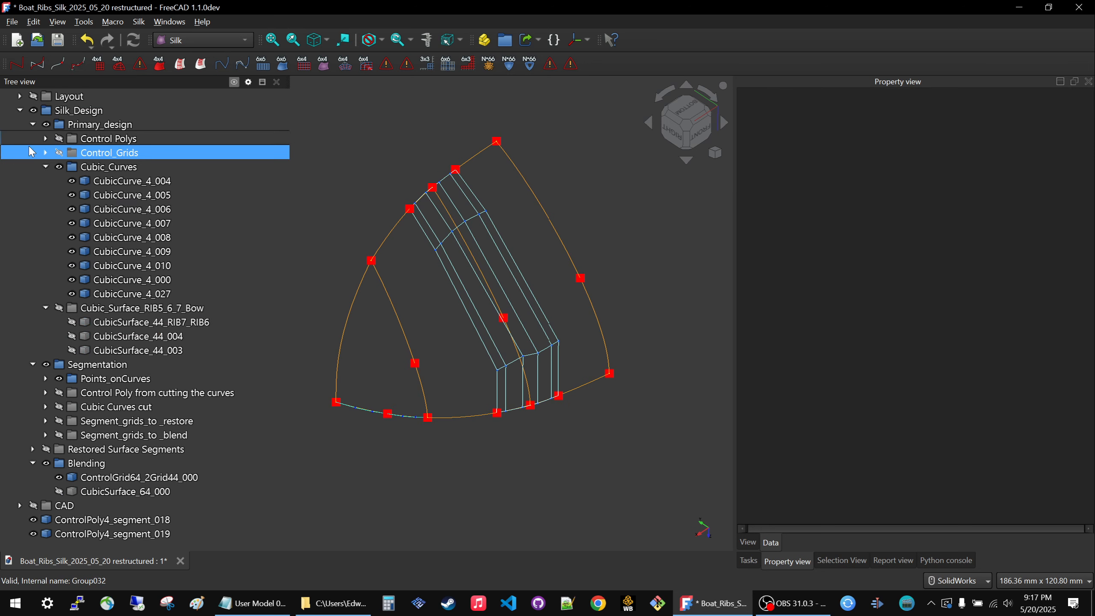
{"action": "left_click", "coordinate": [45, 166]}
{"action": "left_click", "coordinate": [186, 438]}
Create a CubicCurve_4 from each of the two new segments, ControlPoly4_segment_018 and ControlPoly4_segment_019.
{"action": "left_click", "coordinate": [146, 421]}
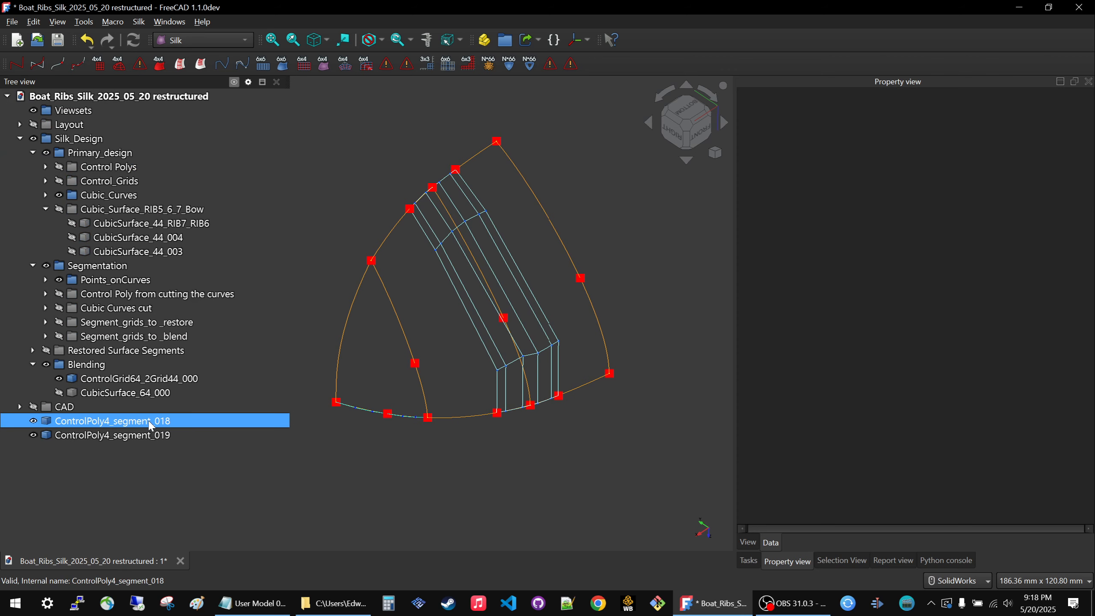
{"action": "left_click", "coordinate": [125, 295]}
{"action": "left_click", "coordinate": [97, 421]}
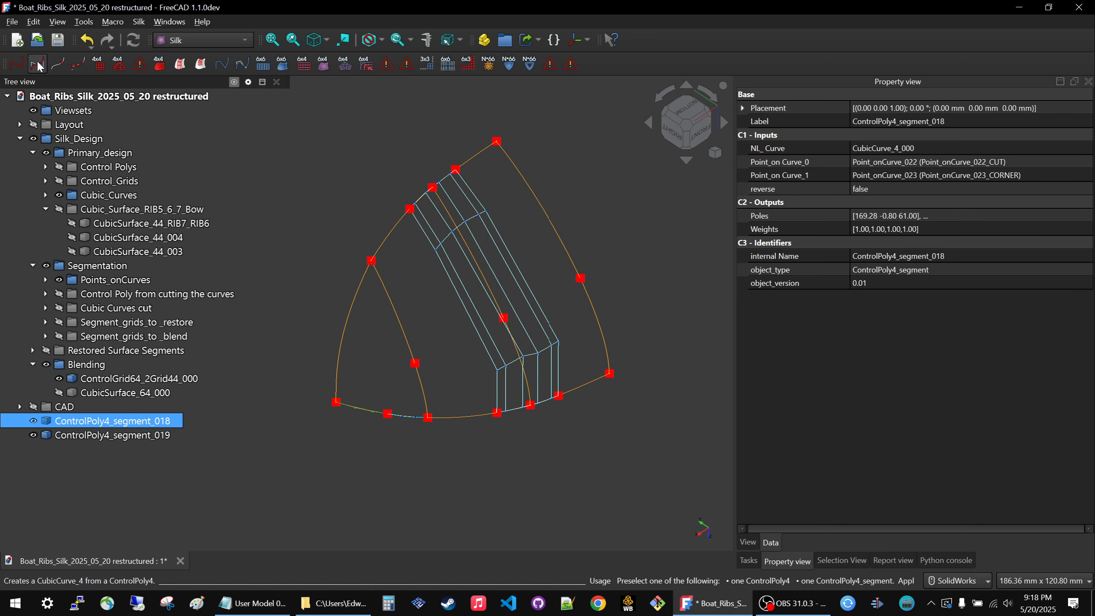
{"action": "left_click", "coordinate": [37, 64]}
{"action": "left_click", "coordinate": [99, 434]}
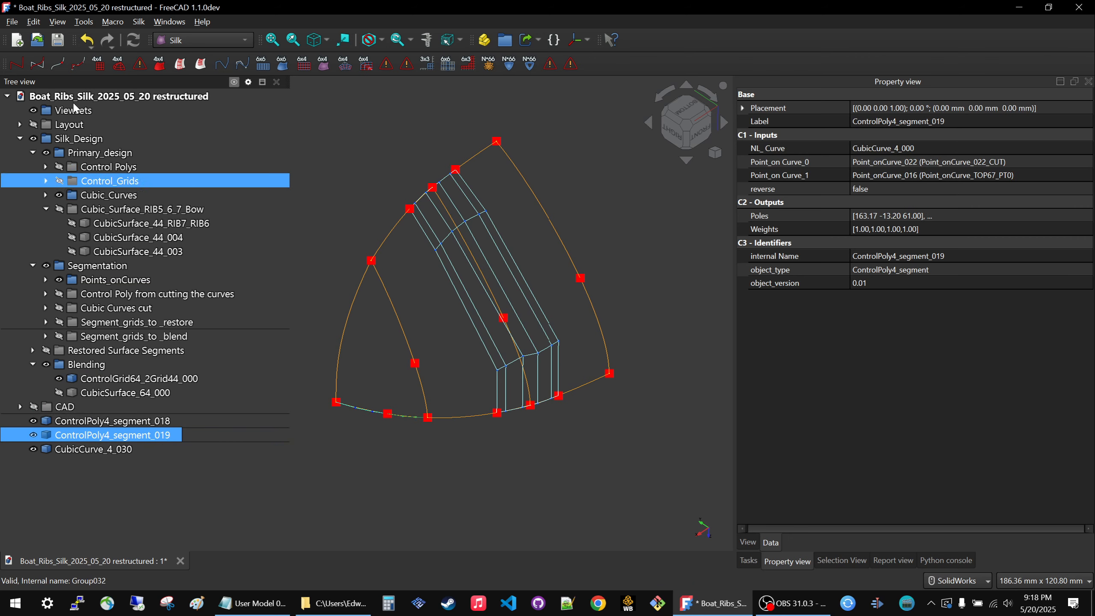
{"action": "left_click", "coordinate": [40, 59]}
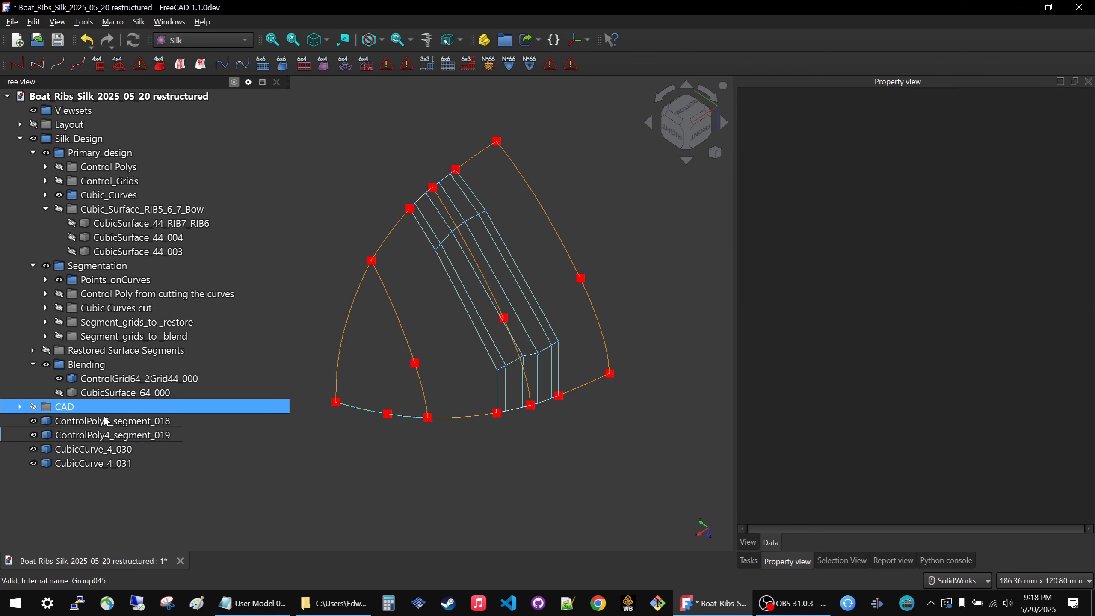
Set the line width to 4 and the point size to 5 for CubicCurve_4_030 and CubicCurve_4_031.
{"action": "left_click", "coordinate": [73, 450]}
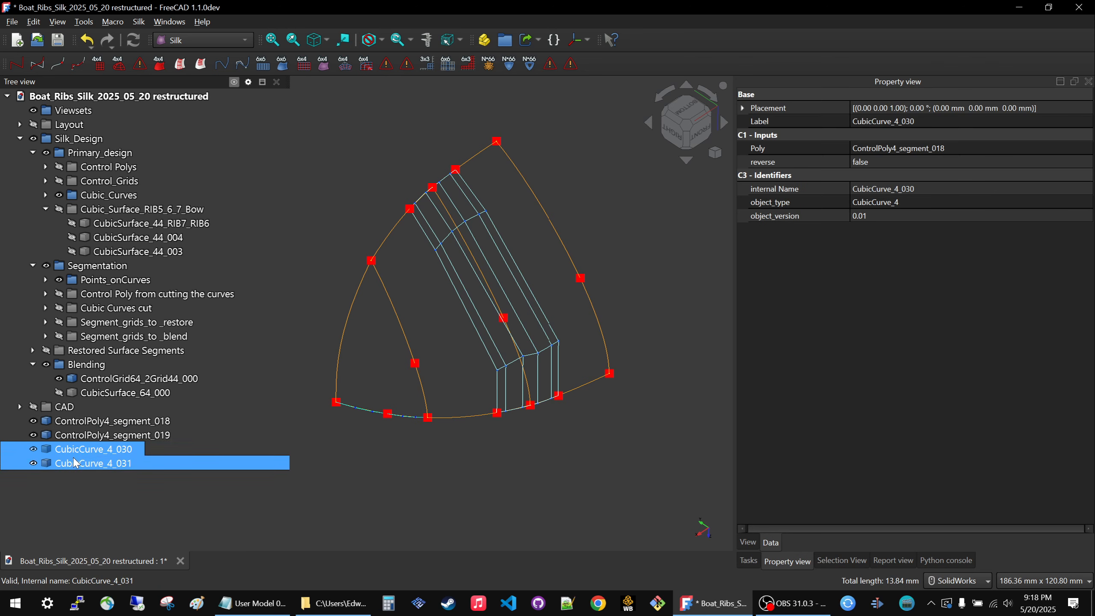
{"action": "left_click", "coordinate": [75, 463], "text": "ctrl"}
{"action": "left_click", "coordinate": [749, 541]}
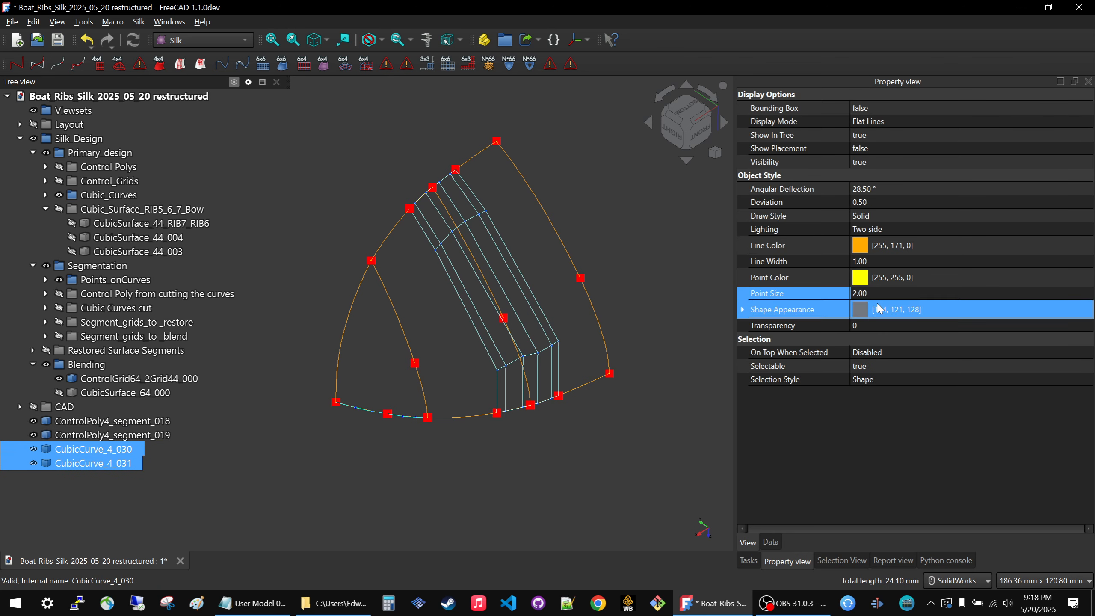
{"action": "left_click", "coordinate": [909, 260]}
{"action": "type", "text": "4"}
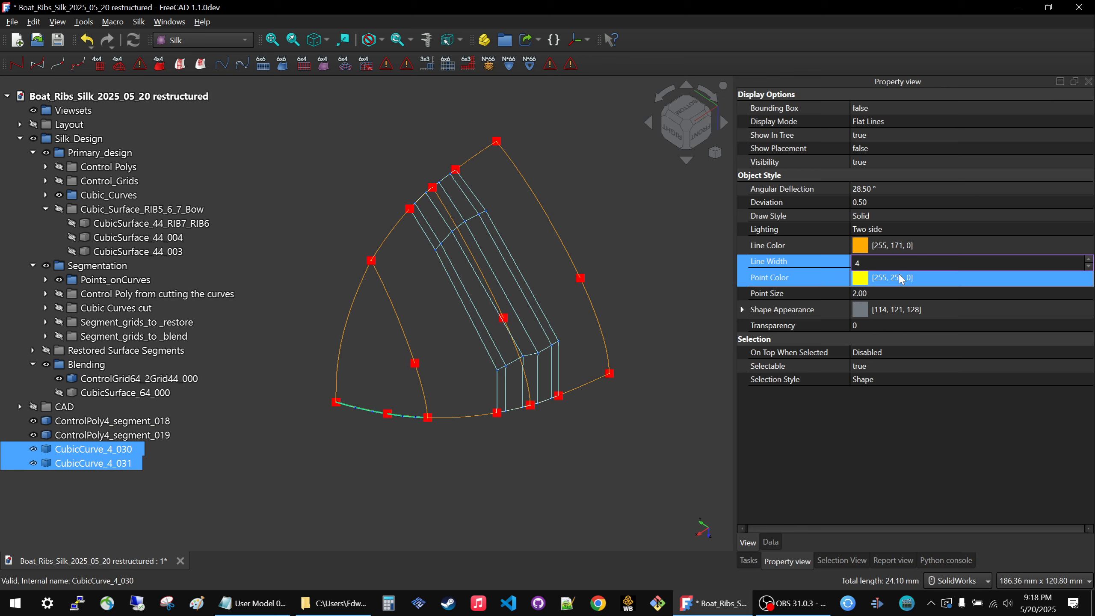
{"action": "left_click", "coordinate": [899, 296]}
{"action": "type", "text": "5"}
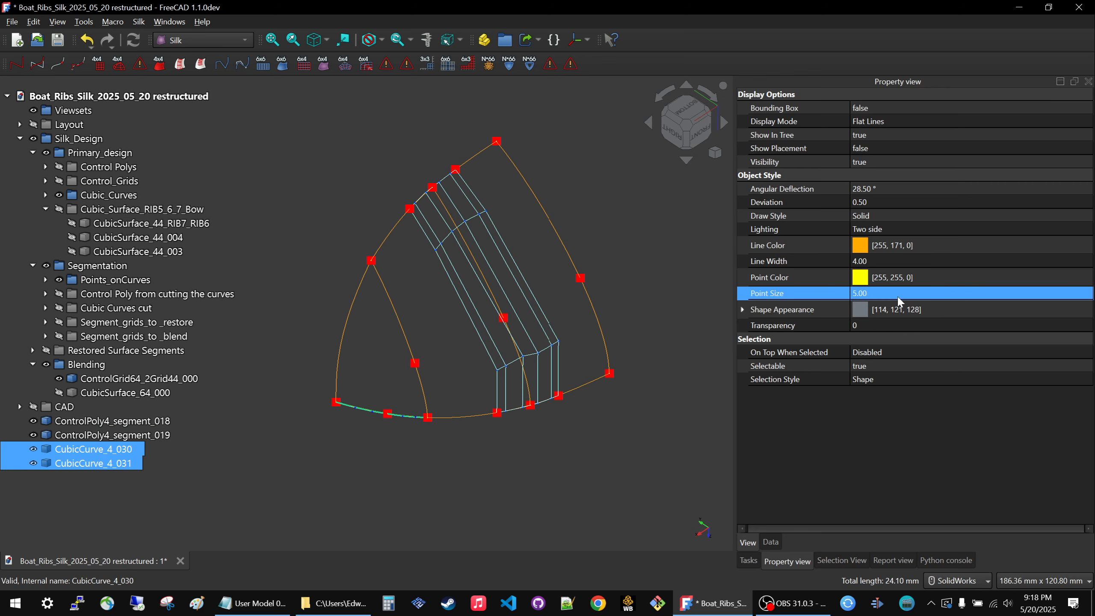
{"action": "key", "text": "Return"}
{"action": "left_click", "coordinate": [367, 495]}
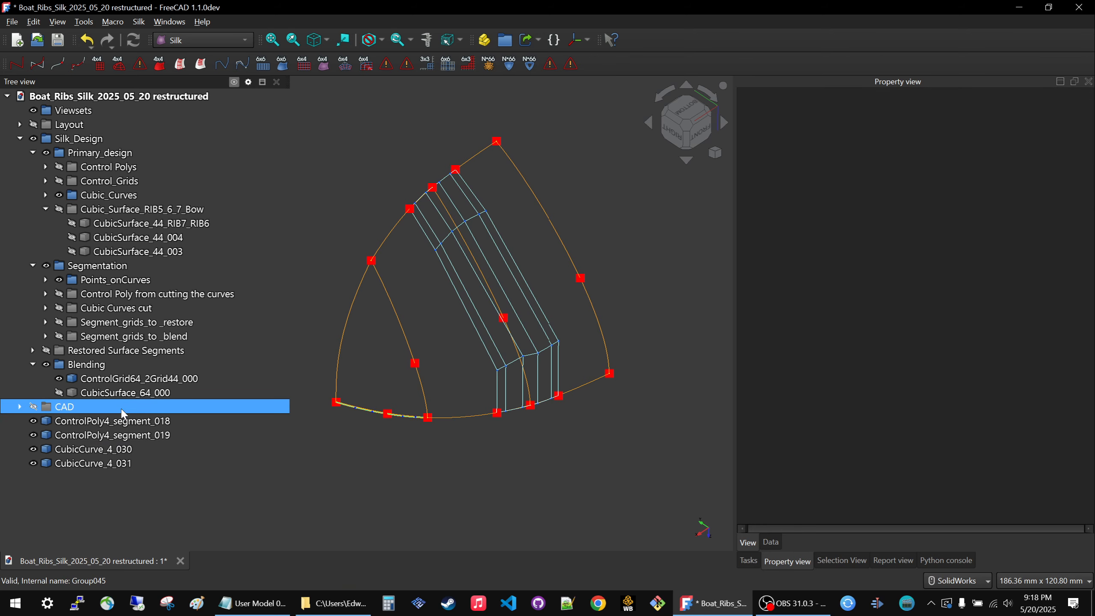
Move ControlPoly4_segment_018 and ControlPoly4_segment_019 into the Control Poly from cutting the curves group.
{"action": "left_click", "coordinate": [119, 422]}
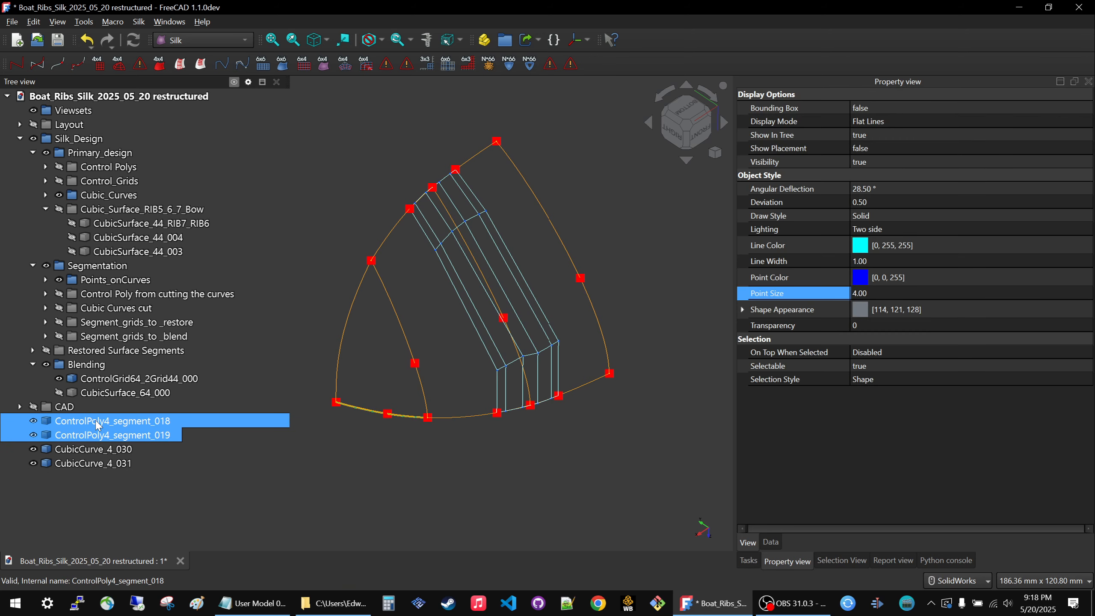
{"action": "left_click_drag", "start_coordinate": [99, 425], "coordinate": [181, 296]}
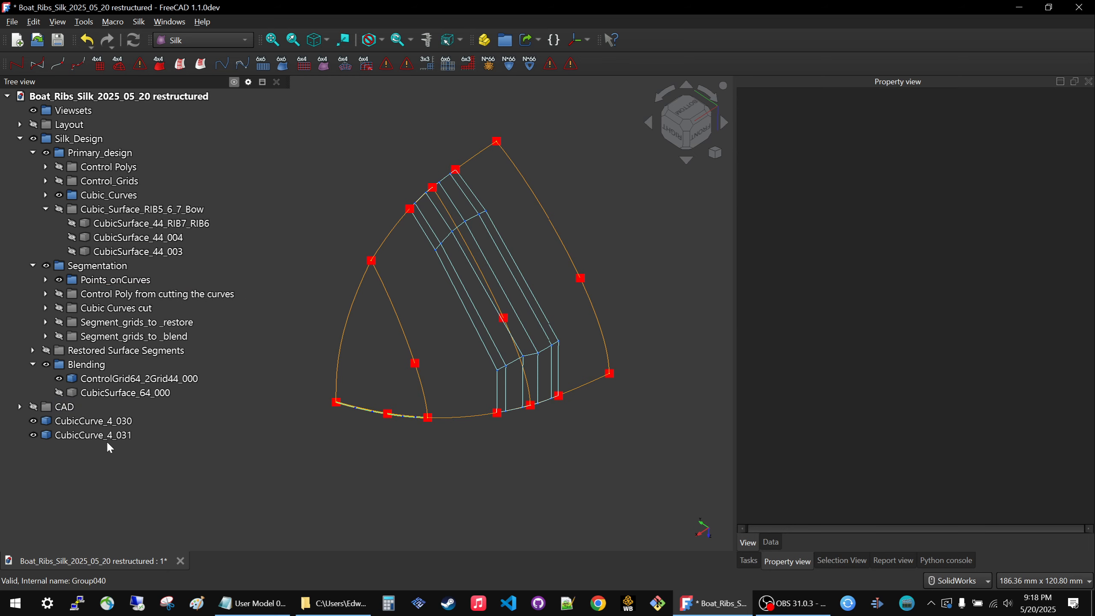
Move CubicCurve_4_030 and CubicCurve_4_031 into the Cubic Curves cut group.
{"action": "left_click", "coordinate": [96, 418]}
{"action": "left_click", "coordinate": [90, 432], "text": "ctrl"}
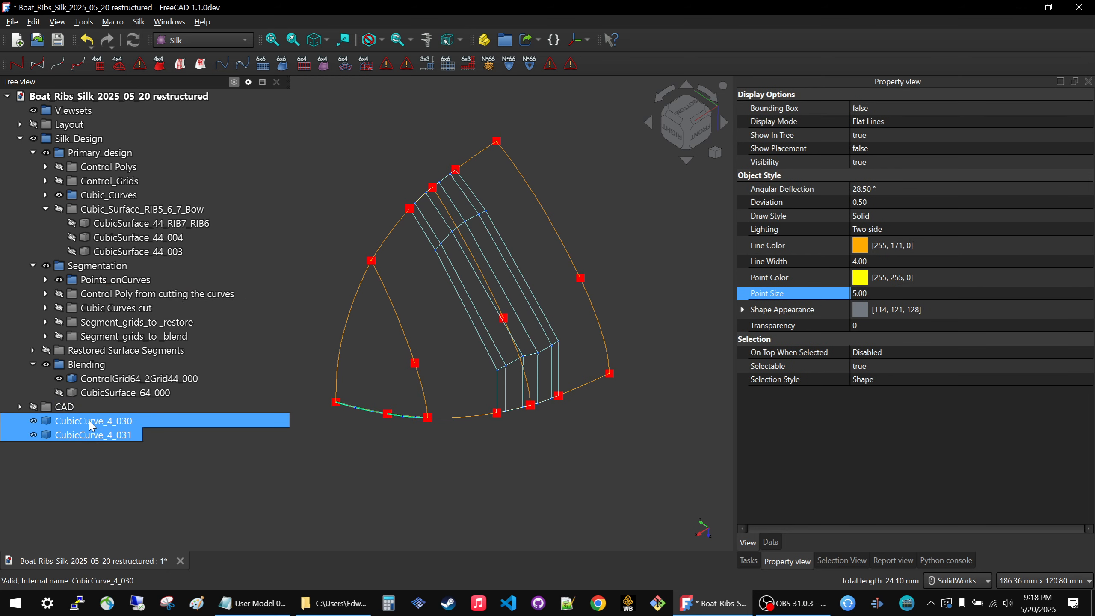
{"action": "left_click_drag", "start_coordinate": [92, 425], "coordinate": [163, 310]}
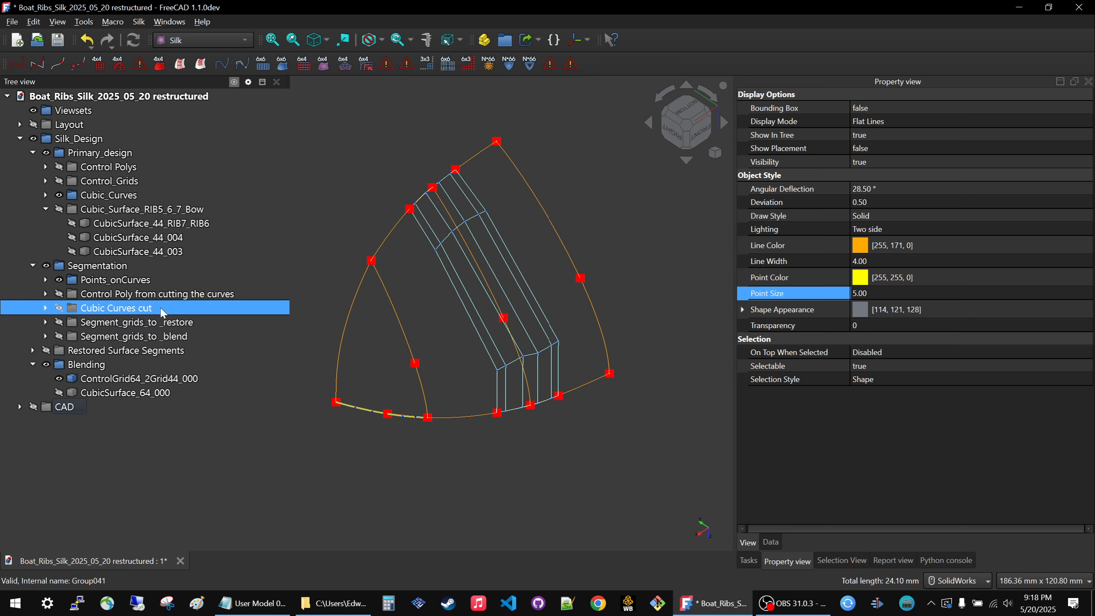
Rename the Cubic Curves cut group as Cubic Curves for cutting the surfaces.
{"action": "left_click", "coordinate": [129, 308]}
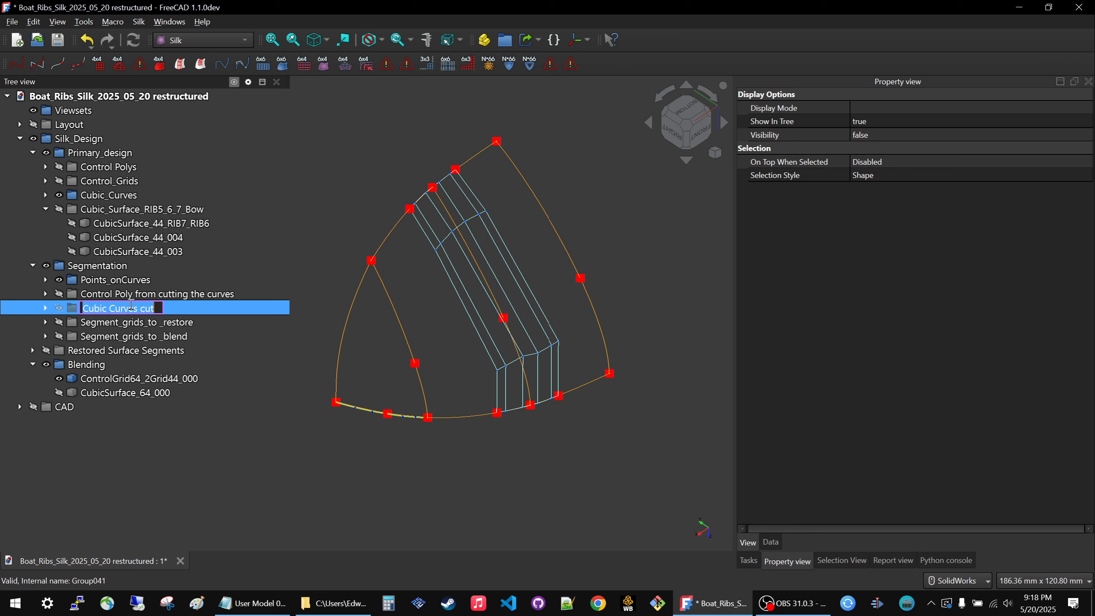
{"action": "left_click_drag", "start_coordinate": [141, 307], "coordinate": [155, 307]}
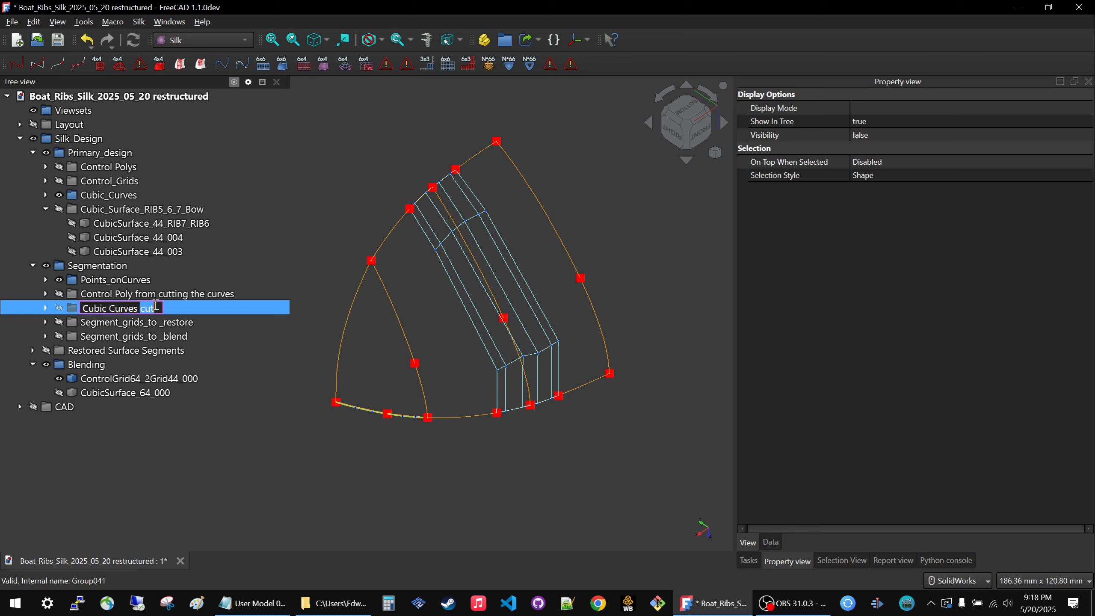
{"action": "type", "text": "for cutting the surf"}
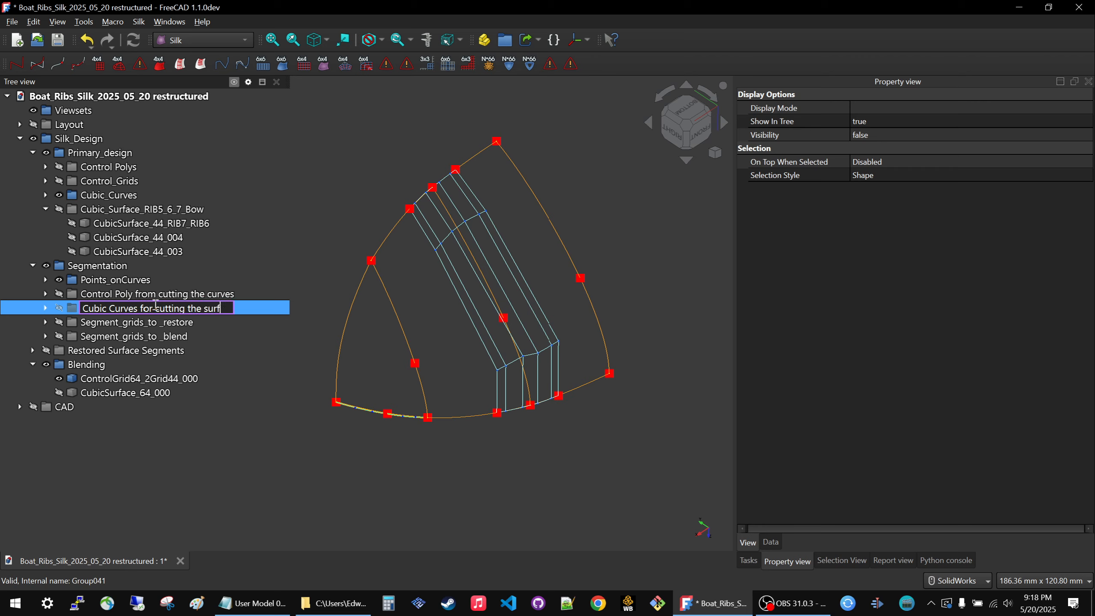
{"action": "type", "text": "aces"}
{"action": "key", "text": "Return"}
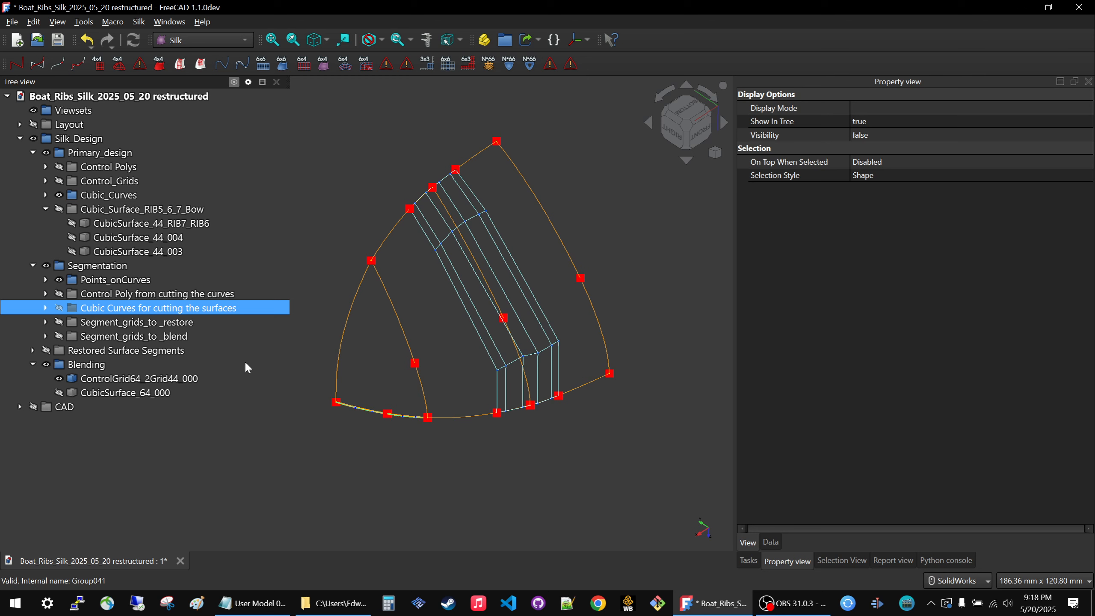
Show the Cubic Curves for cutting the surfaces group, and hide the primary Cubic_Curves group and ControlGrid64_2Grid44_000.
{"action": "left_click", "coordinate": [153, 297]}
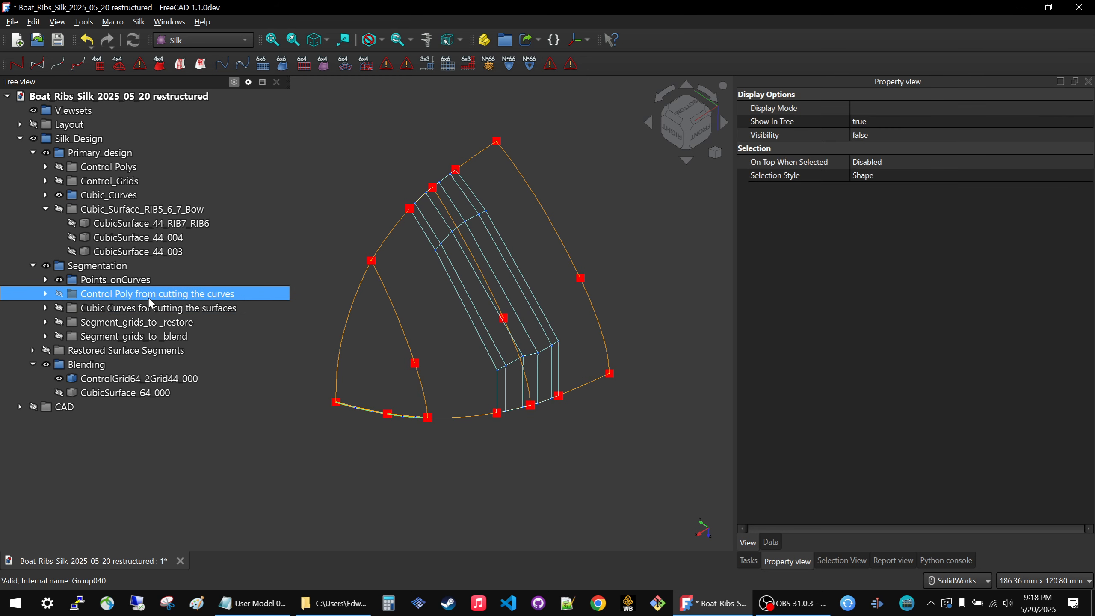
{"action": "left_click", "coordinate": [113, 310], "text": "ctrl"}
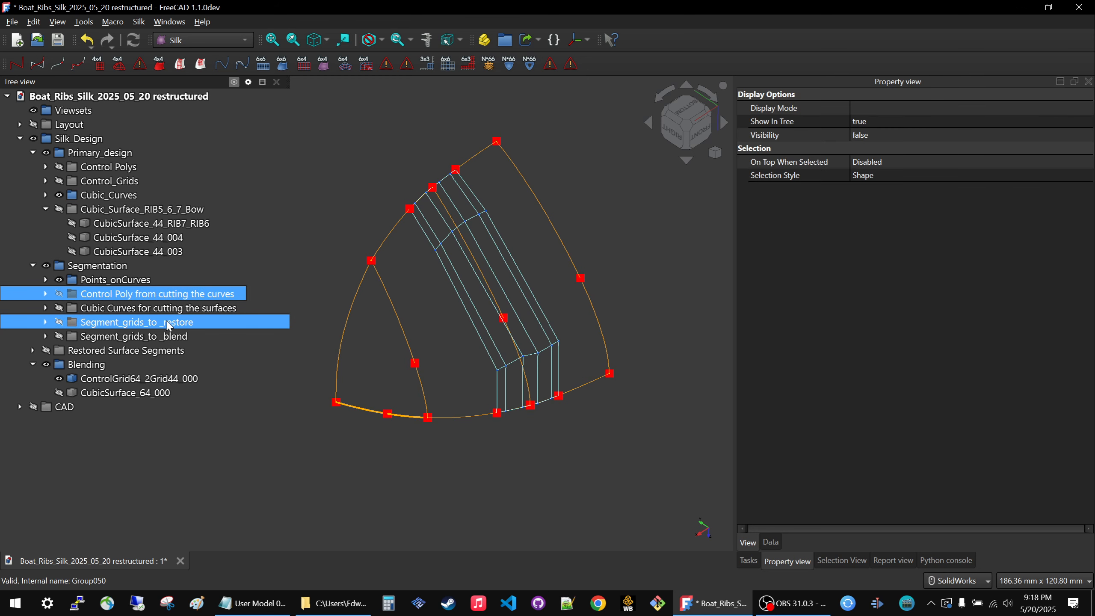
{"action": "left_click", "coordinate": [112, 313]}
{"action": "key", "text": "space"}
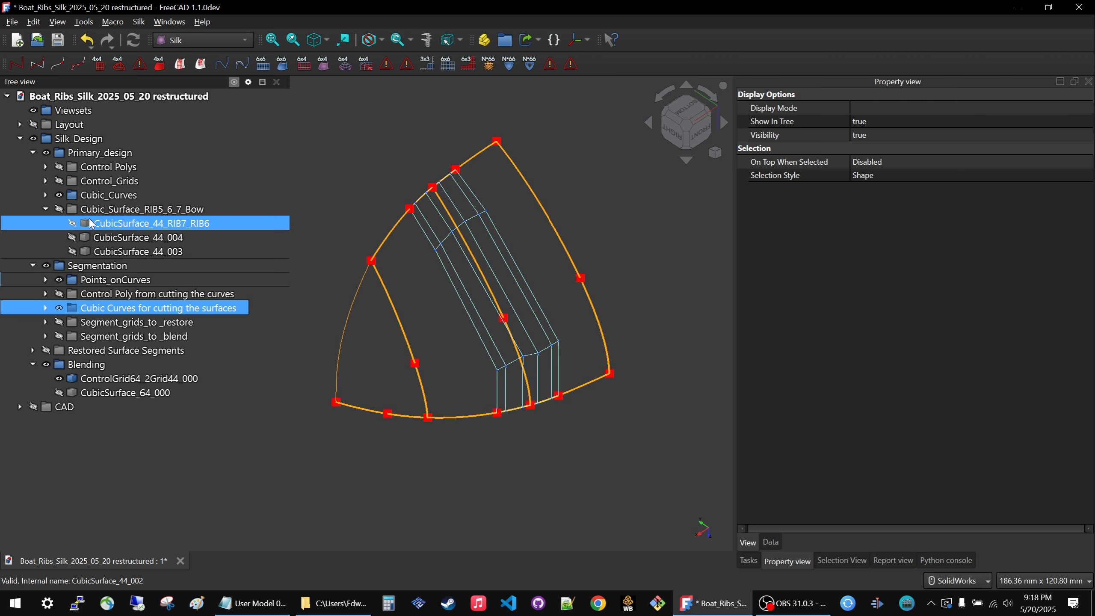
{"action": "left_click", "coordinate": [108, 195]}
{"action": "key", "text": "space"}
{"action": "left_click", "coordinate": [129, 322], "text": "ctrl"}
{"action": "left_click", "coordinate": [78, 374]}
{"action": "key", "text": "space"}
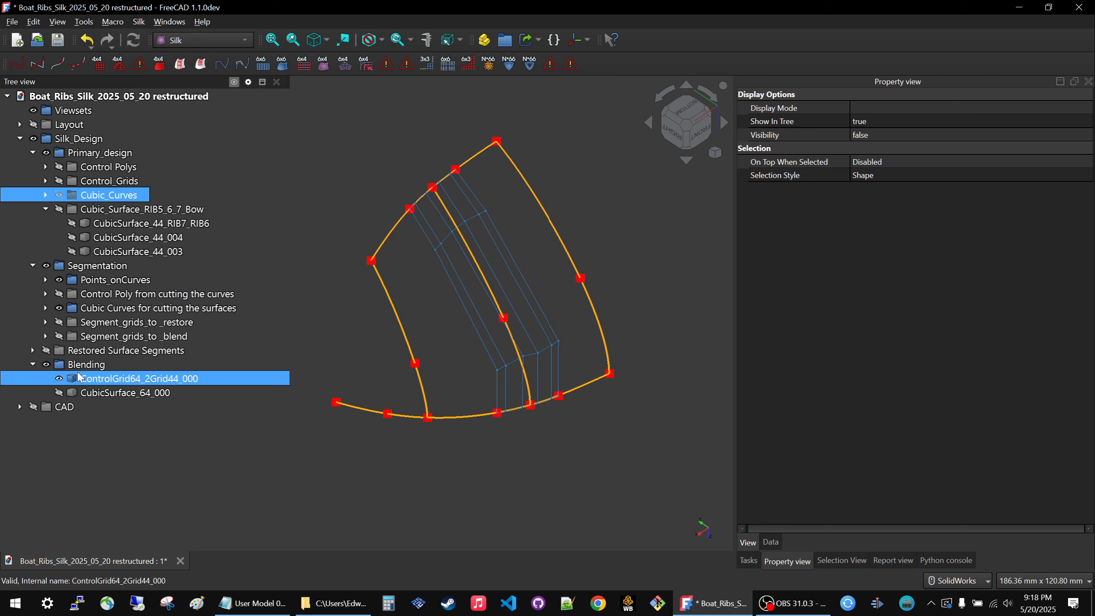
{"action": "left_click", "coordinate": [413, 313]}
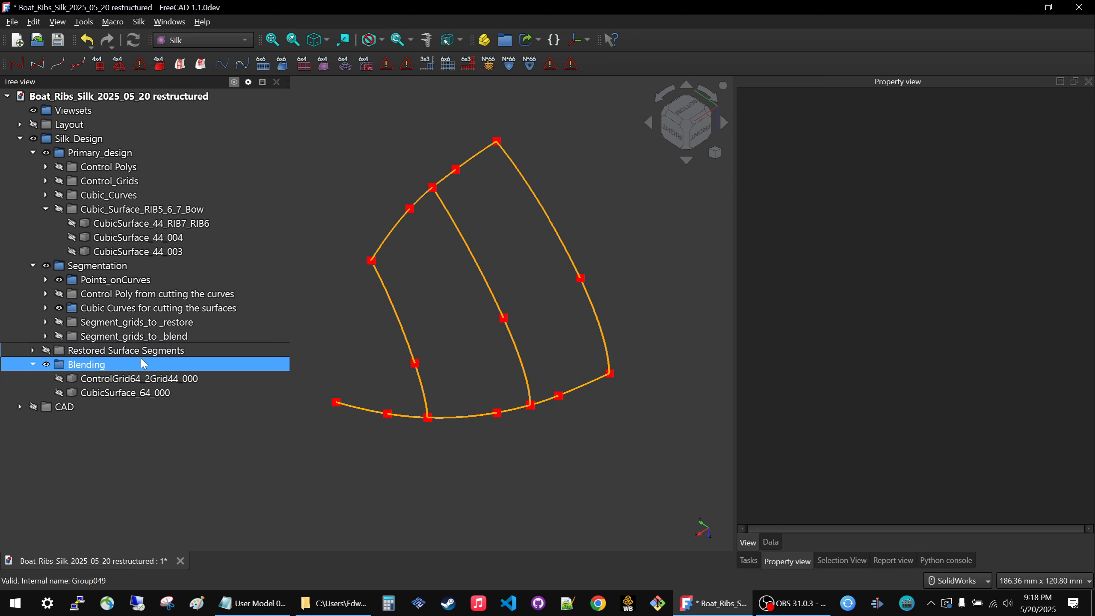
Check the cutting curves by toggling their group's visibility and picking individual segments along the bow's edges.
{"action": "left_click", "coordinate": [103, 308]}
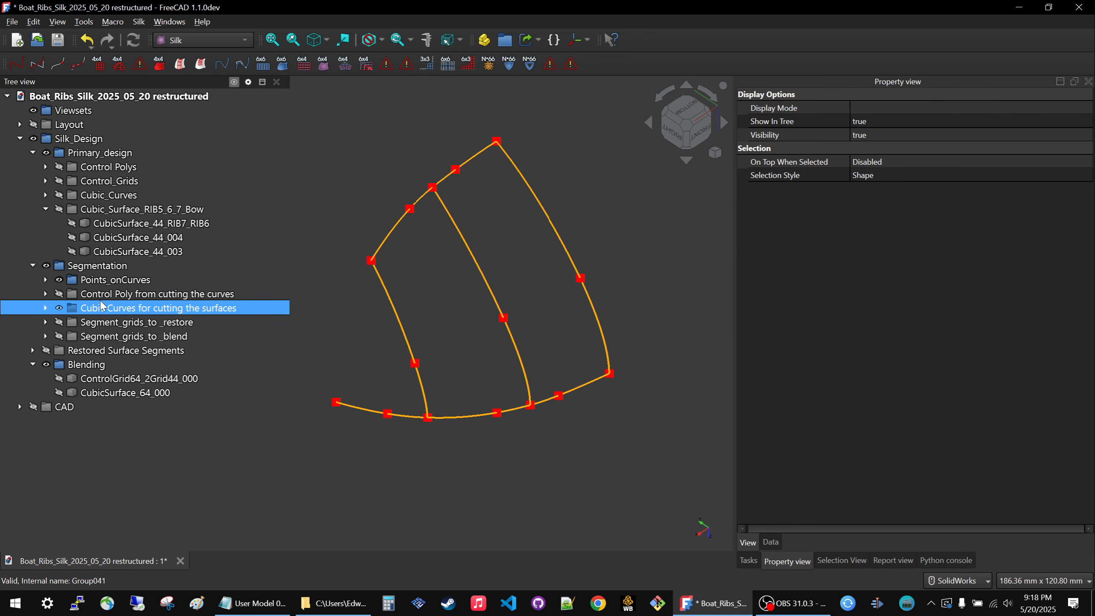
{"action": "key", "text": "space"}
{"action": "key", "text": "space"}
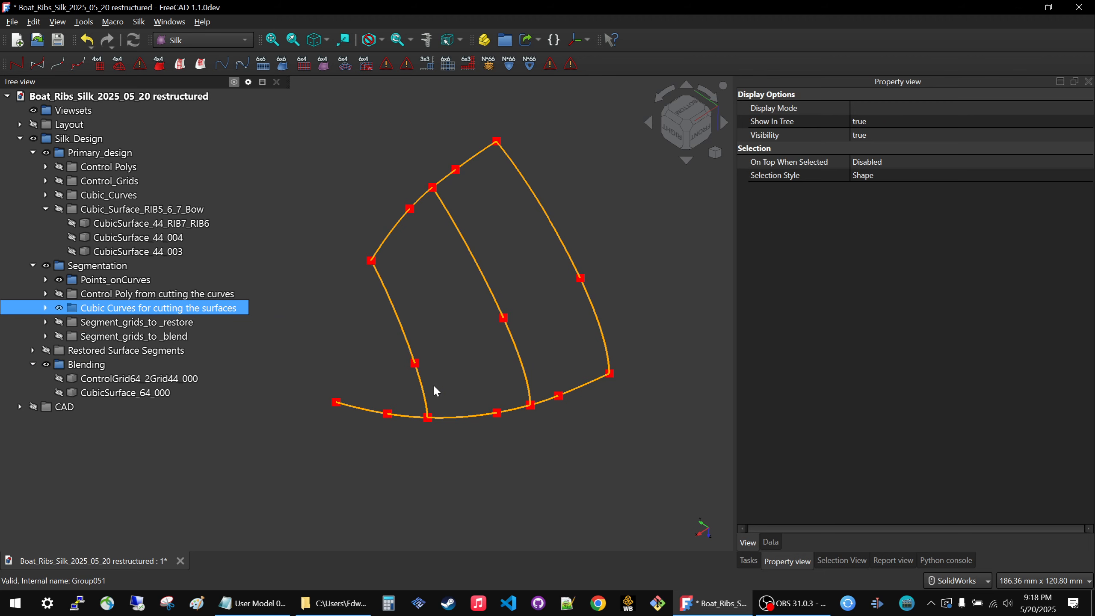
{"action": "left_click", "coordinate": [394, 309]}
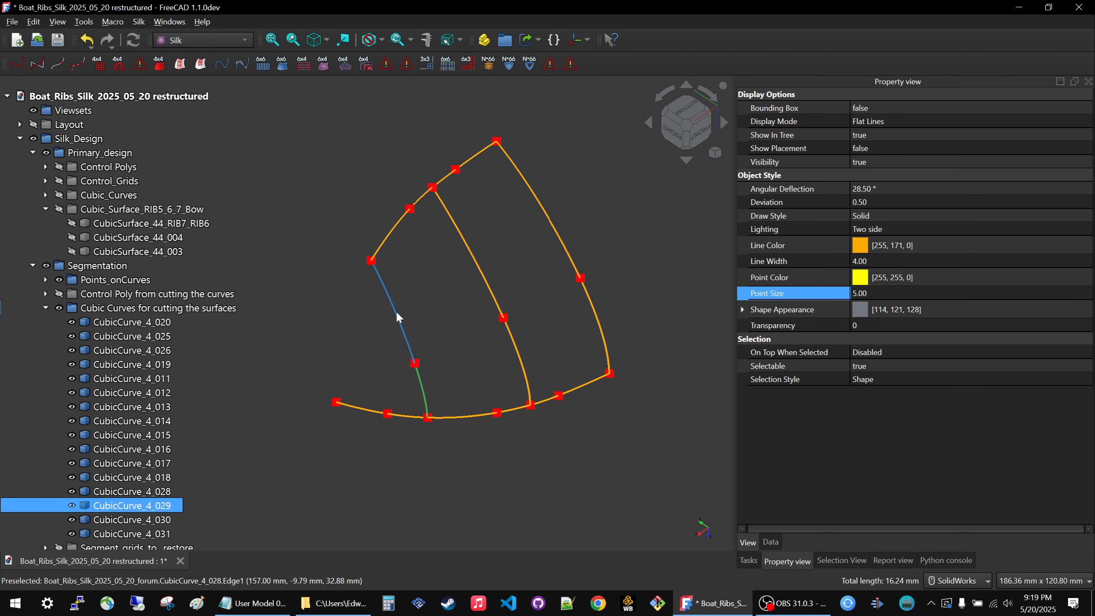
{"action": "left_click", "coordinate": [384, 246]}
{"action": "left_click", "coordinate": [394, 415]}
{"action": "left_click", "coordinate": [381, 411]}
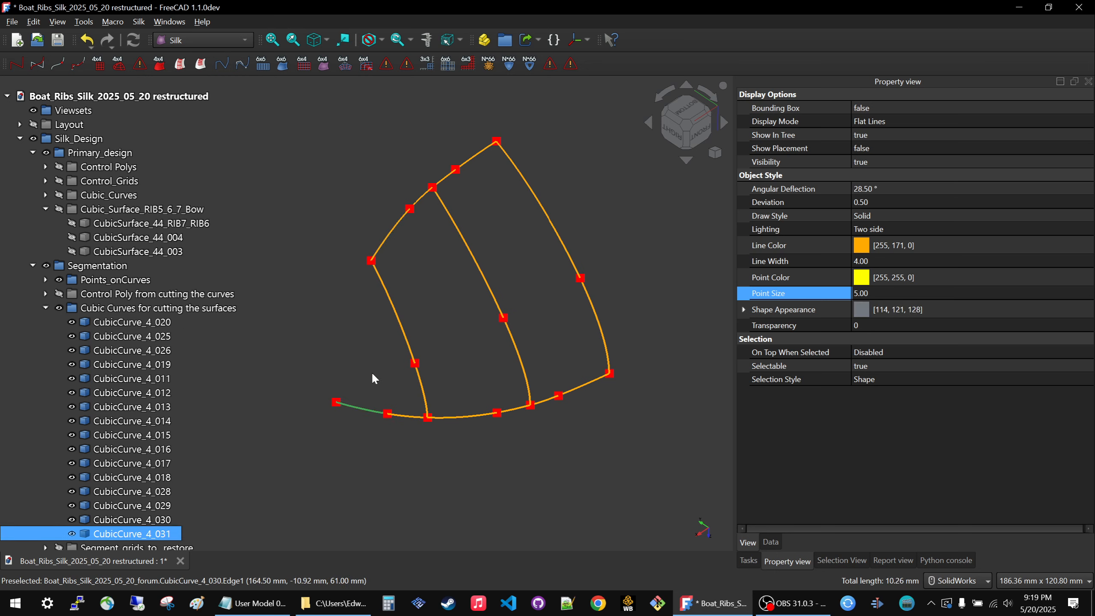
Show the Cubic_Surface_RIB5_6_7_Bow surface group.
{"action": "left_click", "coordinate": [374, 377]}
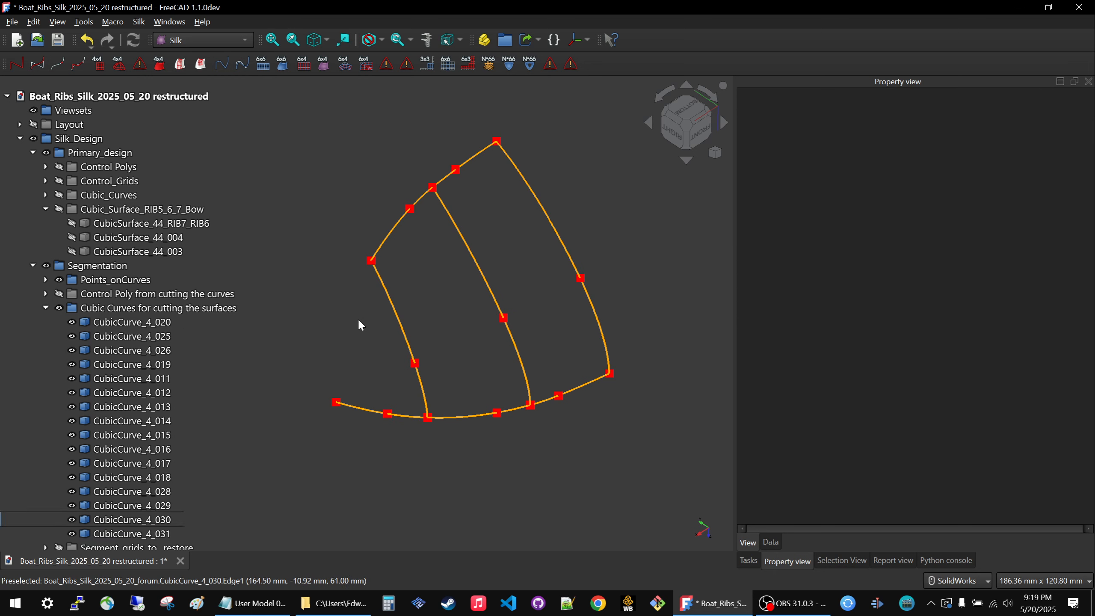
{"action": "left_click", "coordinate": [120, 212]}
{"action": "key", "text": "space"}
Create a ControlGrid44 edge segment from bow surface CubicSurface_44_004 and base curve segment CubicCurve_4_031.
{"action": "left_click", "coordinate": [389, 377]}
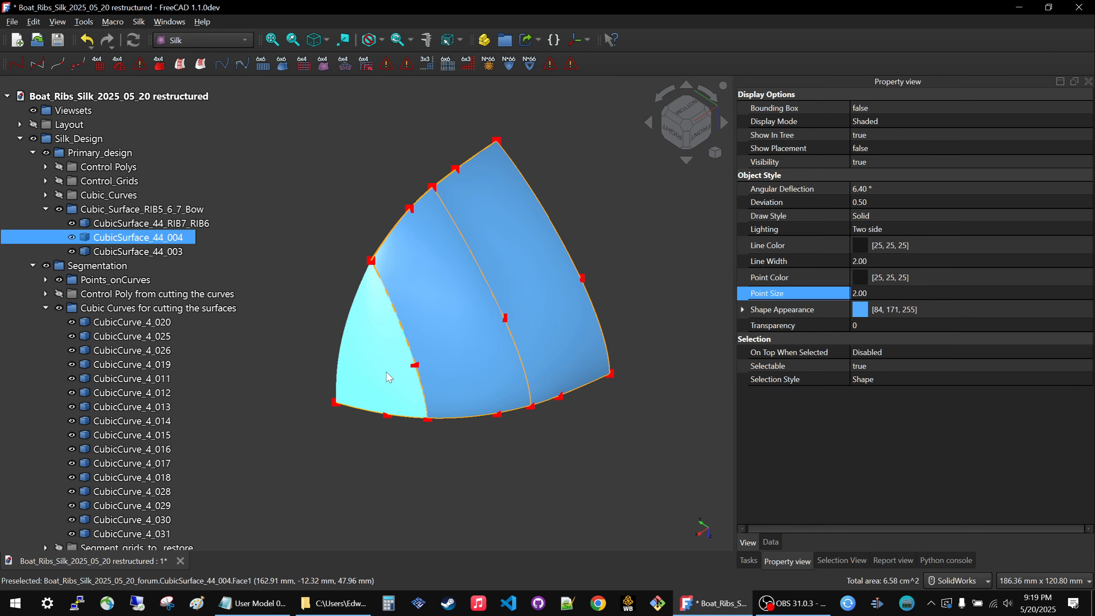
{"action": "left_click", "coordinate": [399, 416], "text": "ctrl"}
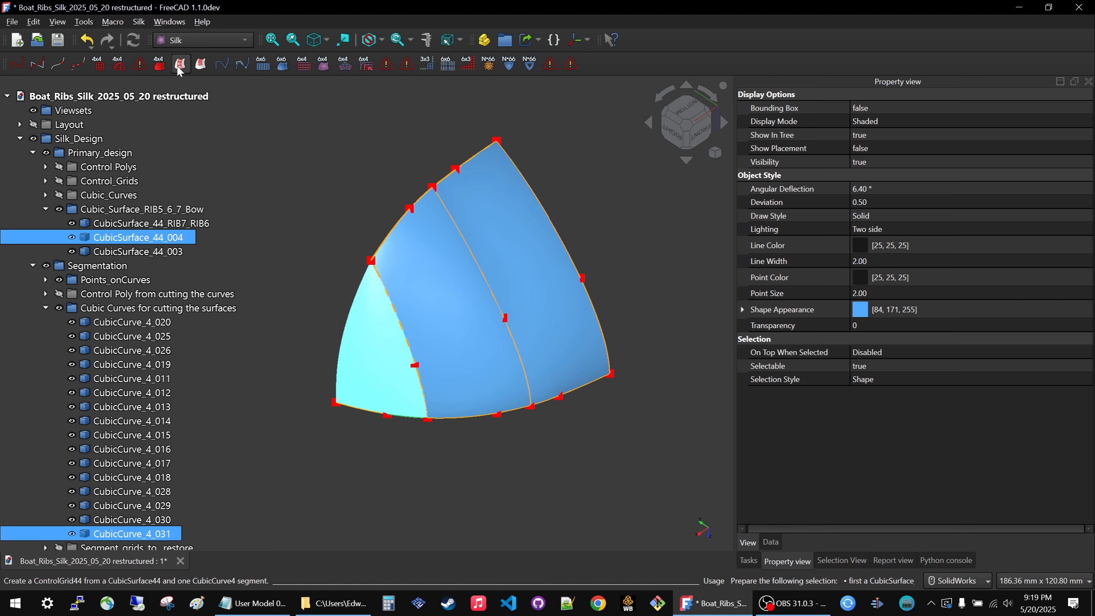
{"action": "left_click", "coordinate": [382, 493]}
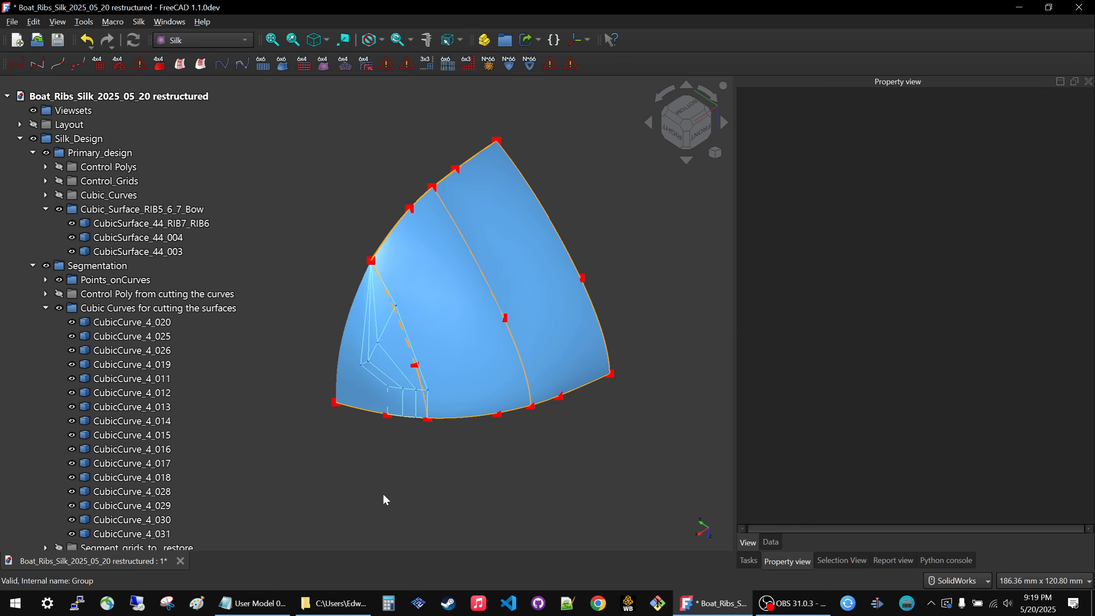
Hide CubicSurface_44_RIB7_RIB6 and CubicSurface_44_003, leaving only the triangular bow surface displayed.
{"action": "middle_click_drag", "start_coordinate": [459, 457], "coordinate": [456, 447]}
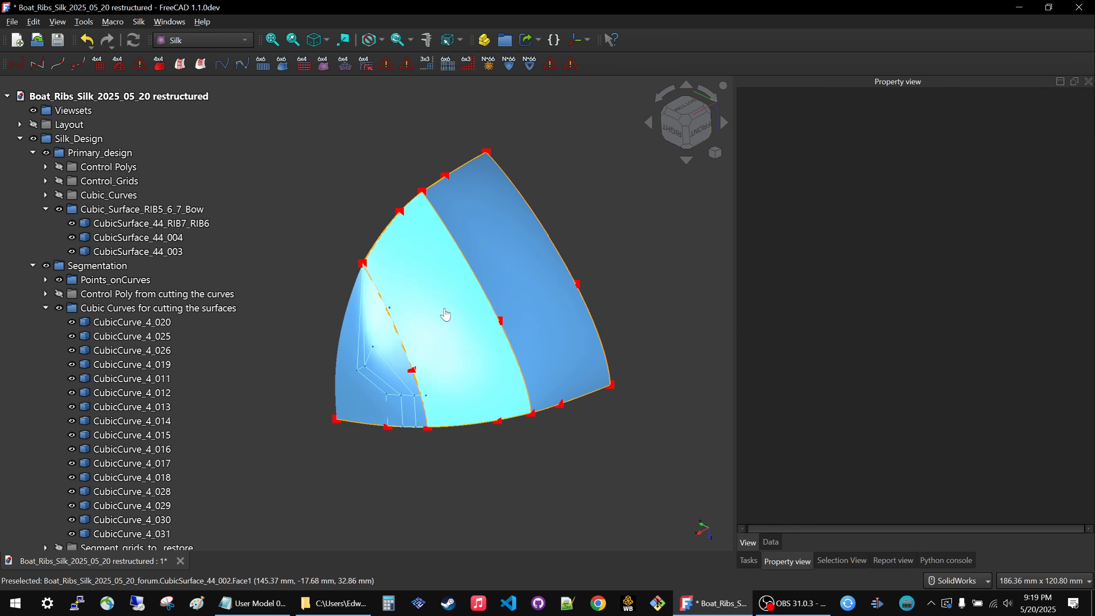
{"action": "left_click", "coordinate": [449, 315]}
{"action": "key", "text": "space"}
{"action": "left_click", "coordinate": [512, 281]}
{"action": "key", "text": "space"}
{"action": "middle_click_drag", "start_coordinate": [344, 399], "coordinate": [425, 377]}
{"action": "scroll", "coordinate": [394, 456], "scroll_direction": "up", "scroll_amount": 5}
{"action": "middle_click_drag", "start_coordinate": [394, 456], "coordinate": [328, 335]}
{"action": "scroll", "coordinate": [427, 325], "scroll_direction": "down", "scroll_amount": 5}
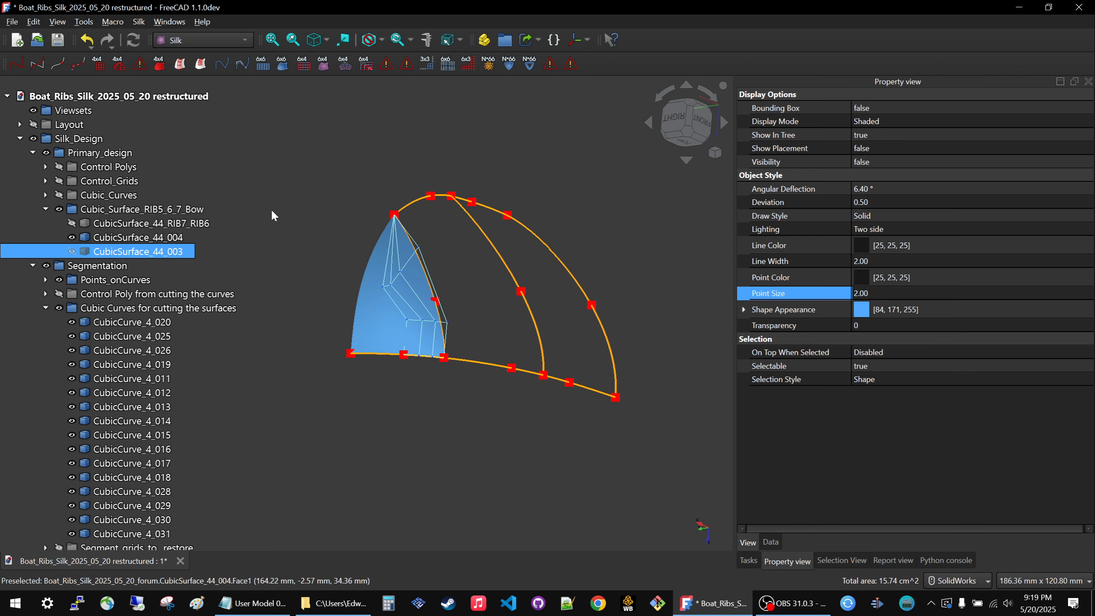
Show the bow's original control grid ControlGrid44_3_000 and hide ControlGrid44_EdgeSegment_004.
{"action": "left_click", "coordinate": [46, 180]}
{"action": "left_click", "coordinate": [138, 223]}
{"action": "key", "text": "space"}
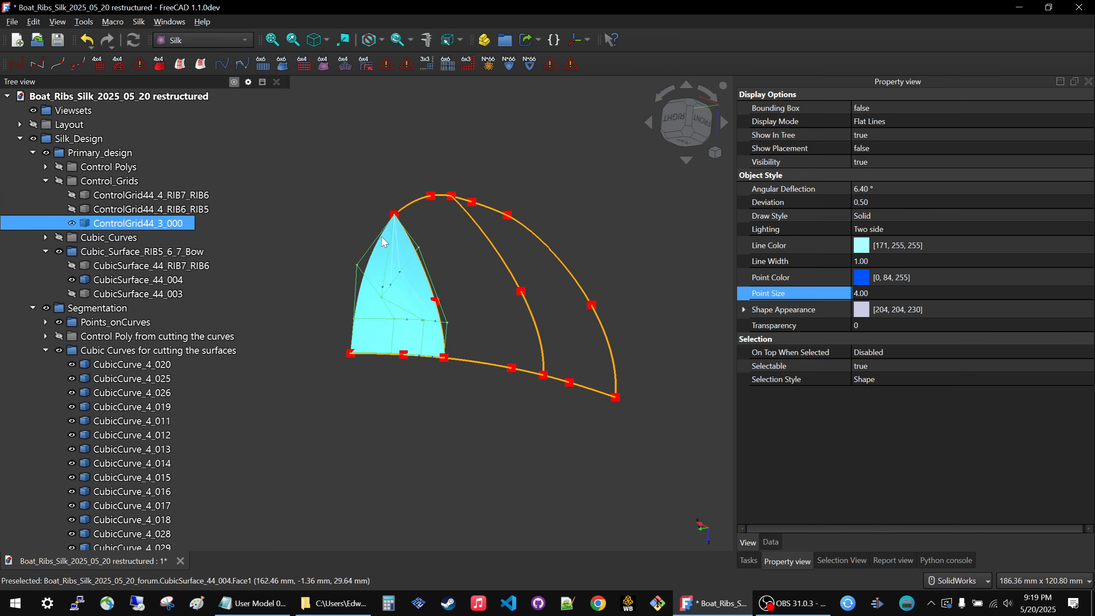
{"action": "left_click", "coordinate": [406, 285]}
{"action": "key", "text": "space"}
{"action": "middle_click_drag", "start_coordinate": [386, 204], "coordinate": [410, 191]}
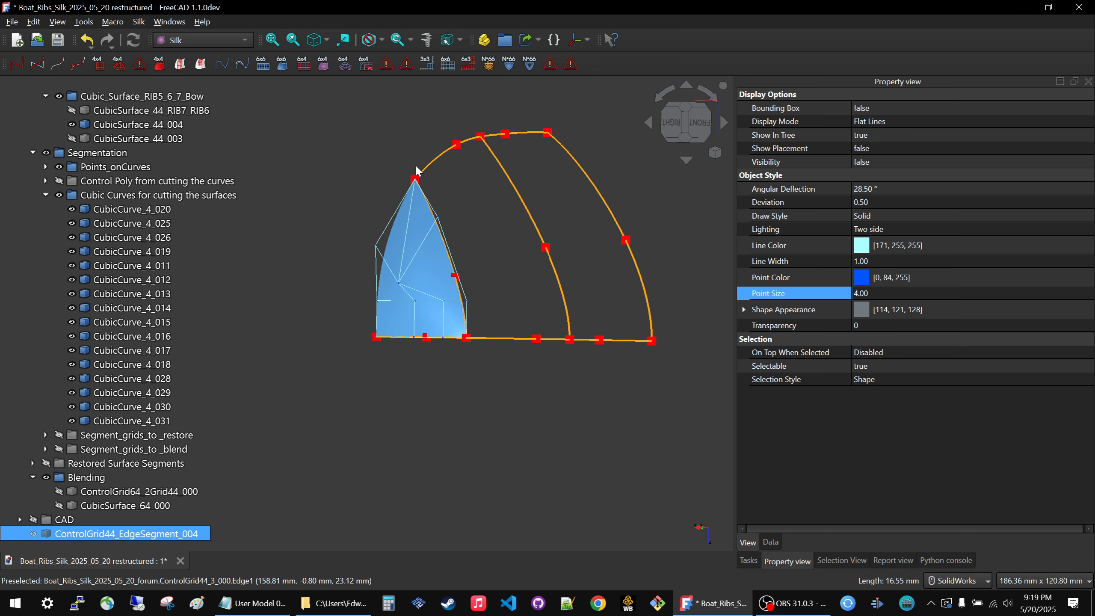
Hide ControlGrid44_3_000 and show ControlGrid44_EdgeSegment_004 again over the bow surface.
{"action": "left_click", "coordinate": [415, 258]}
{"action": "key", "text": "space"}
{"action": "left_click", "coordinate": [331, 461]}
{"action": "scroll", "coordinate": [159, 508], "scroll_direction": "down", "scroll_amount": 1}
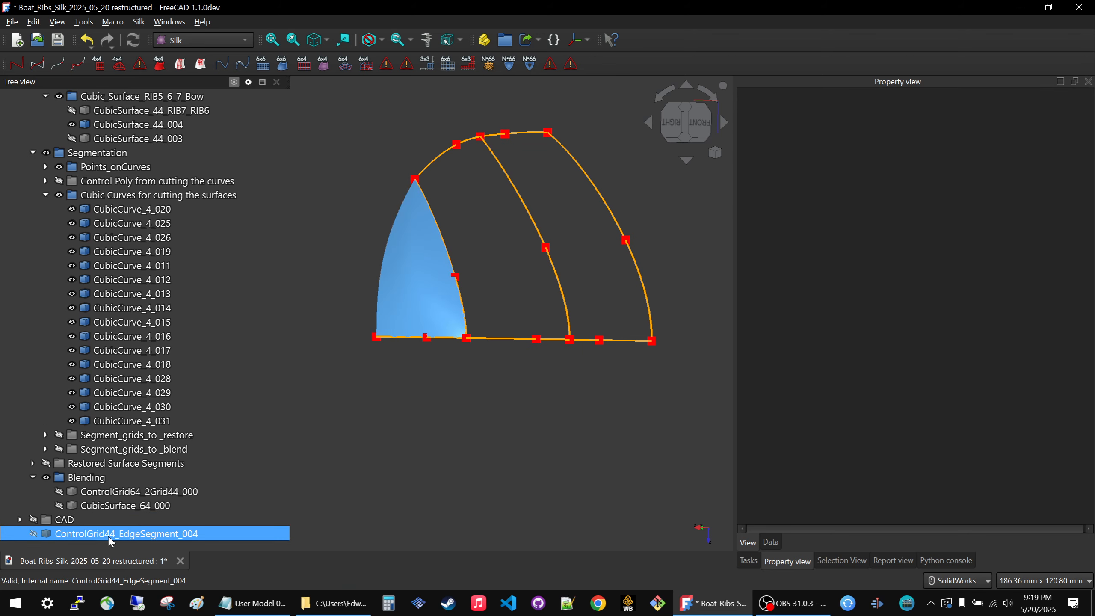
{"action": "left_click", "coordinate": [110, 537]}
{"action": "key", "text": "space"}
{"action": "left_click", "coordinate": [427, 425]}
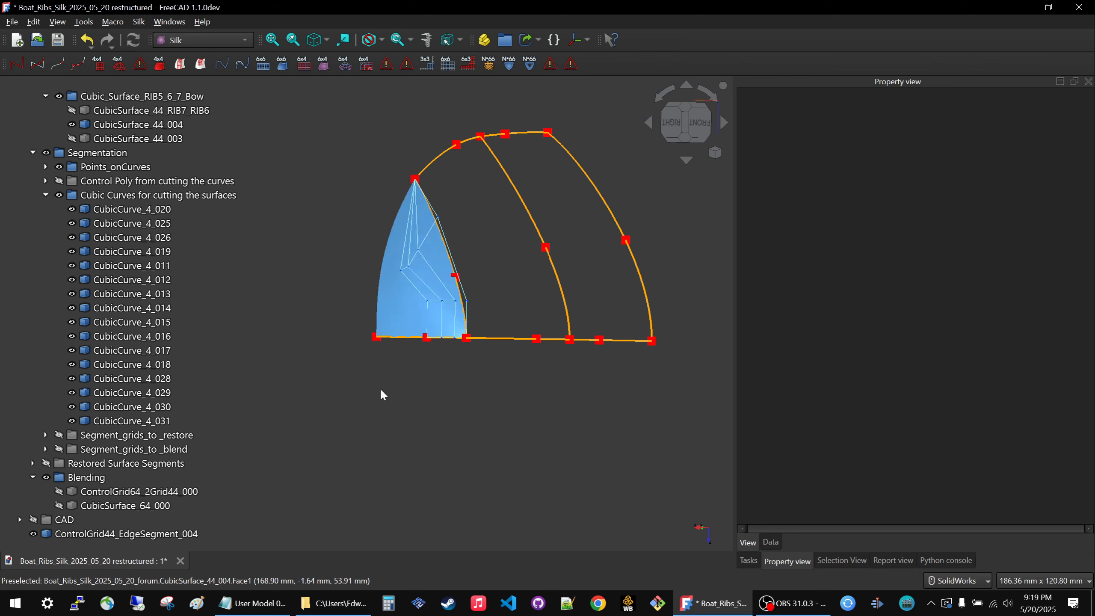
Hide CubicSurface_44_004 and show ControlGrid44_3_000 alongside the edge segment grid.
{"action": "middle_click_drag", "start_coordinate": [381, 389], "coordinate": [390, 405]}
{"action": "left_click", "coordinate": [397, 289]}
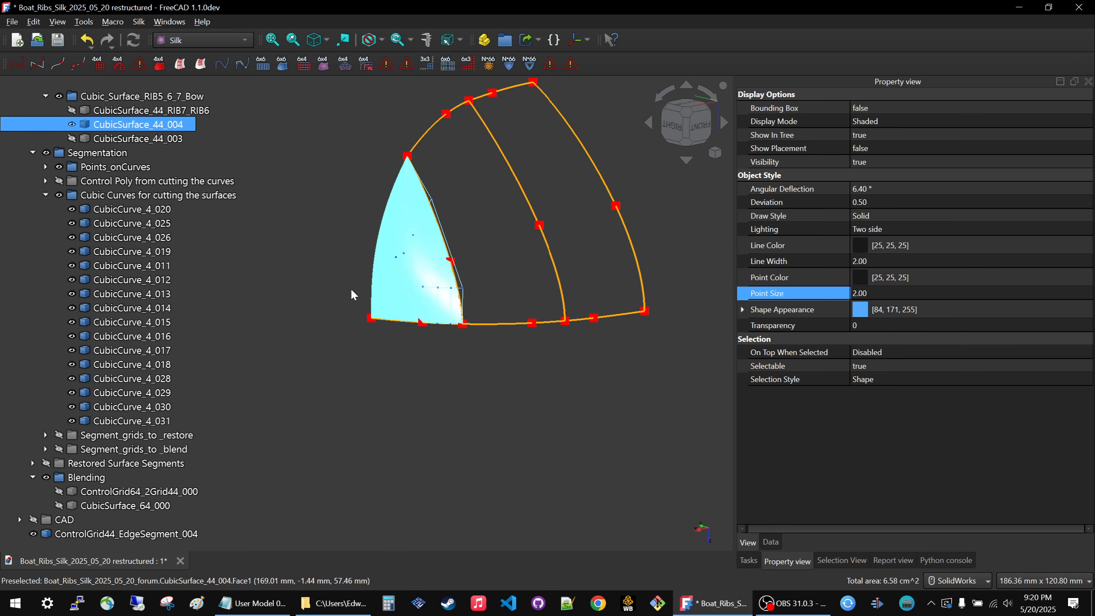
{"action": "key", "text": "space"}
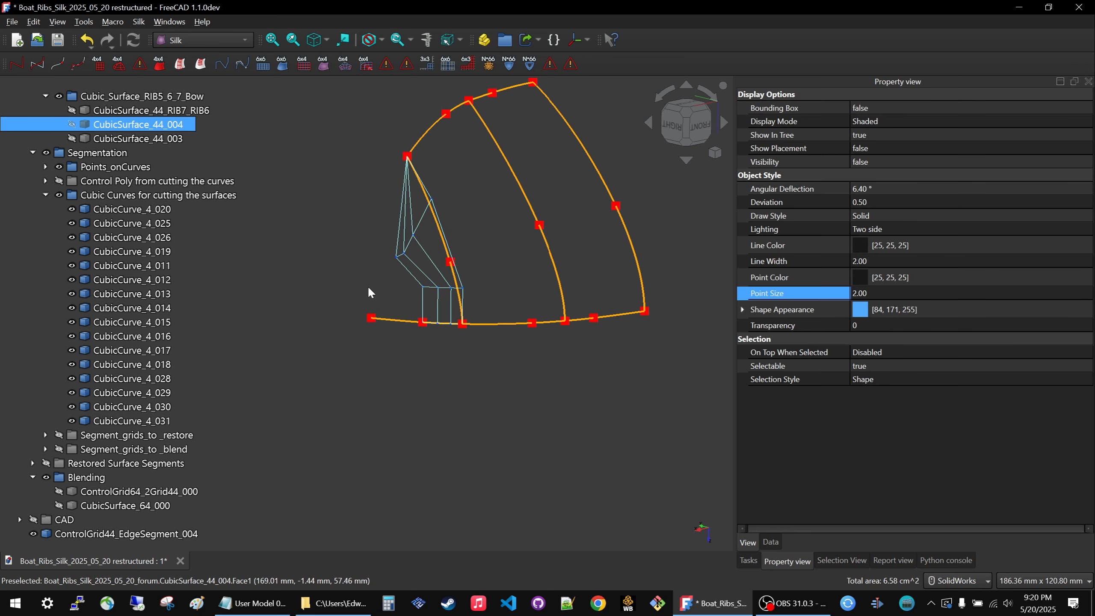
{"action": "scroll", "coordinate": [146, 211], "scroll_direction": "up", "scroll_amount": 4}
{"action": "left_click", "coordinate": [147, 211]}
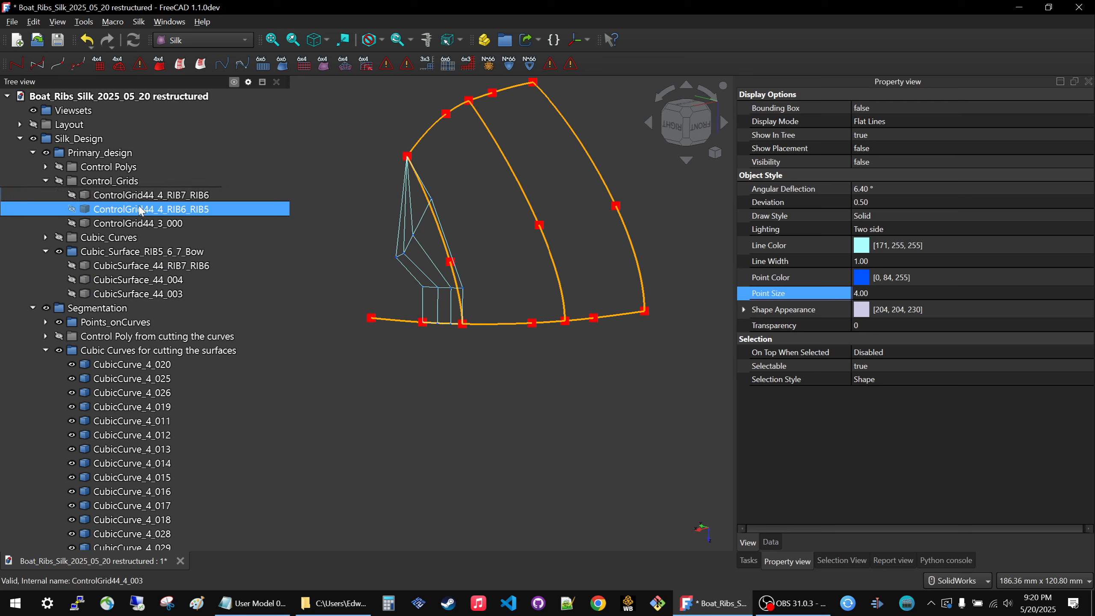
{"action": "key", "text": "space"}
{"action": "key", "text": "space"}
{"action": "left_click", "coordinate": [134, 224]}
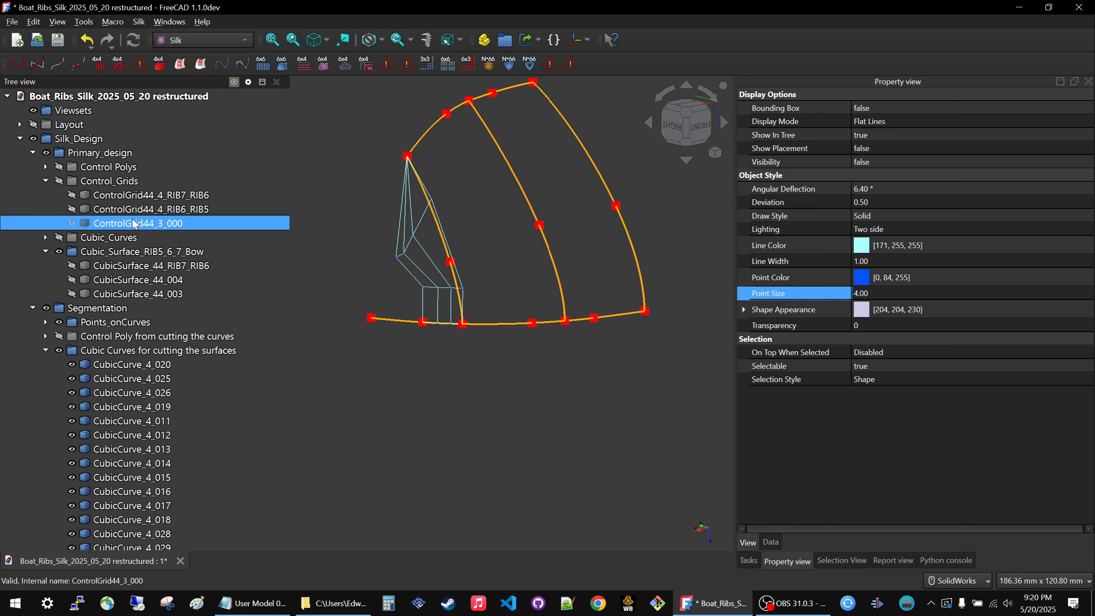
{"action": "key", "text": "space"}
{"action": "left_click", "coordinate": [381, 383]}
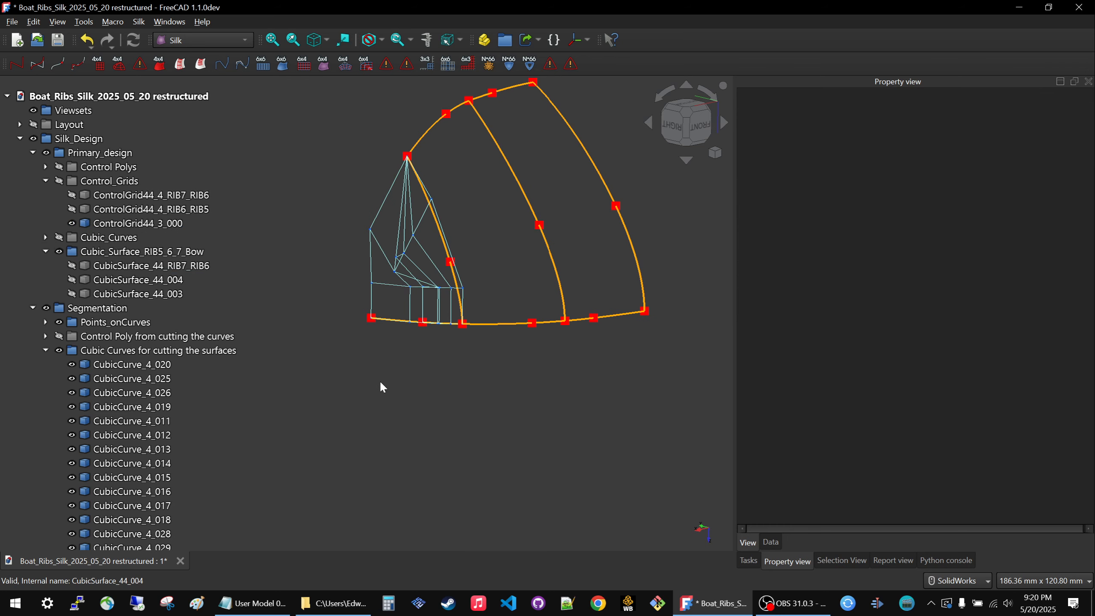
Delete the edge segment grid ControlGrid44_EdgeSegment_004.
{"action": "scroll", "coordinate": [129, 453], "scroll_direction": "down", "scroll_amount": 4}
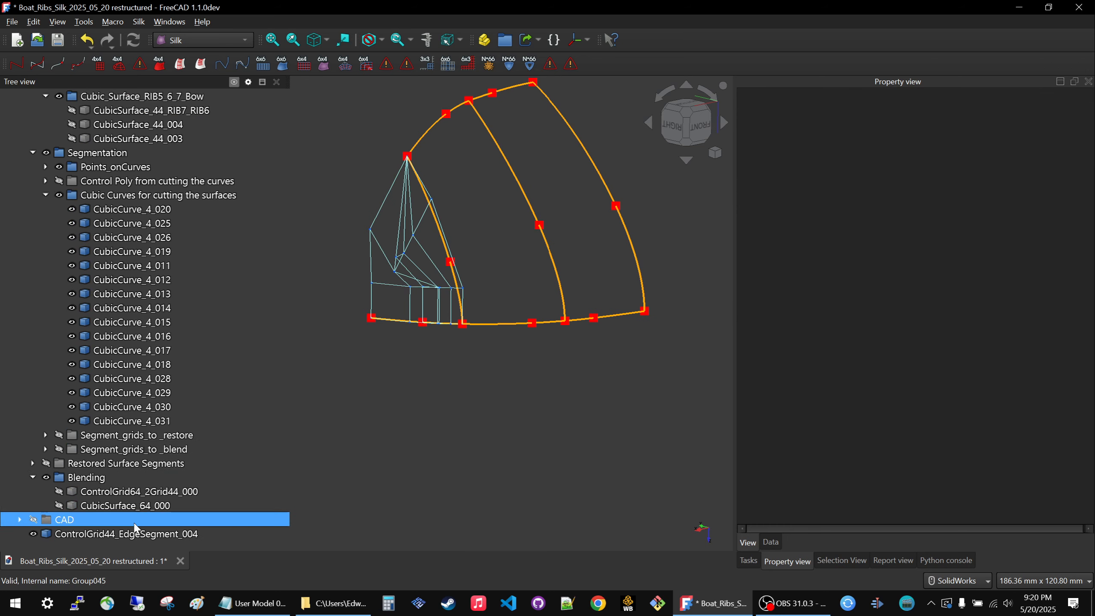
{"action": "left_click", "coordinate": [127, 534]}
{"action": "key", "text": "Delete"}
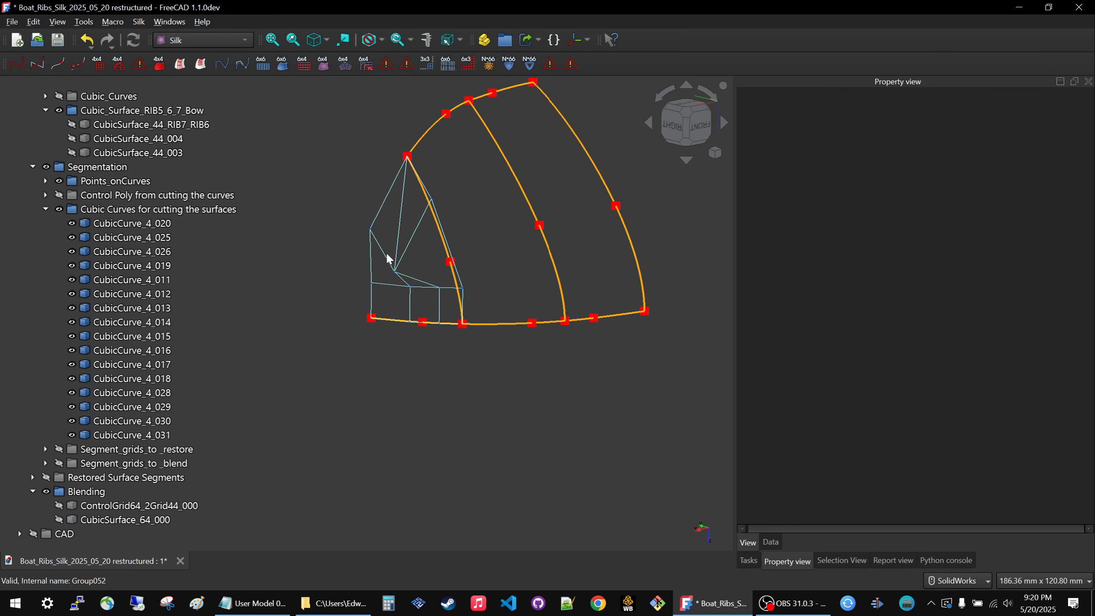
Show the triangular bow surface CubicSurface_44_004 and delete it despite its dependent solid.
{"action": "left_click", "coordinate": [181, 139]}
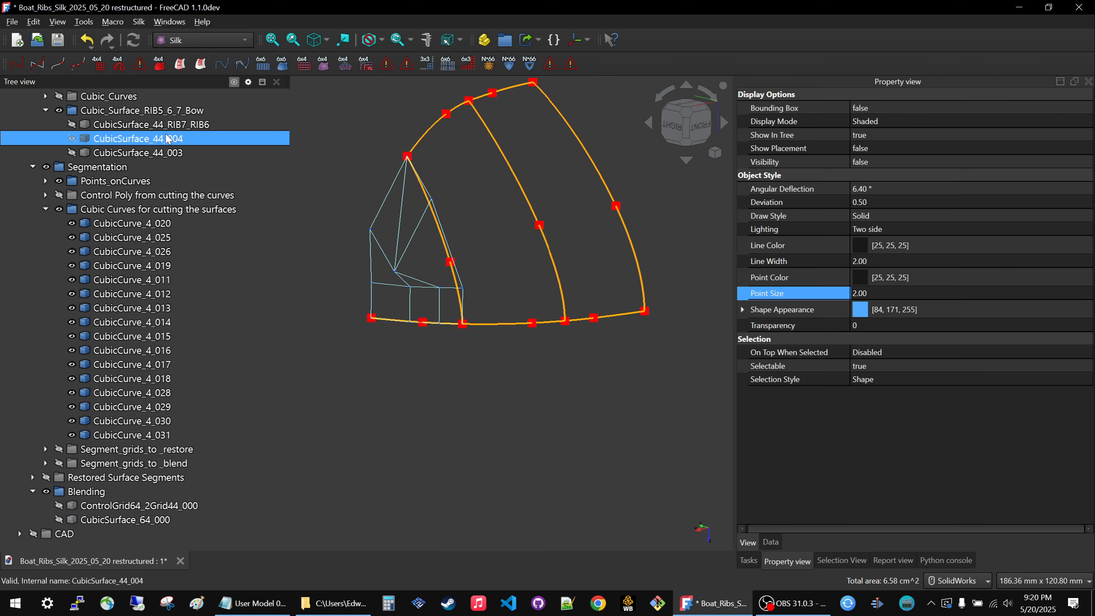
{"action": "key", "text": "space"}
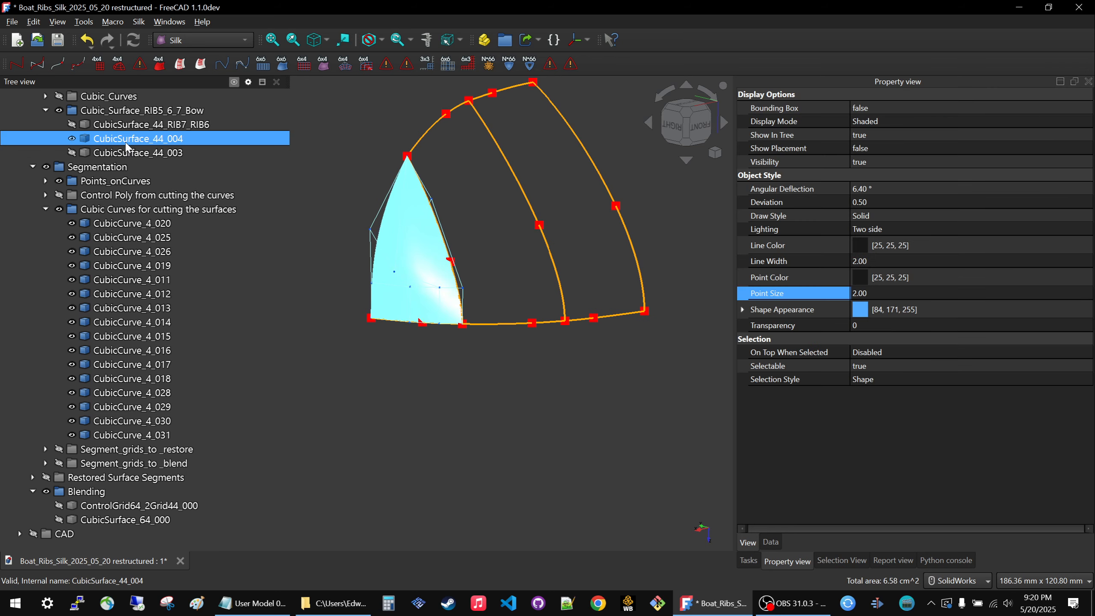
{"action": "key", "text": "Delete"}
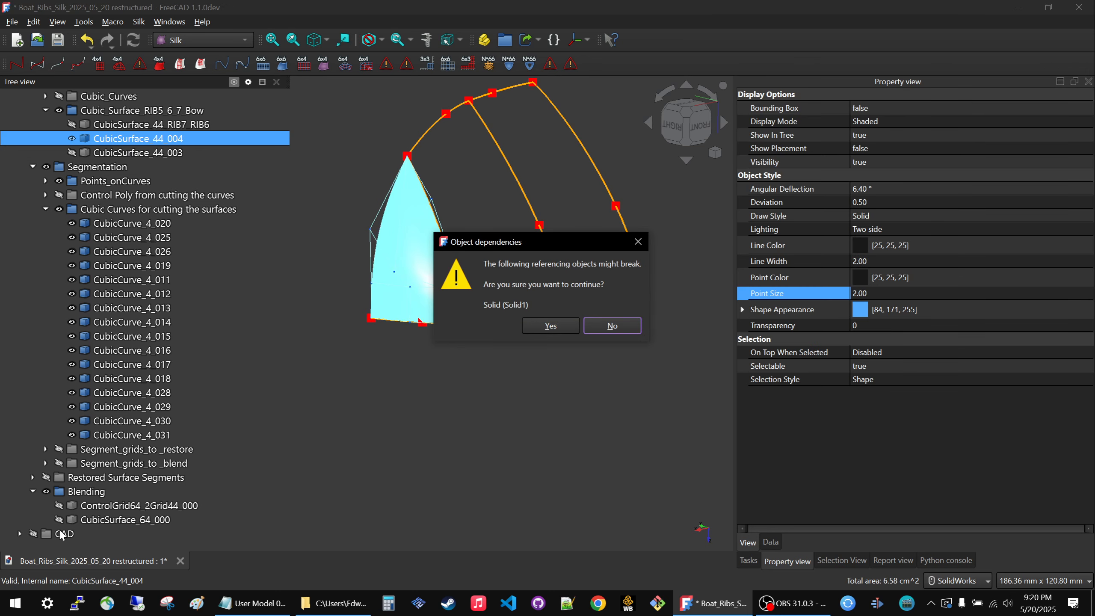
{"action": "left_click", "coordinate": [554, 320]}
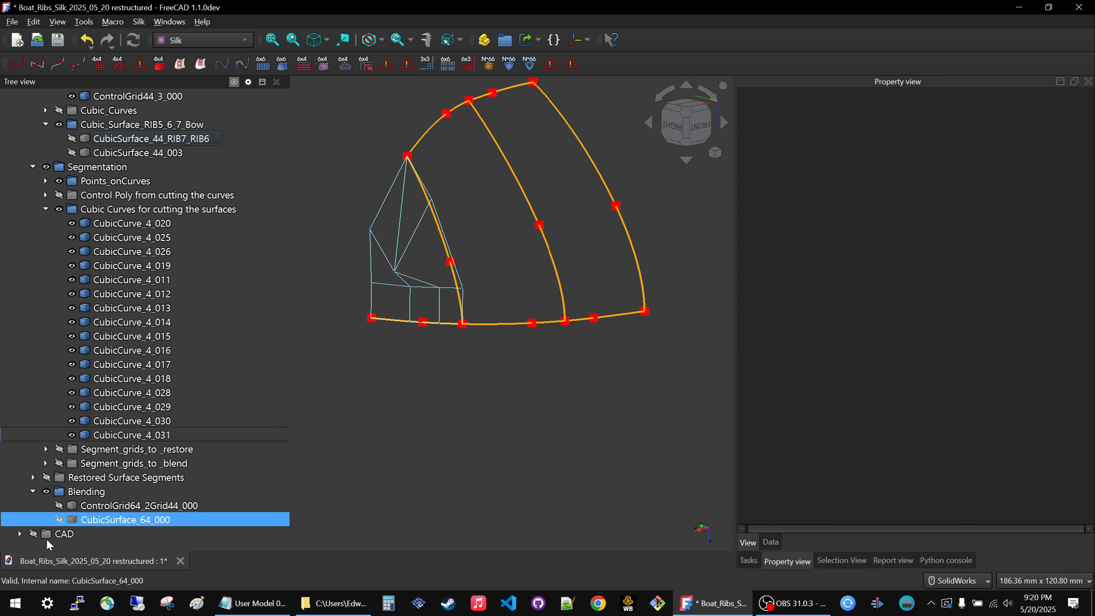
Delete the Solid object from the CAD group.
{"action": "left_click", "coordinate": [20, 534]}
{"action": "left_click", "coordinate": [91, 547]}
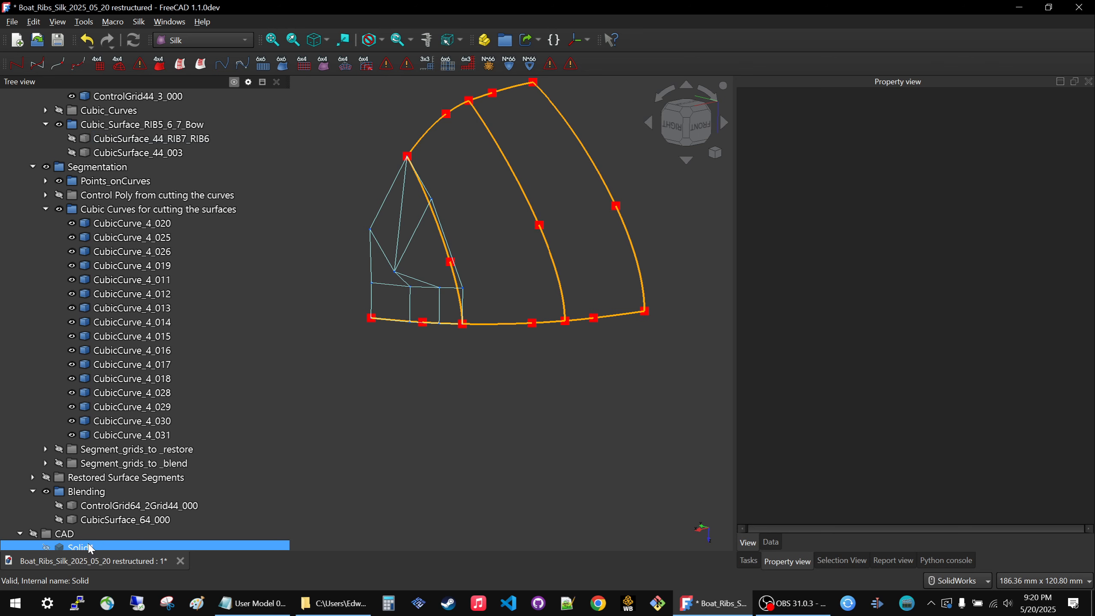
{"action": "key", "text": "Delete"}
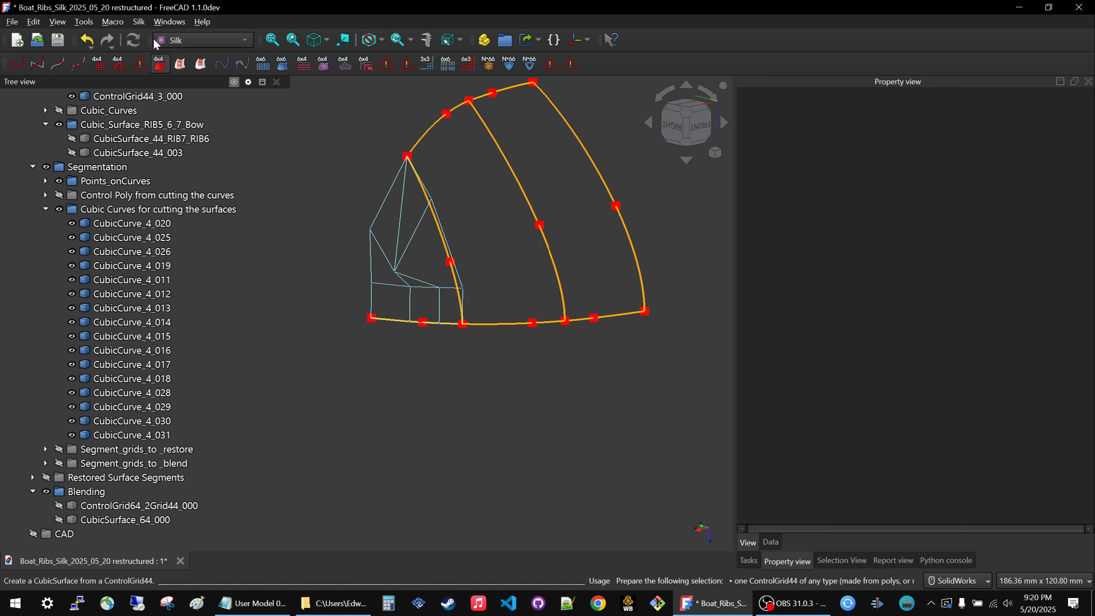
Delete the bow control grid ControlGrid44_3_000 from the Control_Grids group.
{"action": "scroll", "coordinate": [180, 155], "scroll_direction": "up", "scroll_amount": 3}
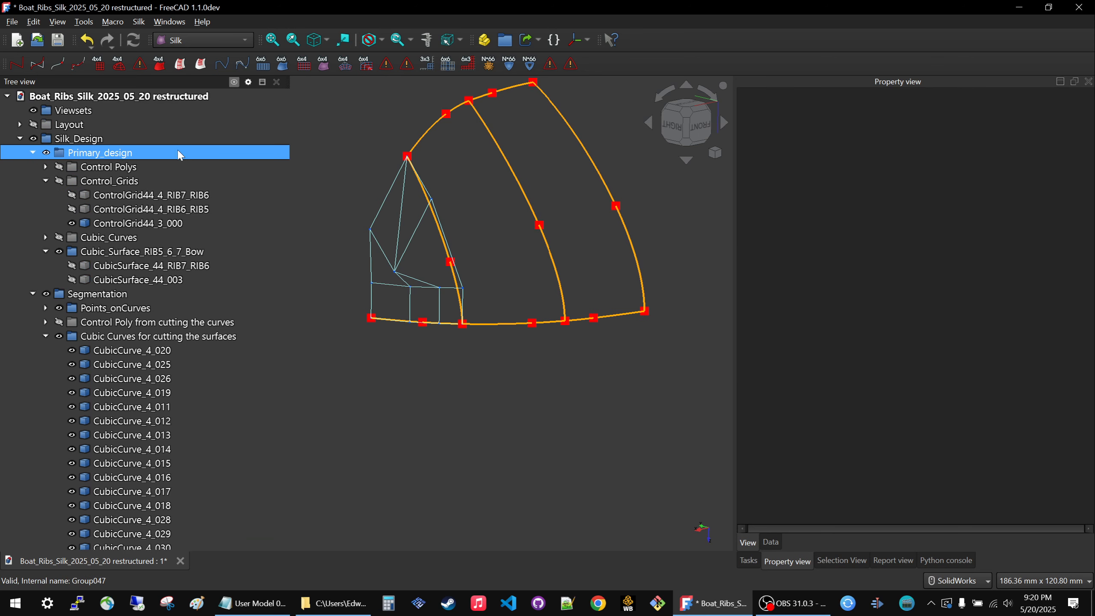
{"action": "left_click", "coordinate": [111, 222]}
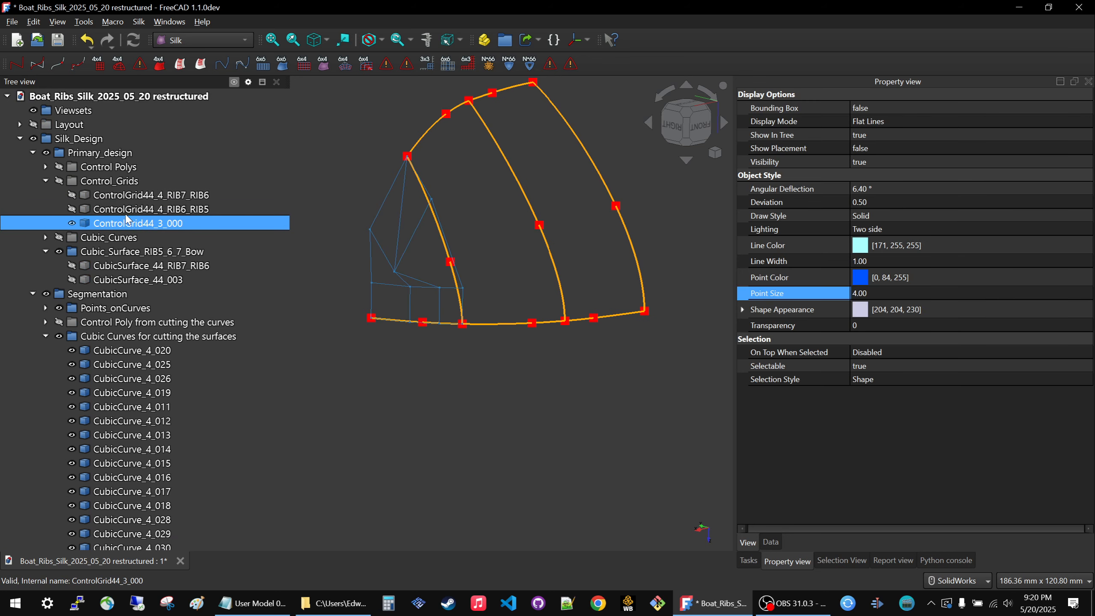
{"action": "key", "text": "Delete"}
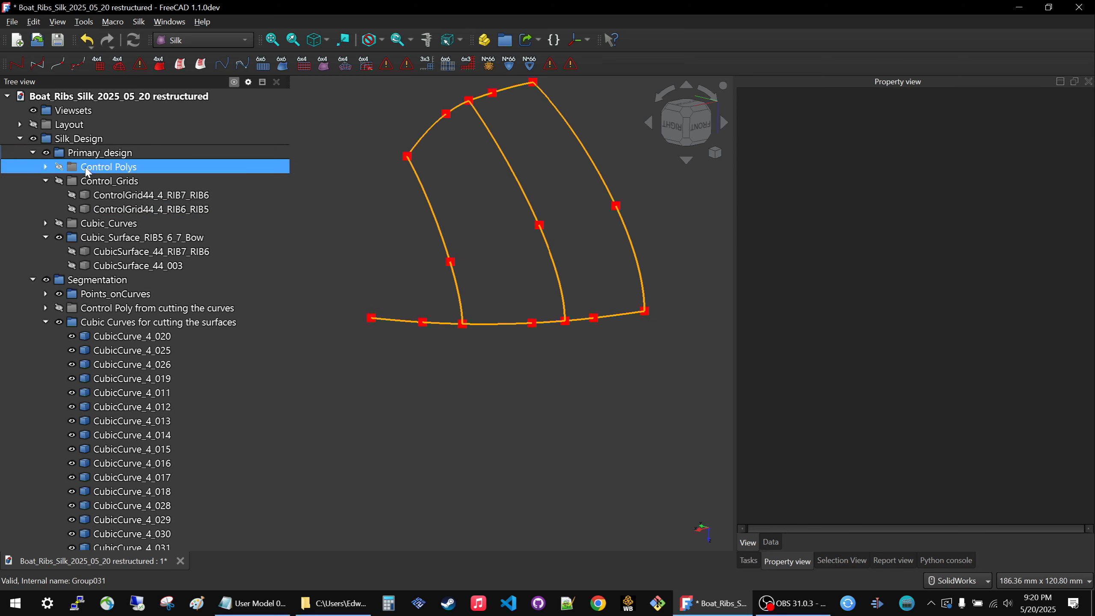
Show the Control Polys group and hide the Cubic Curves for cutting the surfaces and Points_onCurves groups.
{"action": "left_click", "coordinate": [87, 167]}
{"action": "key", "text": "space"}
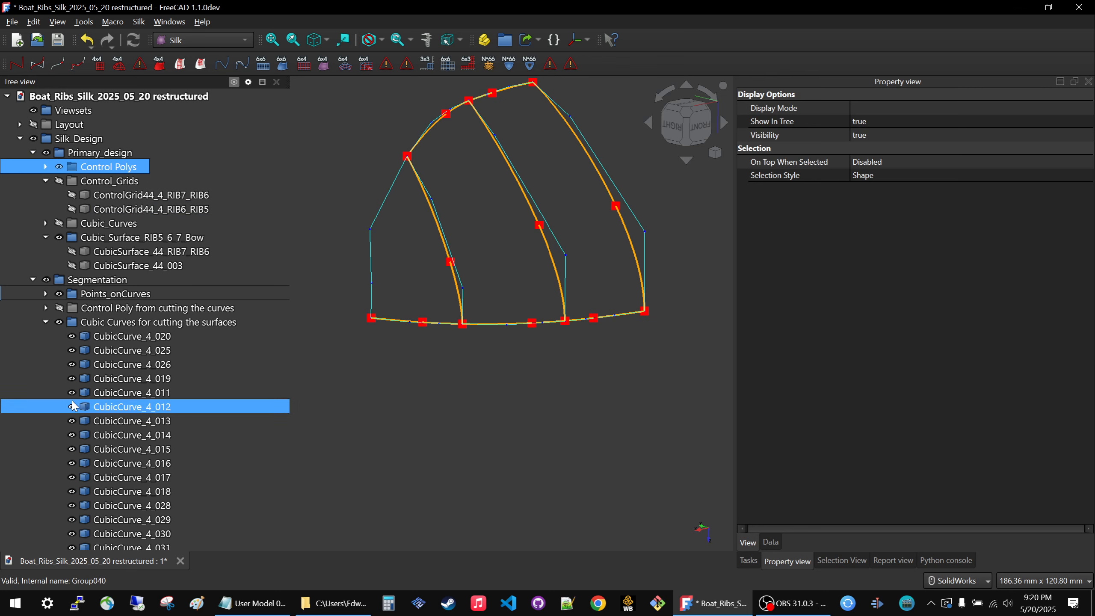
{"action": "left_click", "coordinate": [95, 320]}
{"action": "key", "text": "space"}
{"action": "left_click", "coordinate": [98, 295]}
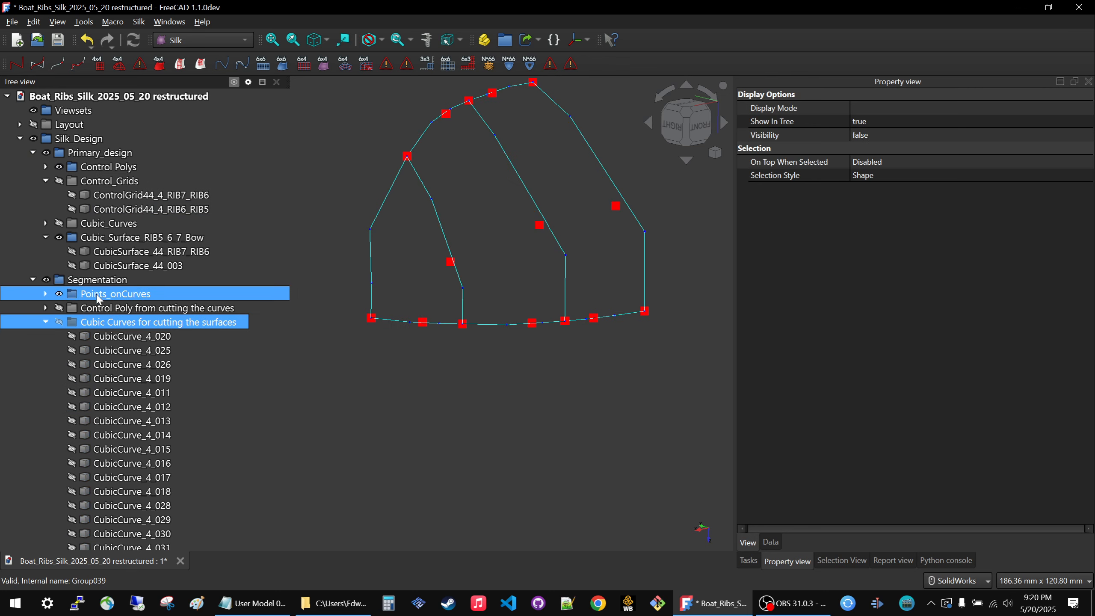
{"action": "key", "text": "space"}
{"action": "left_click", "coordinate": [445, 405]}
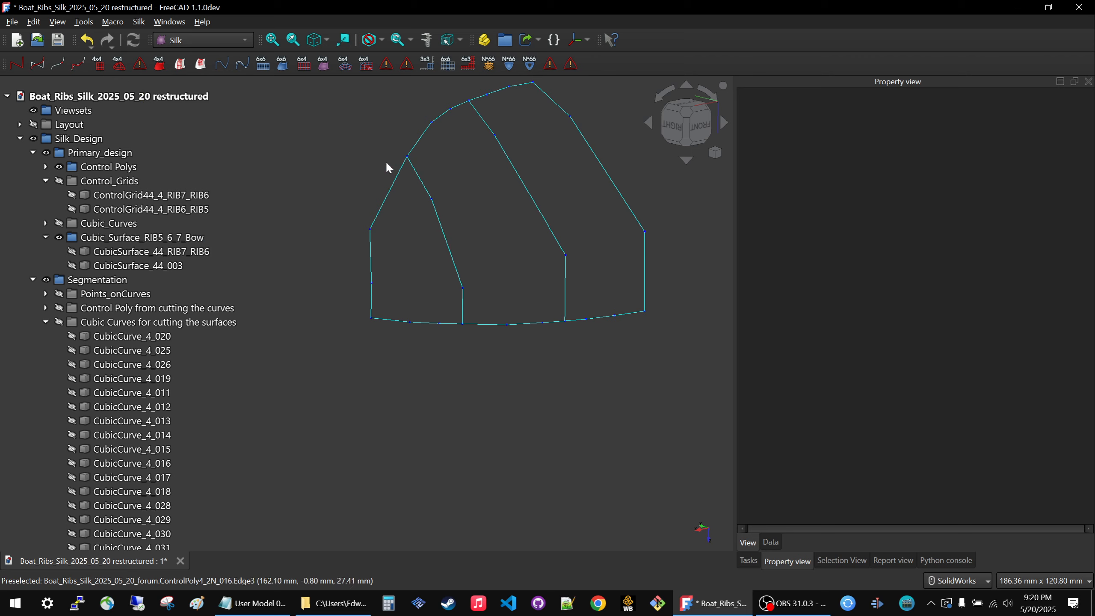
Create a triangular 4x4 control grid from ControlPoly4_2N_017, ControlPoly4_2N_RIB7 and ControlPoly4_2N_016, selected in that order.
{"action": "left_click", "coordinate": [388, 319]}
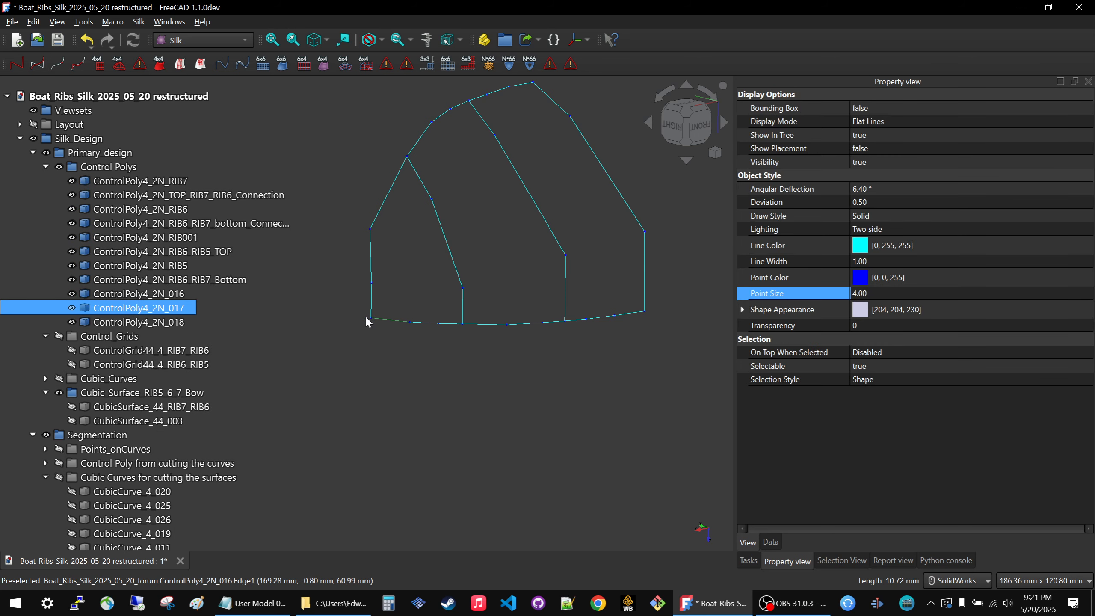
{"action": "left_click", "coordinate": [395, 293]}
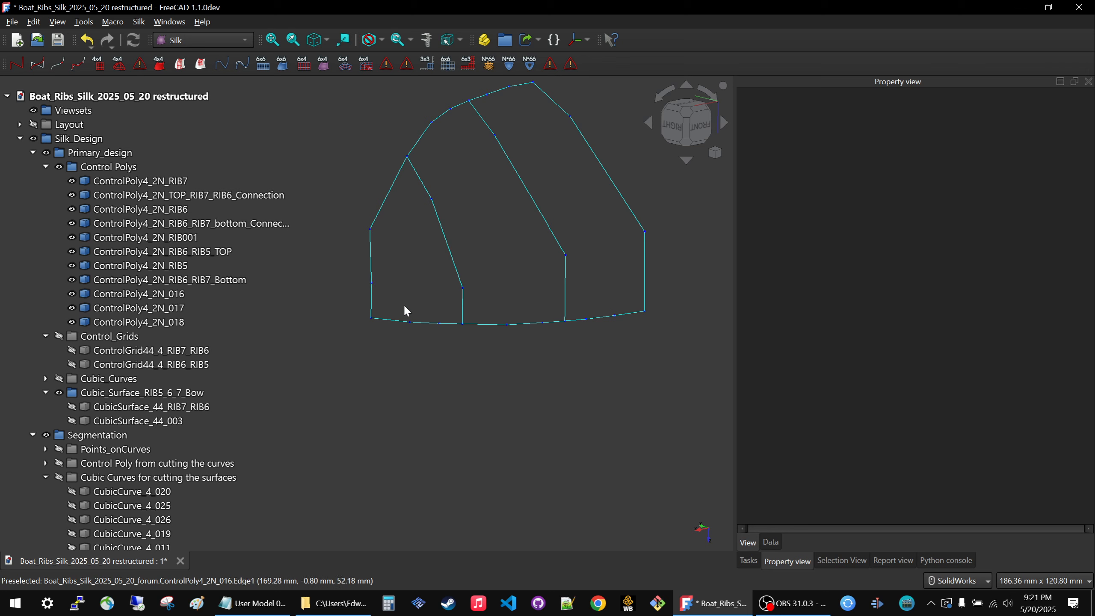
{"action": "left_click", "coordinate": [378, 318]}
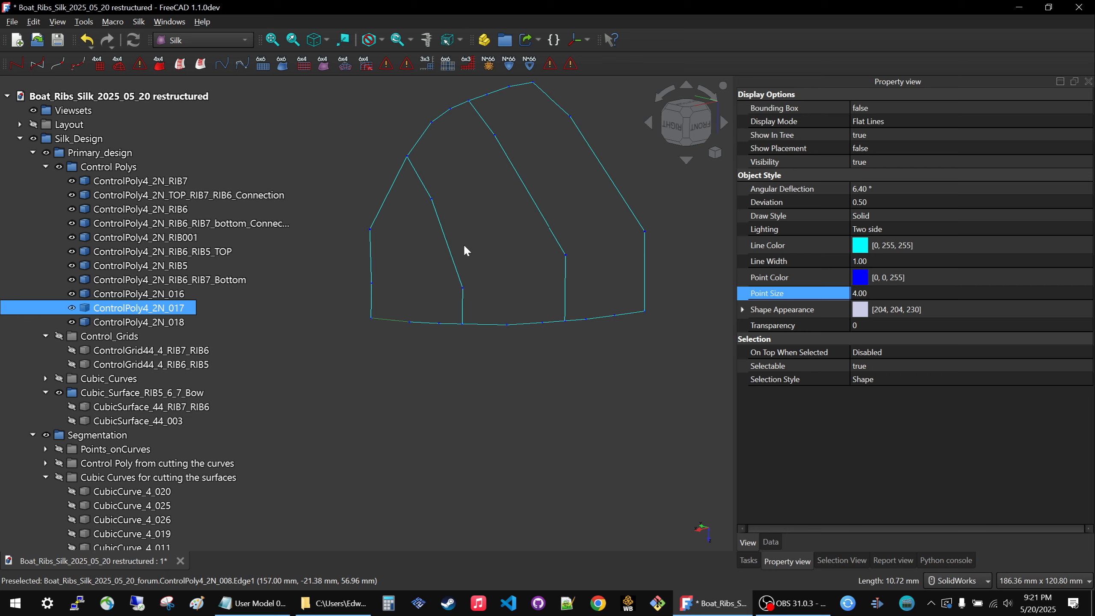
{"action": "left_click", "coordinate": [446, 235], "text": "ctrl"}
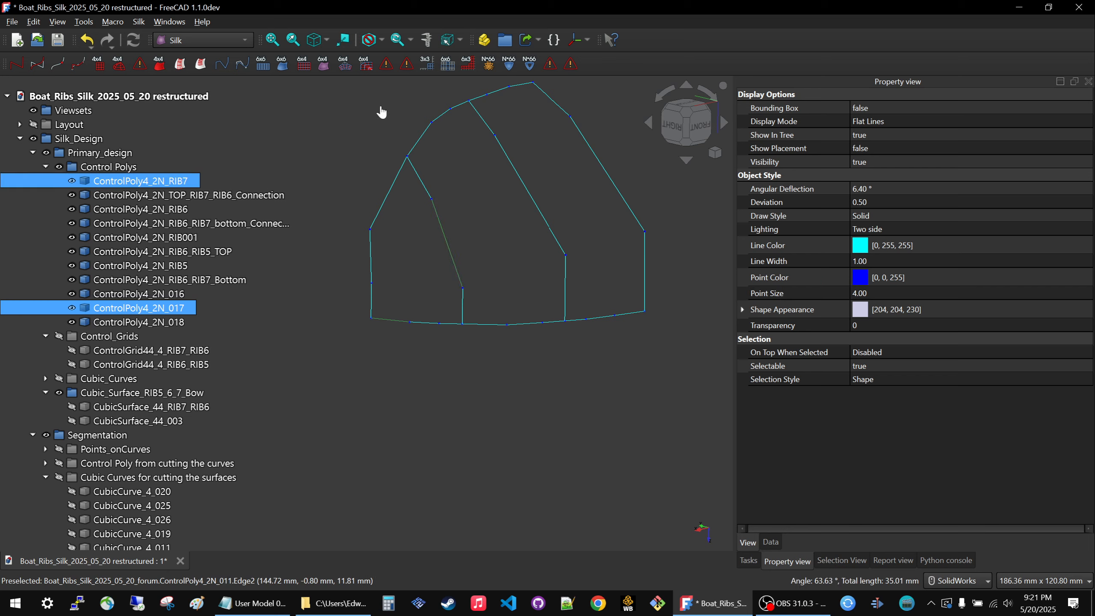
{"action": "left_click", "coordinate": [370, 253], "text": "ctrl"}
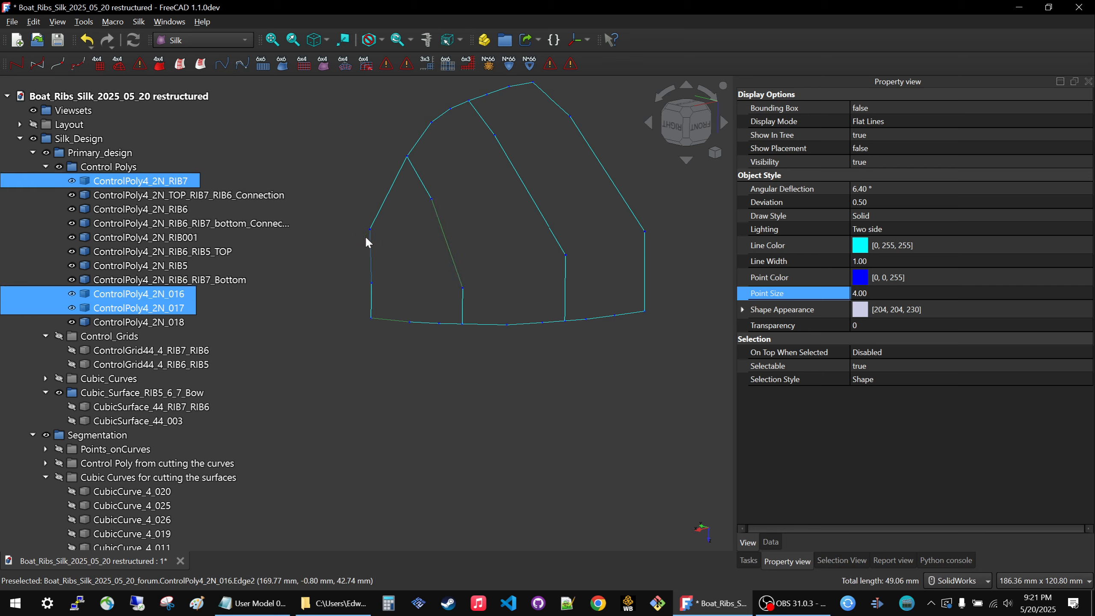
{"action": "left_click", "coordinate": [99, 64]}
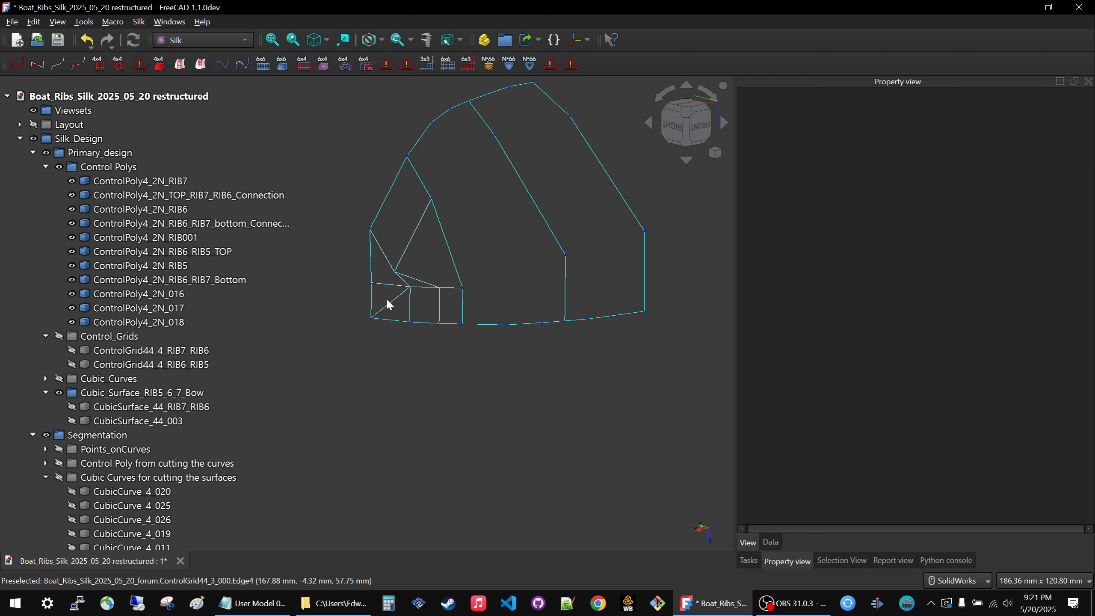
Create a cubic surface from the new triangular bow control grid and hide the grid.
{"action": "middle_click_drag", "start_coordinate": [388, 297], "coordinate": [391, 244]}
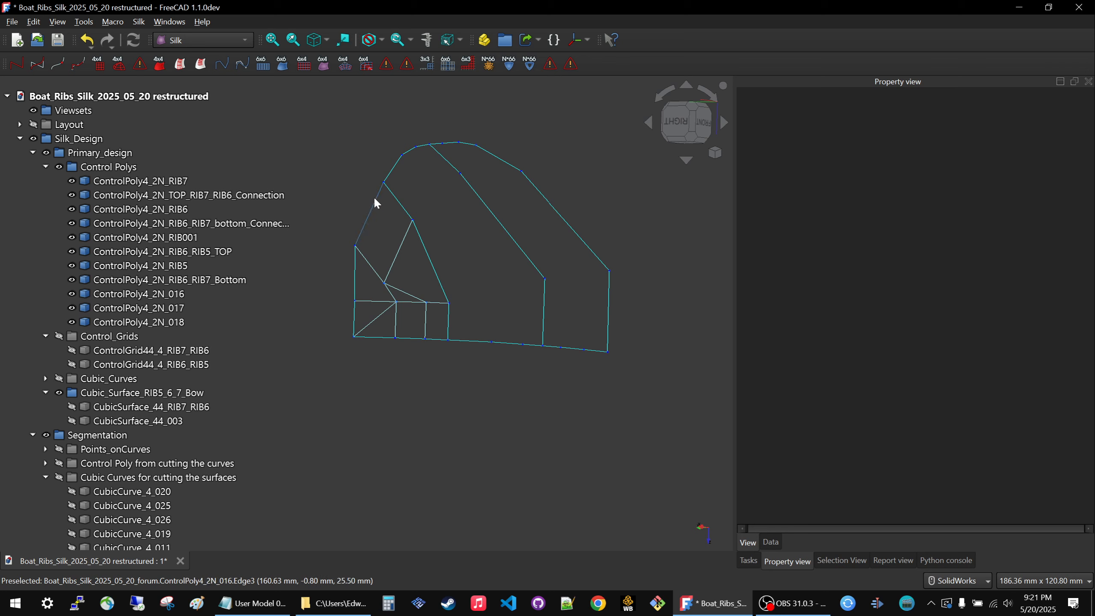
{"action": "left_click", "coordinate": [396, 257]}
{"action": "left_click", "coordinate": [158, 65]}
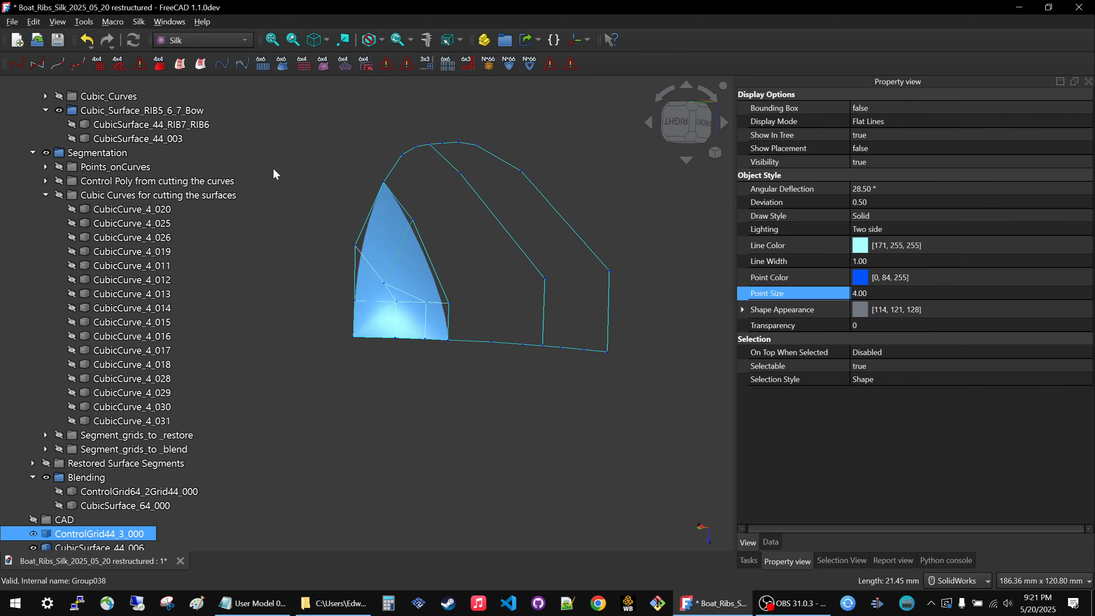
{"action": "left_click", "coordinate": [413, 305]}
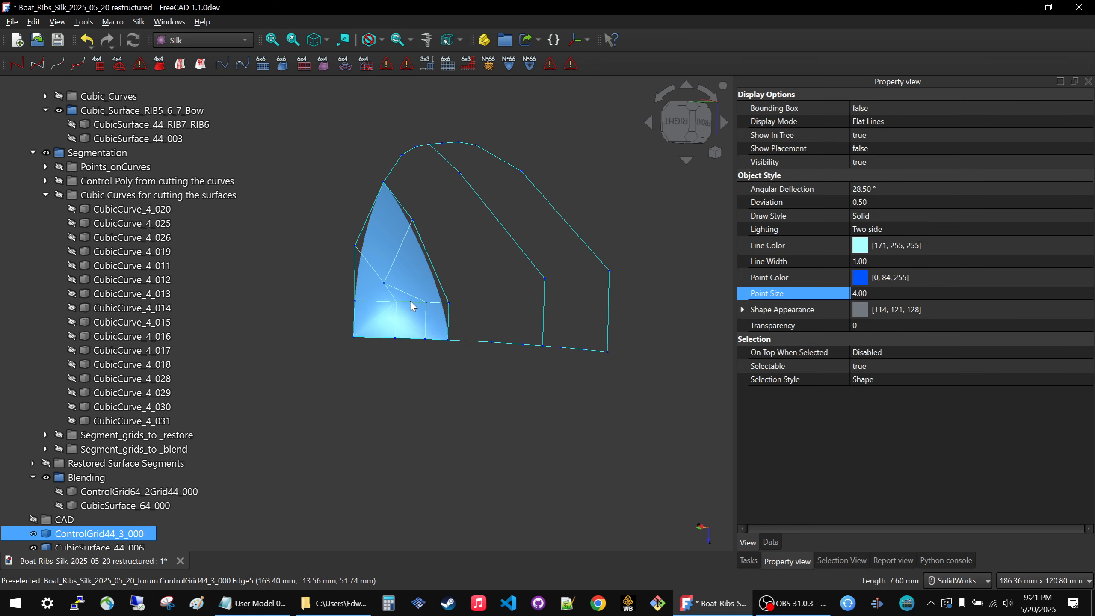
Examine the shape of the new bow surface from several angles, especially near its corner at the bow.
{"action": "mouse_move", "coordinate": [404, 381]}
{"action": "middle_mouse_down"}
{"action": "mouse_move", "coordinate": [285, 370]}
{"action": "mouse_move", "coordinate": [280, 391]}
{"action": "middle_mouse_up"}
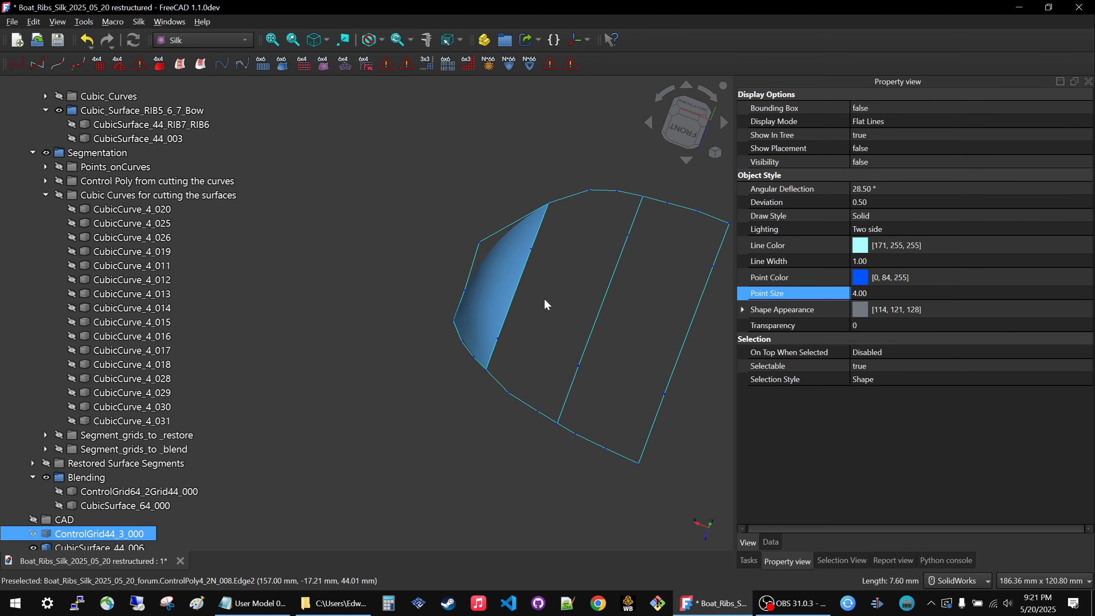
{"action": "mouse_move", "coordinate": [612, 268]}
{"action": "middle_mouse_down"}
{"action": "mouse_move", "coordinate": [621, 353]}
{"action": "mouse_move", "coordinate": [604, 369]}
{"action": "middle_mouse_up"}
{"action": "scroll", "coordinate": [568, 124], "scroll_direction": "up", "scroll_amount": 5}
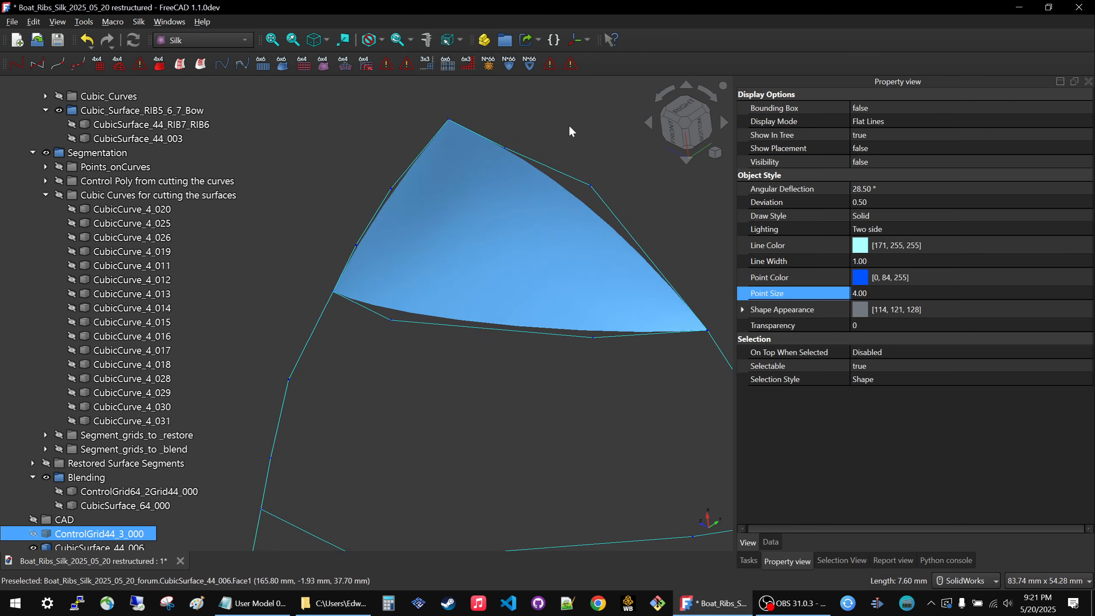
{"action": "mouse_move", "coordinate": [362, 119]}
{"action": "middle_mouse_down"}
{"action": "mouse_move", "coordinate": [380, 103]}
{"action": "mouse_move", "coordinate": [415, 19]}
{"action": "middle_mouse_up"}
{"action": "mouse_move", "coordinate": [442, 128]}
{"action": "middle_mouse_down"}
{"action": "mouse_move", "coordinate": [510, 121]}
{"action": "mouse_move", "coordinate": [487, 145]}
{"action": "middle_mouse_up"}
{"action": "scroll", "coordinate": [416, 134], "scroll_direction": "down", "scroll_amount": 1}
{"action": "scroll", "coordinate": [416, 130], "scroll_direction": "up", "scroll_amount": 6}
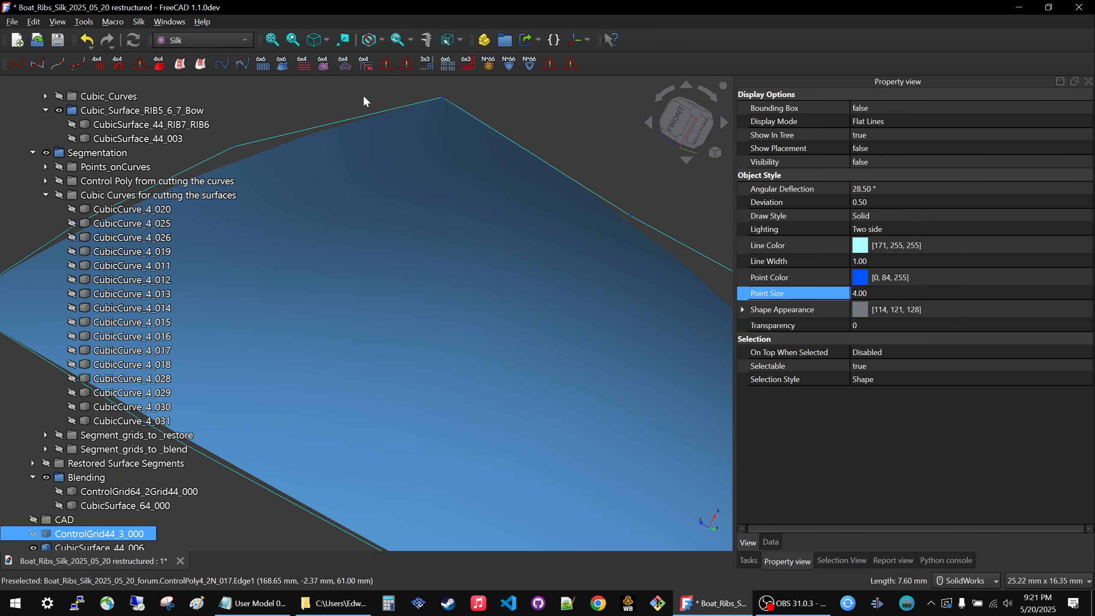
{"action": "mouse_move", "coordinate": [363, 97]}
{"action": "middle_mouse_down"}
{"action": "mouse_move", "coordinate": [298, 122]}
{"action": "mouse_move", "coordinate": [314, 115]}
{"action": "middle_mouse_up"}
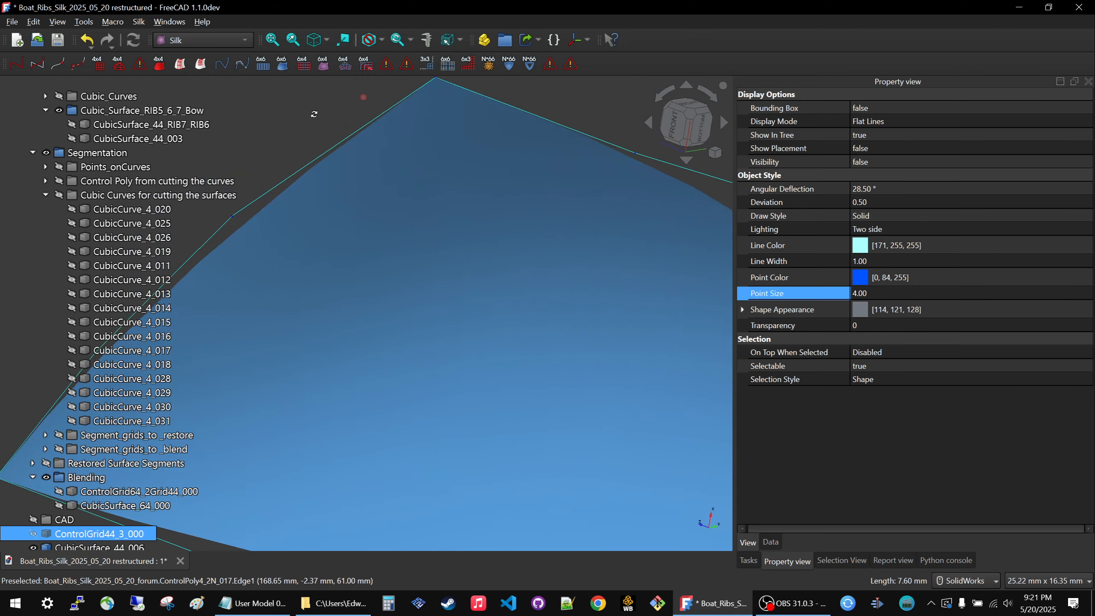
{"action": "scroll", "coordinate": [308, 113], "scroll_direction": "down", "scroll_amount": 5}
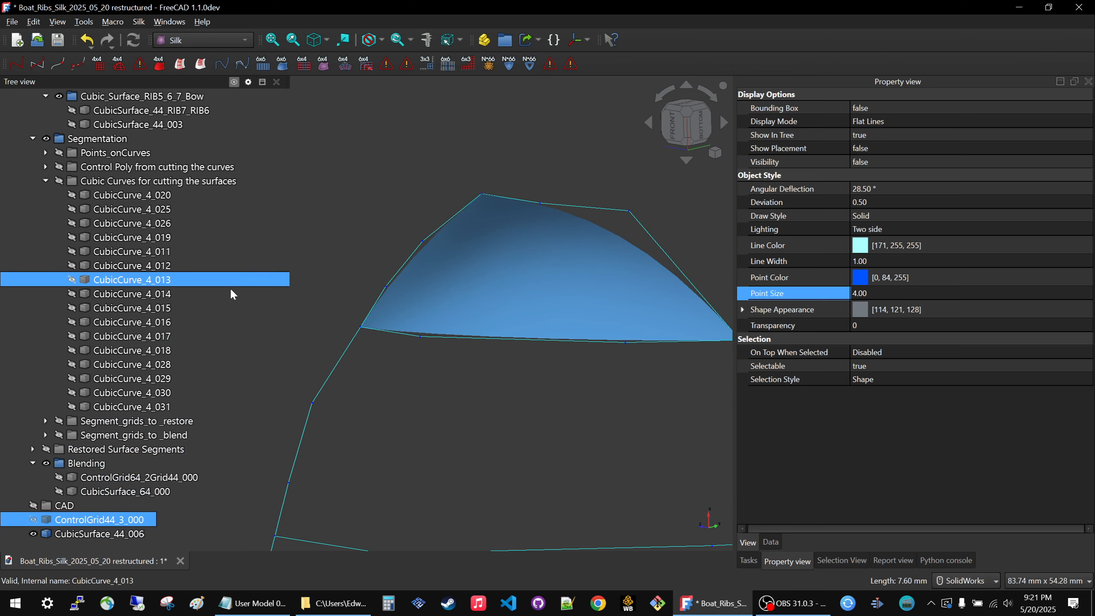
Delete the new bow surface CubicSurface_44_006.
{"action": "left_click", "coordinate": [103, 534], "text": "ctrl"}
{"action": "left_click", "coordinate": [102, 536]}
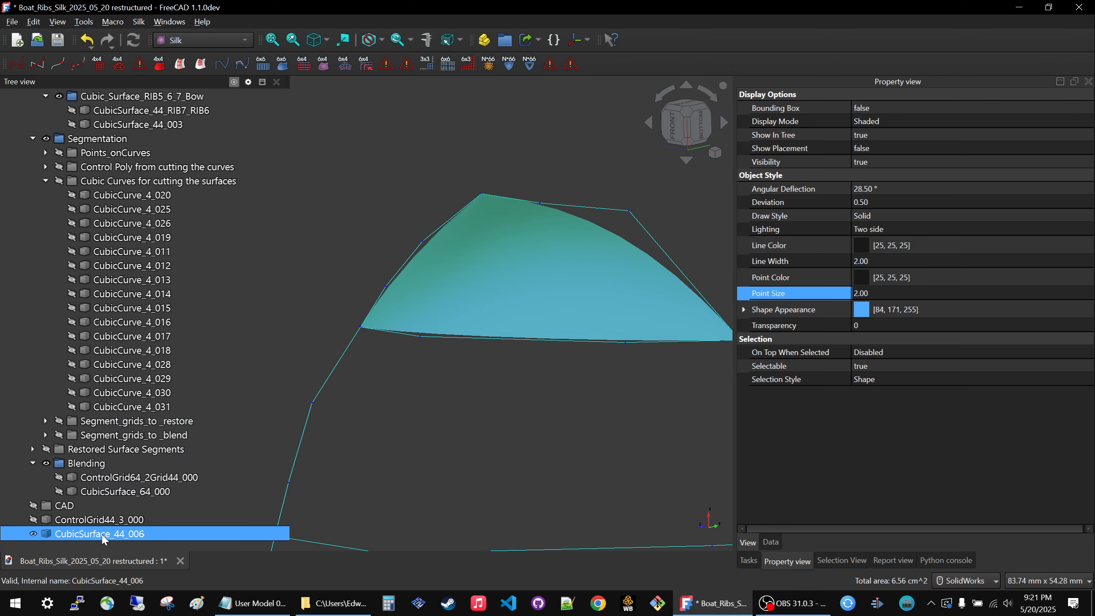
{"action": "key", "text": "Delete"}
Delete ControlGrid44_3_000, undo that deletion, and hide the restored grid.
{"action": "left_click", "coordinate": [105, 536]}
{"action": "key", "text": "Delete"}
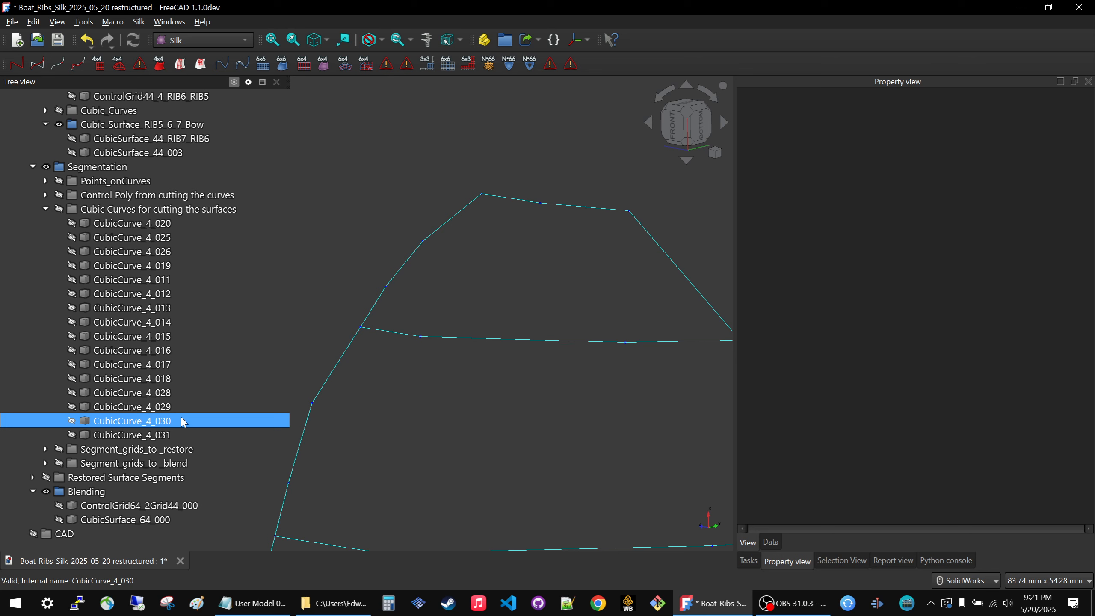
{"action": "key", "text": "ctrl+z"}
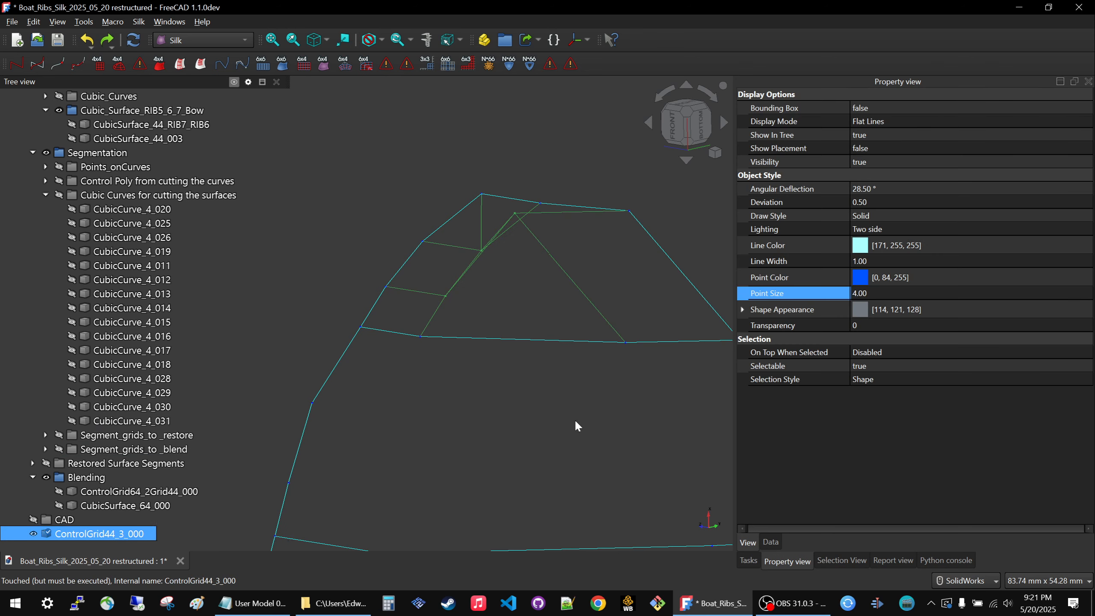
{"action": "left_click", "coordinate": [504, 415]}
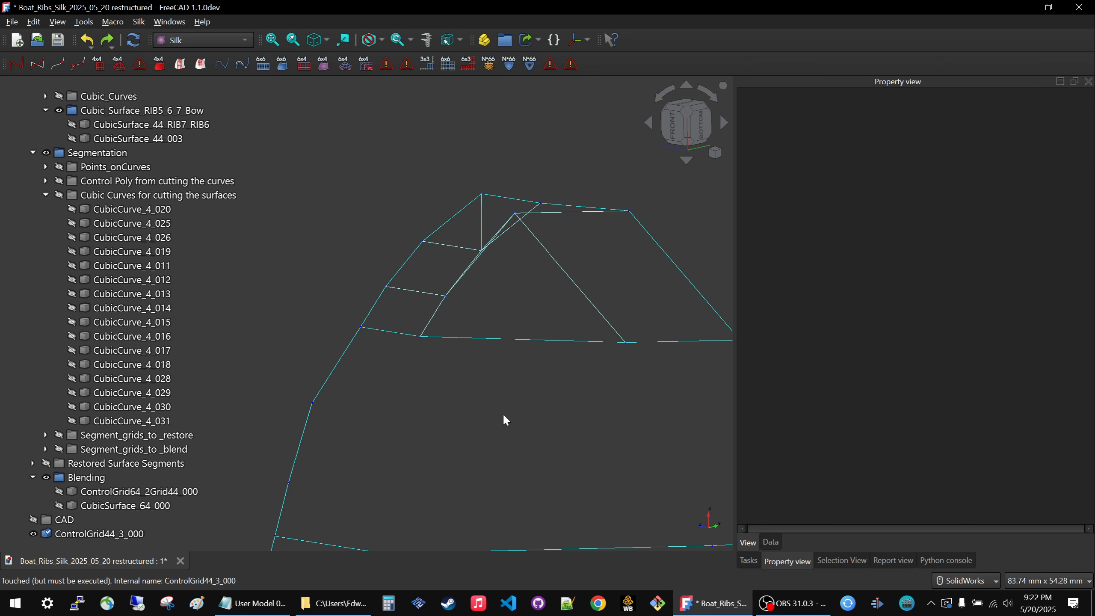
{"action": "left_click", "coordinate": [456, 287]}
{"action": "key", "text": "space"}
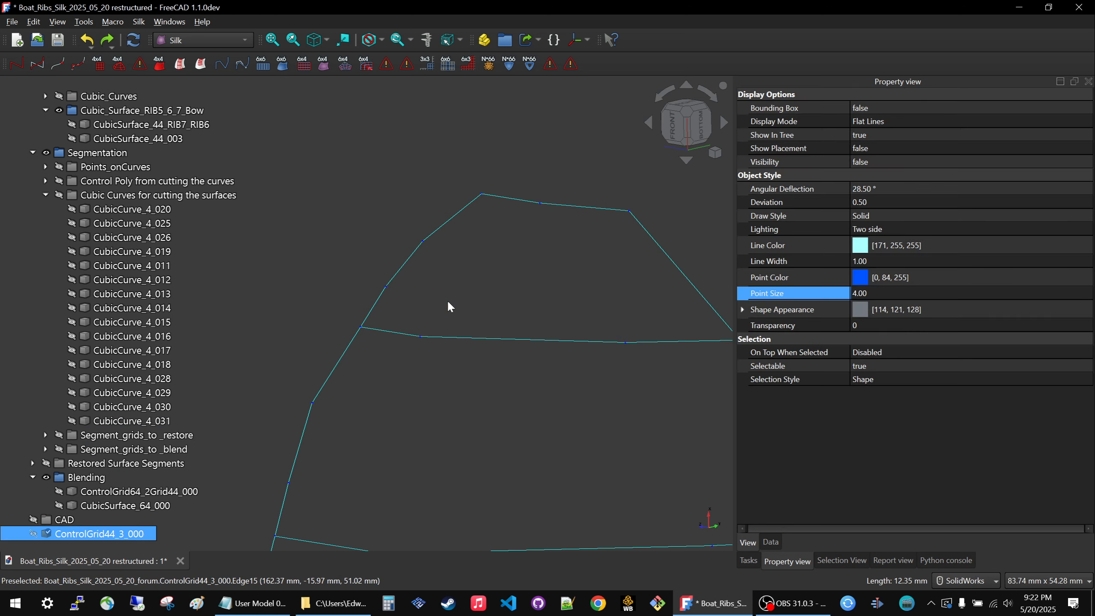
Create another triangular 4x4 control grid on the bow from ControlPoly4_2N_017, ControlPoly4_2N_RIB7 and ControlPoly4_2N_016.
{"action": "left_click", "coordinate": [464, 207]}
{"action": "middle_click_drag", "start_coordinate": [420, 296], "coordinate": [335, 203]}
{"action": "scroll", "coordinate": [365, 298], "scroll_direction": "down", "scroll_amount": 6}
{"action": "middle_click_drag", "start_coordinate": [525, 185], "coordinate": [460, 164]}
{"action": "scroll", "coordinate": [566, 194], "scroll_direction": "up", "scroll_amount": 5}
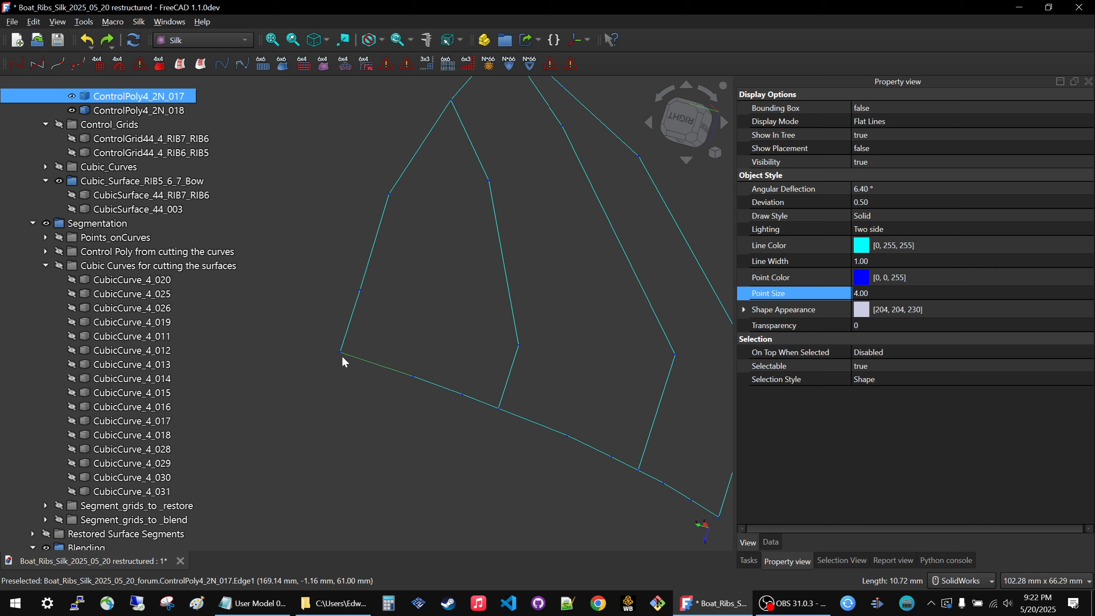
{"action": "left_click", "coordinate": [503, 262], "text": "ctrl"}
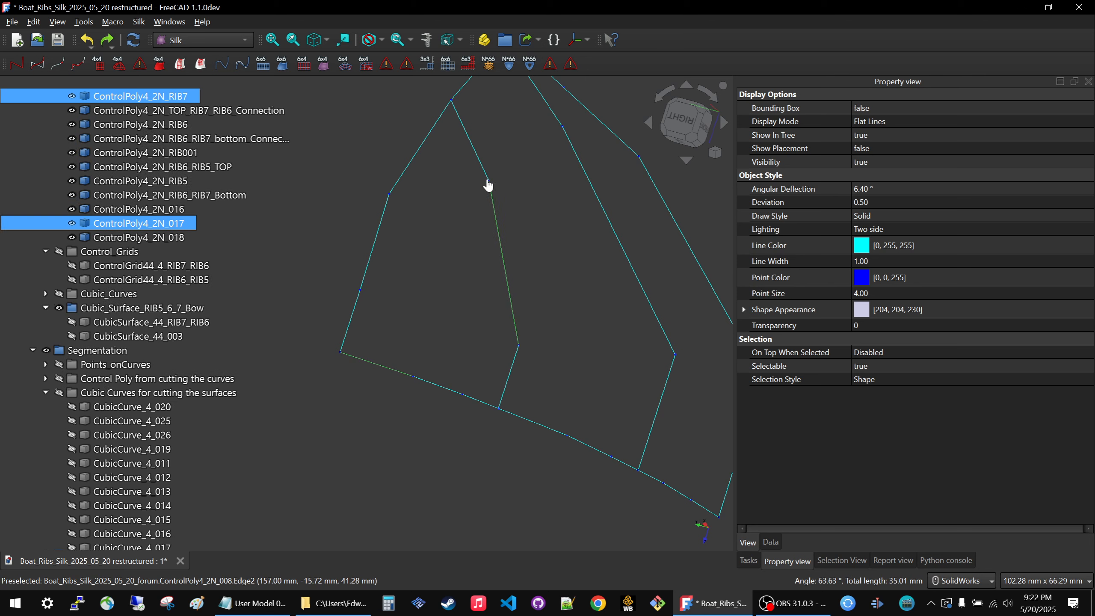
{"action": "left_click", "coordinate": [376, 243], "text": "ctrl"}
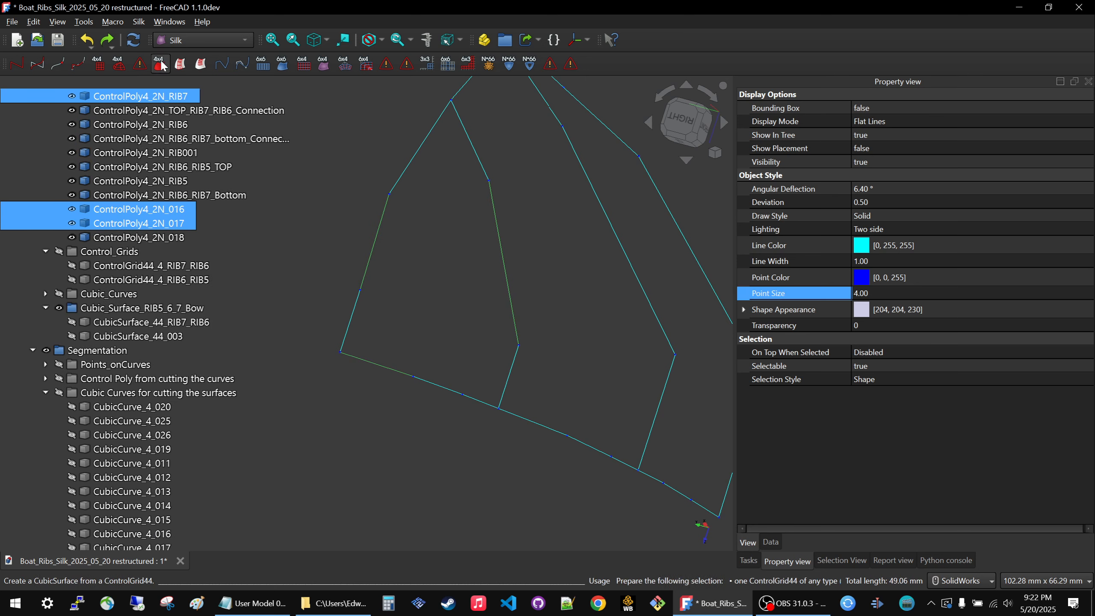
{"action": "left_click", "coordinate": [123, 63]}
{"action": "left_click", "coordinate": [444, 395]}
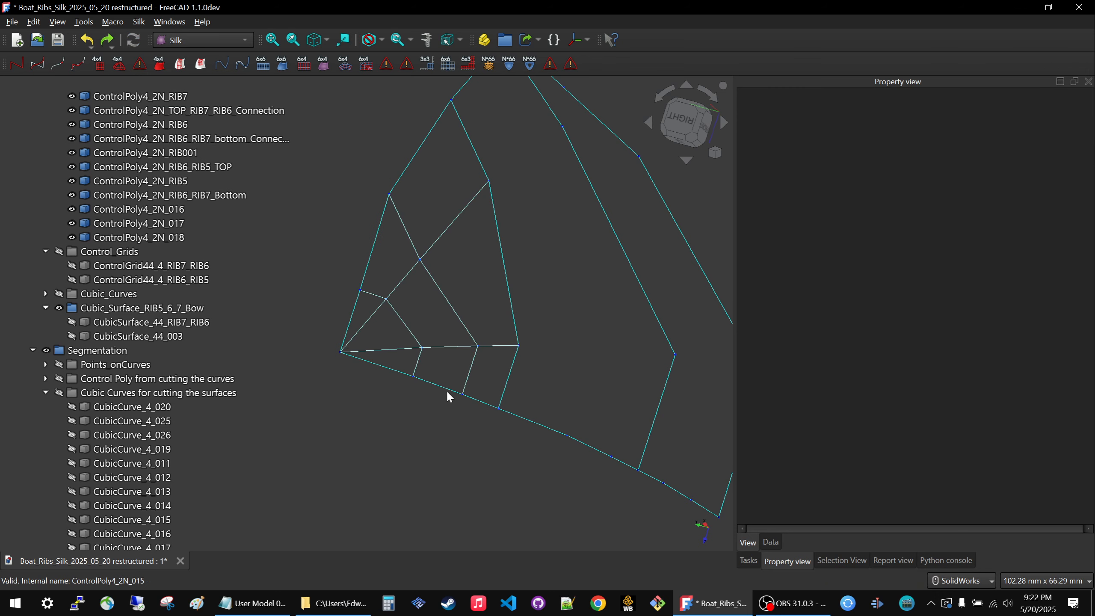
Create a 4x4 cubic surface from the new triangular bow control grid ControlGrid44_3_Rotate_000.
{"action": "middle_click_drag", "start_coordinate": [394, 369], "coordinate": [457, 332]}
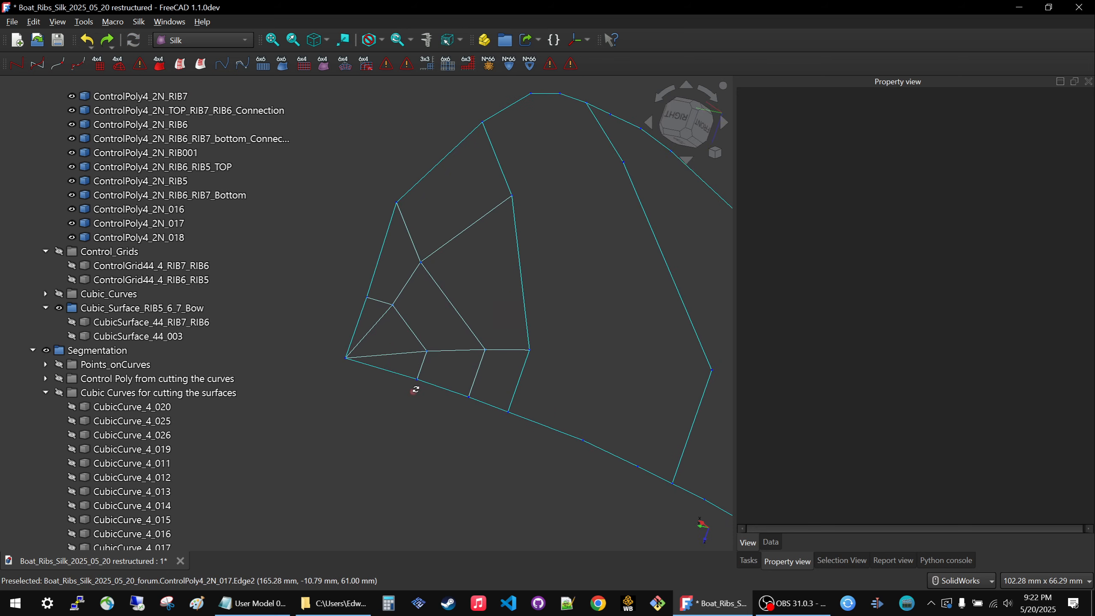
{"action": "middle_click_drag", "start_coordinate": [416, 386], "coordinate": [315, 190]}
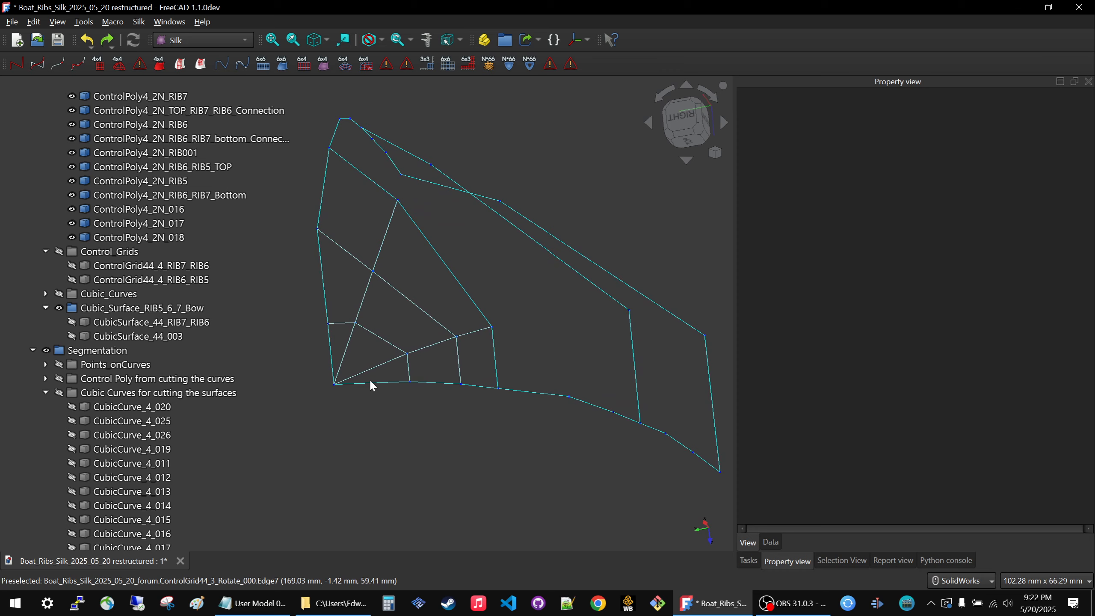
{"action": "middle_click_drag", "start_coordinate": [373, 385], "coordinate": [433, 371]}
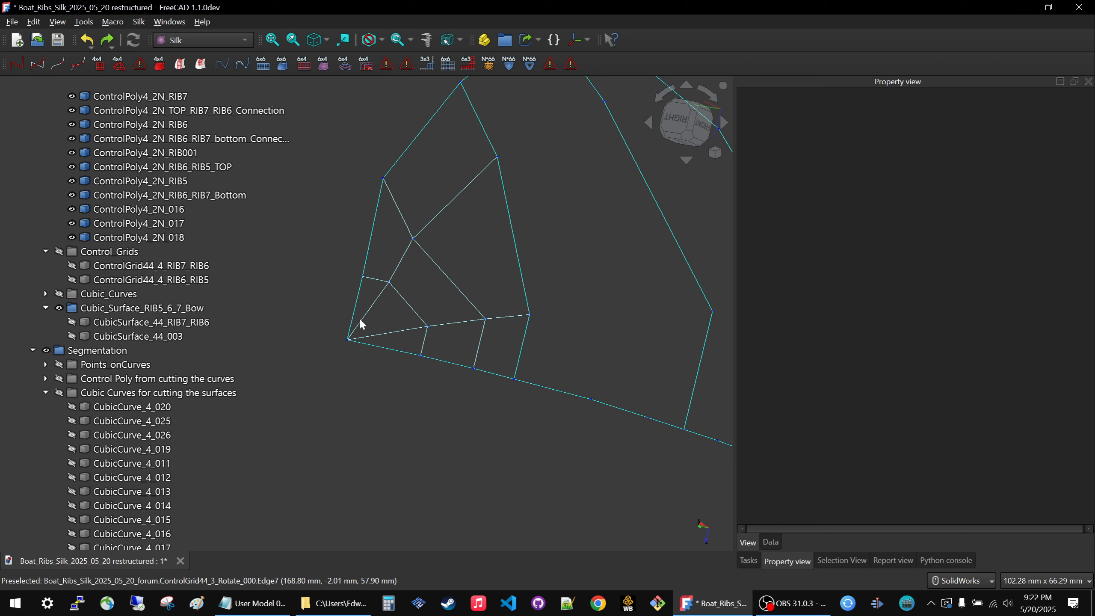
{"action": "left_click", "coordinate": [438, 263]}
{"action": "left_click", "coordinate": [180, 64]}
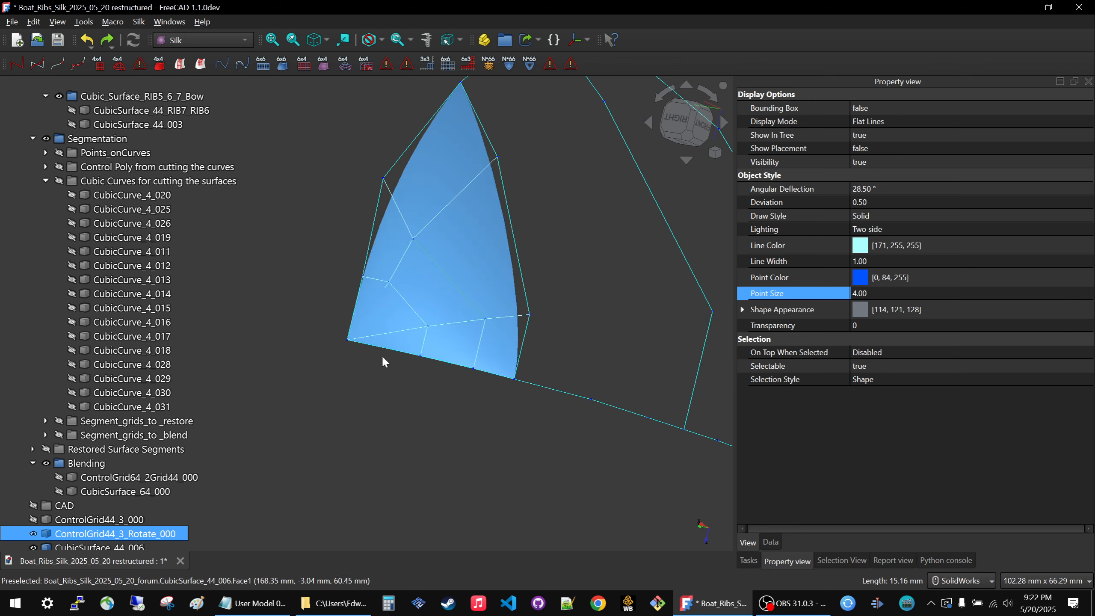
Examine the new bow surface together with its control grid and the neighbouring control polygons from several angles.
{"action": "middle_click_drag", "start_coordinate": [442, 461], "coordinate": [491, 252]}
{"action": "scroll", "coordinate": [100, 547], "scroll_direction": "down", "scroll_amount": 1}
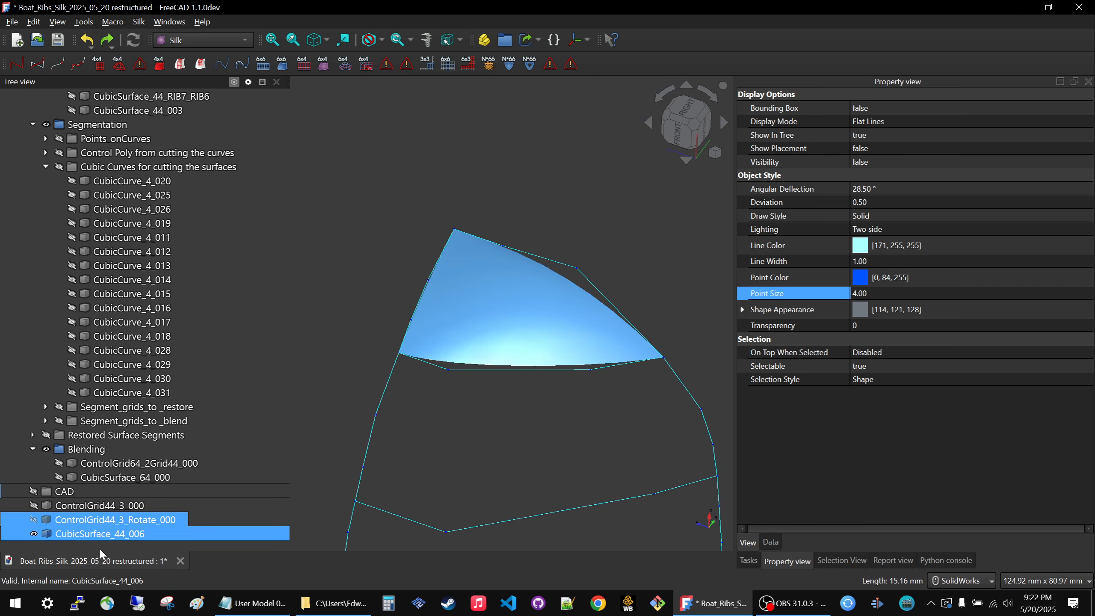
{"action": "key", "text": "space"}
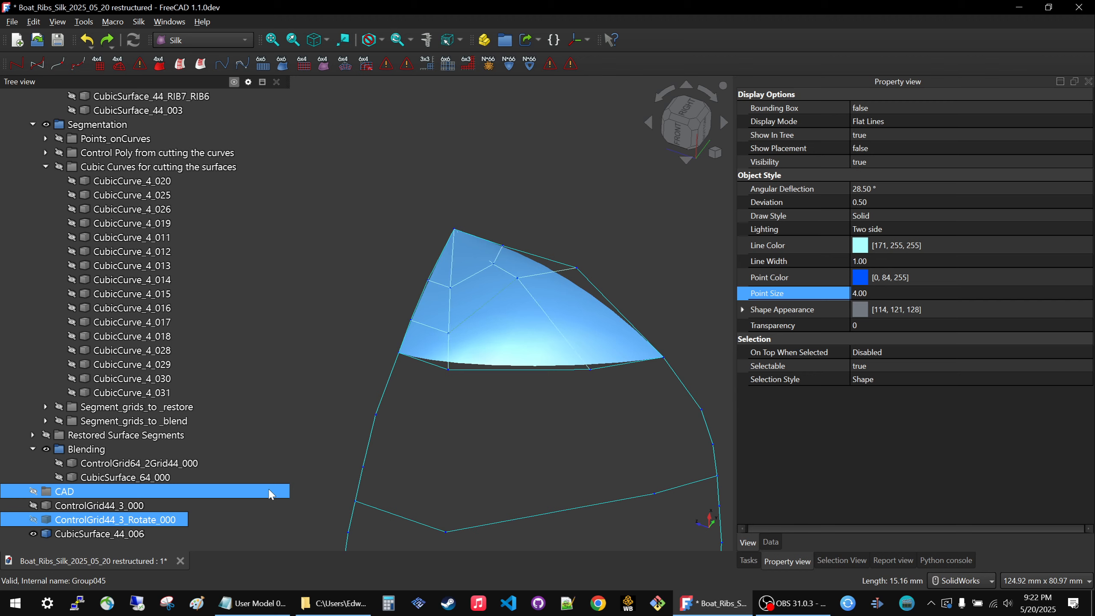
{"action": "left_click", "coordinate": [508, 467]}
{"action": "middle_click_drag", "start_coordinate": [458, 424], "coordinate": [515, 342]}
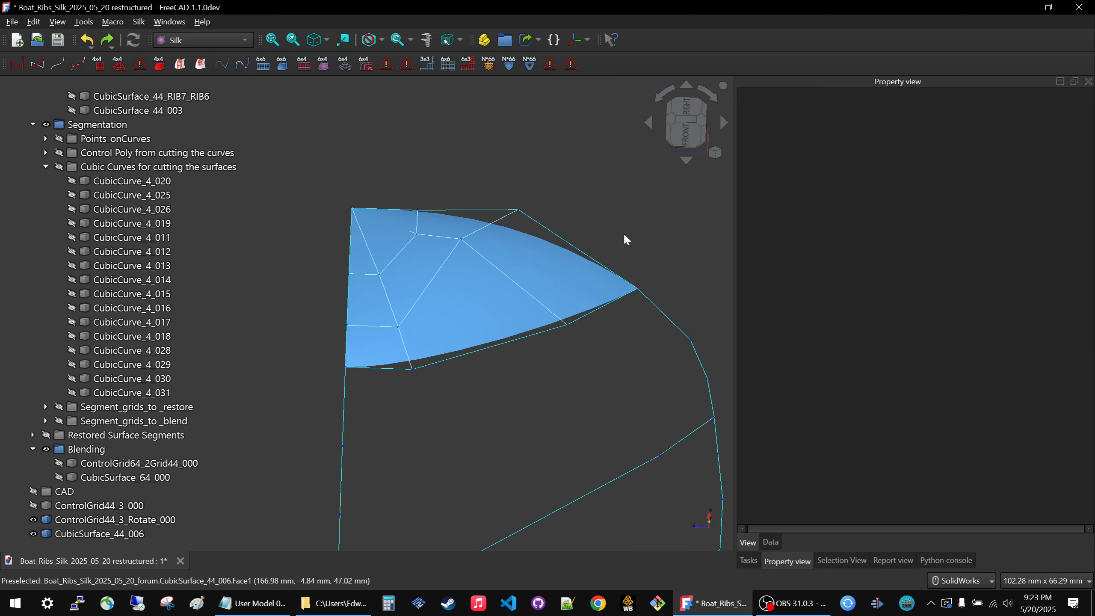
{"action": "scroll", "coordinate": [556, 251], "scroll_direction": "down", "scroll_amount": 3}
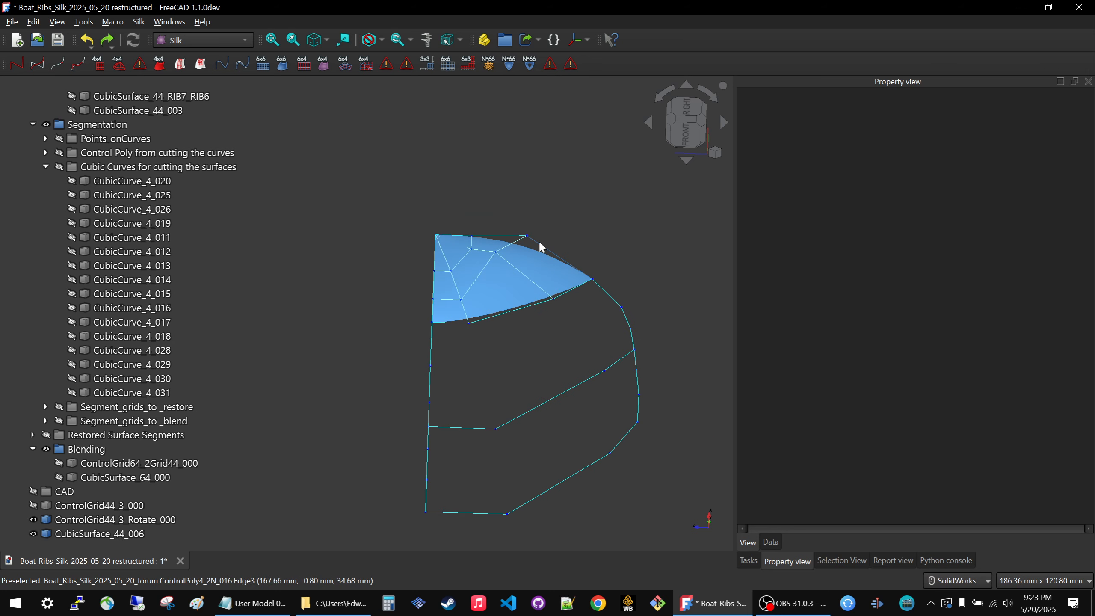
{"action": "left_click", "coordinate": [540, 245]}
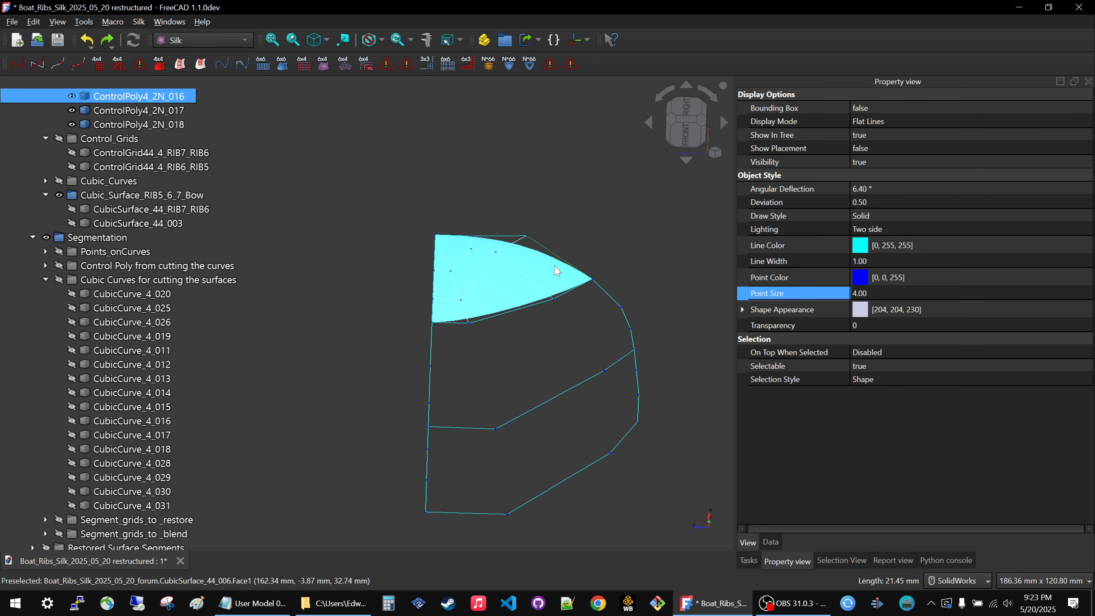
{"action": "scroll", "coordinate": [546, 236], "scroll_direction": "up", "scroll_amount": 3}
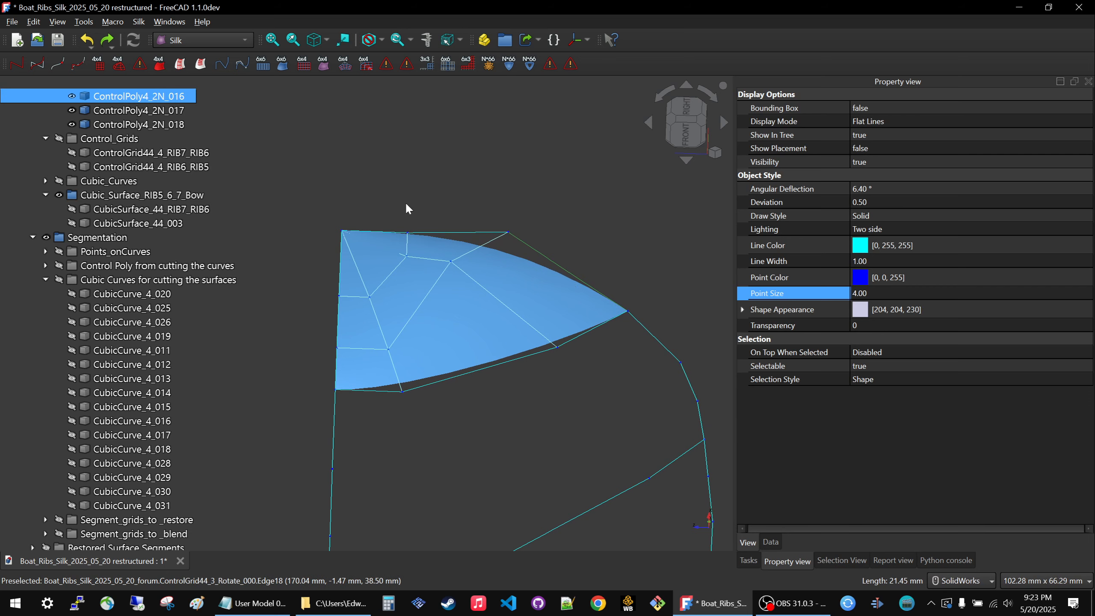
{"action": "left_click", "coordinate": [500, 206]}
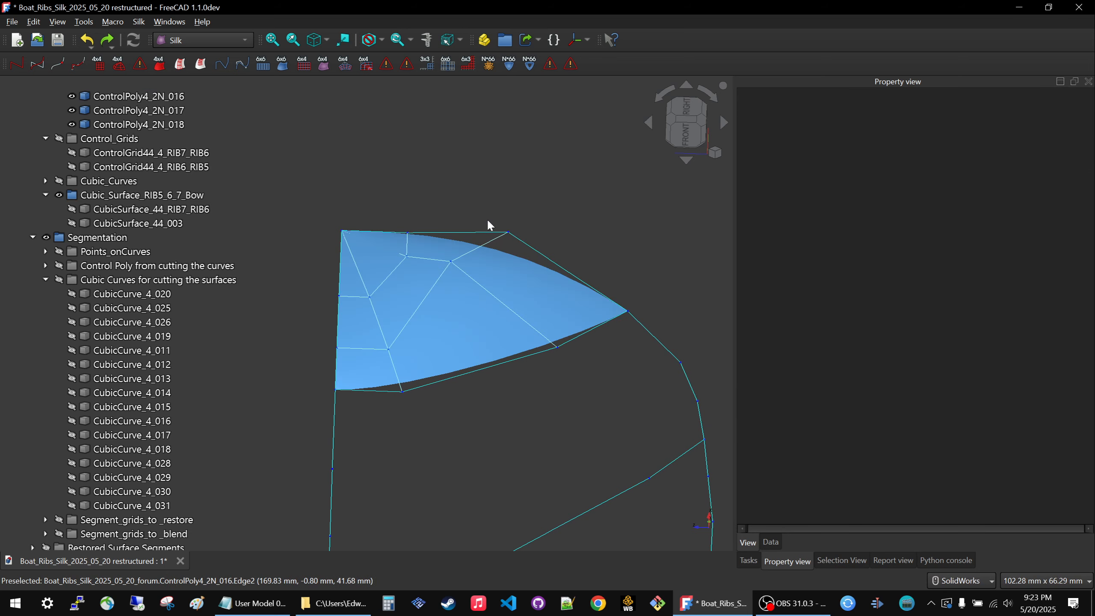
{"action": "middle_click_drag", "start_coordinate": [457, 196], "coordinate": [448, 239]}
{"action": "scroll", "coordinate": [438, 412], "scroll_direction": "down", "scroll_amount": 2}
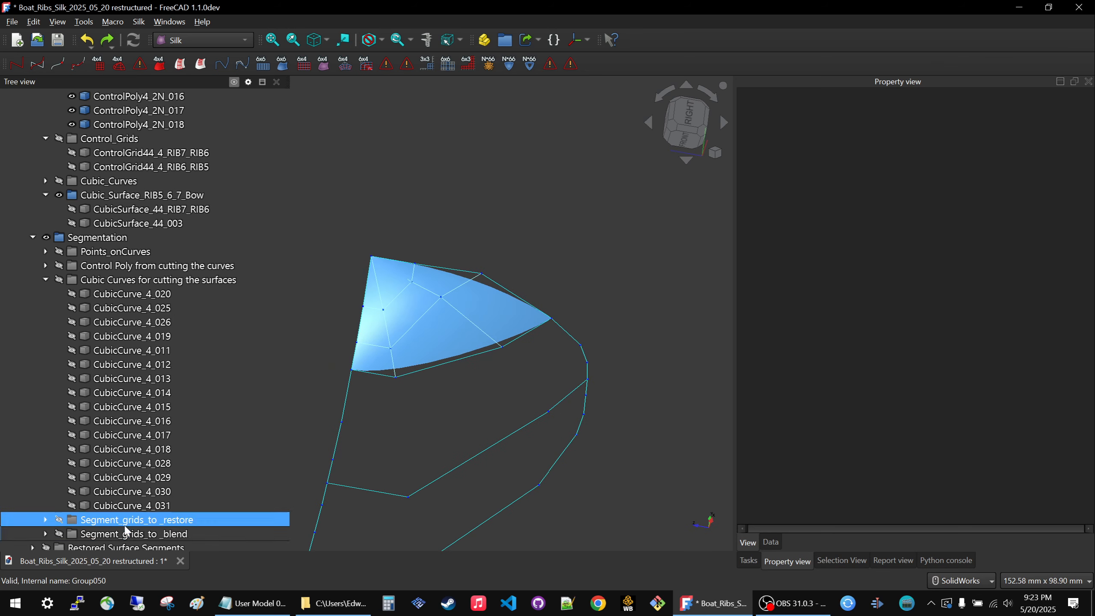
Hide the bow surface CubicSurface_44_006.
{"action": "scroll", "coordinate": [131, 499], "scroll_direction": "down", "scroll_amount": 3}
{"action": "left_click", "coordinate": [275, 377]}
{"action": "left_click", "coordinate": [415, 335]}
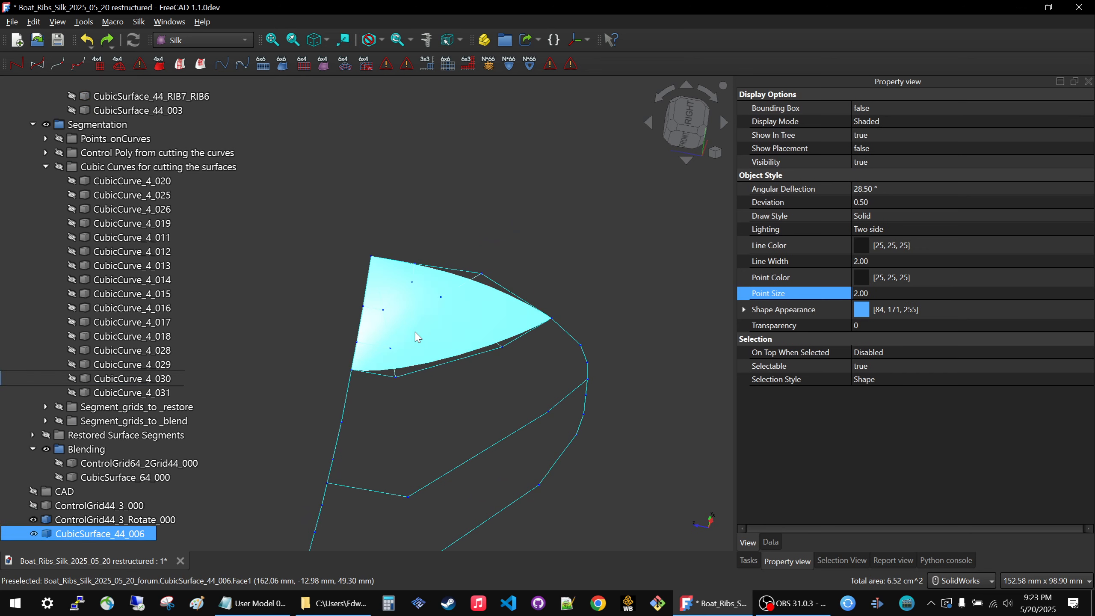
{"action": "key", "text": "space"}
Compare ControlGrid44_3_000 with ControlGrid44_3_Rotate_000 by switching the former's visibility on and off.
{"action": "left_click", "coordinate": [91, 505]}
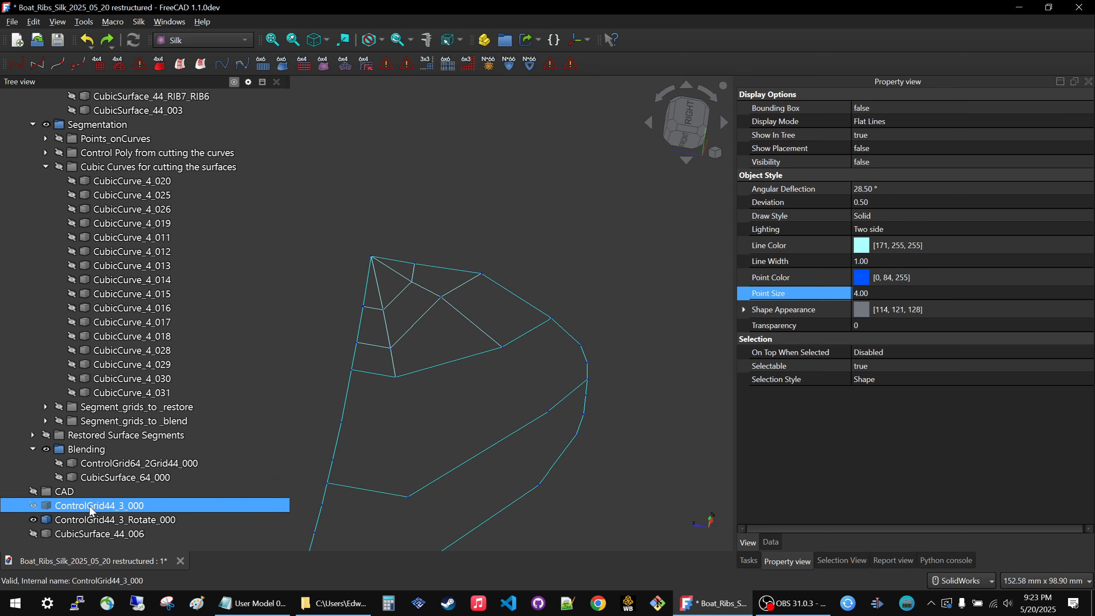
{"action": "key", "text": "space"}
{"action": "key", "text": "space"}
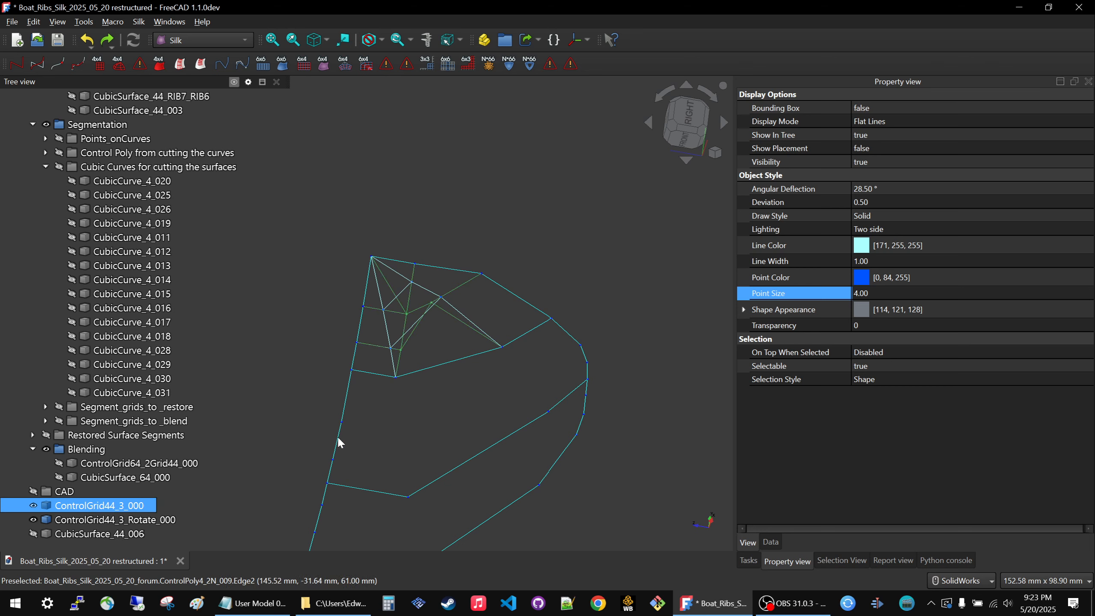
{"action": "middle_click_drag", "start_coordinate": [337, 436], "coordinate": [334, 427]}
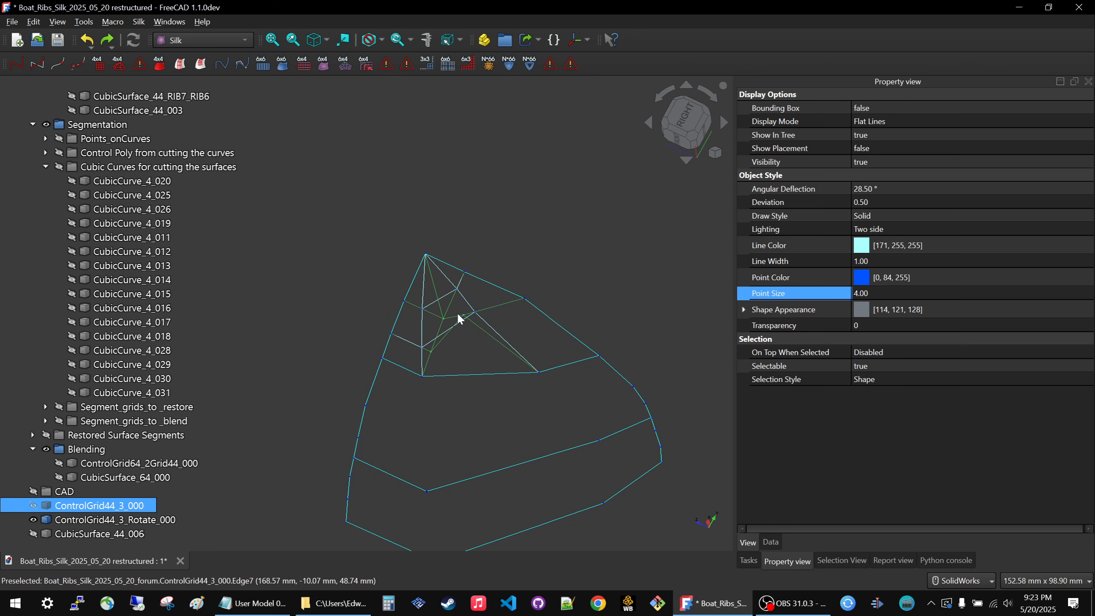
{"action": "scroll", "coordinate": [459, 322], "scroll_direction": "up", "scroll_amount": 5}
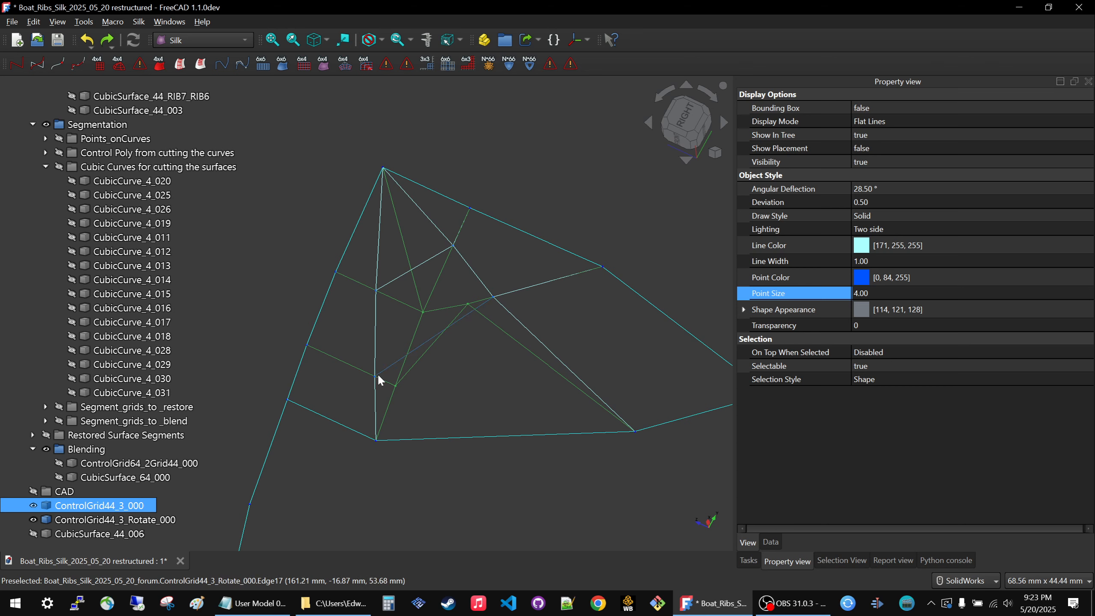
{"action": "key", "text": "space"}
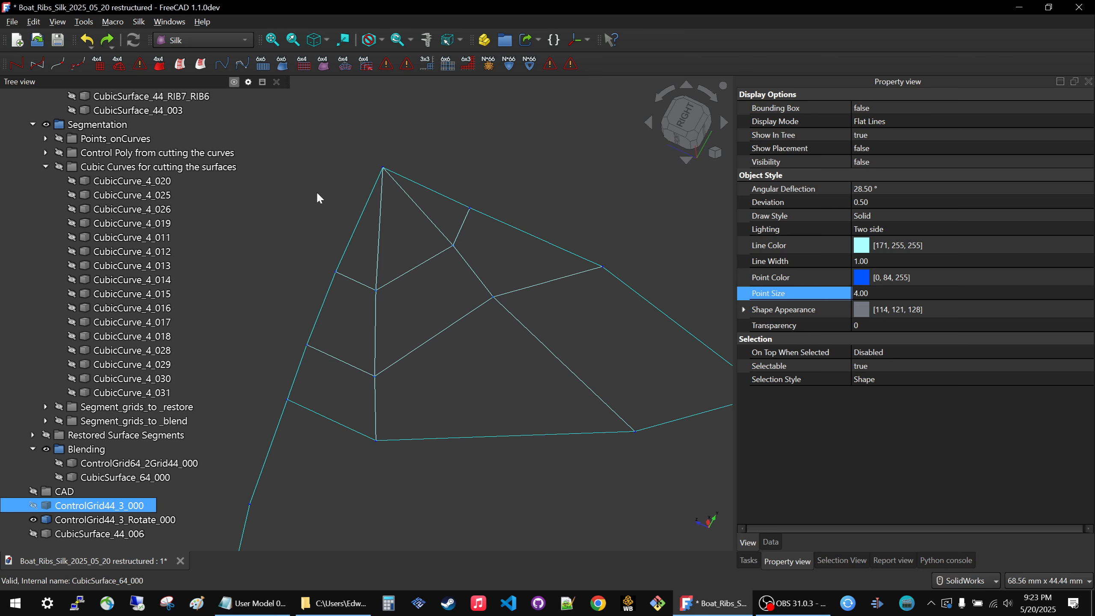
{"action": "key", "text": "space"}
{"action": "key", "text": "space"}
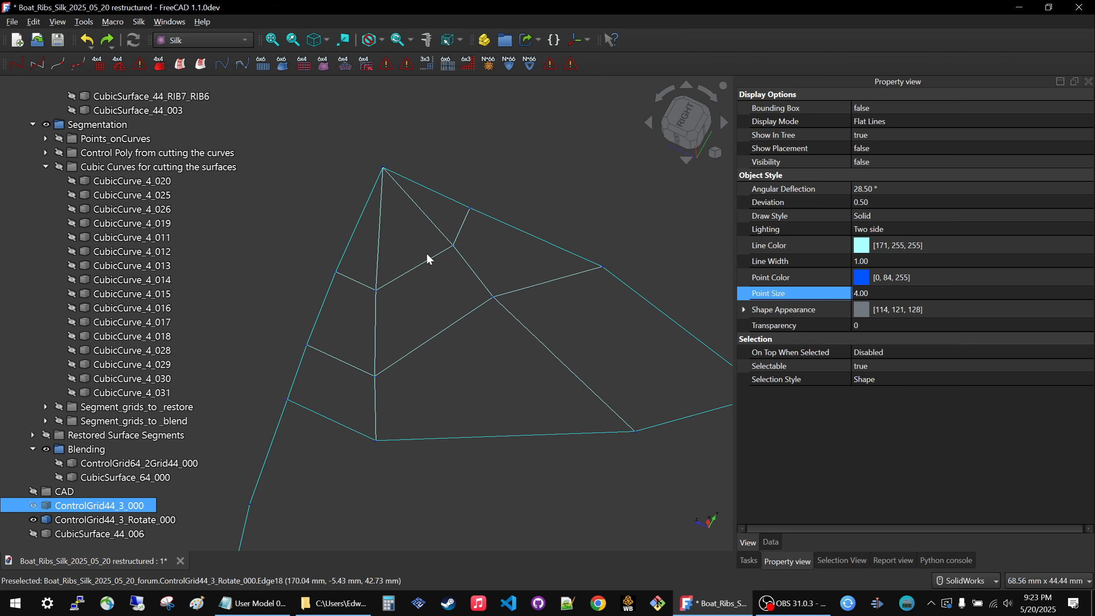
{"action": "middle_click_drag", "start_coordinate": [412, 191], "coordinate": [435, 181]}
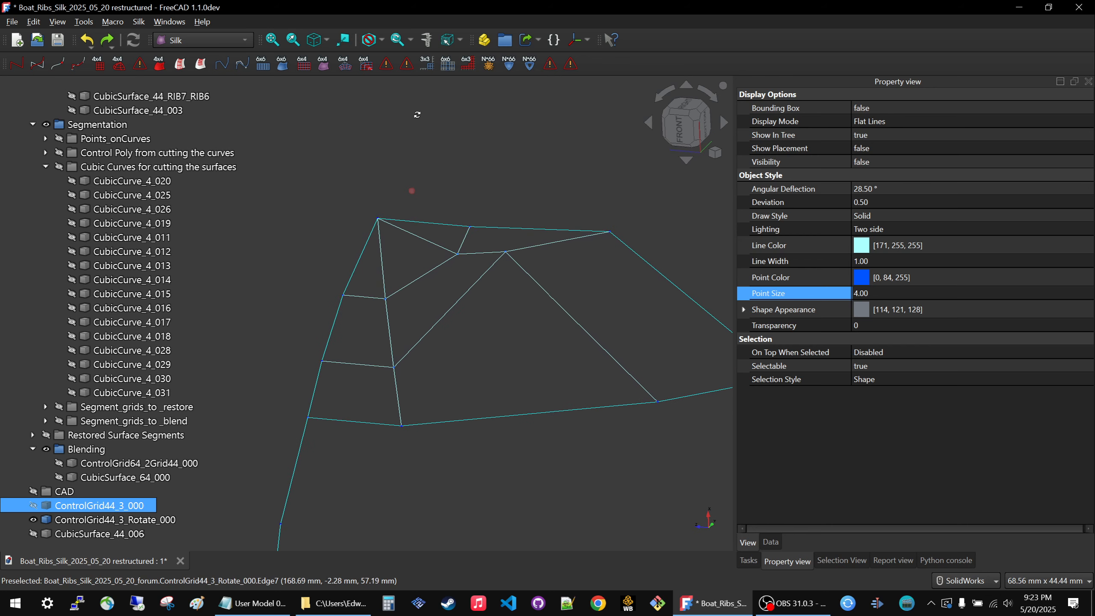
Delete the unneeded control grid ControlGrid44_3_000.
{"action": "scroll", "coordinate": [420, 288], "scroll_direction": "down", "scroll_amount": 3}
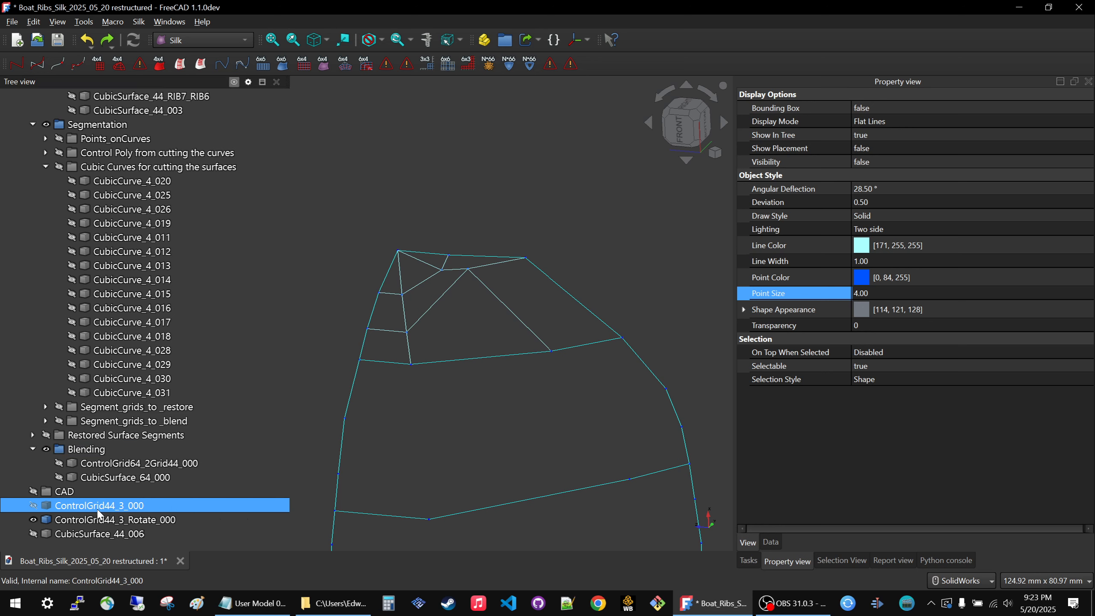
{"action": "key", "text": "space"}
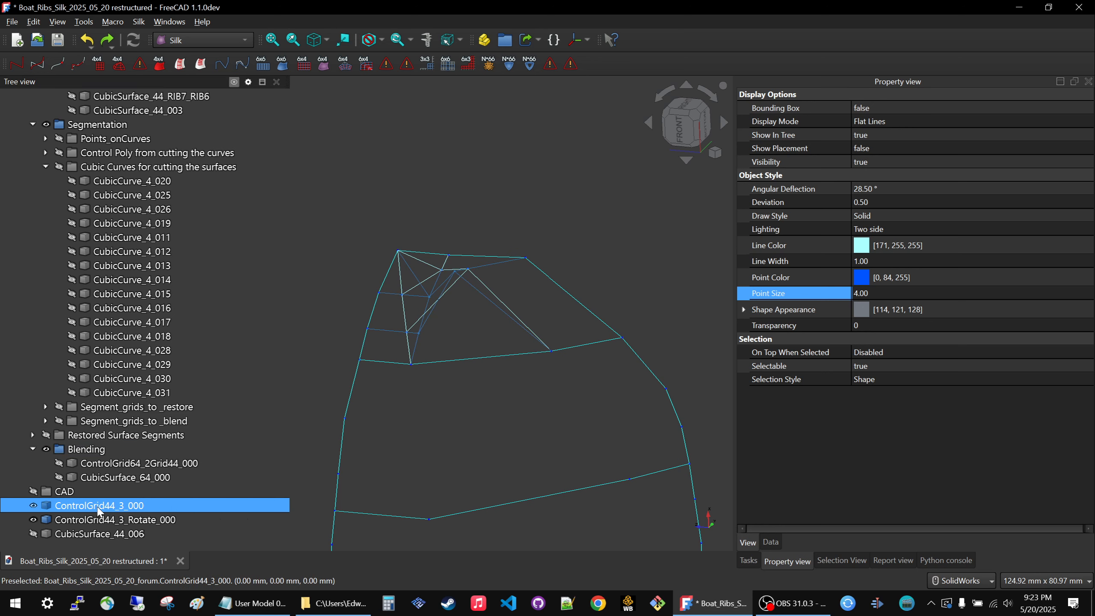
{"action": "key", "text": "Delete"}
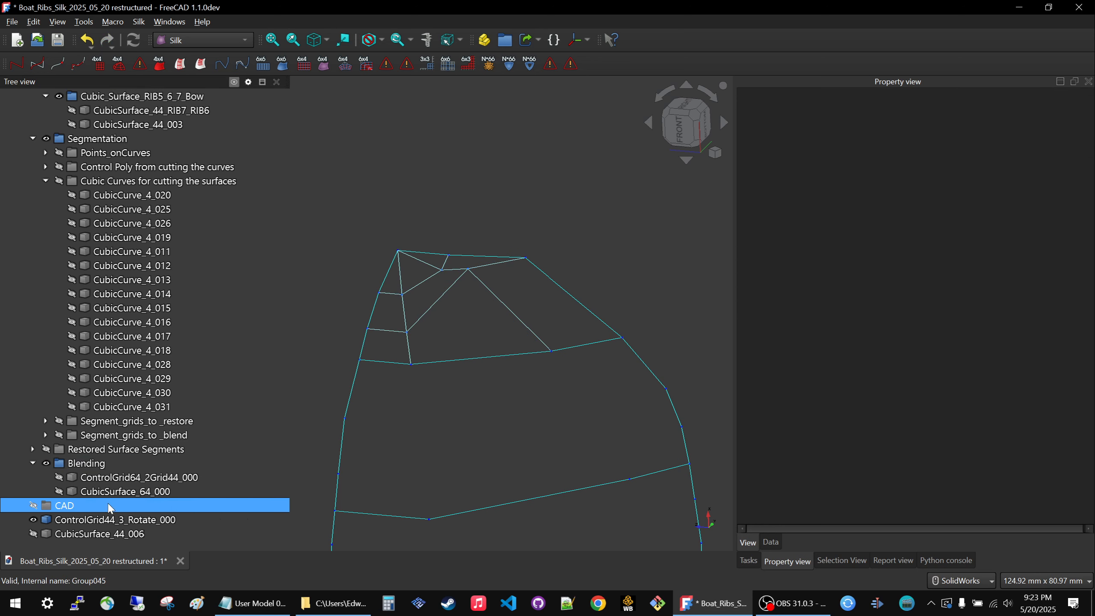
Inspect the highlighted ControlGrid44_3_Rotate_000 at the bow and show CubicSurface_44_006 again.
{"action": "middle_click_drag", "start_coordinate": [391, 371], "coordinate": [460, 384]}
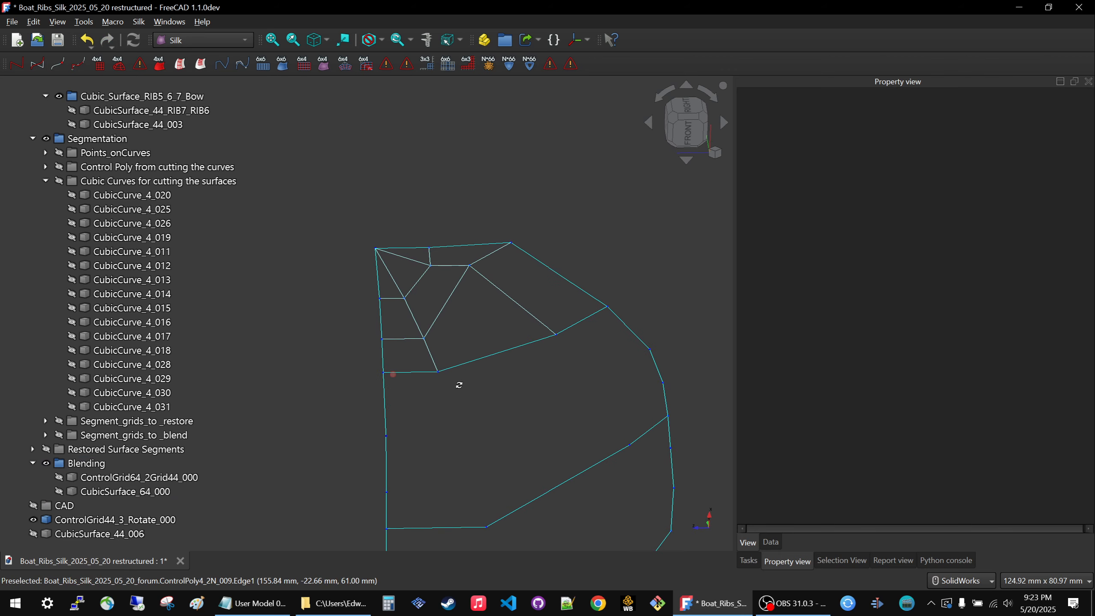
{"action": "left_click", "coordinate": [110, 519]}
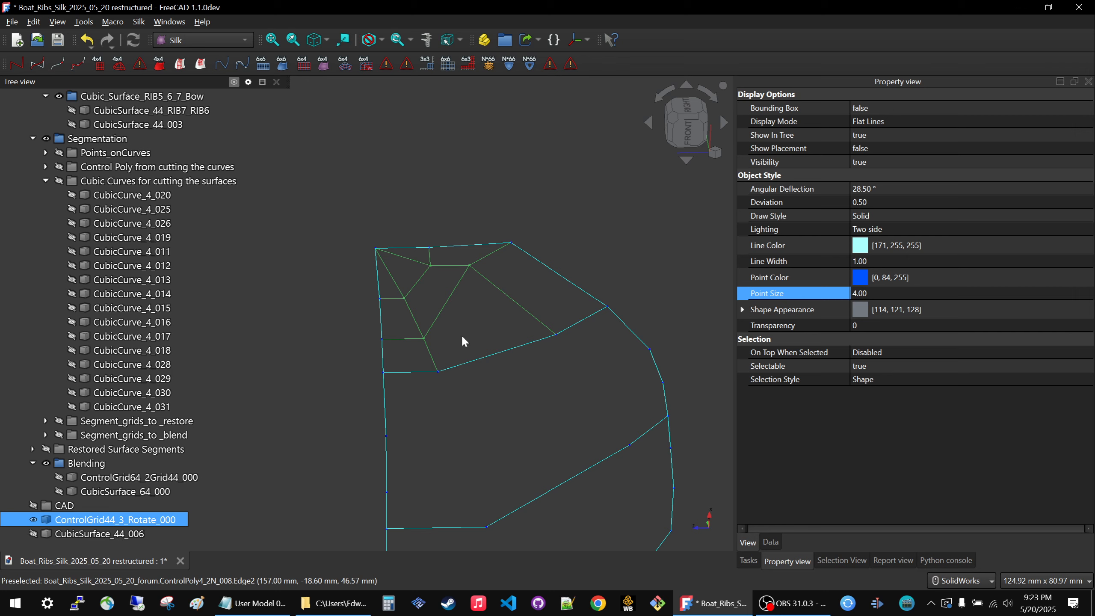
{"action": "mouse_move", "coordinate": [515, 286]}
{"action": "middle_mouse_down"}
{"action": "mouse_move", "coordinate": [471, 297]}
{"action": "mouse_move", "coordinate": [388, 372]}
{"action": "middle_mouse_up"}
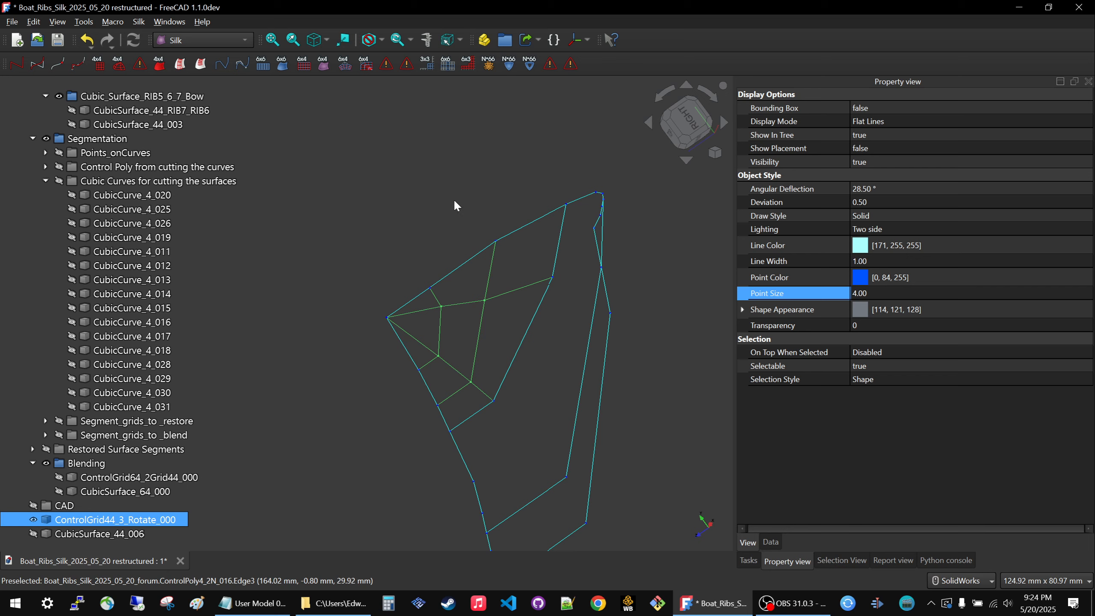
{"action": "mouse_move", "coordinate": [618, 183]}
{"action": "middle_mouse_down"}
{"action": "mouse_move", "coordinate": [485, 212]}
{"action": "mouse_move", "coordinate": [587, 218]}
{"action": "mouse_move", "coordinate": [546, 208]}
{"action": "mouse_move", "coordinate": [429, 235]}
{"action": "mouse_move", "coordinate": [602, 188]}
{"action": "middle_mouse_up"}
{"action": "scroll", "coordinate": [602, 186], "scroll_direction": "down", "scroll_amount": 2}
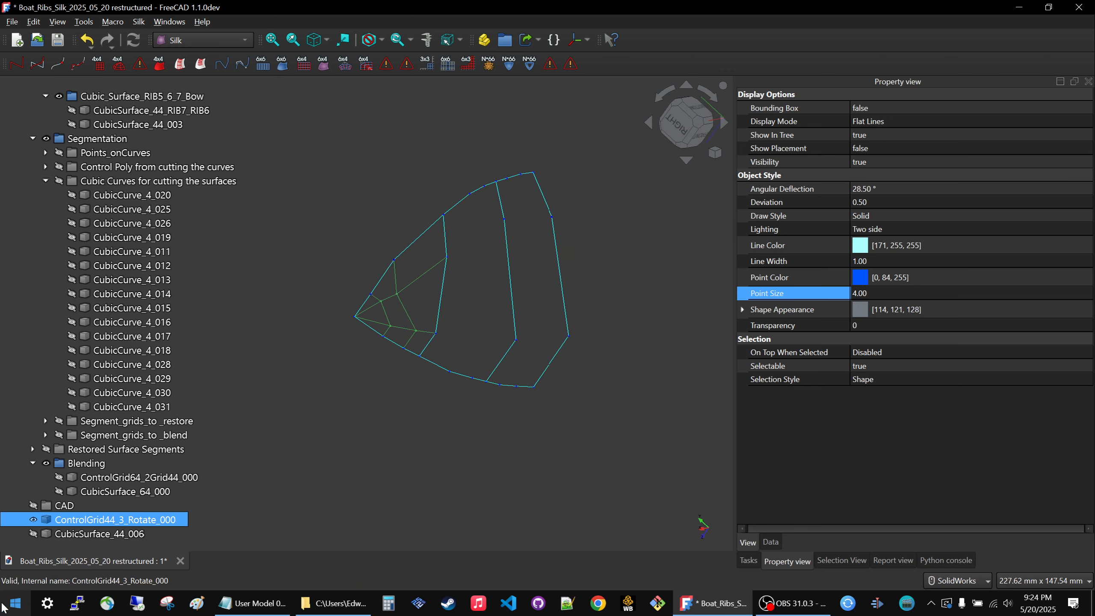
{"action": "left_click", "coordinate": [60, 532], "text": "ctrl"}
{"action": "left_click", "coordinate": [58, 528]}
{"action": "key", "text": "space"}
{"action": "left_click", "coordinate": [387, 386]}
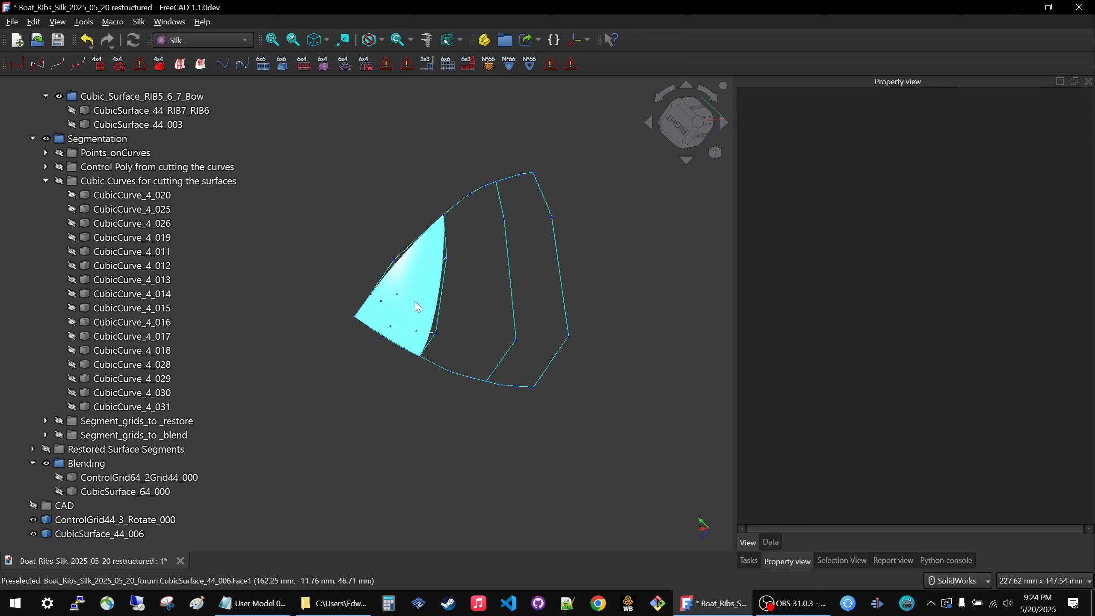
Move ControlGrid44_3_Rotate_000 into the Control_Grids group of Primary_design and hide it.
{"action": "left_click", "coordinate": [117, 522]}
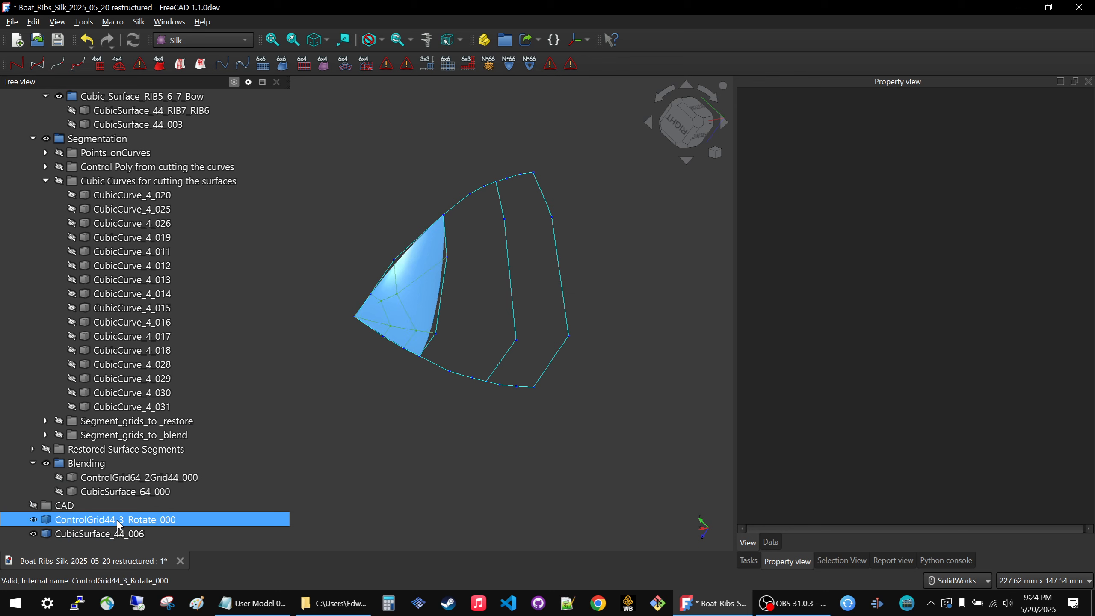
{"action": "left_click", "coordinate": [46, 181]}
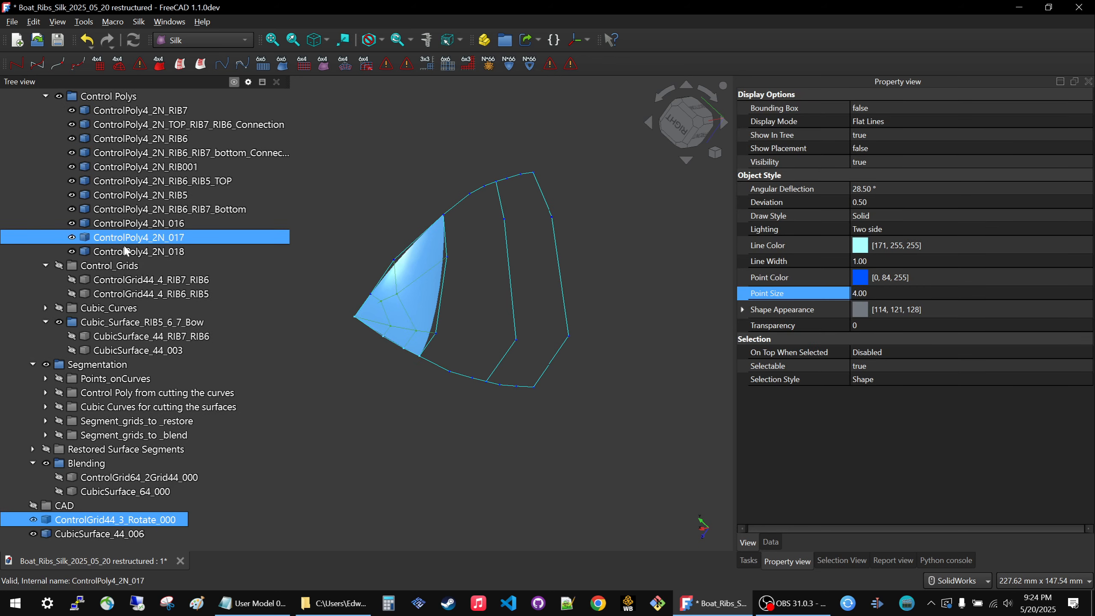
{"action": "scroll", "coordinate": [125, 250], "scroll_direction": "up", "scroll_amount": 2}
{"action": "left_click", "coordinate": [45, 166]}
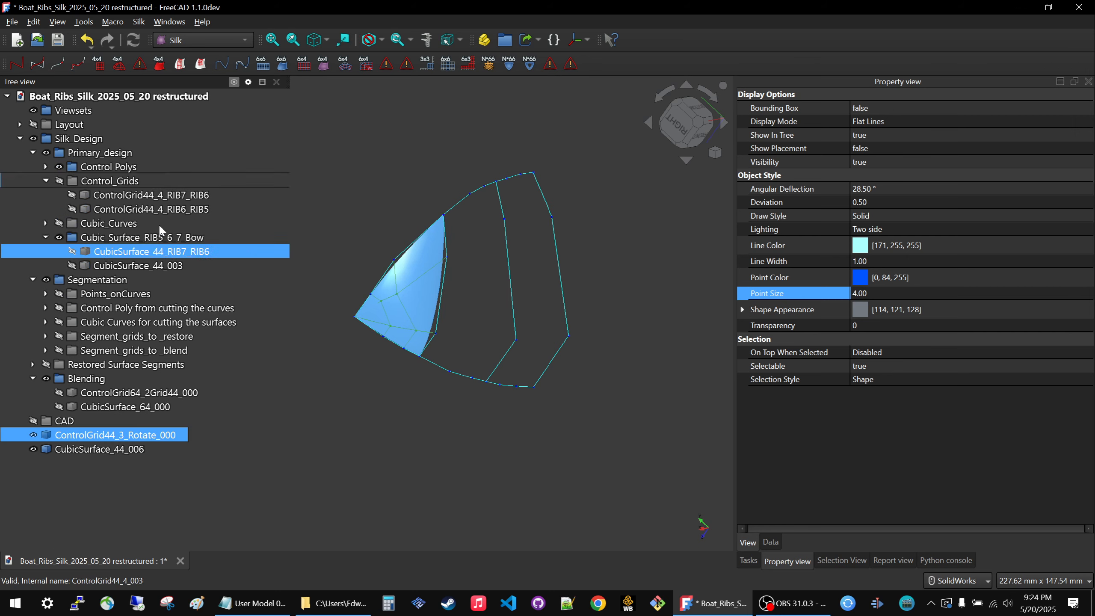
{"action": "left_click_drag", "start_coordinate": [121, 434], "coordinate": [142, 189]}
{"action": "left_click", "coordinate": [284, 364]}
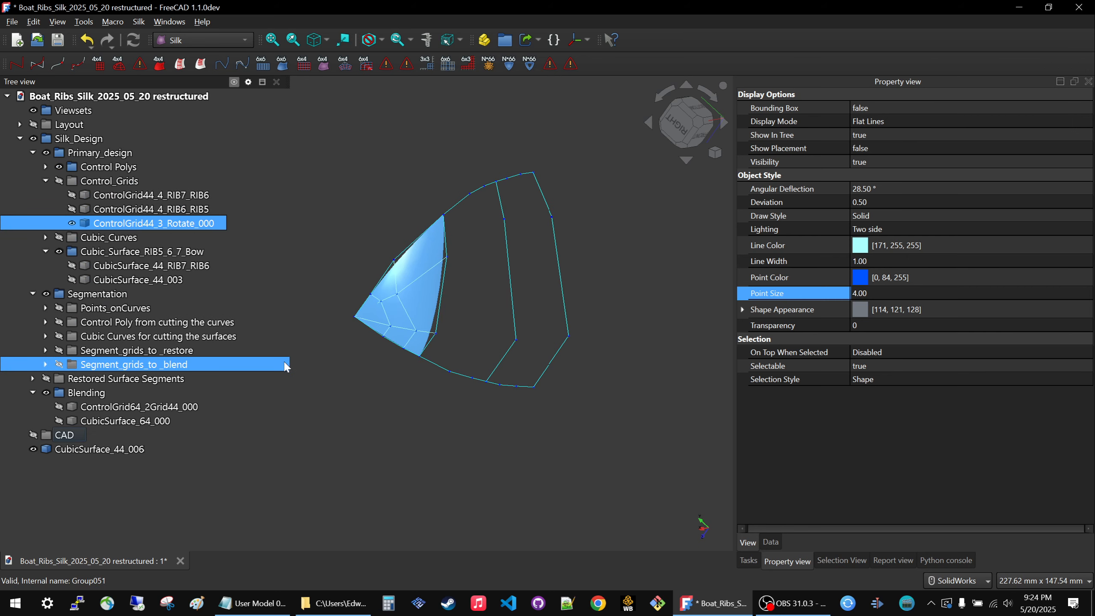
{"action": "key", "text": "space"}
Move CubicSurface_44_006 into the Cubic_Surface_RIB5_6_7_Bow group and hide the Control Polys group.
{"action": "left_click", "coordinate": [73, 450]}
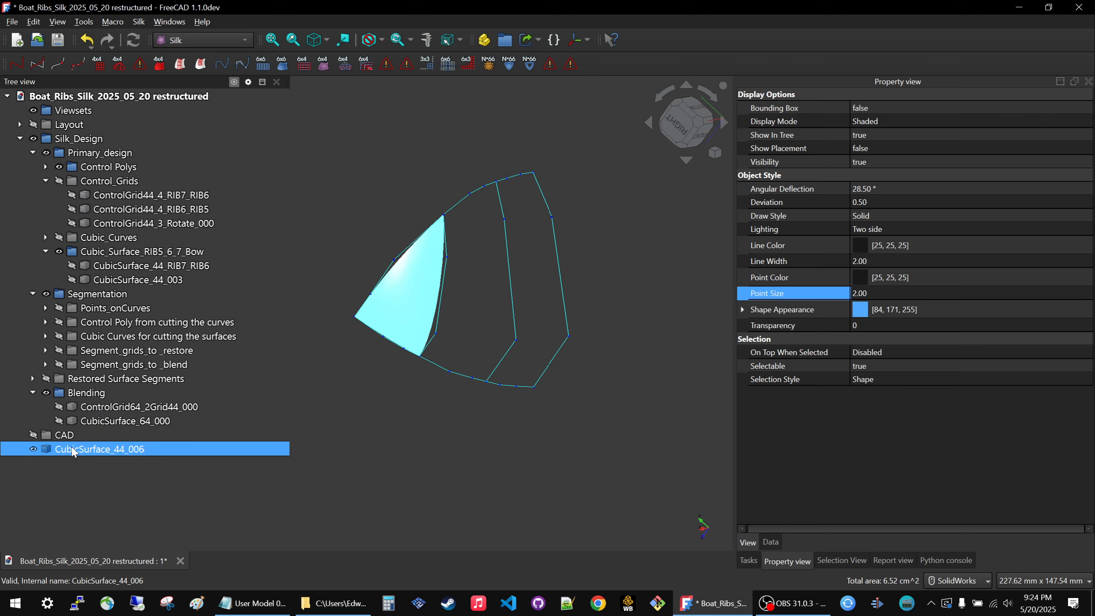
{"action": "left_click_drag", "start_coordinate": [73, 450], "coordinate": [146, 250]}
{"action": "left_click", "coordinate": [314, 345]}
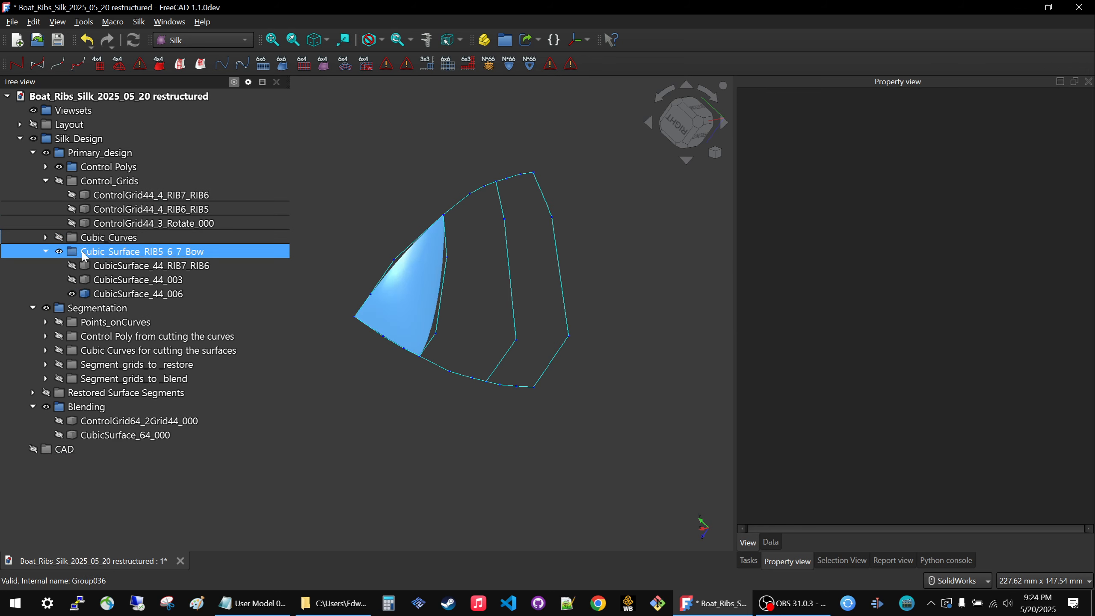
{"action": "left_click", "coordinate": [108, 167]}
{"action": "key", "text": "space"}
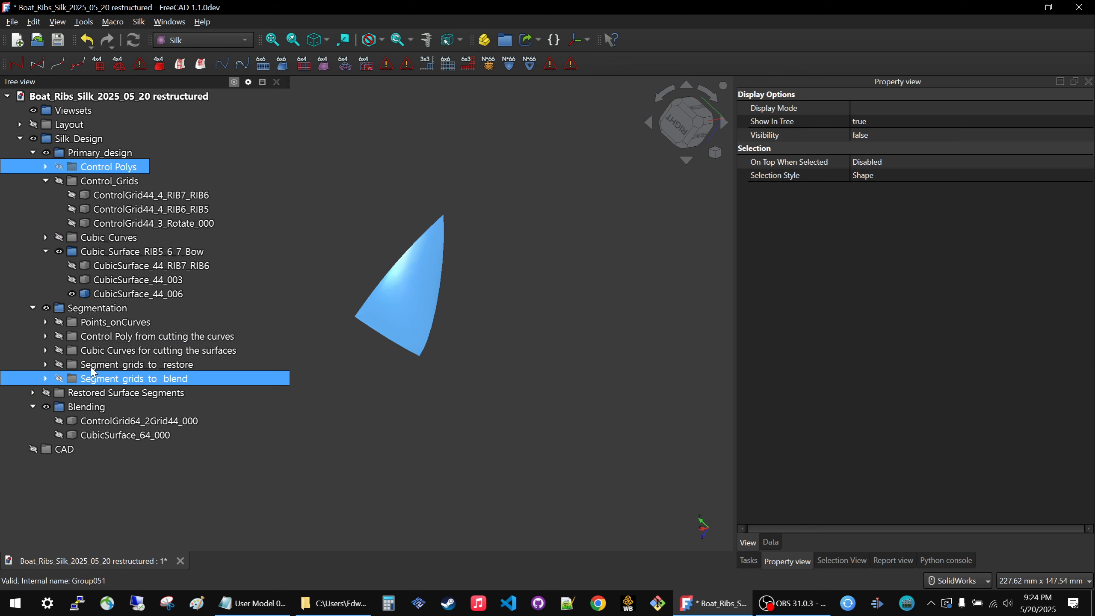
Show the Cubic Curves for cutting the surfaces and Points_onCurves groups of Segmentation.
{"action": "left_click", "coordinate": [111, 352]}
{"action": "key", "text": "space"}
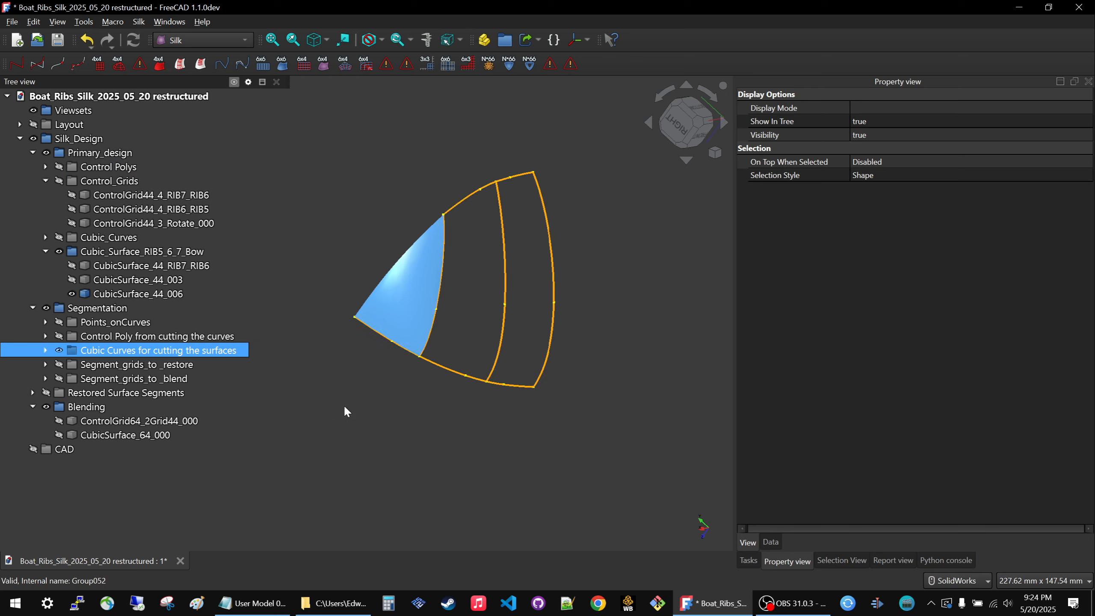
{"action": "left_click", "coordinate": [354, 378]}
{"action": "left_click", "coordinate": [106, 326]}
{"action": "key", "text": "space"}
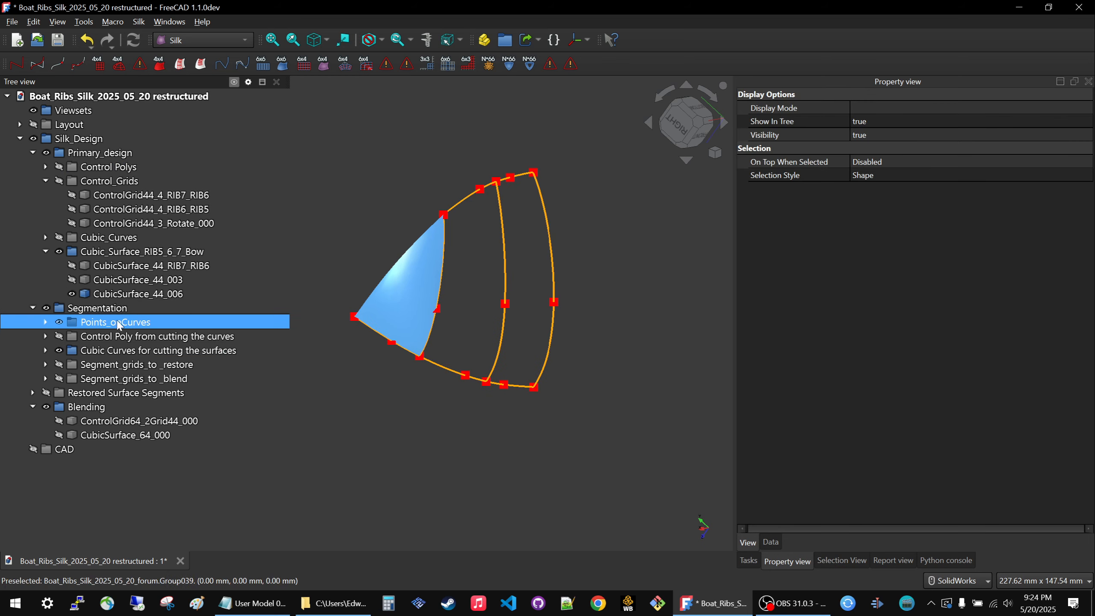
Create an edge segment control grid from CubicSurface_44_006 and the lower-edge curve CubicCurve_4_031.
{"action": "middle_click_drag", "start_coordinate": [408, 322], "coordinate": [451, 410]}
{"action": "scroll", "coordinate": [295, 253], "scroll_direction": "up", "scroll_amount": 3}
{"action": "scroll", "coordinate": [296, 258], "scroll_direction": "up", "scroll_amount": 2}
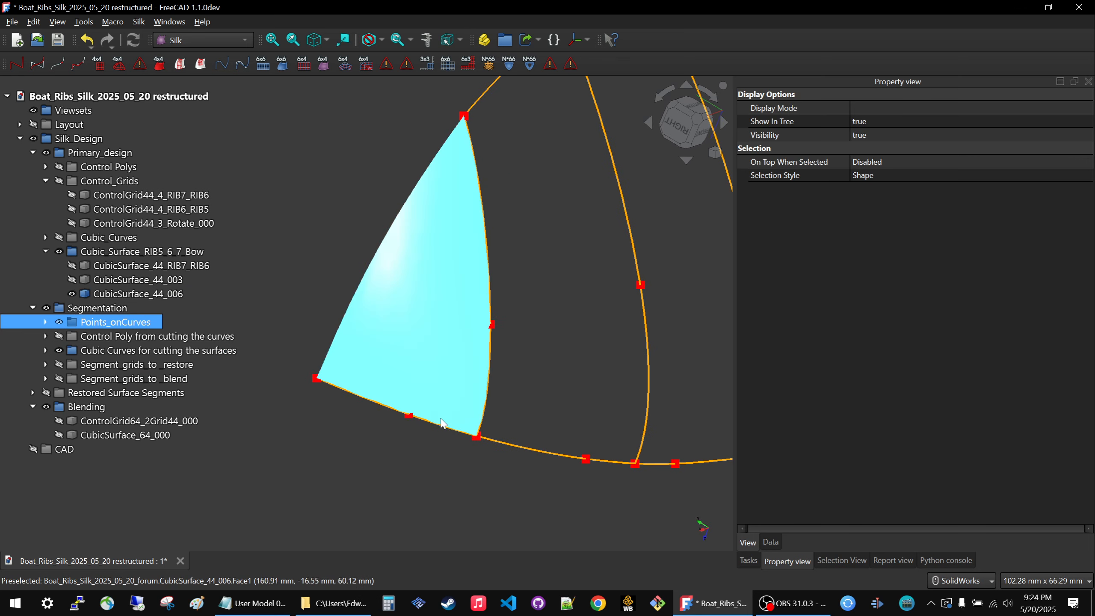
{"action": "left_click", "coordinate": [432, 372]}
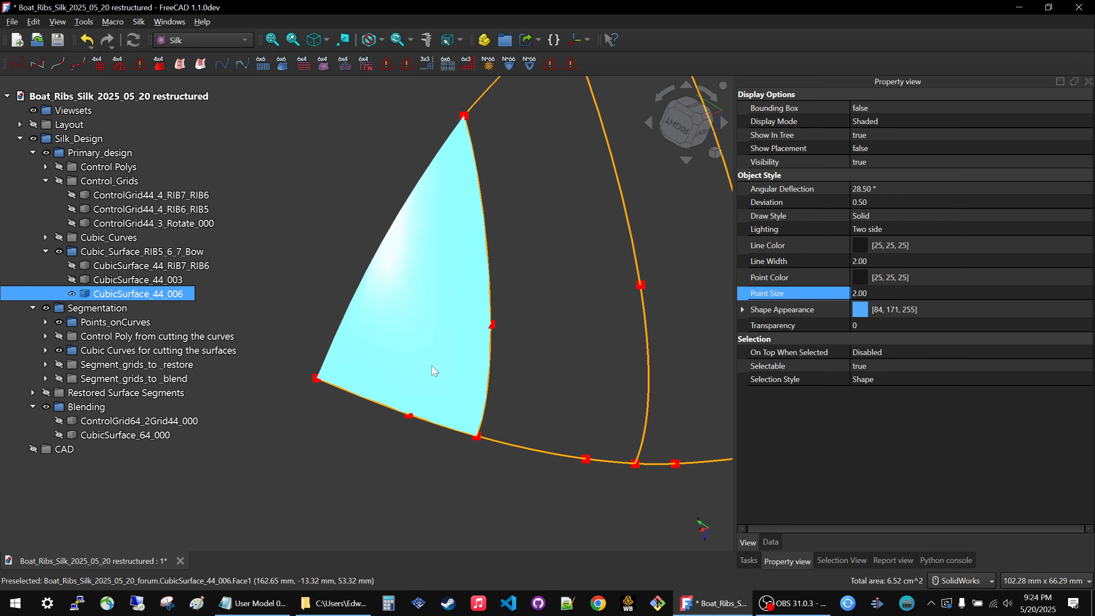
{"action": "left_click", "coordinate": [427, 419], "text": "ctrl"}
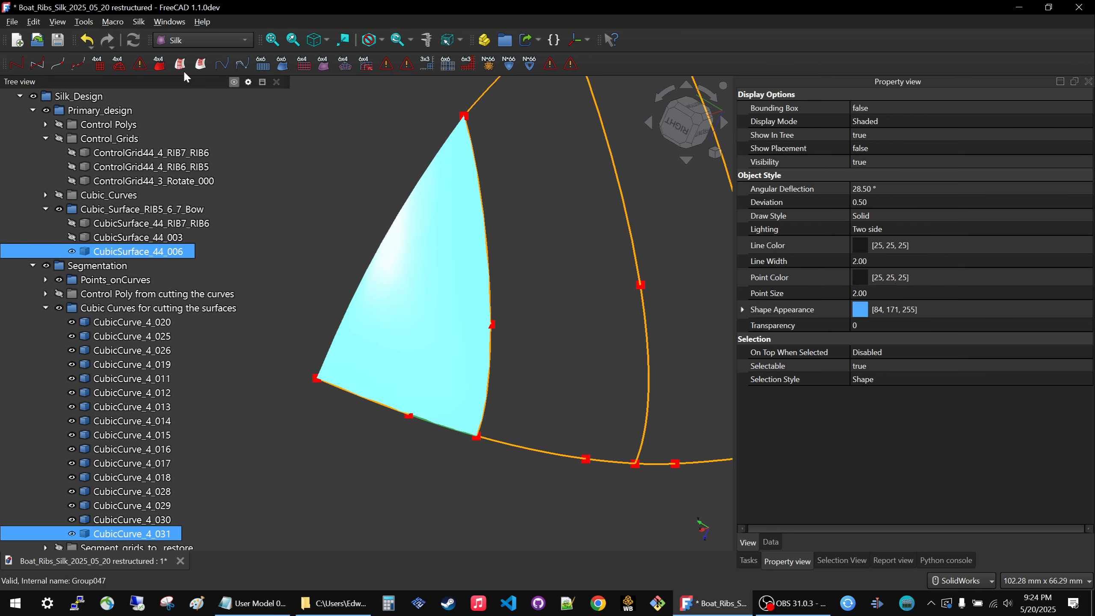
{"action": "left_click", "coordinate": [164, 61]}
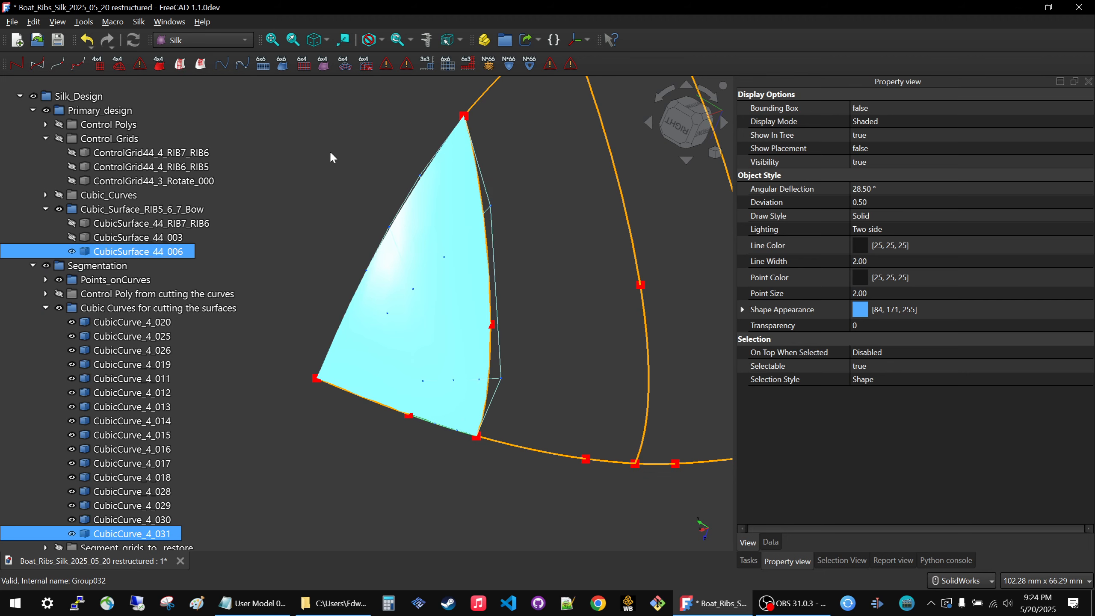
Create an edge segment control grid from CubicSurface_44_006 and CubicCurve_4_030 at the bow tip, and hide both source objects.
{"action": "scroll", "coordinate": [366, 172], "scroll_direction": "down", "scroll_amount": 4}
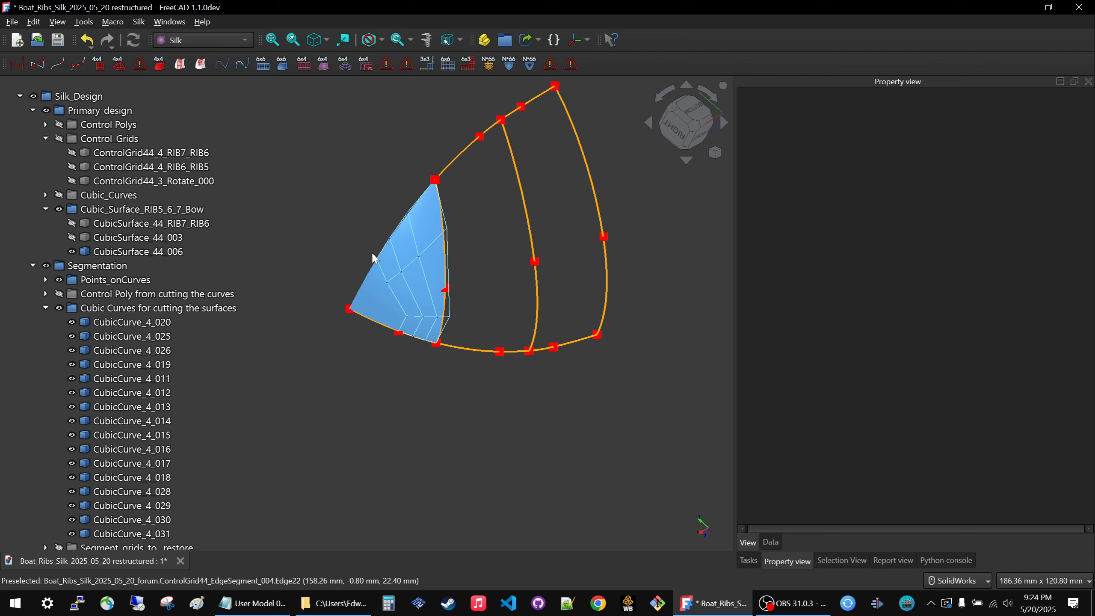
{"action": "left_click", "coordinate": [385, 321]}
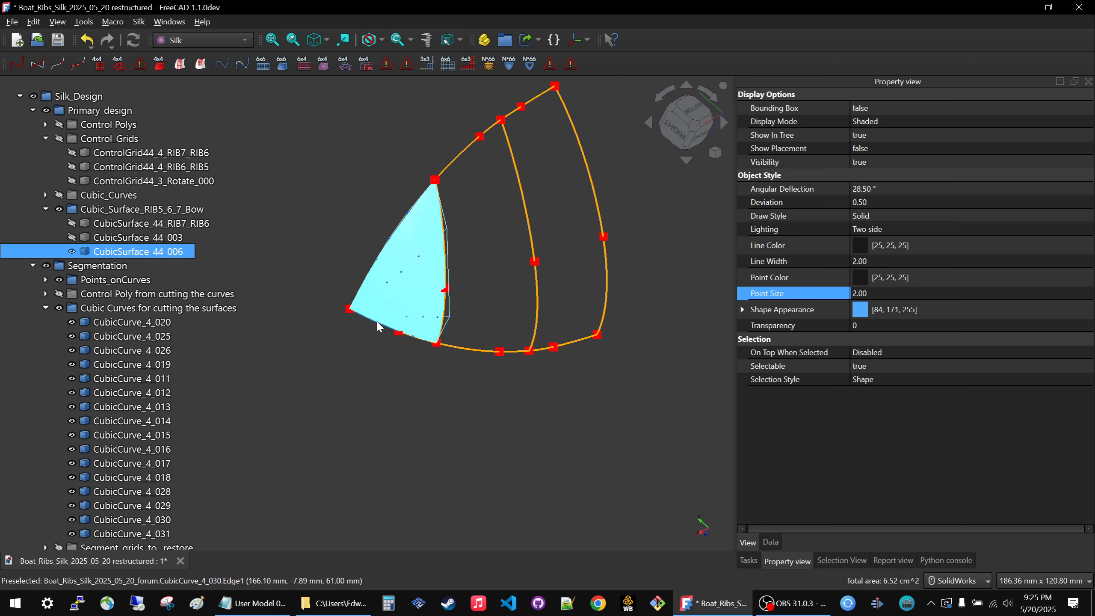
{"action": "left_click", "coordinate": [377, 319], "text": "ctrl"}
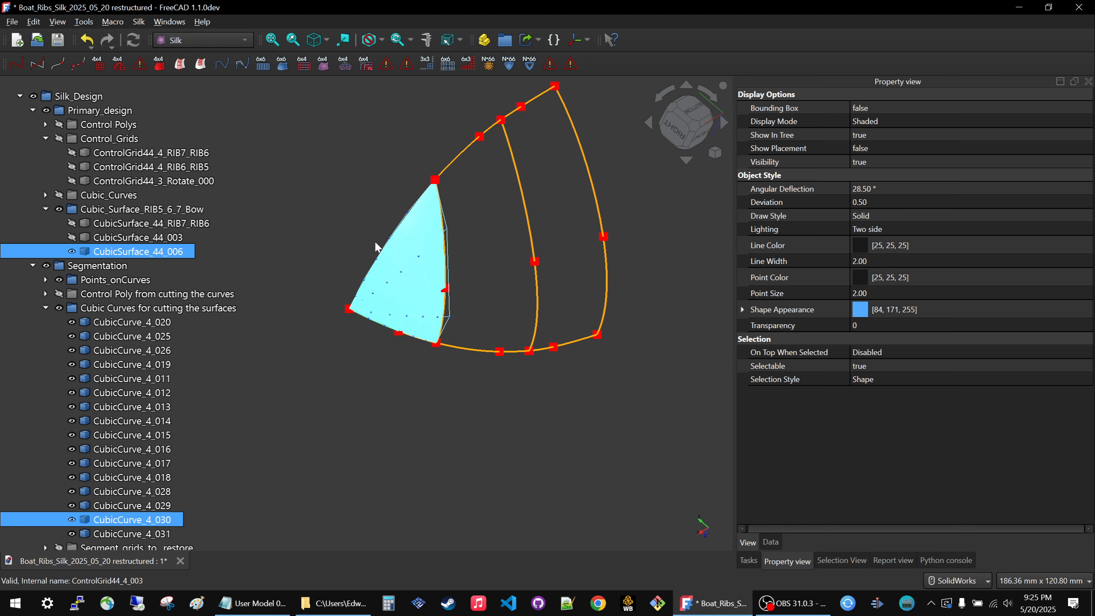
{"action": "middle_click_drag", "start_coordinate": [408, 273], "coordinate": [389, 304]}
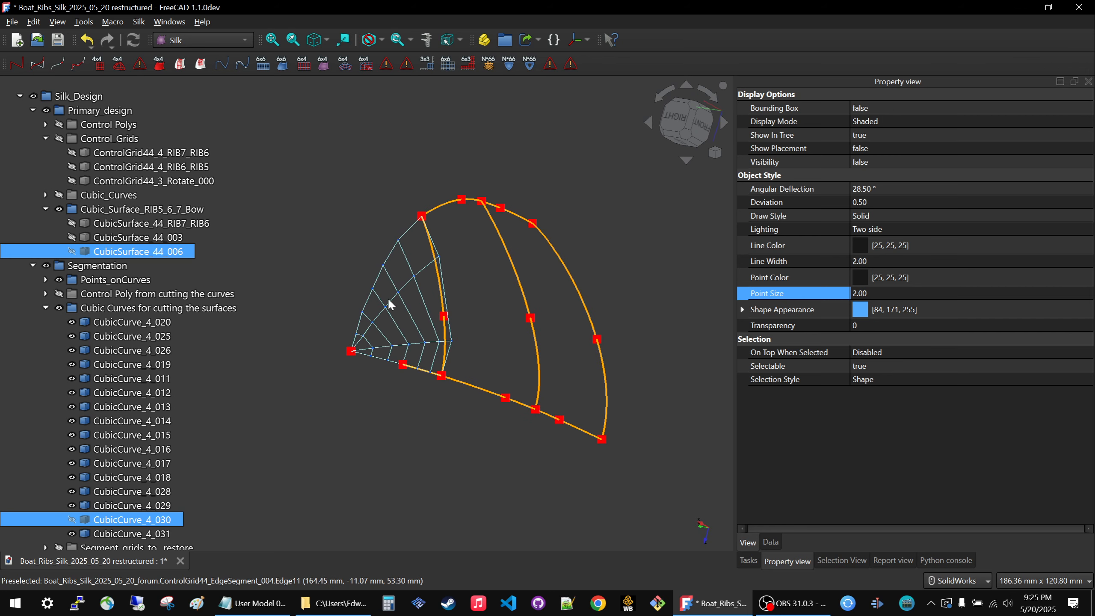
Toggle ControlGrid44_EdgeSegment_004 to compare it with the bow-tip segment grid, leaving ControlGrid44_EdgeSegment_004 hidden.
{"action": "left_click", "coordinate": [382, 335]}
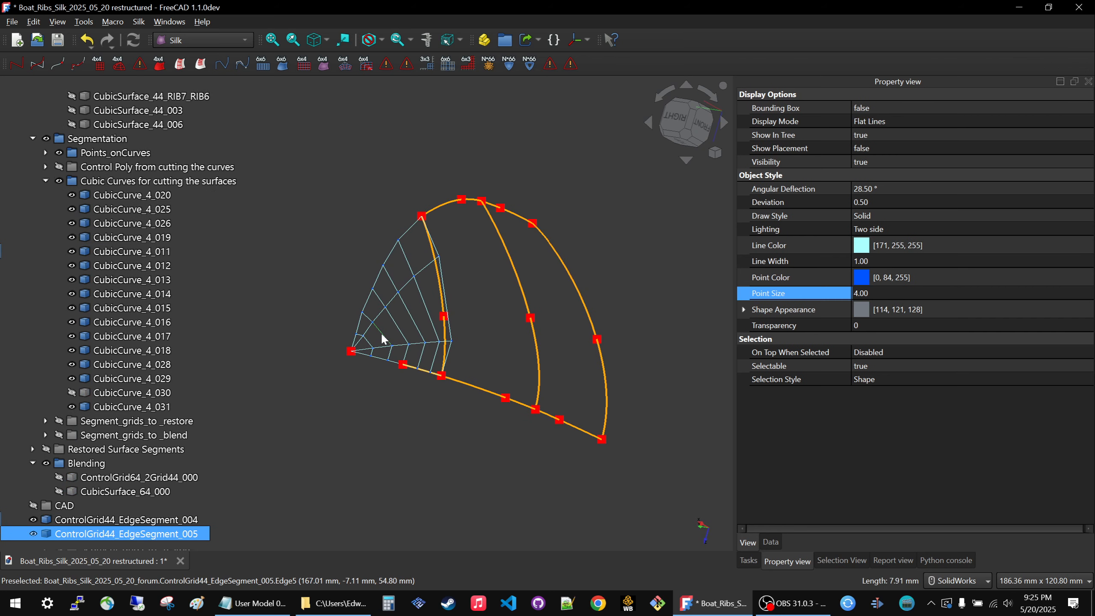
{"action": "left_click", "coordinate": [125, 520], "text": "ctrl"}
{"action": "left_click", "coordinate": [125, 520]}
{"action": "key", "text": "space"}
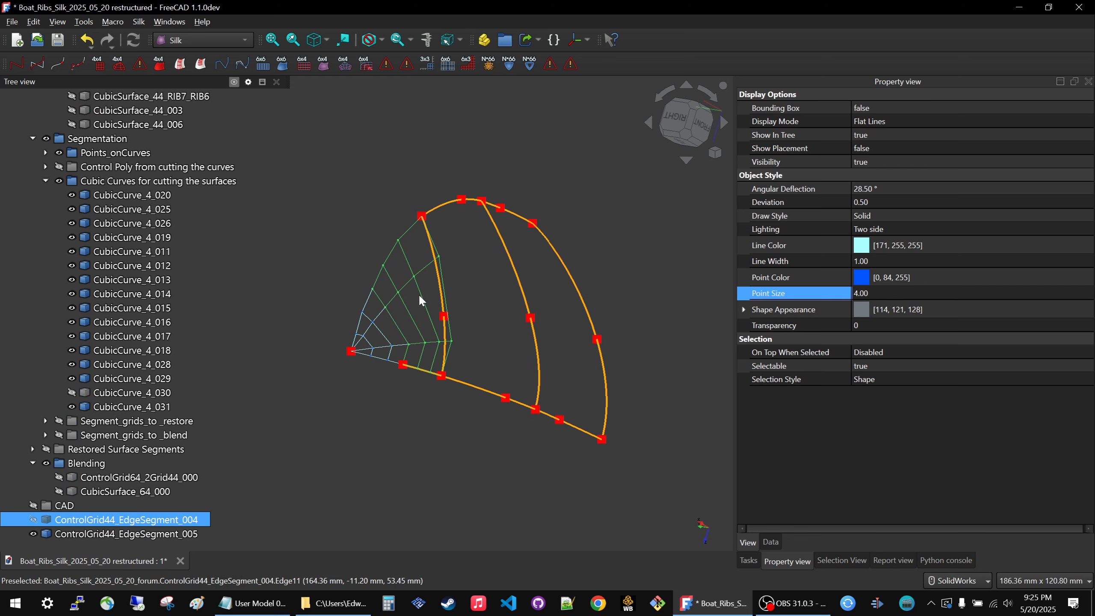
{"action": "middle_click_drag", "start_coordinate": [412, 255], "coordinate": [392, 262]}
{"action": "key", "text": "space"}
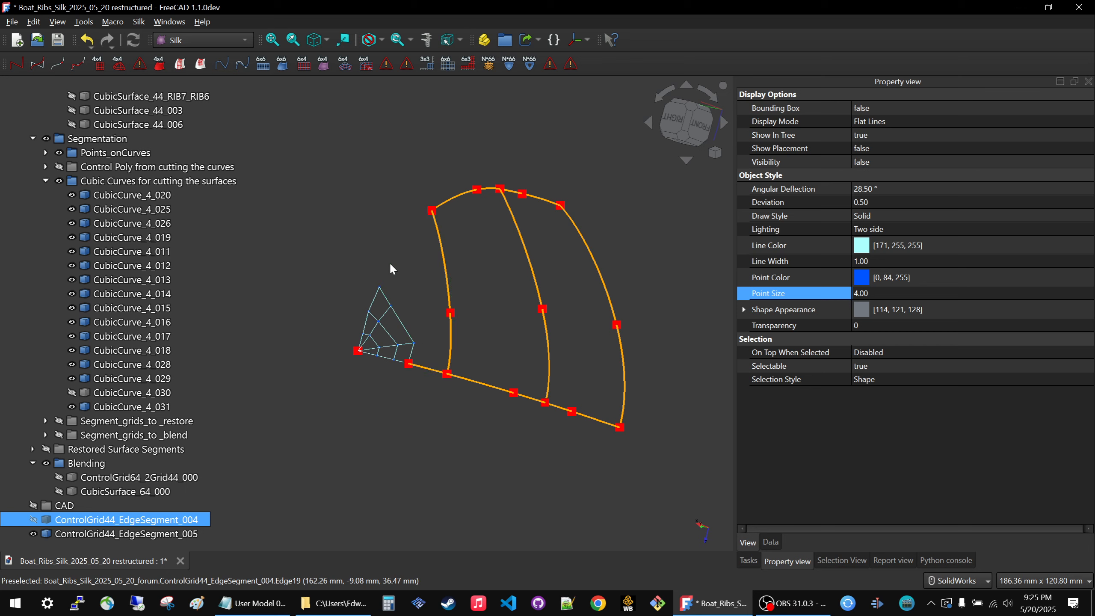
{"action": "middle_click_drag", "start_coordinate": [420, 252], "coordinate": [383, 311]}
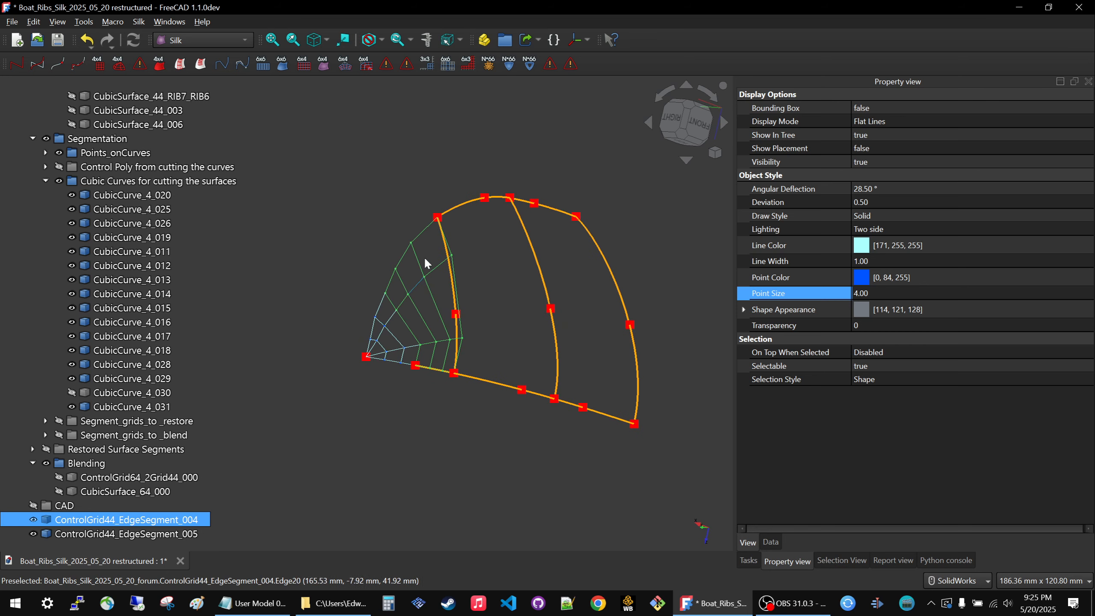
{"action": "scroll", "coordinate": [403, 335], "scroll_direction": "up", "scroll_amount": 5}
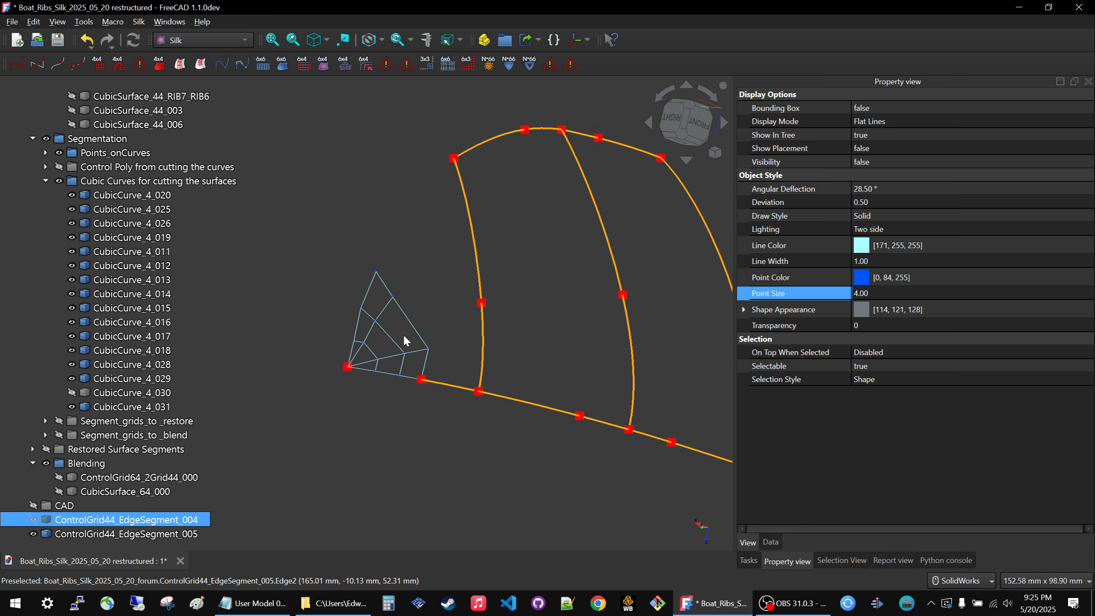
Check ControlGrid44_EdgeSegment_005 at the bow tip, create a cubic surface from it, and hide the grid.
{"action": "left_click", "coordinate": [113, 534]}
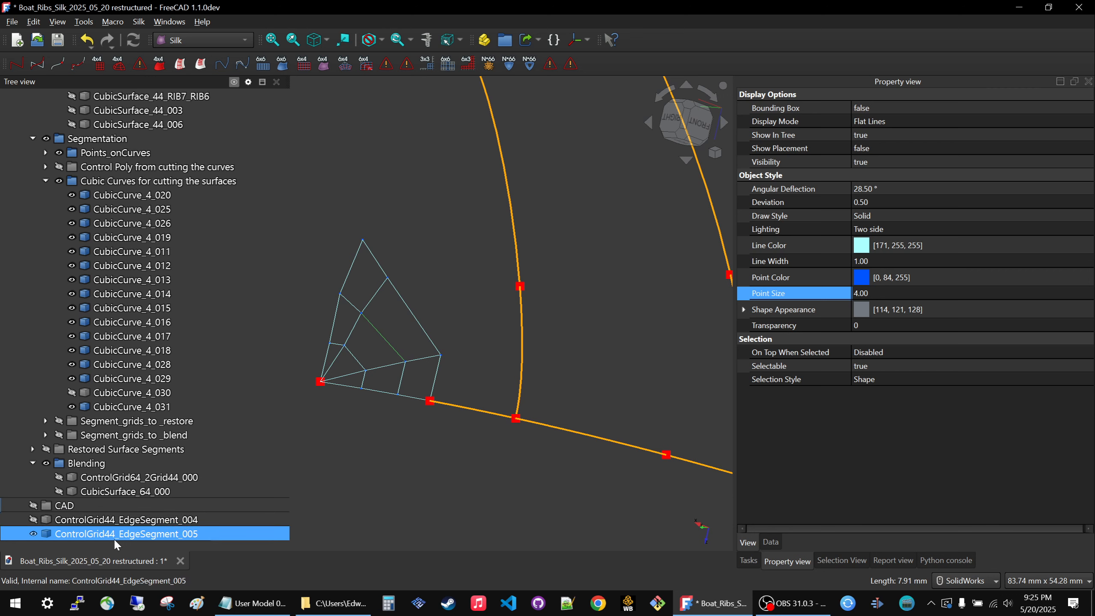
{"action": "key", "text": "space"}
{"action": "key", "text": "space"}
{"action": "key", "text": "space"}
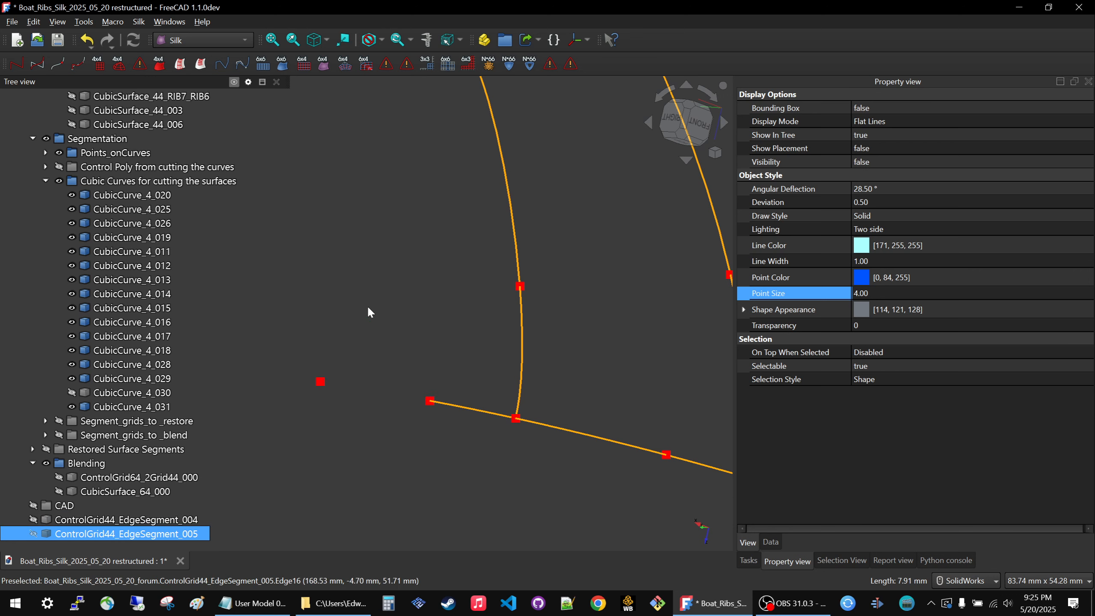
{"action": "key", "text": "space"}
{"action": "middle_click_drag", "start_coordinate": [319, 387], "coordinate": [298, 375]}
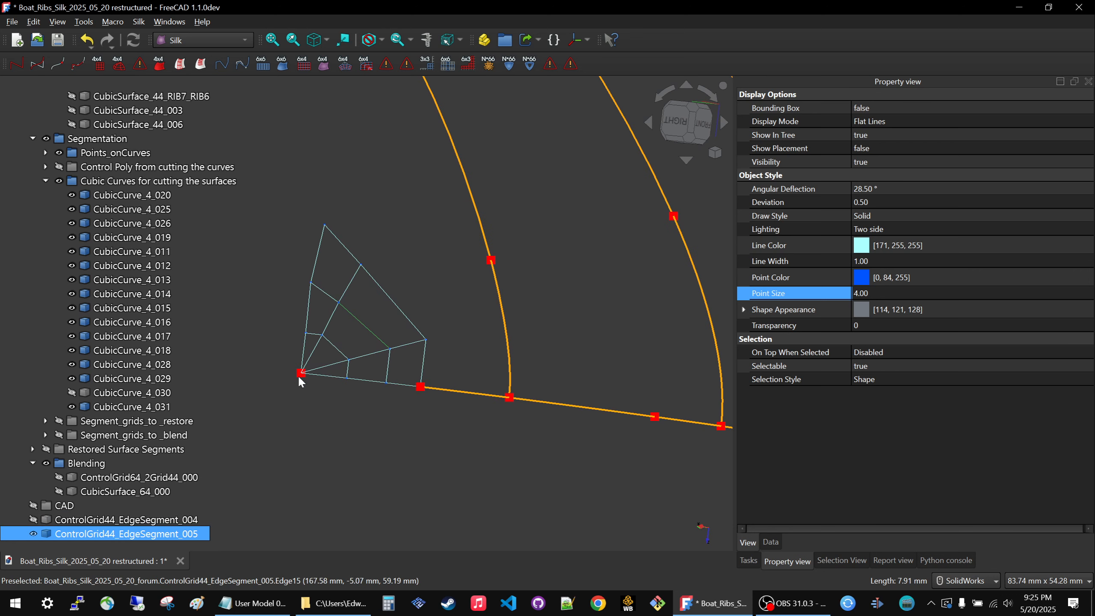
{"action": "left_click", "coordinate": [160, 64]}
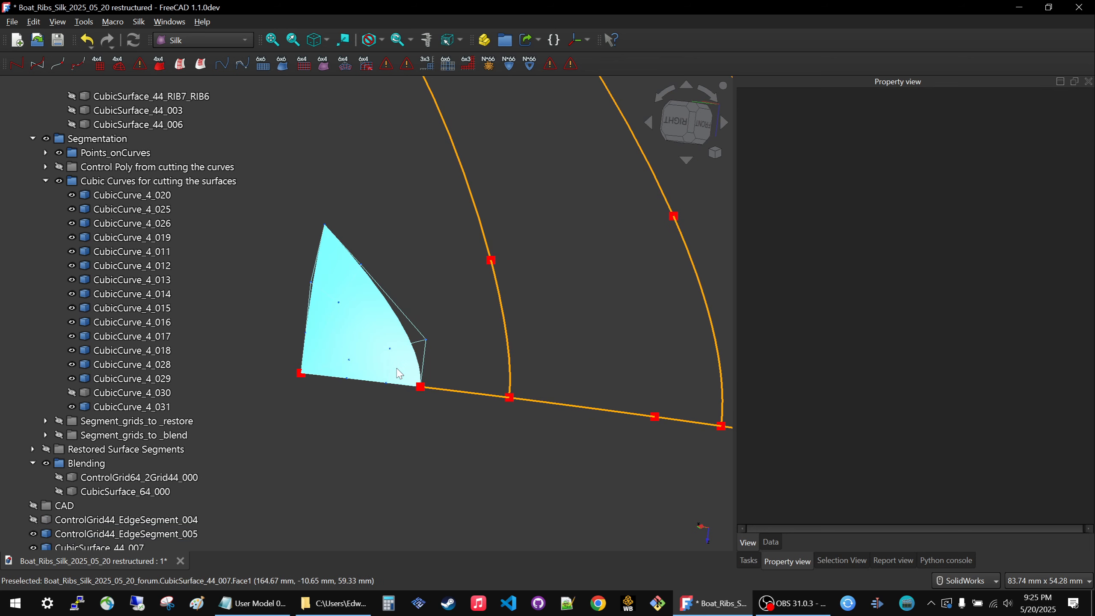
{"action": "left_click", "coordinate": [404, 312]}
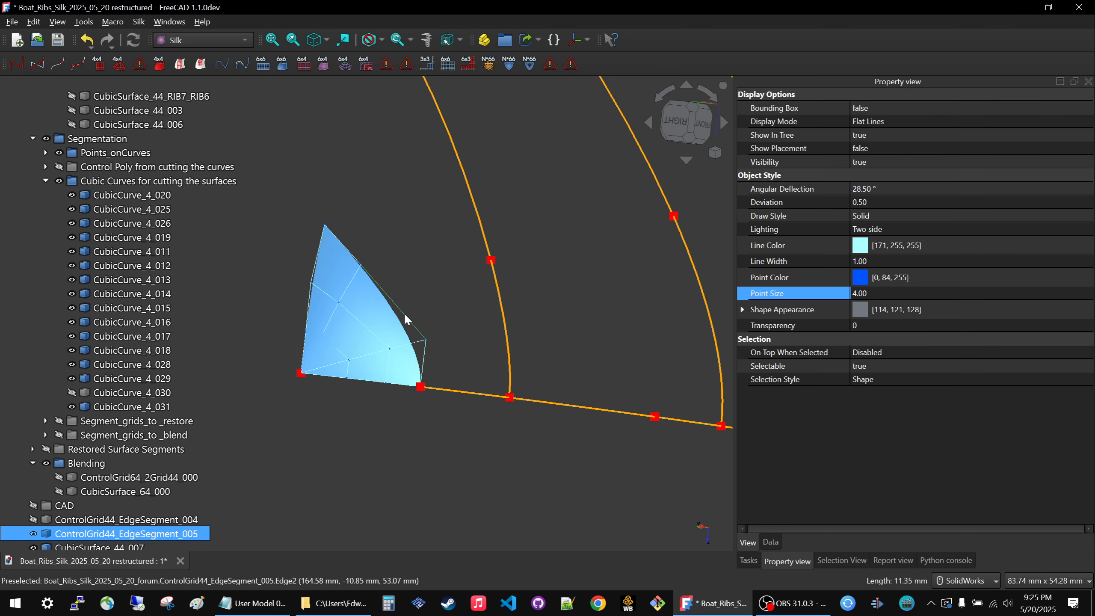
{"action": "scroll", "coordinate": [392, 330], "scroll_direction": "down", "scroll_amount": 4}
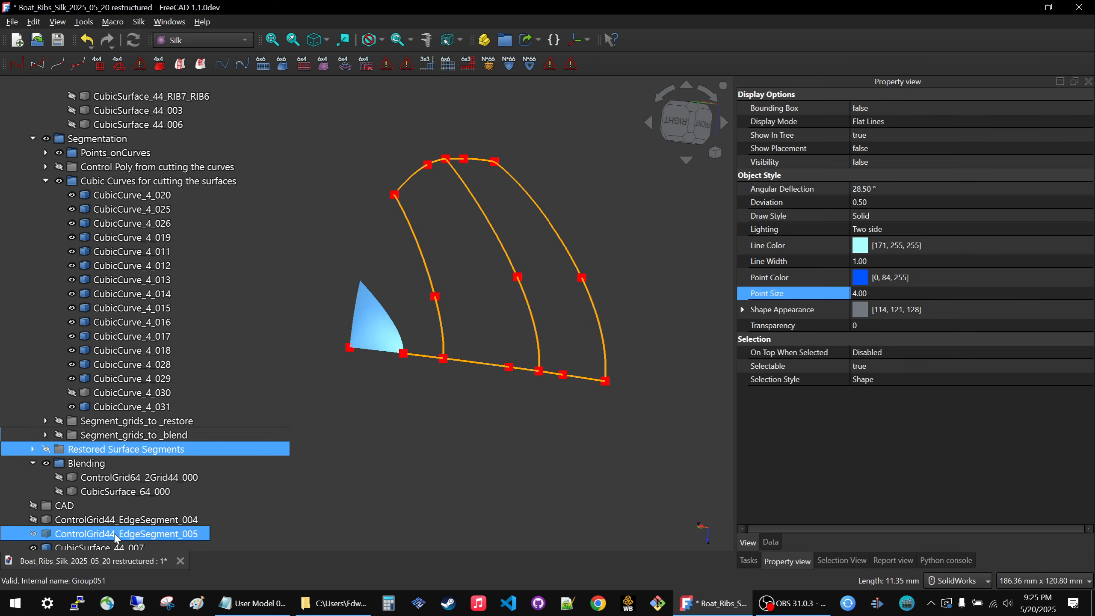
Collapse the cutting curves group and move ControlGrid44_EdgeSegment_005 into the hidden Segment_grids_to _restore group.
{"action": "left_click", "coordinate": [46, 181]}
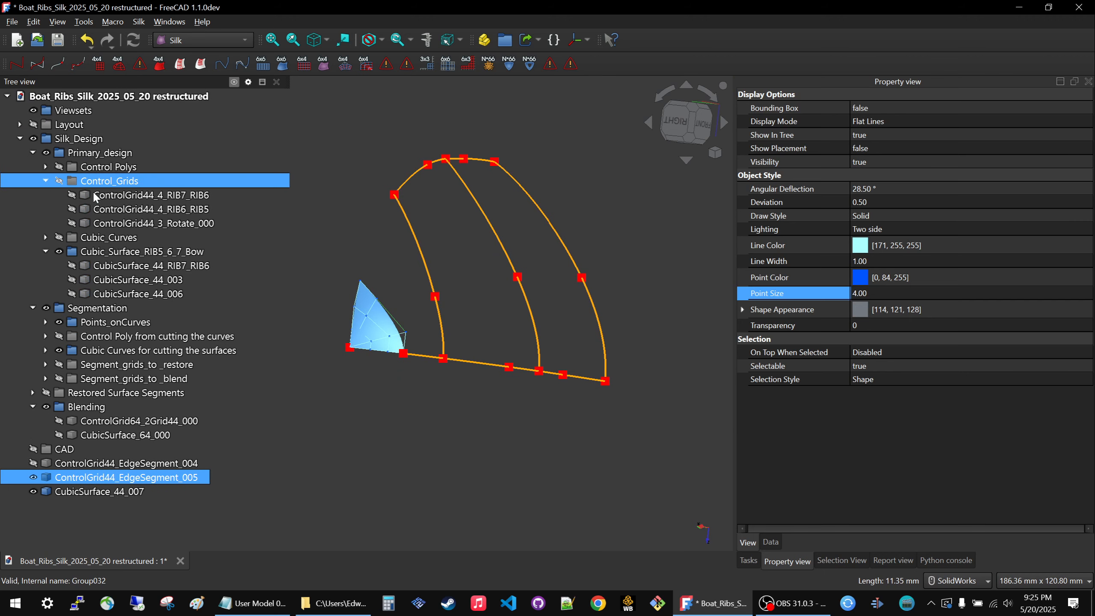
{"action": "left_click", "coordinate": [95, 491]}
{"action": "left_click", "coordinate": [88, 477]}
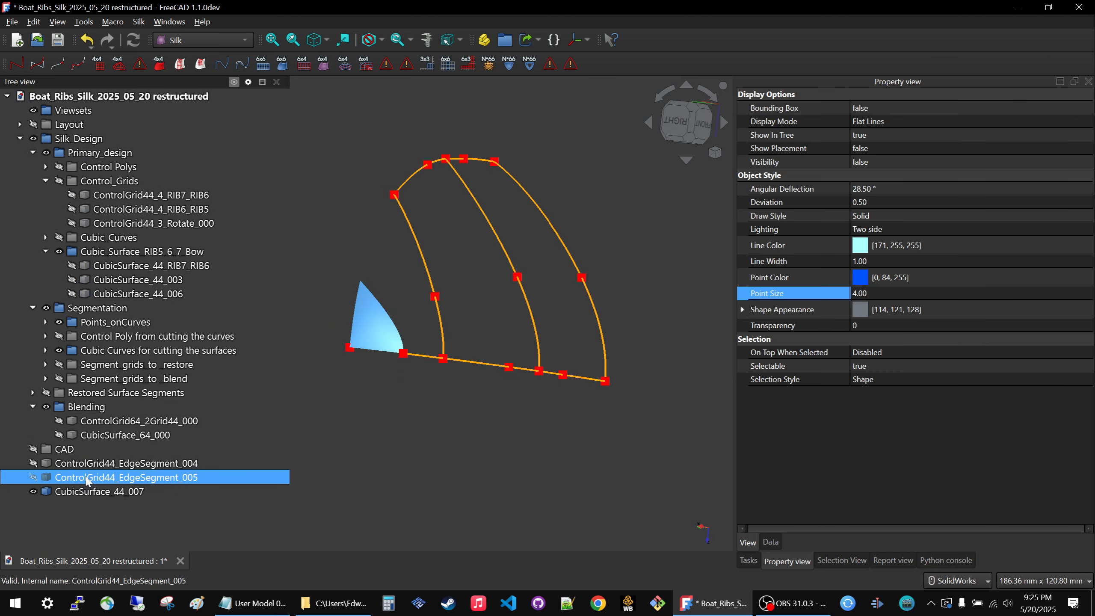
{"action": "left_click_drag", "start_coordinate": [88, 479], "coordinate": [122, 395]}
{"action": "left_click", "coordinate": [98, 392]}
{"action": "key", "text": "space"}
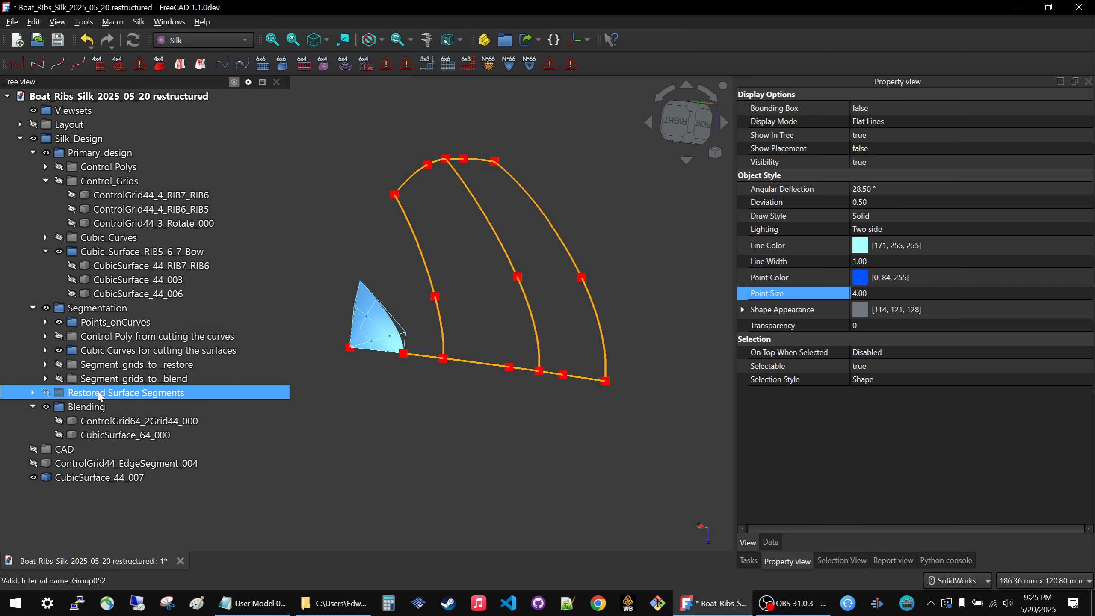
{"action": "key", "text": "space"}
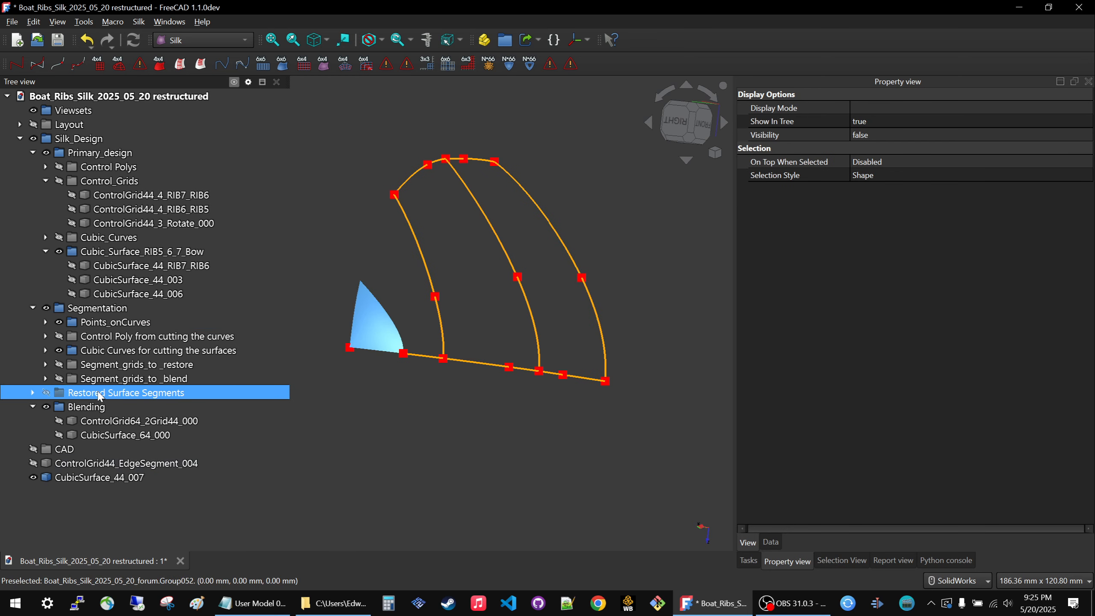
{"action": "left_click", "coordinate": [33, 393]}
{"action": "left_click_drag", "start_coordinate": [129, 434], "coordinate": [137, 367]}
{"action": "left_click", "coordinate": [107, 366]}
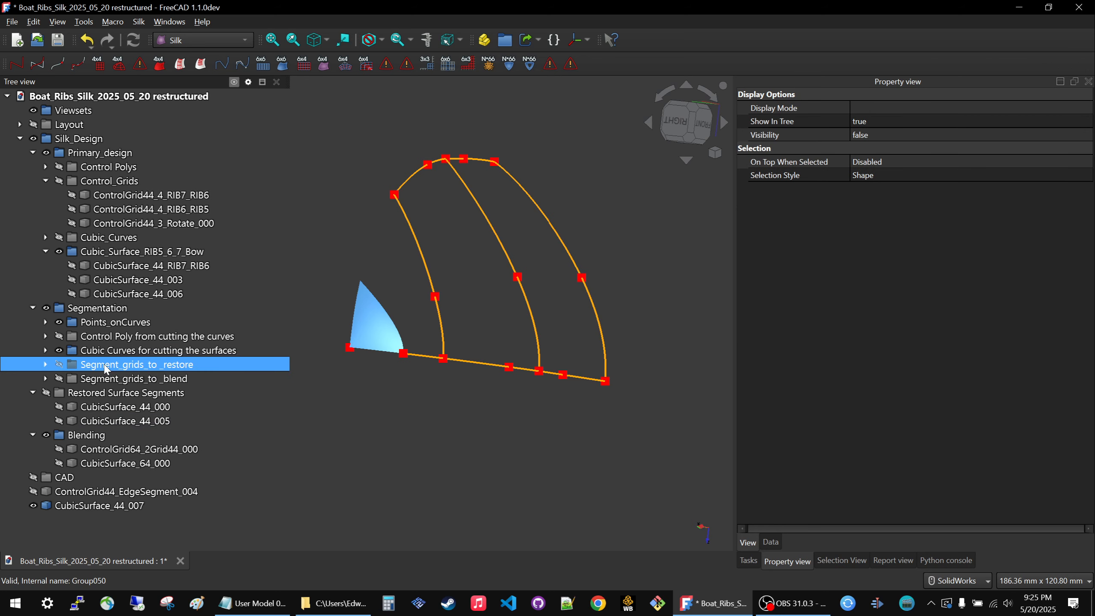
{"action": "key", "text": "space"}
{"action": "key", "text": "space"}
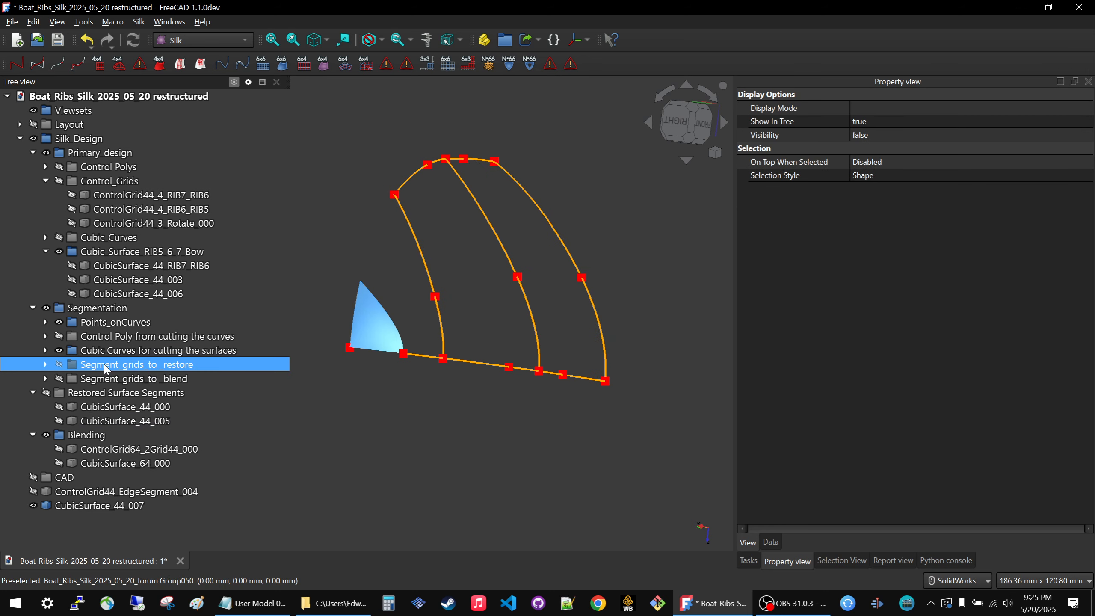
Move CubicSurface_44_007 into the Restored Surface Segments group.
{"action": "left_click", "coordinate": [87, 495], "text": "ctrl"}
{"action": "left_click", "coordinate": [81, 506]}
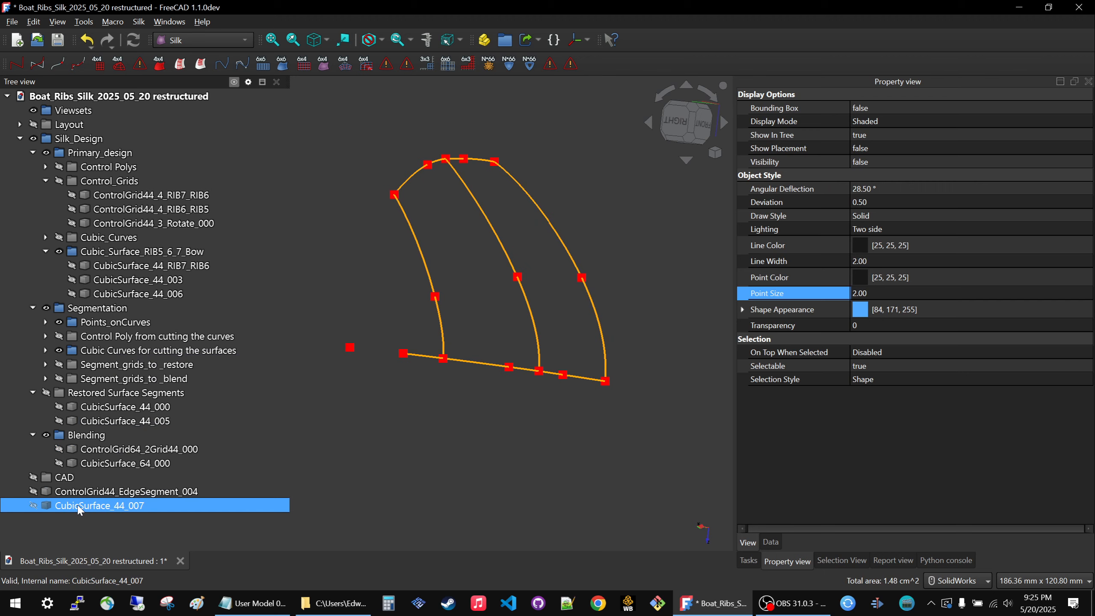
{"action": "left_click_drag", "start_coordinate": [82, 506], "coordinate": [151, 396]}
Toggle the Restored Surface Segments group to check its contents, leaving all three surface segments shown.
{"action": "left_click", "coordinate": [109, 394]}
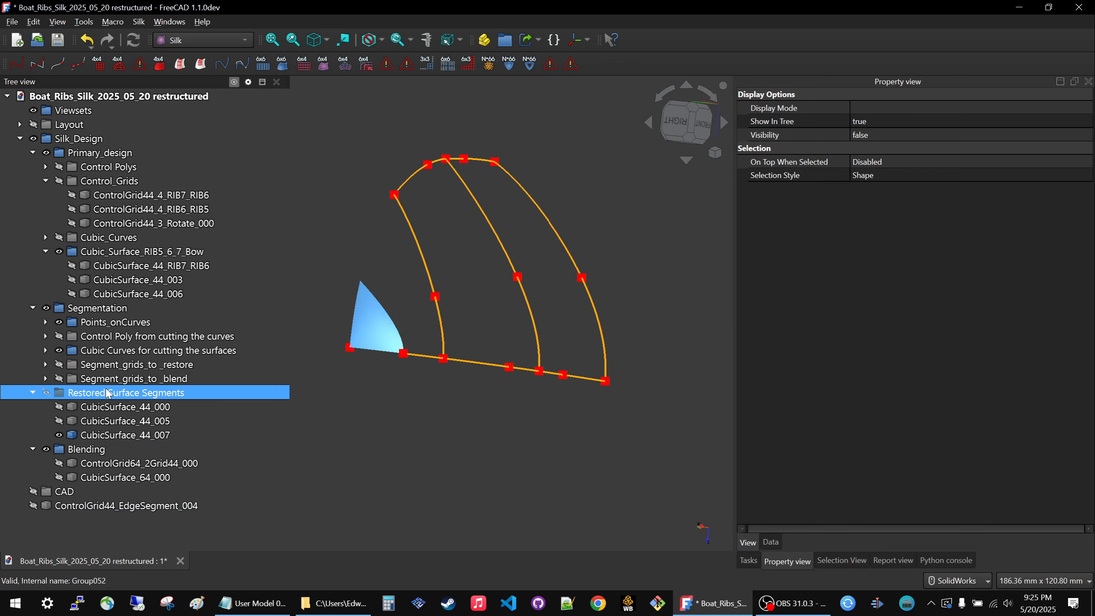
{"action": "key", "text": "space"}
{"action": "middle_click_drag", "start_coordinate": [430, 331], "coordinate": [381, 353]}
{"action": "key", "text": "space"}
{"action": "key", "text": "space"}
{"action": "key", "text": "space"}
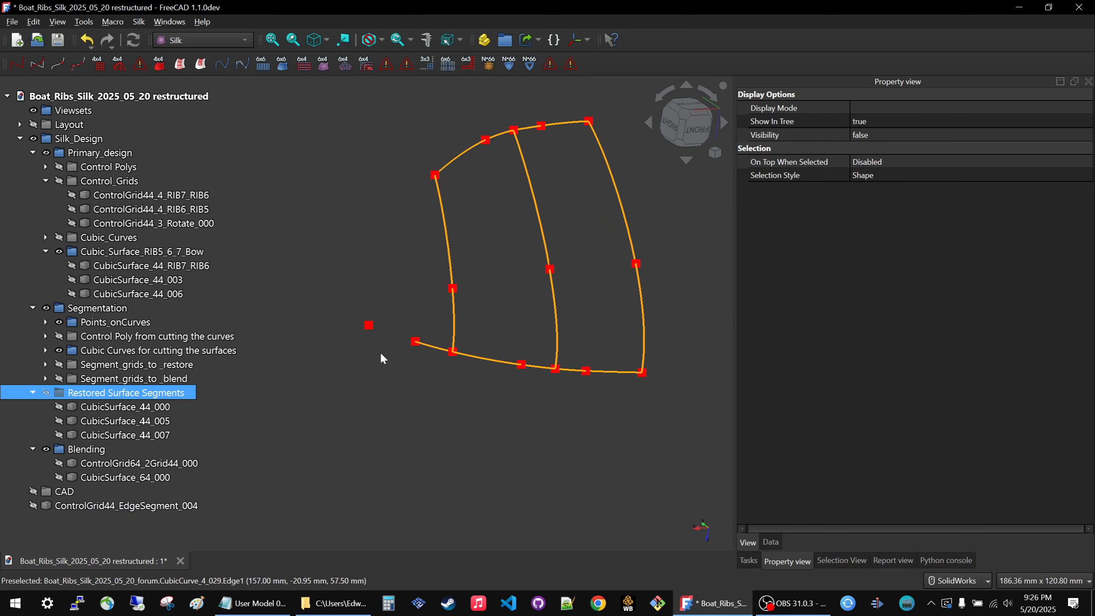
{"action": "key", "text": "space"}
{"action": "key", "text": "space"}
{"action": "key", "text": "space"}
Collapse the Blending group and toggle its visibility to preview the existing blend, leaving the group hidden.
{"action": "left_click", "coordinate": [32, 450]}
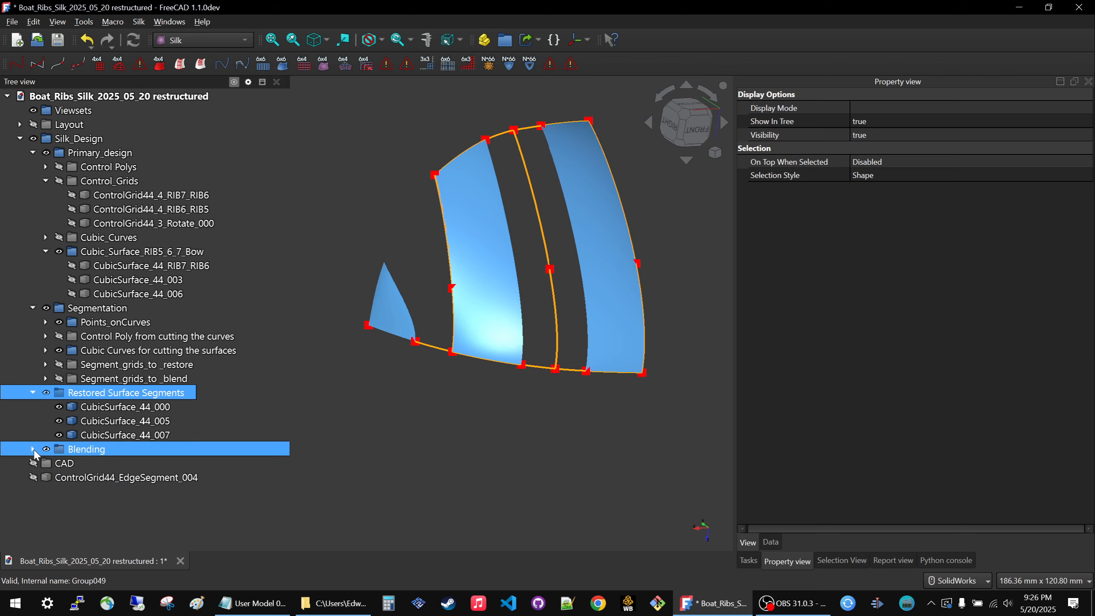
{"action": "left_click", "coordinate": [62, 447]}
{"action": "key", "text": "space"}
{"action": "key", "text": "space"}
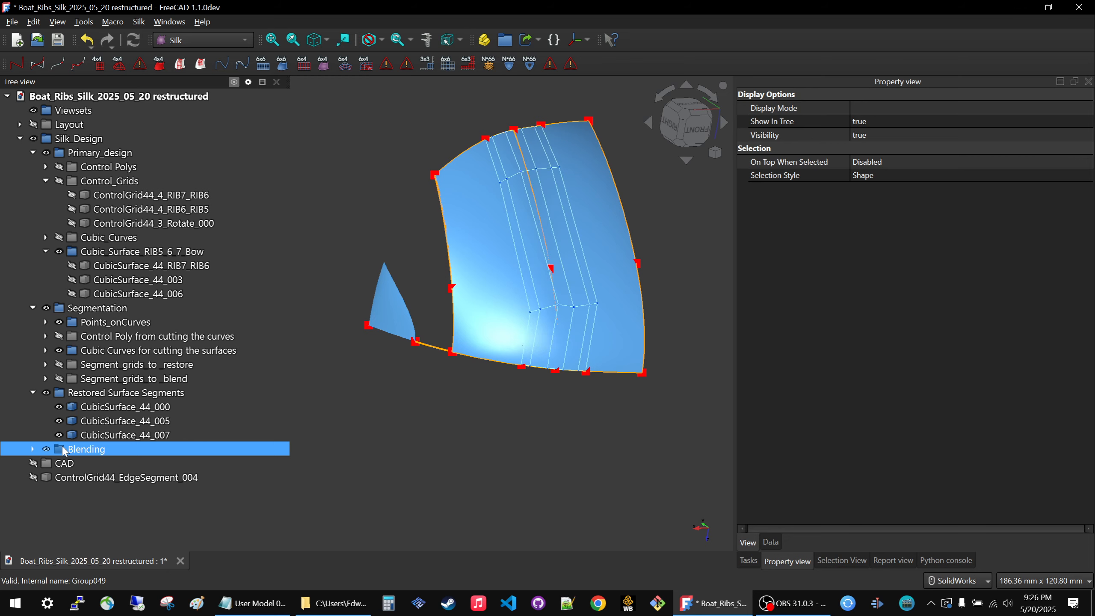
{"action": "key", "text": "space"}
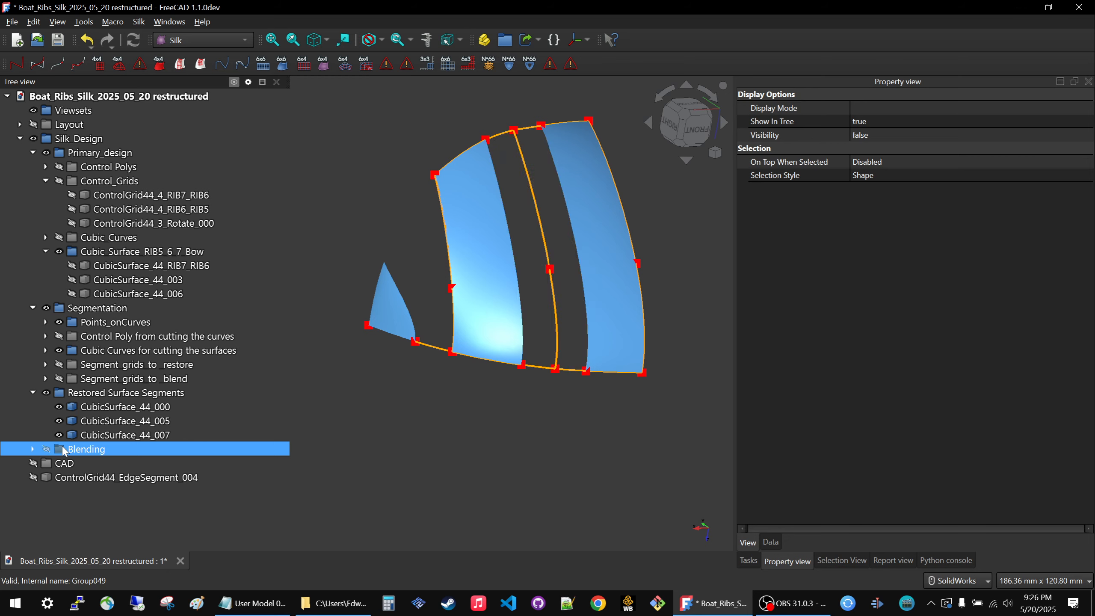
Show ControlGrid44_EdgeSegment_004 beside the restored surface segments.
{"action": "left_click", "coordinate": [89, 379], "text": "ctrl"}
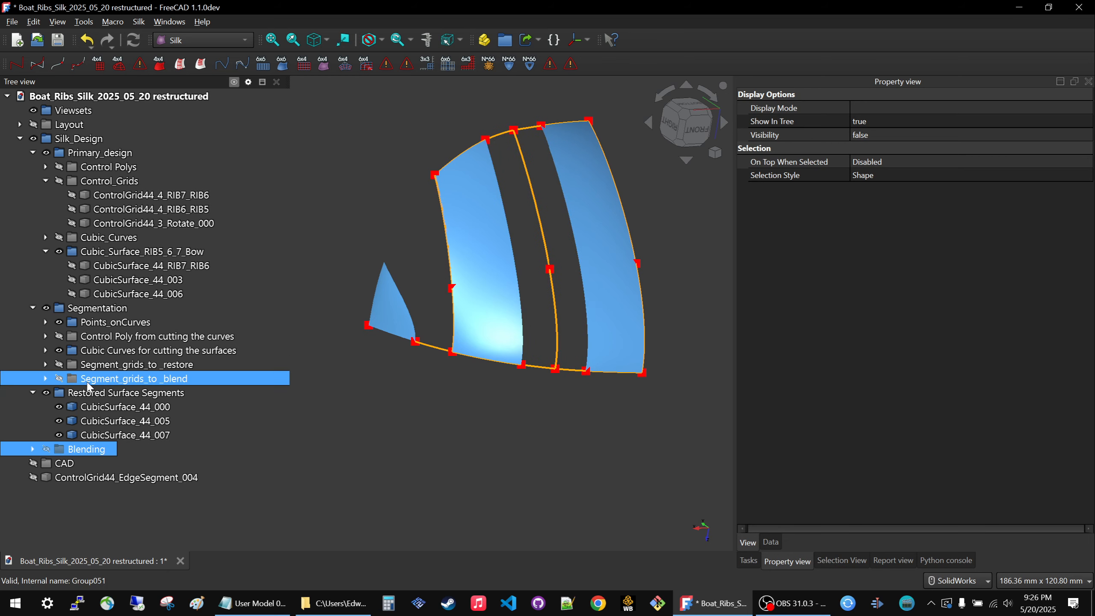
{"action": "left_click", "coordinate": [87, 478]}
{"action": "key", "text": "space"}
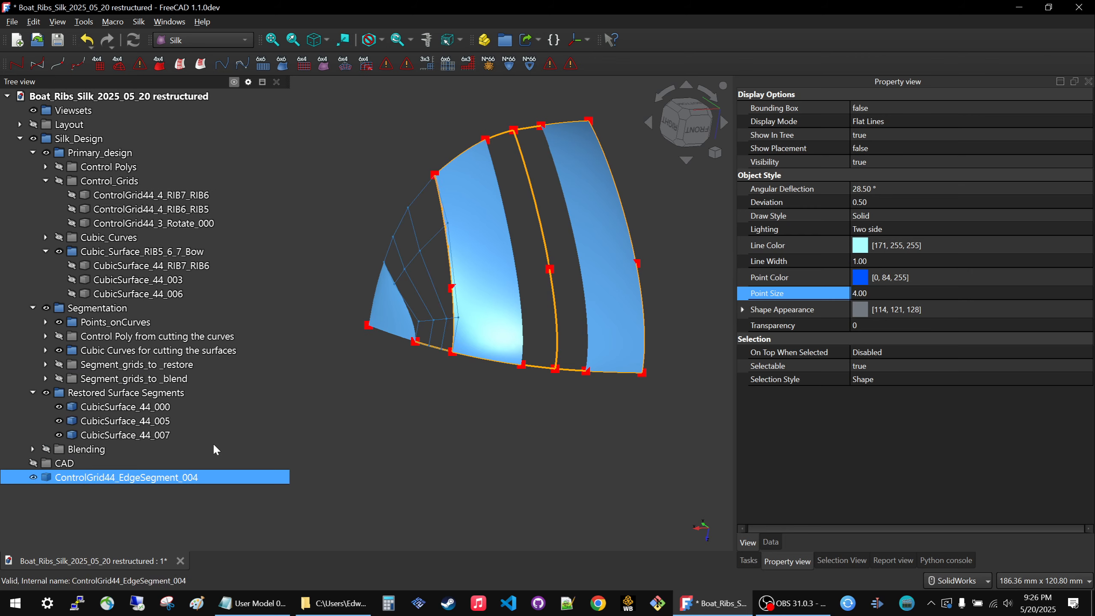
Move ControlGrid44_EdgeSegment_004 into the Segment_grids_to_blend group.
{"action": "left_click", "coordinate": [386, 380]}
{"action": "left_click", "coordinate": [142, 476]}
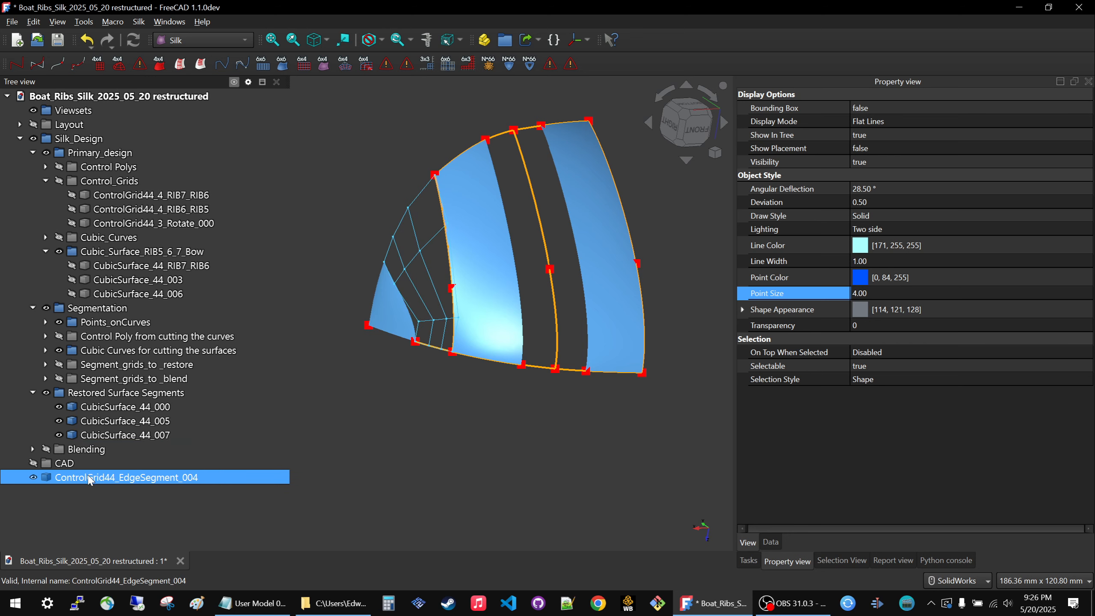
{"action": "left_click_drag", "start_coordinate": [90, 479], "coordinate": [164, 380]}
{"action": "left_click", "coordinate": [99, 383]}
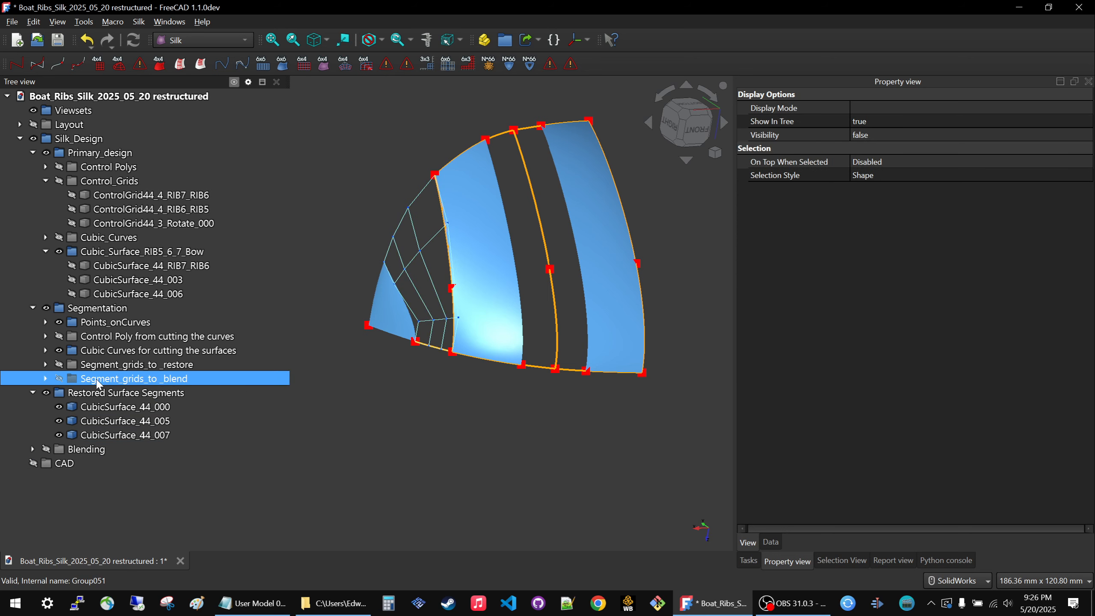
Show the Blending group, expand its contents, and hide ControlGrid64_2Grid44_000 so only the blend surface is displayed.
{"action": "left_click", "coordinate": [481, 270]}
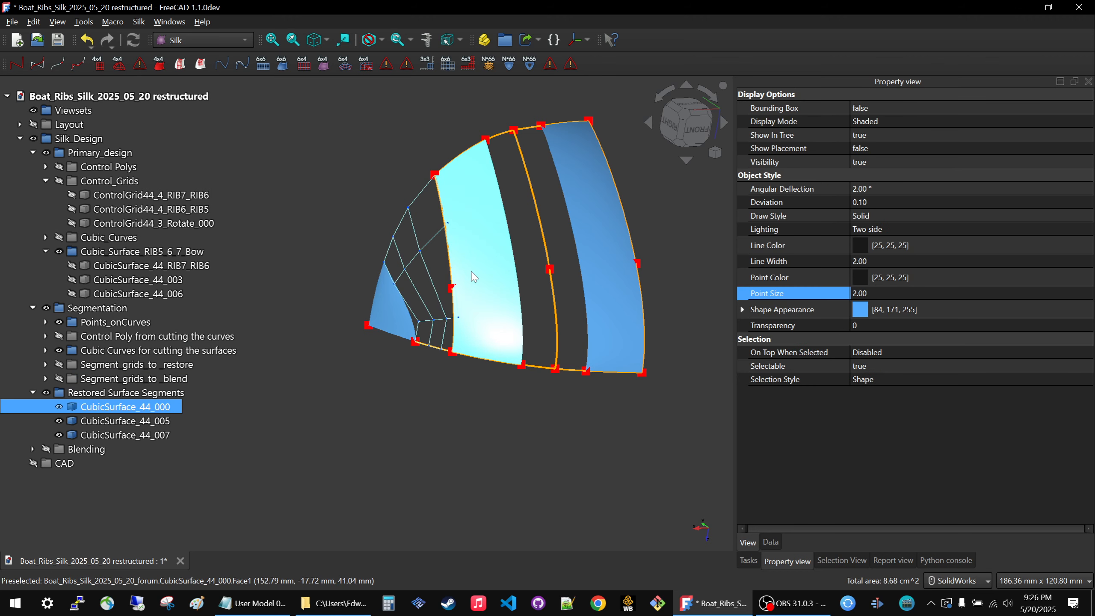
{"action": "left_click", "coordinate": [87, 449]}
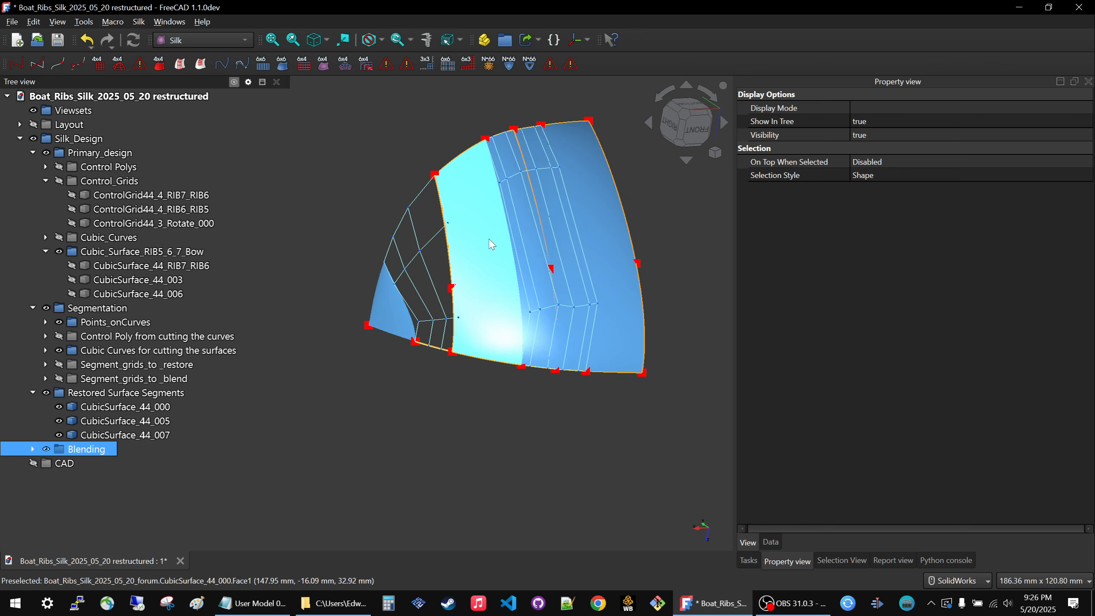
{"action": "left_click", "coordinate": [460, 453]}
{"action": "middle_click_drag", "start_coordinate": [530, 403], "coordinate": [578, 265]}
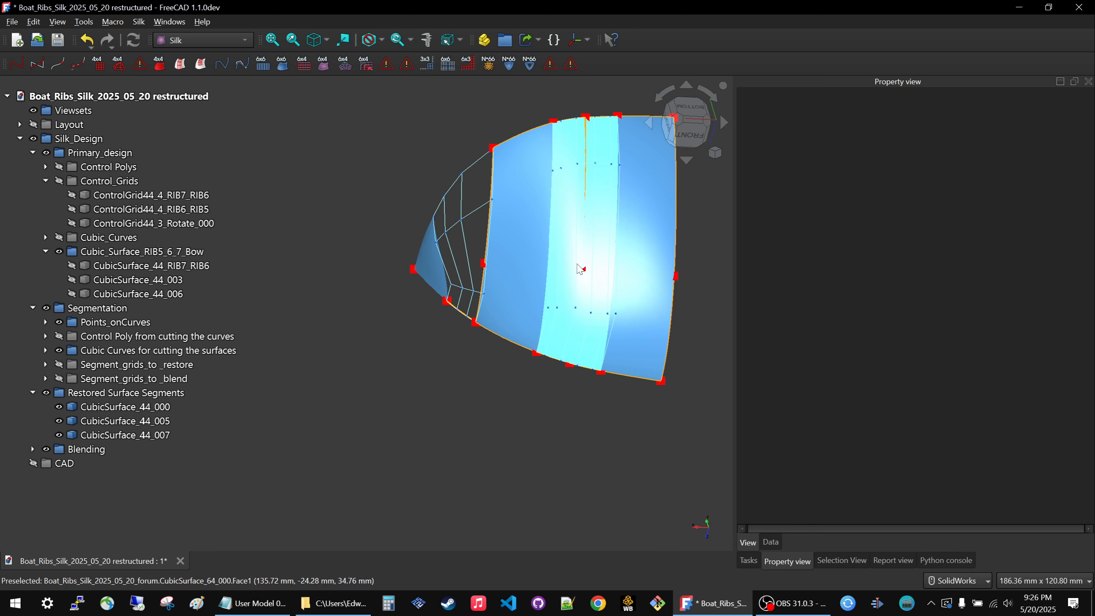
{"action": "left_click", "coordinate": [33, 449]}
{"action": "left_click", "coordinate": [64, 463]}
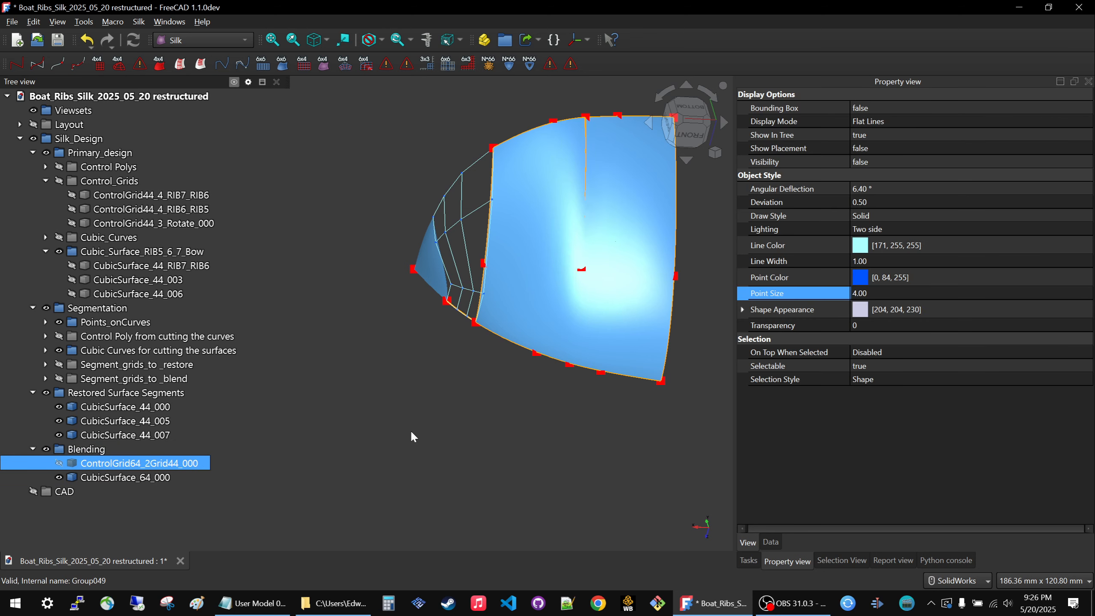
Delete CubicSurface_44_000, the restored segment between the bow grid and the existing blend surface.
{"action": "middle_click_drag", "start_coordinate": [410, 429], "coordinate": [484, 299]}
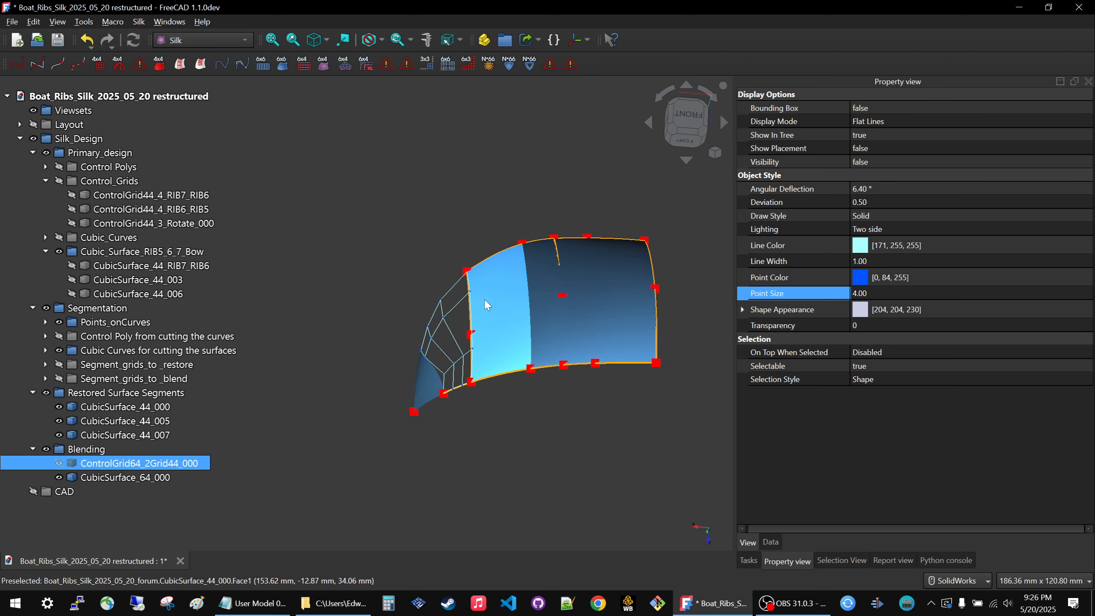
{"action": "left_click", "coordinate": [486, 304]}
{"action": "left_click", "coordinate": [614, 291], "text": "ctrl"}
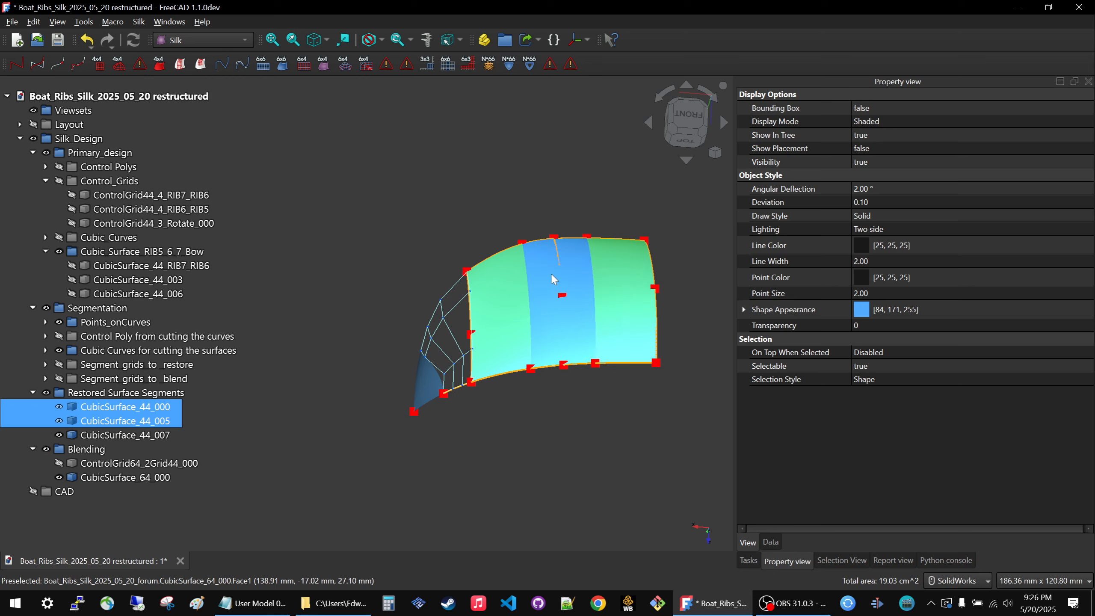
{"action": "left_click", "coordinate": [546, 370]}
{"action": "middle_click_drag", "start_coordinate": [506, 325], "coordinate": [414, 511]}
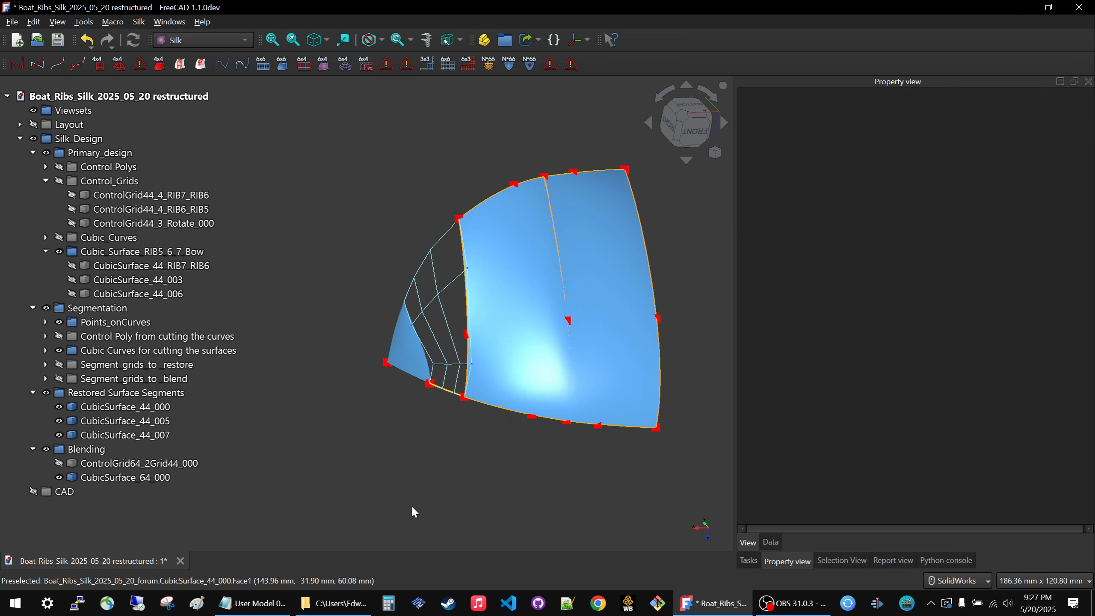
{"action": "left_click", "coordinate": [491, 361]}
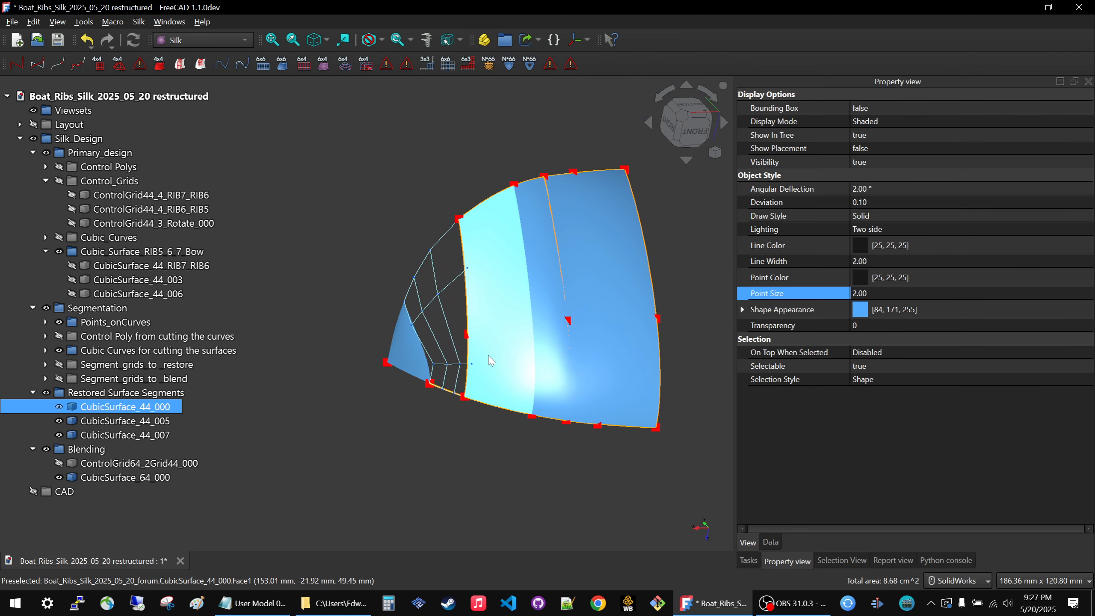
{"action": "key", "text": "Delete"}
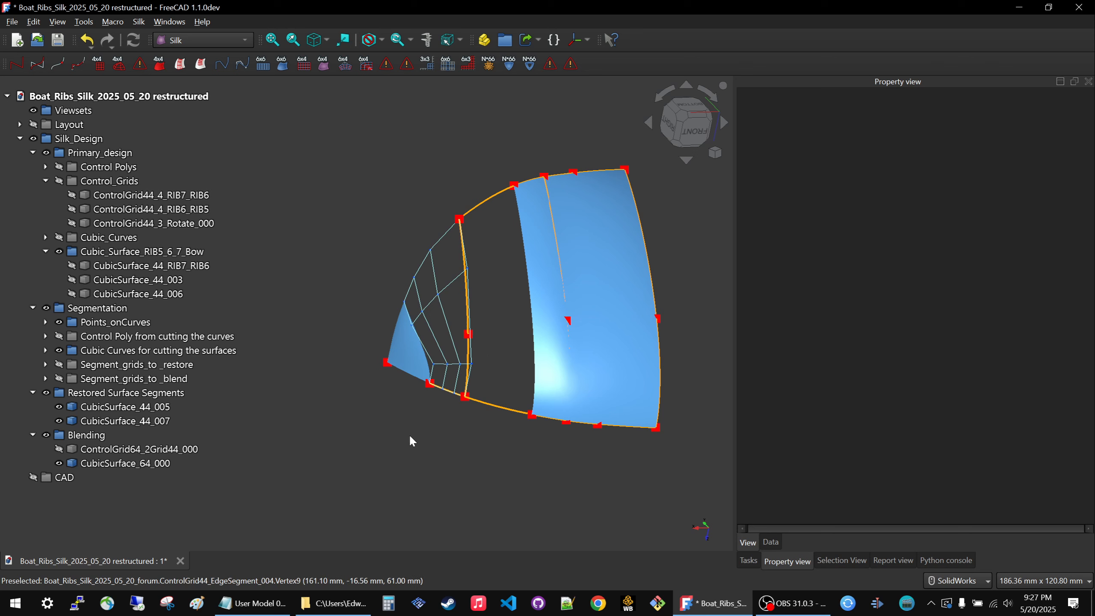
Show and expand Segment_grids_to_restore, and move ControlGrid44_EdgeSegment_002 from it into Segment_grids_to_blend.
{"action": "left_click", "coordinate": [58, 367]}
{"action": "left_click", "coordinate": [131, 366]}
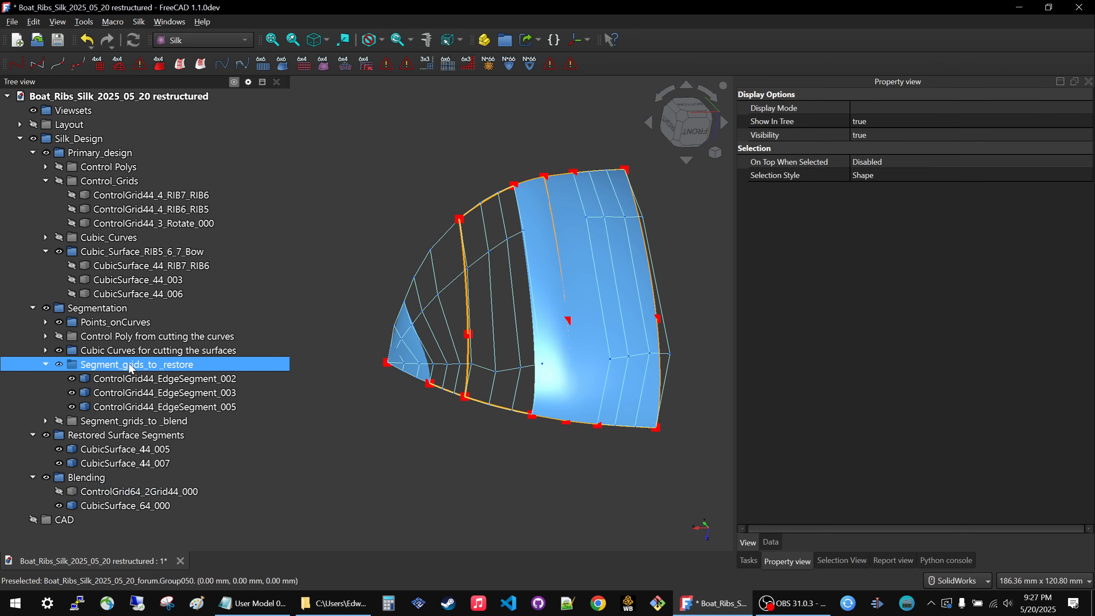
{"action": "left_click", "coordinate": [494, 338]}
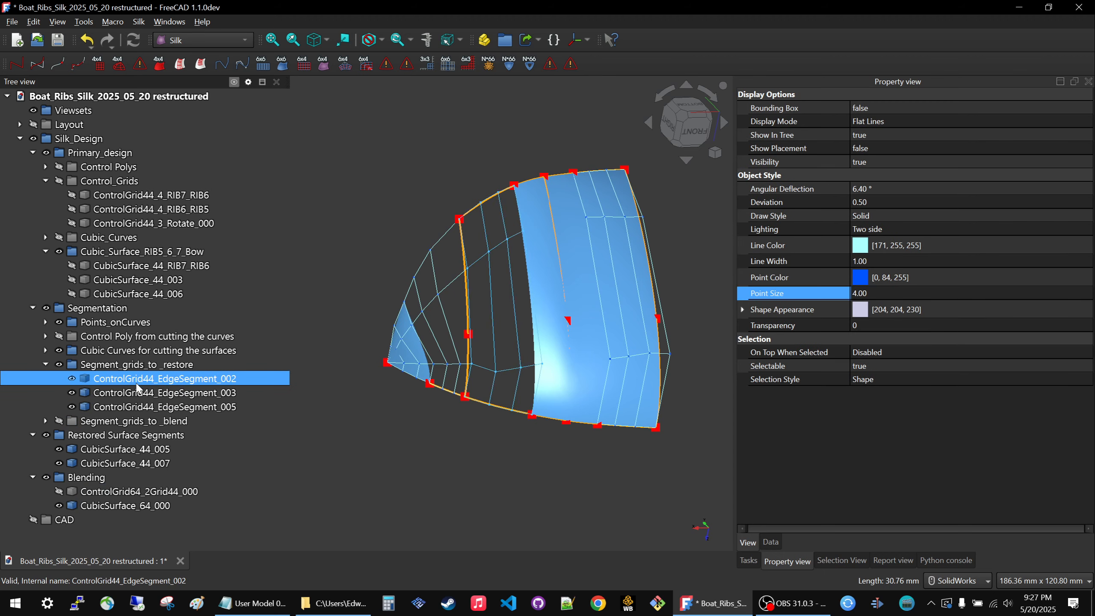
{"action": "left_click_drag", "start_coordinate": [138, 382], "coordinate": [127, 451]}
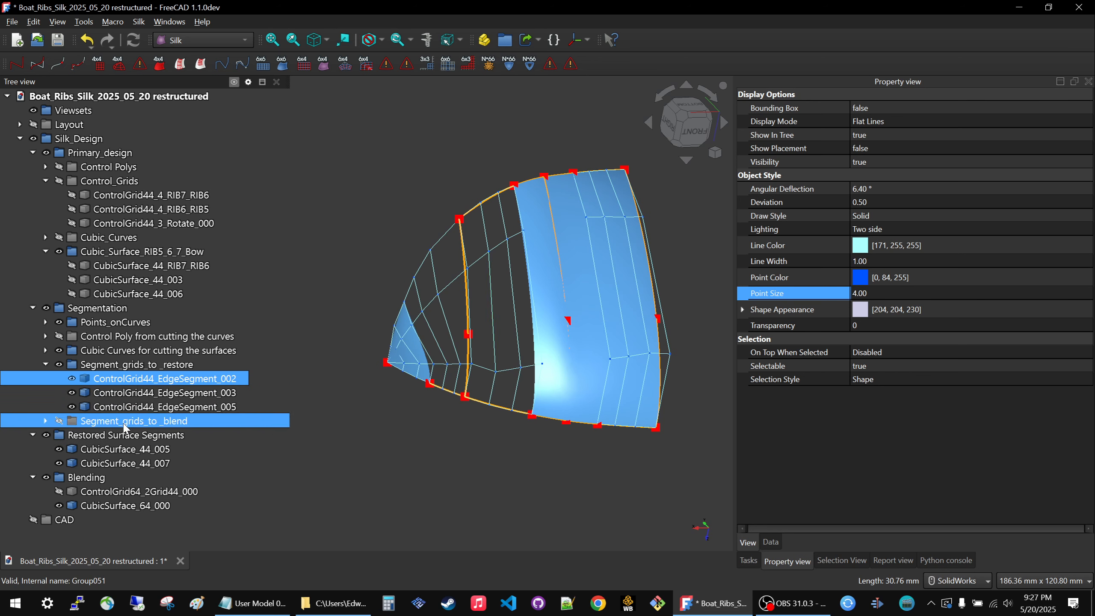
Hide the Segment_grids_to_restore, Restored Surface Segments and Blending groups.
{"action": "left_click", "coordinate": [104, 367]}
{"action": "key", "text": "space"}
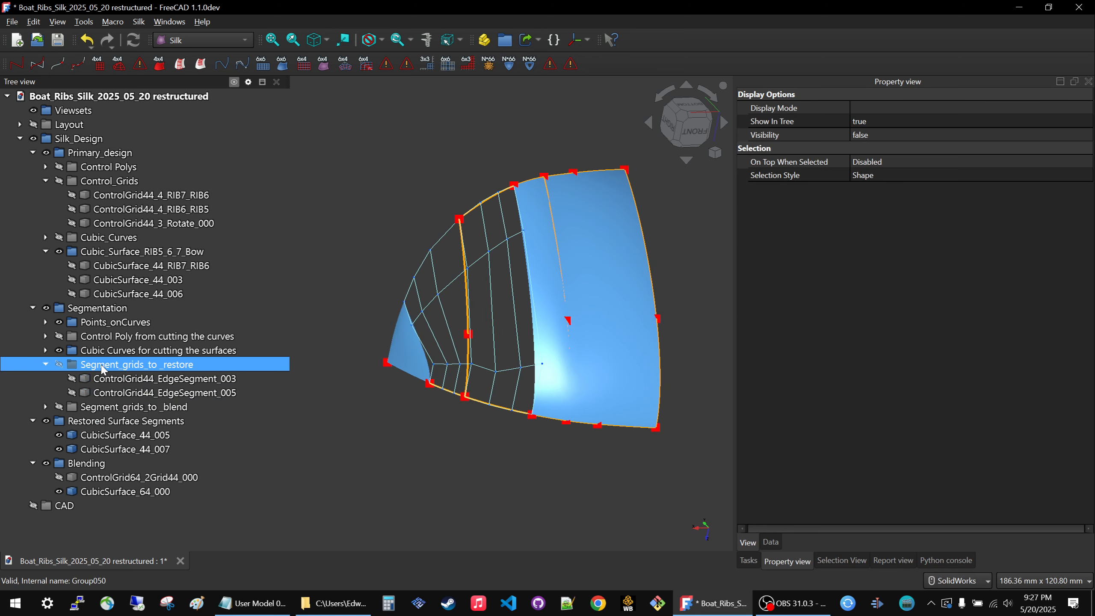
{"action": "left_click", "coordinate": [92, 422]}
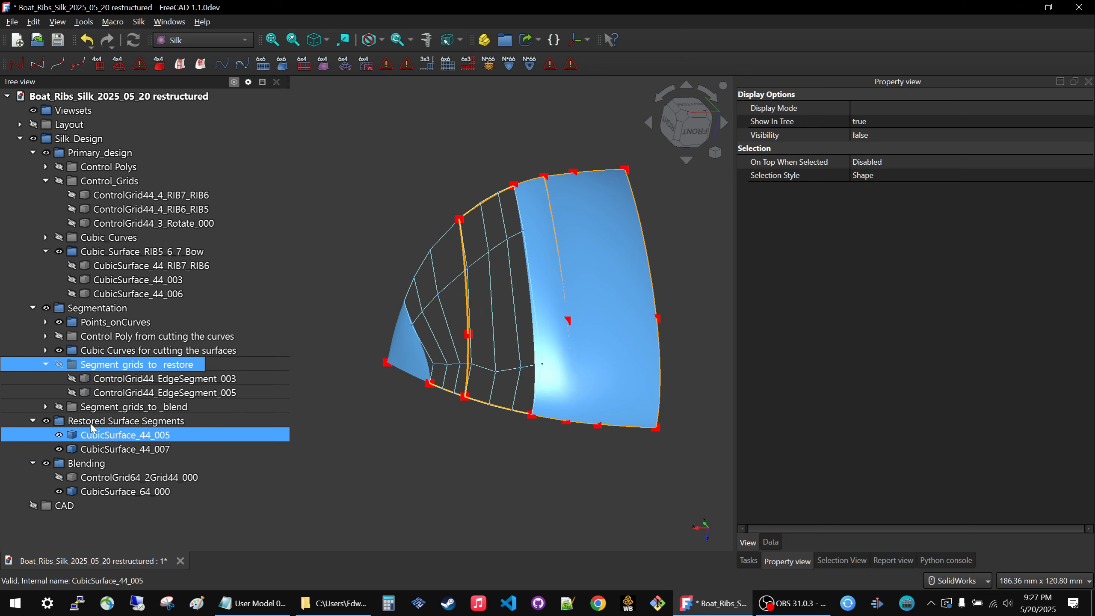
{"action": "key", "text": "space"}
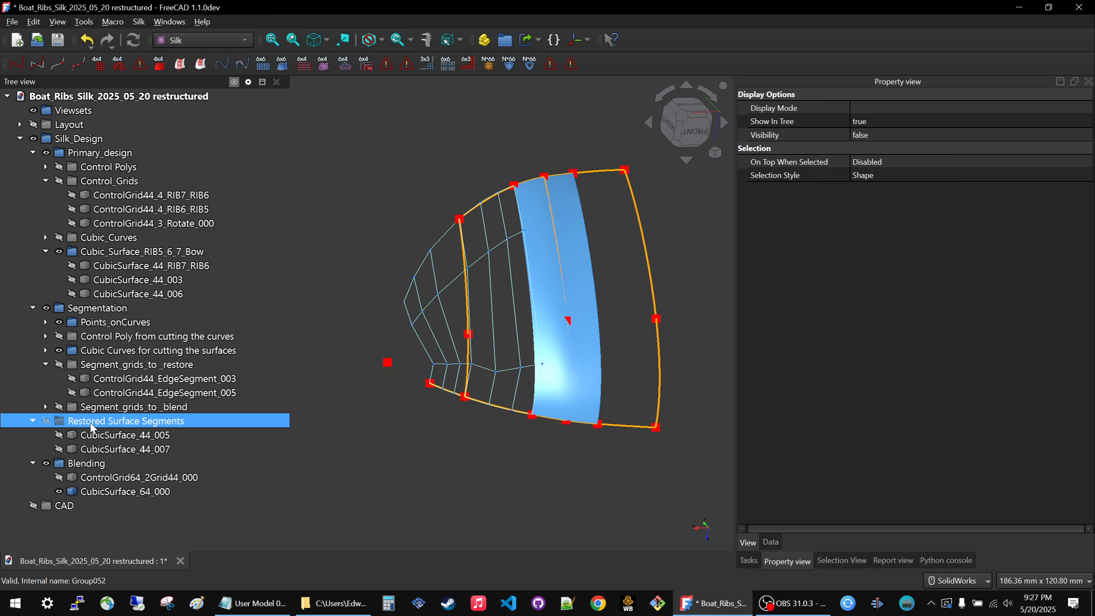
{"action": "left_click", "coordinate": [86, 463]}
{"action": "key", "text": "space"}
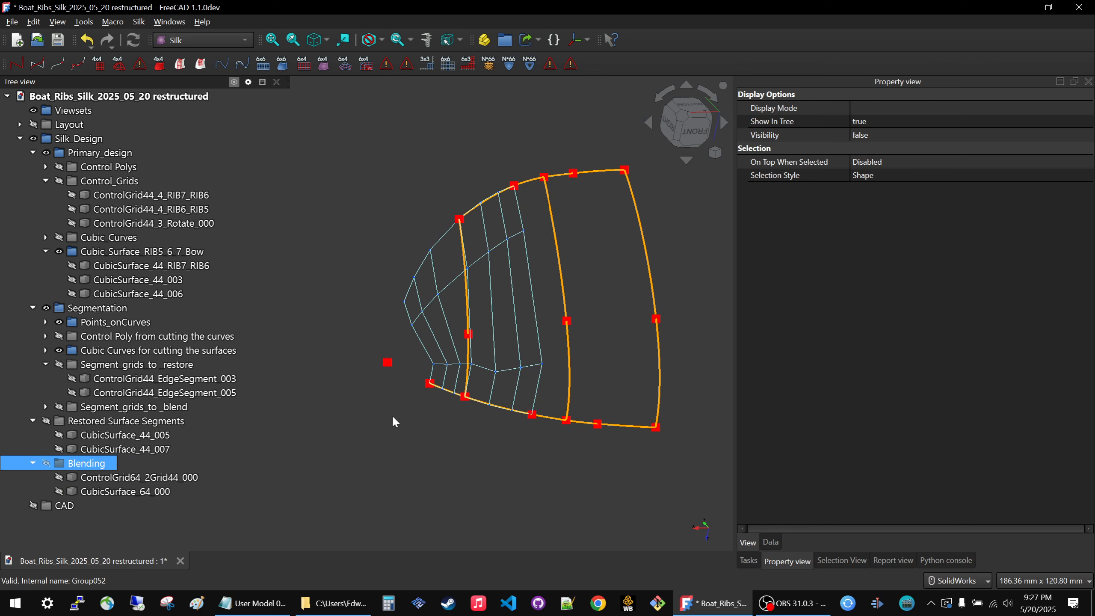
Show the Segment_grids_to_blend group and briefly preview ControlGrid64_2Grid44_000 over its grids, leaving that blend grid hidden.
{"action": "left_click", "coordinate": [129, 406]}
{"action": "left_click", "coordinate": [84, 378]}
{"action": "left_click", "coordinate": [87, 407]}
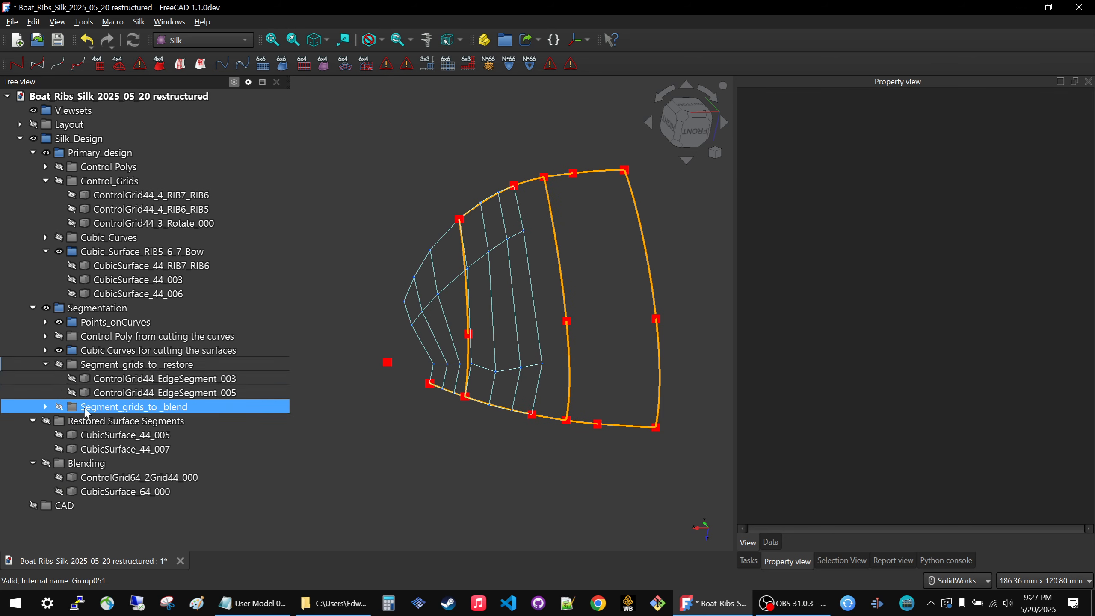
{"action": "key", "text": "space"}
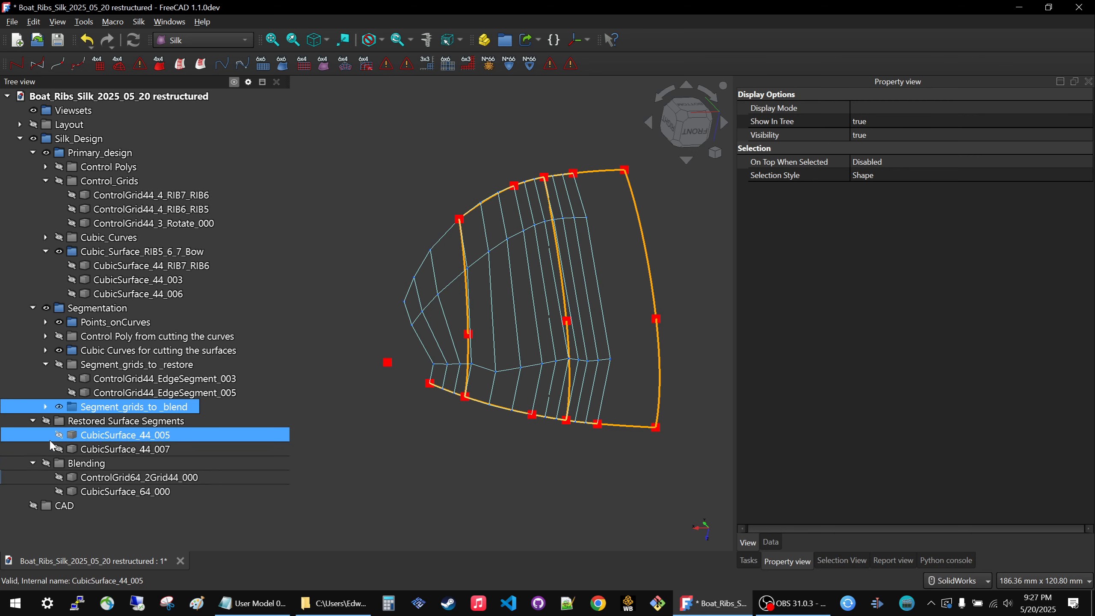
{"action": "left_click", "coordinate": [97, 477]}
{"action": "key", "text": "space"}
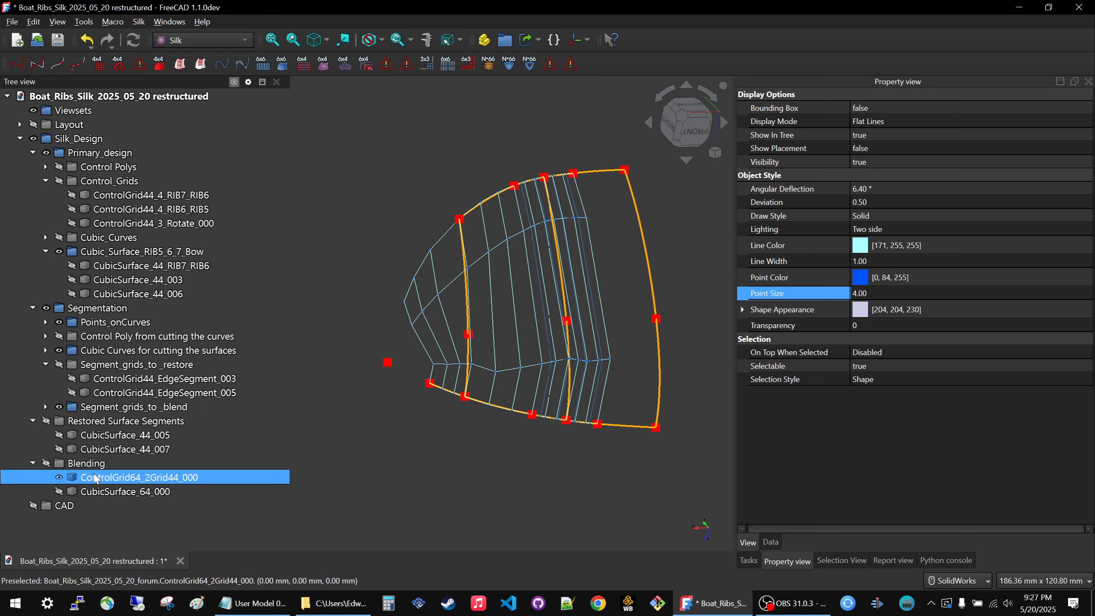
{"action": "key", "text": "space"}
Expand Segment_grids_to_blend and hide ControlGrid44_EdgeSegment_000 and ControlGrid44_EdgeSegment_001.
{"action": "left_click", "coordinate": [115, 434], "text": "ctrl"}
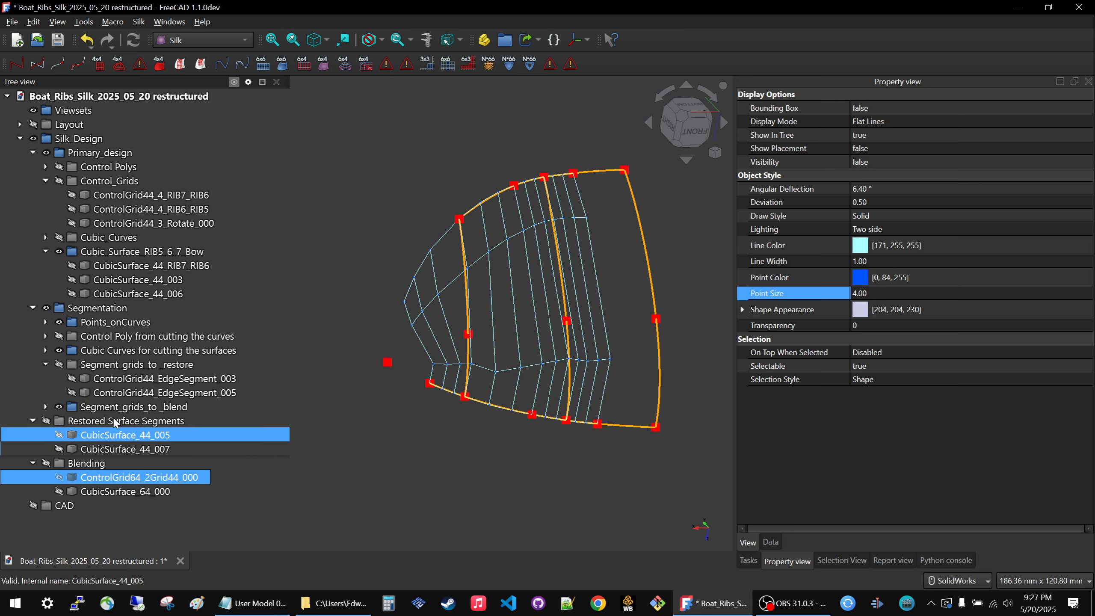
{"action": "left_click", "coordinate": [46, 407]}
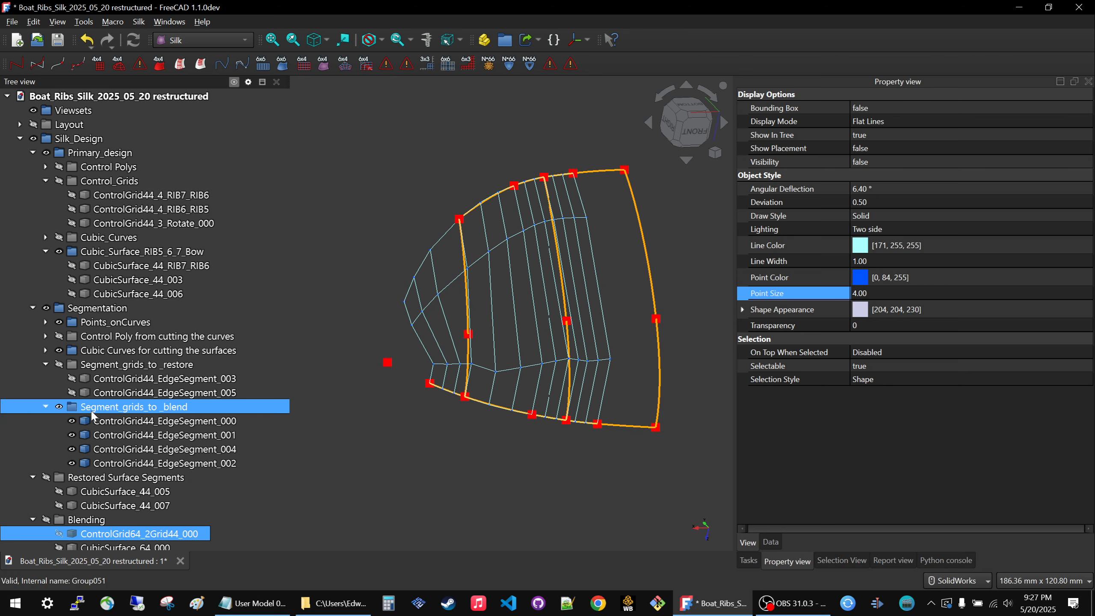
{"action": "left_click", "coordinate": [99, 420]}
{"action": "key", "text": "space"}
{"action": "left_click", "coordinate": [112, 435]}
{"action": "key", "text": "space"}
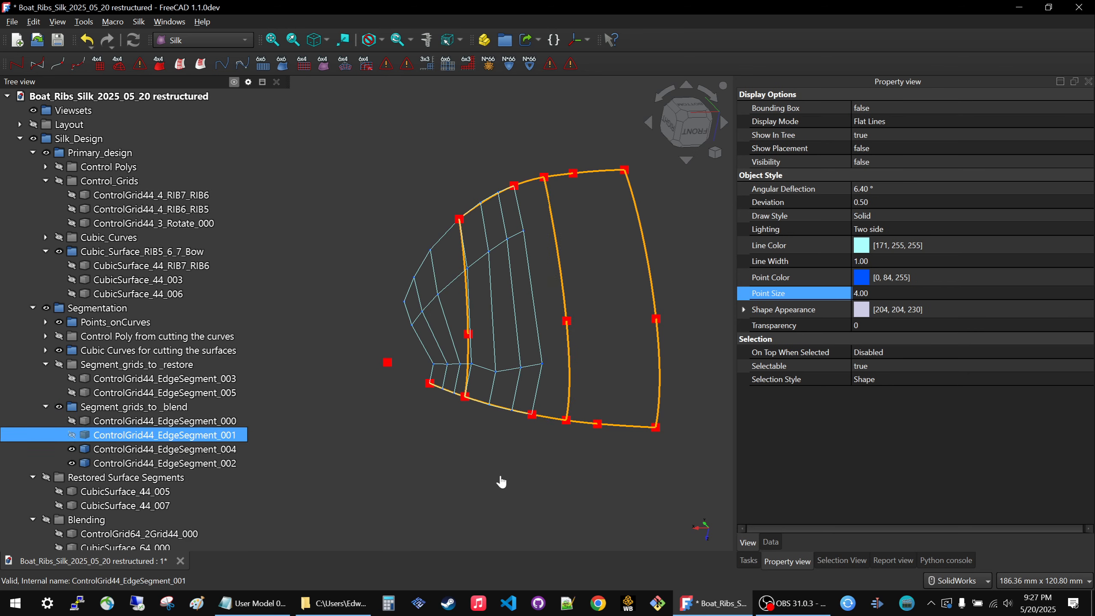
Create a ControlGrid64_2Grid44 from ControlGrid44_EdgeSegment_004 and ControlGrid44_EdgeSegment_002.
{"action": "left_click", "coordinate": [501, 481]}
{"action": "left_click", "coordinate": [496, 345]}
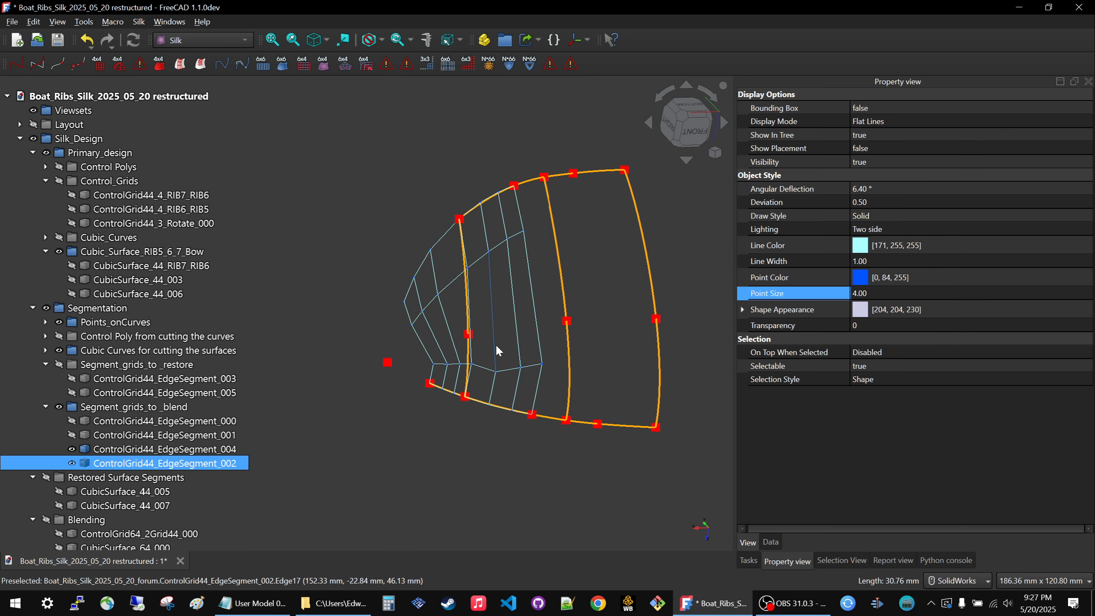
{"action": "left_click", "coordinate": [440, 302], "text": "ctrl"}
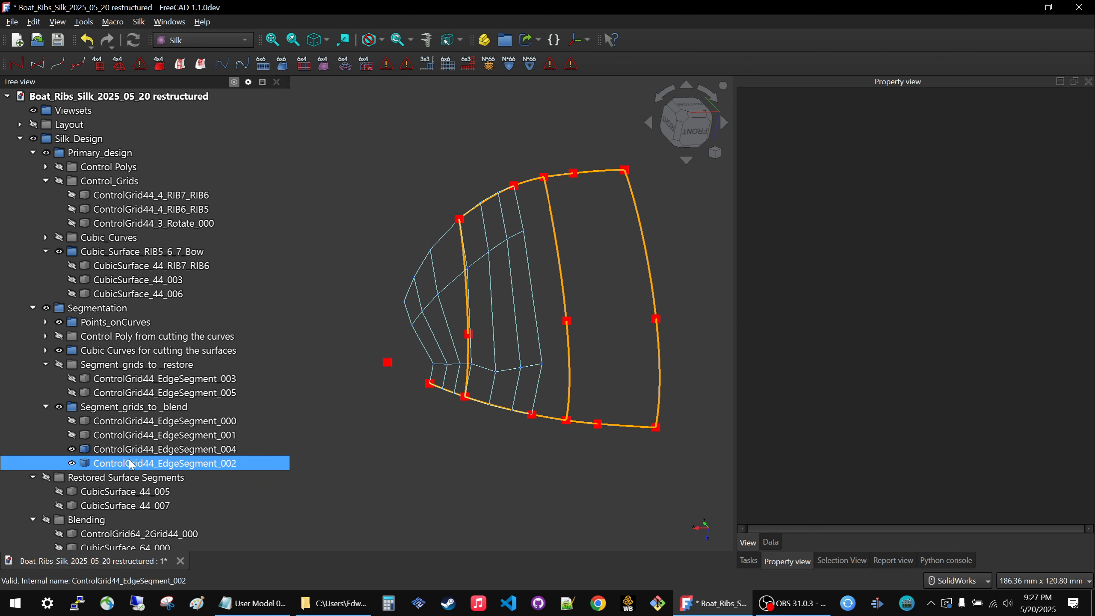
{"action": "left_click", "coordinate": [136, 449]}
{"action": "left_click", "coordinate": [133, 463], "text": "ctrl"}
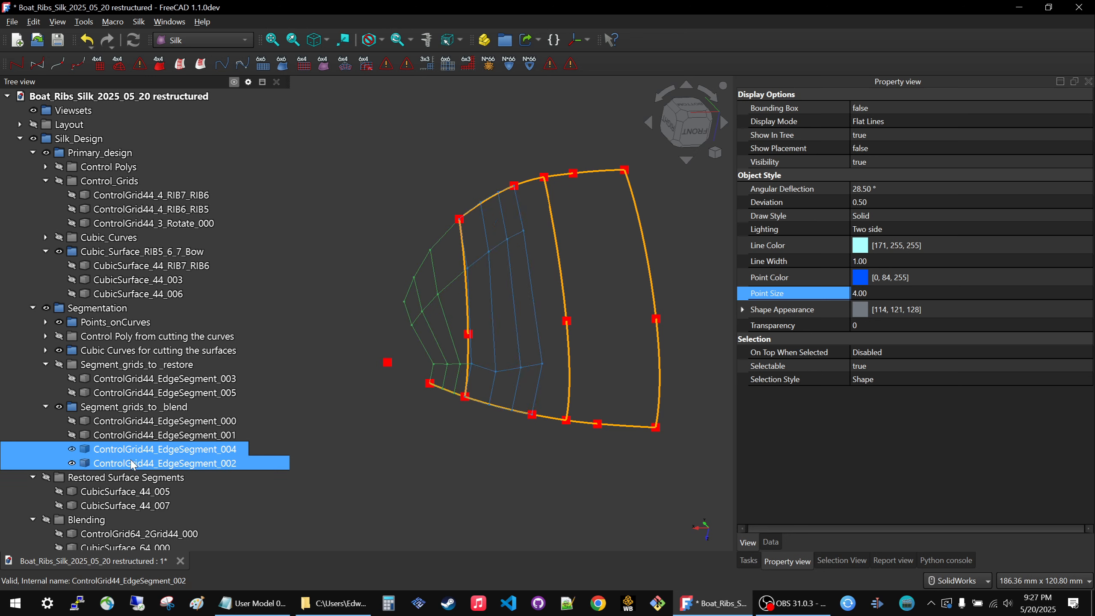
{"action": "left_click", "coordinate": [343, 65]}
Move ControlGrid64_2Grid44_001 into the Blending group.
{"action": "scroll", "coordinate": [193, 429], "scroll_direction": "down", "scroll_amount": 1}
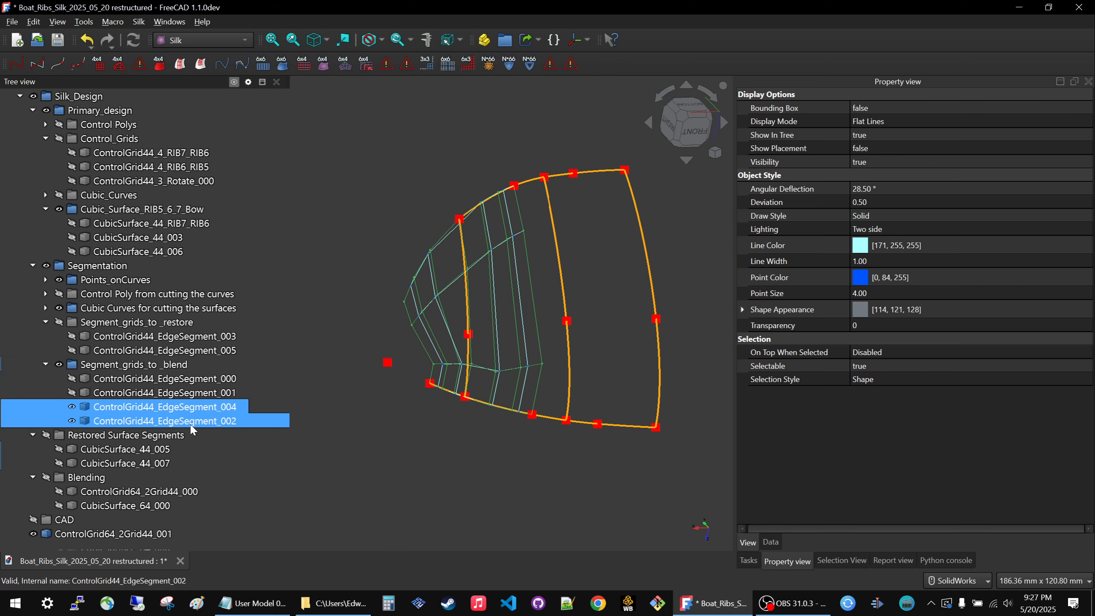
{"action": "left_click", "coordinate": [69, 535]}
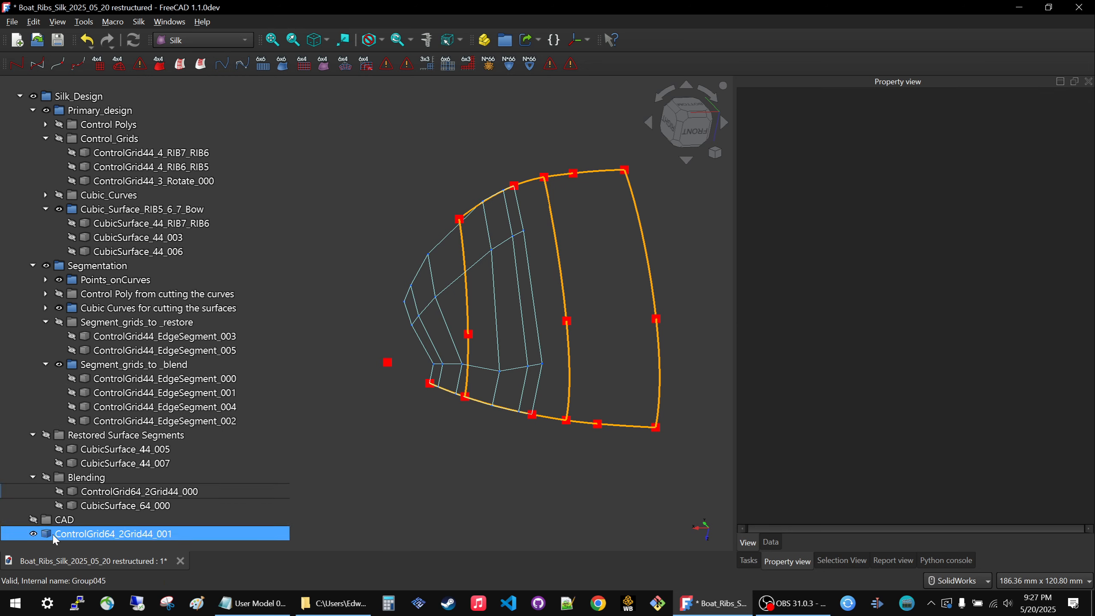
{"action": "left_click", "coordinate": [128, 492], "text": "ctrl"}
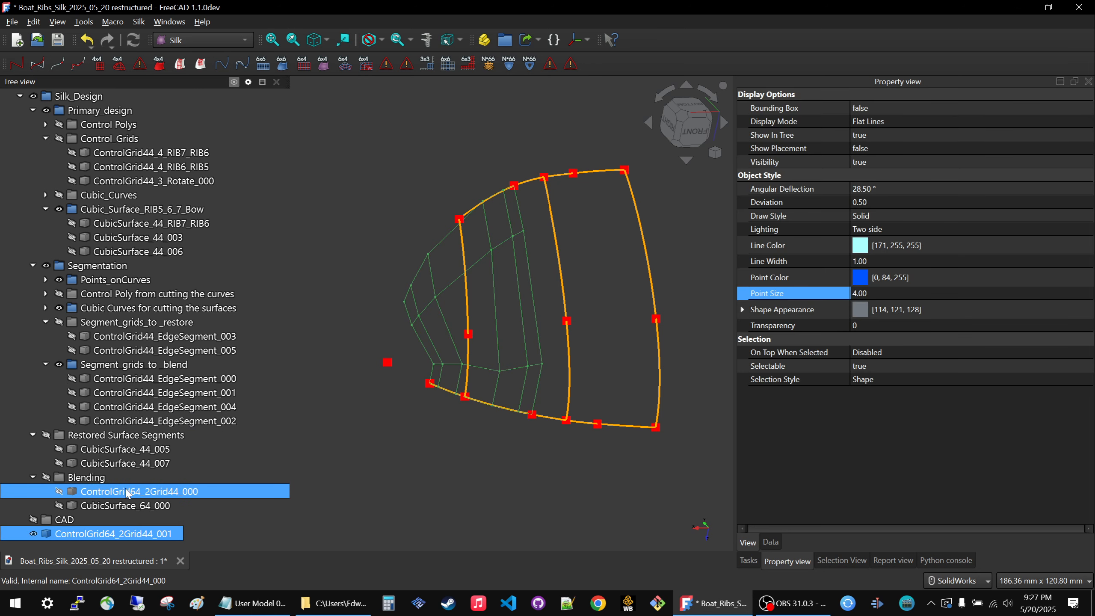
{"action": "left_click_drag", "start_coordinate": [81, 532], "coordinate": [104, 475]}
{"action": "left_click", "coordinate": [415, 444]}
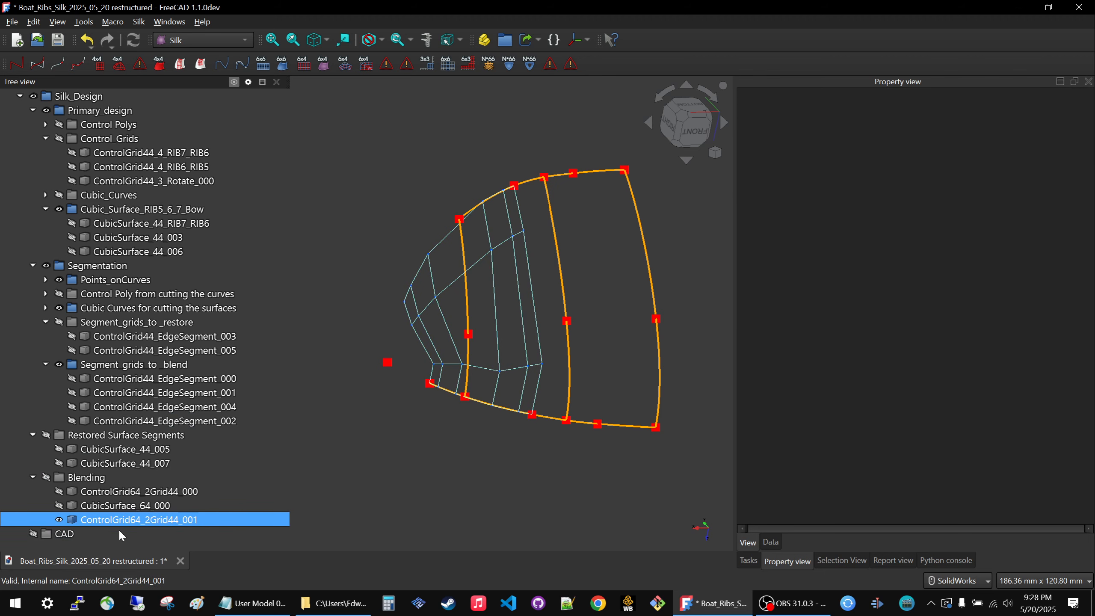
Create a CubicSurface_64 from ControlGrid64_2Grid44_001 and hide that grid.
{"action": "left_click", "coordinate": [122, 520]}
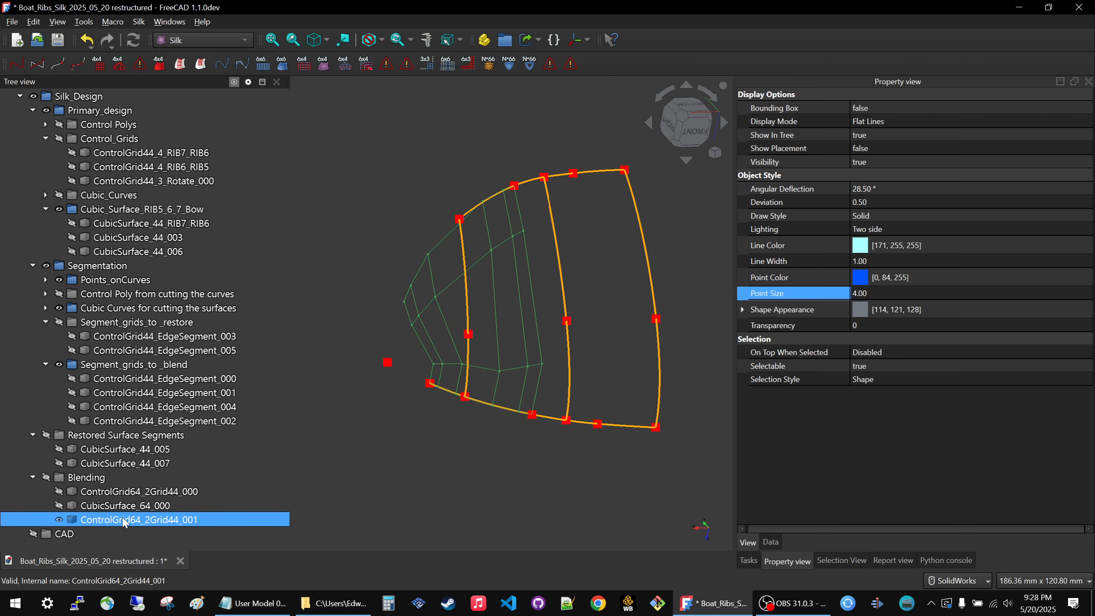
{"action": "left_click", "coordinate": [323, 65]}
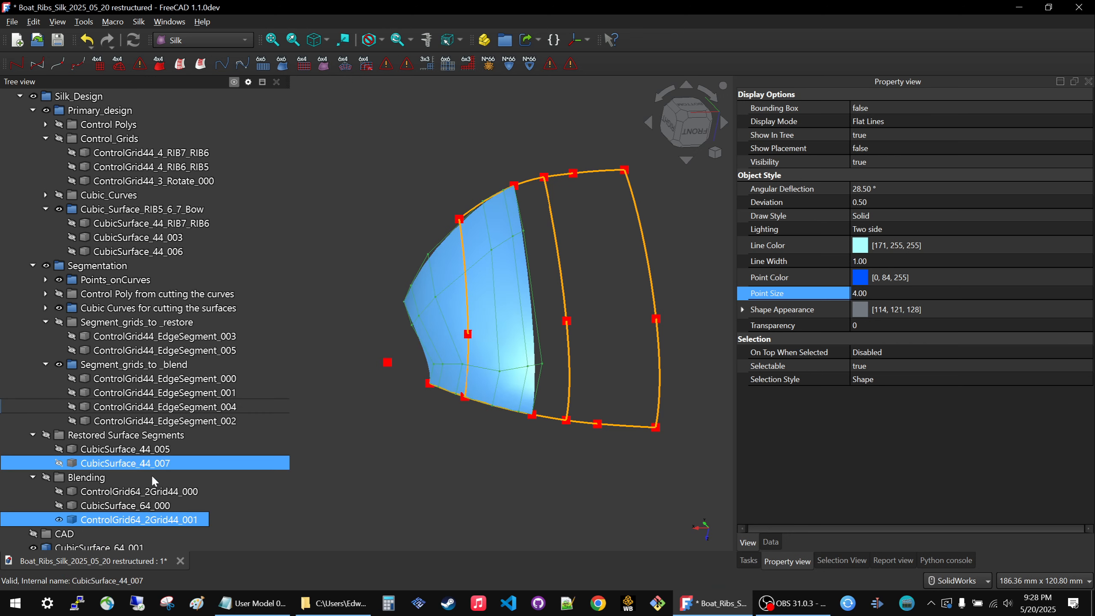
{"action": "key", "text": "space"}
Move CubicSurface_64_001 into Silk_Design, directly after the Blending group.
{"action": "scroll", "coordinate": [312, 473], "scroll_direction": "down", "scroll_amount": 4}
{"action": "scroll", "coordinate": [327, 434], "scroll_direction": "up", "scroll_amount": 5}
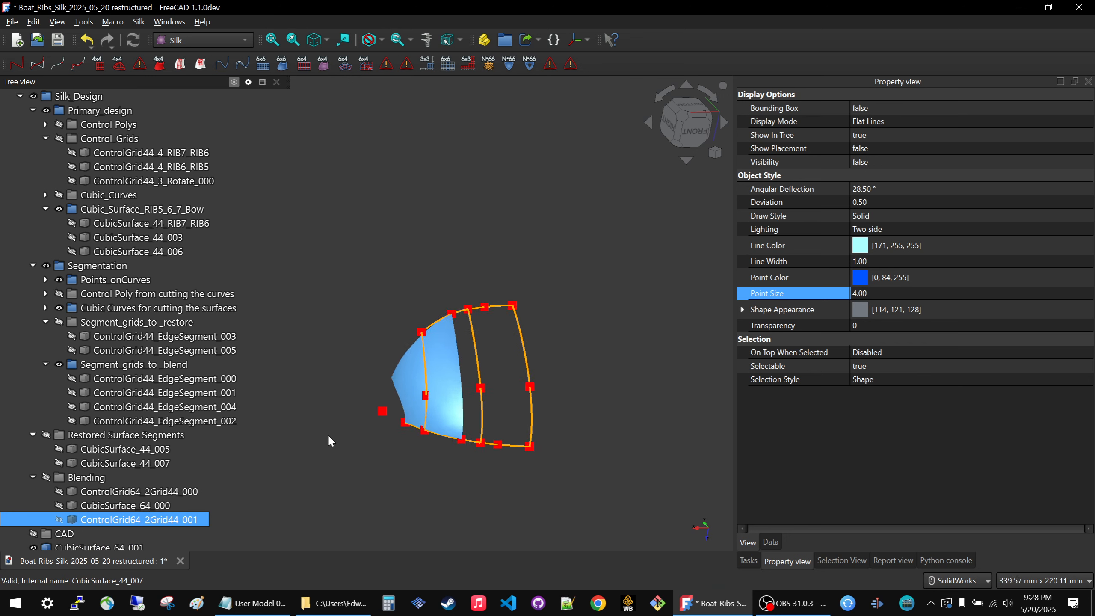
{"action": "scroll", "coordinate": [87, 534], "scroll_direction": "down", "scroll_amount": 1}
{"action": "left_click_drag", "start_coordinate": [86, 540], "coordinate": [115, 467]}
{"action": "left_click", "coordinate": [355, 284]}
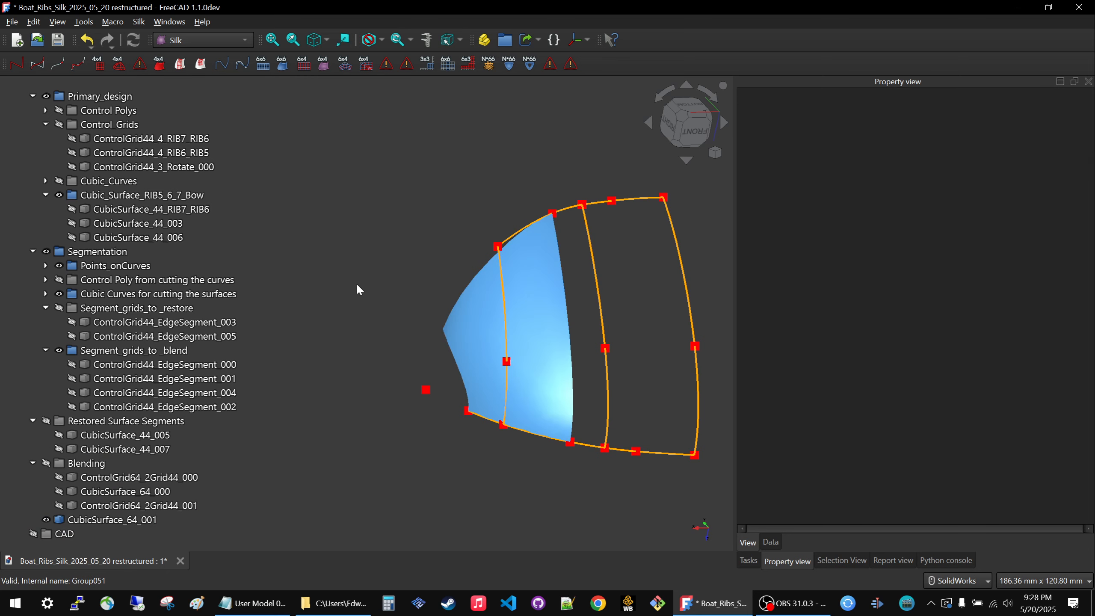
Add two groups to the tree and begin renaming the first one with "Blen".
{"action": "left_click", "coordinate": [505, 42]}
{"action": "left_click", "coordinate": [98, 520]}
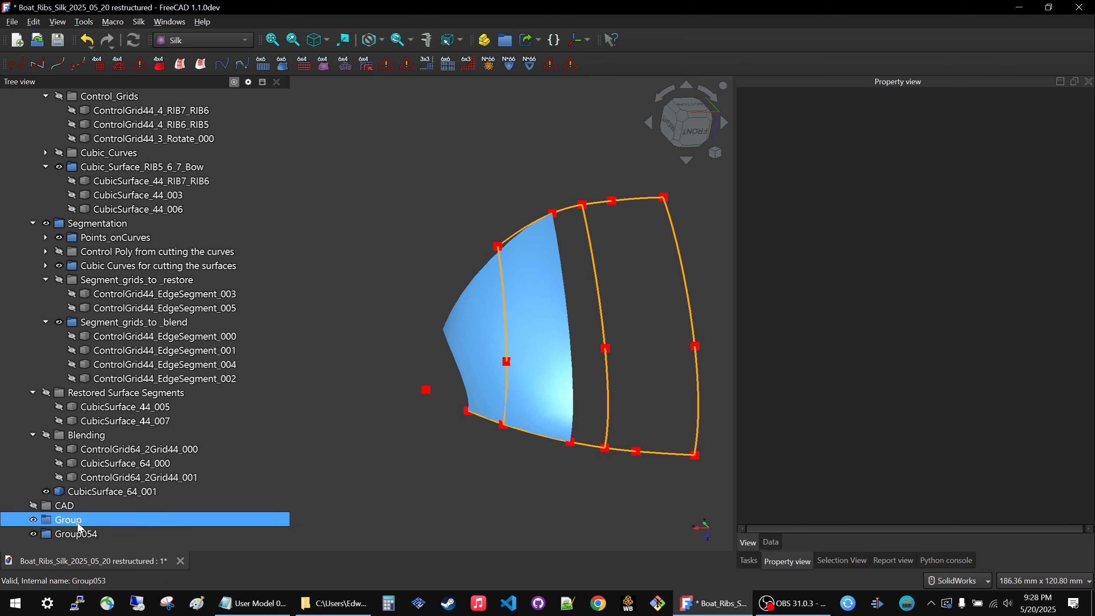
{"action": "left_click", "coordinate": [99, 523]}
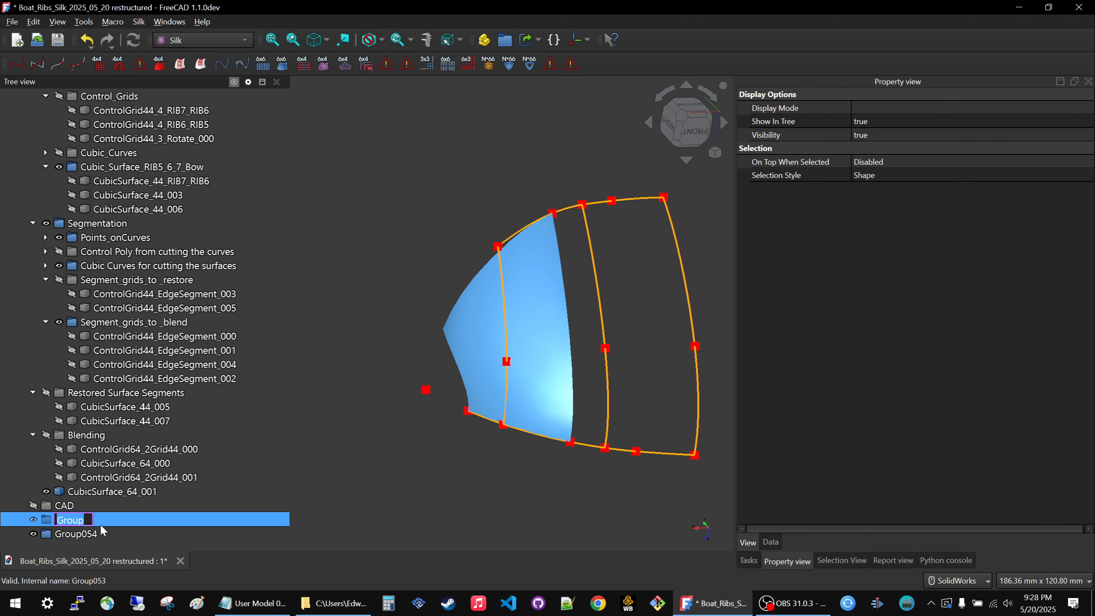
{"action": "type", "text": "Blended grid"}
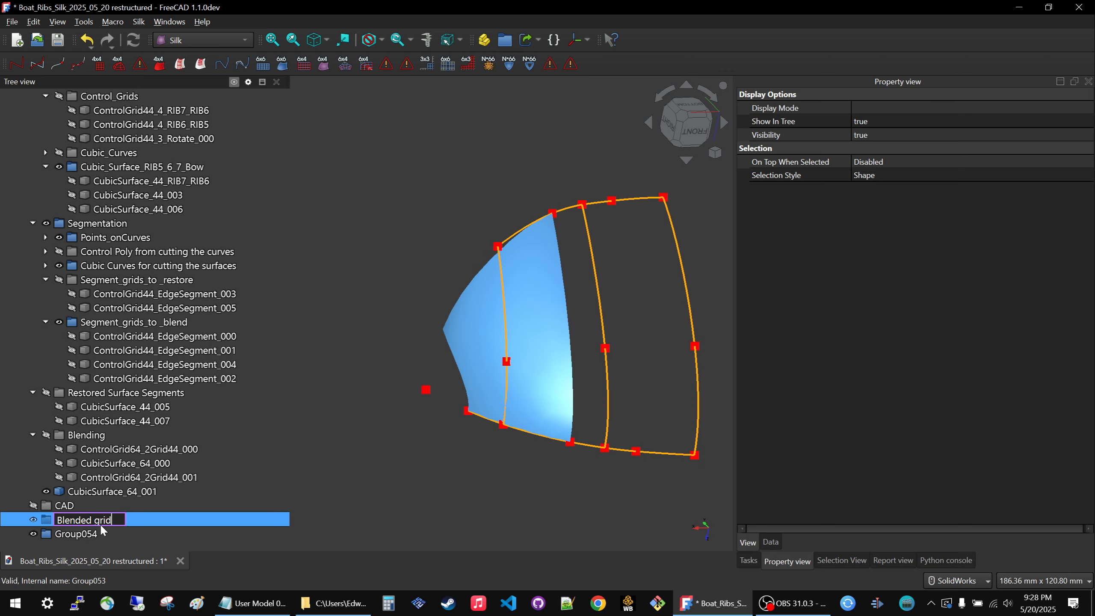
Name the two new groups "Blended grids" and "Blended surfaces", and move both into the Blending group.
{"action": "key", "text": "Return"}
{"action": "type", "text": "s"}
{"action": "left_click", "coordinate": [102, 535]}
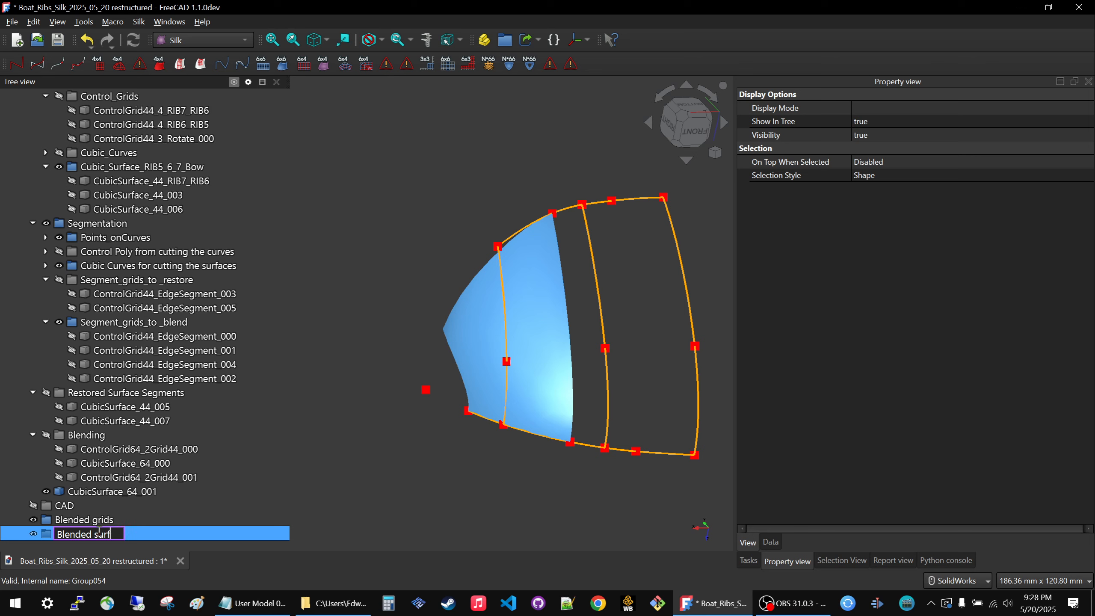
{"action": "left_click", "coordinate": [90, 520], "text": "ctrl"}
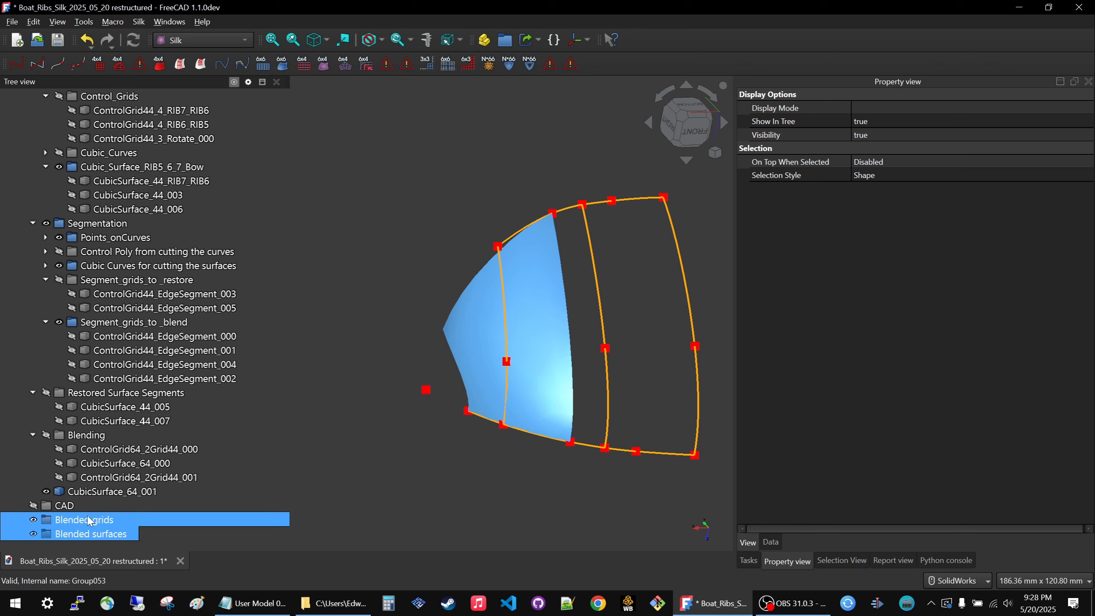
{"action": "left_click_drag", "start_coordinate": [90, 520], "coordinate": [105, 435]}
Move ControlGrid64_2Grid44_000 and ControlGrid64_2Grid44_001 into the Blended grids group.
{"action": "left_click", "coordinate": [108, 448]}
{"action": "left_click", "coordinate": [105, 477], "text": "ctrl"}
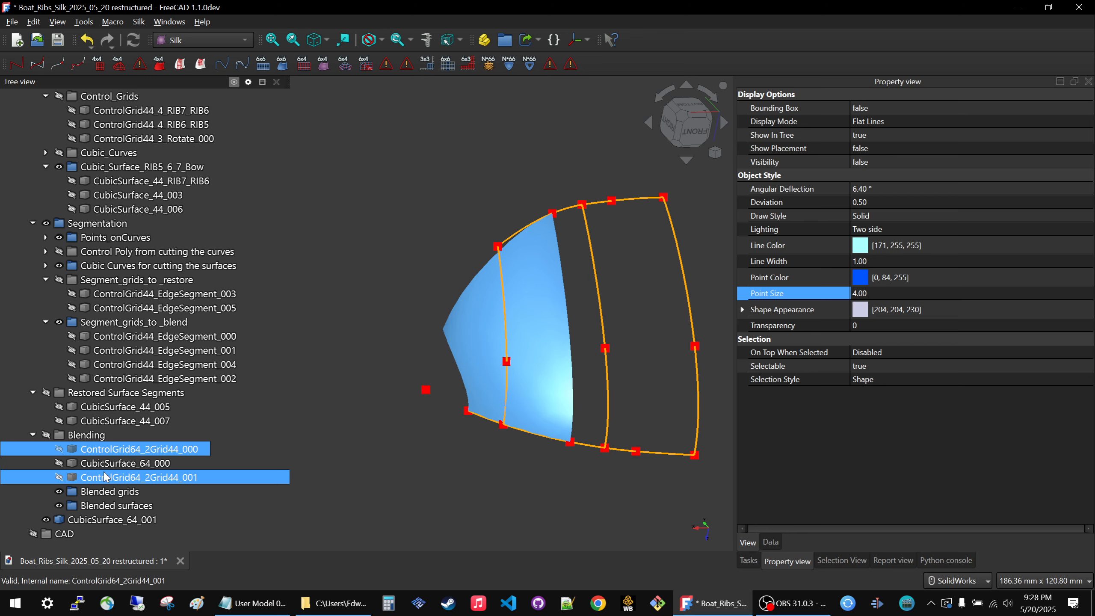
{"action": "left_click_drag", "start_coordinate": [105, 479], "coordinate": [103, 492]}
Move CubicSurface_64_000 and CubicSurface_64_001 into the Blended surfaces group, and collapse that group.
{"action": "left_click", "coordinate": [100, 481]}
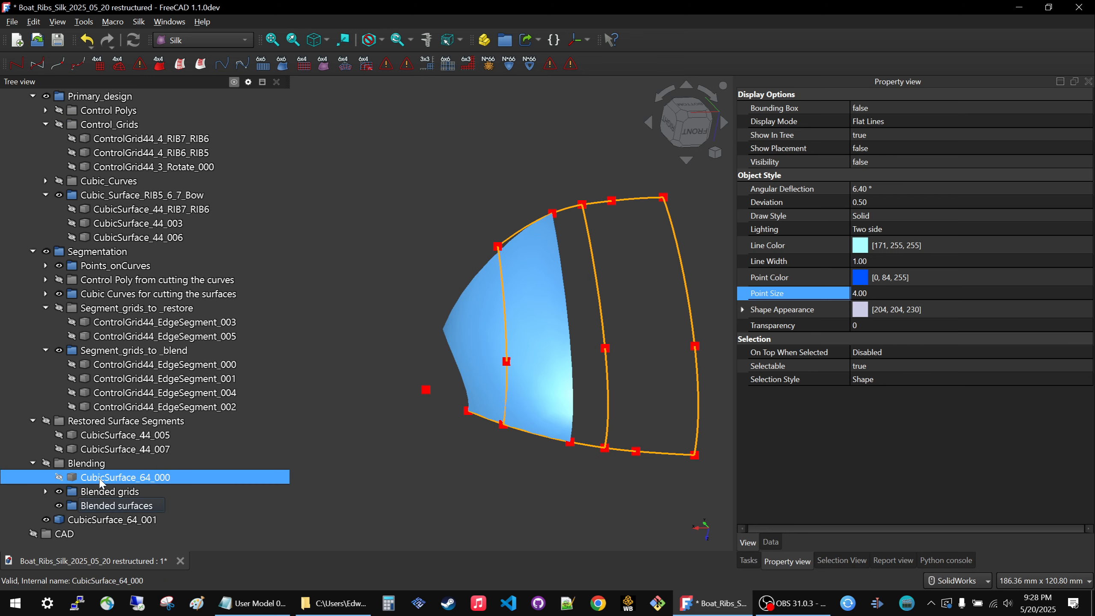
{"action": "left_click", "coordinate": [93, 521], "text": "ctrl"}
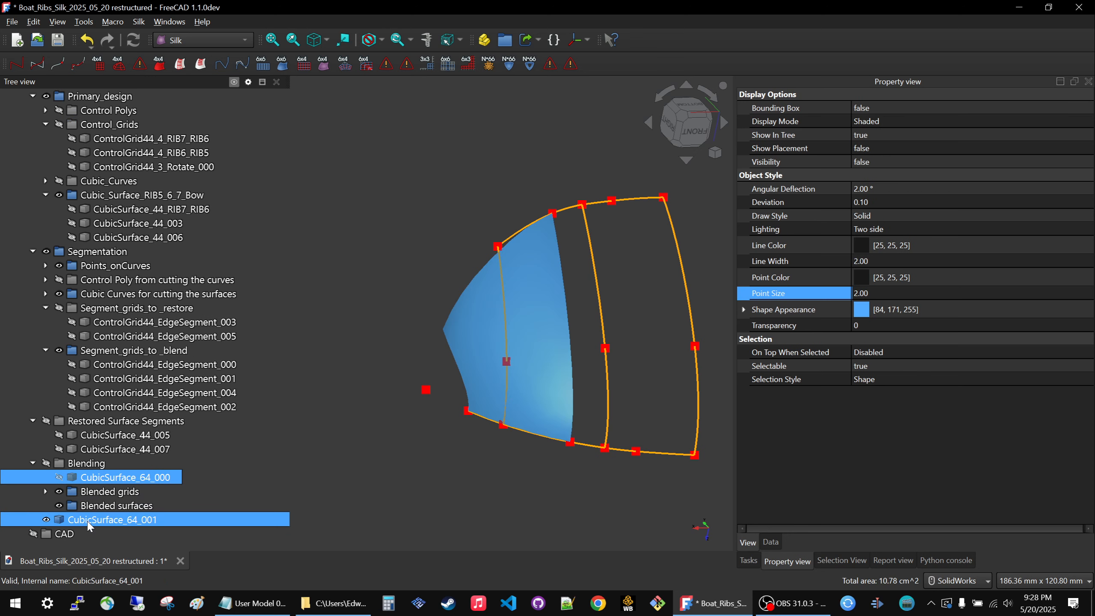
{"action": "left_click_drag", "start_coordinate": [89, 526], "coordinate": [106, 511]}
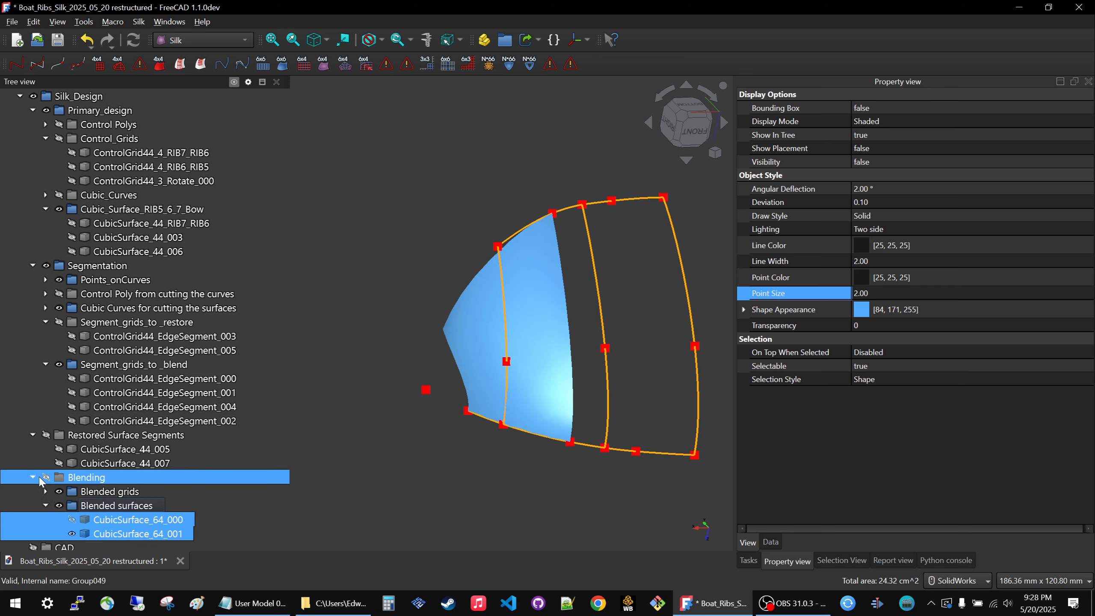
{"action": "left_click", "coordinate": [46, 506]}
Show all surfaces in the Blended surfaces and Restored Surface Segments groups.
{"action": "left_click", "coordinate": [114, 520]}
{"action": "key", "text": "space"}
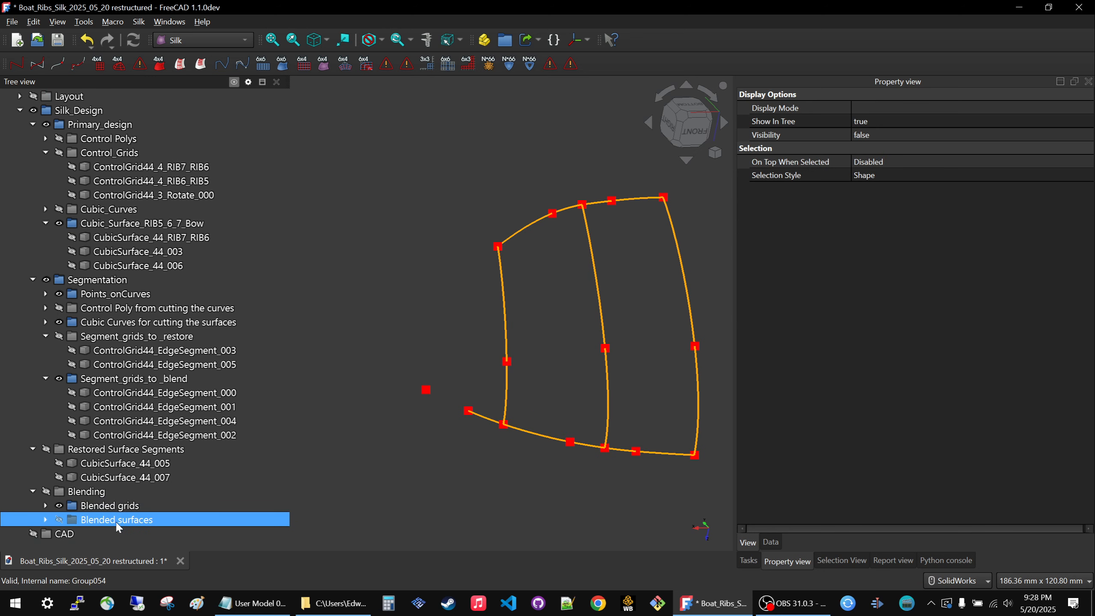
{"action": "key", "text": "space"}
{"action": "left_click", "coordinate": [433, 240]}
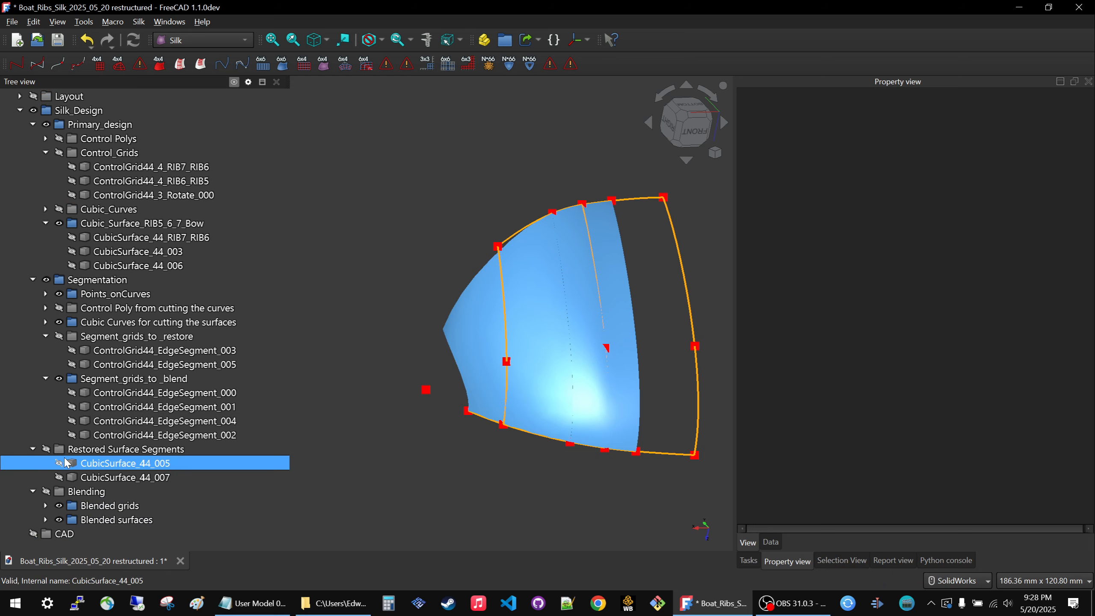
{"action": "left_click", "coordinate": [77, 453]}
{"action": "key", "text": "space"}
{"action": "left_click", "coordinate": [477, 227]}
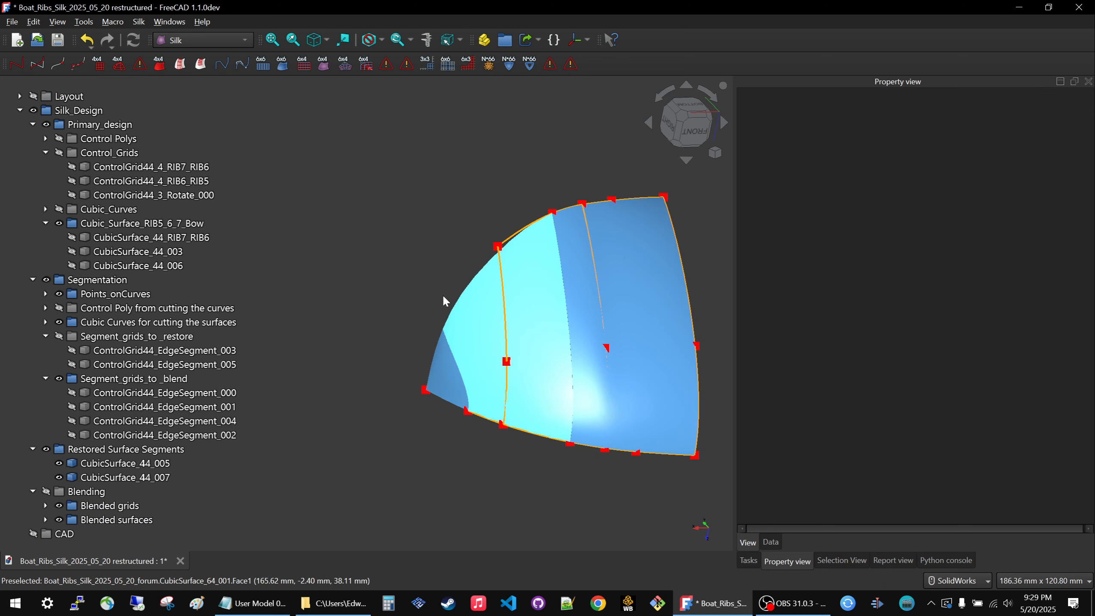
Set the angular deflection of CubicSurface_44_007 and CubicSurface_64_001 to 2.00°, and match their deviation to the other two surfaces.
{"action": "middle_click_drag", "start_coordinate": [442, 295], "coordinate": [469, 300]}
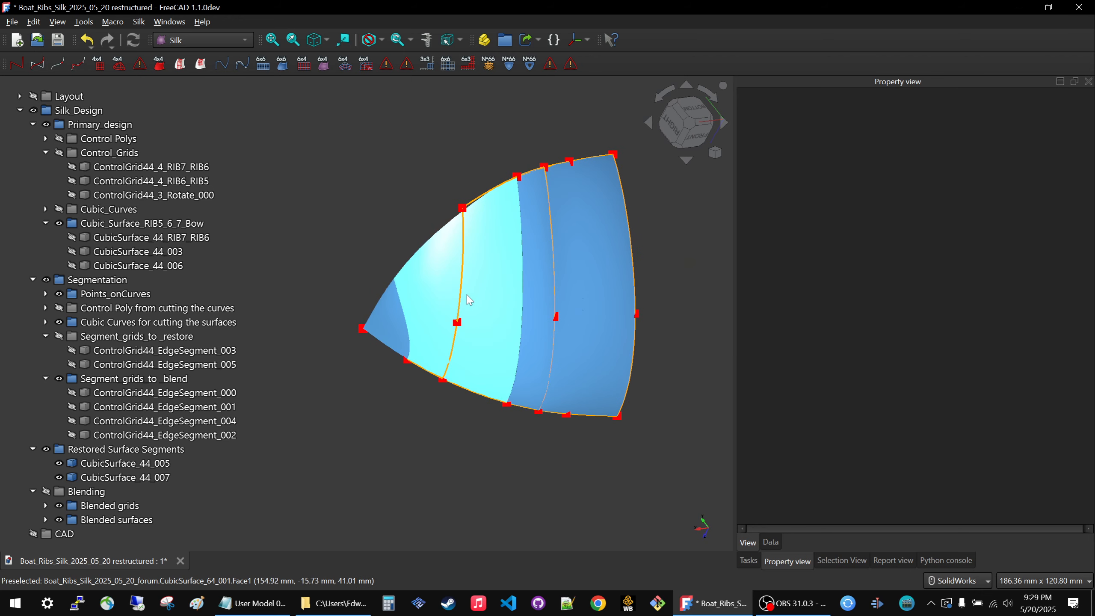
{"action": "left_click", "coordinate": [469, 296]}
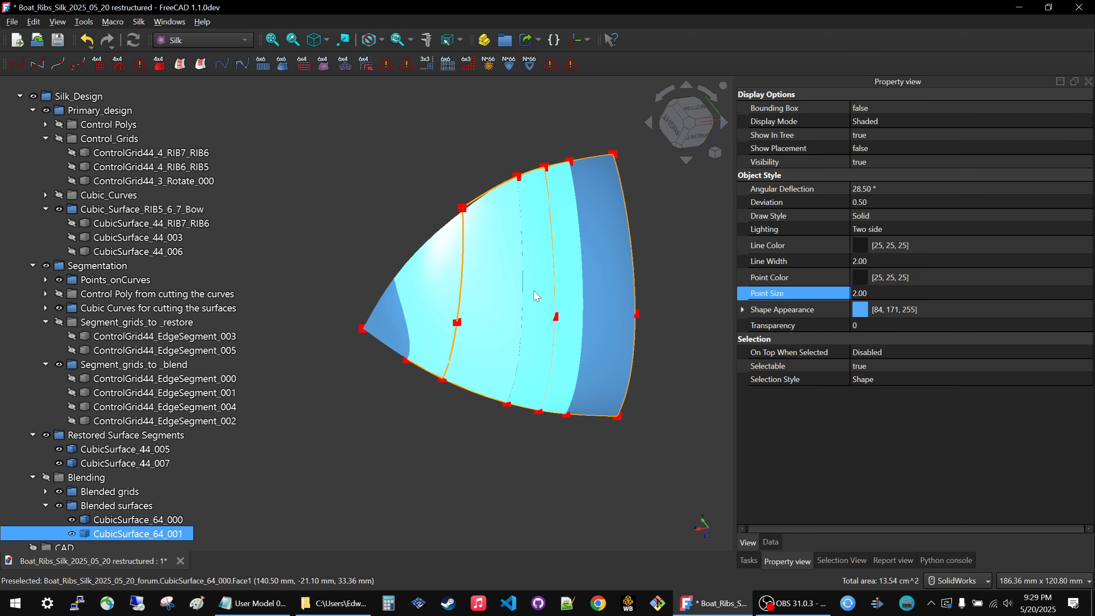
{"action": "left_click", "coordinate": [614, 235]}
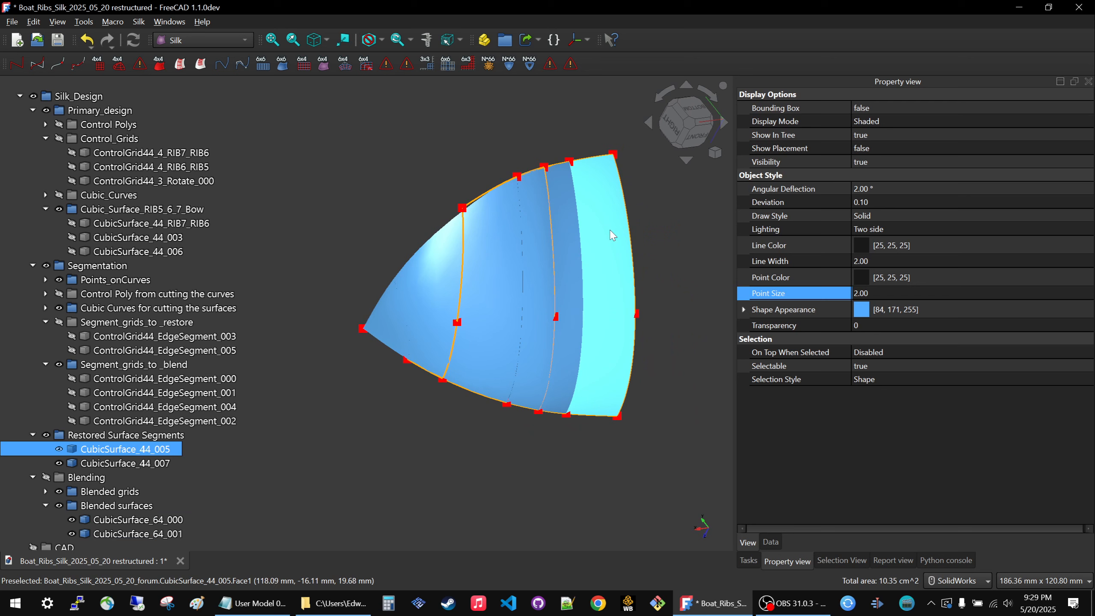
{"action": "left_click", "coordinate": [564, 243]}
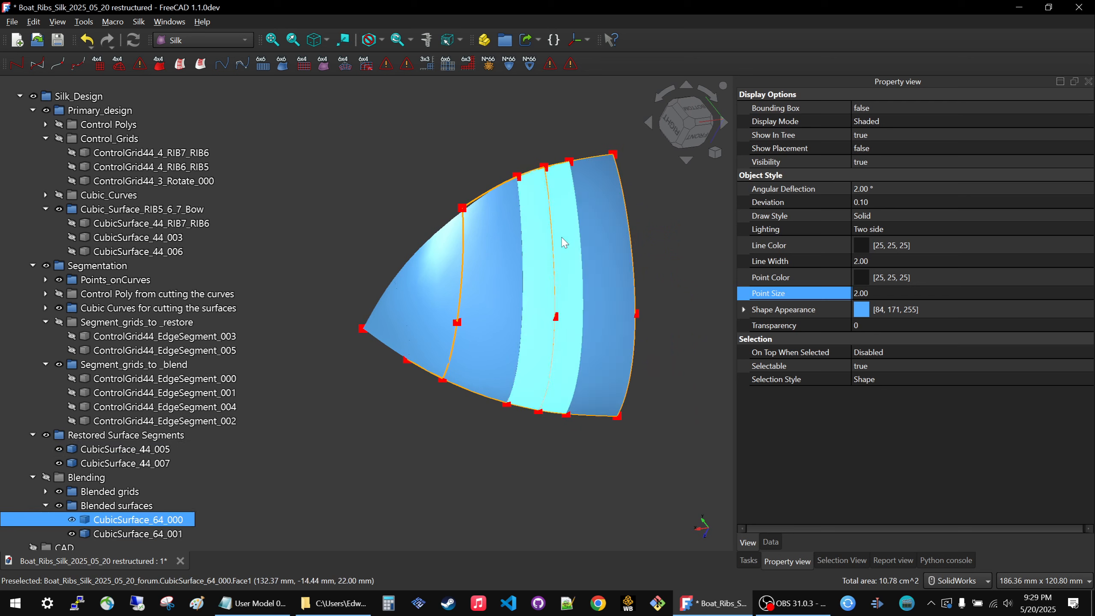
{"action": "left_click", "coordinate": [388, 343]}
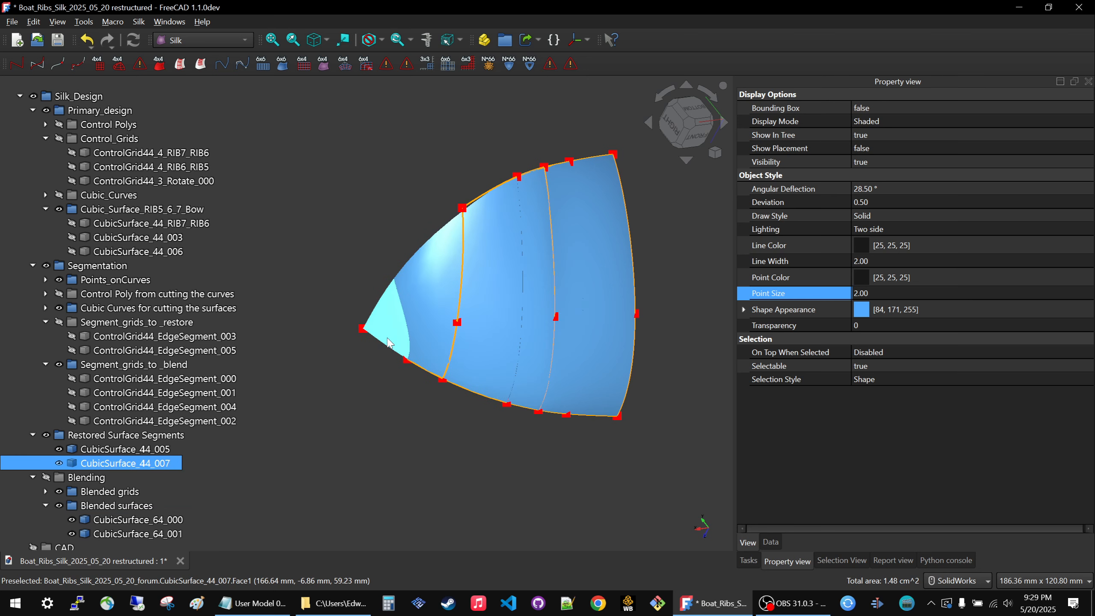
{"action": "left_click", "coordinate": [427, 282]}
{"action": "left_click", "coordinate": [392, 332]}
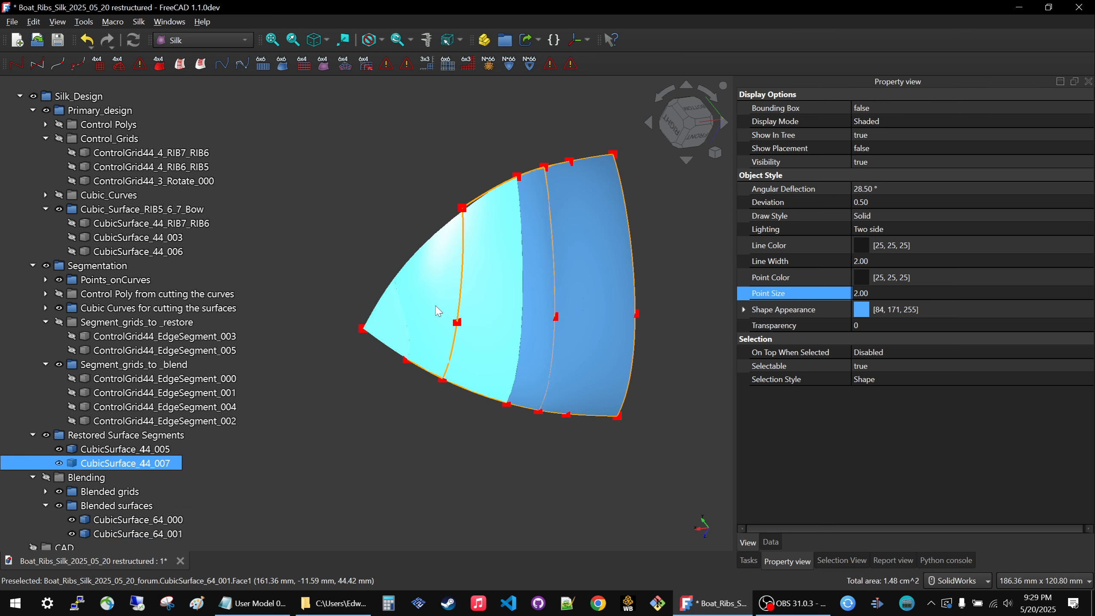
{"action": "left_click", "coordinate": [908, 190]}
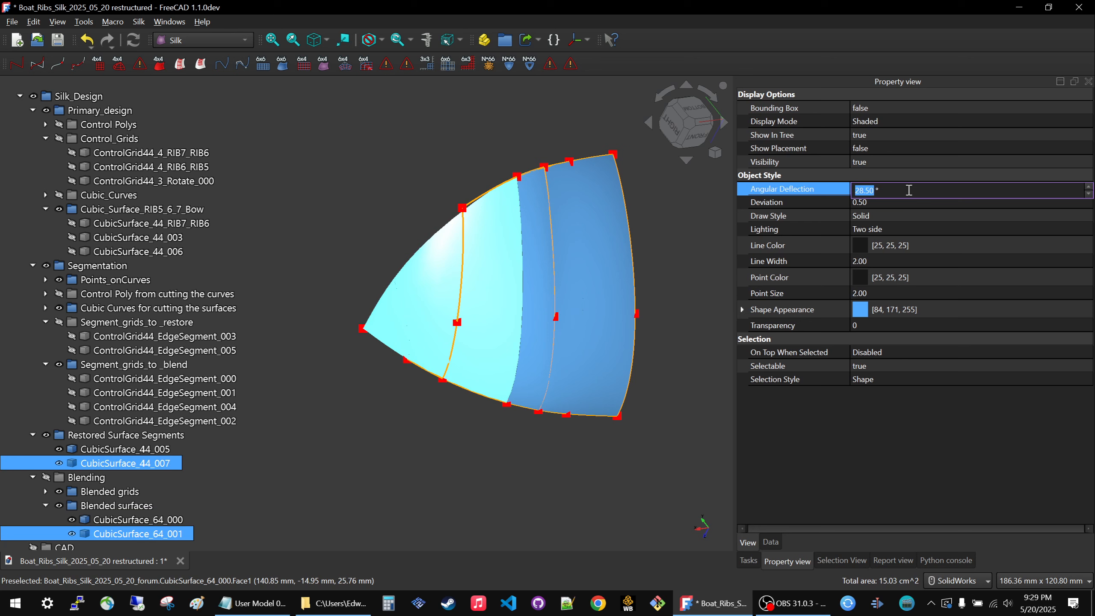
{"action": "left_click", "coordinate": [908, 201]}
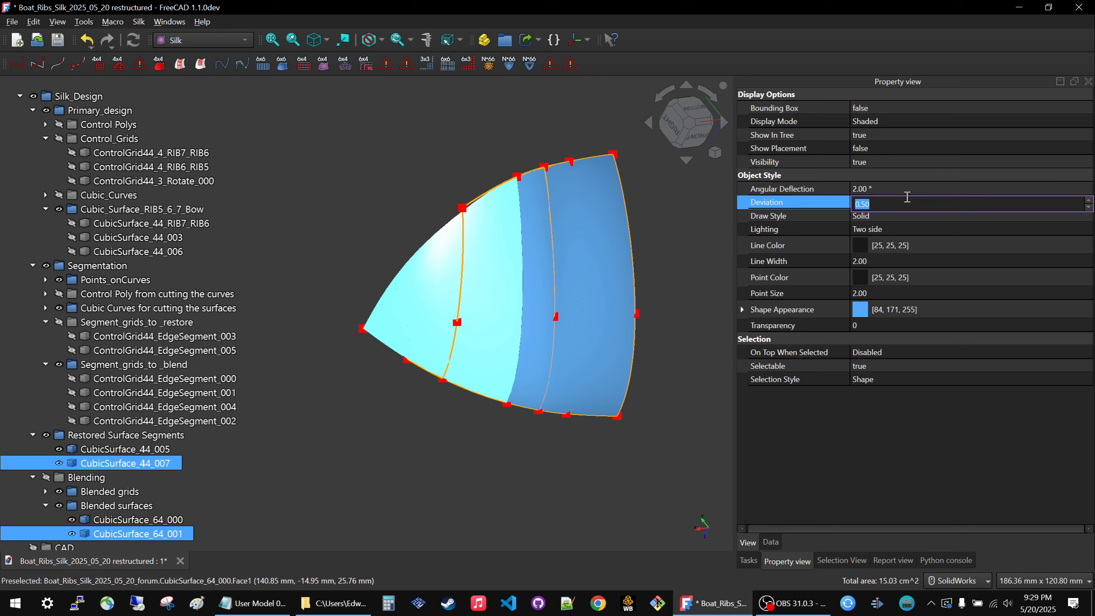
{"action": "left_click", "coordinate": [482, 467]}
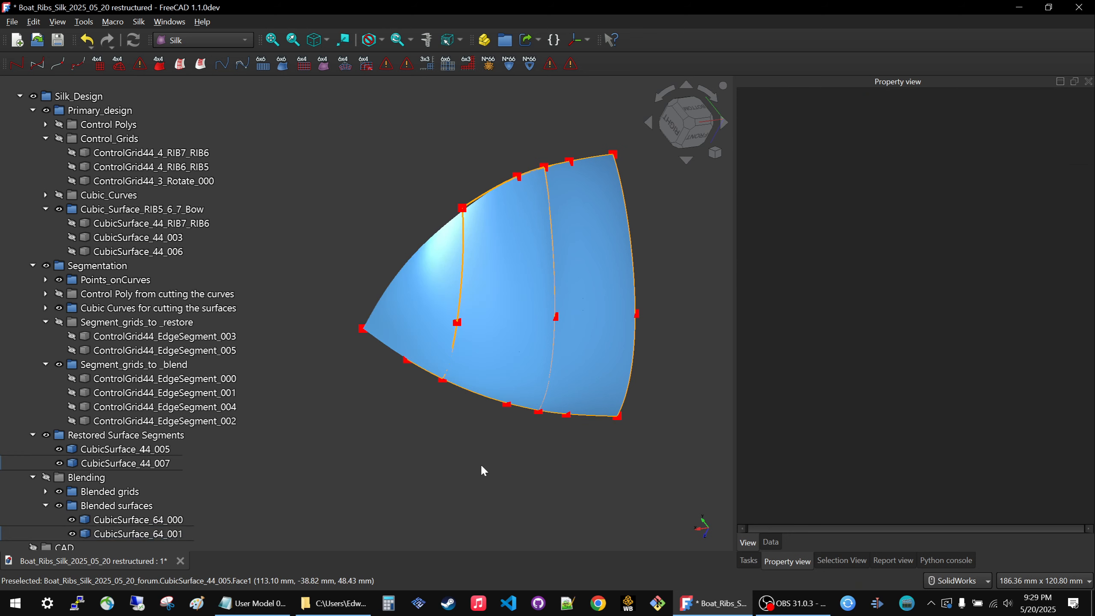
Collapse the Blended surfaces, both segment-grid, Segmentation and Restored Surface Segments groups, and hide the Segmentation group.
{"action": "scroll", "coordinate": [89, 474], "scroll_direction": "down", "scroll_amount": 1}
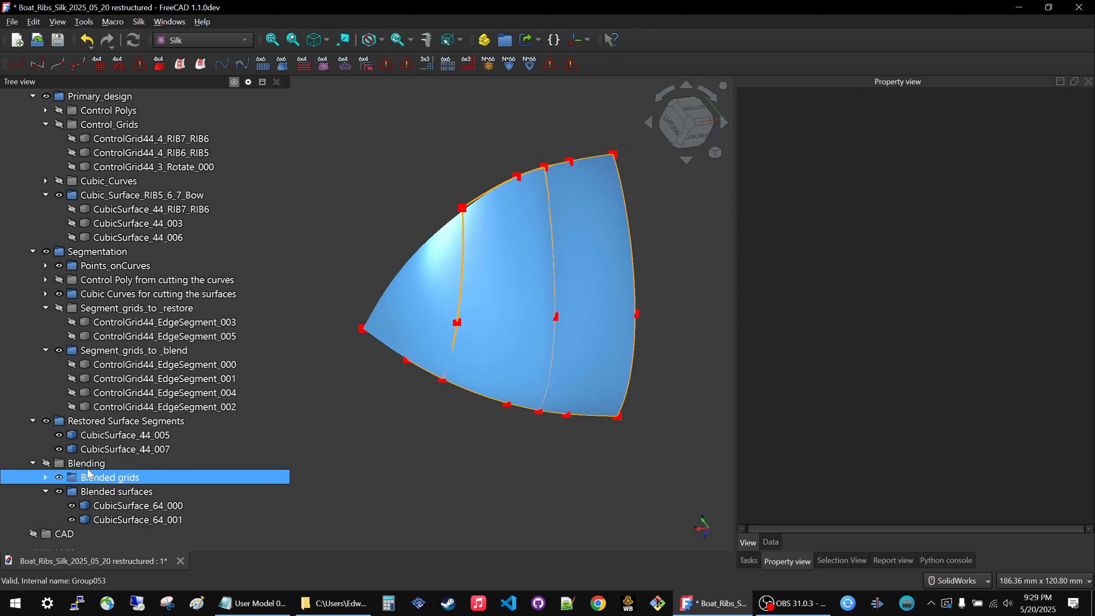
{"action": "left_click", "coordinate": [45, 492]}
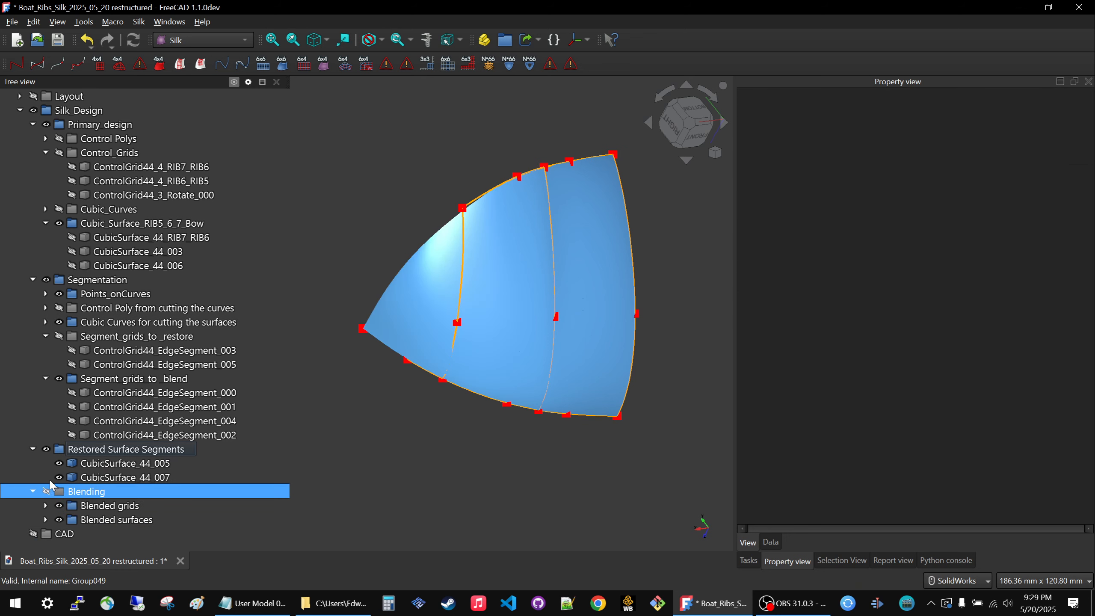
{"action": "left_click", "coordinate": [45, 378]}
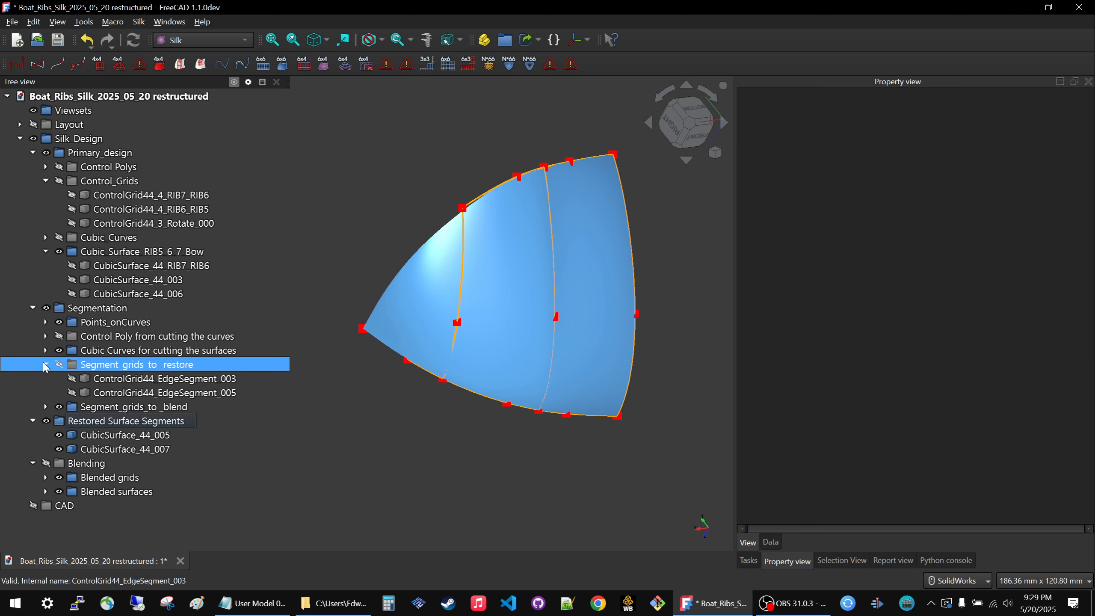
{"action": "left_click", "coordinate": [46, 365]}
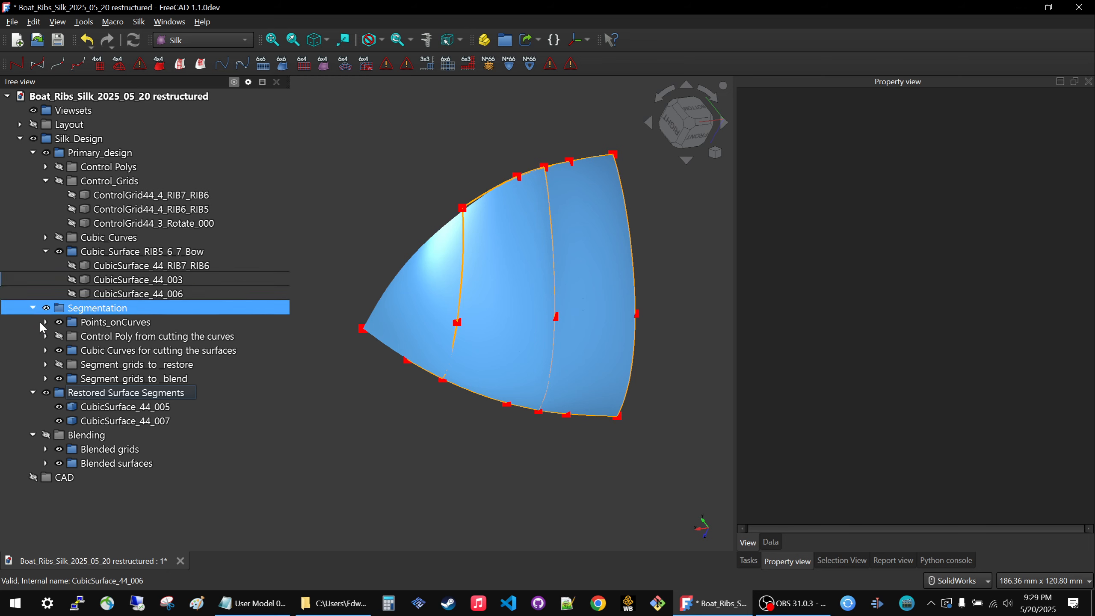
{"action": "left_click", "coordinate": [33, 308]}
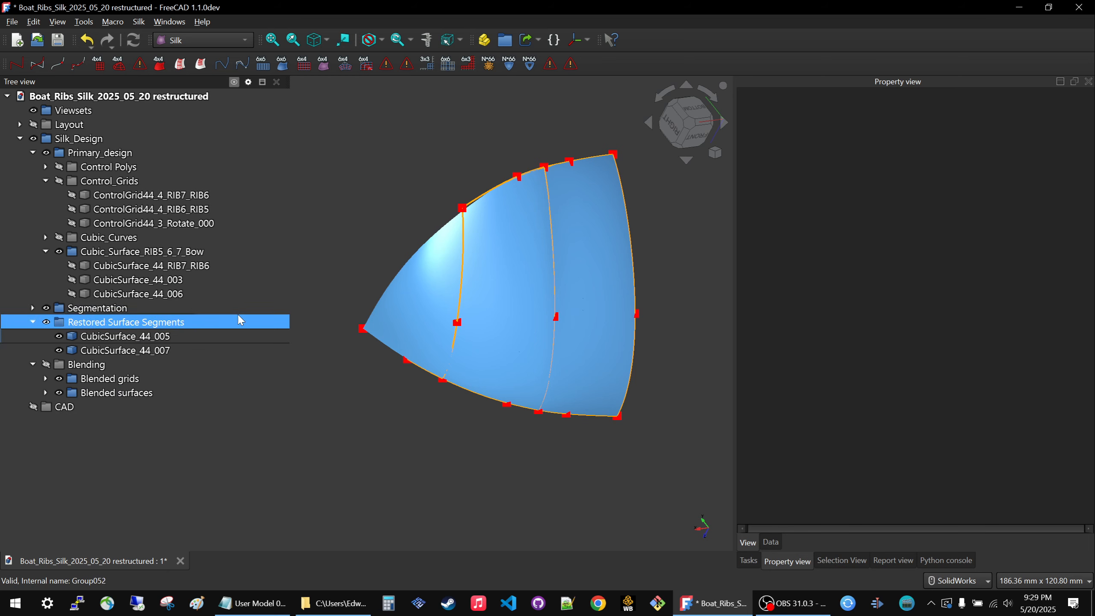
{"action": "left_click", "coordinate": [128, 309]}
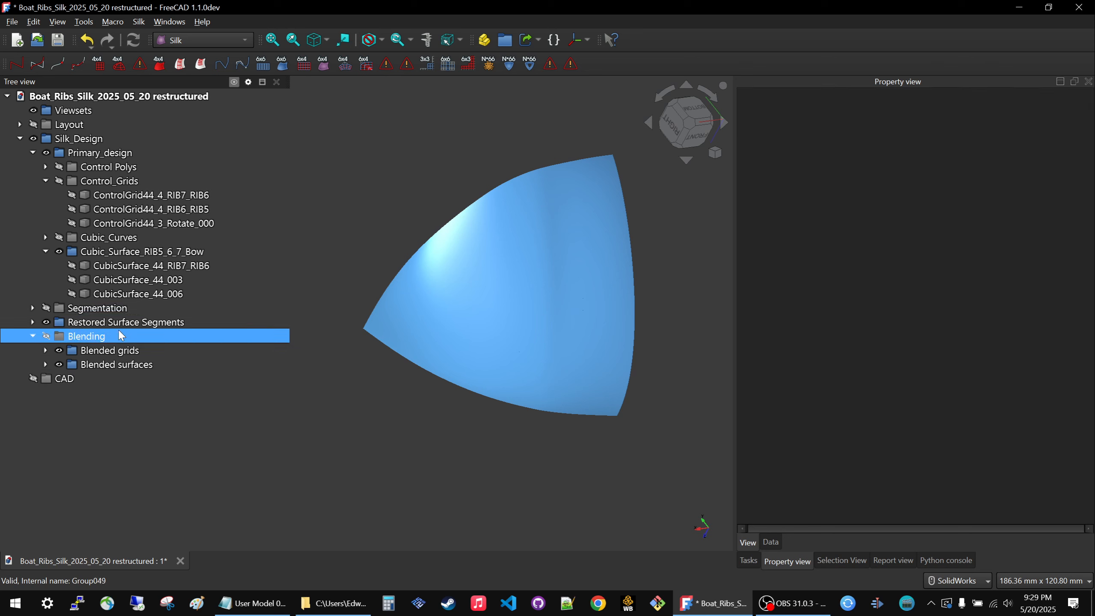
Toggle the Restored Surface Segments group off and on to compare the surfaces, leave it shown, and hide the Blended grids group.
{"action": "left_click", "coordinate": [118, 326]}
{"action": "key", "text": "space"}
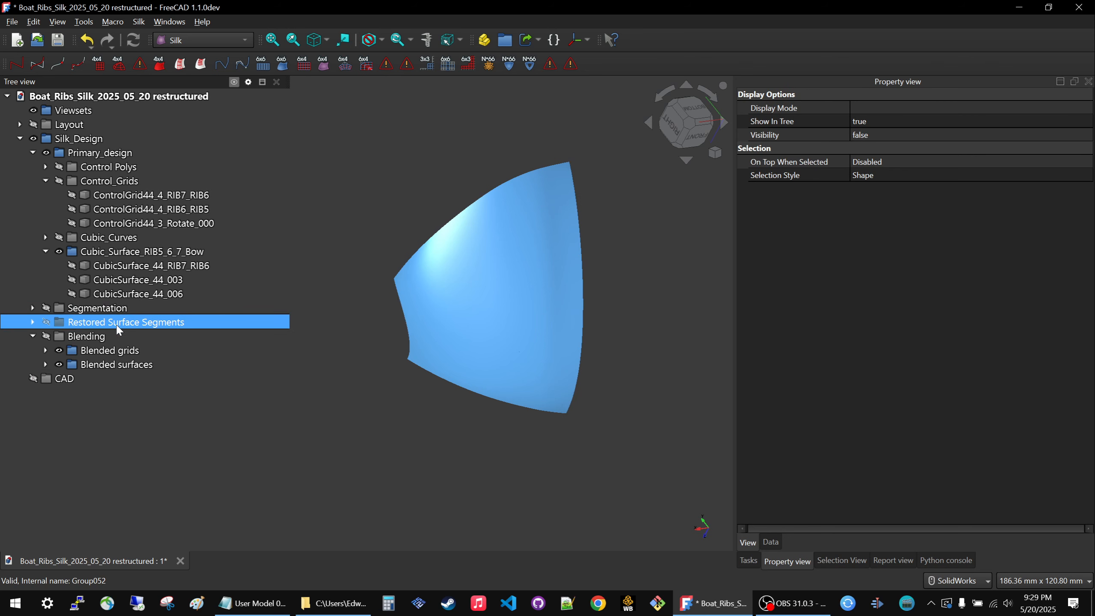
{"action": "key", "text": "space"}
{"action": "key", "text": "space"}
{"action": "key", "text": "space"}
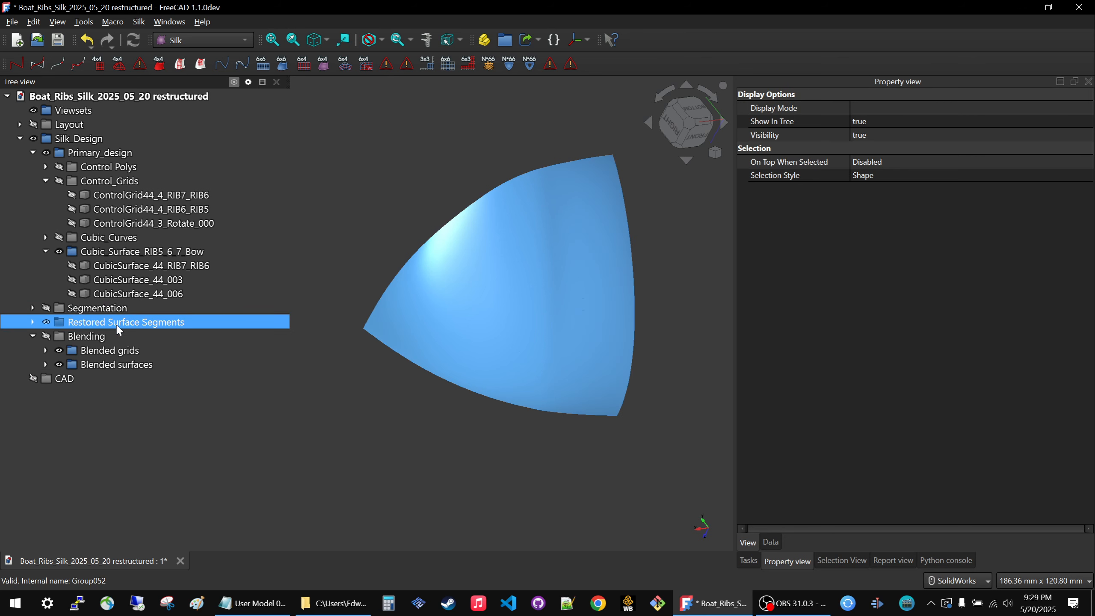
{"action": "key", "text": "space"}
{"action": "key", "text": "space"}
{"action": "key", "text": "space"}
{"action": "key", "text": "space"}
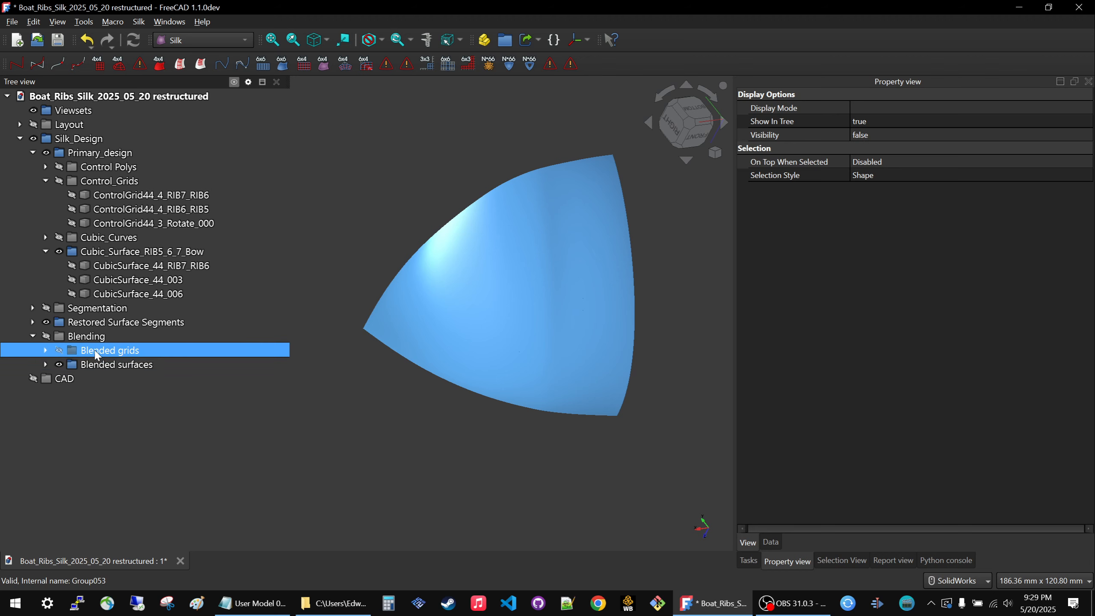
Toggle the Blended surfaces group's visibility off and on to check which surfaces it contains.
{"action": "left_click", "coordinate": [98, 365]}
{"action": "key", "text": "space"}
{"action": "key", "text": "space"}
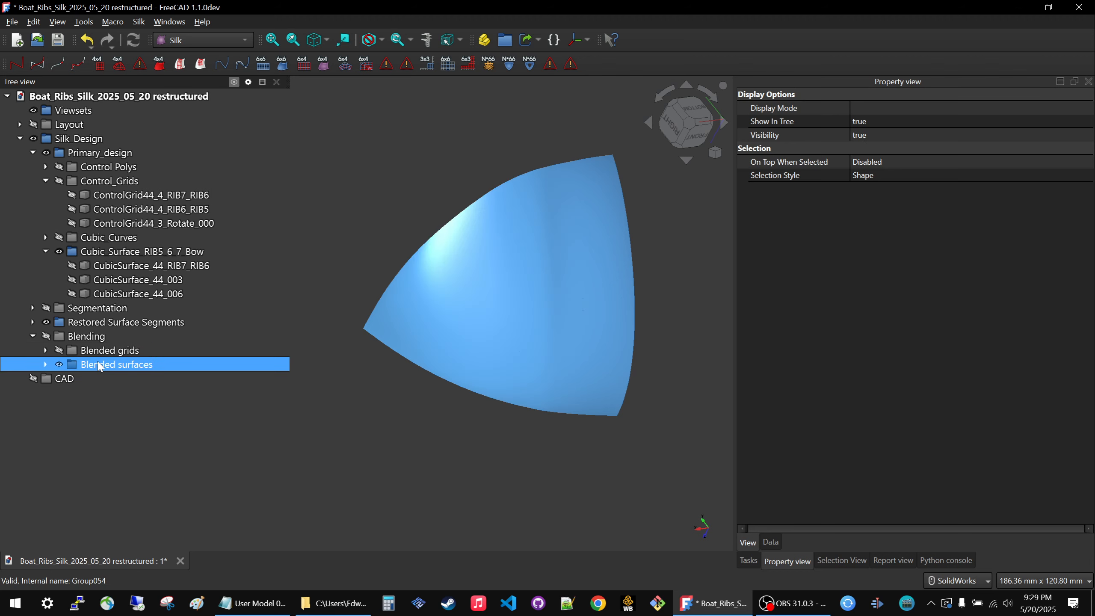
{"action": "key", "text": "space"}
{"action": "key", "text": "space"}
Move the Blended grids and Blended surfaces groups into Primary_design, and delete the emptied Blending group.
{"action": "left_click", "coordinate": [95, 356], "text": "ctrl"}
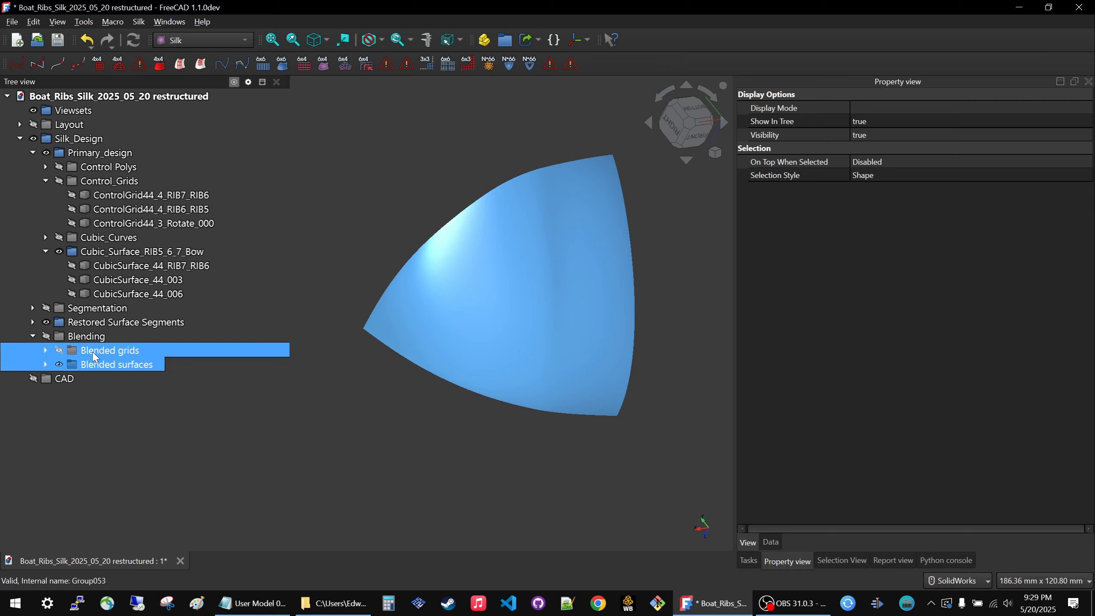
{"action": "left_click_drag", "start_coordinate": [93, 365], "coordinate": [87, 153]}
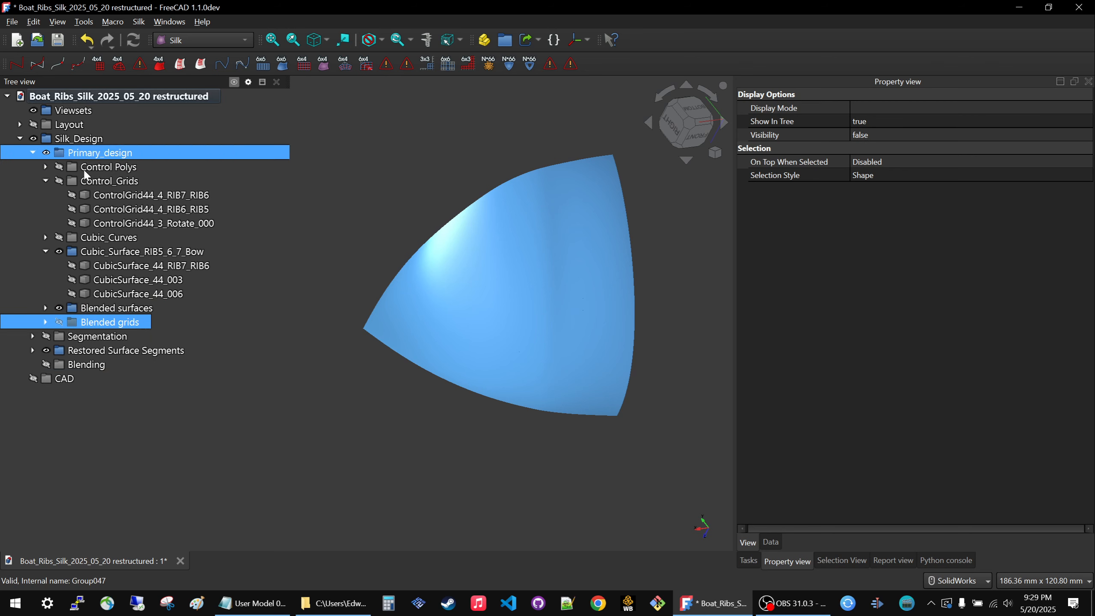
{"action": "left_click", "coordinate": [85, 365]}
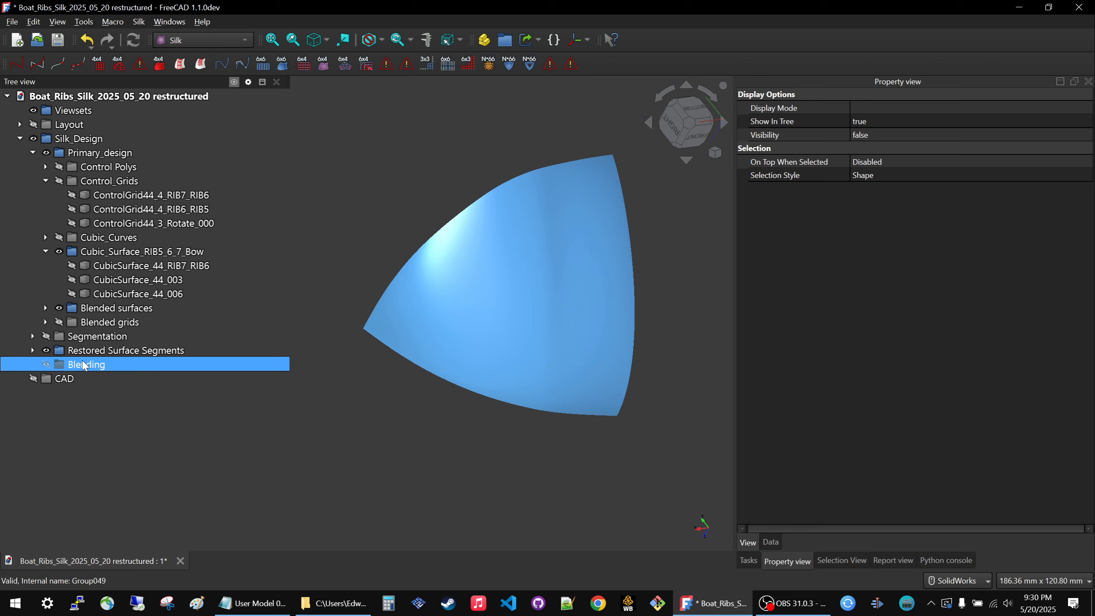
{"action": "key", "text": "Delete"}
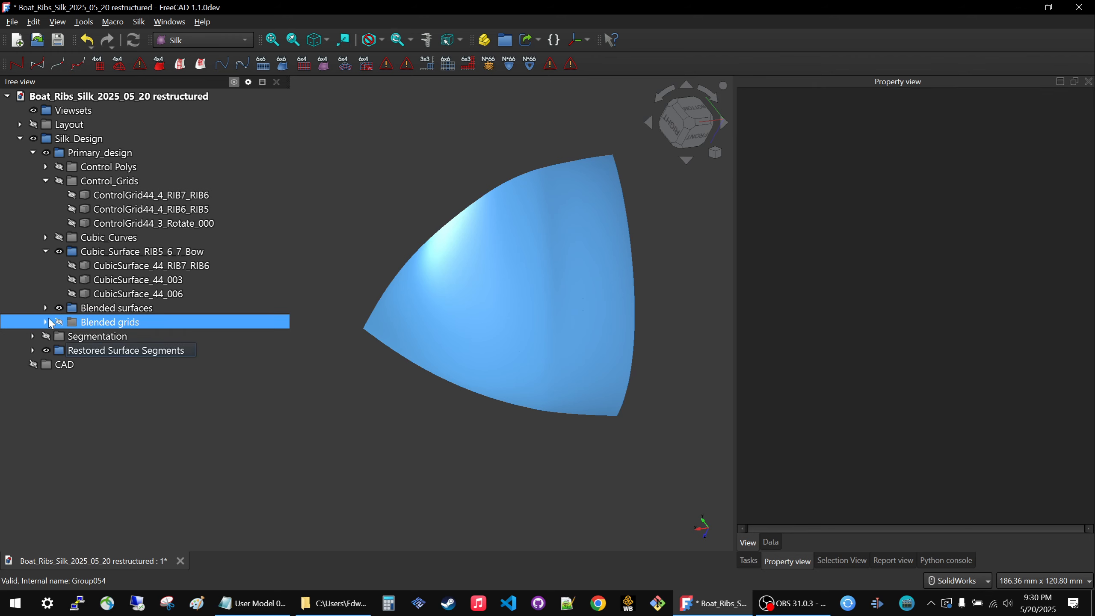
Move the Blended surfaces and Blended grids groups directly under Silk_Design, and collapse the Cubic_Surface_RIB5_6_7_Bow and Primary_design groups.
{"action": "left_click", "coordinate": [73, 310]}
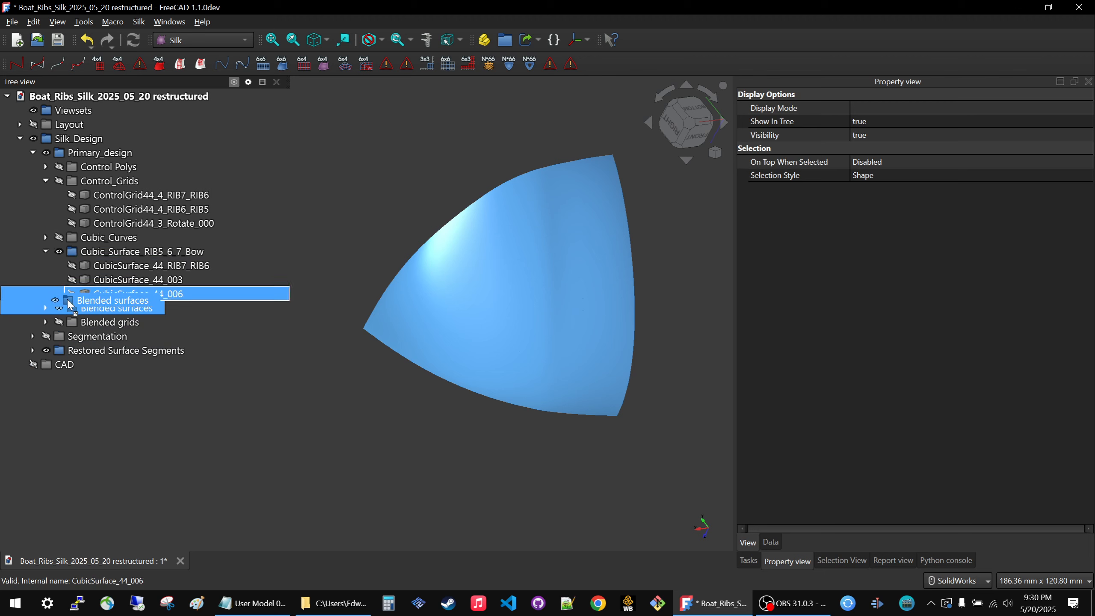
{"action": "left_click_drag", "start_coordinate": [74, 321], "coordinate": [70, 142]}
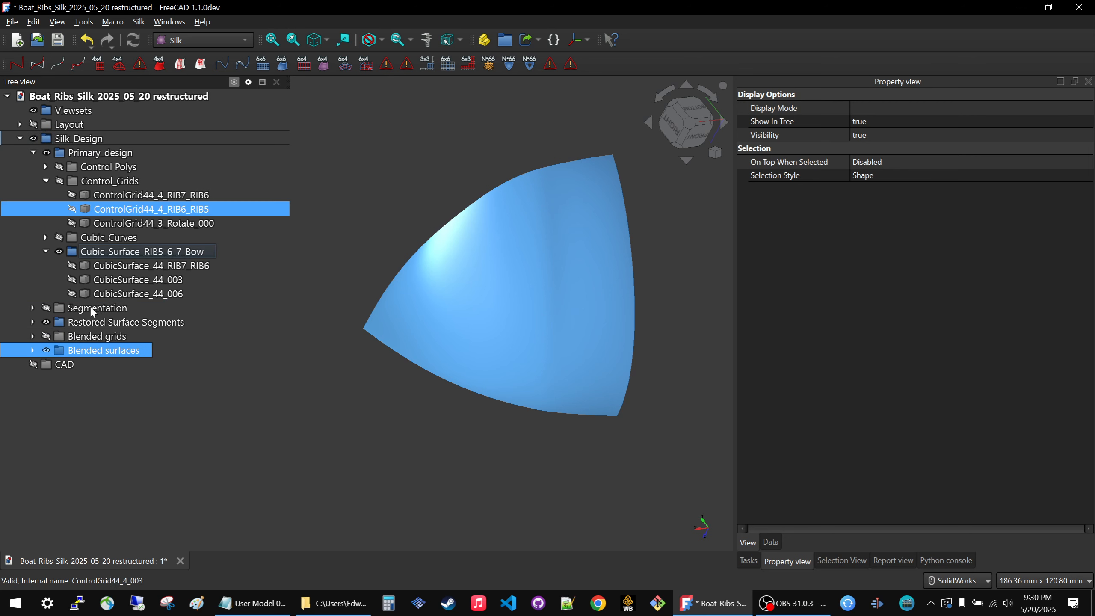
{"action": "left_click", "coordinate": [46, 251]}
{"action": "left_click", "coordinate": [33, 153]}
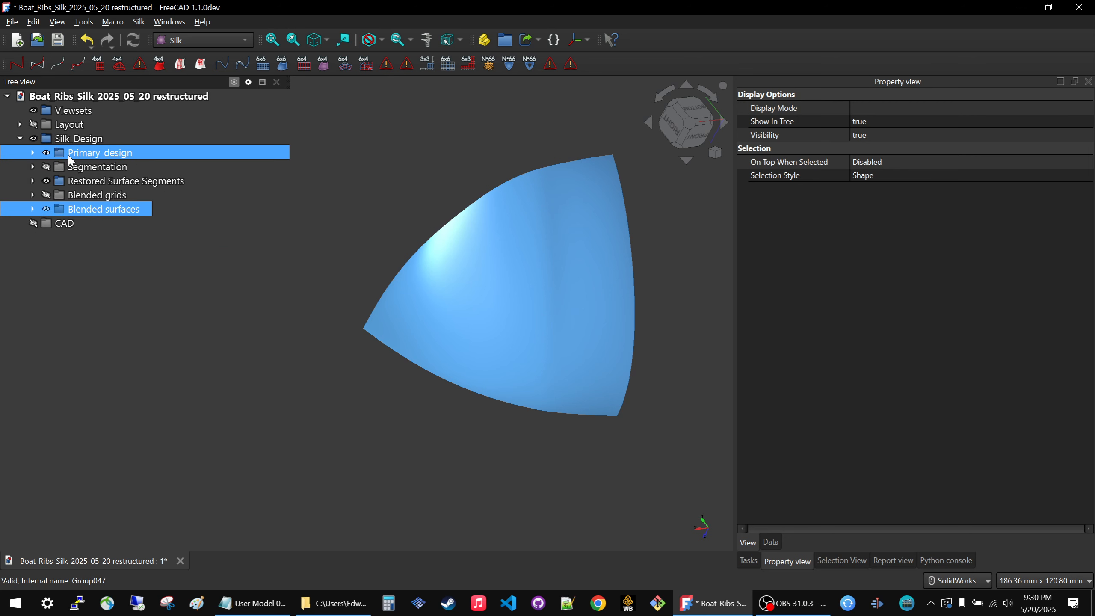
Hide the Primary_design group and then everything under Silk_Design.
{"action": "left_click", "coordinate": [75, 156]}
{"action": "key", "text": "space"}
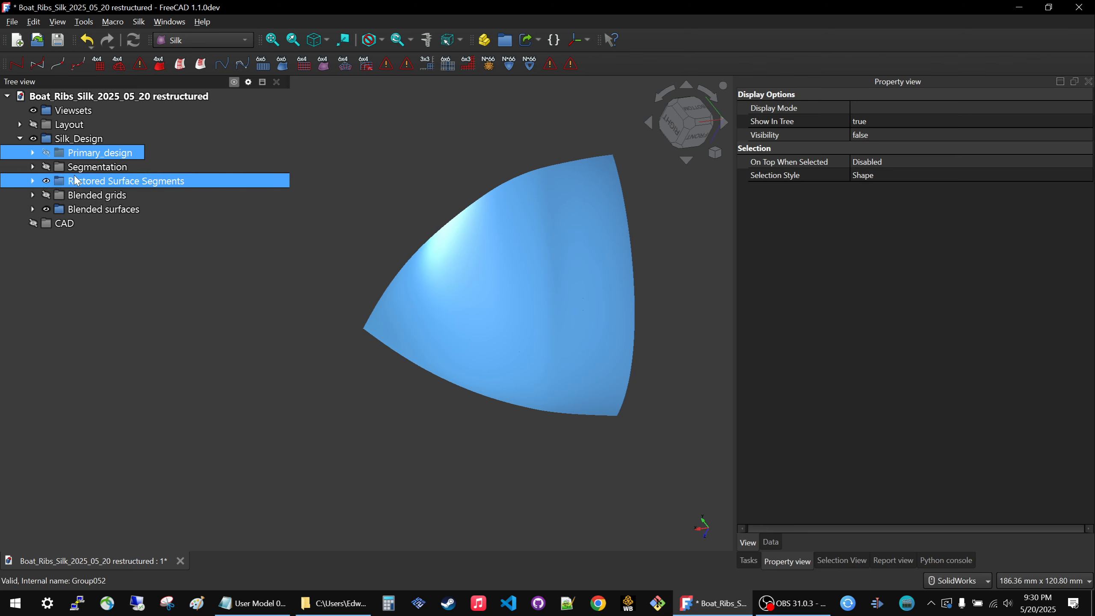
{"action": "left_click", "coordinate": [79, 142]}
{"action": "key", "text": "space"}
Toggle the Primary_design group's visibility to check its contents in isolation, and leave it hidden.
{"action": "left_click", "coordinate": [80, 152]}
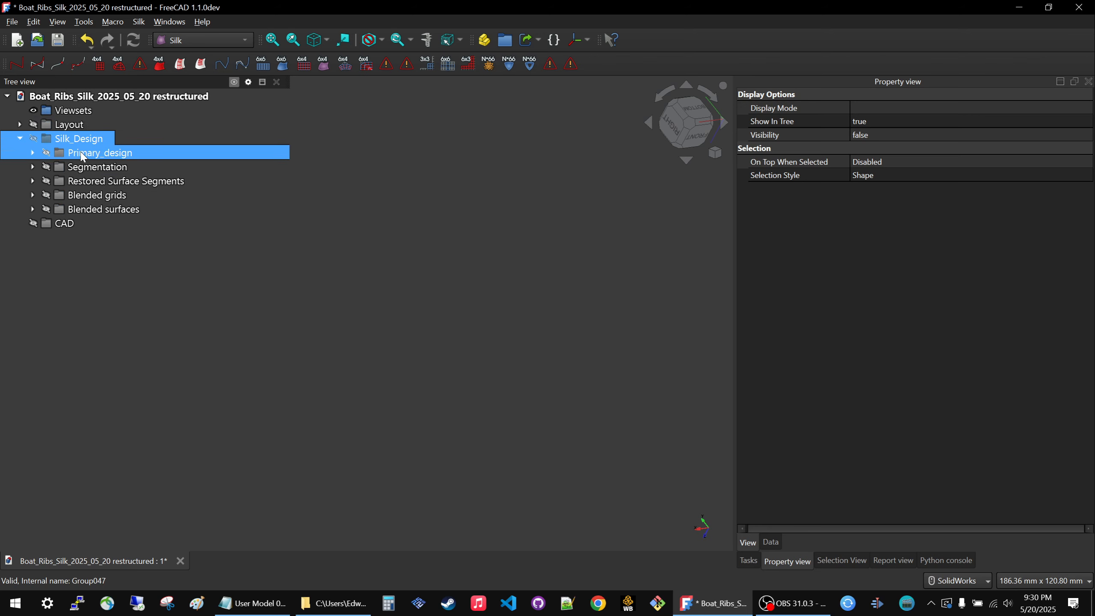
{"action": "key", "text": "space"}
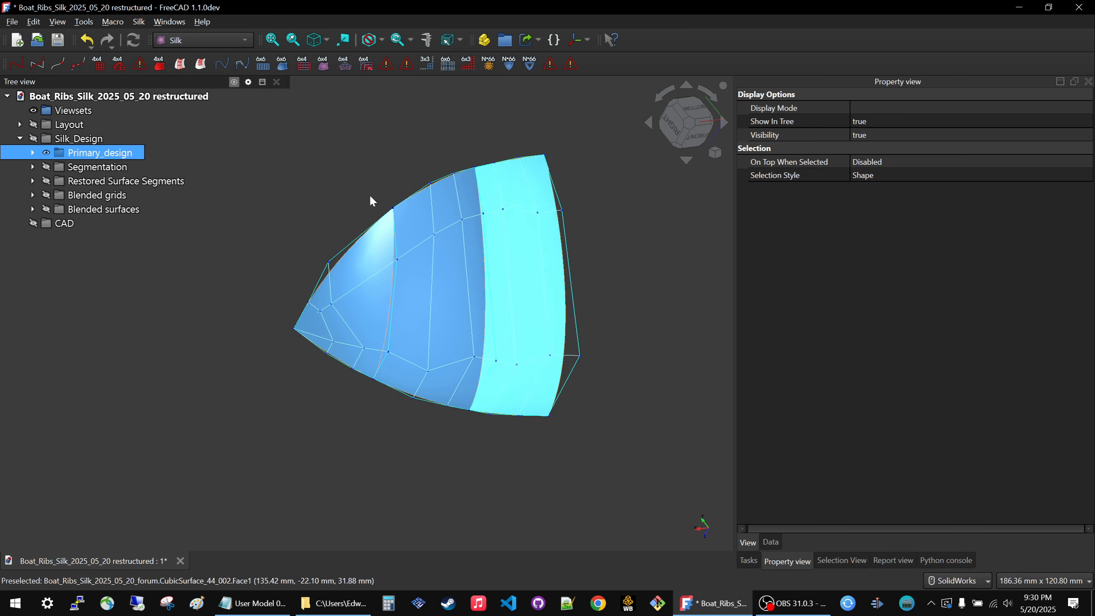
{"action": "key", "text": "space"}
{"action": "key", "text": "space"}
{"action": "key", "text": "space"}
Toggle the Segmentation group's visibility to inspect the segmented grids on their own, and leave it hidden.
{"action": "left_click", "coordinate": [153, 168], "text": "ctrl"}
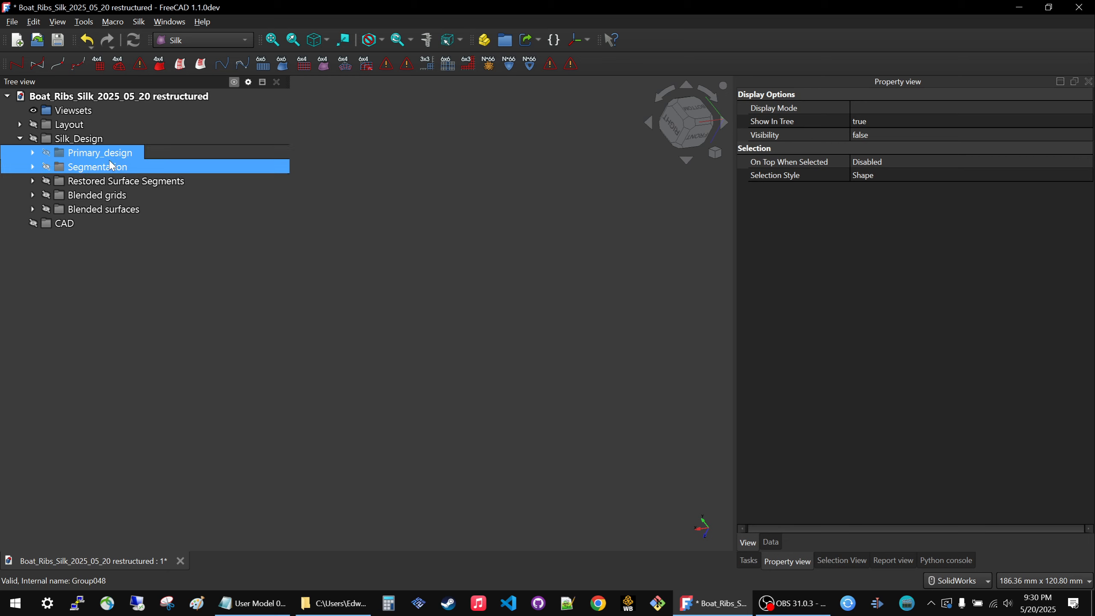
{"action": "key", "text": "space"}
{"action": "key", "text": "space"}
{"action": "key", "text": "space"}
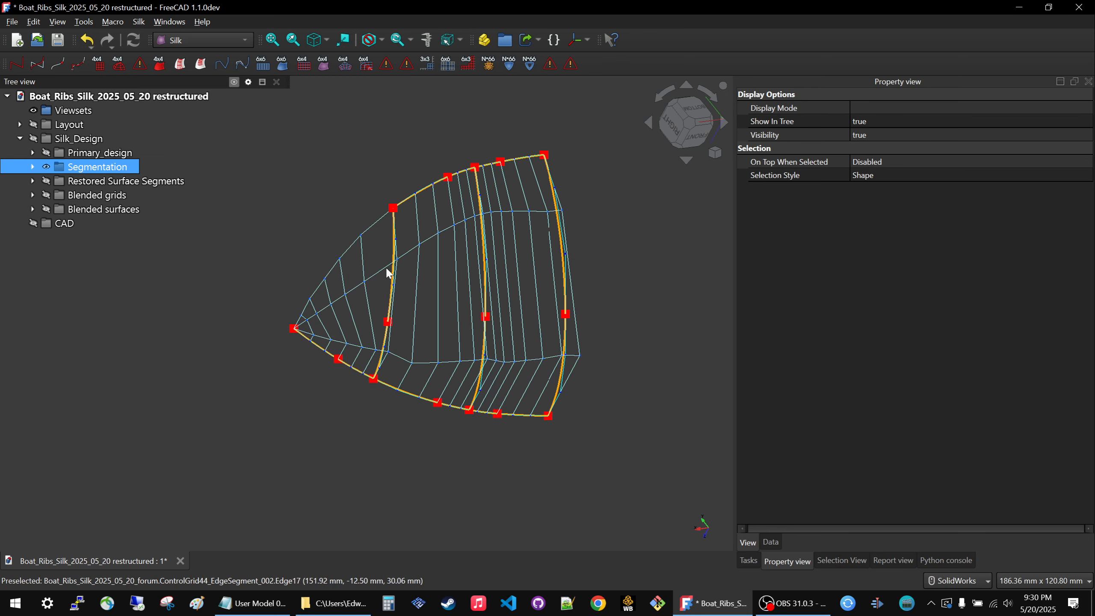
{"action": "key", "text": "space"}
Toggle the Restored Surface Segments group's visibility to inspect its surfaces on their own, and leave it hidden.
{"action": "key", "text": "space"}
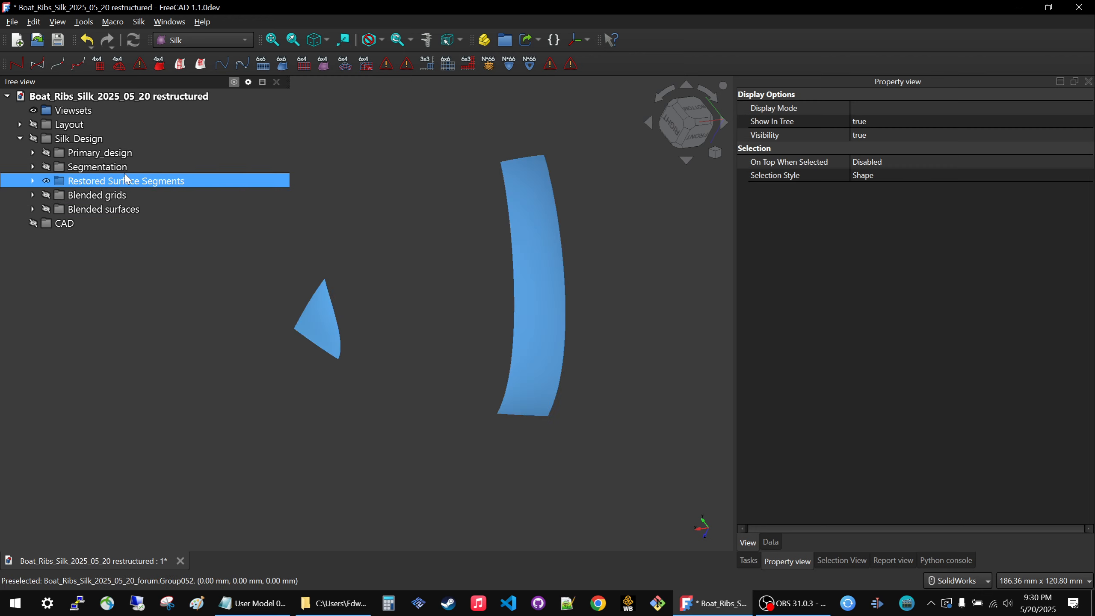
Show the Blended grids group, toggle Segmentation on and off to compare the grids, and leave both hidden.
{"action": "key", "text": "space"}
{"action": "key", "text": "space"}
{"action": "key", "text": "space"}
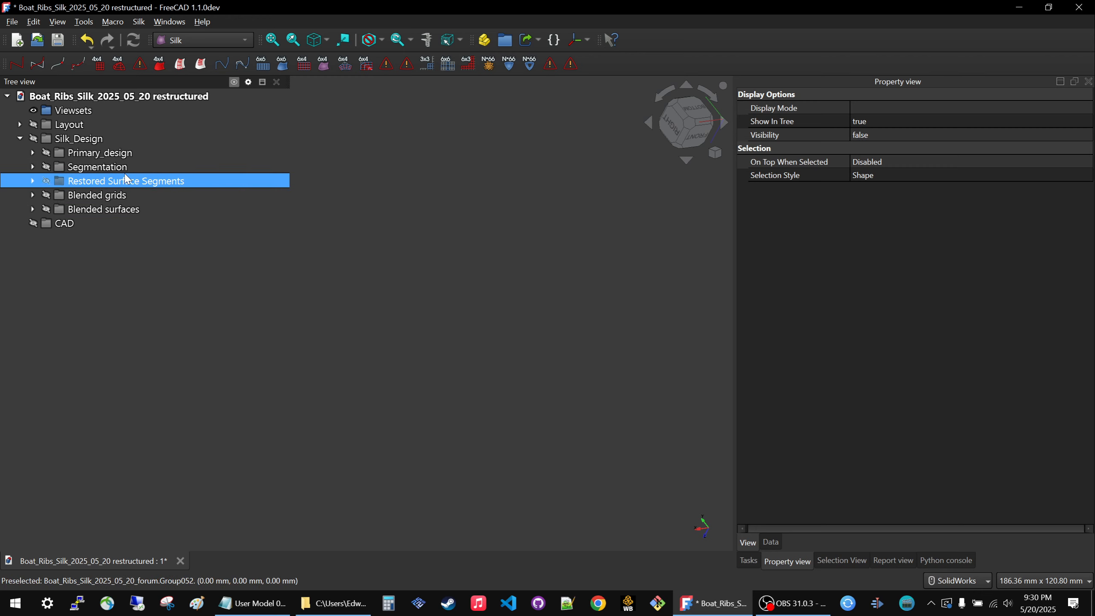
{"action": "key", "text": "space"}
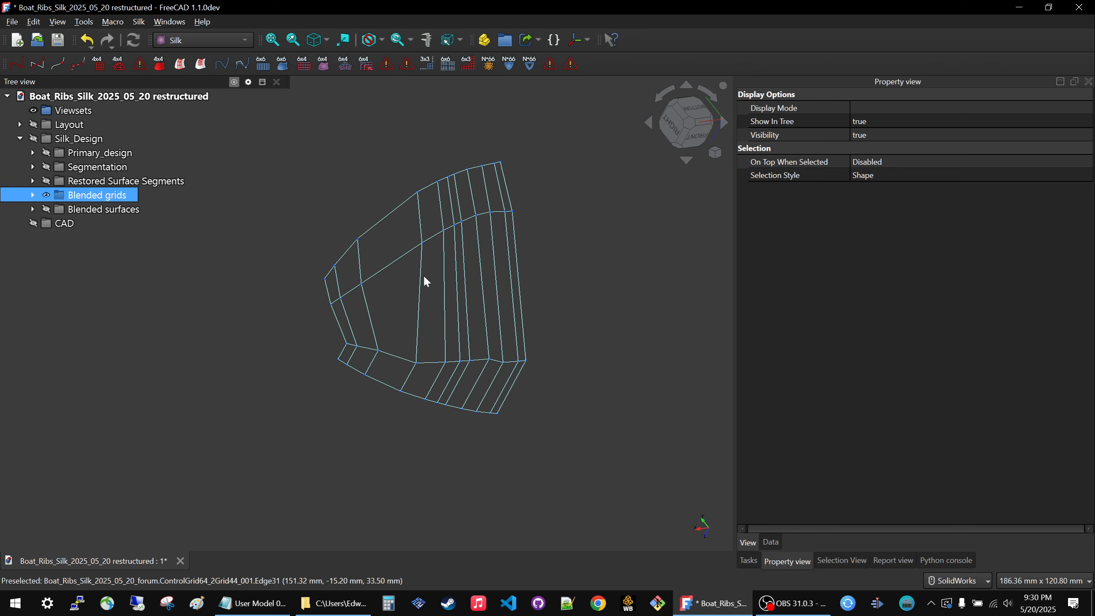
{"action": "left_click", "coordinate": [83, 169]}
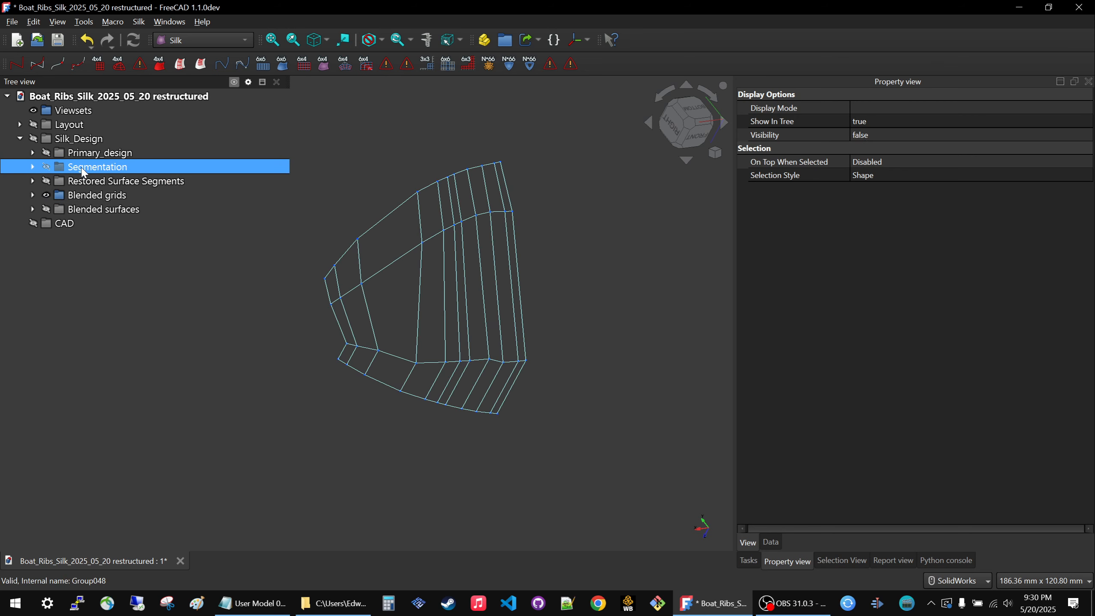
{"action": "key", "text": "space"}
{"action": "key", "text": "space"}
{"action": "key", "text": "space"}
{"action": "key", "text": "space"}
{"action": "key", "text": "Down"}
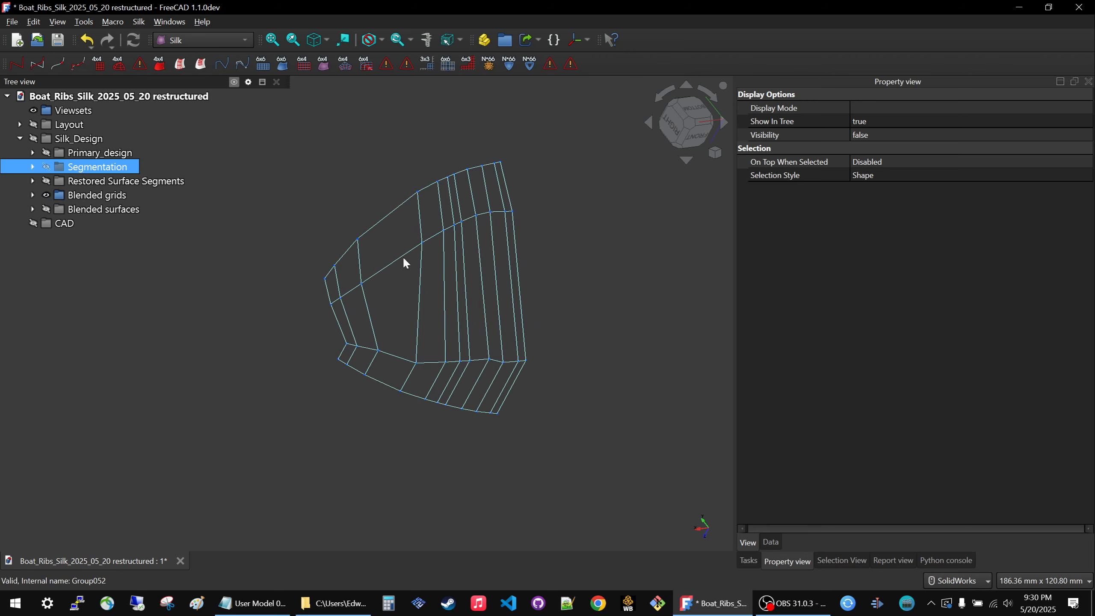
{"action": "left_click", "coordinate": [87, 195]}
{"action": "key", "text": "space"}
Show the Blended surfaces and Restored Surface Segments groups together to examine the complete bow surface.
{"action": "left_click", "coordinate": [86, 210]}
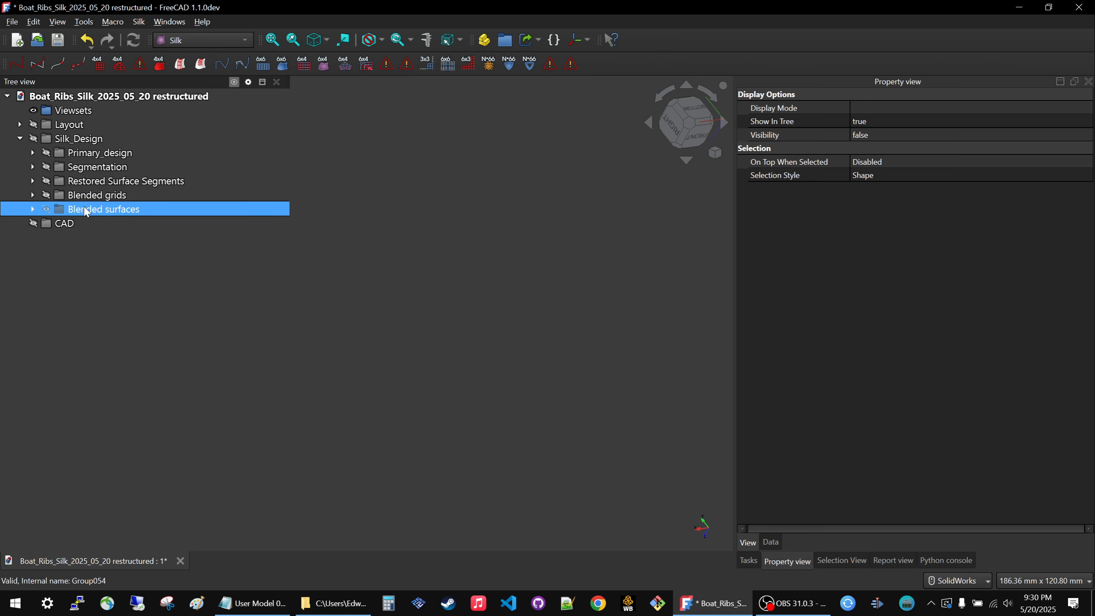
{"action": "key", "text": "space"}
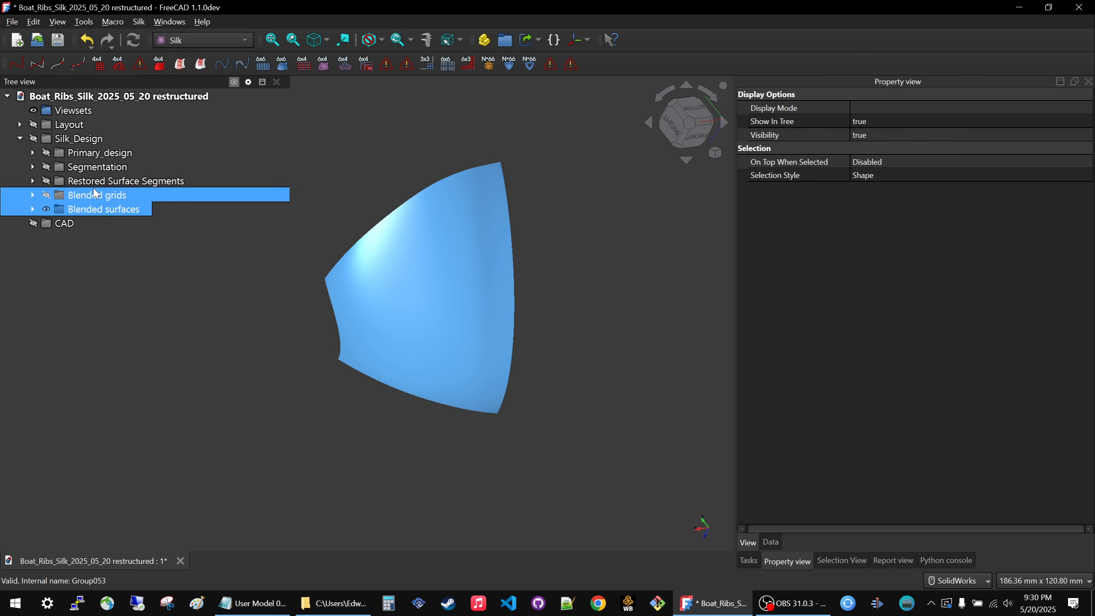
{"action": "left_click", "coordinate": [97, 185]}
{"action": "key", "text": "space"}
{"action": "left_click", "coordinate": [309, 410]}
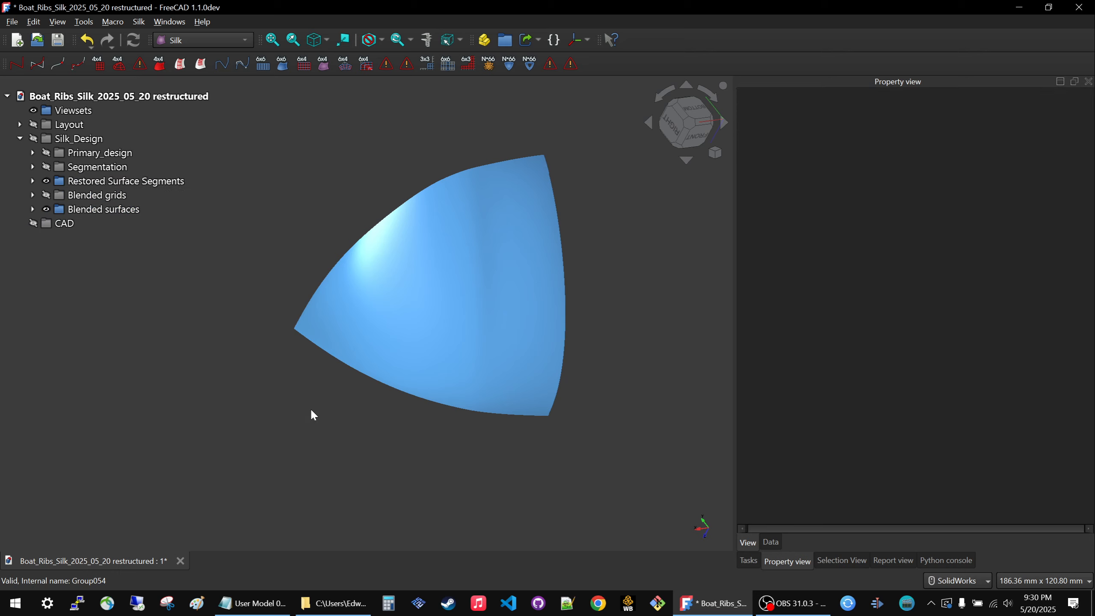
{"action": "middle_click_drag", "start_coordinate": [309, 409], "coordinate": [269, 291]}
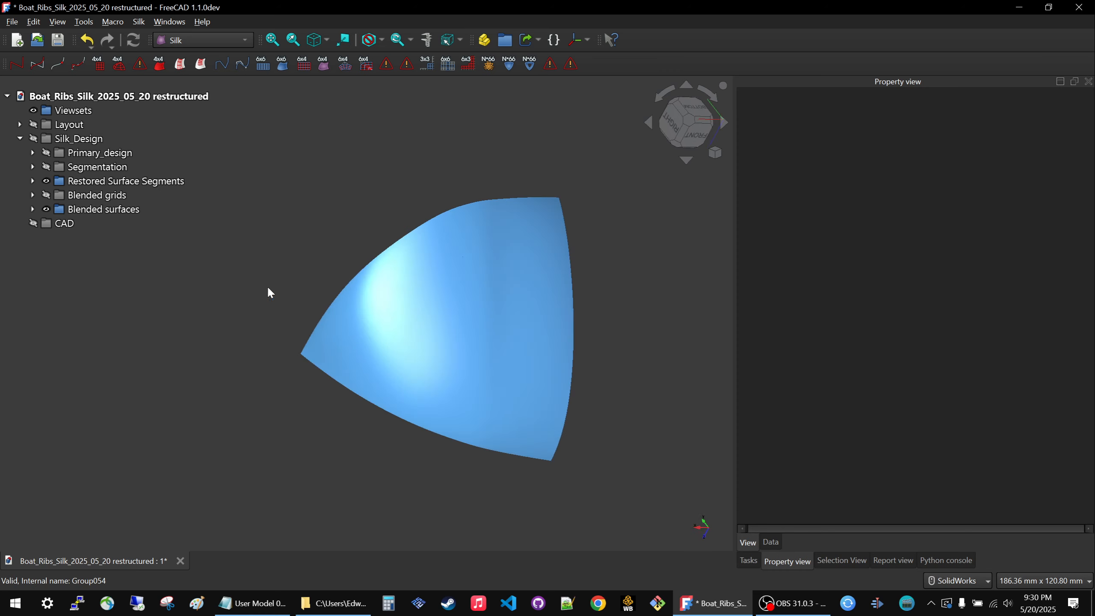
Expand the Primary_design group and show the Layout group's sketches together with the bow surface.
{"action": "left_click", "coordinate": [33, 152]}
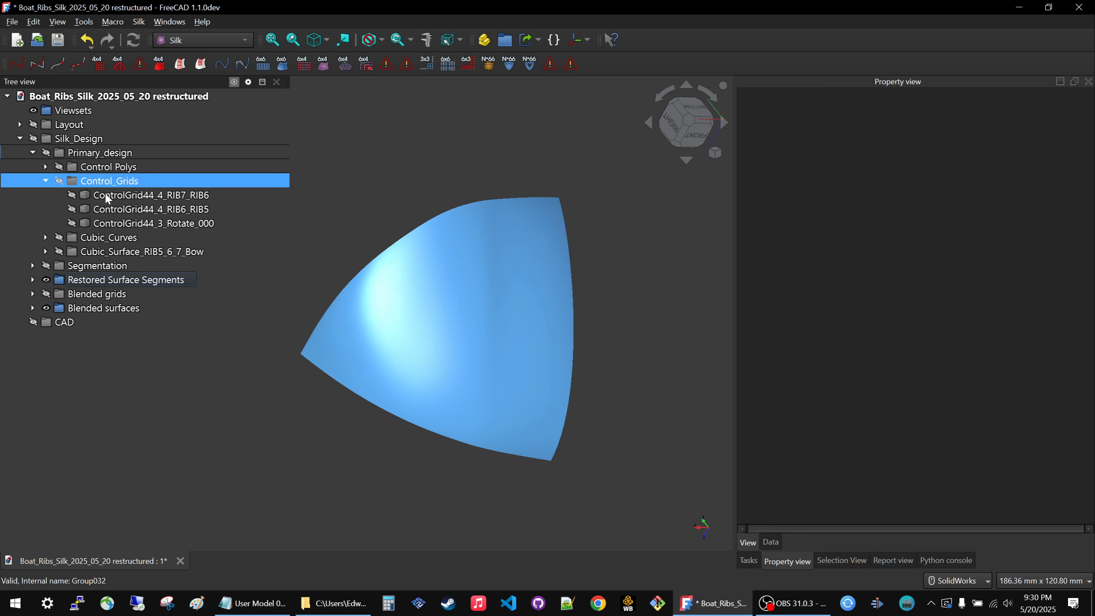
{"action": "left_click", "coordinate": [111, 171]}
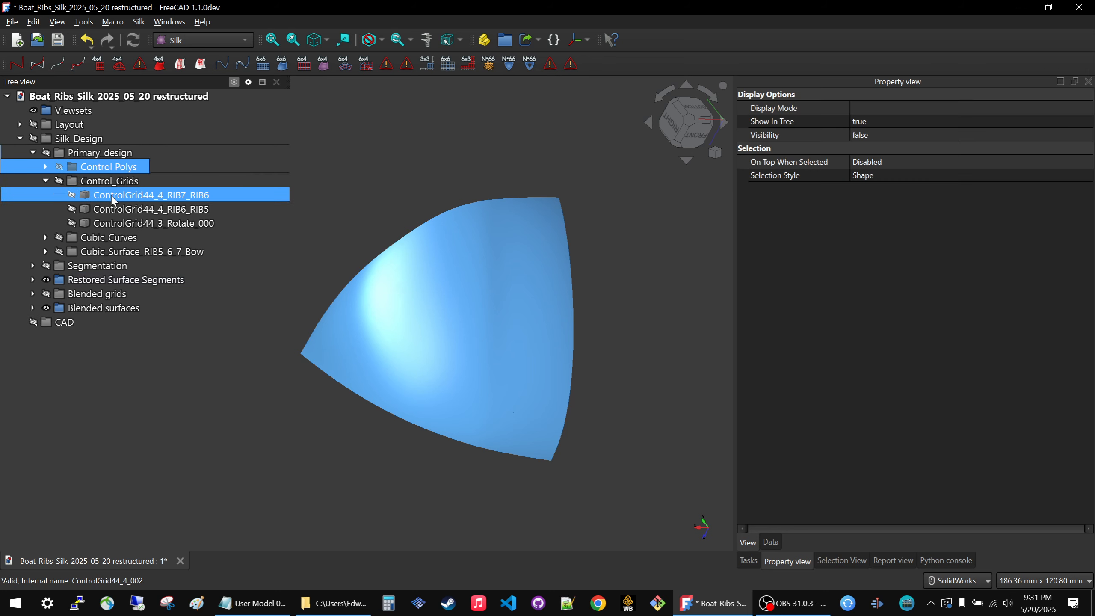
{"action": "left_click", "coordinate": [68, 127]}
{"action": "key", "text": "space"}
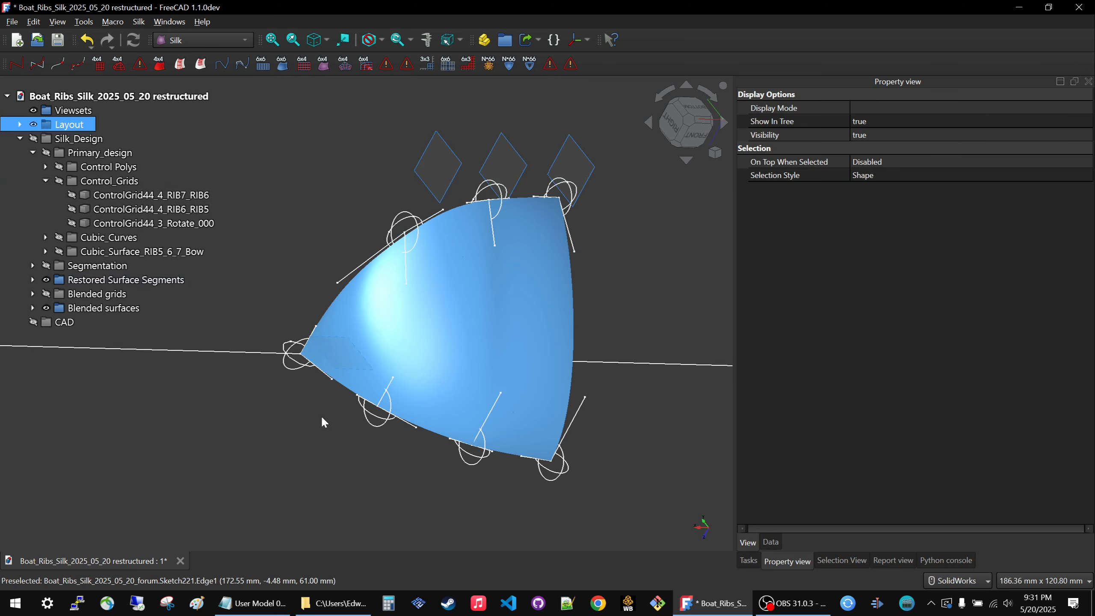
{"action": "mouse_move", "coordinate": [321, 415]}
{"action": "middle_mouse_down"}
{"action": "mouse_move", "coordinate": [487, 227]}
{"action": "mouse_move", "coordinate": [503, 191]}
{"action": "middle_mouse_up"}
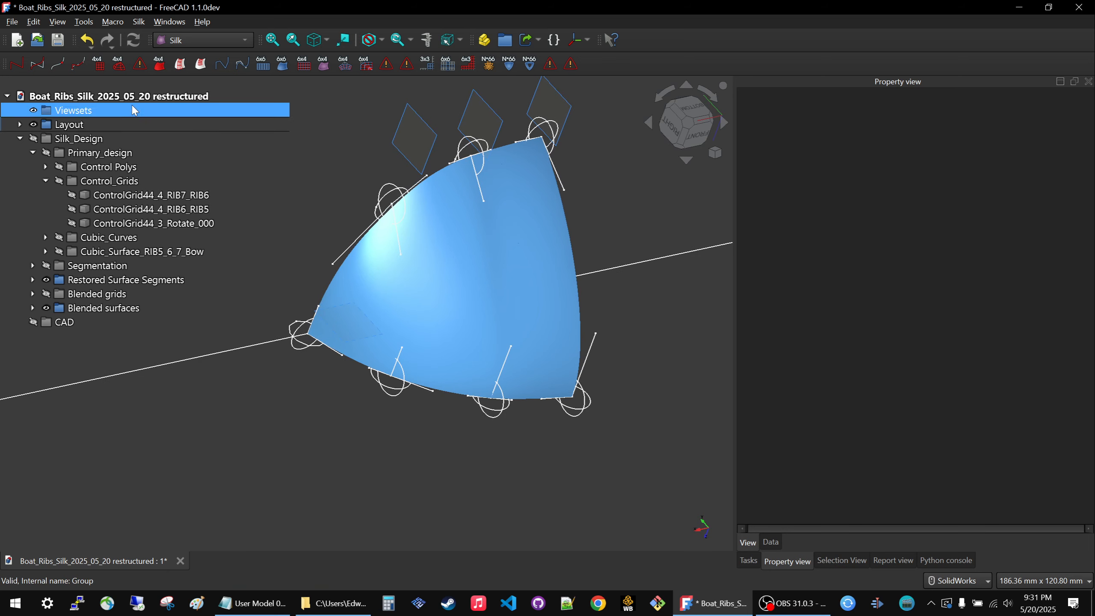
Hide the Restored Surface Segments and Blended surfaces groups.
{"action": "left_click", "coordinate": [82, 279]}
{"action": "key", "text": "space"}
{"action": "left_click", "coordinate": [84, 308]}
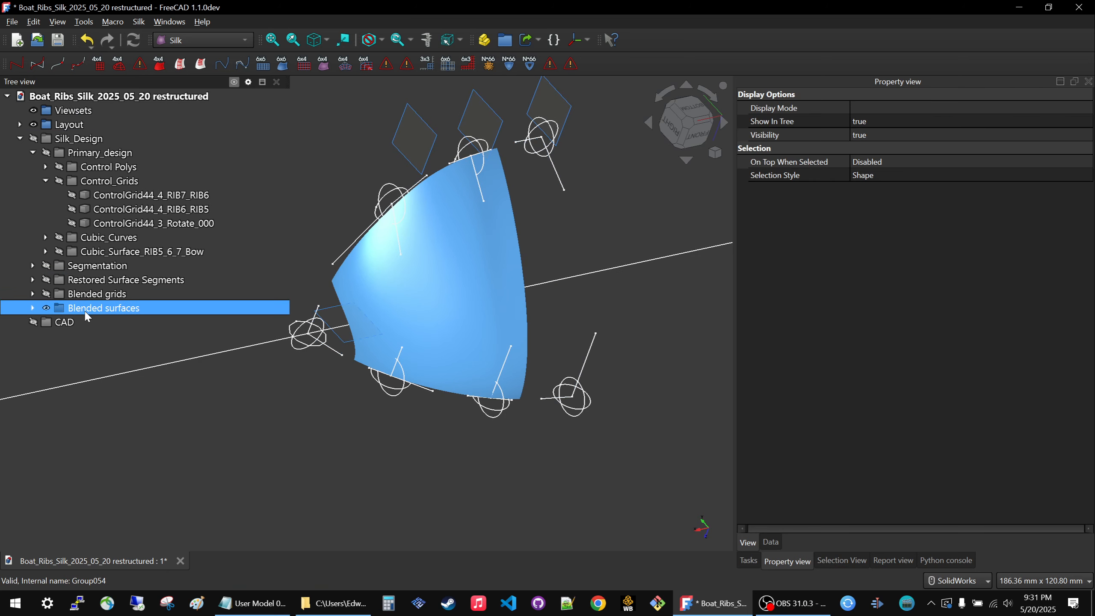
{"action": "key", "text": "space"}
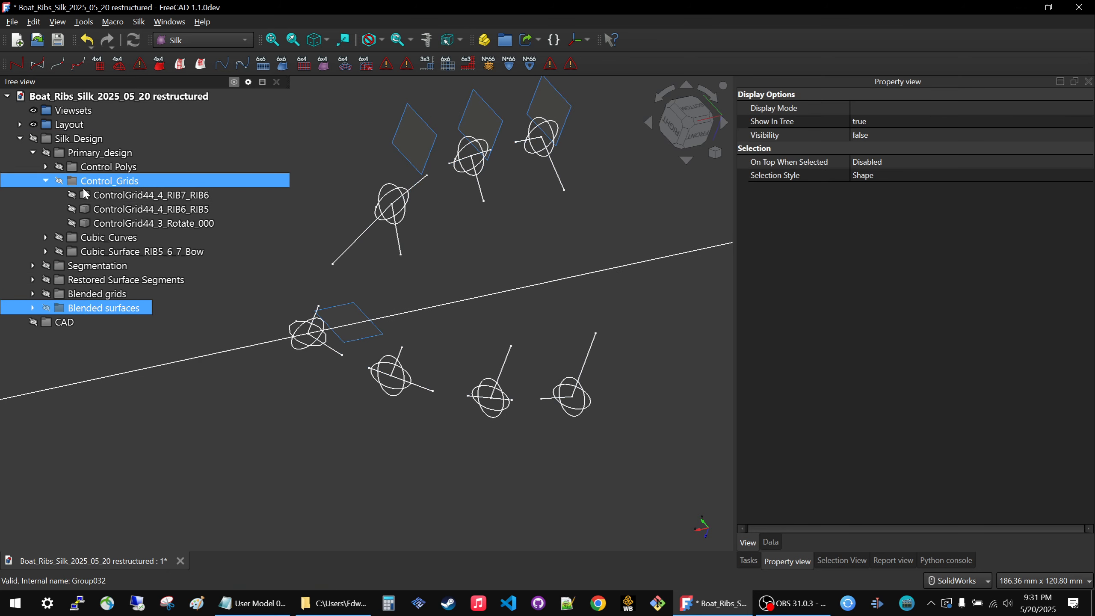
Show the Cubic_Surface_RIB5_6_7_Bow group and examine the joints between its original surfaces.
{"action": "left_click", "coordinate": [94, 251]}
{"action": "key", "text": "space"}
{"action": "left_click", "coordinate": [349, 433]}
{"action": "middle_click_drag", "start_coordinate": [349, 432], "coordinate": [420, 405]}
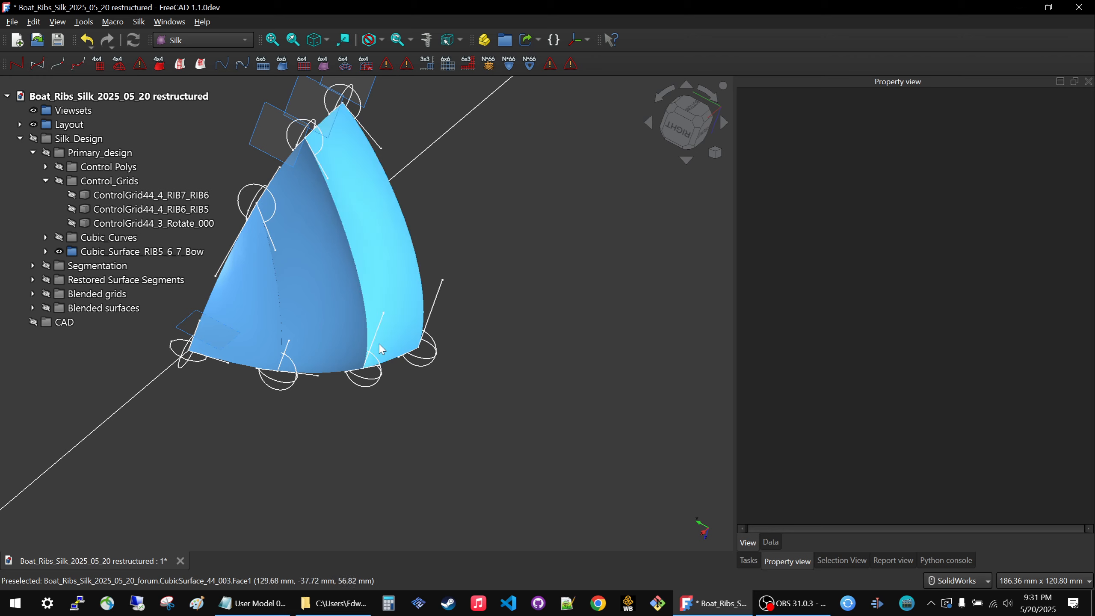
{"action": "scroll", "coordinate": [378, 340], "scroll_direction": "down", "scroll_amount": 3}
{"action": "scroll", "coordinate": [316, 301], "scroll_direction": "up", "scroll_amount": 3}
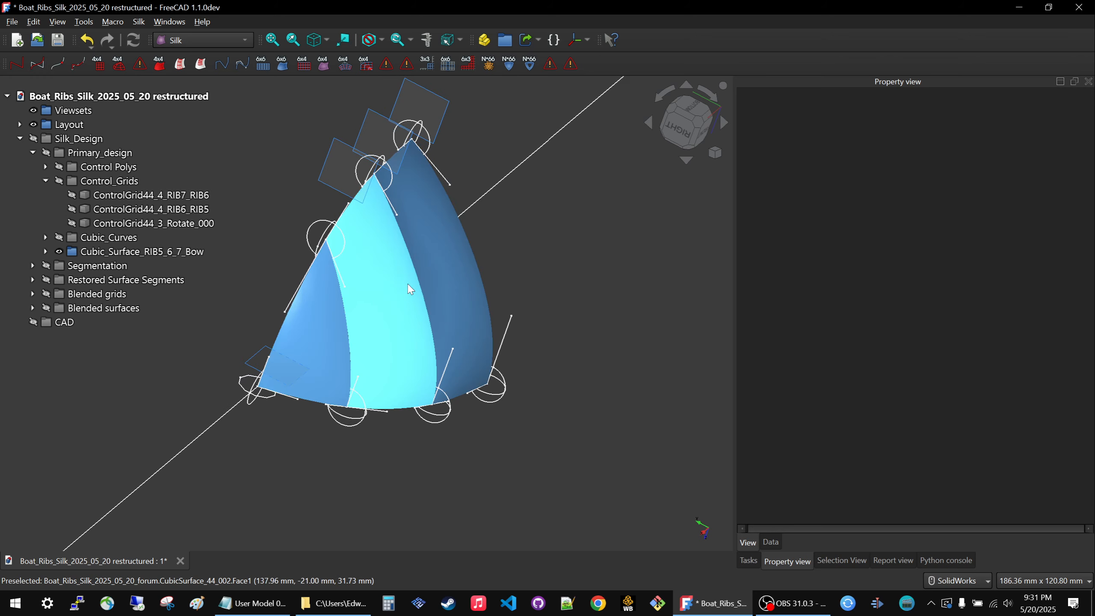
Expand Cubic_Surface_RIB5_6_7_Bow and check the display properties of its individual cubic surfaces.
{"action": "left_click", "coordinate": [189, 252]}
{"action": "left_click", "coordinate": [45, 252]}
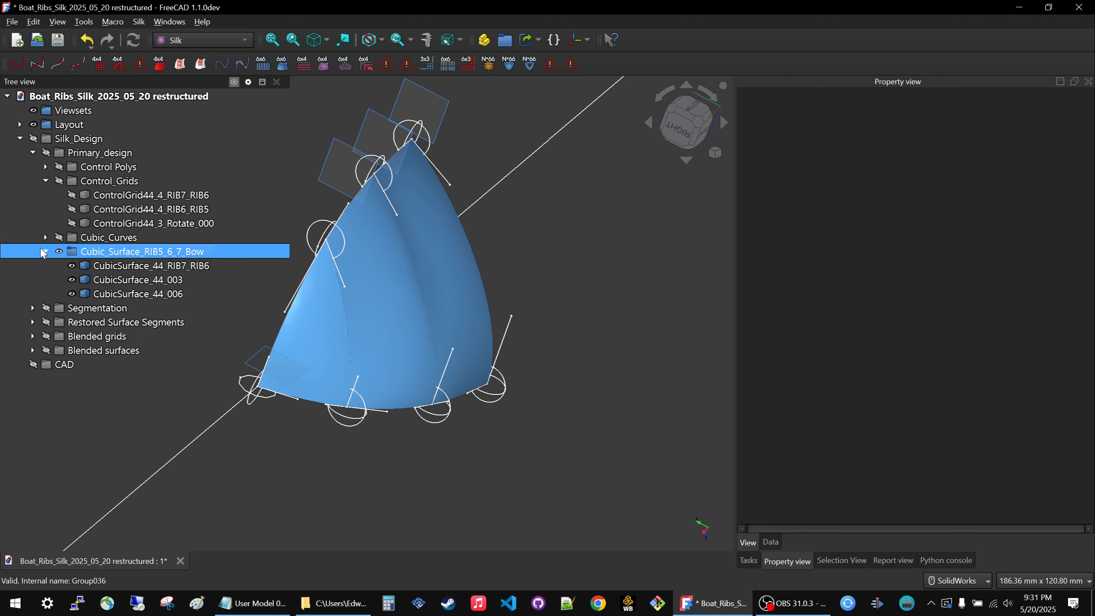
{"action": "left_click", "coordinate": [151, 265]}
{"action": "left_click", "coordinate": [141, 279], "text": "ctrl"}
{"action": "left_click", "coordinate": [141, 280]}
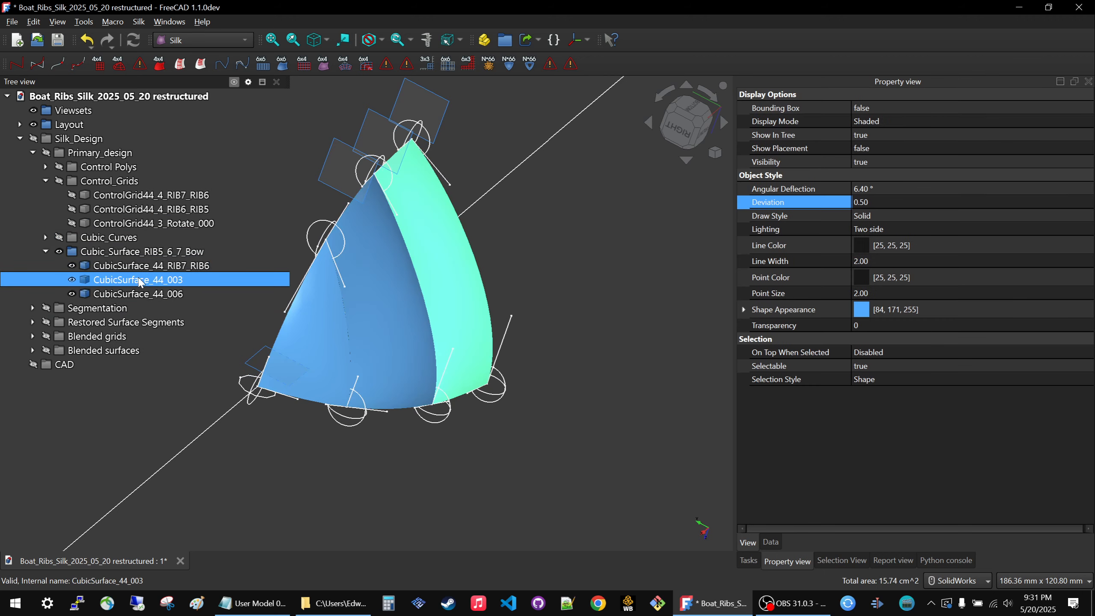
{"action": "left_click", "coordinate": [135, 294], "text": "ctrl"}
{"action": "left_click", "coordinate": [136, 293]}
Set the angular deflection to 2° and the deviation to 0.1 for all three surfaces in Cubic_Surface_RIB5_6_7_Bow.
{"action": "left_click", "coordinate": [128, 269], "text": "ctrl"}
{"action": "left_click", "coordinate": [129, 279], "text": "ctrl"}
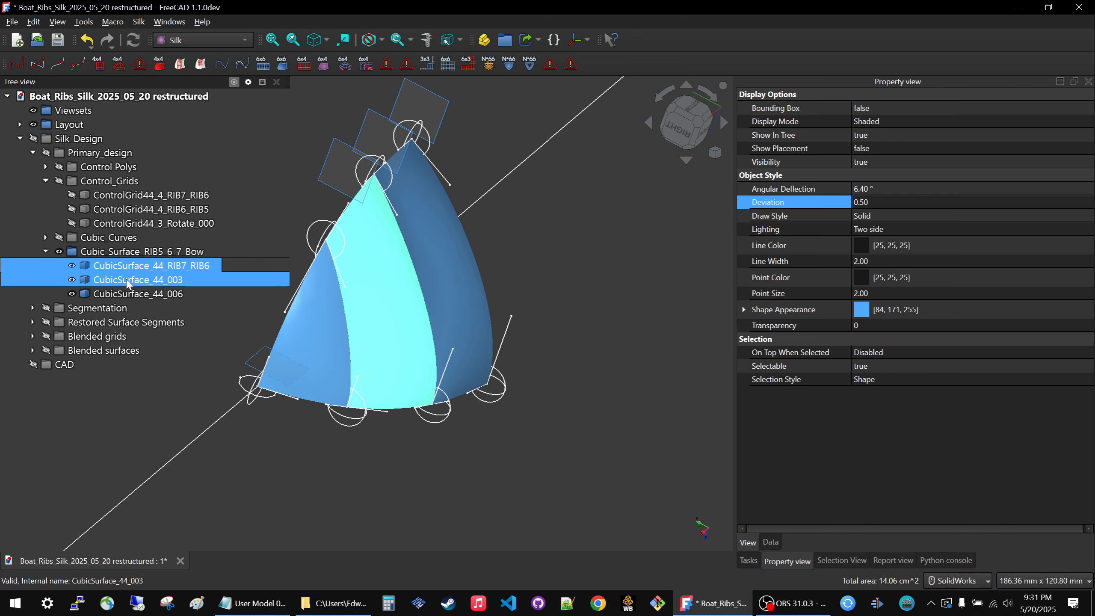
{"action": "left_click", "coordinate": [923, 189]}
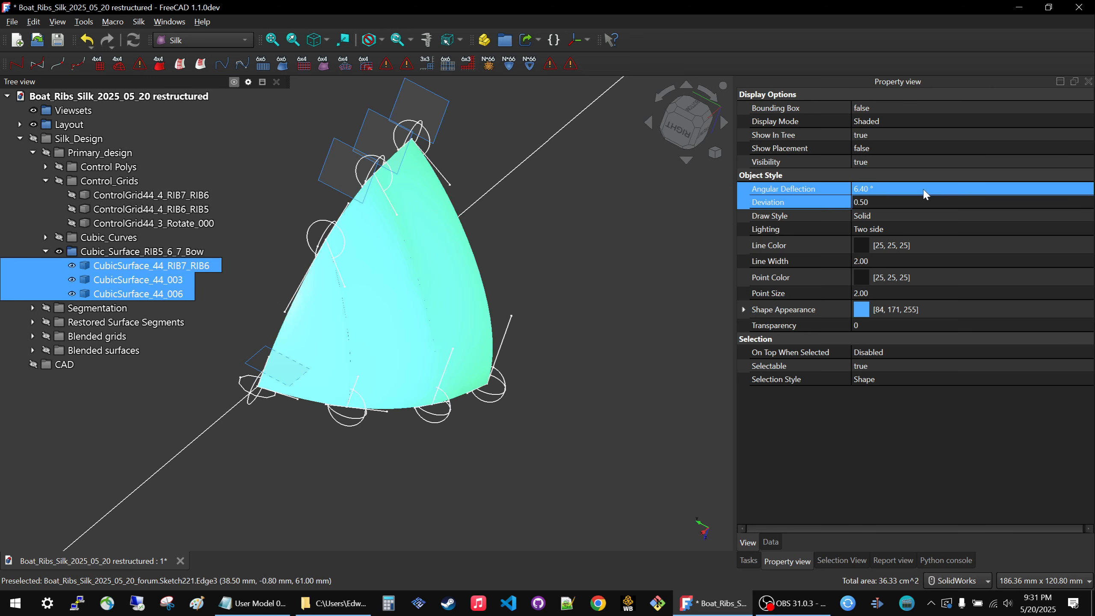
{"action": "type", "text": "2"}
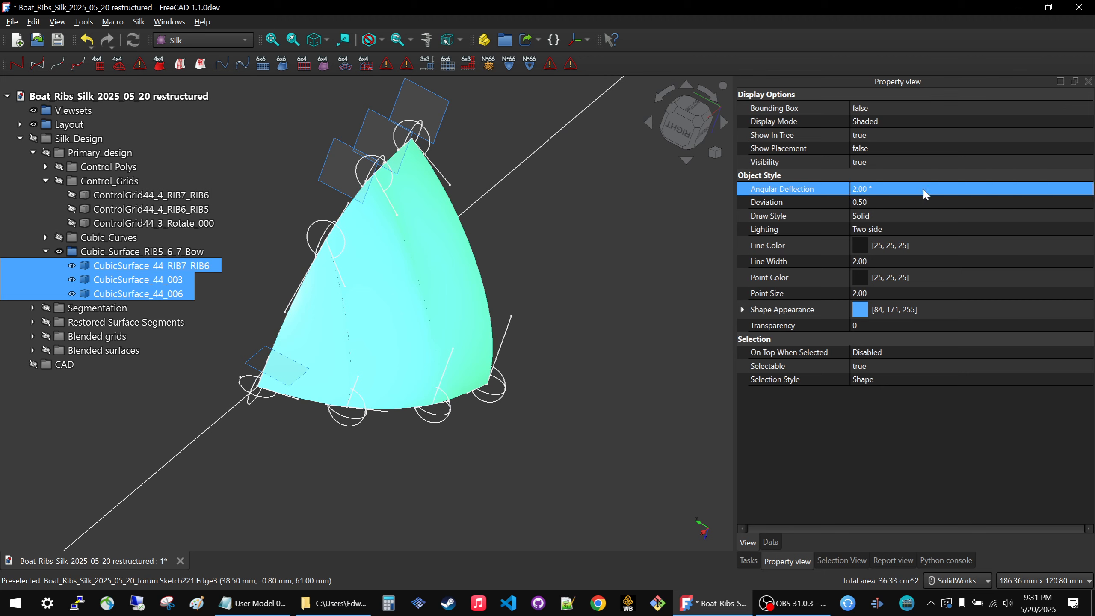
{"action": "left_click", "coordinate": [920, 202]}
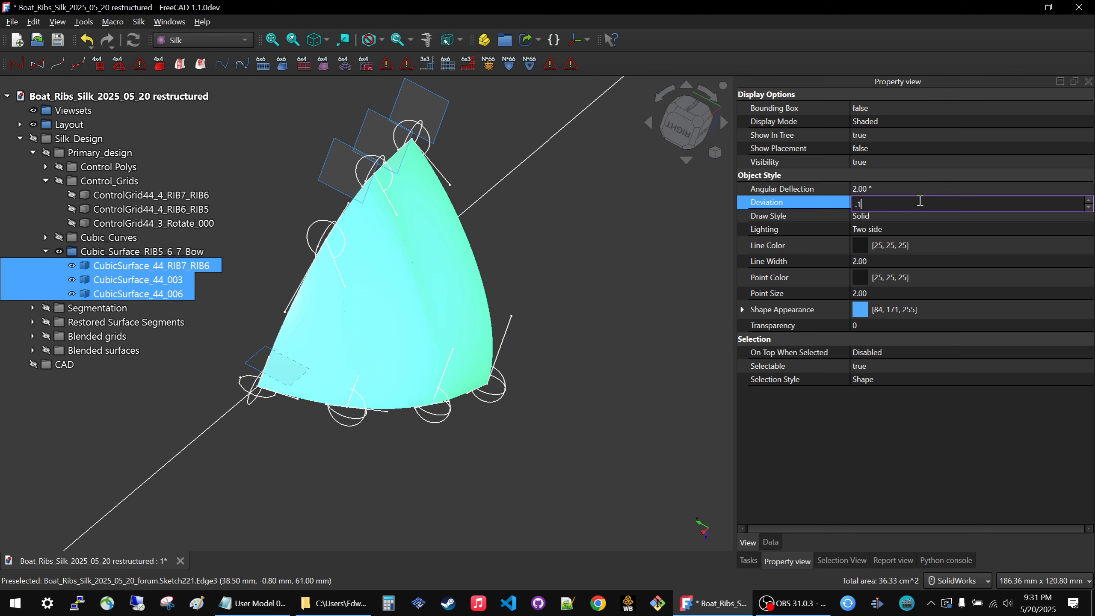
{"action": "left_click", "coordinate": [595, 247]}
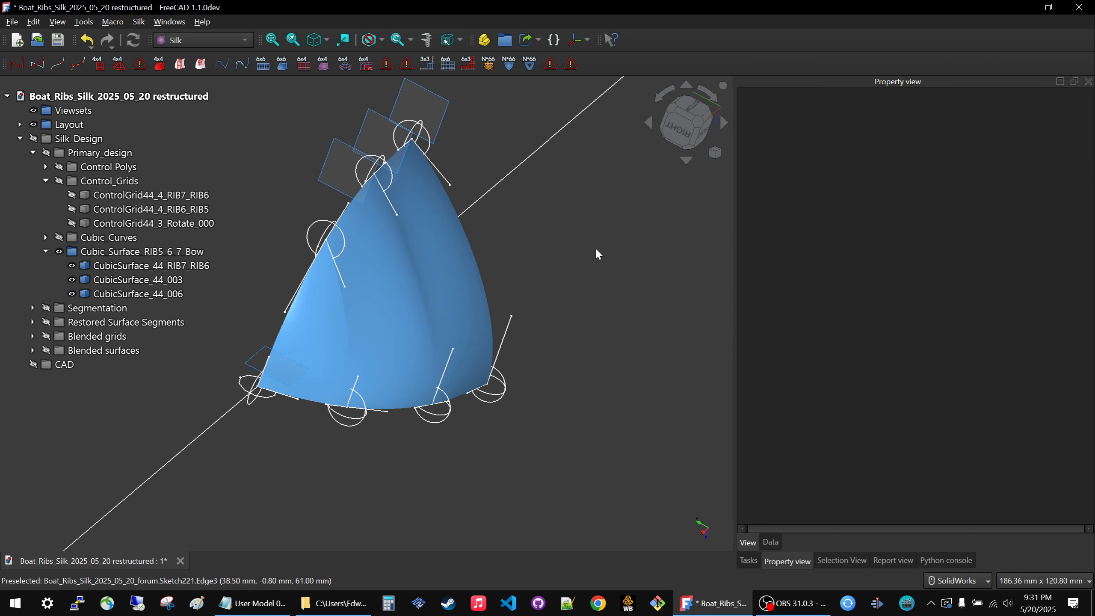
Verify the display settings of each cubic surface and inspect the refined bow surfaces up close.
{"action": "left_click", "coordinate": [135, 265]}
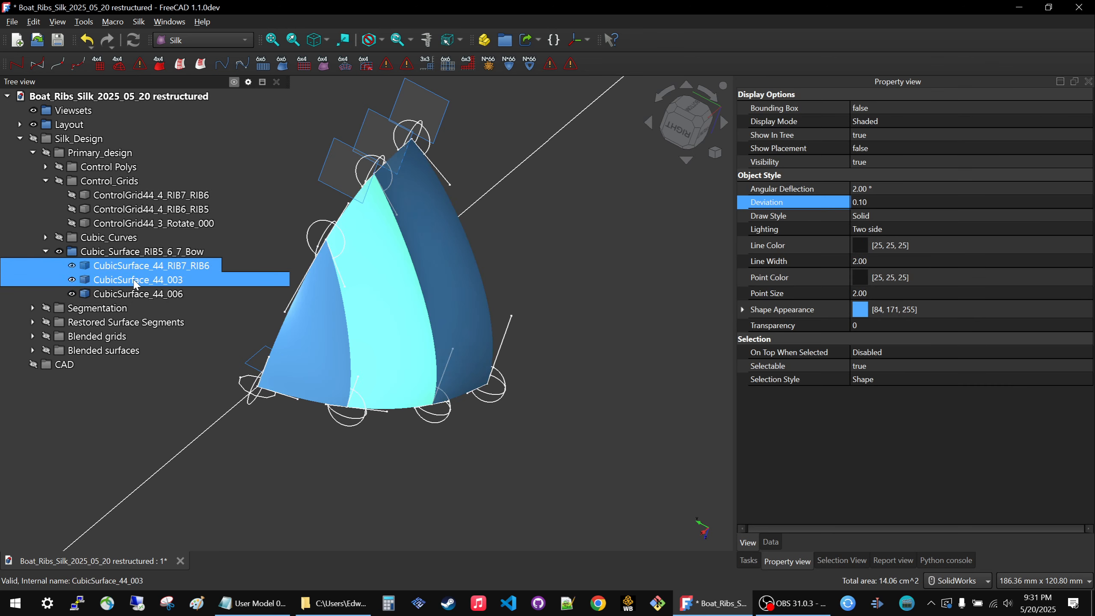
{"action": "left_click", "coordinate": [134, 280]}
{"action": "left_click", "coordinate": [132, 290]}
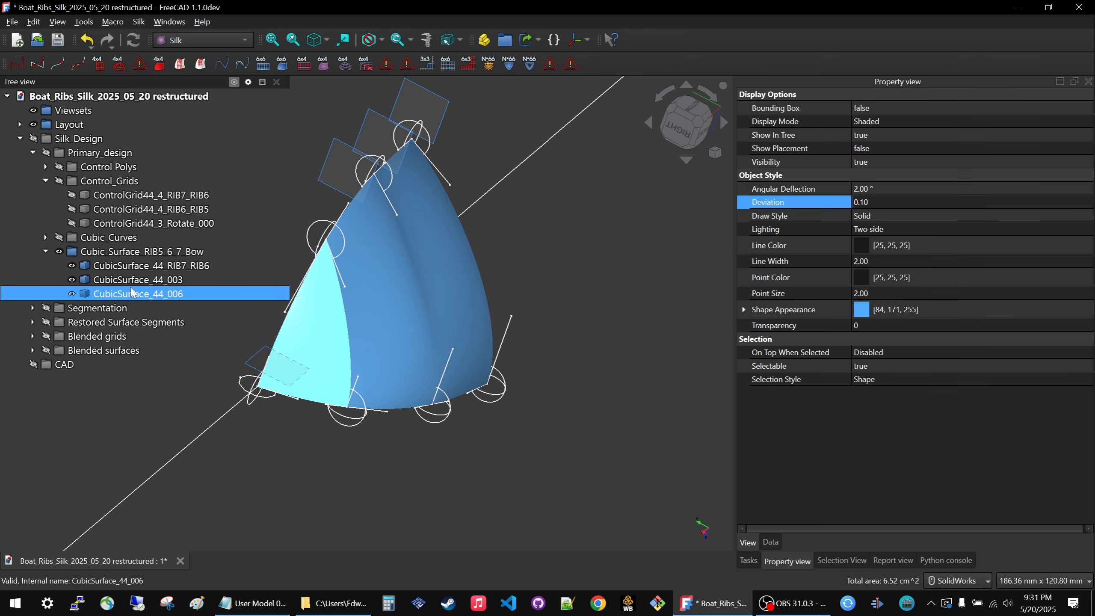
{"action": "left_click", "coordinate": [565, 261]}
{"action": "middle_click_drag", "start_coordinate": [423, 283], "coordinate": [390, 299]}
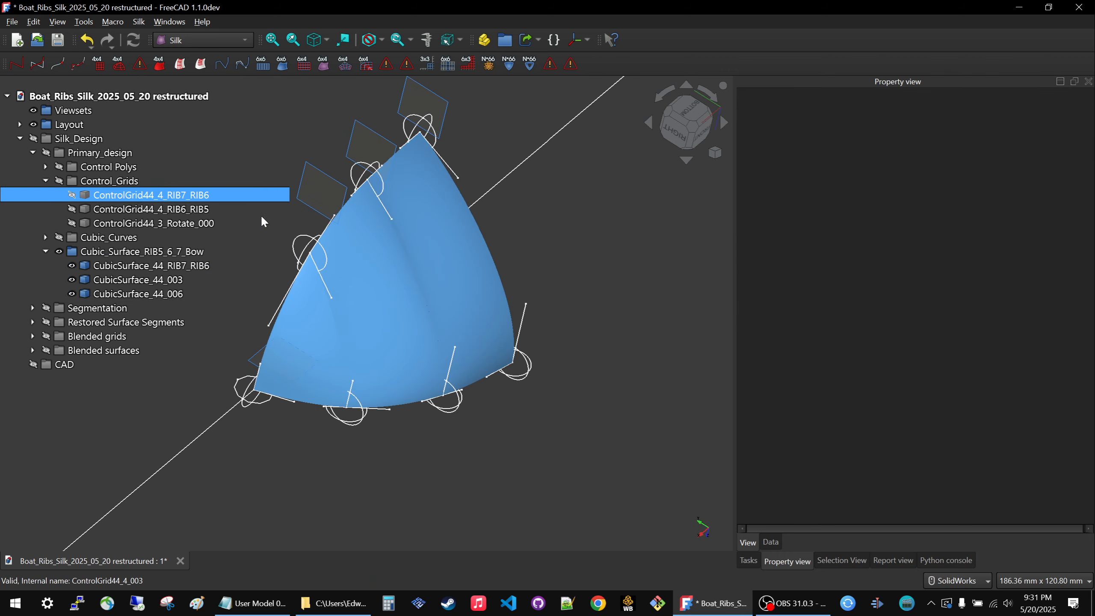
{"action": "scroll", "coordinate": [600, 277], "scroll_direction": "down", "scroll_amount": 1}
{"action": "scroll", "coordinate": [602, 281], "scroll_direction": "up", "scroll_amount": 3}
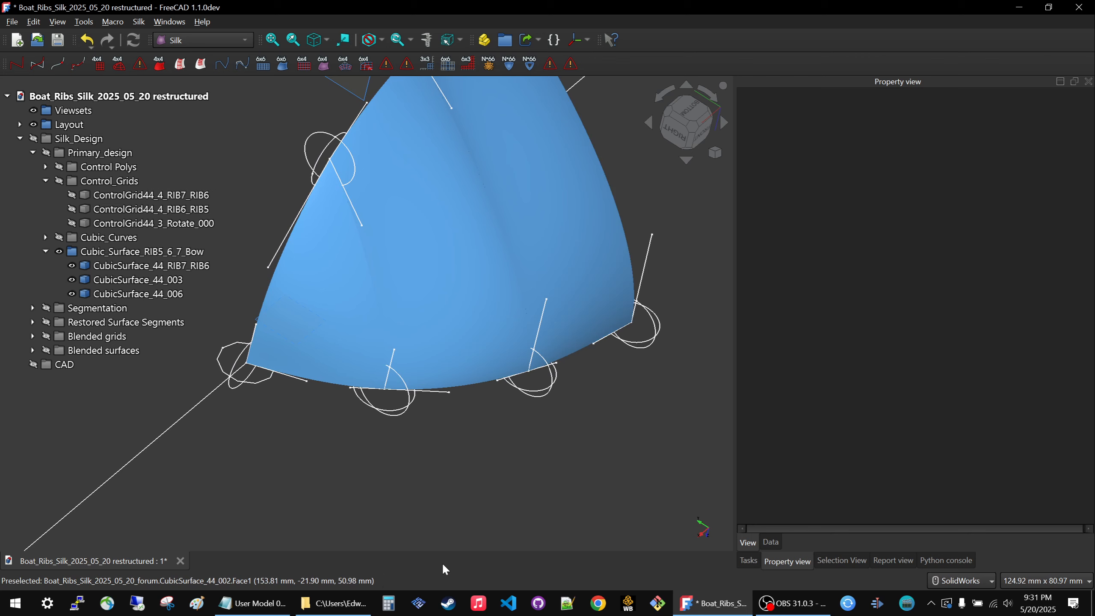
Hide the Cubic_Surface_RIB5_6_7_Bow group.
{"action": "left_click", "coordinate": [92, 253]}
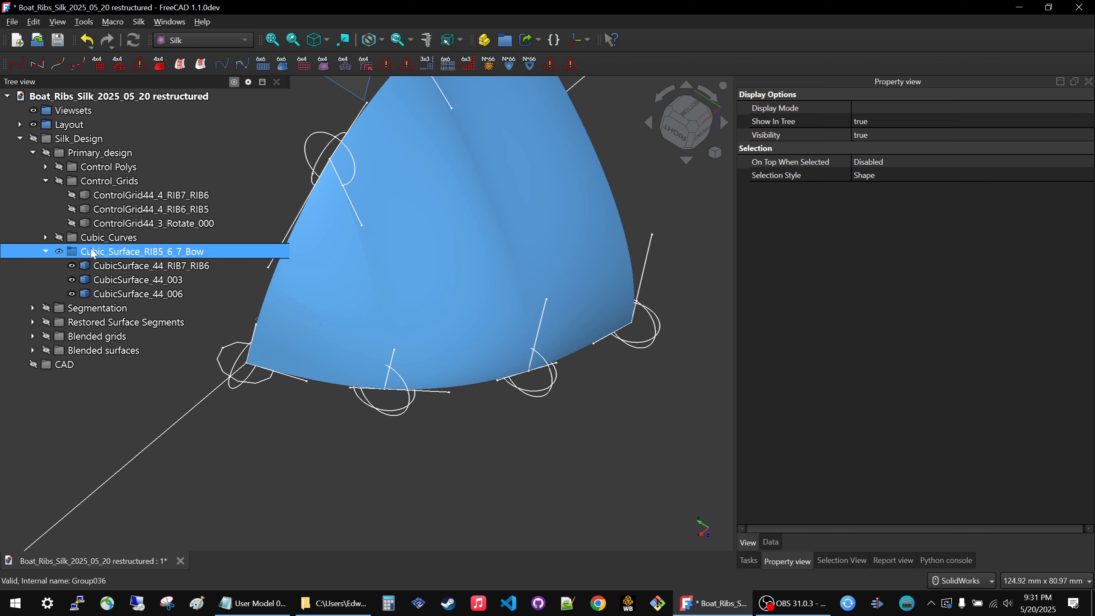
{"action": "key", "text": "space"}
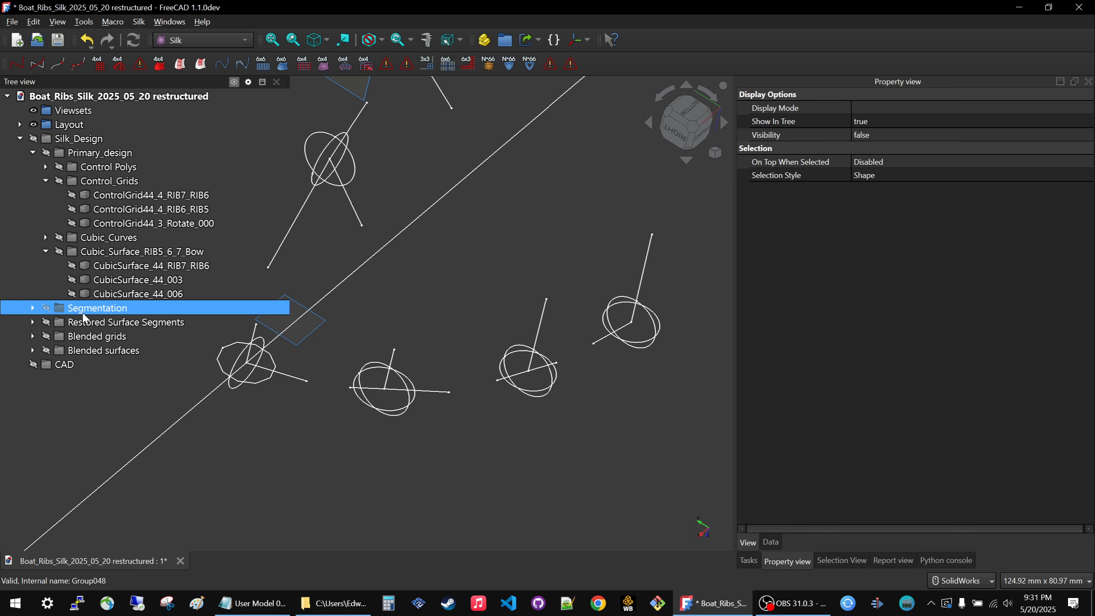
Show the Restored Surface Segments and Blended surfaces groups together and inspect the combined bow surface from several angles.
{"action": "key", "text": "space"}
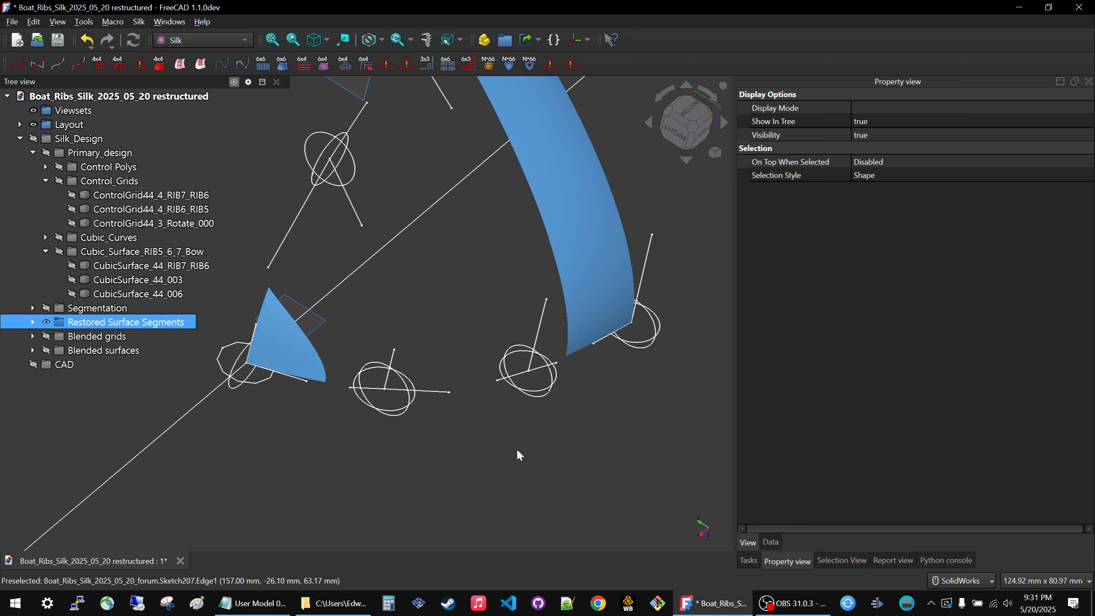
{"action": "scroll", "coordinate": [538, 450], "scroll_direction": "down", "scroll_amount": 2}
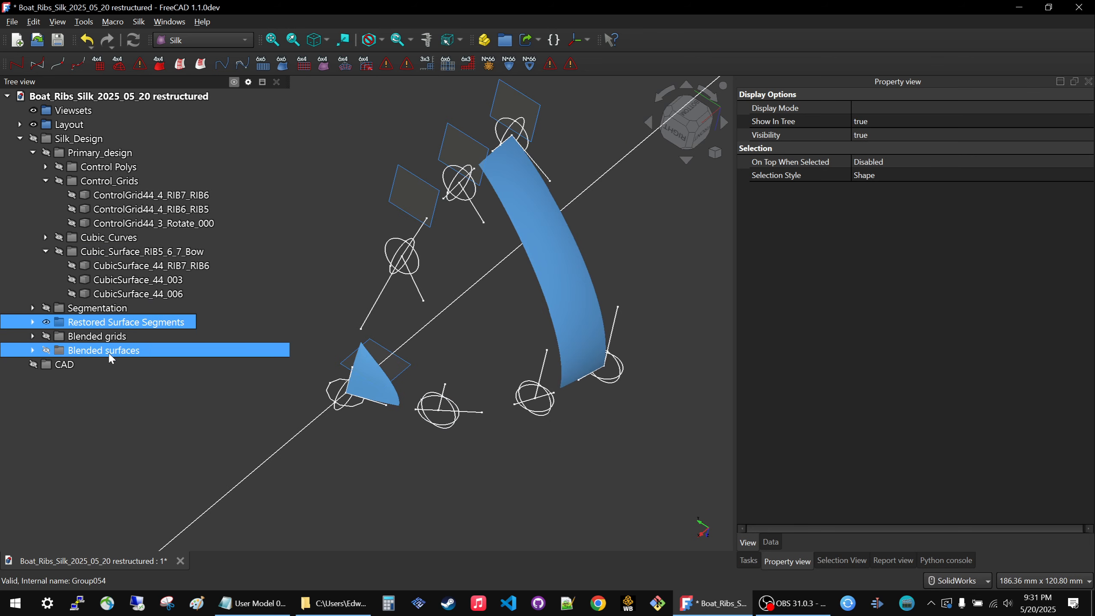
{"action": "key", "text": "space"}
{"action": "left_click", "coordinate": [503, 473]}
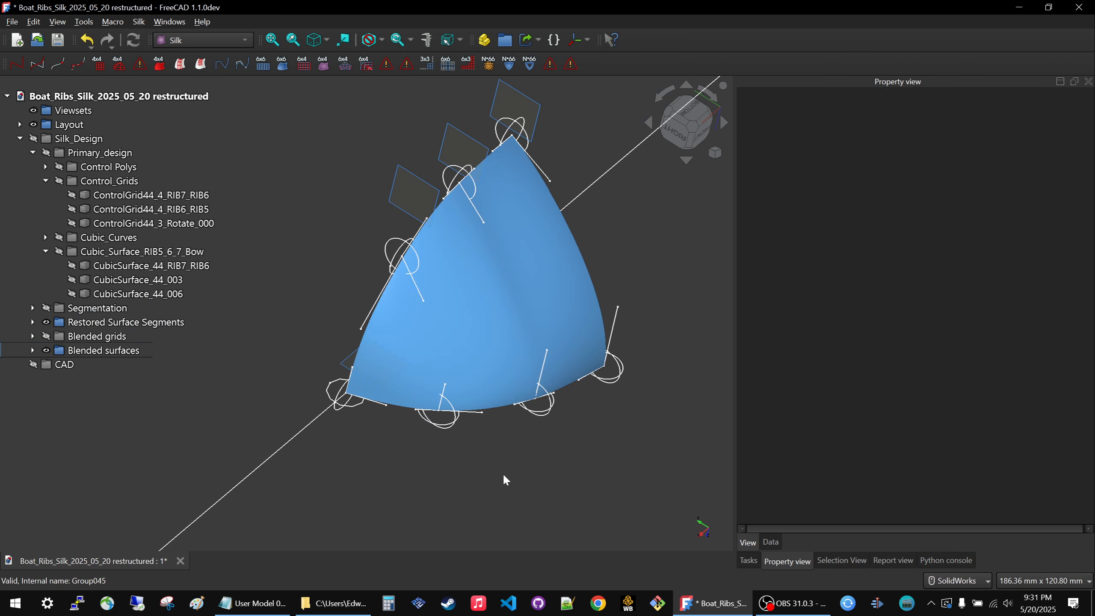
{"action": "middle_click_drag", "start_coordinate": [503, 472], "coordinate": [475, 455]}
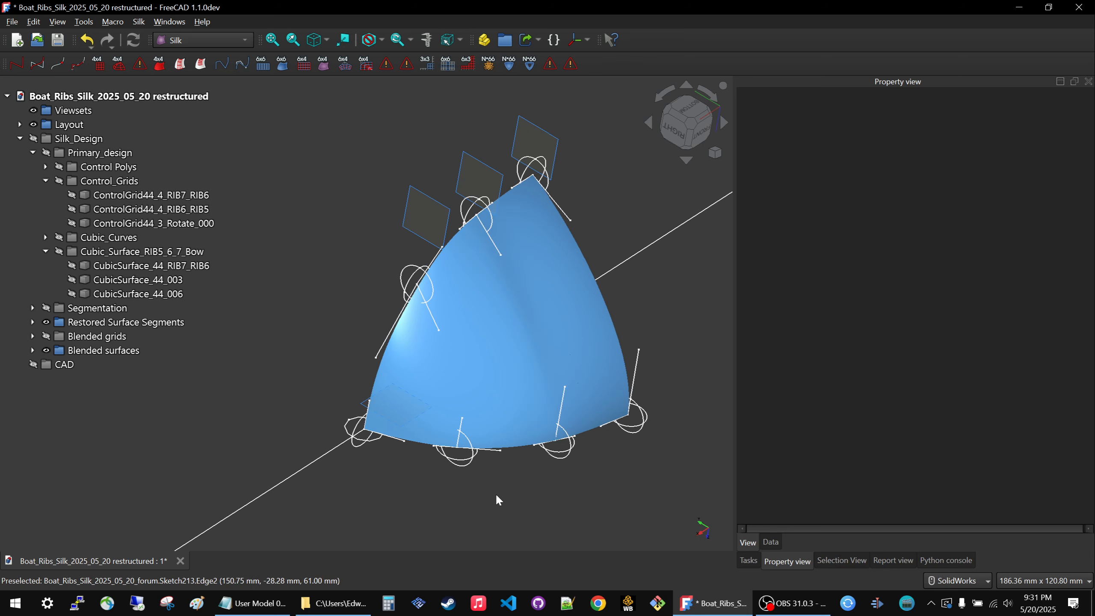
{"action": "middle_click_drag", "start_coordinate": [495, 493], "coordinate": [437, 409]}
{"action": "scroll", "coordinate": [515, 411], "scroll_direction": "down", "scroll_amount": 3}
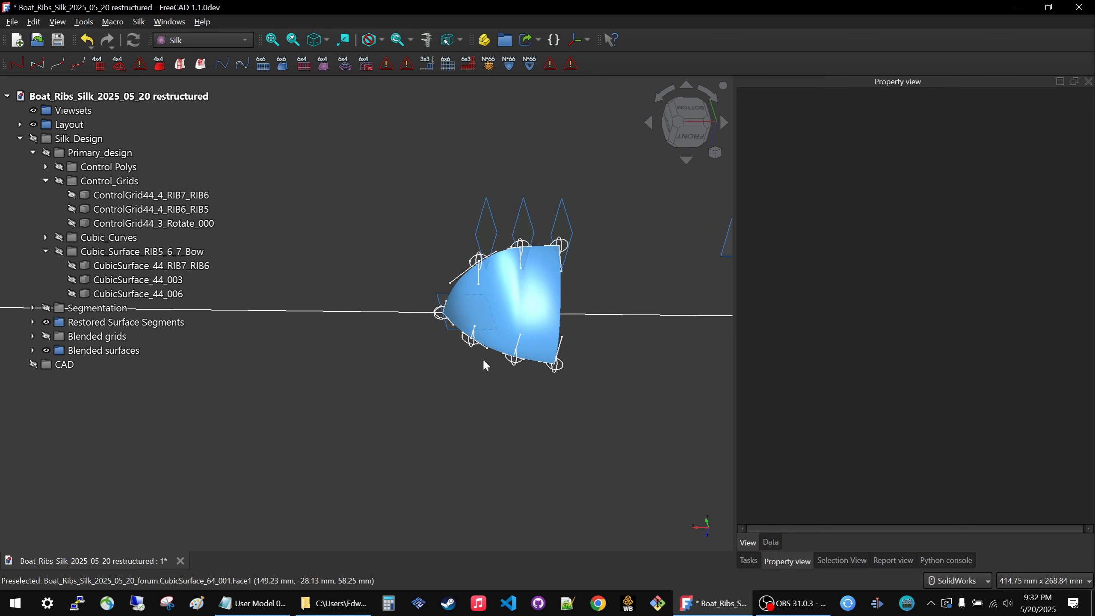
{"action": "scroll", "coordinate": [534, 269], "scroll_direction": "up", "scroll_amount": 5}
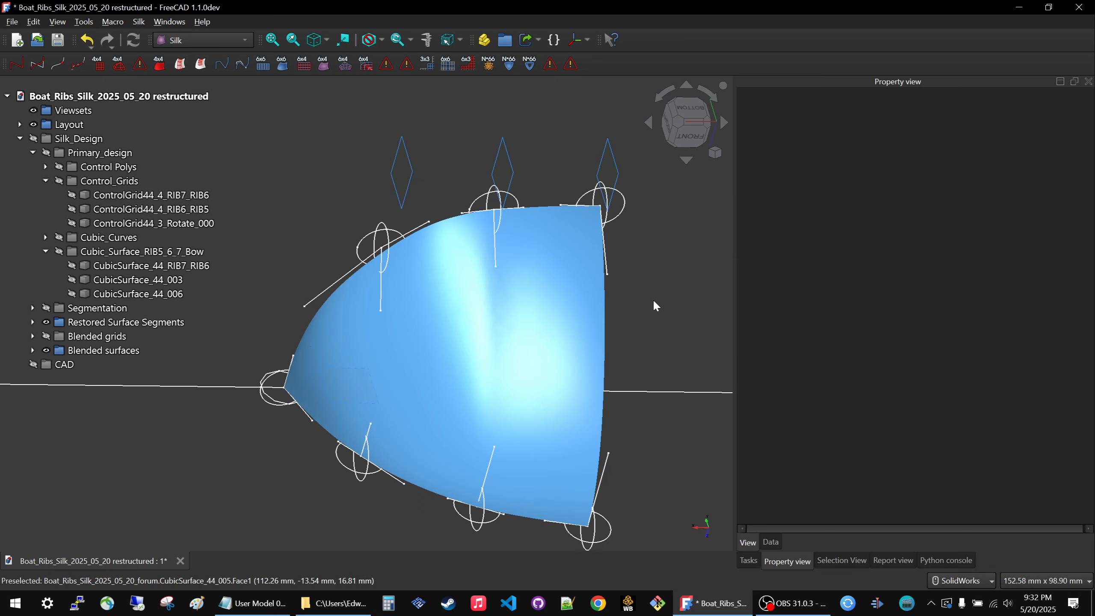
{"action": "middle_click_drag", "start_coordinate": [655, 306], "coordinate": [648, 321]}
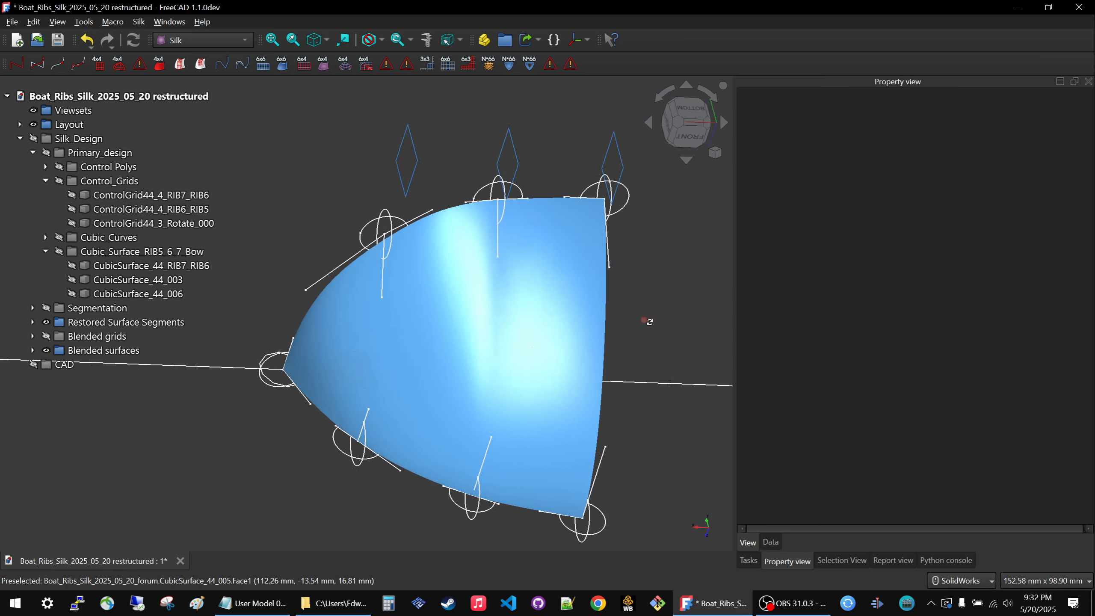
Hide Restored Surface Segments and Blended surfaces, show Cubic_Surface_RIB5_6_7_Bow instead, and examine the transitions between its original surfaces.
{"action": "left_click", "coordinate": [97, 324]}
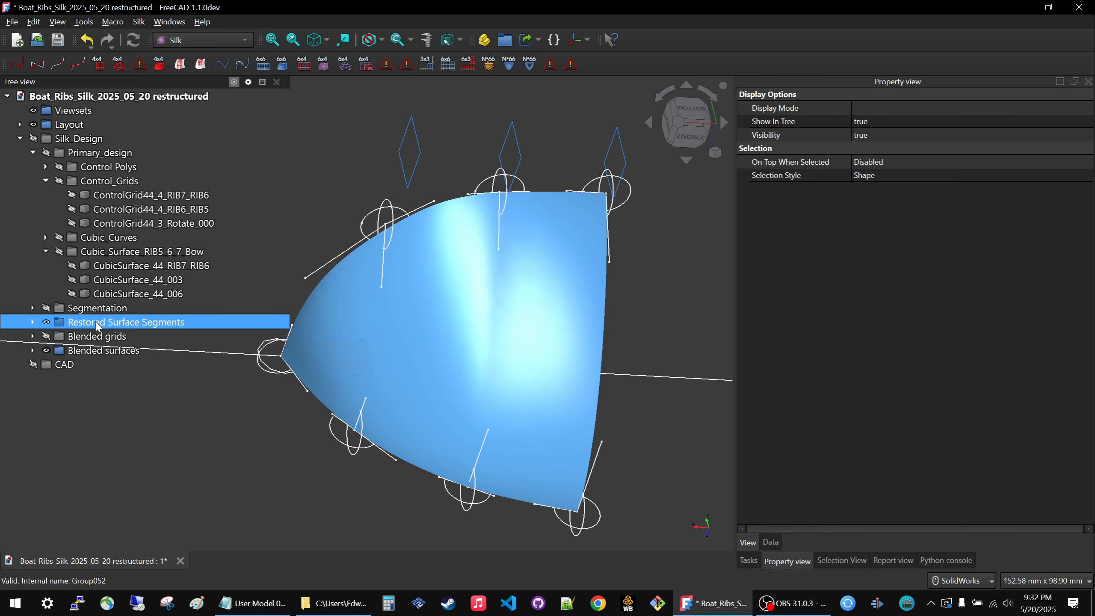
{"action": "key", "text": "space"}
{"action": "left_click", "coordinate": [75, 353]}
{"action": "key", "text": "space"}
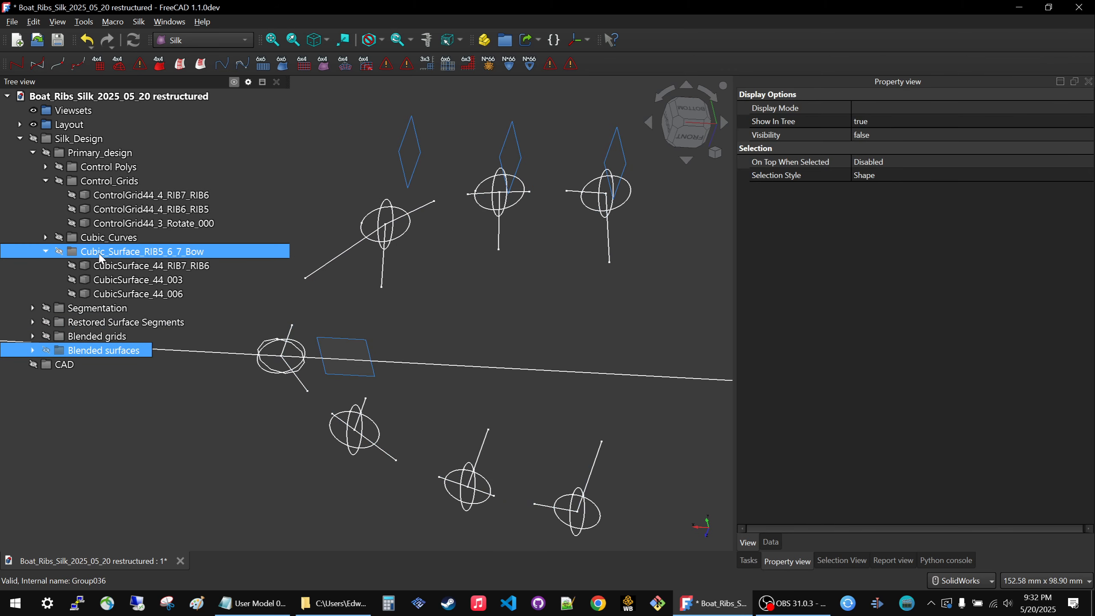
{"action": "left_click", "coordinate": [100, 258]}
{"action": "key", "text": "space"}
{"action": "mouse_move", "coordinate": [355, 470]}
{"action": "middle_mouse_down"}
{"action": "mouse_move", "coordinate": [288, 450]}
{"action": "mouse_move", "coordinate": [487, 469]}
{"action": "mouse_move", "coordinate": [374, 484]}
{"action": "mouse_move", "coordinate": [354, 471]}
{"action": "mouse_move", "coordinate": [344, 411]}
{"action": "middle_mouse_up"}
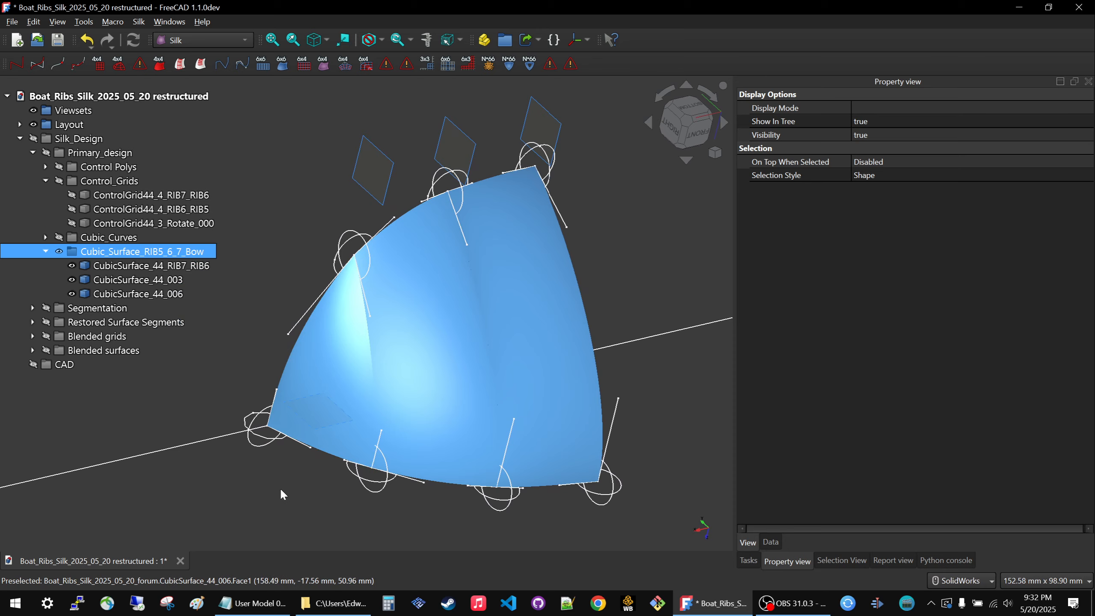
{"action": "mouse_move", "coordinate": [281, 491]}
{"action": "middle_mouse_down"}
{"action": "mouse_move", "coordinate": [242, 492]}
{"action": "mouse_move", "coordinate": [272, 451]}
{"action": "mouse_move", "coordinate": [320, 420]}
{"action": "mouse_move", "coordinate": [302, 424]}
{"action": "middle_mouse_up"}
{"action": "scroll", "coordinate": [434, 482], "scroll_direction": "up", "scroll_amount": 4}
{"action": "middle_click_drag", "start_coordinate": [404, 471], "coordinate": [425, 462]}
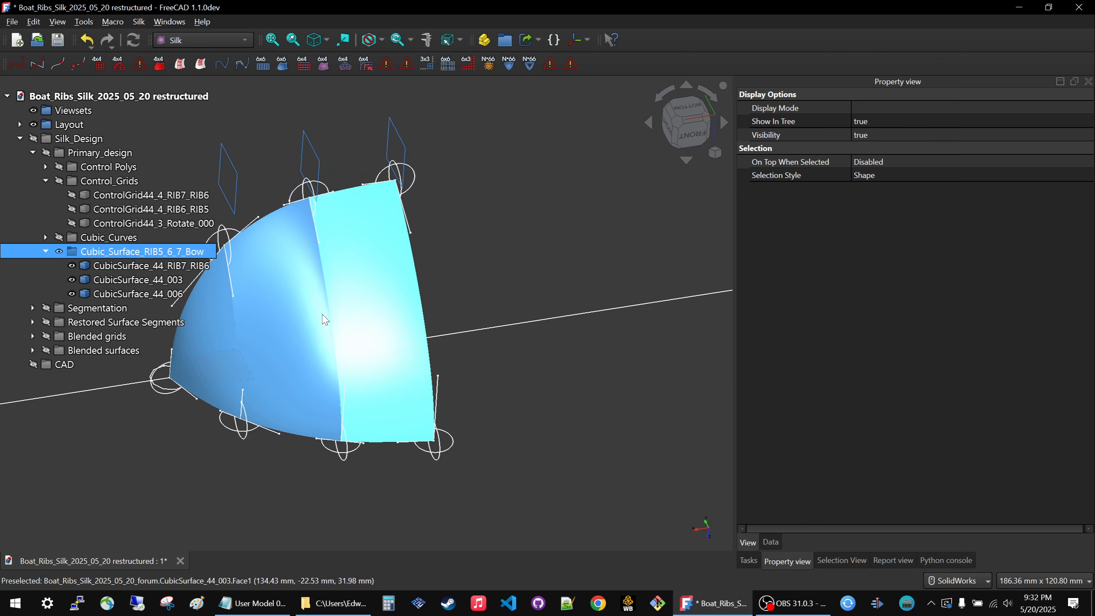
Hide Cubic_Surface_RIB5_6_7_Bow and show the Blended surfaces and Restored Surface Segments groups again.
{"action": "key", "text": "space"}
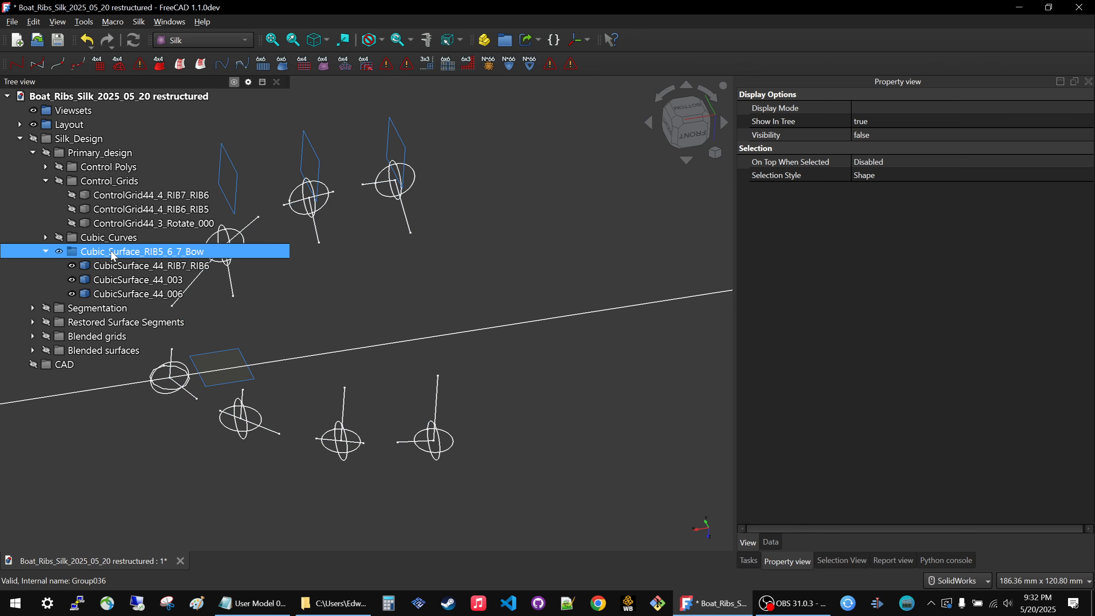
{"action": "left_click", "coordinate": [84, 351]}
{"action": "key", "text": "space"}
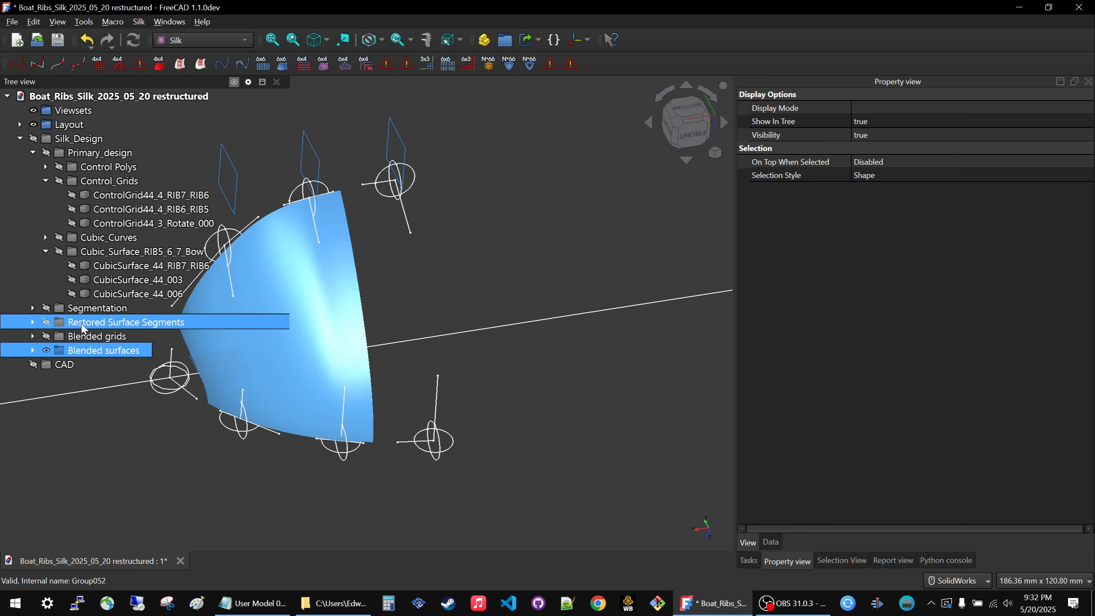
{"action": "left_click", "coordinate": [82, 326]}
{"action": "key", "text": "space"}
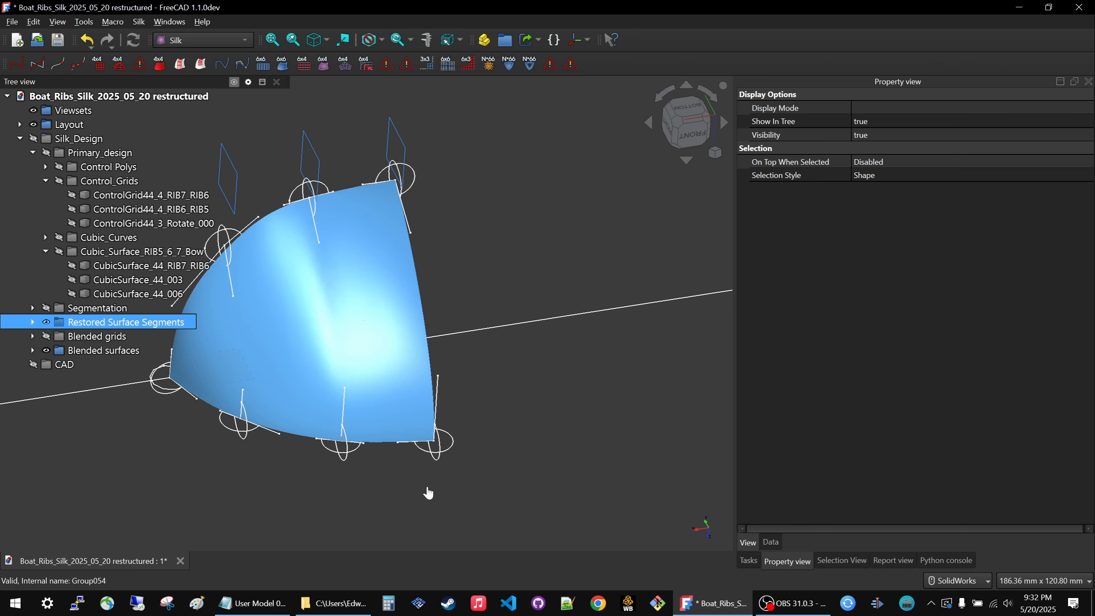
Examine the blended bow surface and the smoothness across its segments from several viewing angles.
{"action": "left_click", "coordinate": [427, 490]}
{"action": "scroll", "coordinate": [496, 412], "scroll_direction": "down", "scroll_amount": 3}
{"action": "middle_click_drag", "start_coordinate": [497, 416], "coordinate": [352, 378]}
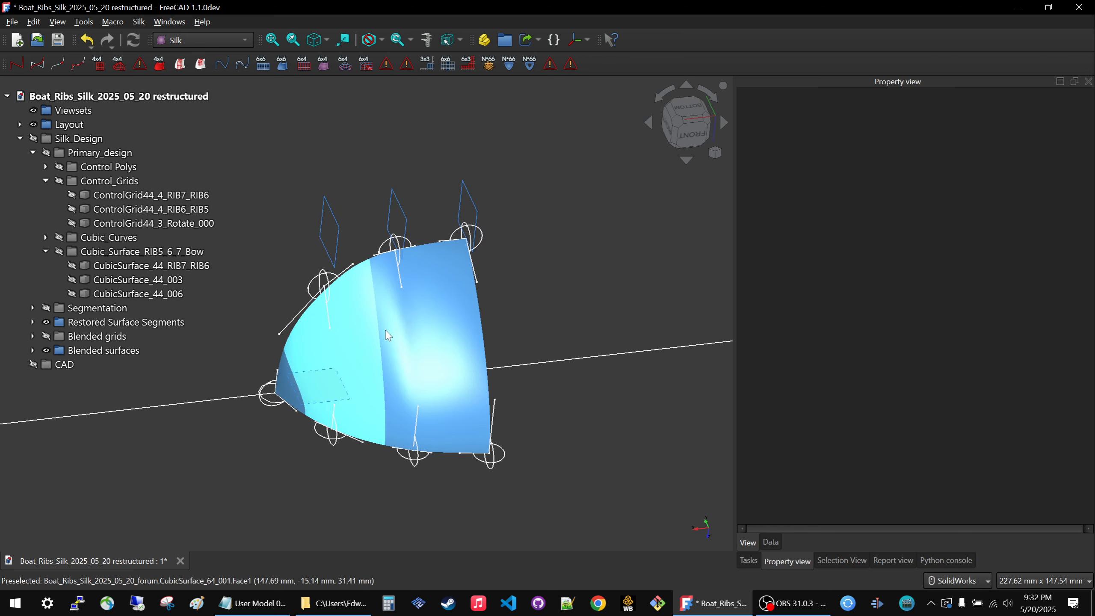
{"action": "scroll", "coordinate": [415, 337], "scroll_direction": "down", "scroll_amount": 2}
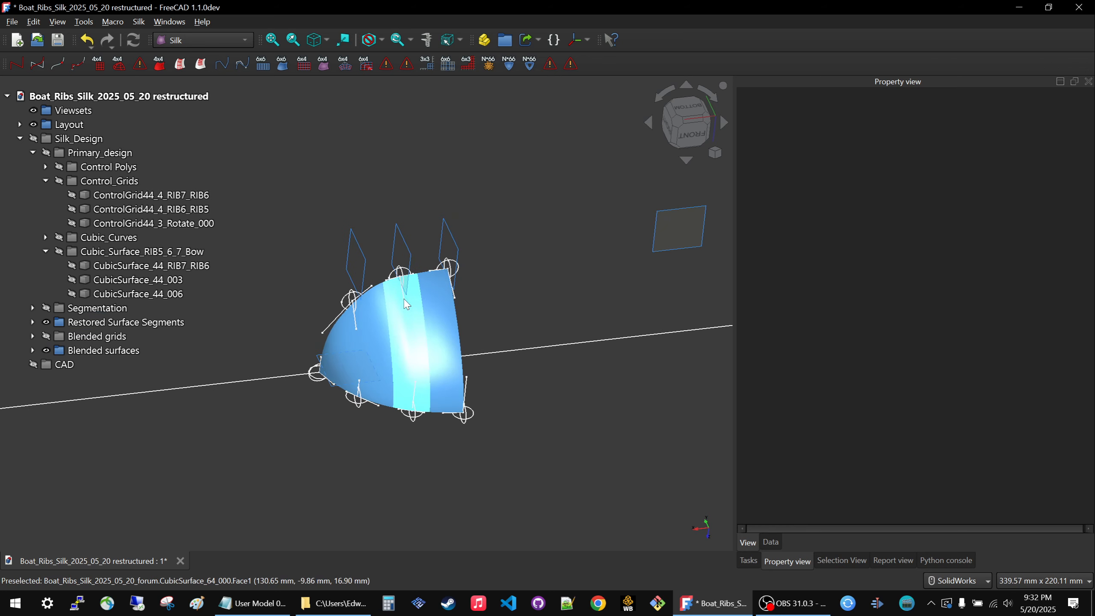
{"action": "left_click", "coordinate": [108, 222]}
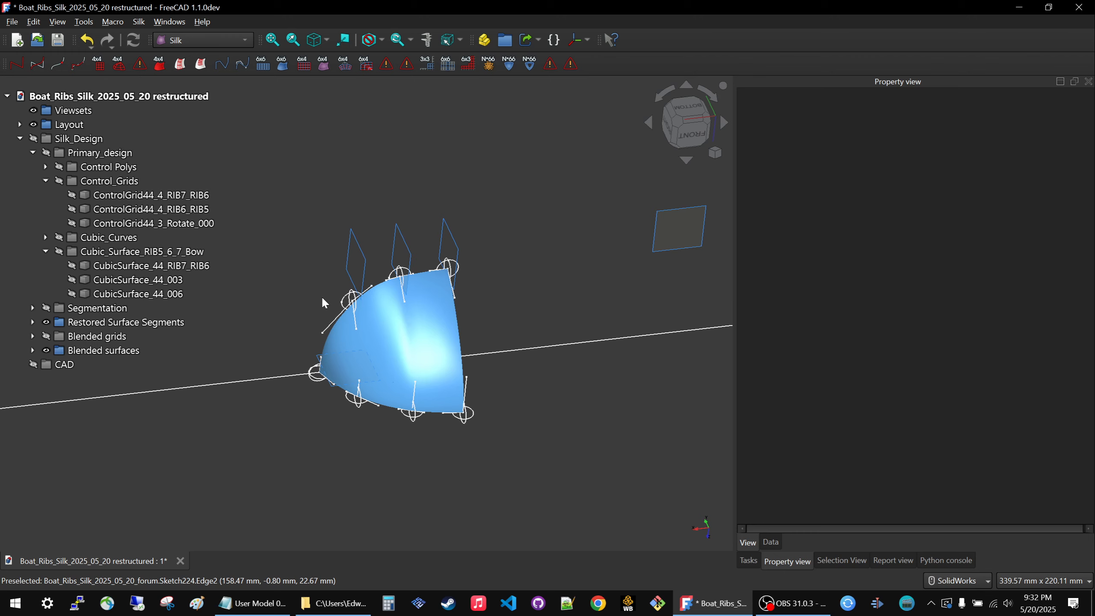
{"action": "scroll", "coordinate": [370, 358], "scroll_direction": "up", "scroll_amount": 4}
{"action": "middle_click_drag", "start_coordinate": [390, 336], "coordinate": [485, 321]}
{"action": "scroll", "coordinate": [447, 373], "scroll_direction": "down", "scroll_amount": 1}
{"action": "scroll", "coordinate": [448, 376], "scroll_direction": "down", "scroll_amount": 2}
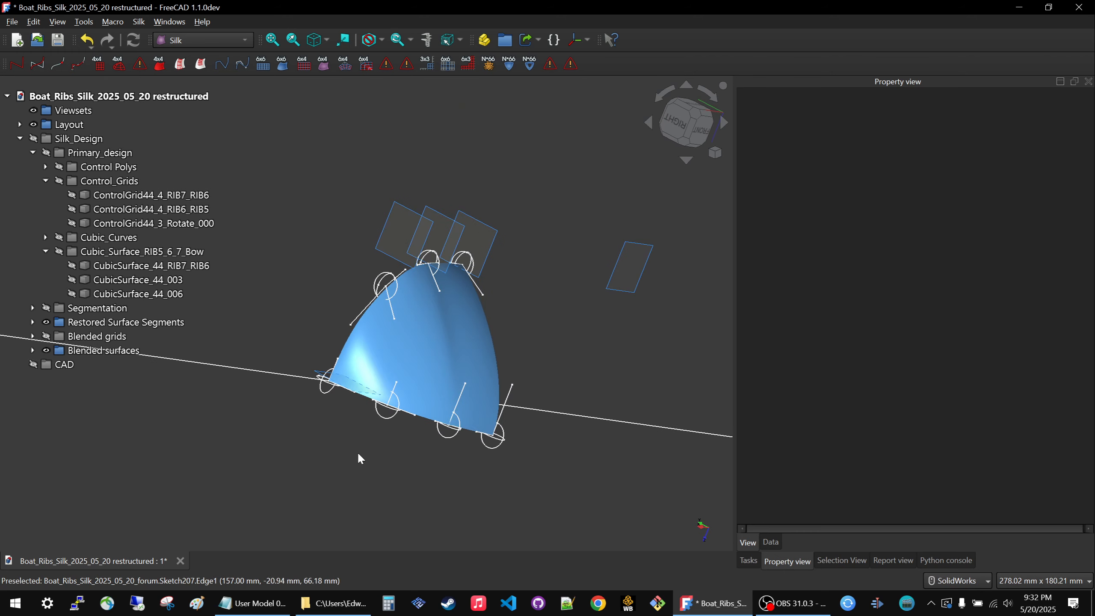
{"action": "middle_click_drag", "start_coordinate": [344, 285], "coordinate": [322, 309]}
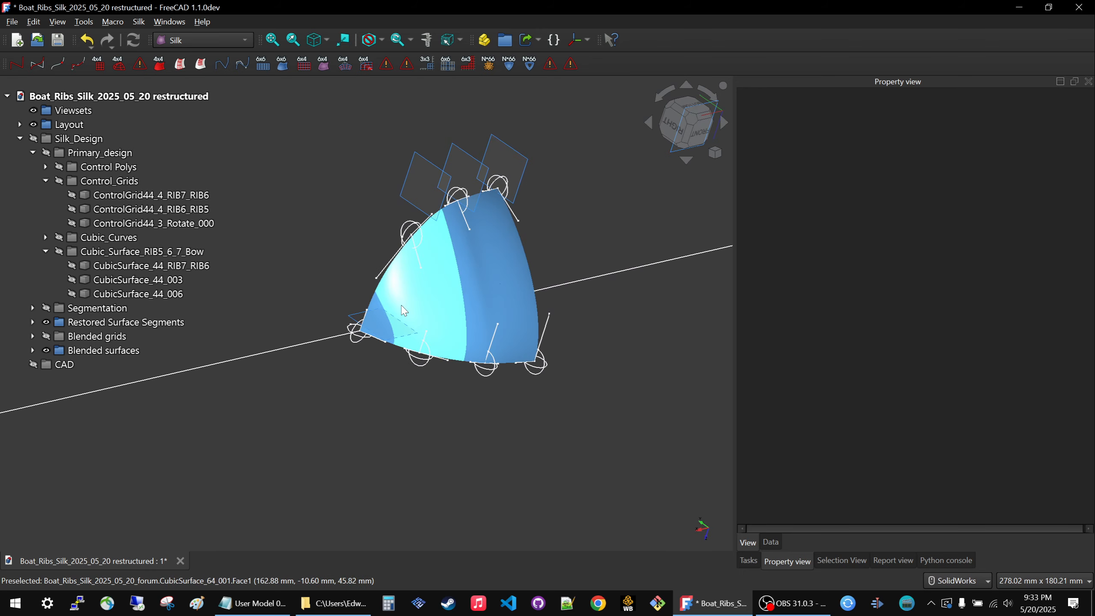
Capture the model tree and bow surface with Snipping Tool, and sketch a red grid of two vertical and three horizontal lines beside the bow.
{"action": "left_click", "coordinate": [169, 604]}
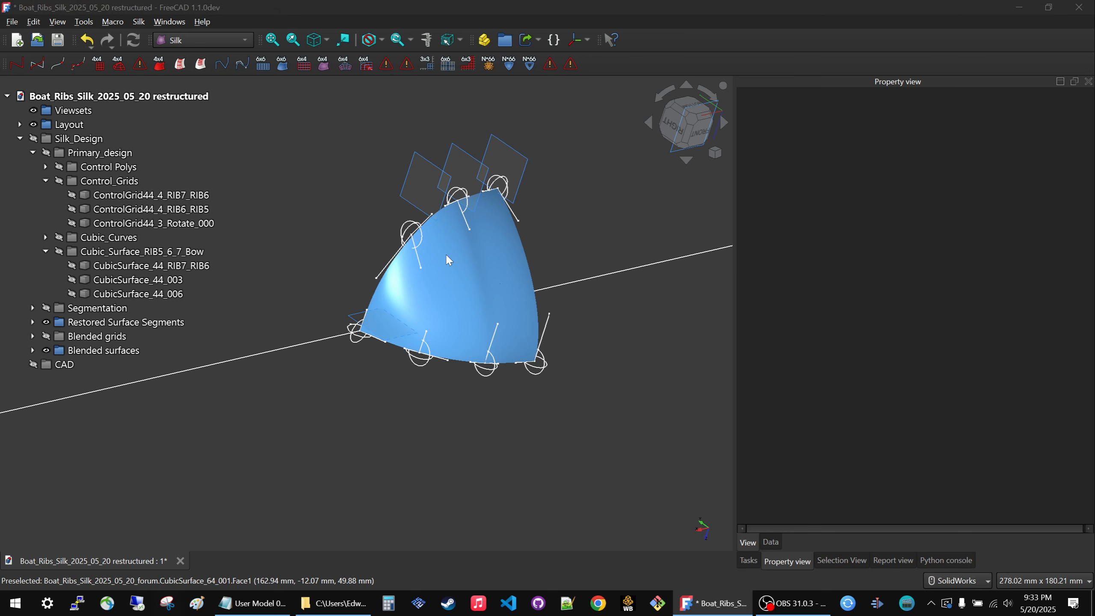
{"action": "left_click", "coordinate": [814, 38]}
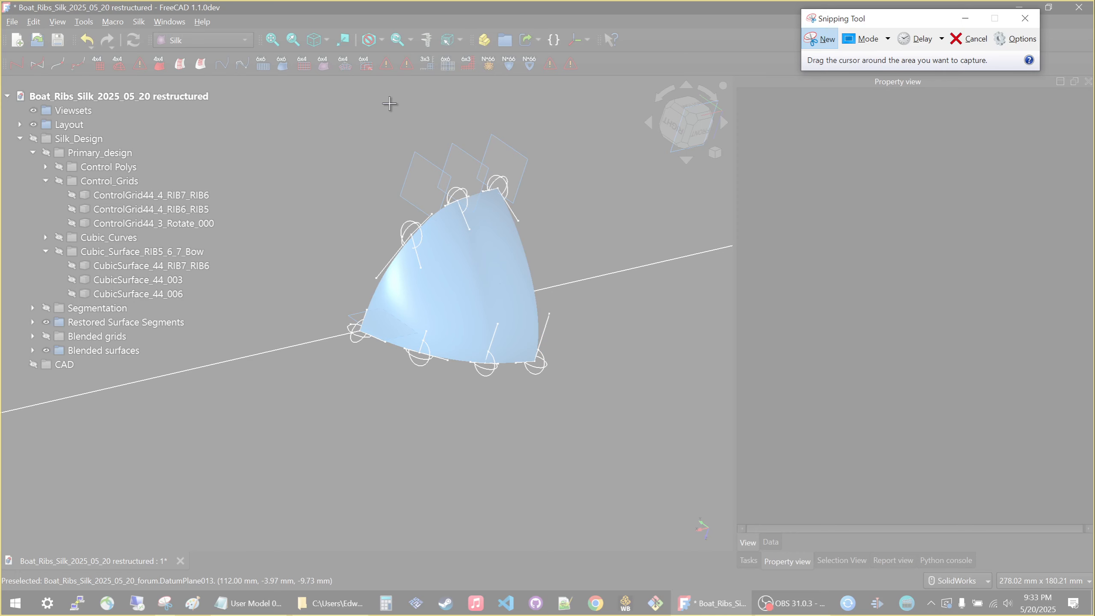
{"action": "left_click_drag", "start_coordinate": [56, 113], "coordinate": [671, 532]}
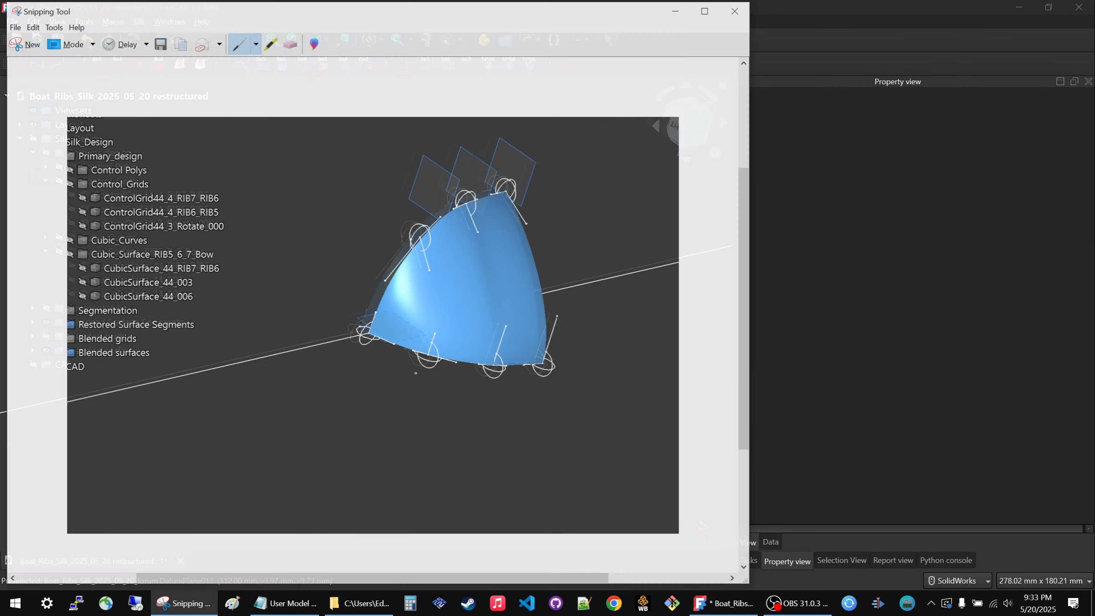
{"action": "left_click", "coordinate": [256, 45]}
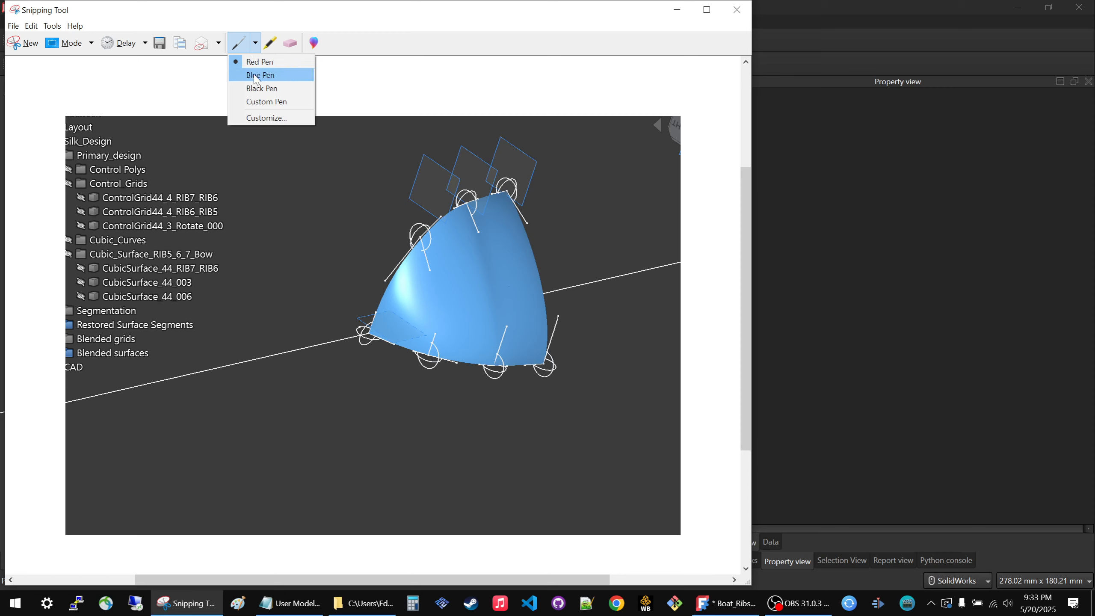
{"action": "left_click", "coordinate": [259, 61]}
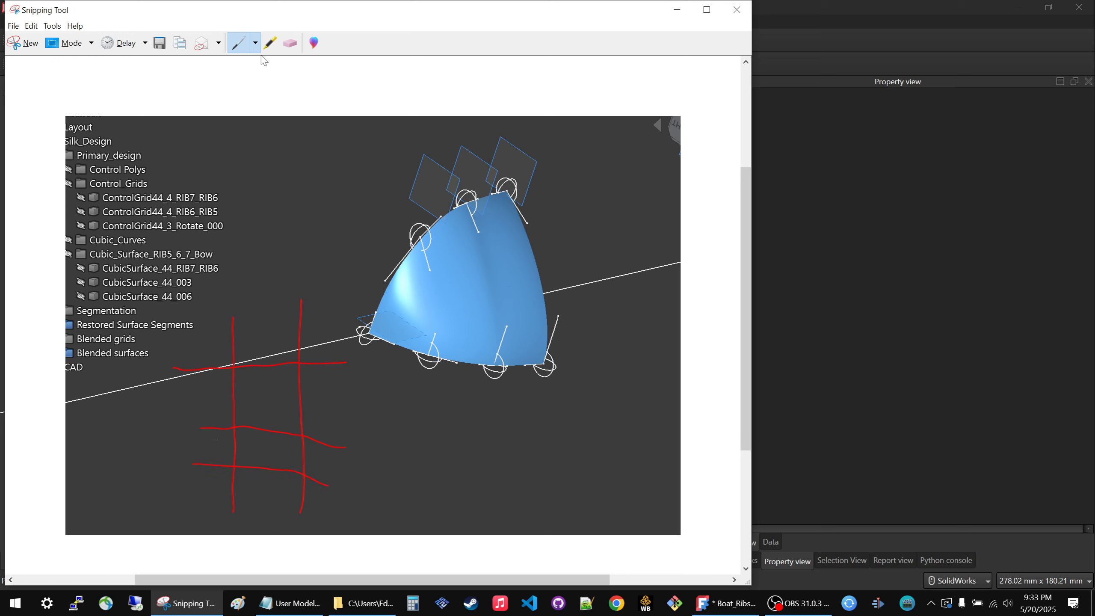
{"action": "left_click", "coordinate": [255, 44]}
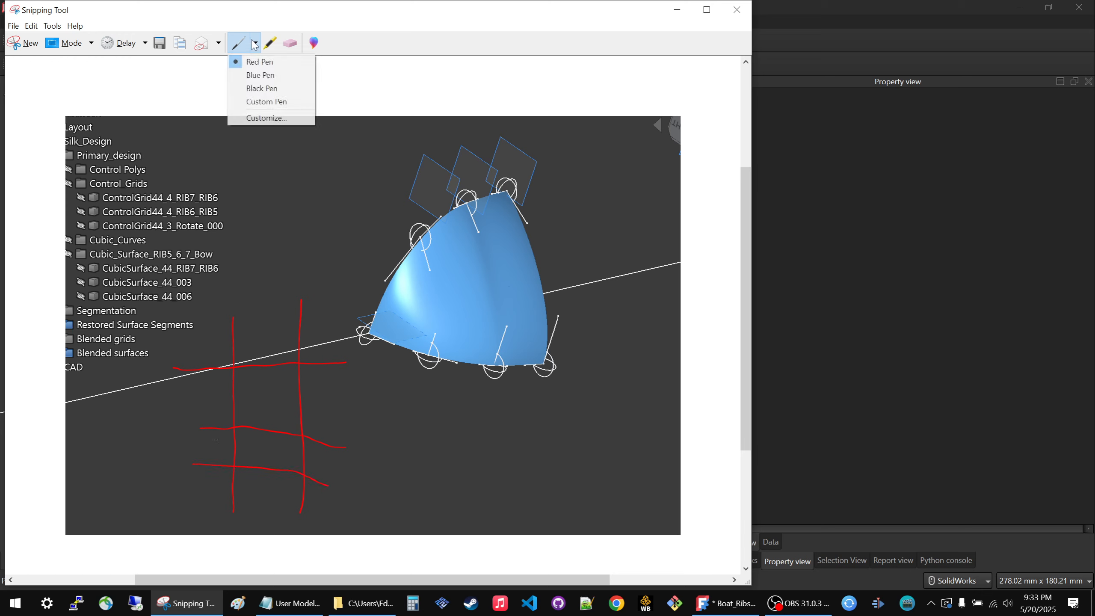
{"action": "left_click", "coordinate": [259, 74]}
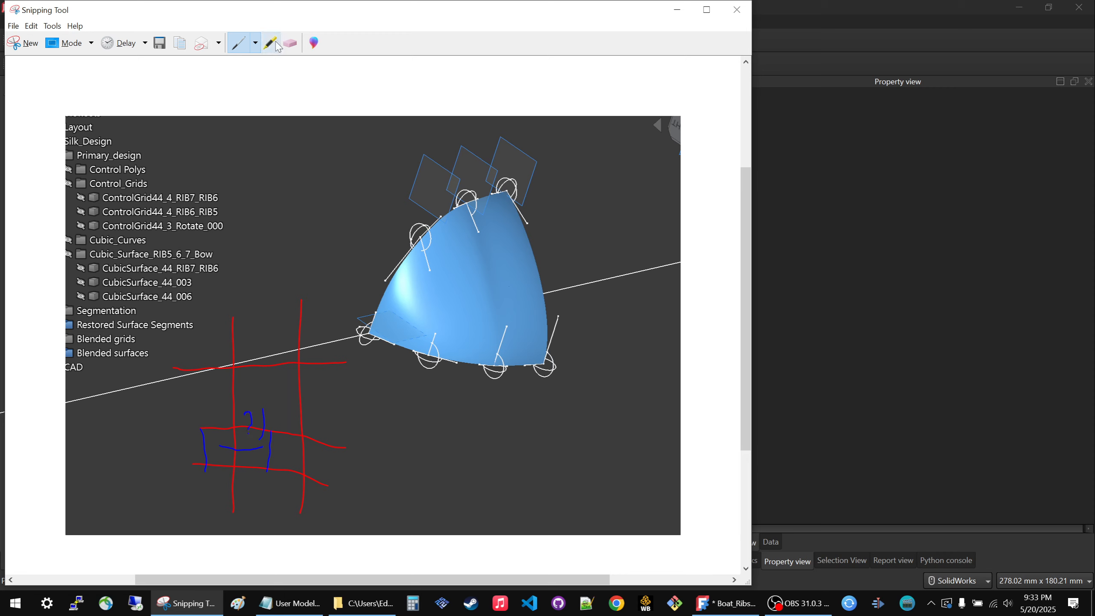
{"action": "left_click", "coordinate": [290, 43]}
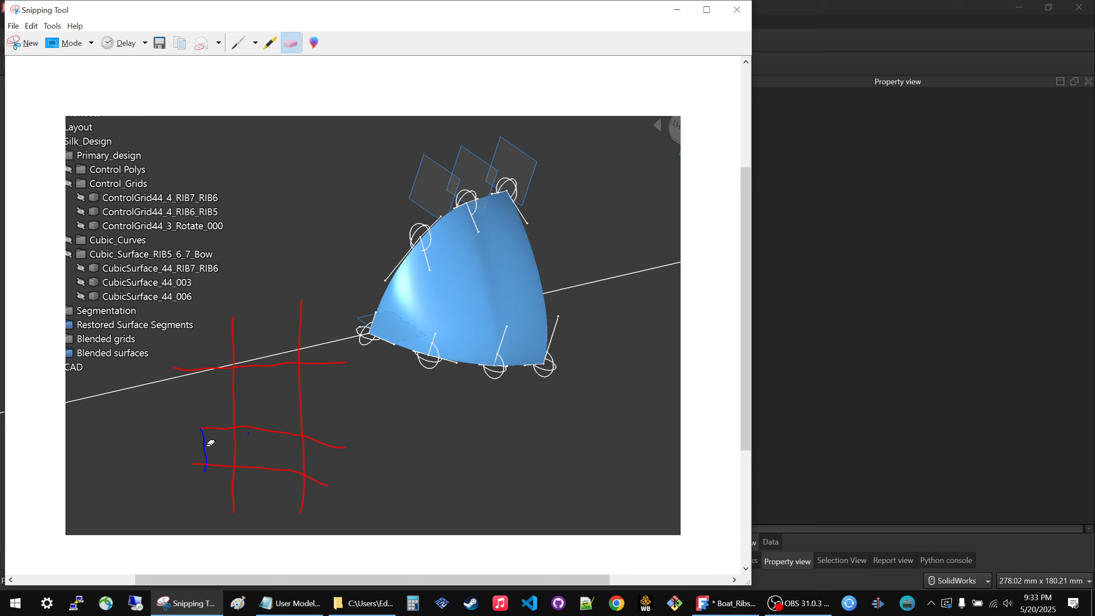
Switch from the eraser to the blue pen for annotating the red grid sketch.
{"action": "left_click", "coordinate": [255, 43]}
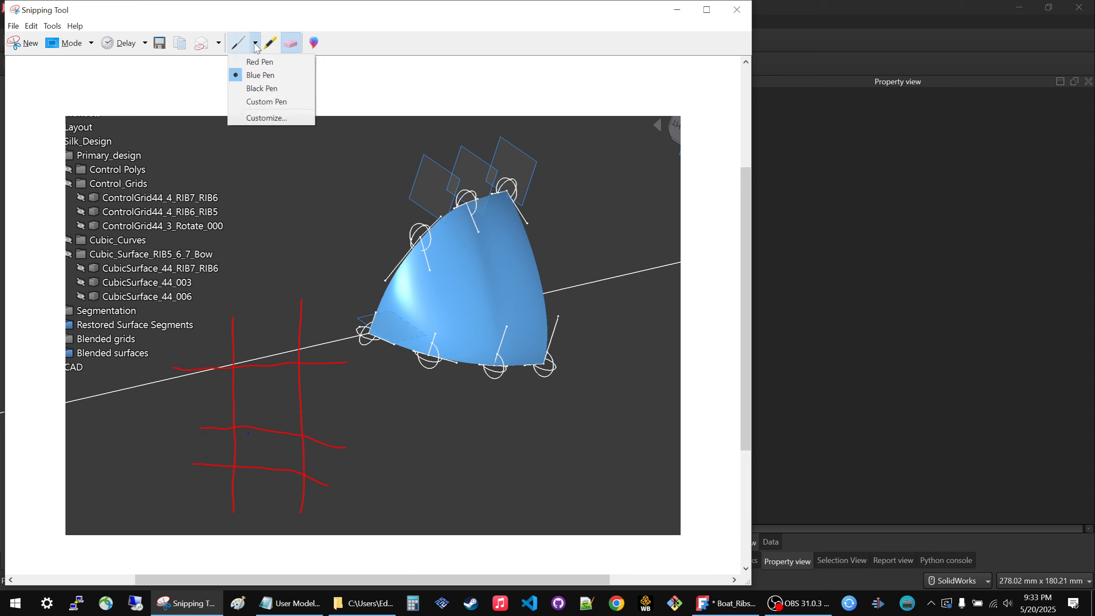
{"action": "left_click", "coordinate": [252, 75]}
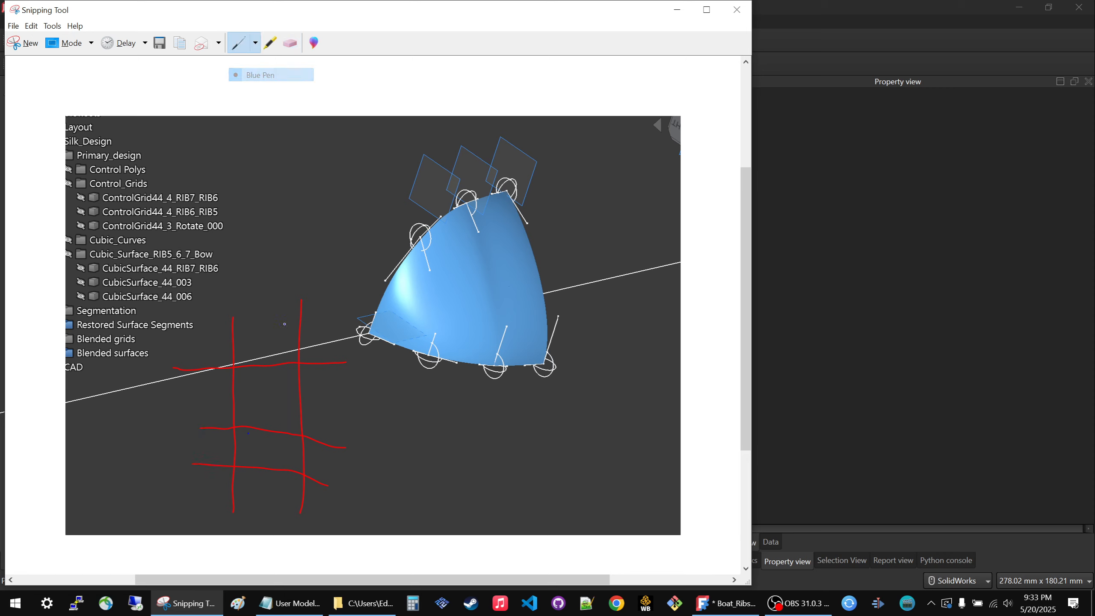